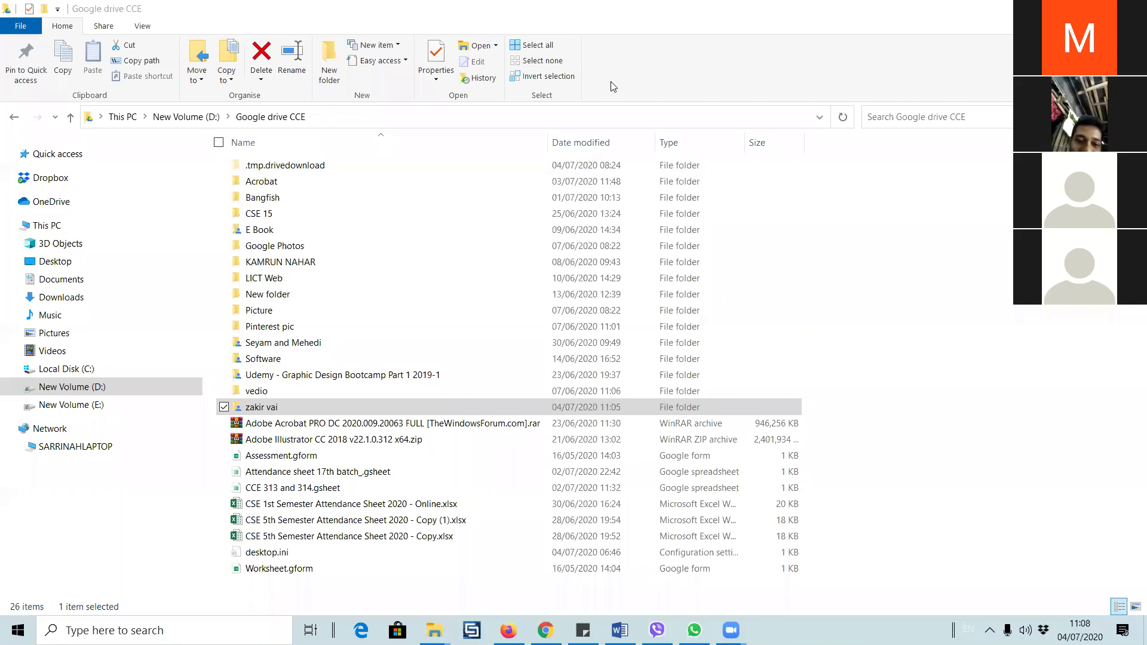
# - Look through the open windows and minimise them all to show the desktop
pyautogui.click(611, 87)
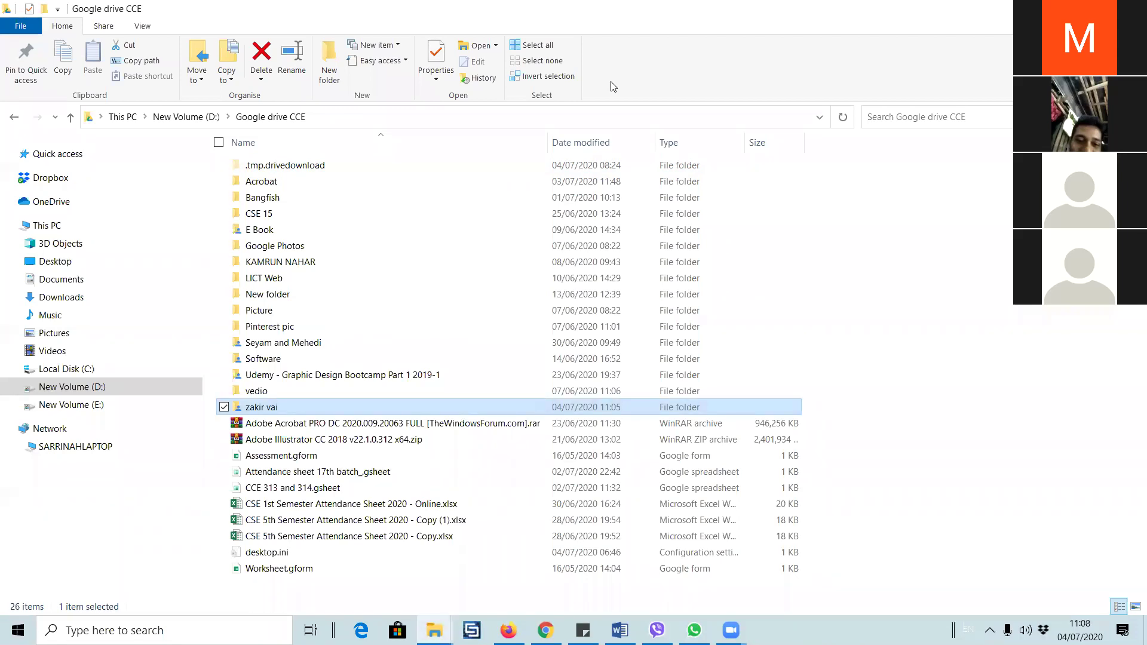
pyautogui.hotkey('alt', 'Tab')
pyautogui.hotkey('alt', 'Tab')
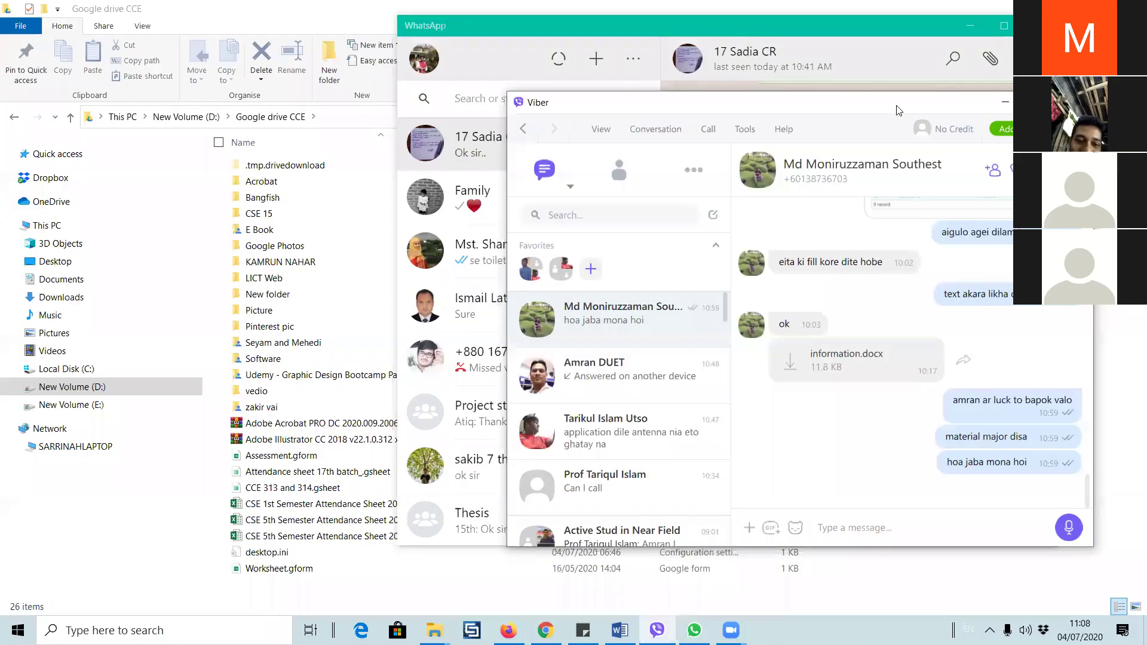
pyautogui.moveTo(764, 116); pyautogui.dragTo(308, 175)
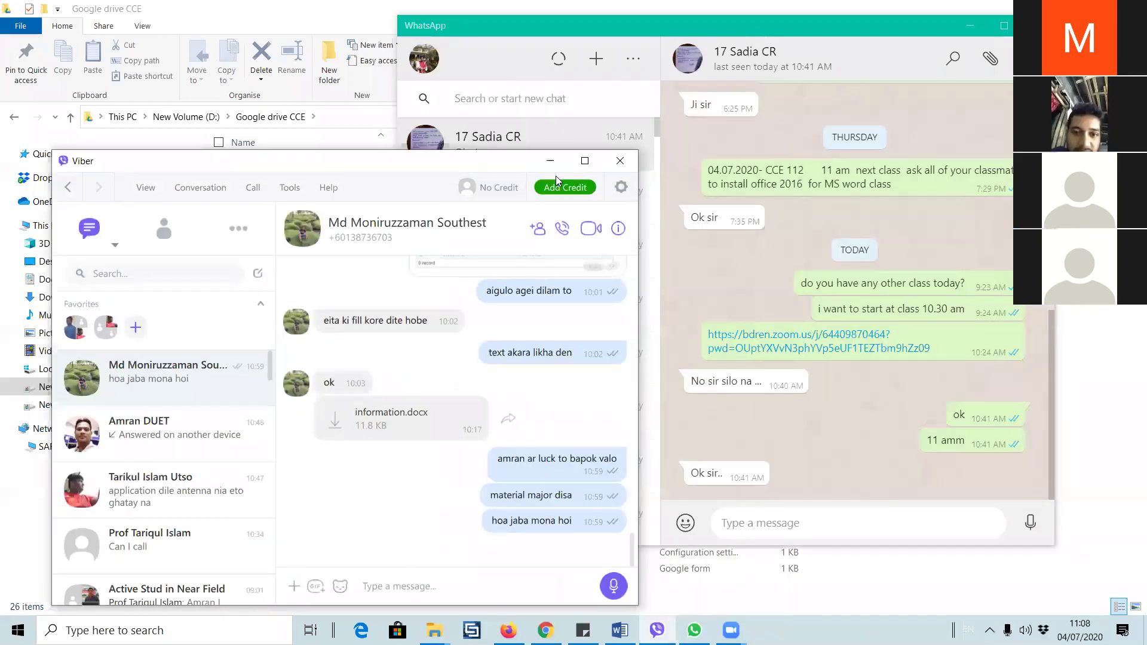
pyautogui.hotkey('alt', 'Tab')
pyautogui.hotkey('alt', 'Tab')
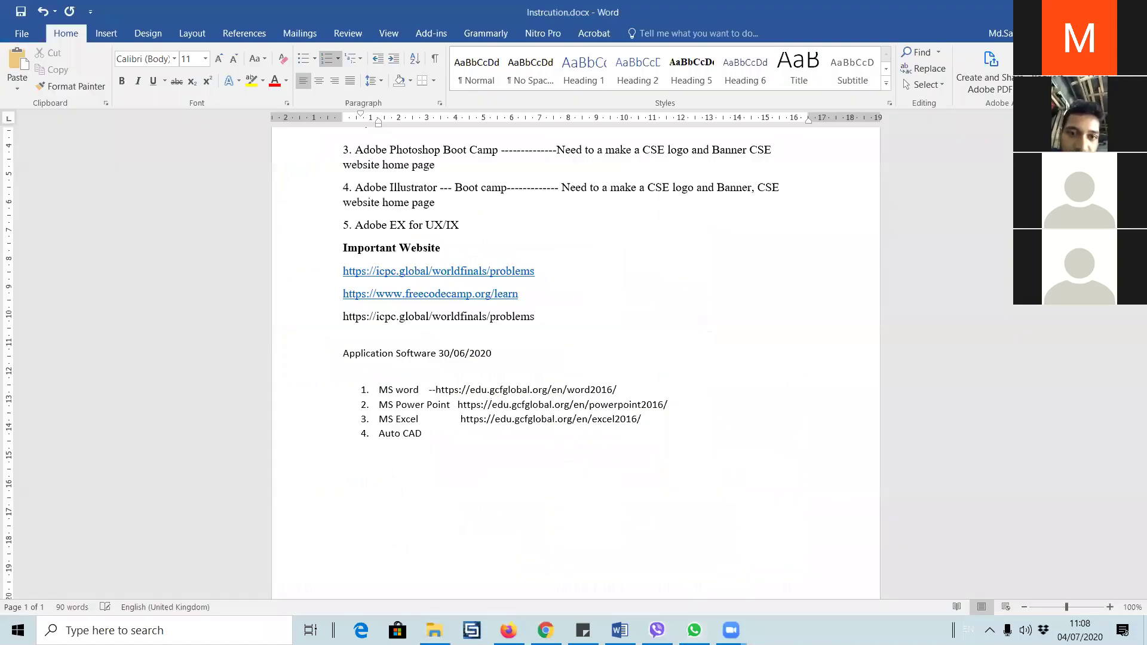
pyautogui.press('super+d')
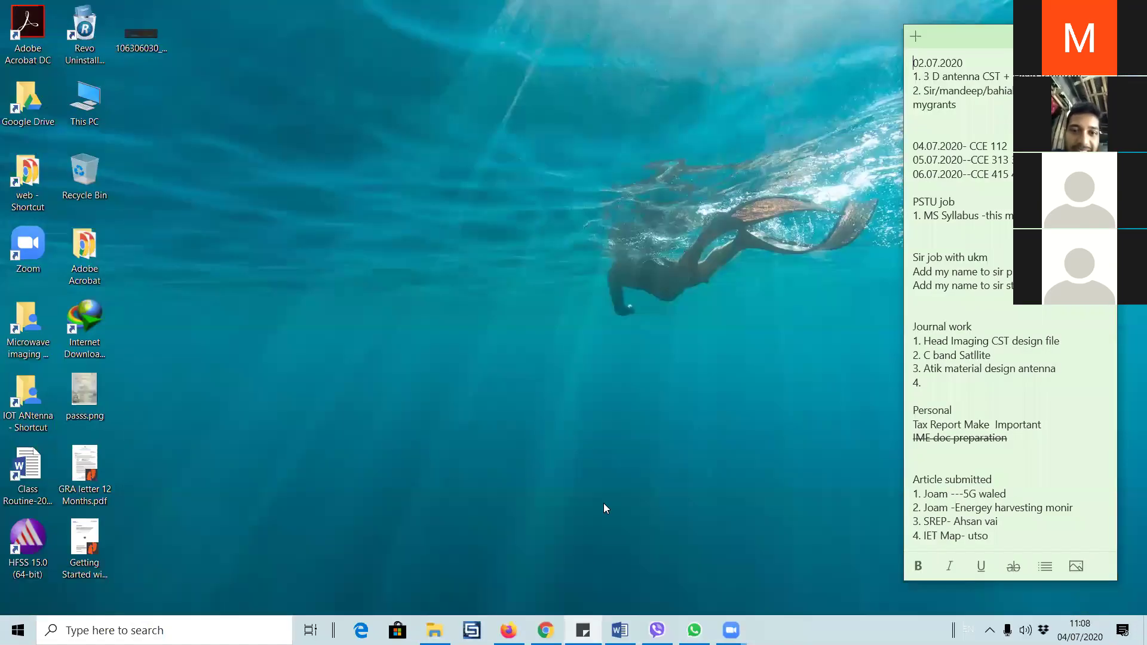
pyautogui.click(603, 508)
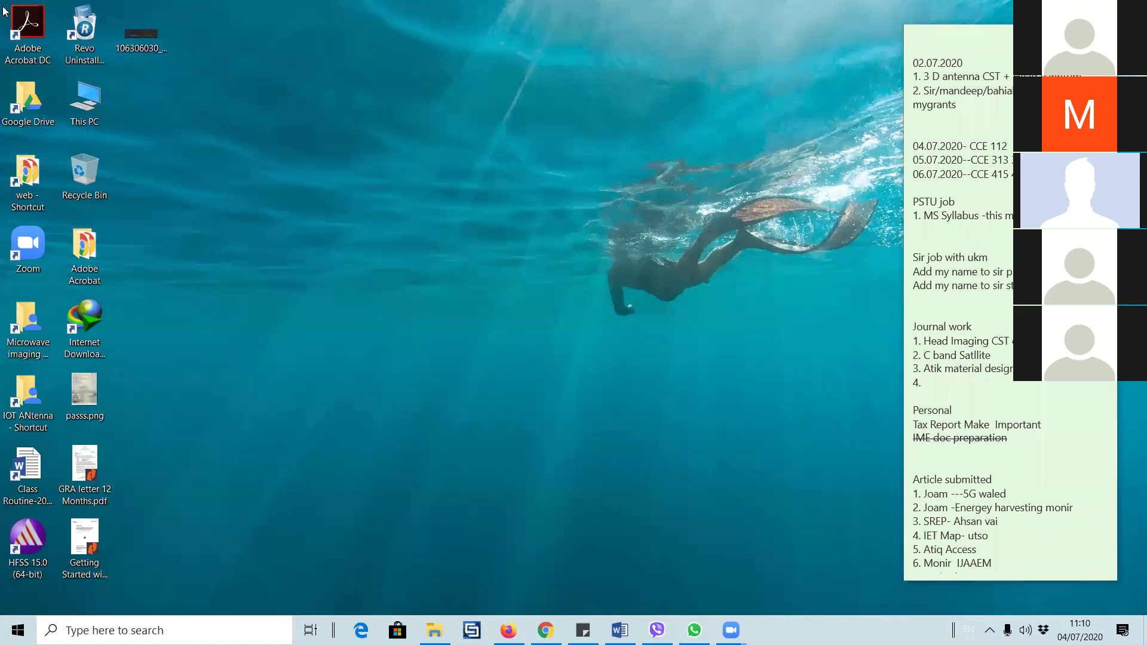
pyautogui.click(181, 627)
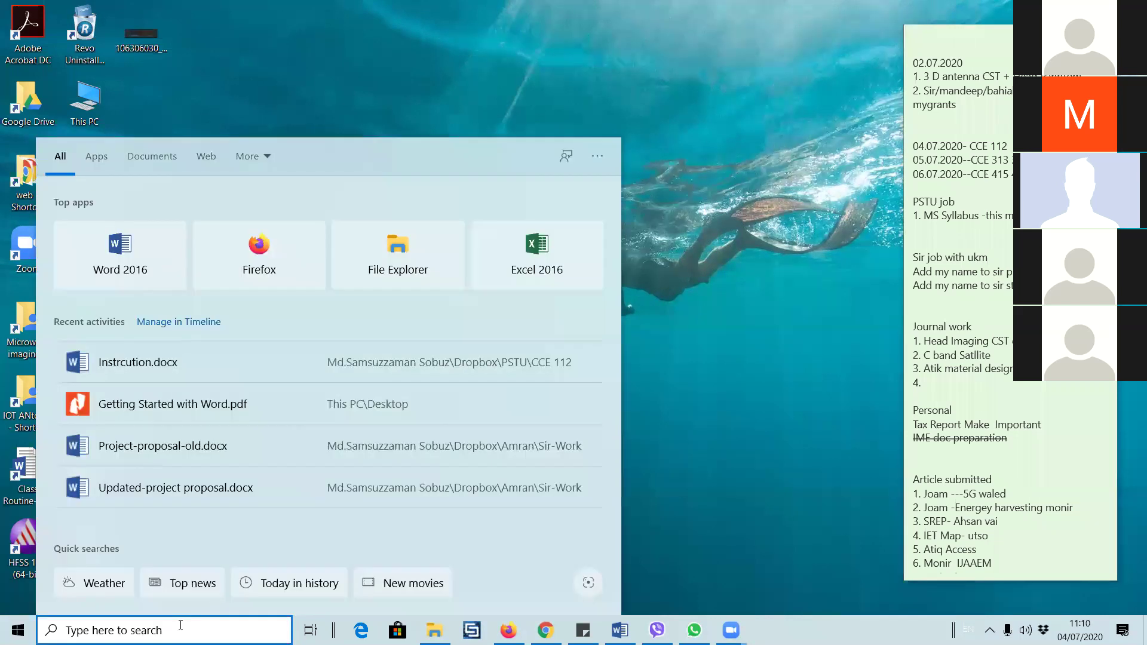
pyautogui.write('ofii')
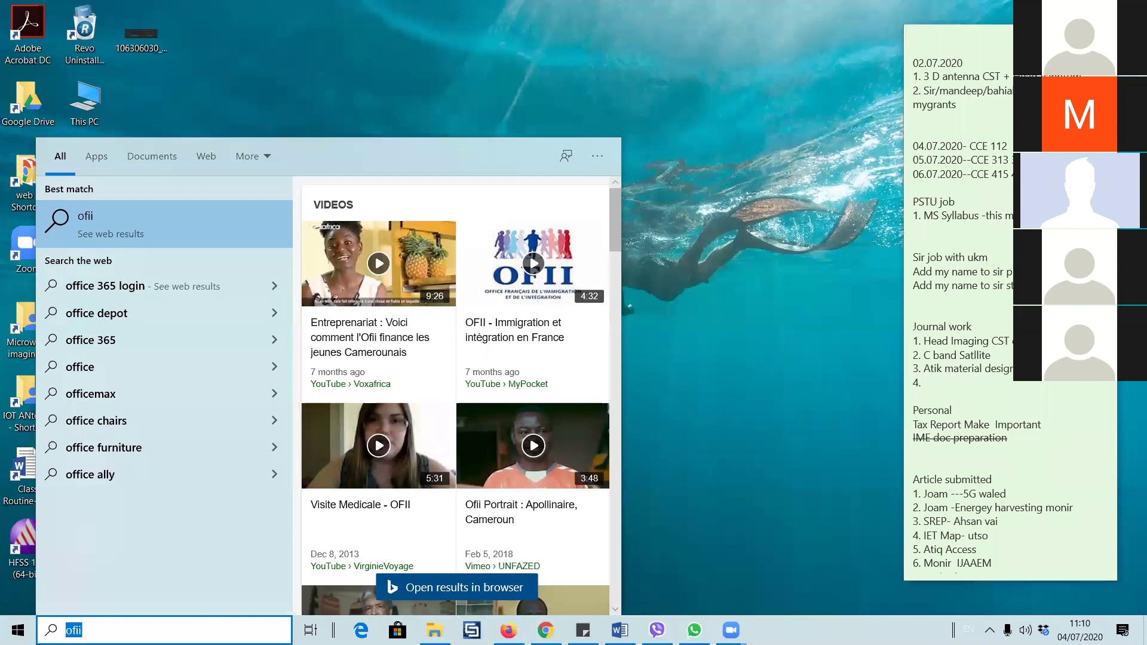
pyautogui.press('BackSpace')
pyautogui.press('BackSpace')
pyautogui.press('BackSpace')
pyautogui.press('BackSpace')
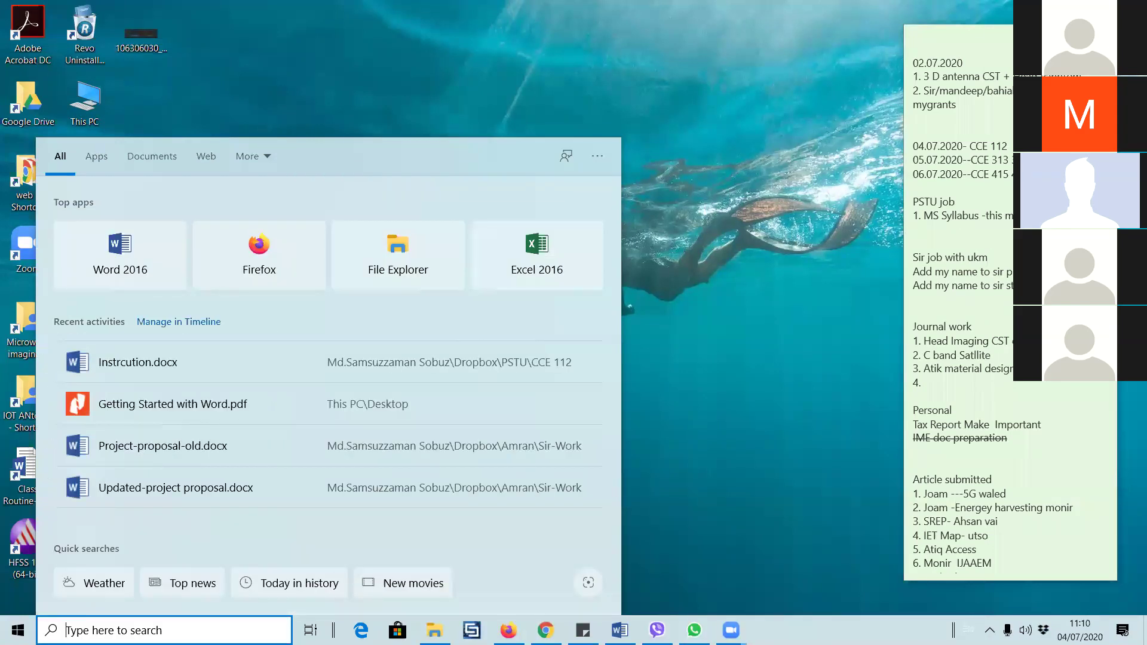
pyautogui.click(749, 597)
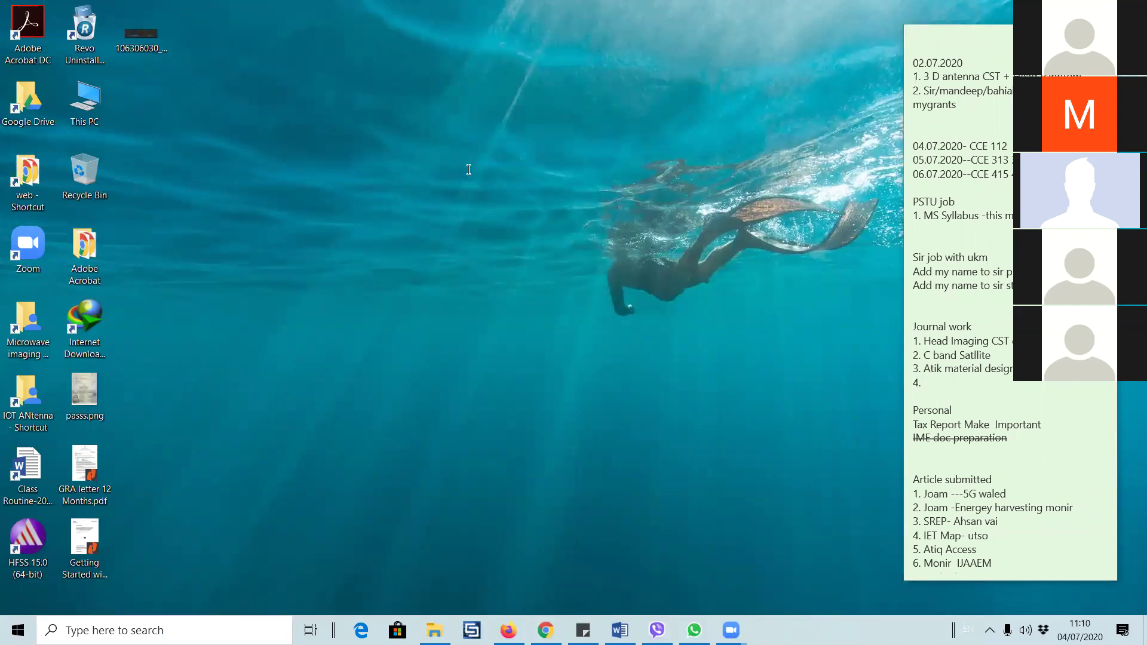
# - Close the open Word document Instrcution.docx
pyautogui.hotkey('alt', 'Tab')
pyautogui.hotkey('alt', 'F4')
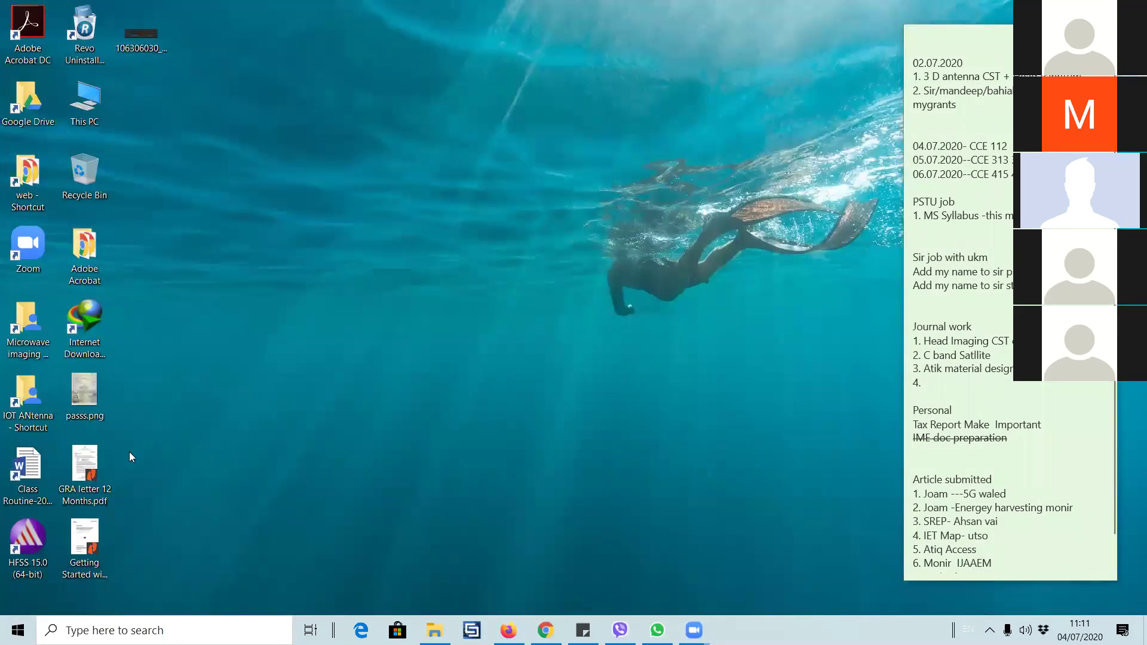
# - Search Windows for "word", launch Word 2016 and create a blank document
pyautogui.click(113, 630)
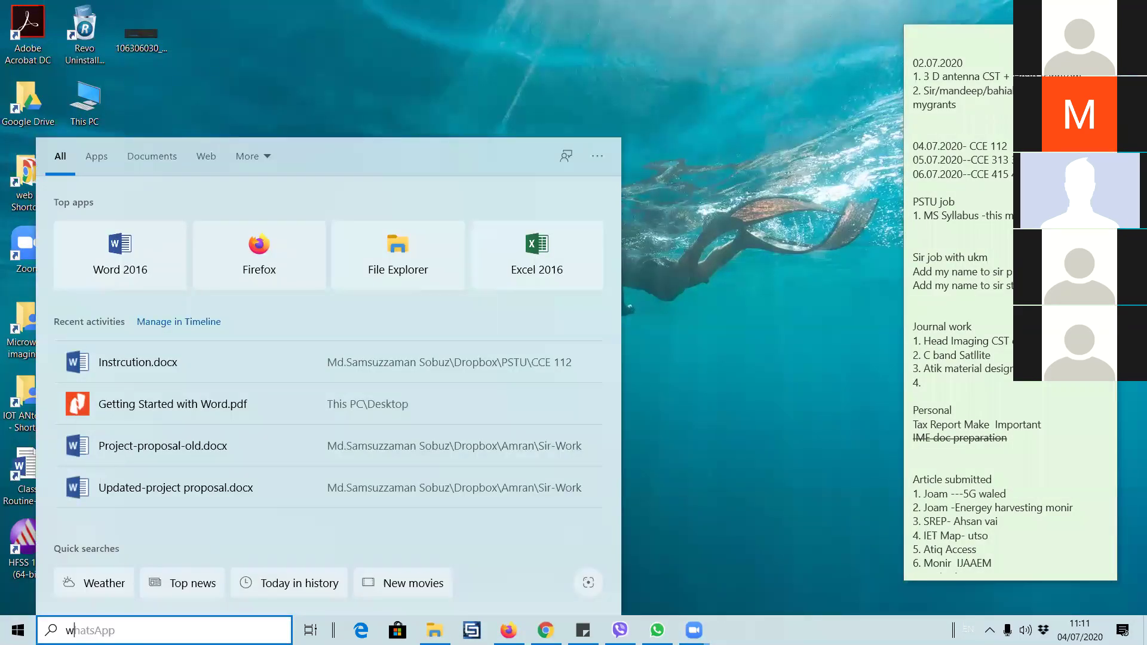
pyautogui.write('word')
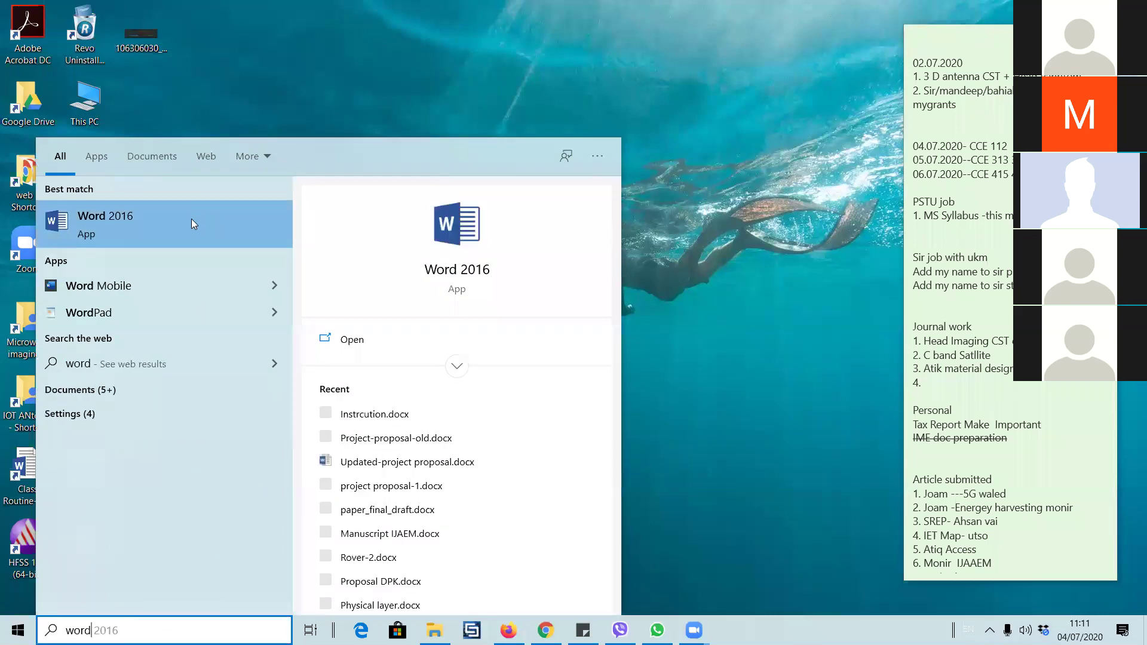
pyautogui.click(192, 214)
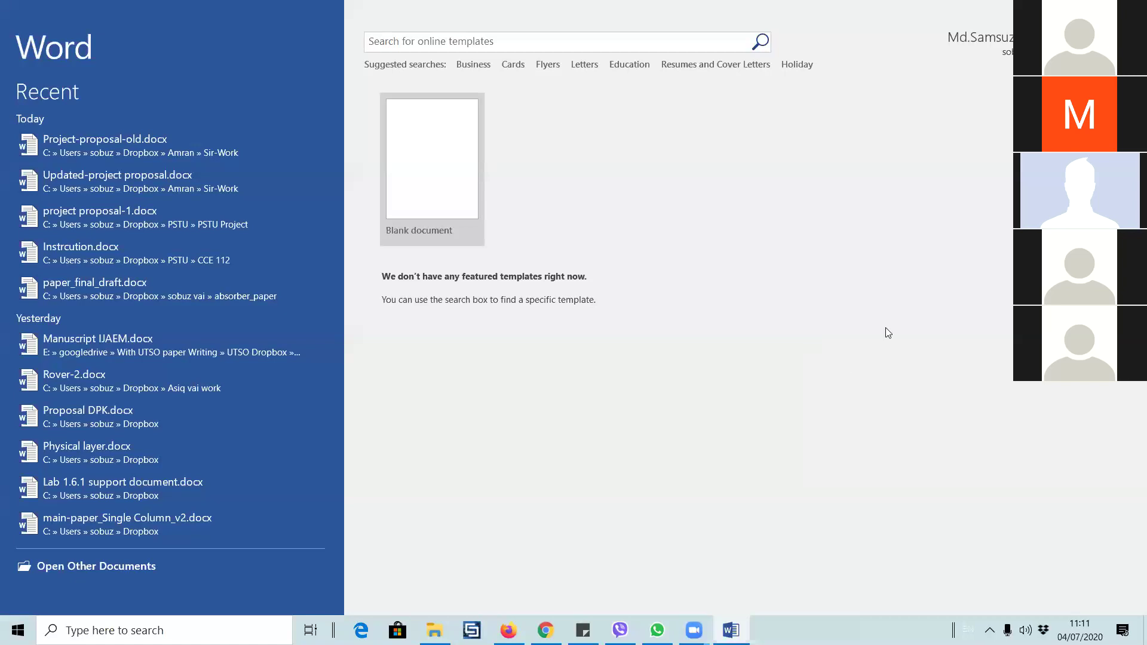
pyautogui.click(430, 212)
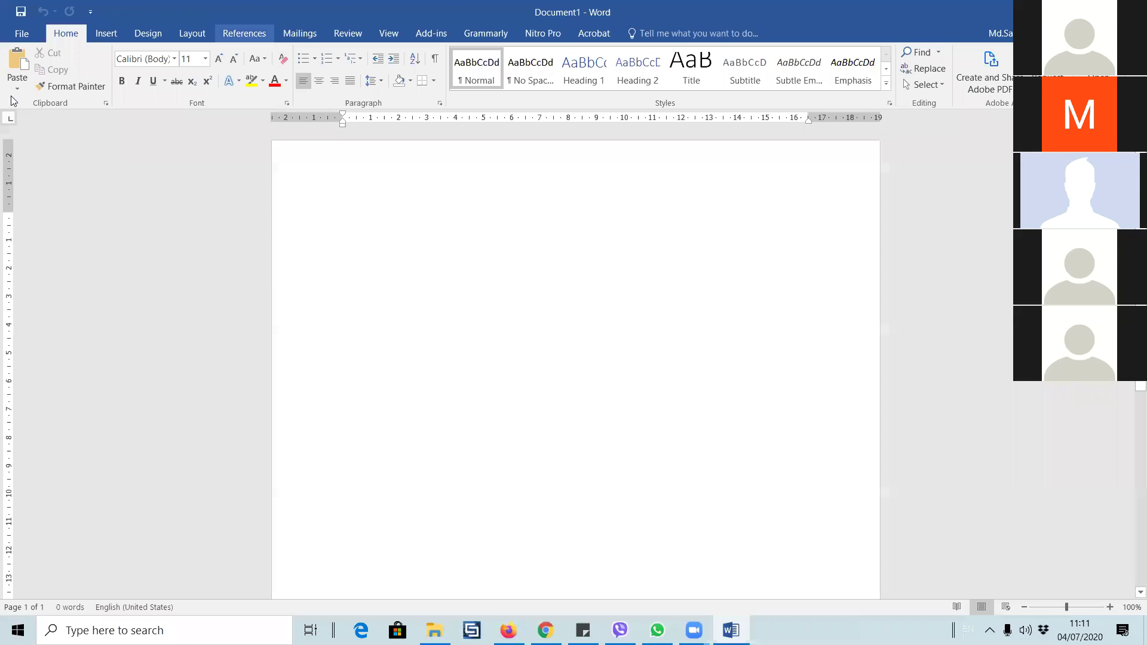
# - Start saving the new document and browse the computer for a save location
pyautogui.click(21, 33)
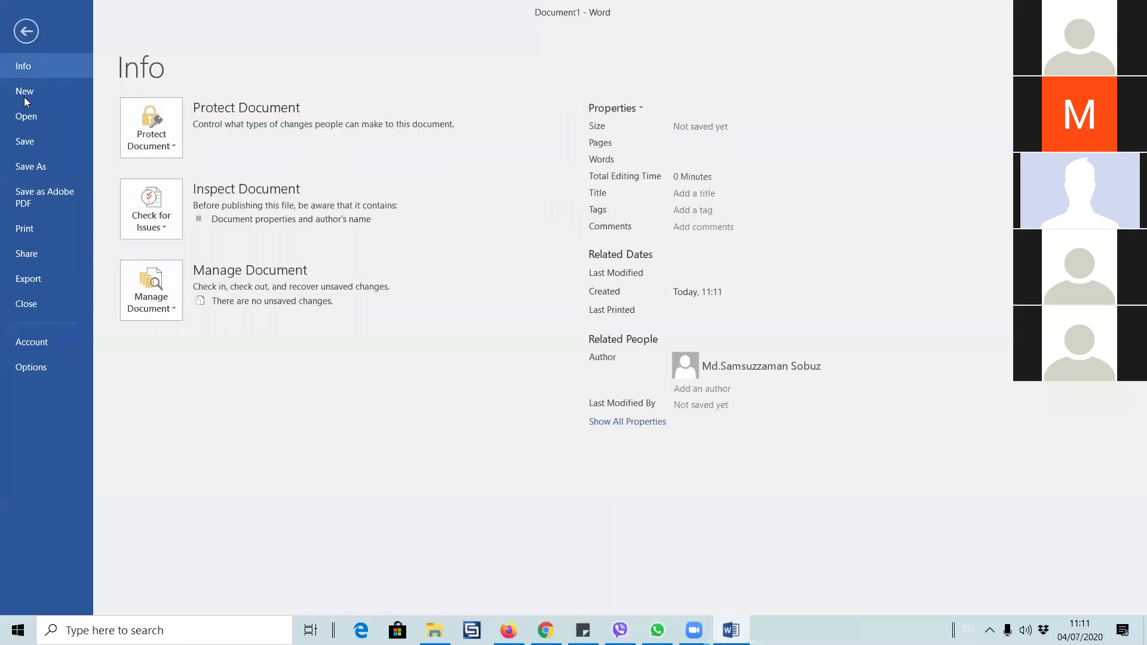
pyautogui.click(40, 159)
pyautogui.click(244, 235)
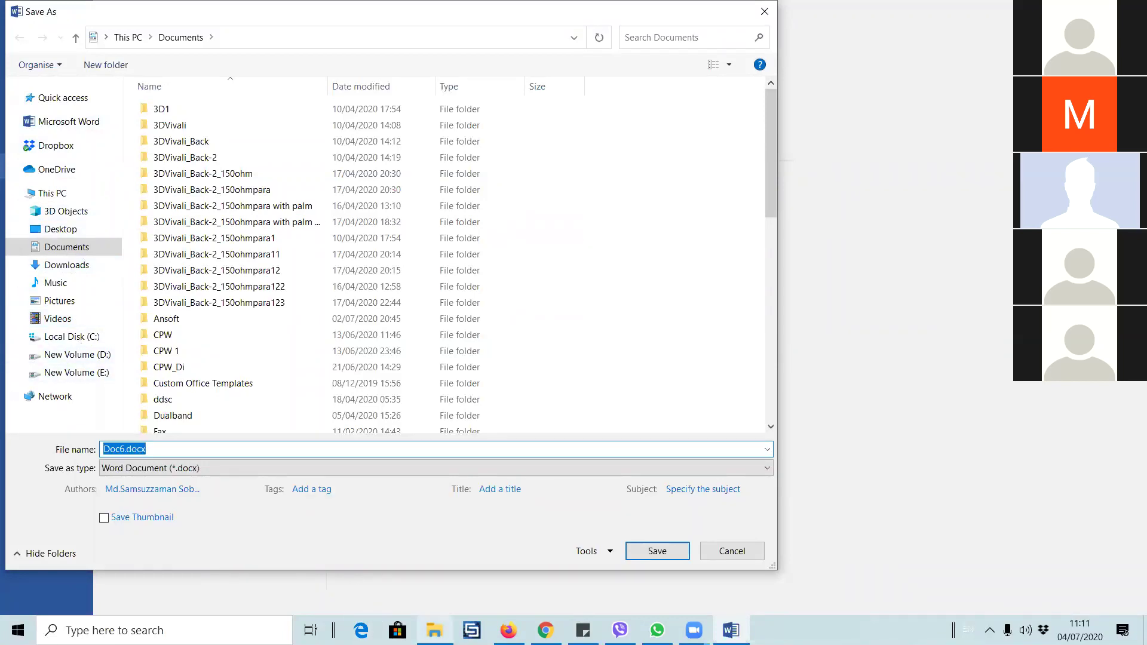
pyautogui.click(434, 630)
pyautogui.click(435, 630)
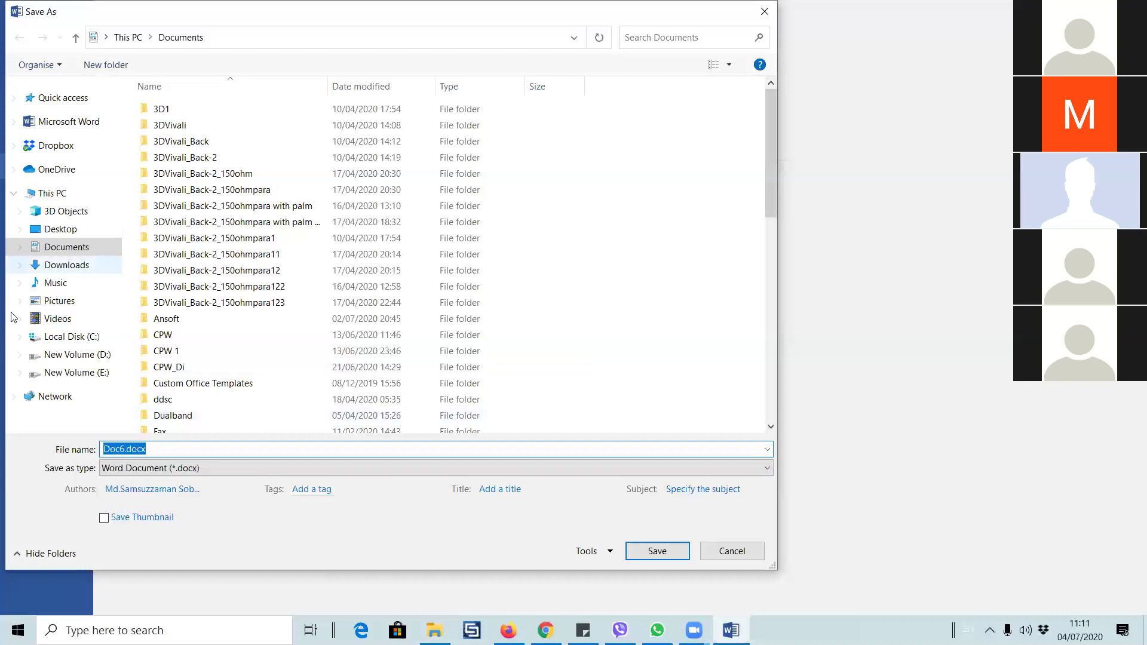
# - Browse through This PC and Local Disk (C:) to the personal user folder inside Users
pyautogui.click(60, 196)
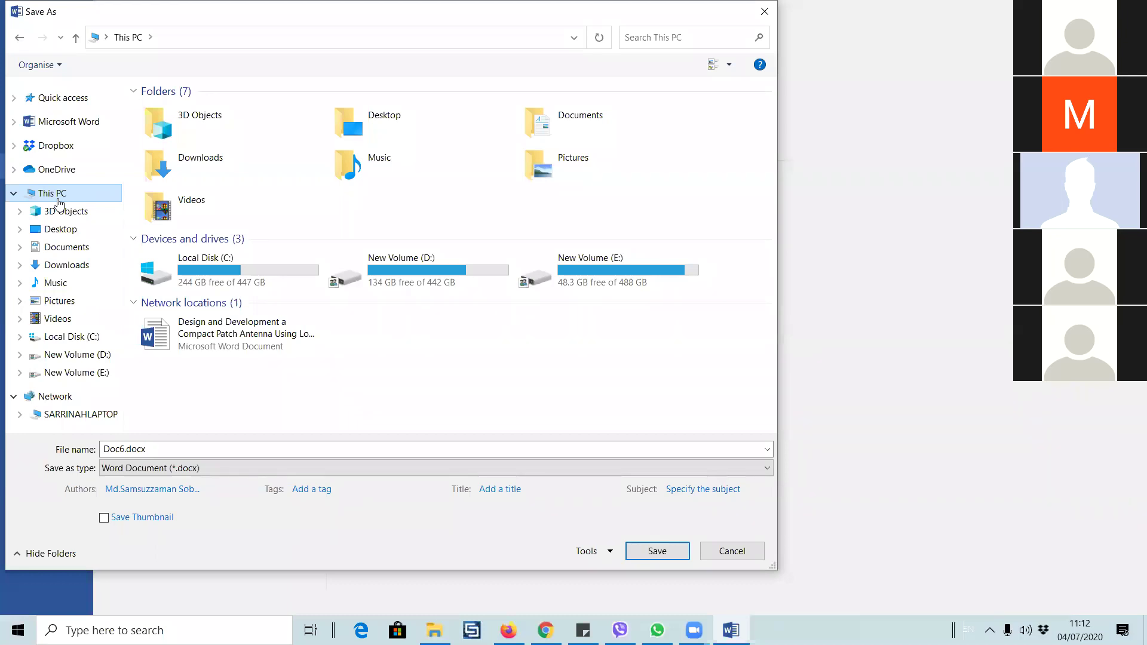
pyautogui.doubleClick(319, 270)
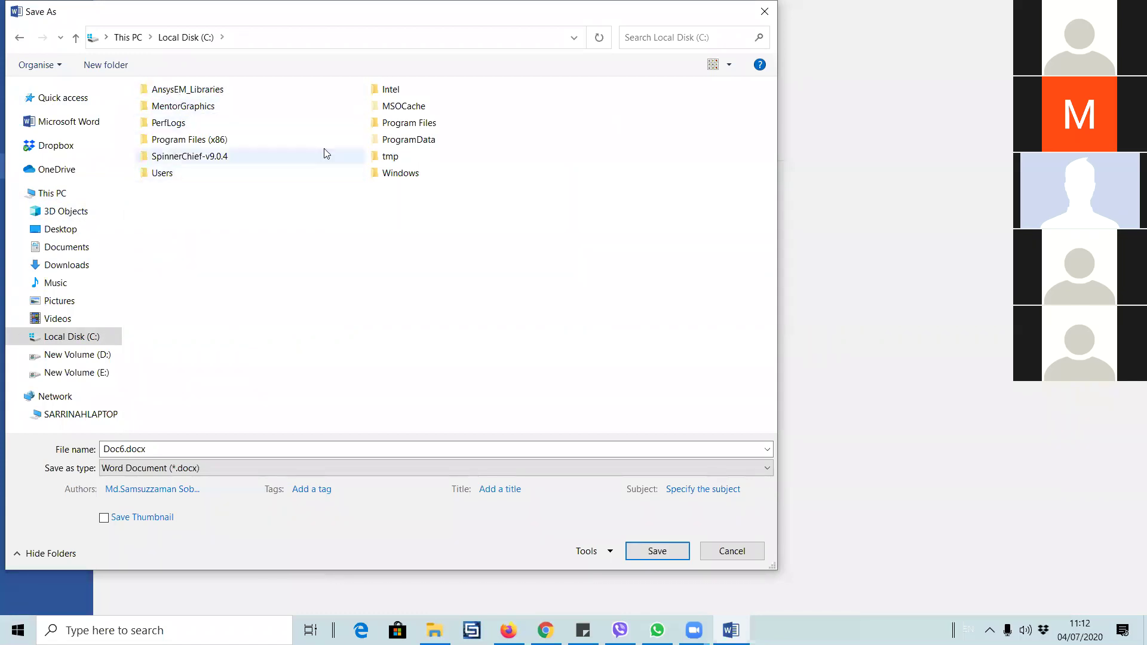
pyautogui.click(162, 174)
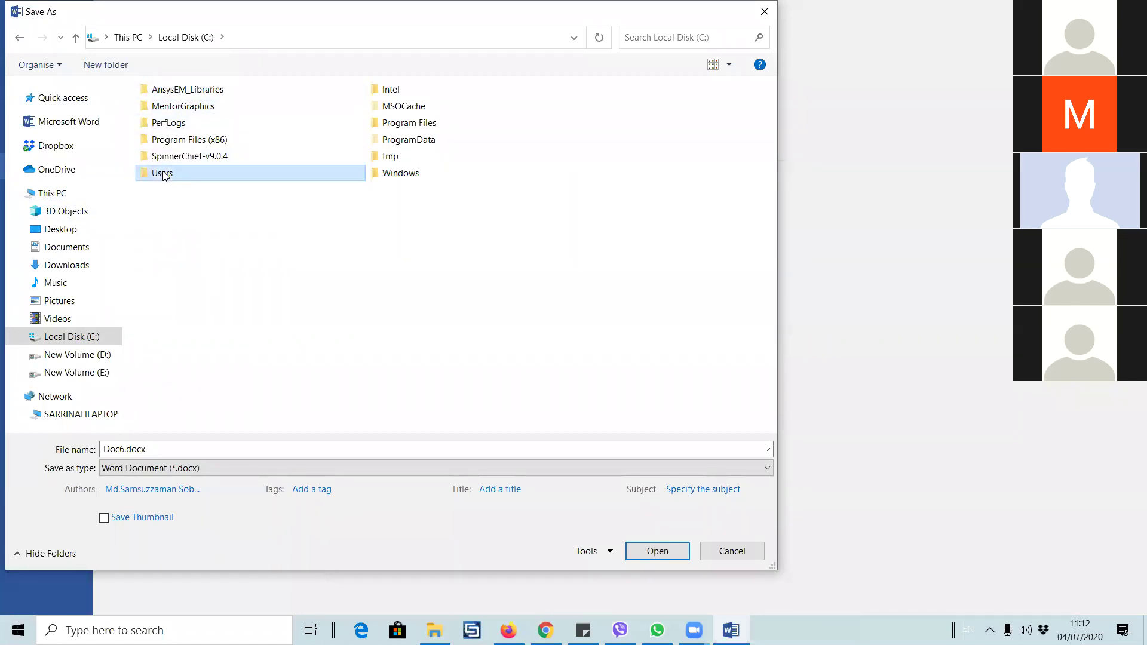
pyautogui.doubleClick(162, 174)
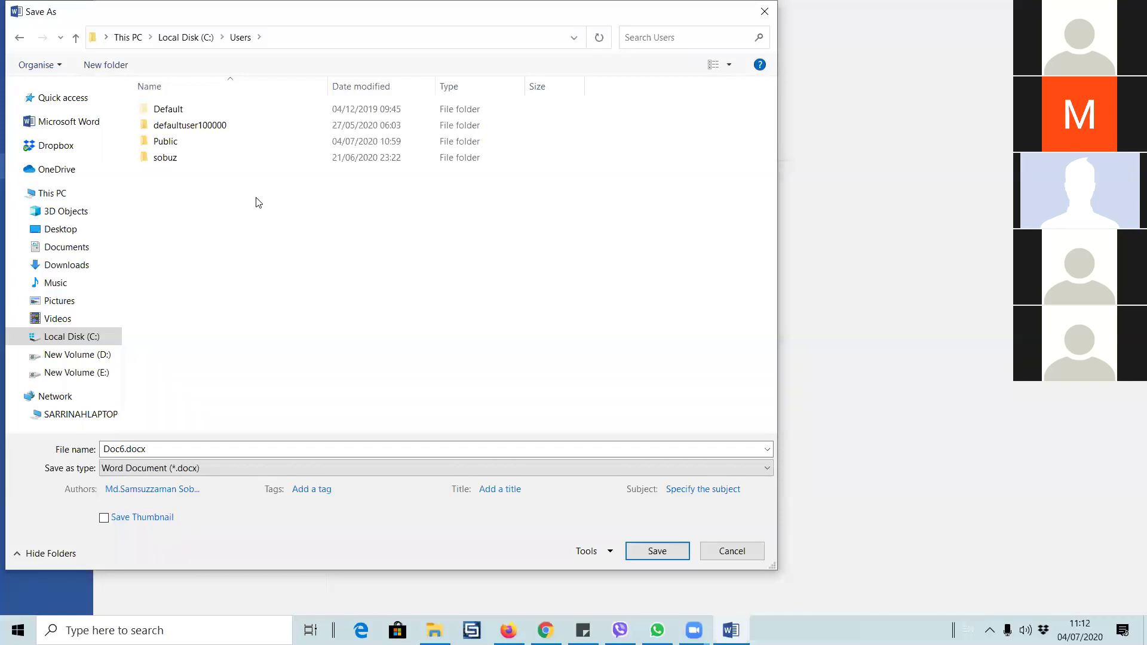
pyautogui.click(21, 39)
pyautogui.doubleClick(159, 178)
pyautogui.doubleClick(163, 157)
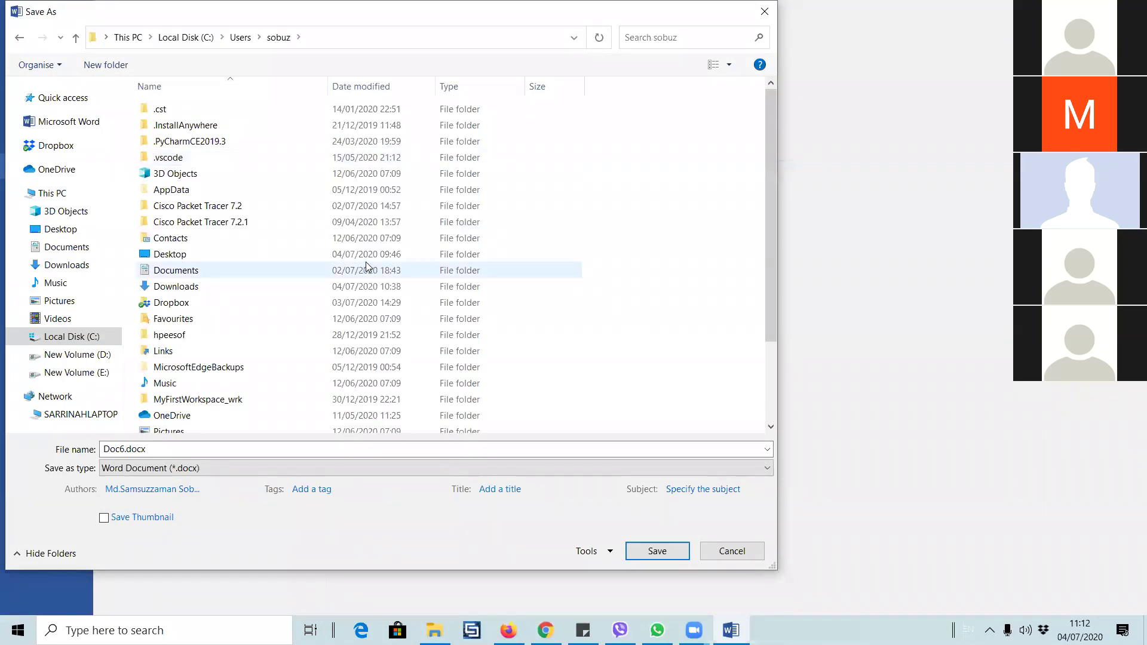
# - Show the user folder's full path as text and cancel the Save As dialog
pyautogui.click(350, 46)
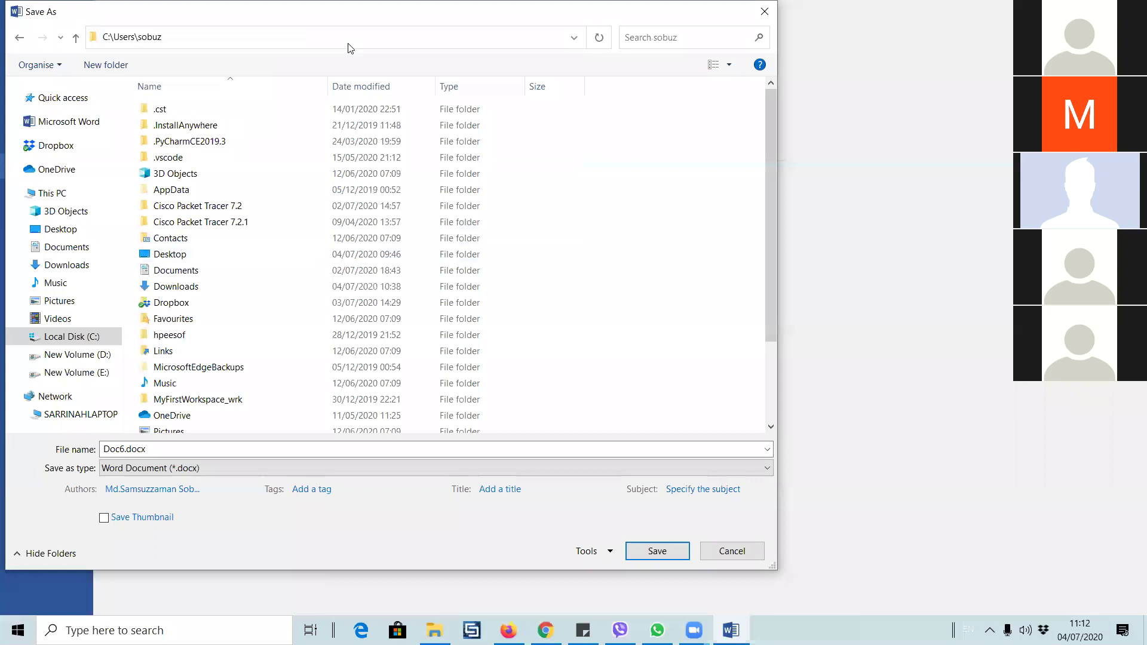
pyautogui.click(143, 35)
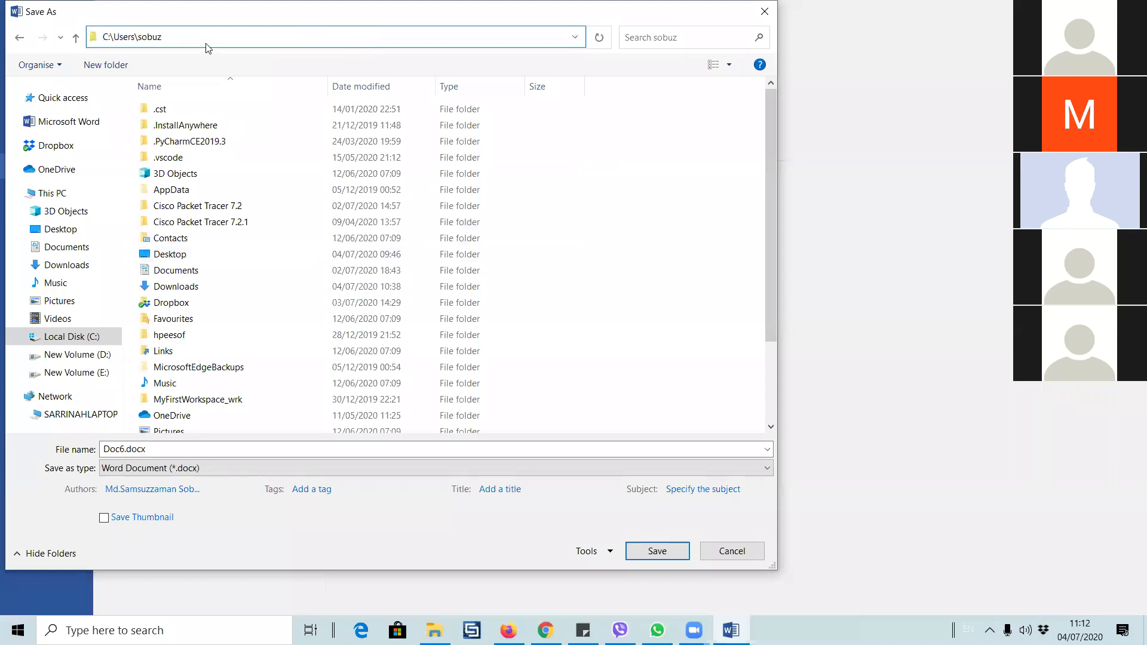
pyautogui.doubleClick(185, 36)
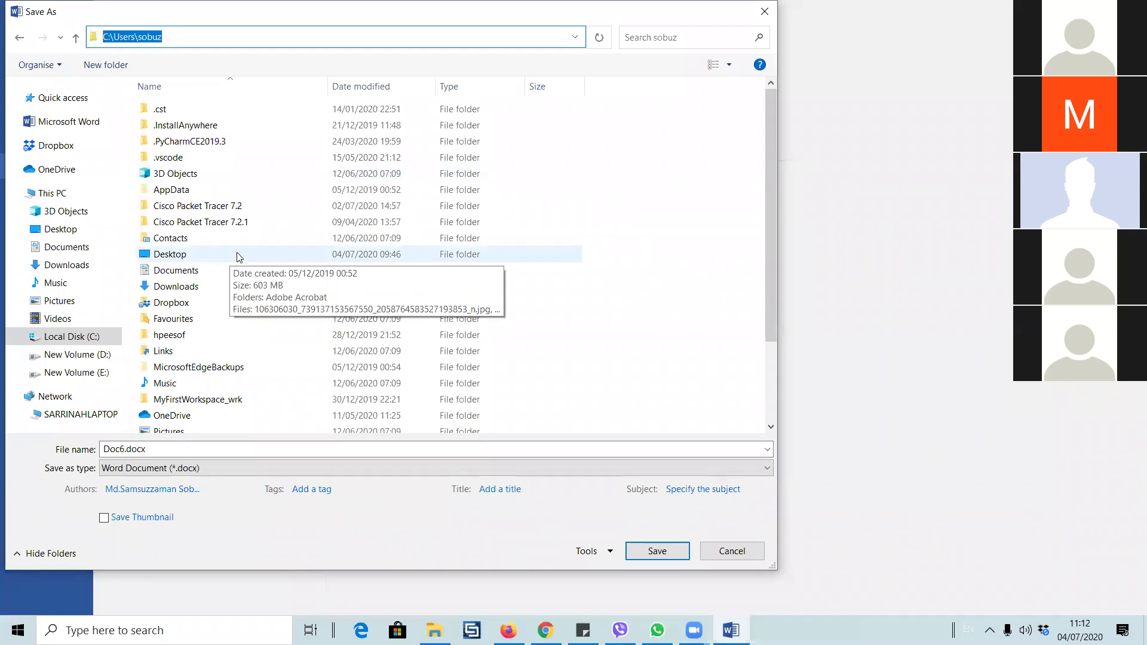
pyautogui.click(172, 41)
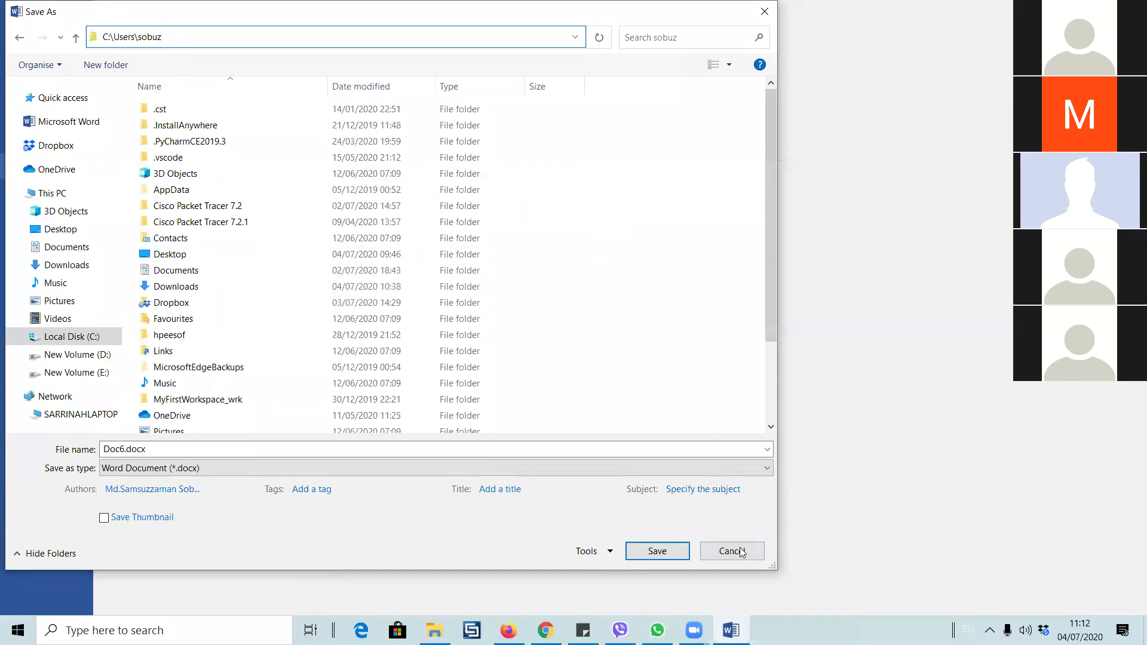
pyautogui.press('Escape')
pyautogui.press('Escape')
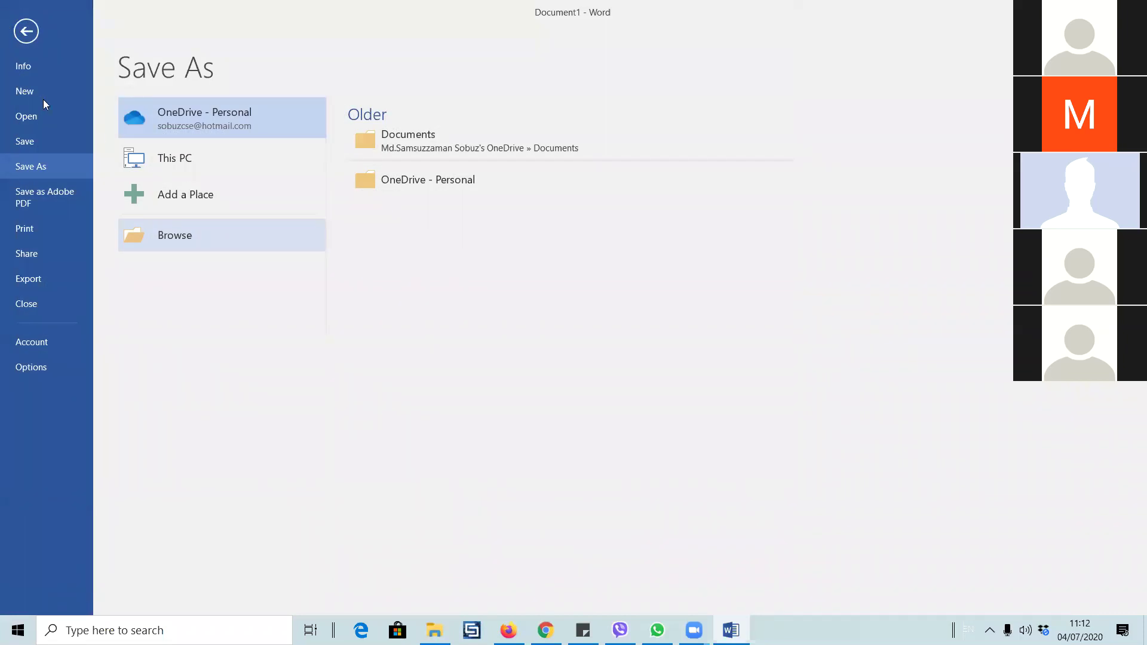
# - Browse to the Desktop as save location, create a folder named "CCE 112" there and open it
pyautogui.click(175, 240)
pyautogui.click(66, 232)
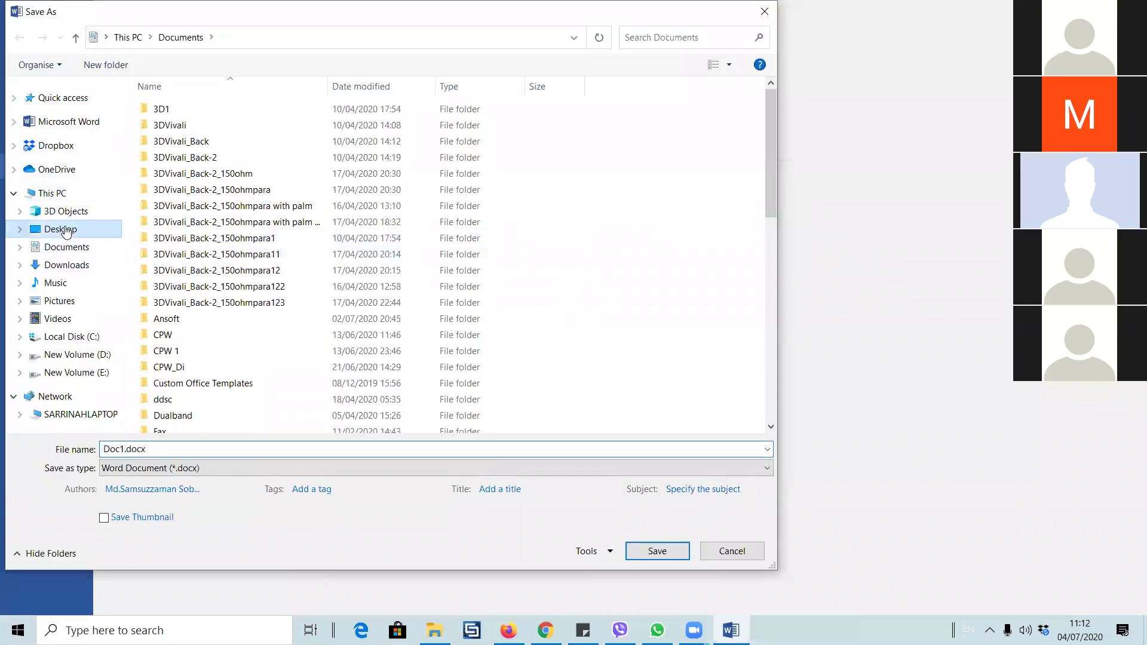
pyautogui.click(106, 64)
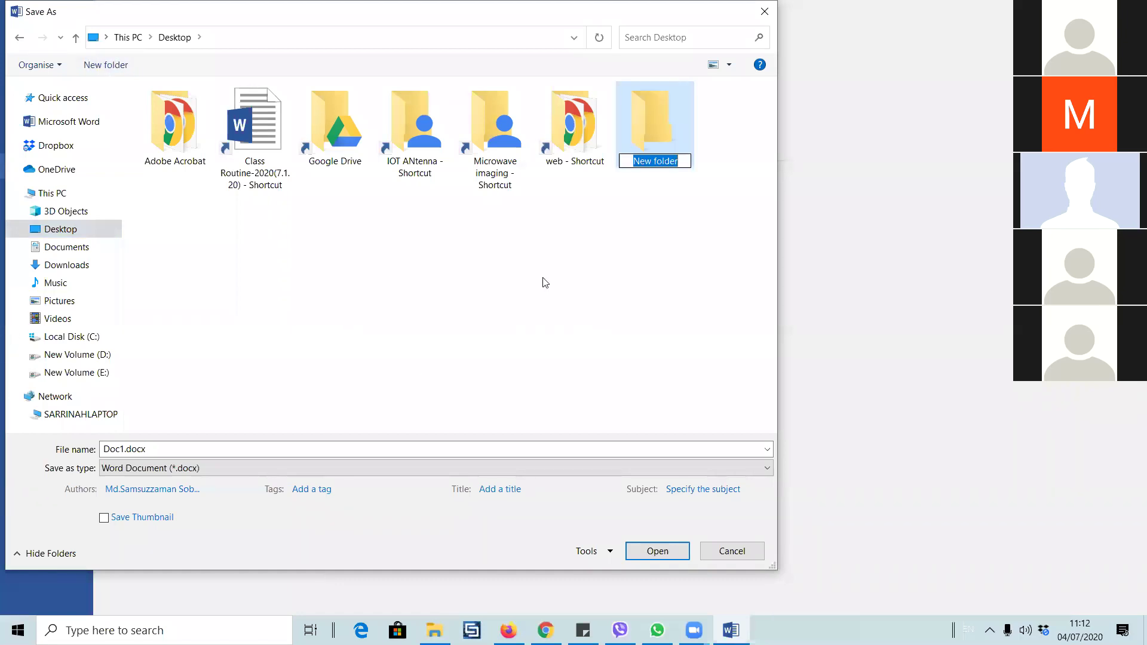
pyautogui.write('CCE 112')
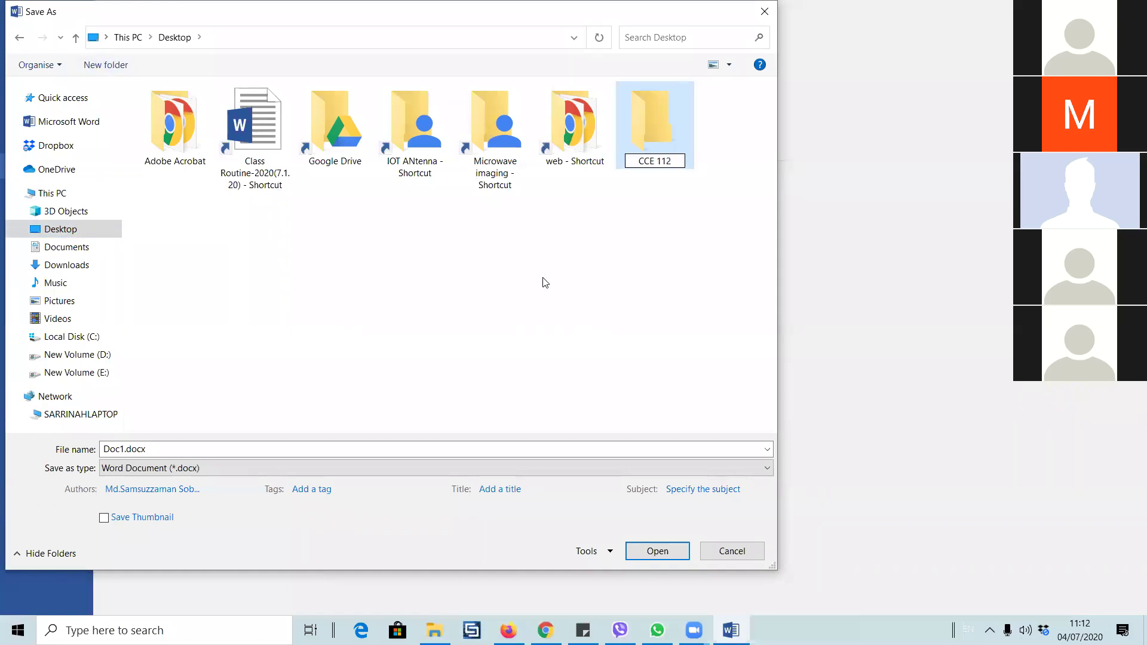
pyautogui.click(657, 191)
pyautogui.doubleClick(661, 162)
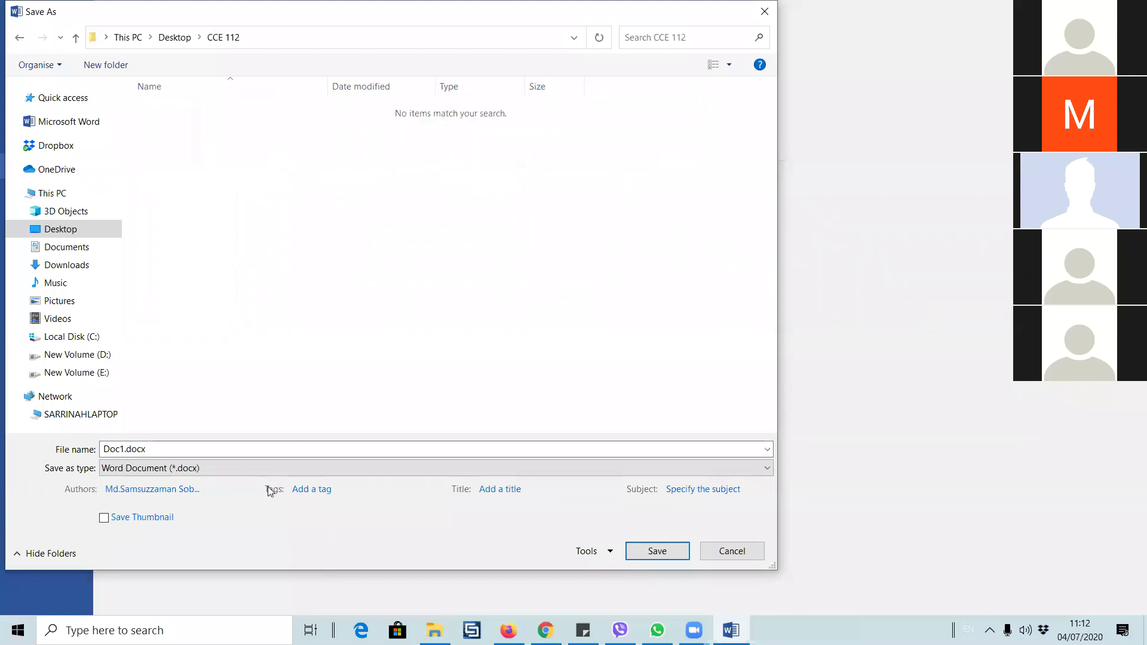
# - Name the new document "MS word training" for saving in the CCE 112 folder
pyautogui.click(248, 448)
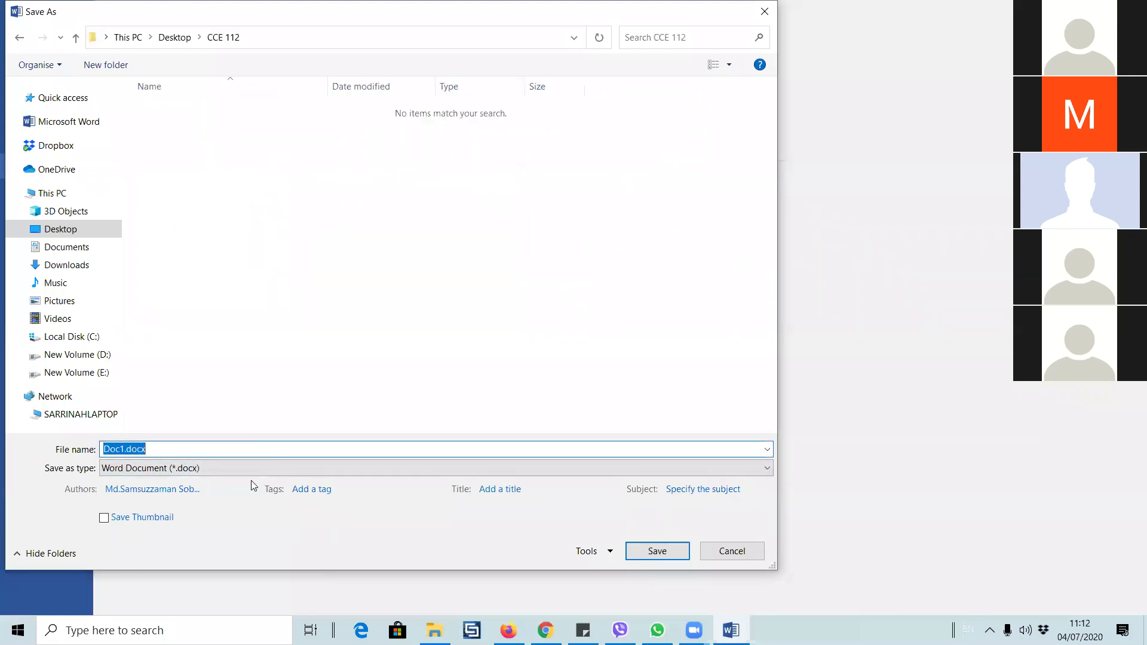
pyautogui.write('MS word traing')
pyautogui.press('BackSpace')
pyautogui.press('BackSpace')
pyautogui.press('BackSpace')
pyautogui.press('BackSpace')
pyautogui.write('aining')
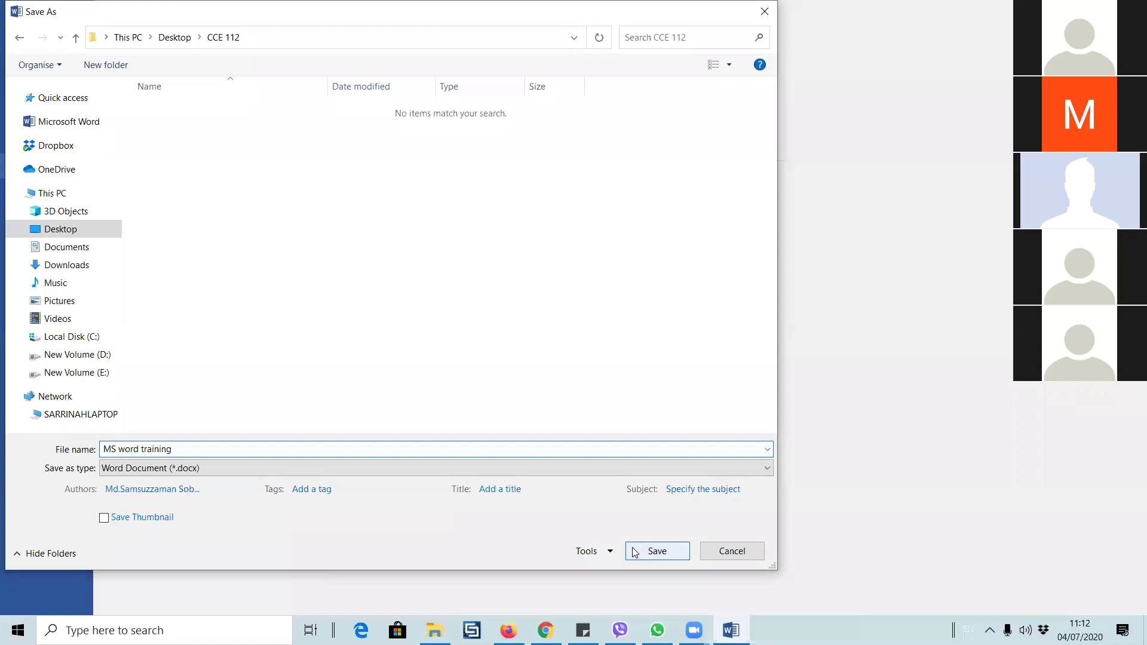
pyautogui.click(193, 489)
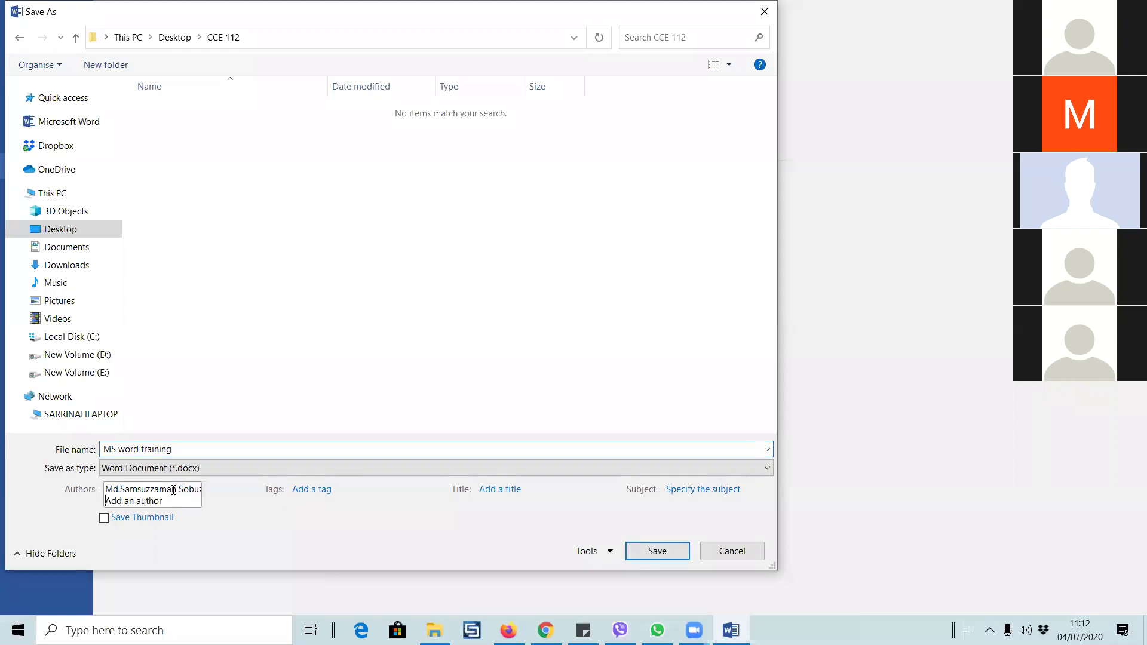
pyautogui.press('BackSpace')
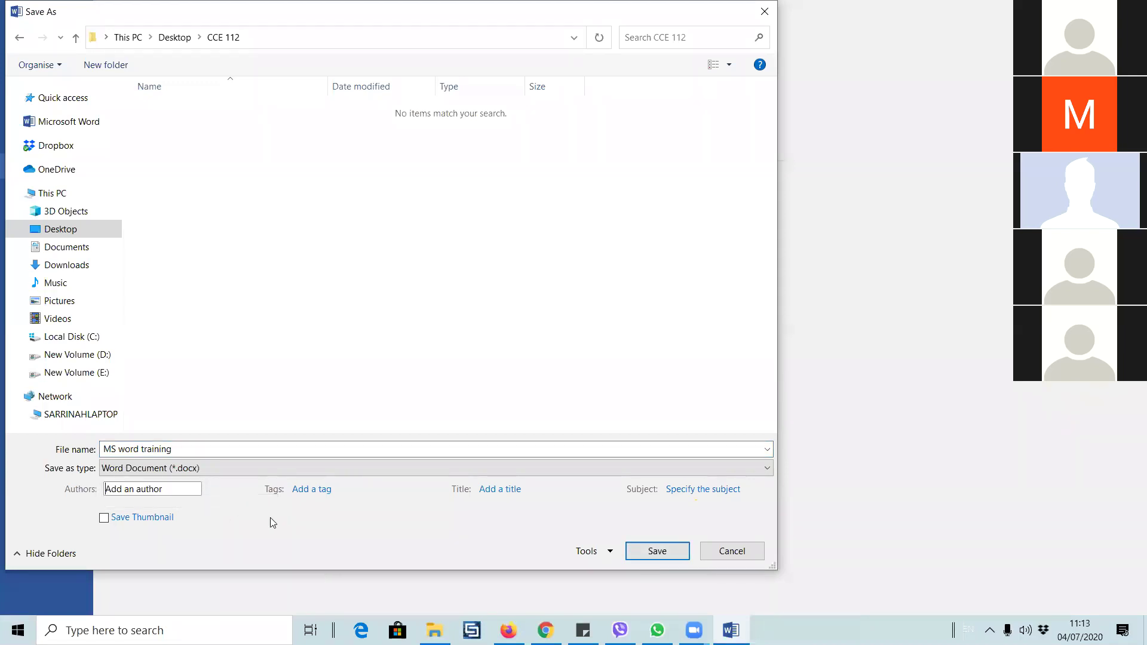
pyautogui.hotkey('ctrl', 'z')
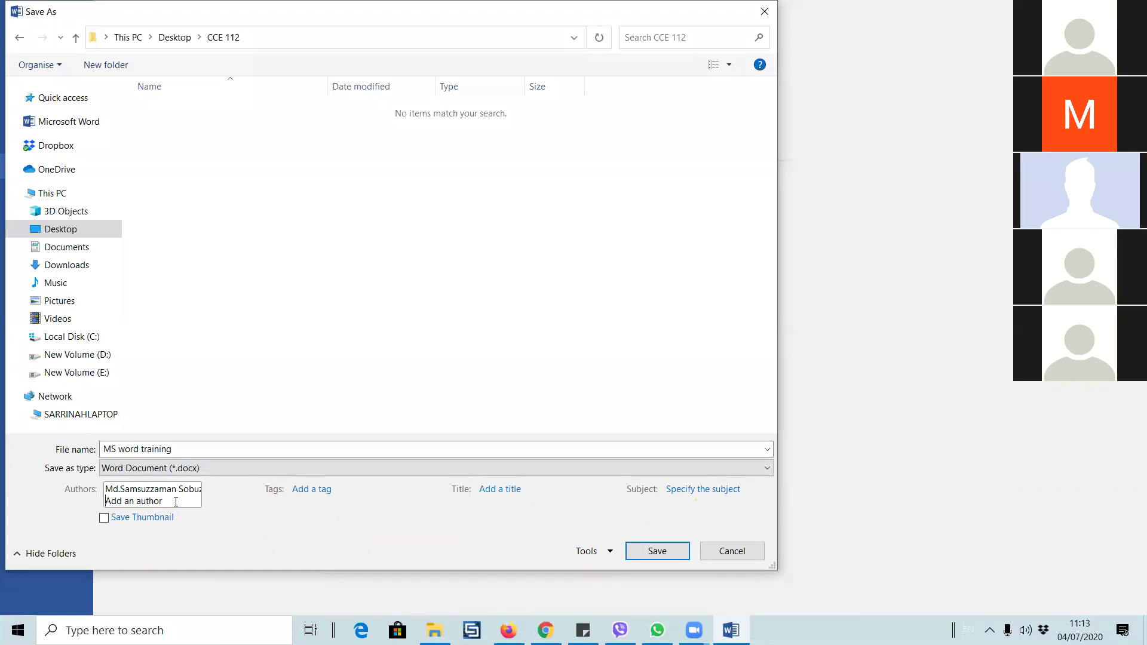
# - Replace the document's author entry with CSE and save the document in the CCE 112 folder
pyautogui.click(176, 501)
pyautogui.write('cse;')
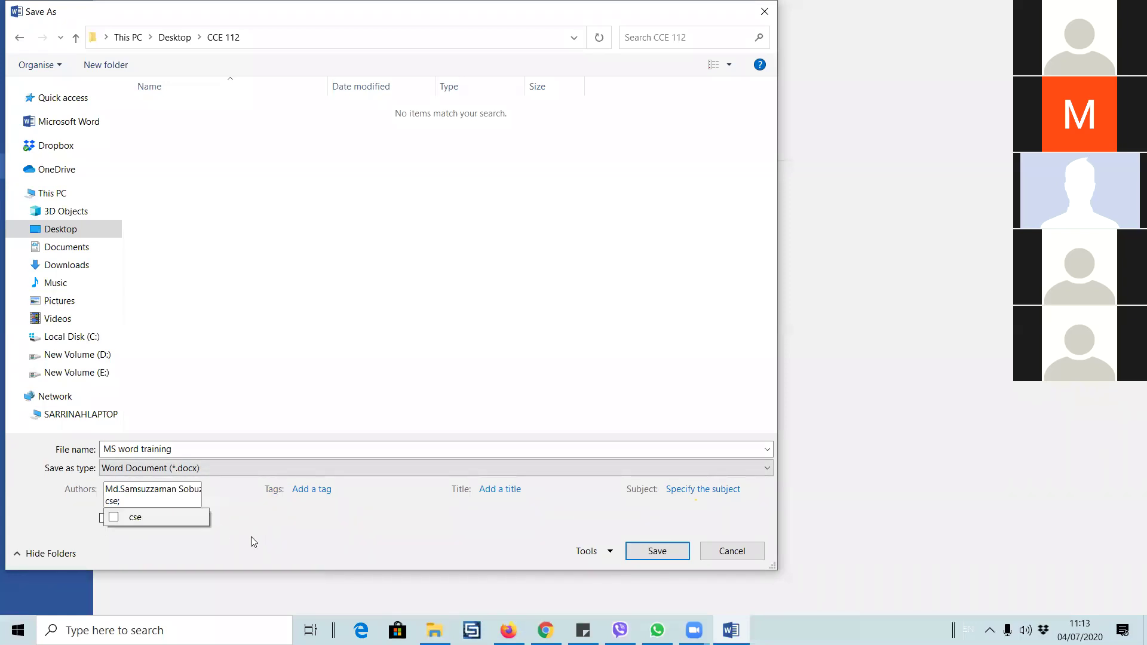
pyautogui.click(251, 538)
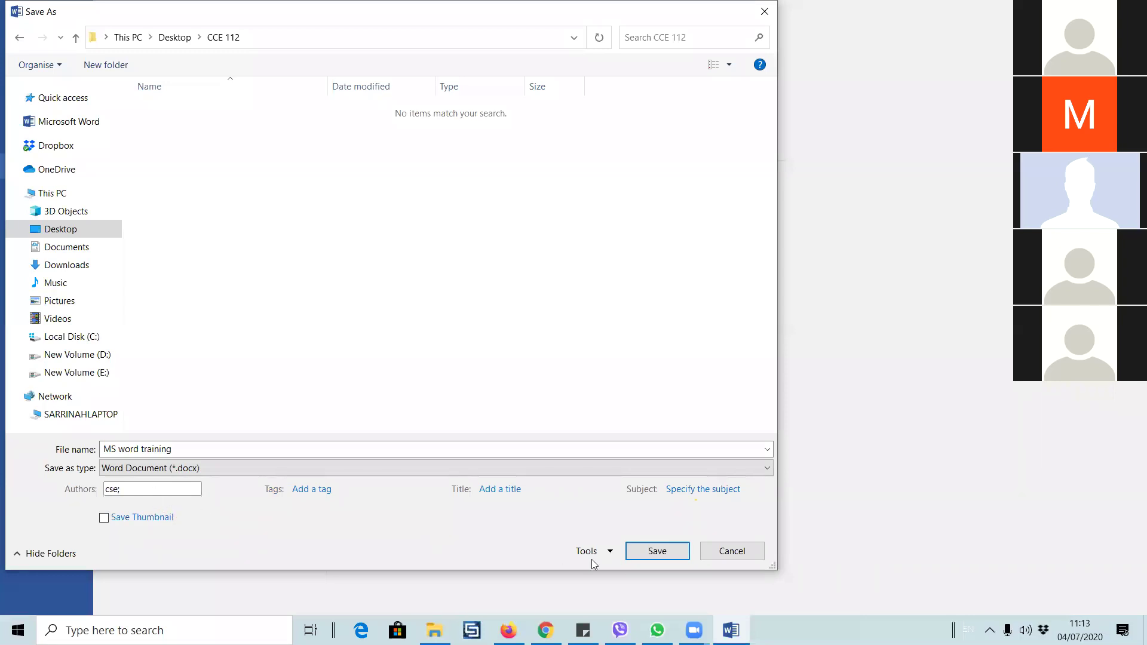
pyautogui.click(118, 488)
pyautogui.click(148, 504)
pyautogui.press('BackSpace')
pyautogui.press('BackSpace')
pyautogui.press('BackSpace')
pyautogui.press('BackSpace')
pyautogui.press('BackSpace')
pyautogui.press('BackSpace')
pyautogui.write('CSE;')
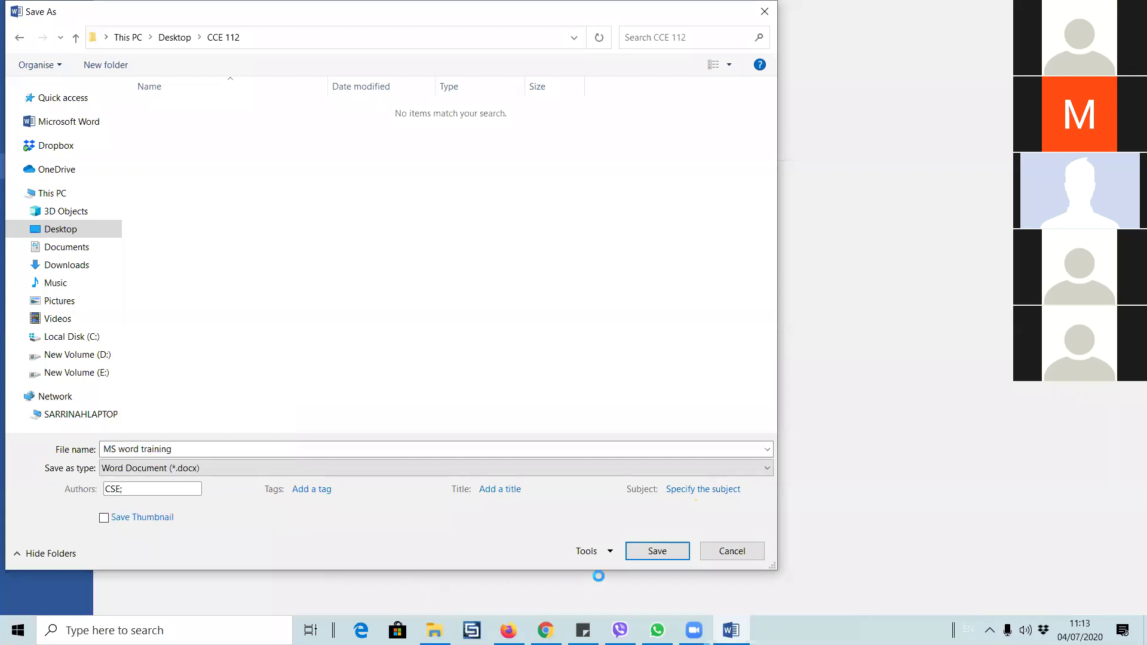
pyautogui.press('BackSpace')
pyautogui.click(661, 553)
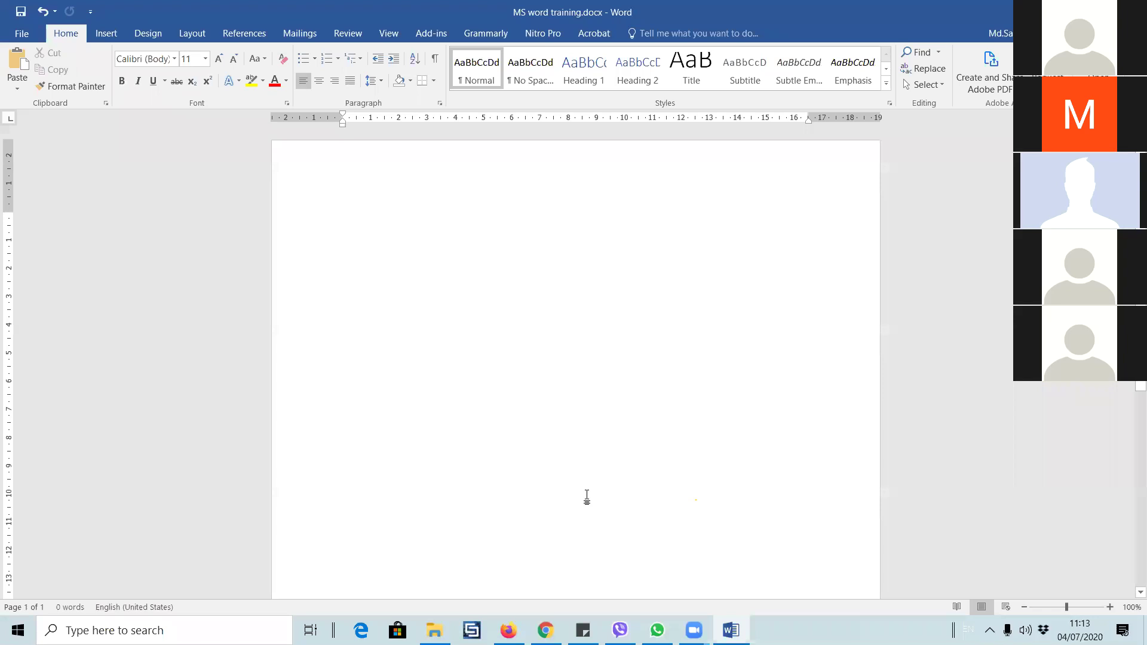
# - Save a copy of the document in the CCE 112 folder as a Word 97-2003 Document (*.doc)
pyautogui.click(23, 34)
pyautogui.click(59, 163)
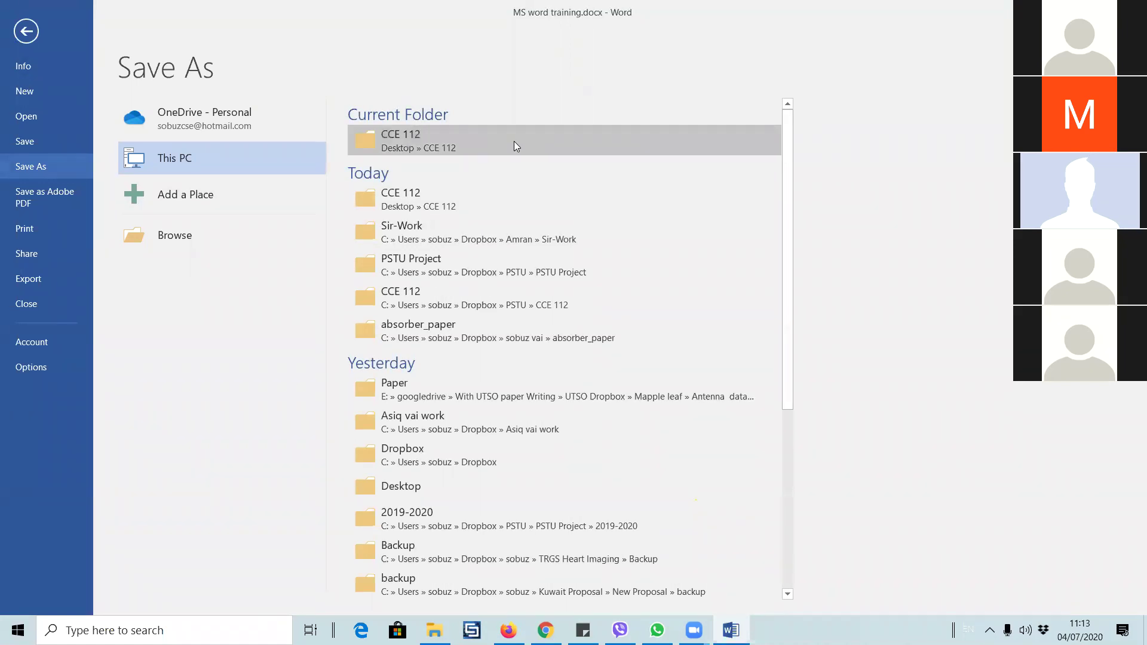
pyautogui.click(514, 141)
pyautogui.click(143, 471)
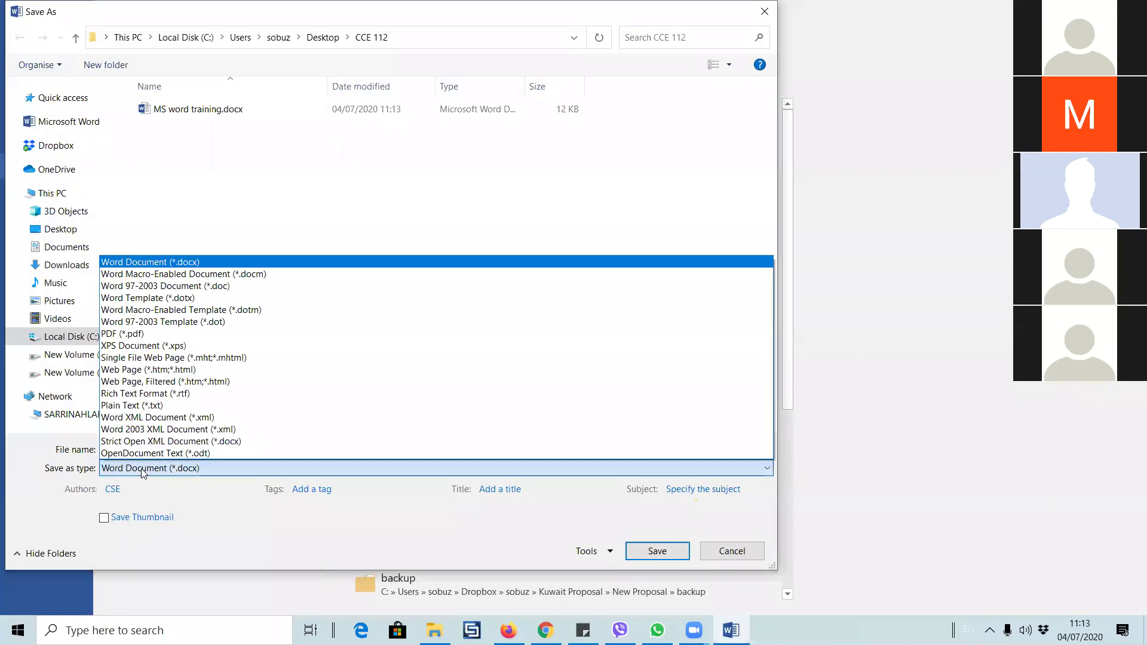
pyautogui.click(143, 470)
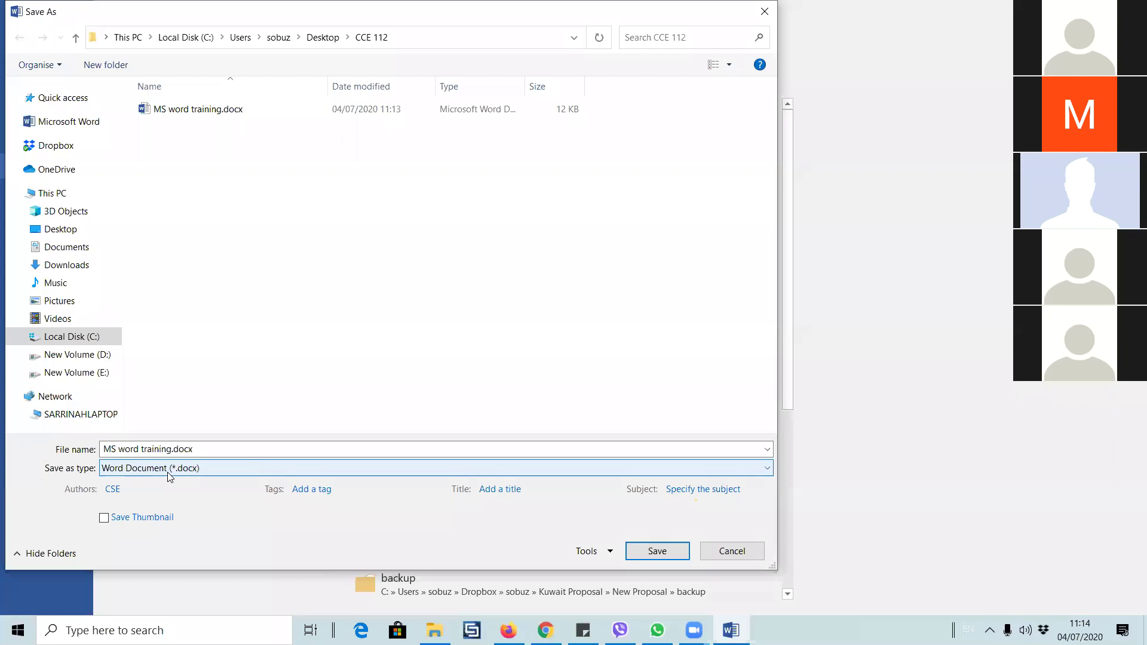
pyautogui.click(162, 472)
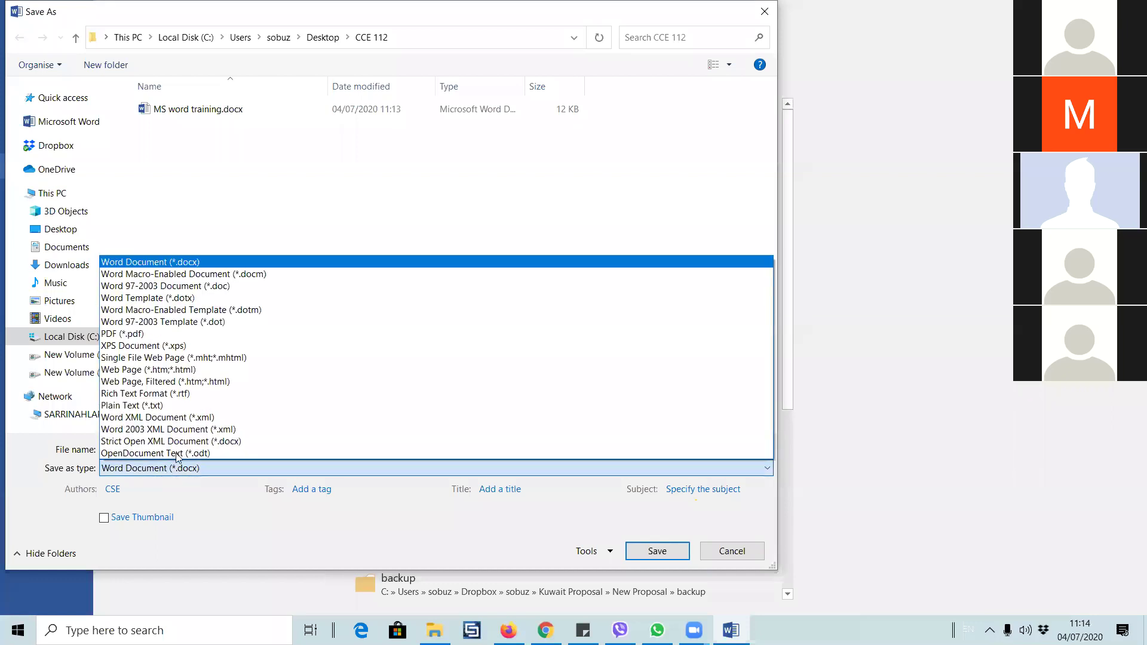
pyautogui.click(204, 290)
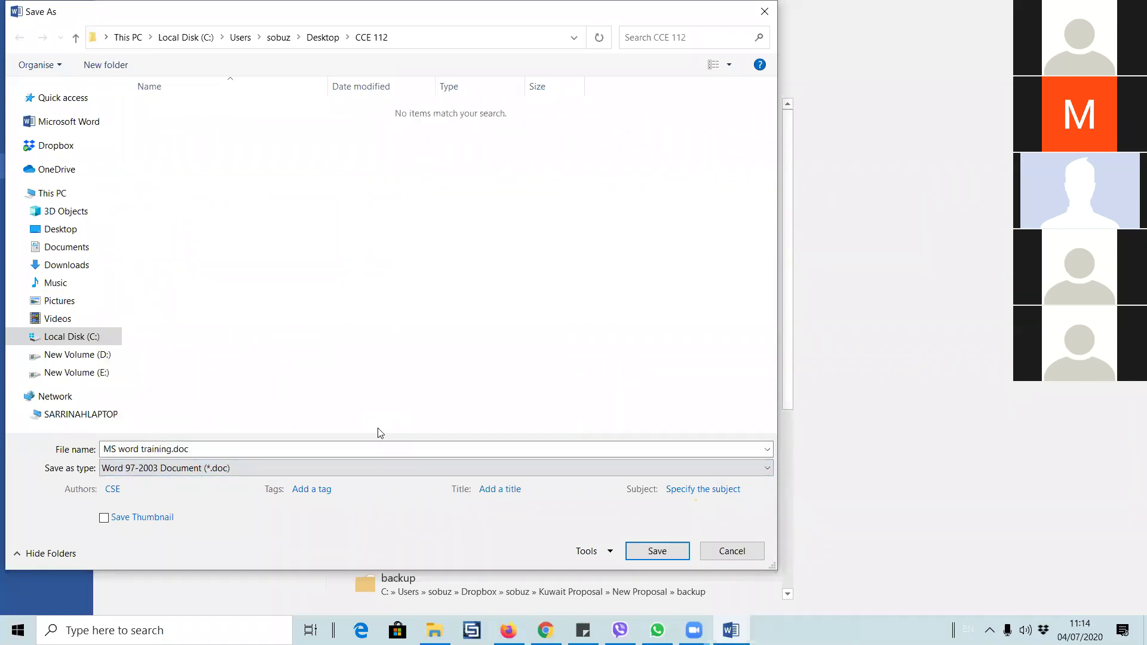
pyautogui.click(657, 551)
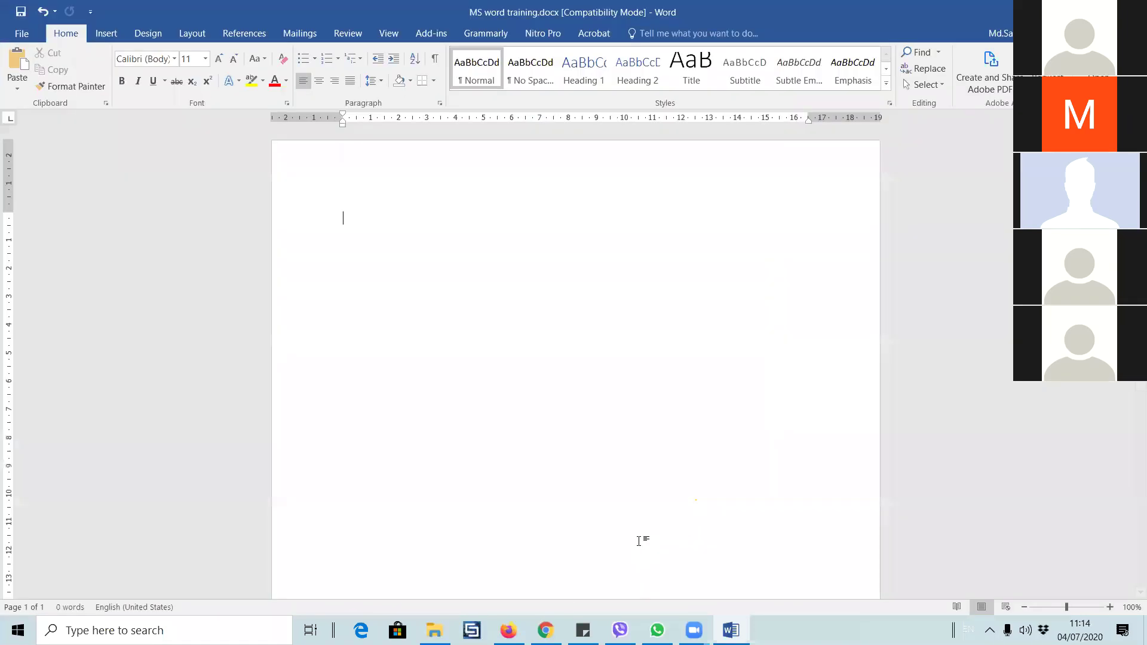
# - Open the CCE 112 folder from the Desktop and examine the saved .doc and .docx versions of MS word training
pyautogui.press('super+d')
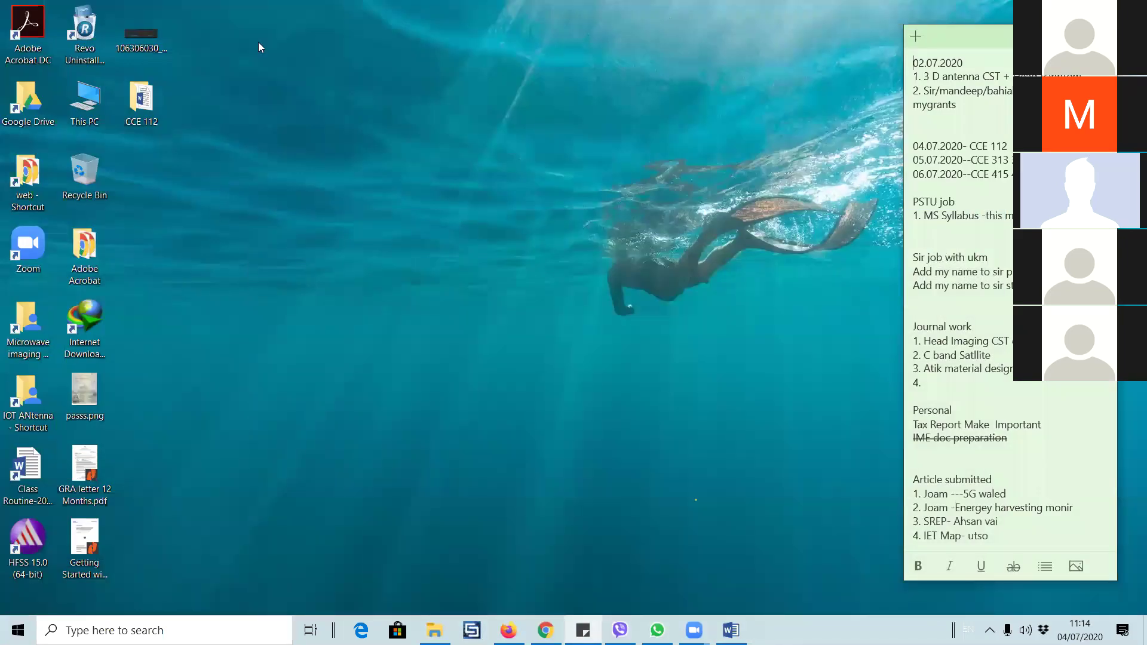
pyautogui.press('Return')
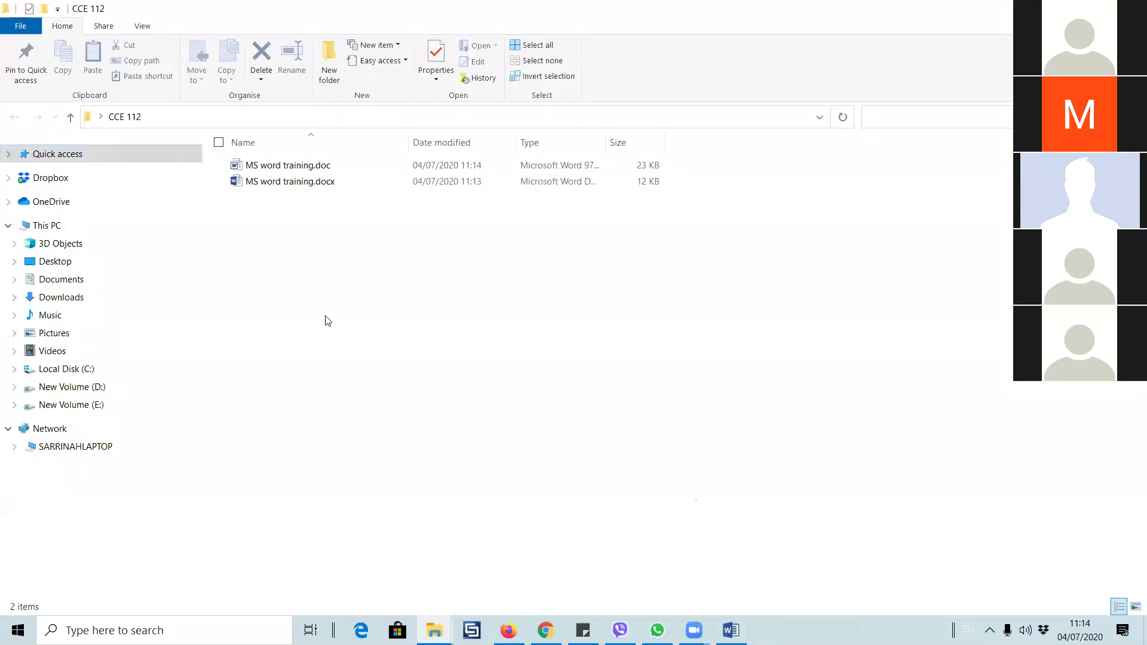
pyautogui.click(282, 171)
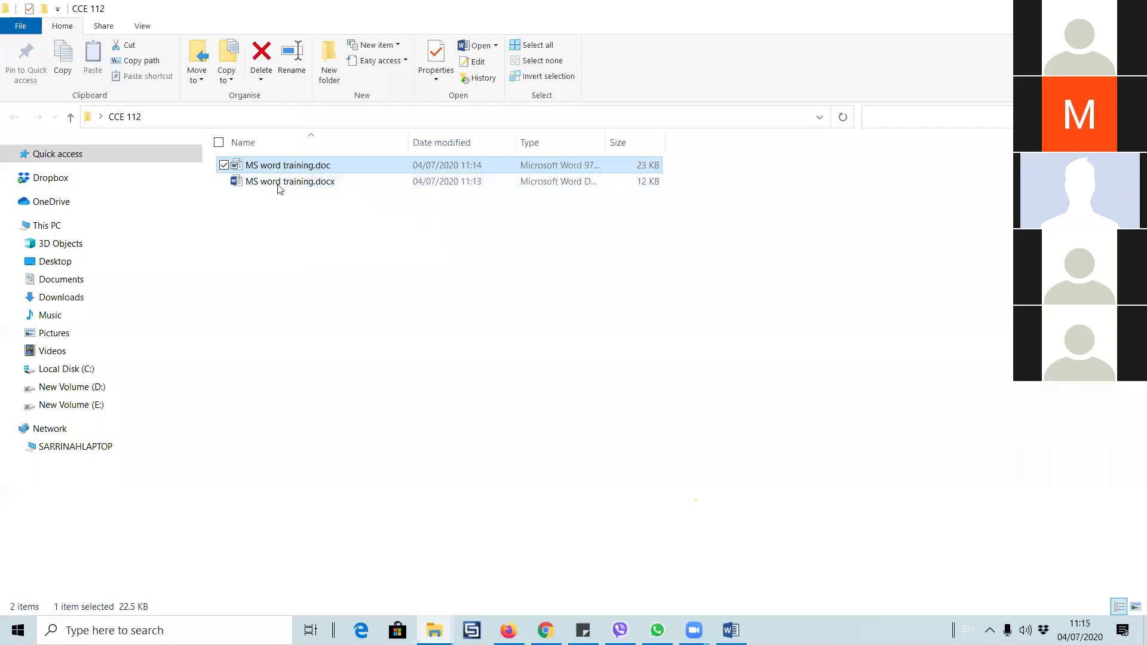
pyautogui.doubleClick(316, 165)
pyautogui.rightClick(316, 163)
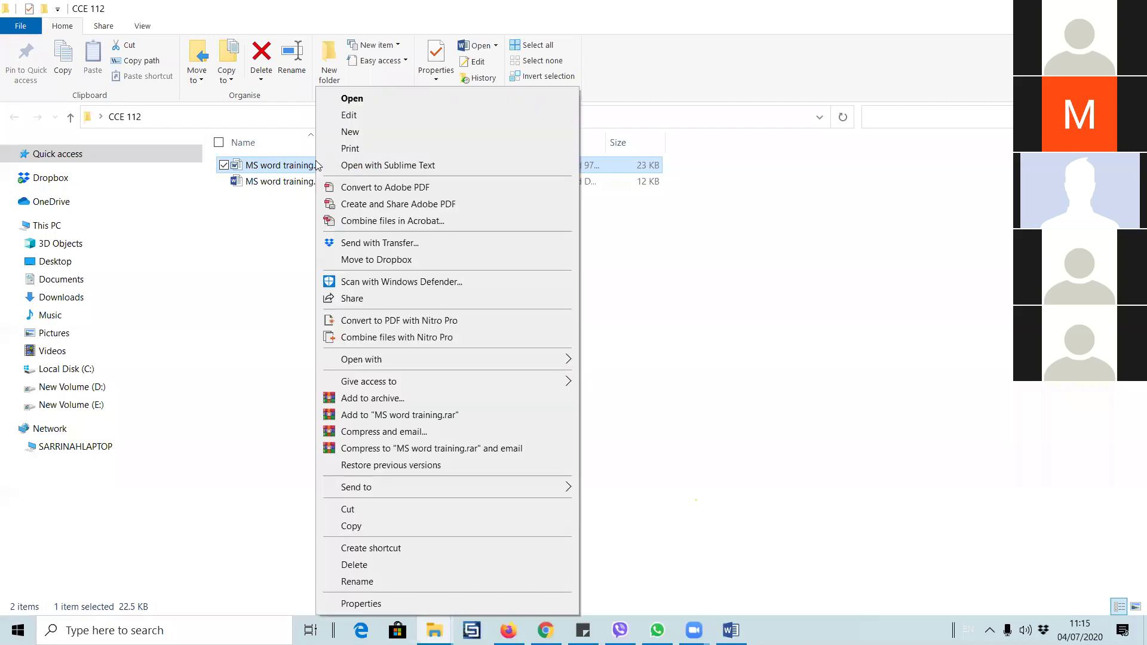
pyautogui.click(589, 323)
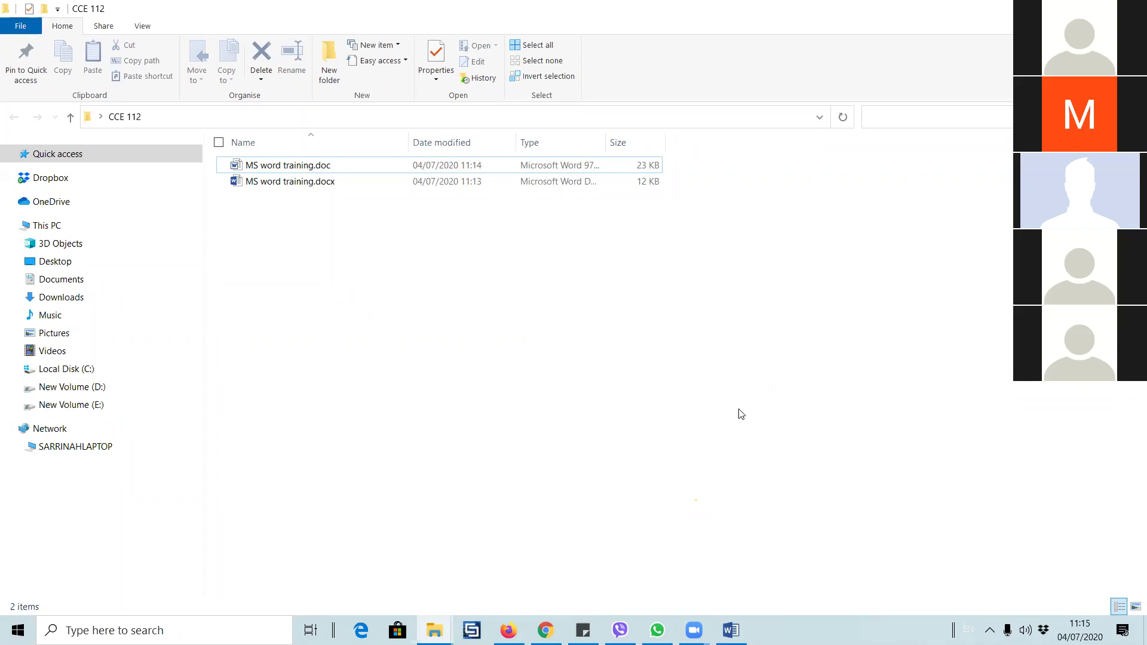
# - Browse New Volume (D:) through Program Files (x86) and Software 2019, examining the file types in the Adobe Photoshop CC 2017 folder
pyautogui.click(72, 387)
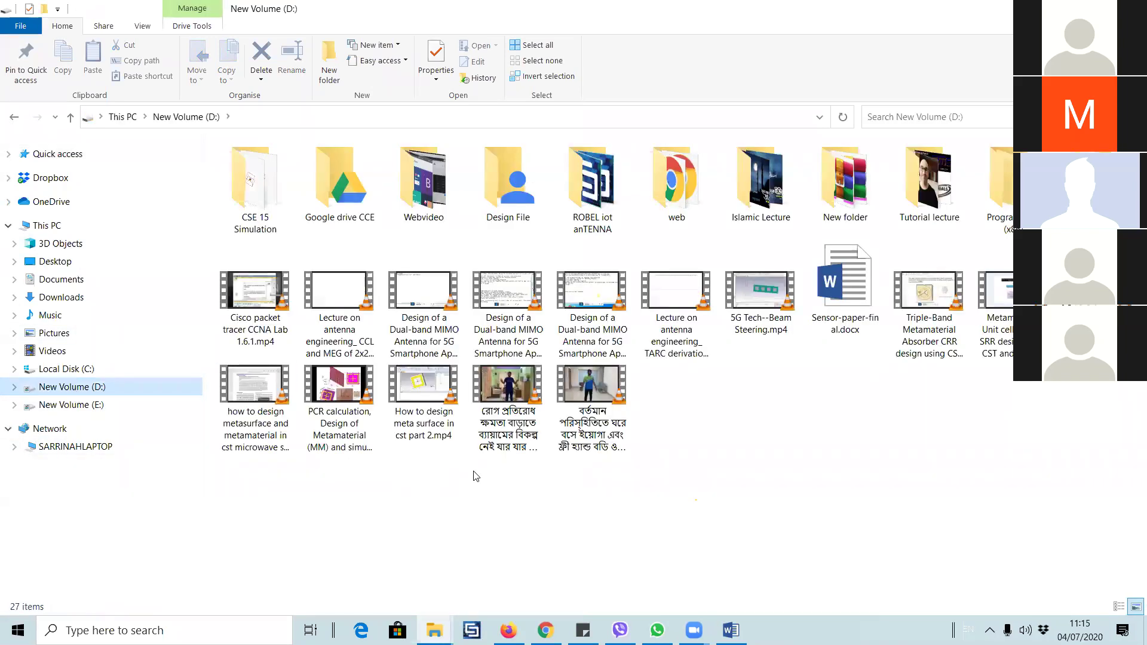
pyautogui.click(786, 325)
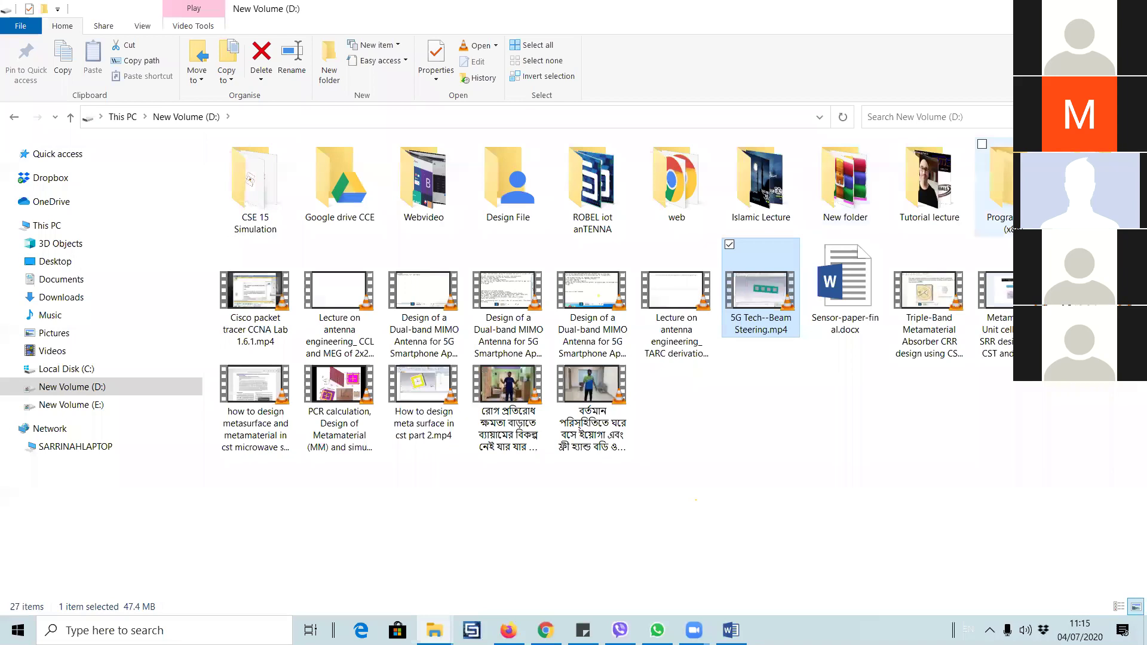
pyautogui.doubleClick(994, 186)
pyautogui.click(305, 169)
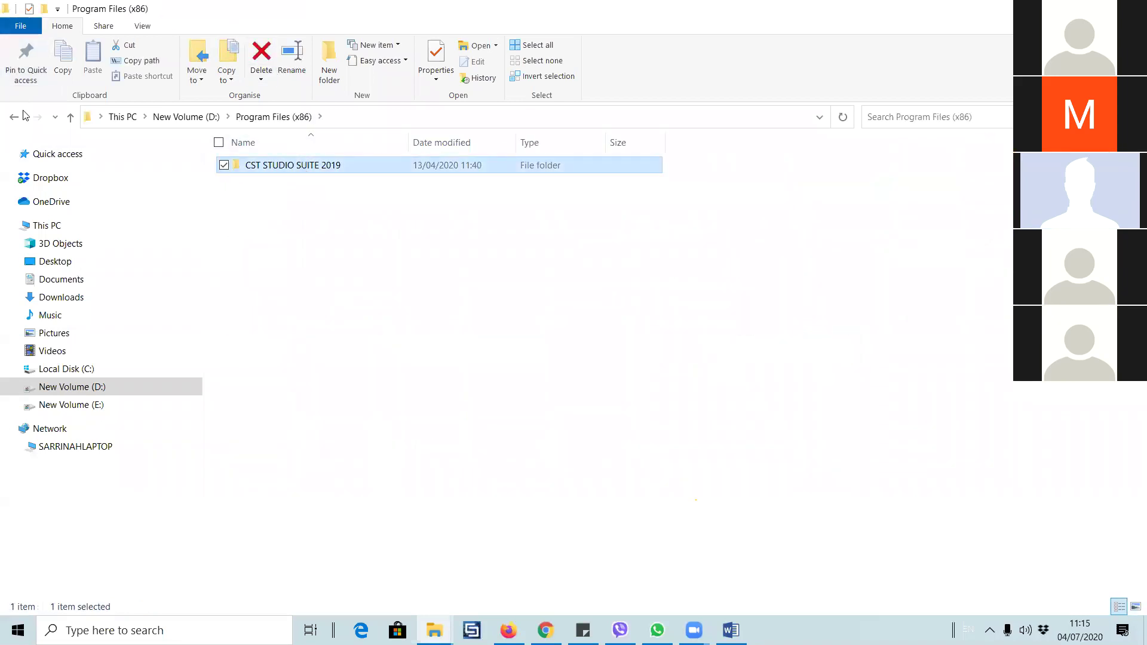
pyautogui.click(14, 116)
pyautogui.doubleClick(944, 171)
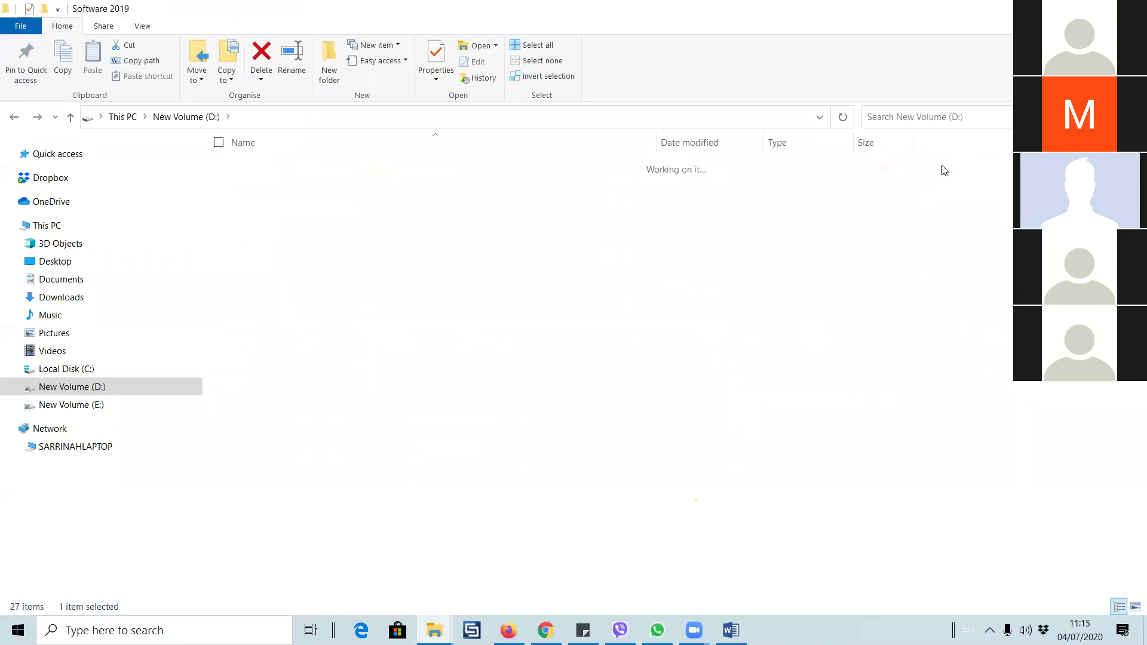
pyautogui.doubleClick(358, 169)
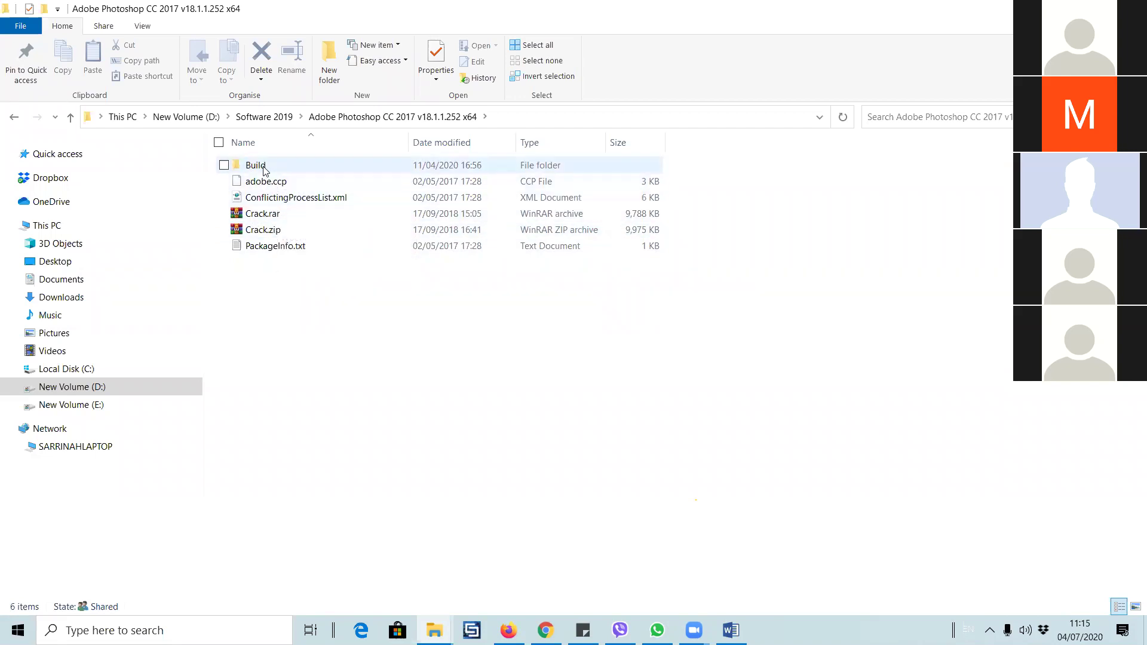
pyautogui.click(275, 250)
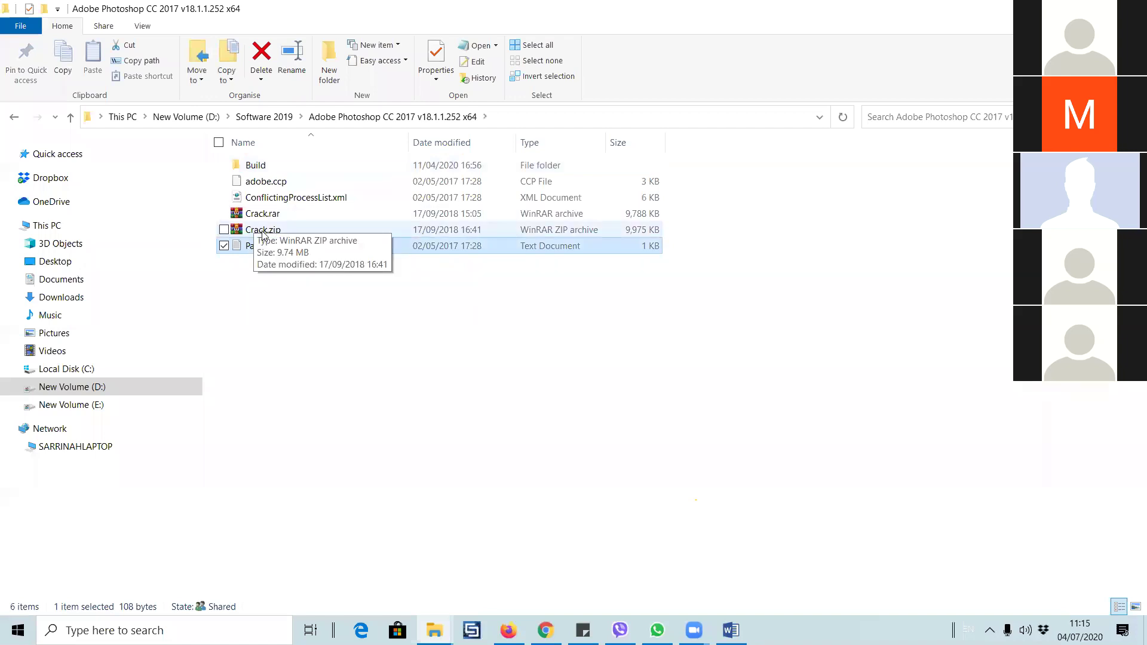
pyautogui.click(18, 116)
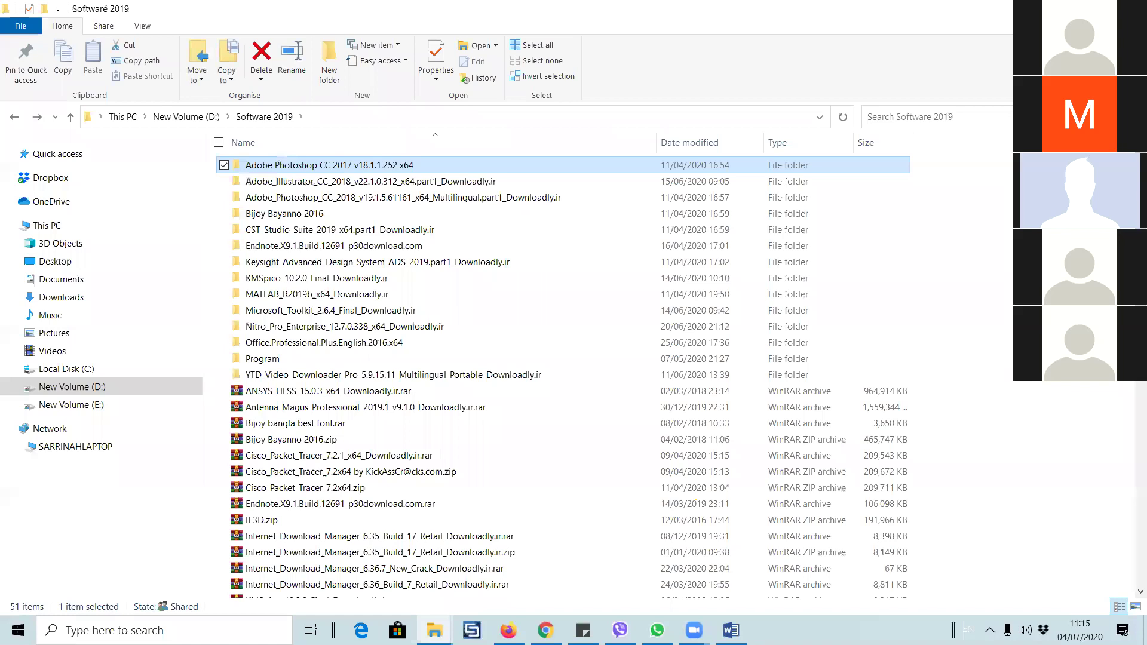
# - Return to the Desktop and show New Volume (D:) in the other open File Explorer window
pyautogui.press('super+d')
pyautogui.moveTo(422, 610)
pyautogui.click(405, 587)
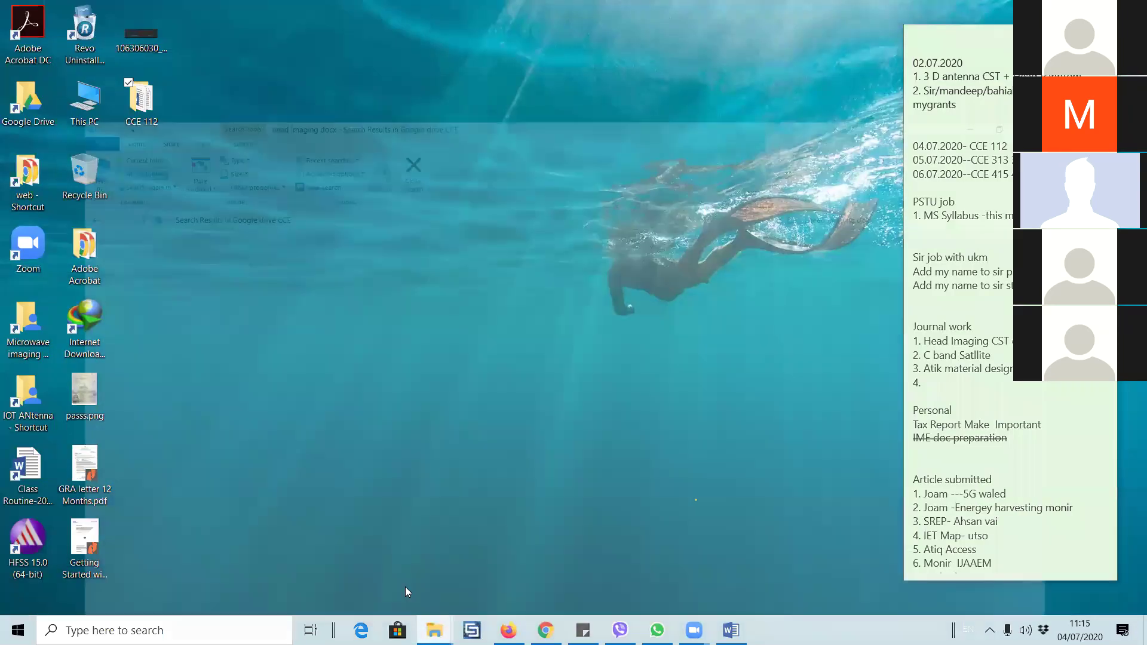
pyautogui.click(89, 386)
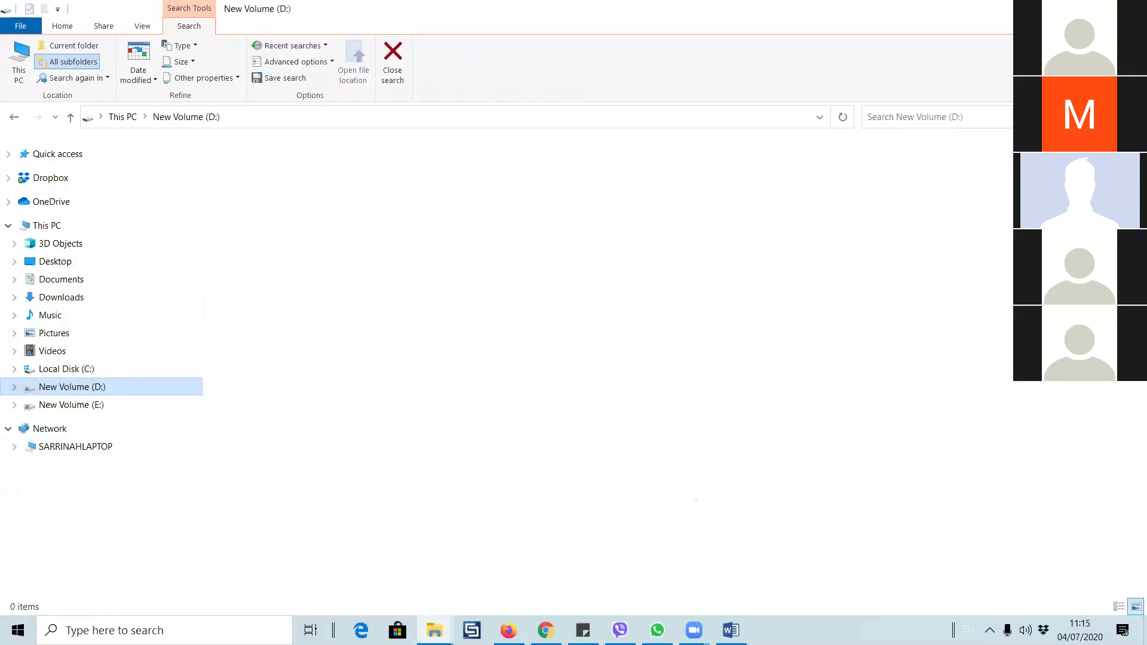
# - Switch to Firefox and search Google for "MS word file name maximum character"
pyautogui.click(508, 630)
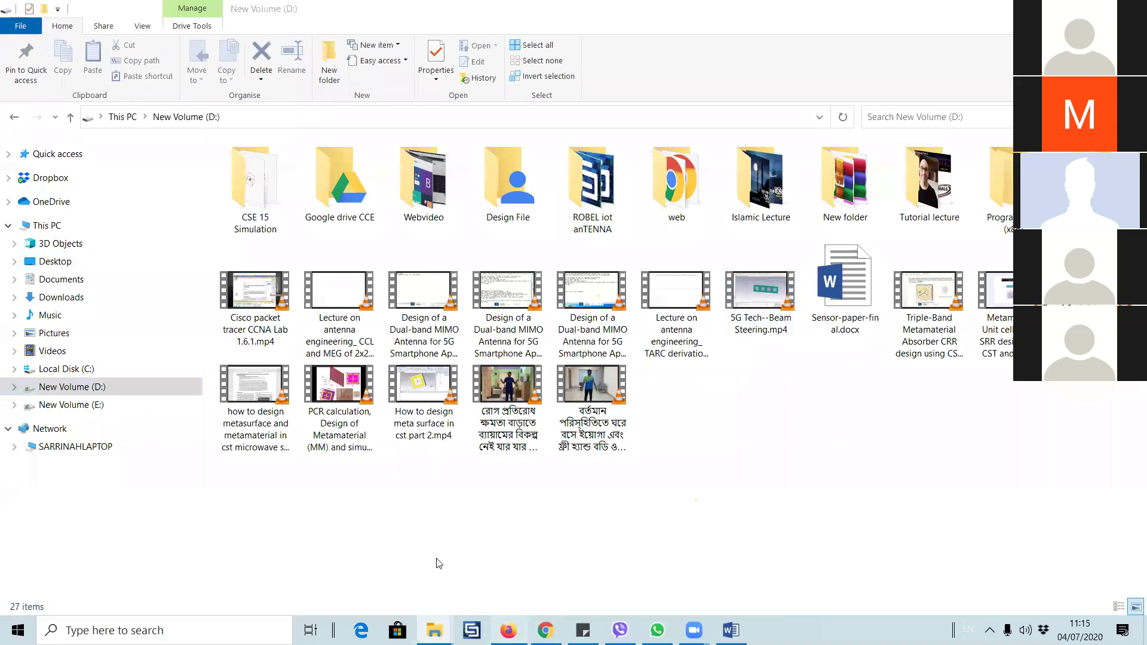
pyautogui.click(950, 33)
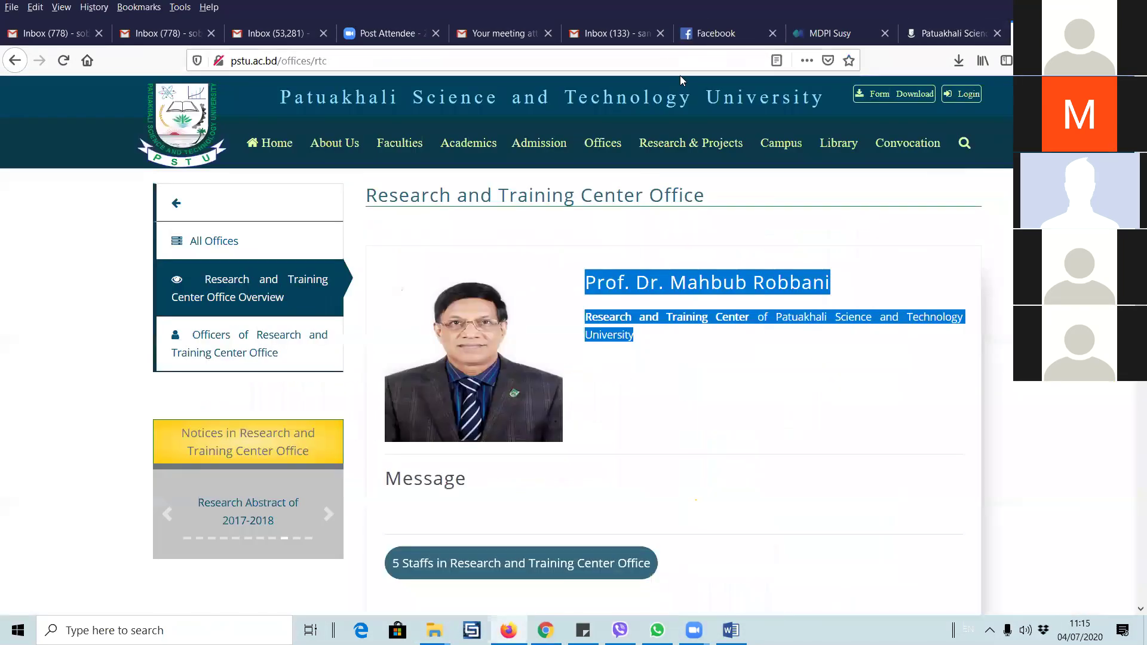
pyautogui.click(664, 54)
pyautogui.write('w')
pyautogui.press('BackSpace')
pyautogui.press('BackSpace')
pyautogui.write('MS word')
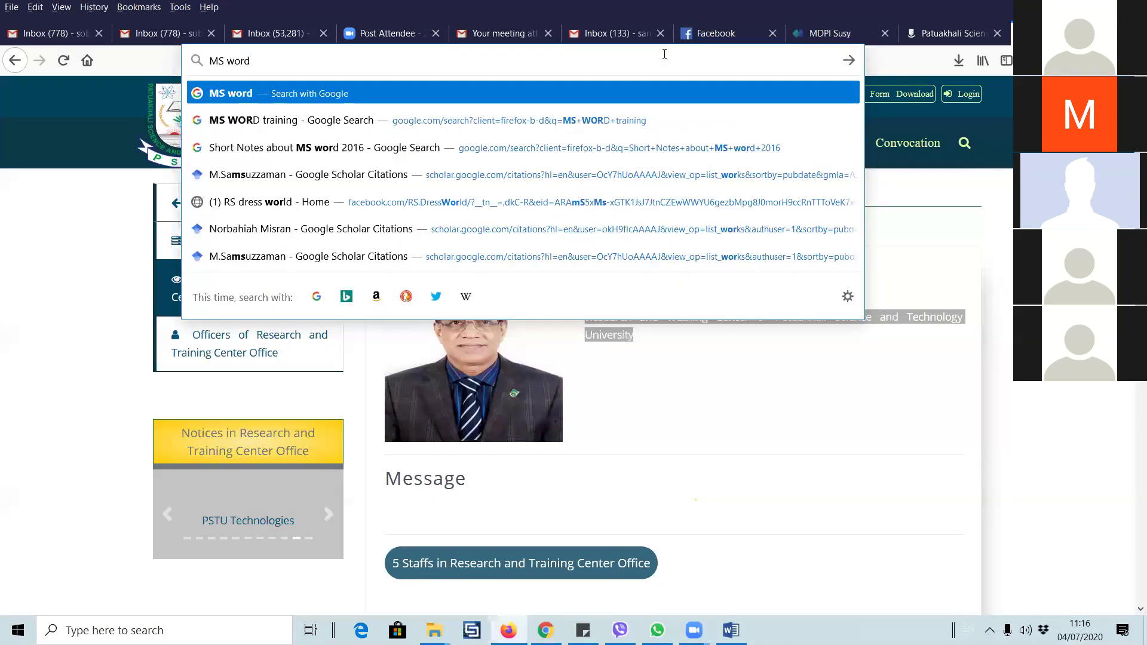
pyautogui.write(' file anme')
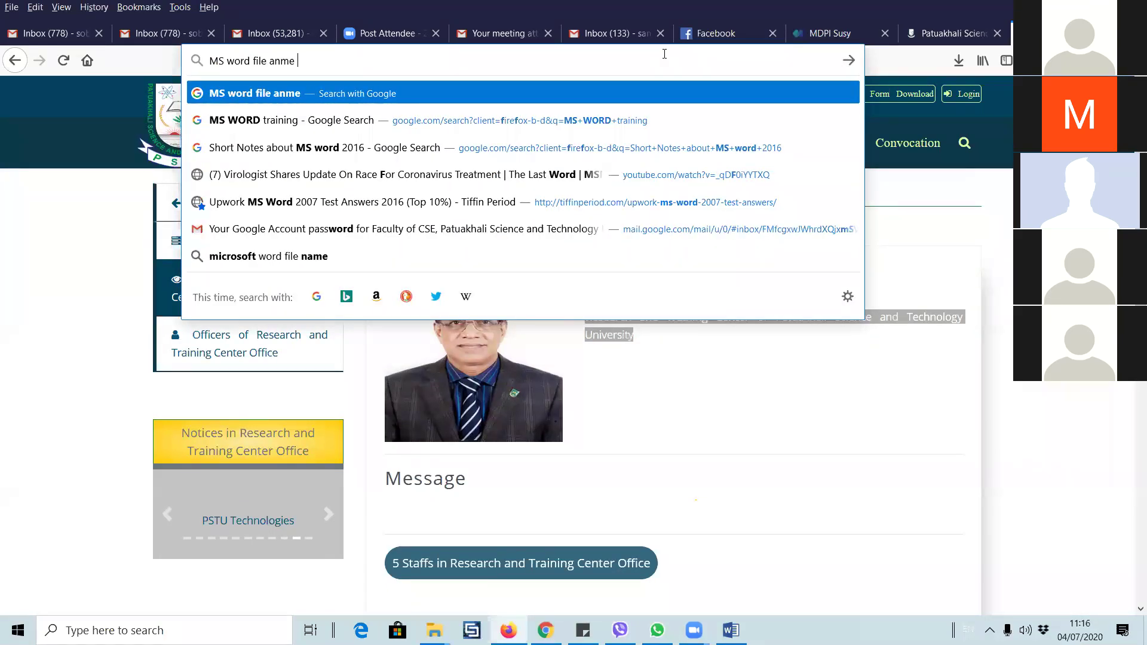
pyautogui.press('BackSpace')
pyautogui.press('BackSpace')
pyautogui.press('BackSpace')
pyautogui.press('BackSpace')
pyautogui.write('name charater')
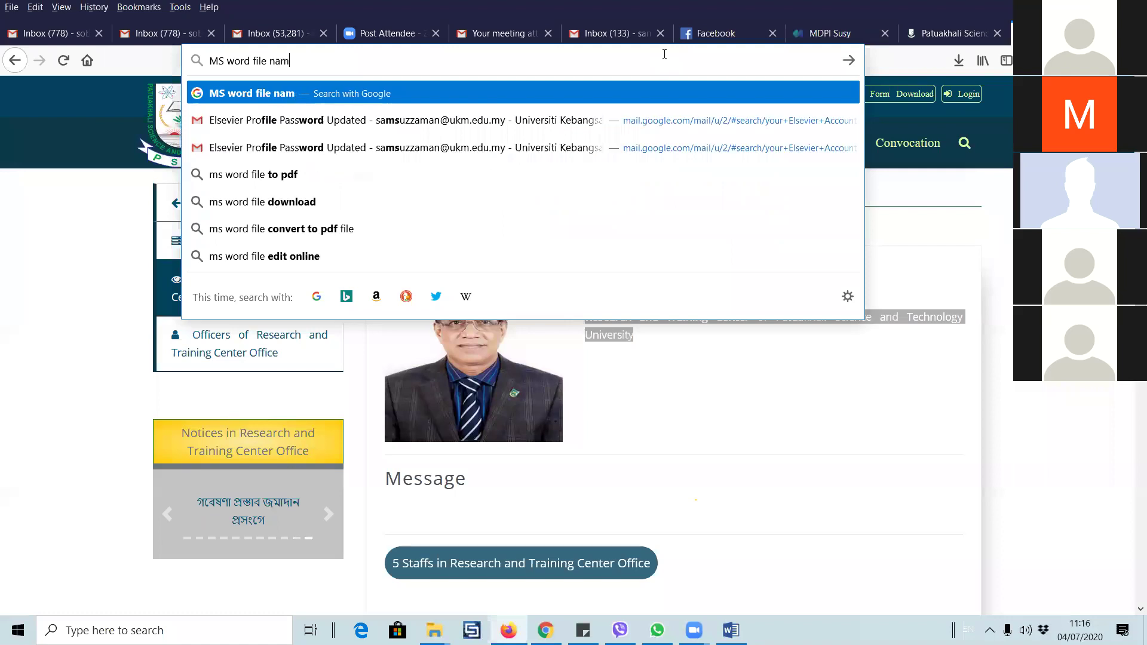
pyautogui.press('BackSpace')
pyautogui.press('BackSpace')
pyautogui.press('BackSpace')
pyautogui.press('BackSpace')
pyautogui.press('BackSpace')
pyautogui.press('BackSpace')
pyautogui.press('BackSpace')
pyautogui.press('BackSpace')
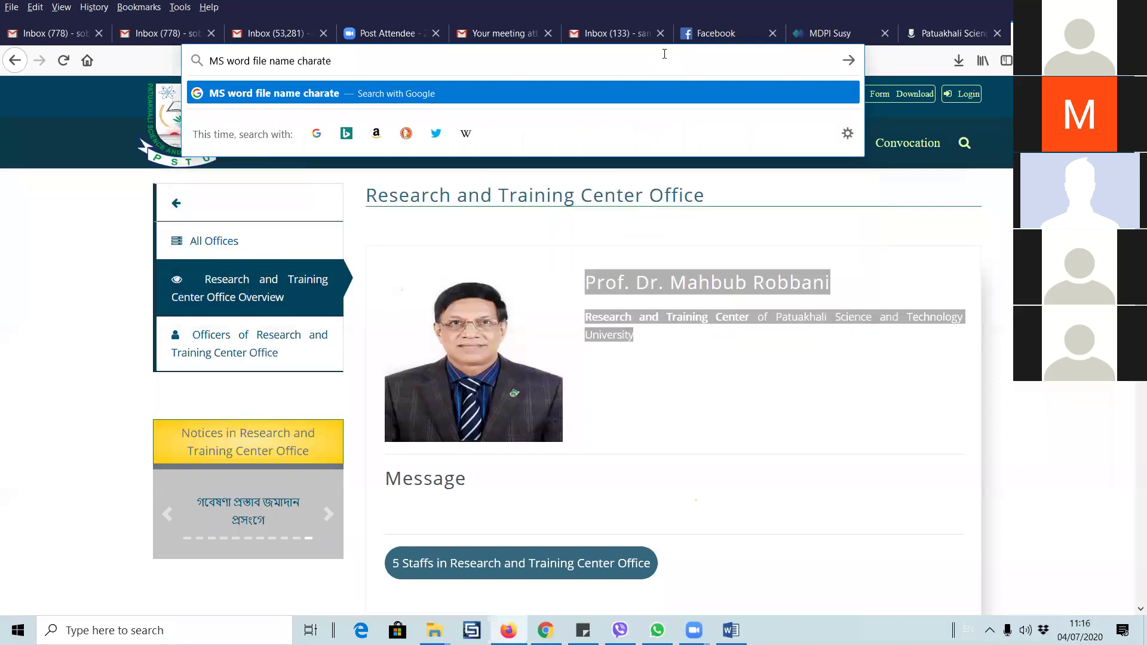
pyautogui.write('maxi')
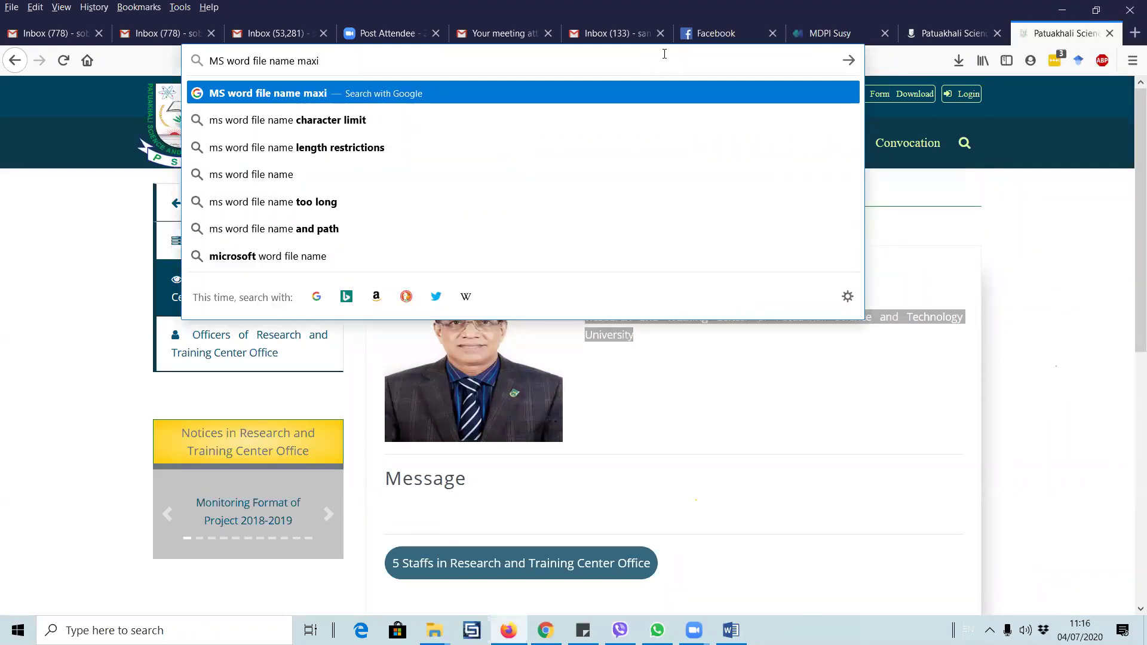
pyautogui.write('mum charater')
pyautogui.press('Return')
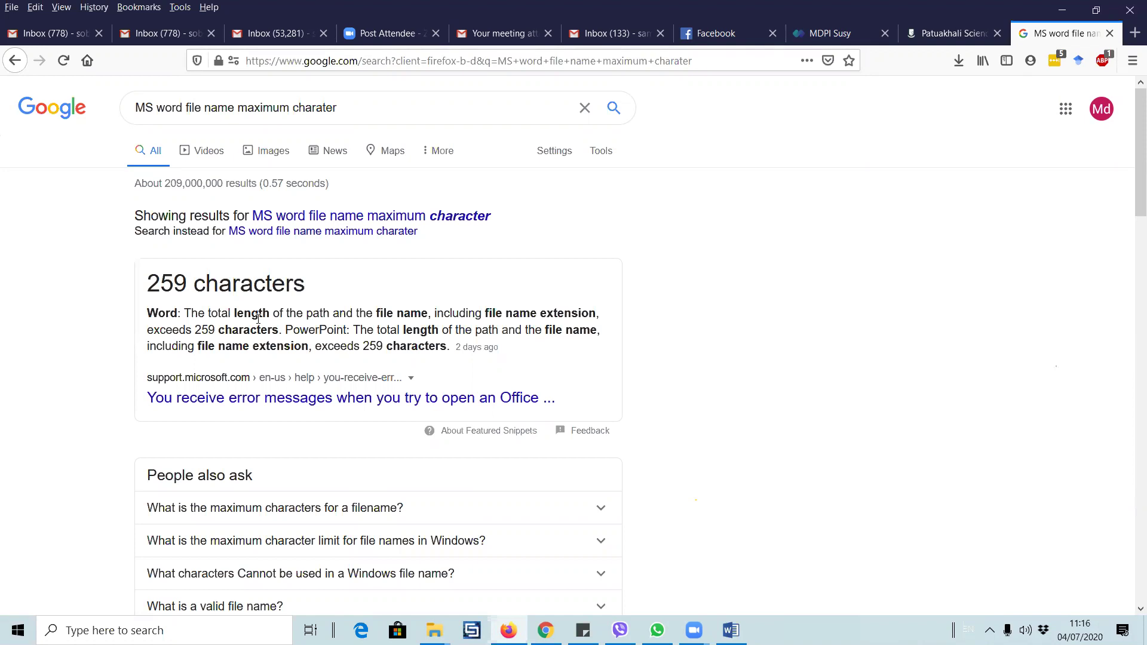
pyautogui.click(375, 218)
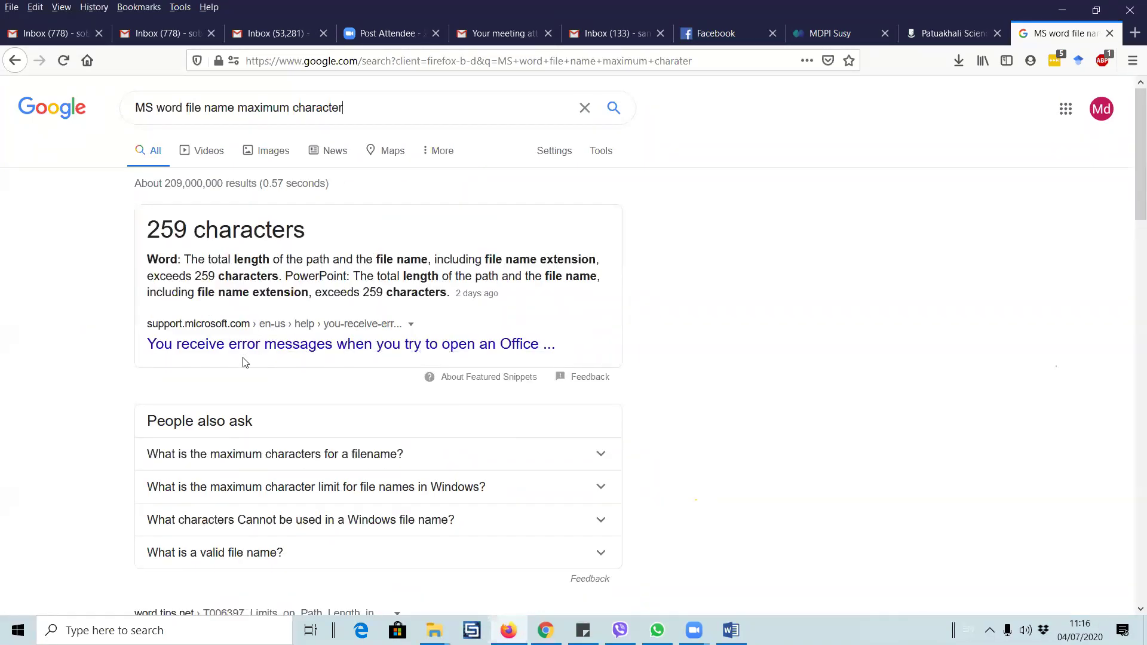
# - Return to the desktop and open the CCE 112 folder in File Explorer
pyautogui.click(1062, 11)
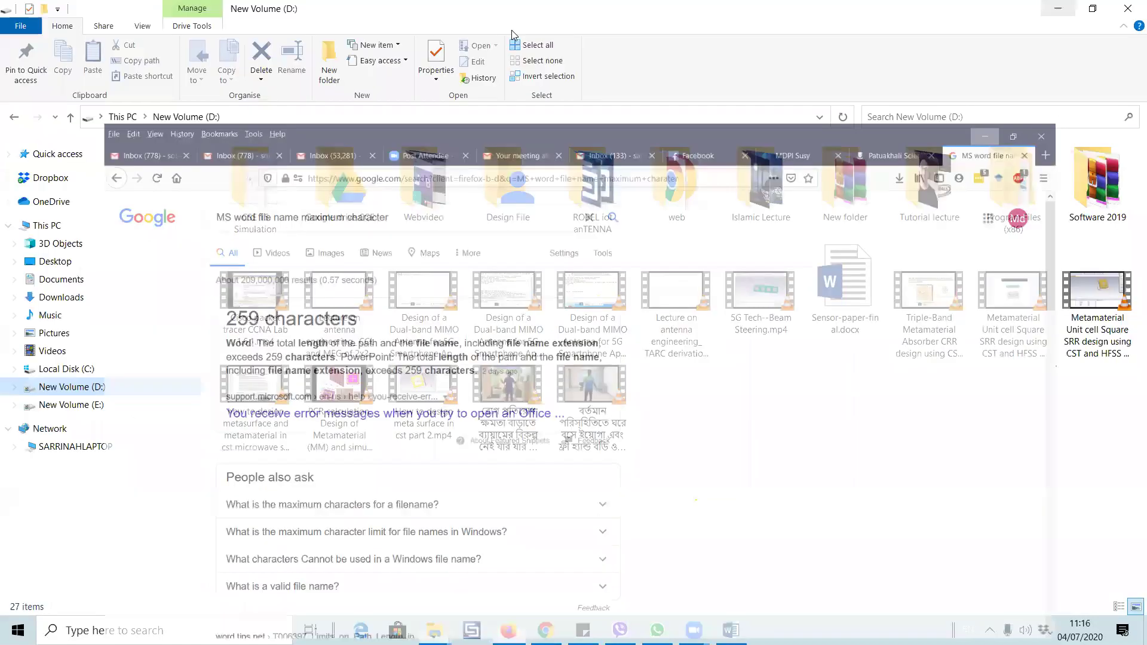
pyautogui.click(1057, 8)
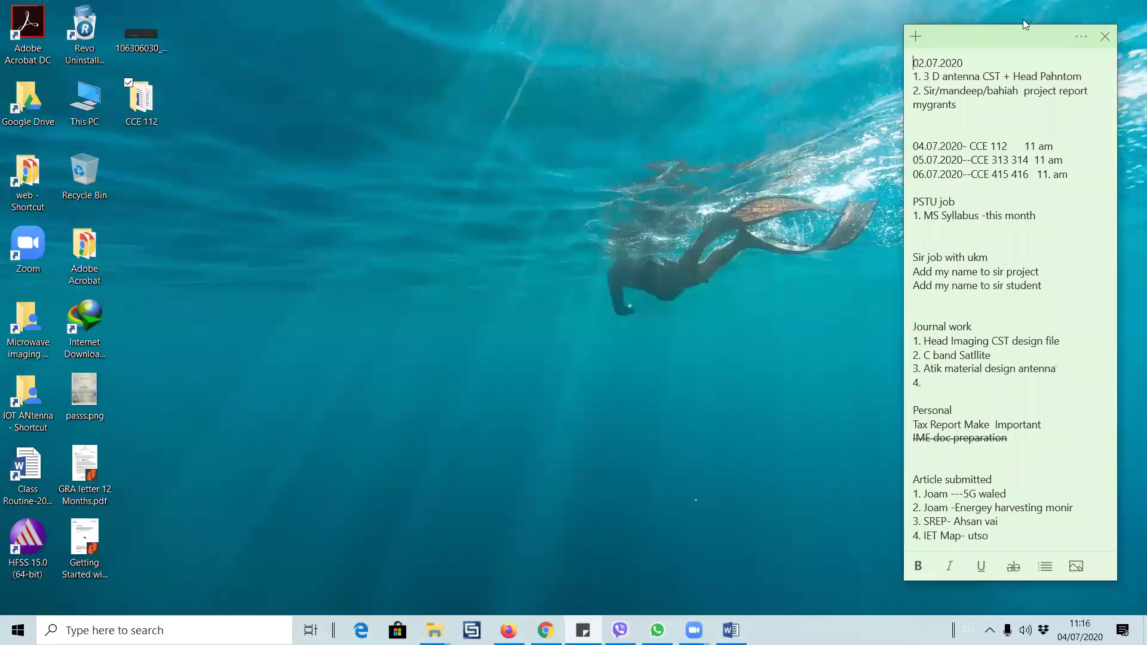
pyautogui.click(142, 115)
pyautogui.doubleClick(142, 115)
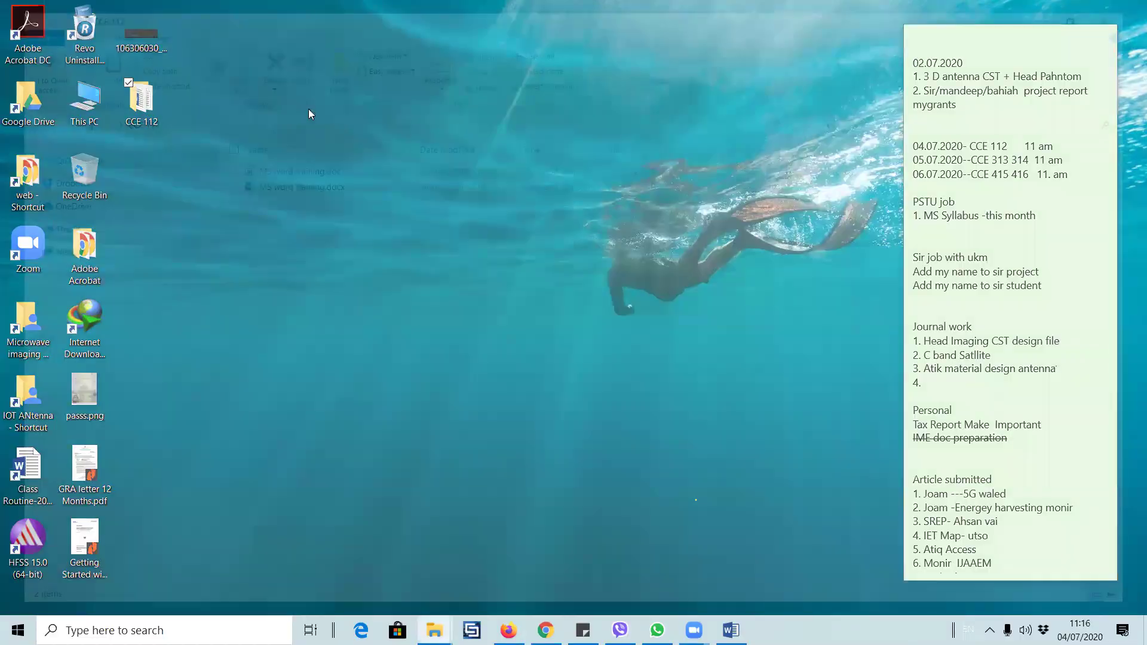
pyautogui.click(304, 184)
pyautogui.rightClick(303, 187)
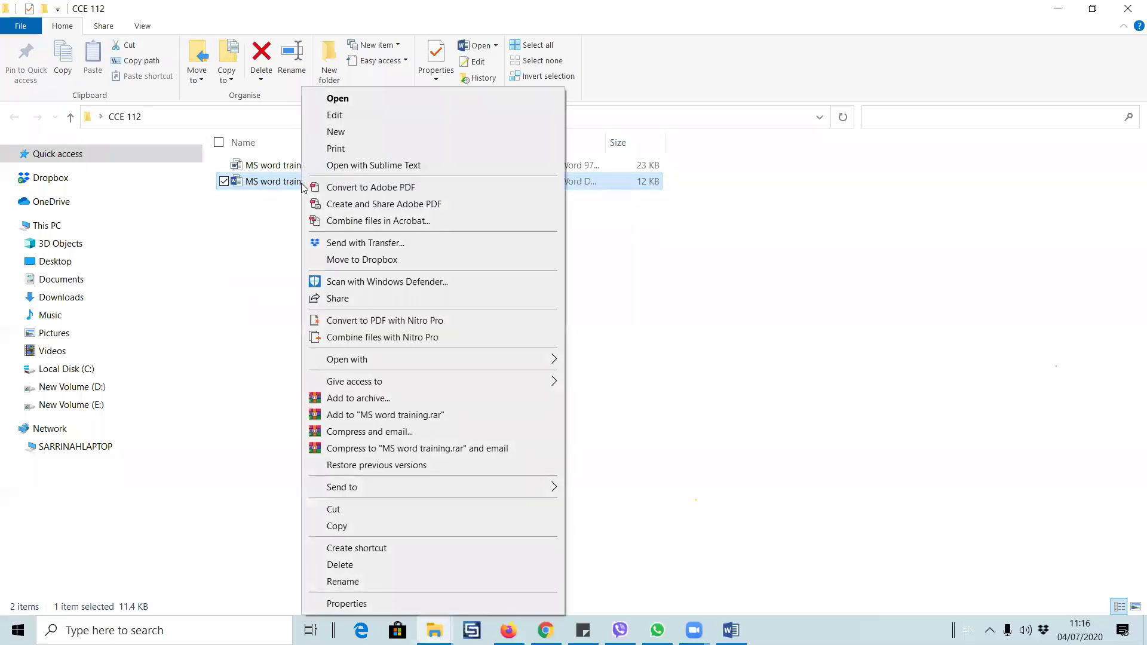
pyautogui.press('m')
pyautogui.press('Return')
pyautogui.click(310, 284)
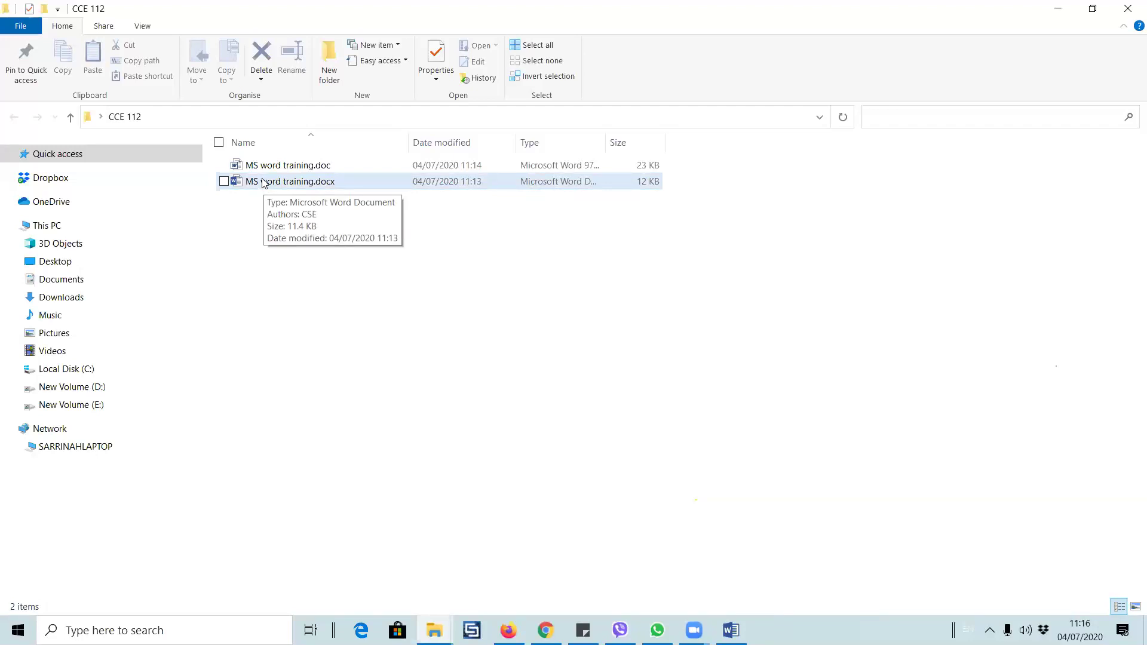
# - Try to insert a slash into the file name of MS word training.docx
pyautogui.click(263, 183)
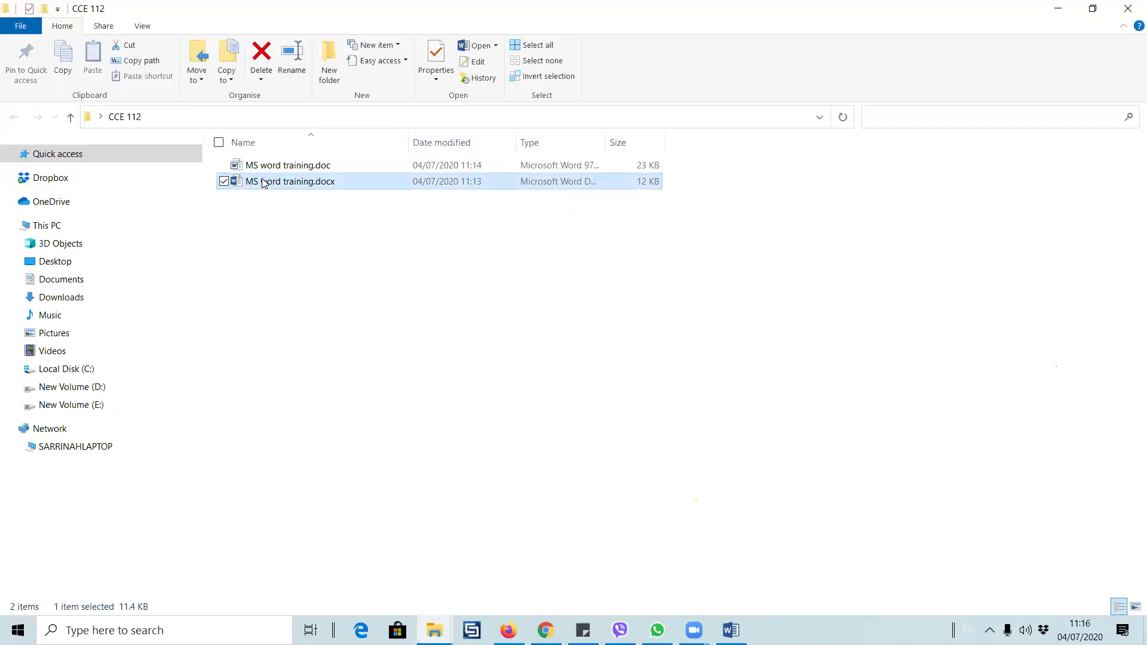
pyautogui.rightClick(264, 182)
pyautogui.click(354, 582)
pyautogui.click(257, 181)
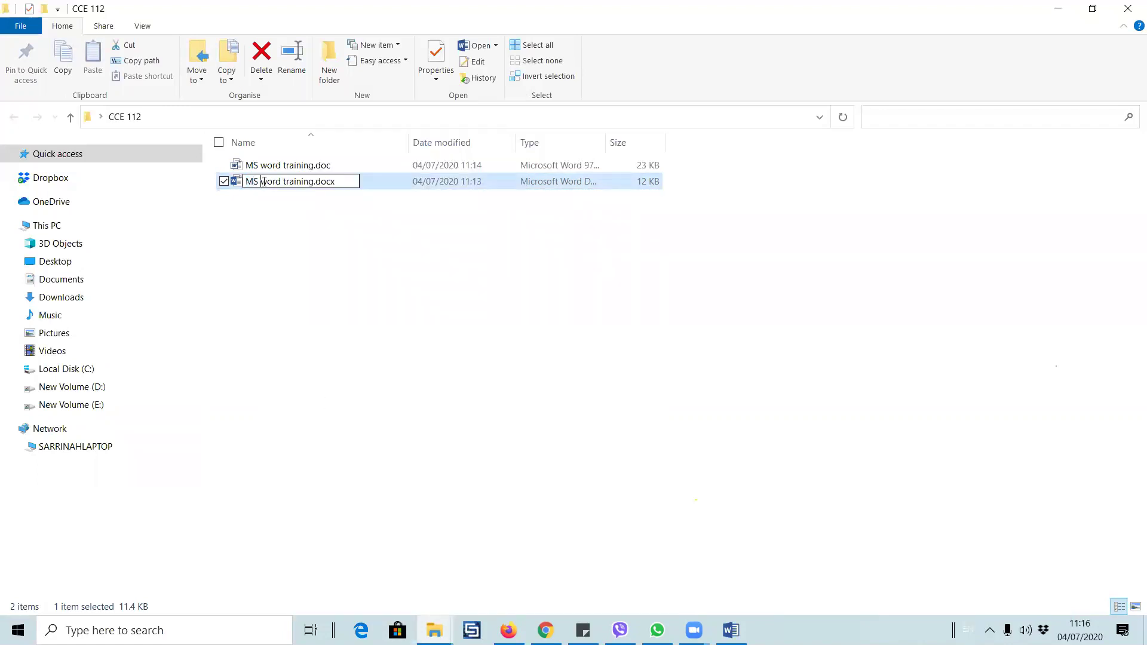
pyautogui.press('/')
pyautogui.press('Return')
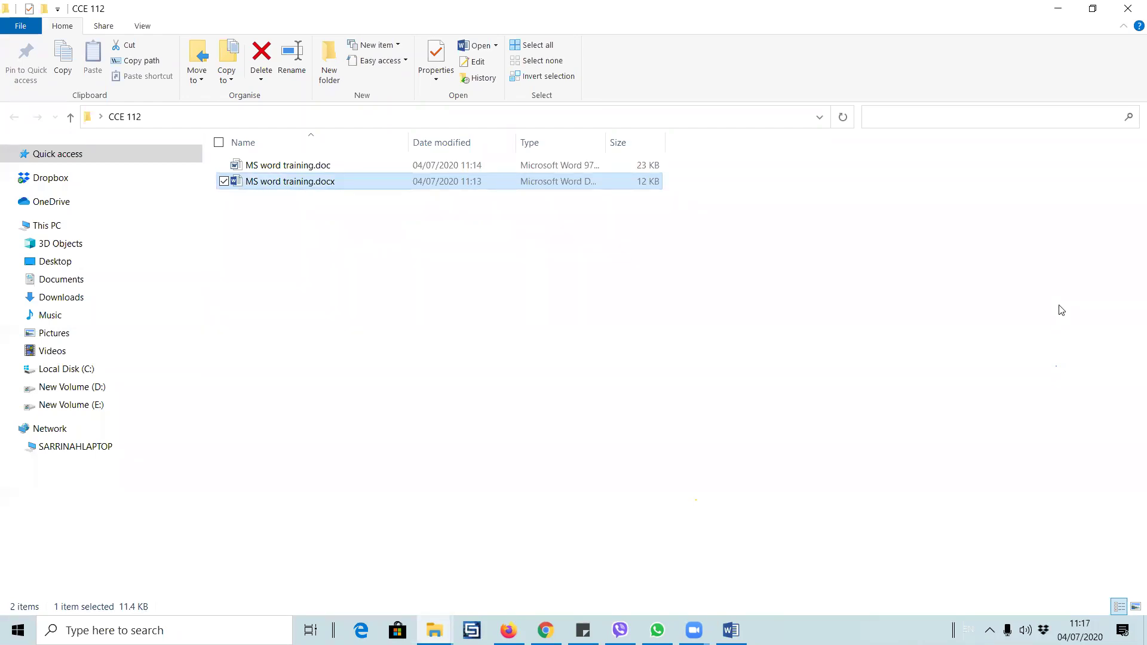
# - Retry renaming MS word training.docx with a slash after "word", then leave the name editing
pyautogui.rightClick(344, 182)
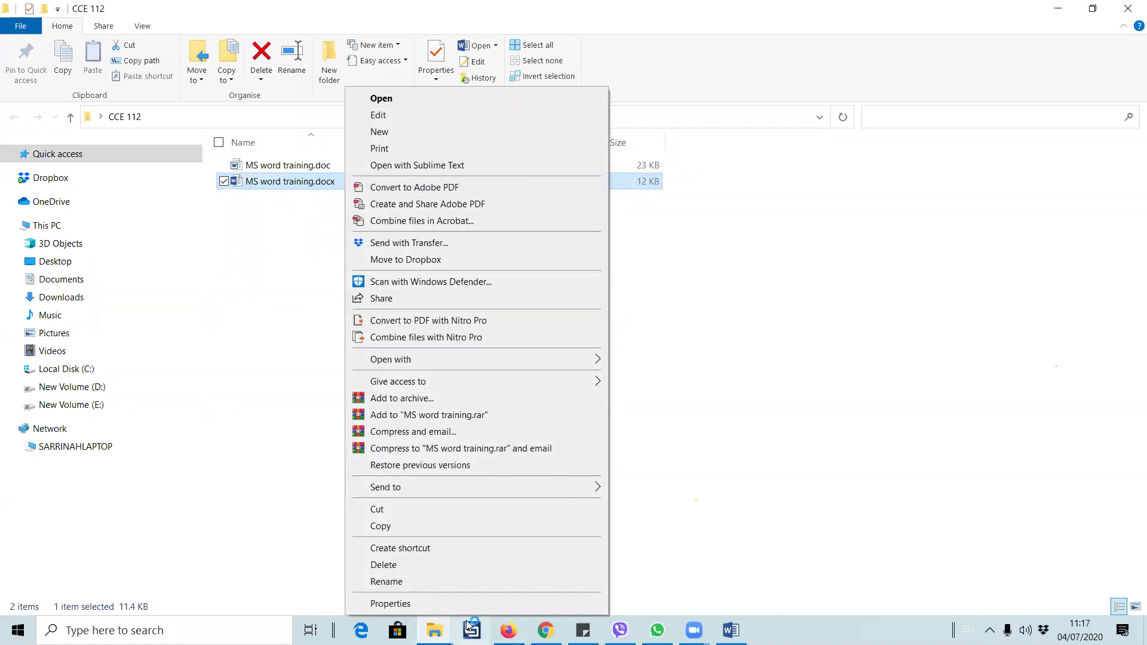
pyautogui.click(458, 588)
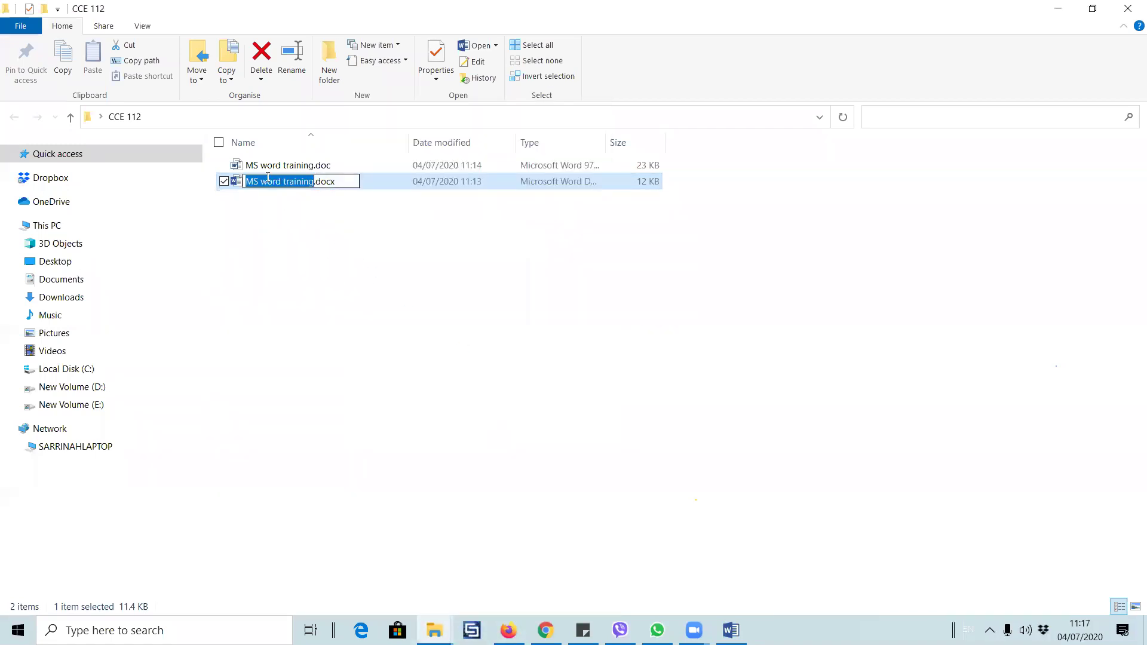
pyautogui.click(285, 183)
pyautogui.press('Return')
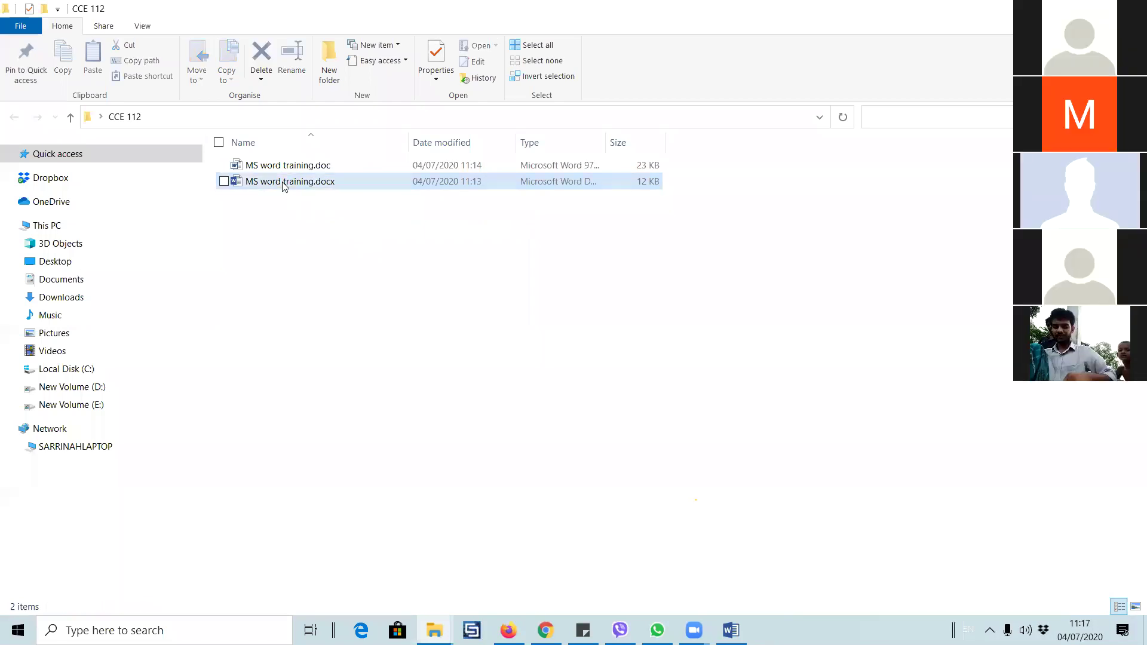
pyautogui.rightClick(282, 183)
pyautogui.click(377, 585)
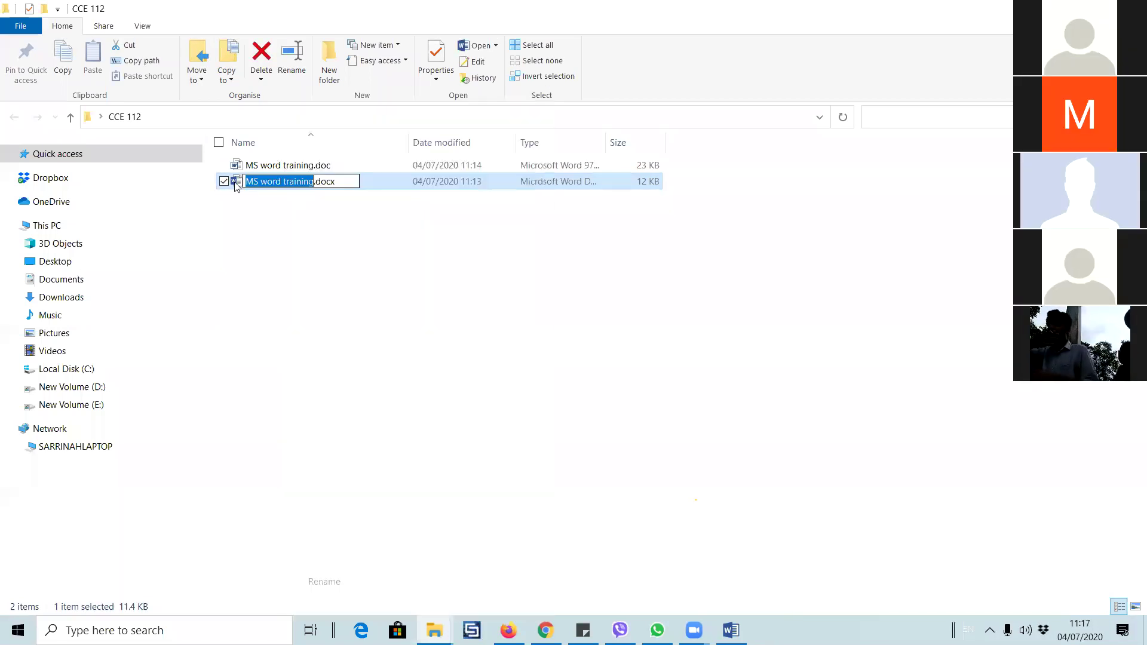
pyautogui.click(279, 183)
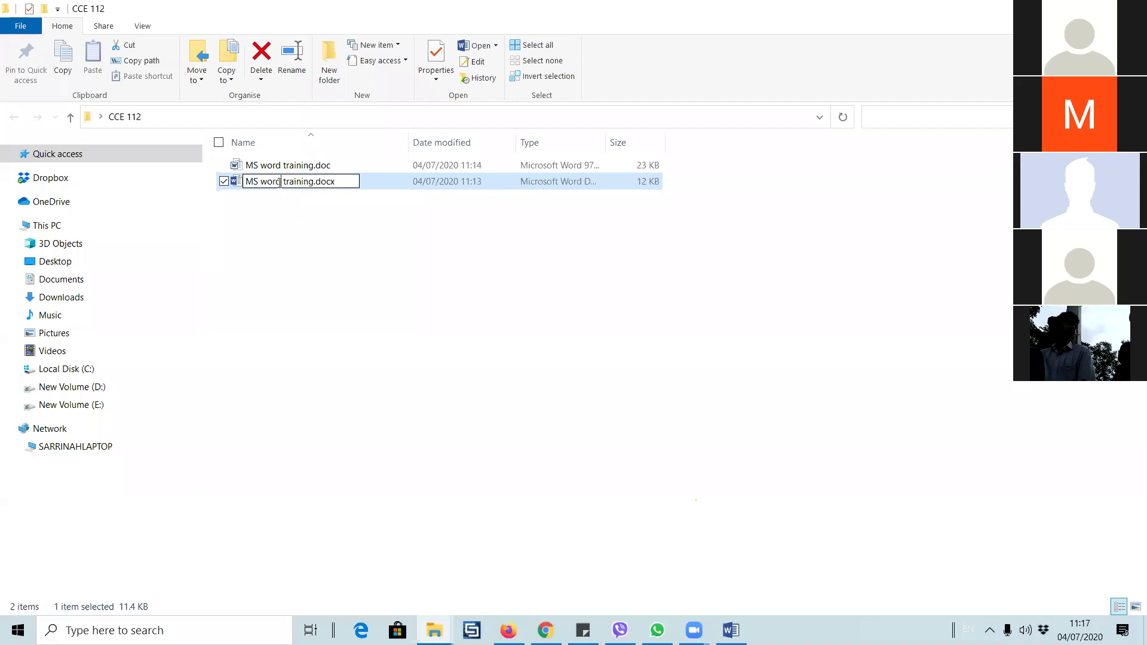
pyautogui.press('/')
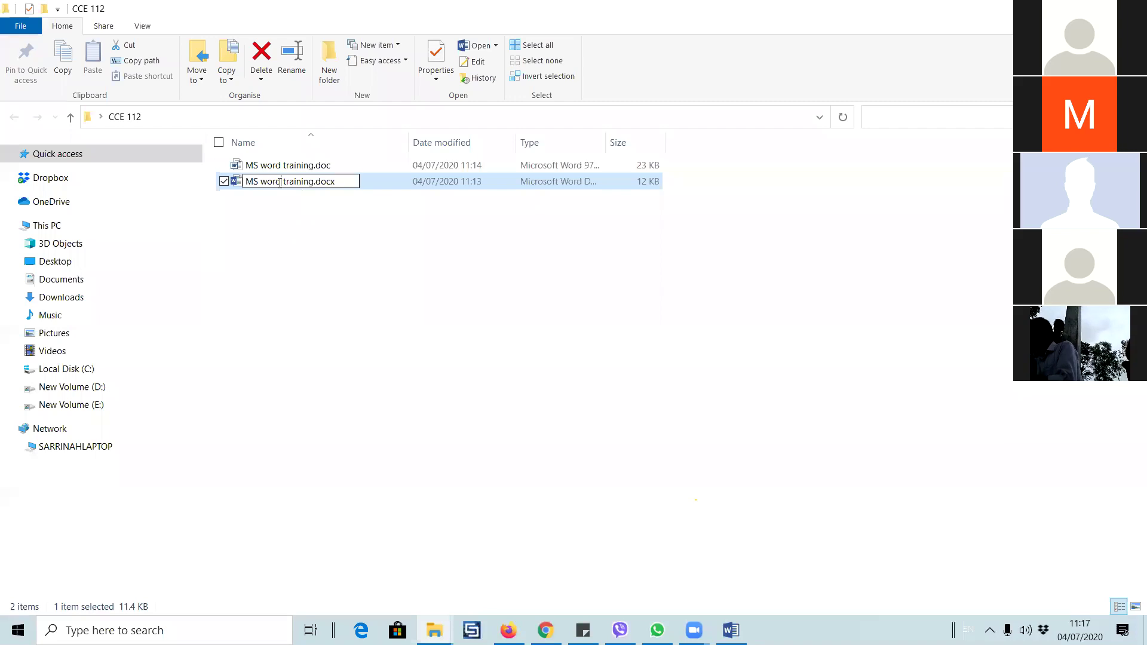
pyautogui.click(364, 354)
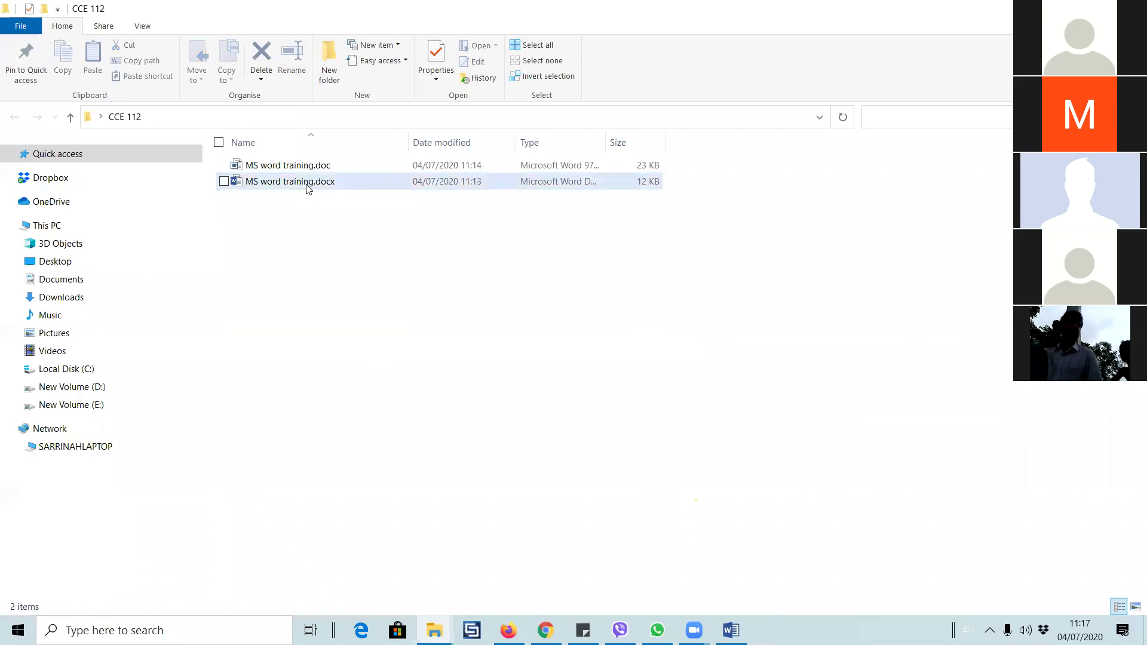
# - Open MS word training.docx in Word and show the Protect Document options in its document information
pyautogui.doubleClick(306, 184)
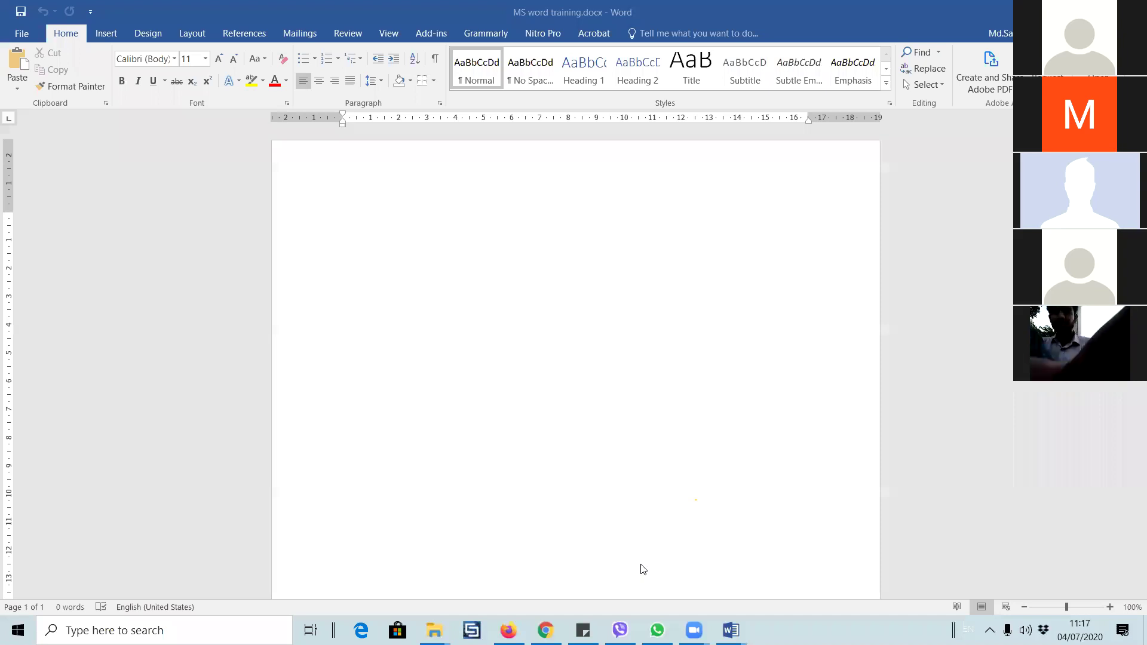
pyautogui.click(404, 317)
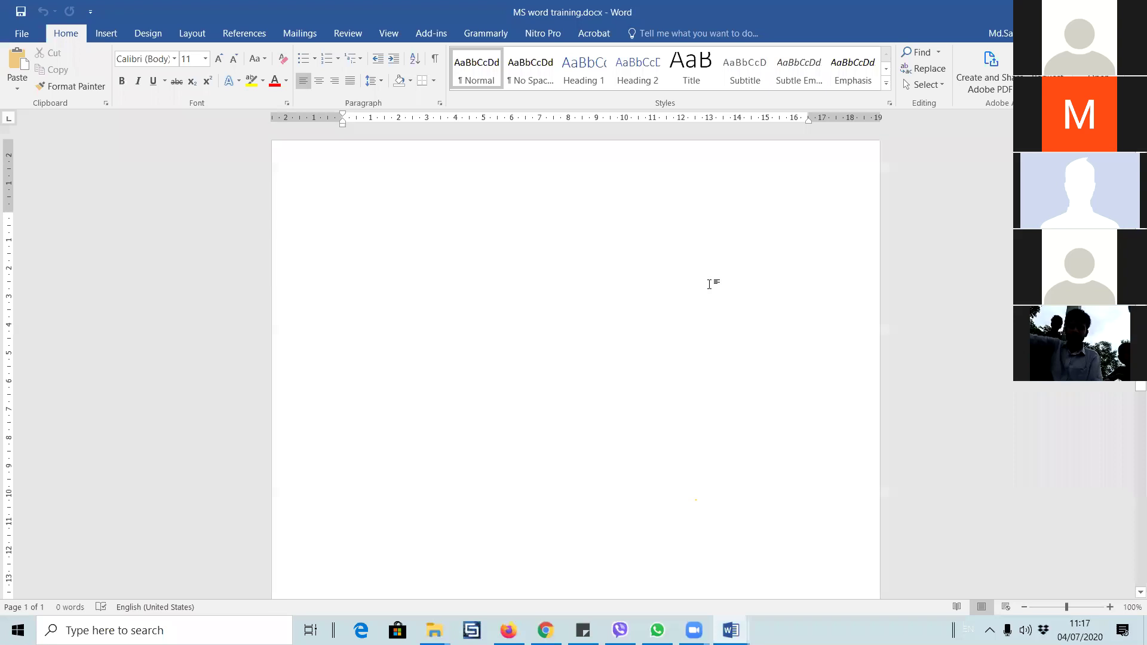
pyautogui.click(22, 37)
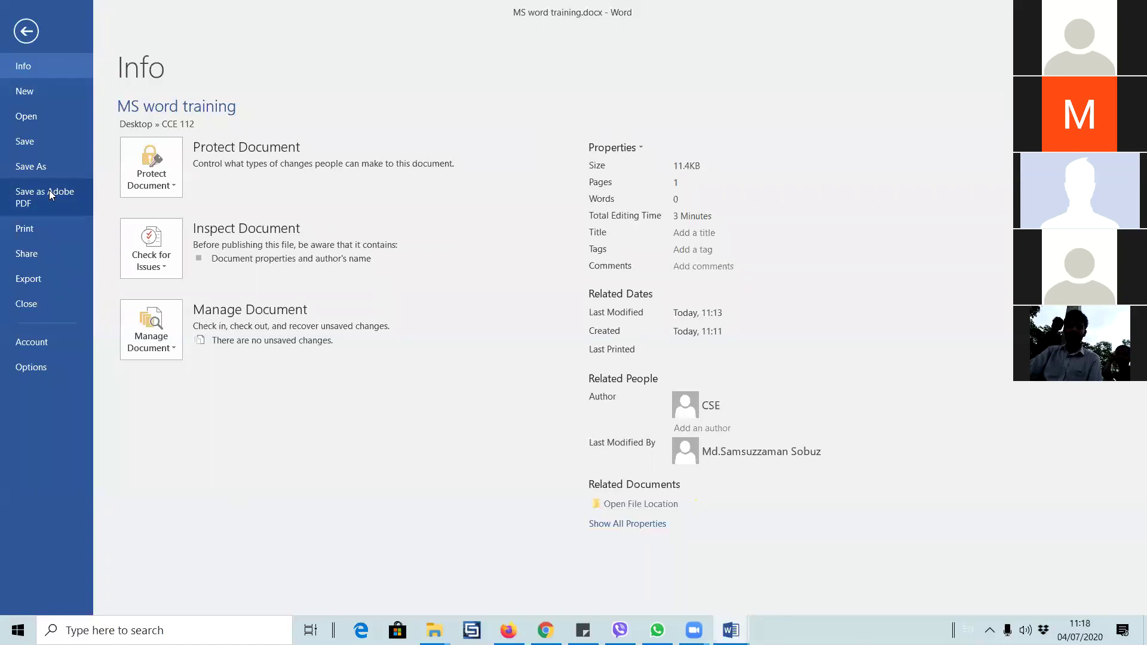
pyautogui.click(150, 182)
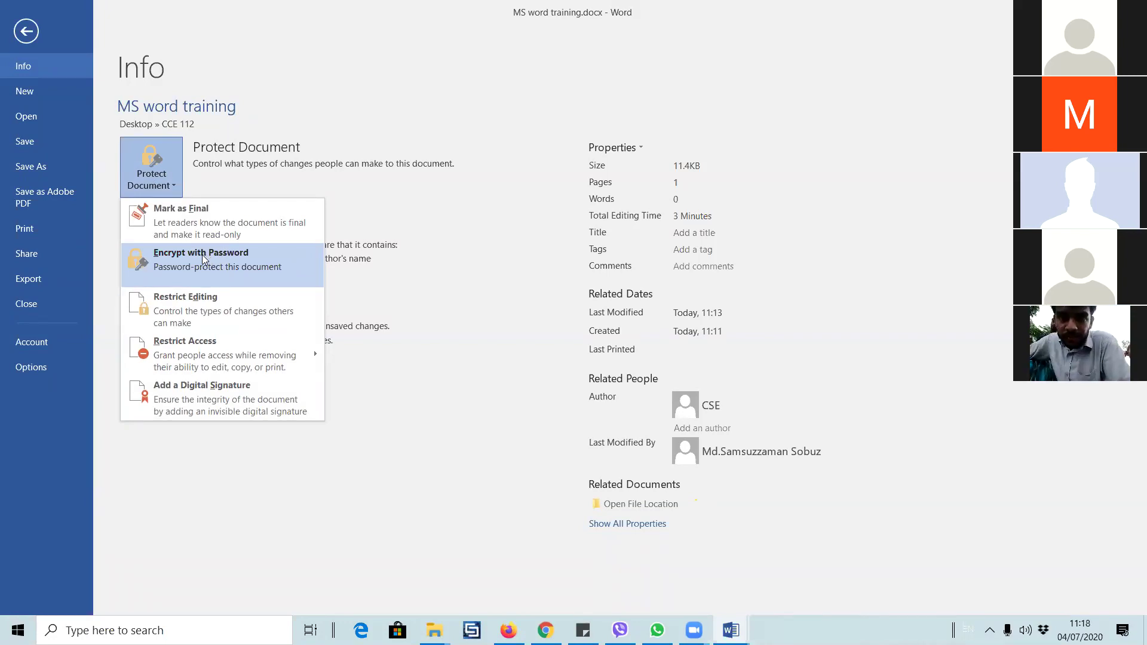
# - Choose the Canon iP2700 series as the printer in the document's print settings
pyautogui.click(55, 228)
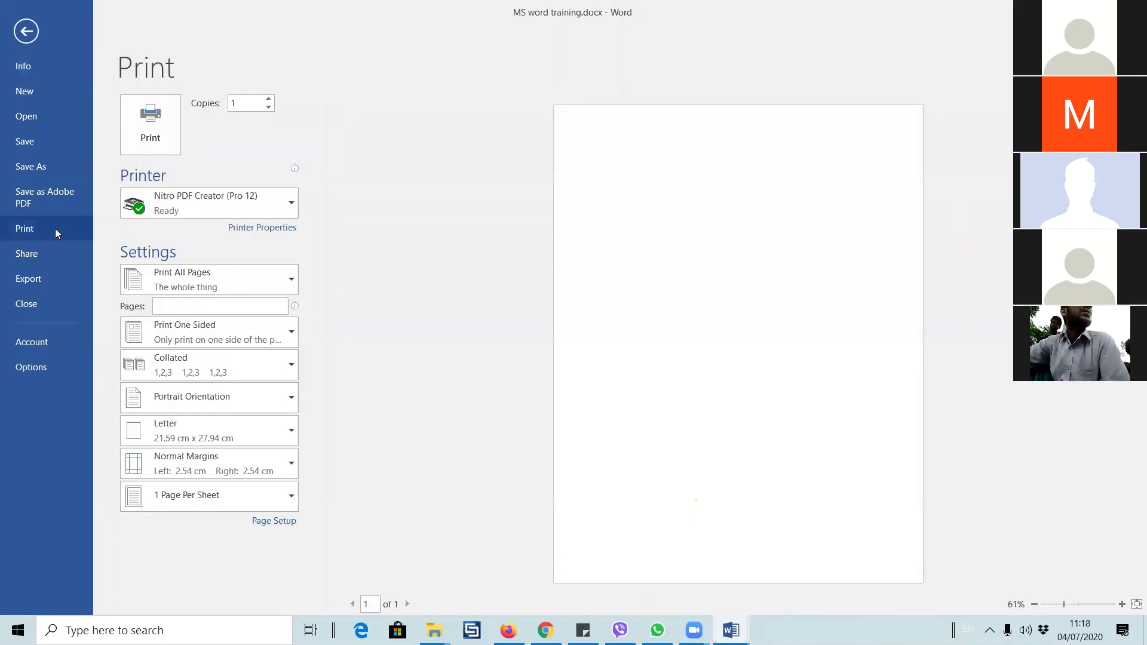
pyautogui.click(189, 203)
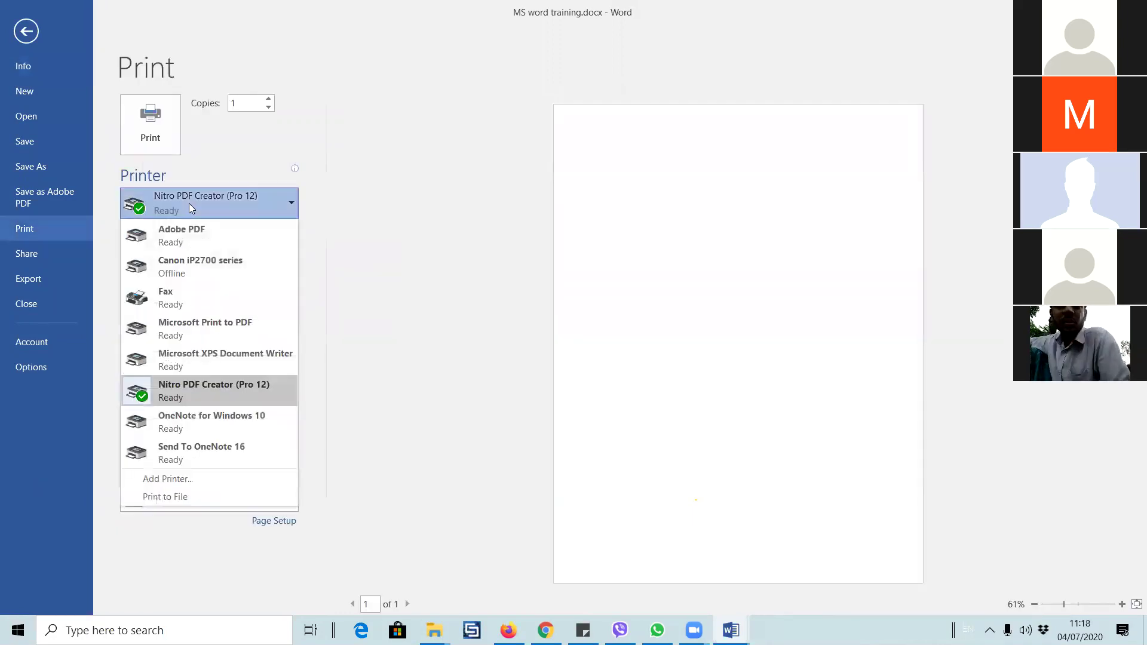
pyautogui.click(211, 260)
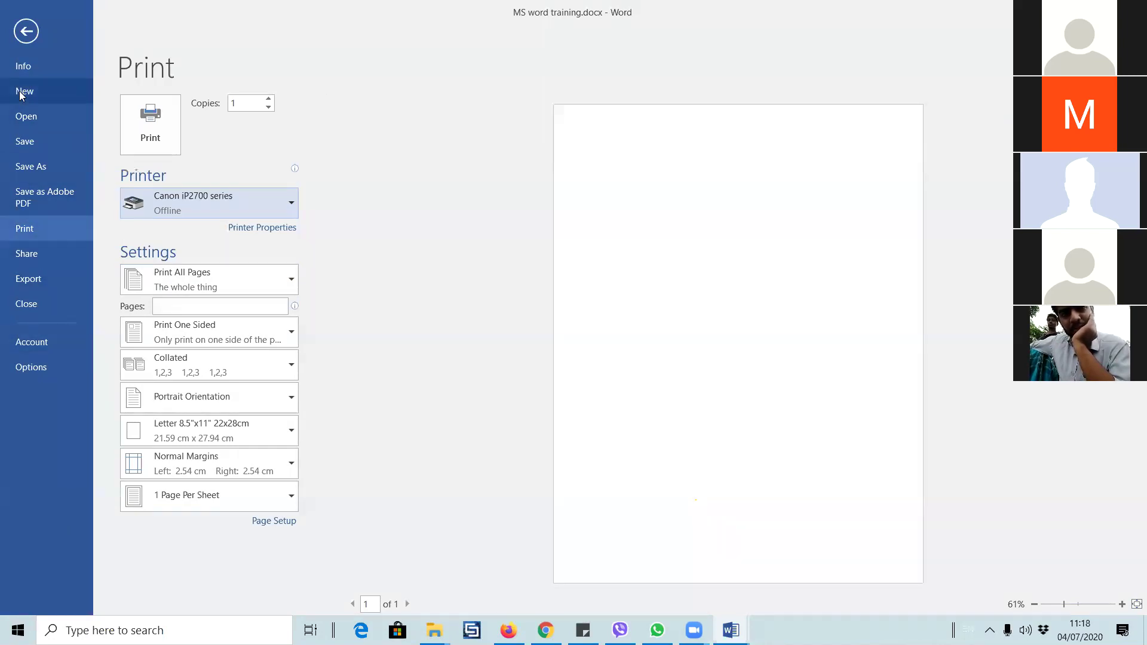
# - Save the document as MS word training.pdf in the CCE 112 folder and show that folder in File Explorer
pyautogui.click(47, 197)
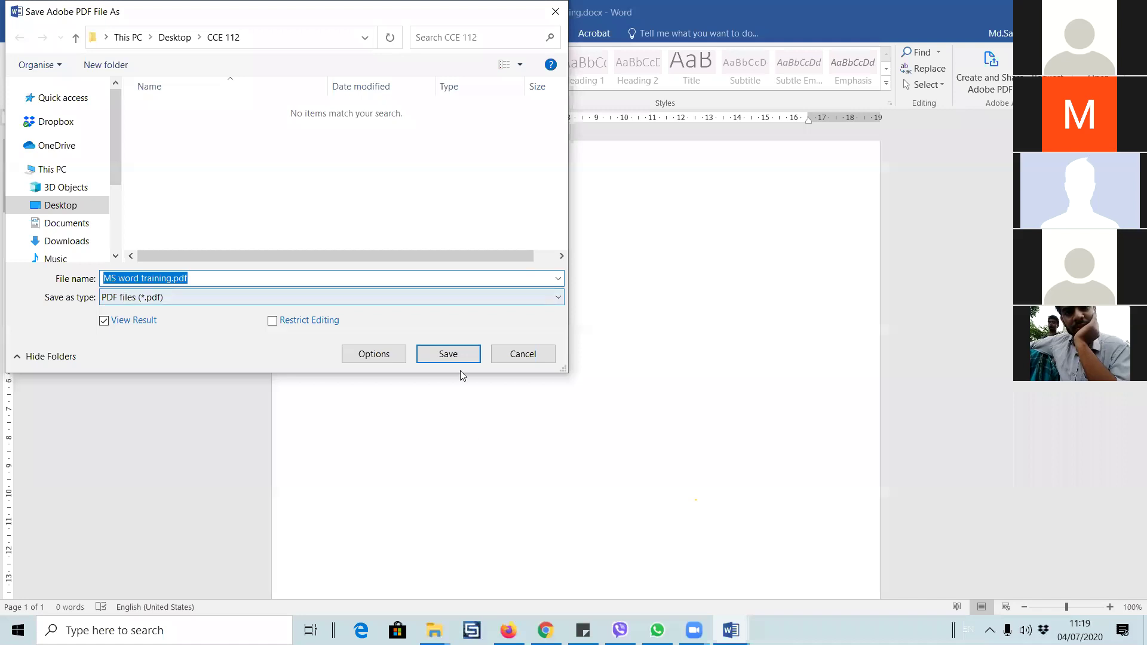
pyautogui.click(451, 353)
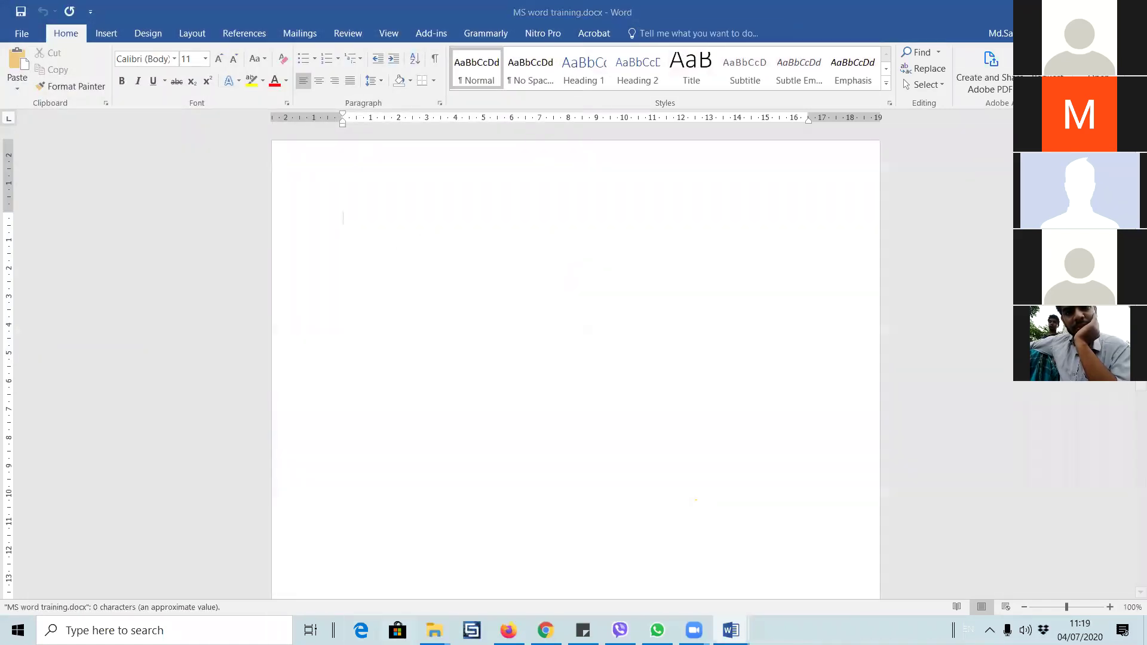
pyautogui.moveTo(434, 630)
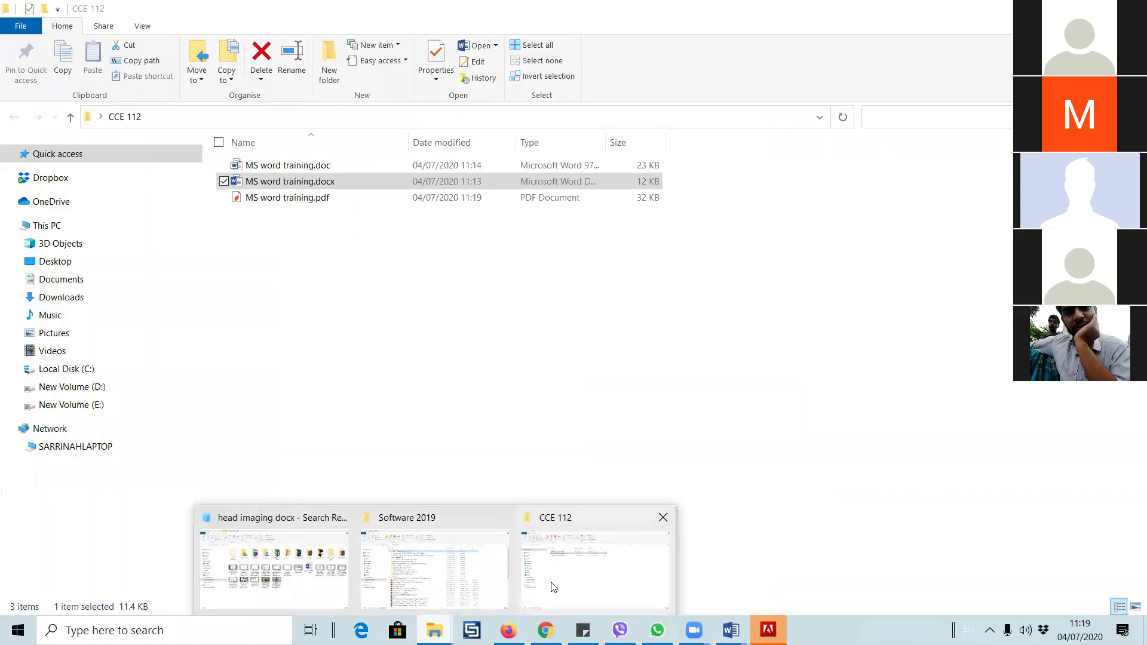
pyautogui.click(554, 587)
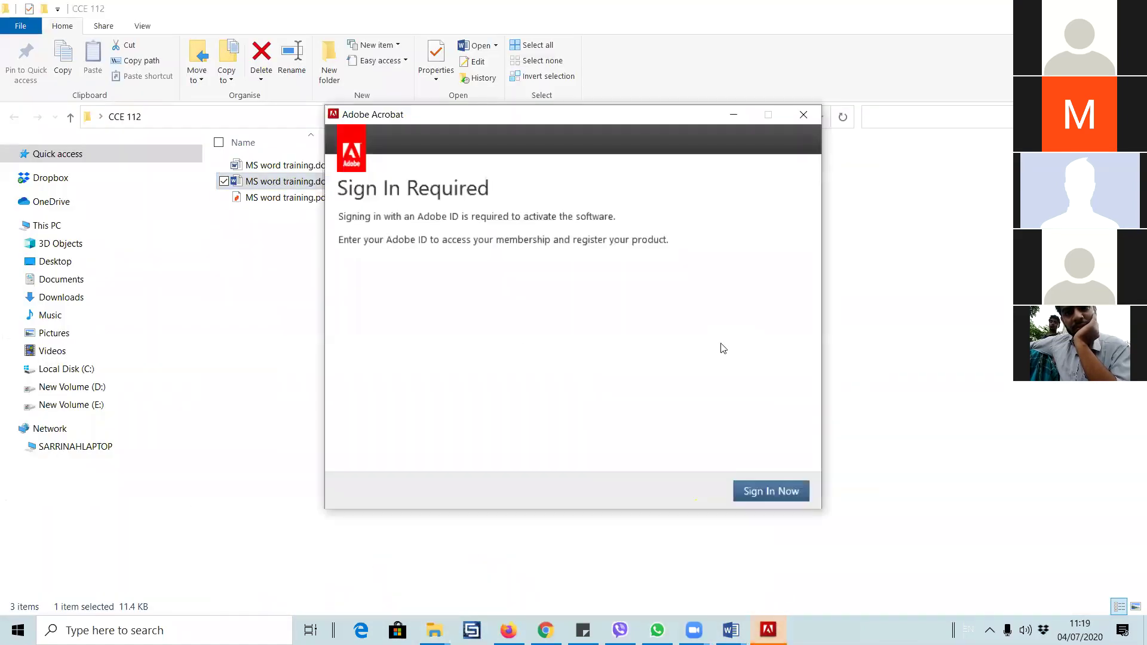
# - Quit the Adobe Acrobat sign-in, then open MS word training.pdf from the CCE 112 folder and close it again
pyautogui.click(803, 114)
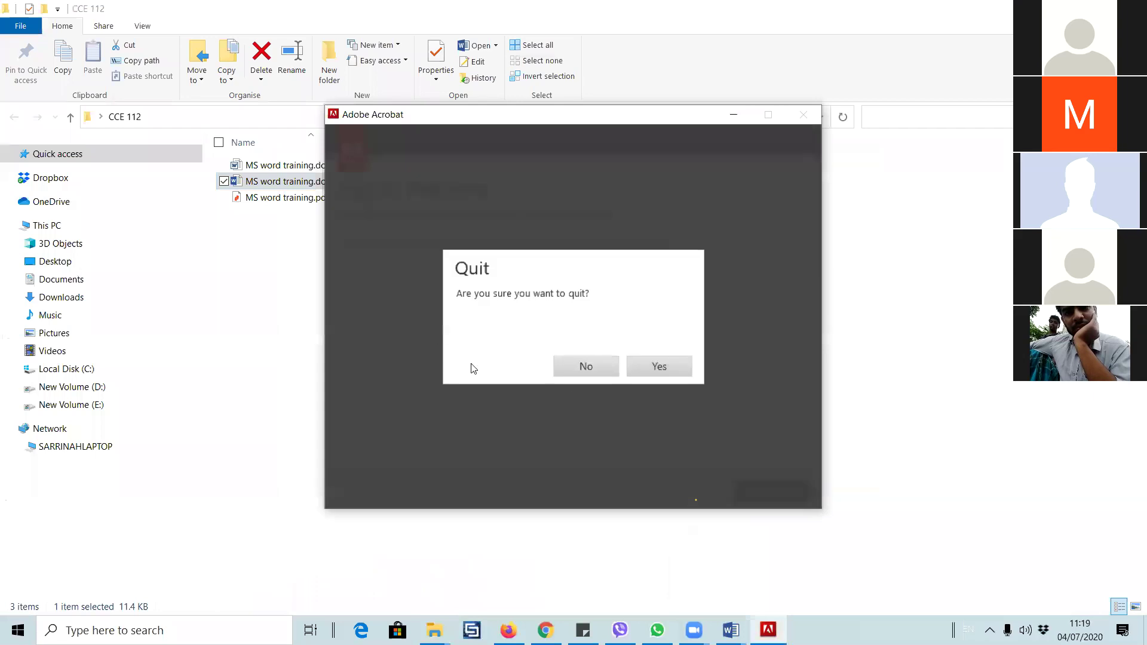
pyautogui.click(637, 365)
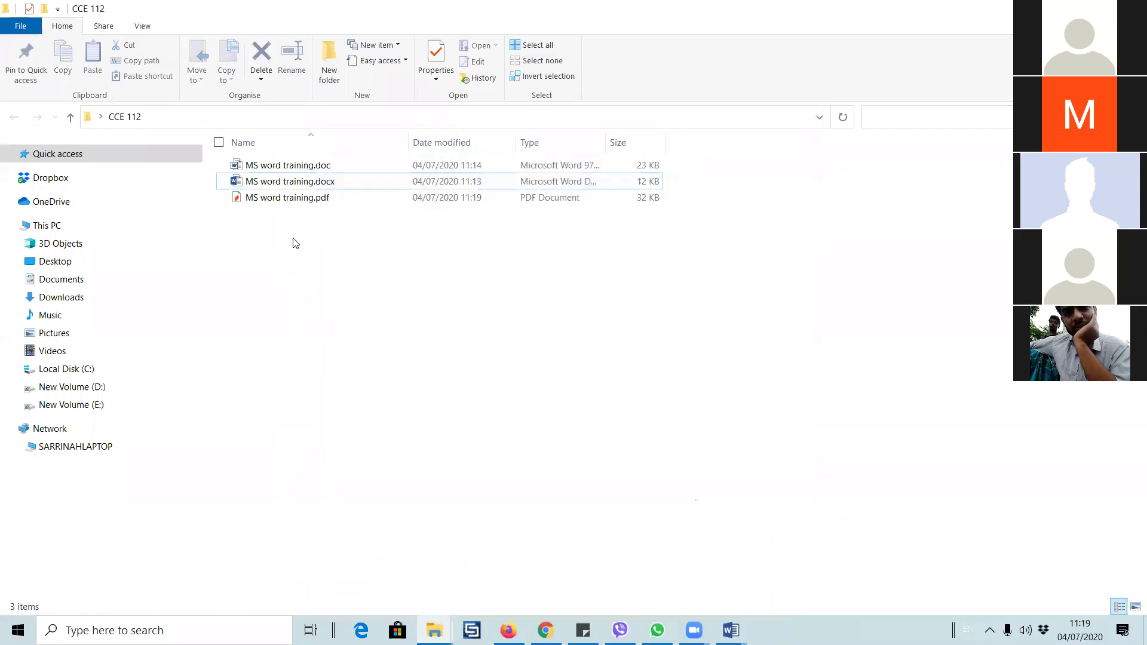
pyautogui.doubleClick(263, 197)
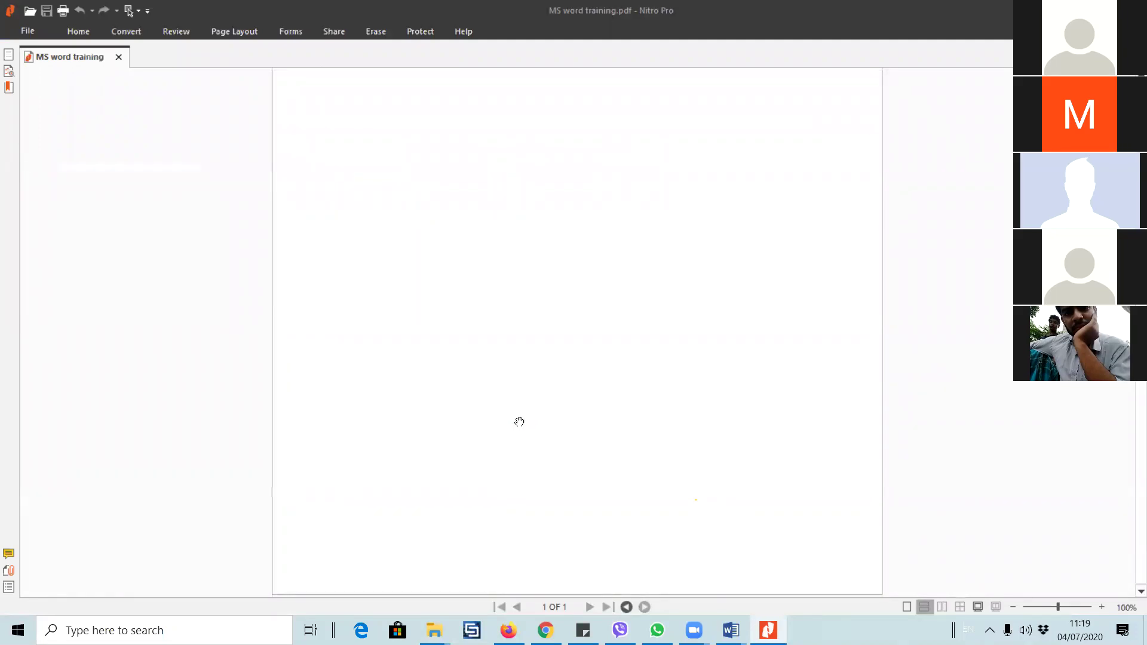
pyautogui.hotkey('alt', 'F4')
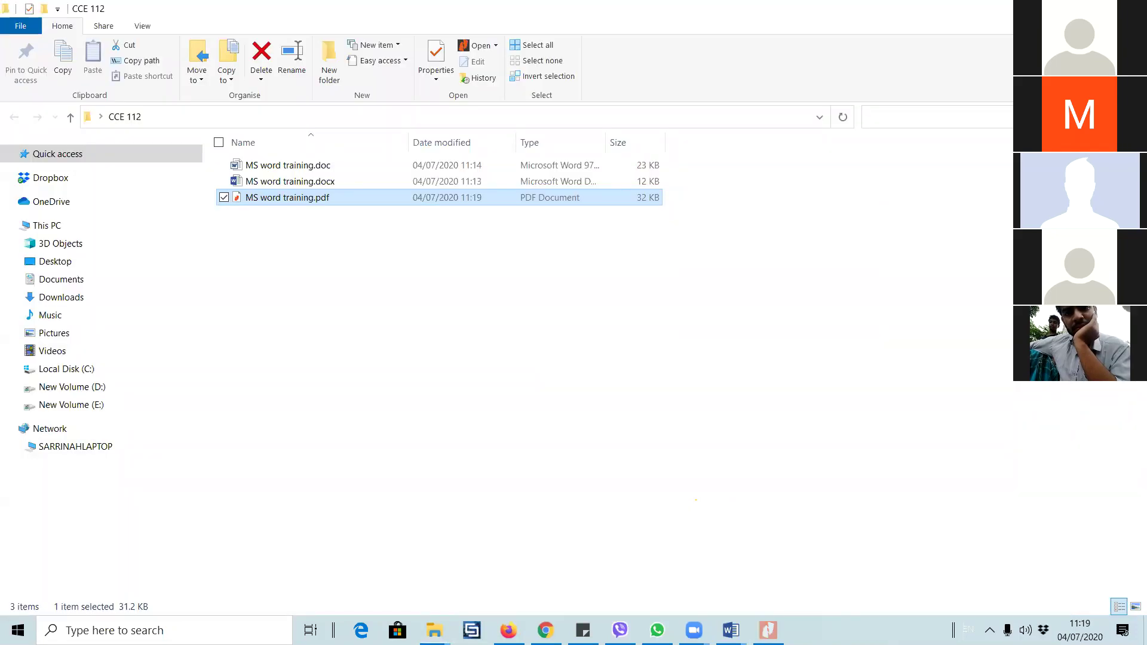
# - Convert MS word training.docx to PDF with Nitro Pro
pyautogui.click(317, 182)
pyautogui.rightClick(316, 182)
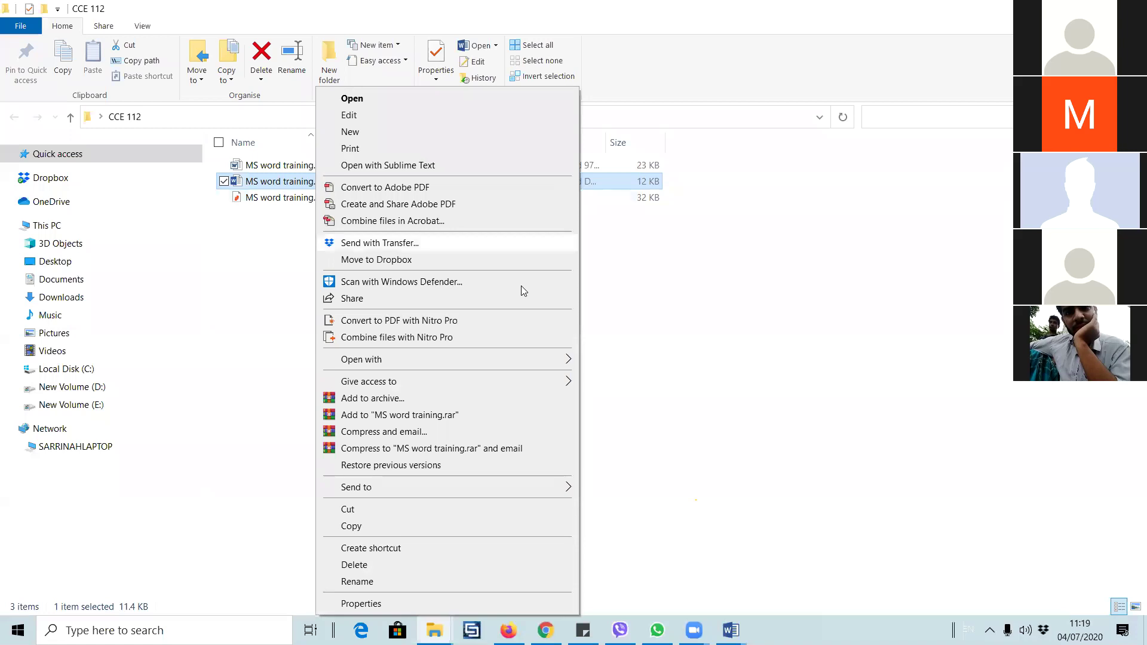
pyautogui.click(405, 205)
pyautogui.rightClick(333, 185)
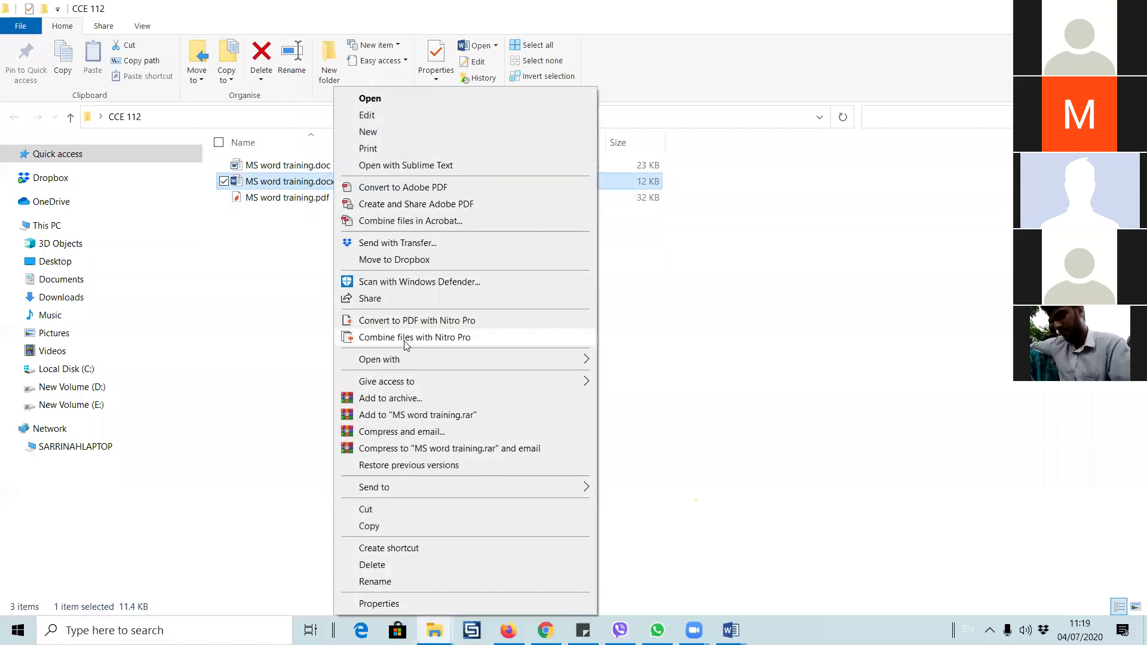
pyautogui.click(409, 320)
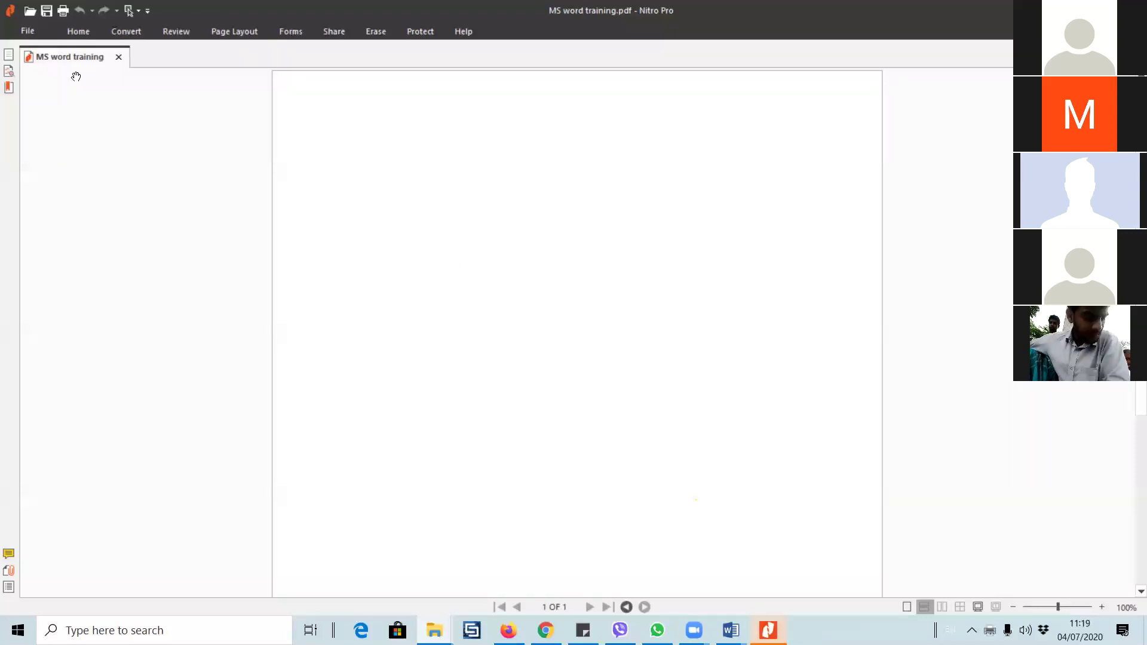
# - Activate the Type Text tool in the converted PDF, then close the file without saving changes
pyautogui.click(74, 32)
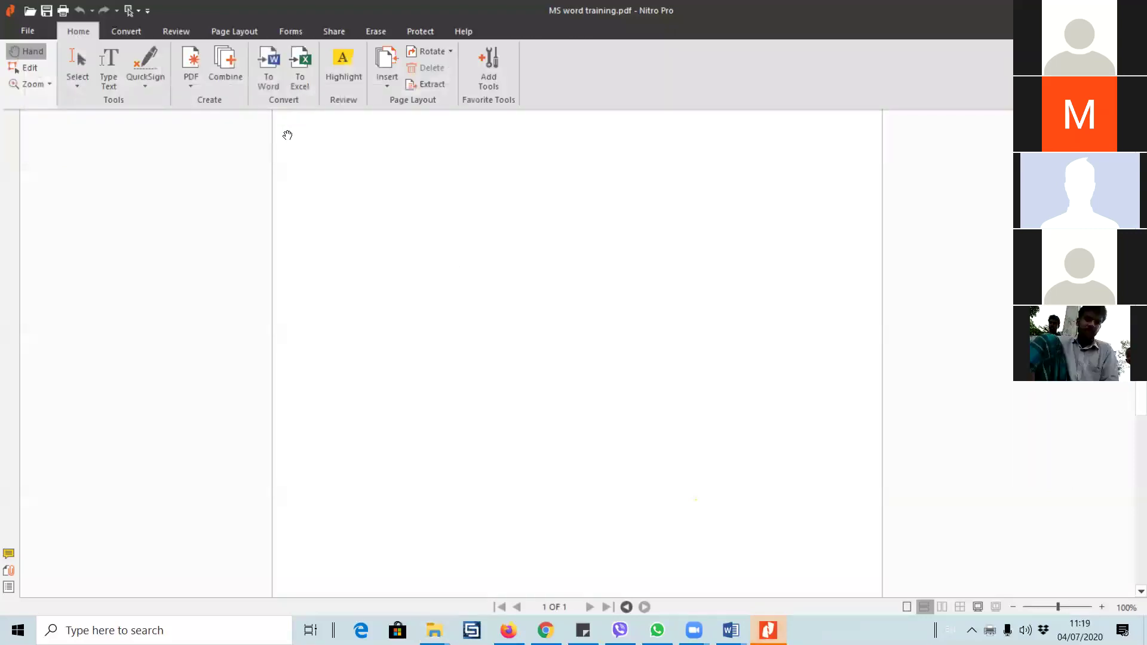
pyautogui.click(110, 58)
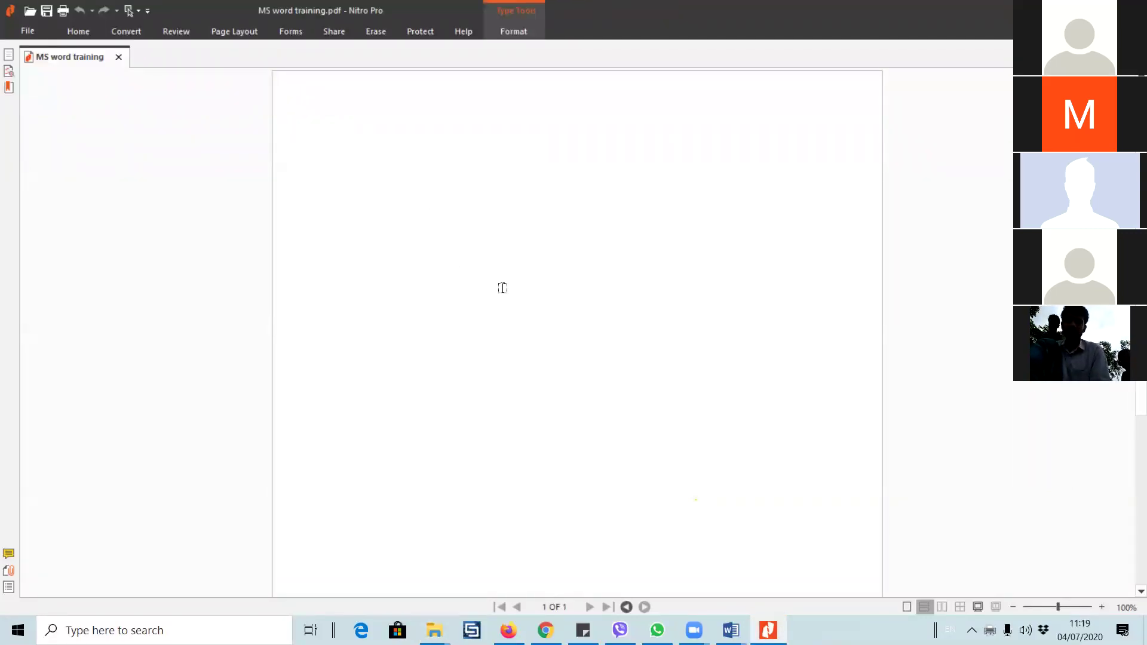
pyautogui.click(119, 57)
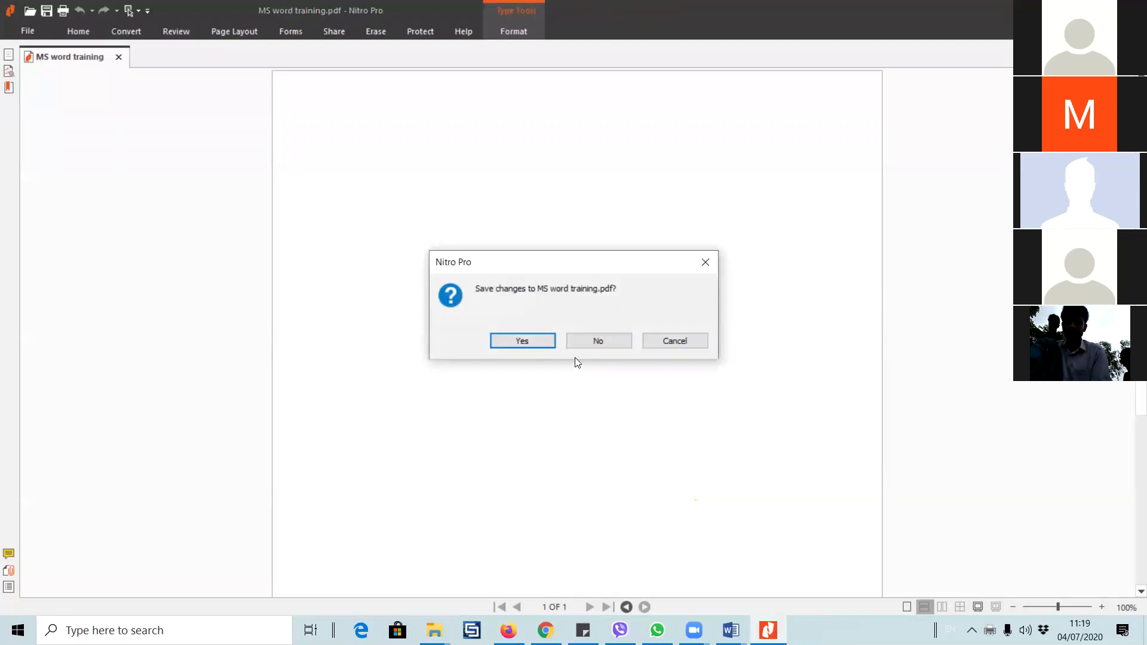
pyautogui.click(596, 342)
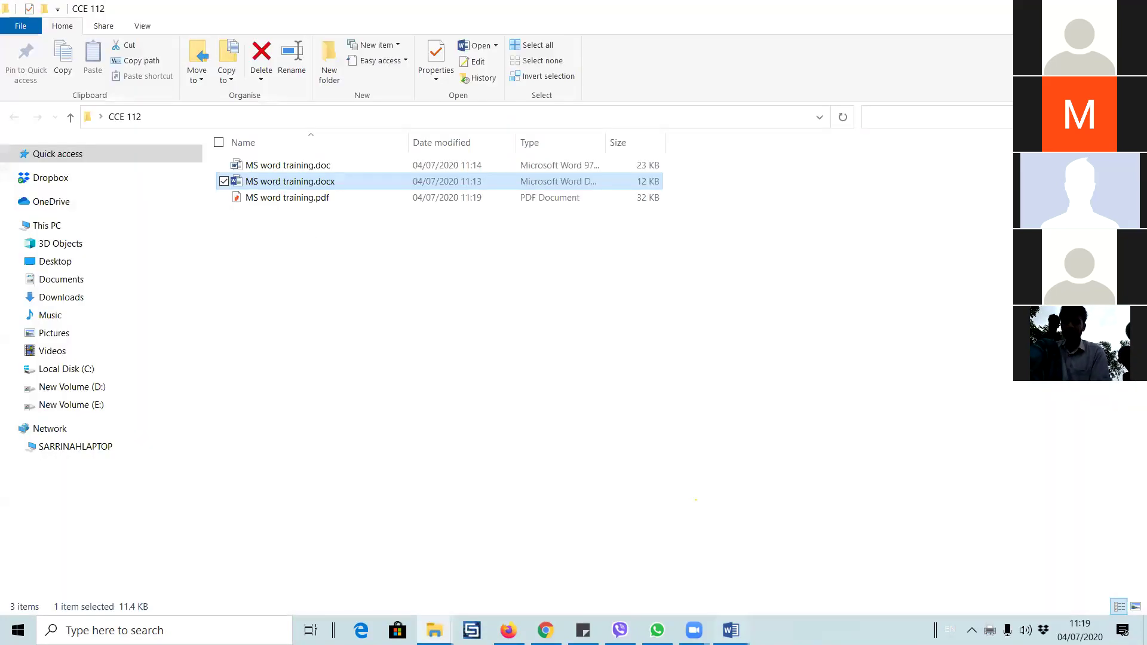
# - Switch to Word and view the open MS word training.docx and MS word training.doc windows with their ribbon commands
pyautogui.moveTo(730, 630)
pyautogui.click(768, 562)
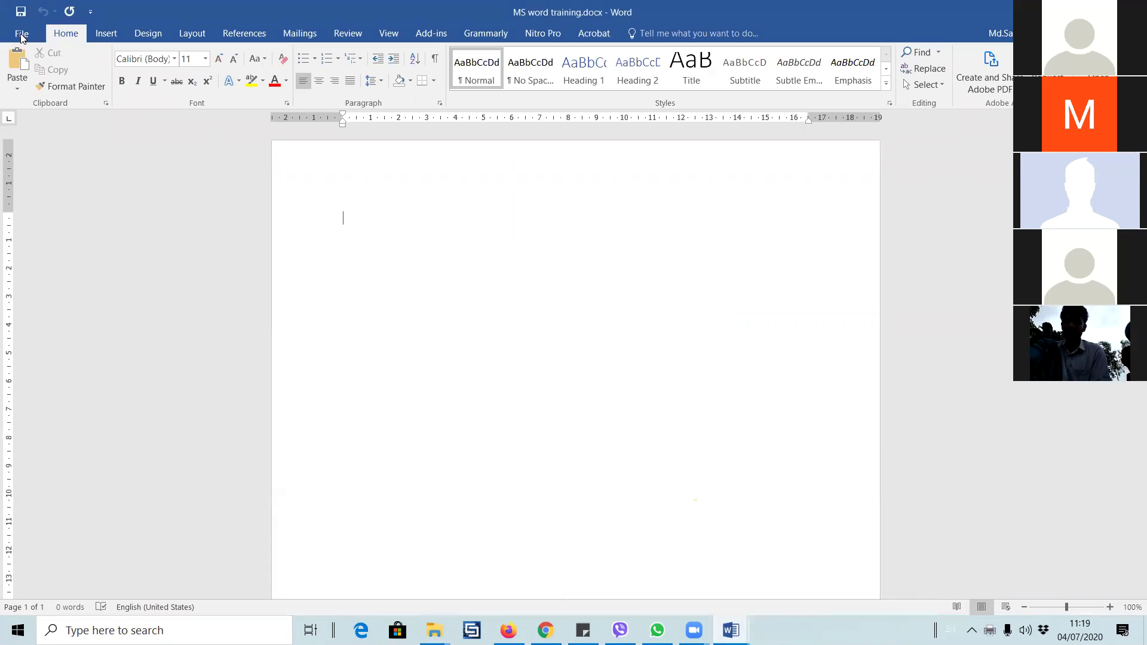
pyautogui.moveTo(730, 630)
pyautogui.click(678, 582)
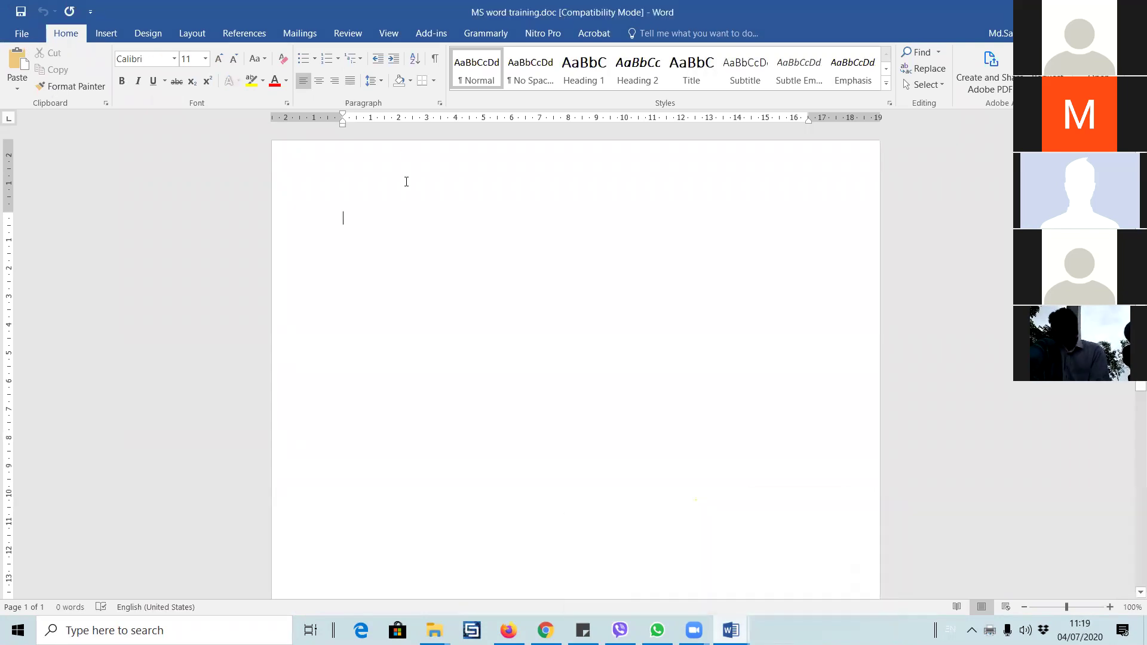
pyautogui.click(23, 36)
pyautogui.click(17, 25)
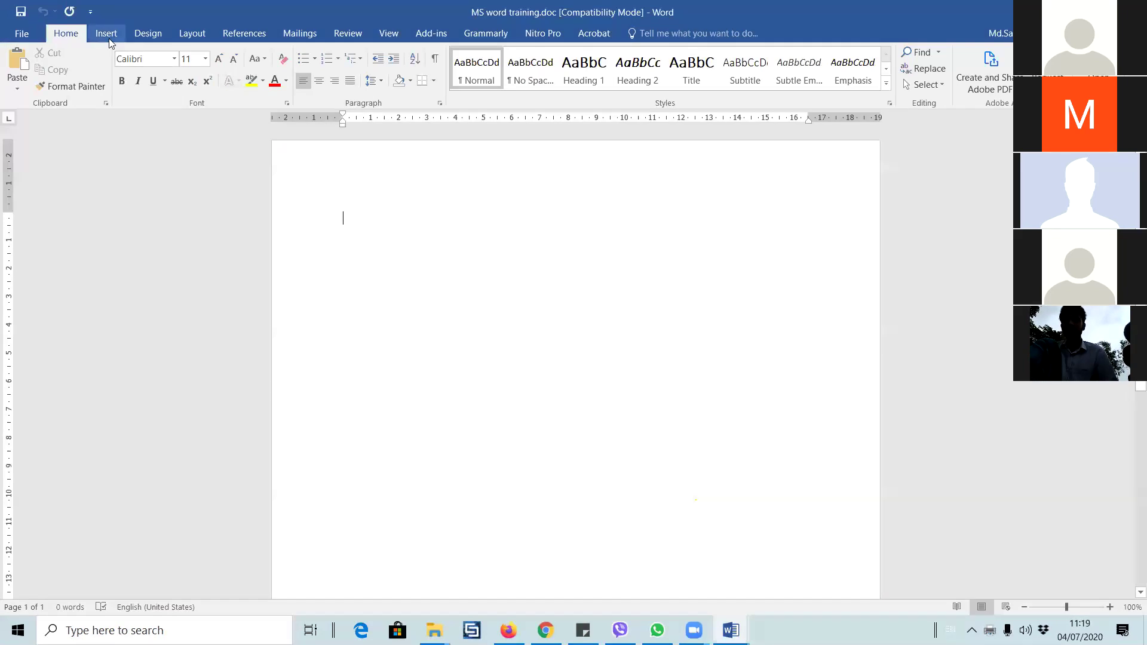
pyautogui.click(107, 36)
pyautogui.click(58, 32)
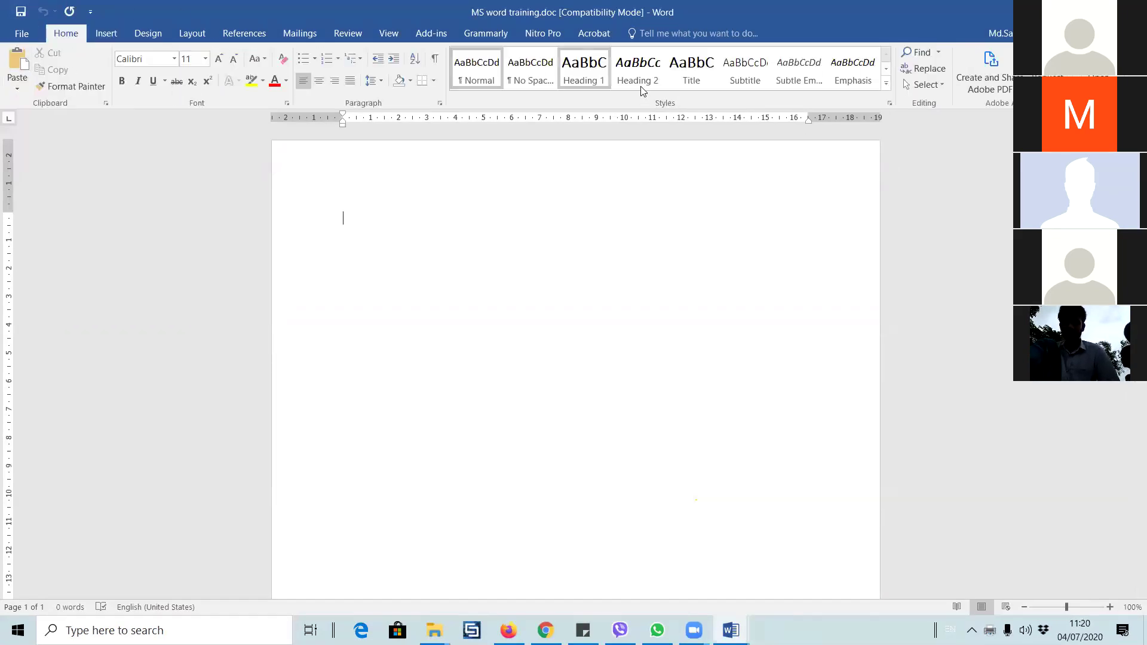
# - Collapse the ribbon and pin it open again, repeating the collapse and restore once more
pyautogui.hotkey('ctrl', 'F1')
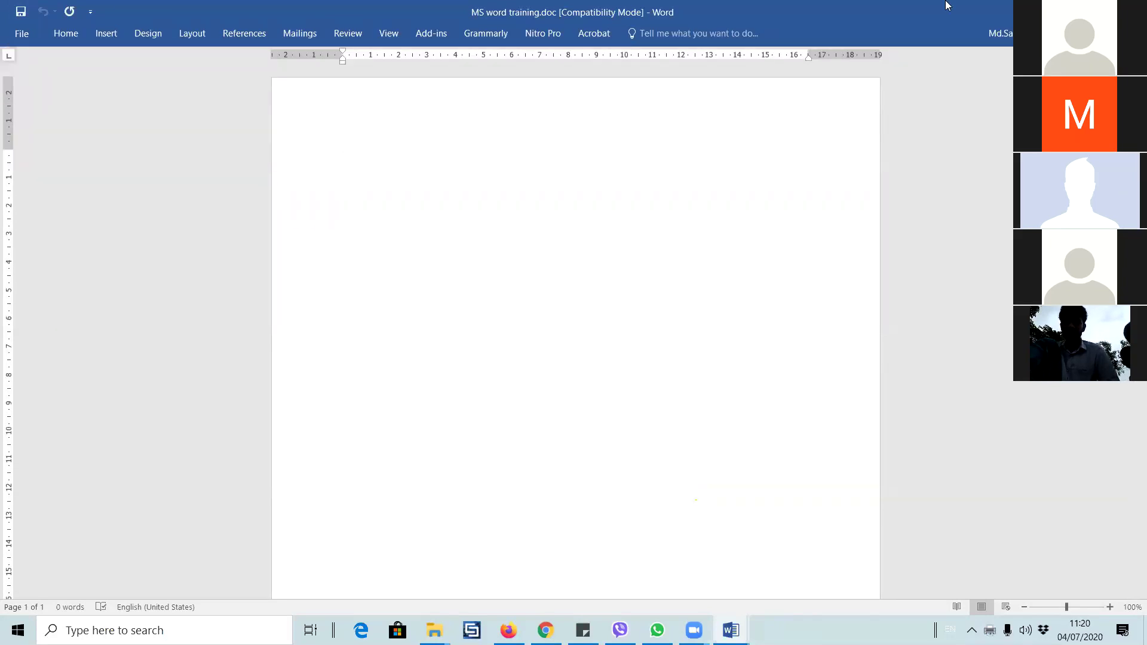
pyautogui.click(62, 34)
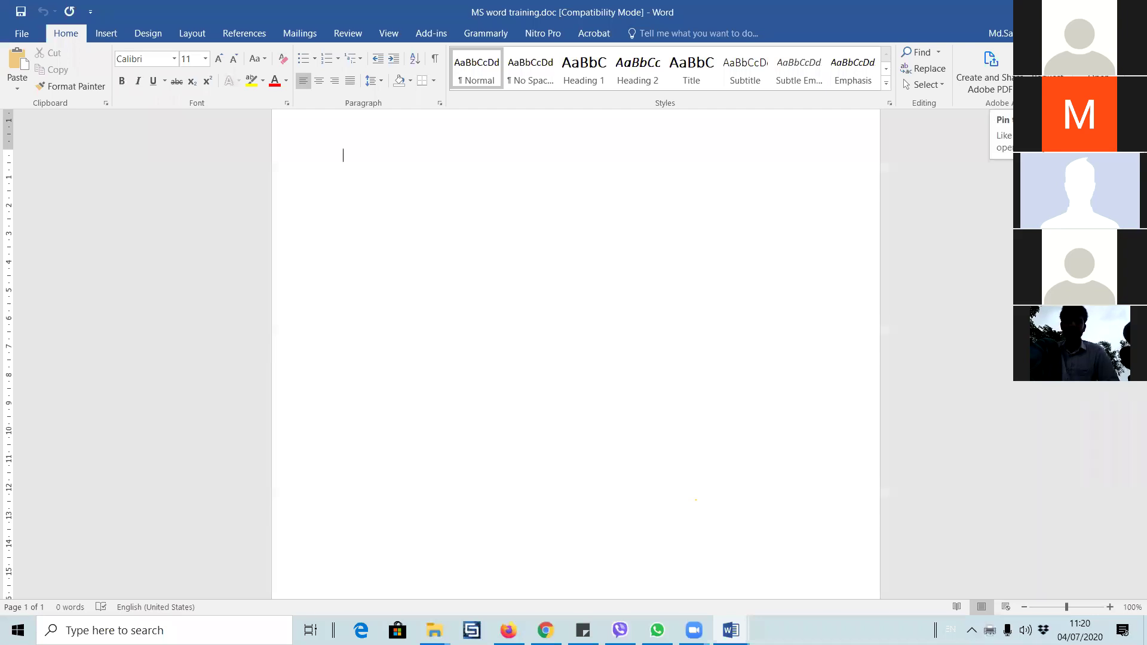
pyautogui.click(1135, 103)
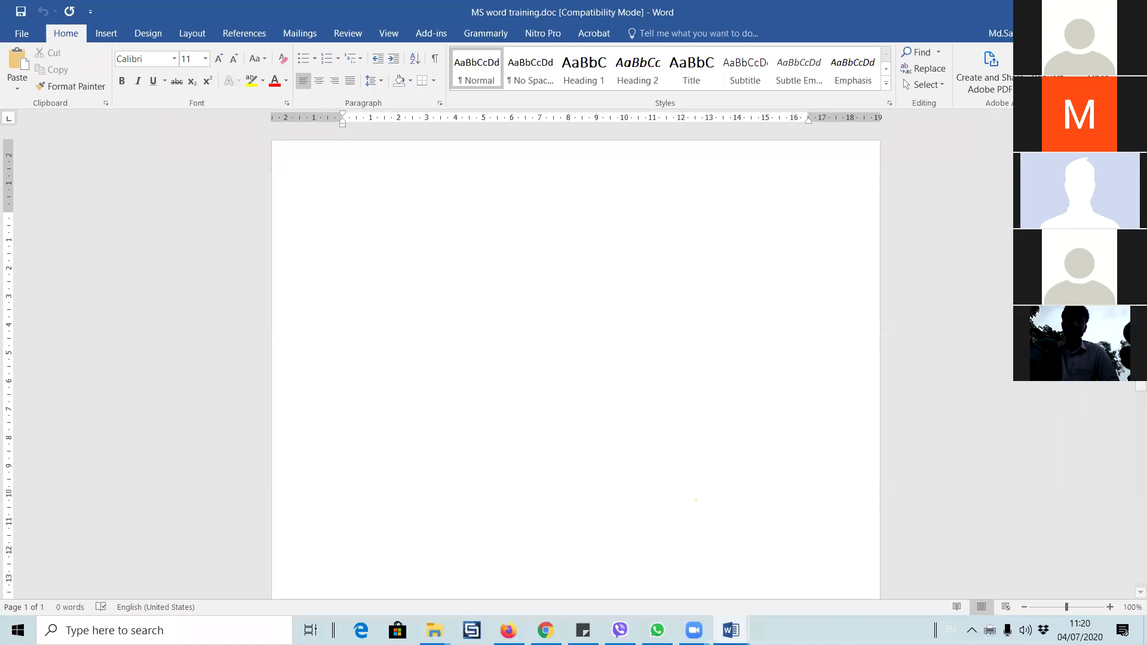
pyautogui.hotkey('ctrl', 'F1')
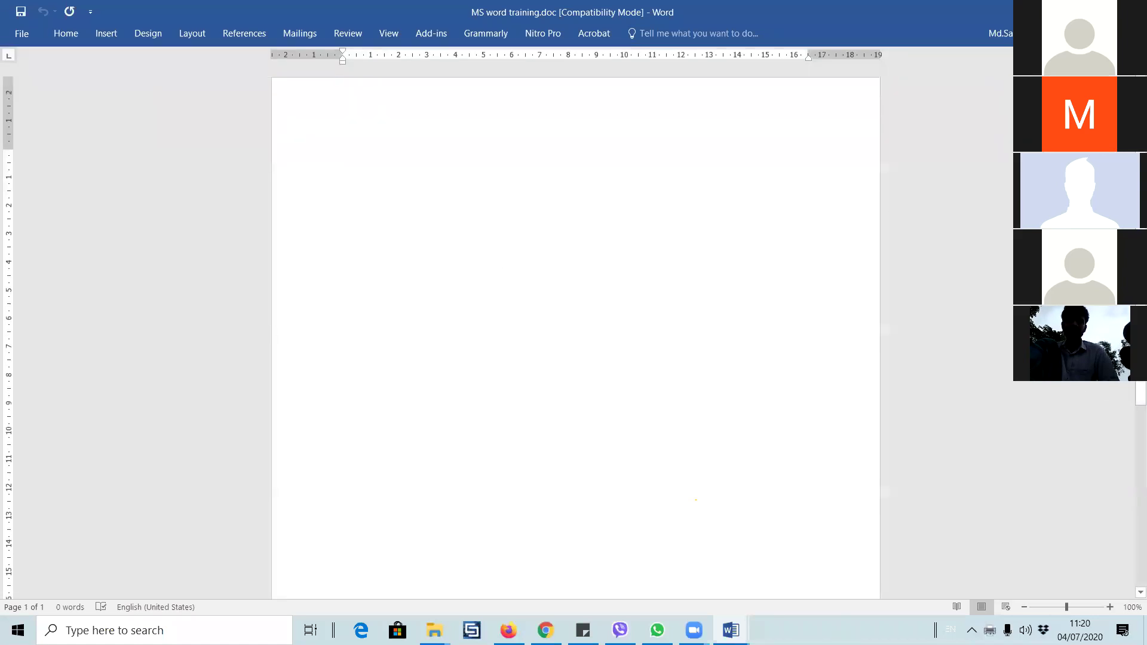
pyautogui.doubleClick(66, 34)
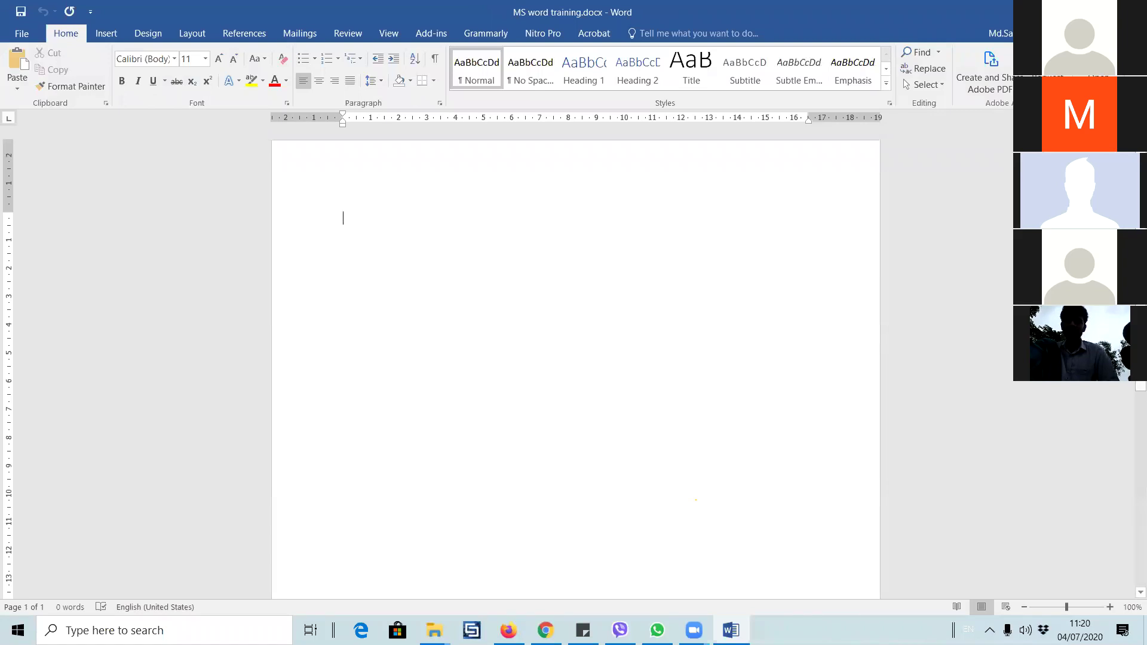
# - Examine the file types offered when saving MS word training.docx in the CCE 112 folder, keeping Word Document (*.docx), then cancel the save
pyautogui.scroll(-2, 575, 358)
pyautogui.scroll(2, 357, 364)
pyautogui.click(14, 34)
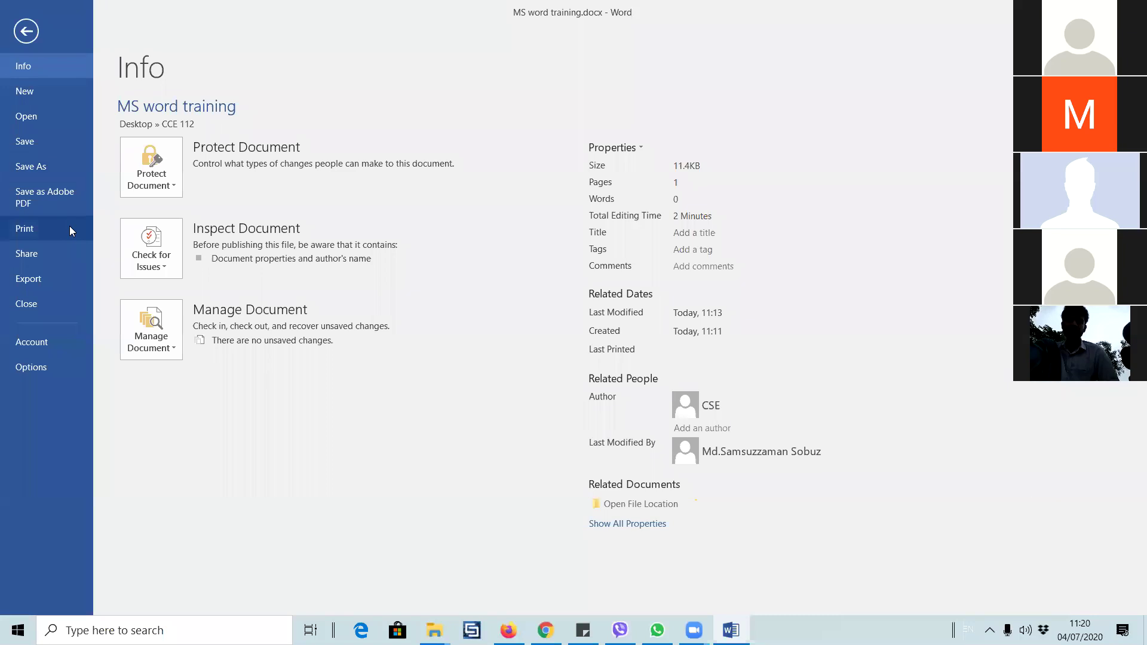
pyautogui.click(44, 172)
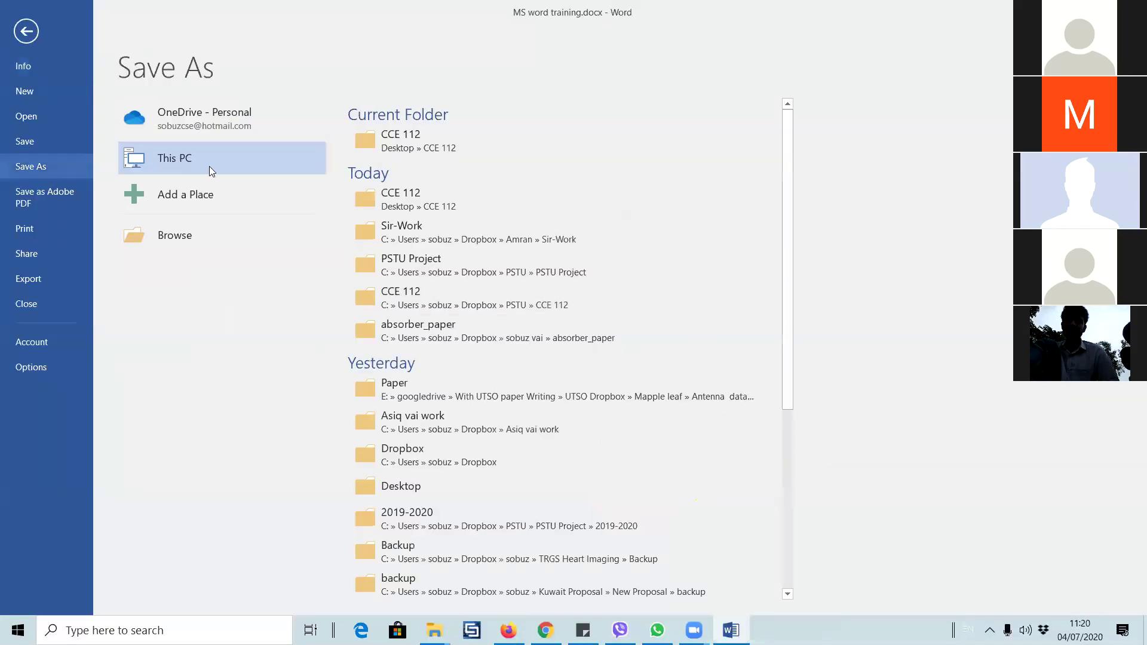
pyautogui.click(417, 136)
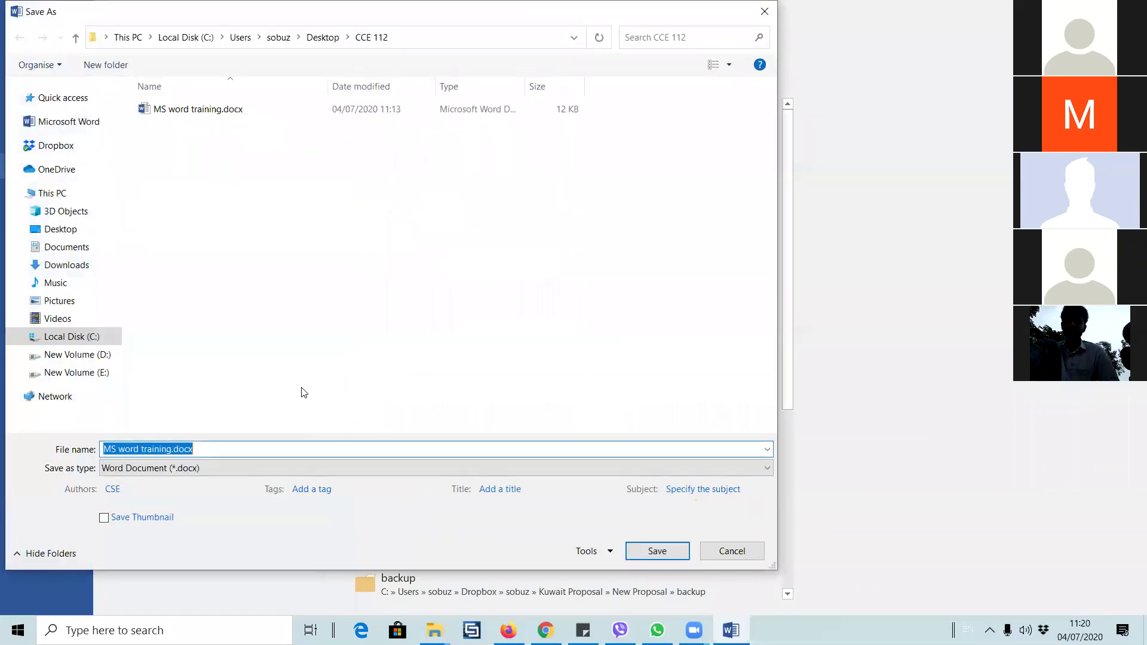
pyautogui.click(240, 467)
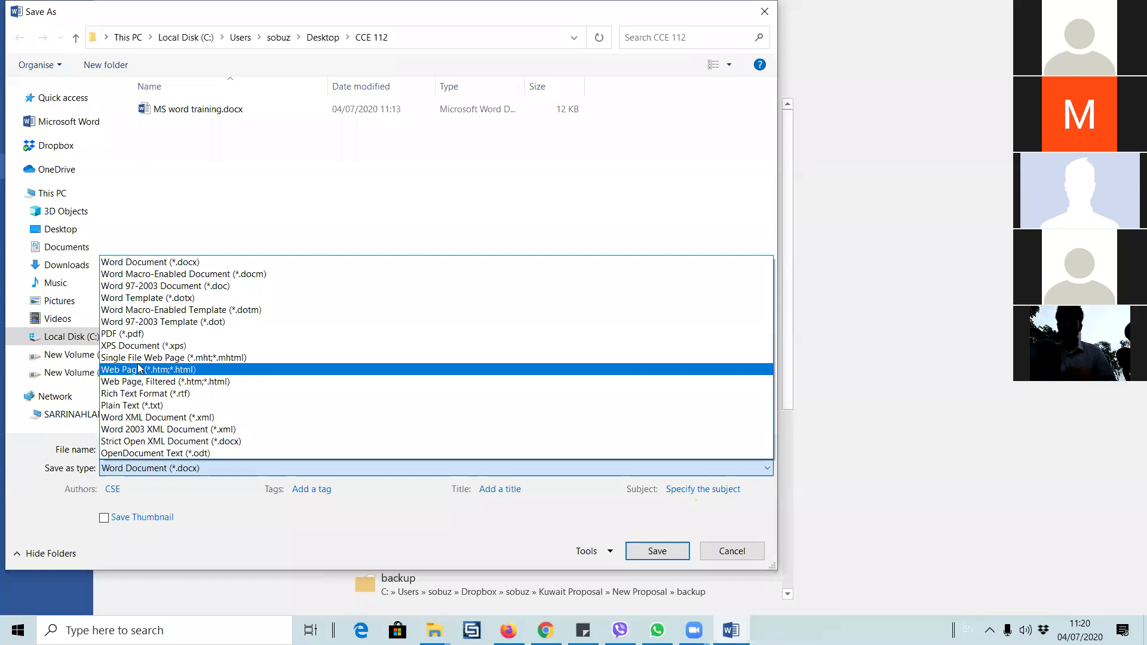
pyautogui.click(194, 262)
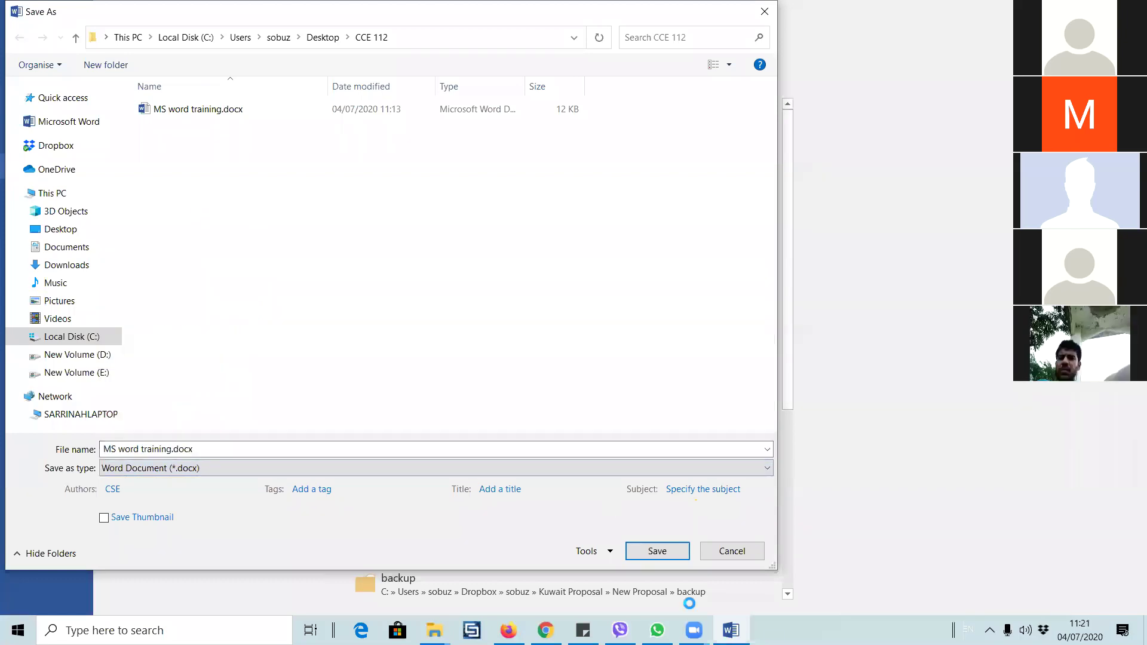
pyautogui.click(725, 558)
pyautogui.click(17, 20)
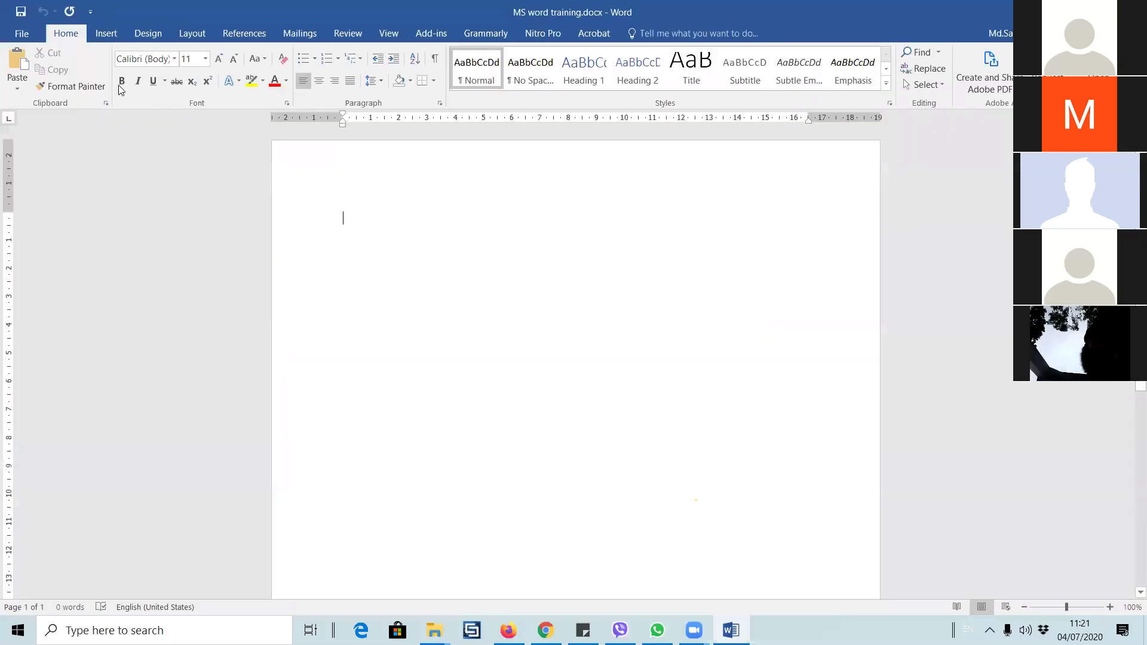
# - Show the Manage Document options in the document information of MS word training.docx, then return to the page
pyautogui.click(21, 33)
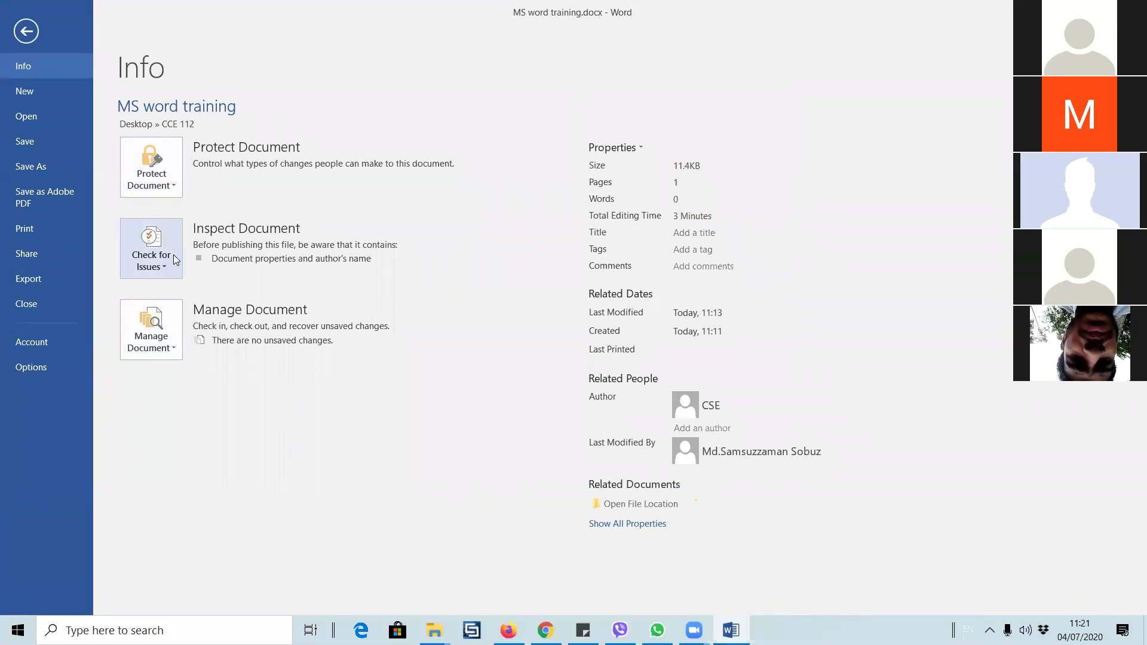
pyautogui.click(166, 340)
pyautogui.click(166, 341)
pyautogui.click(166, 341)
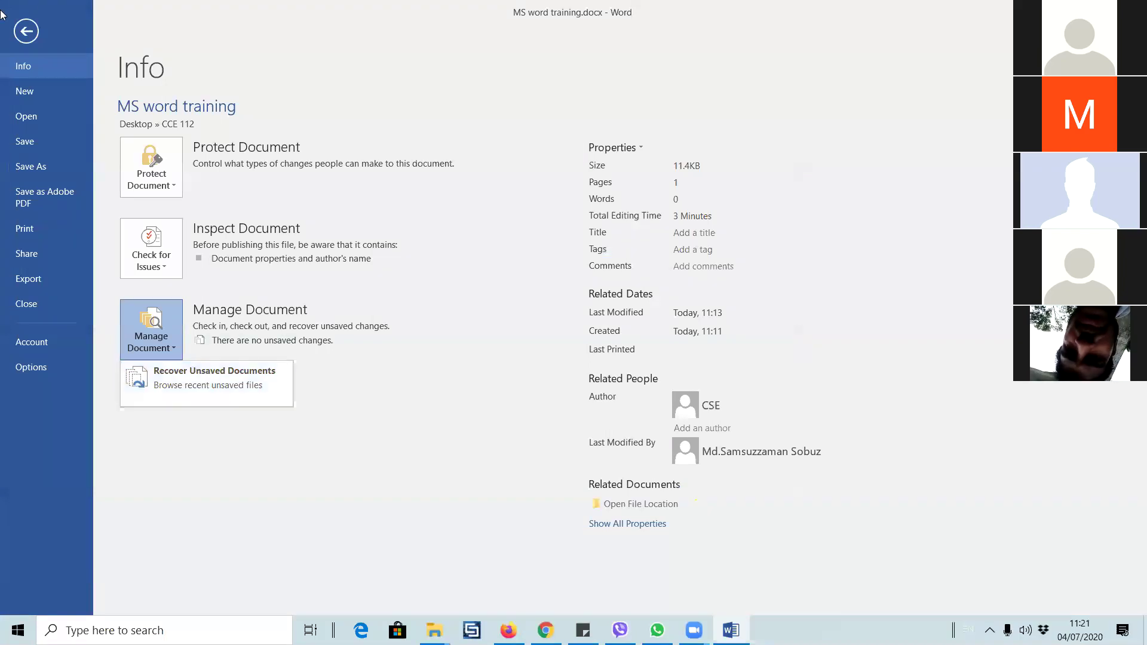
pyautogui.click(27, 31)
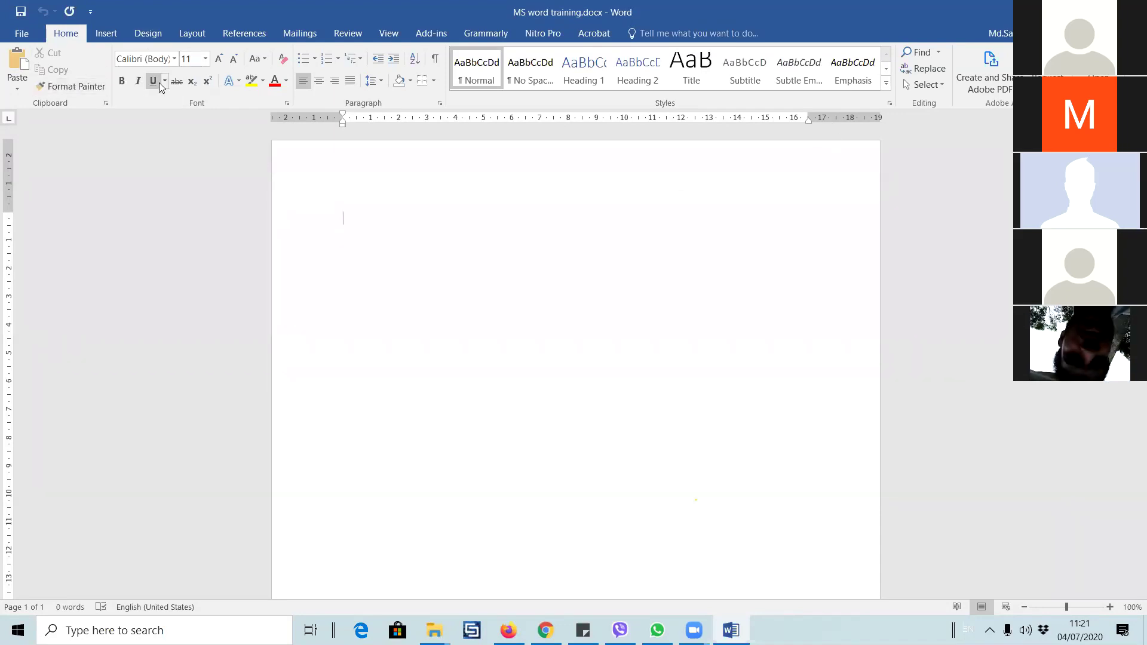
# - Set the font of the blank document to Times New Roman
pyautogui.click(174, 58)
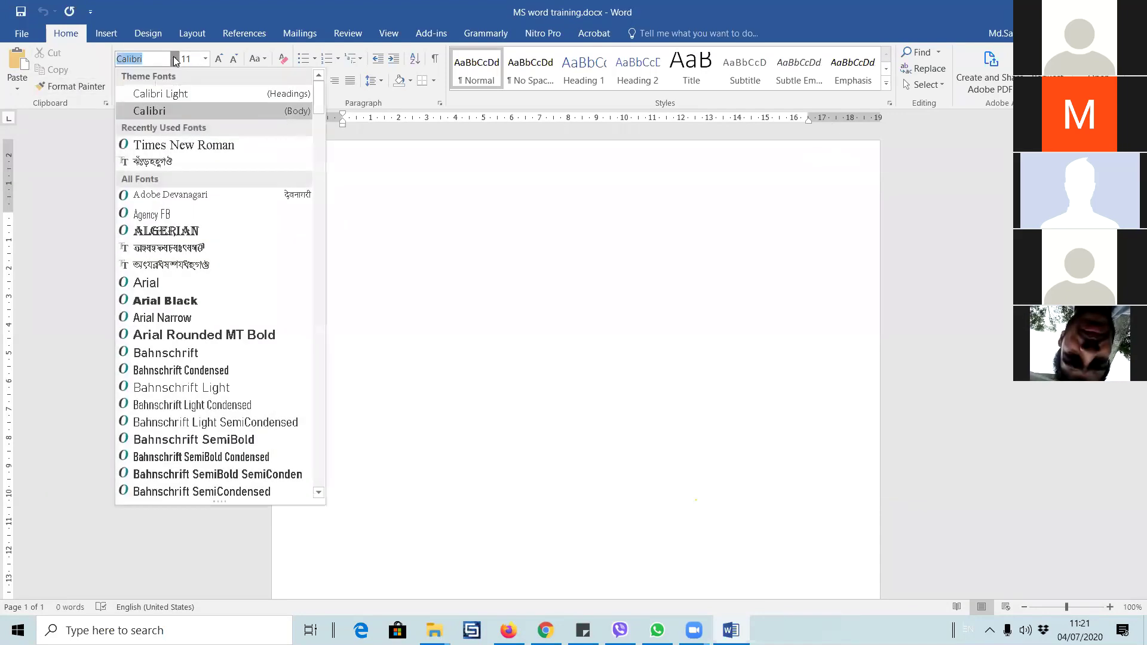
pyautogui.click(191, 143)
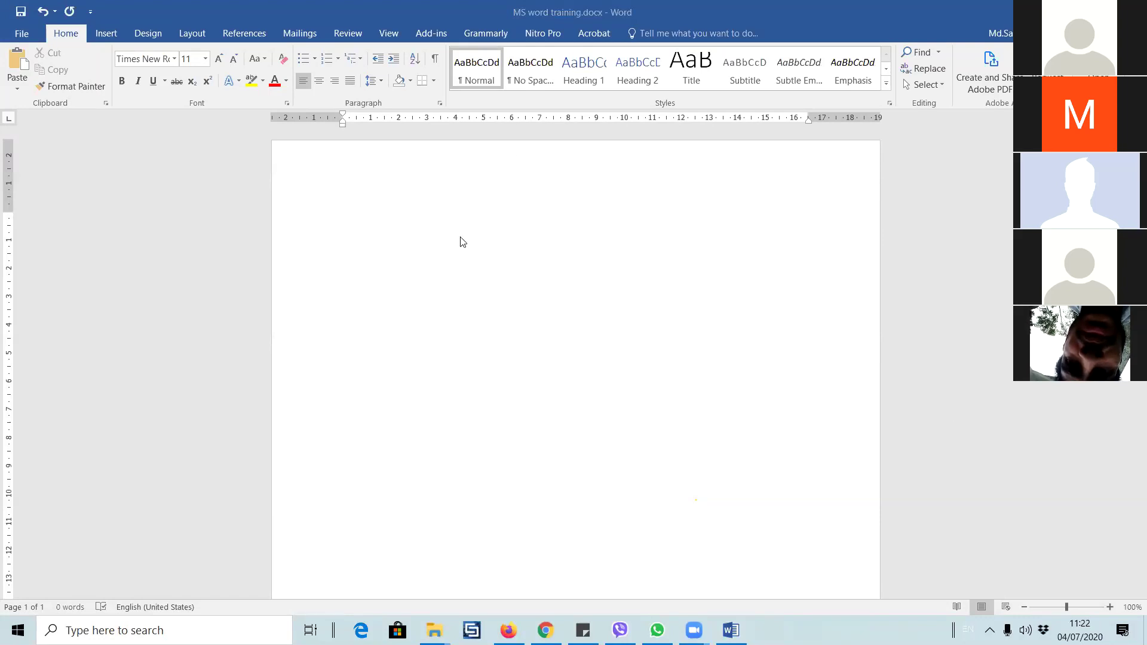
pyautogui.click(424, 213)
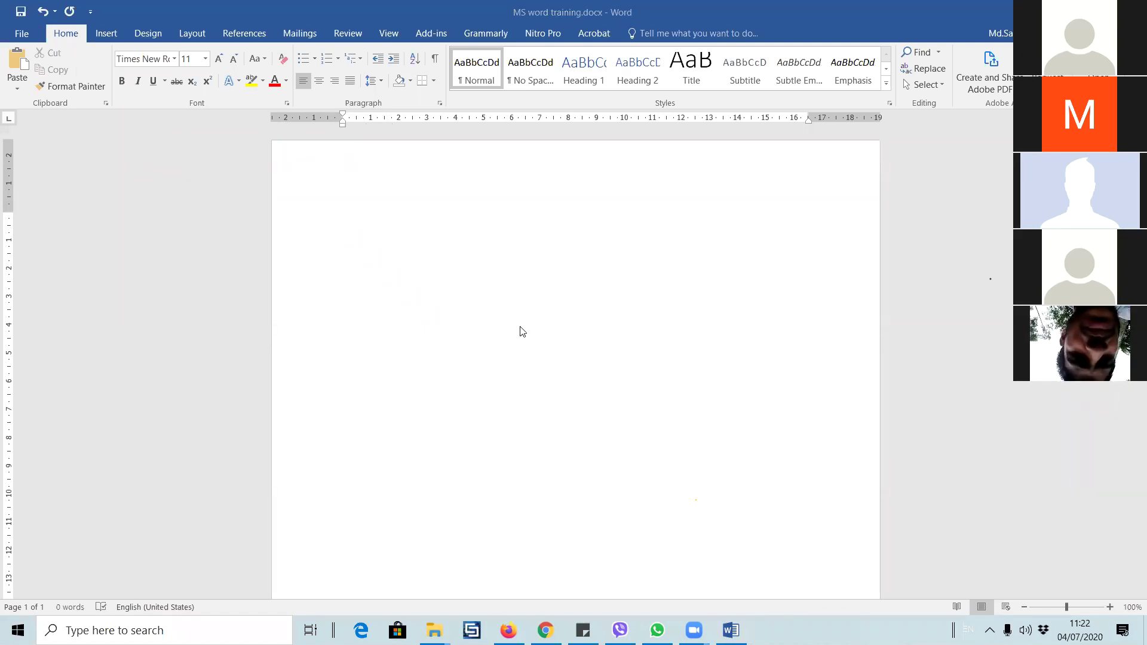
pyautogui.scroll(-1, 508, 341)
pyautogui.scroll(1, 511, 343)
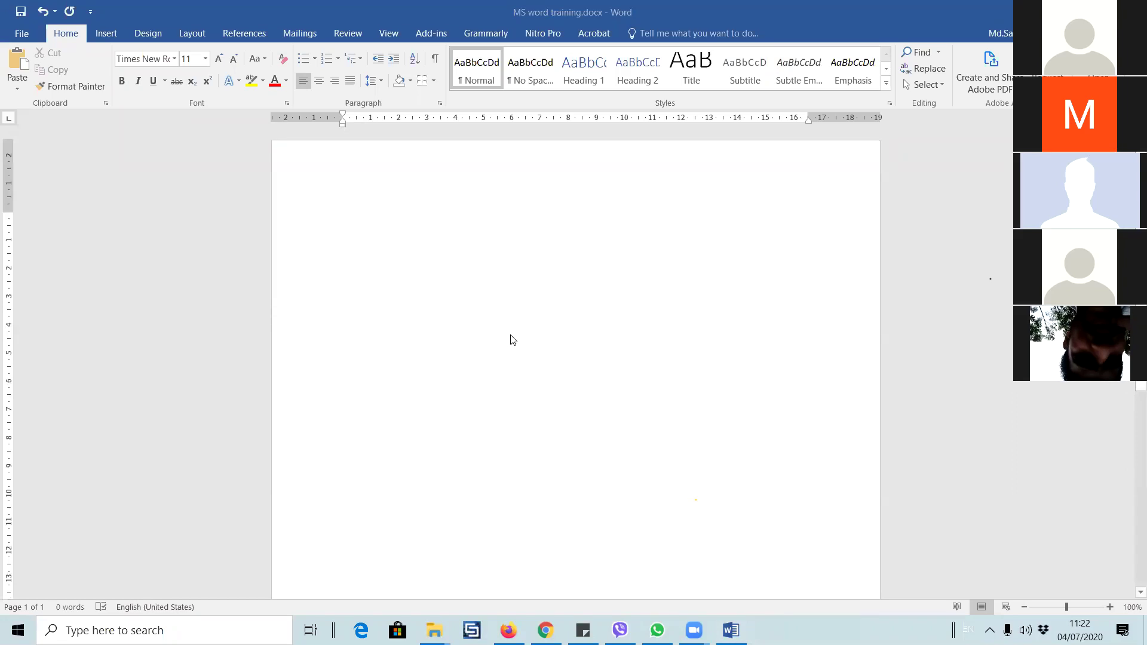
# - Set the paper size of the whole document to A4 in the page setup
pyautogui.click(187, 36)
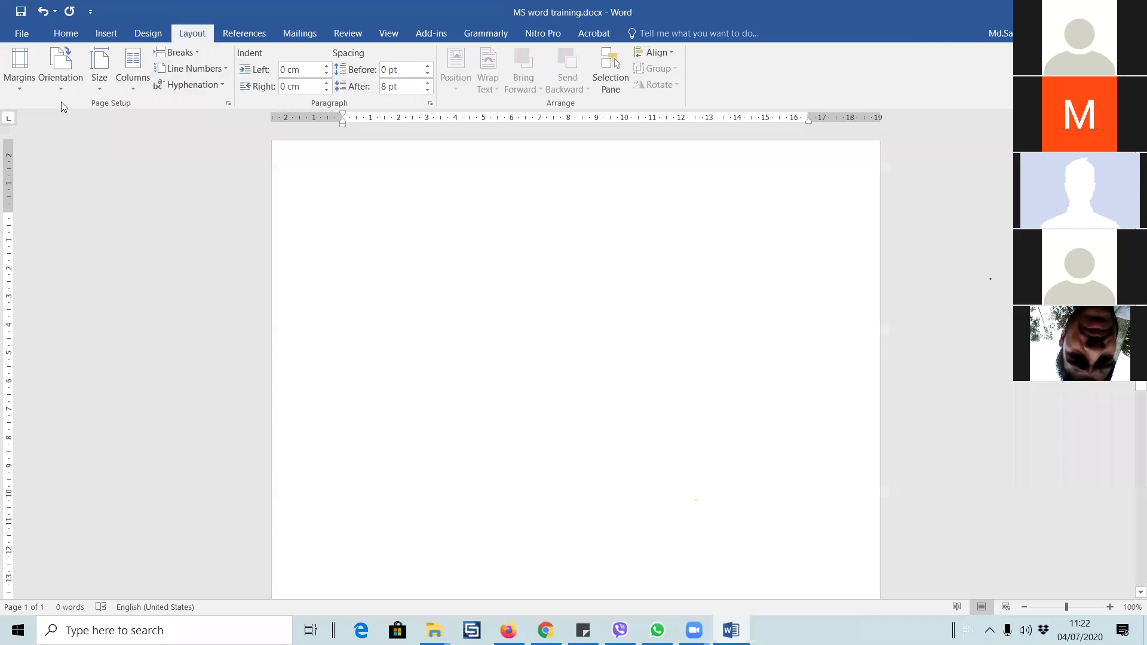
pyautogui.click(28, 90)
pyautogui.click(131, 471)
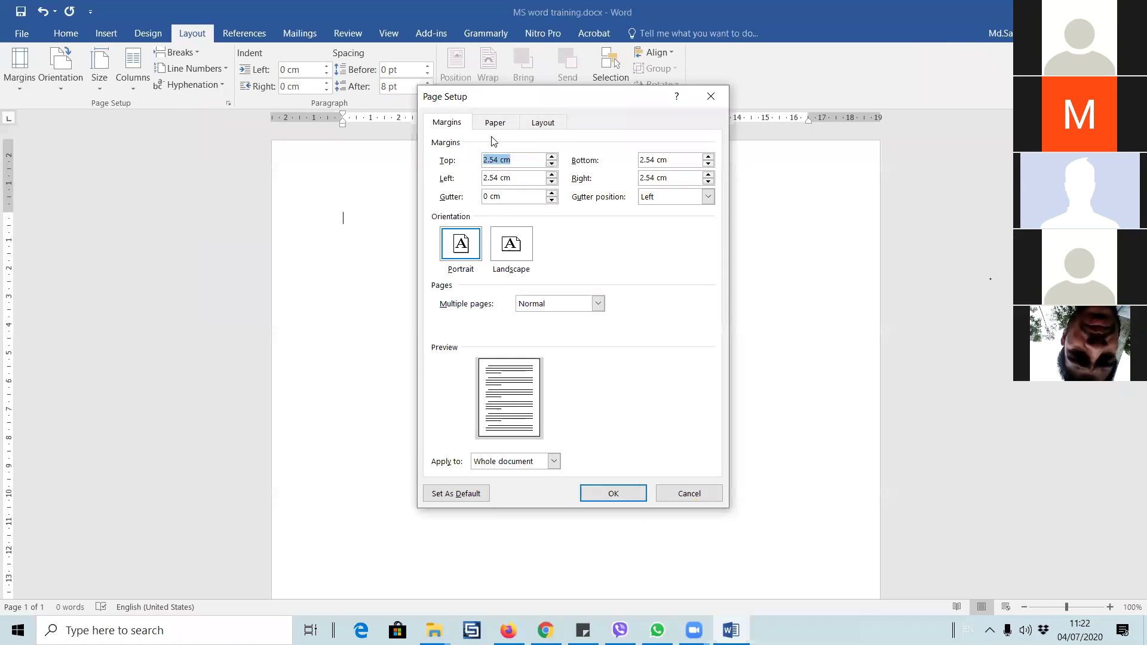
pyautogui.click(495, 123)
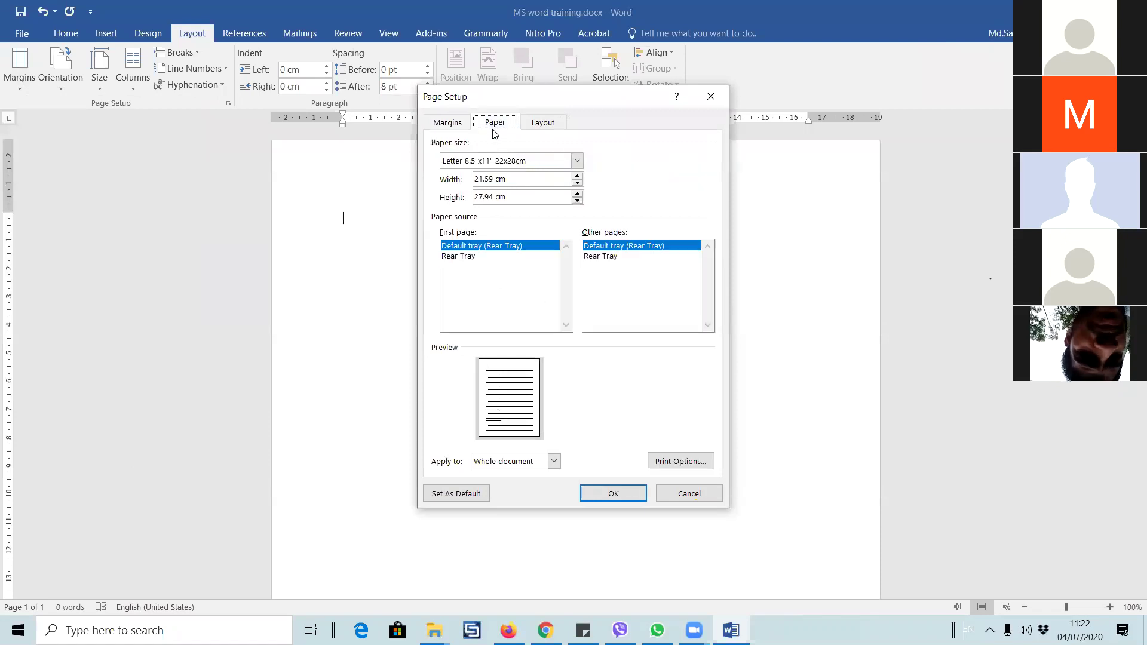
pyautogui.click(575, 162)
pyautogui.click(457, 209)
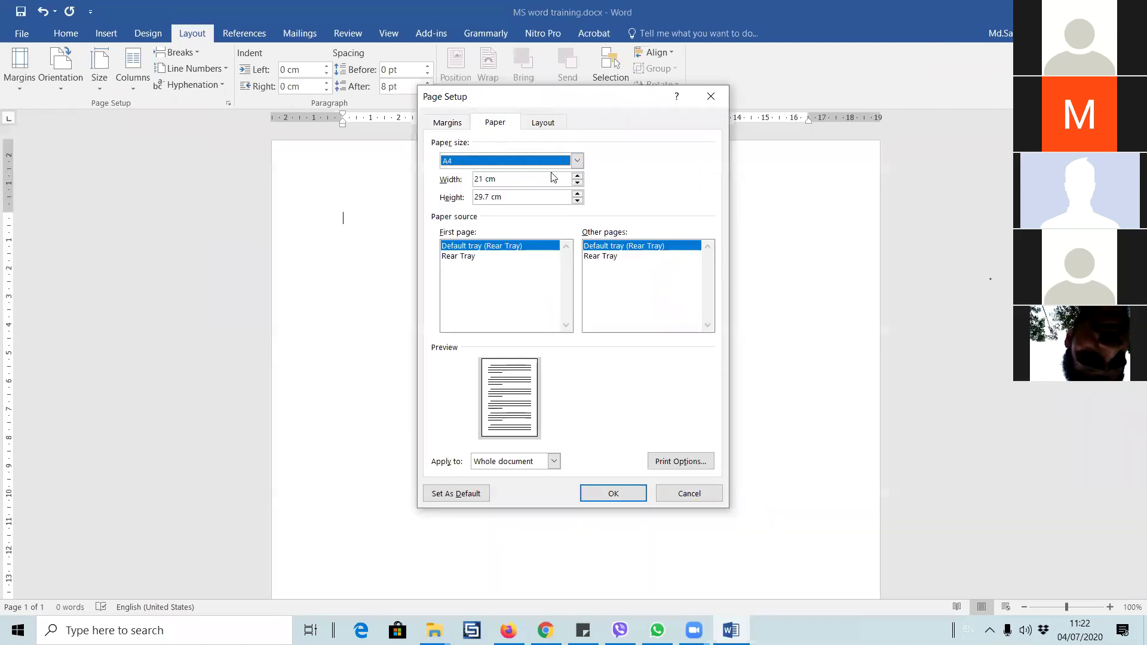
pyautogui.click(577, 160)
pyautogui.moveTo(577, 174)
pyautogui.mouseDown()
pyautogui.moveTo(577, 209)
pyautogui.moveTo(576, 185)
pyautogui.mouseUp()
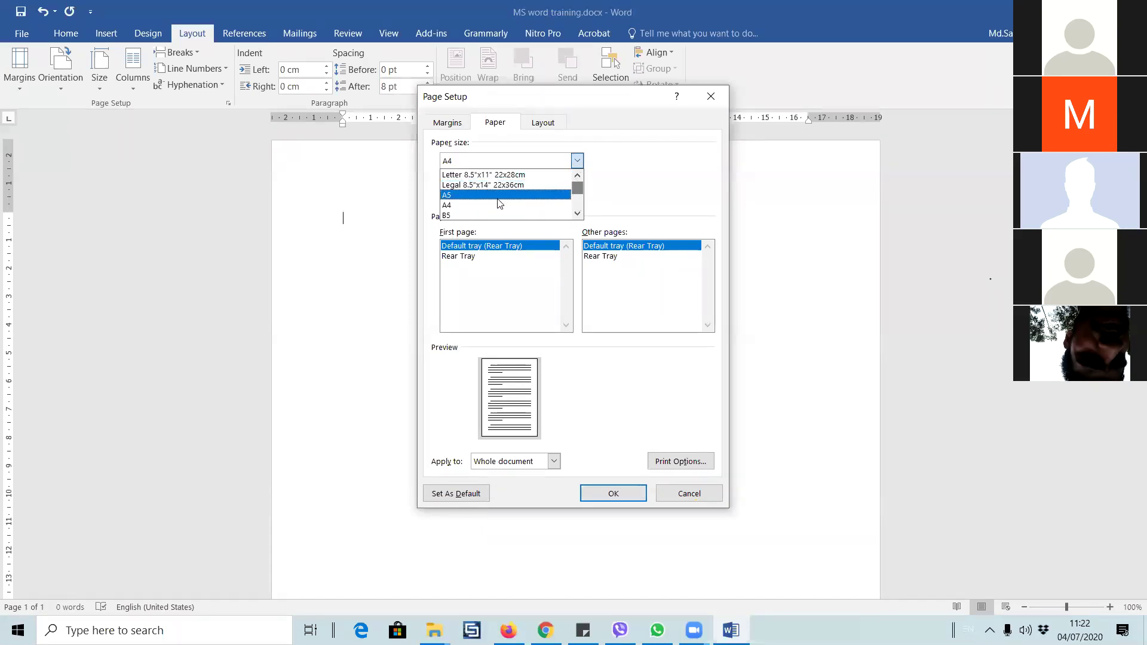
pyautogui.click(479, 205)
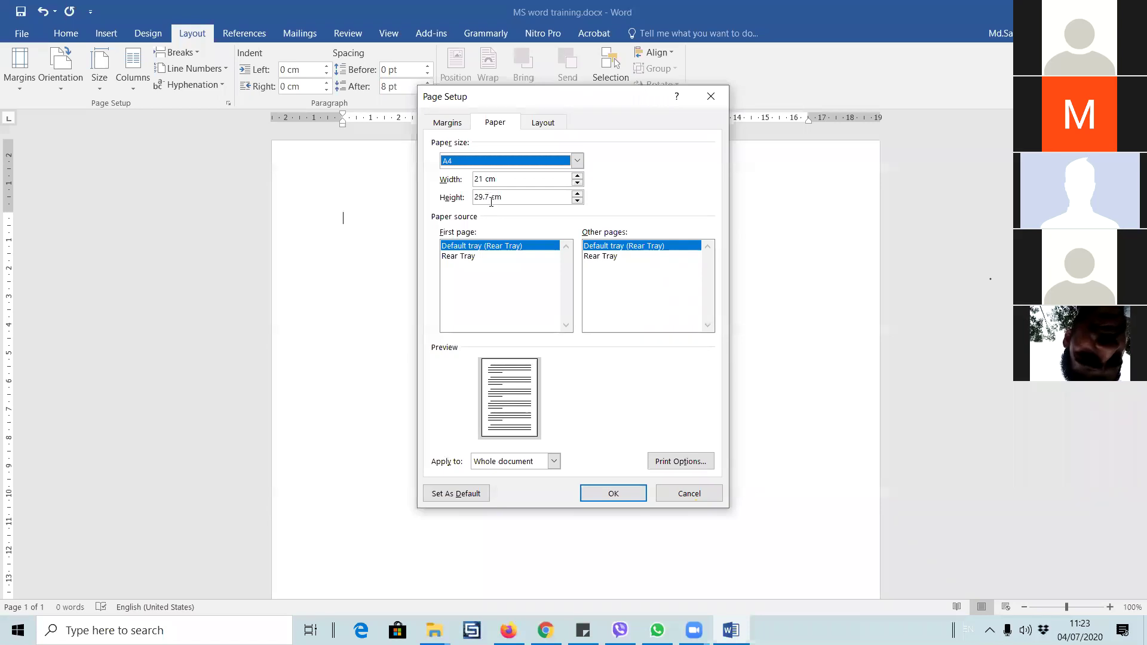
pyautogui.press('Return')
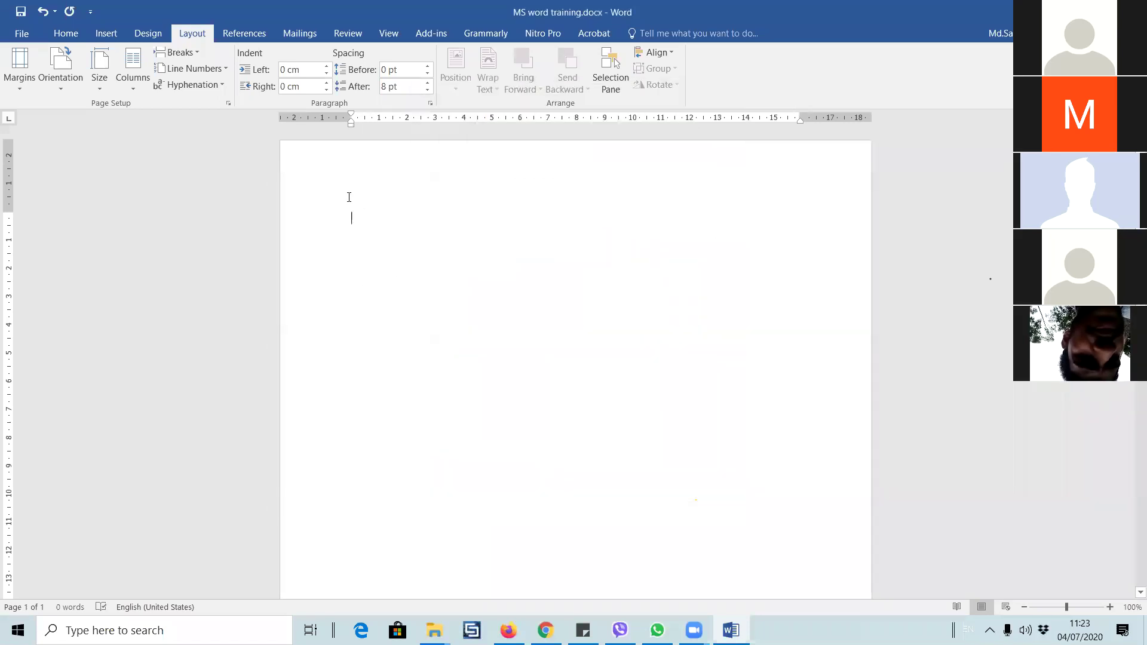
# - Set the top, bottom, left and right page margins of the whole document to 2.5 cm
pyautogui.click(11, 83)
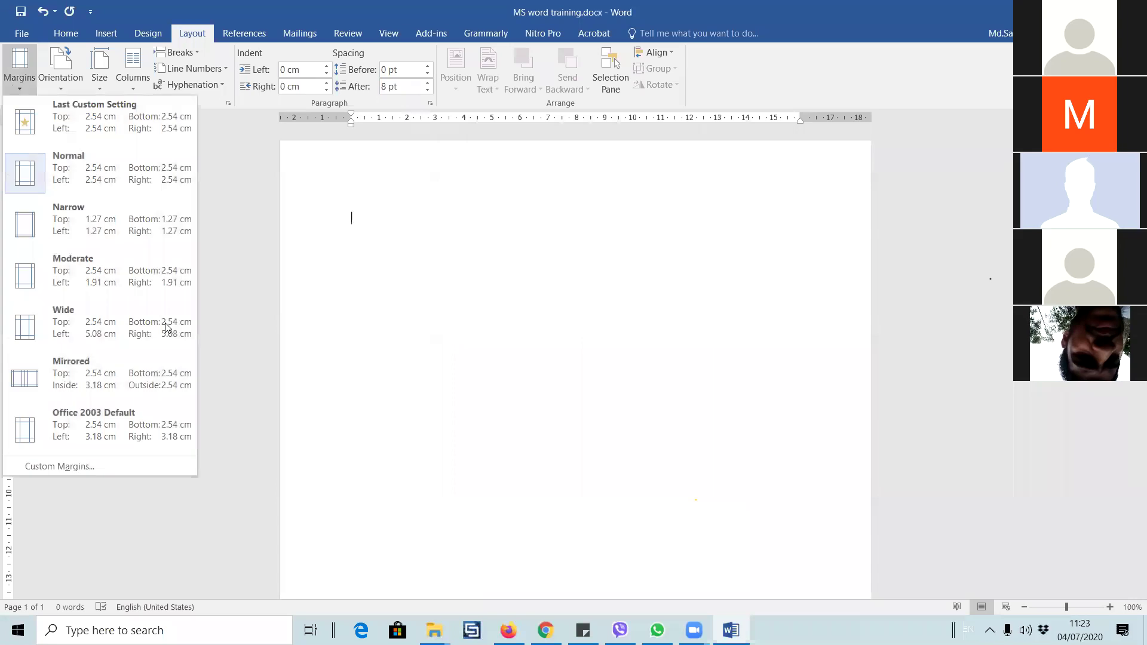
pyautogui.click(114, 469)
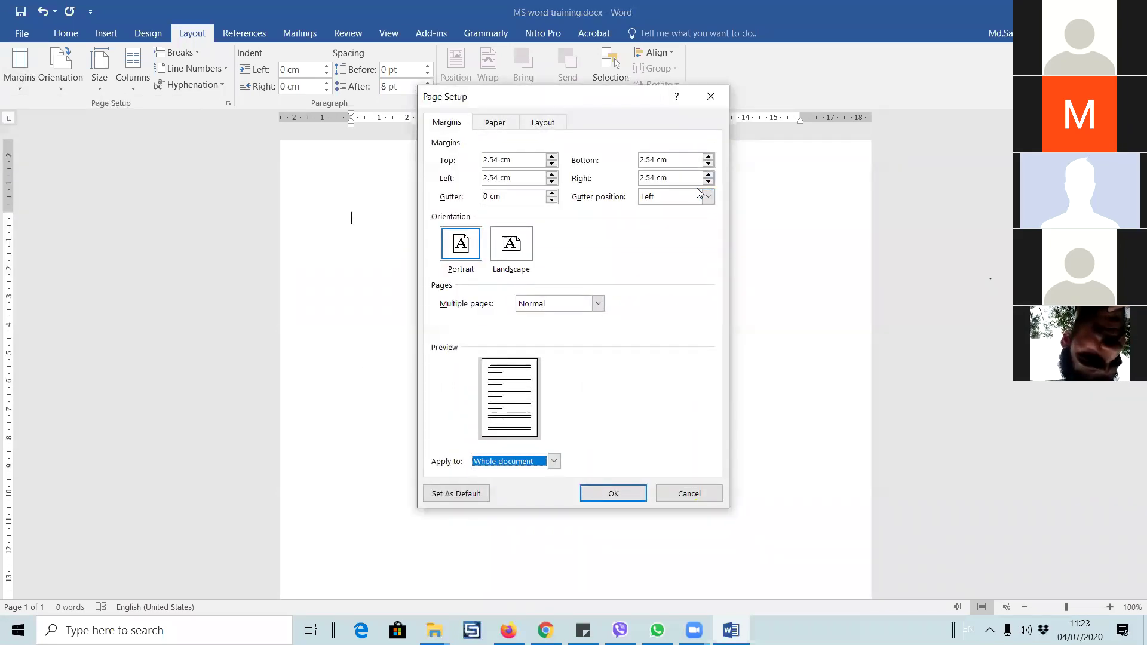
pyautogui.click(552, 163)
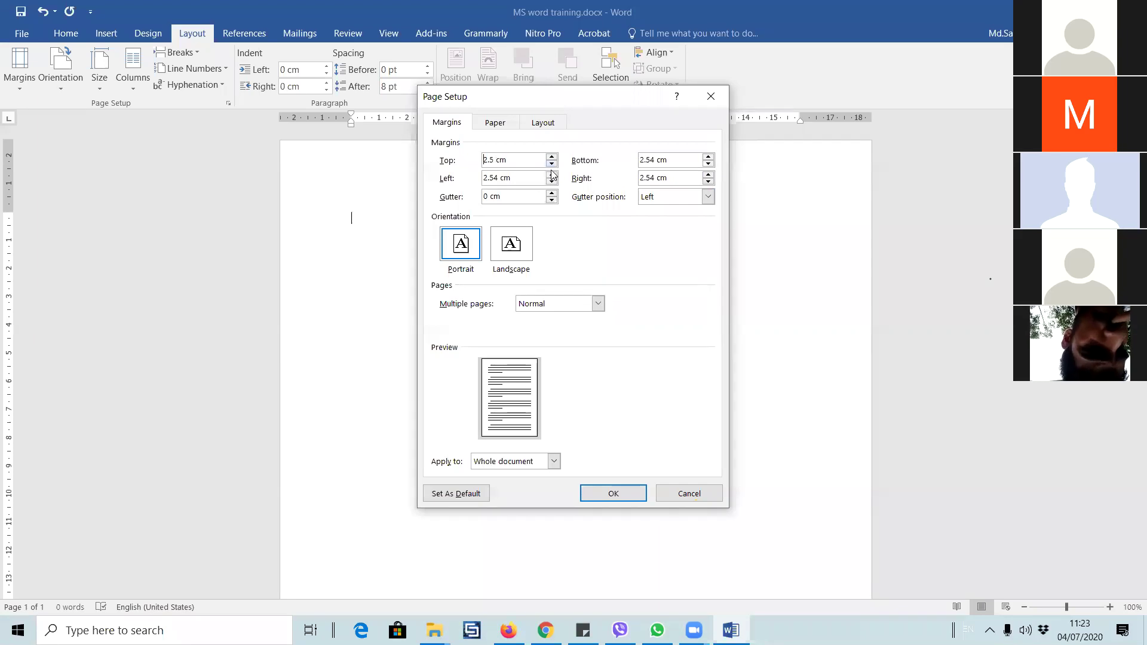
pyautogui.click(552, 181)
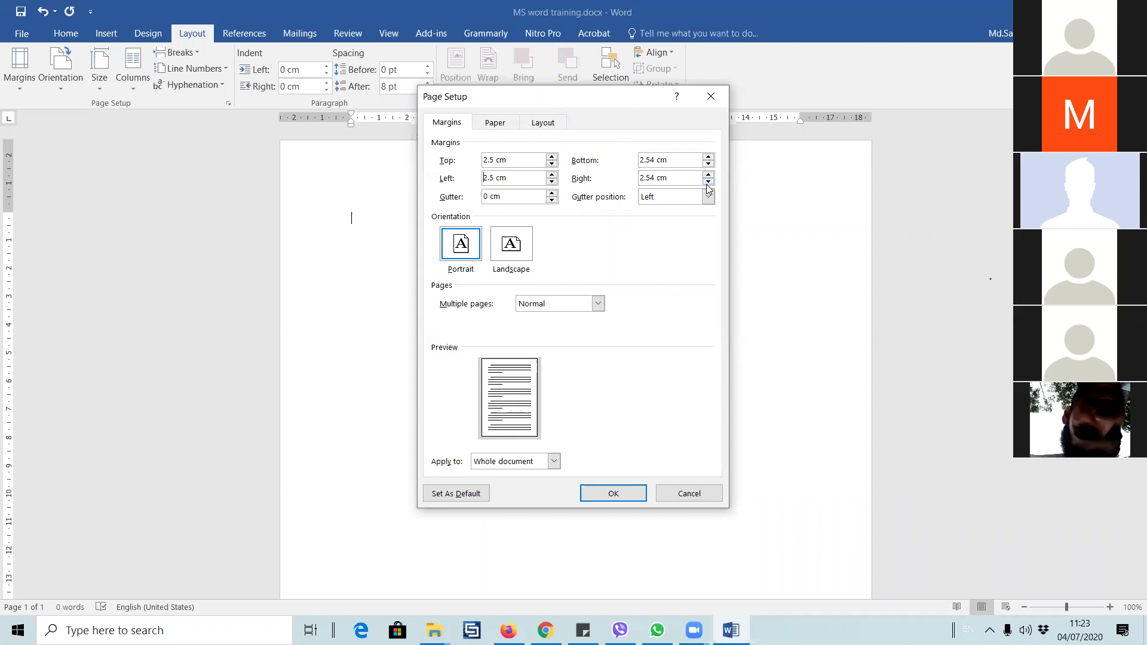
pyautogui.click(627, 492)
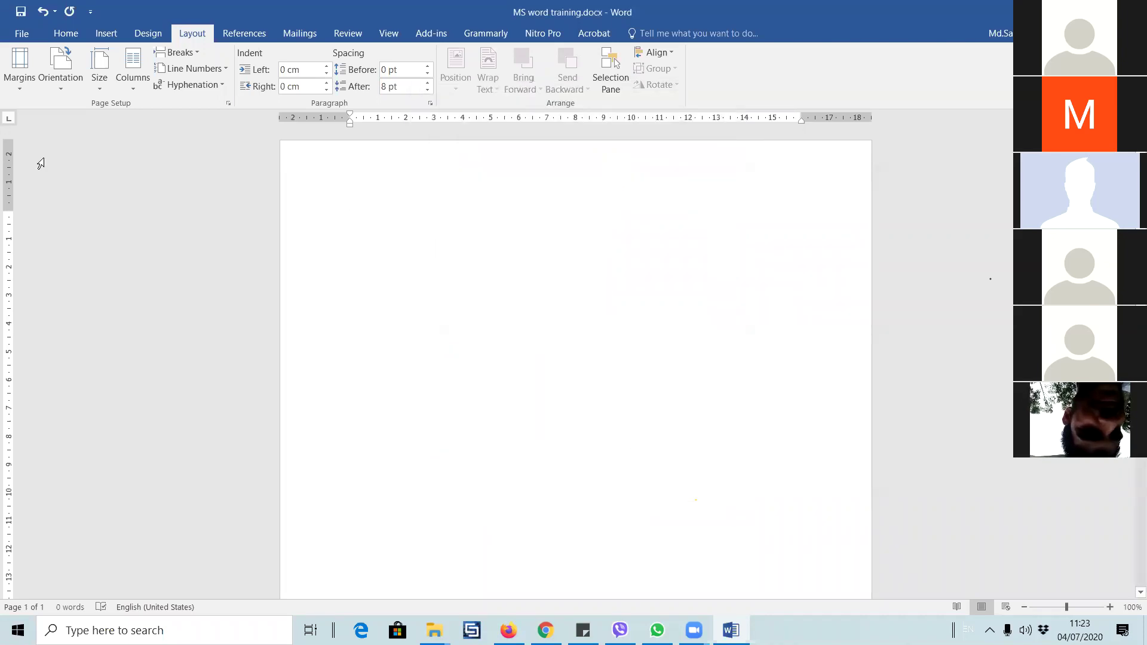
# - Hide the ruler and show it again, repeating the toggle once more
pyautogui.click(388, 34)
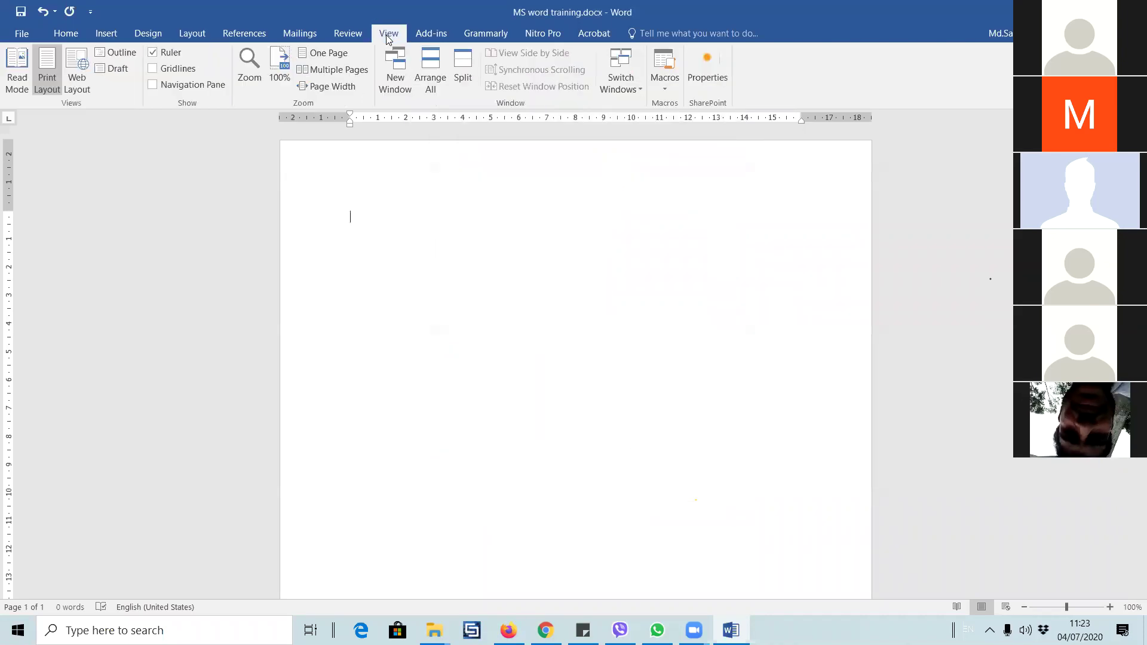
pyautogui.click(153, 52)
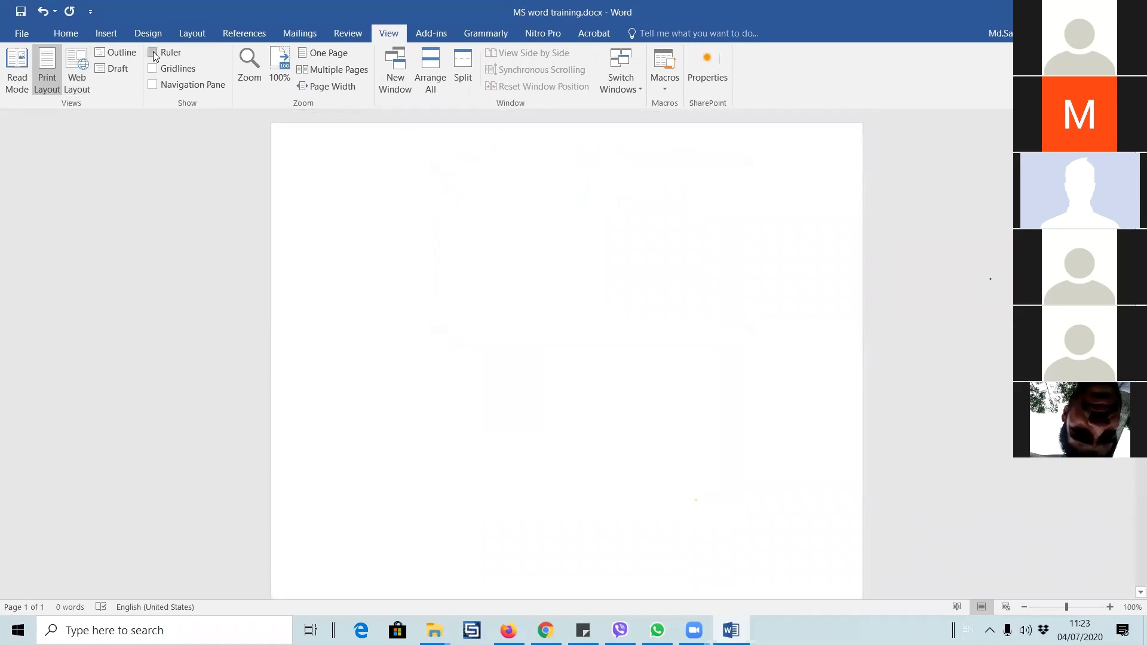
pyautogui.click(153, 53)
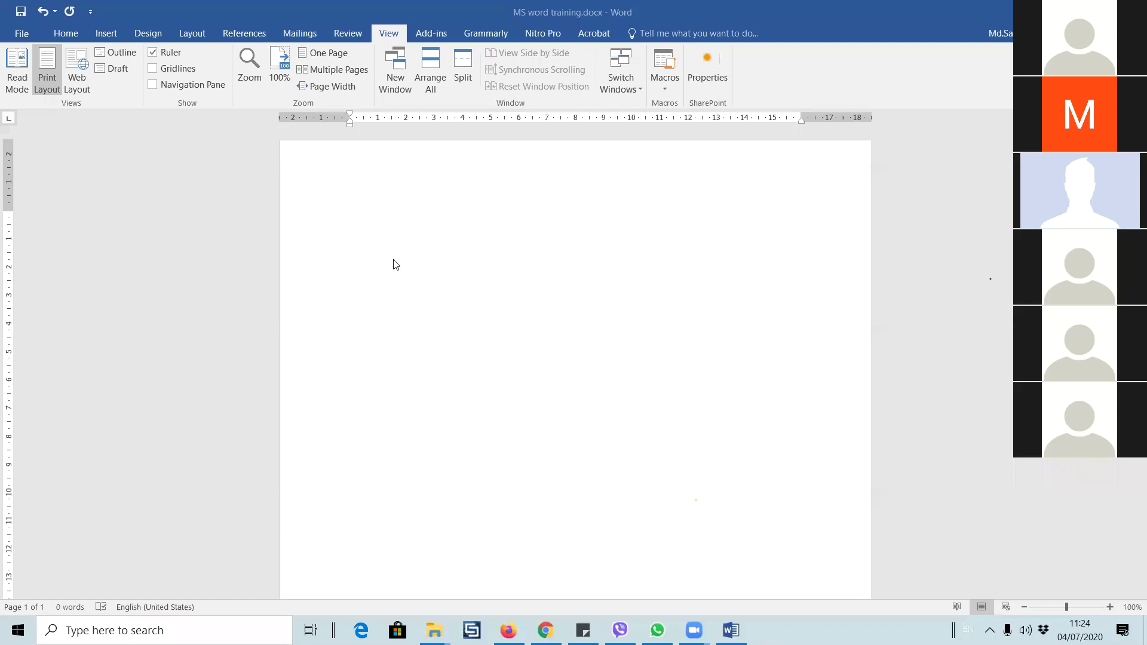
pyautogui.click(153, 52)
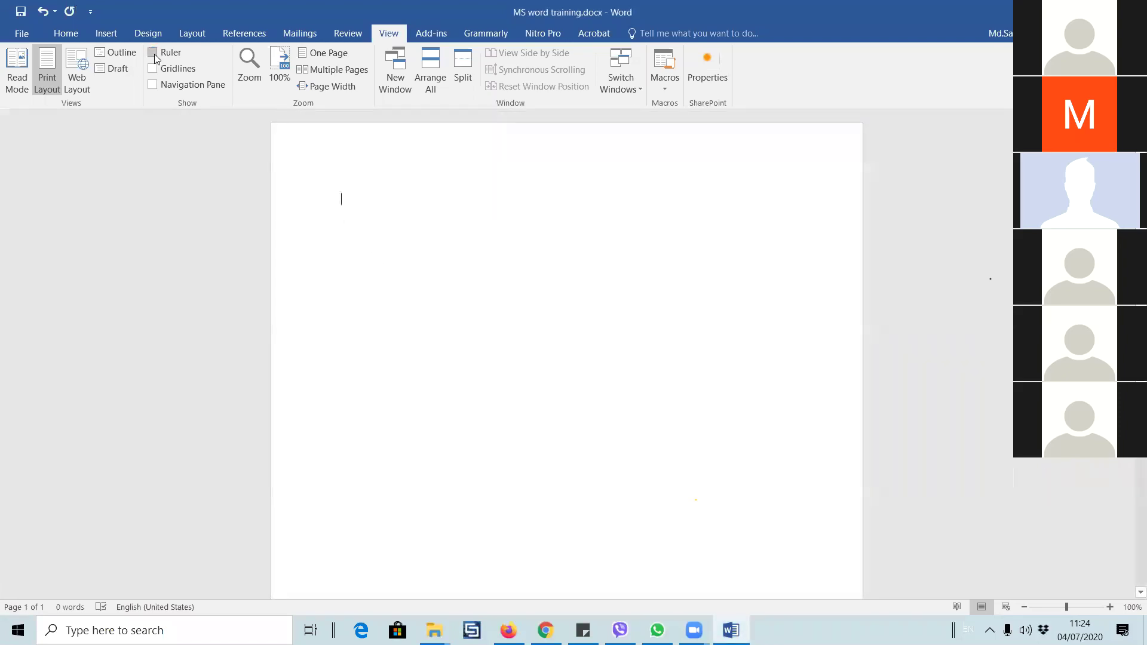
pyautogui.click(153, 54)
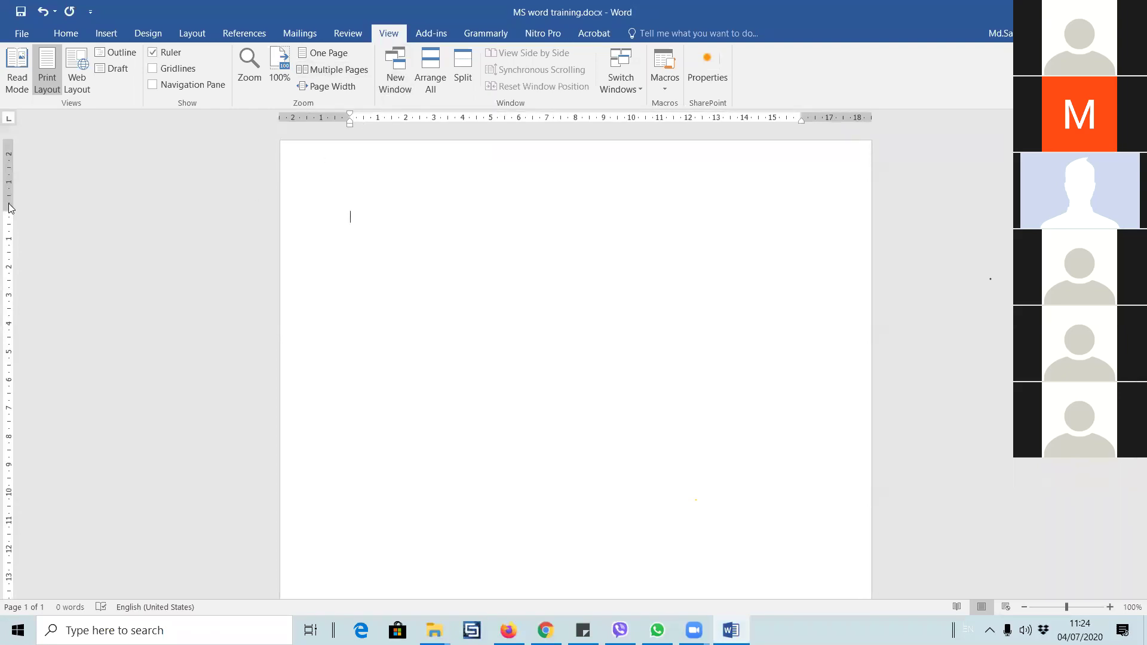
# - Try adjusting the page margins on the rulers, reducing the left margin to about 1.25 cm
pyautogui.moveTo(6, 213); pyautogui.dragTo(6, 207)
pyautogui.moveTo(12, 174); pyautogui.dragTo(6, 210)
pyautogui.moveTo(347, 114)
pyautogui.mouseDown()
pyautogui.moveTo(321, 115)
pyautogui.moveTo(348, 123)
pyautogui.moveTo(323, 128)
pyautogui.moveTo(314, 112)
pyautogui.mouseUp()
# - Enter the text "Patuakhali Science and Technology University" on the first line of the page
pyautogui.write('Patuakhal')
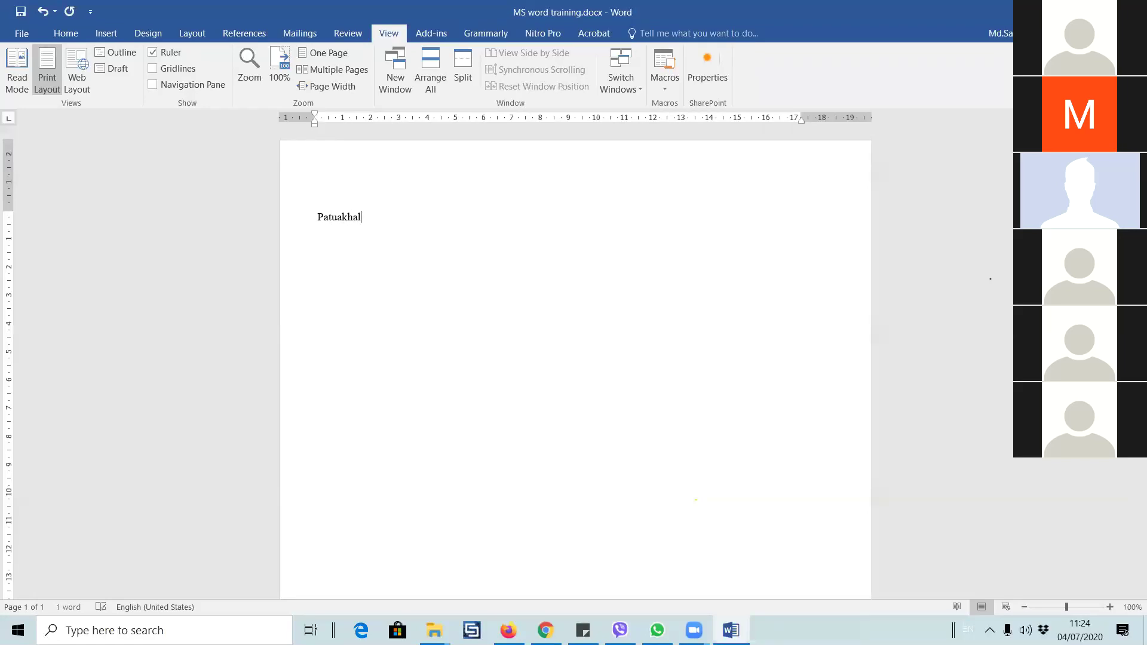
pyautogui.write('i Science and Technology University')
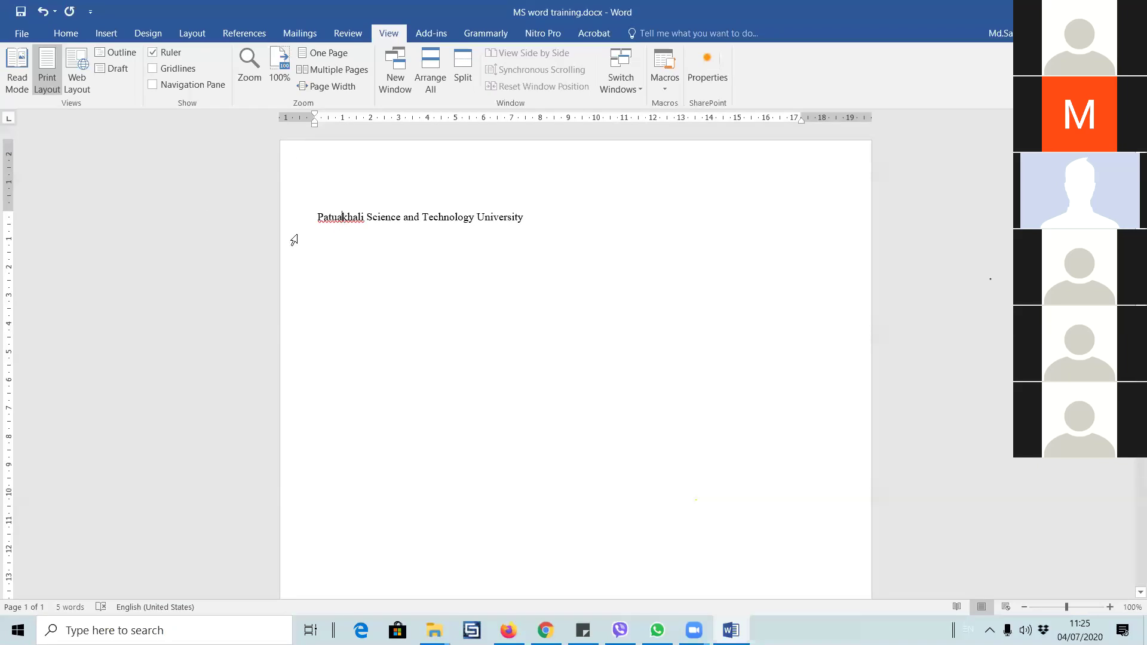
# - Show the formatting marks and delete the space in front of "Patuakhali"
pyautogui.click(63, 30)
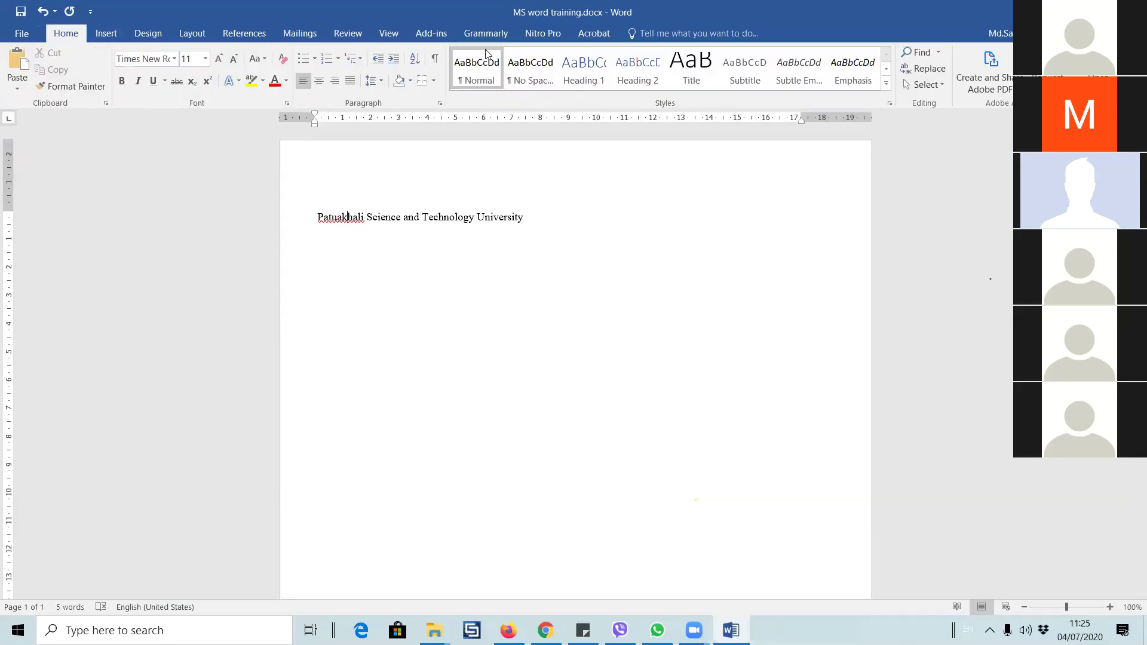
pyautogui.click(439, 59)
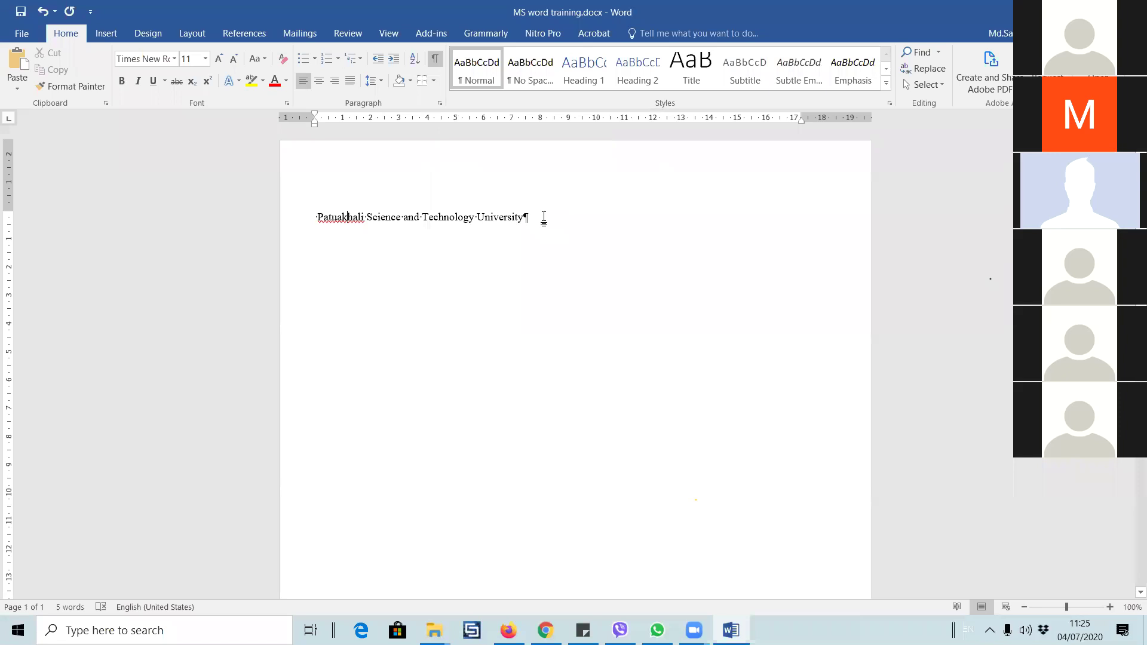
pyautogui.moveTo(526, 217); pyautogui.dragTo(334, 234)
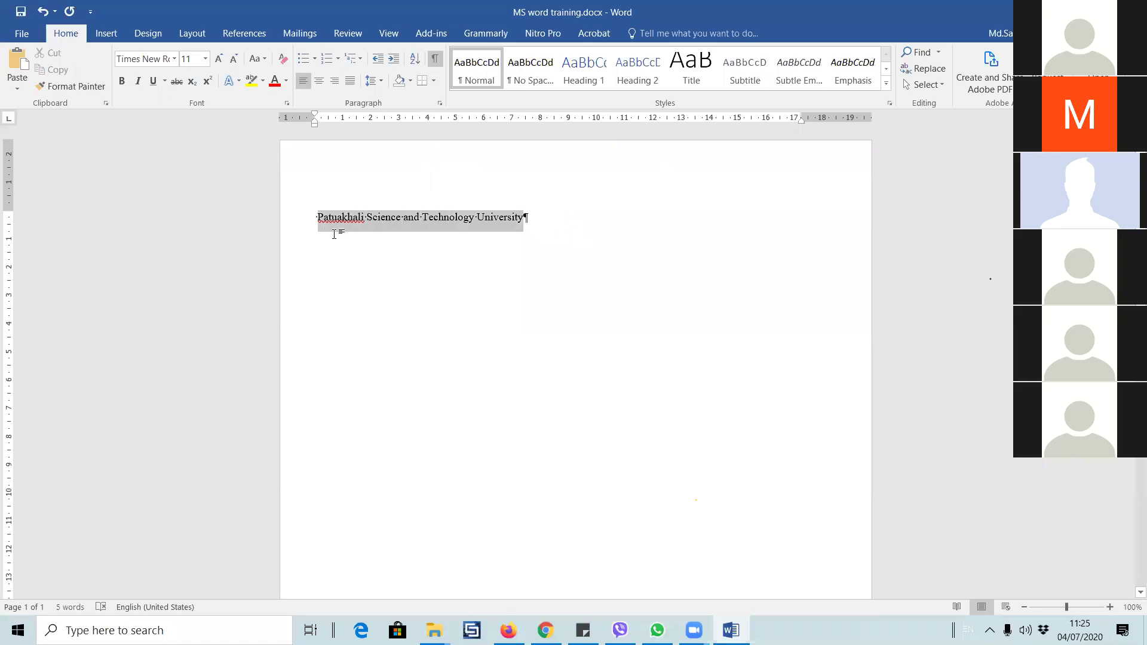
pyautogui.press('Left')
pyautogui.press('BackSpace')
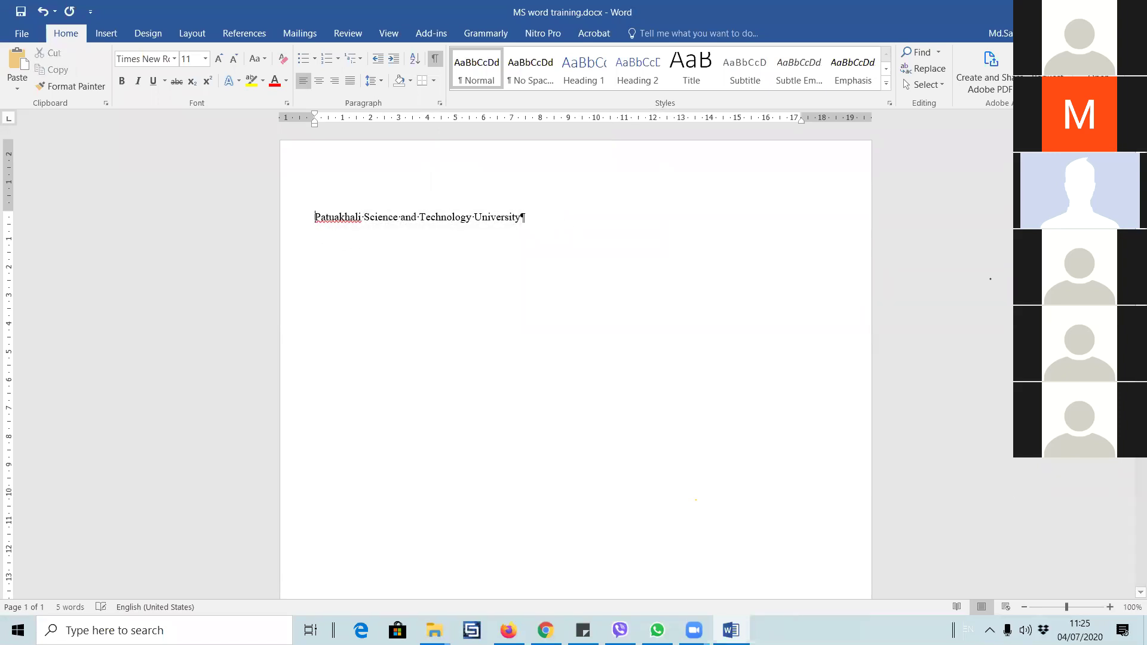
pyautogui.press('Right')
pyautogui.press('Right')
pyautogui.press('Right')
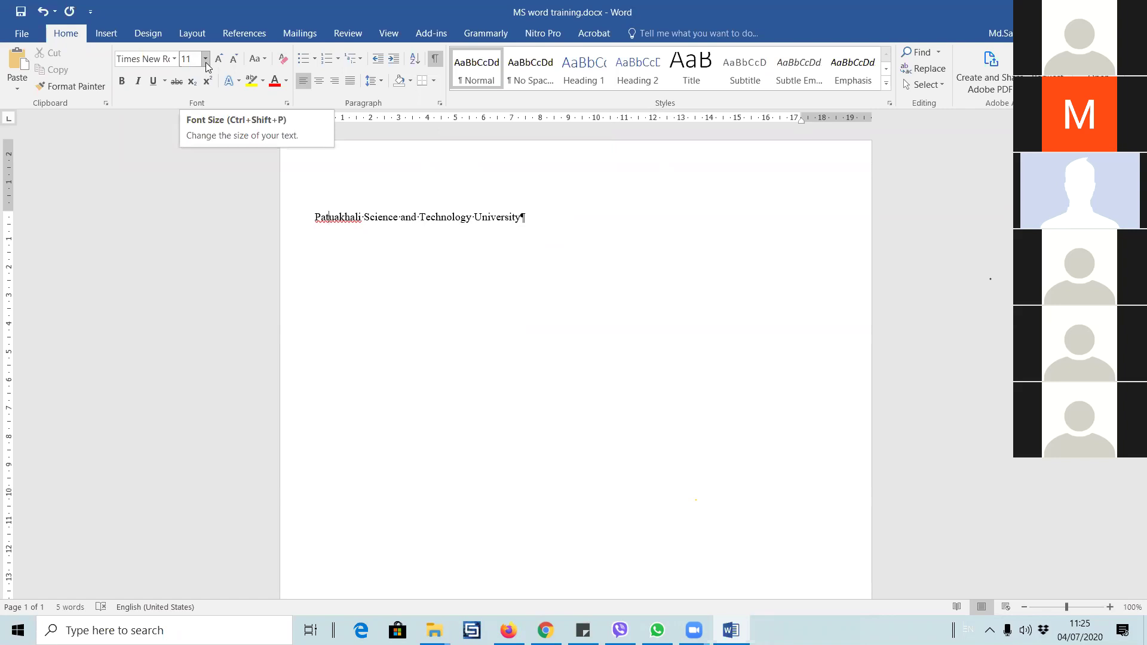
pyautogui.click(477, 281)
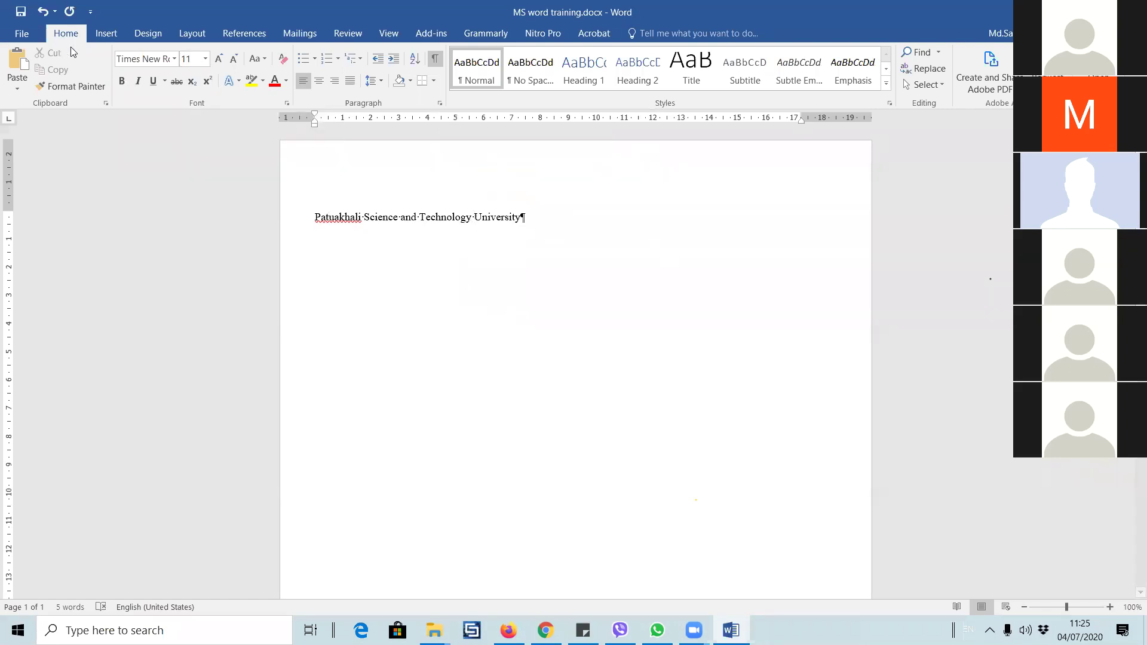
# - Set the left page margin to 2.5 cm through the custom margins
pyautogui.click(196, 36)
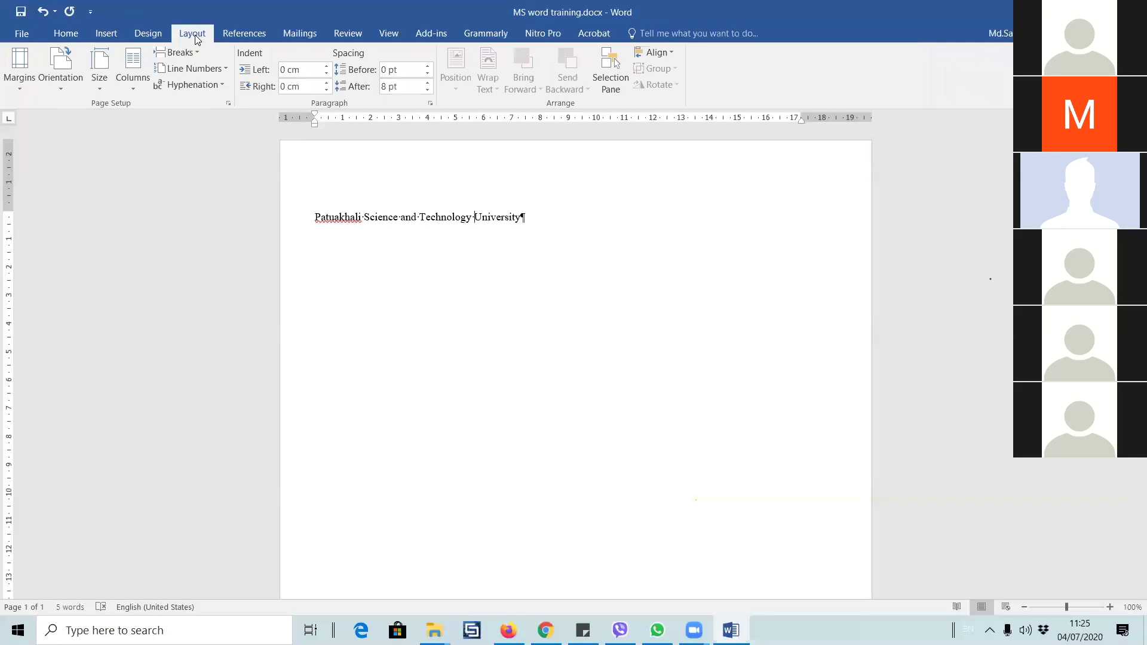
pyautogui.click(20, 69)
pyautogui.click(137, 463)
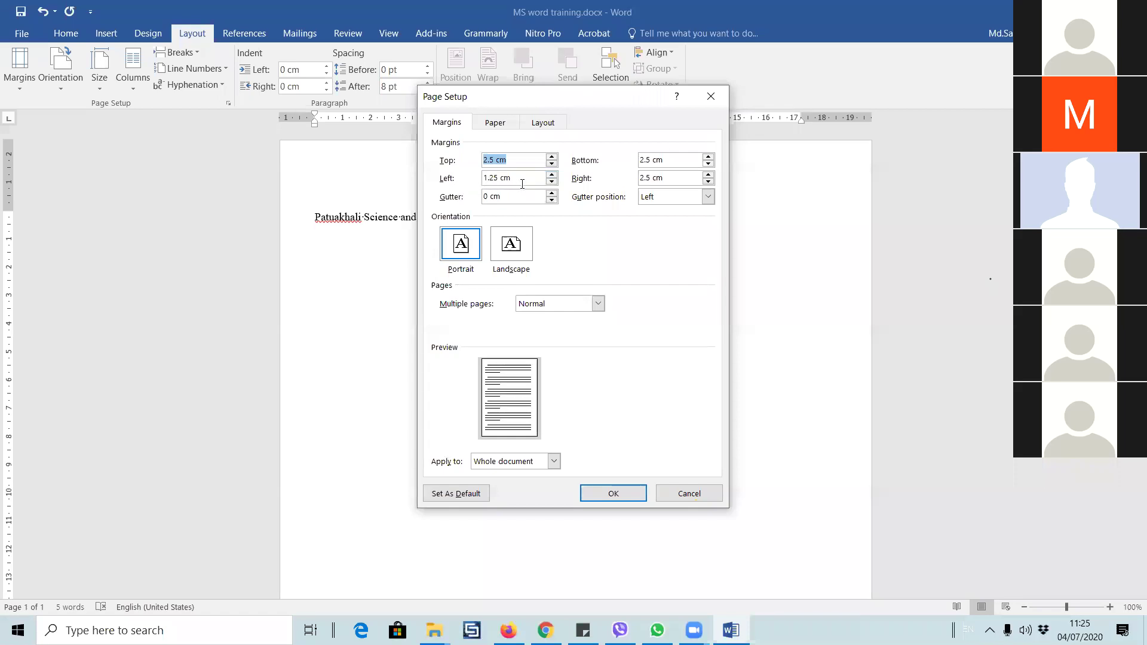
pyautogui.moveTo(522, 179); pyautogui.dragTo(438, 179)
pyautogui.write('2.5cm')
pyautogui.click(613, 494)
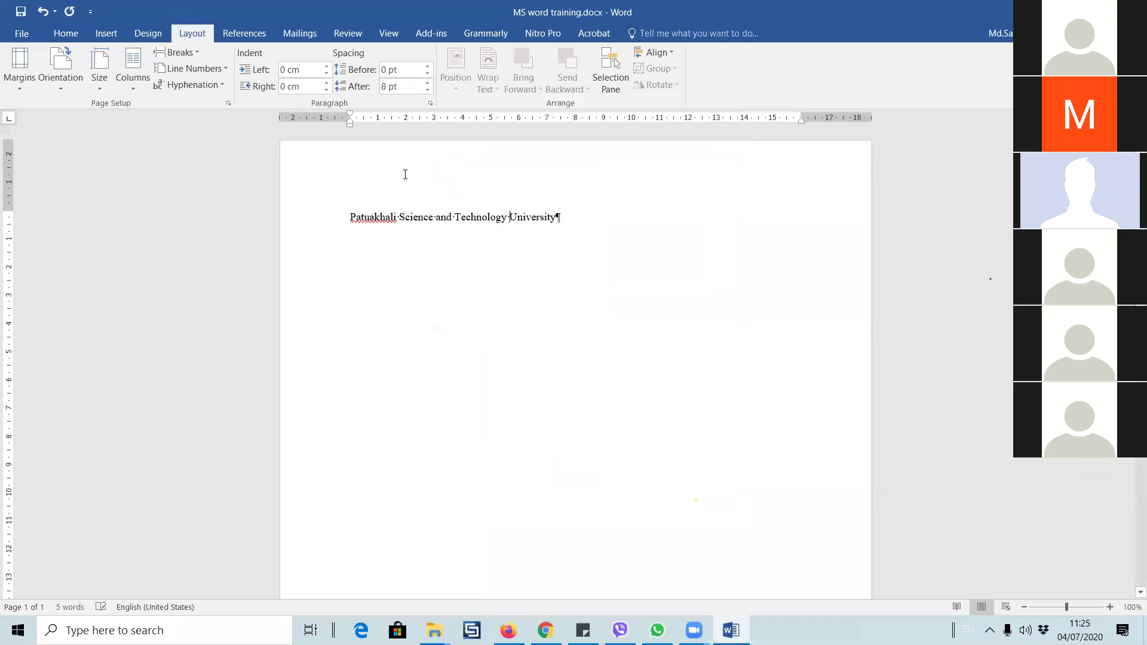
# - Change the unit in which Word shows measurements to Inches in the advanced display options
pyautogui.click(32, 35)
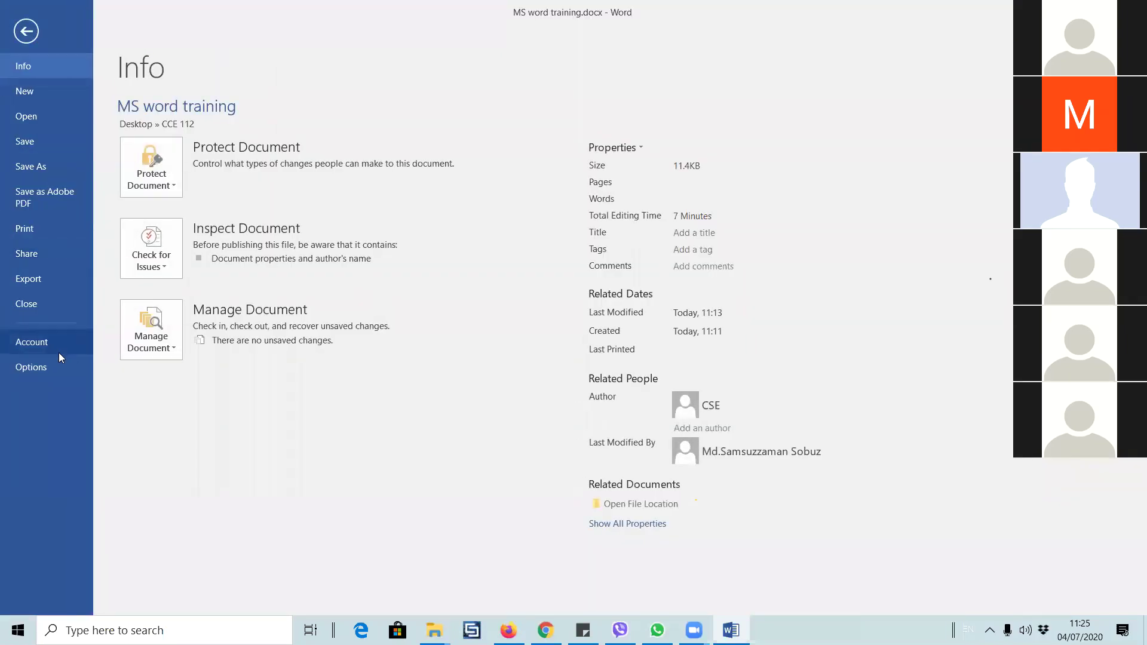
pyautogui.click(22, 37)
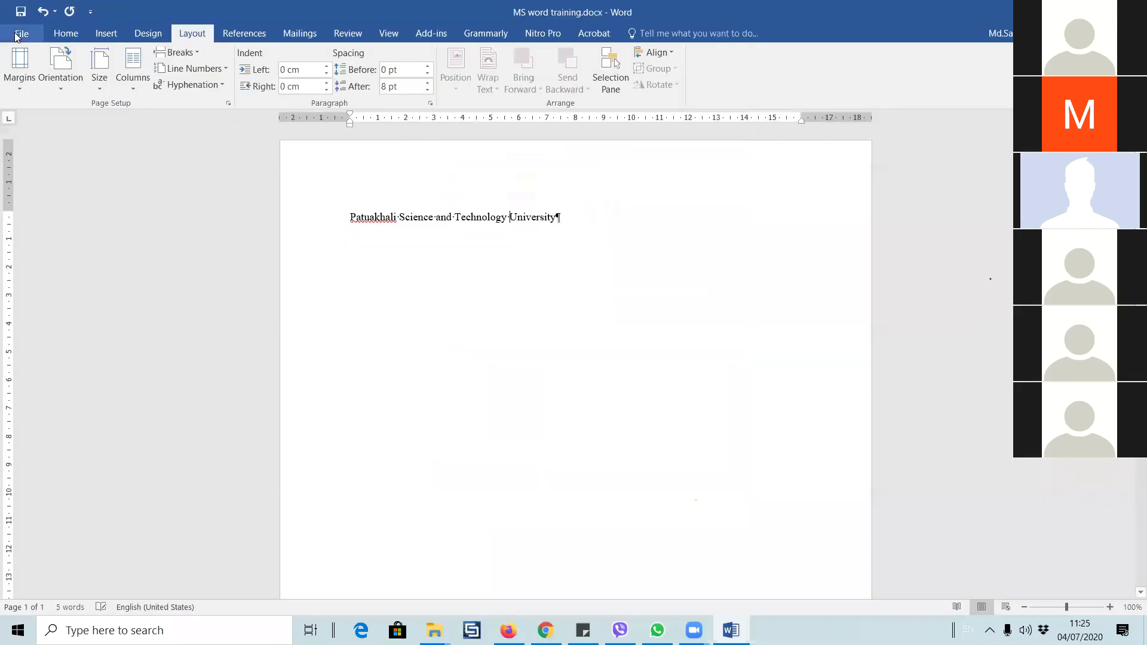
pyautogui.click(18, 34)
pyautogui.click(35, 368)
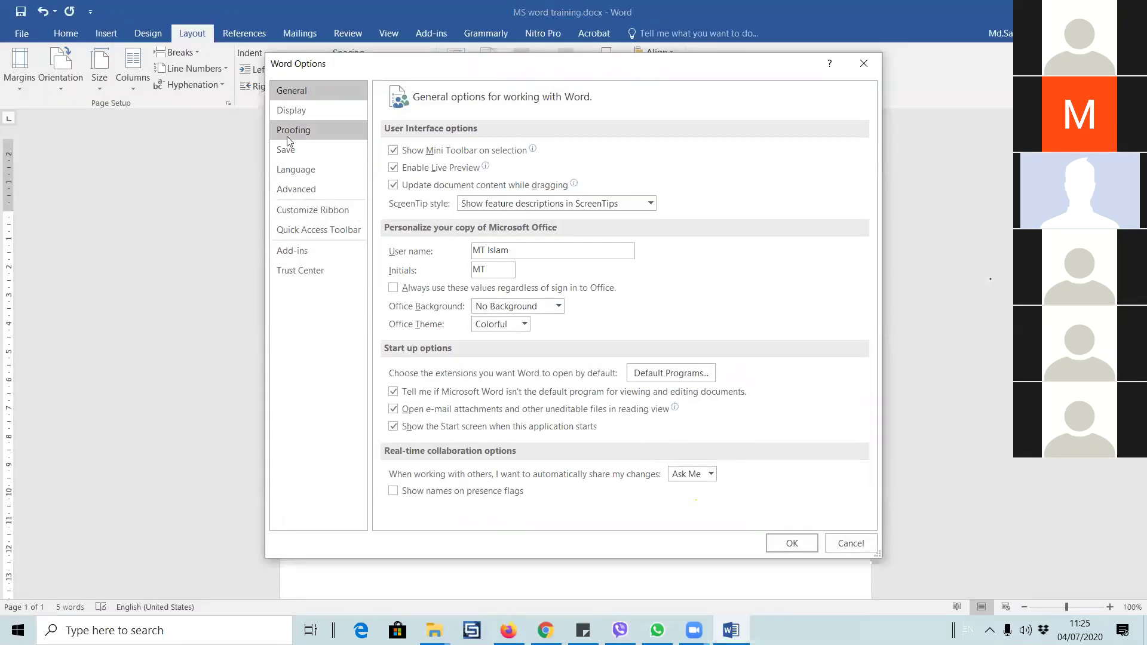
pyautogui.click(294, 113)
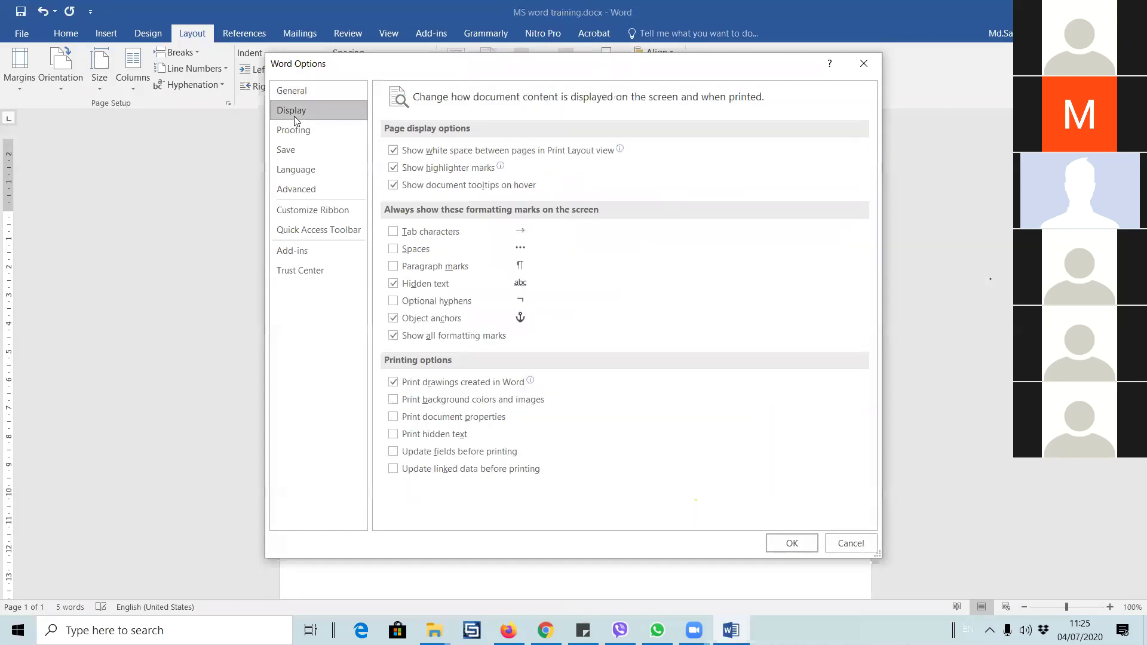
pyautogui.click(310, 189)
pyautogui.scroll(-5, 633, 338)
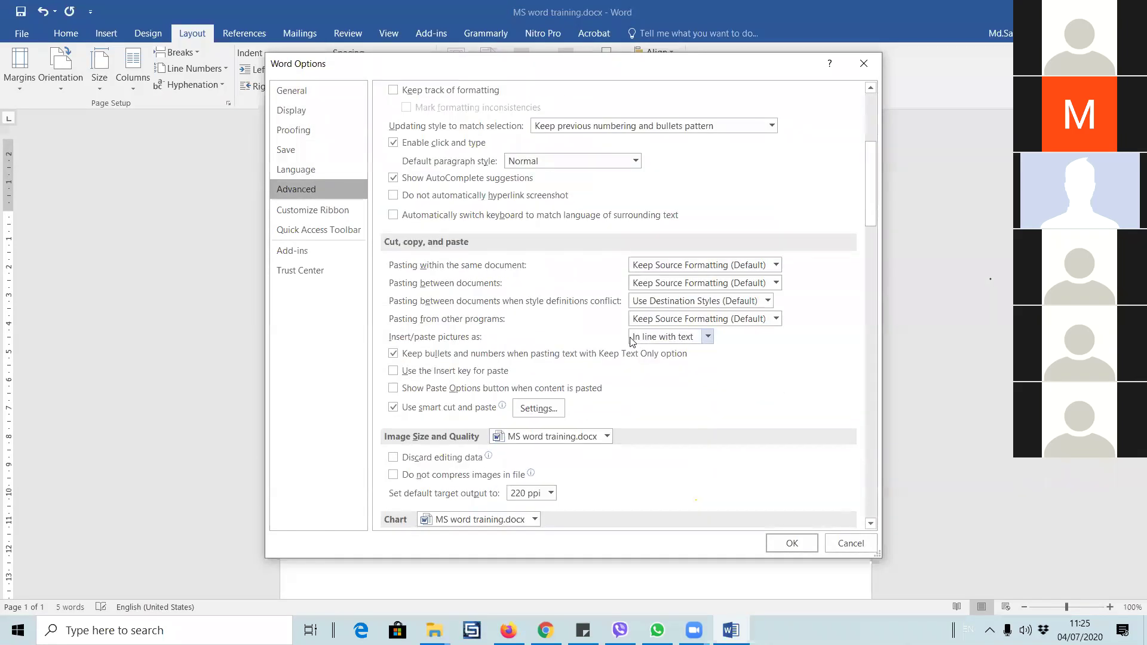
pyautogui.scroll(-5, 632, 341)
pyautogui.scroll(-5, 632, 343)
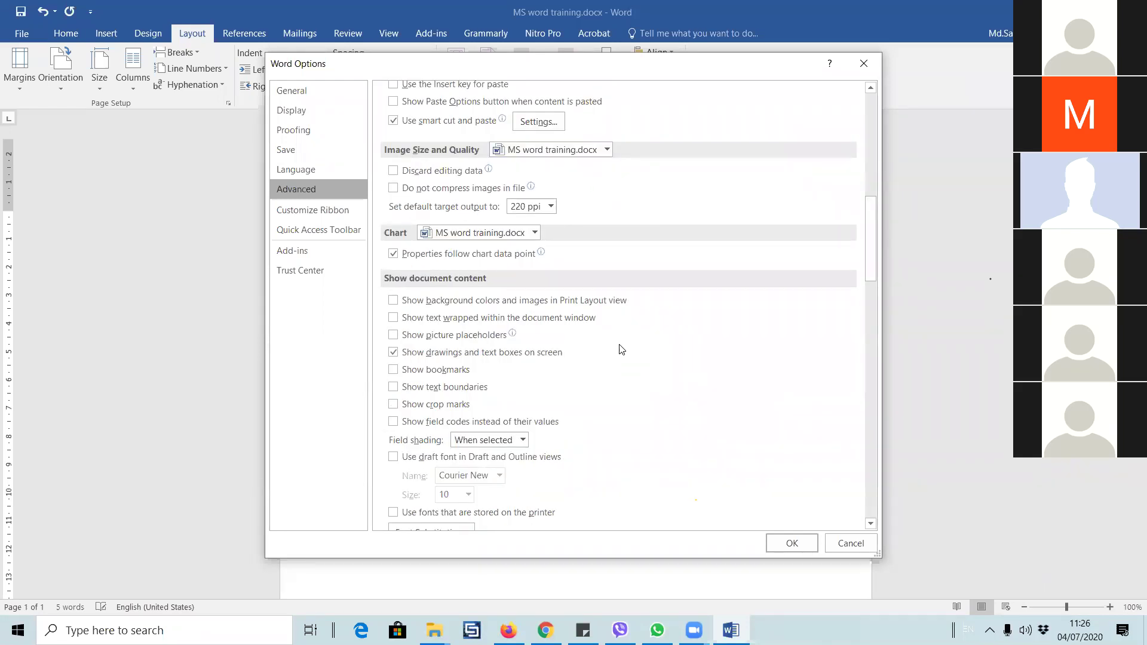
pyautogui.scroll(-5, 622, 350)
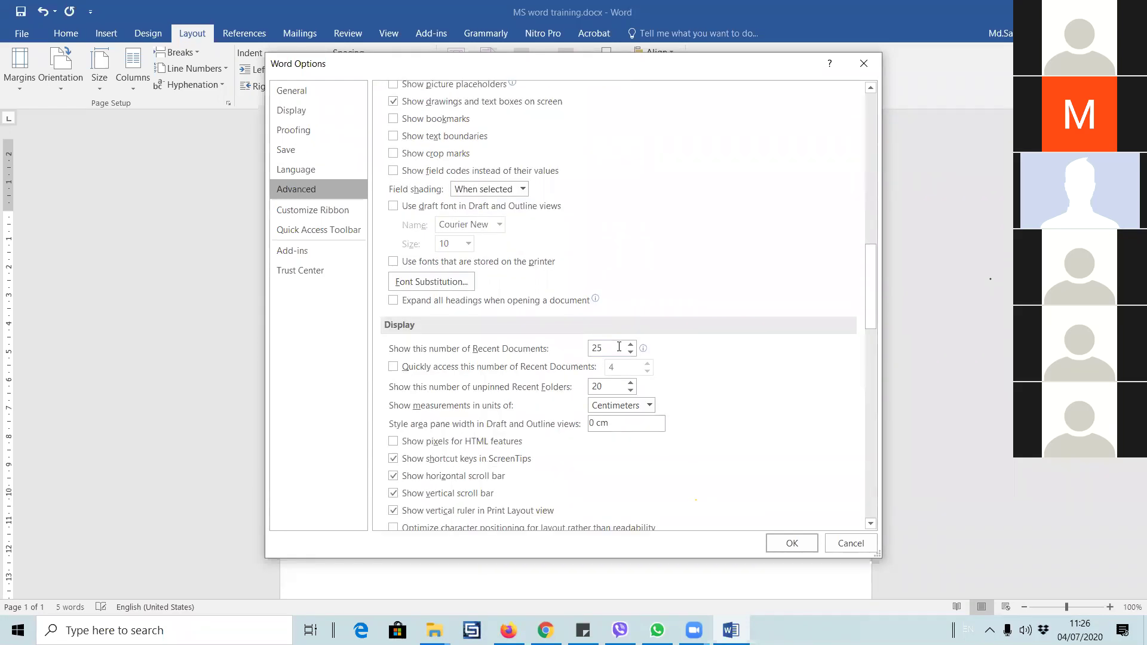
pyautogui.click(615, 406)
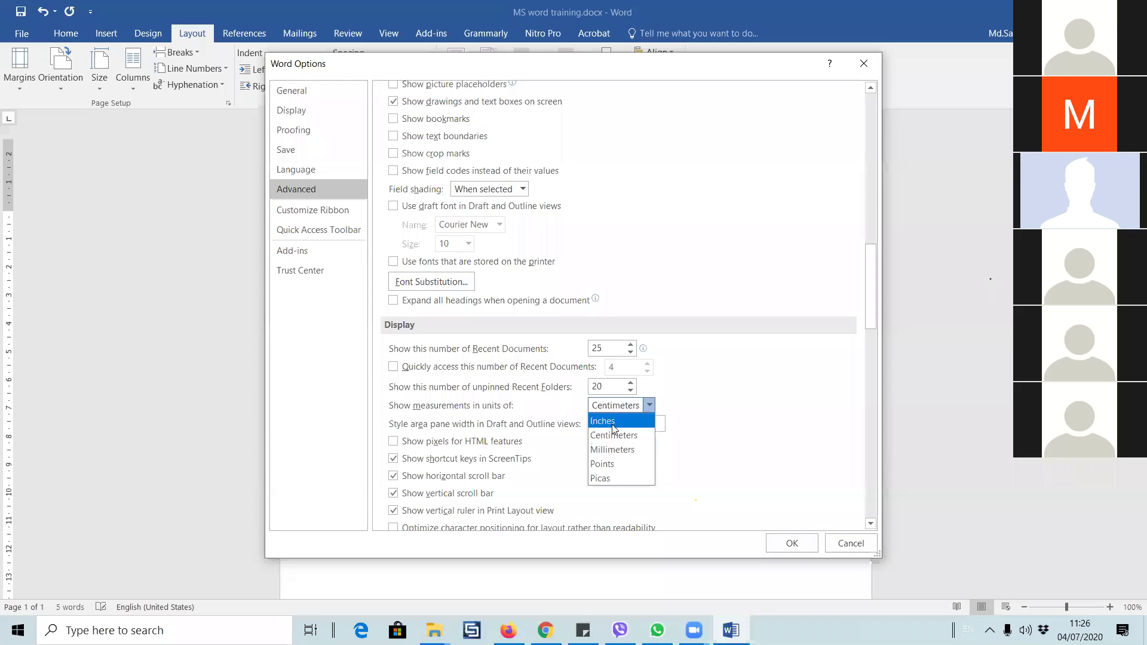
pyautogui.click(613, 421)
pyautogui.click(792, 543)
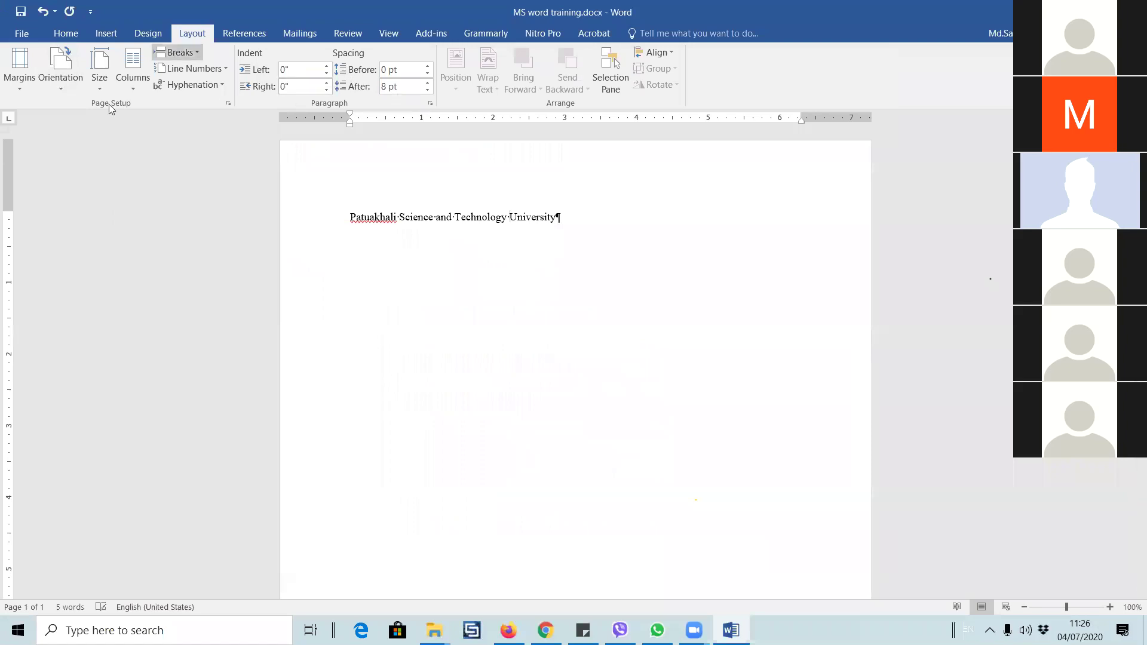
# - Set the top, bottom, left and right page margins to 1" through the custom margins
pyautogui.scroll(3, 42, 92)
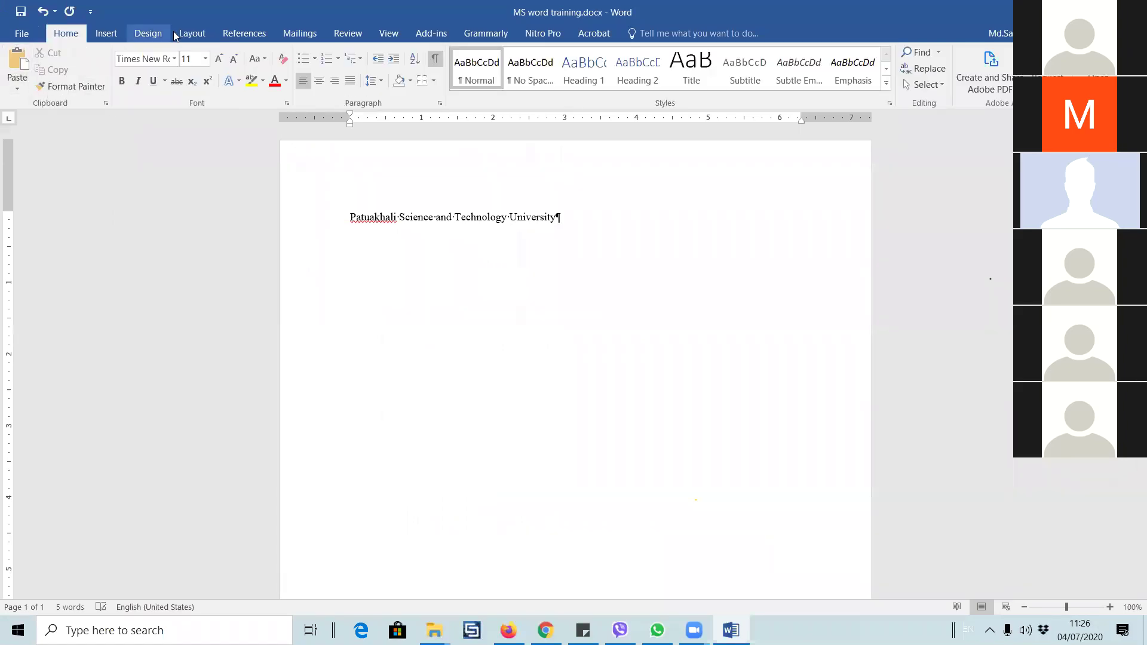
pyautogui.click(179, 34)
pyautogui.click(24, 89)
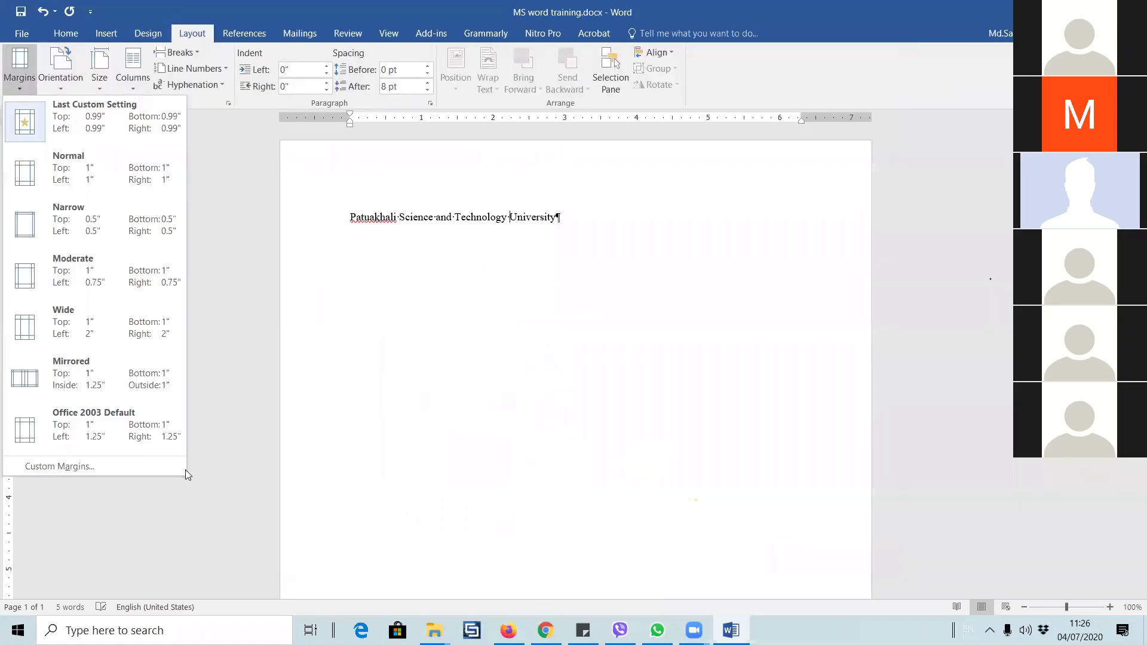
pyautogui.click(125, 463)
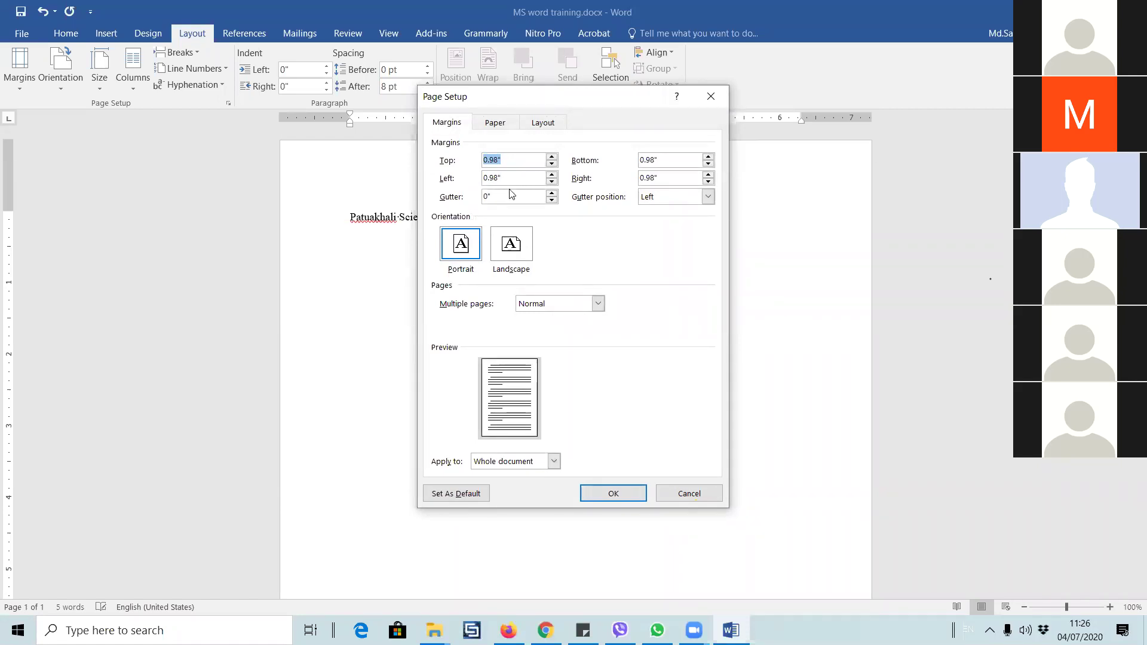
pyautogui.click(552, 157)
pyautogui.click(552, 174)
pyautogui.click(708, 156)
pyautogui.click(707, 174)
pyautogui.click(604, 490)
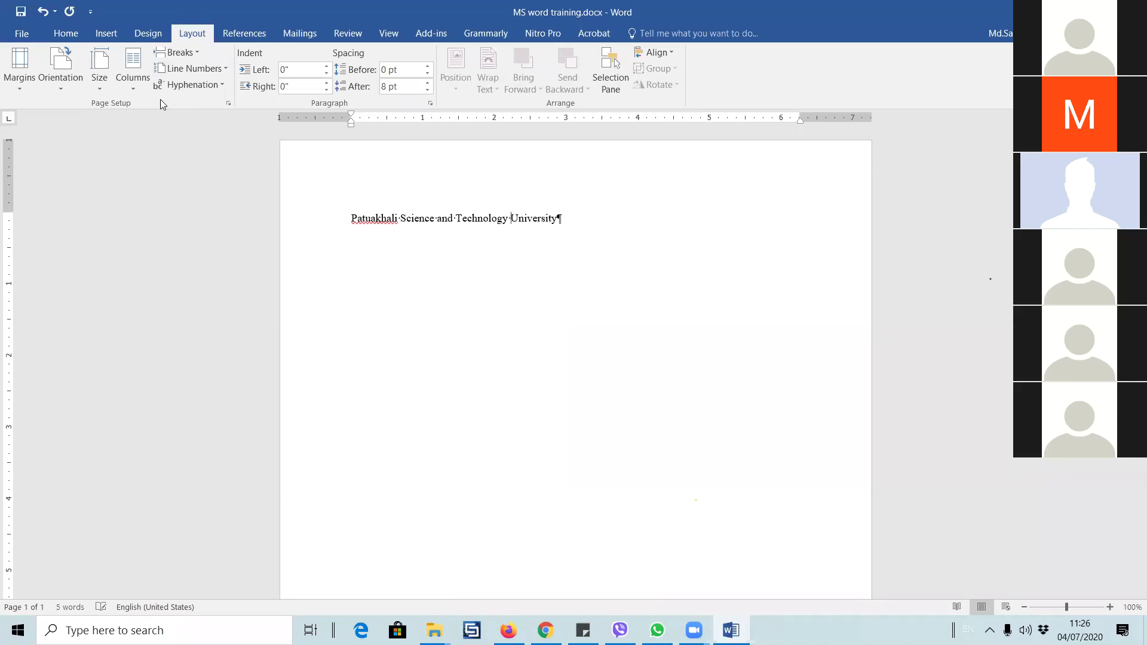
# - Change the unit for showing measurements to Centimeters in the advanced Word options
pyautogui.click(16, 34)
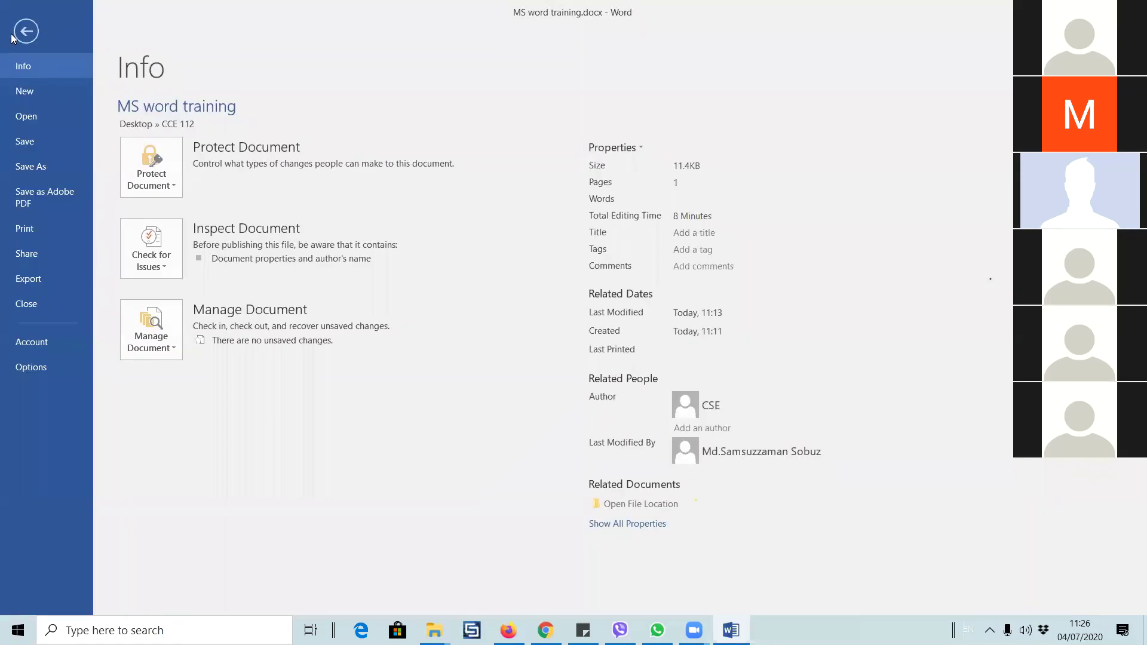
pyautogui.click(27, 369)
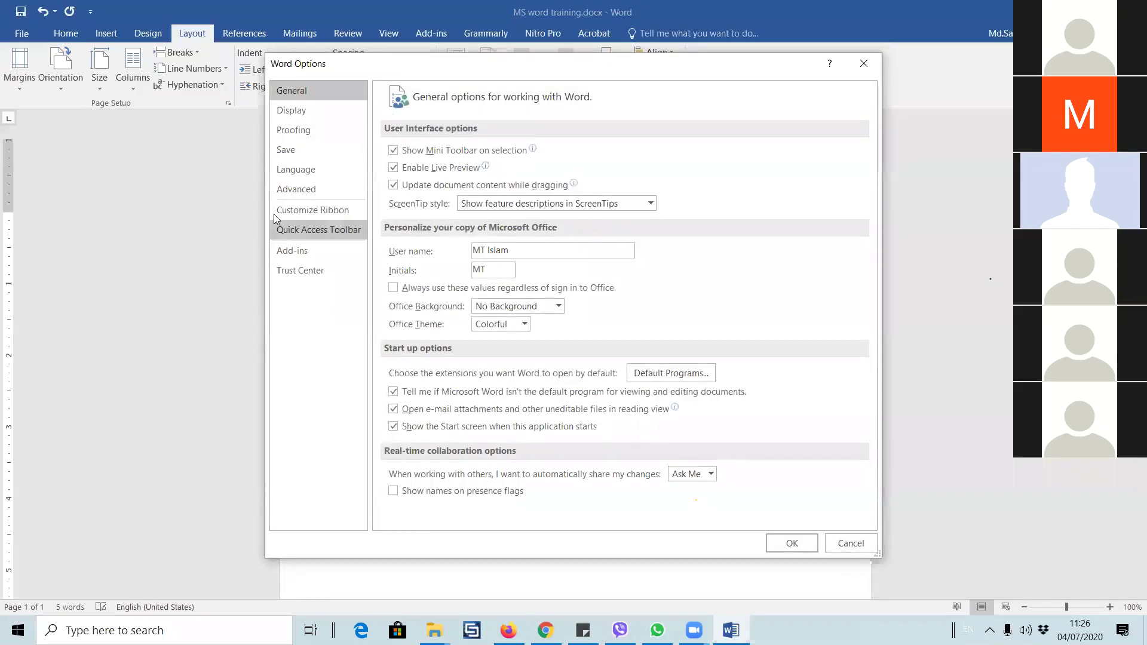
pyautogui.click(292, 189)
pyautogui.scroll(-5, 600, 430)
pyautogui.scroll(-10, 599, 430)
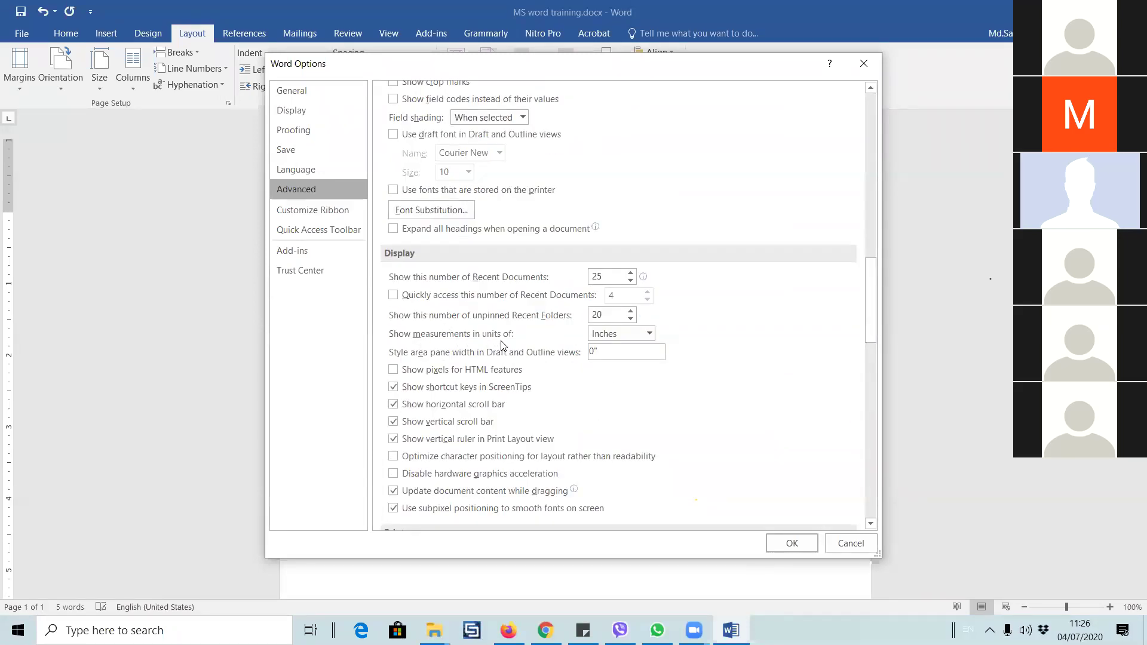
pyautogui.click(615, 338)
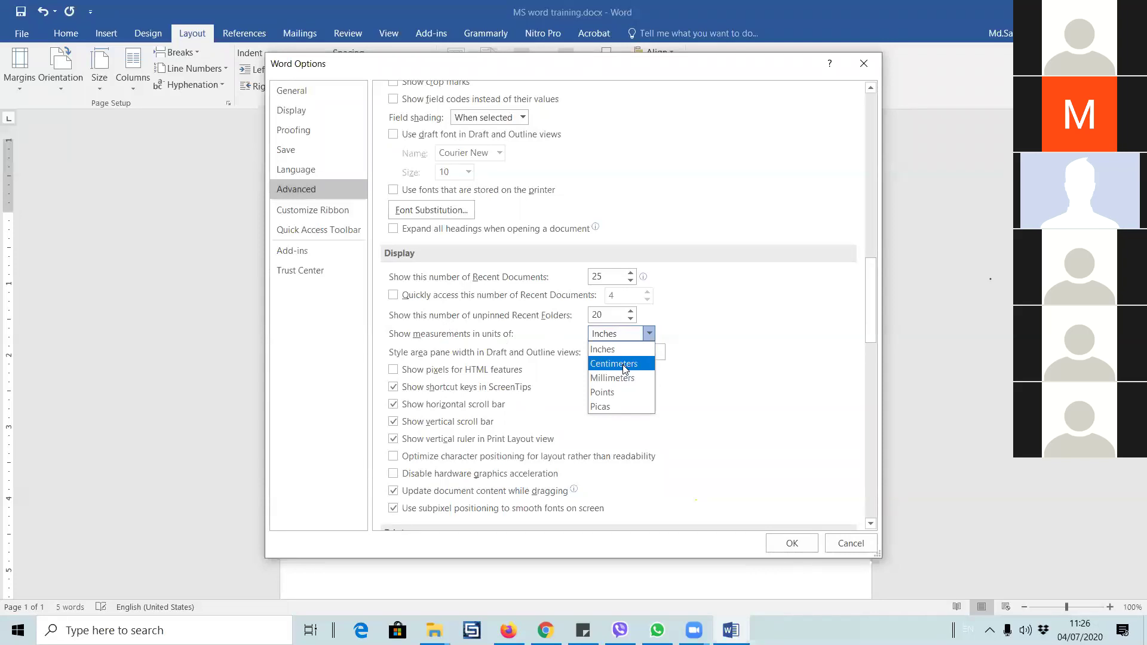
pyautogui.click(624, 365)
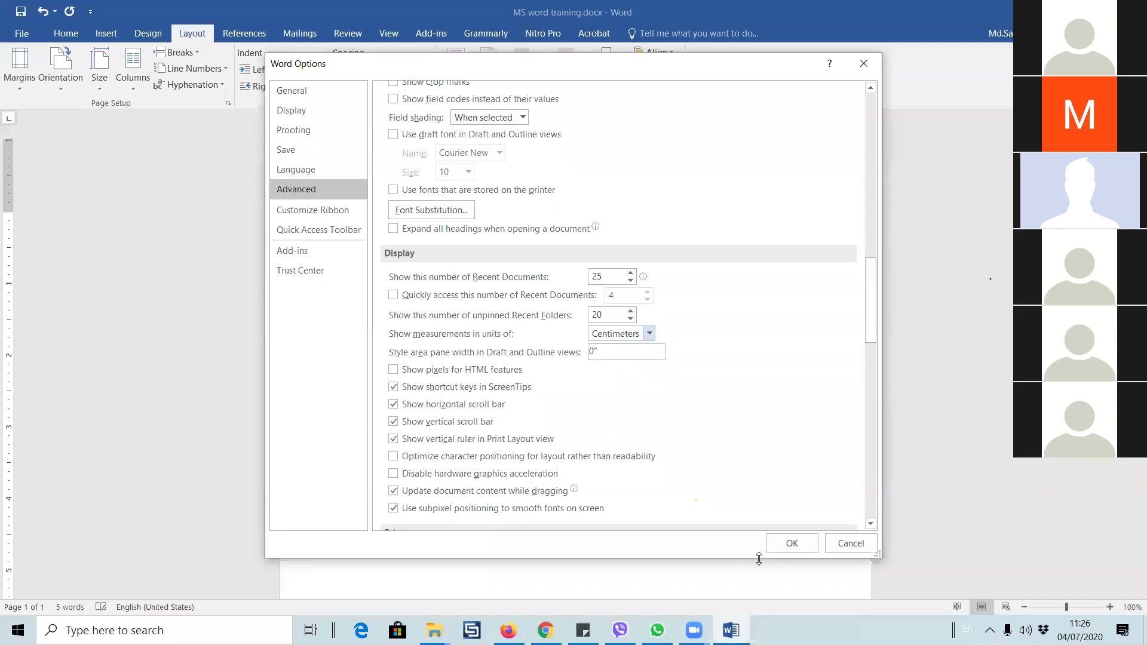
pyautogui.press('Return')
# - Check how the custom page margins read in centimetres
pyautogui.click(25, 89)
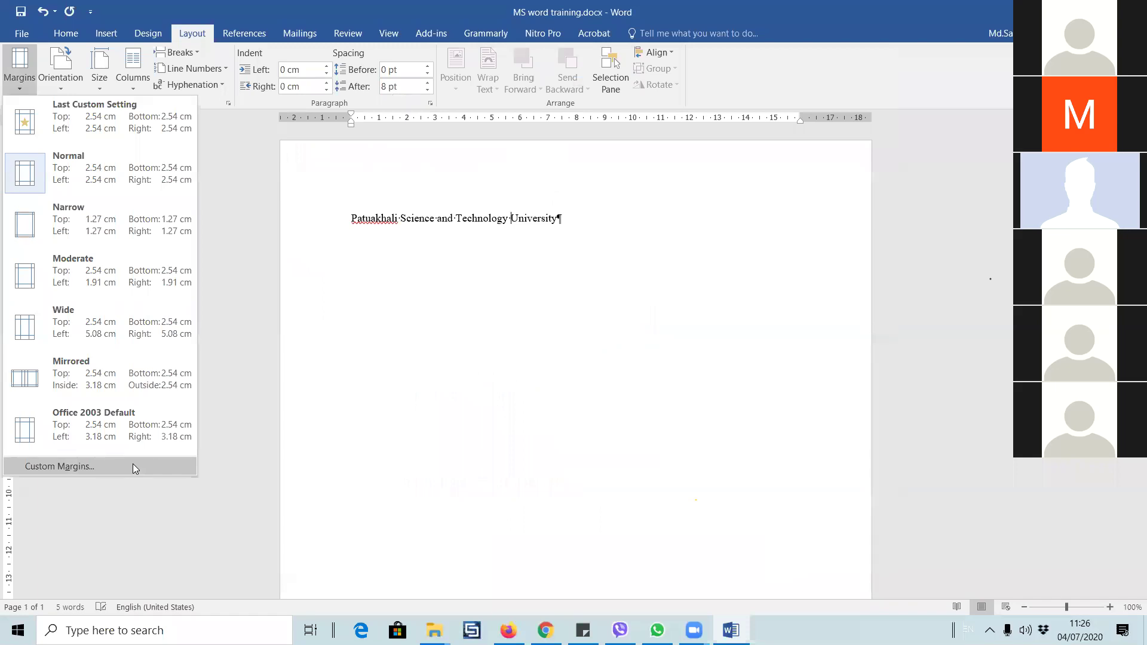
pyautogui.click(133, 464)
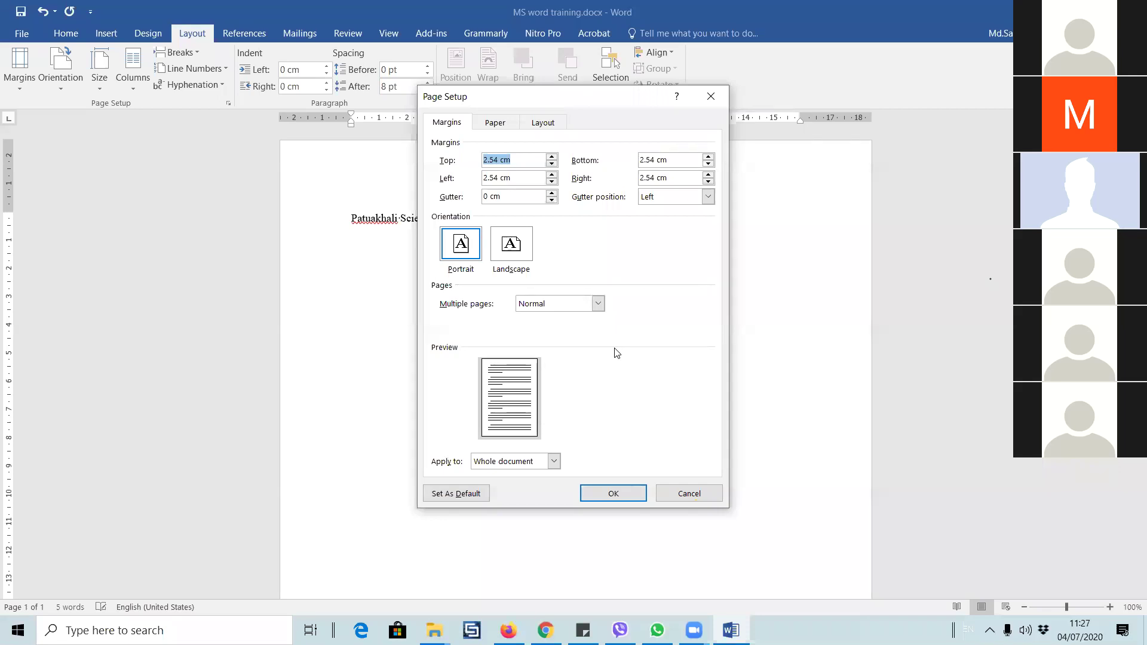
pyautogui.click(615, 495)
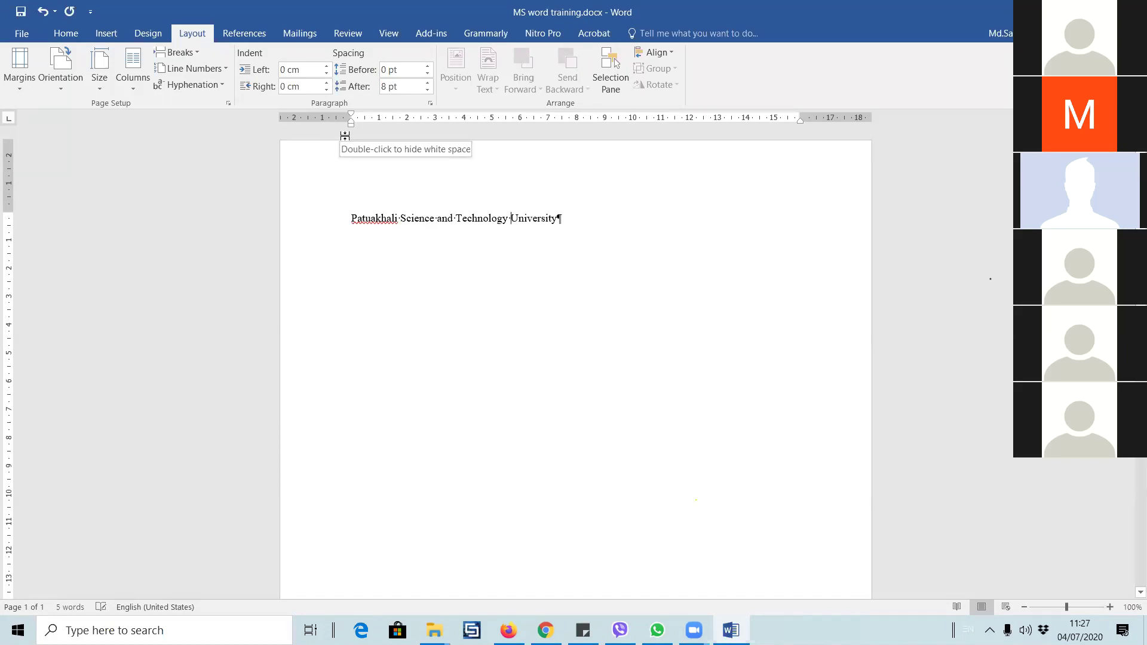
# - Select the university line, review the paper and layout page settings, and set the whole document's orientation to Landscape
pyautogui.moveTo(586, 215); pyautogui.dragTo(352, 214)
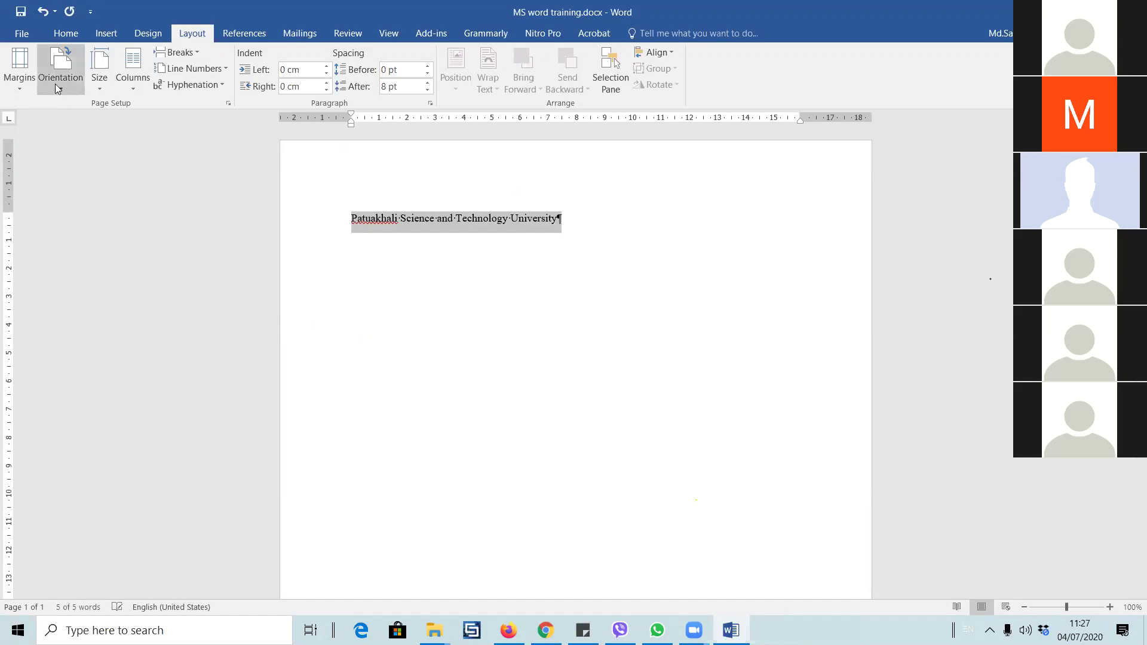
pyautogui.click(21, 84)
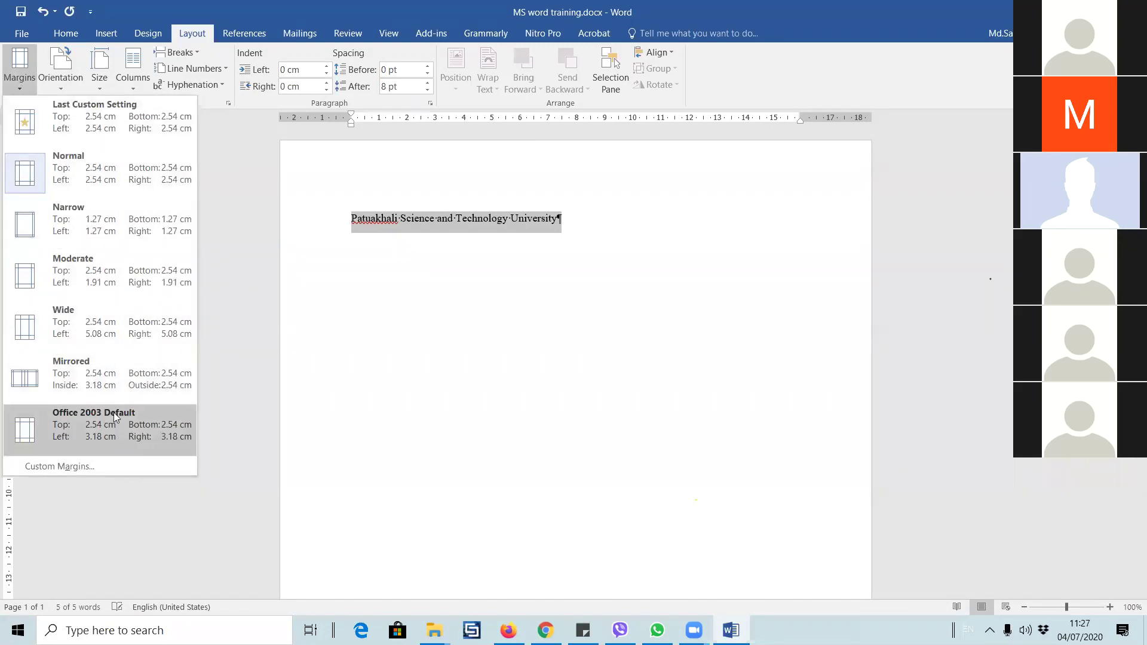
pyautogui.click(92, 466)
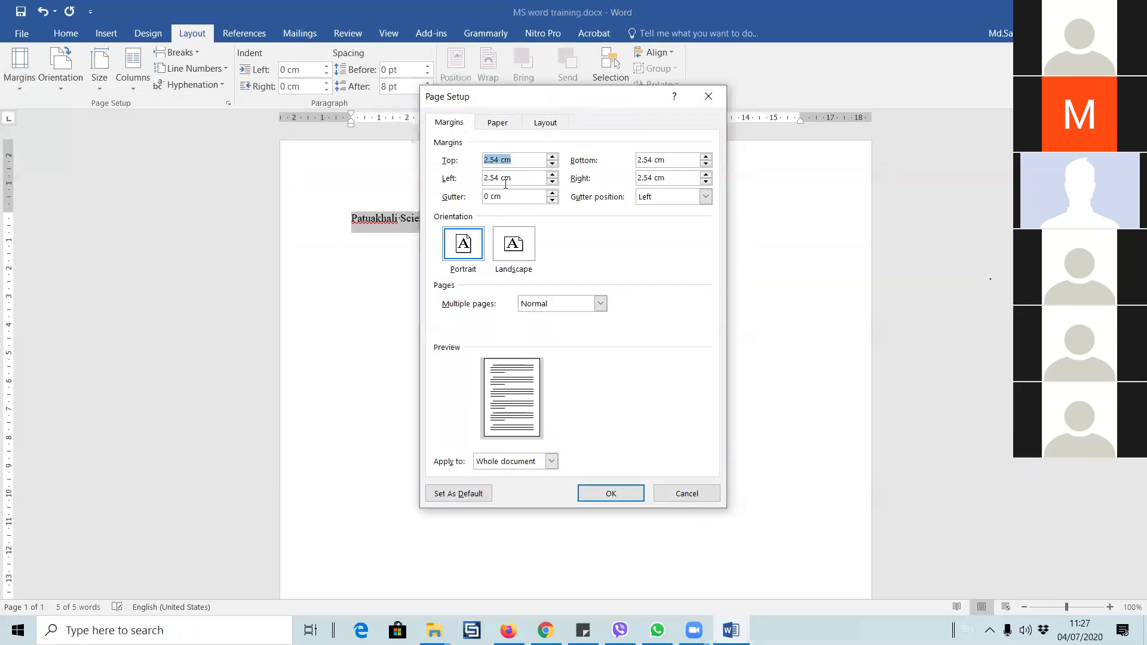
pyautogui.click(496, 123)
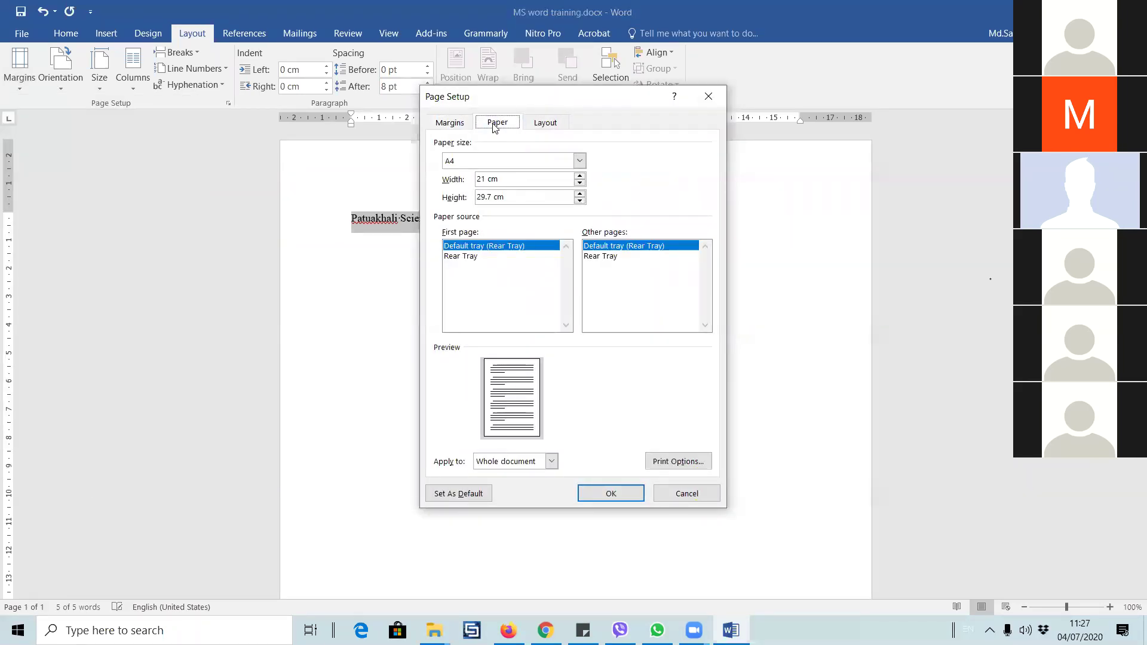
pyautogui.click(537, 124)
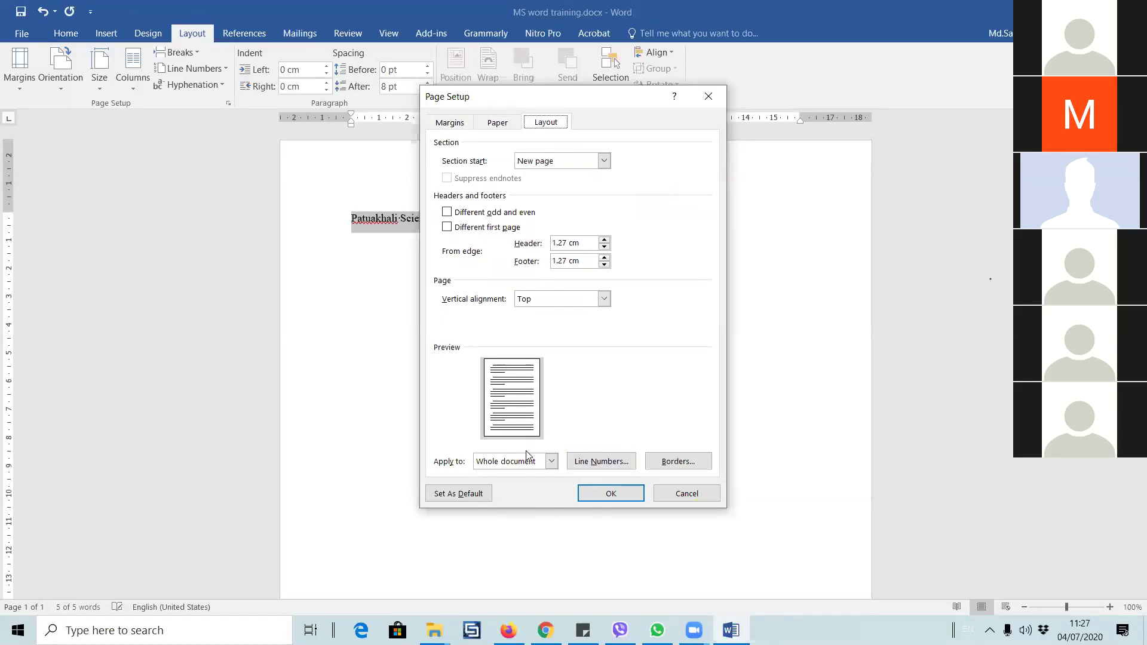
pyautogui.click(448, 122)
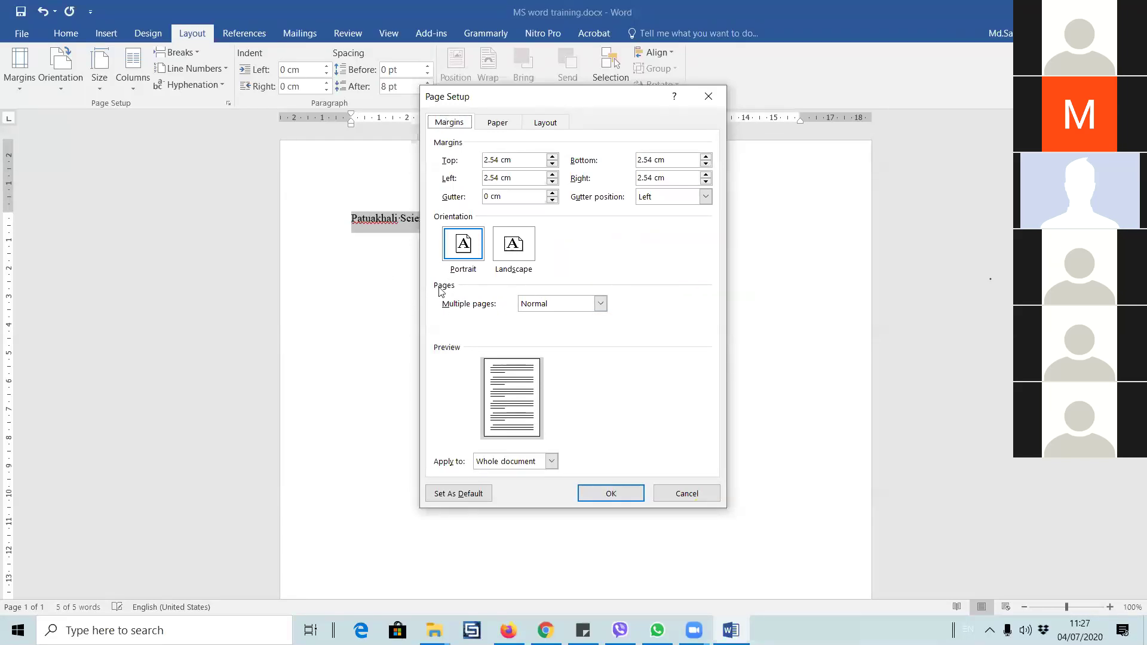
pyautogui.click(545, 288)
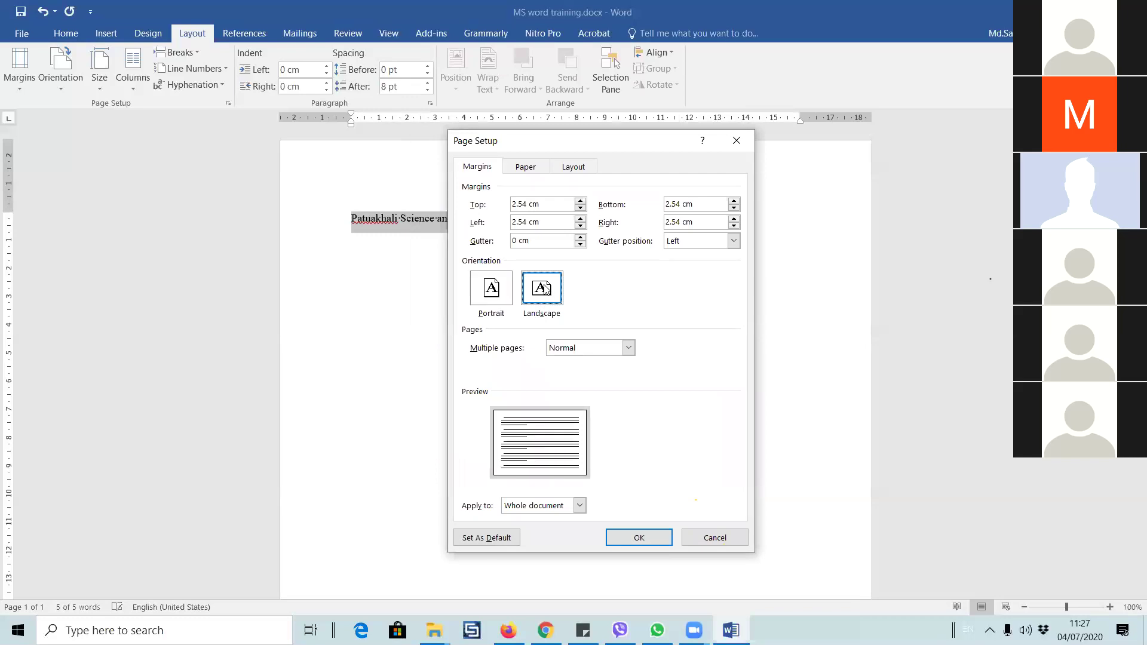
pyautogui.click(667, 537)
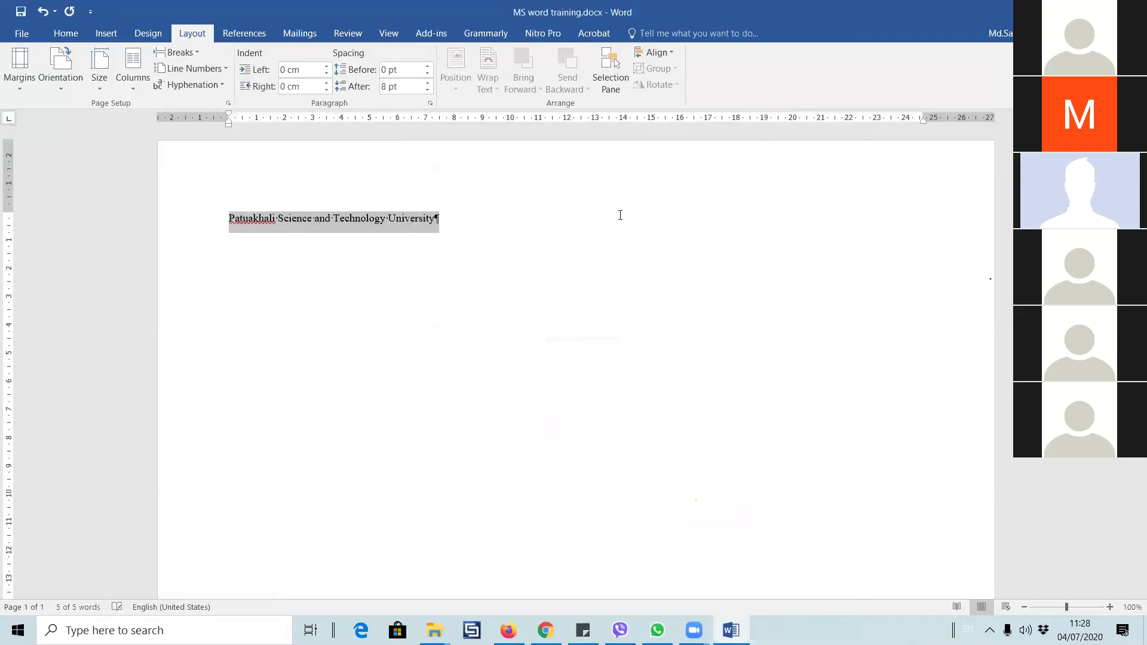
pyautogui.scroll(-3, 629, 219)
pyautogui.scroll(-2, 628, 219)
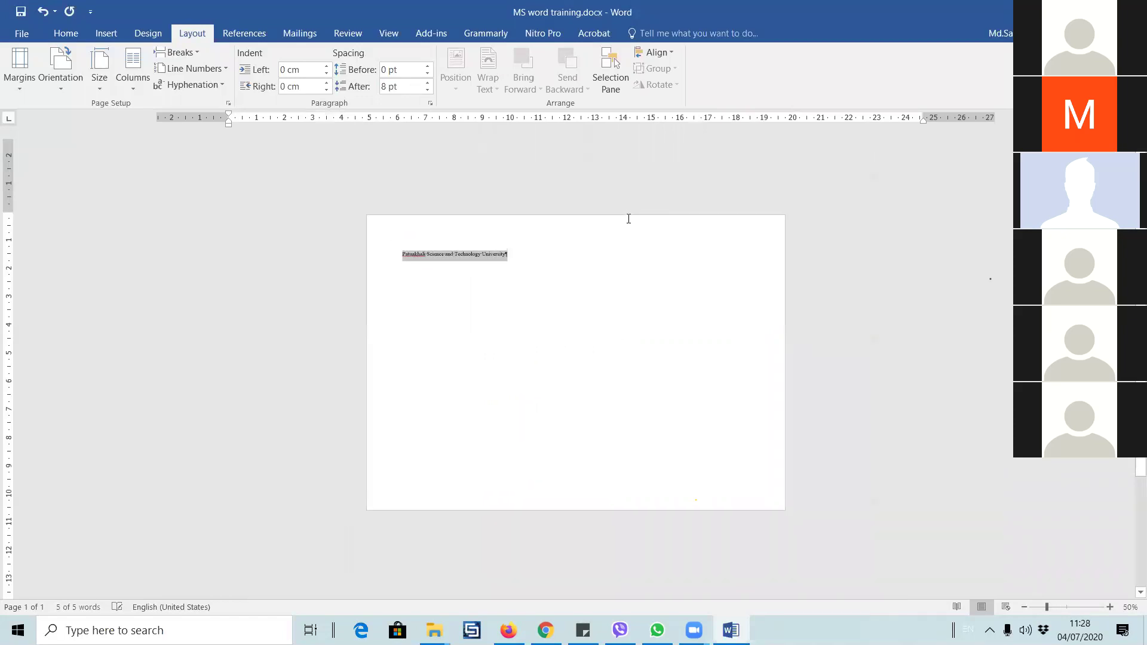
pyautogui.scroll(2, 628, 219)
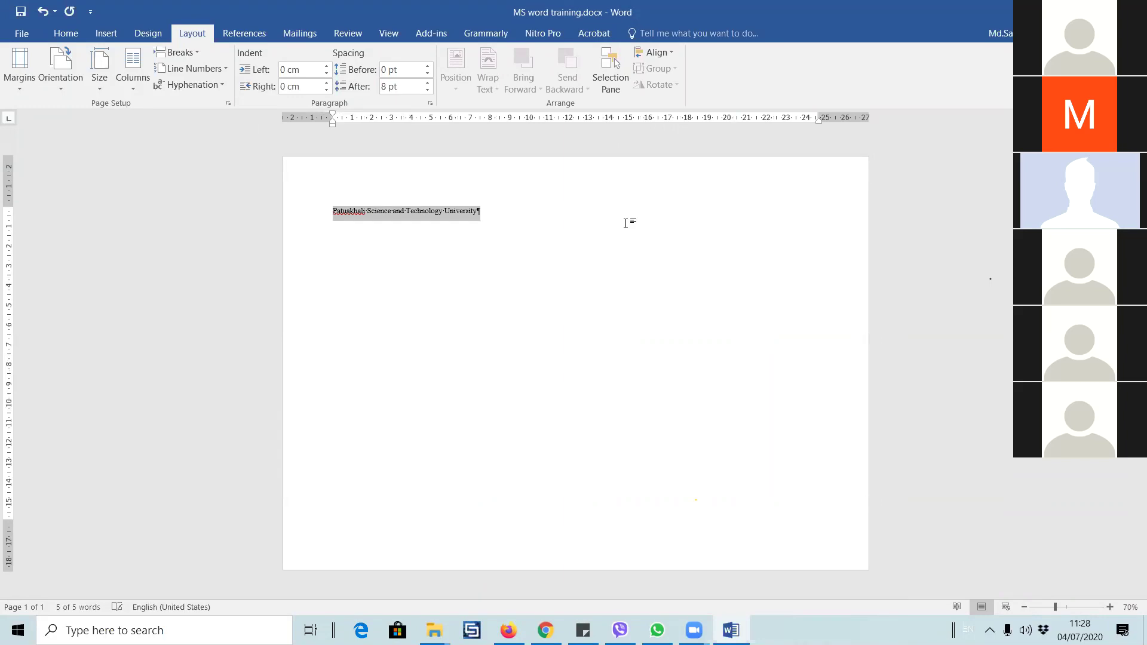
# - Set the page orientation to Portrait
pyautogui.click(29, 90)
pyautogui.click(61, 86)
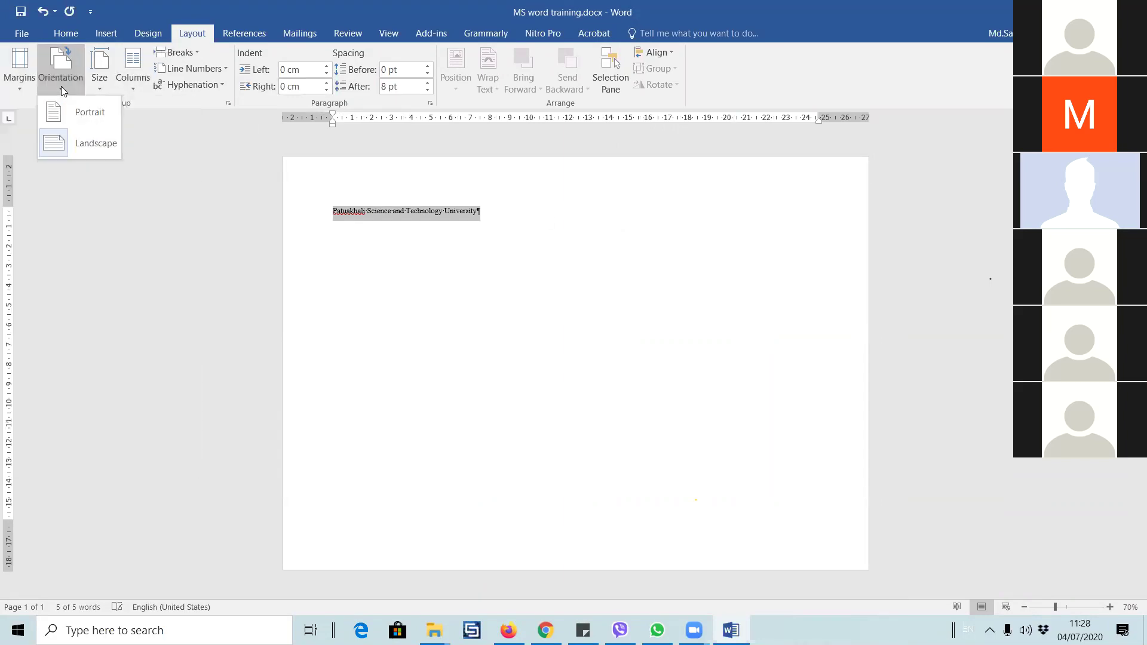
pyautogui.click(75, 118)
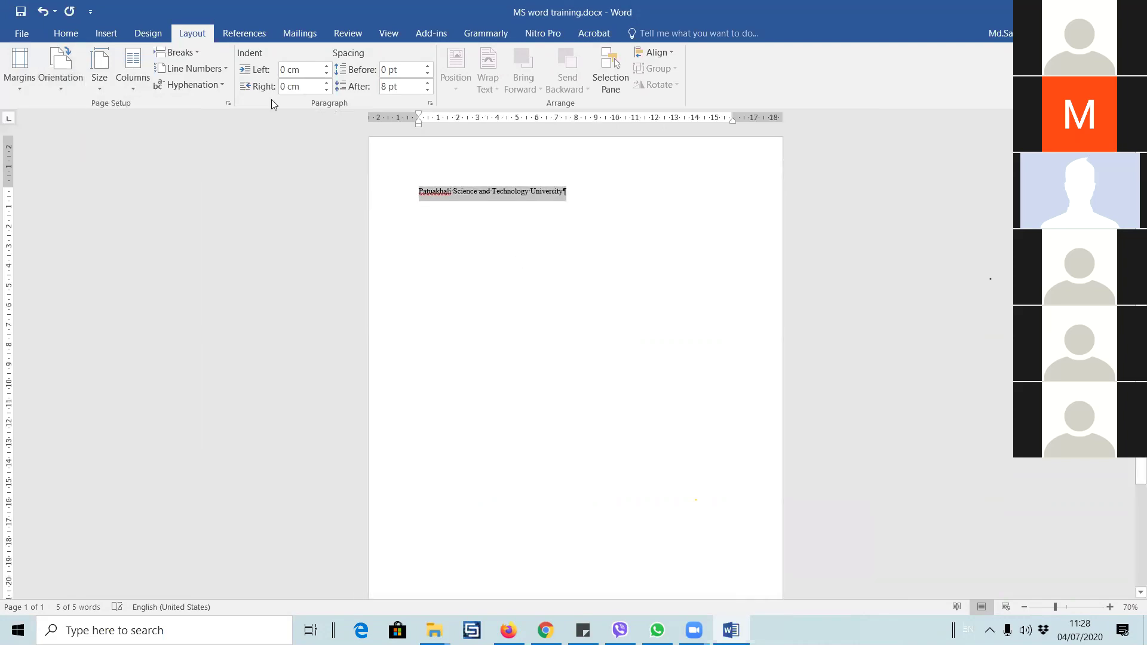
# - Set the paper size to Legal 8.5"x14" and enlarge the page view to 180%
pyautogui.click(97, 89)
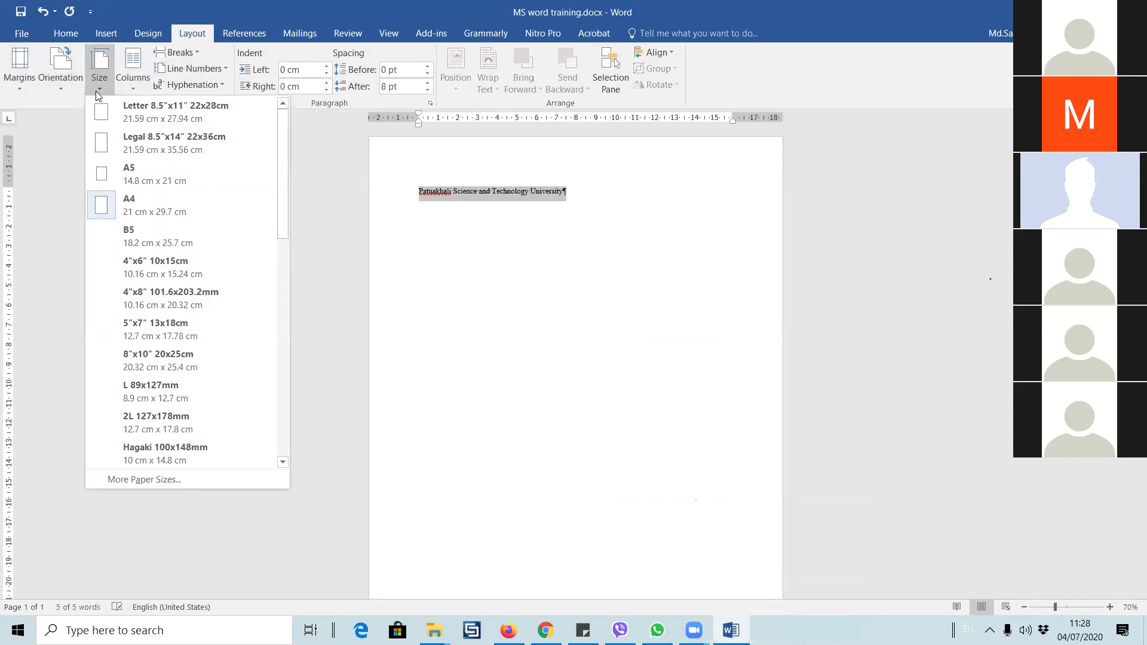
pyautogui.click(190, 139)
pyautogui.keyDown('ctrl'); pyautogui.scroll(11, 527, 166); pyautogui.keyUp('ctrl')
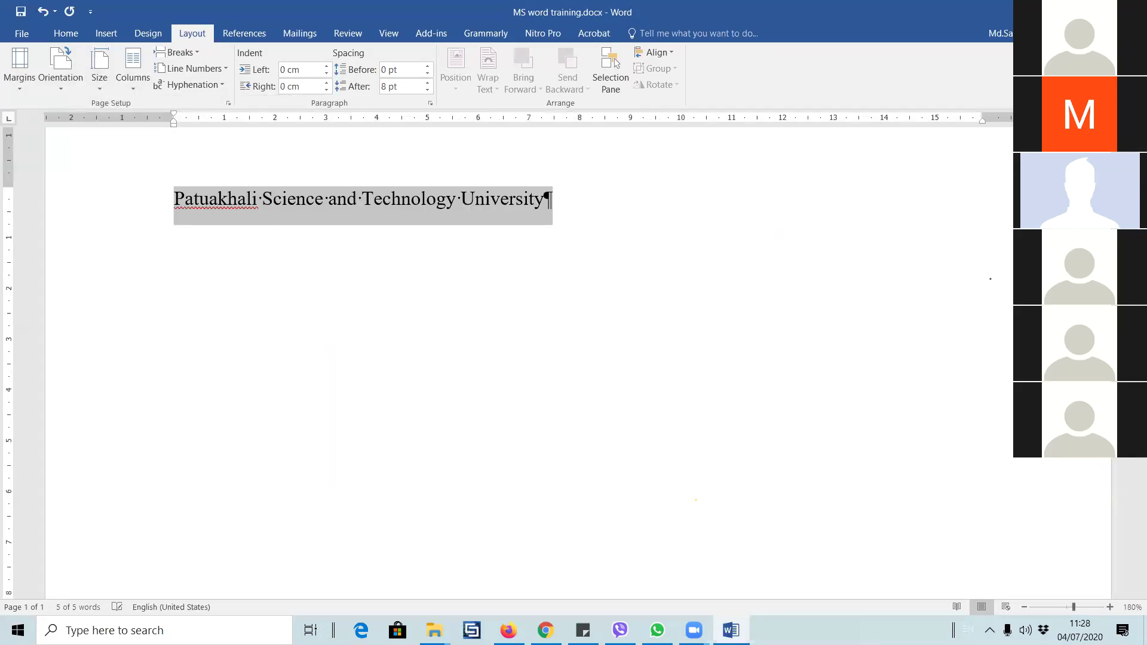
# - Select all the text in the document and reduce the page zoom to 103%
pyautogui.click(550, 200)
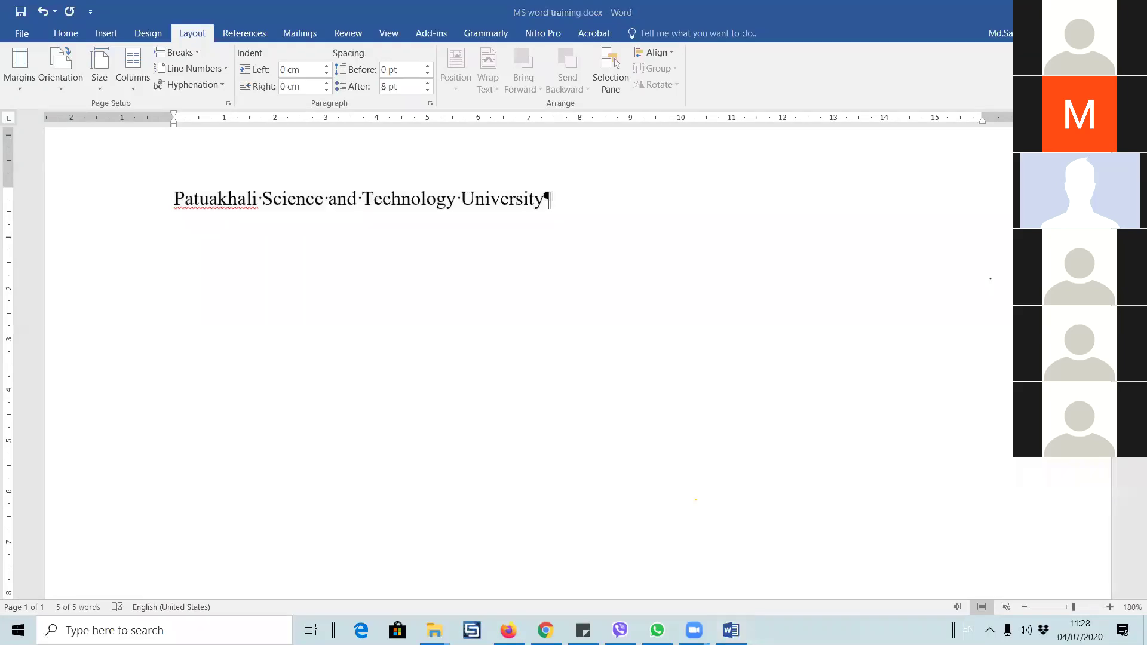
pyautogui.hotkey('ctrl', 'a')
pyautogui.click(1069, 608)
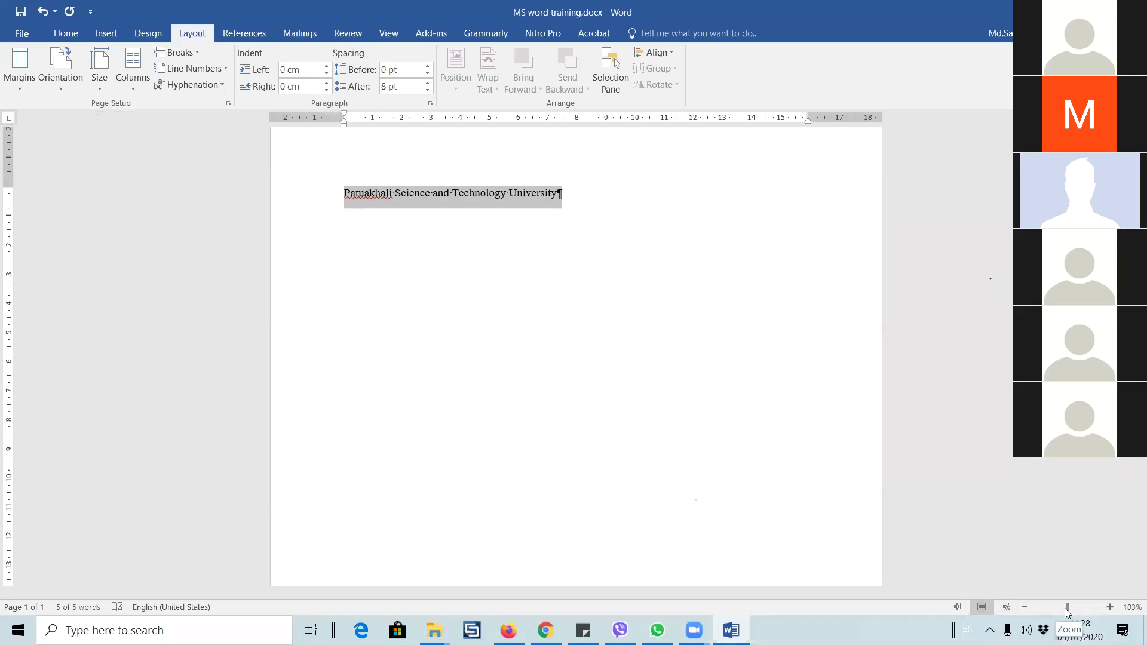
# - View the document in Read Mode and return it to the Print Layout view
pyautogui.click(982, 606)
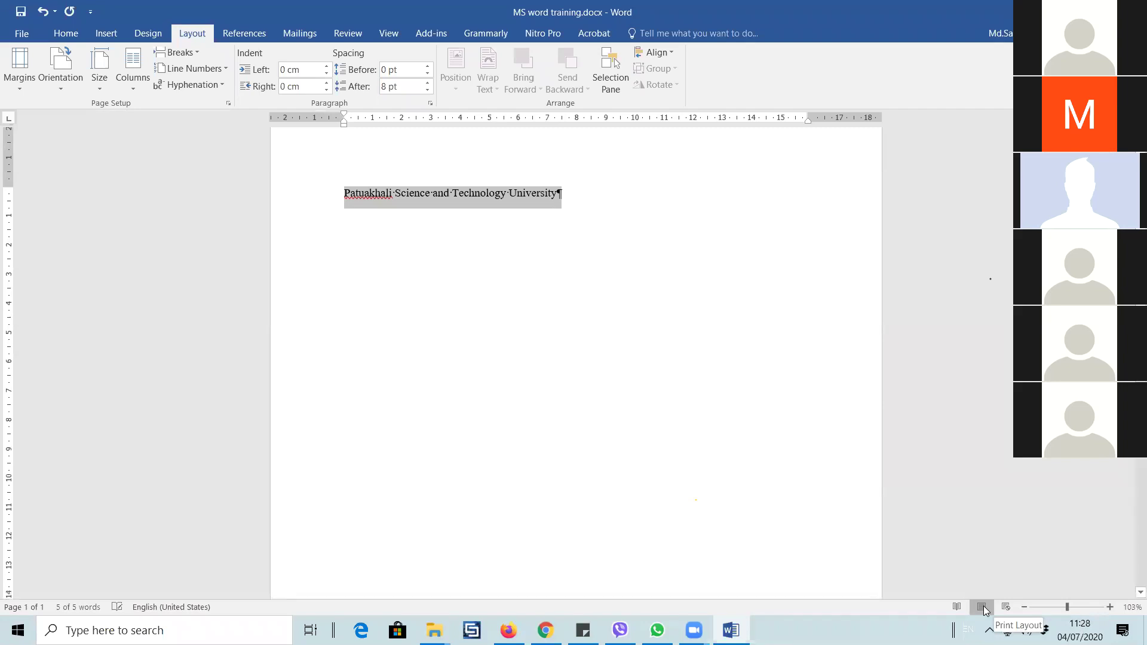
pyautogui.click(961, 605)
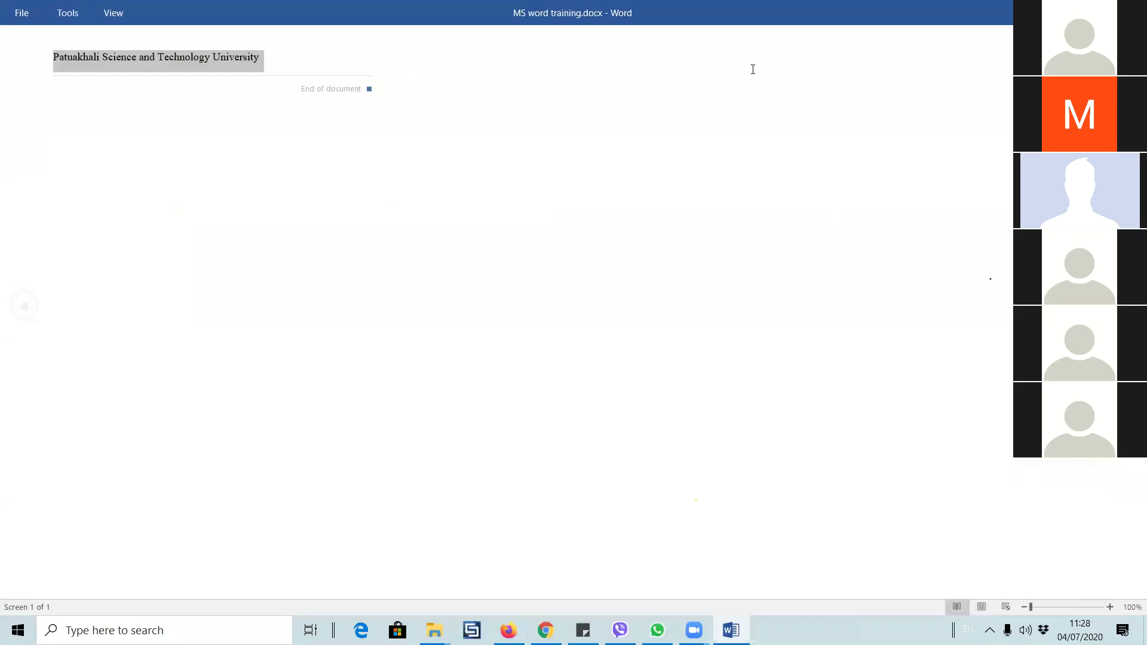
pyautogui.click(982, 606)
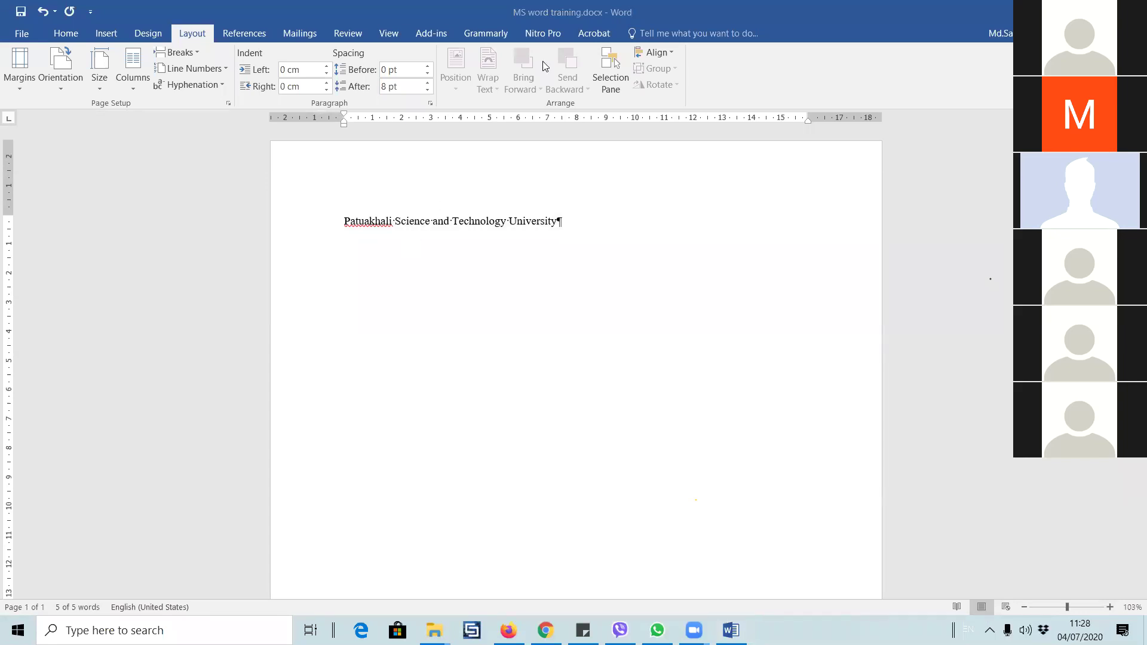
# - Select the whole university line and set its font size to 24
pyautogui.click(64, 36)
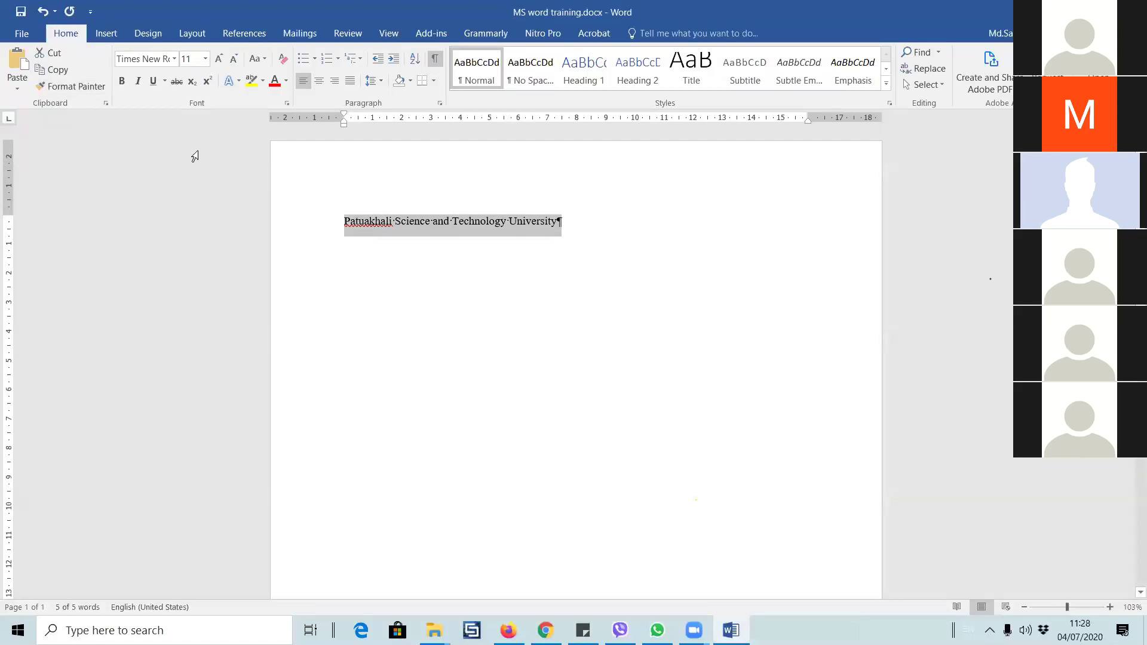
pyautogui.click(449, 221)
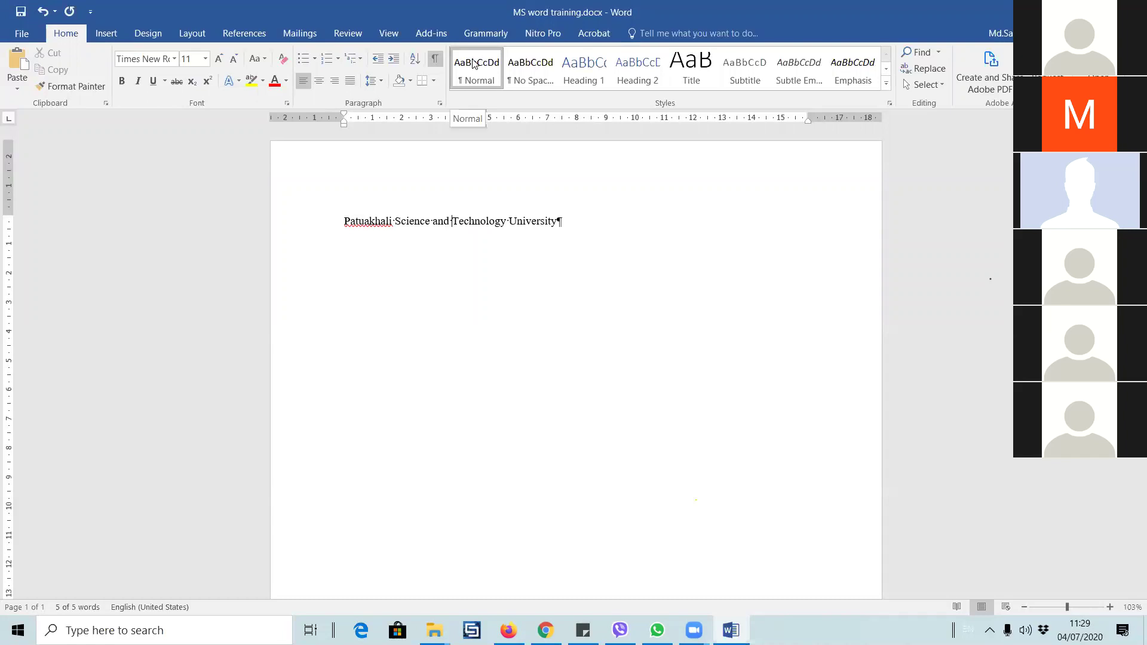
pyautogui.doubleClick(394, 211)
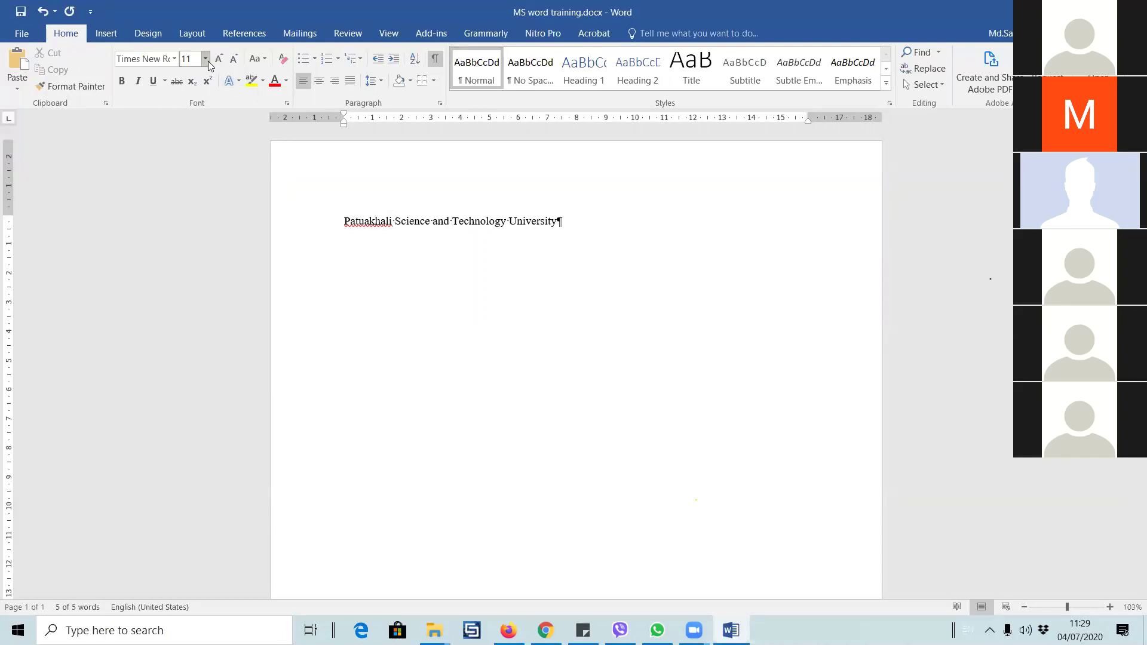
pyautogui.click(208, 61)
pyautogui.click(497, 266)
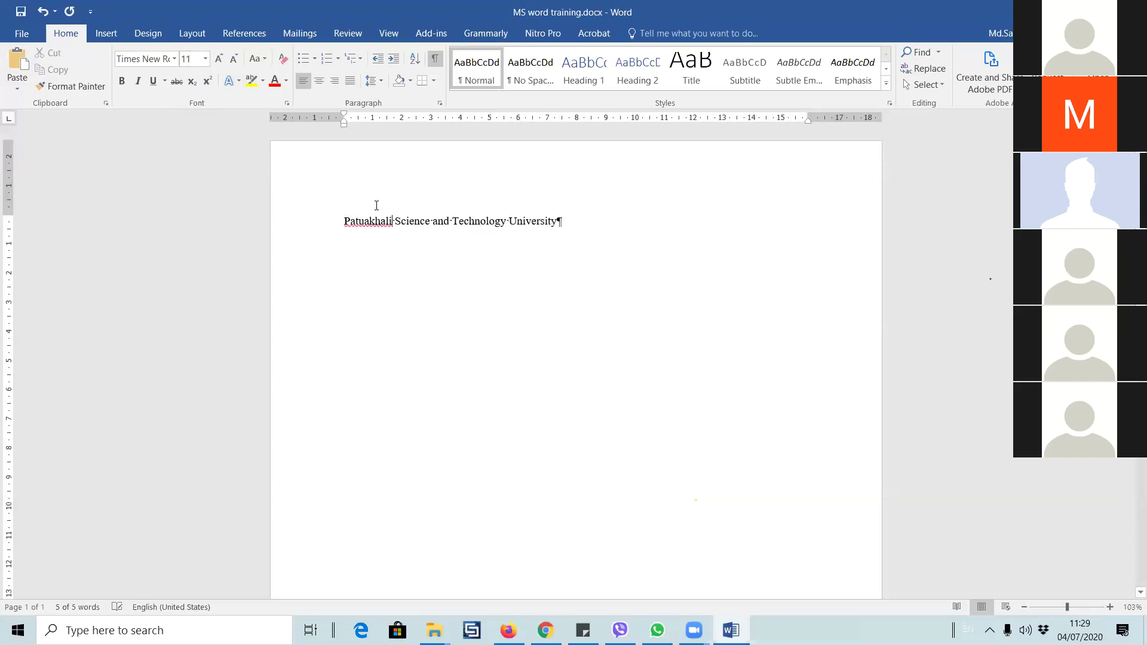
pyautogui.click(294, 221)
pyautogui.click(205, 59)
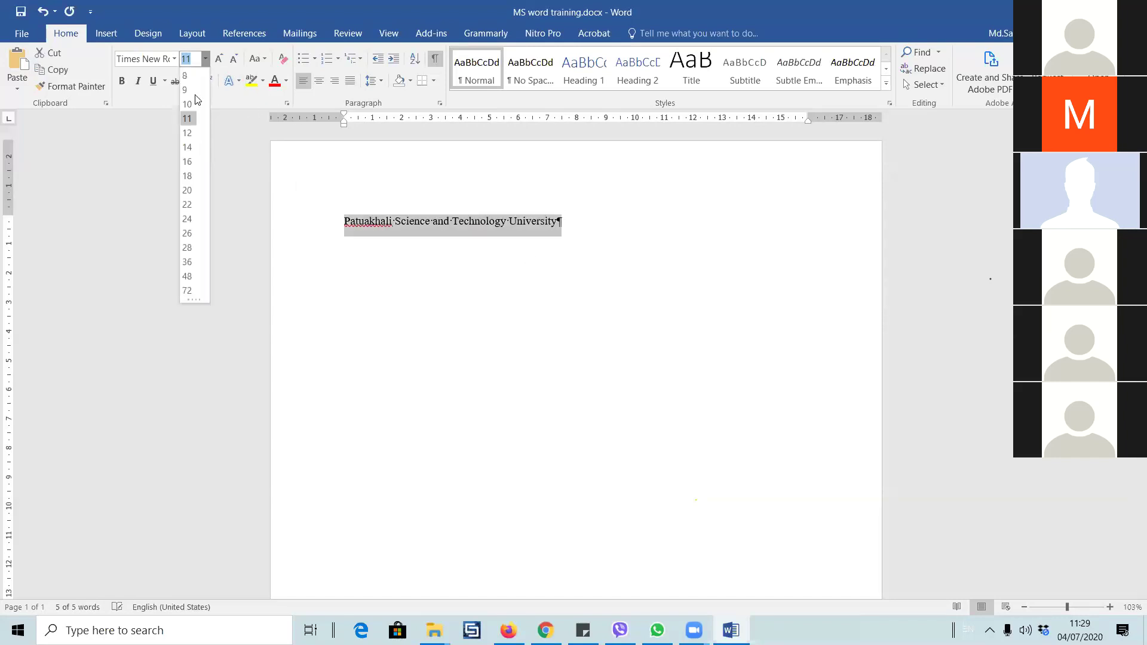
pyautogui.click(194, 225)
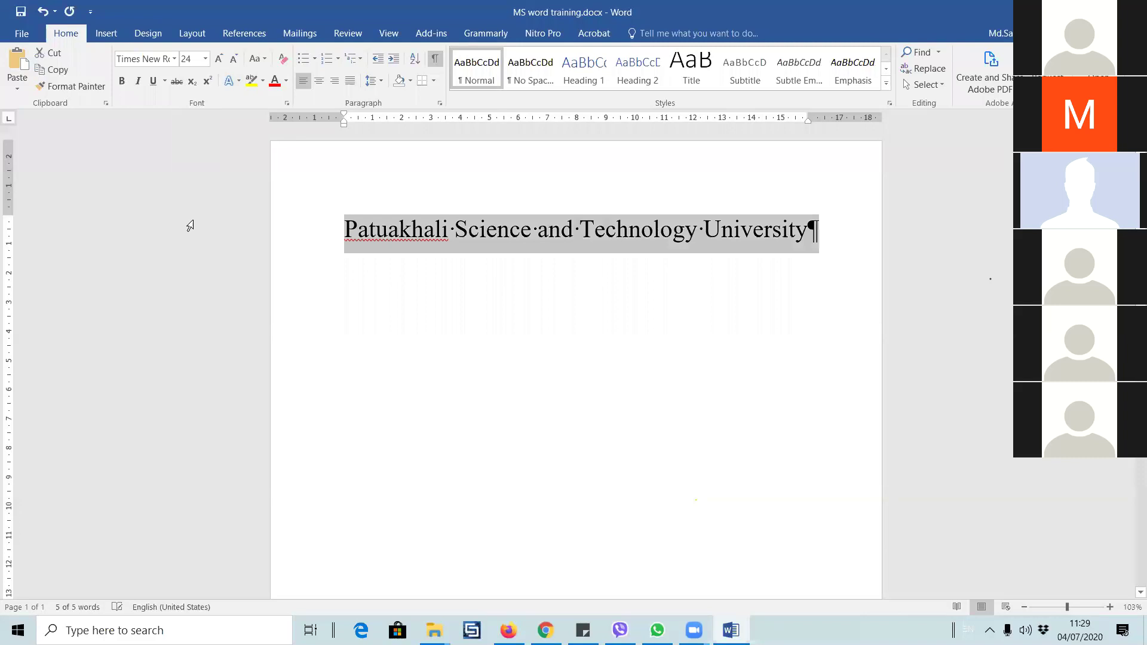
# - Centre the university line on the page
pyautogui.click(327, 83)
pyautogui.click(317, 84)
pyautogui.click(650, 235)
pyautogui.click(834, 226)
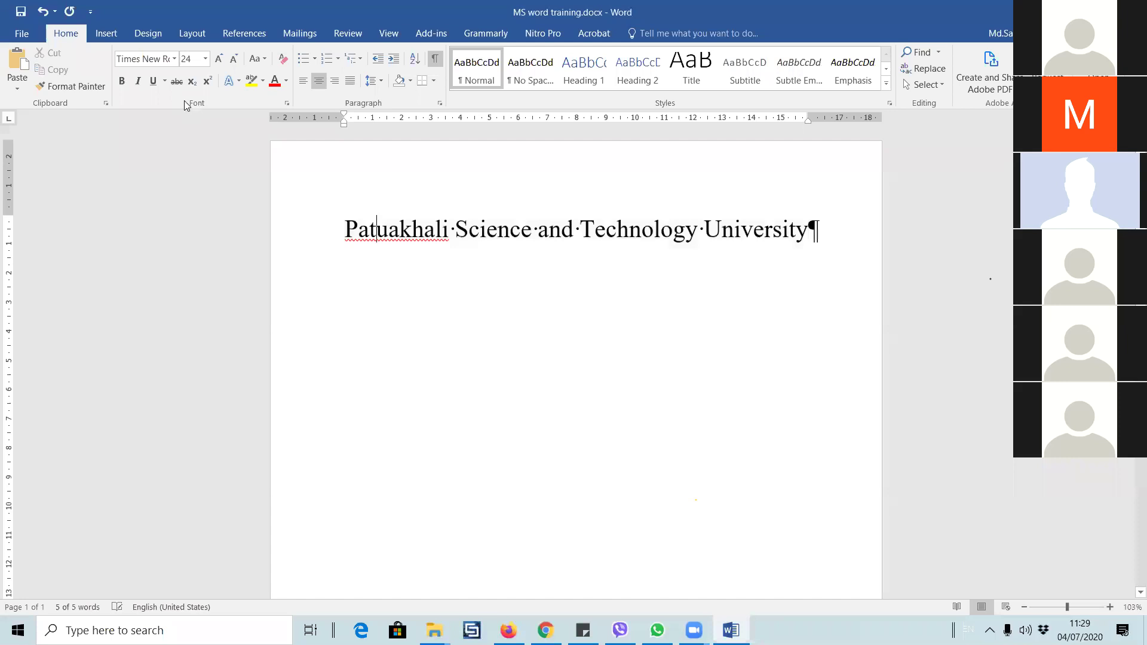
# - Select the entire university line and change its font to Arial Black
pyautogui.click(174, 59)
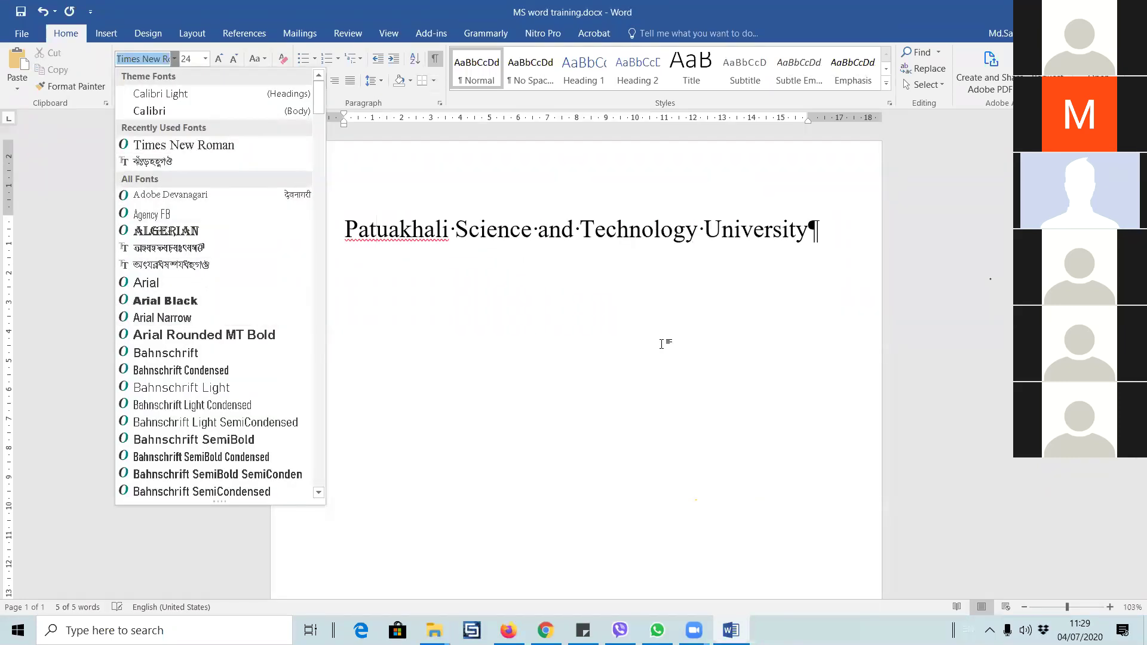
pyautogui.click(323, 196)
pyautogui.click(297, 235)
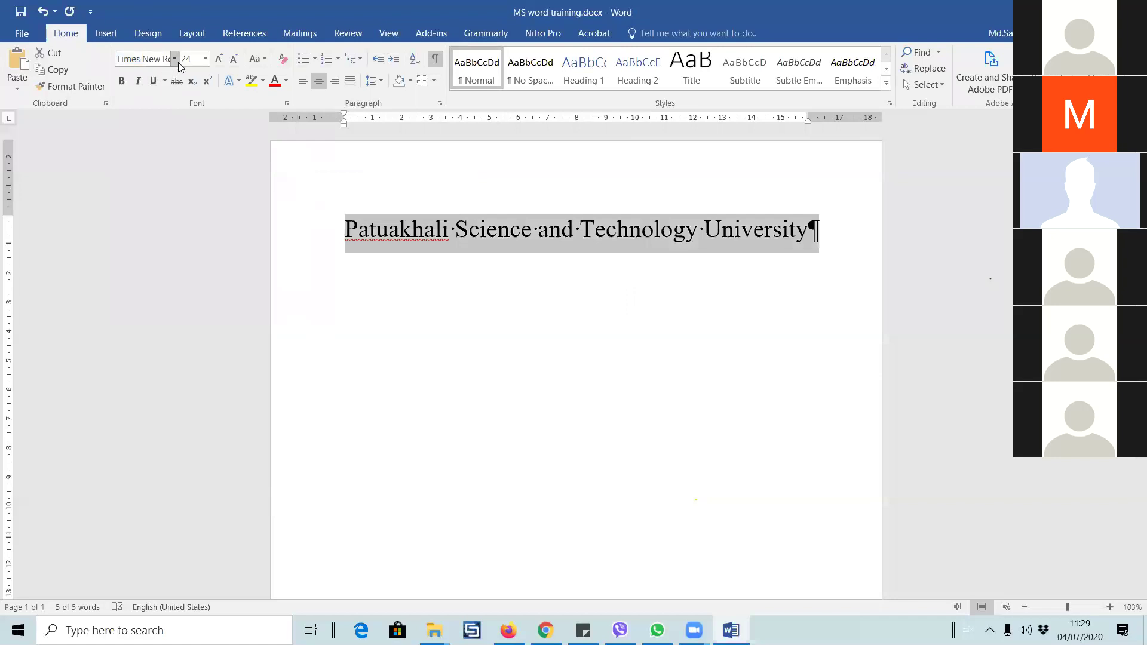
pyautogui.click(173, 59)
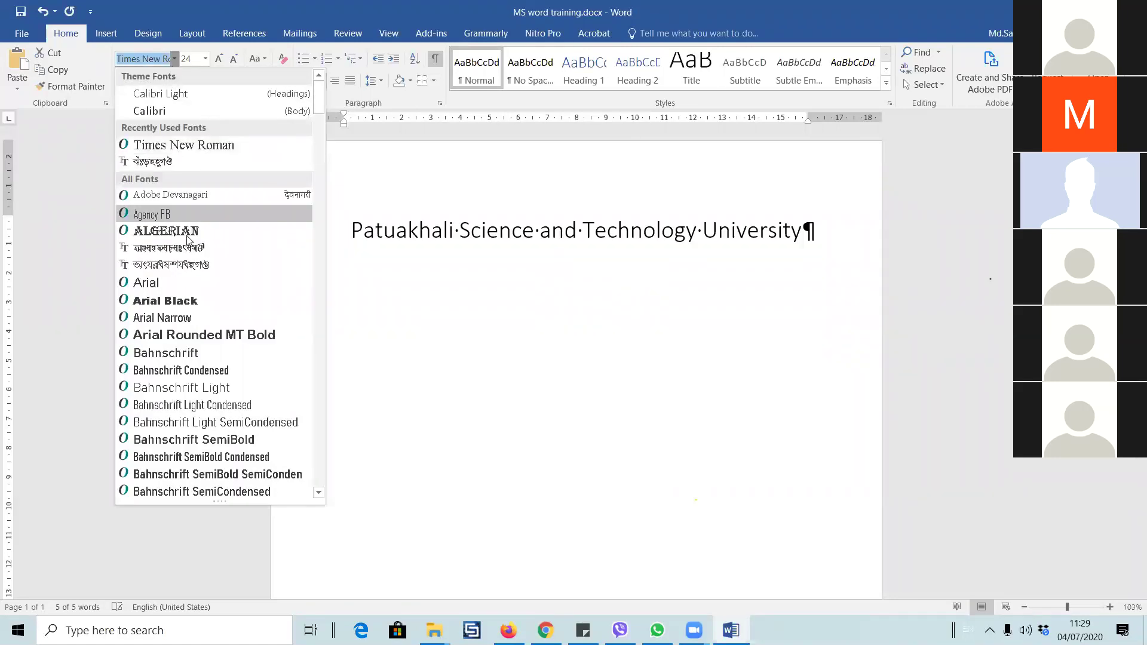
pyautogui.click(164, 300)
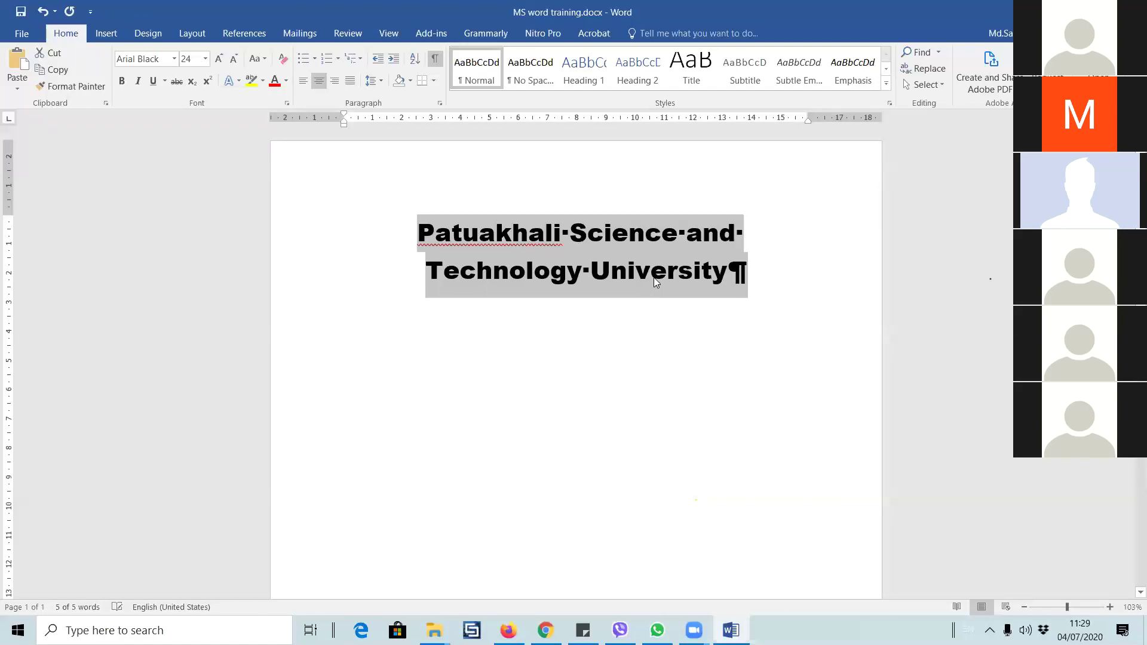
# - Change the university line's font to Arial Rounded MT Bold
pyautogui.click(173, 58)
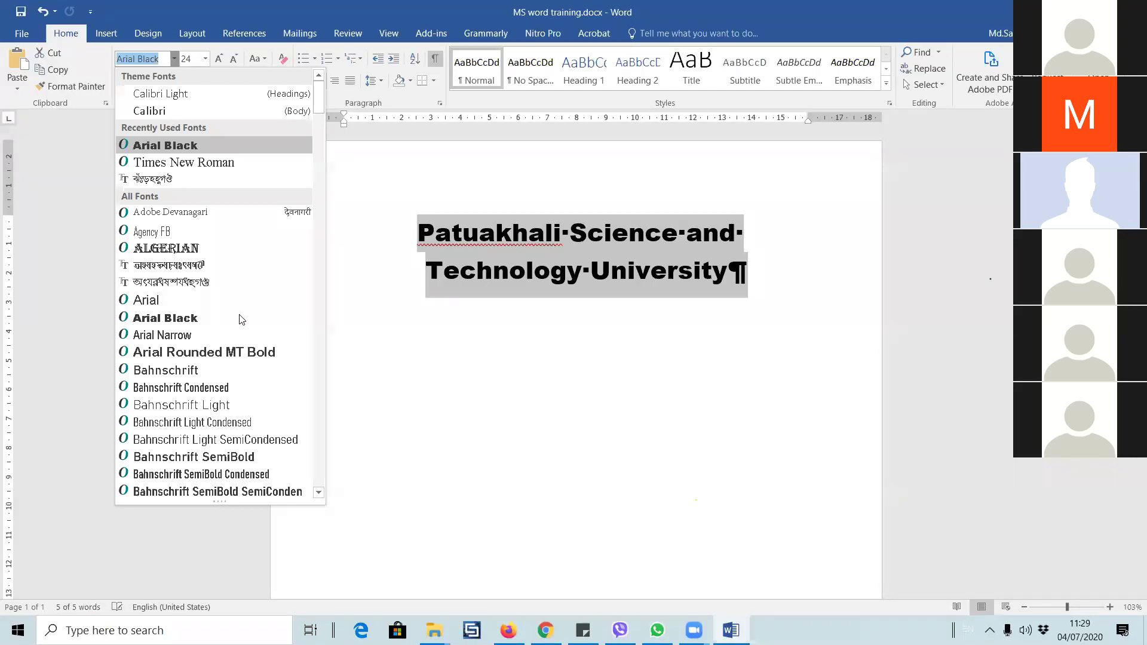
pyautogui.click(246, 352)
pyautogui.click(596, 259)
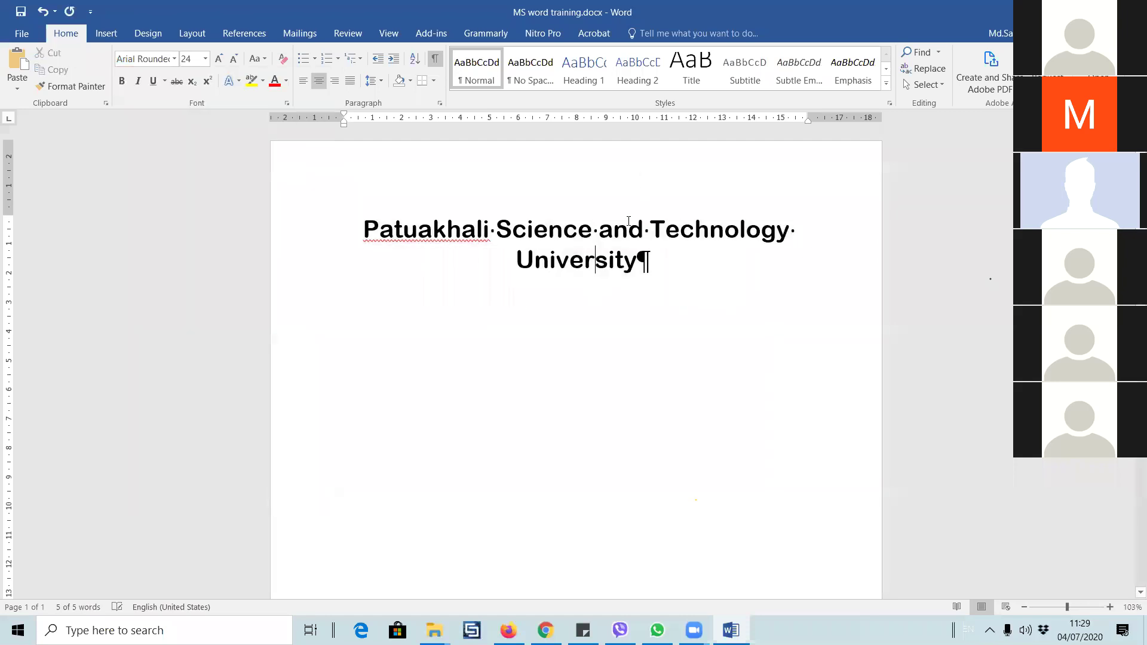
# - Apply the Agency FB font to only "Patuakhali Science" and preview a Bangla font on those words without applying it
pyautogui.moveTo(597, 233); pyautogui.dragTo(379, 206)
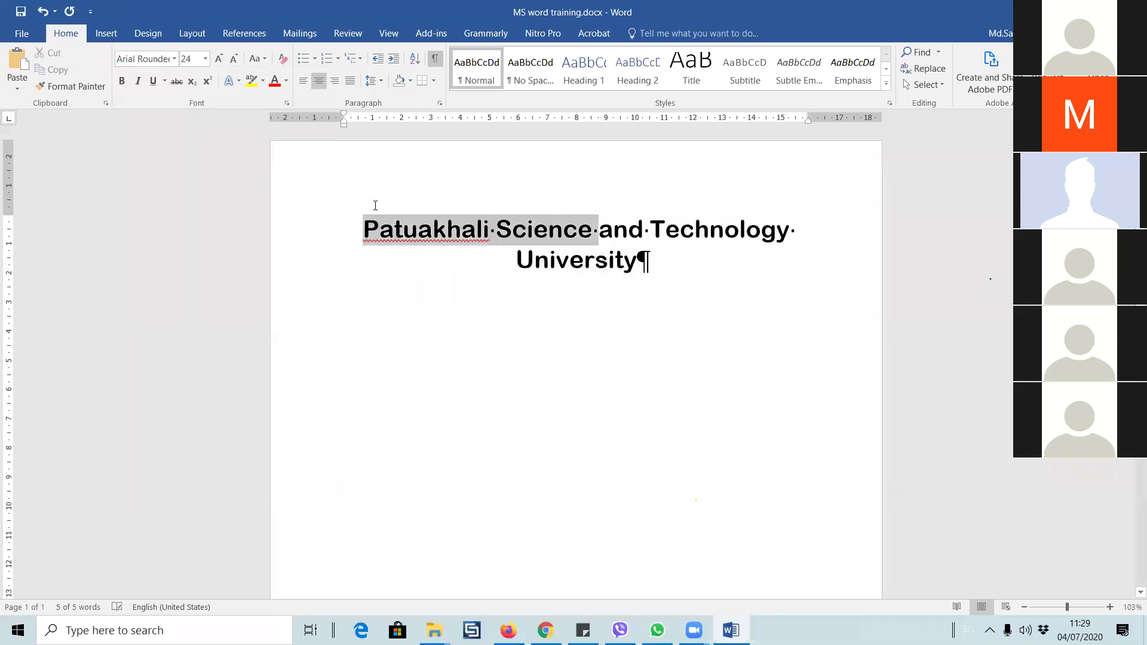
pyautogui.click(174, 59)
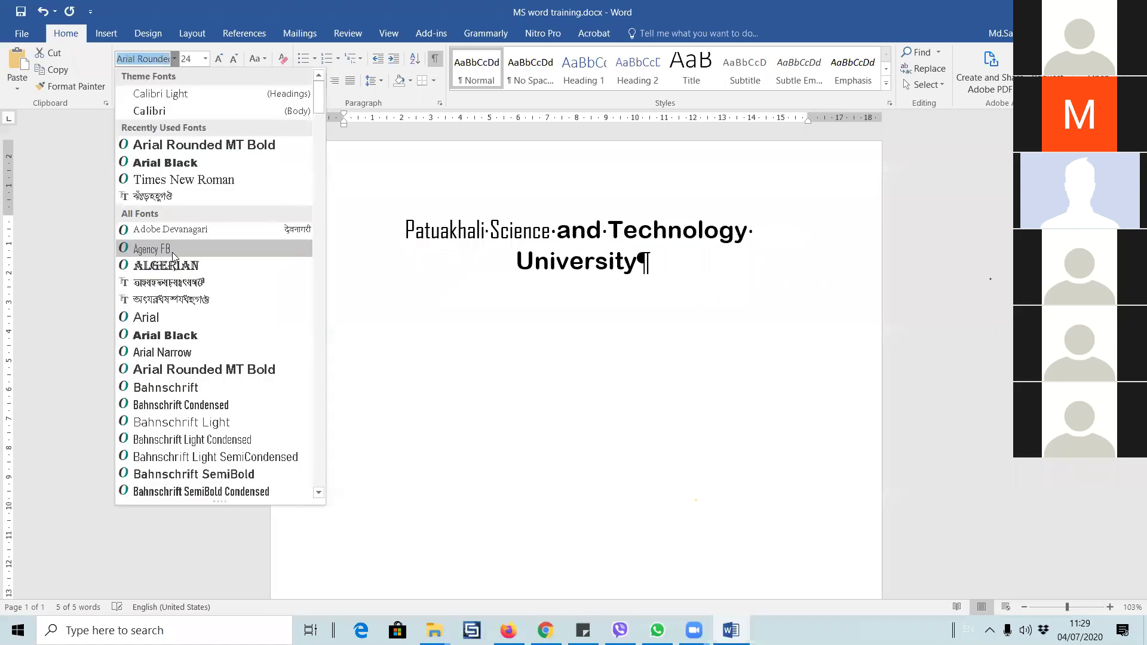
pyautogui.click(173, 252)
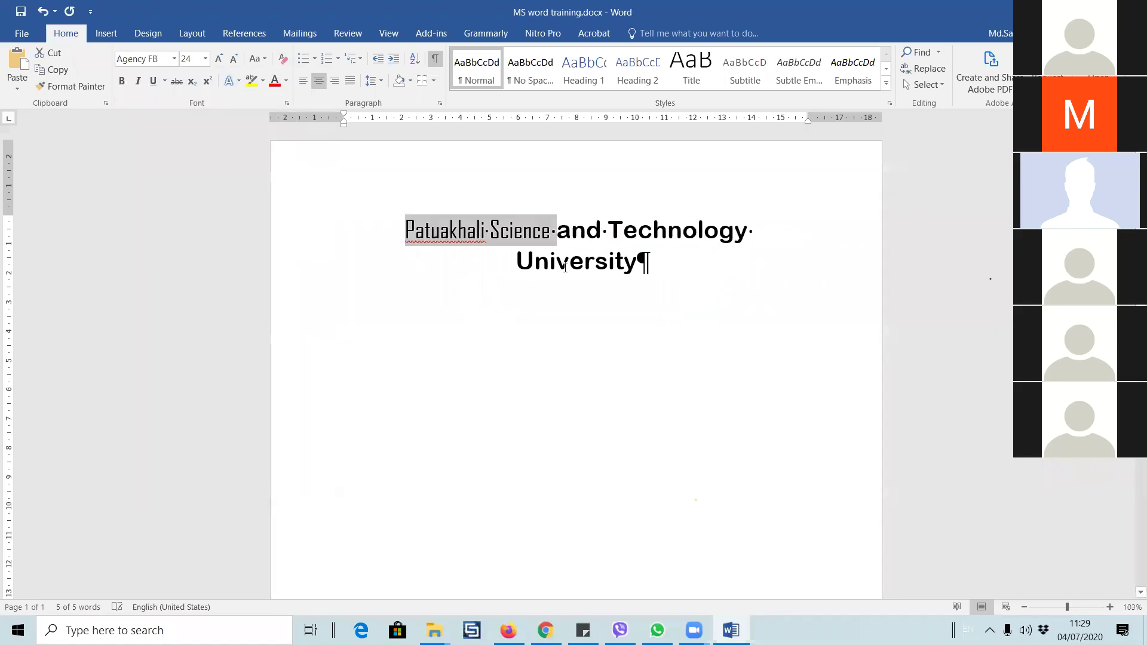
pyautogui.click(173, 59)
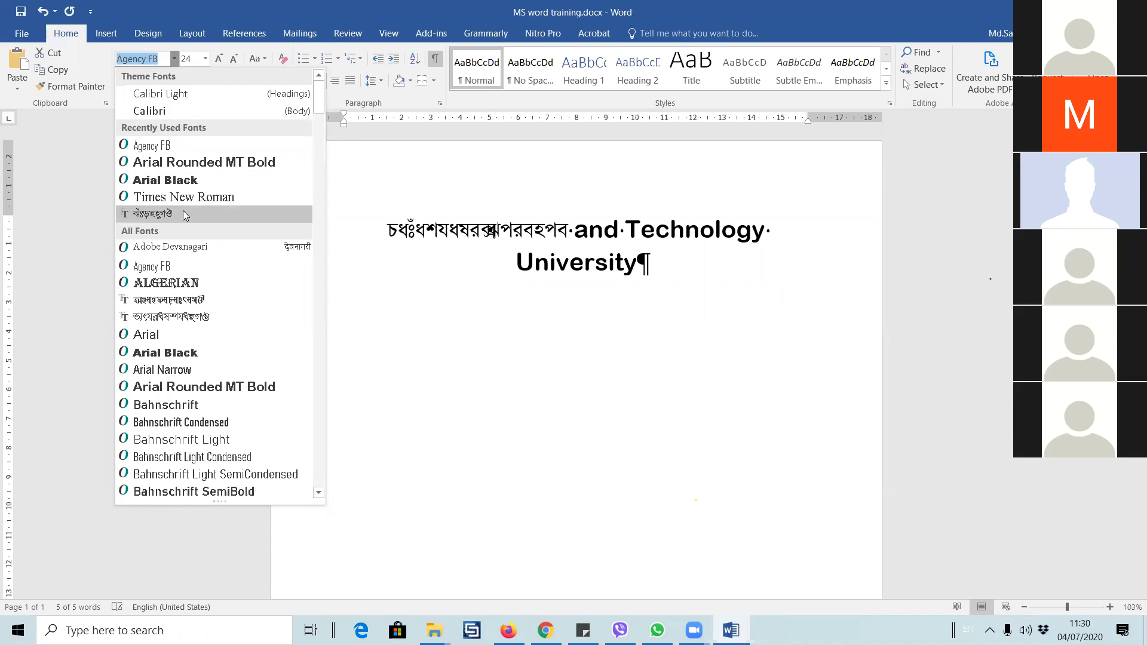
pyautogui.click(614, 149)
pyautogui.click(601, 265)
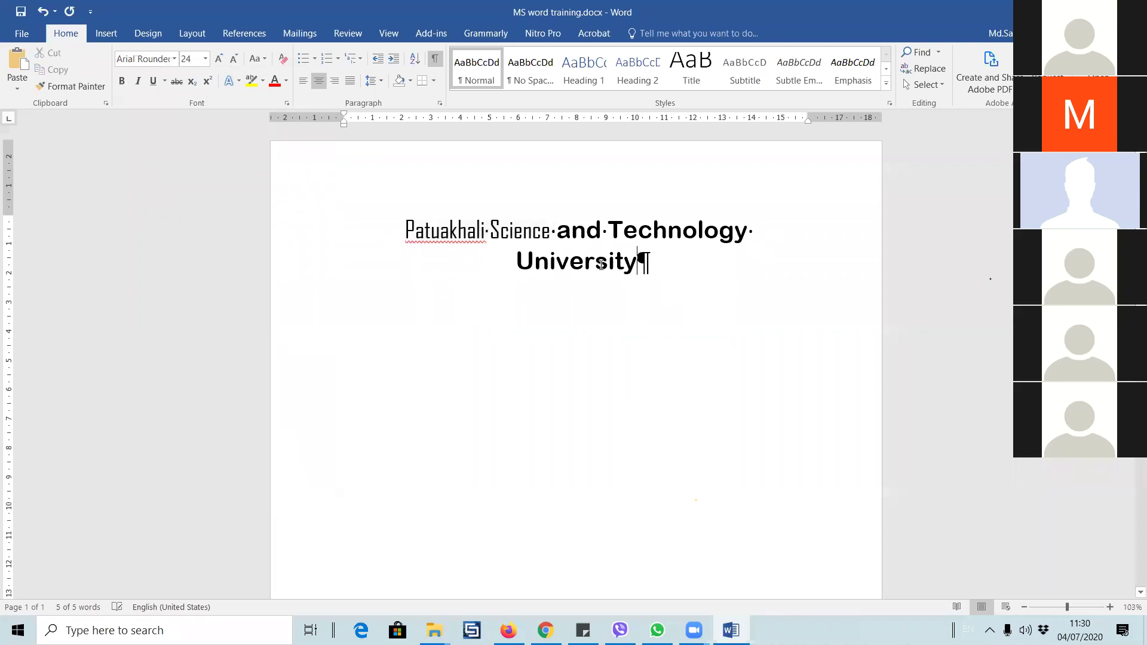
# - Select the full university line, try Arial Black on it, and set its font back to Times New Roman
pyautogui.tripleClick(436, 222)
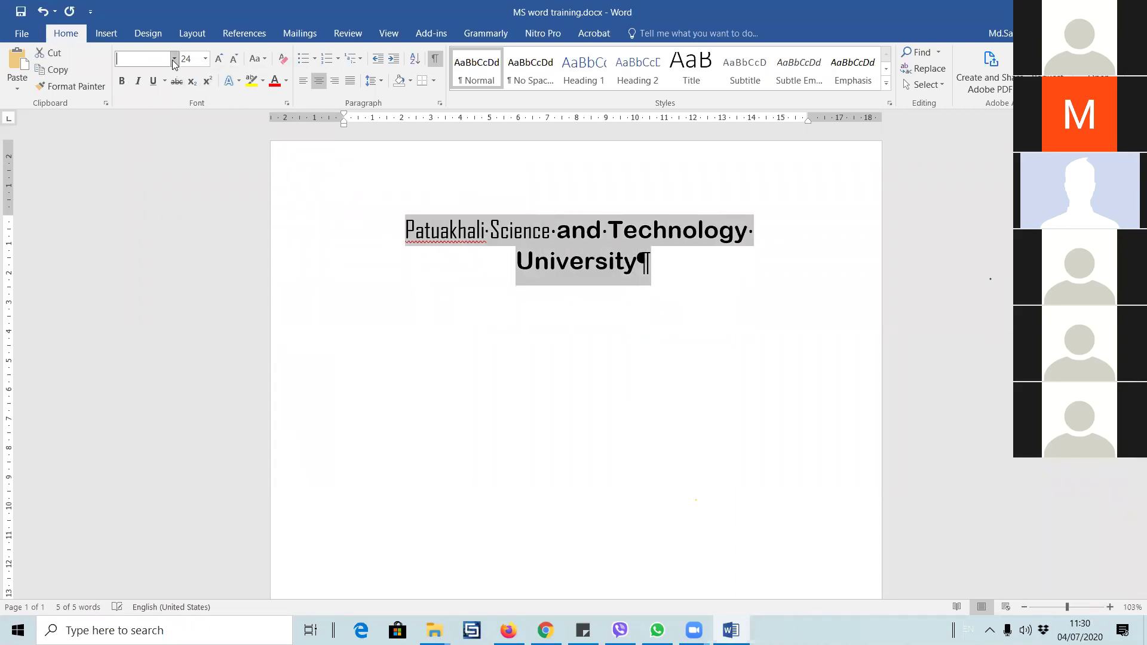
pyautogui.click(173, 58)
pyautogui.click(209, 182)
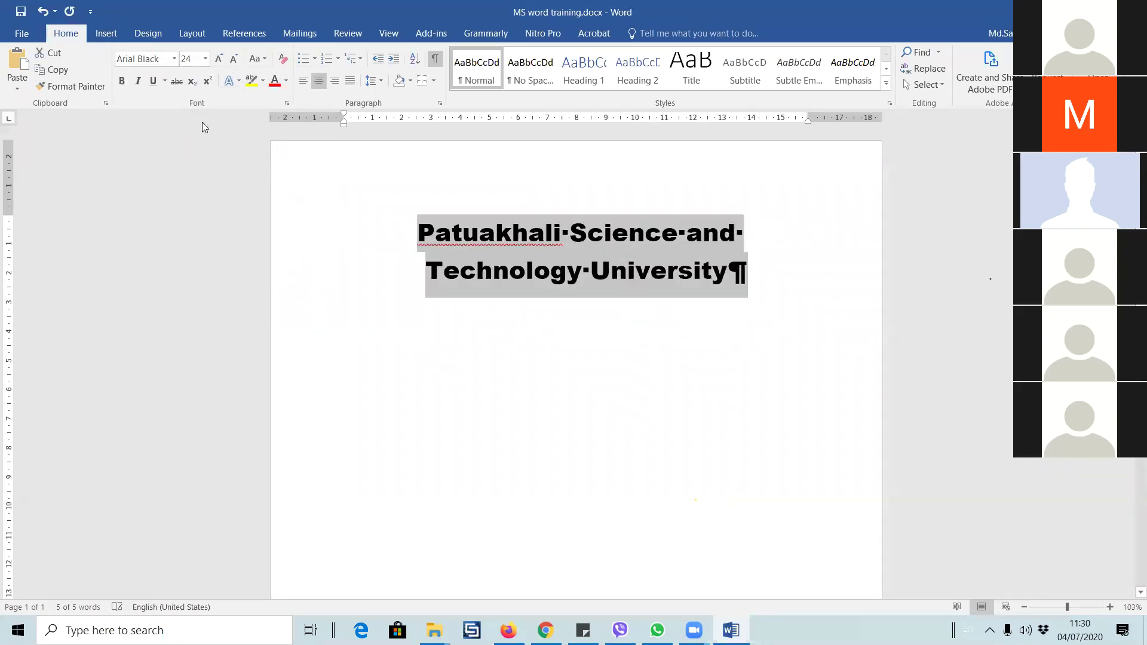
pyautogui.click(174, 59)
pyautogui.click(174, 194)
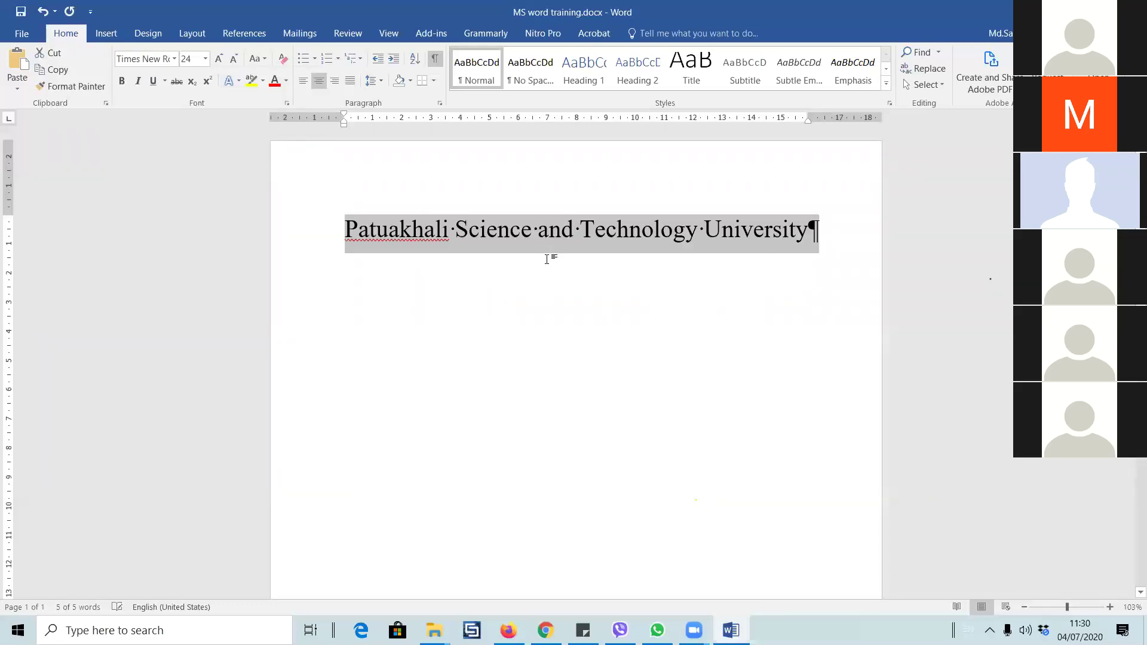
pyautogui.click(546, 258)
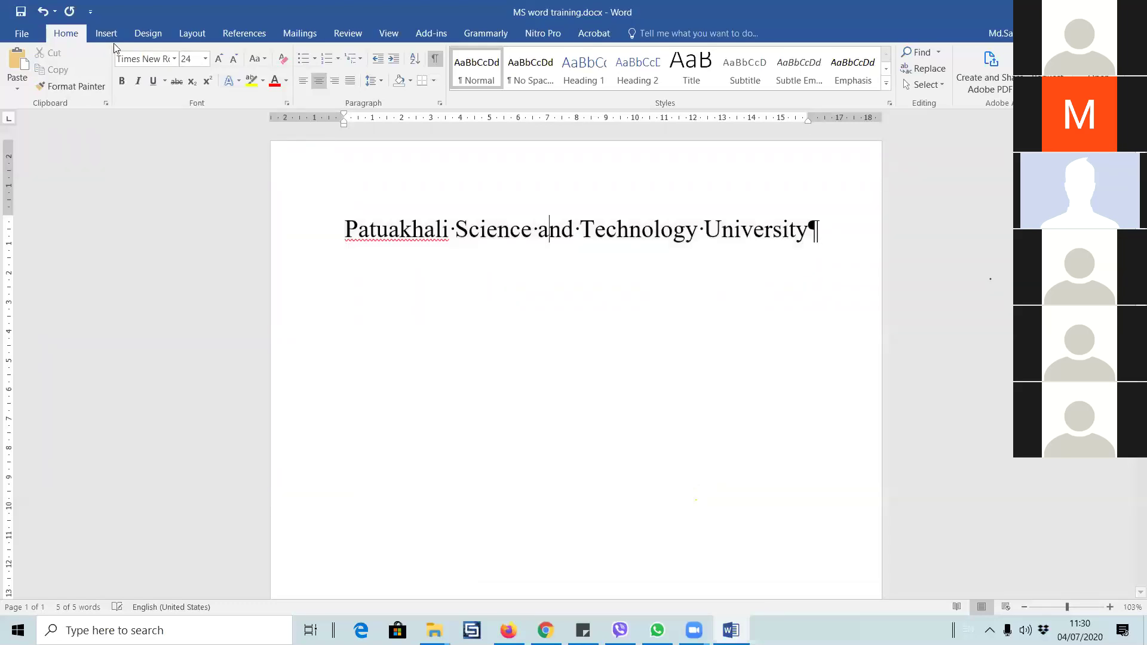
# - Select the university line and increase its font size in increments to 28
pyautogui.click(305, 240)
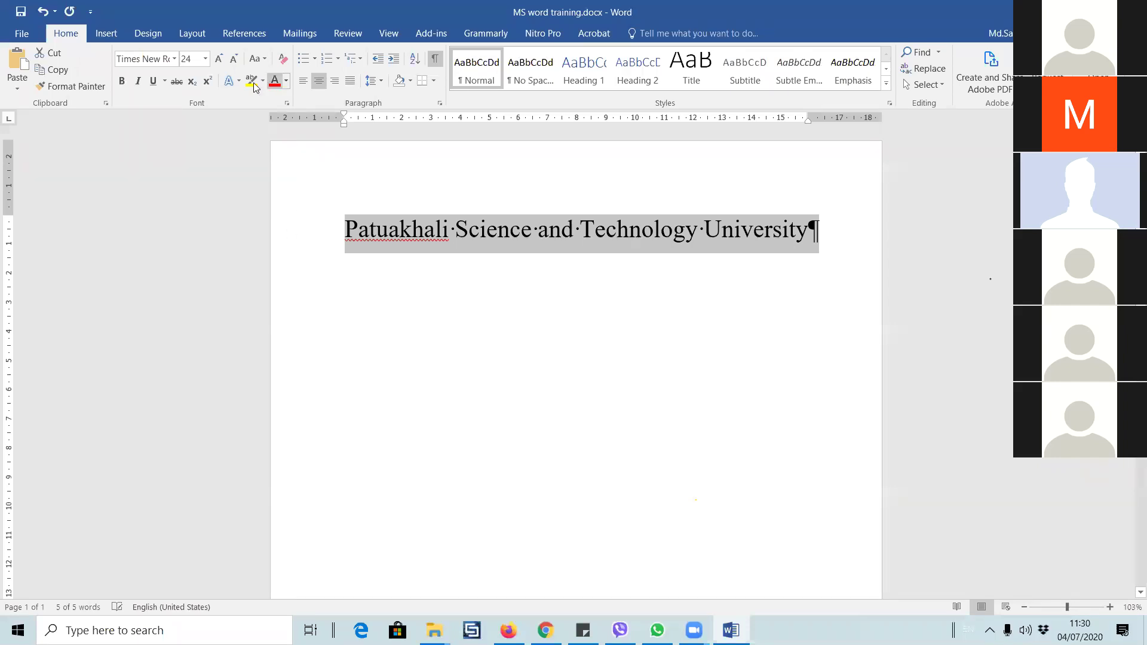
pyautogui.click(206, 58)
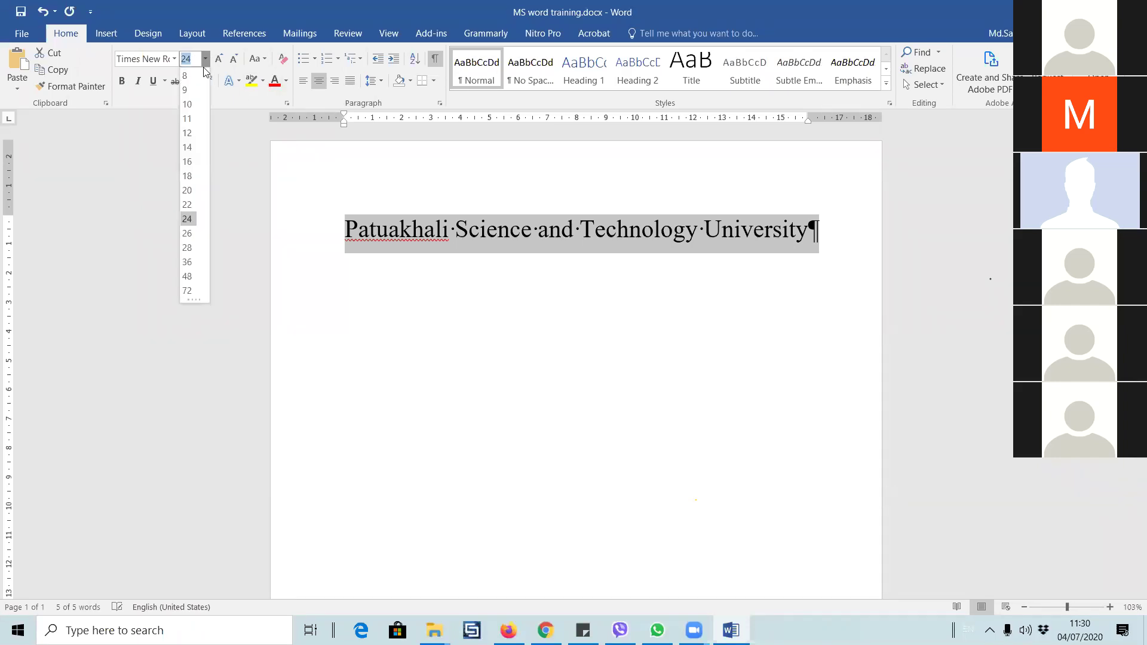
pyautogui.click(220, 60)
pyautogui.click(220, 59)
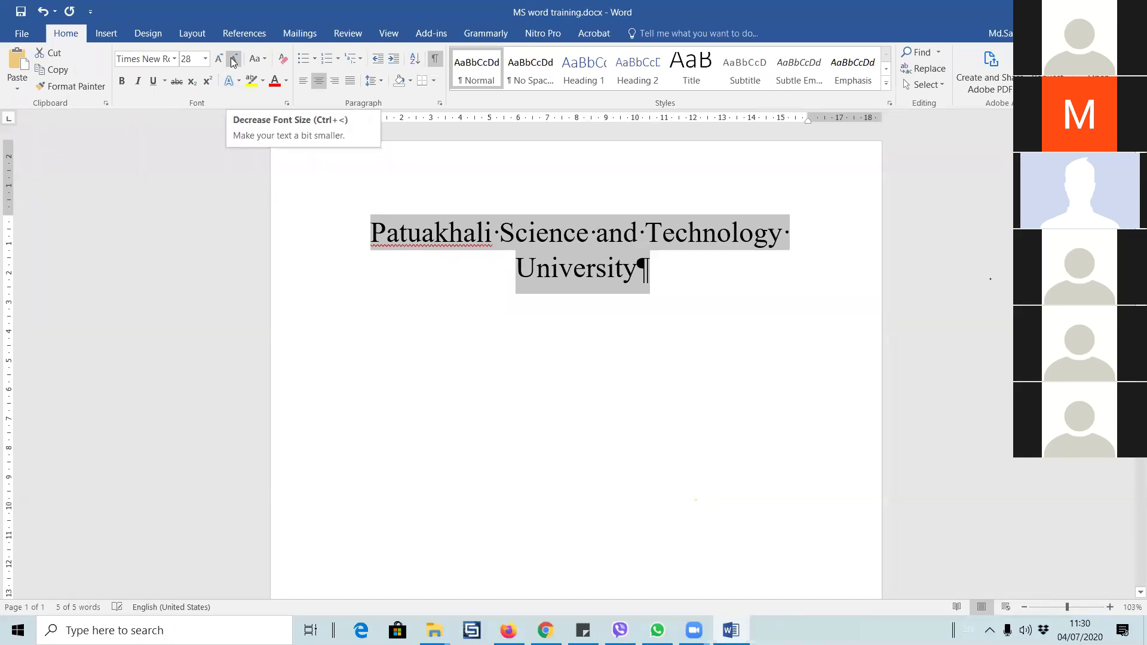
# - Apply bold, italic and underline formatting to the university line
pyautogui.click(122, 81)
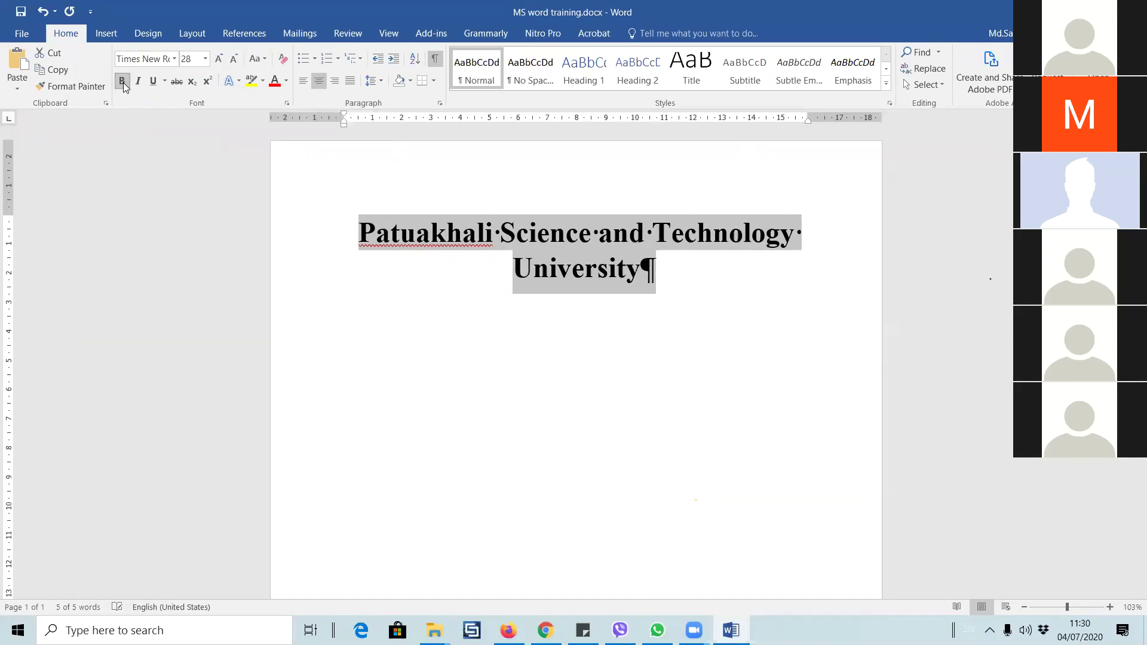
pyautogui.click(139, 82)
pyautogui.click(153, 82)
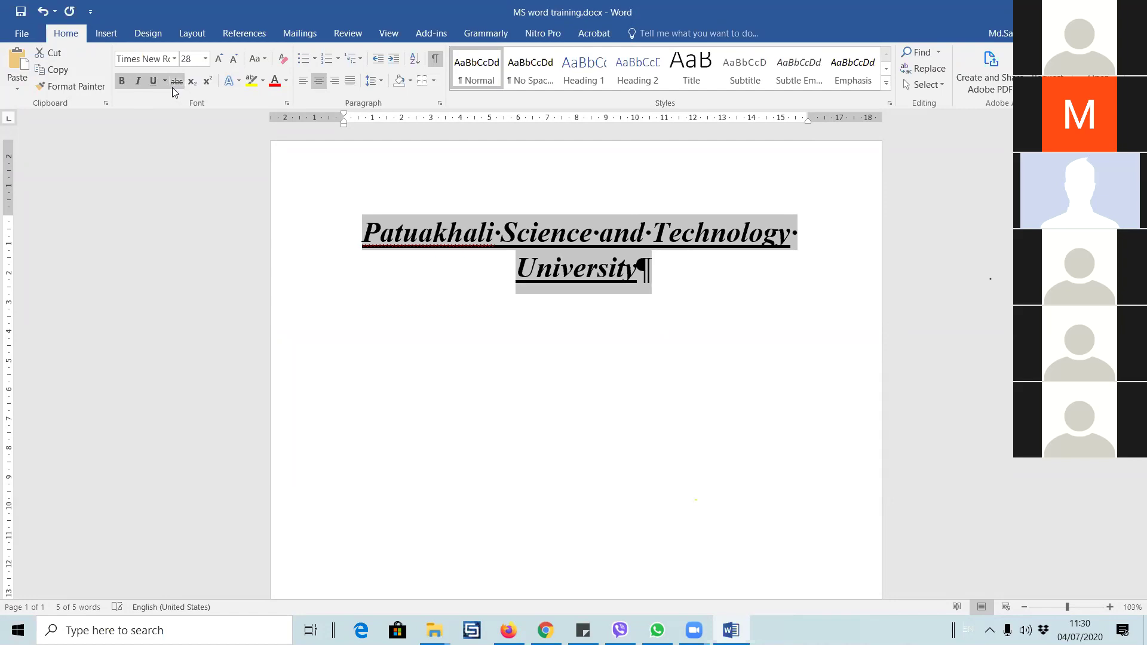
# - Apply strikethrough to the university line and remove it by repeating the formatting toggle
pyautogui.click(176, 82)
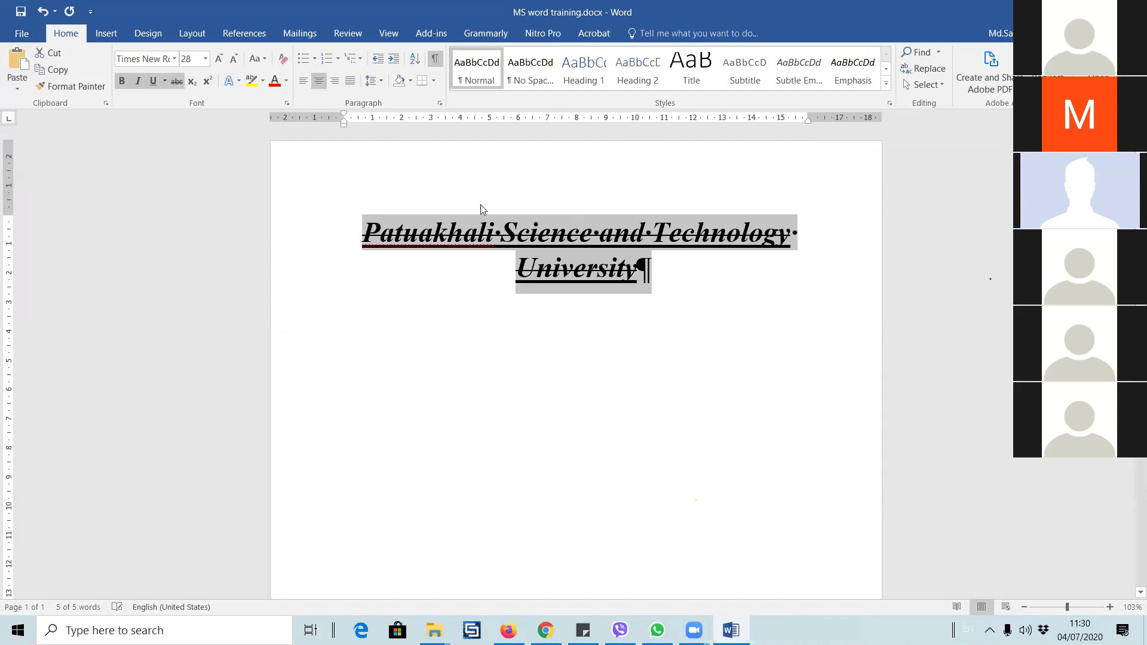
pyautogui.click(71, 12)
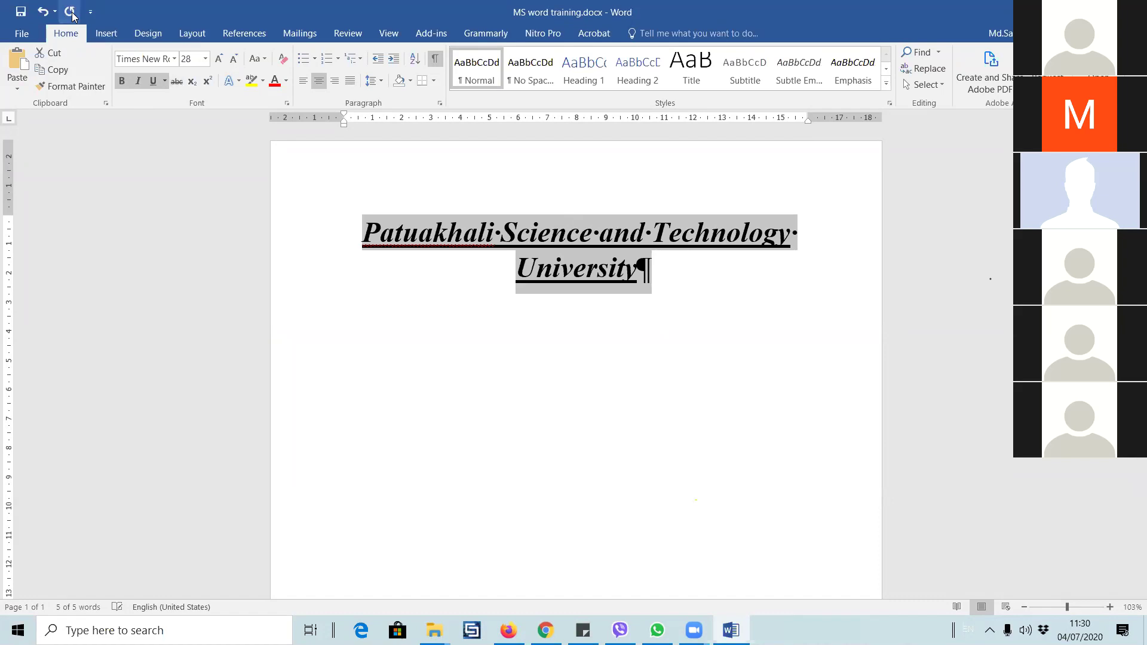
pyautogui.click(70, 12)
pyautogui.click(70, 12)
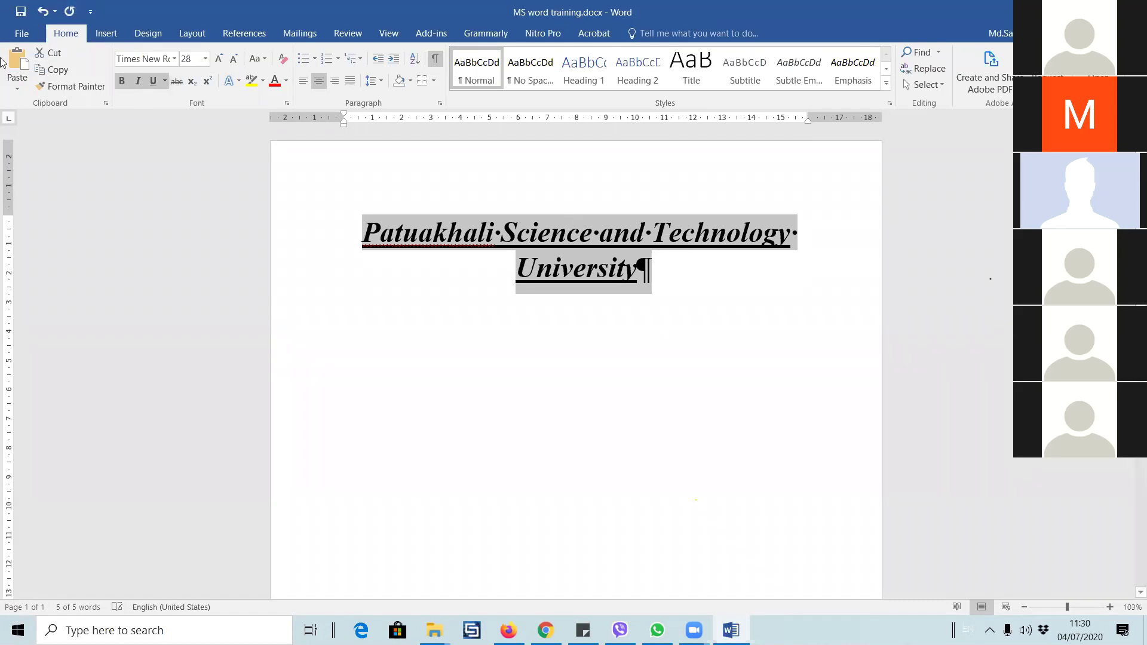
# - Undo the strikethrough removal on the university line and redo it, checking the result with the line selected
pyautogui.click(46, 11)
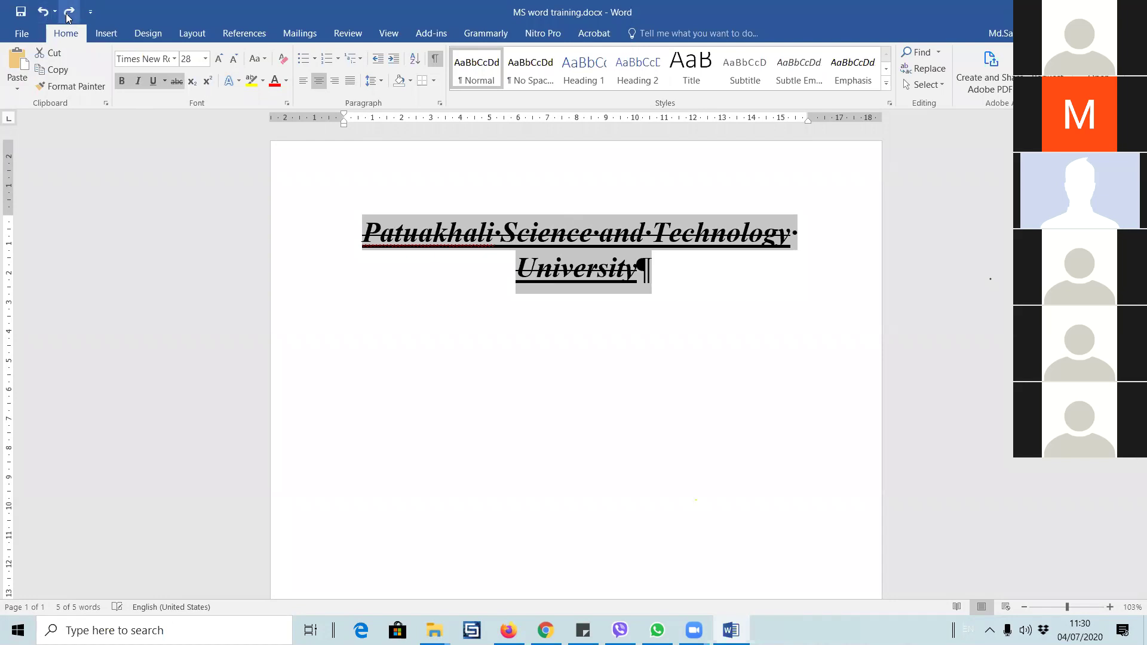
pyautogui.click(67, 17)
pyautogui.click(488, 295)
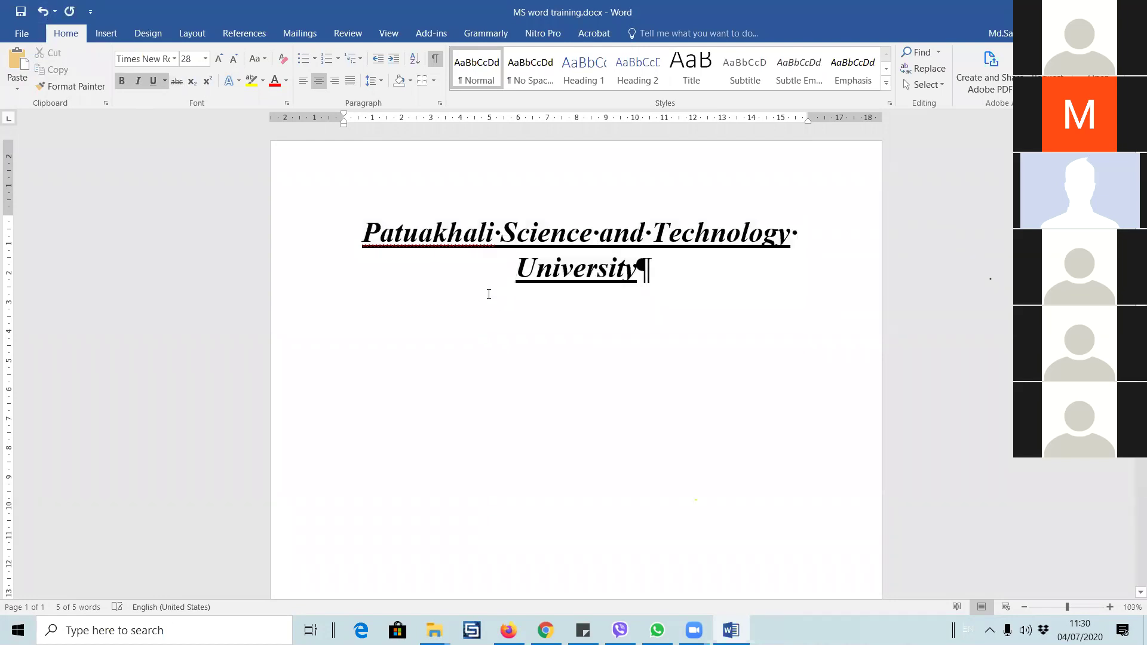
pyautogui.tripleClick(487, 290)
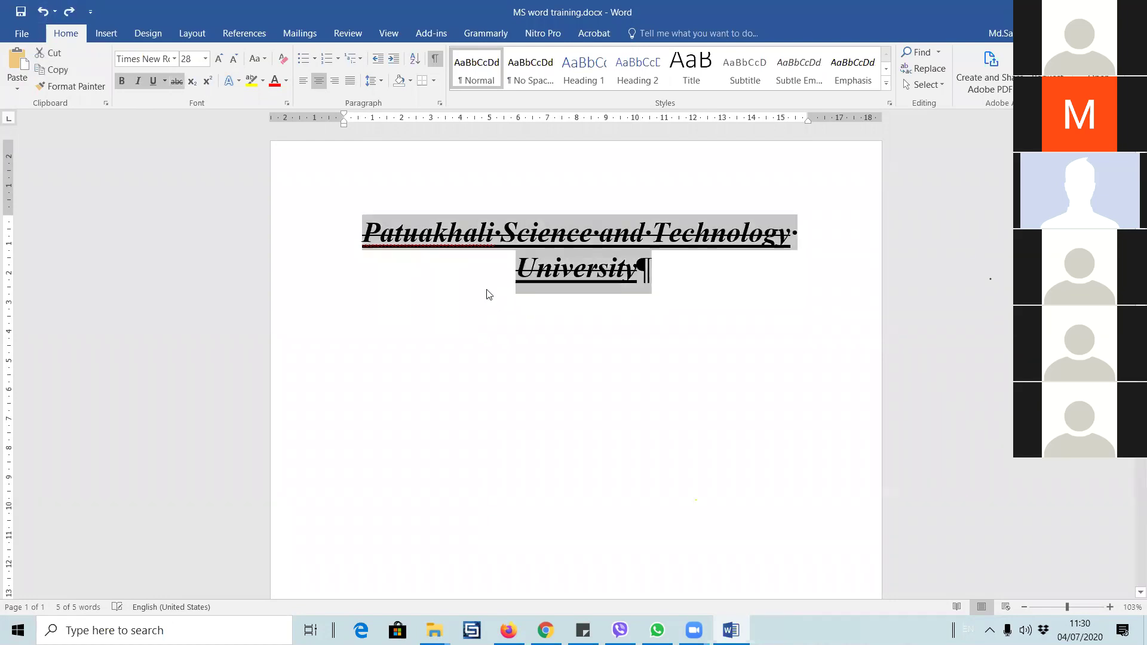
# - Toggle underline, italic and bold on the university line, and undo these along with the earlier font, size and style changes
pyautogui.hotkey('ctrl', 'u')
pyautogui.hotkey('ctrl', 'i')
pyautogui.hotkey('ctrl', 'b')
pyautogui.hotkey('ctrl', 'z')
pyautogui.hotkey('ctrl', 'z')
pyautogui.hotkey('ctrl', 'z')
pyautogui.hotkey('ctrl', 'z')
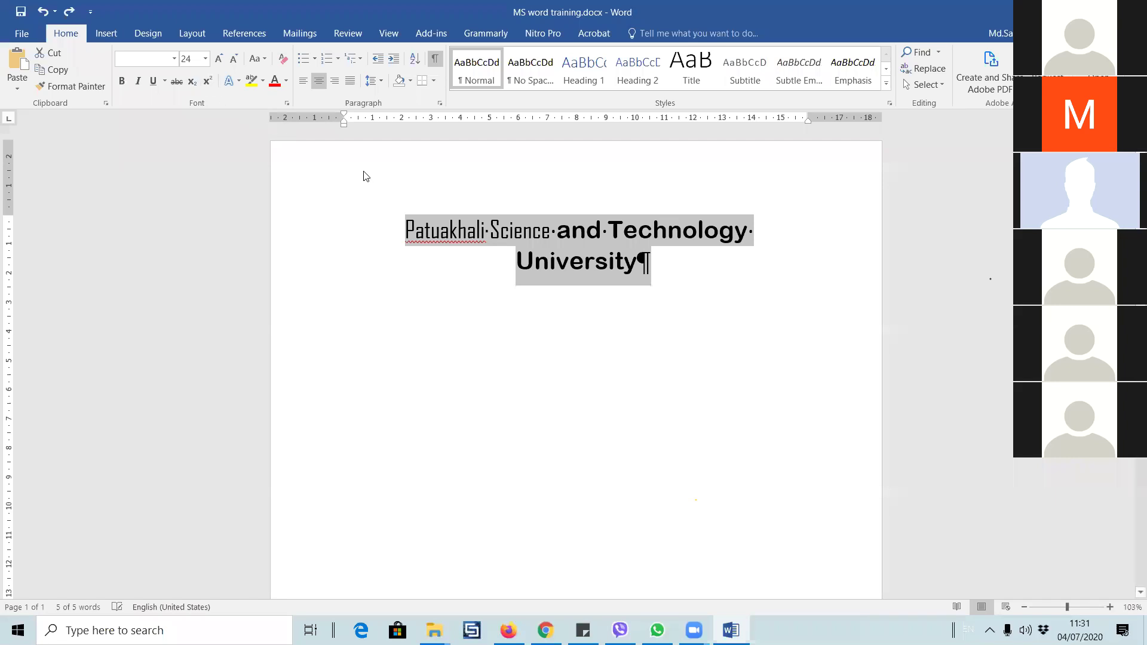
# - Switch the university line between right and left alignment, stepping back and forth through these changes with redo and undo
pyautogui.hotkey('ctrl', 'r')
pyautogui.hotkey('ctrl', 'l')
pyautogui.hotkey('ctrl', 'r')
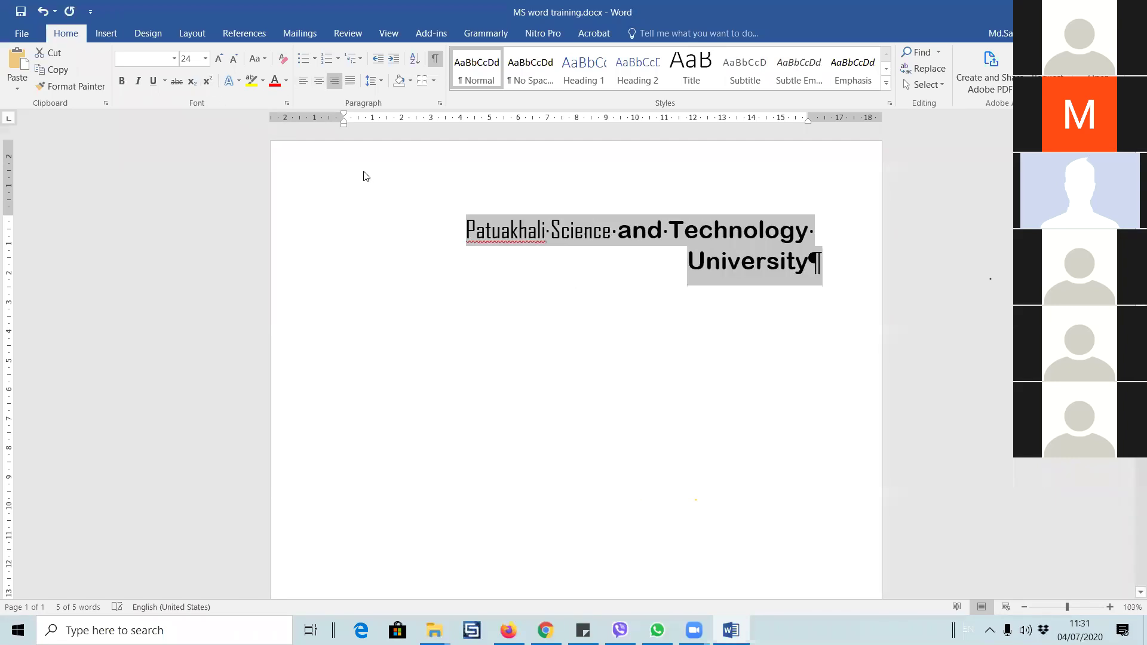
pyautogui.hotkey('ctrl', 'l')
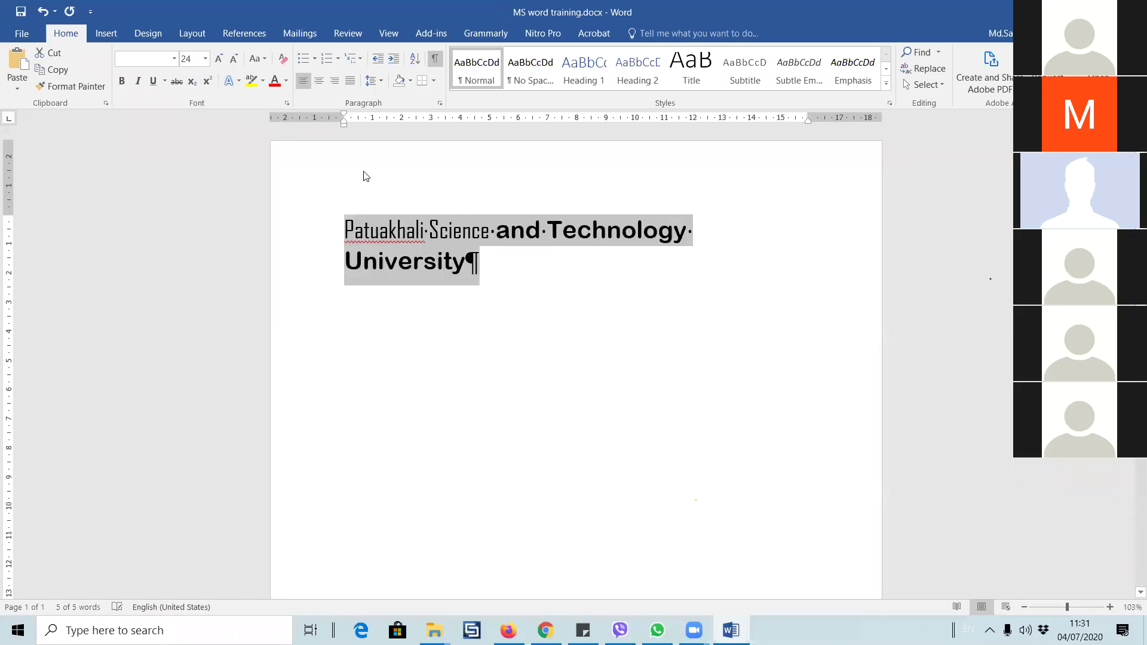
pyautogui.click(69, 12)
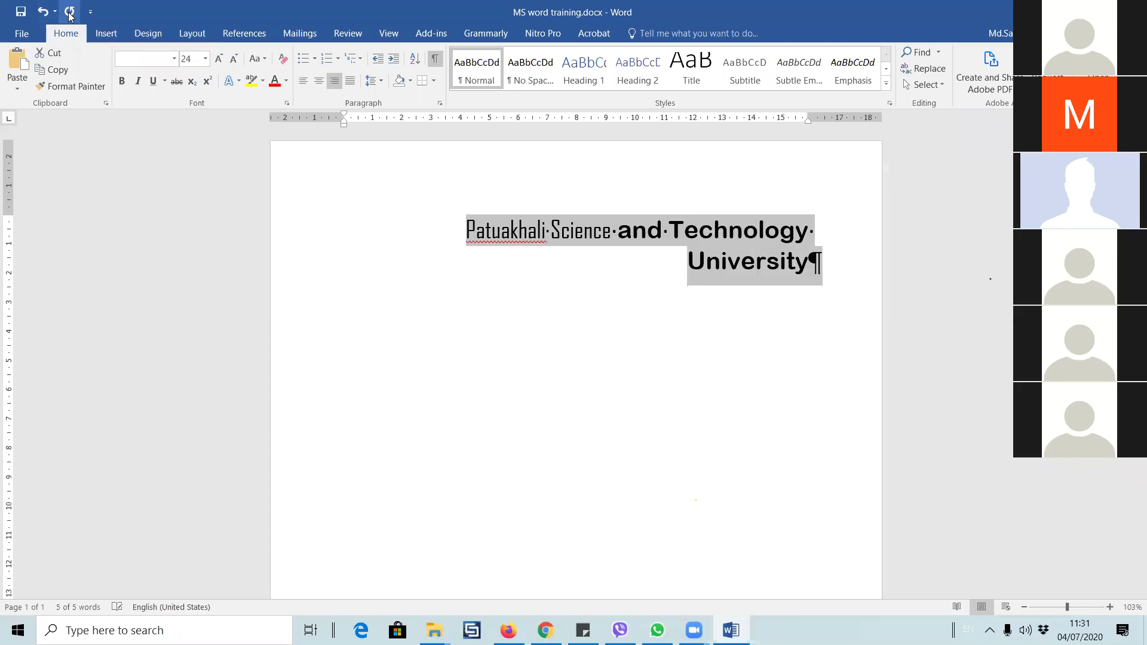
pyautogui.hotkey('ctrl', 'z')
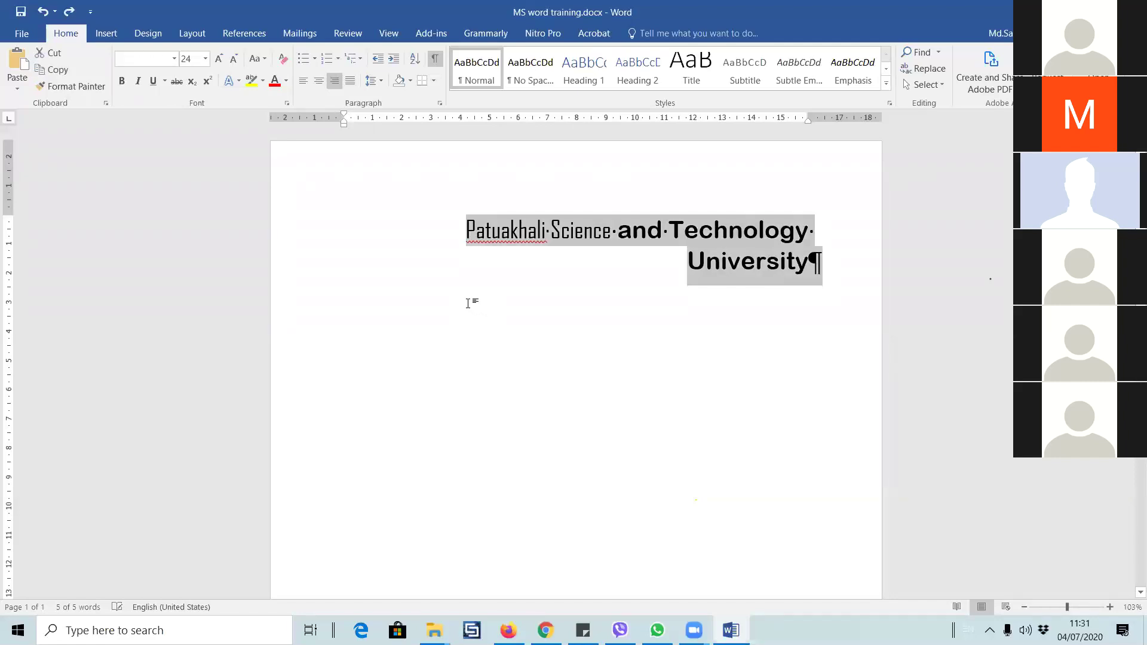
# - Undo the alignment and remaining font changes to restore the university line to centered Arial Rounded text
pyautogui.hotkey('ctrl', 'r')
pyautogui.hotkey('ctrl', 'r')
pyautogui.hotkey('ctrl', 'r')
pyautogui.hotkey('ctrl', 'r')
pyautogui.hotkey('ctrl', 'z')
pyautogui.hotkey('ctrl', 'z')
pyautogui.click(484, 295)
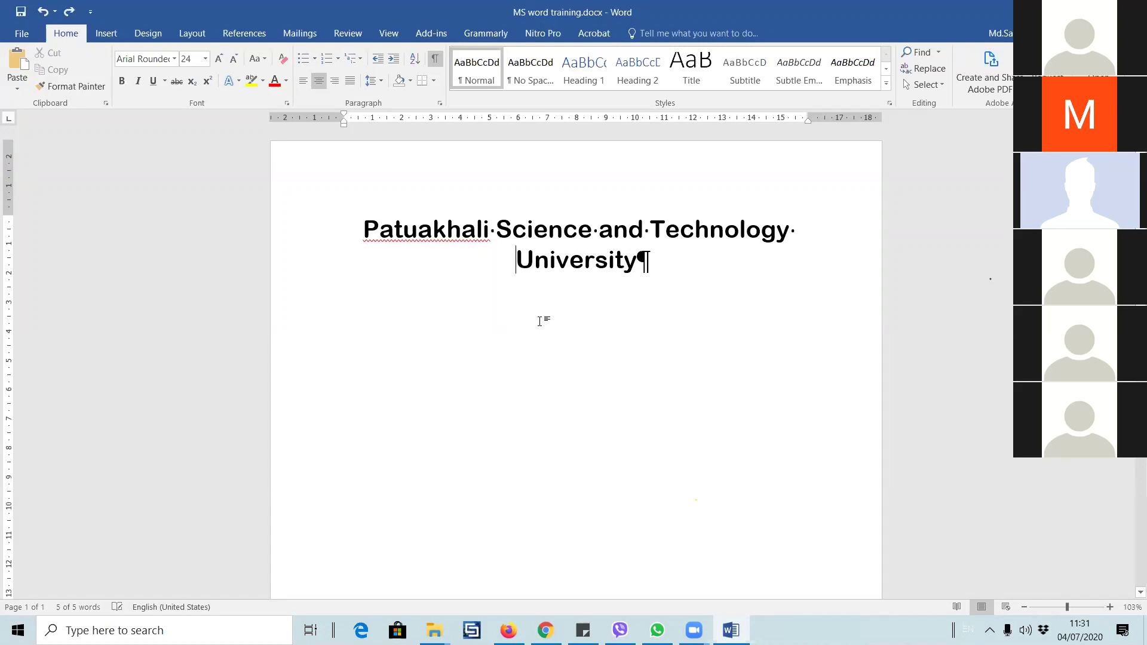
# - Select the whole university line, cut it from the document, and undo the cut
pyautogui.moveTo(362, 227); pyautogui.dragTo(712, 307)
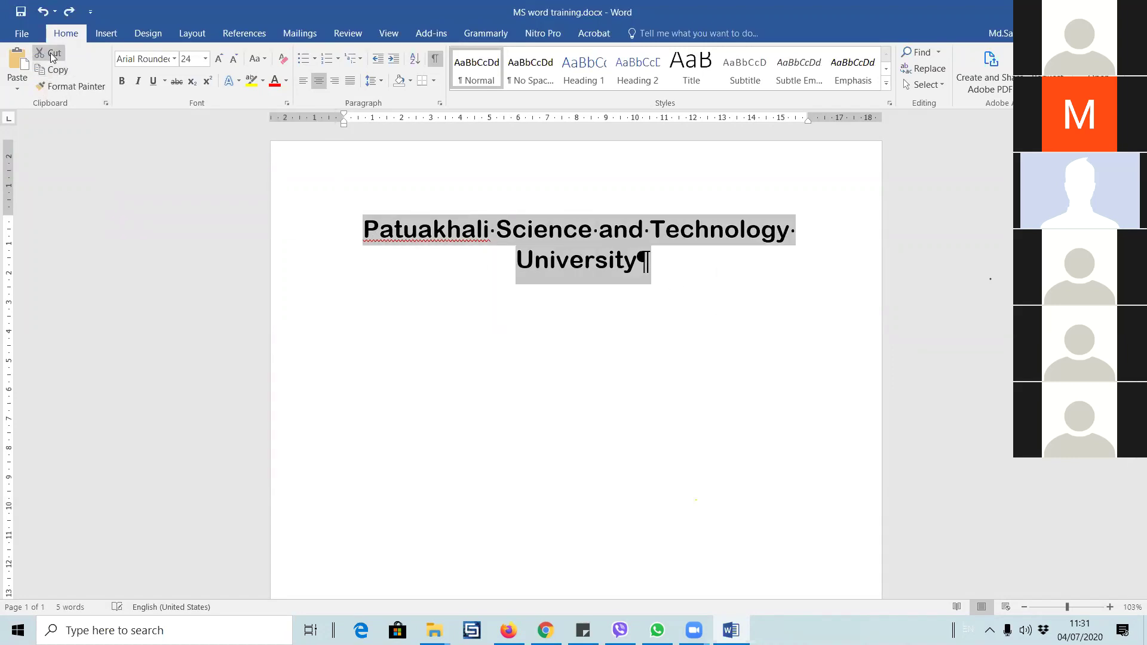
pyautogui.click(51, 53)
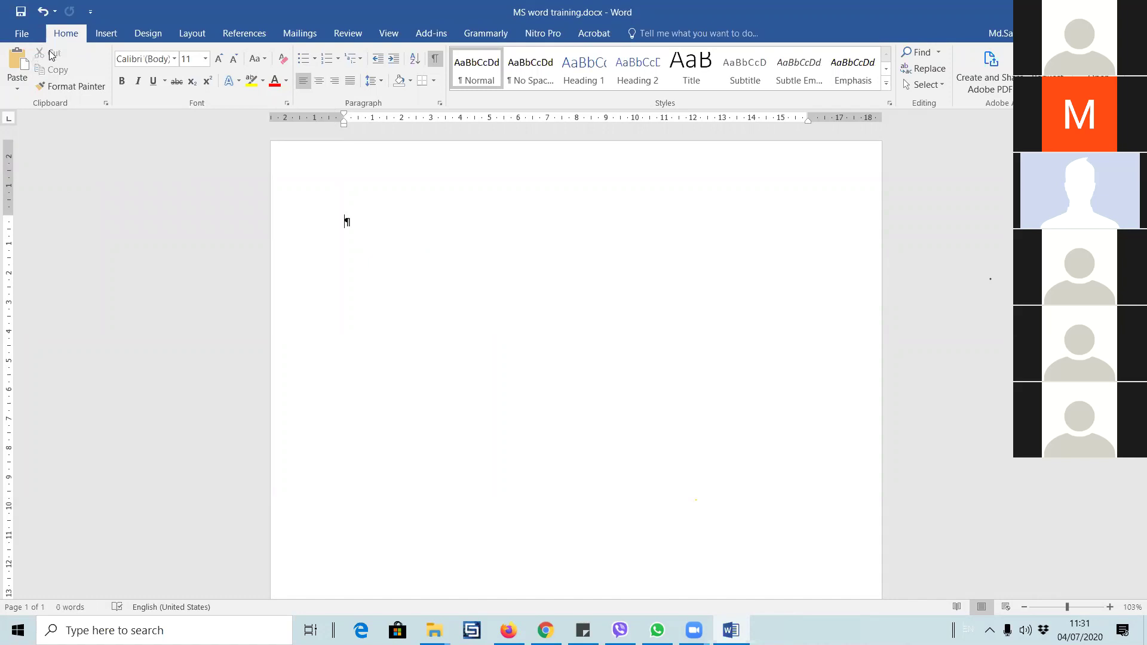
pyautogui.hotkey('ctrl', 'z')
# - Copy the university line and paste six copies of it below the original, leaving a blank line between
pyautogui.click(51, 54)
pyautogui.hotkey('ctrl', 'z')
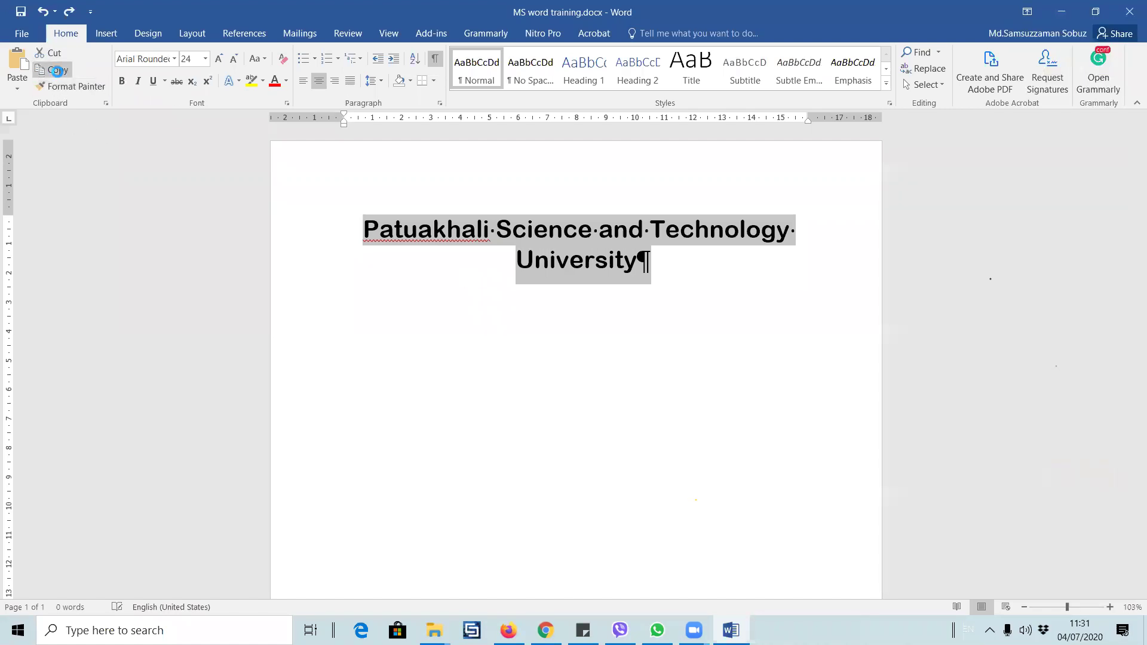
pyautogui.click(402, 318)
pyautogui.click(664, 261)
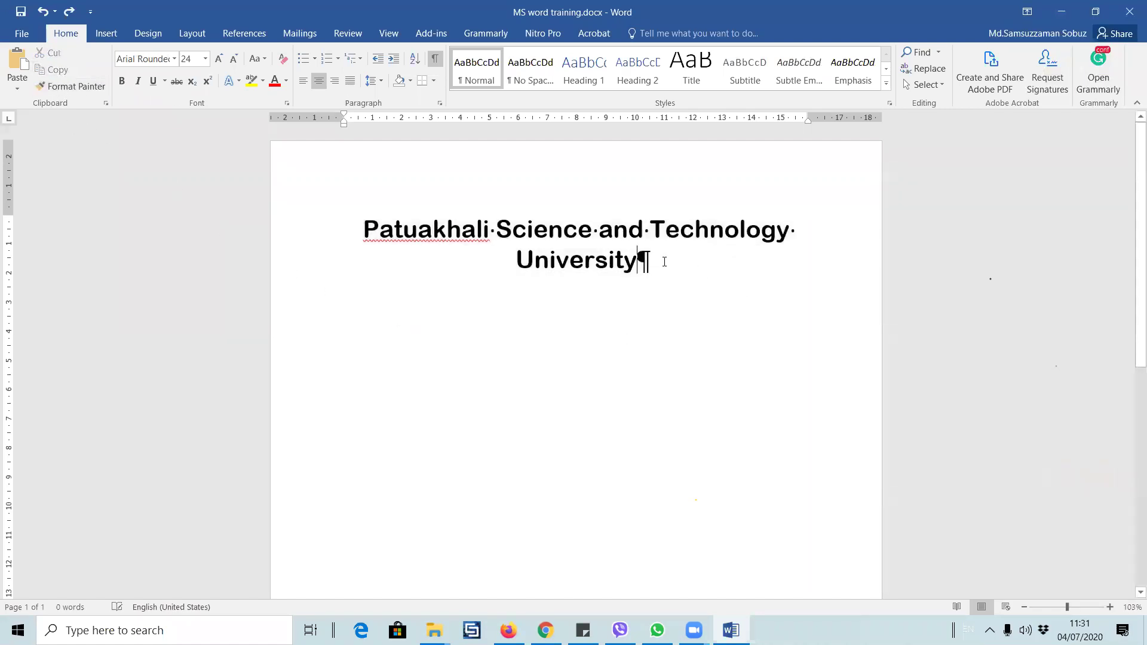
pyautogui.press('Return')
pyautogui.press('Return')
pyautogui.hotkey('ctrl', 'v')
pyautogui.hotkey('ctrl', 'v')
pyautogui.hotkey('ctrl', 'v')
pyautogui.hotkey('ctrl', 'v')
pyautogui.hotkey('ctrl', 'v')
pyautogui.scroll(-3, 664, 265)
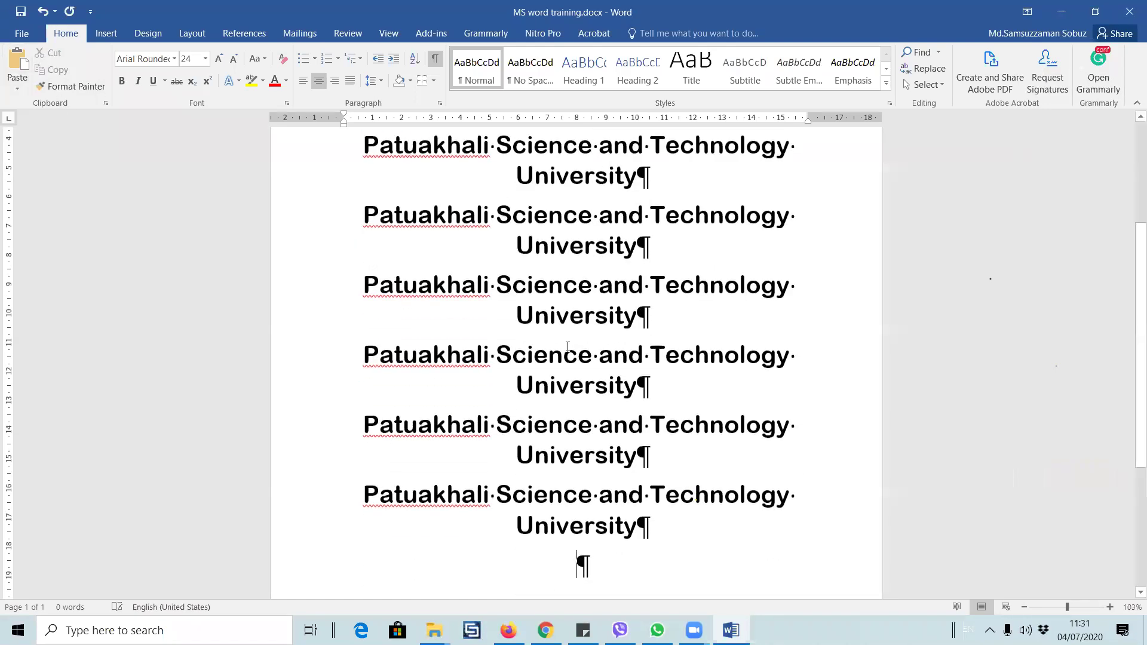
# - Select the first pasted university line and set its font color to black from the theme colors
pyautogui.scroll(4, 568, 346)
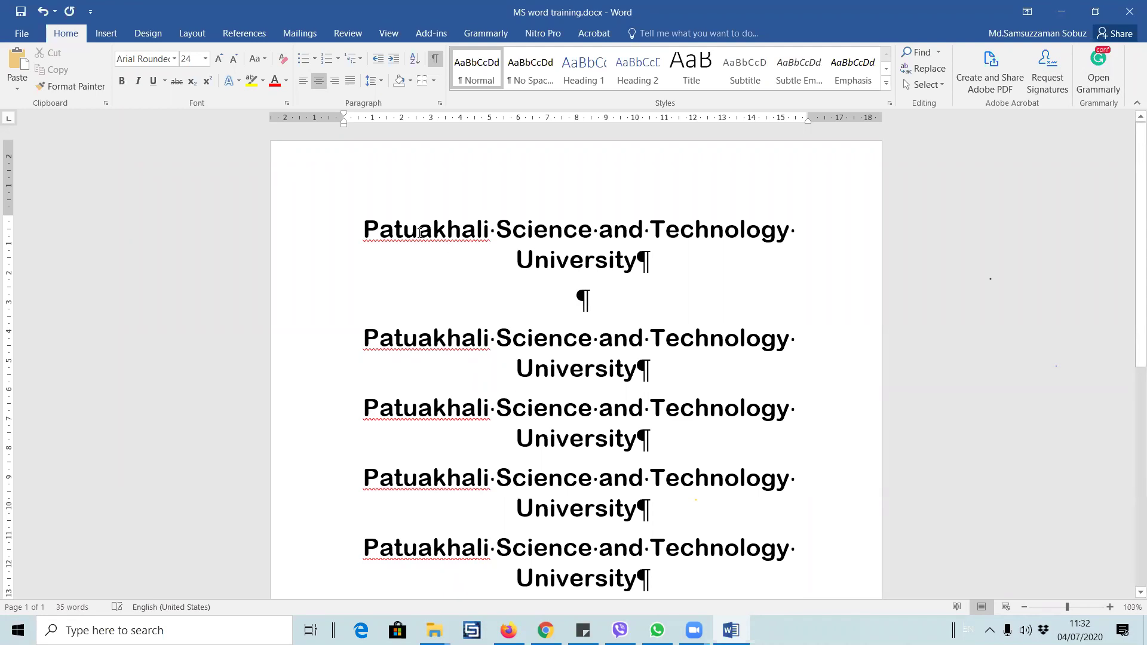
pyautogui.moveTo(362, 339); pyautogui.dragTo(681, 367)
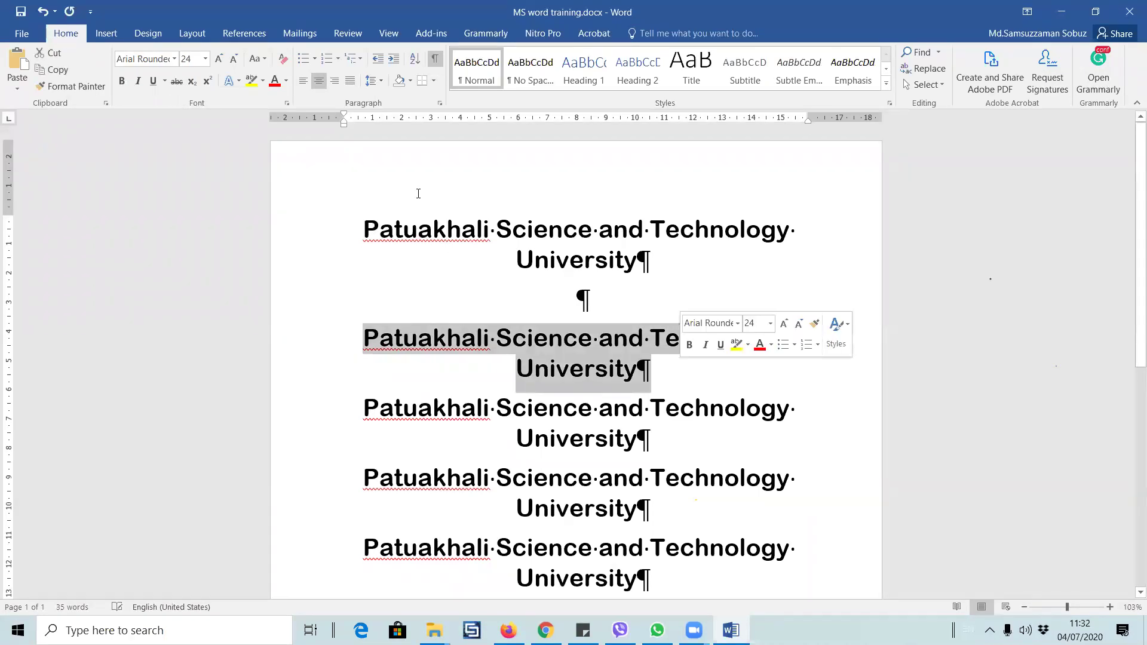
pyautogui.click(287, 81)
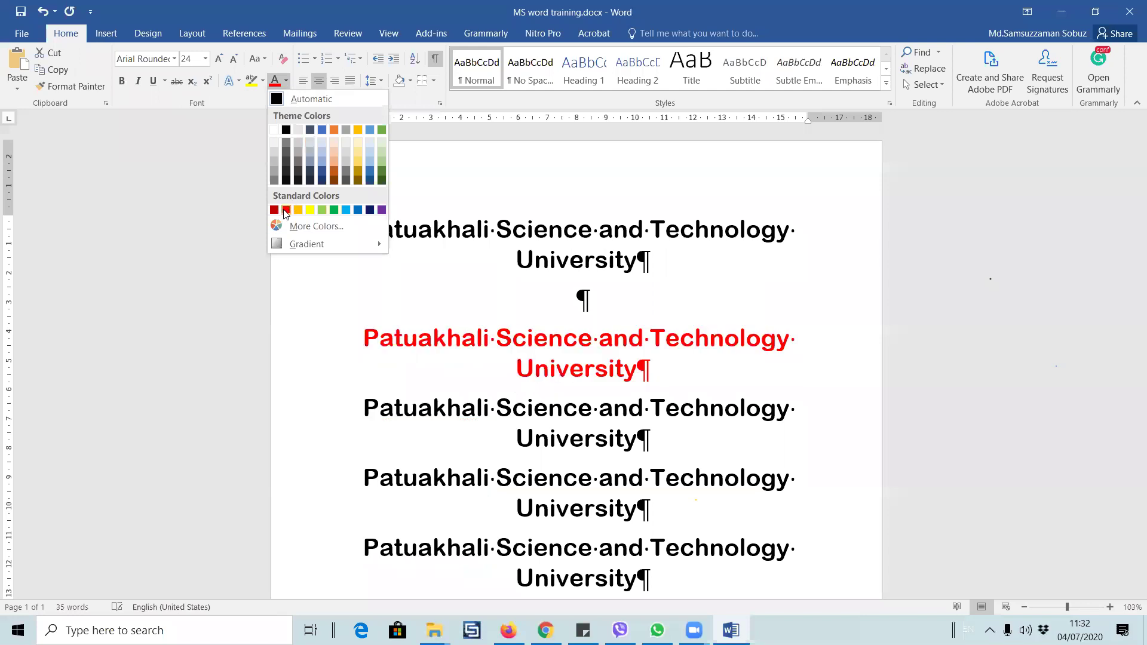
pyautogui.click(285, 131)
# - Highlight the first pasted university line in red
pyautogui.moveTo(394, 345); pyautogui.dragTo(684, 375)
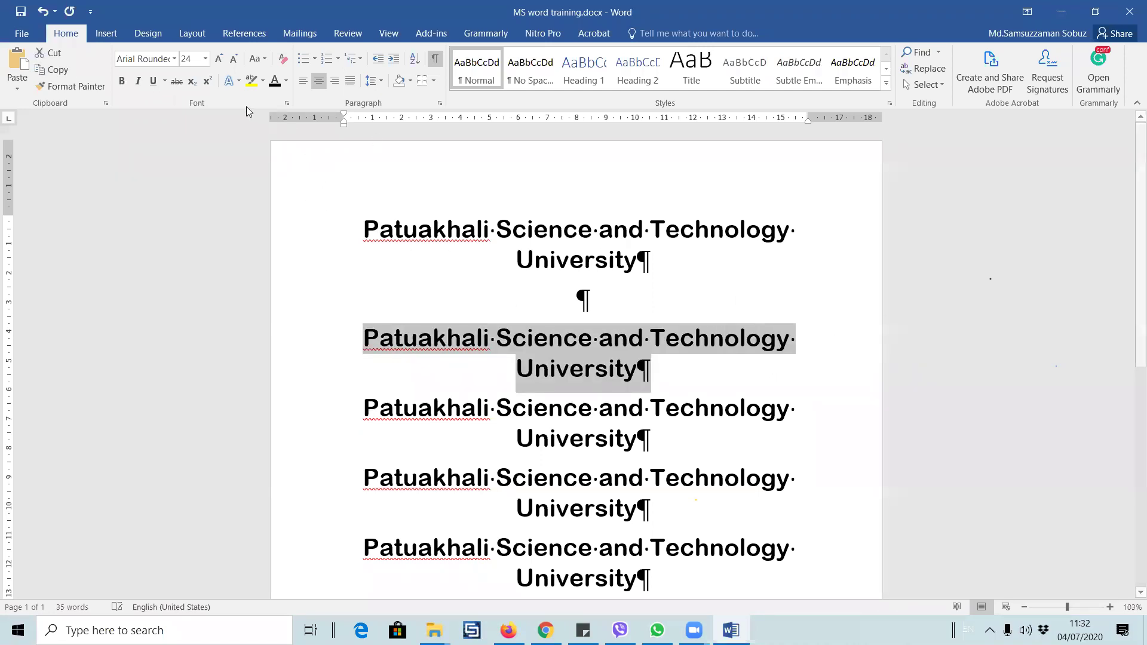
pyautogui.click(262, 81)
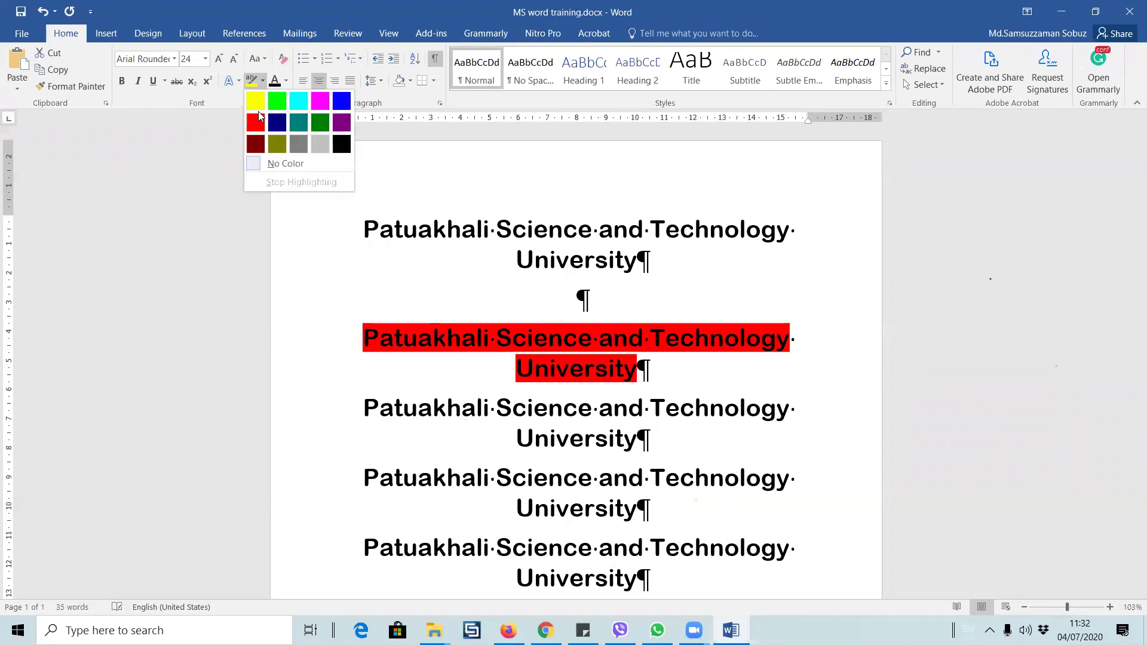
pyautogui.click(258, 114)
pyautogui.click(589, 341)
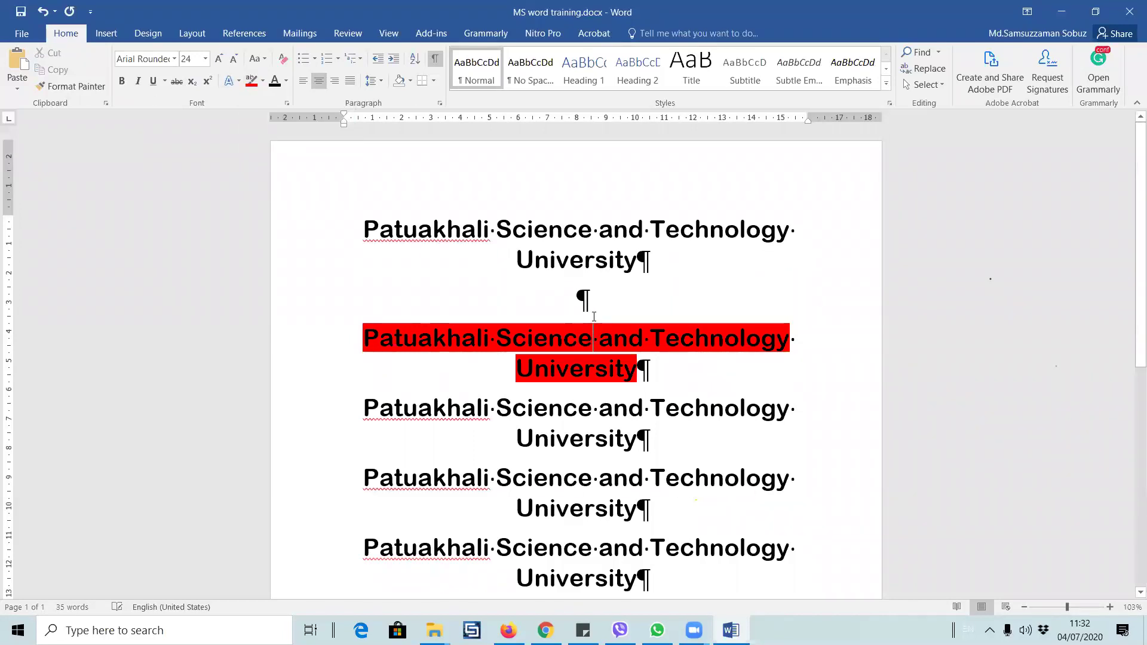
# - Enter "a" with a superscript 2 on the blank line and undo the automatic capitalization of the letter
pyautogui.click(602, 297)
pyautogui.write('a')
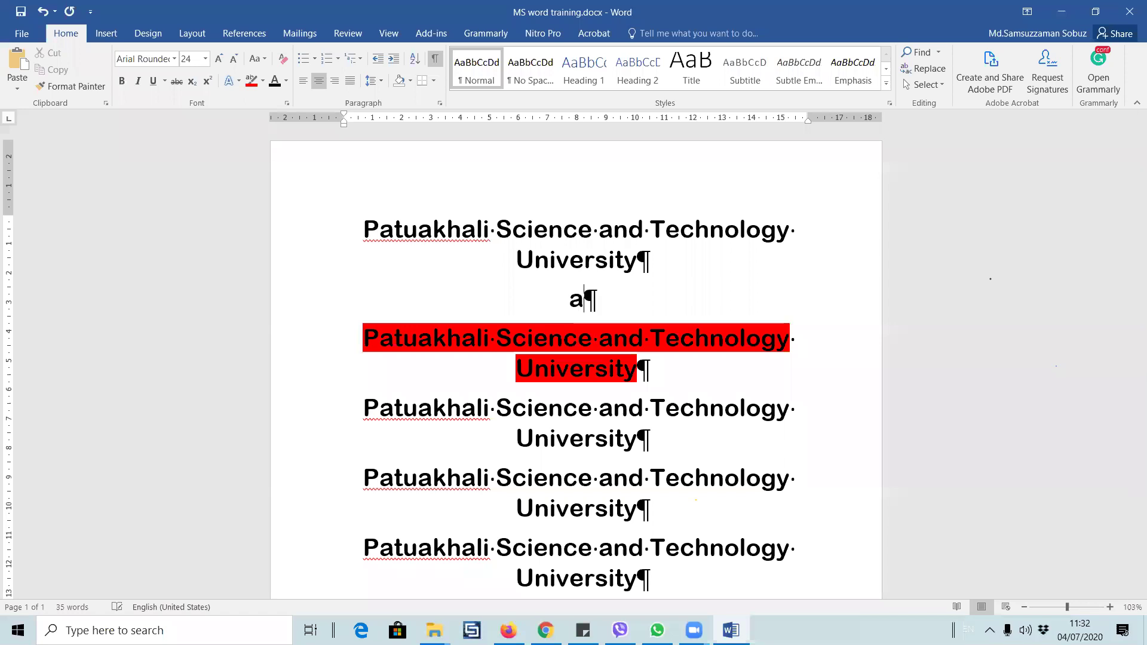
pyautogui.click(207, 80)
pyautogui.write('2')
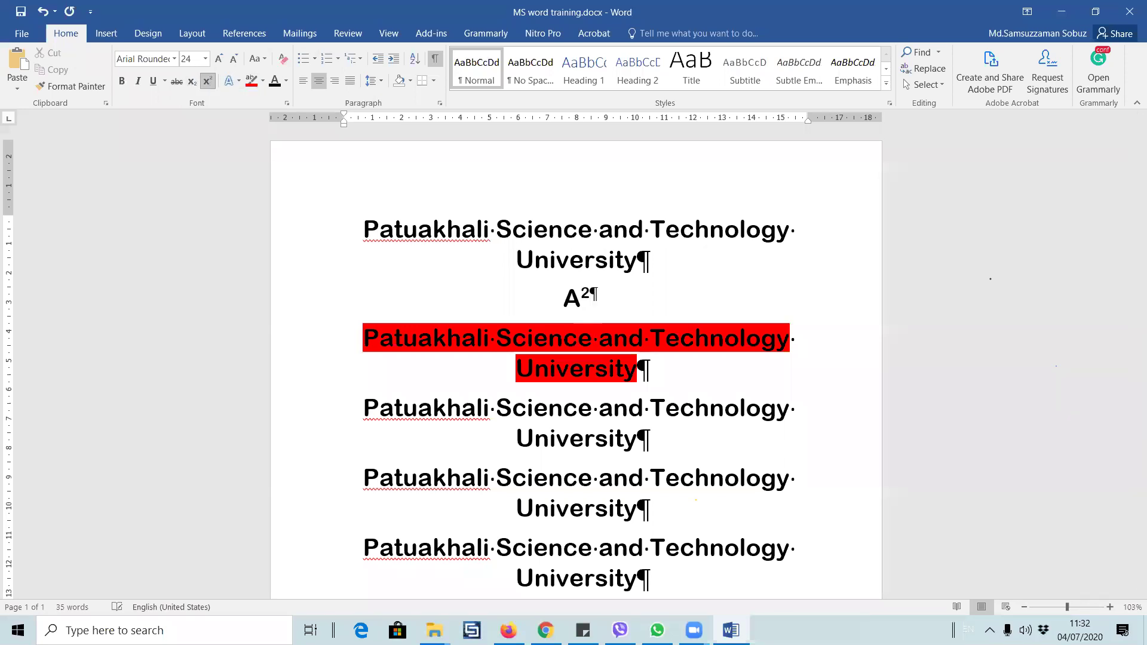
pyautogui.hotkey('ctrl', 'z')
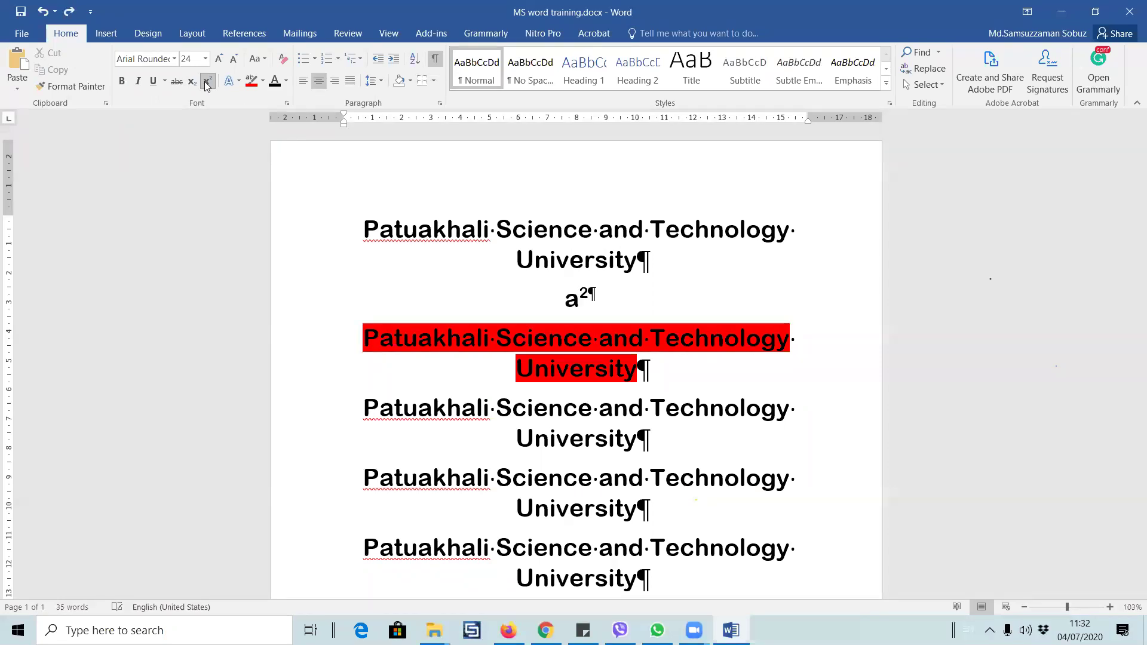
# - Add "+b" in subscript after a², follow it with a superscript 2, and return to normal text
pyautogui.click(192, 80)
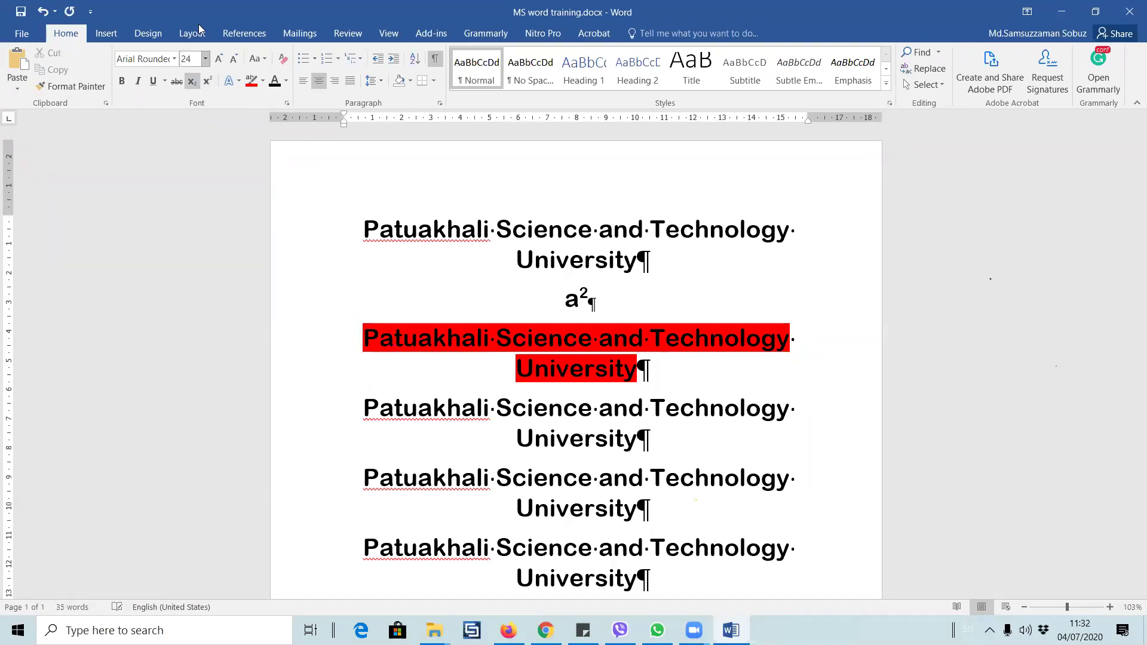
pyautogui.write('+b')
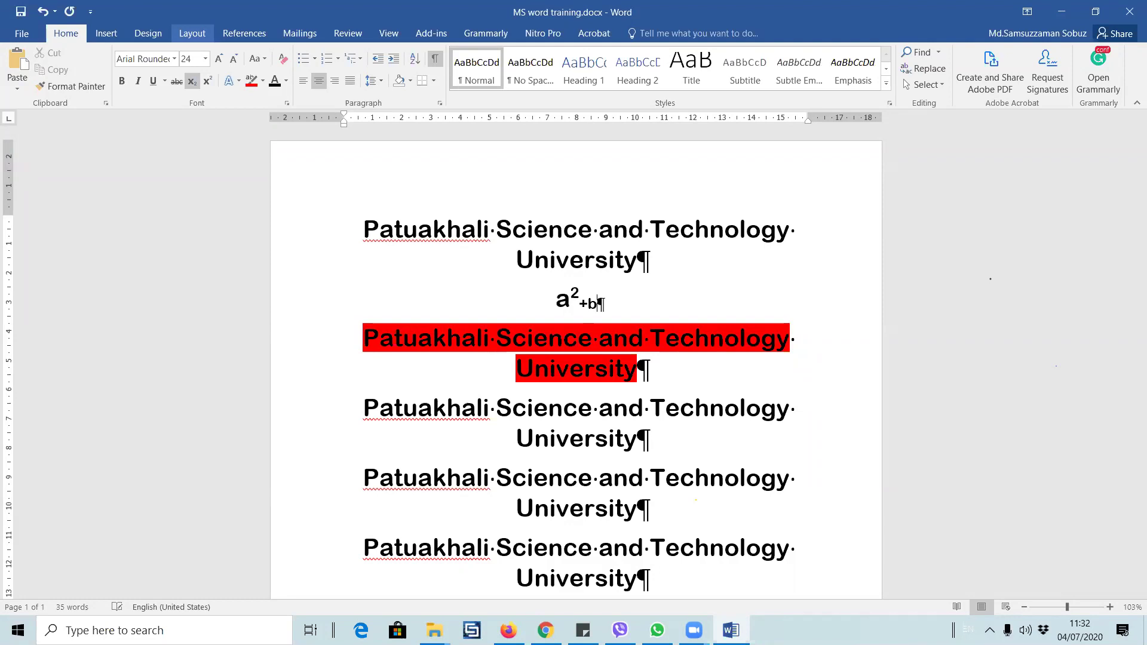
pyautogui.hotkey('ctrl', 'shift', '=')
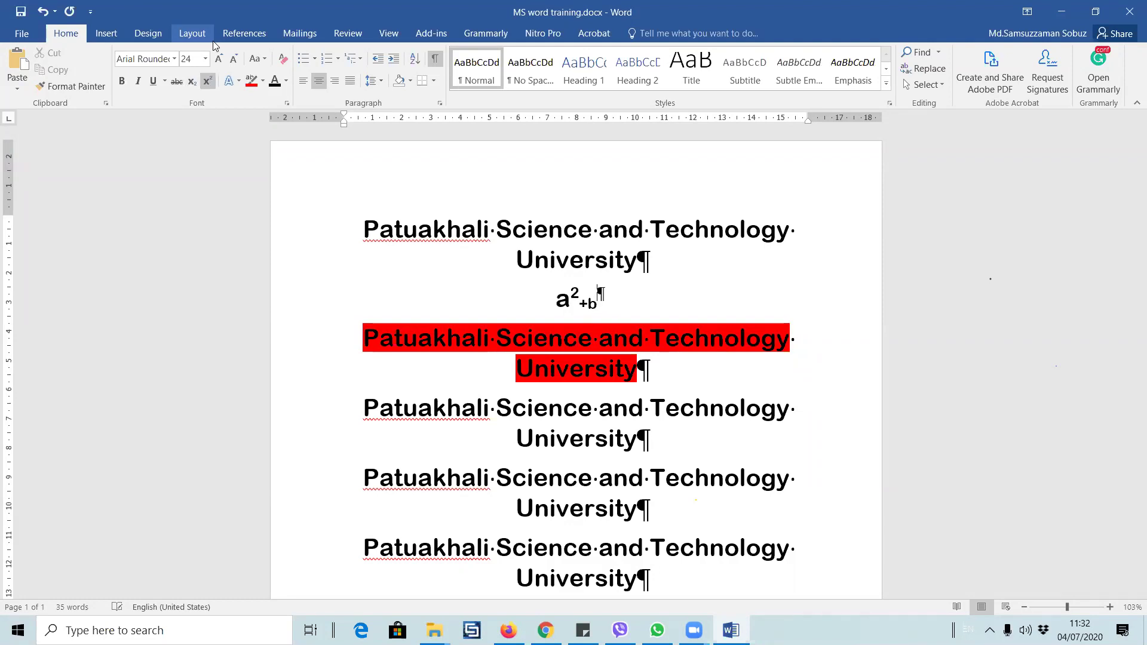
pyautogui.write('2')
pyautogui.hotkey('ctrl', 'shift', '=')
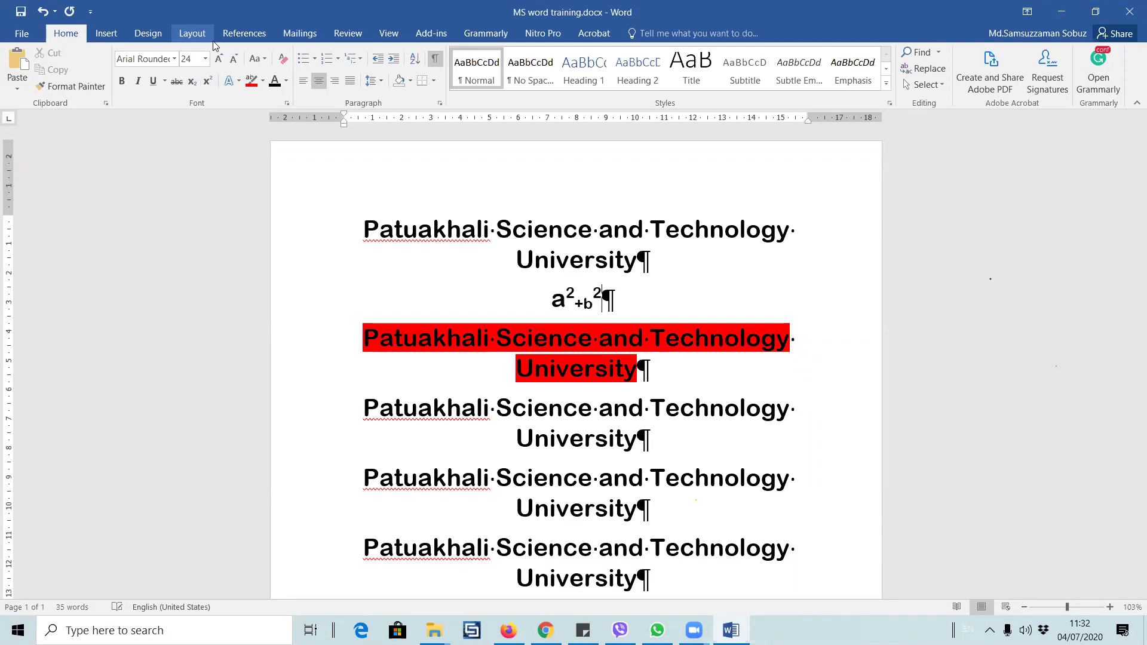
# - Add "a1" after the formula, apply subscript to the 1, and remove the subscript again
pyautogui.write('a')
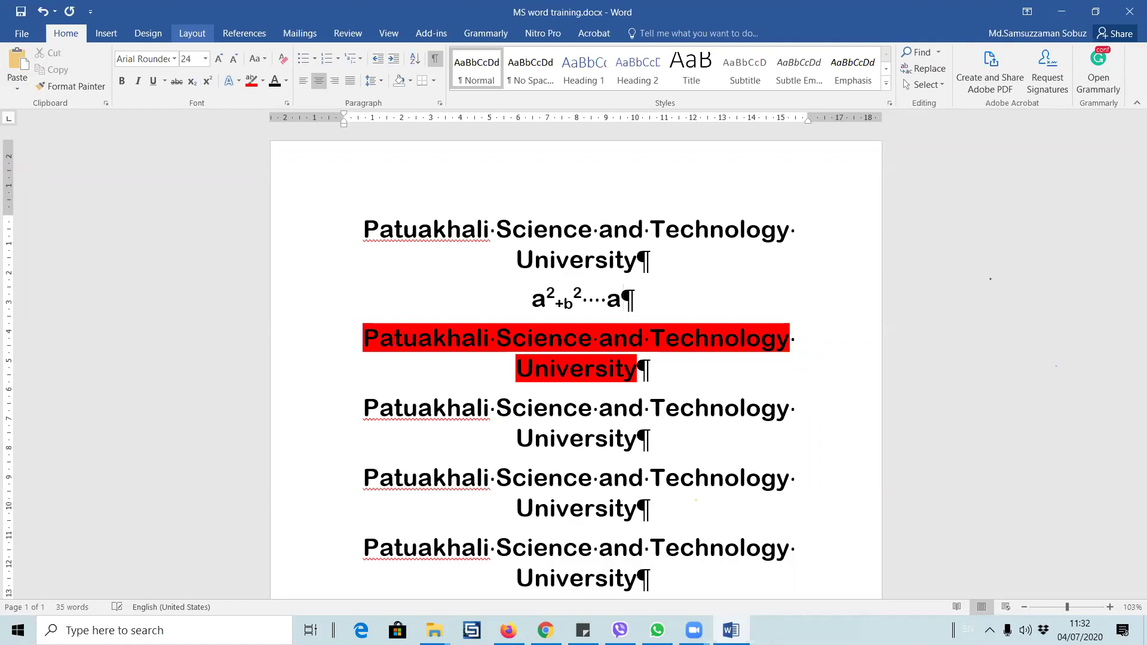
pyautogui.write('1')
pyautogui.hotkey('shift', 'Left')
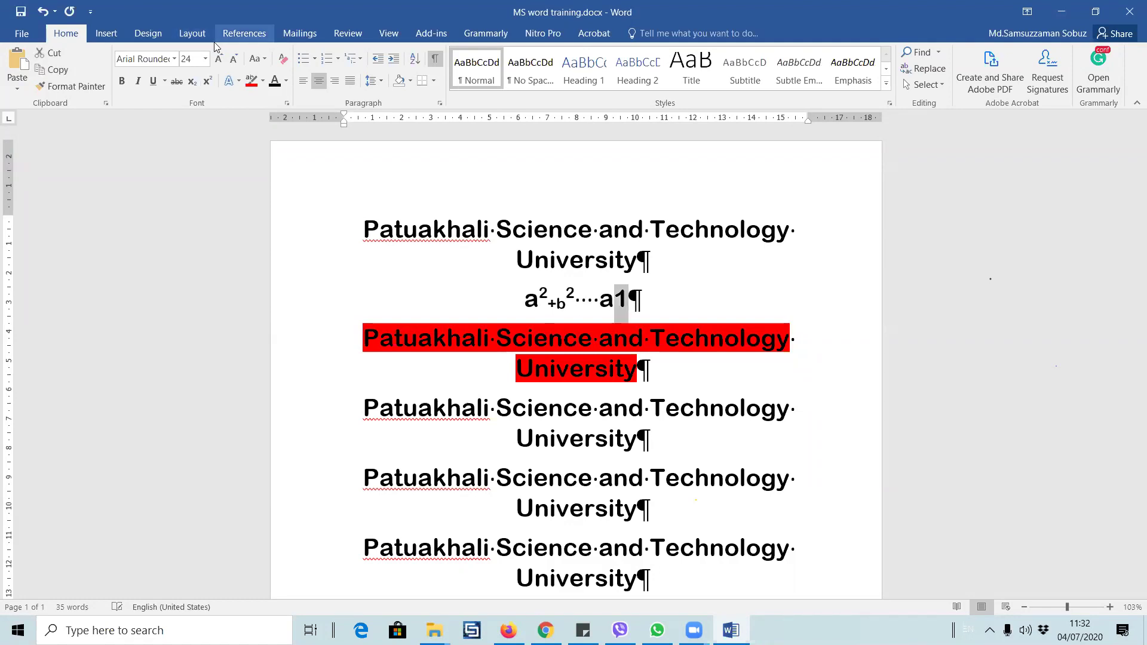
pyautogui.click(193, 81)
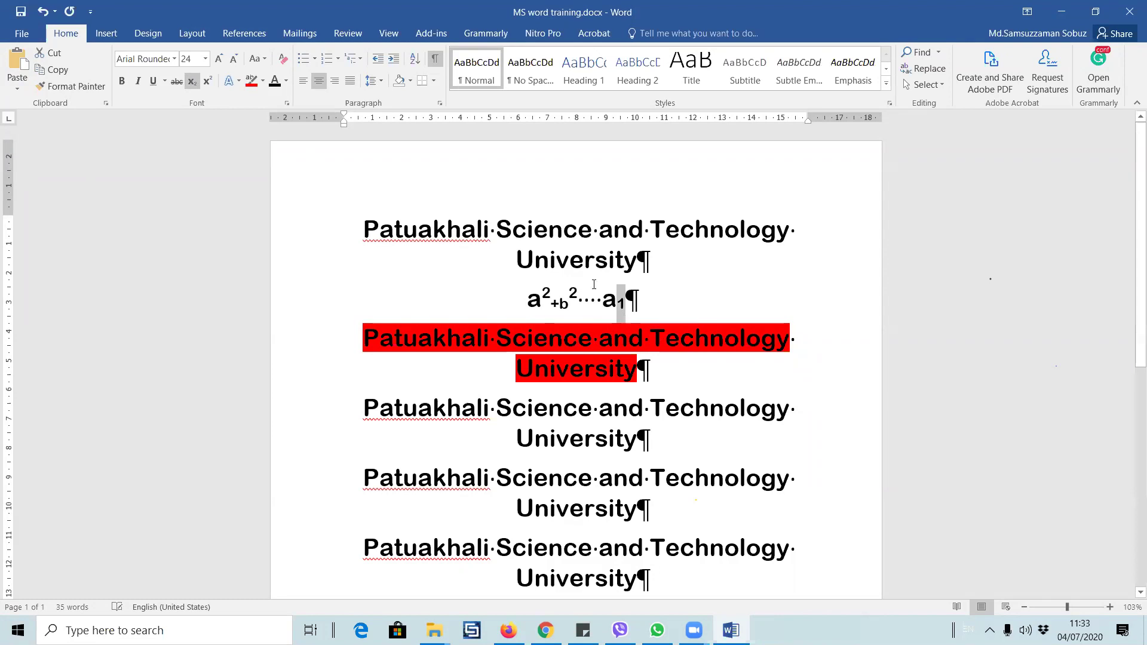
pyautogui.click(192, 82)
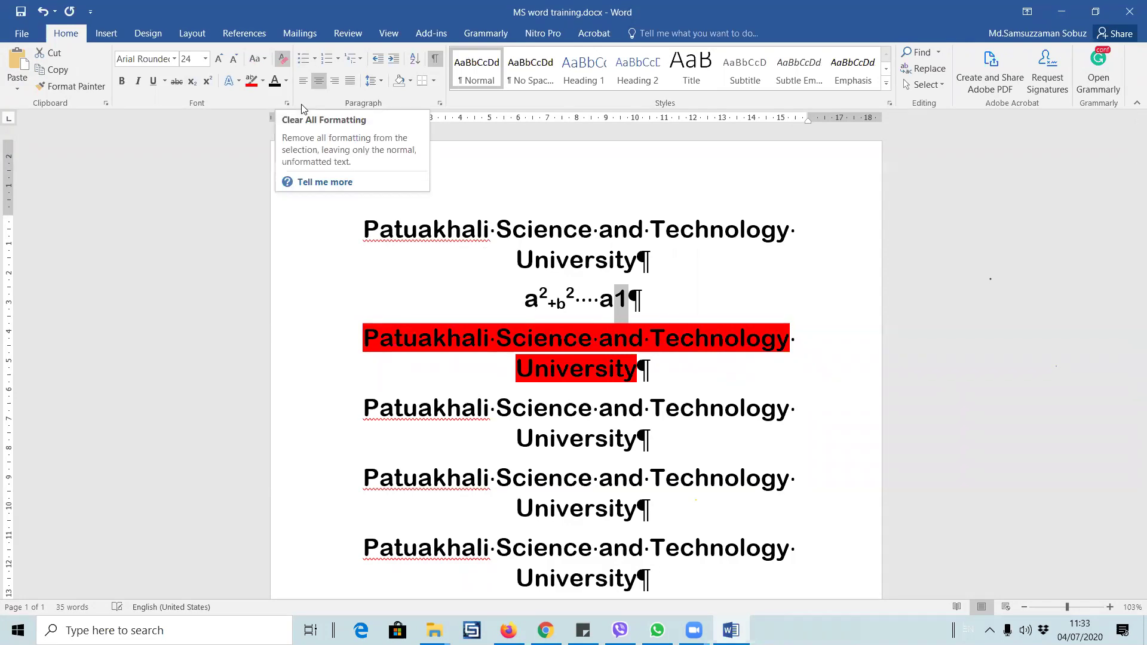
pyautogui.click(576, 277)
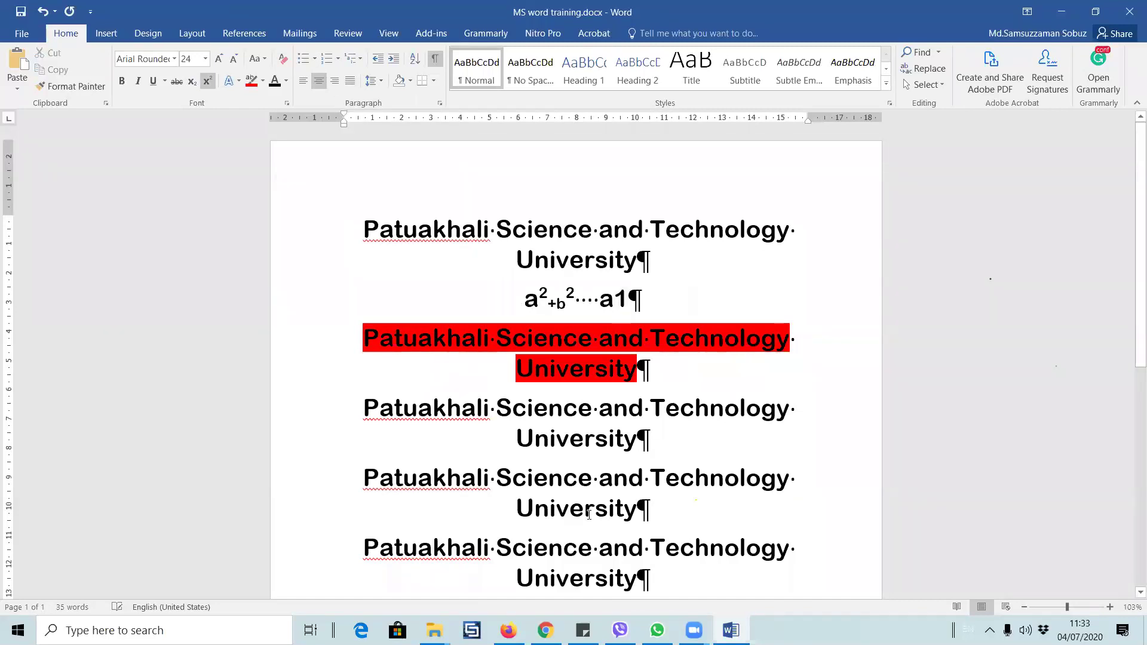
# - Select all the document's text and preview the four-diamond bullet style from the bullet library without applying it
pyautogui.hotkey('ctrl', 'a')
pyautogui.scroll(-5, 504, 358)
pyautogui.scroll(2, 504, 394)
pyautogui.scroll(4, 505, 394)
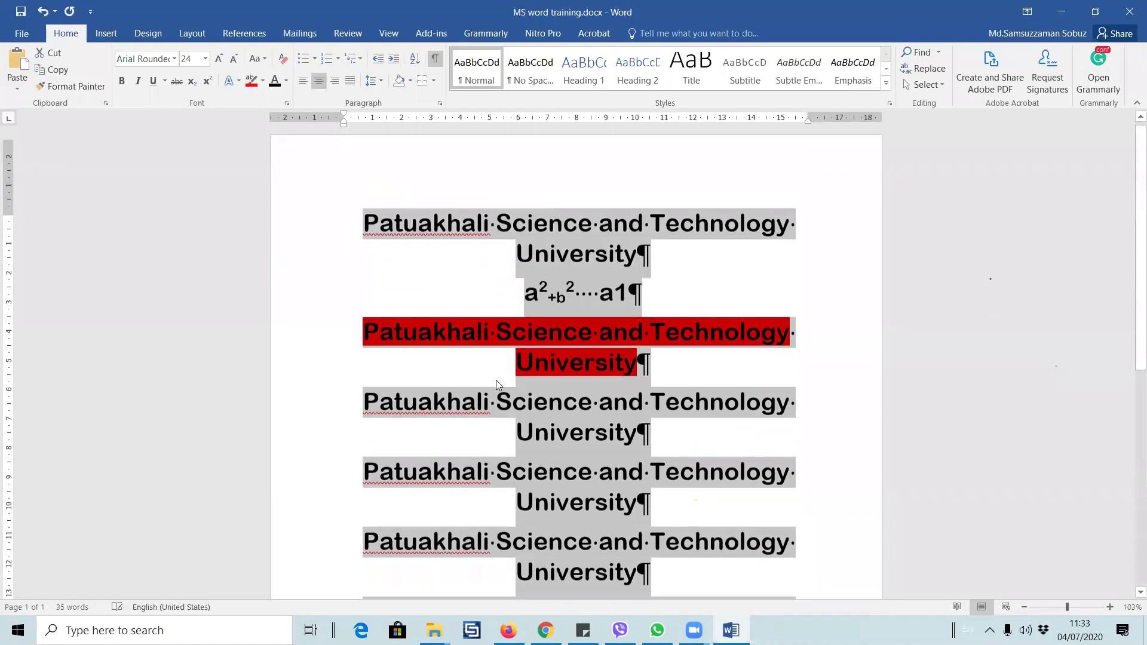
pyautogui.click(315, 58)
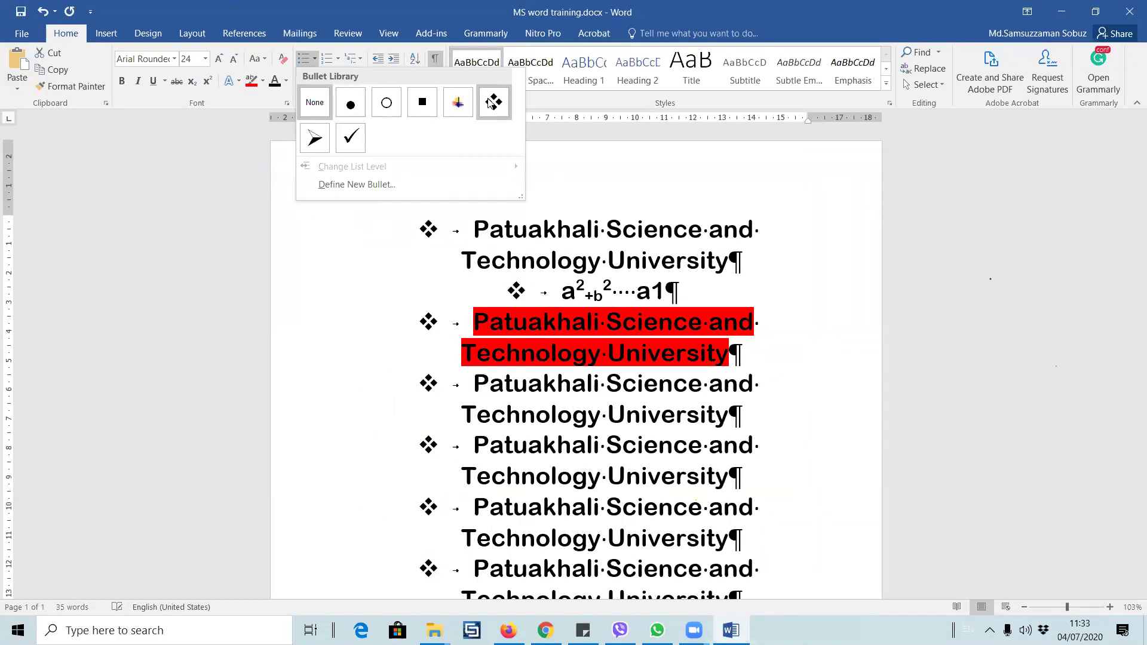
pyautogui.click(591, 309)
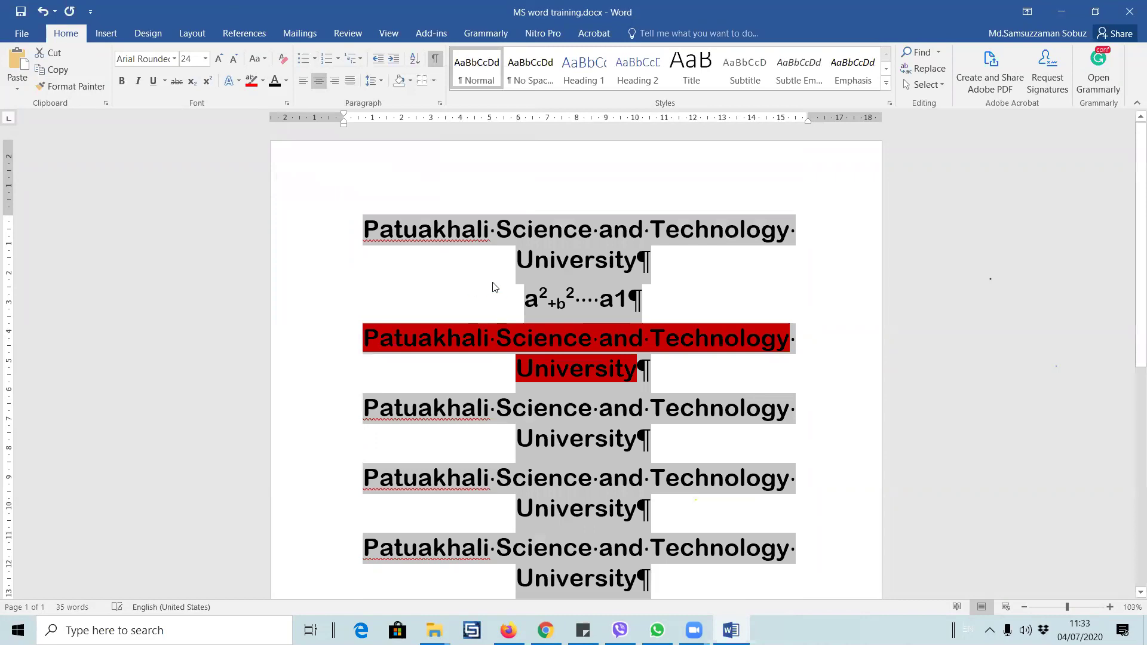
# - Set all text from the red-highlighted line to the end of the document to 12 pt bold
pyautogui.click(563, 338)
pyautogui.click(363, 338)
pyautogui.hotkey('ctrl', 'shift', 'End')
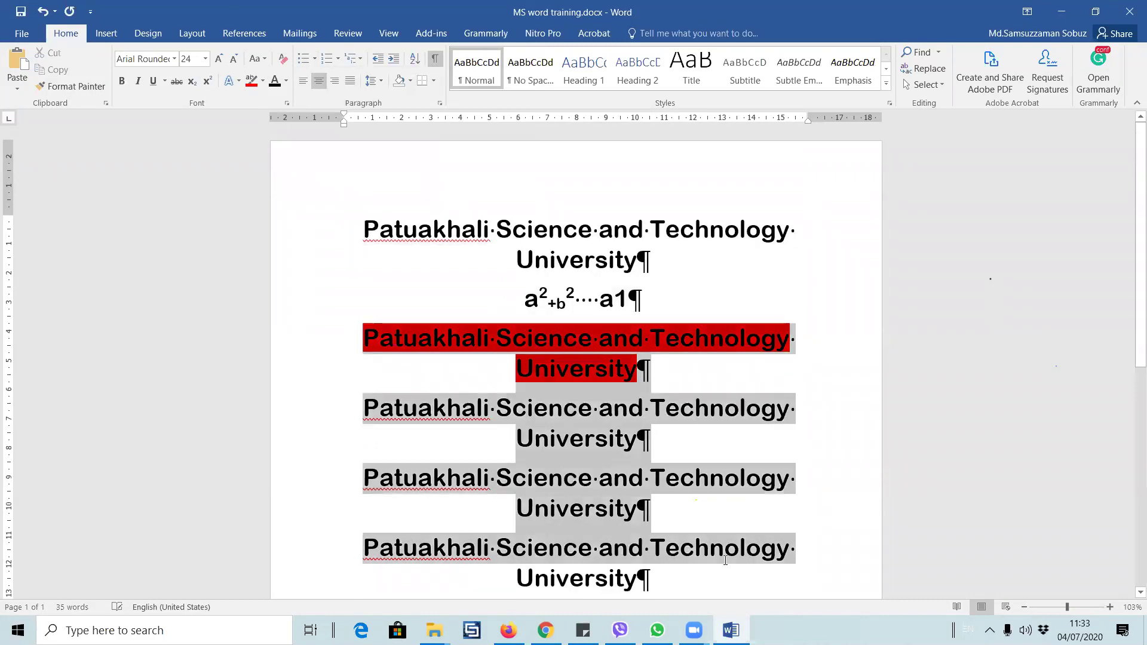
pyautogui.hotkey('ctrl', 'shift', 'p')
pyautogui.write('12')
pyautogui.press('Return')
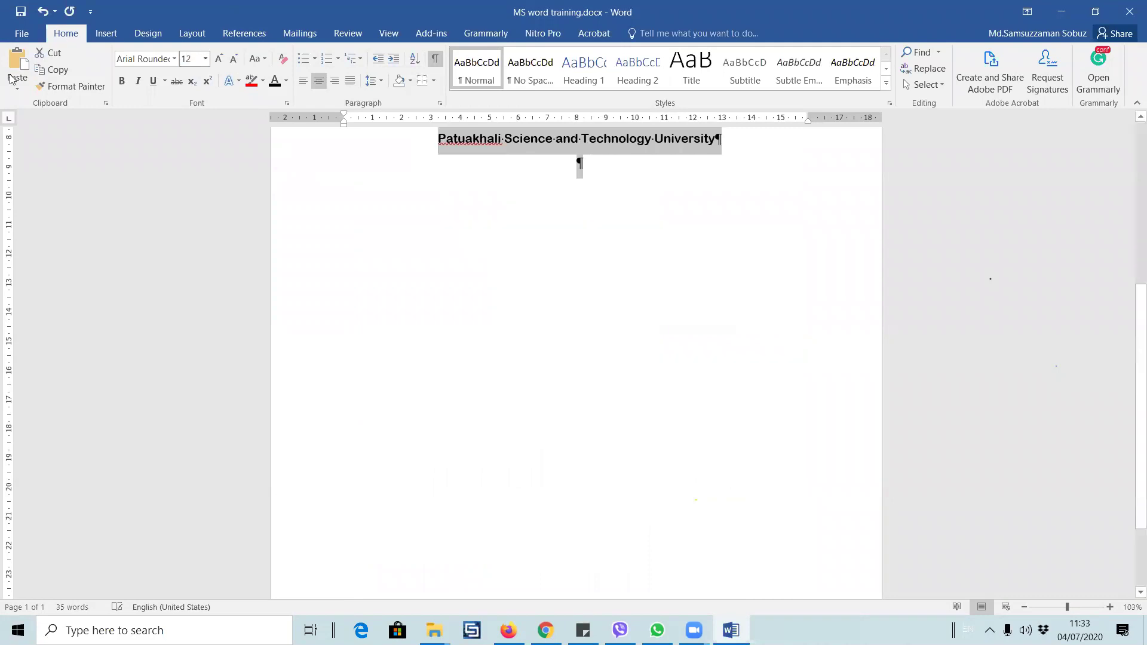
pyautogui.scroll(3, 450, 303)
pyautogui.scroll(3, 449, 303)
pyautogui.hotkey('ctrl', 'b')
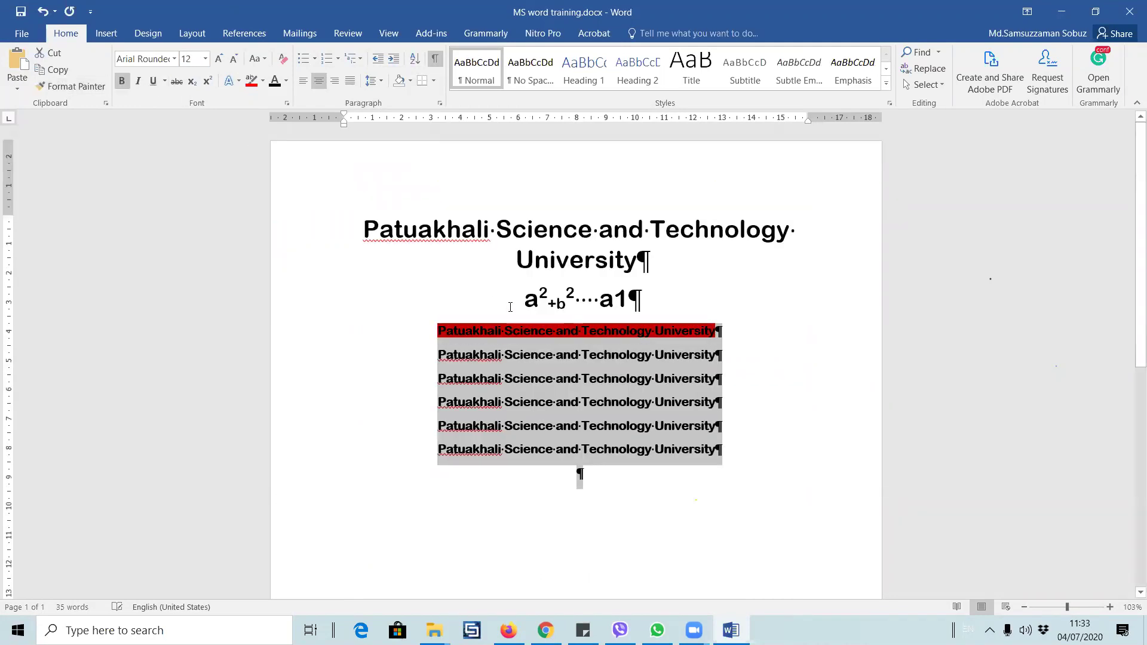
# - Delete the formula line beneath the heading
pyautogui.click(239, 281)
pyautogui.click(299, 302)
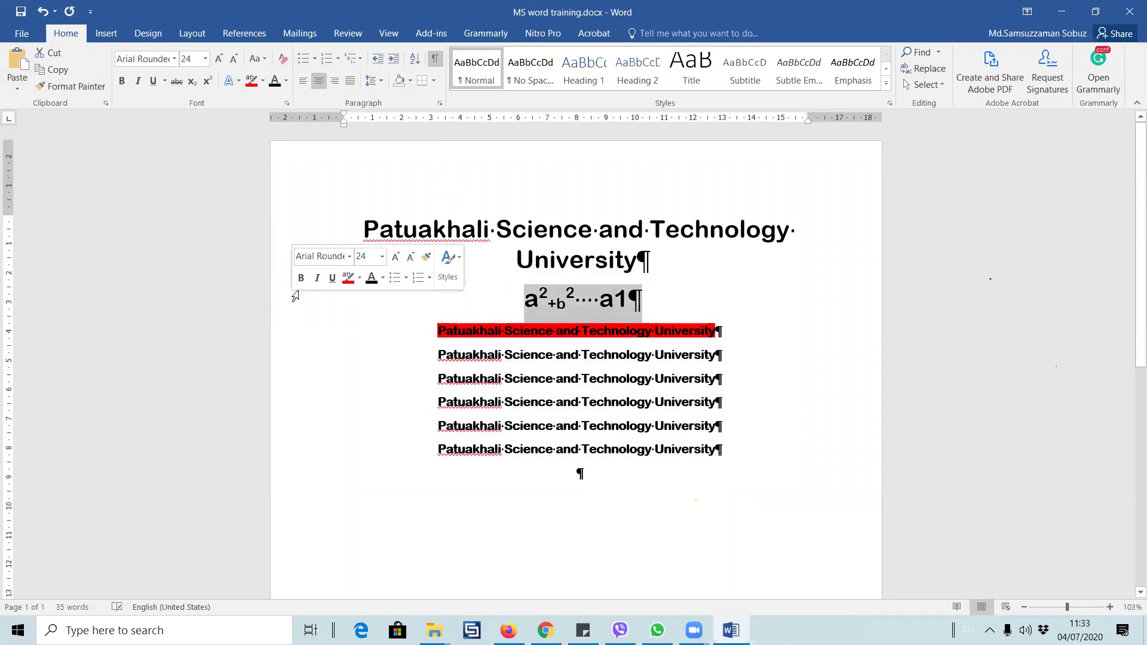
pyautogui.press('Delete')
# - Reduce the heading's font size to 19 pt so that it fits on one line
pyautogui.moveTo(362, 227); pyautogui.dragTo(650, 263)
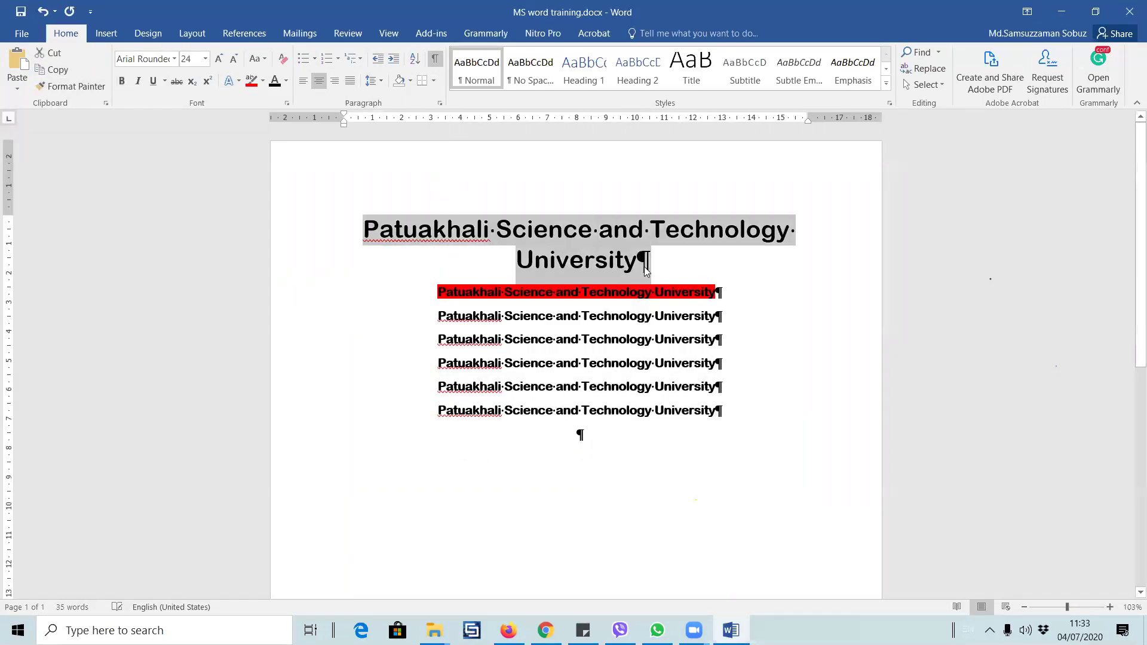
pyautogui.hotkey('ctrl', '[')
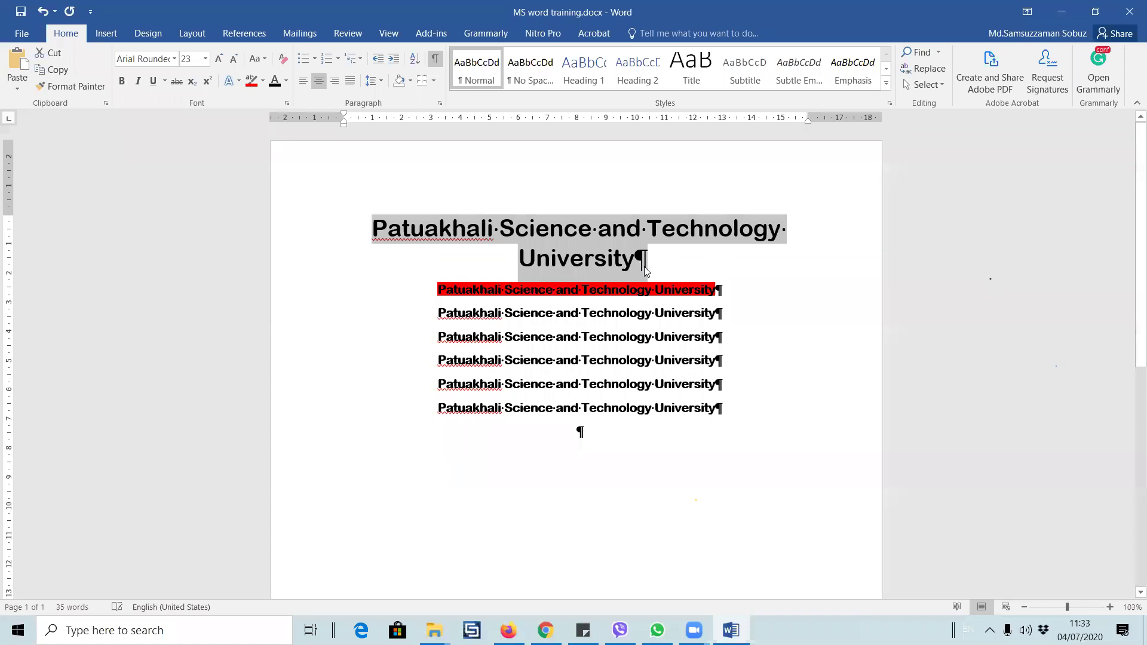
pyautogui.hotkey('ctrl', '[')
pyautogui.hotkey('ctrl', '[')
pyautogui.hotkey('ctrl', '[')
# - Set the font of the six lines below the heading to Times New Roman
pyautogui.moveTo(438, 255); pyautogui.dragTo(717, 382)
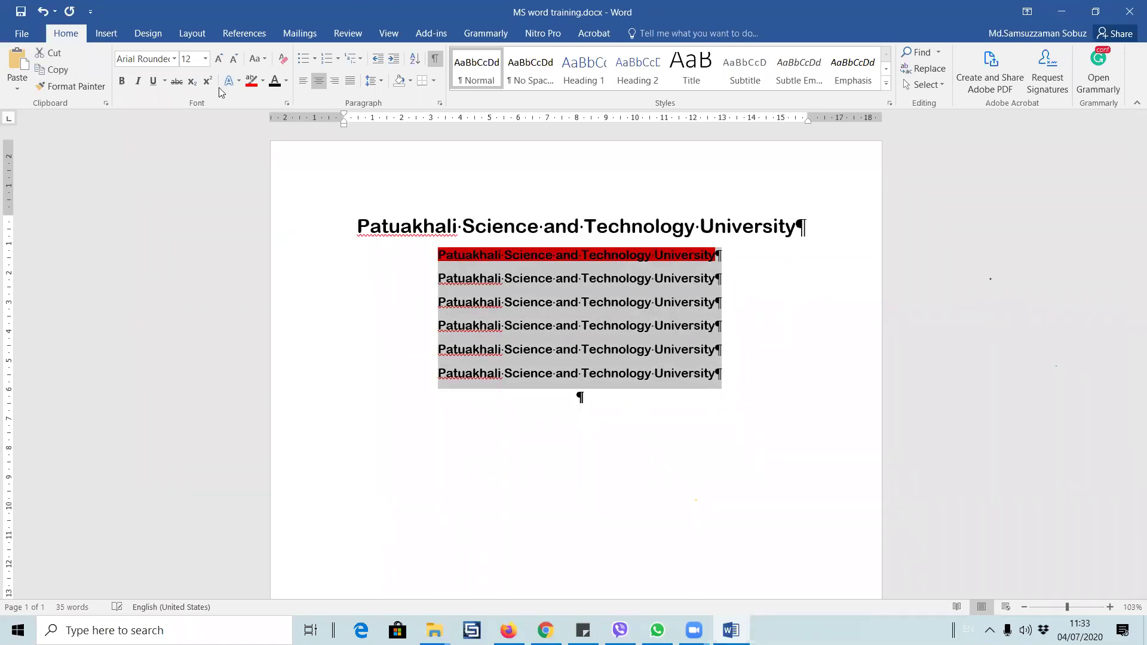
pyautogui.click(174, 58)
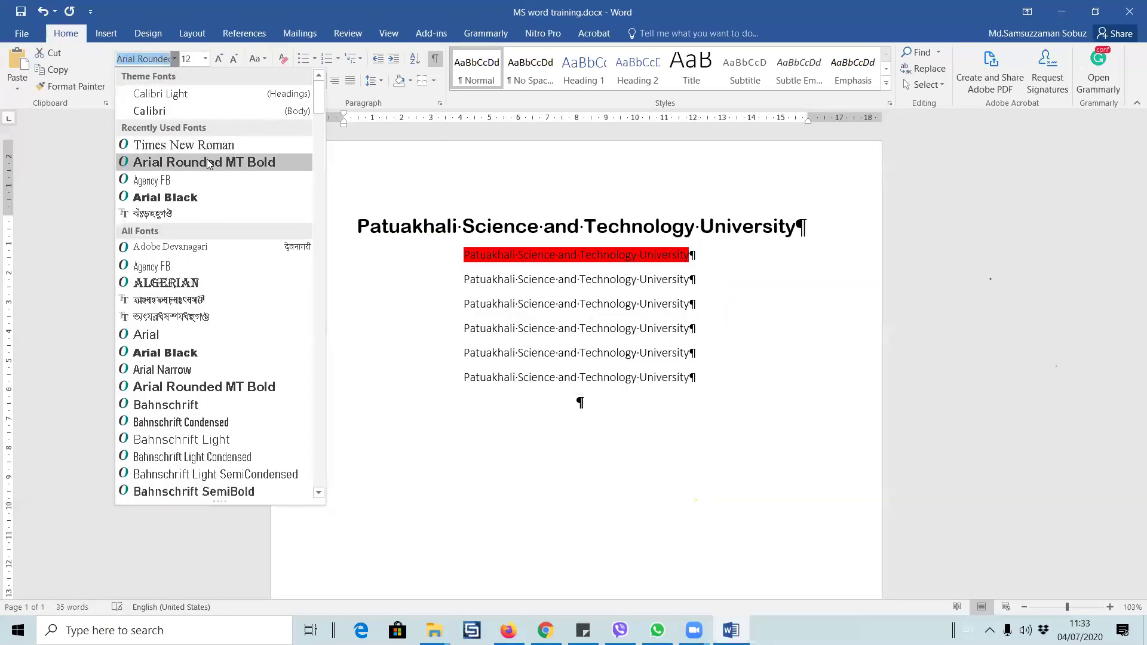
pyautogui.click(183, 145)
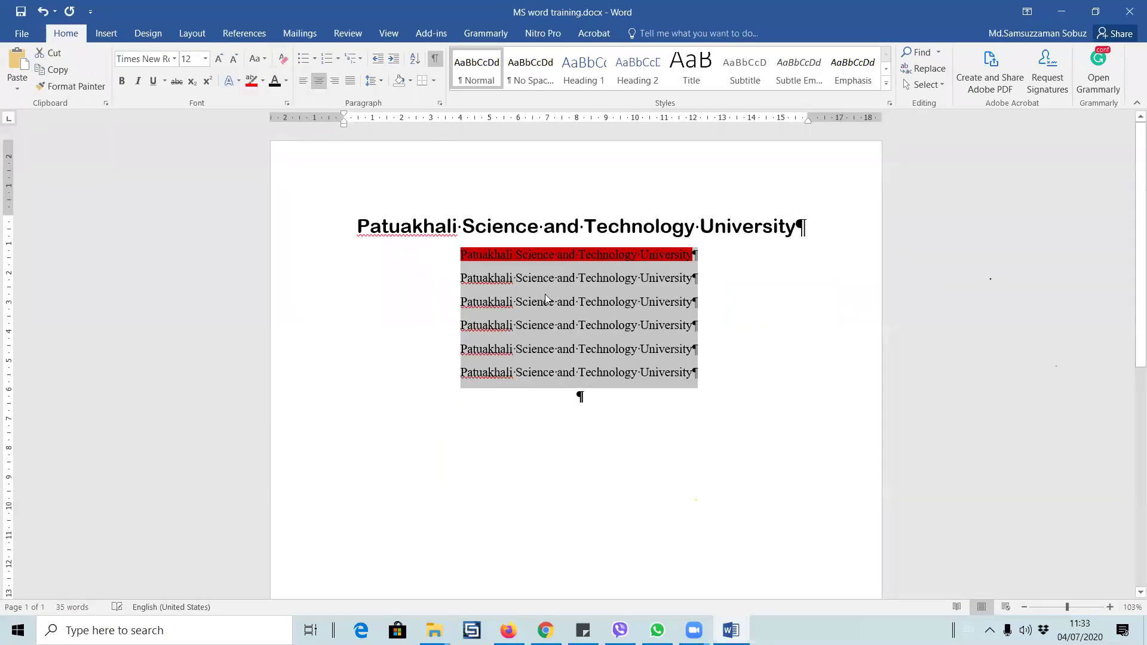
# - Try left, centre and right alignment on the six lines below the heading and finish with justified alignment
pyautogui.click(304, 86)
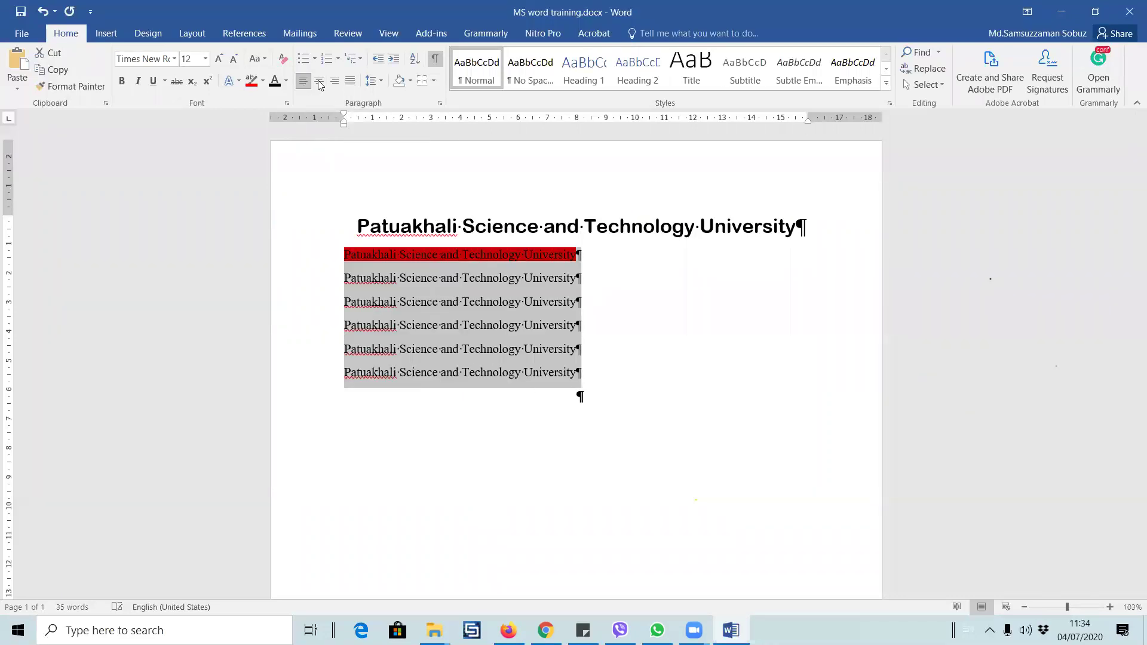
pyautogui.click(319, 84)
pyautogui.click(333, 86)
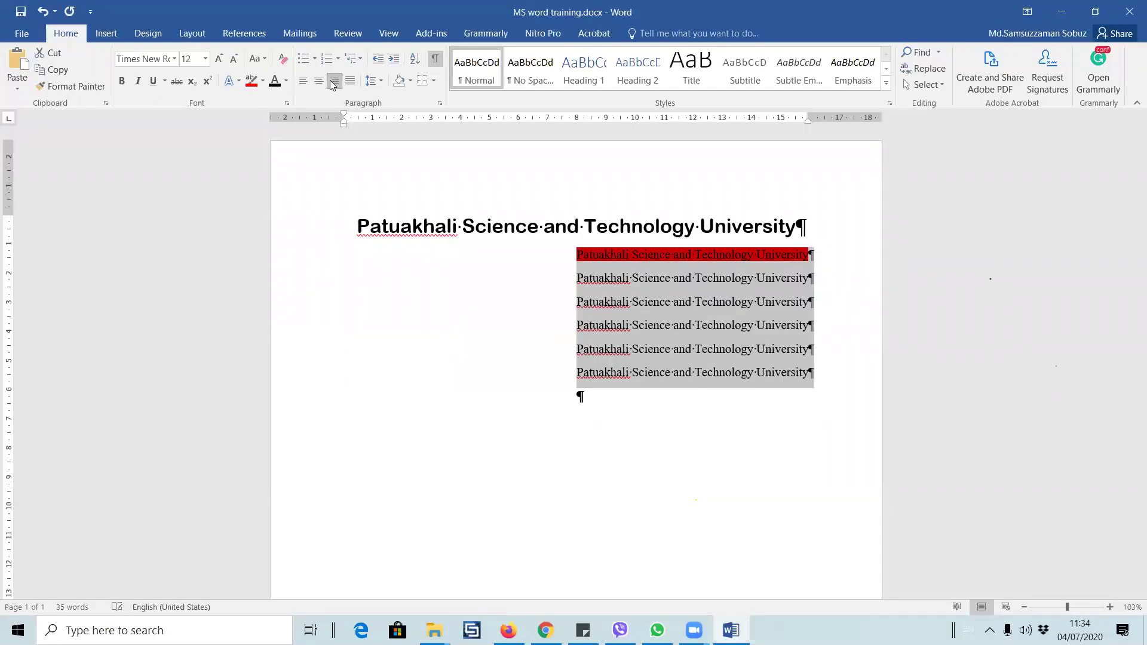
pyautogui.click(350, 81)
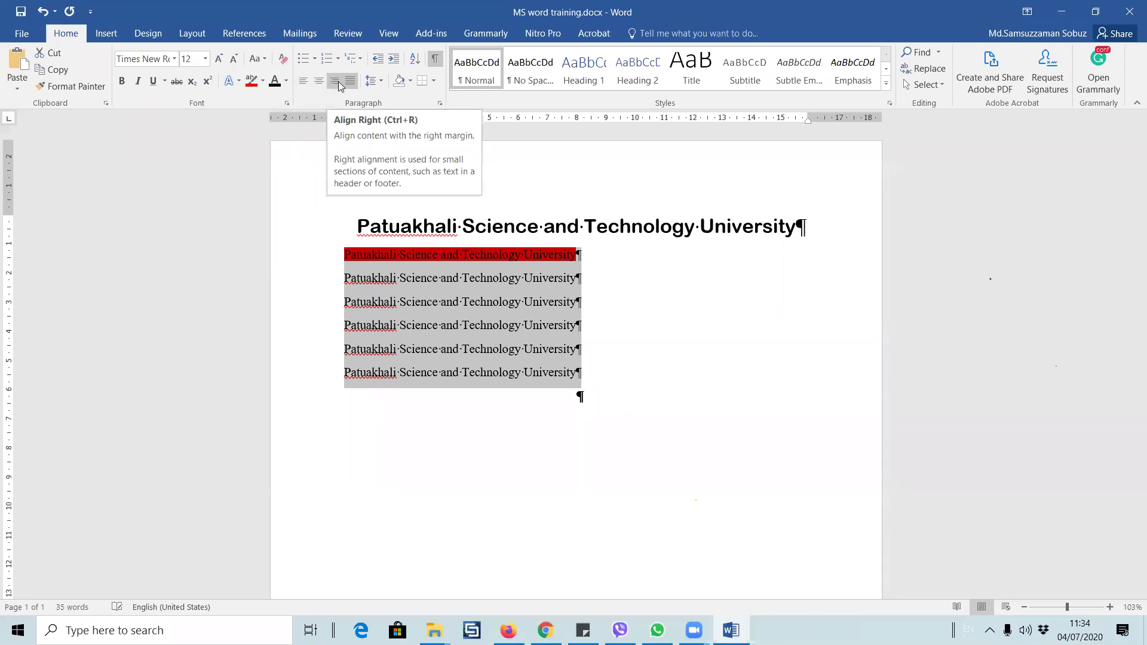
# - Apply arrowhead bullets to the six lines below the heading
pyautogui.click(315, 58)
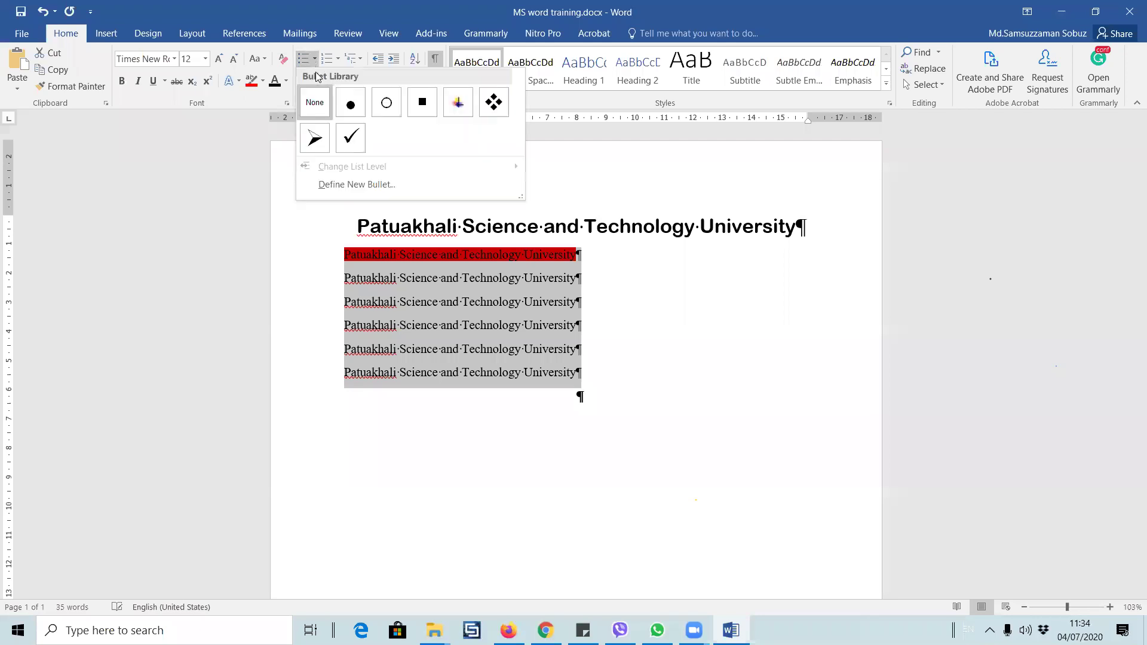
pyautogui.click(326, 141)
pyautogui.click(578, 355)
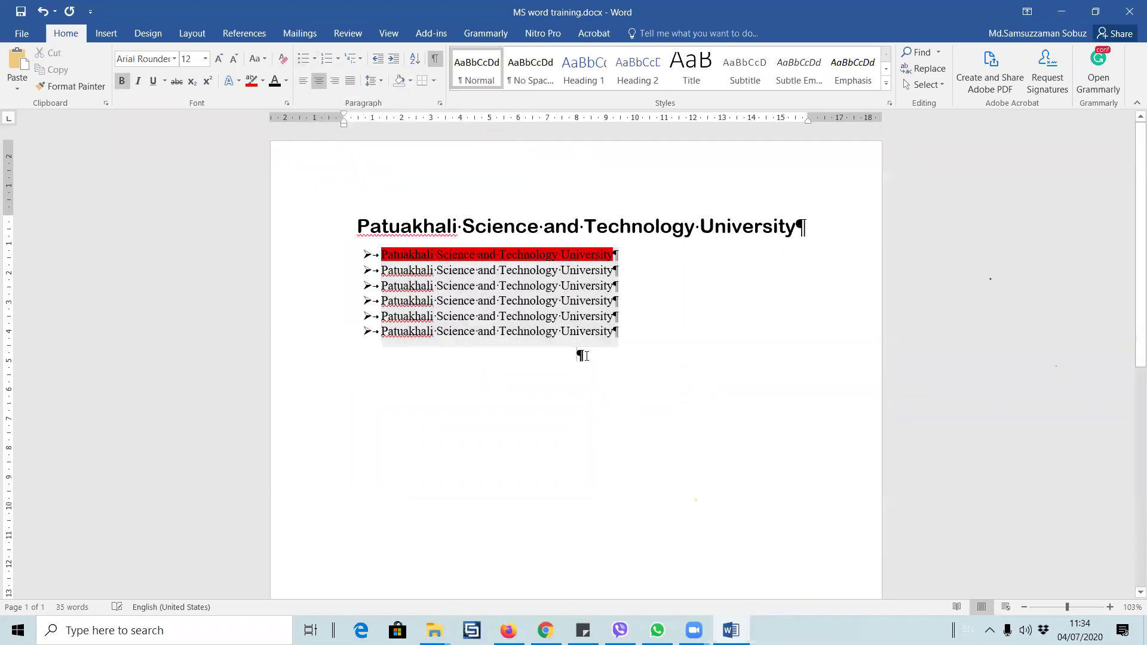
# - Set the line spacing of the six bulleted lines to 2.0
pyautogui.moveTo(578, 355); pyautogui.dragTo(382, 254)
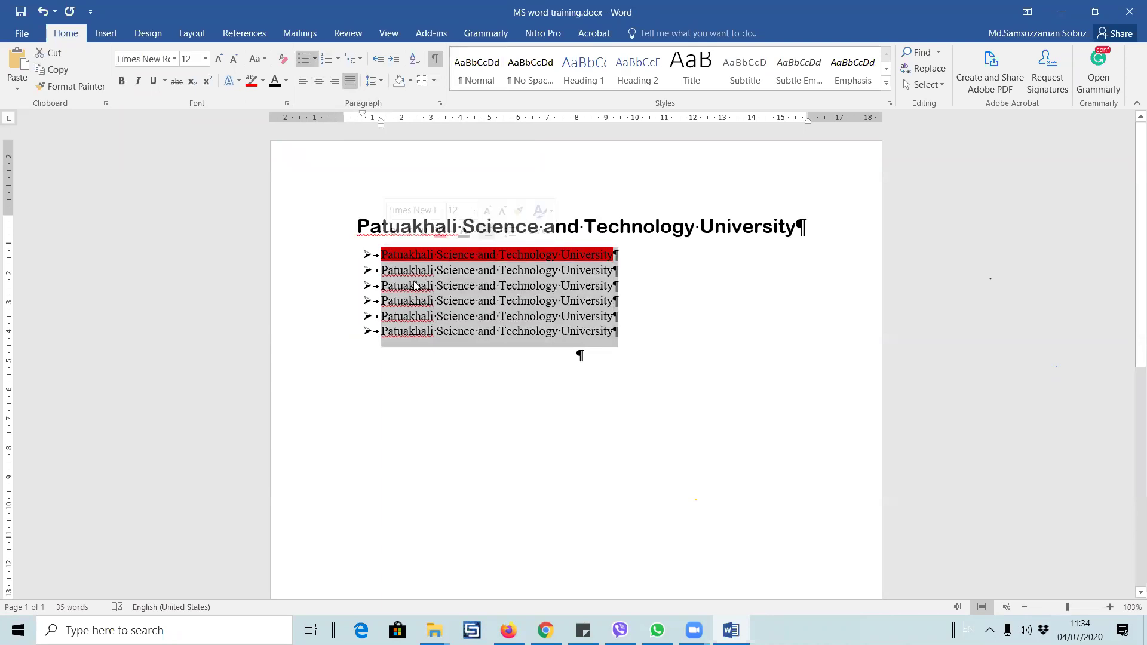
pyautogui.click(381, 84)
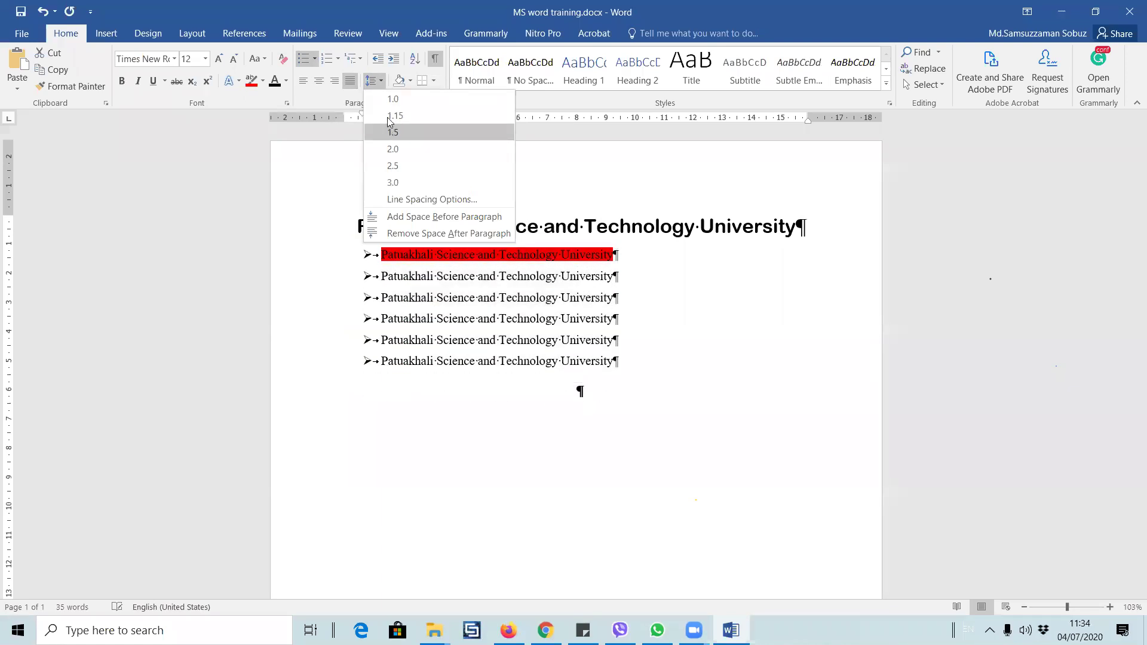
pyautogui.click(393, 148)
pyautogui.click(610, 382)
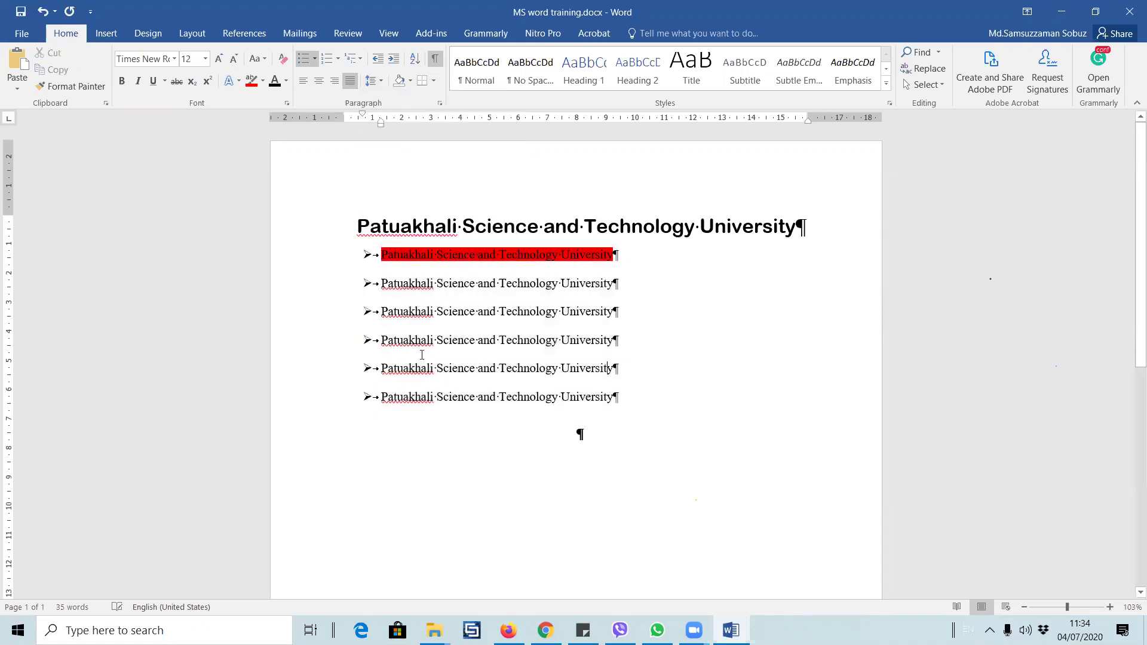
# - Change the last three bulleted lines to a numbered list in the 1), 2), 3) format
pyautogui.moveTo(382, 340); pyautogui.dragTo(621, 412)
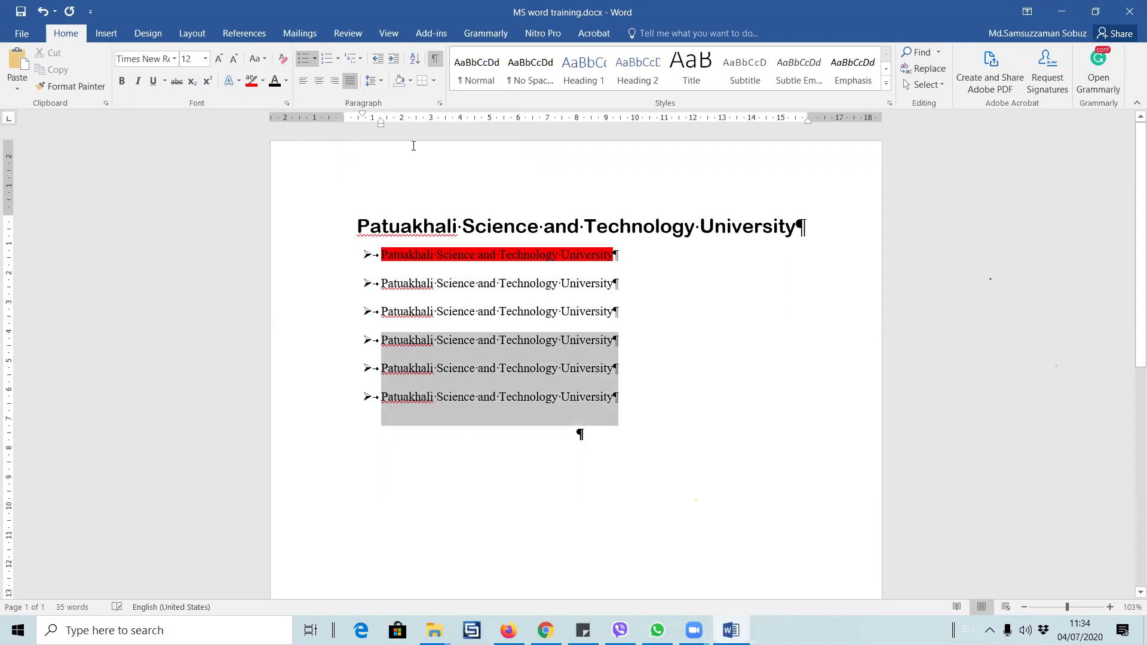
pyautogui.click(338, 60)
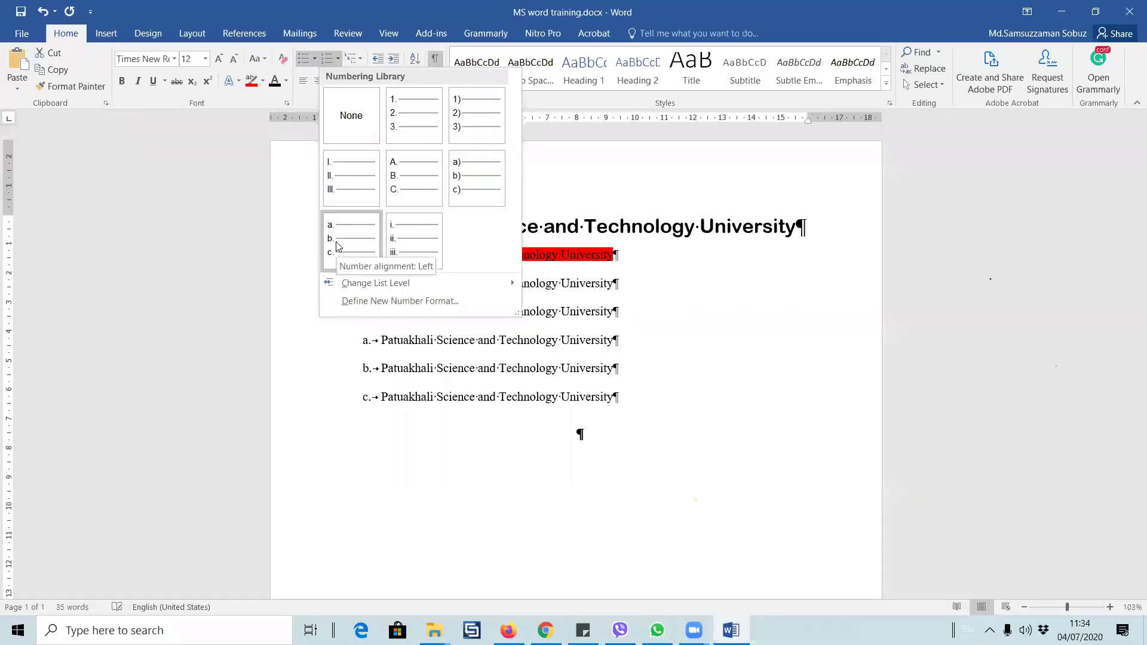
pyautogui.click(475, 116)
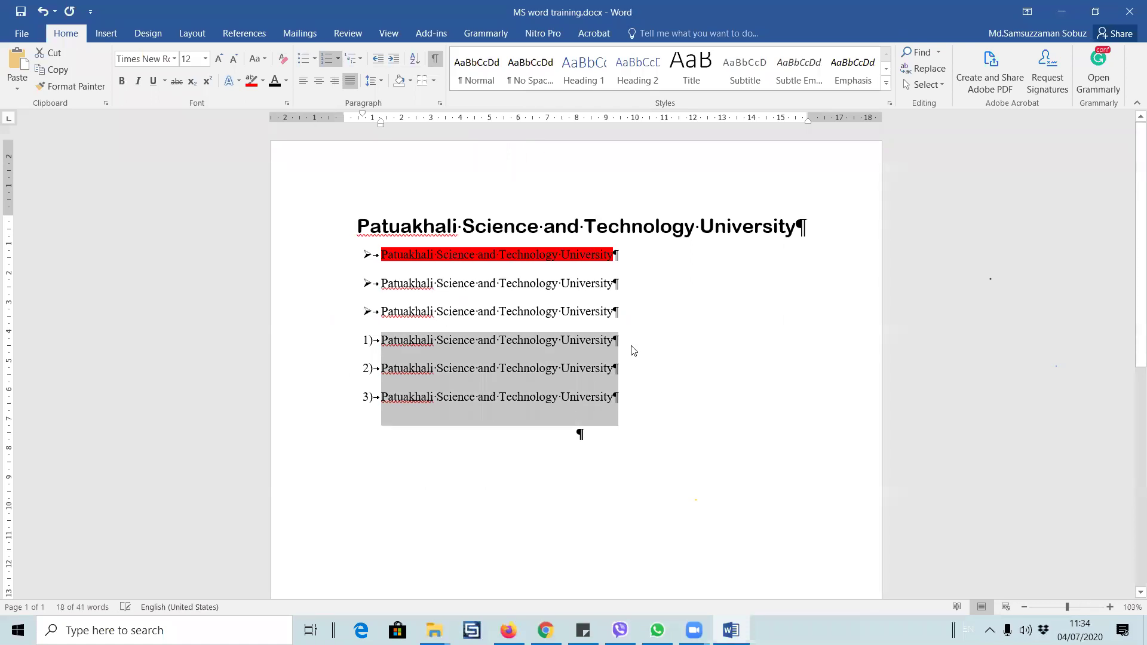
# - Set the shading of the three numbered lines to No Color
pyautogui.click(410, 82)
pyautogui.click(410, 82)
pyautogui.click(410, 83)
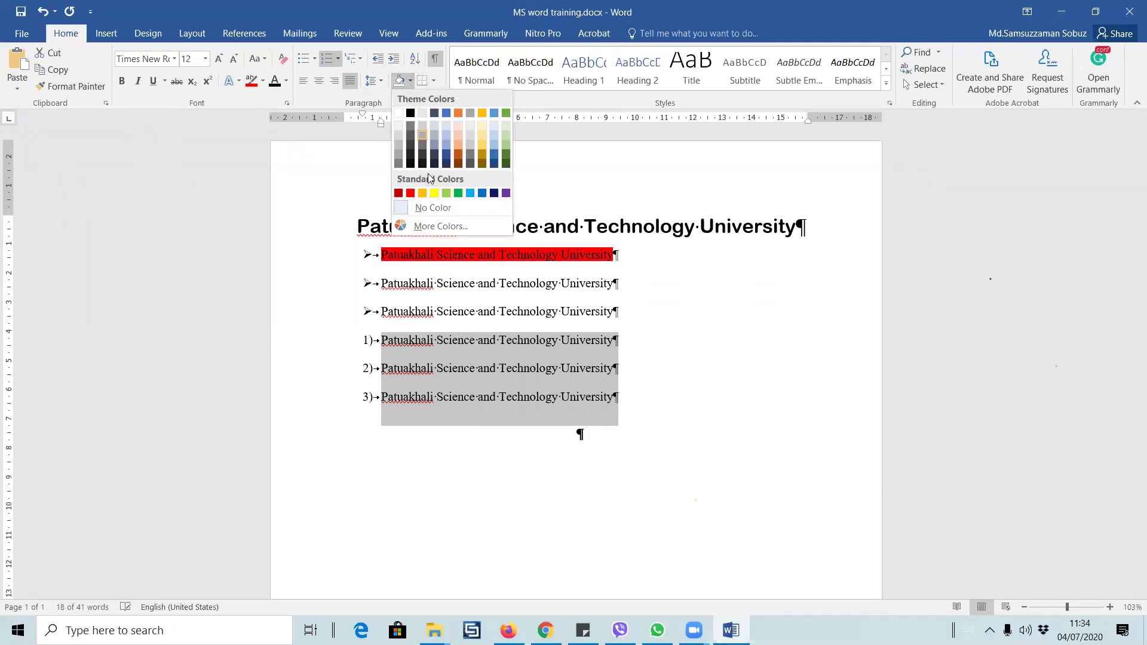
pyautogui.click(433, 208)
# - End the numbered list after its last item and add two blank paragraphs below it
pyautogui.click(630, 401)
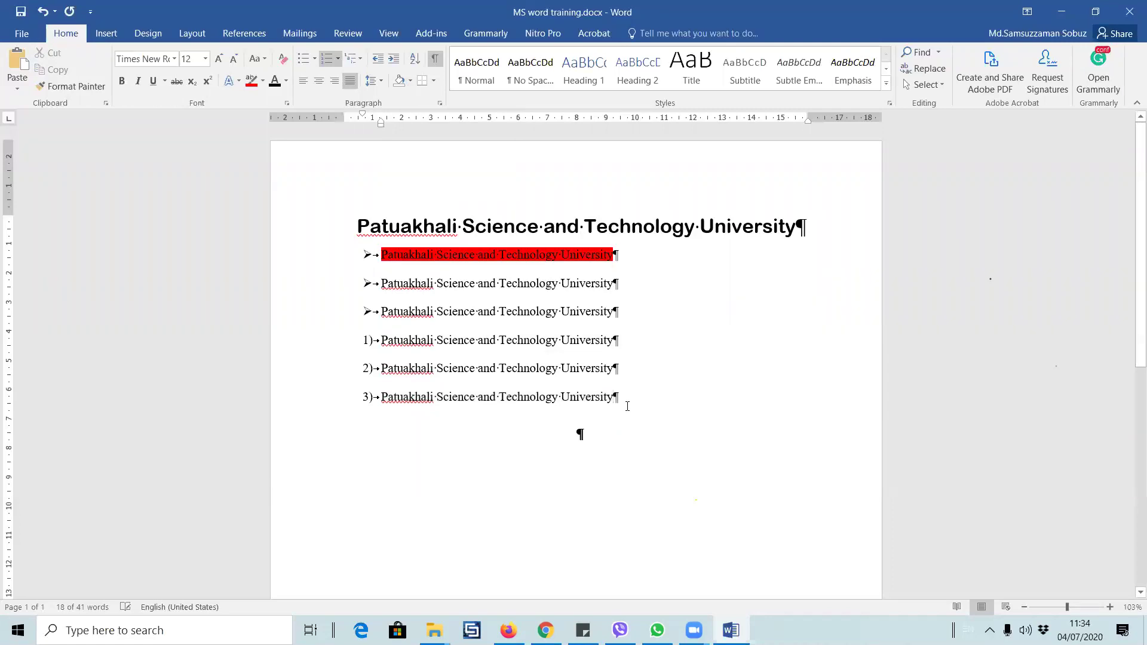
pyautogui.press('Return')
pyautogui.press('Return')
pyautogui.press('Return')
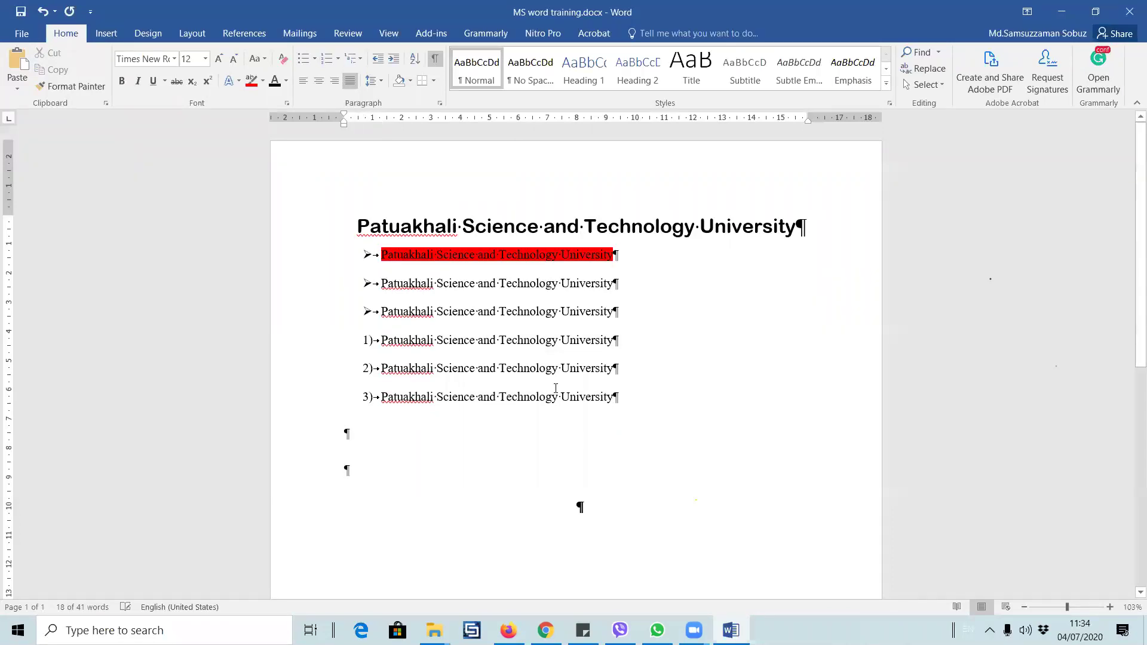
# - Try the Title and Subtitle styles on the heading and settle on Title
pyautogui.click(289, 226)
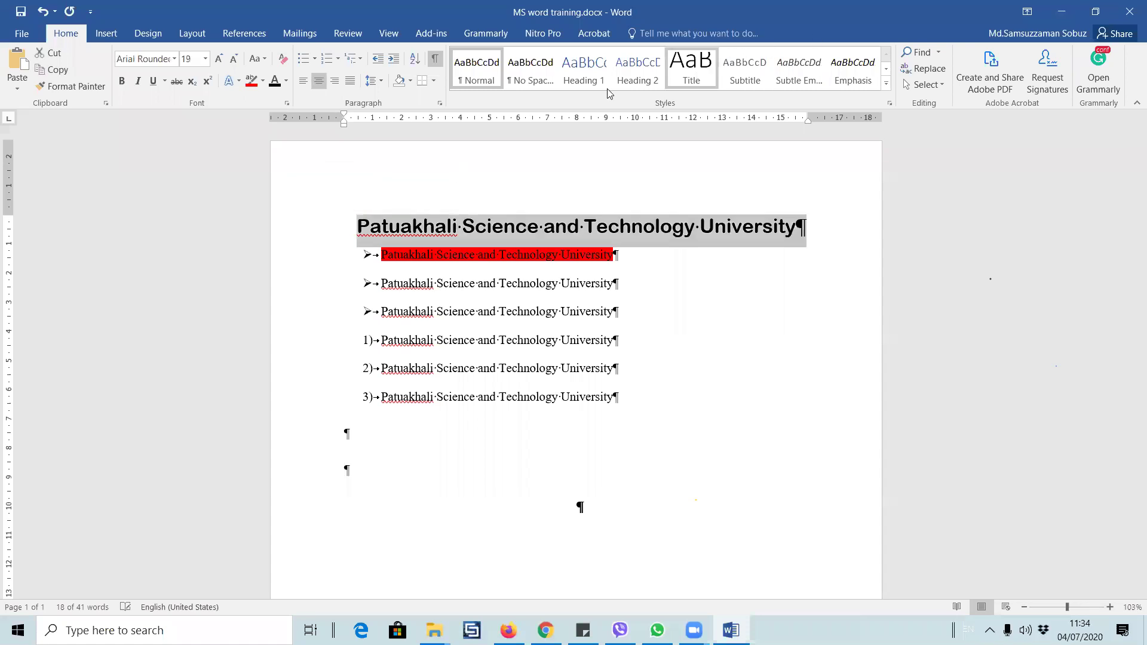
pyautogui.click(700, 66)
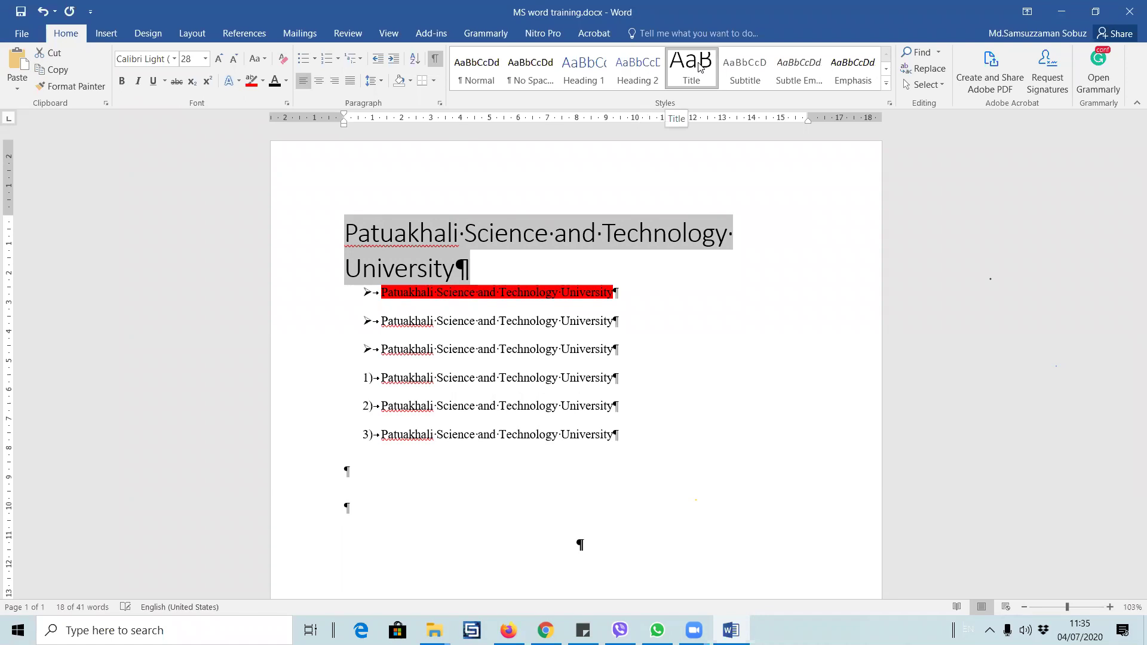
pyautogui.click(753, 79)
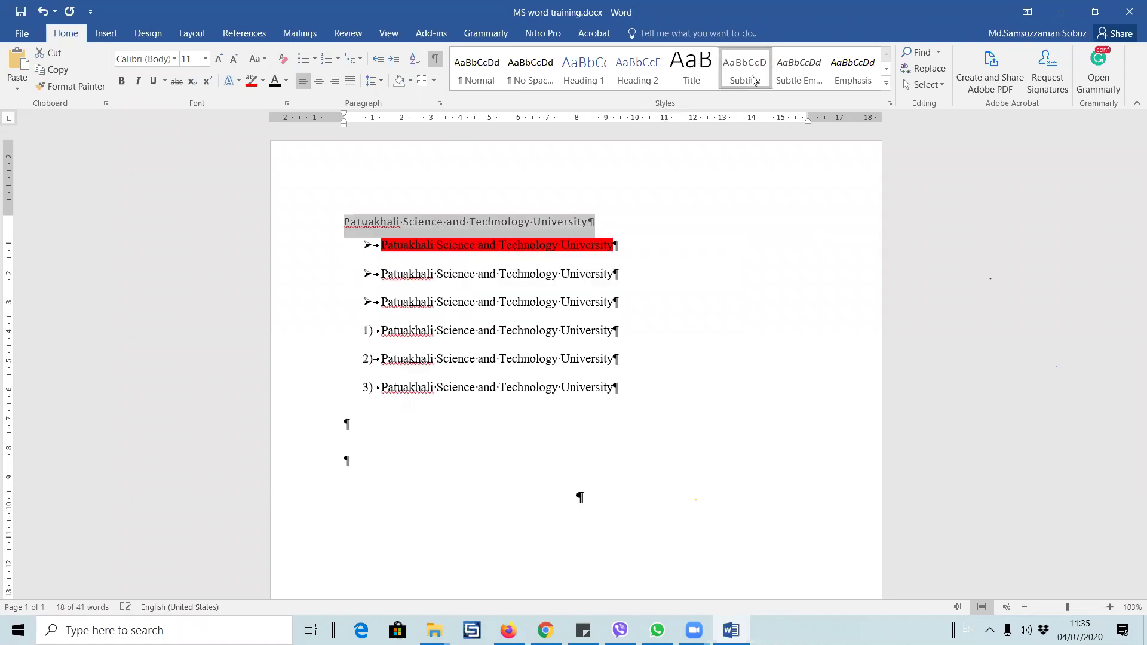
pyautogui.click(690, 75)
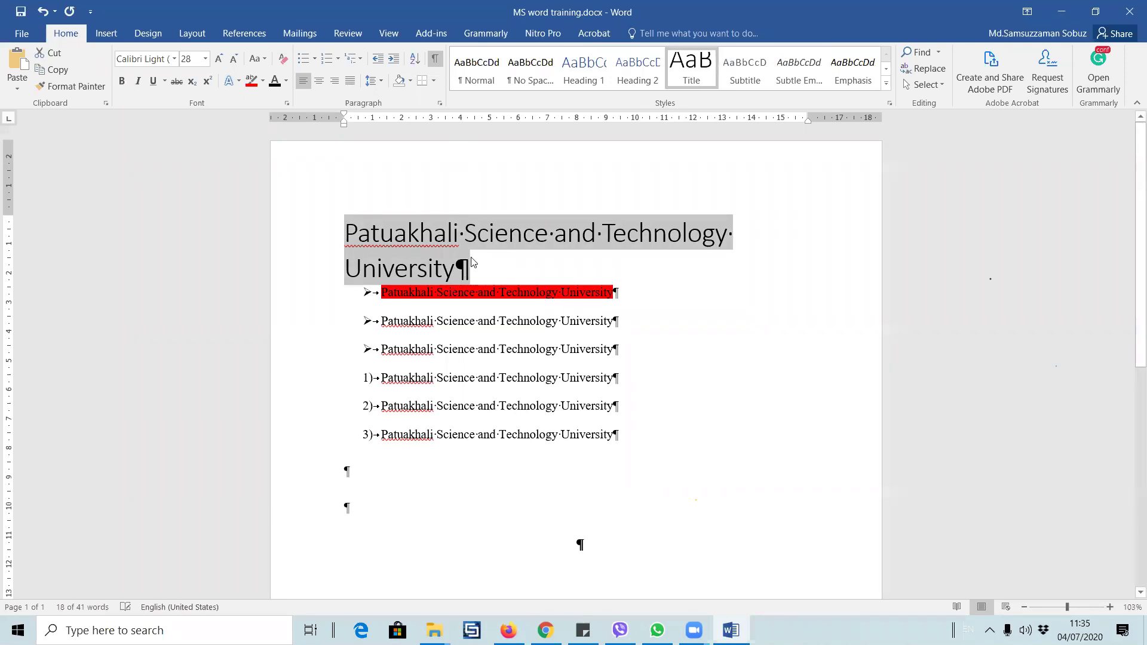
# - Reduce the heading's font size to 25 pt
pyautogui.hotkey('ctrl', '[')
pyautogui.hotkey('ctrl', '[')
pyautogui.hotkey('ctrl', '[')
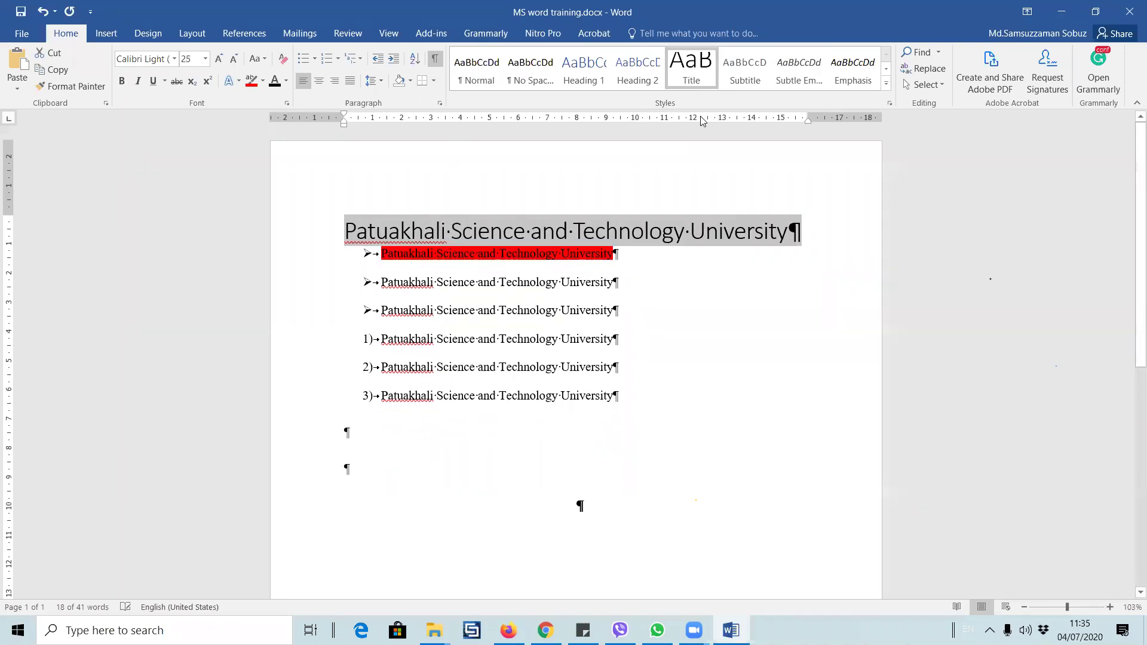
# - Insert a blank paragraph directly beneath the heading
pyautogui.click(795, 242)
pyautogui.click(804, 233)
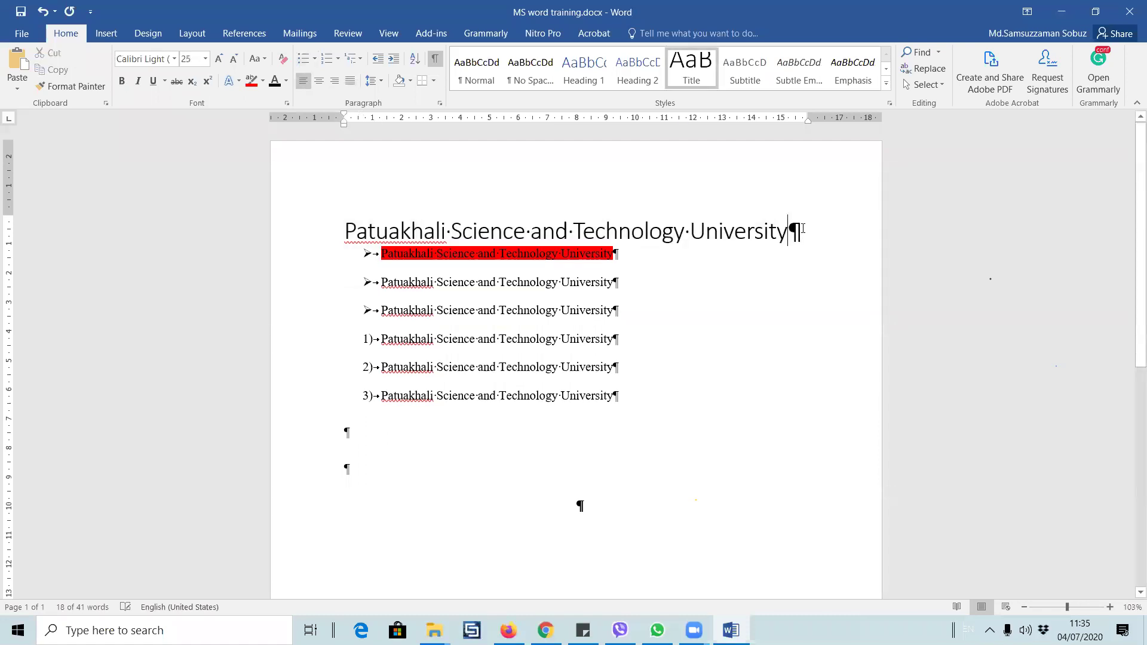
pyautogui.press('Return')
# - Try the Title style on the red-highlighted bullet line and undo it
pyautogui.click(284, 231)
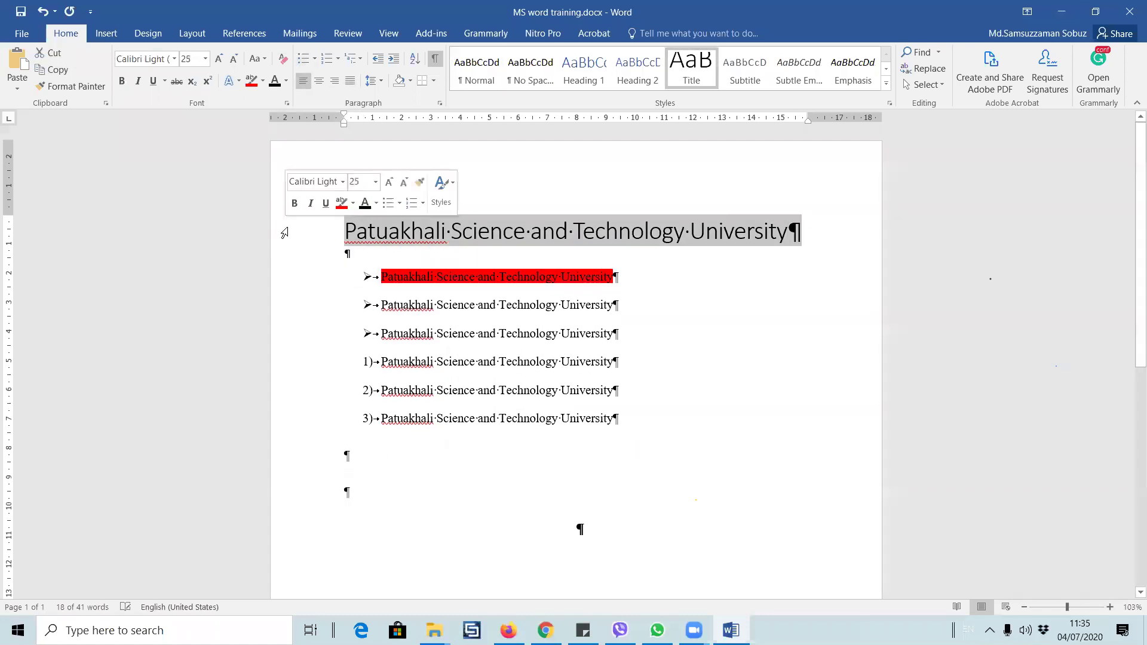
pyautogui.click(291, 278)
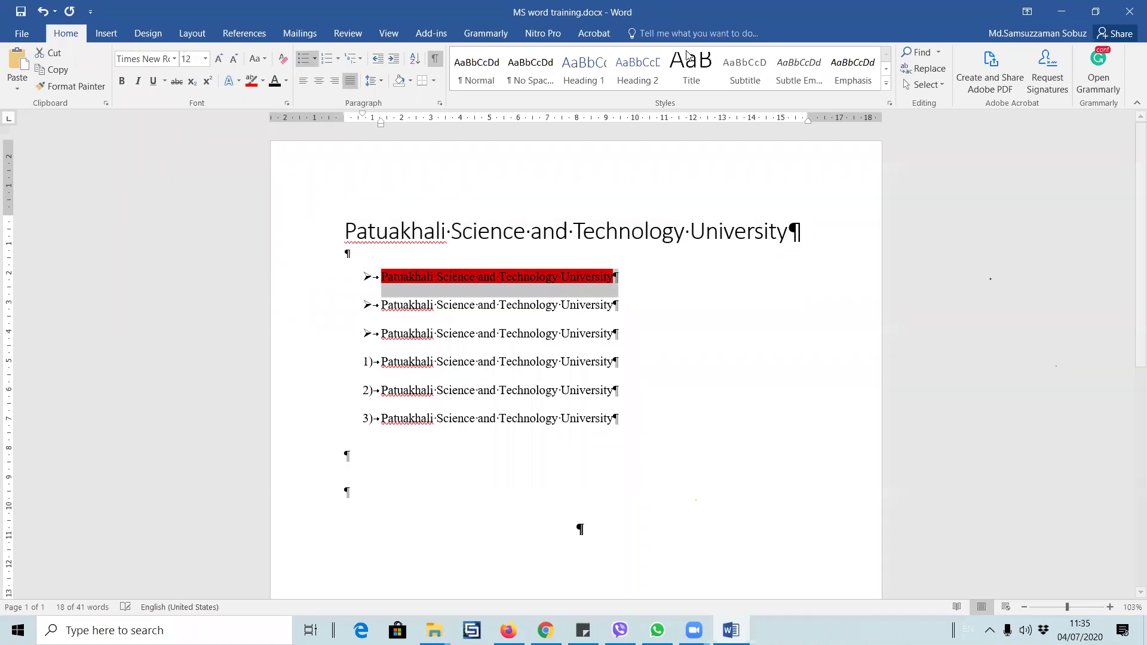
pyautogui.click(691, 68)
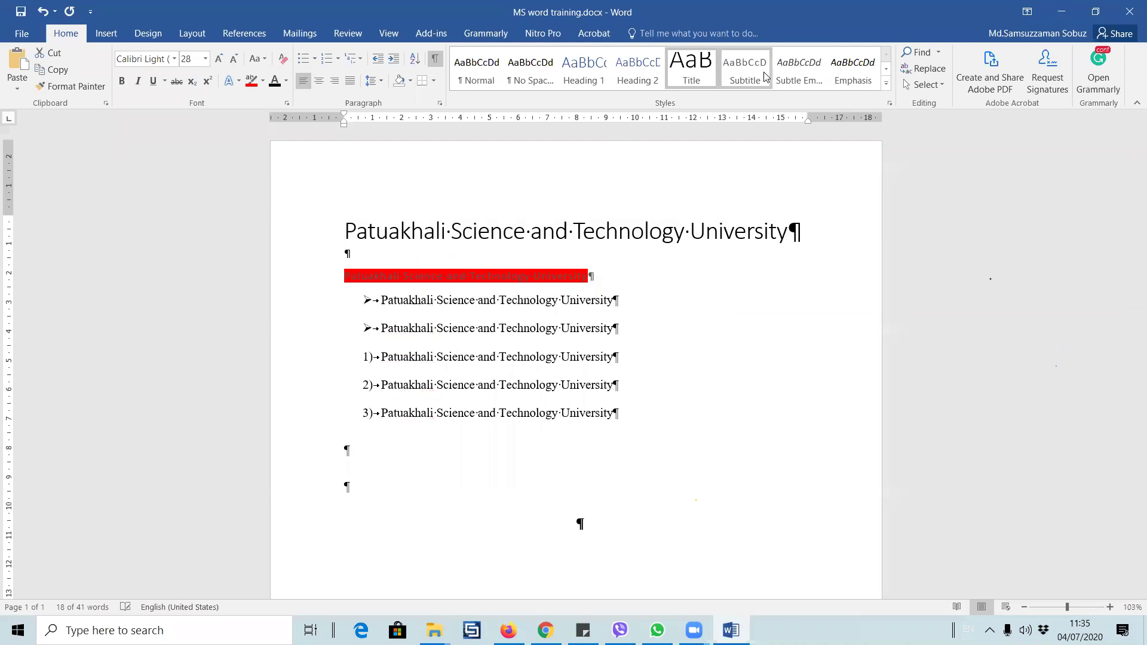
pyautogui.hotkey('ctrl', 'z')
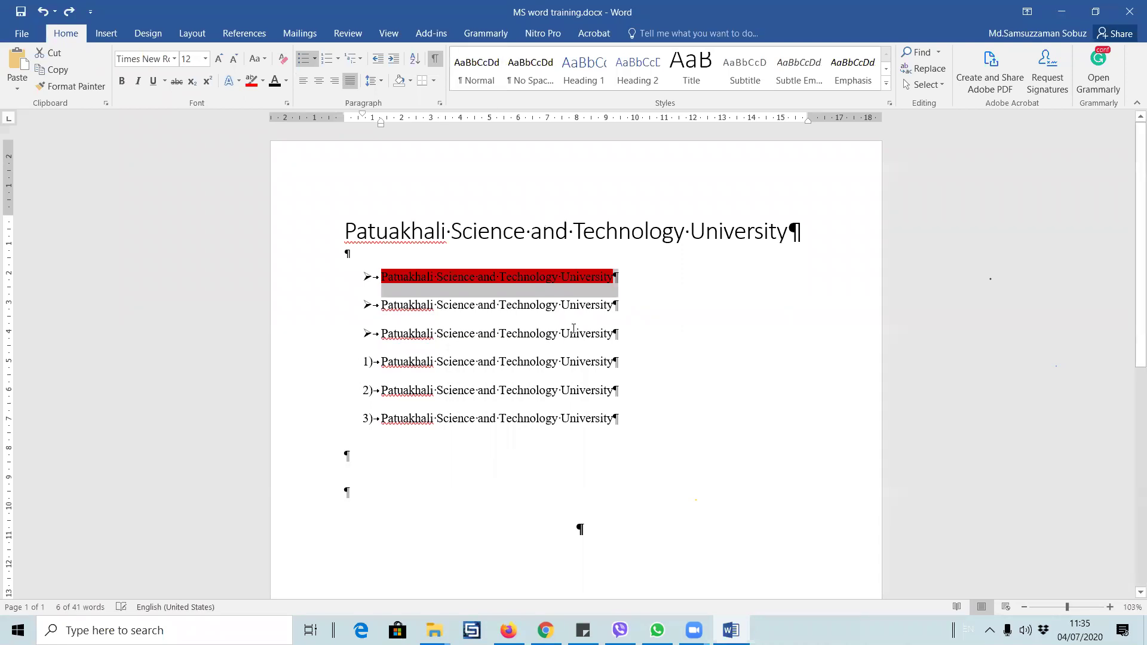
pyautogui.click(469, 361)
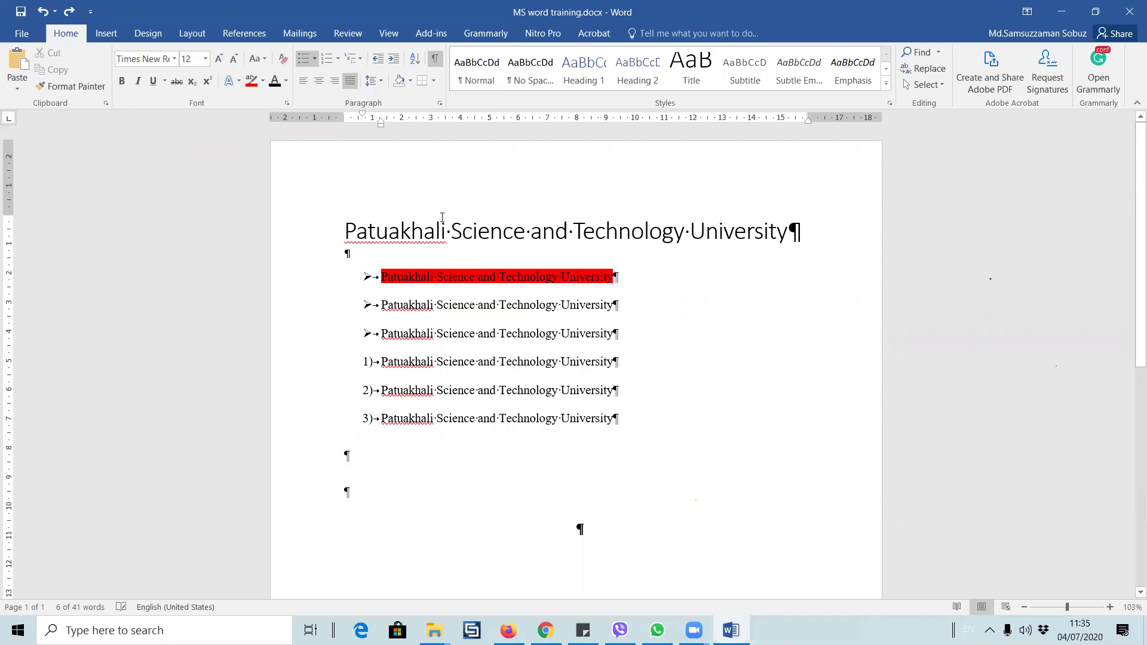
pyautogui.click(538, 364)
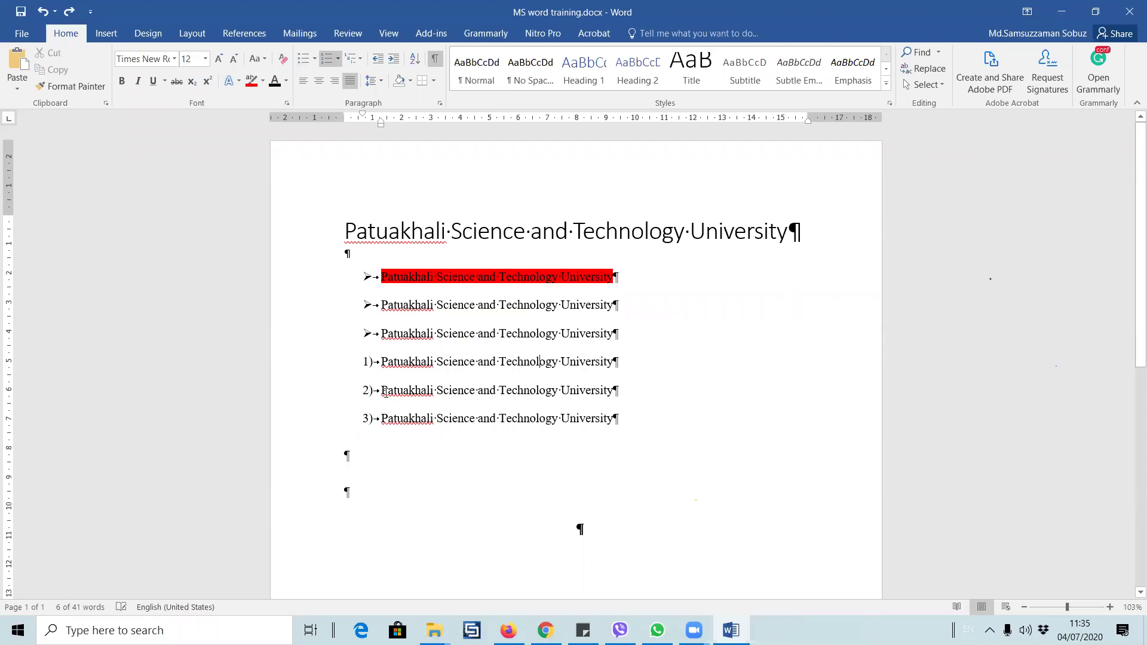
# - Replace the first letter of the second numbered line with "a" and append "C" to the third numbered line
pyautogui.press('BackSpace')
pyautogui.write('a')
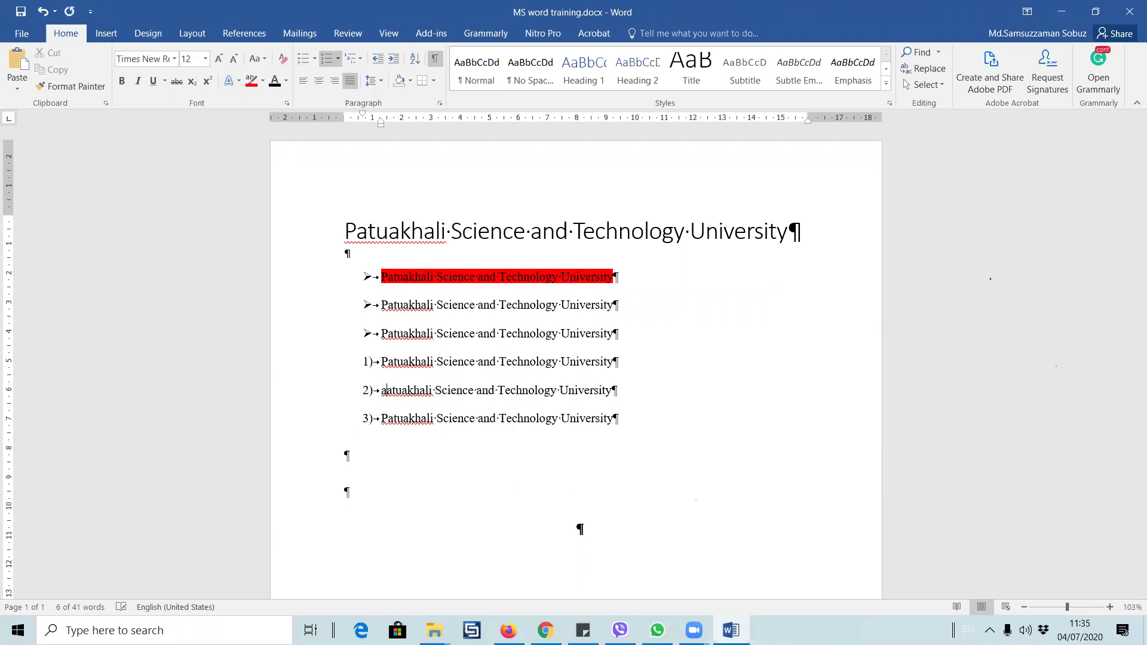
pyautogui.click(386, 425)
pyautogui.press('Return')
pyautogui.press('Return')
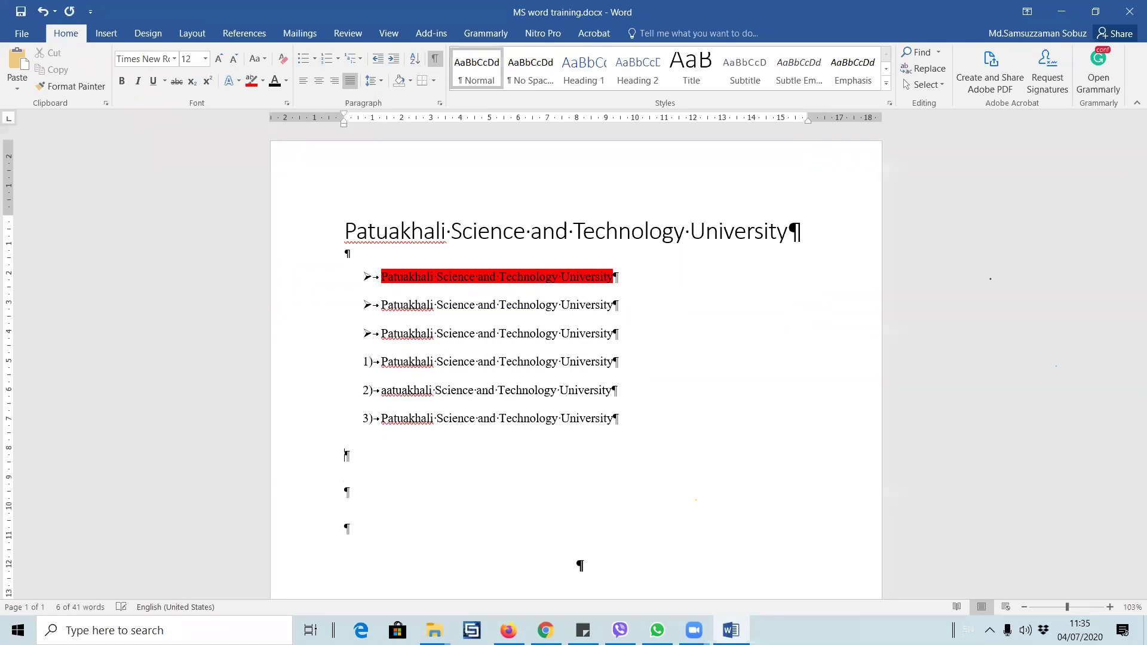
pyautogui.press('BackSpace')
pyautogui.write('C')
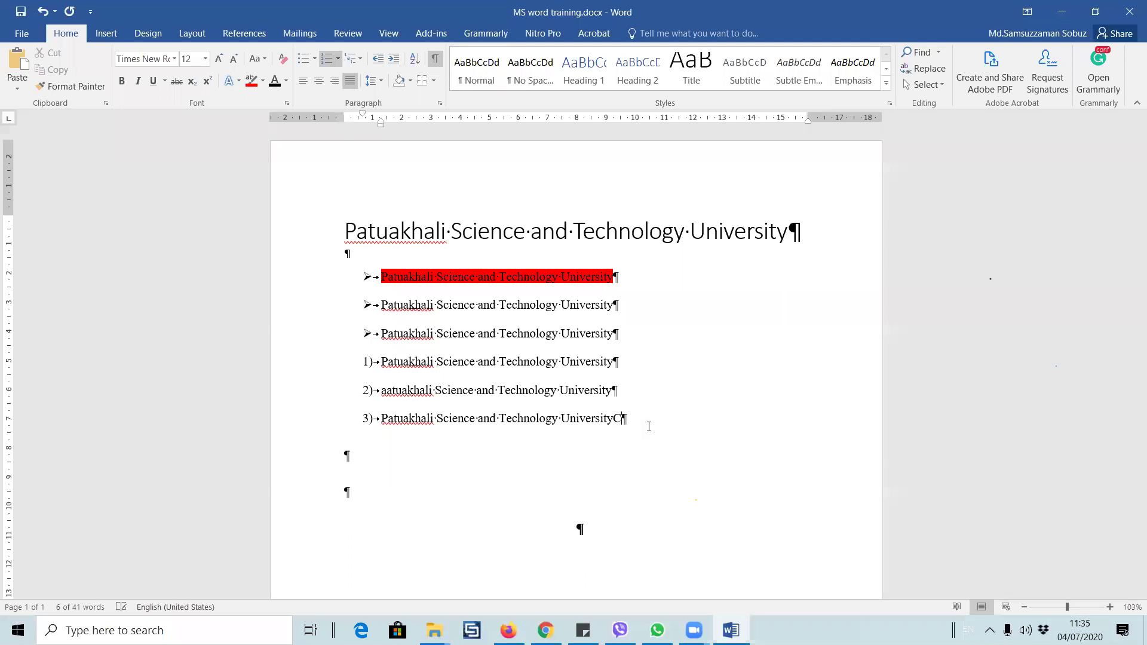
# - Enter "Ag", "CSE", "Bba" and "Fish" as separate paragraphs below the numbered list
pyautogui.click(400, 455)
pyautogui.write('Ag')
pyautogui.press('Return')
pyautogui.write('CSE')
pyautogui.press('Return')
pyautogui.write('Bba')
pyautogui.press('Return')
pyautogui.write('Fish')
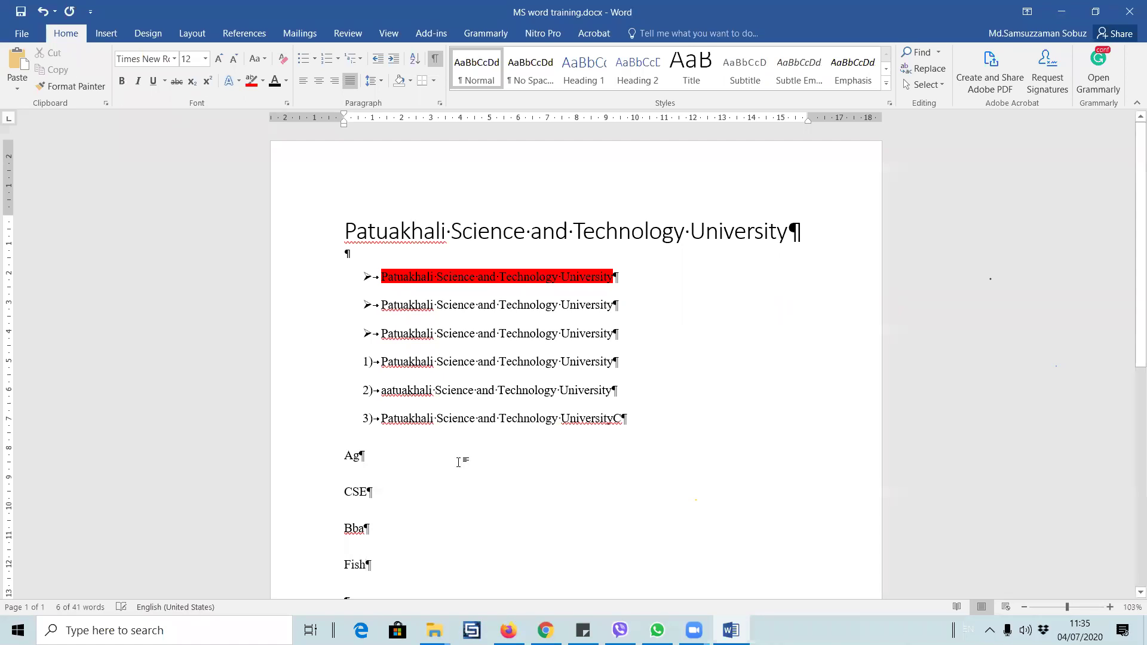
# - Sort the four short paragraphs from Ag to Fish as text in ascending order
pyautogui.scroll(-2, 458, 461)
pyautogui.moveTo(344, 349); pyautogui.dragTo(383, 455)
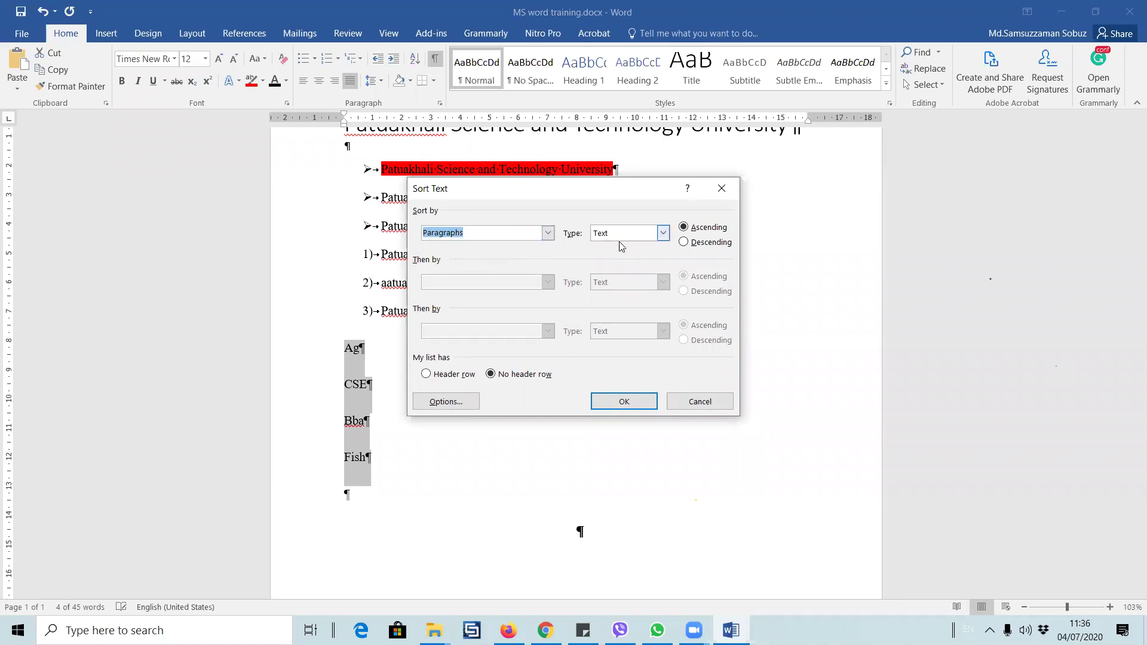
pyautogui.click(662, 234)
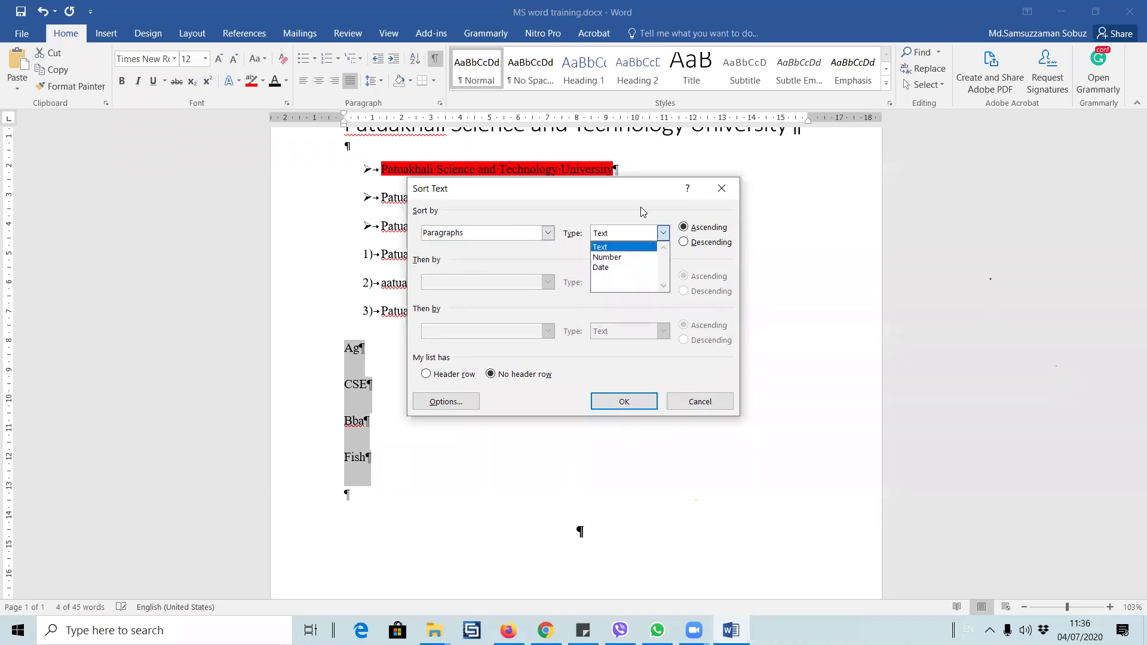
pyautogui.click(644, 213)
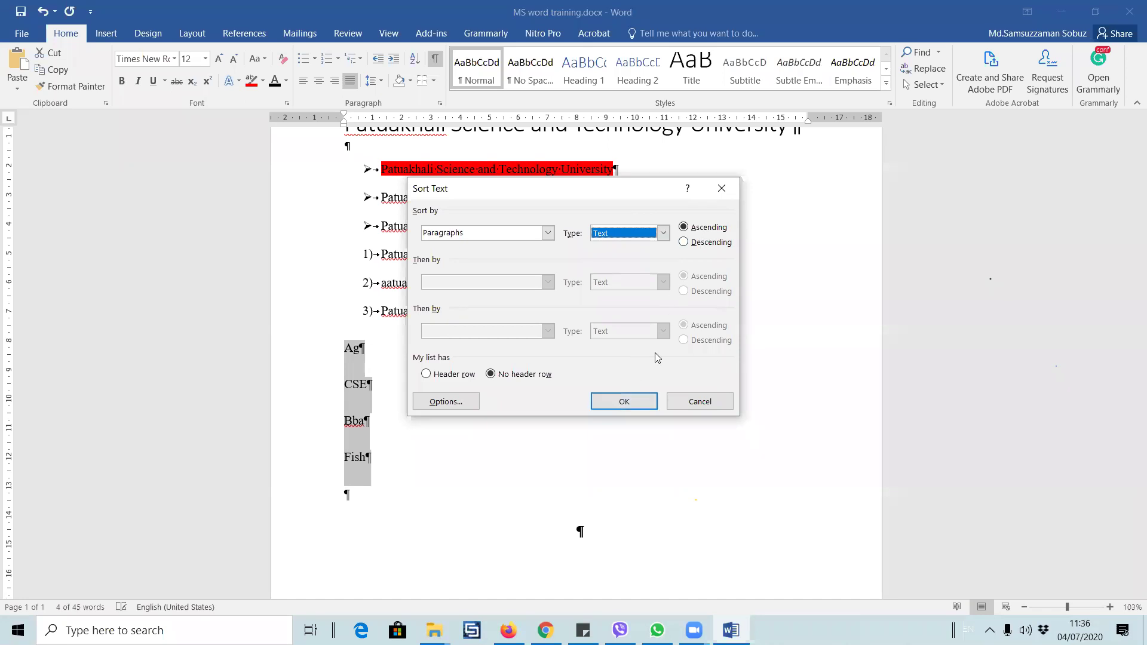
pyautogui.click(624, 402)
pyautogui.click(359, 449)
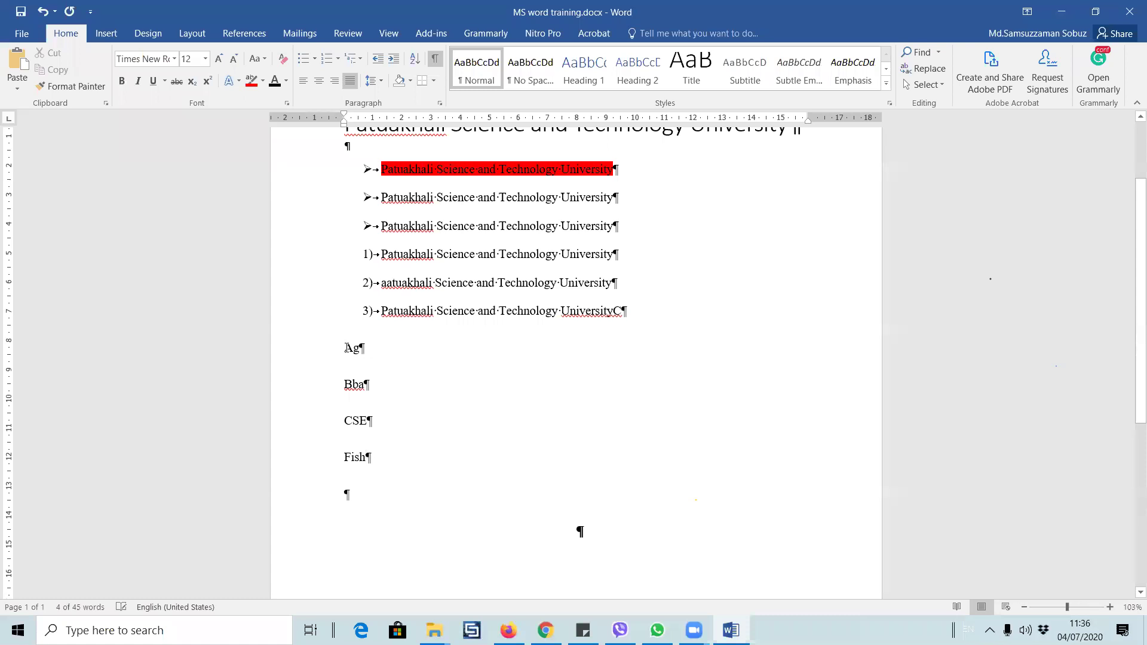
# - Undo the ascending sort of the four short paragraphs
pyautogui.moveTo(345, 348); pyautogui.dragTo(386, 468)
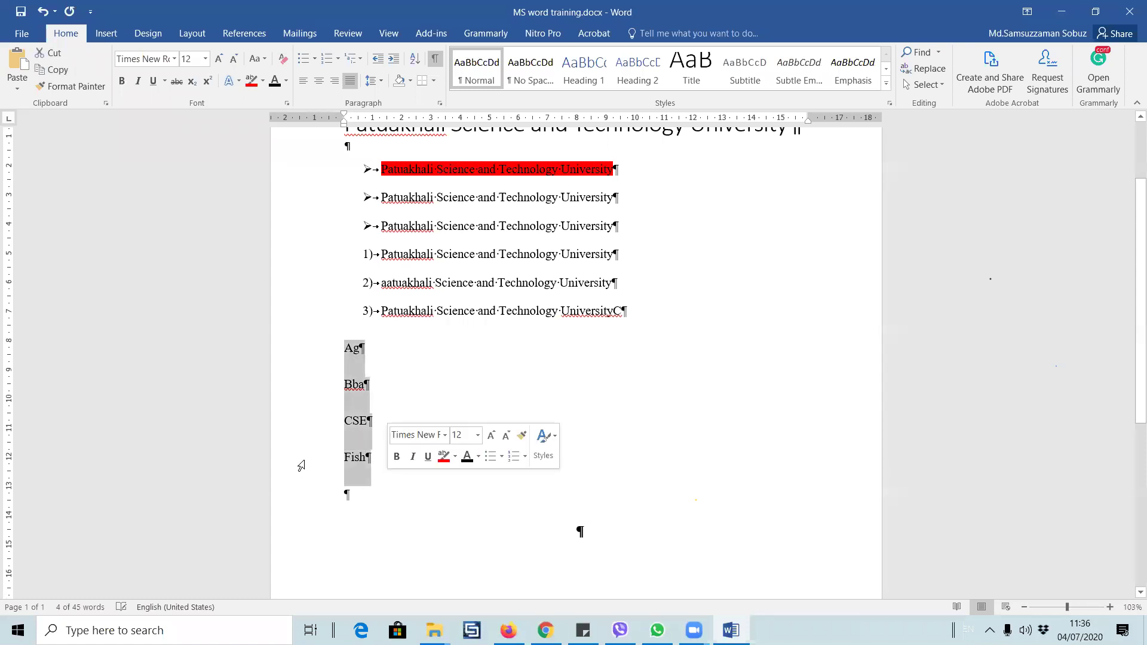
pyautogui.click(507, 366)
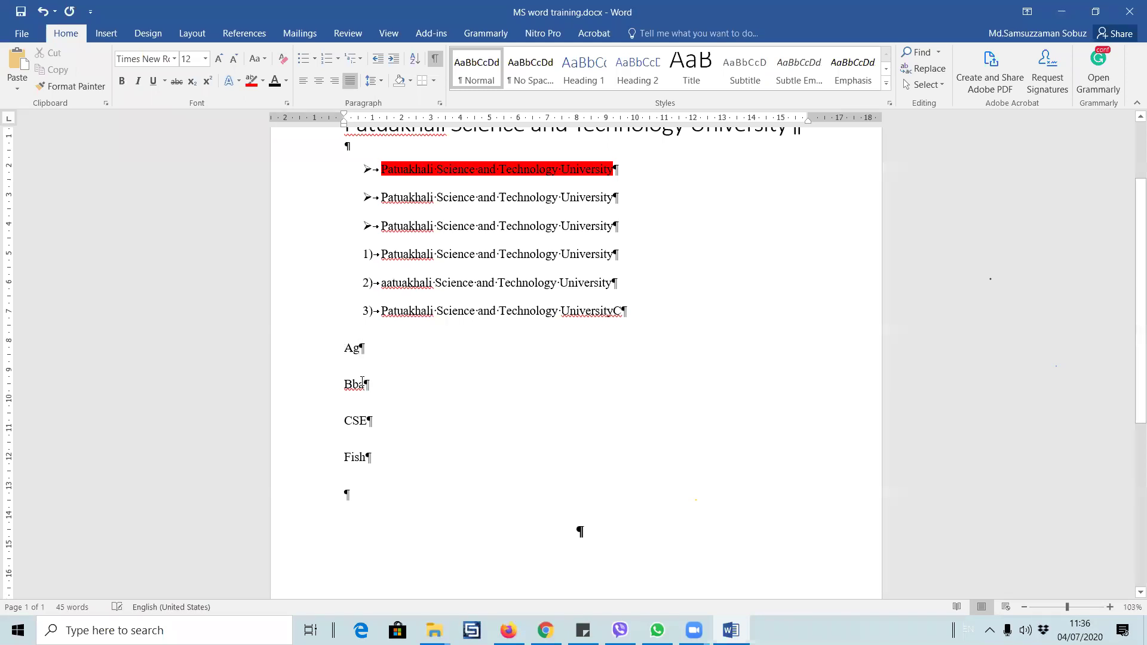
pyautogui.hotkey('ctrl', 'z')
# - Add the paragraphs "Nfs", "DVM" and "LM" directly below Fish
pyautogui.click(379, 460)
pyautogui.press('Return')
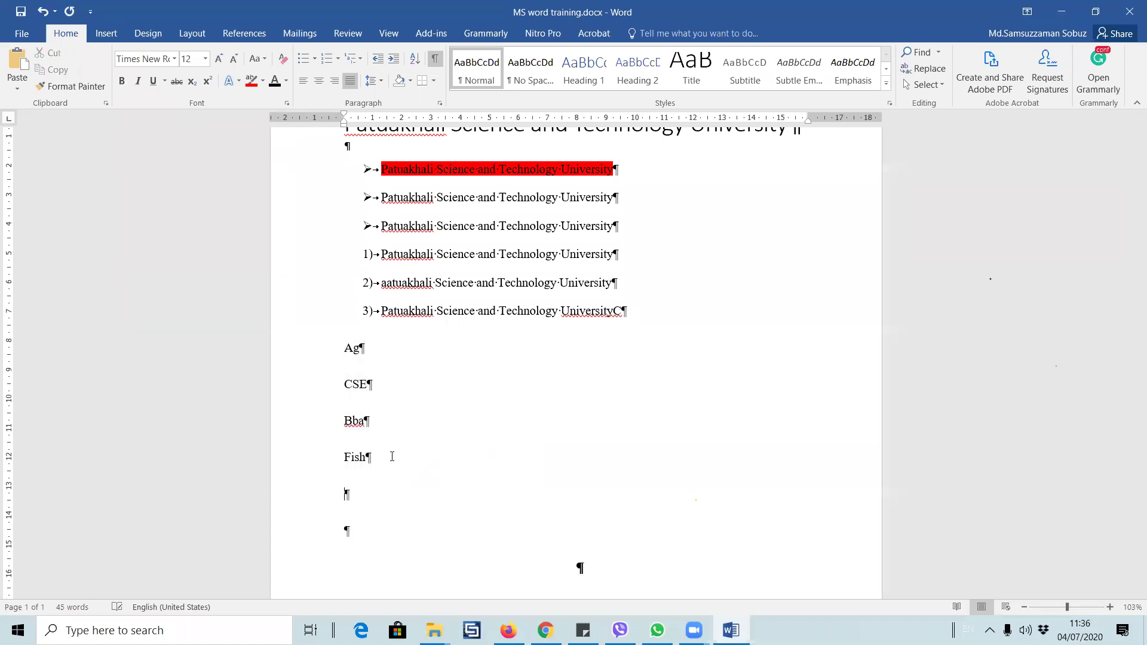
pyautogui.write('Nfs')
pyautogui.press('Return')
pyautogui.write('DVM')
pyautogui.press('Return')
pyautogui.write('LM')
# - Sort all seven short paragraphs from Ag to LM as text in descending order
pyautogui.moveTo(343, 348); pyautogui.dragTo(379, 571)
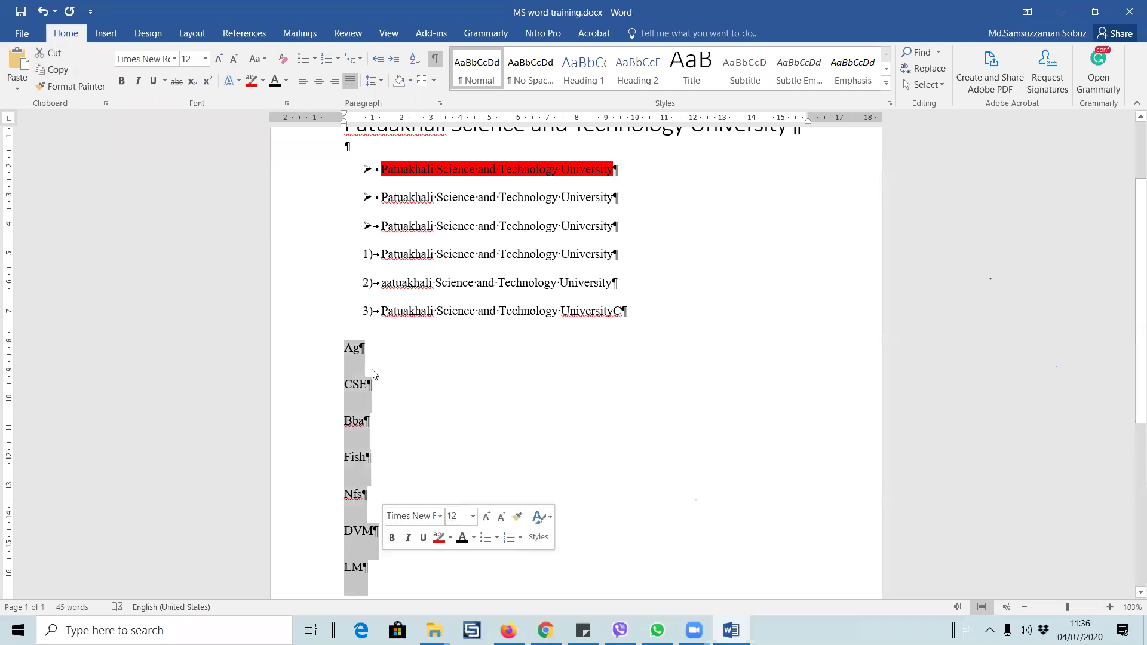
pyautogui.click(415, 60)
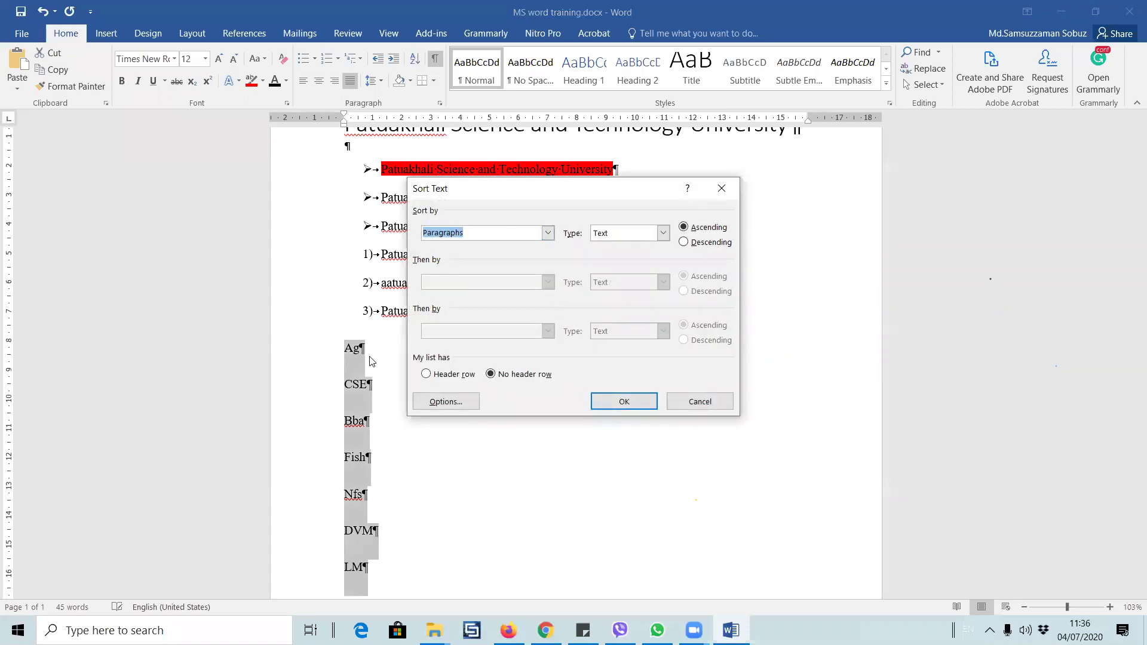
pyautogui.click(663, 233)
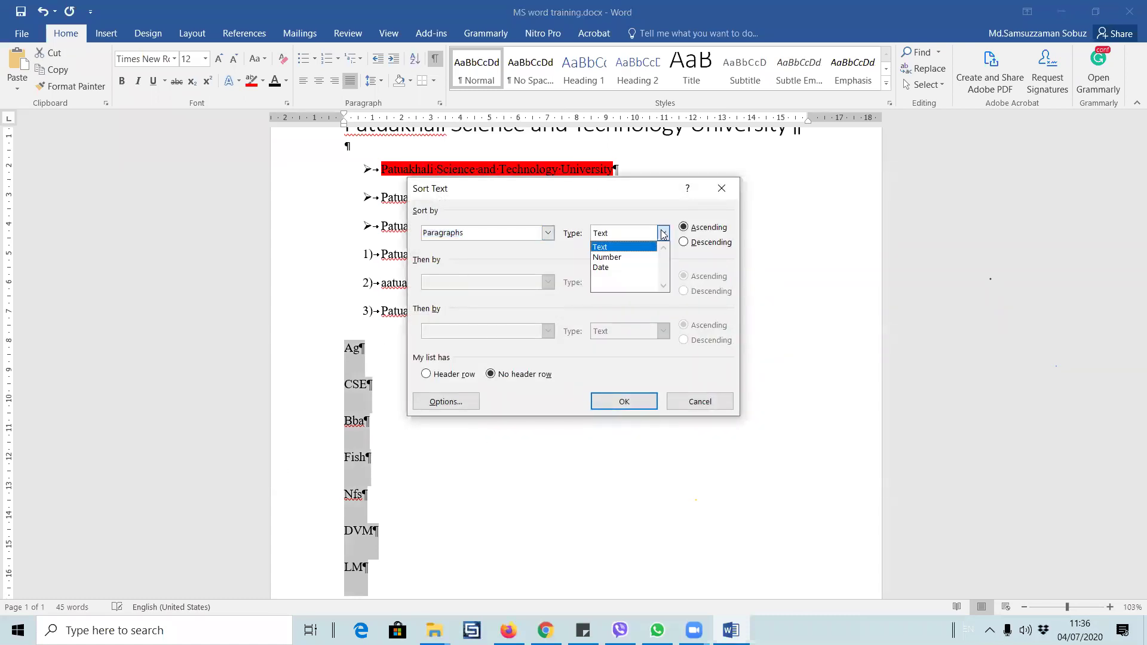
pyautogui.click(663, 233)
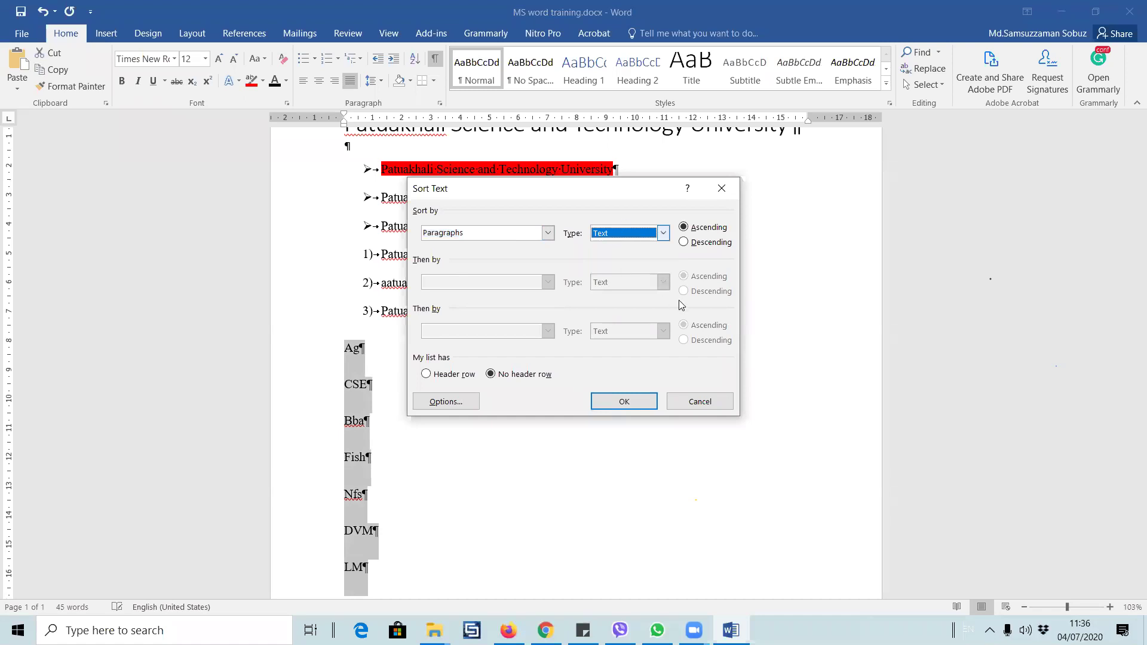
pyautogui.click(710, 242)
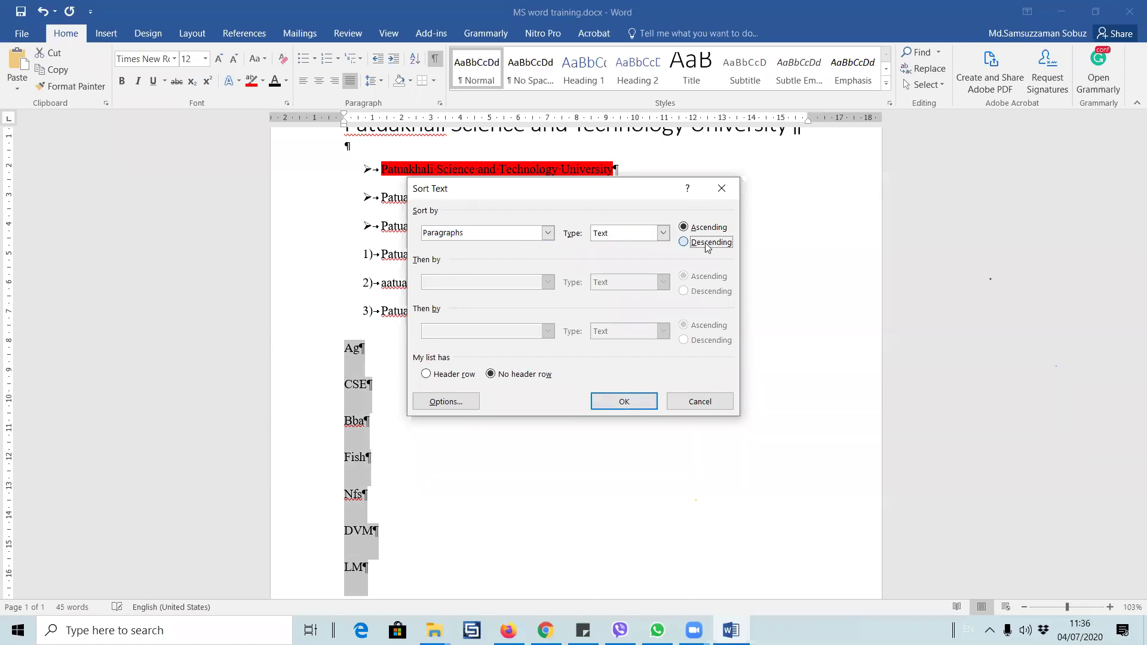
pyautogui.click(635, 404)
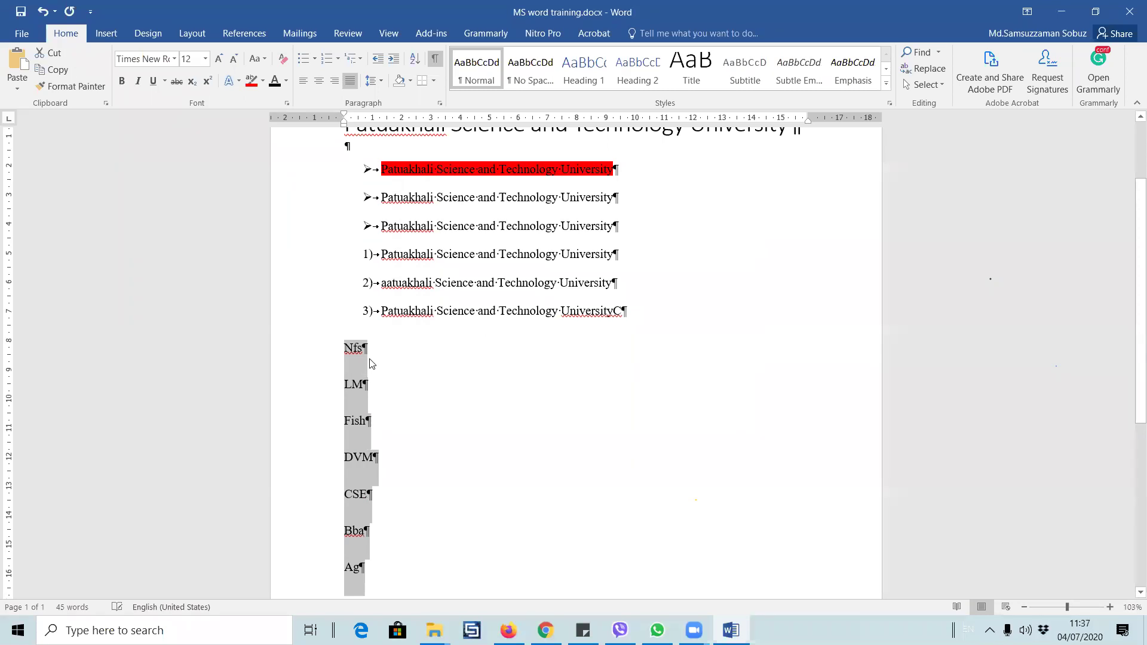
# - Re-sort the seven short paragraphs as text in ascending order and clear the selection
pyautogui.click(414, 58)
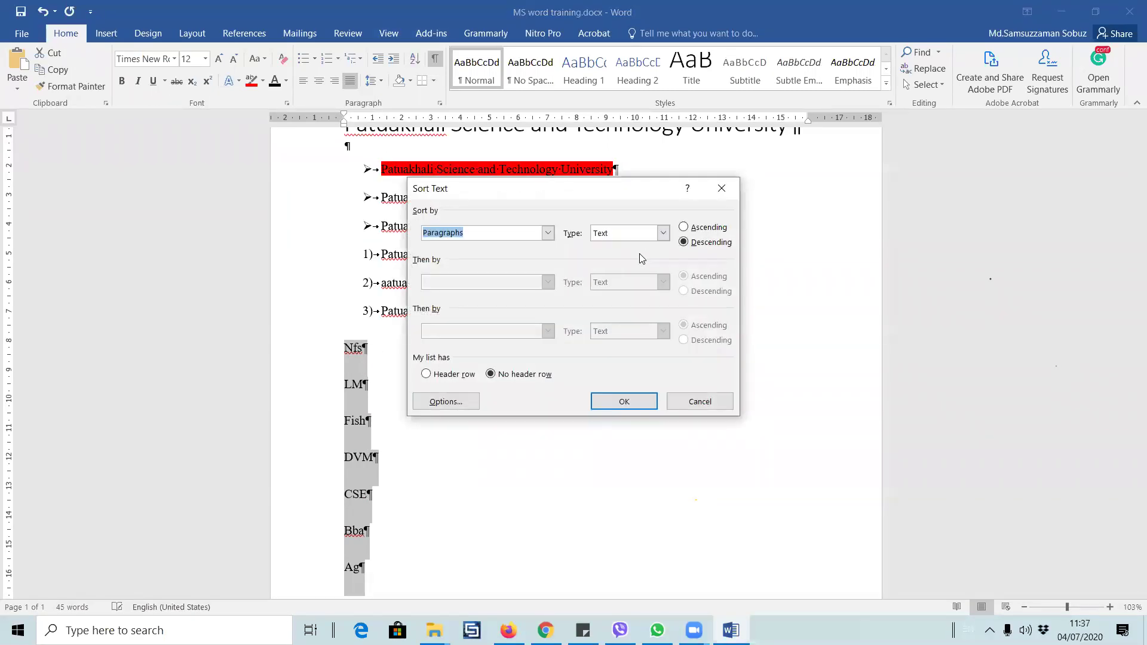
pyautogui.click(684, 228)
pyautogui.click(634, 400)
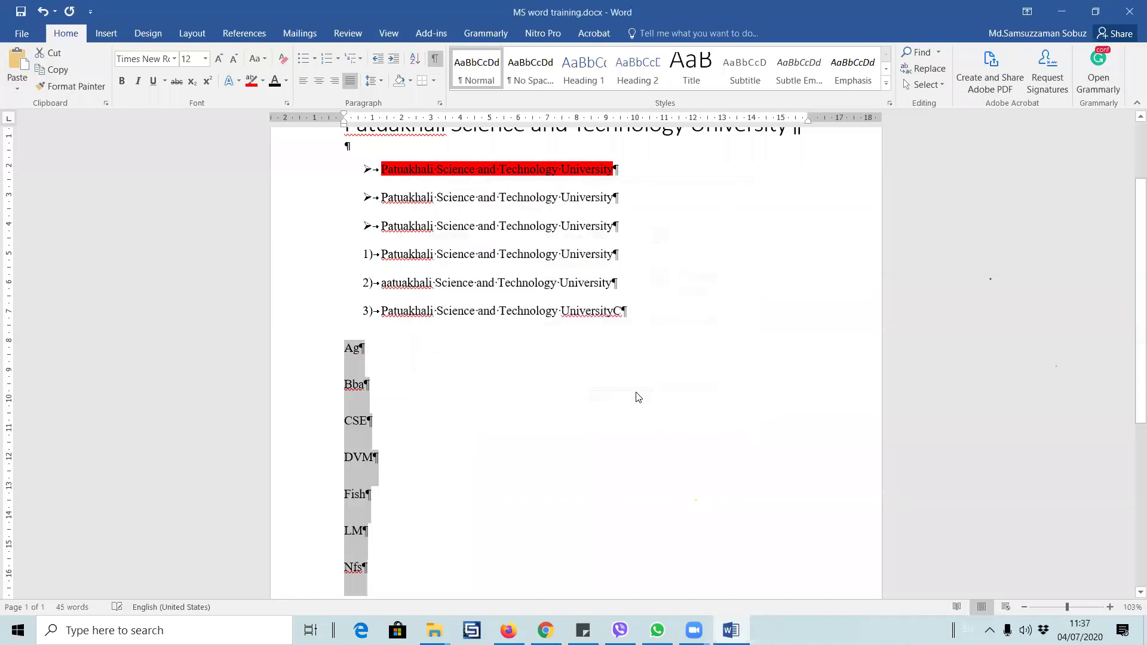
pyautogui.click(402, 397)
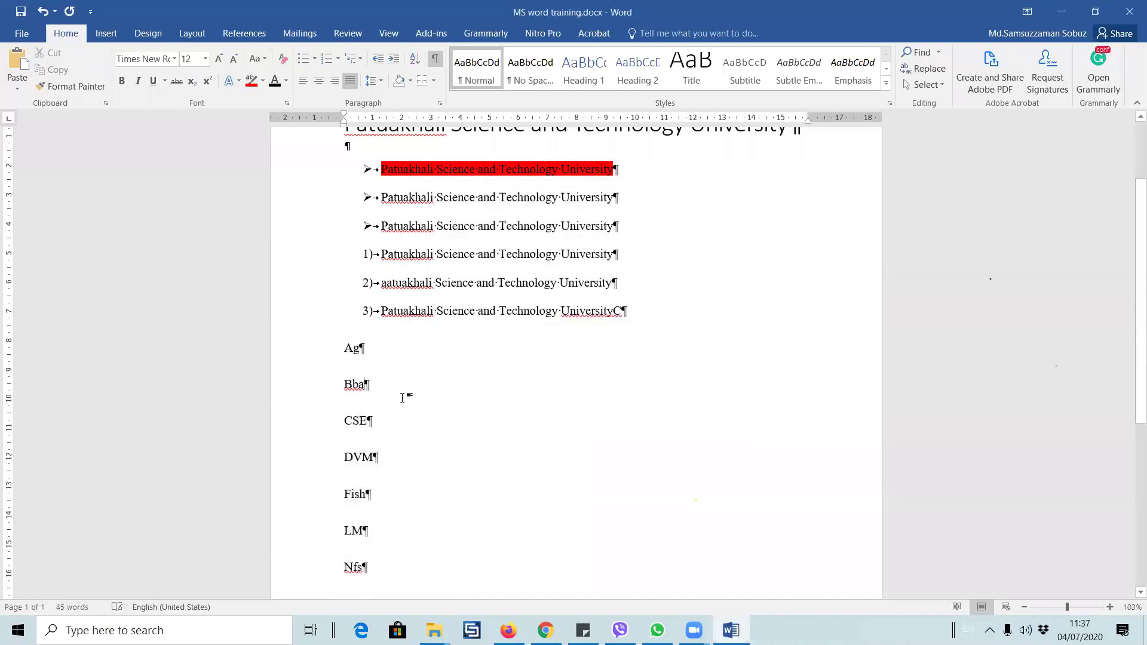
pyautogui.moveTo(339, 353); pyautogui.dragTo(382, 575)
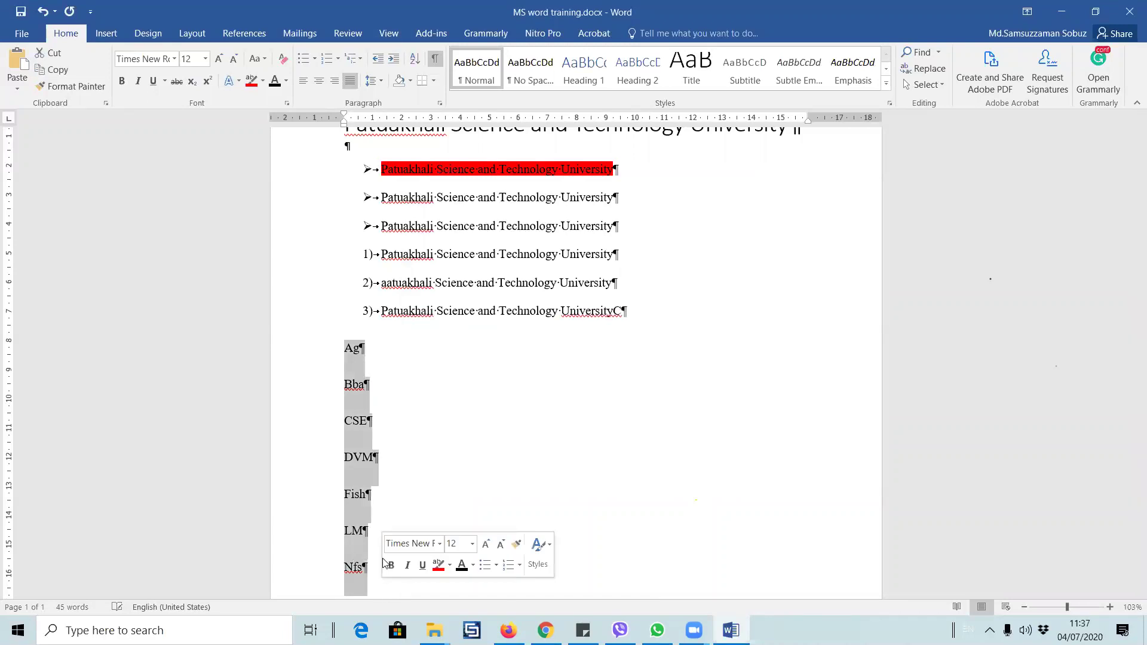
pyautogui.scroll(3, 458, 395)
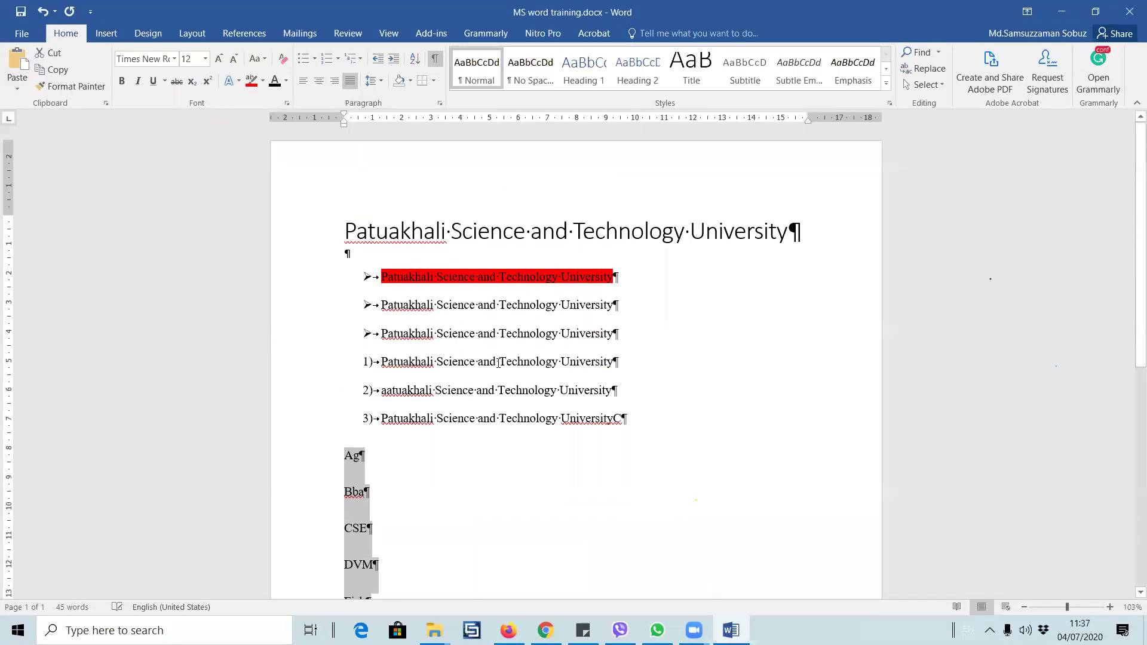
pyautogui.click(568, 278)
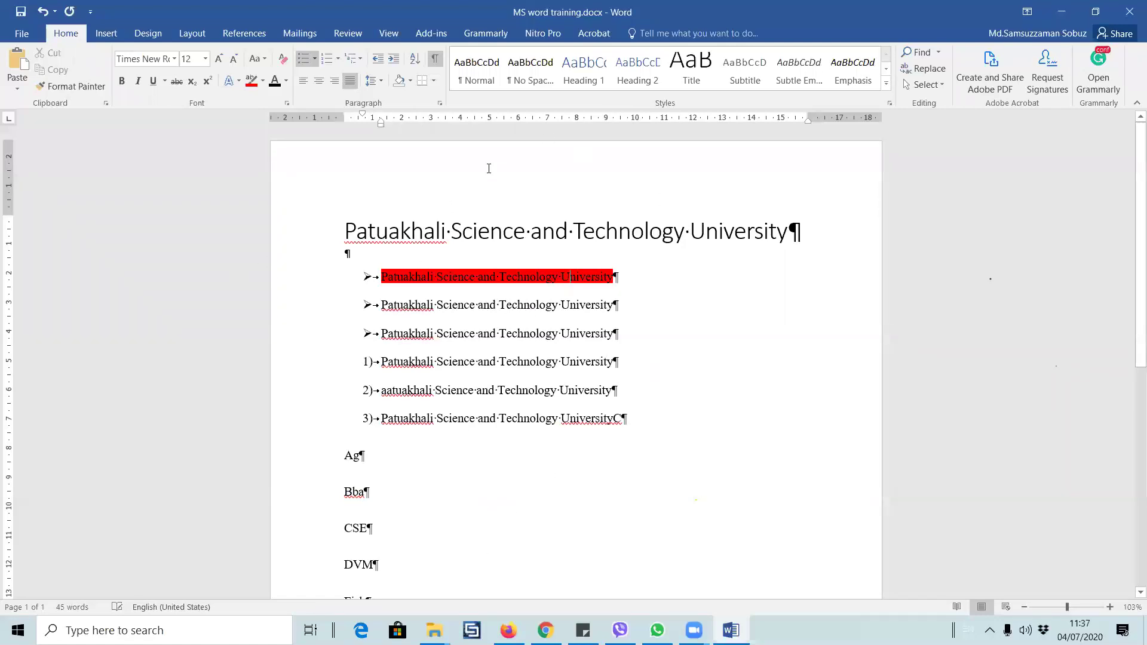
pyautogui.click(434, 80)
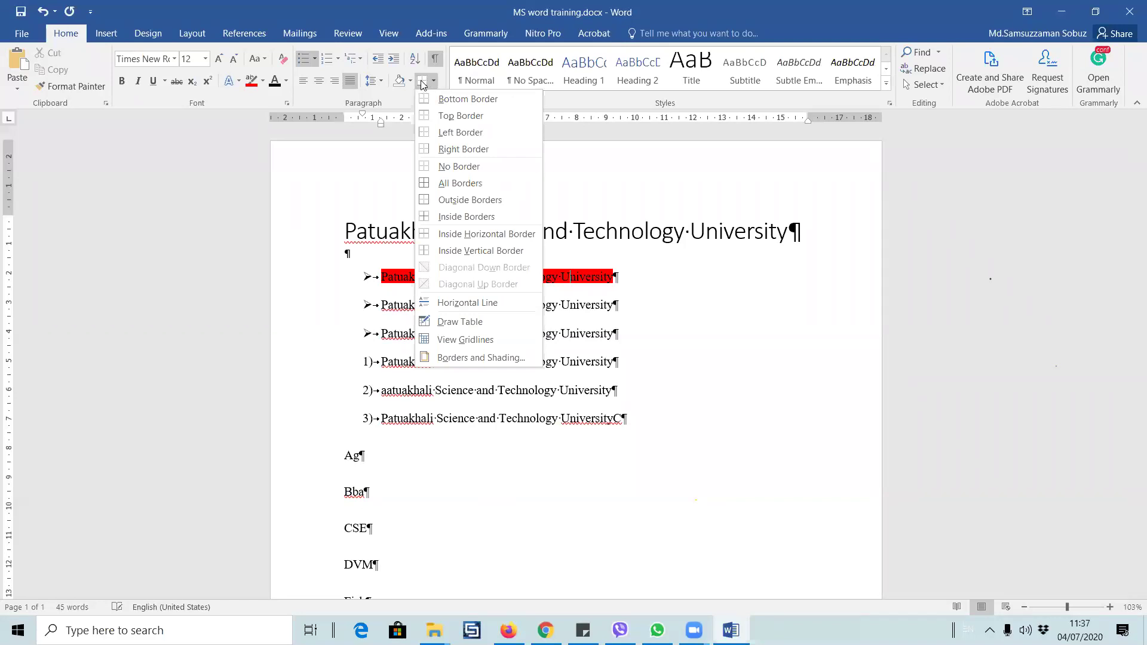
pyautogui.click(422, 84)
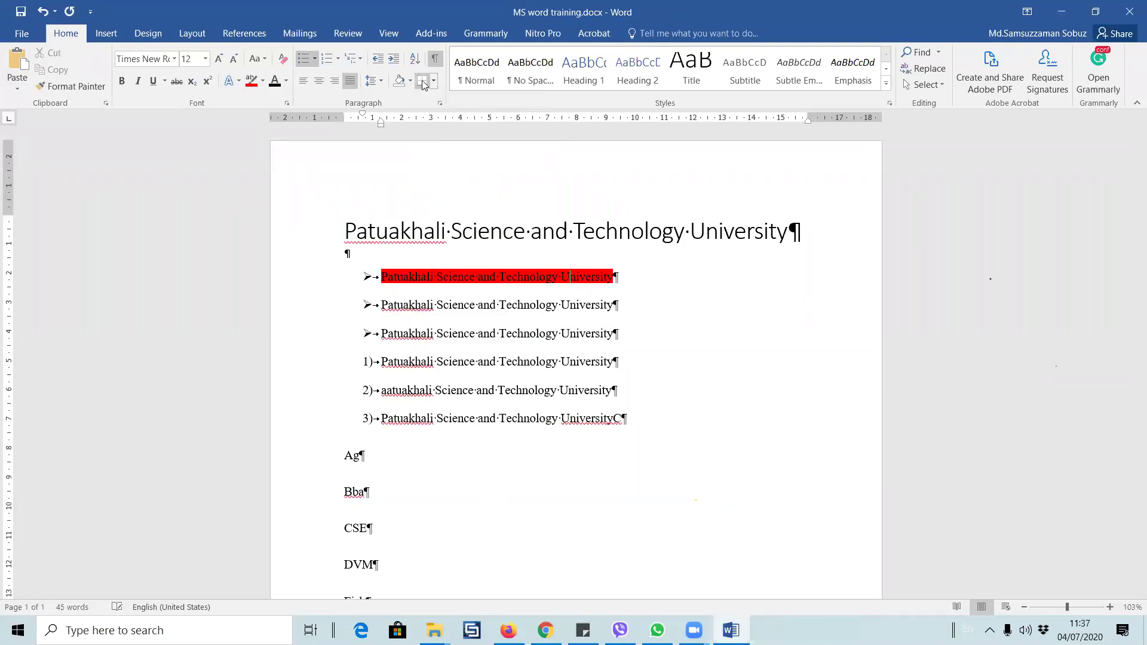
# - Apply a Box page border with a heavy 3 pt line style to the whole document
pyautogui.click(435, 82)
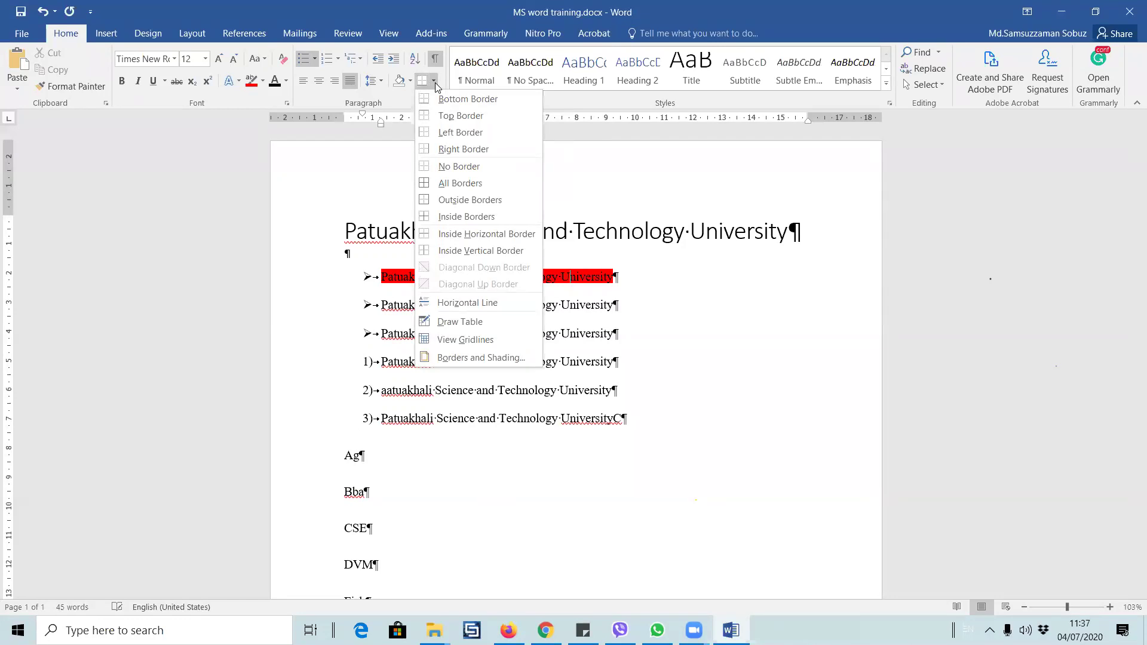
pyautogui.click(478, 357)
pyautogui.moveTo(499, 157); pyautogui.dragTo(849, 145)
pyautogui.click(783, 163)
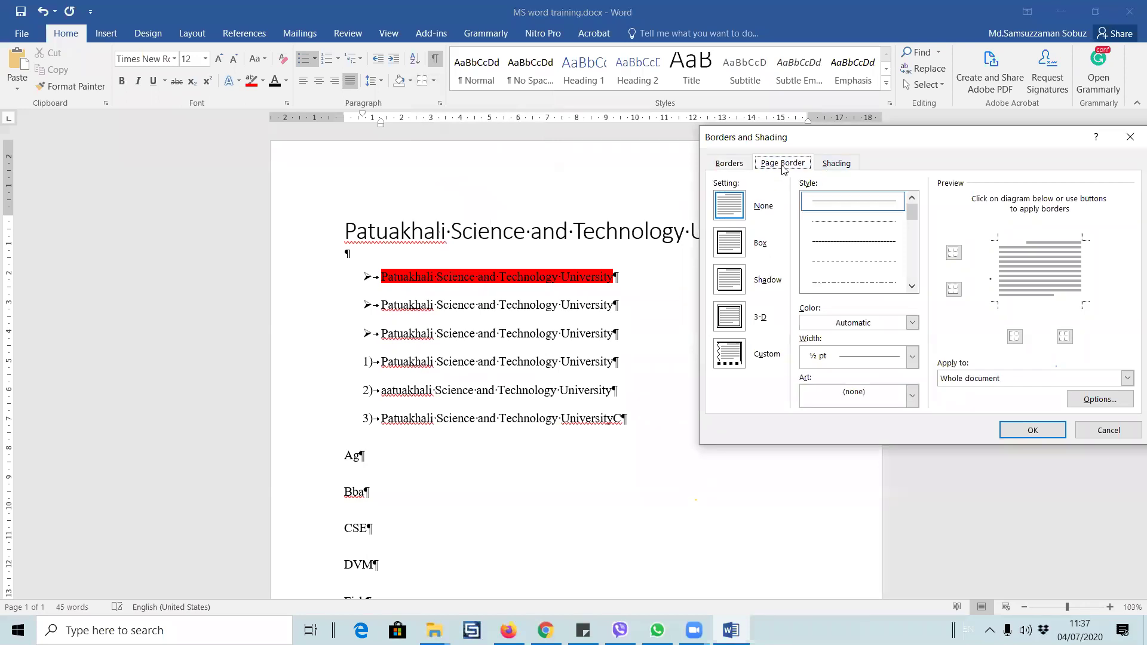
pyautogui.moveTo(911, 216)
pyautogui.mouseDown()
pyautogui.moveTo(912, 236)
pyautogui.moveTo(912, 225)
pyautogui.mouseUp()
pyautogui.click(869, 323)
pyautogui.click(869, 322)
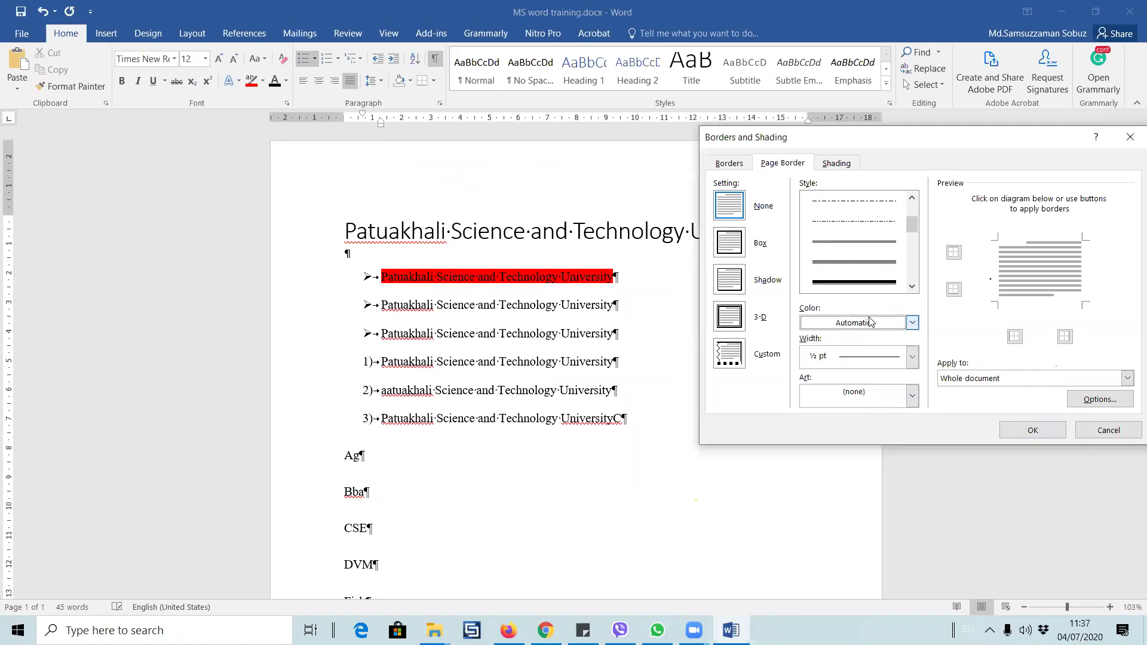
pyautogui.click(855, 281)
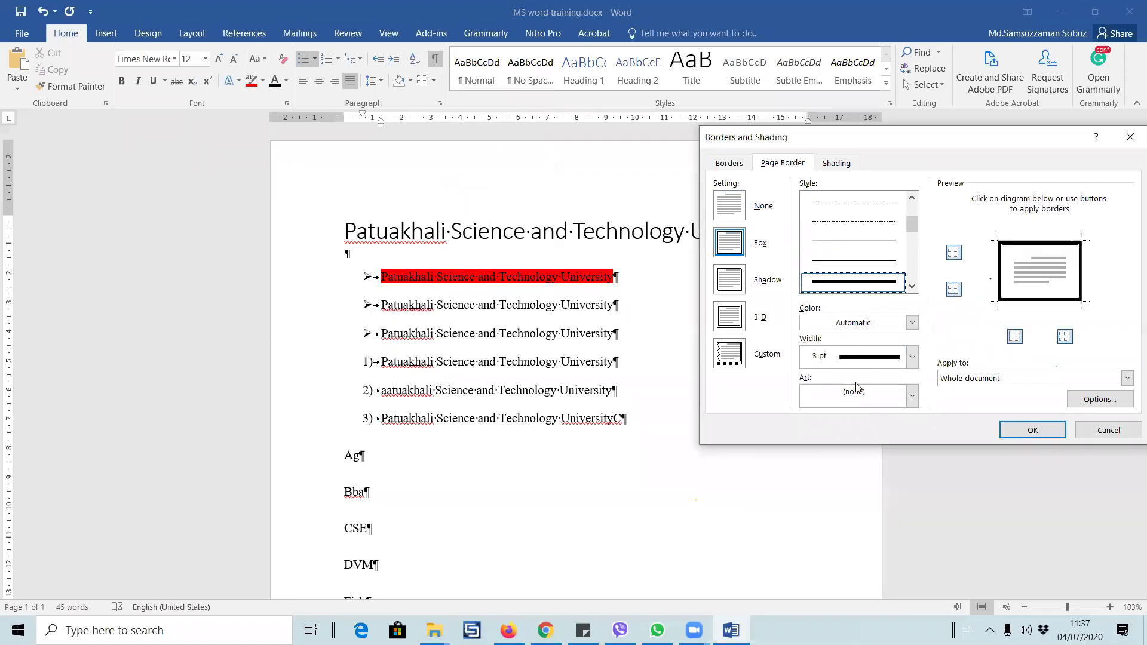
pyautogui.click(1032, 430)
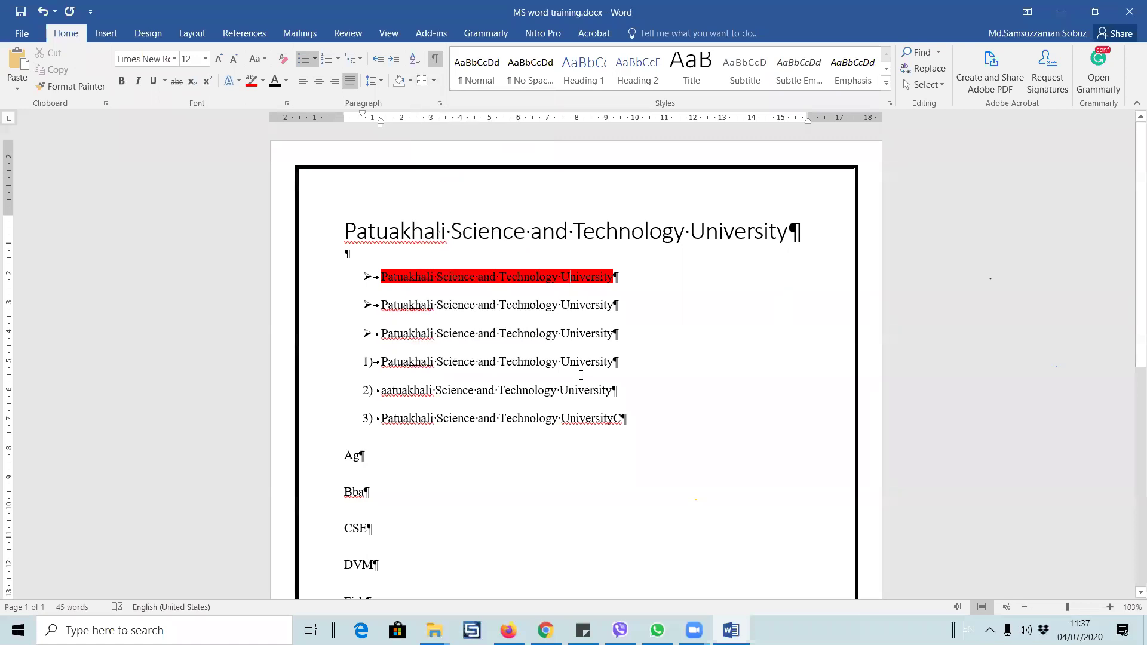
# - Open the Borders and Shading settings again
pyautogui.click(433, 81)
pyautogui.click(497, 357)
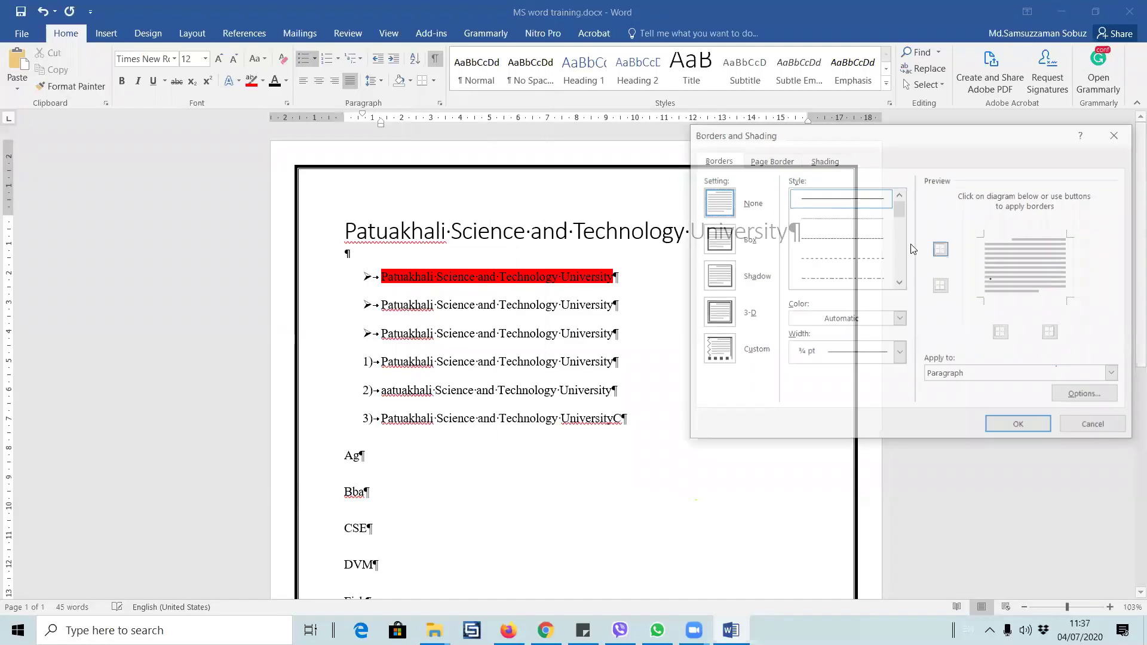
# - Apply the balloon art page border, 20 pt wide, to the whole document
pyautogui.click(770, 160)
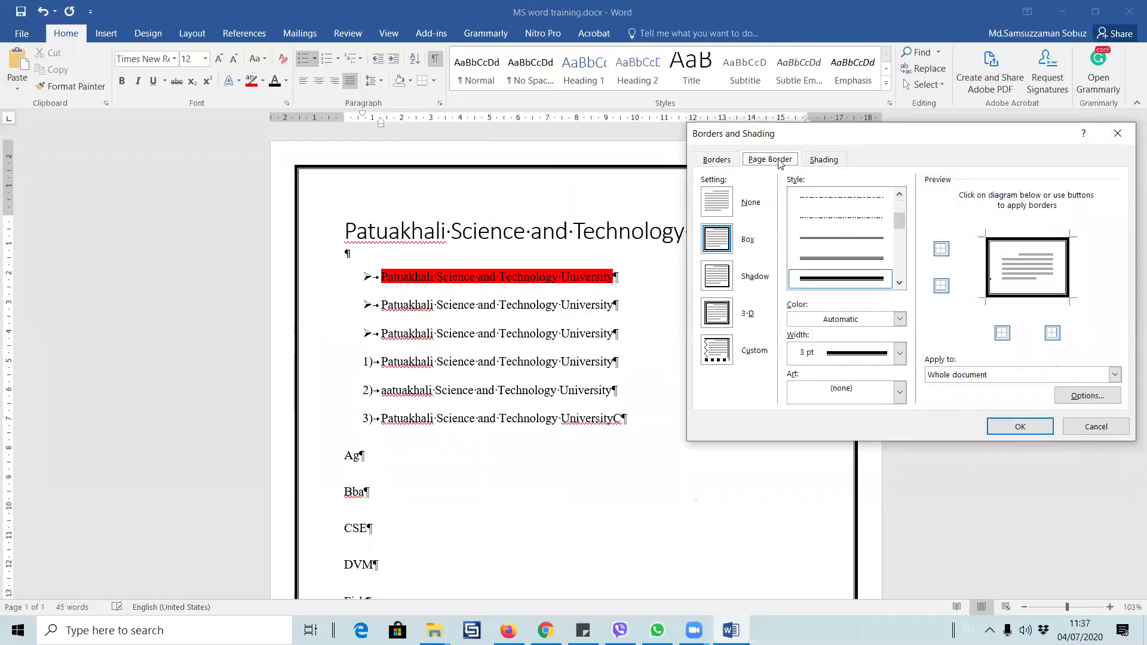
pyautogui.click(899, 392)
pyautogui.scroll(-5, 867, 478)
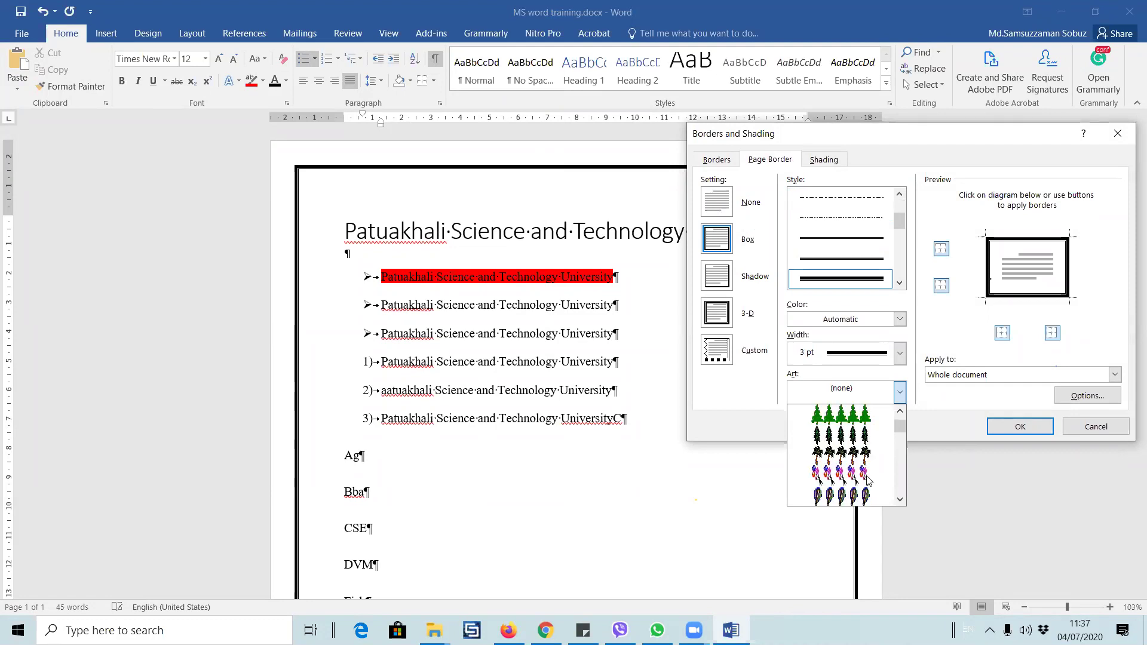
pyautogui.click(863, 476)
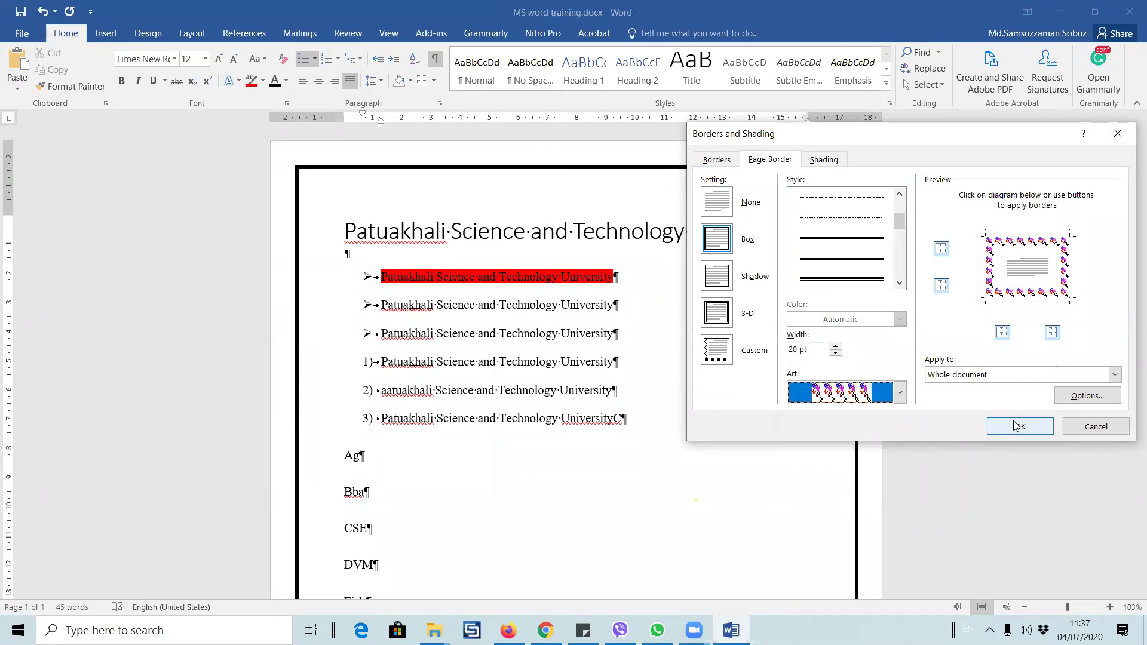
pyautogui.click(992, 426)
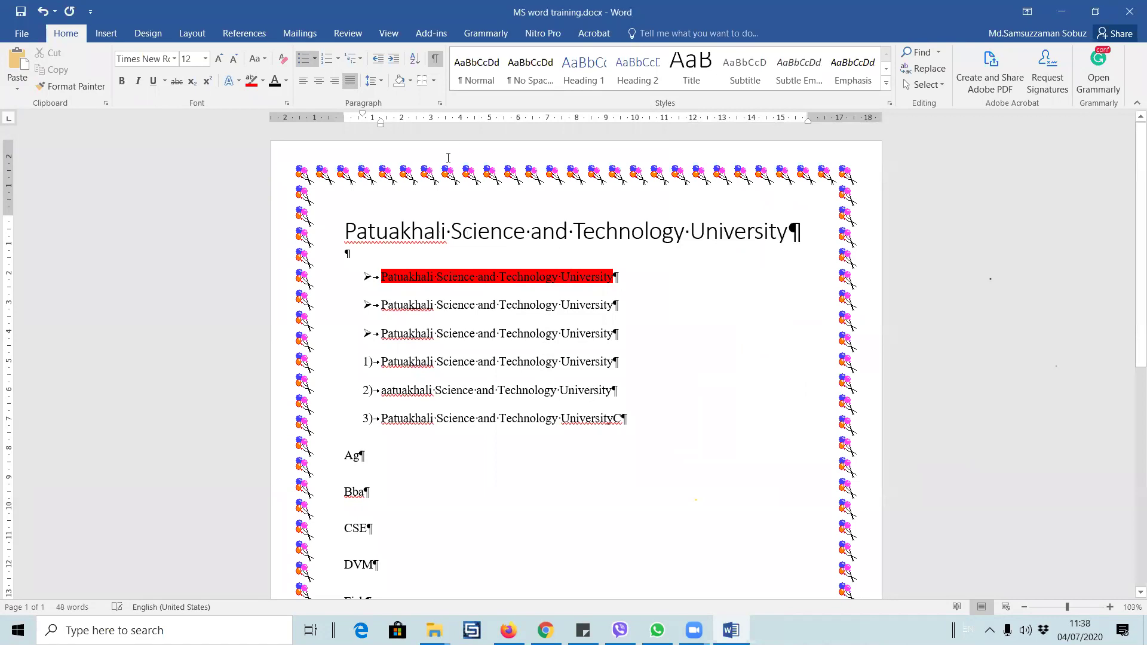
pyautogui.click(433, 80)
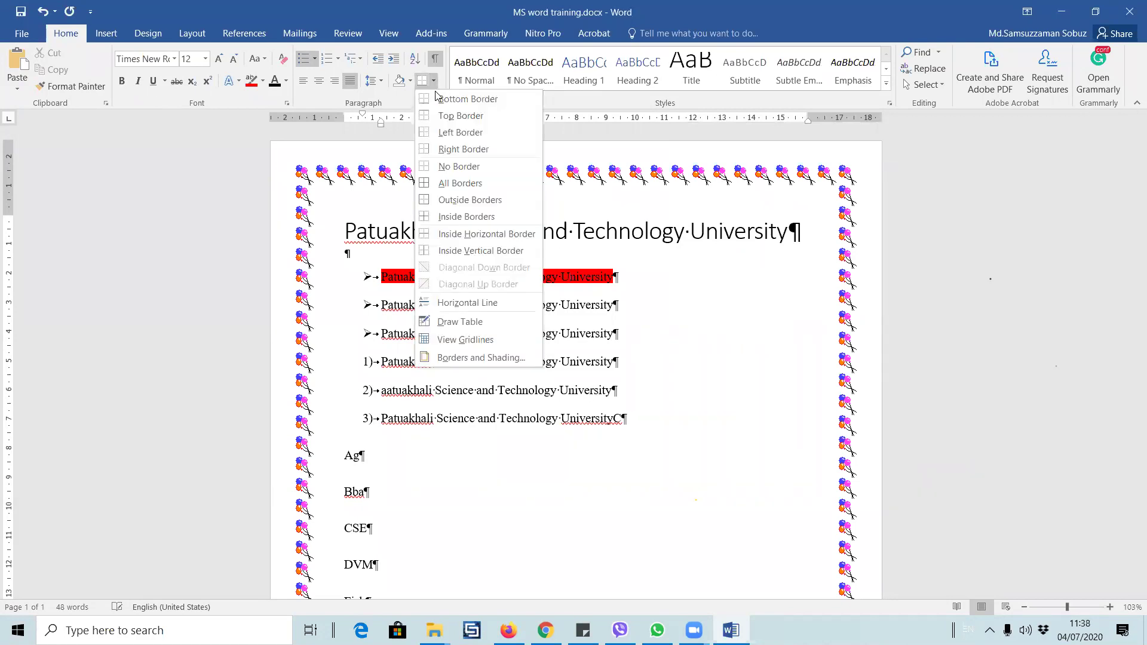
pyautogui.click(658, 314)
pyautogui.click(424, 232)
pyautogui.click(353, 234)
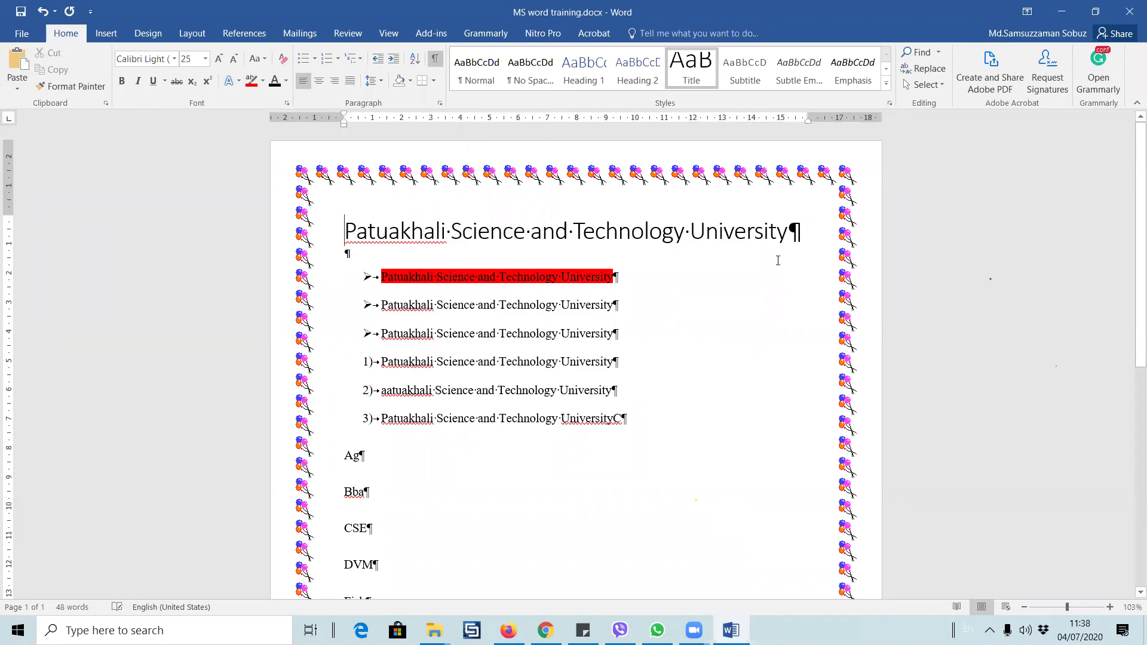
# - Add a bottom border to the third bulleted university line
pyautogui.moveTo(383, 334); pyautogui.dragTo(621, 337)
pyautogui.click(422, 80)
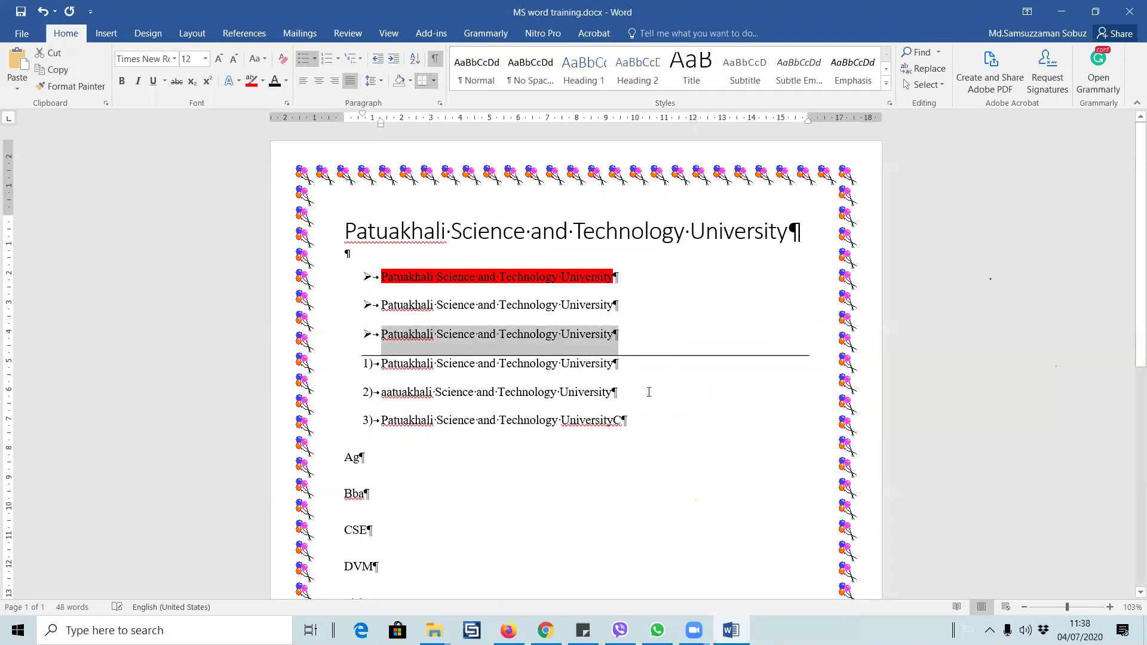
pyautogui.click(435, 81)
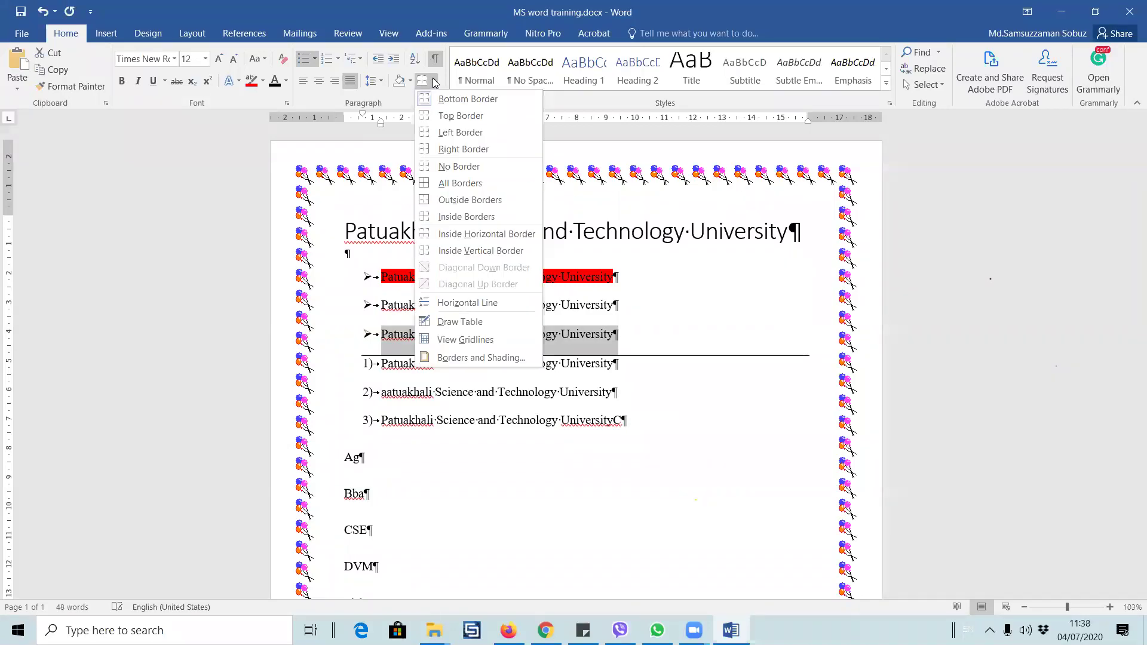
pyautogui.click(634, 305)
# - Add top and bottom borders to the first bulleted line, the one highlighted in red
pyautogui.click(521, 281)
pyautogui.moveTo(521, 281); pyautogui.dragTo(394, 280)
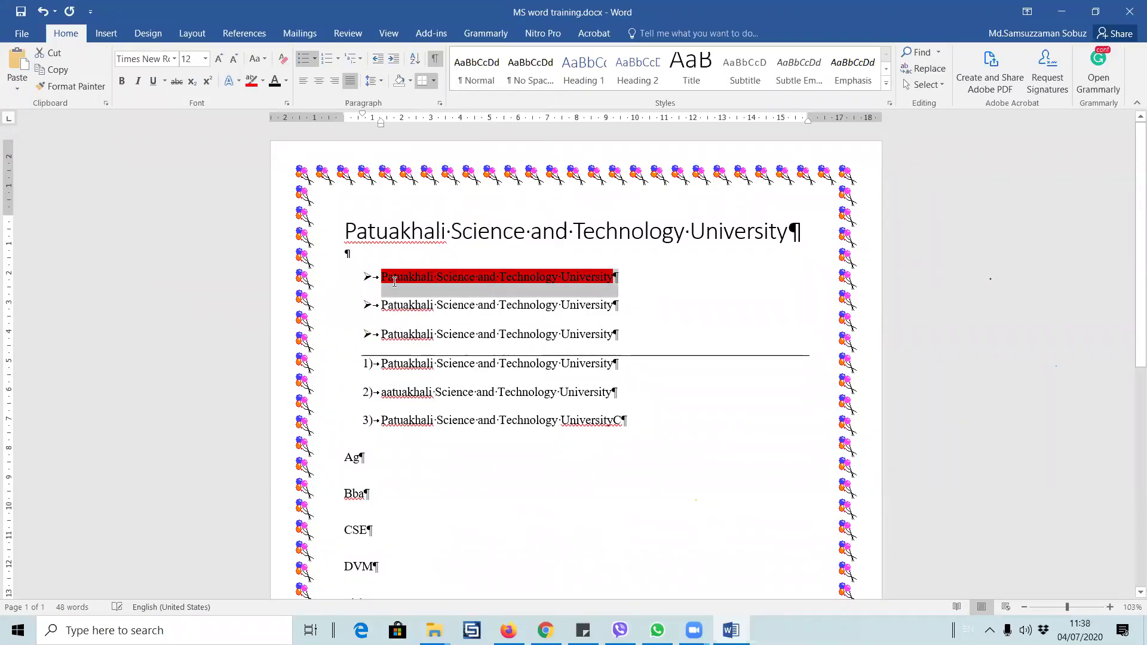
pyautogui.click(434, 82)
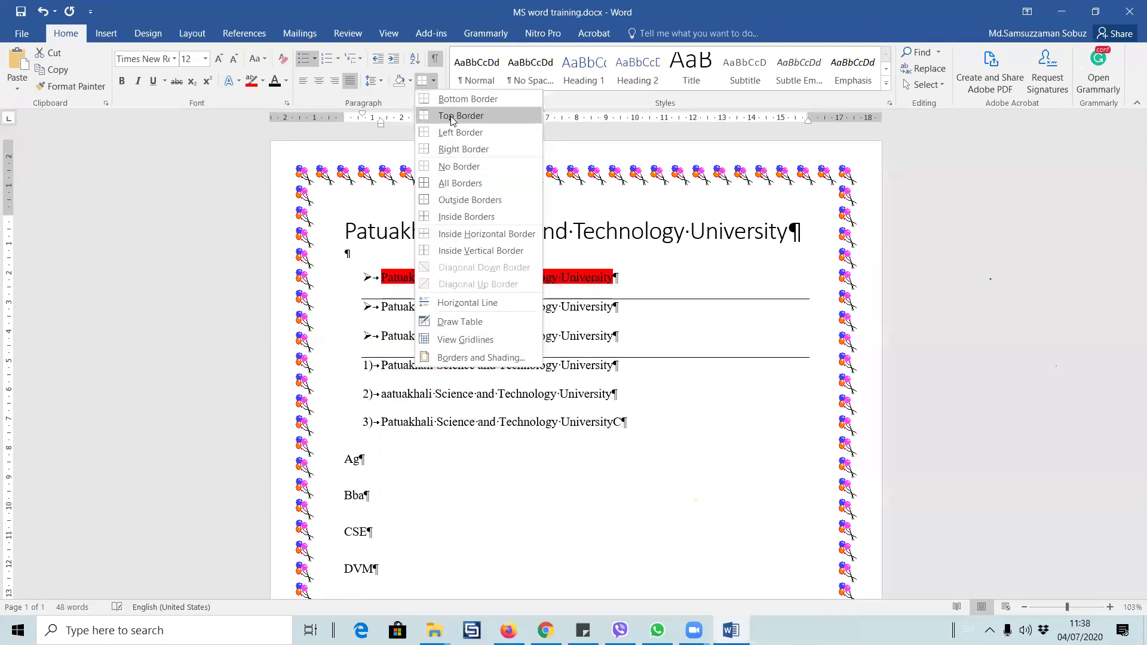
pyautogui.click(452, 115)
pyautogui.click(624, 293)
pyautogui.click(435, 81)
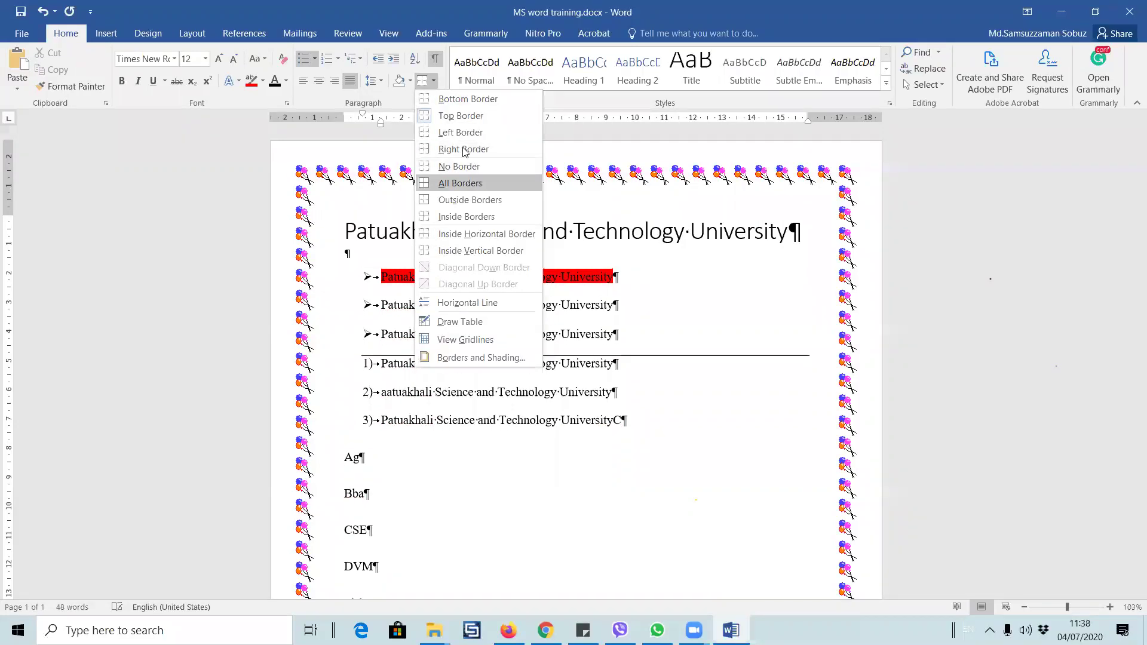
pyautogui.click(468, 99)
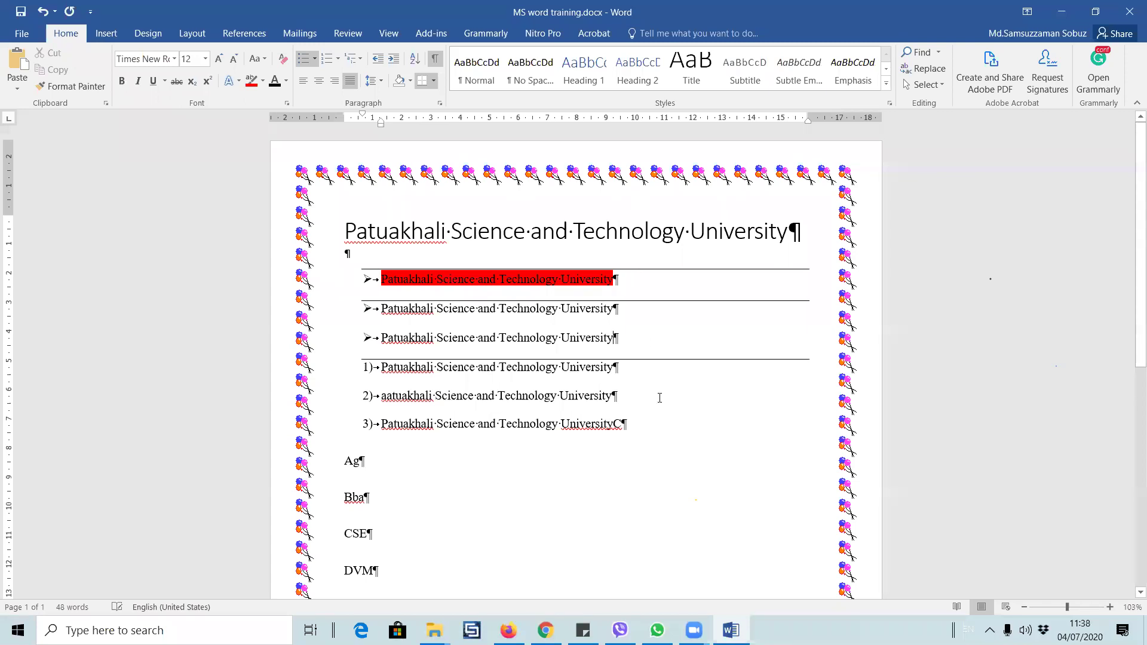
# - Delete the stray letter C at the end of the third numbered item
pyautogui.scroll(-3, 519, 393)
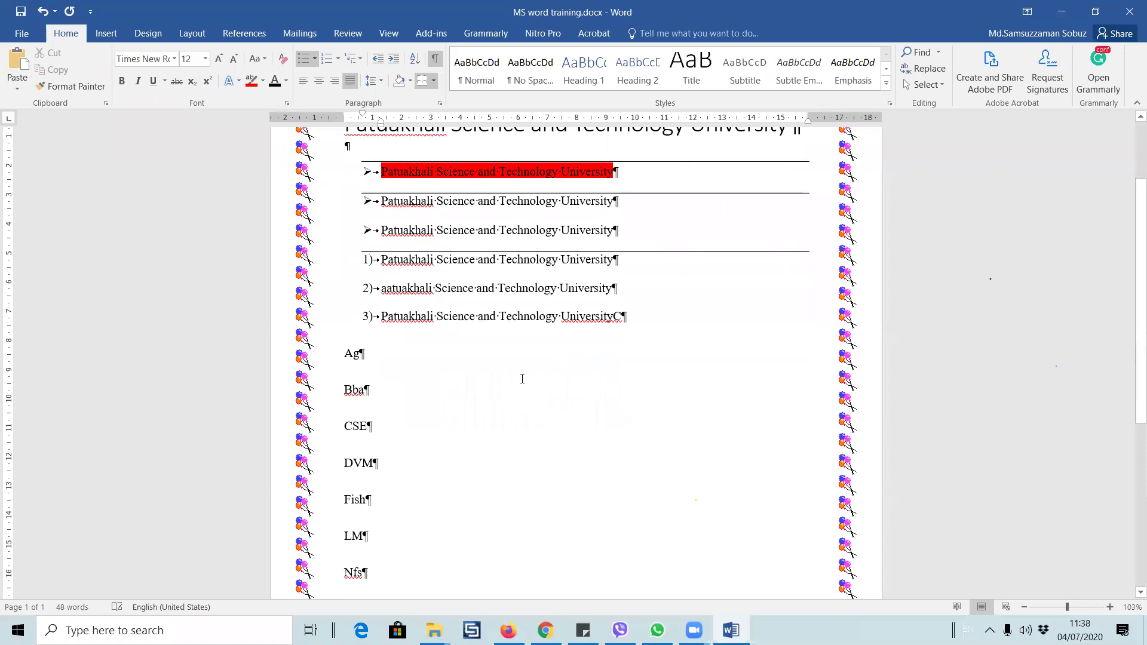
pyautogui.scroll(3, 525, 361)
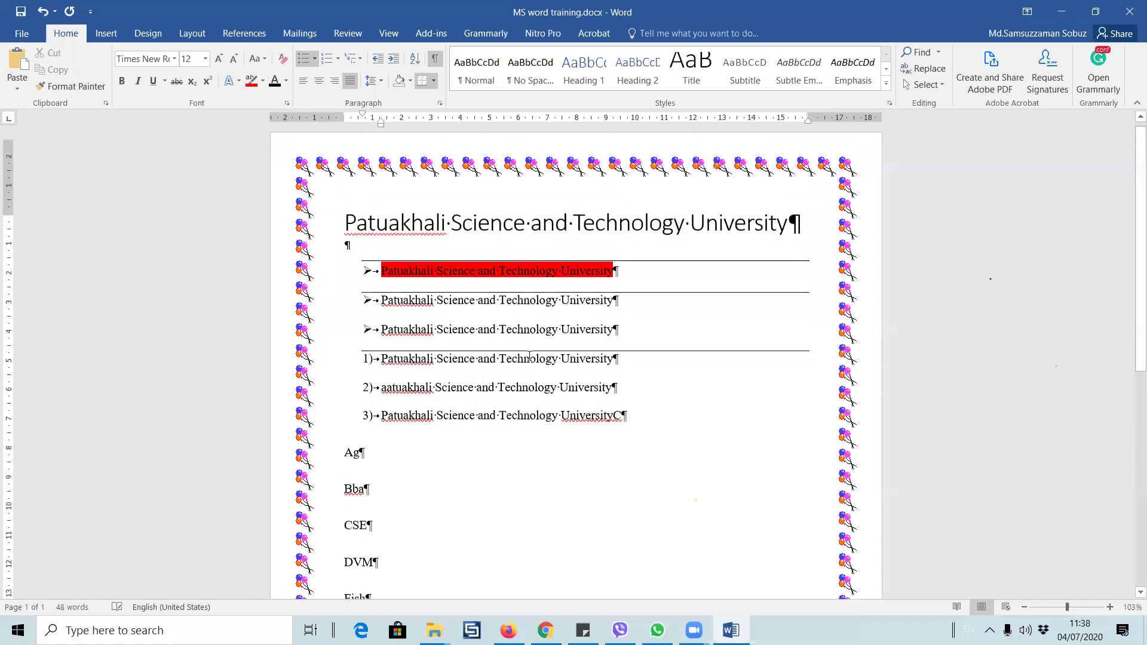
pyautogui.moveTo(389, 427); pyautogui.dragTo(645, 420)
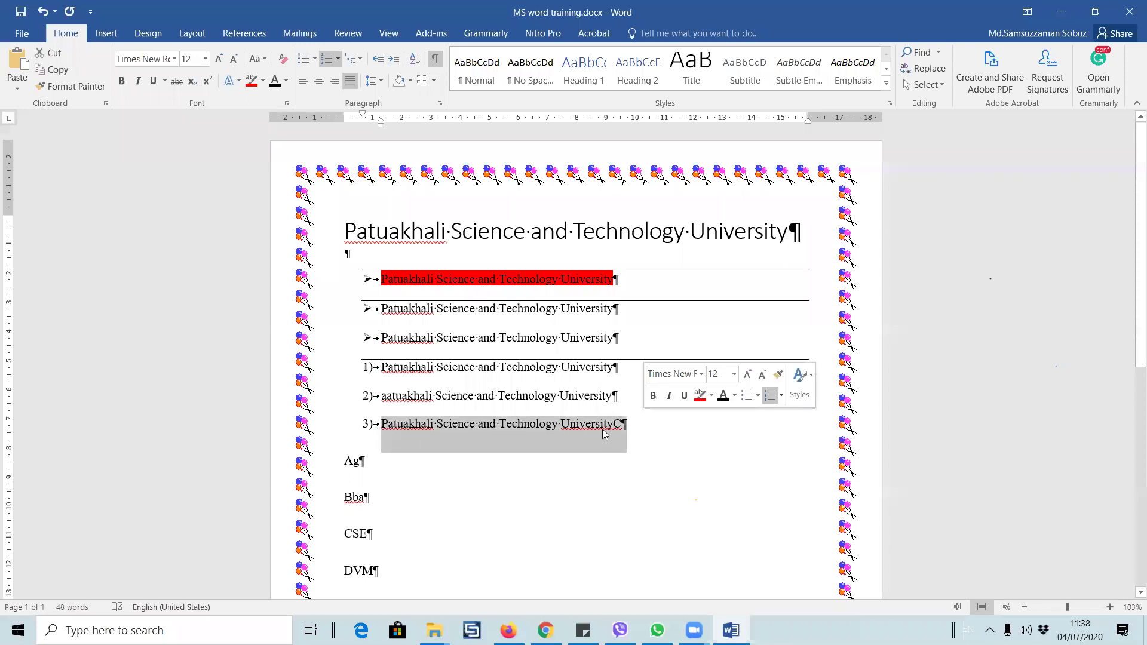
pyautogui.click(621, 425)
pyautogui.press('BackSpace')
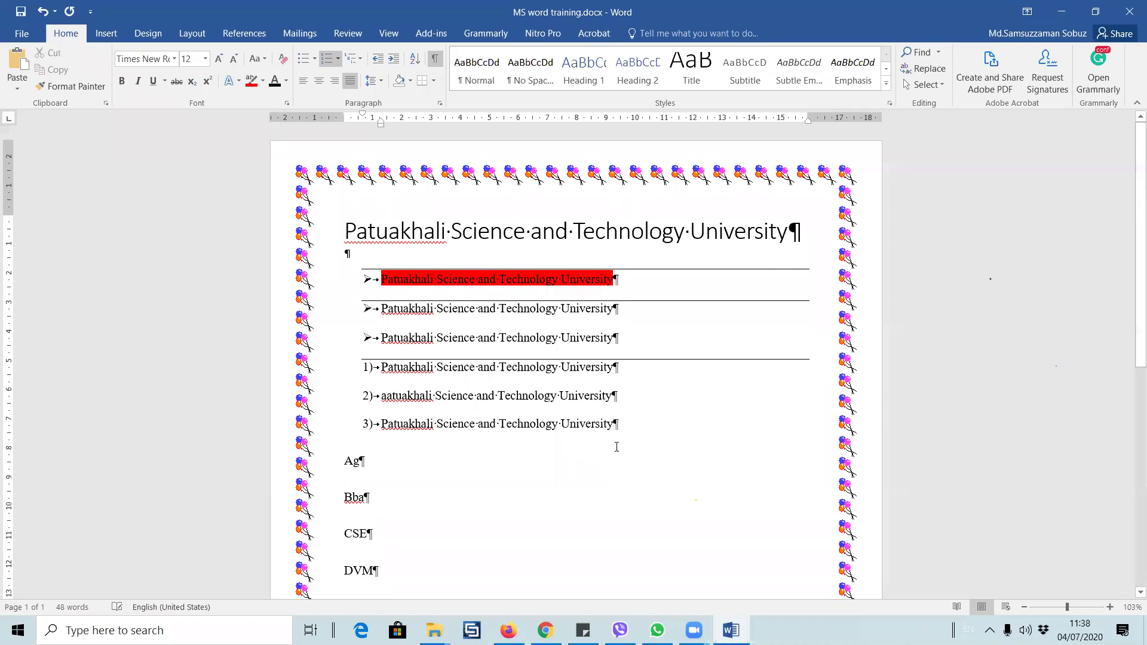
# - Add a bottom border to the third numbered item
pyautogui.click(433, 81)
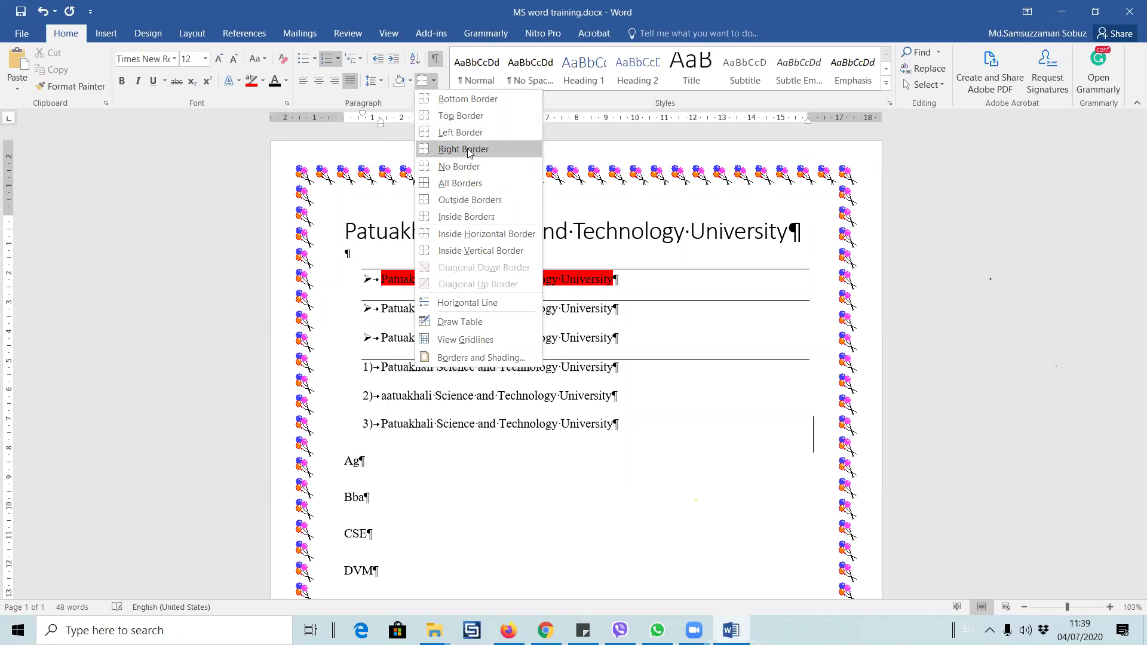
pyautogui.click(458, 102)
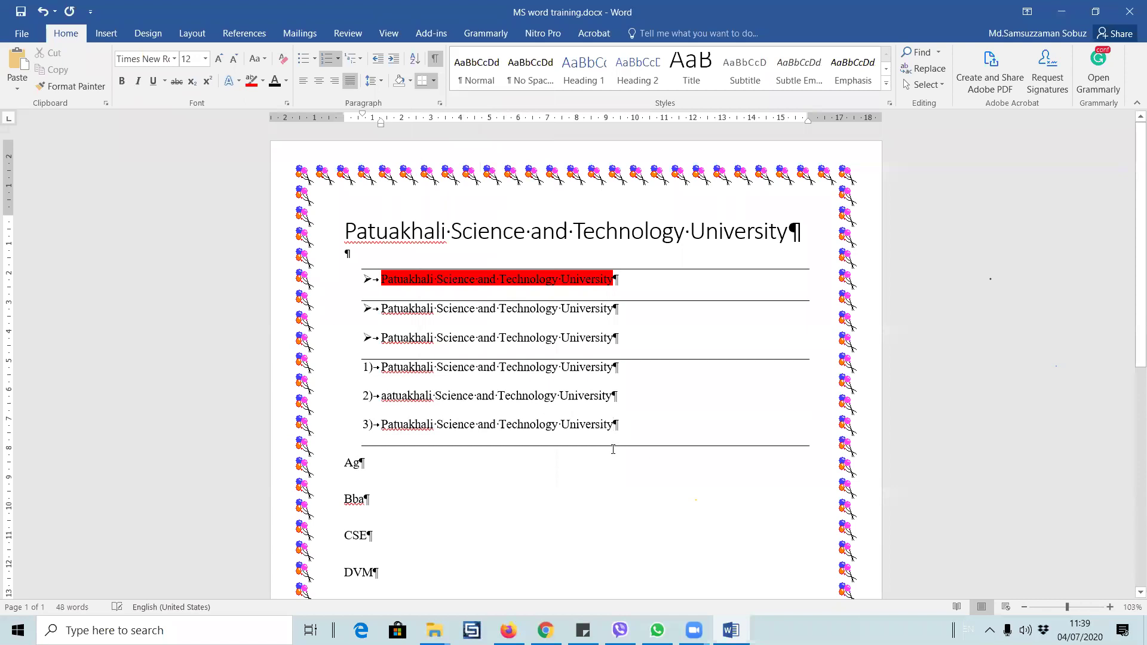
pyautogui.hotkey('ctrl', 'z')
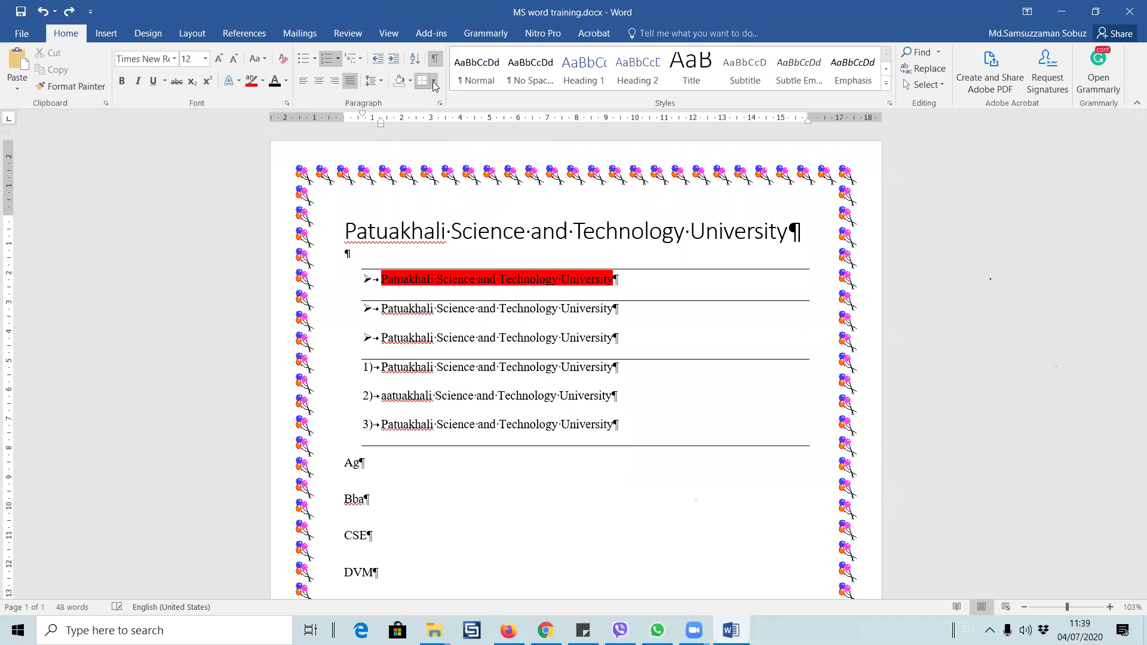
# - Try the No Border and Horizontal Line options on the third numbered item
pyautogui.click(434, 80)
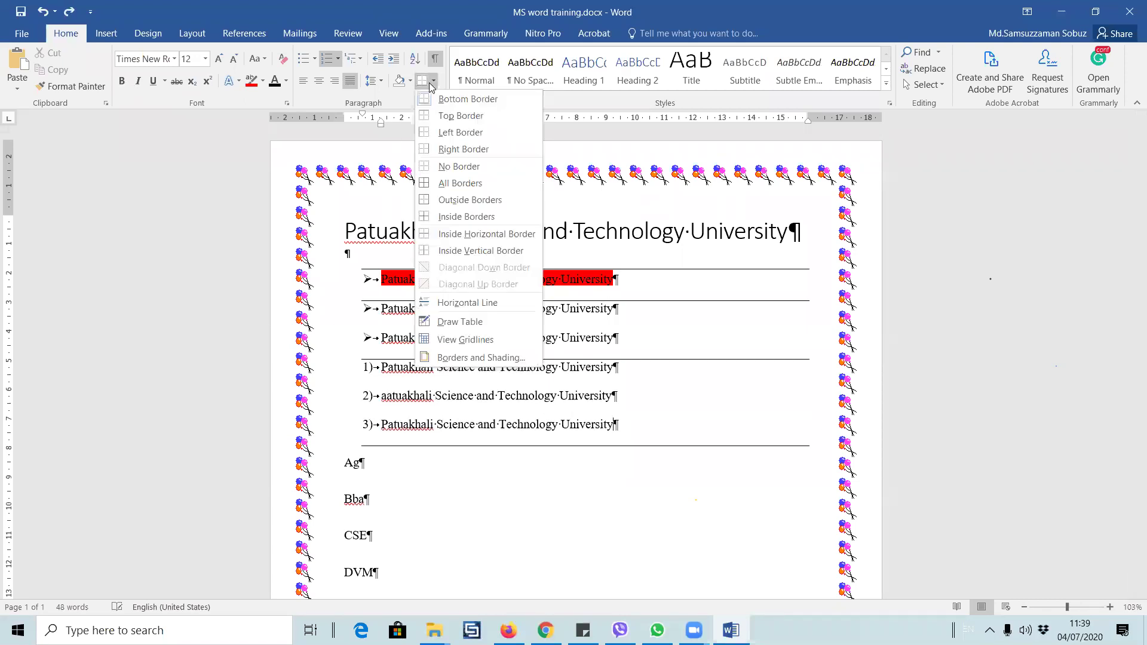
pyautogui.click(453, 167)
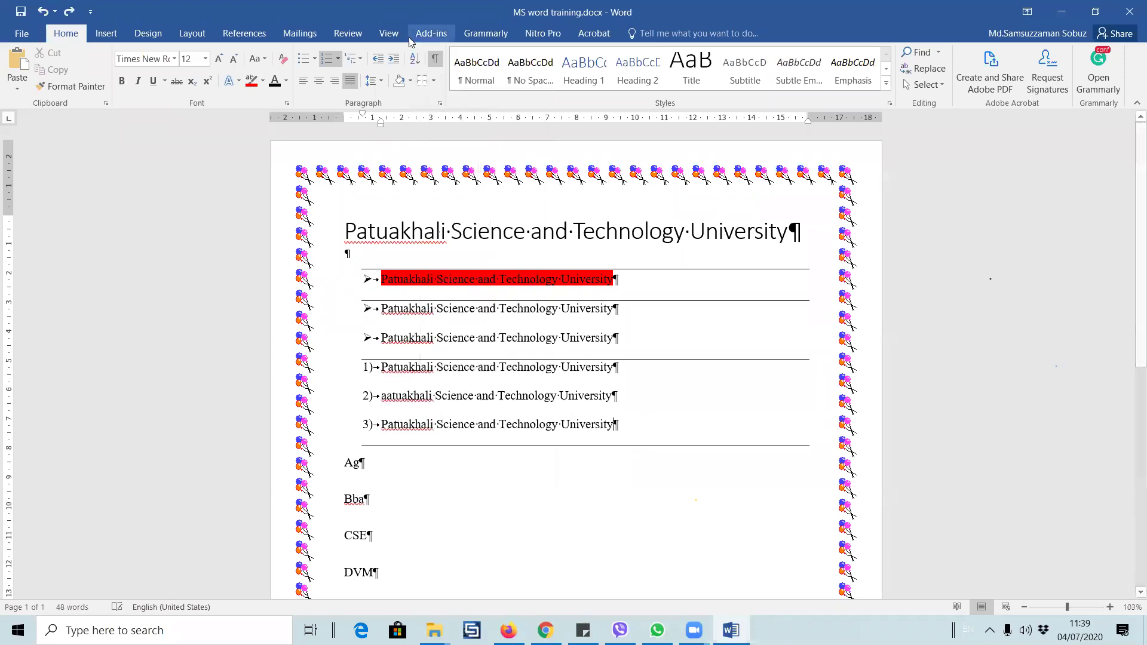
pyautogui.click(434, 83)
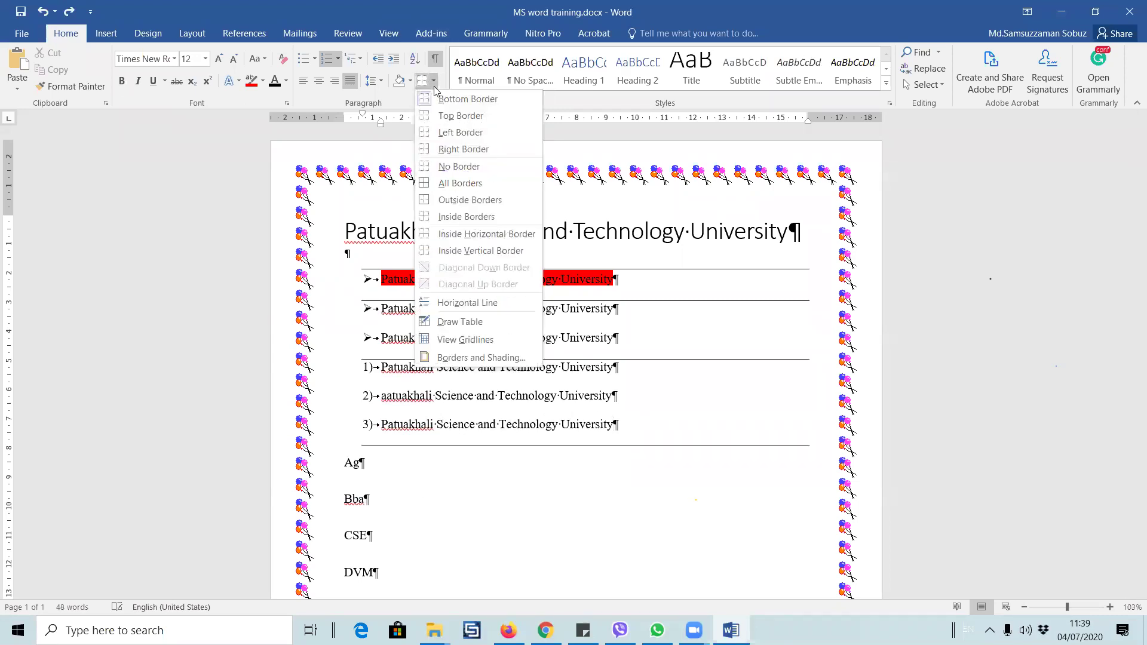
pyautogui.click(476, 305)
pyautogui.hotkey('ctrl', 'z')
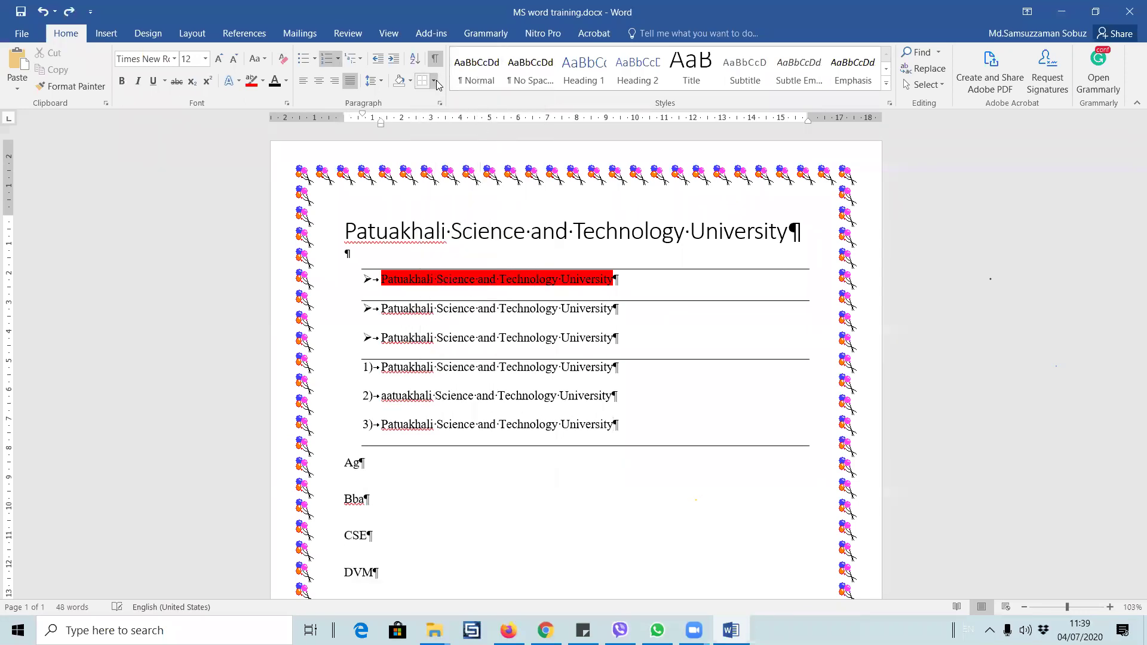
# - Set the paragraph border width to 4 ½ pt in the Borders and Shading settings
pyautogui.click(434, 80)
pyautogui.click(502, 358)
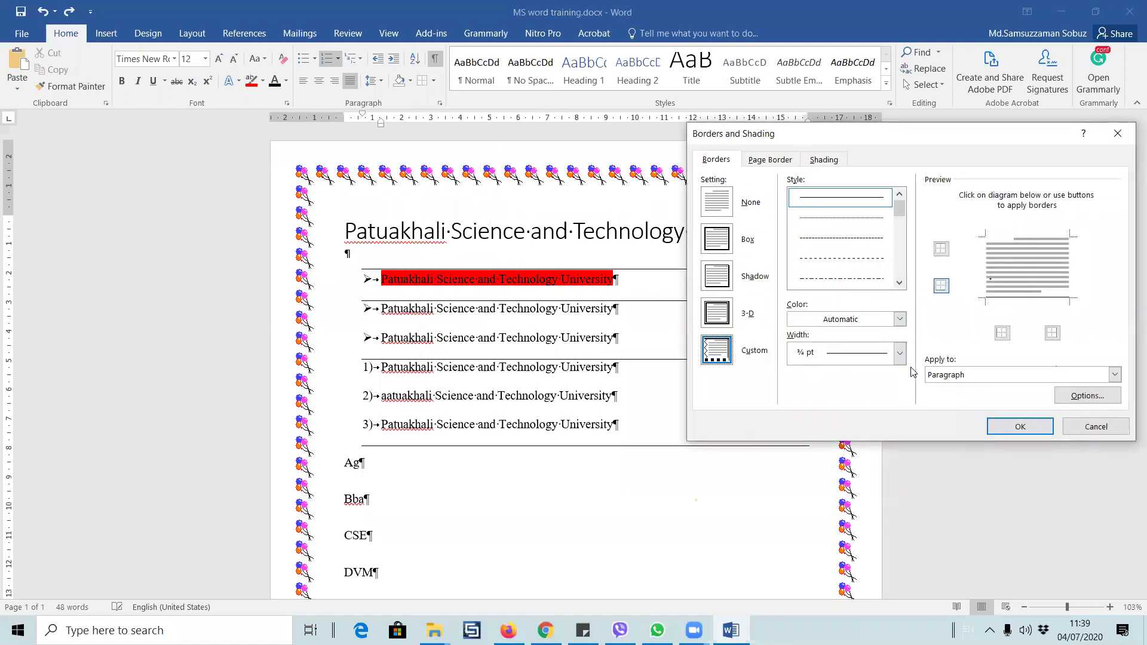
pyautogui.click(899, 353)
pyautogui.click(862, 521)
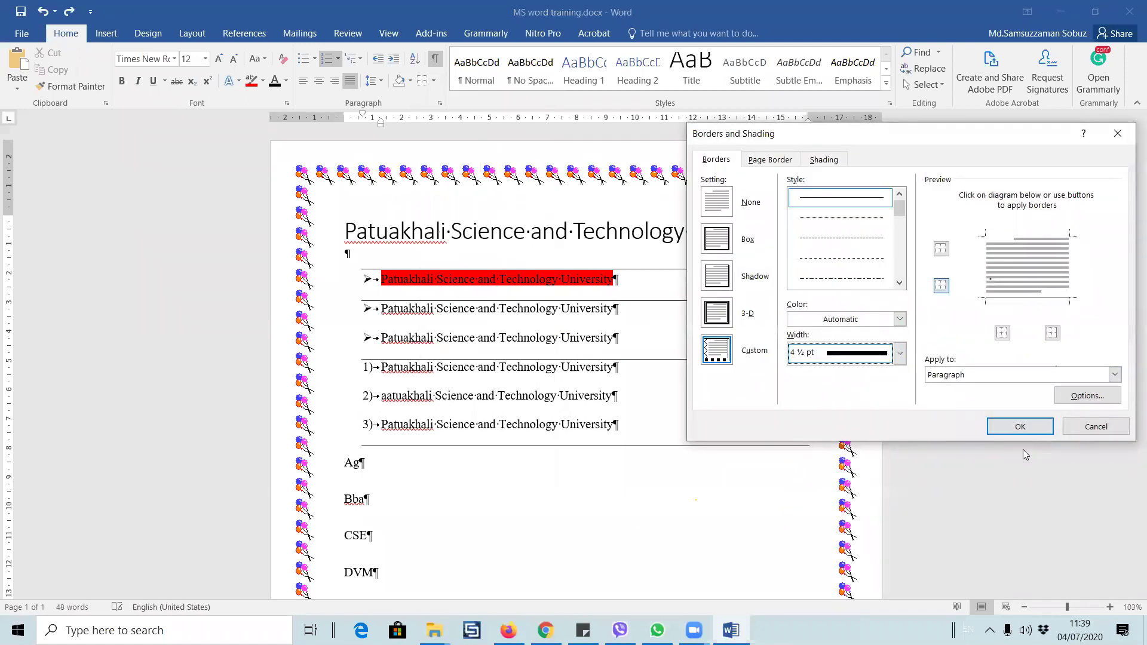
pyautogui.click(1019, 427)
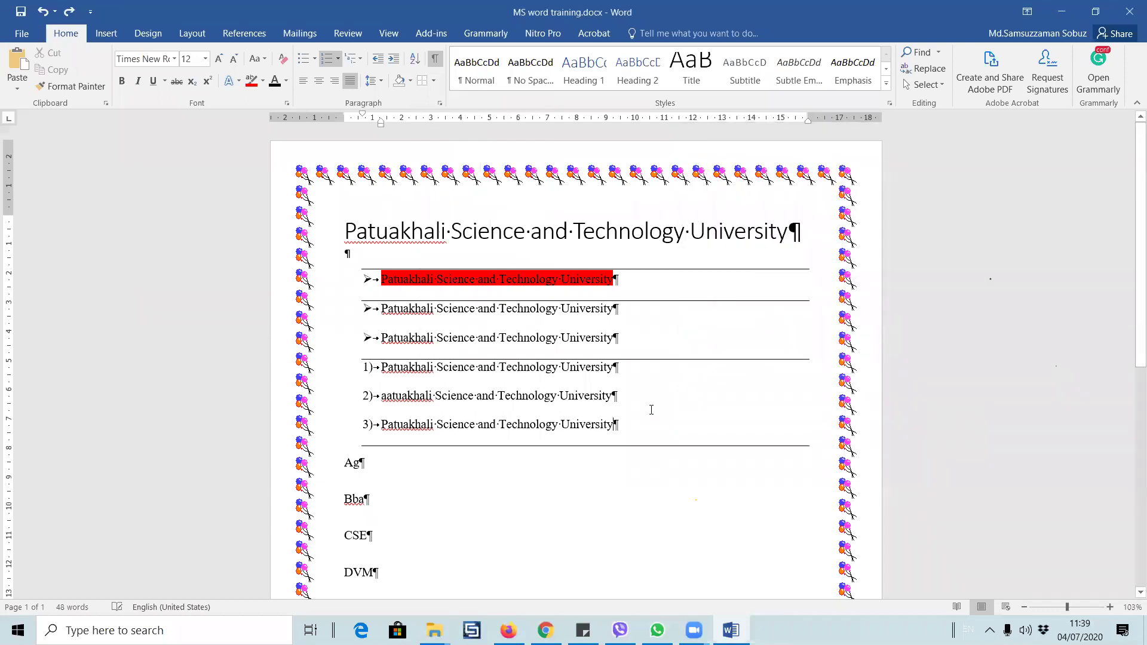
# - Select the third numbered item and apply the 4 ½ pt line as its bottom border
pyautogui.click(315, 425)
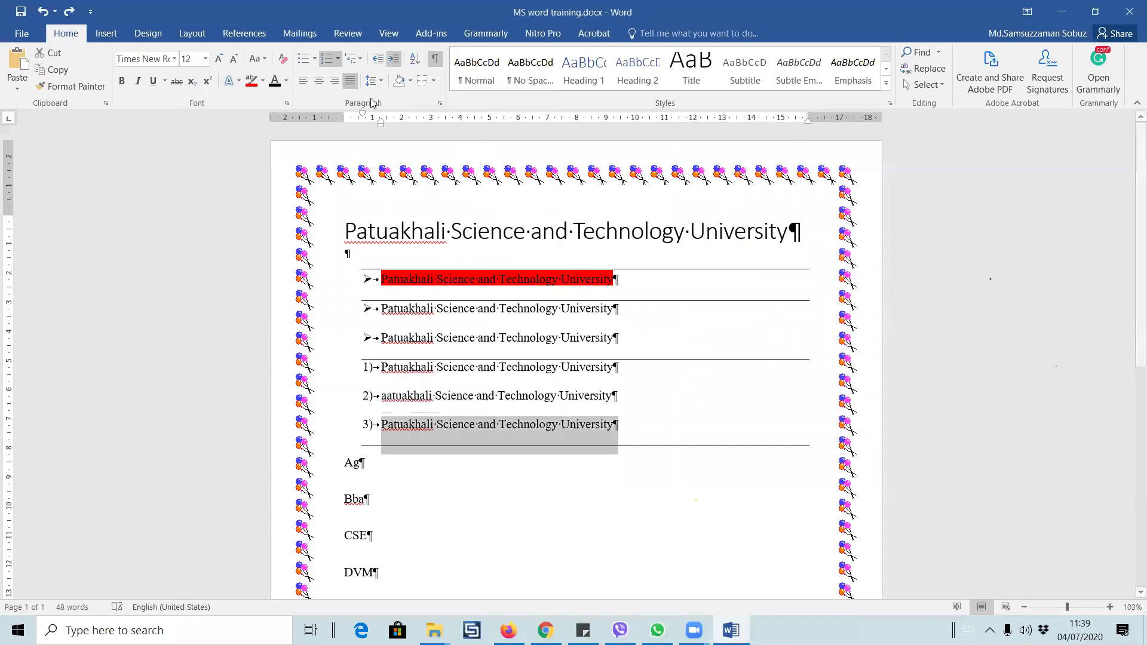
pyautogui.click(433, 81)
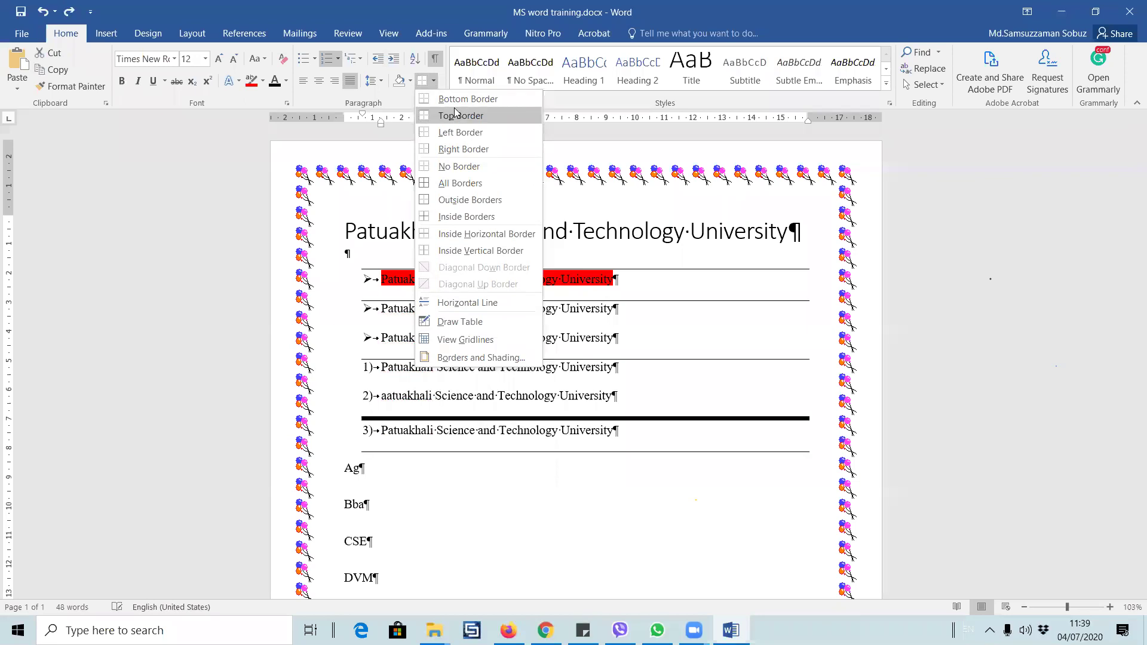
pyautogui.click(455, 98)
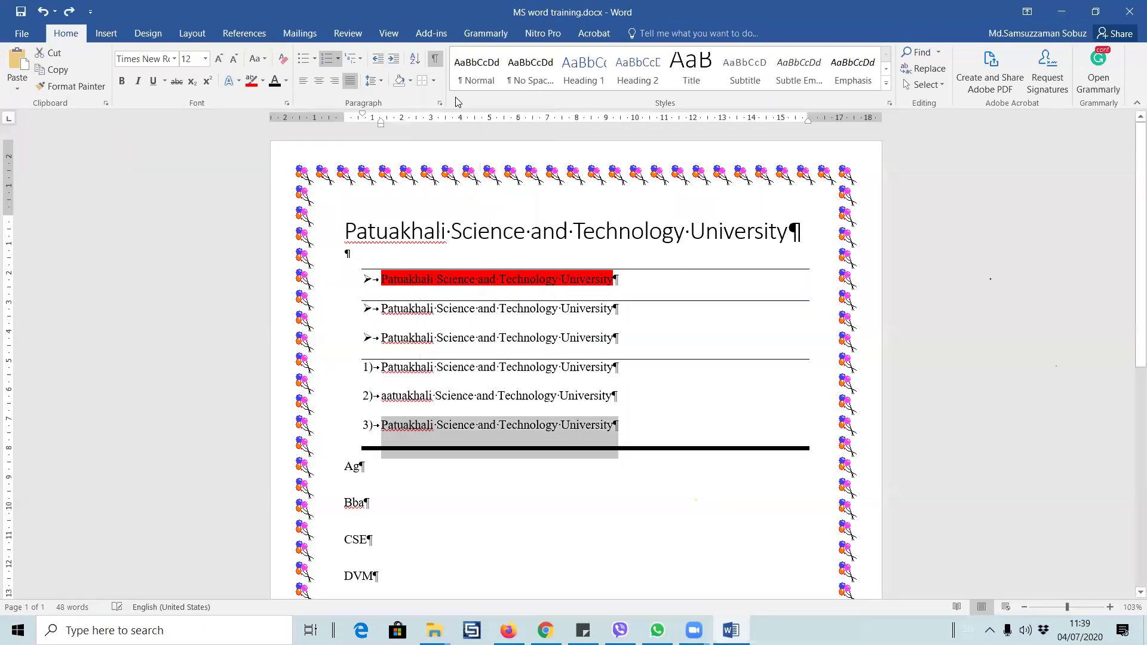
pyautogui.click(686, 430)
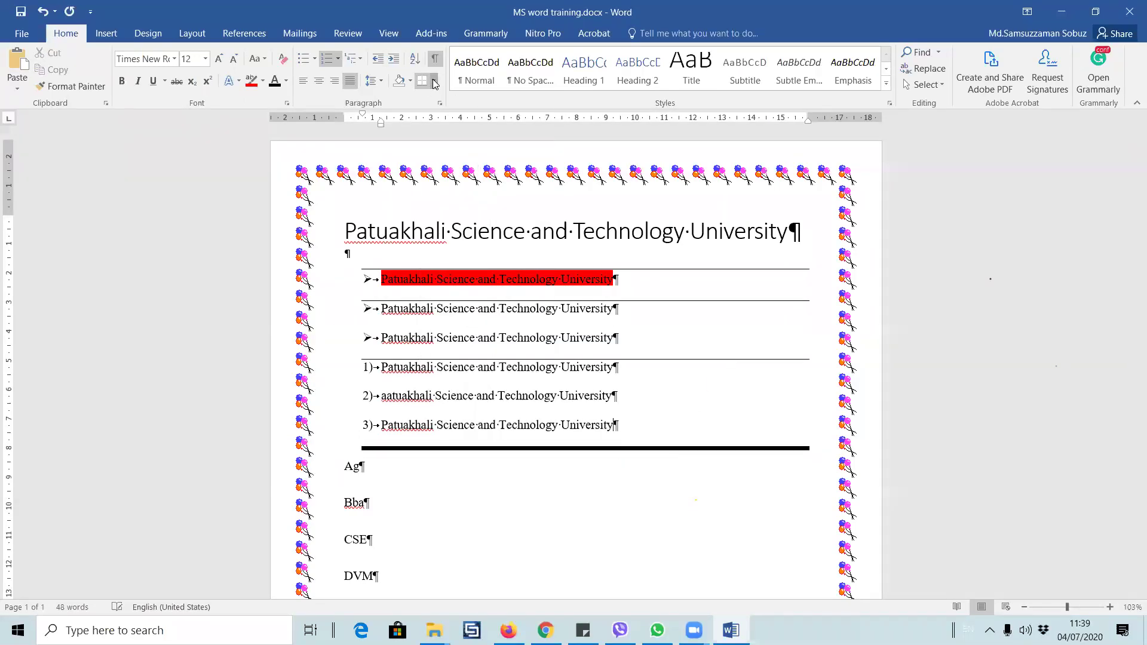
# - Shade the third numbered item's paragraph with a blue theme fill through the Borders and Shading settings
pyautogui.click(433, 81)
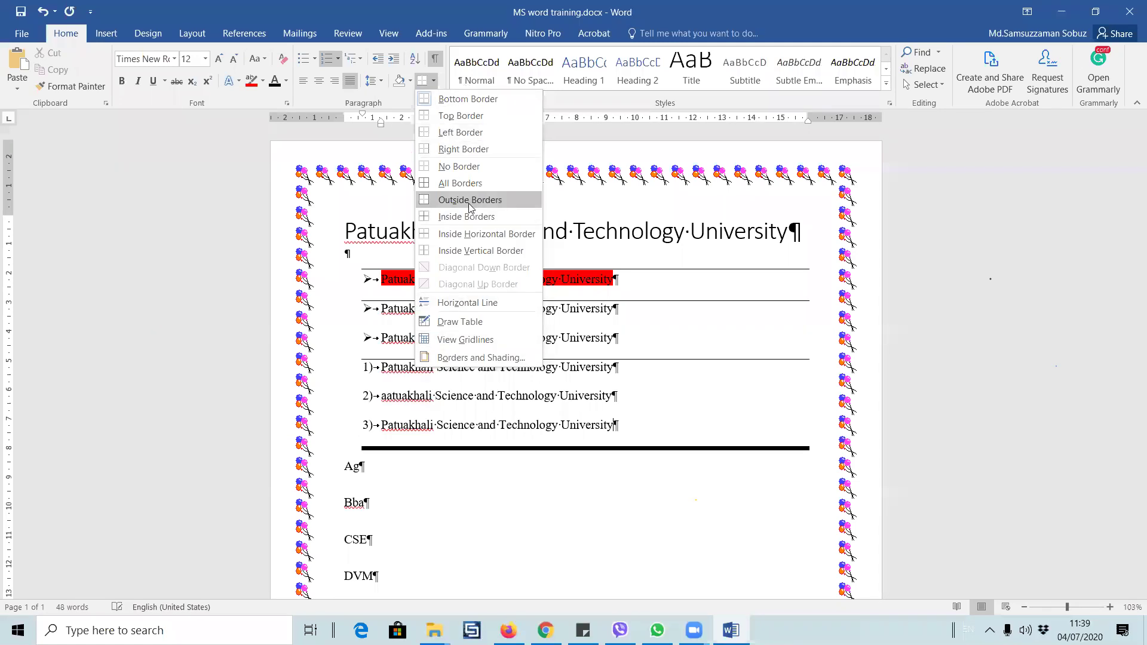
pyautogui.click(482, 358)
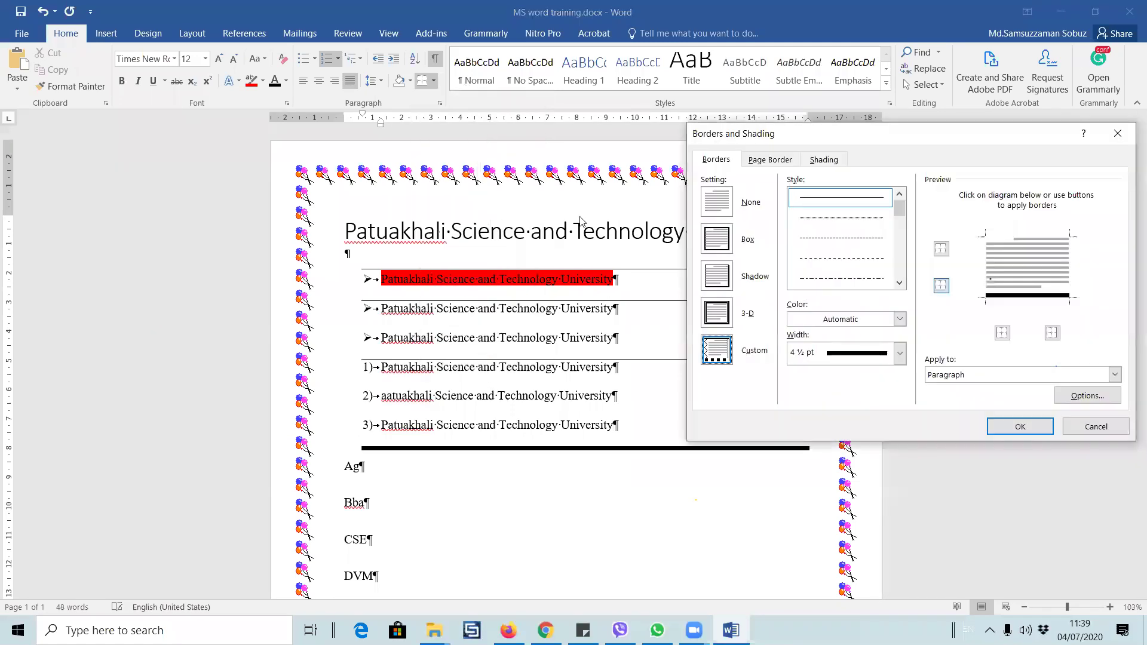
pyautogui.click(770, 159)
pyautogui.click(822, 159)
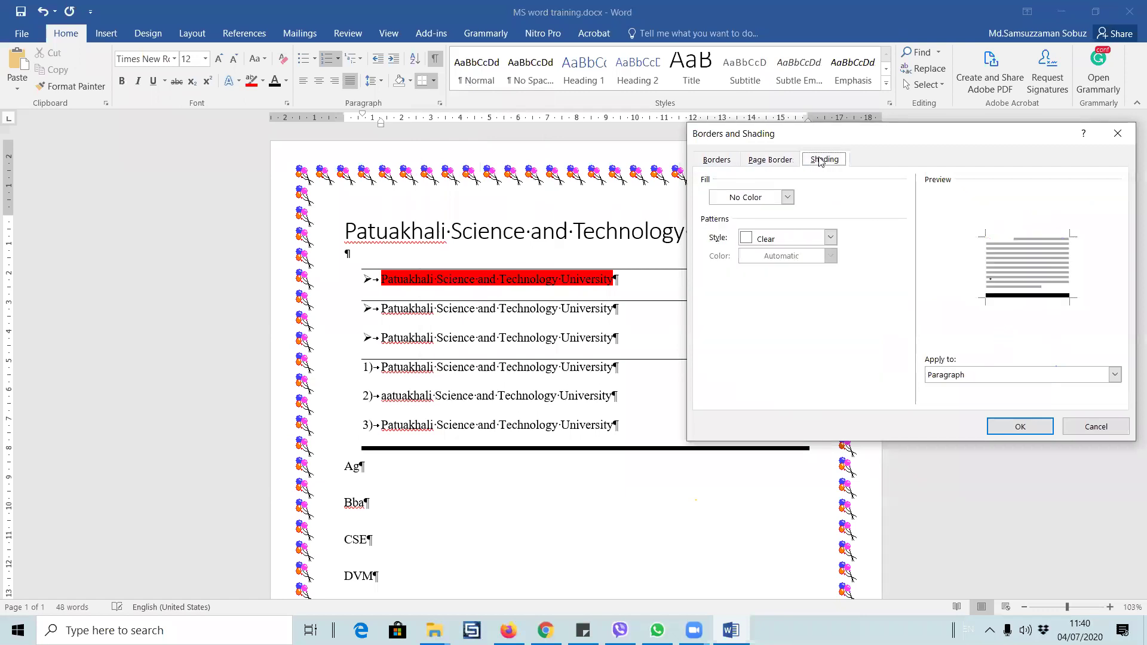
pyautogui.click(765, 199)
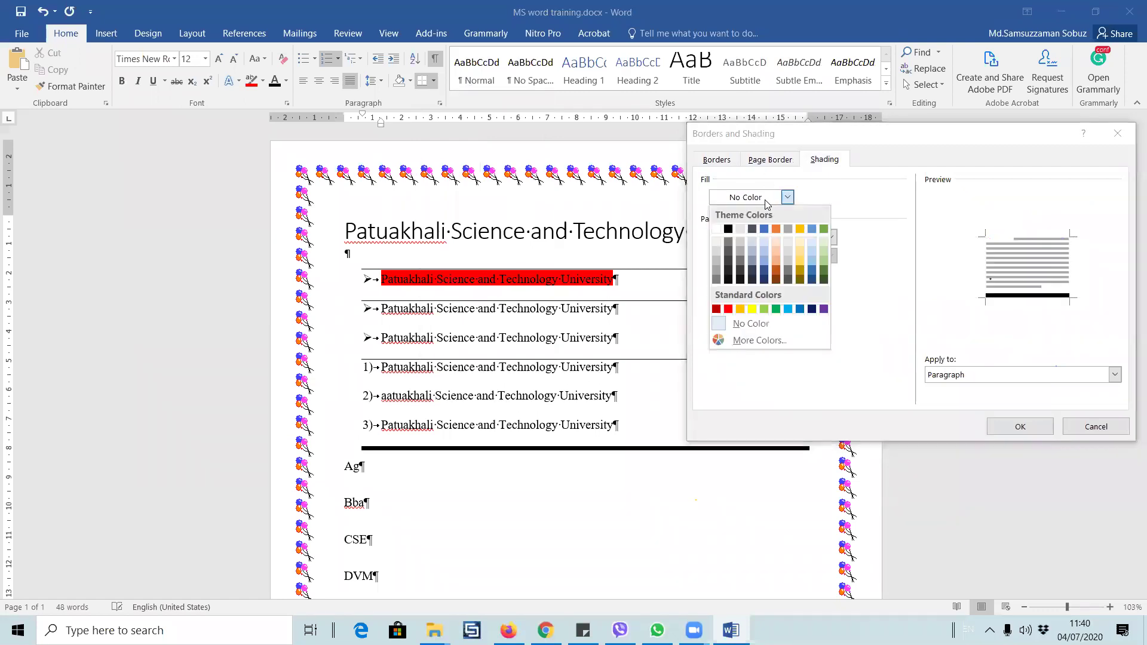
pyautogui.click(762, 230)
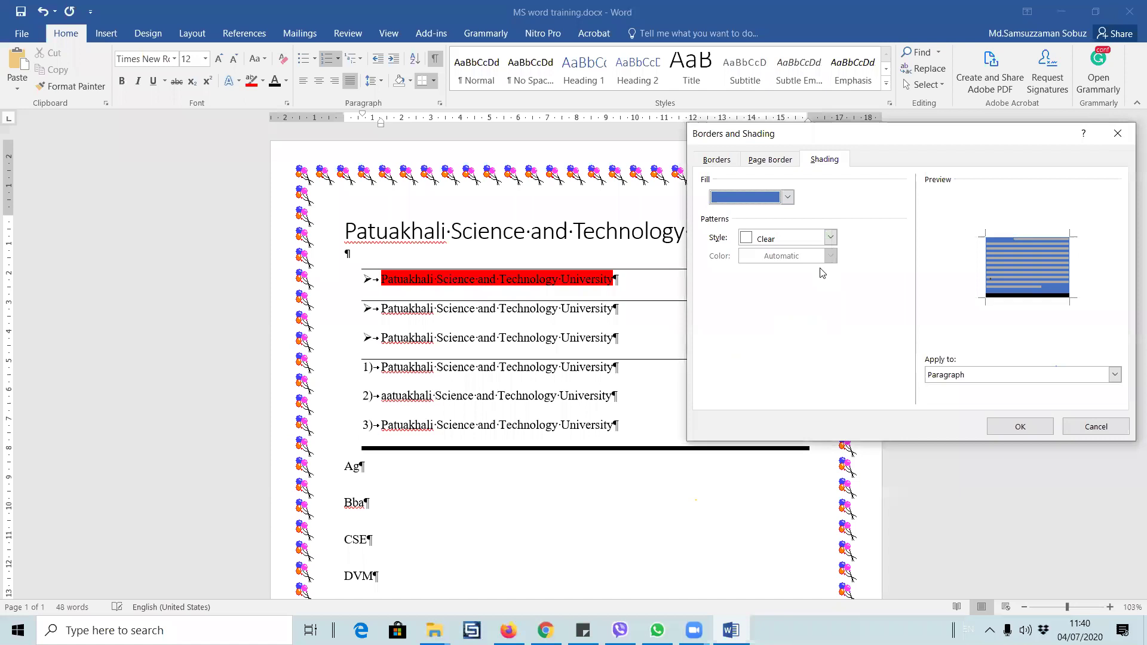
pyautogui.click(1020, 427)
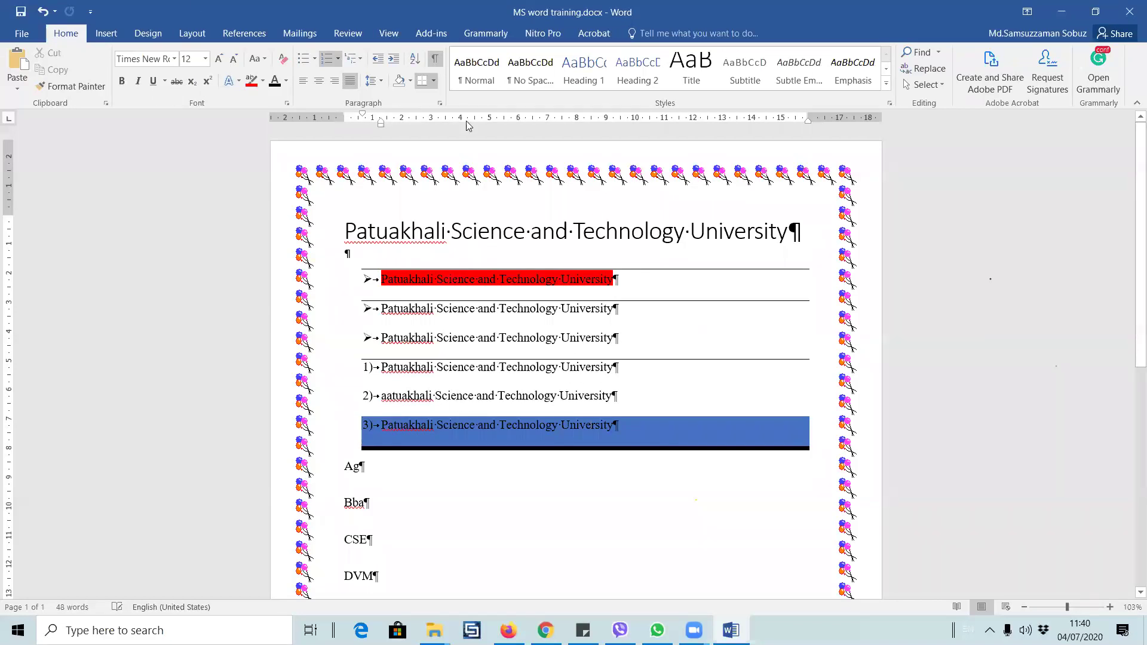
# - Apply standard dark blue paragraph shading to the second arrow-bulleted item
pyautogui.click(543, 316)
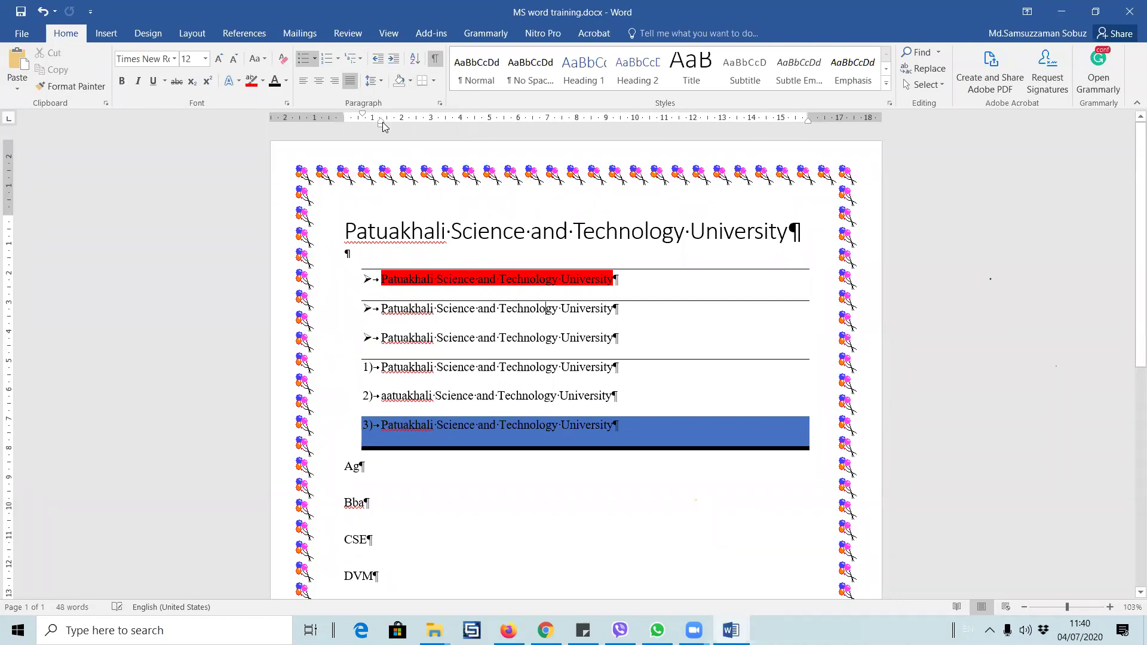
pyautogui.click(410, 82)
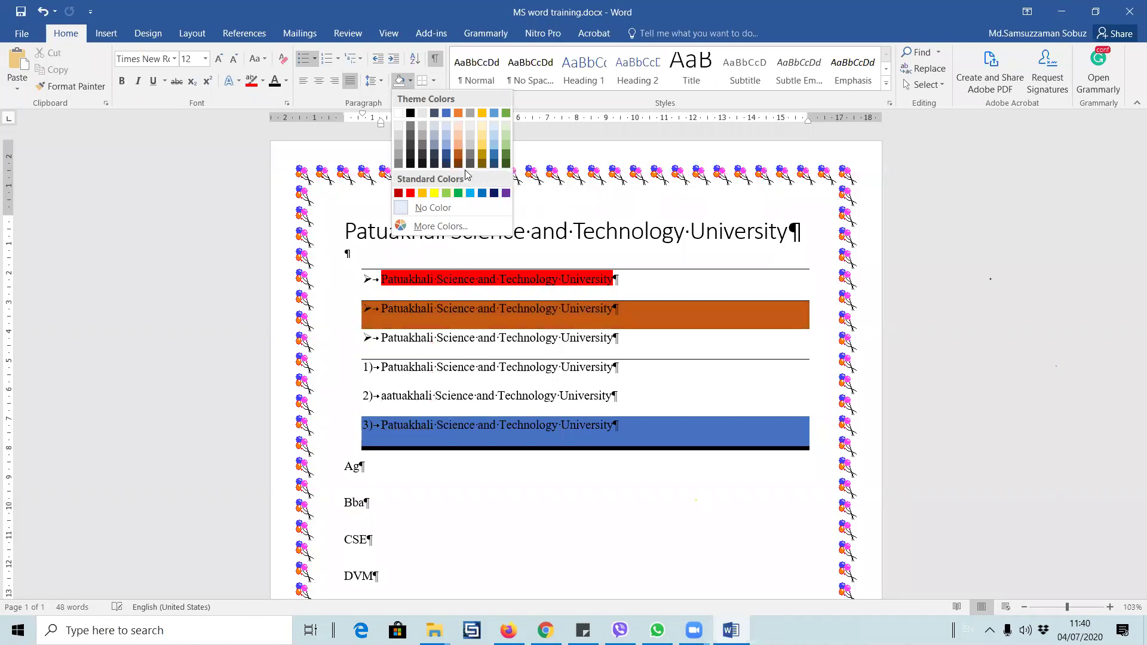
pyautogui.click(494, 193)
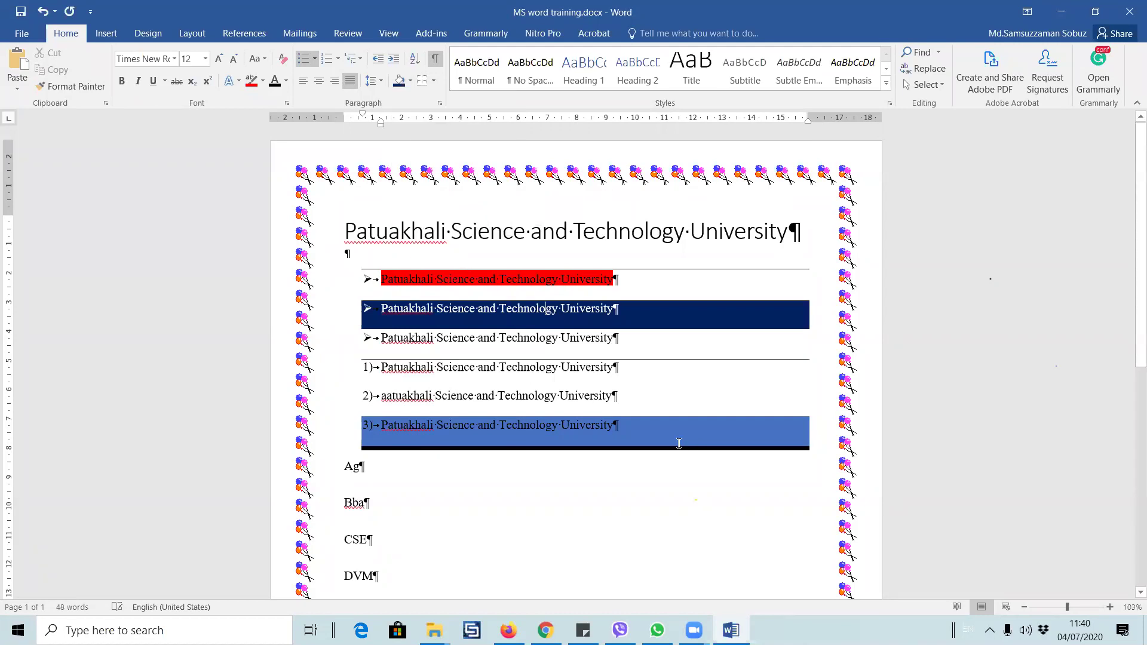
# - Select the third arrow-bulleted item and apply standard green paragraph shading to it
pyautogui.click(327, 351)
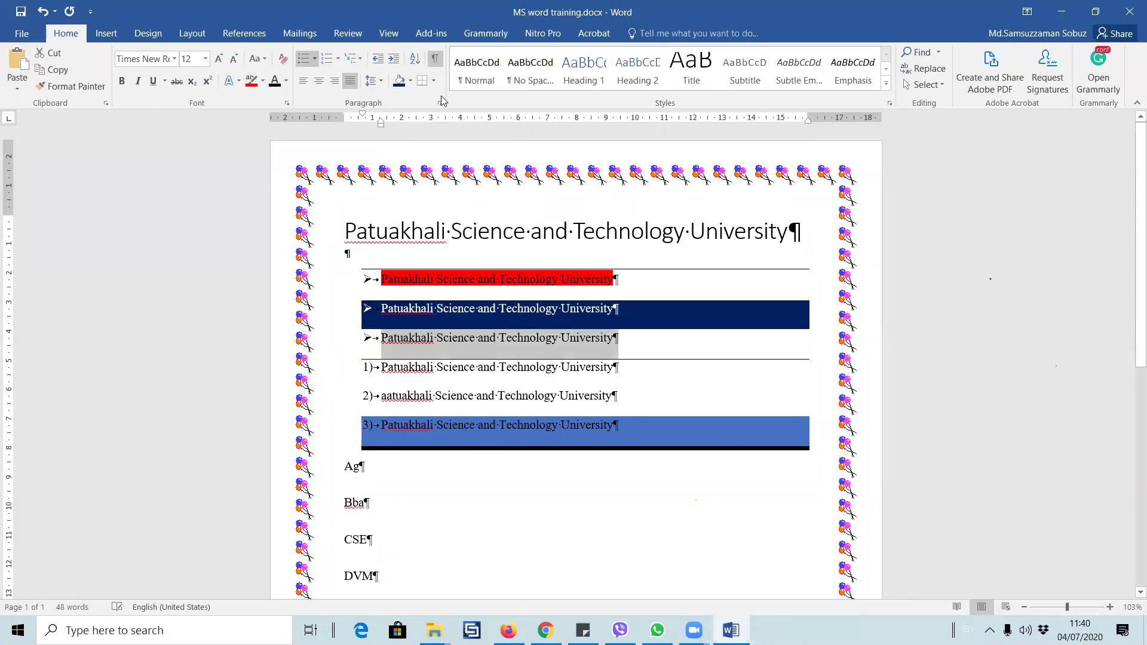
pyautogui.click(410, 81)
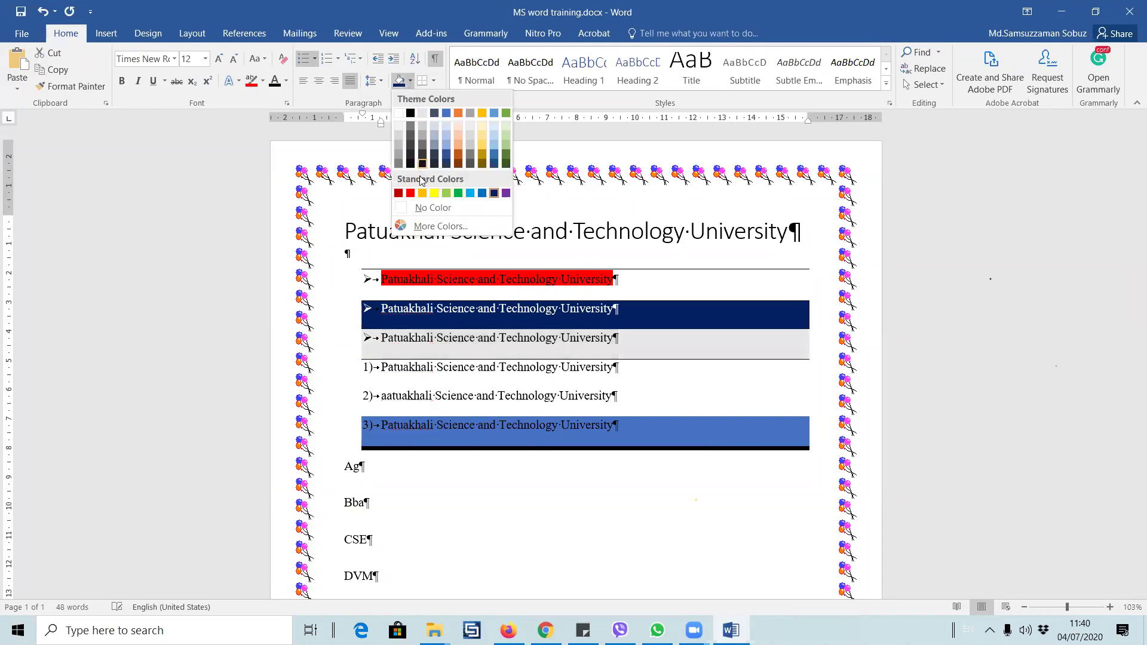
pyautogui.click(458, 193)
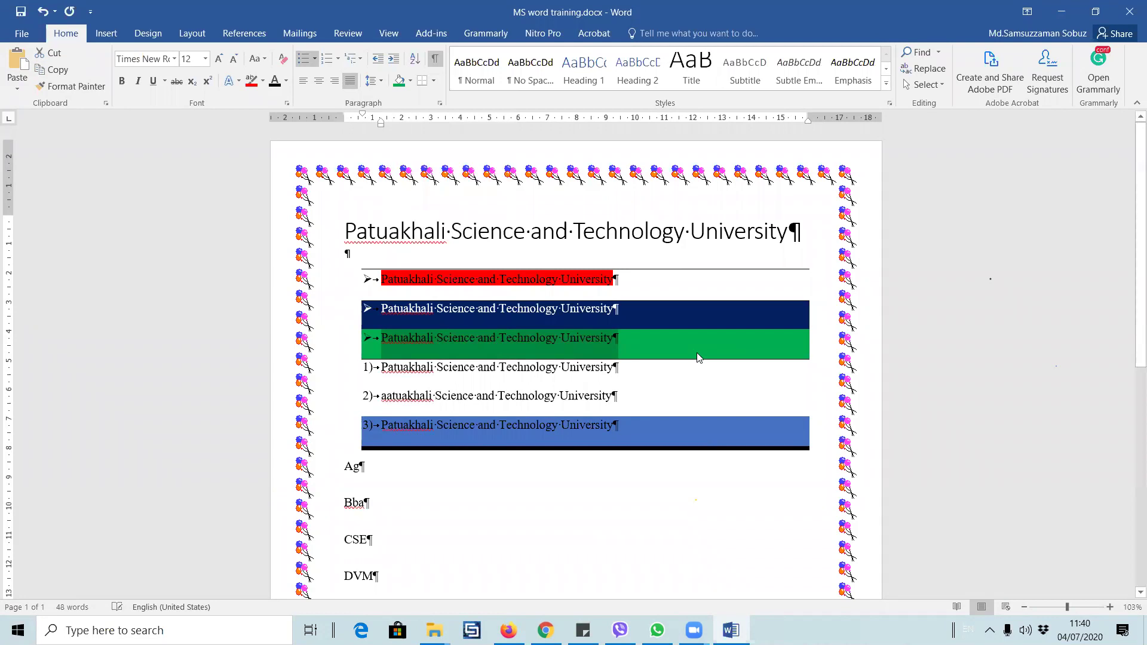
pyautogui.click(473, 342)
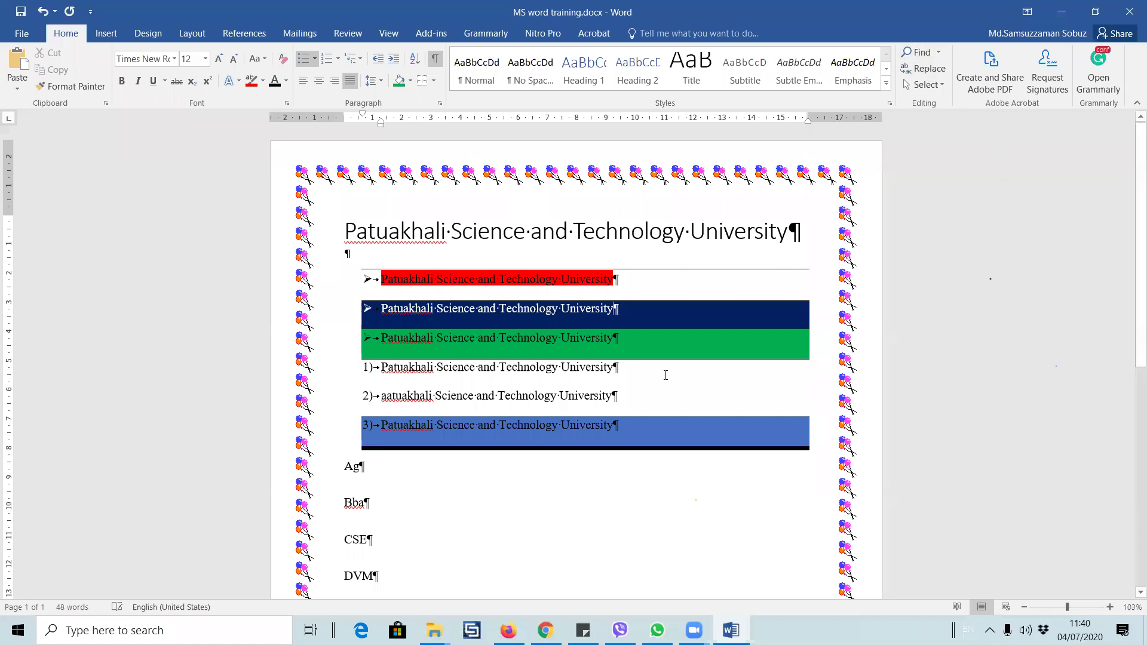
# - Search the document for "cse" and replace all occurrences with "Computer Science and Engineering"
pyautogui.click(922, 55)
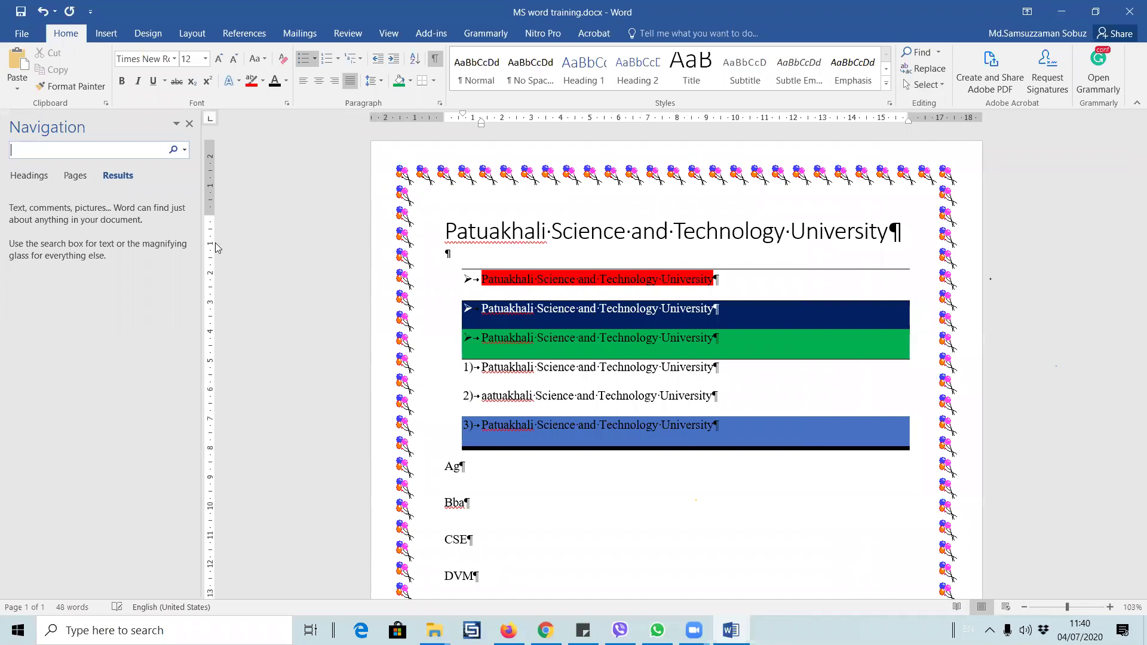
pyautogui.write('cse')
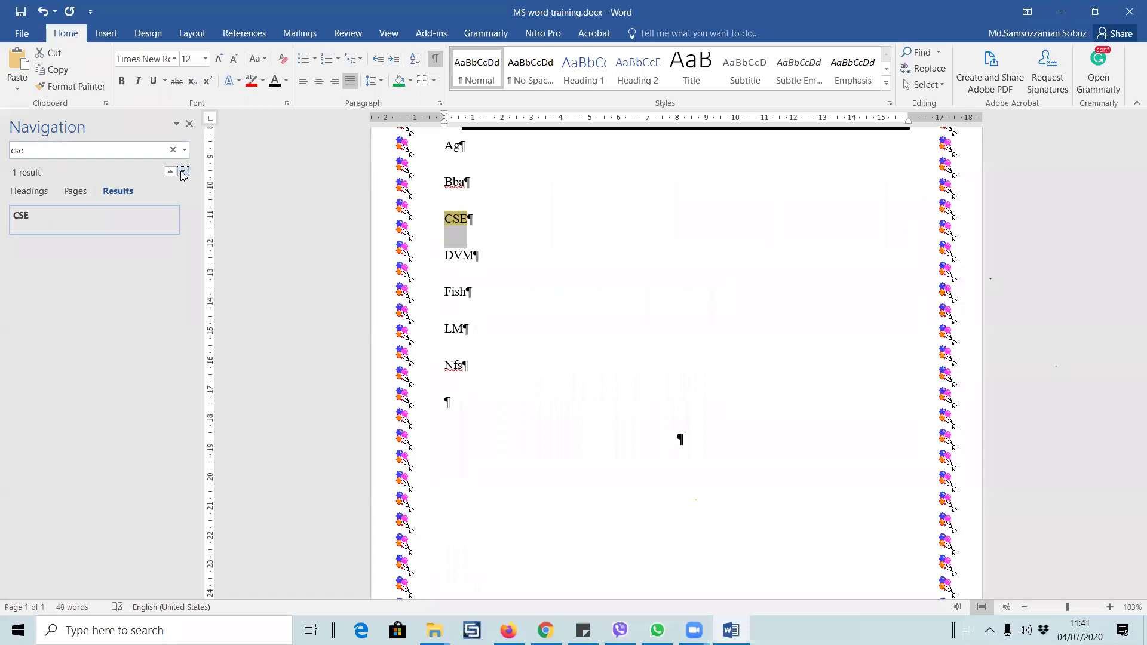
pyautogui.click(185, 150)
pyautogui.click(191, 204)
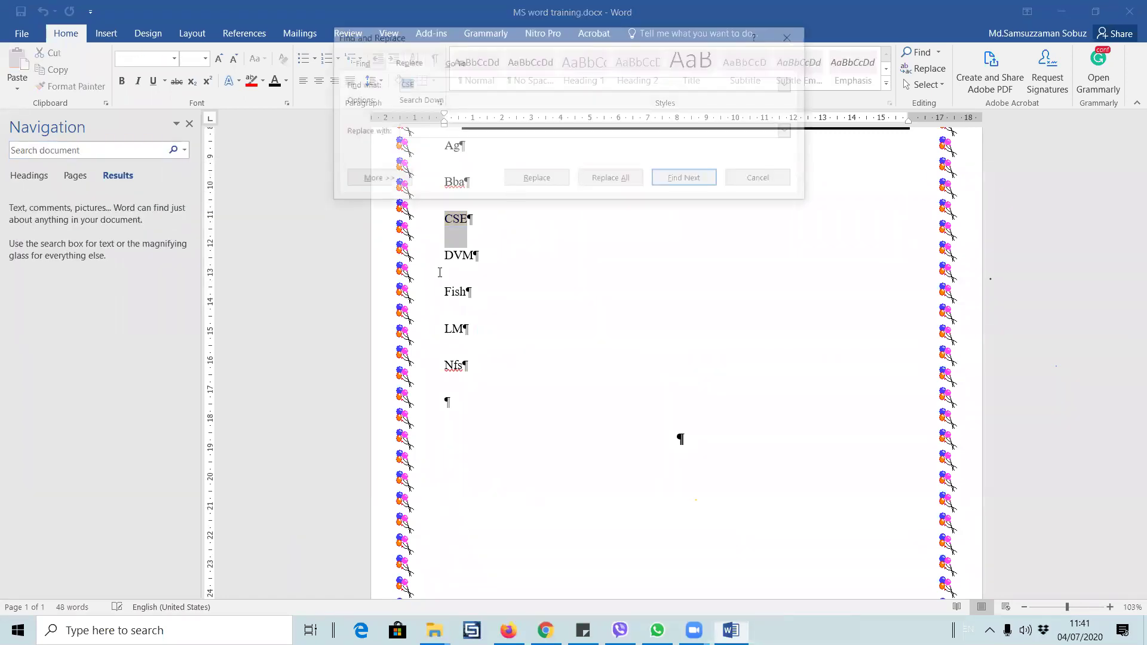
pyautogui.click(464, 131)
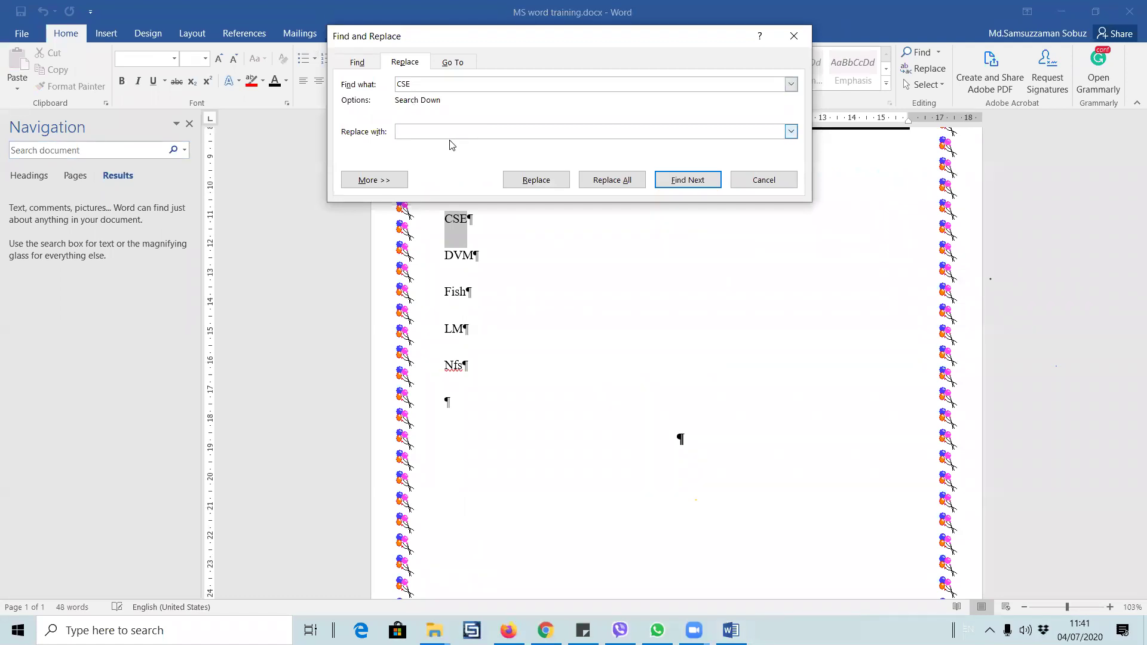
pyautogui.write('Computer Science and Engineering')
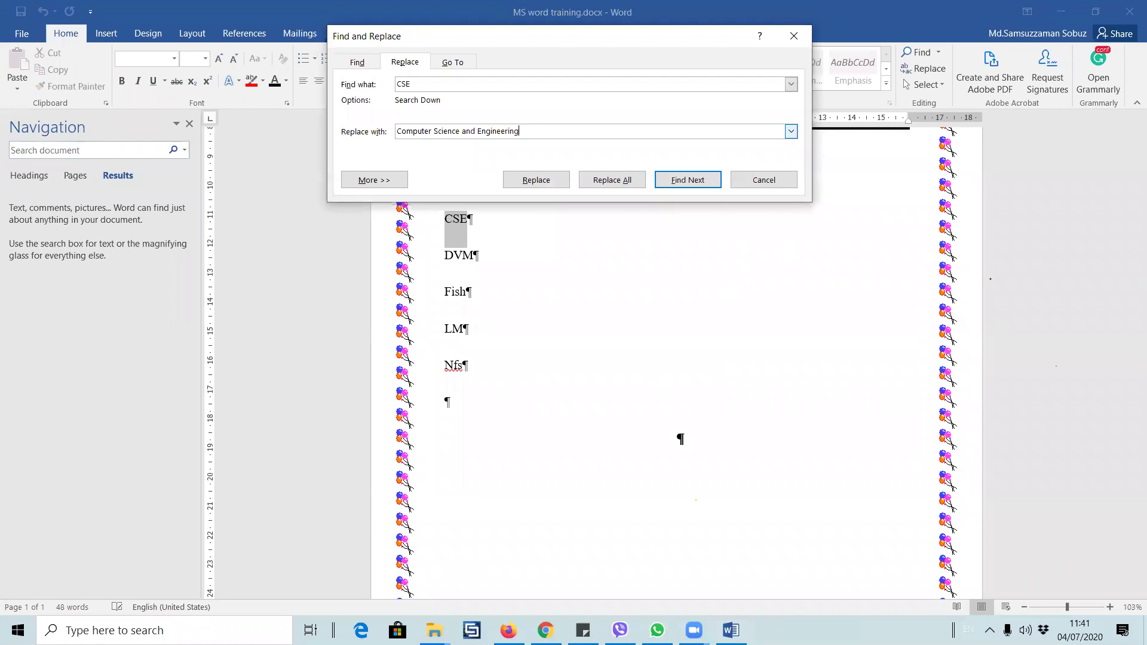
pyautogui.click(599, 184)
pyautogui.click(550, 360)
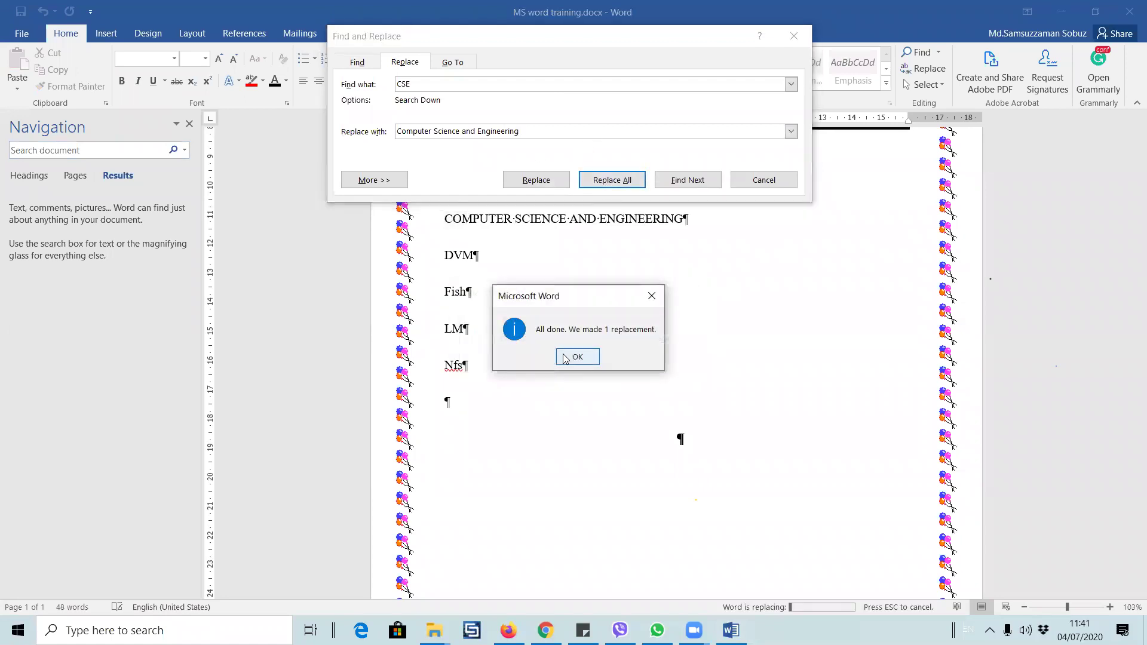
pyautogui.click(584, 357)
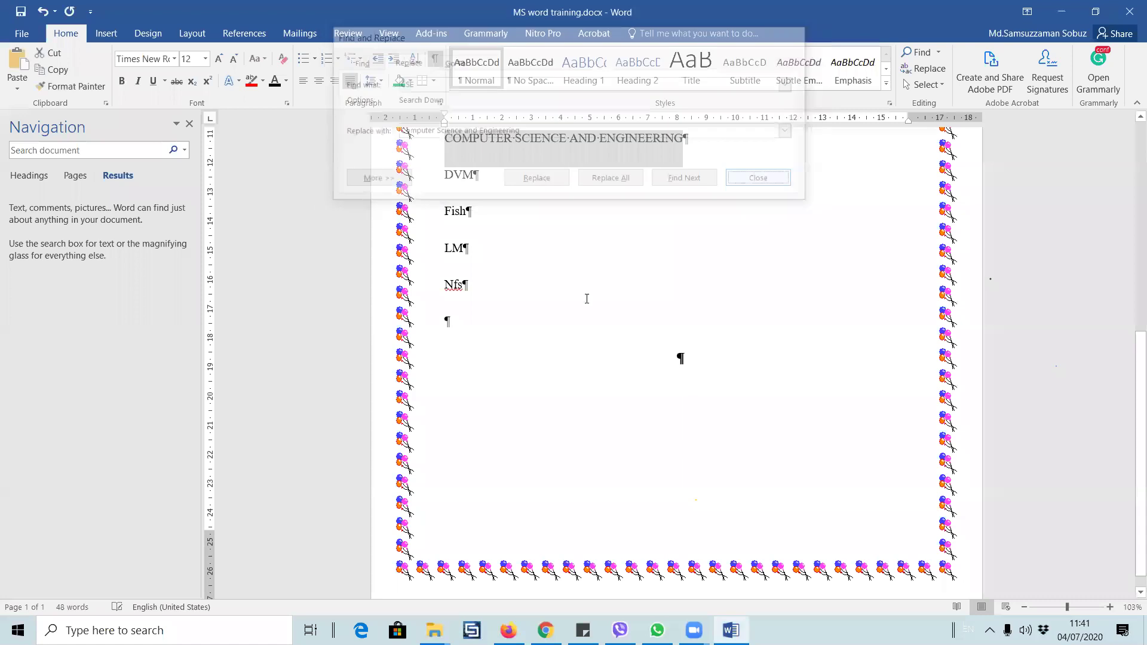
pyautogui.click(763, 180)
# - Place the cursor in the replaced department line and close the Navigation pane
pyautogui.scroll(3, 576, 317)
pyautogui.click(529, 281)
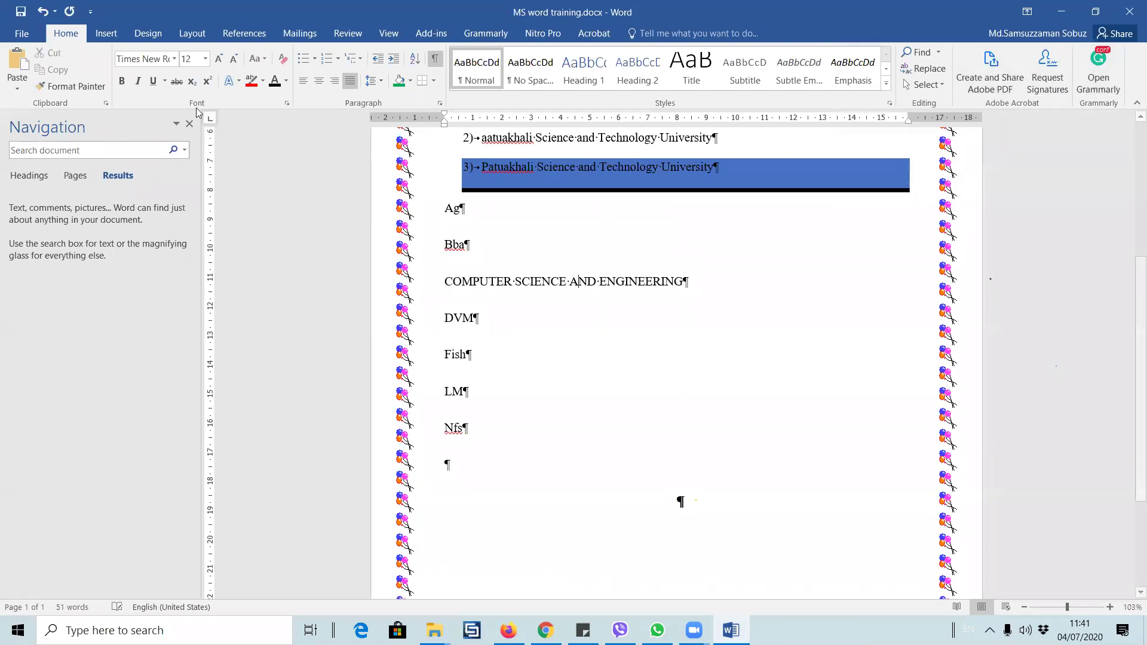
pyautogui.click(190, 123)
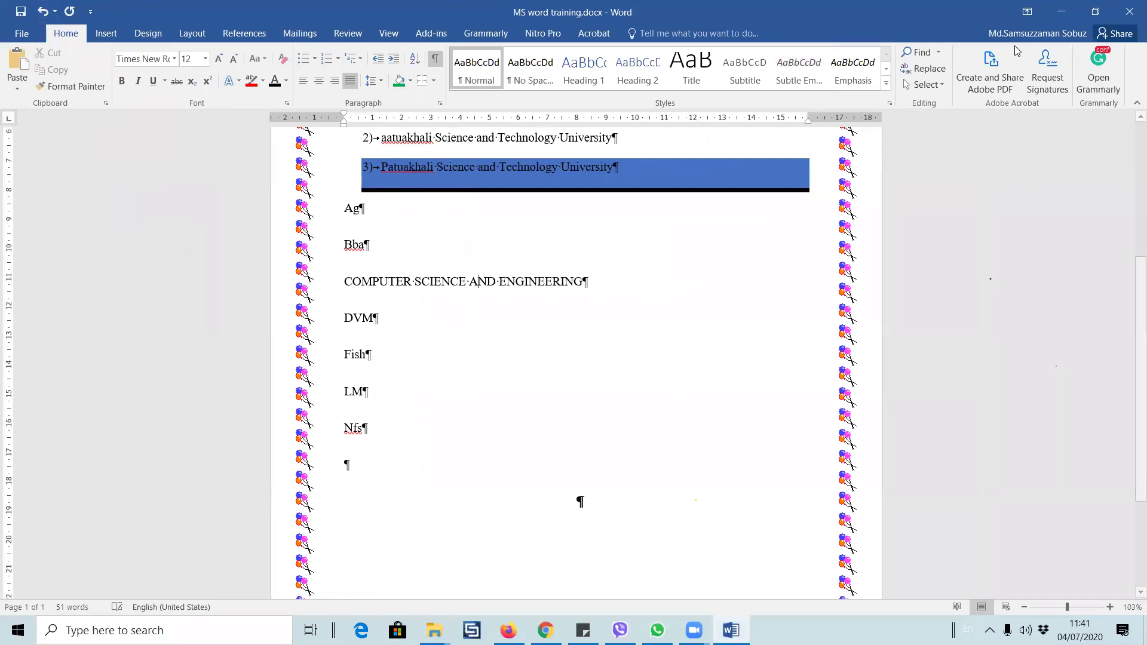
# - Select the third numbered item and apply the No Spacing style to it
pyautogui.click(321, 178)
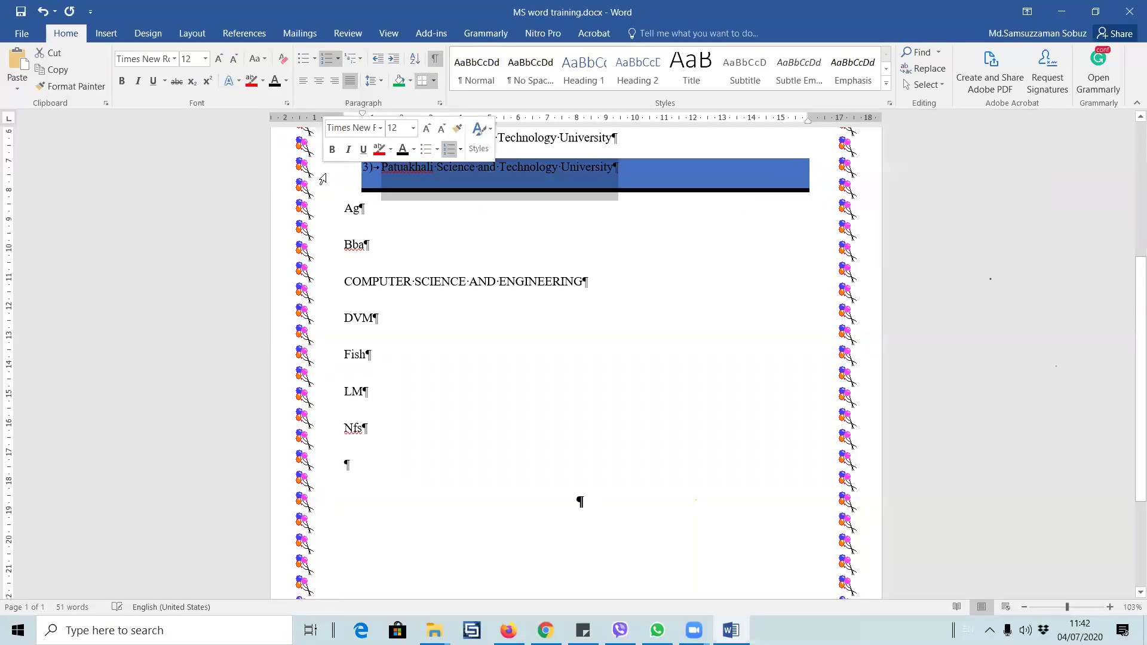
pyautogui.click(523, 81)
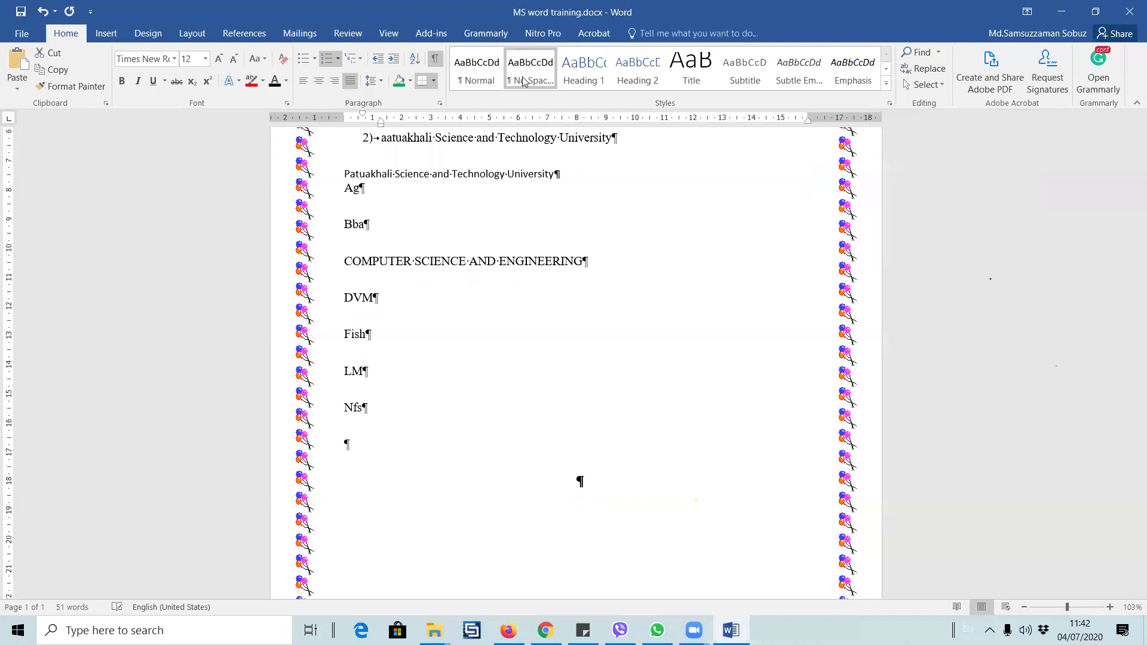
pyautogui.click(475, 199)
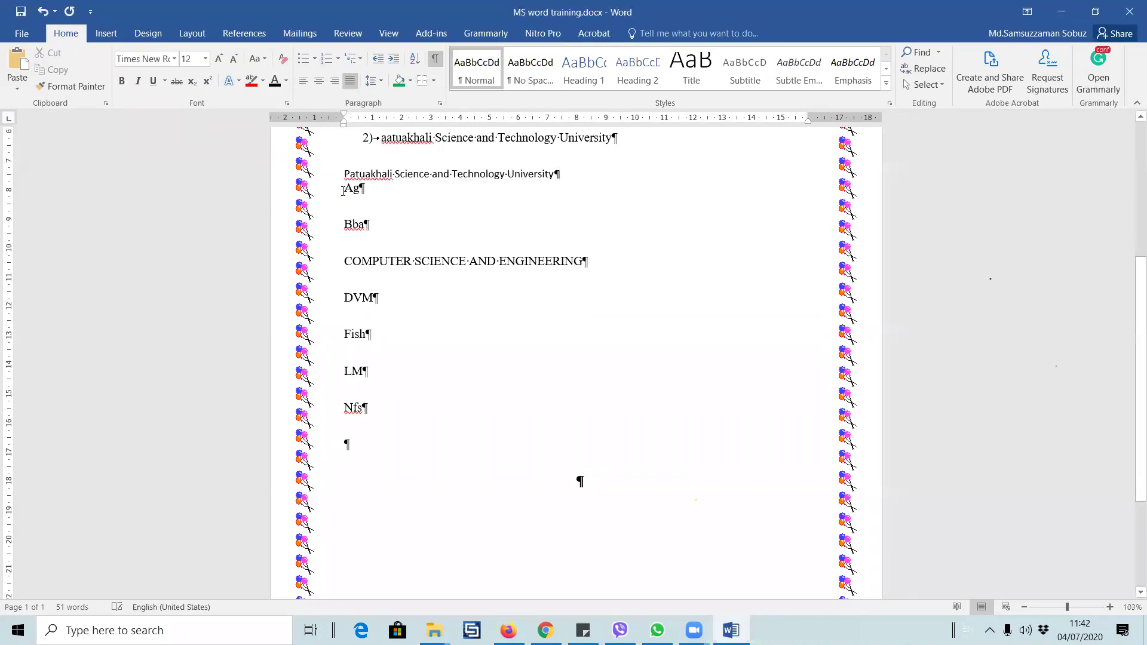
# - Insert two empty paragraphs before the "Ag" line
pyautogui.click(344, 190)
pyautogui.press('Return')
pyautogui.press('Return')
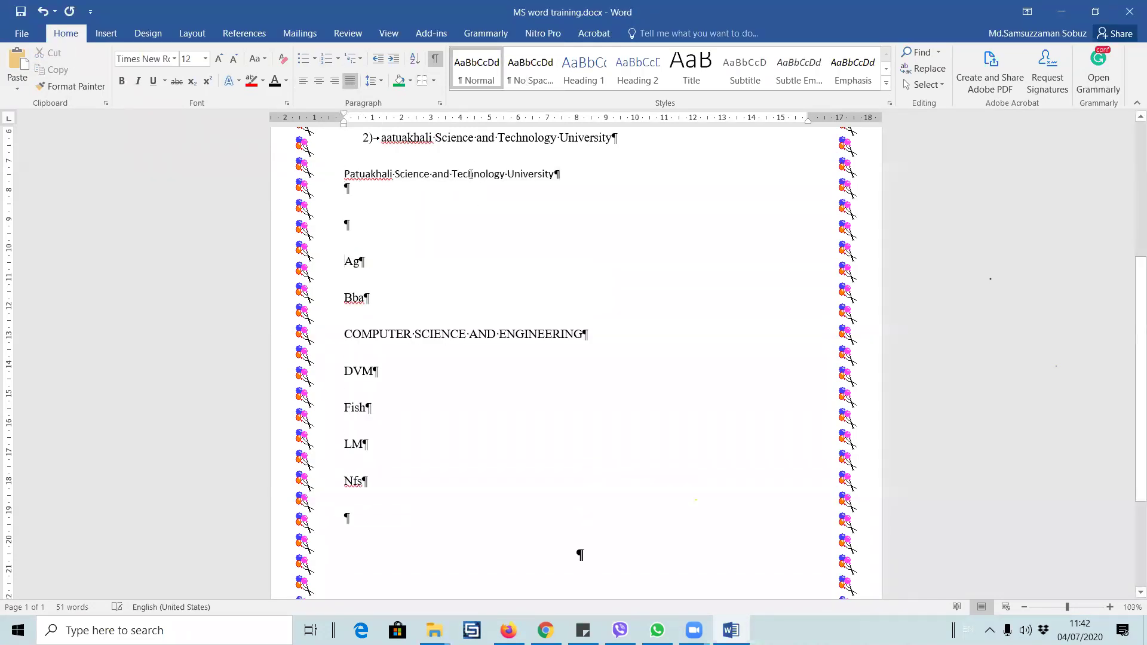
# - Apply the Heading 2 style to the unnumbered university line below the numbered list
pyautogui.click(471, 175)
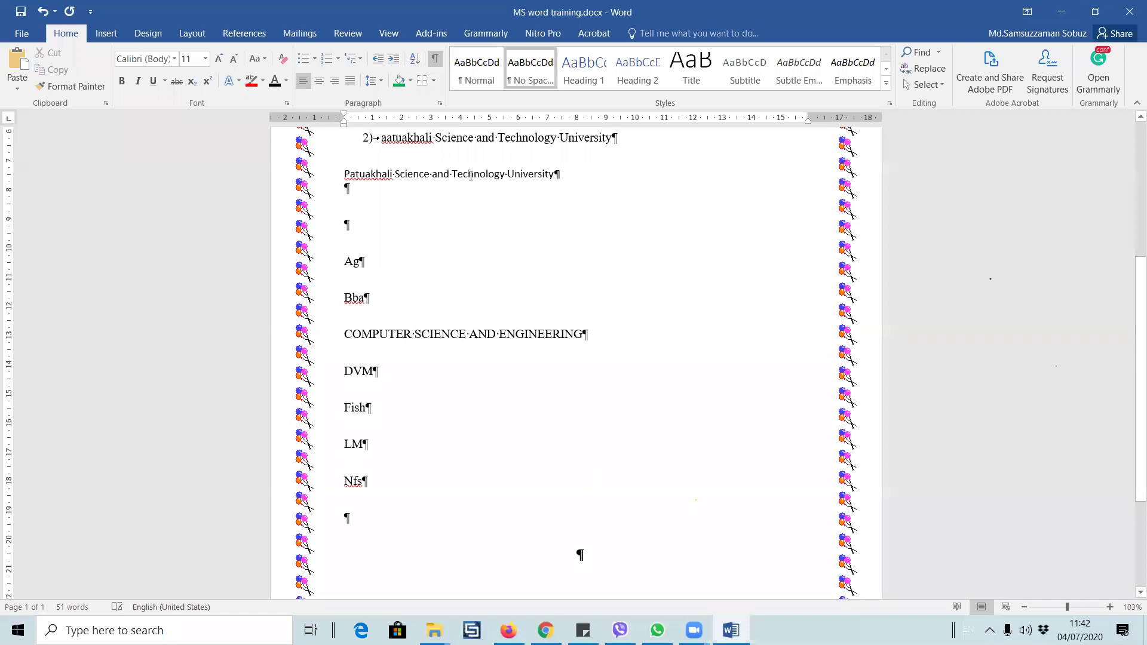
pyautogui.scroll(2, 485, 240)
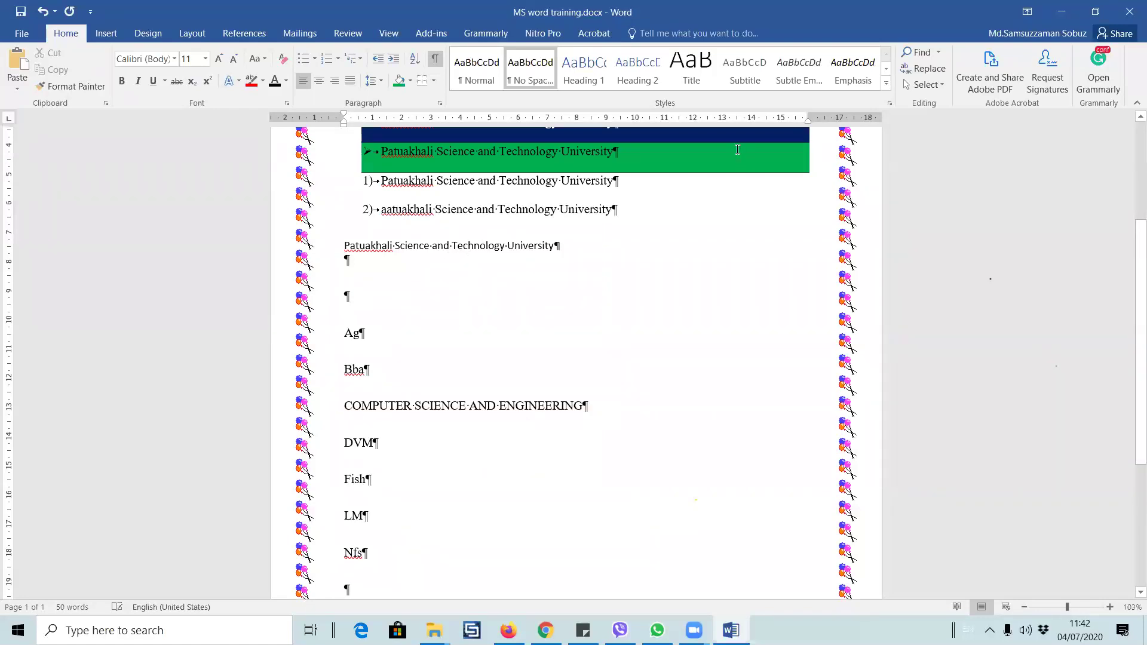
pyautogui.click(887, 83)
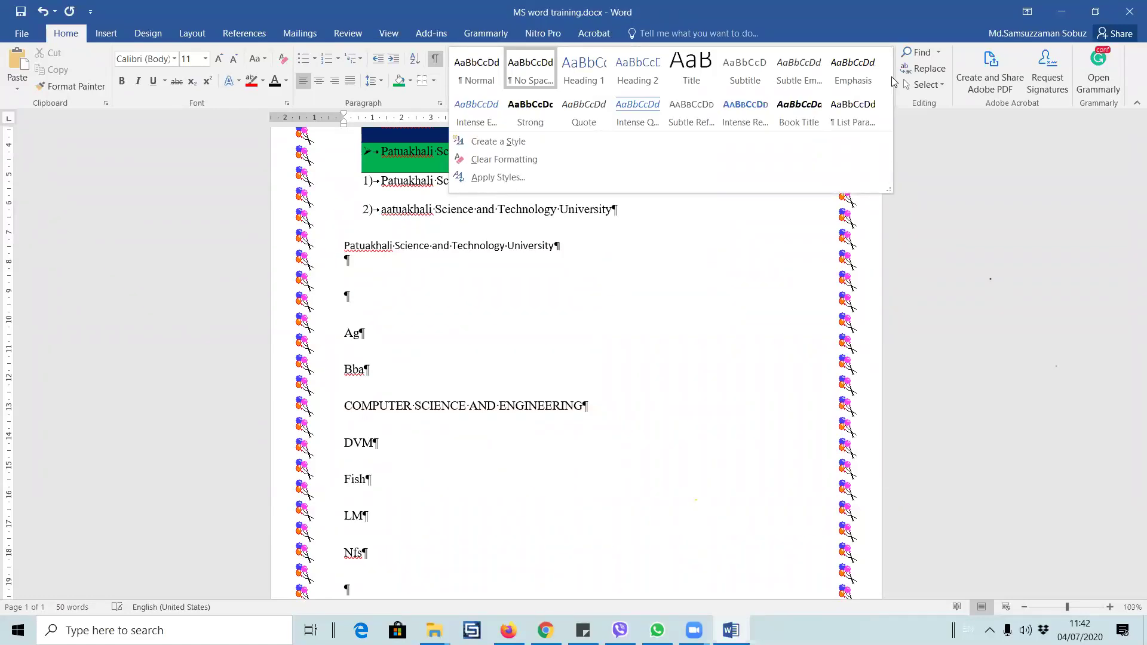
pyautogui.click(401, 209)
pyautogui.click(401, 250)
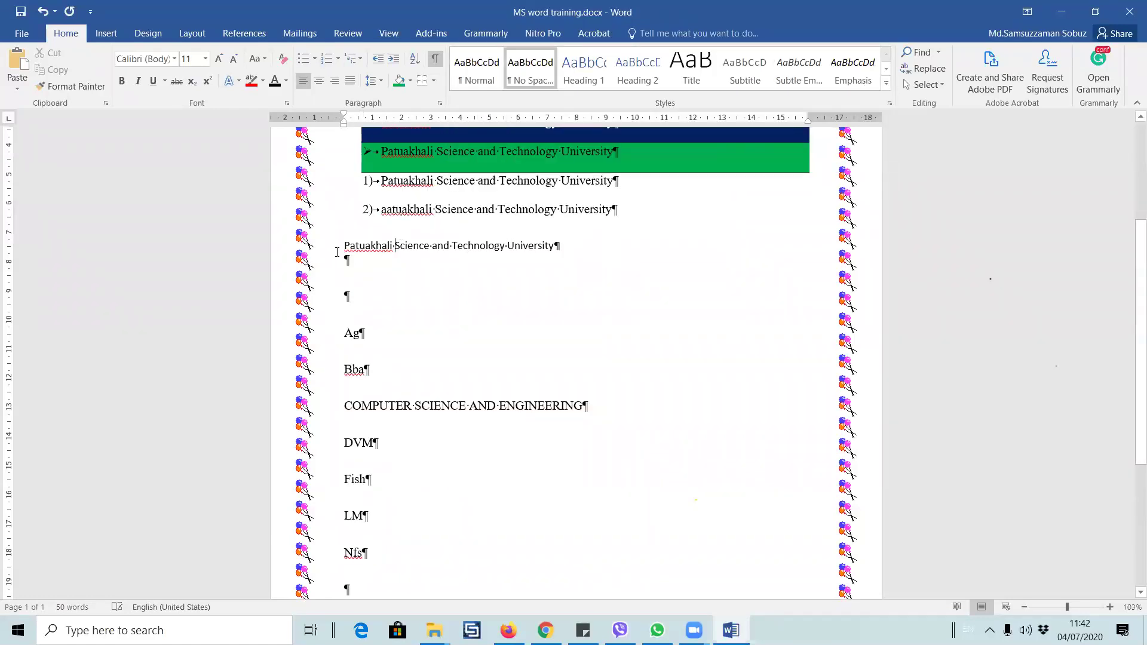
pyautogui.click(326, 251)
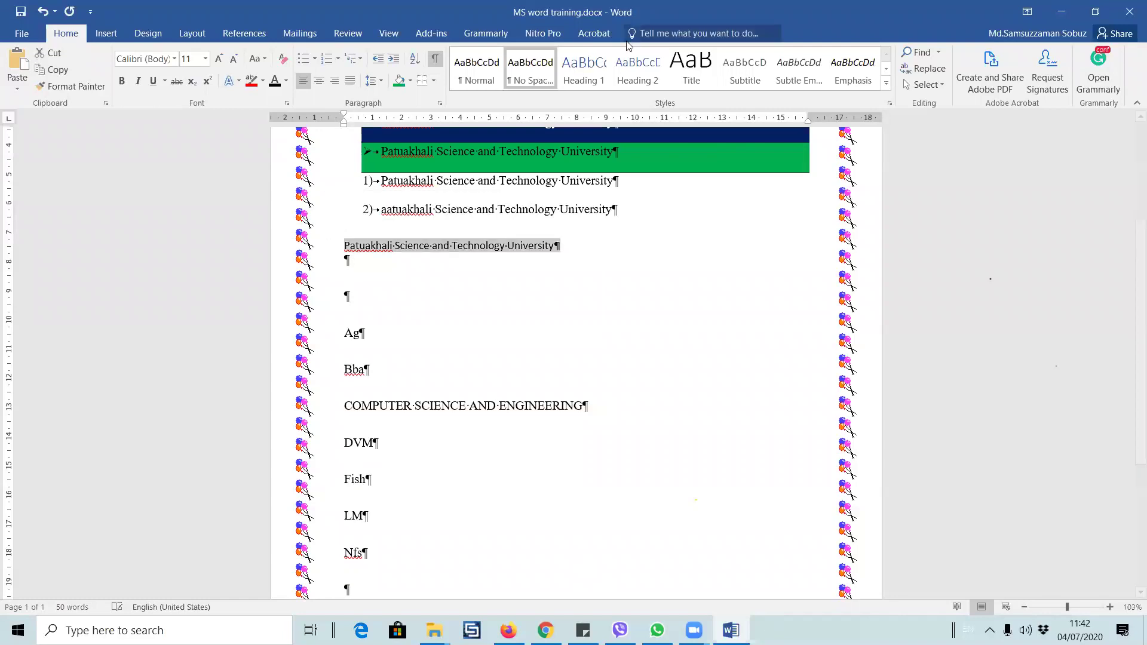
pyautogui.click(638, 72)
pyautogui.click(452, 249)
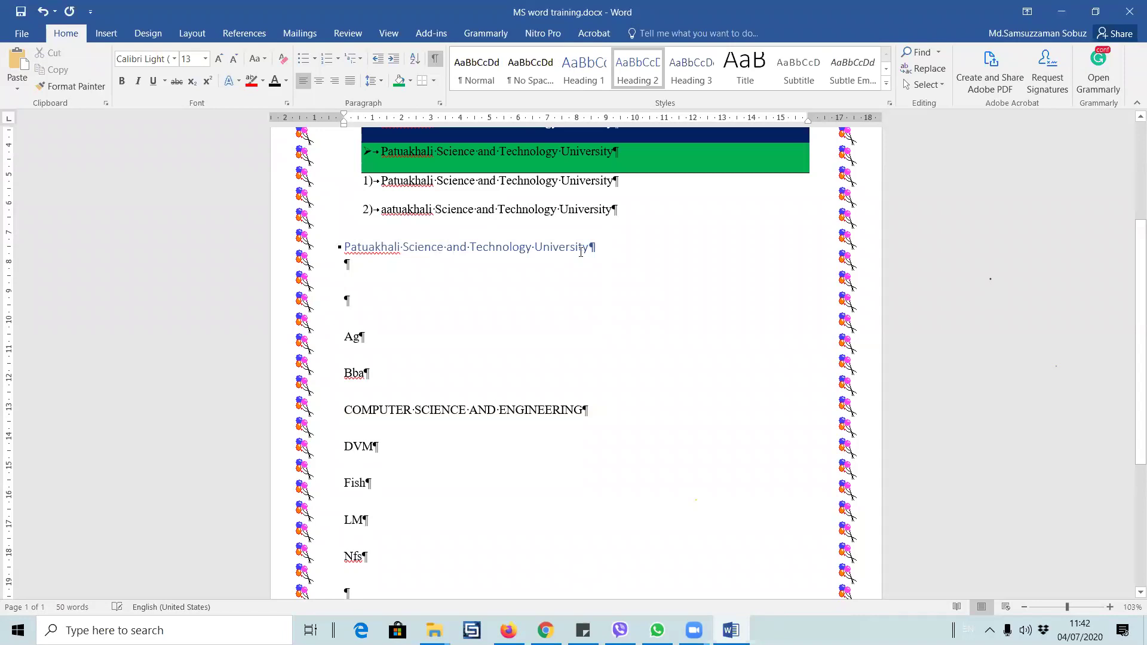
# - Change the font of the word "Science" in the Heading 2 line to Arial Rounded MT Bold
pyautogui.click(432, 239)
pyautogui.click(409, 246)
pyautogui.click(174, 59)
pyautogui.click(191, 163)
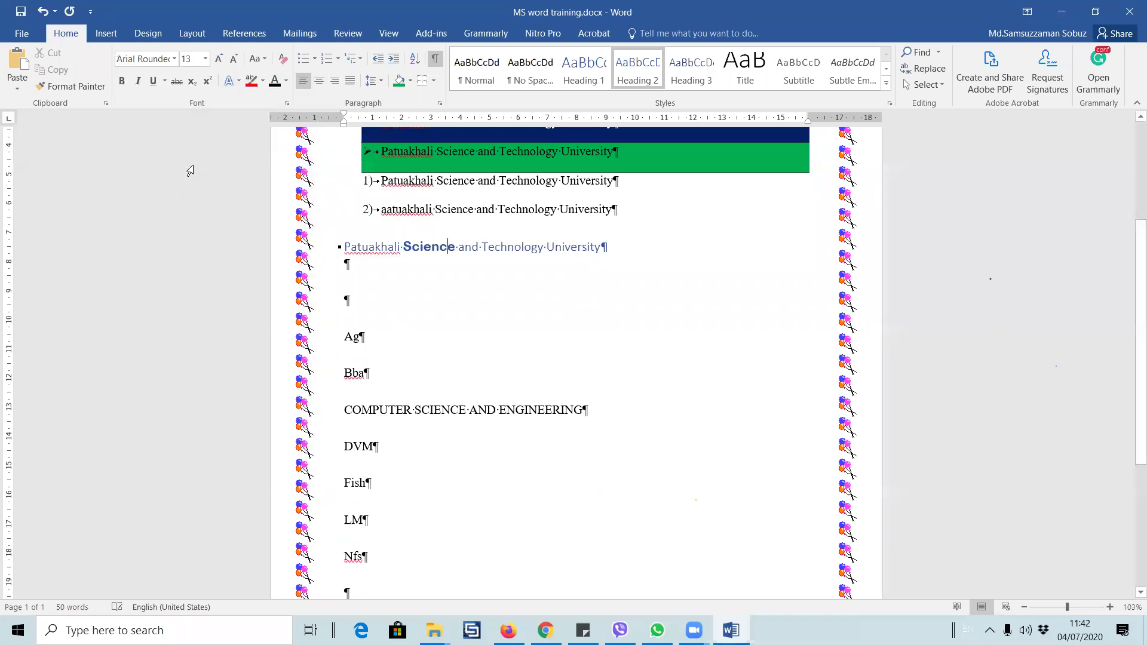
# - Set the font of the whole Heading 2 university line to Arial Rounded MT Bold
pyautogui.moveTo(345, 257); pyautogui.dragTo(440, 292)
pyautogui.click(431, 247)
pyautogui.moveTo(344, 247); pyautogui.dragTo(608, 246)
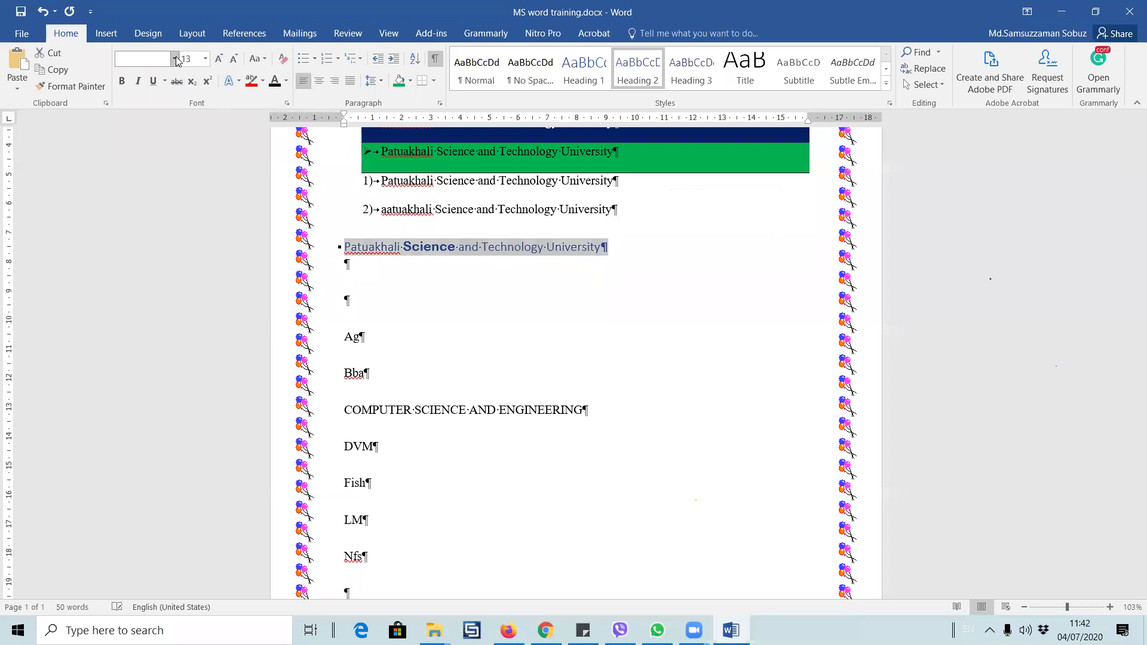
pyautogui.click(174, 57)
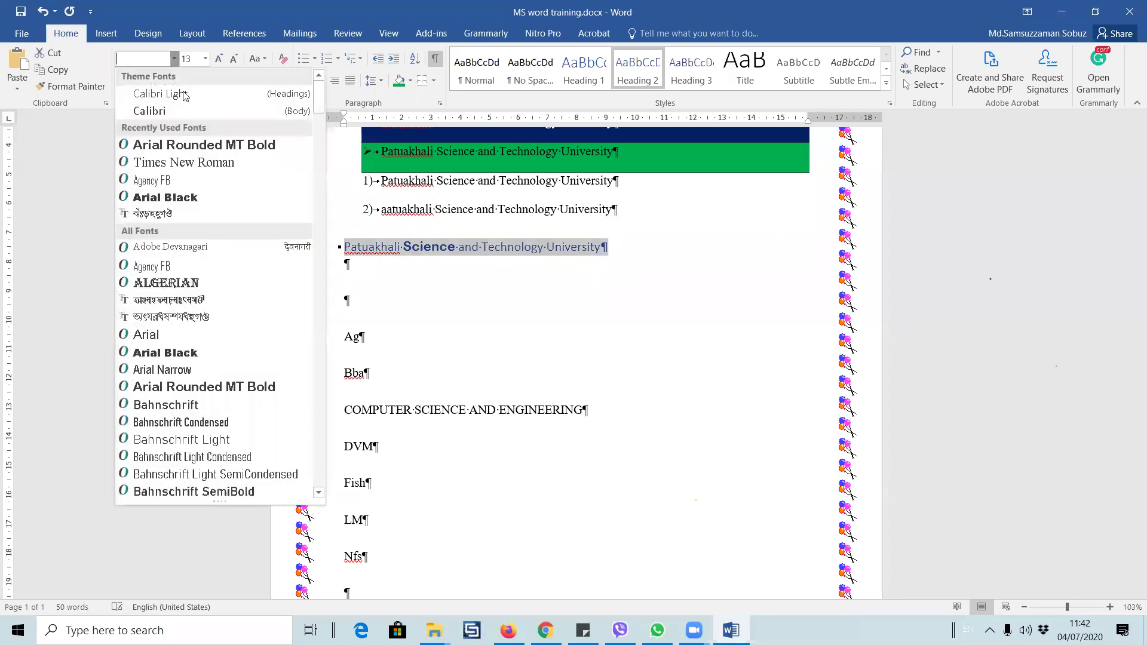
pyautogui.click(196, 146)
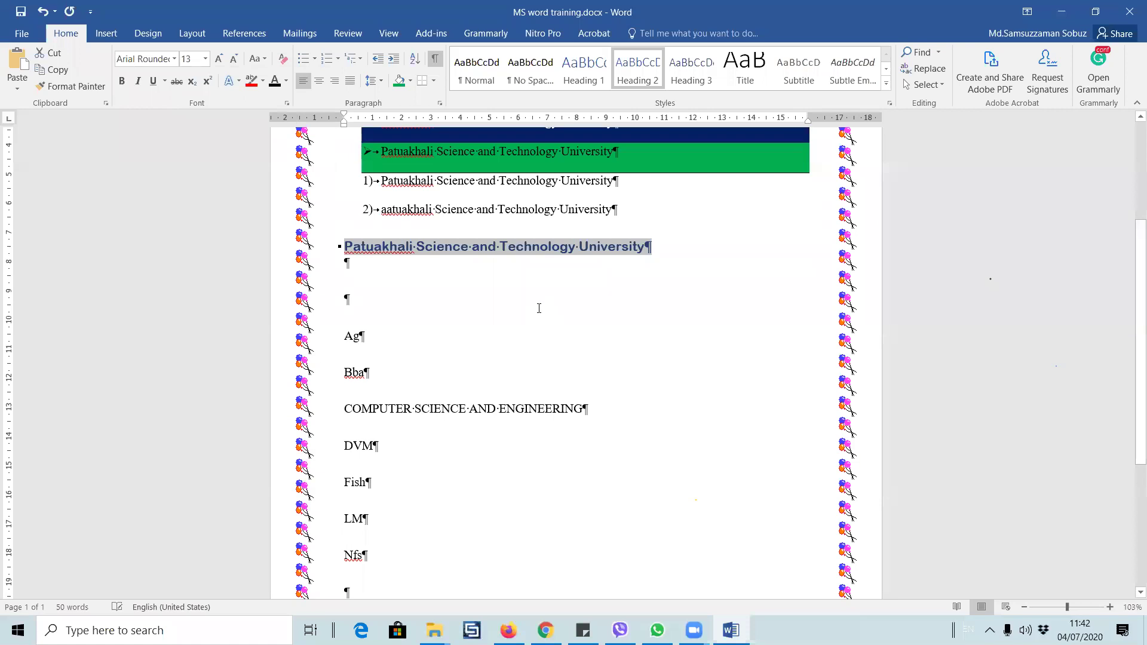
pyautogui.click(360, 325)
# - Enter "a" with a superscript 2 in the empty paragraph just above the "Ag" line
pyautogui.scroll(5, 359, 325)
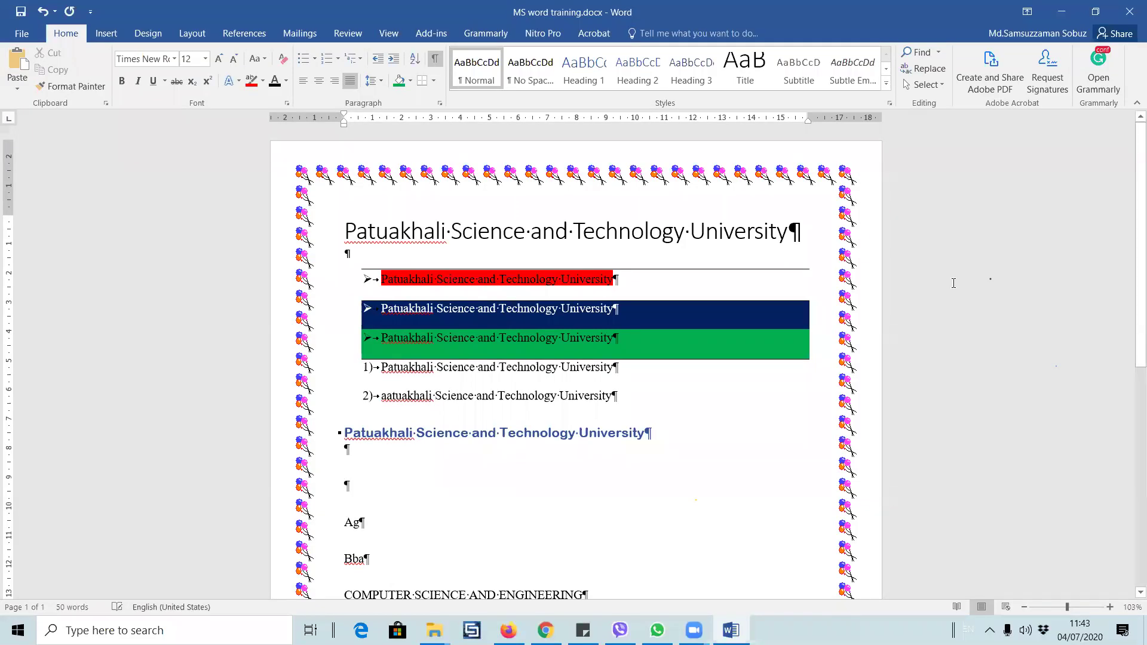
pyautogui.scroll(-5, 640, 438)
pyautogui.scroll(5, 640, 438)
pyautogui.click(393, 486)
pyautogui.write('a')
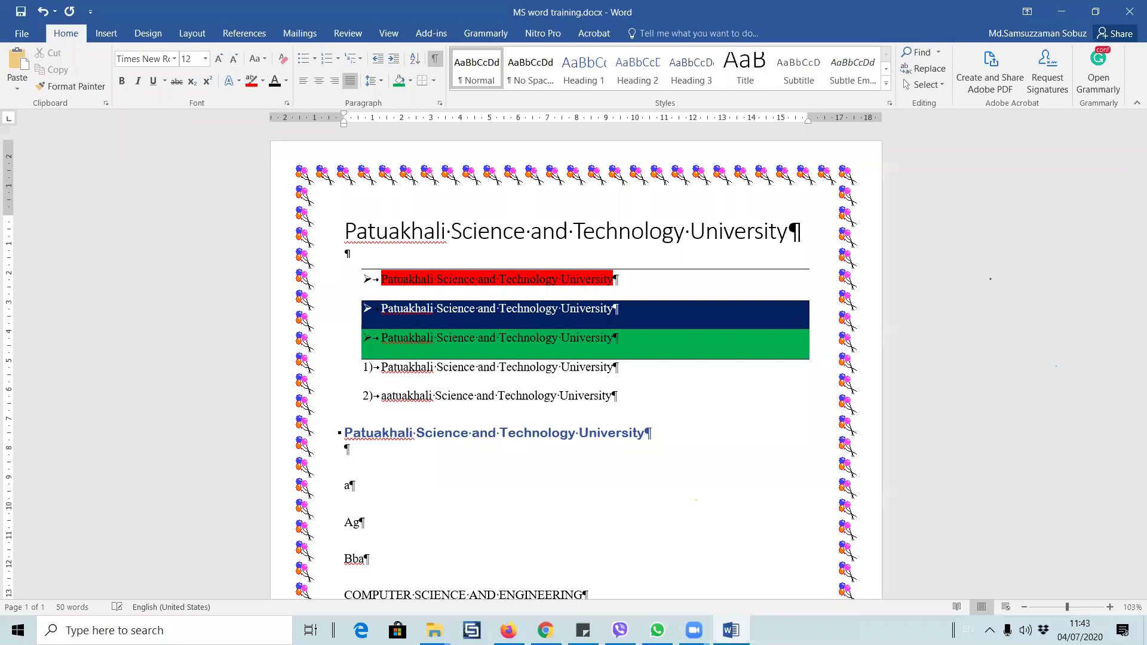
pyautogui.keyDown('ctrl'); pyautogui.scroll(4, 391, 500); pyautogui.keyUp('ctrl')
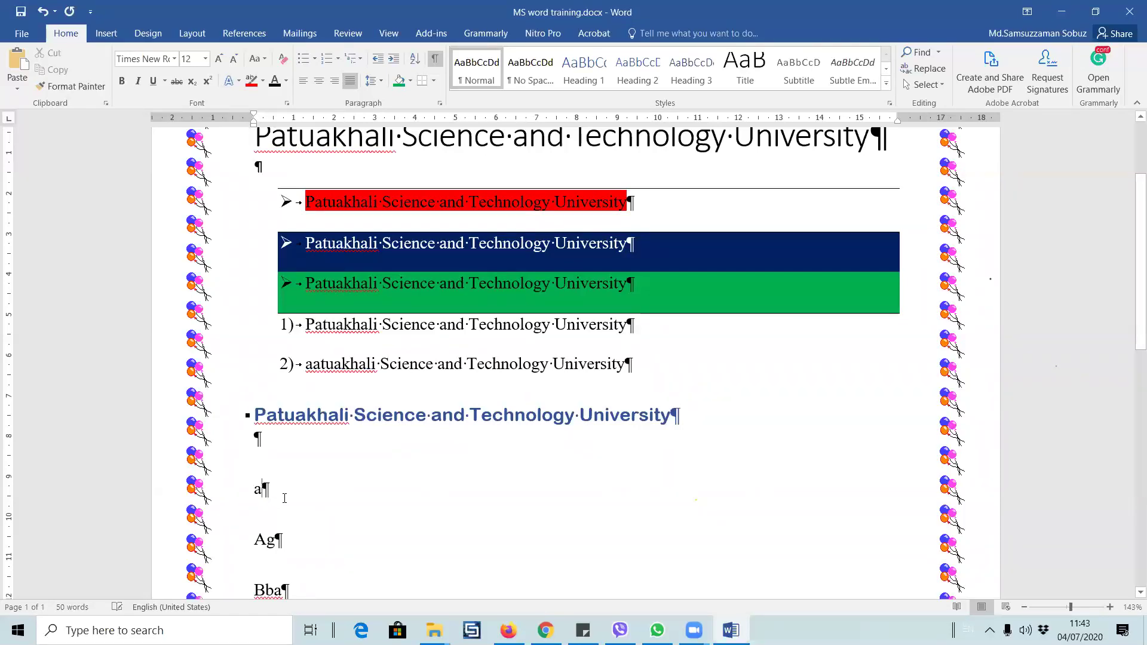
pyautogui.hotkey('ctrl', 'z')
pyautogui.hotkey('shift', 'Left')
pyautogui.click(207, 80)
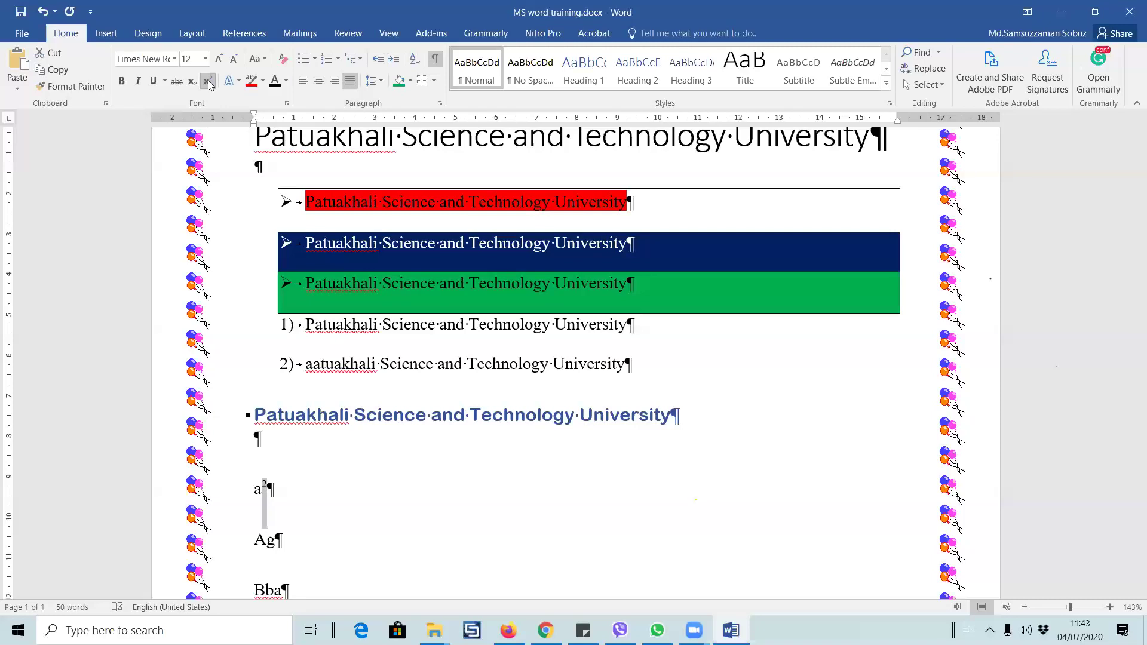
pyautogui.press('Right')
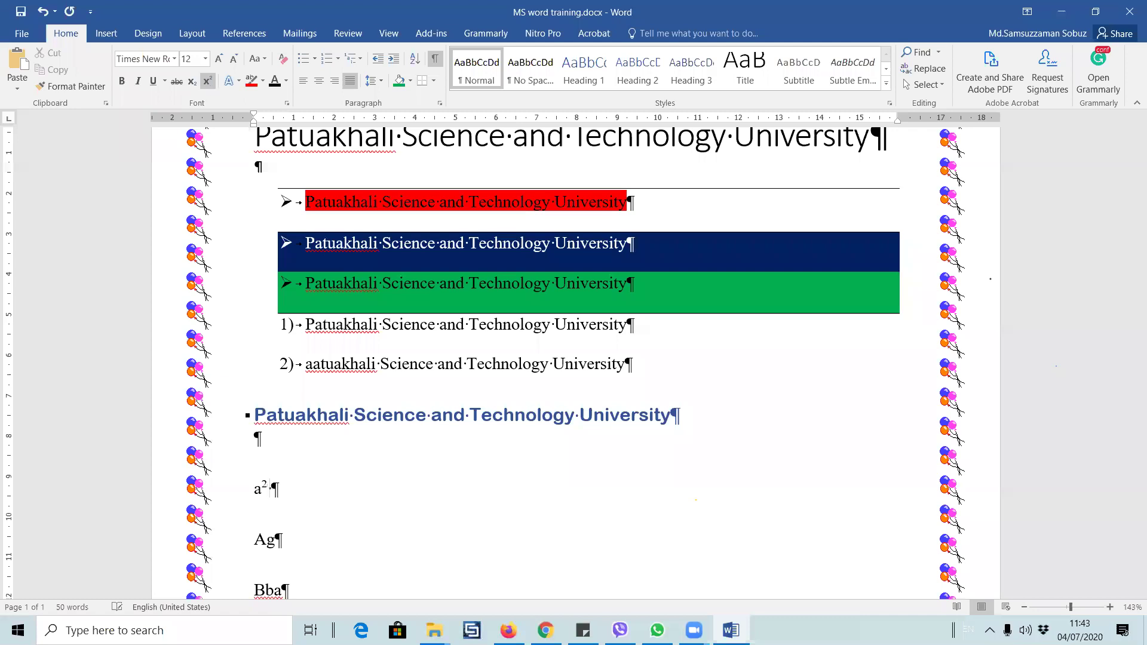
# - Rewrite the expression above "Ag" as A with a superscript 2, trying both subscript and superscript formatting
pyautogui.press('Up')
pyautogui.press('BackSpace')
pyautogui.press('BackSpace')
pyautogui.write('2')
pyautogui.hotkey('ctrl', '=')
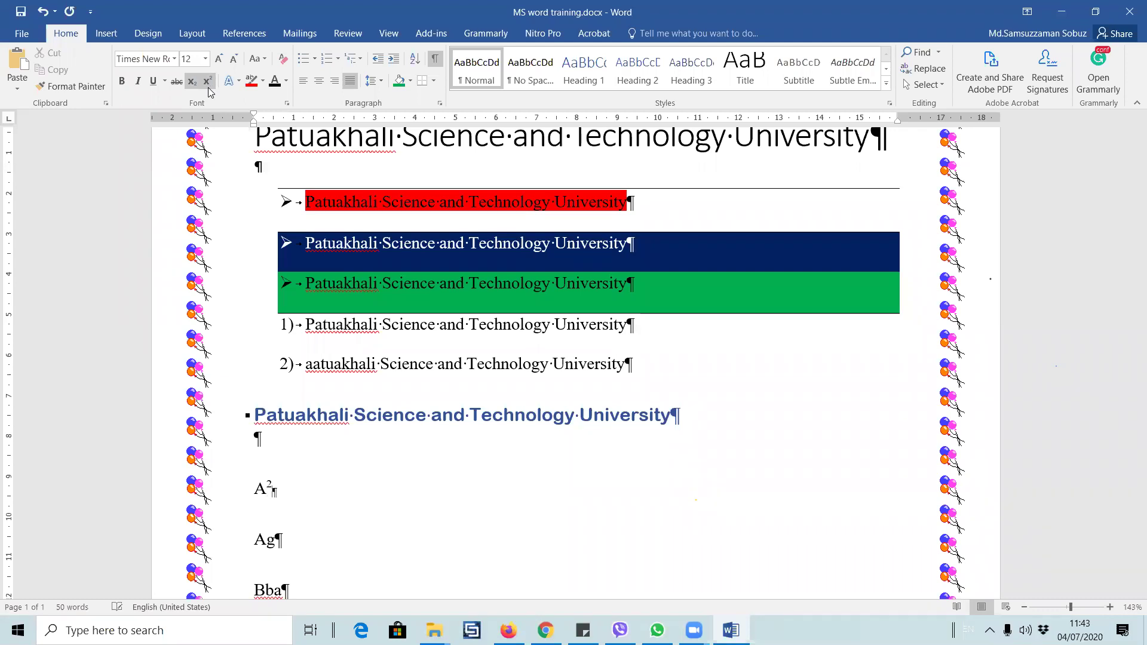
pyautogui.hotkey('ctrl', 'shift', '=')
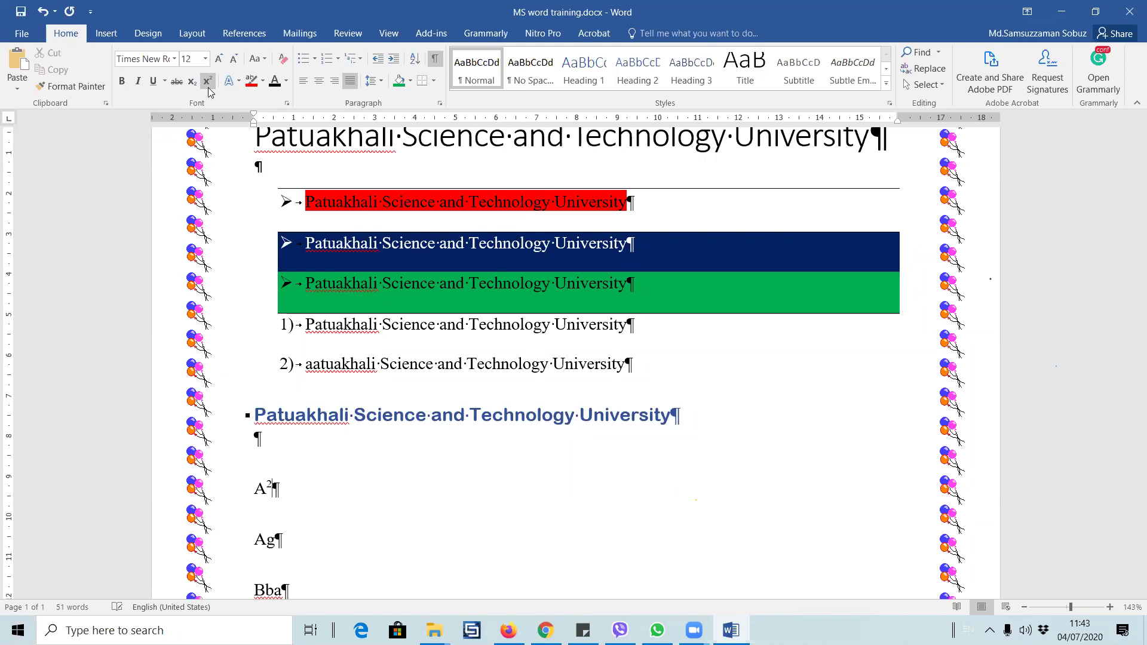
pyautogui.hotkey('ctrl', '=')
pyautogui.click(208, 87)
pyautogui.hotkey('ctrl', '=')
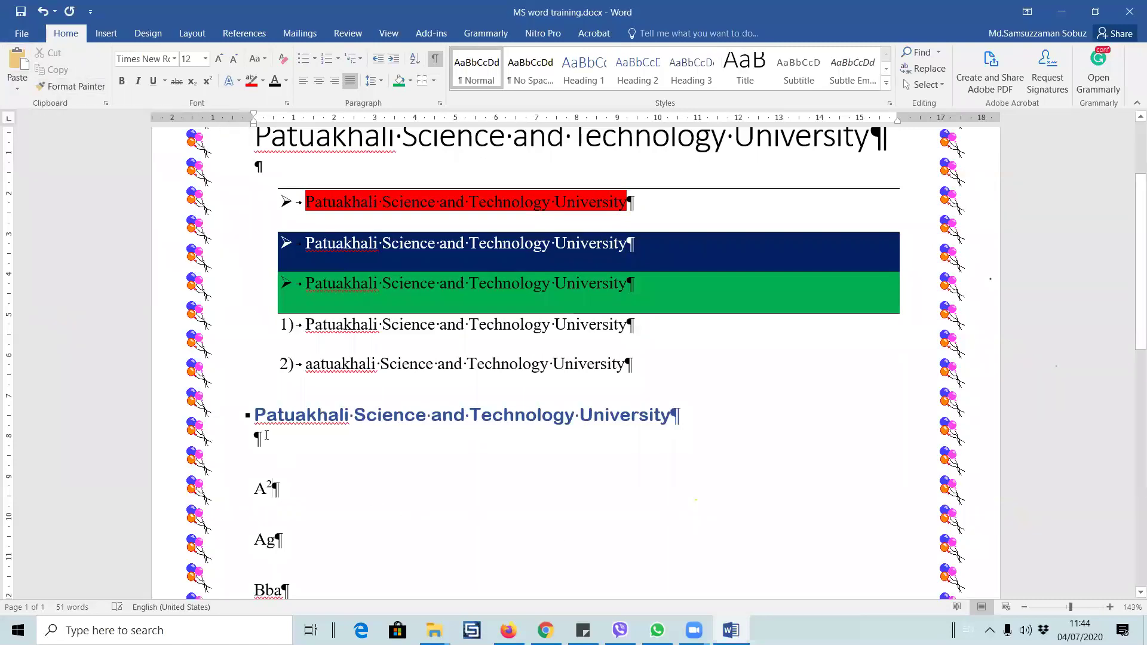
# - Copy the Heading 2 line's formatting onto the "aatuakhali Science and Technology University" item with Format Painter
pyautogui.moveTo(282, 418); pyautogui.dragTo(693, 413)
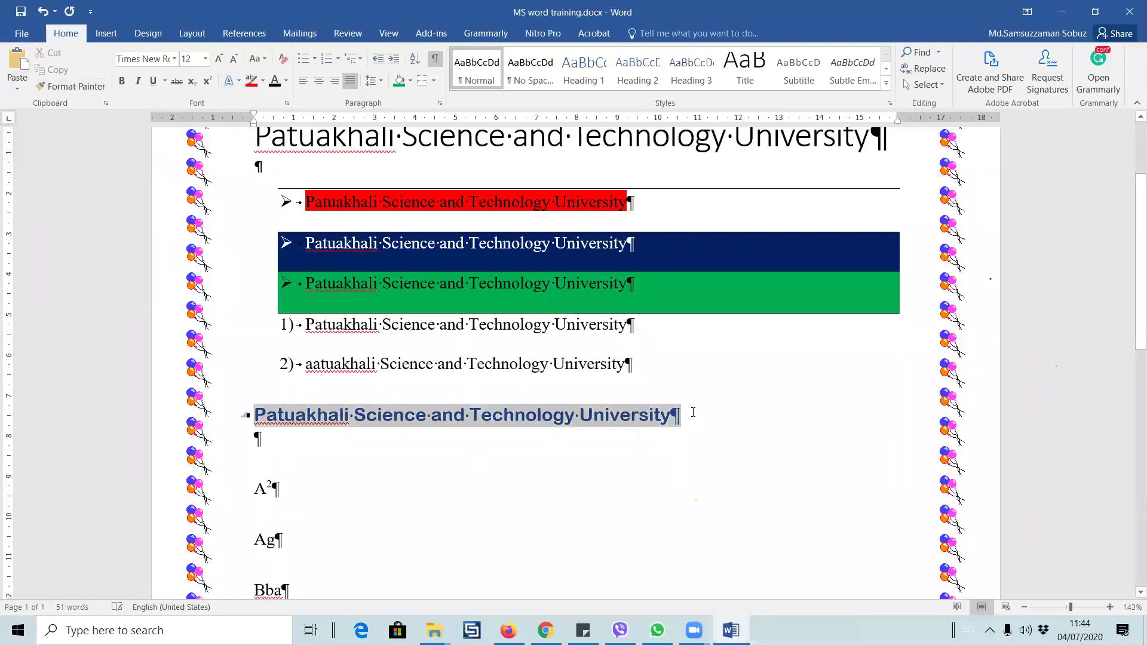
pyautogui.click(74, 86)
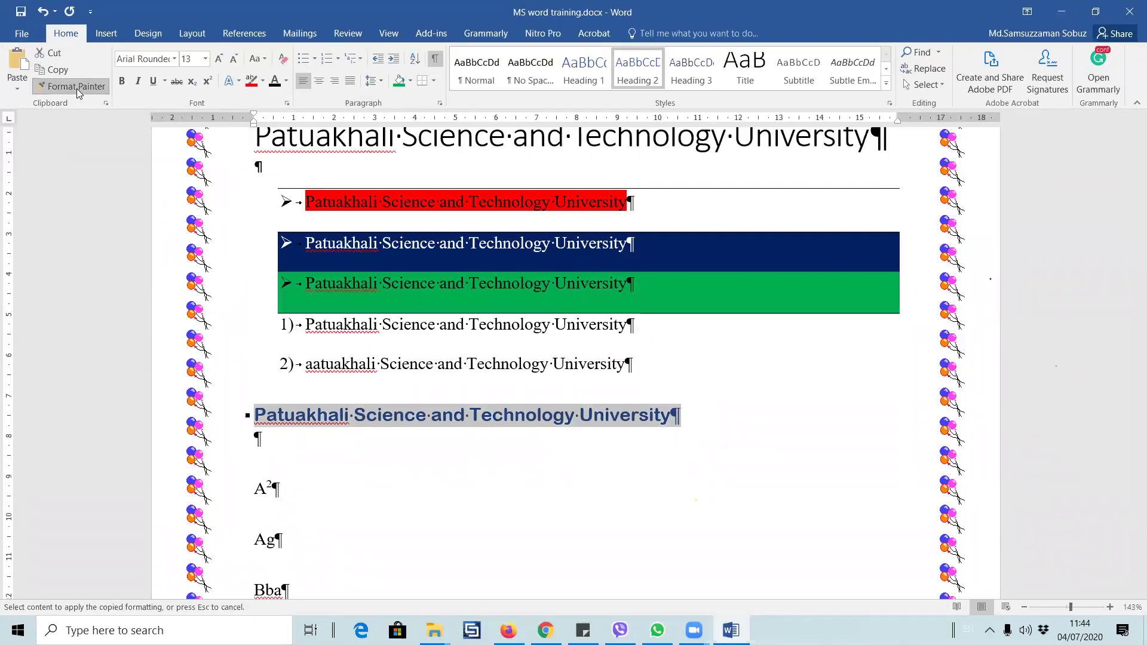
pyautogui.click(230, 365)
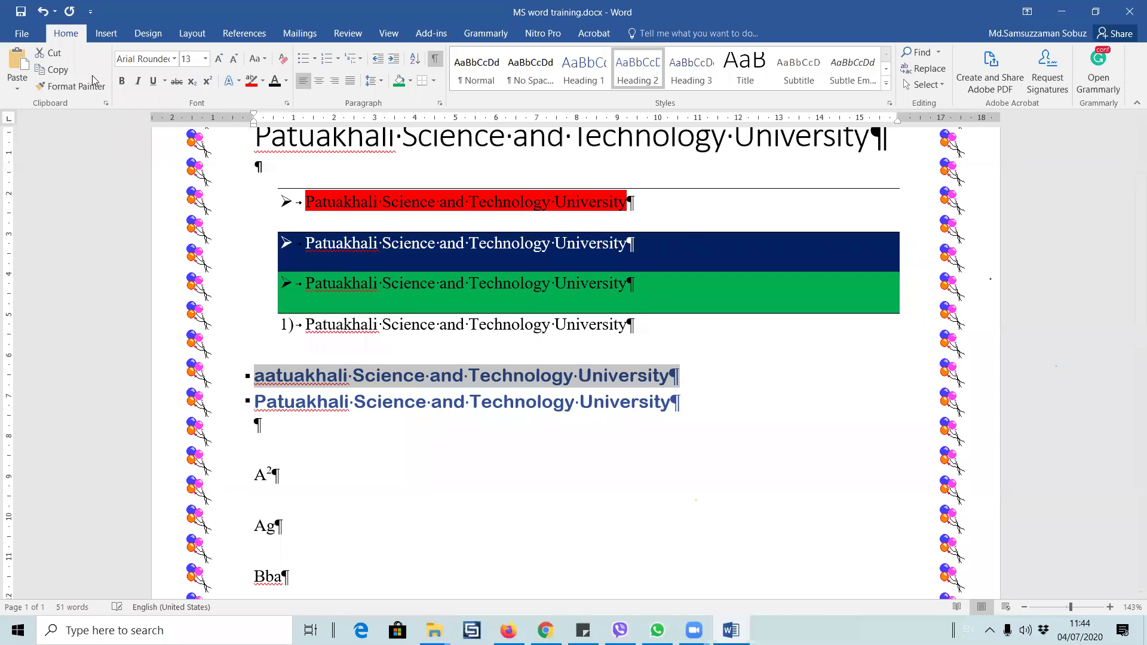
# - Copy the same heading formatting onto the "COMPUTER SCIENCE AND ENGINEERING" line with Format Painter
pyautogui.click(75, 86)
pyautogui.scroll(-5, 228, 330)
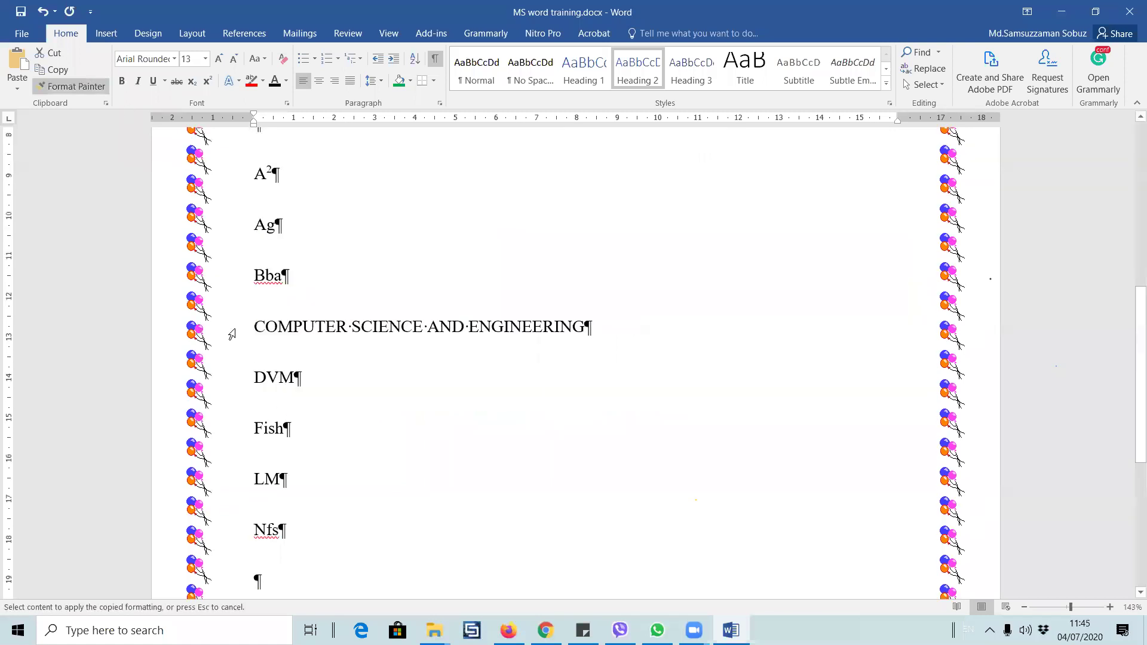
pyautogui.click(224, 333)
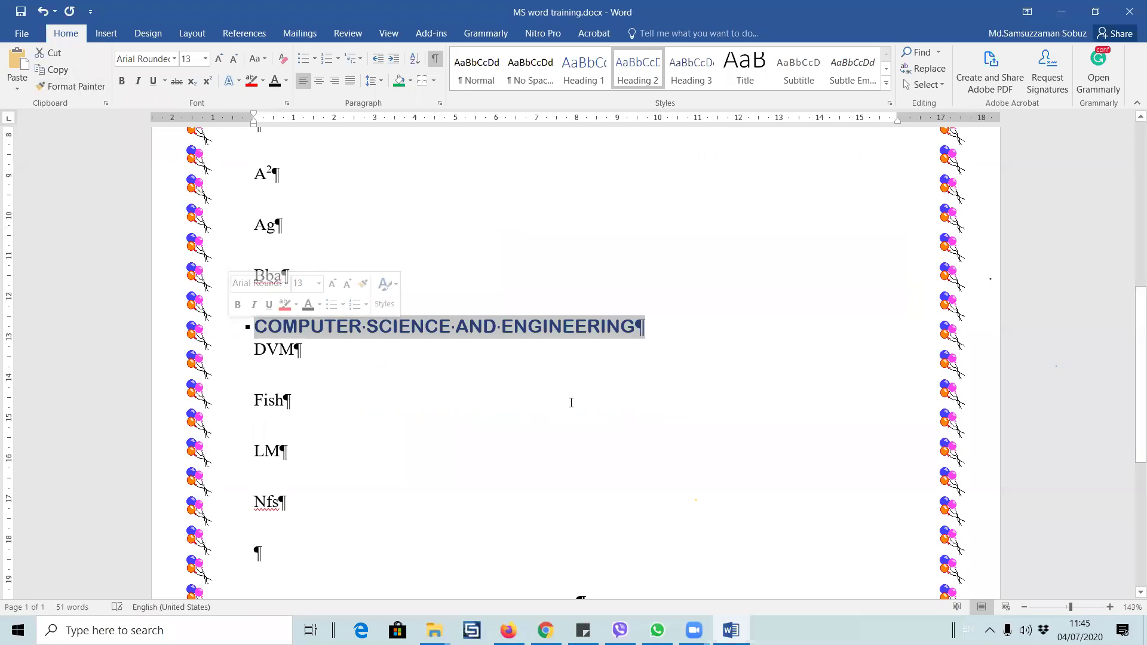
# - Examine the text effect presets and the Reflection and Shadow variations for the "Patuakhali Science and Technology University" heading line
pyautogui.scroll(6, 571, 402)
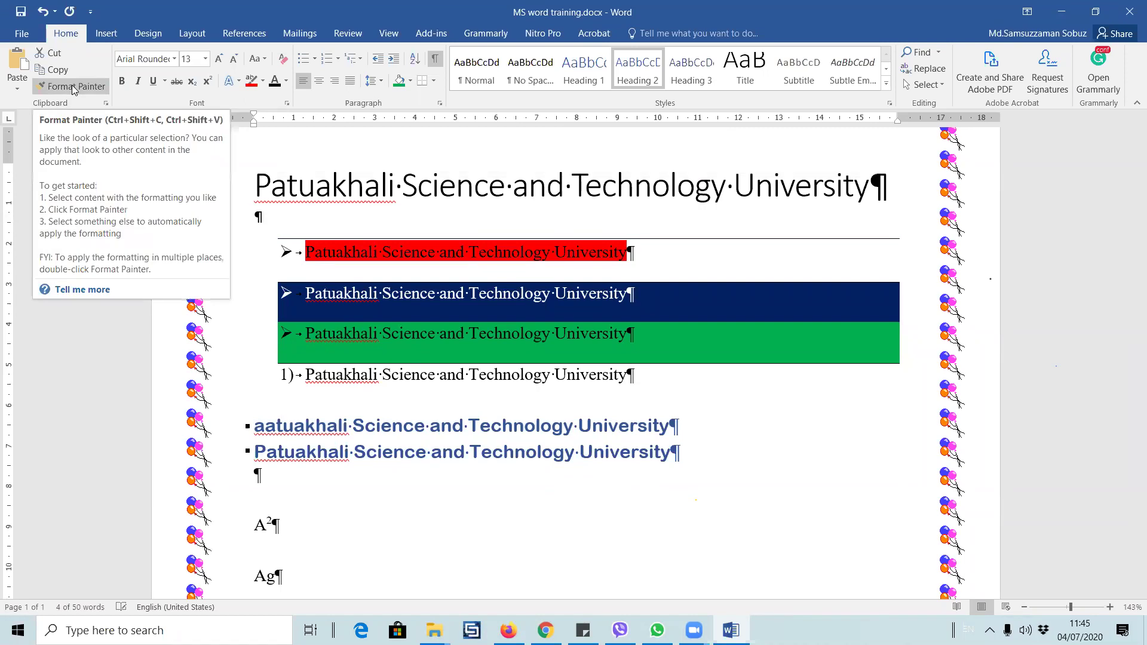
pyautogui.click(230, 81)
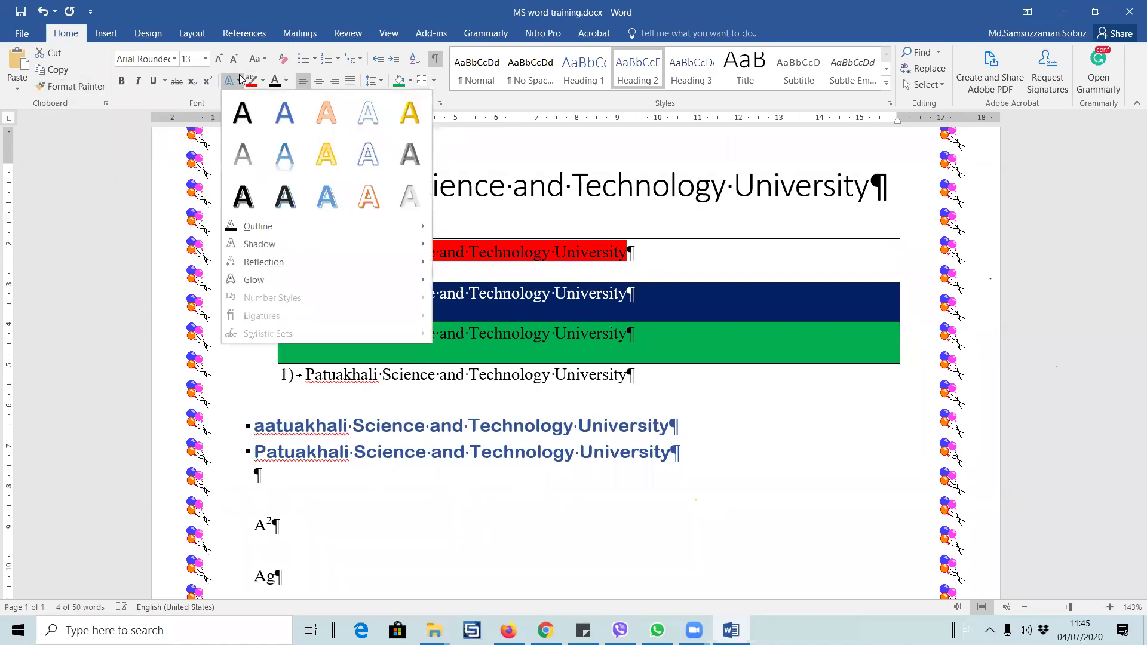
pyautogui.press('Escape')
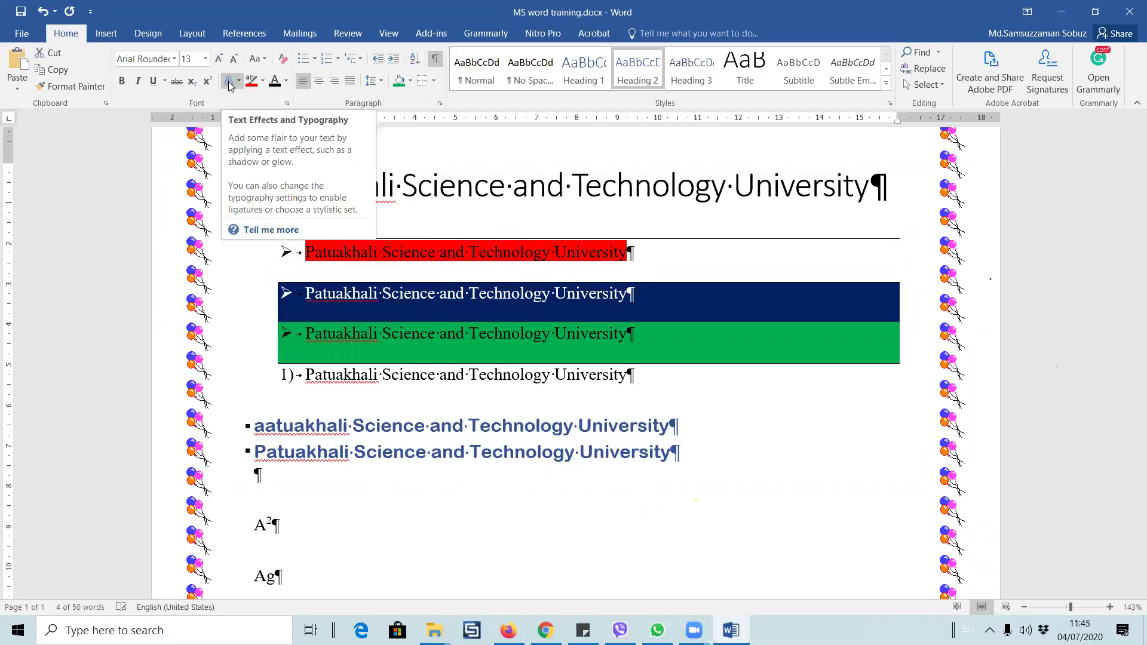
pyautogui.click(320, 520)
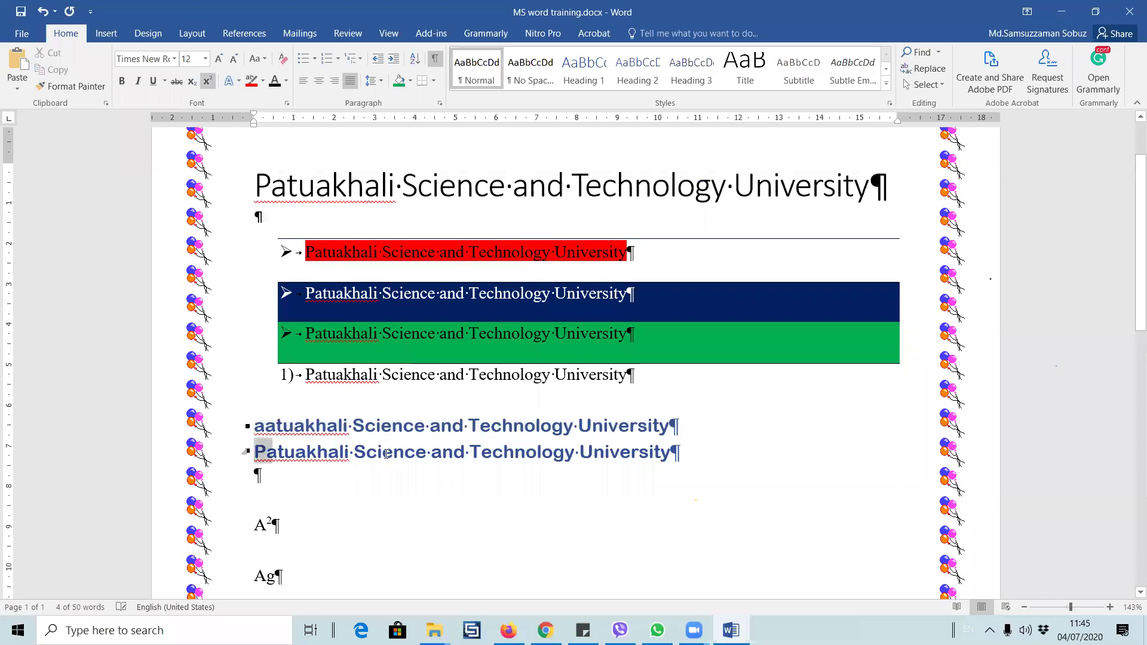
pyautogui.moveTo(387, 454); pyautogui.dragTo(670, 452)
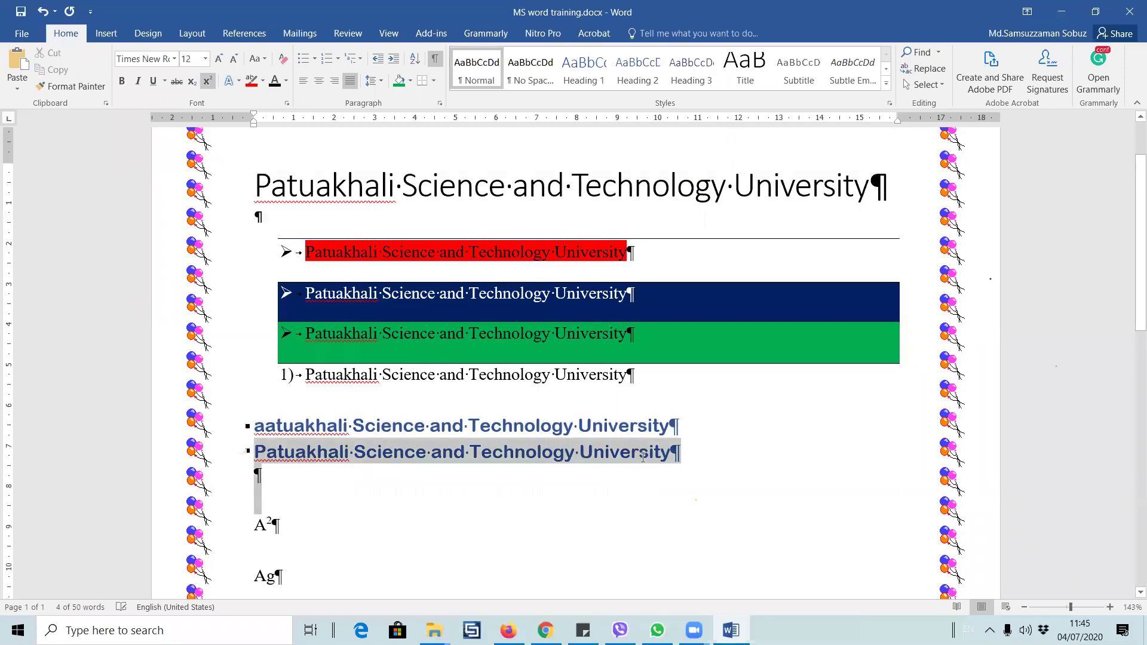
pyautogui.click(230, 81)
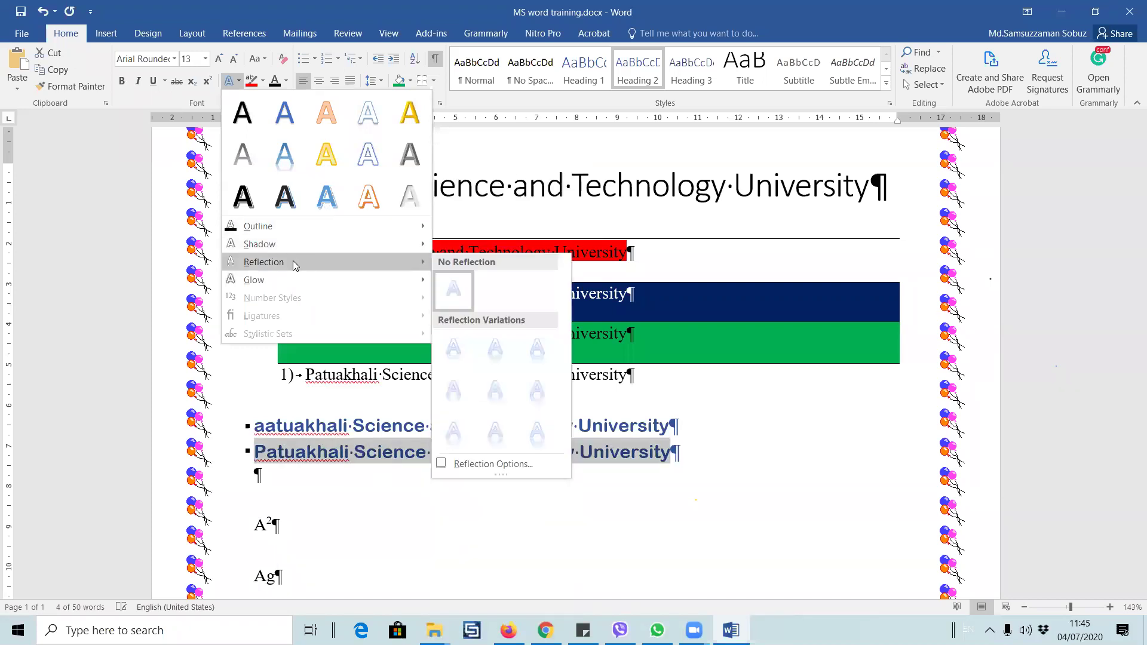
pyautogui.moveTo(277, 244)
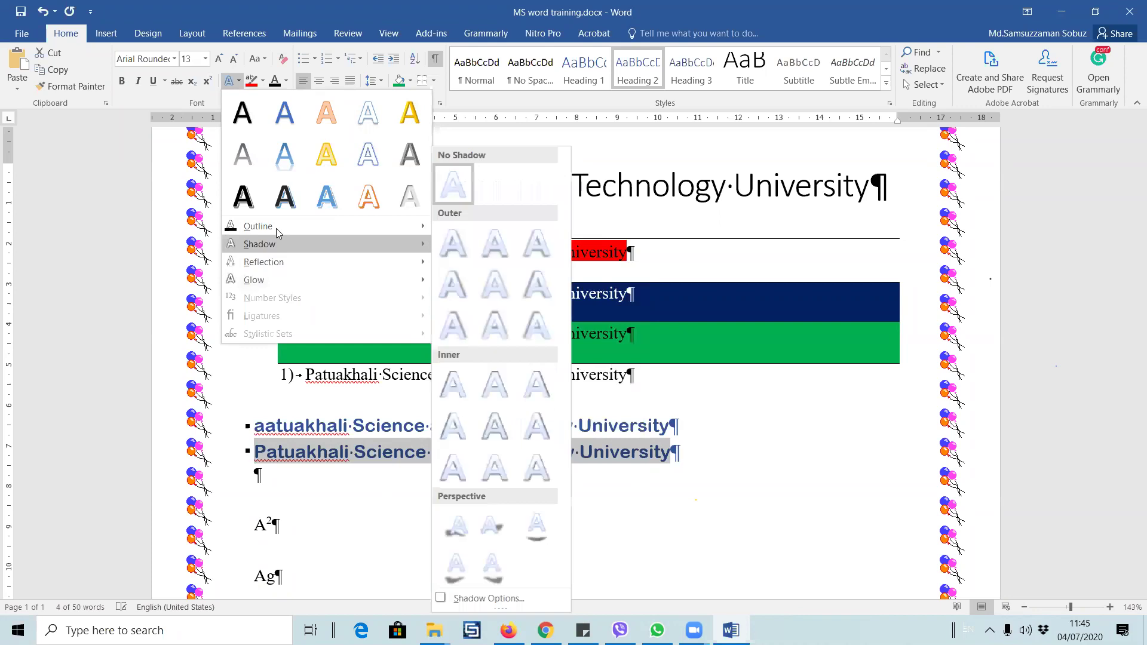
pyautogui.click(761, 443)
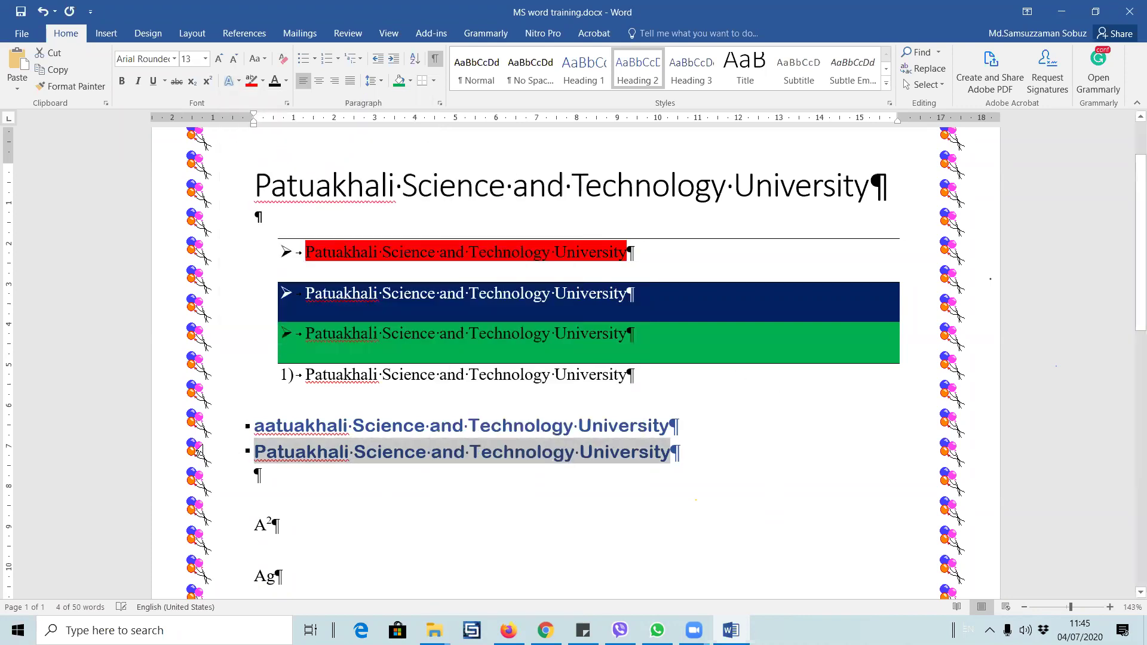
# - Apply the blue gradient text effect with reflection to the "Patuakhali Science and Technology University" heading line above A²
pyautogui.click(287, 457)
pyautogui.tripleClick(635, 460)
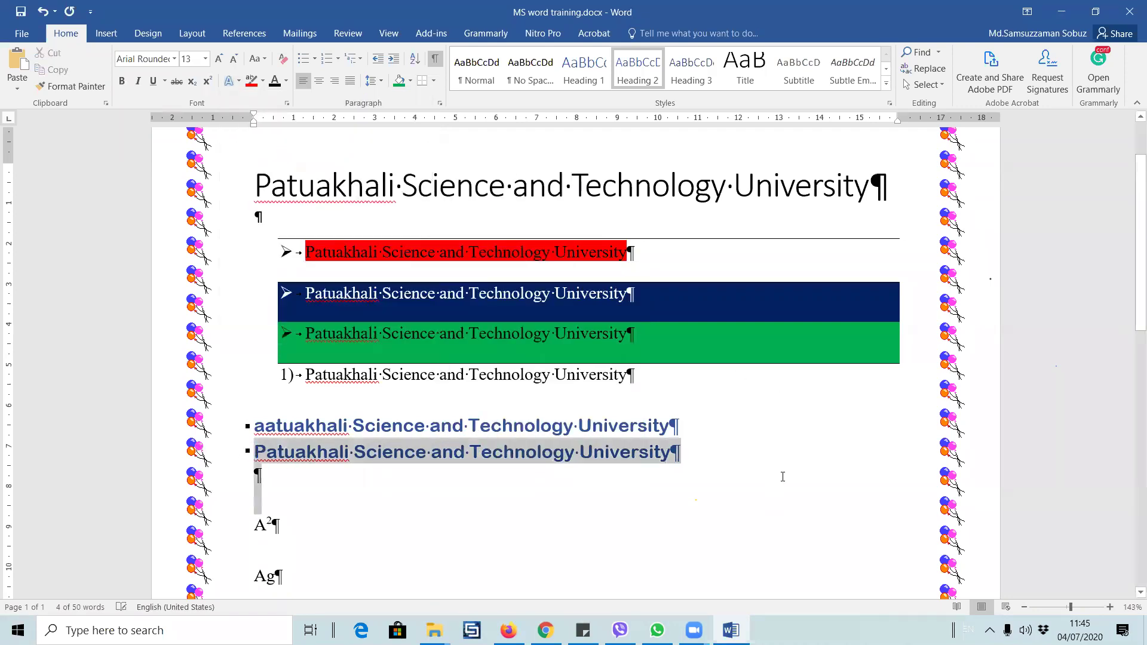
pyautogui.click(238, 82)
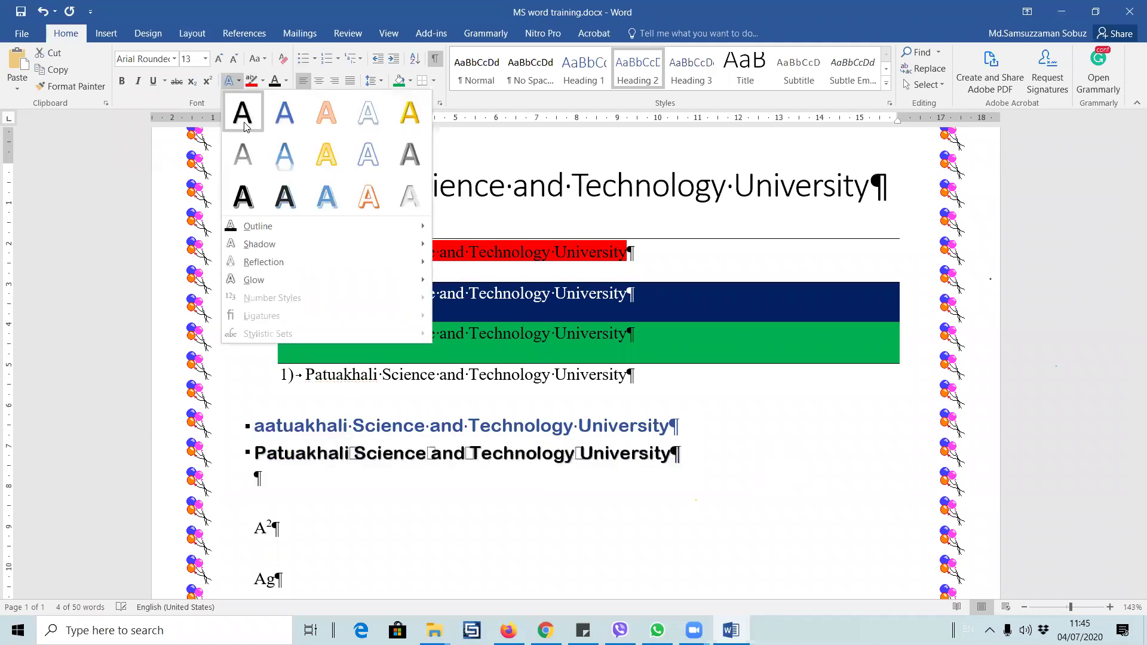
pyautogui.moveTo(289, 228)
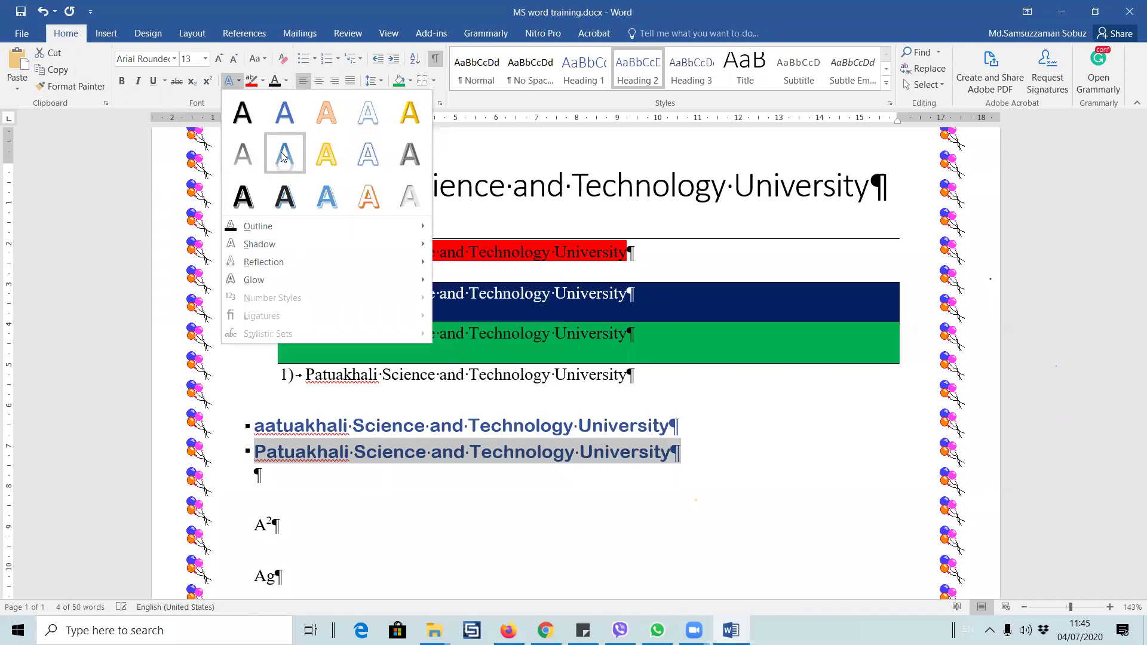
pyautogui.click(306, 173)
pyautogui.click(525, 500)
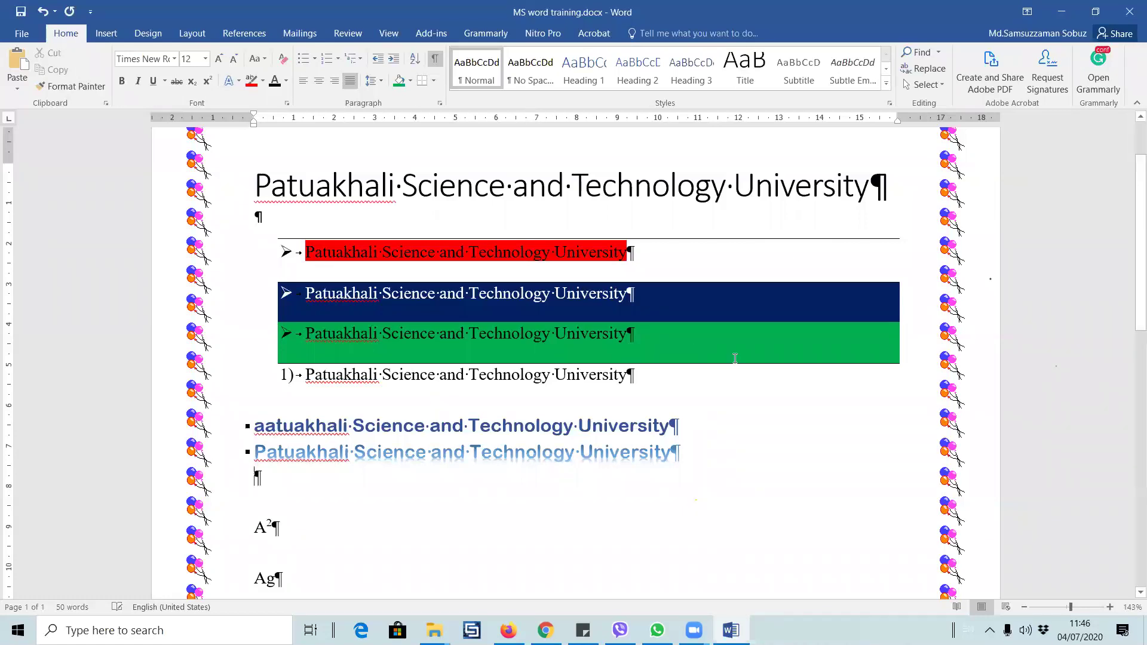
# - Search the document for "Patuakhali" and go to the second match
pyautogui.hotkey('ctrl', 'f')
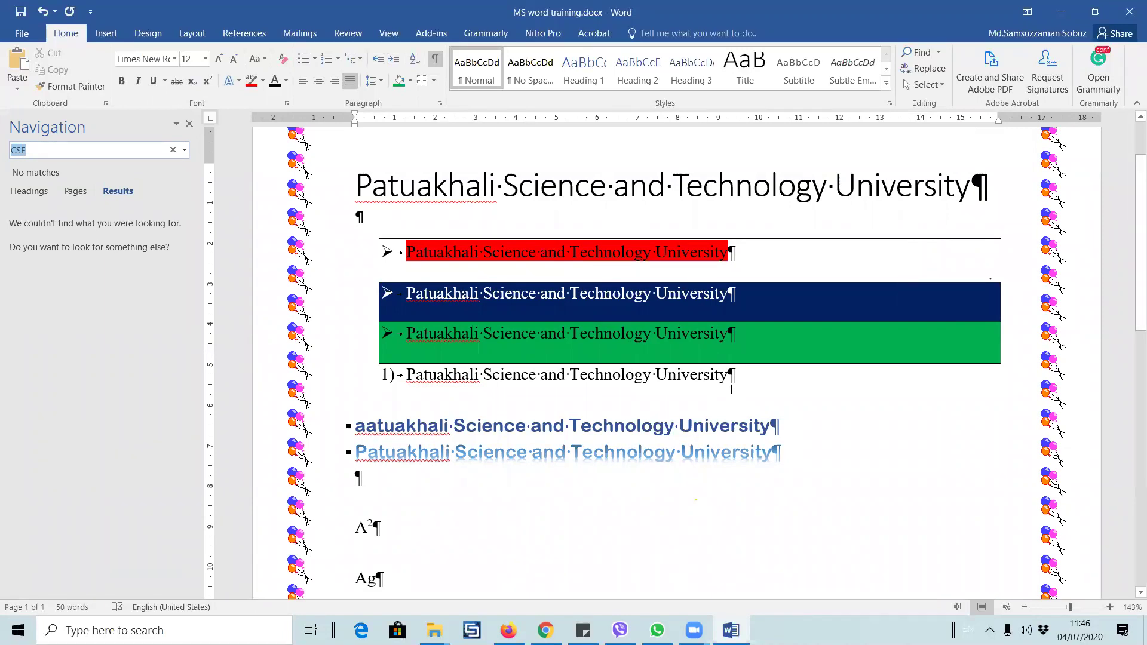
pyautogui.press('Left')
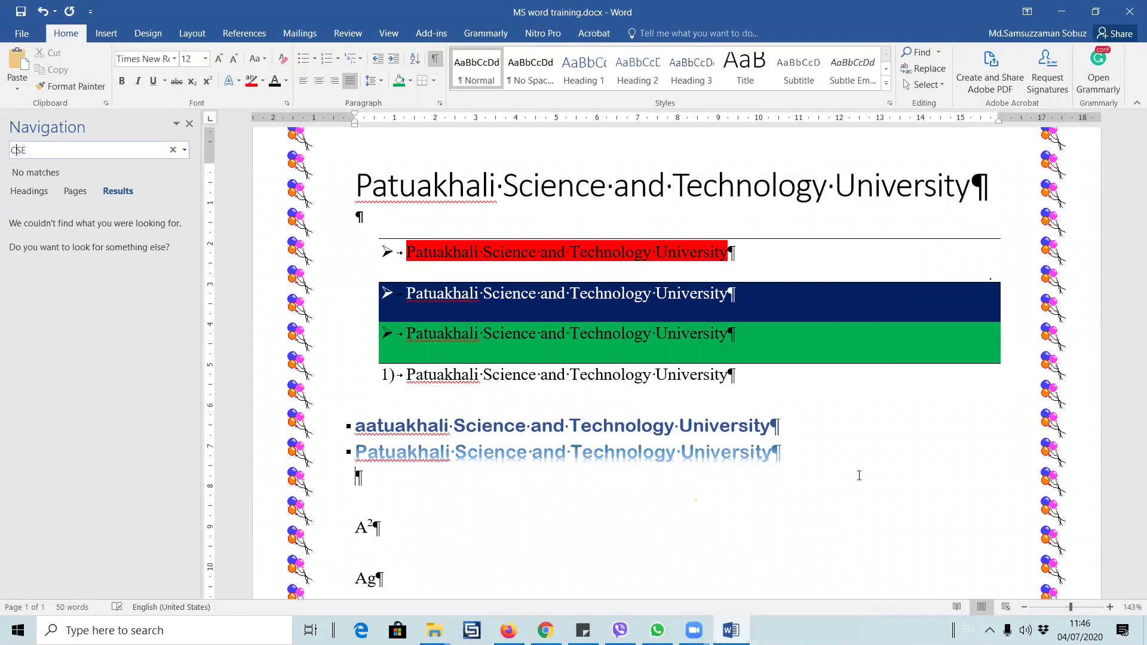
pyautogui.click(918, 54)
pyautogui.click(47, 150)
pyautogui.doubleClick(47, 151)
pyautogui.write('Patua')
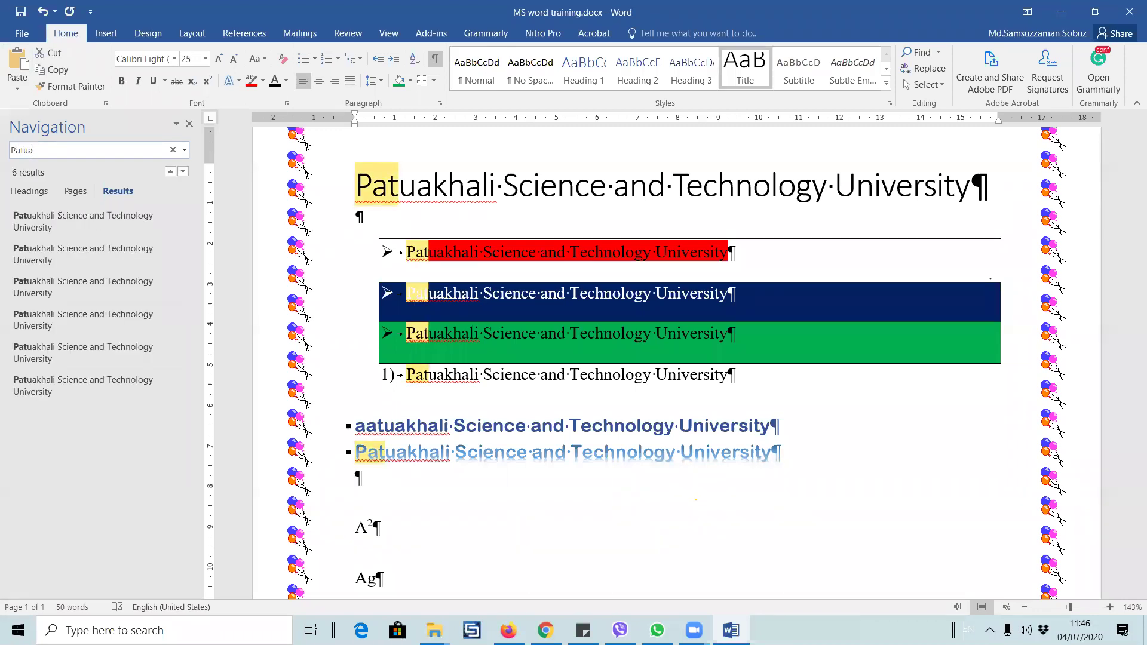
pyautogui.write('khali')
pyautogui.press('Return')
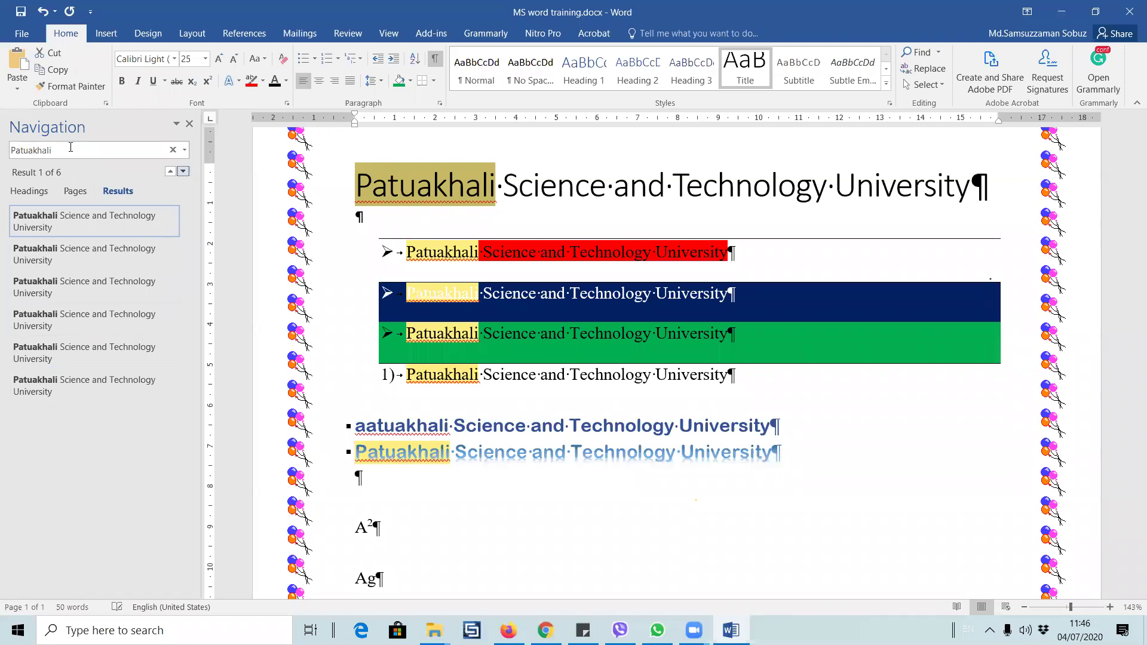
pyautogui.click(183, 172)
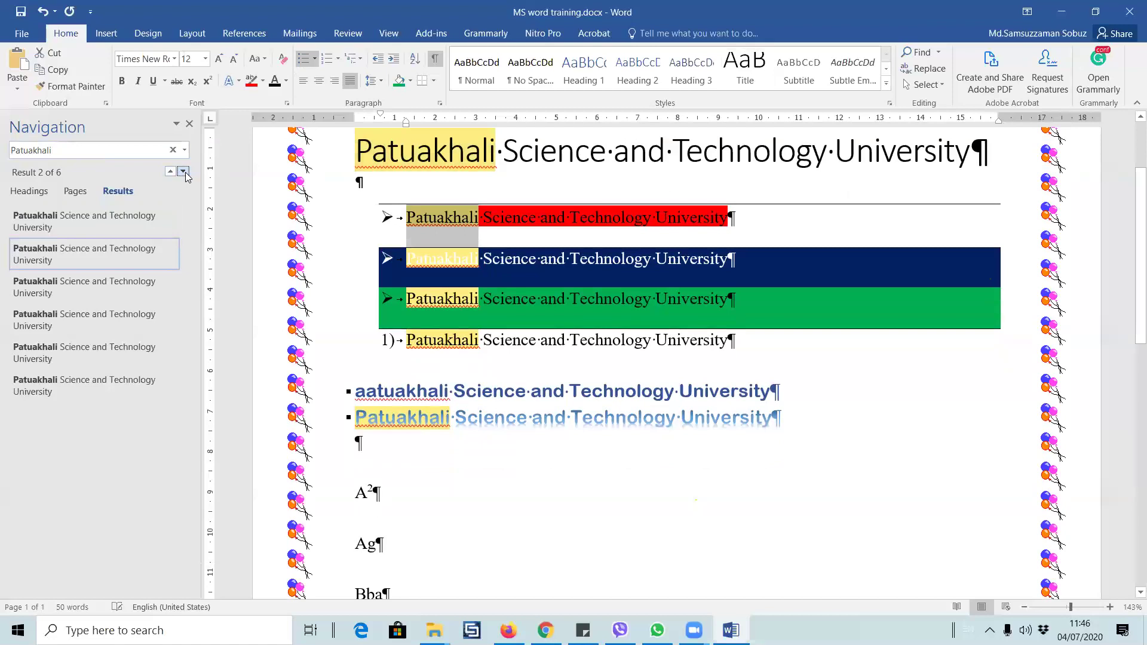
# - Replace every occurrence of "Patuakhali" in the document with "Barisal"
pyautogui.hotkey('ctrl', 'h')
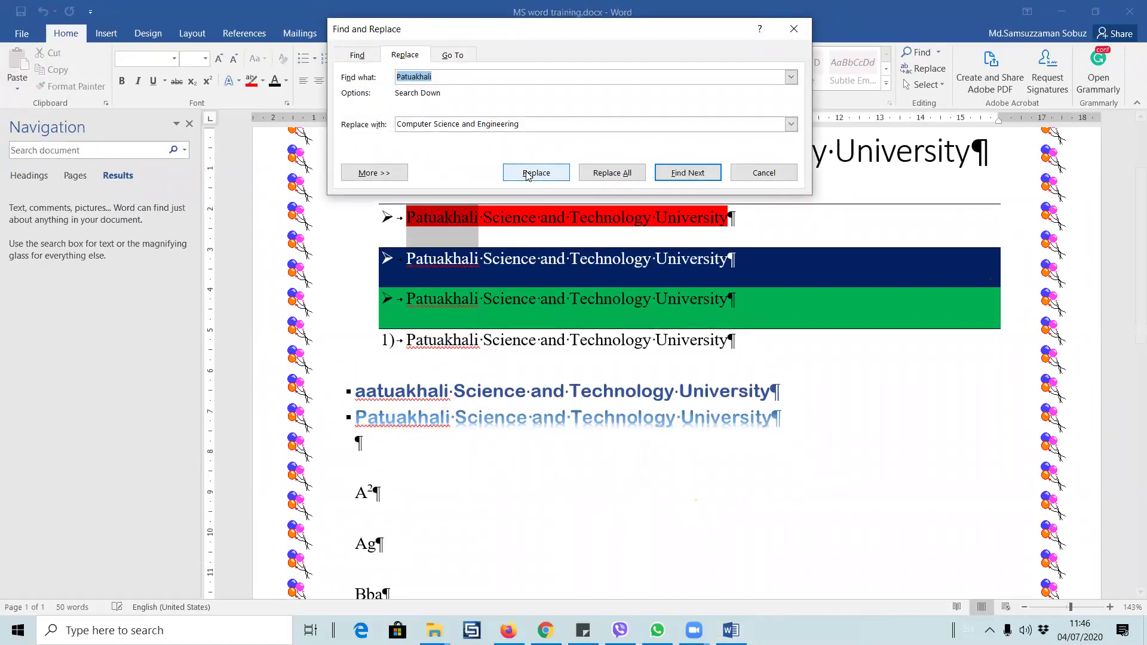
pyautogui.press('Tab')
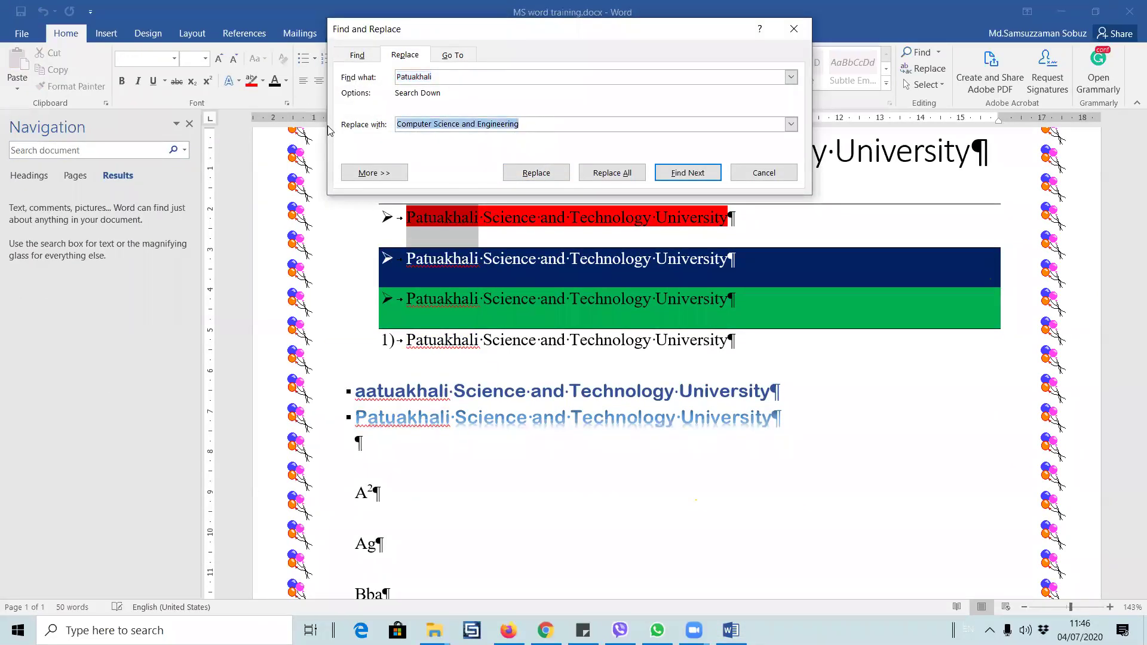
pyautogui.write('Barisal')
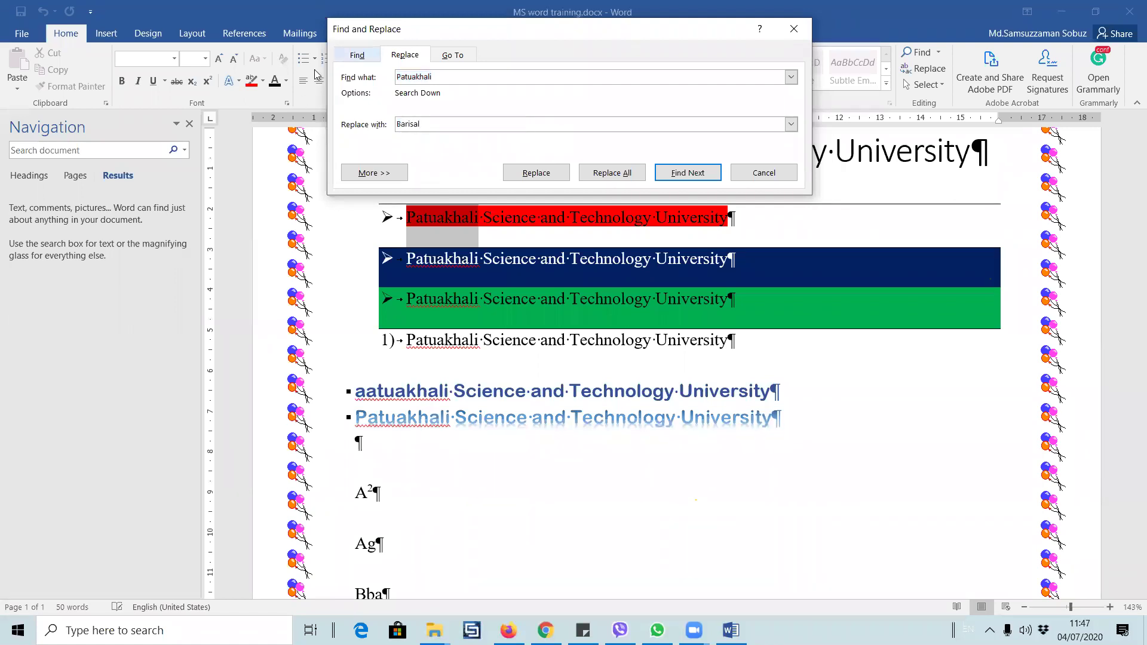
pyautogui.click(612, 173)
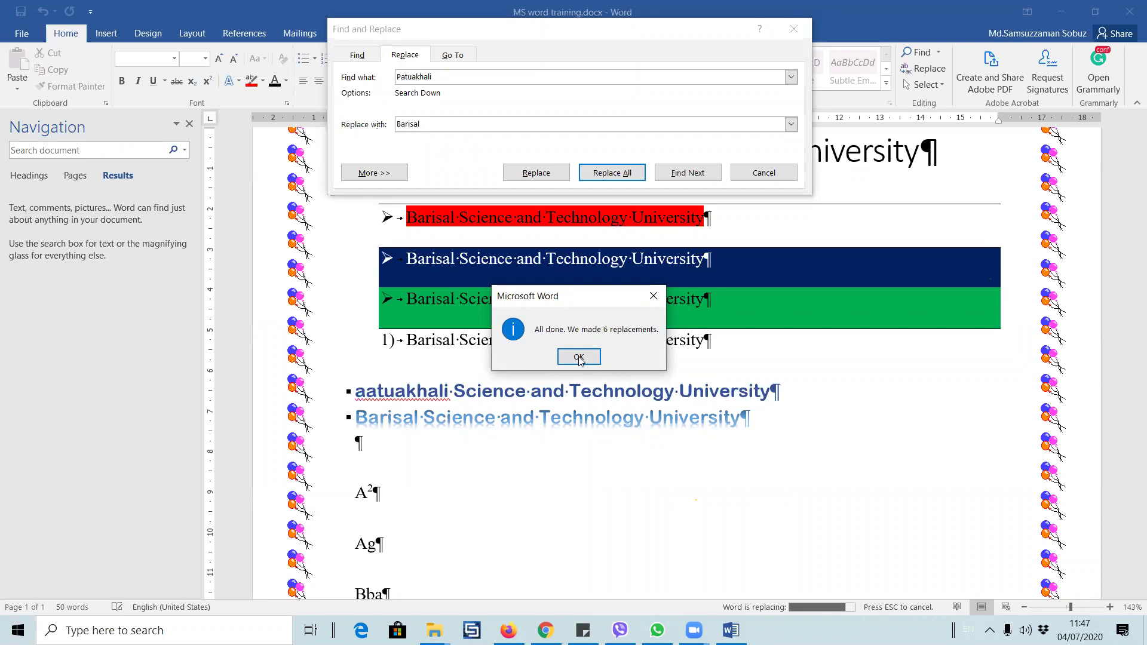
pyautogui.press('Return')
pyautogui.click(761, 176)
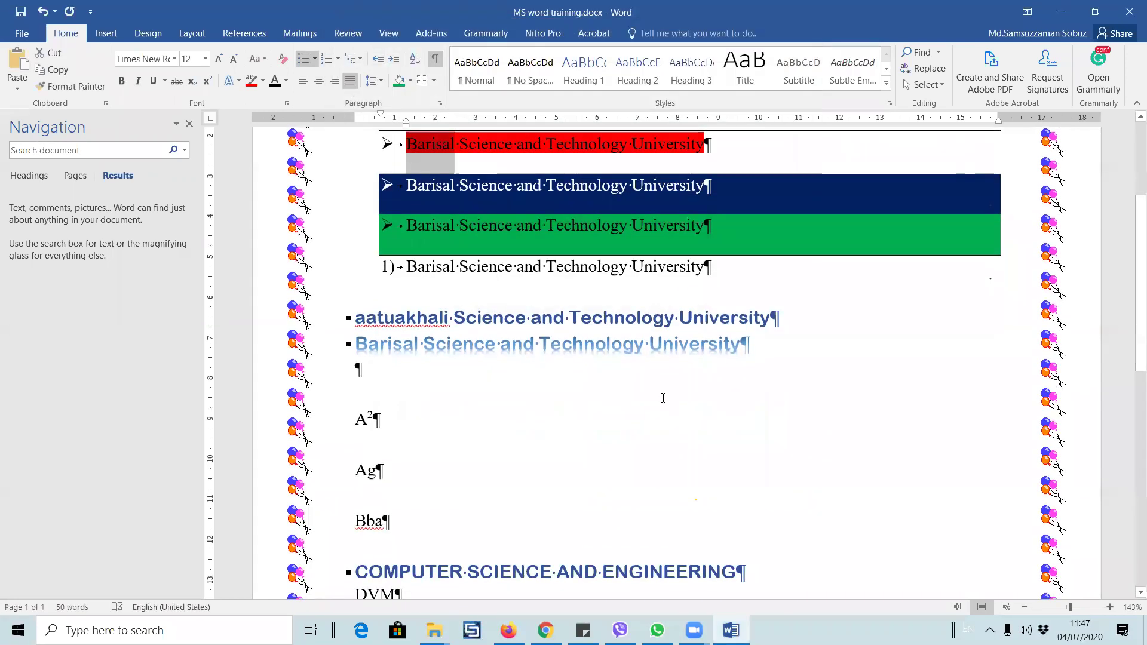
# - Examine the replaced university lines throughout the document and the additional find options of the navigation search
pyautogui.click(414, 344)
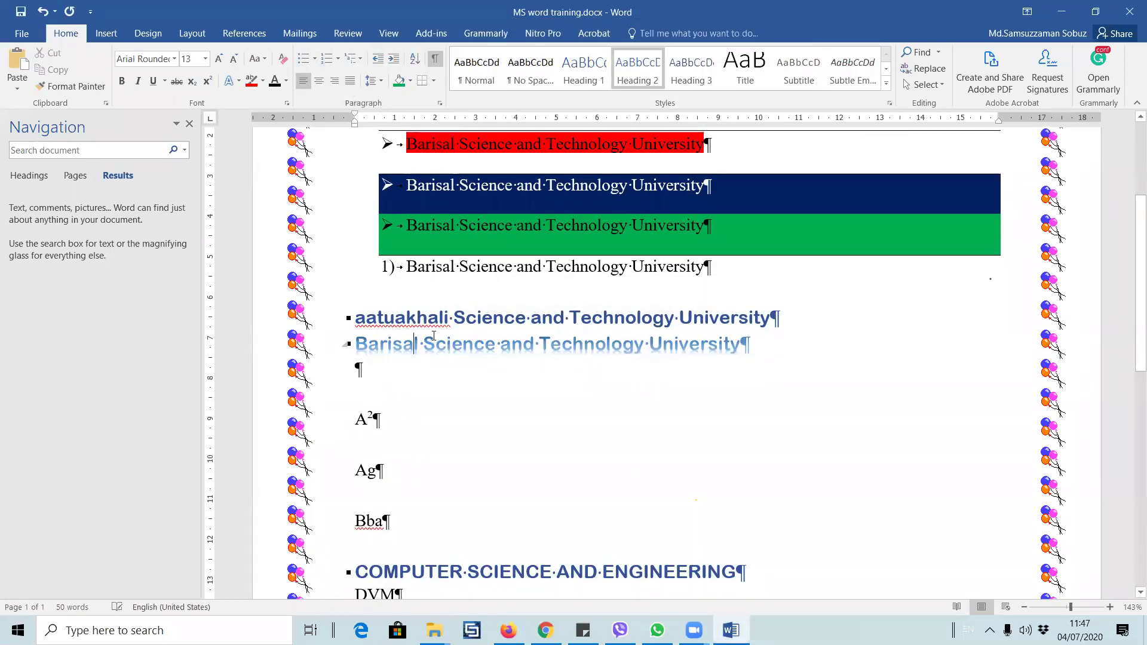
pyautogui.scroll(4, 454, 346)
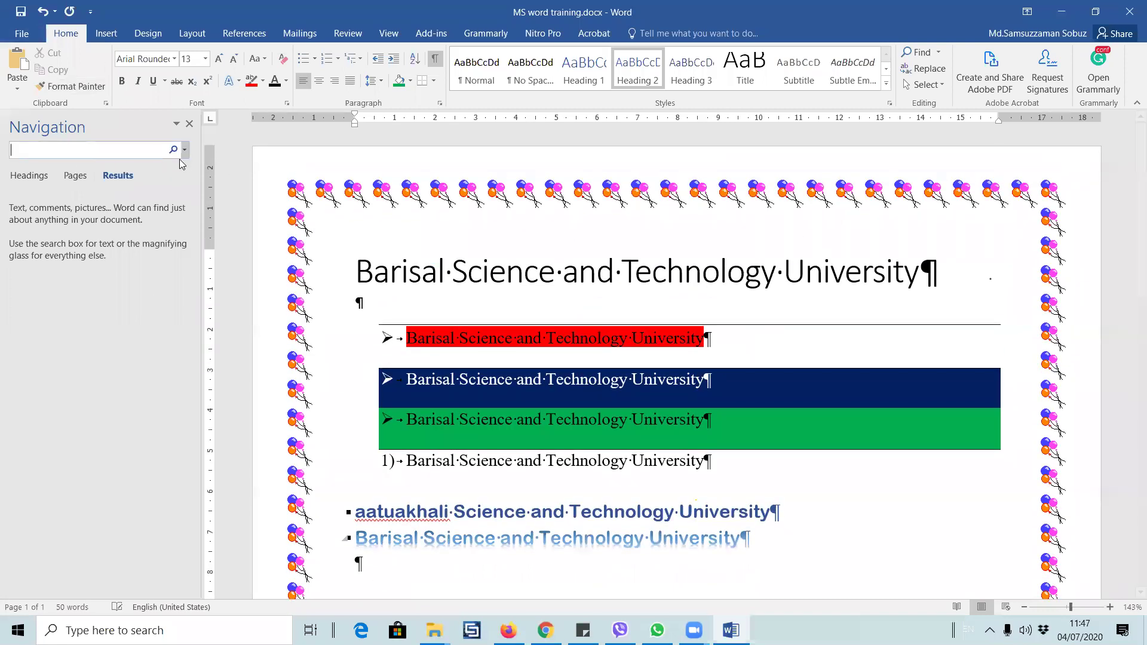
pyautogui.click(183, 151)
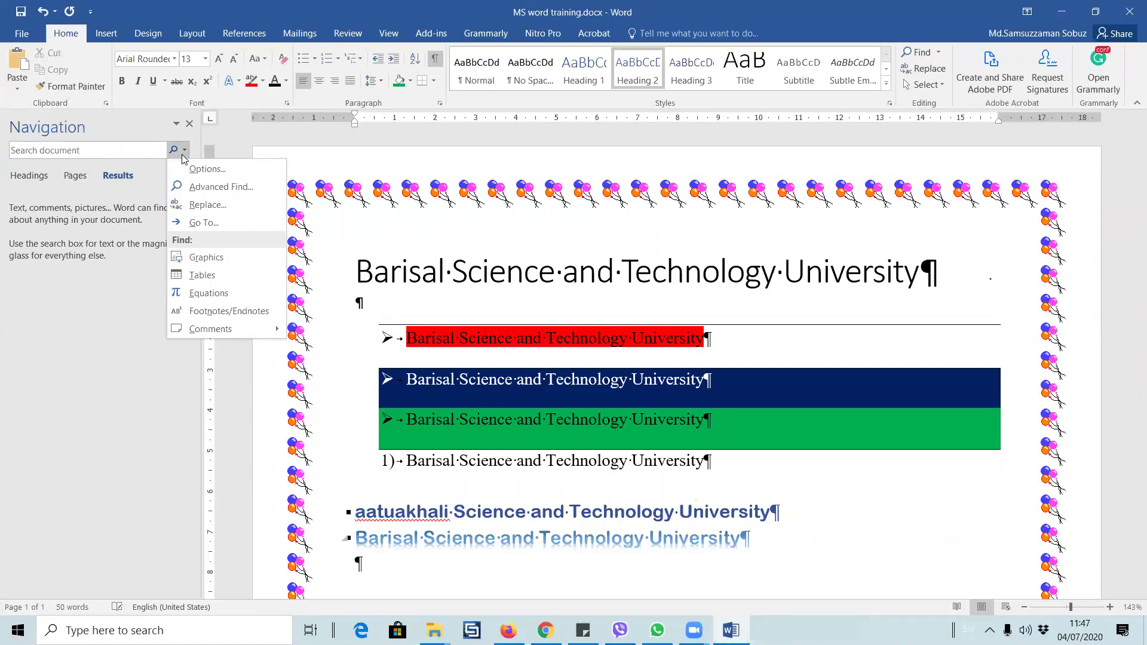
pyautogui.press('Escape')
pyautogui.scroll(-3, 666, 321)
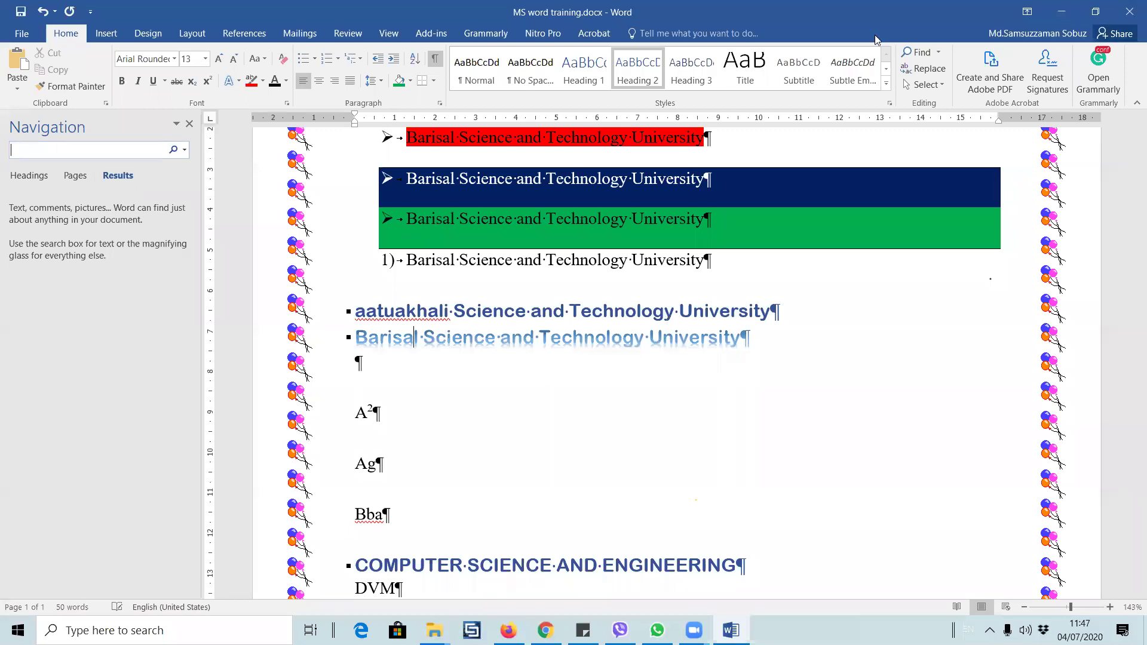
# - Look for the installed Word app by searching Windows for "word" and browsing the list of installed apps
pyautogui.click(145, 627)
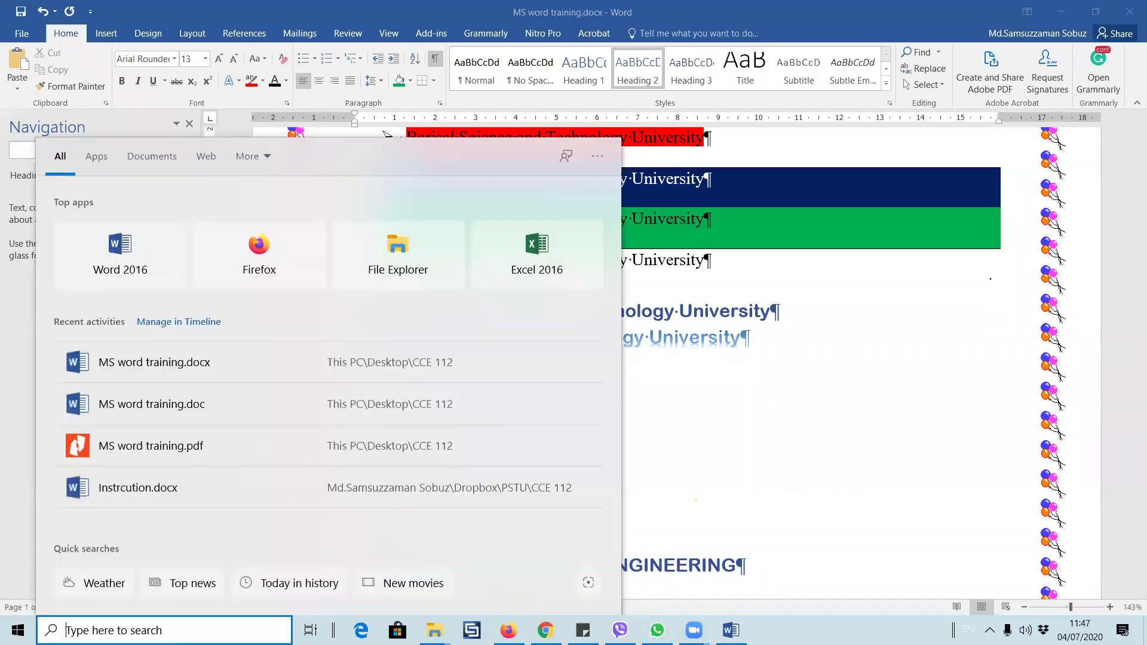
pyautogui.write('word')
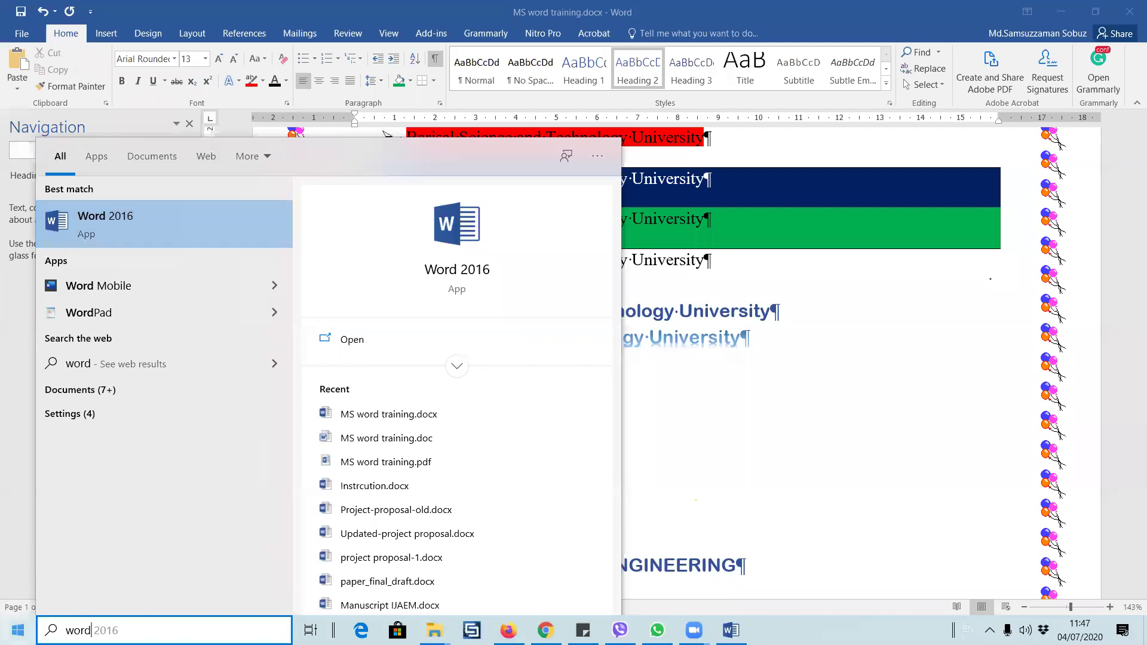
pyautogui.click(18, 630)
pyautogui.click(18, 630)
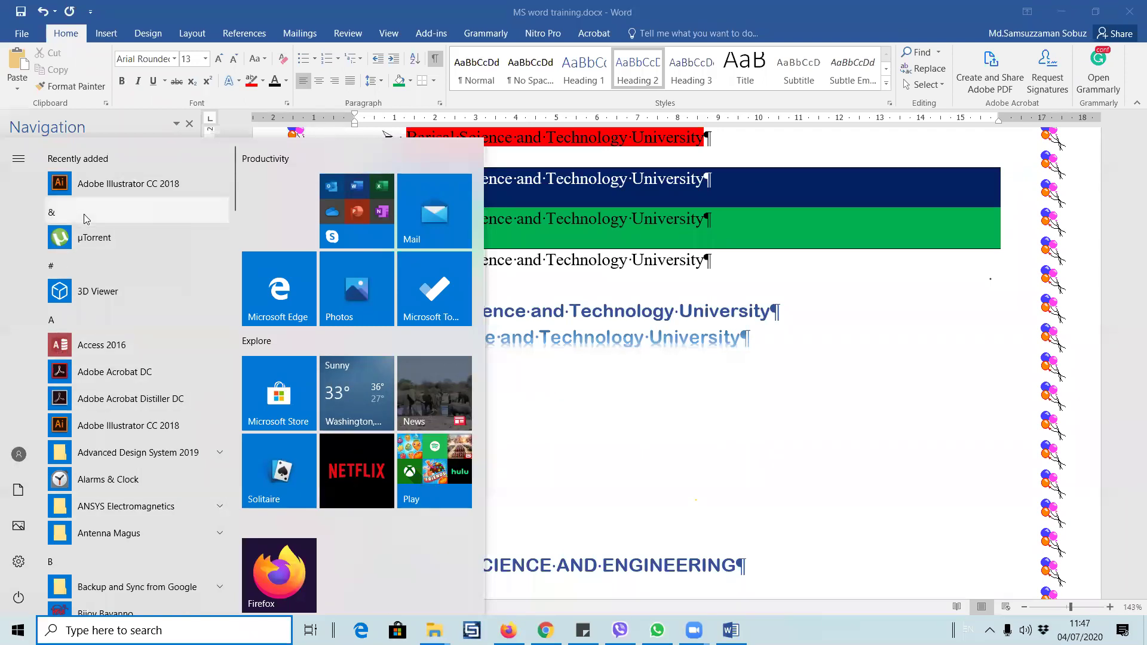
pyautogui.scroll(-4, 149, 539)
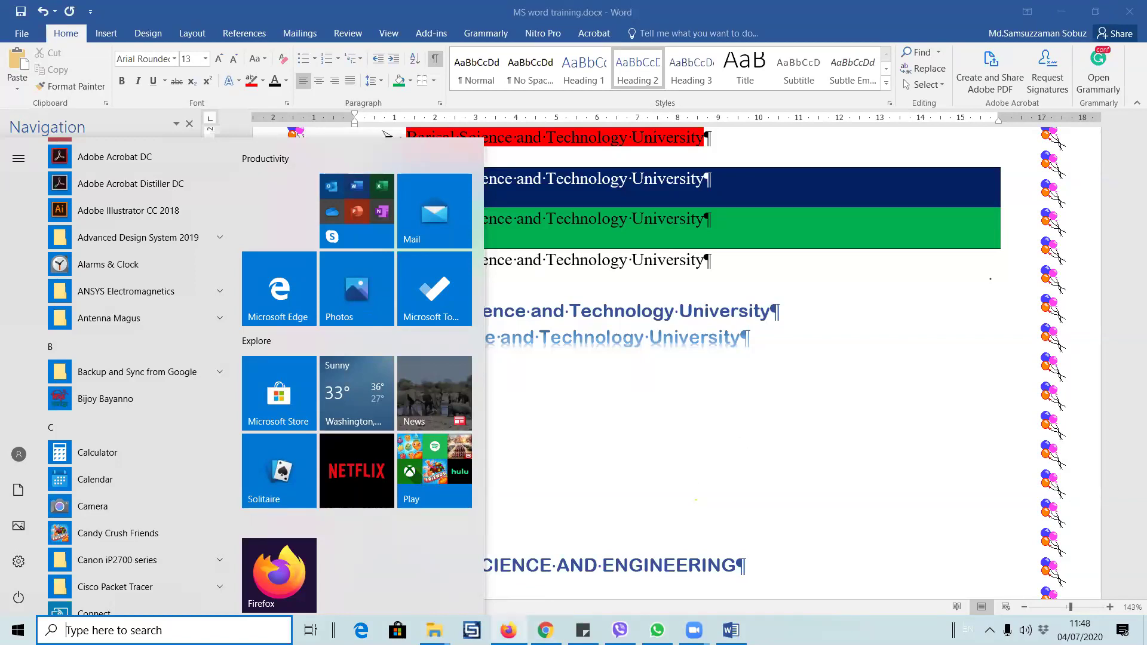
# - Switch to Firefox and start a web query with "what is my" in a new browser tab
pyautogui.click(509, 630)
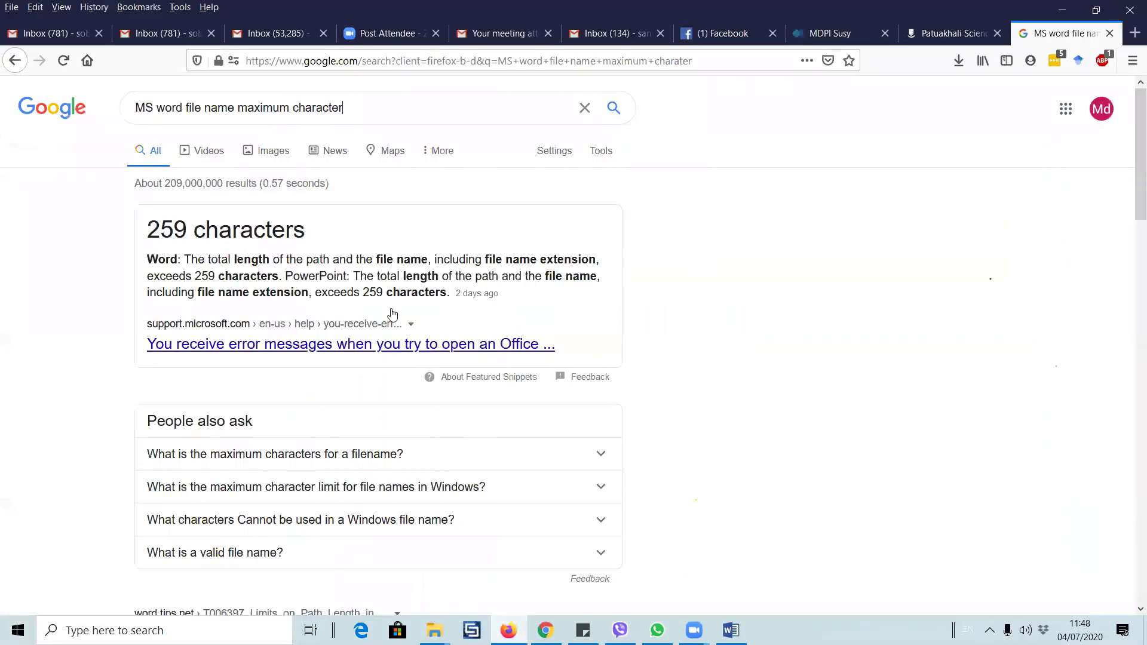
pyautogui.click(952, 34)
pyautogui.click(1133, 33)
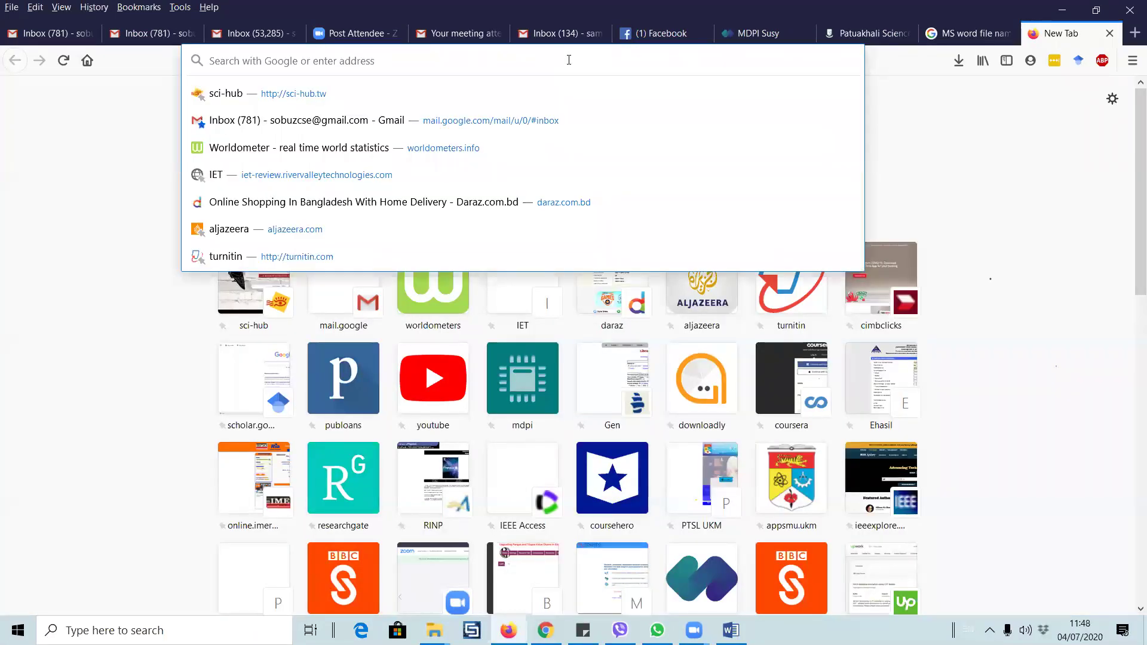
pyautogui.write('wh')
pyautogui.press('BackSpace')
pyautogui.press('BackSpace')
pyautogui.press('BackSpace')
pyautogui.write('what')
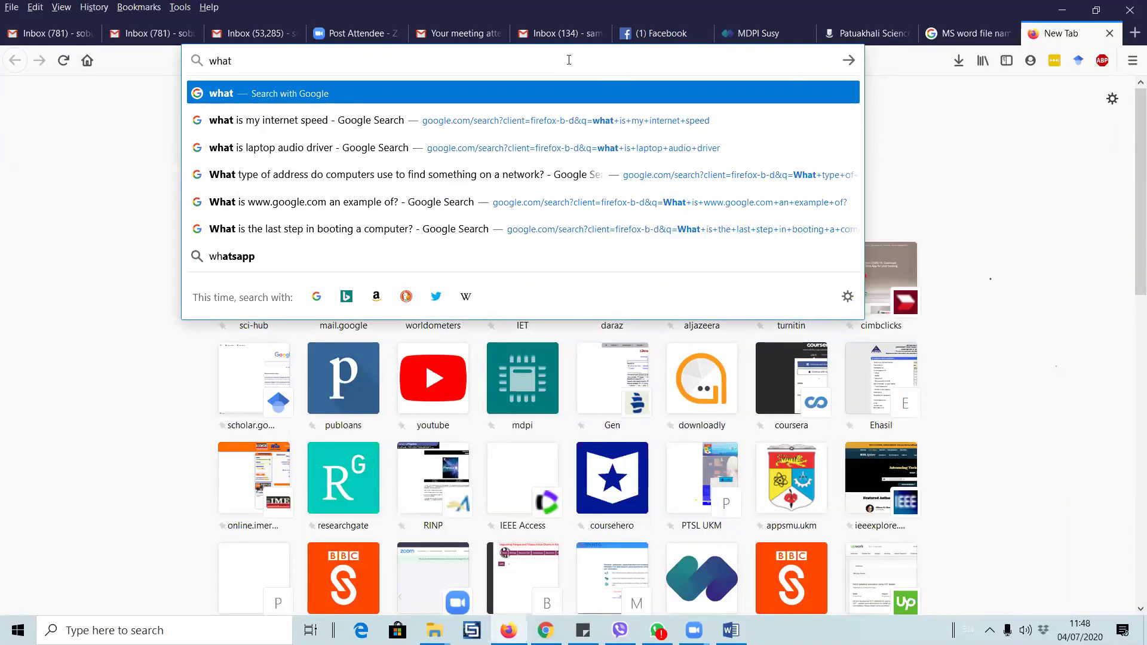
pyautogui.write(' is my')
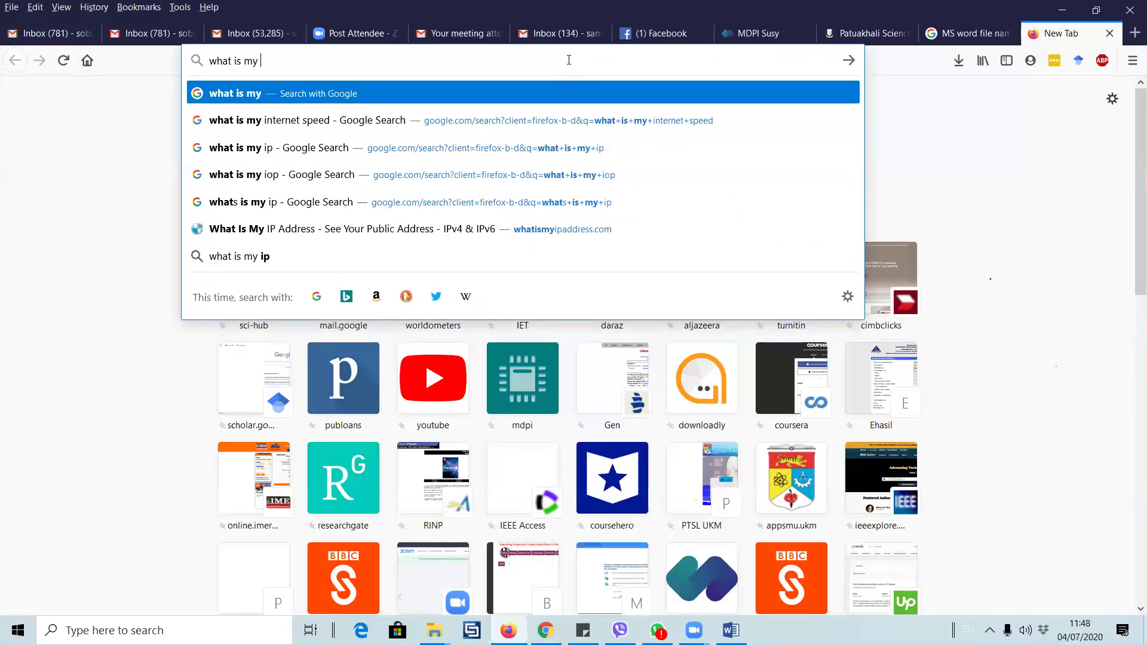
pyautogui.write(' of')
pyautogui.press('BackSpace')
pyautogui.press('BackSpace')
pyautogui.write('w')
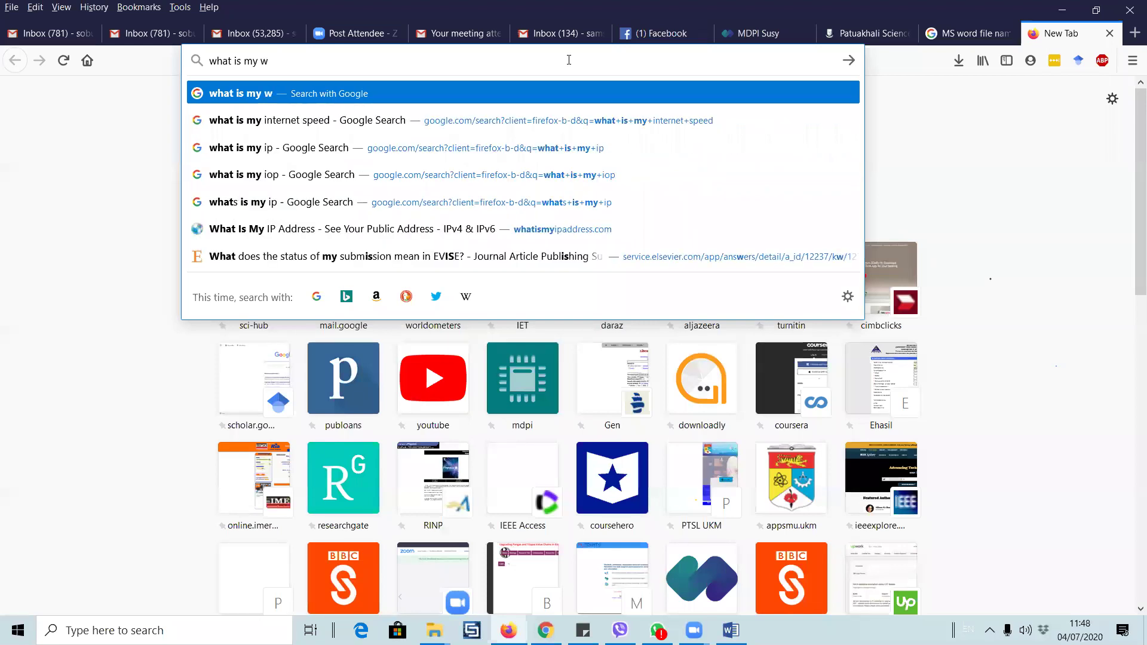
pyautogui.press('BackSpace')
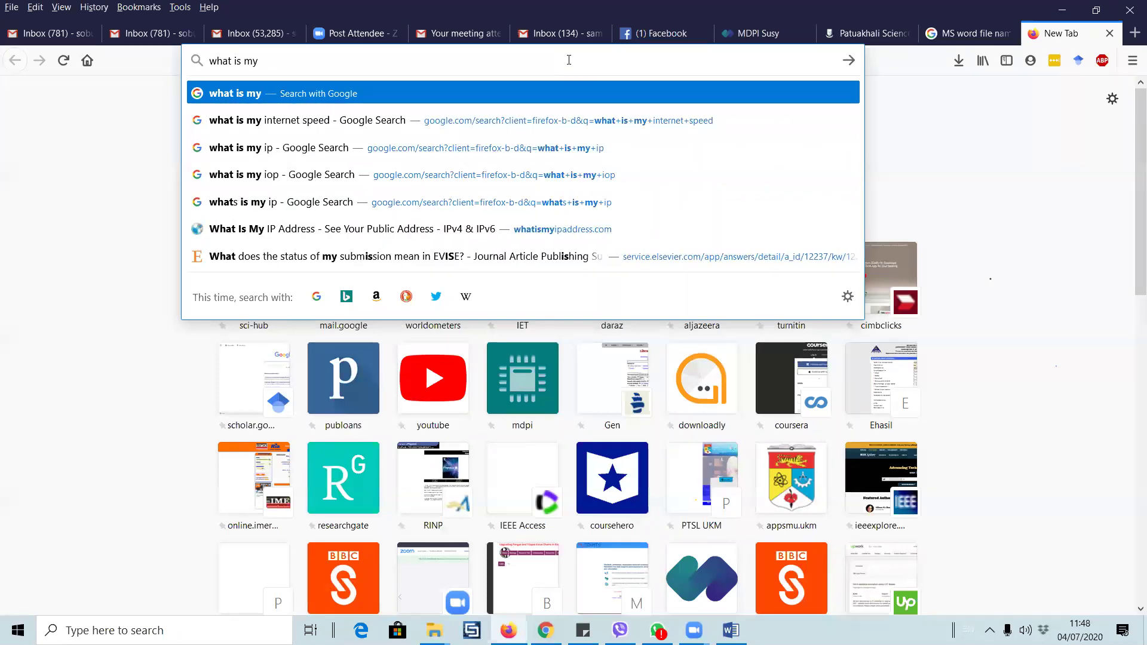
pyautogui.write('office')
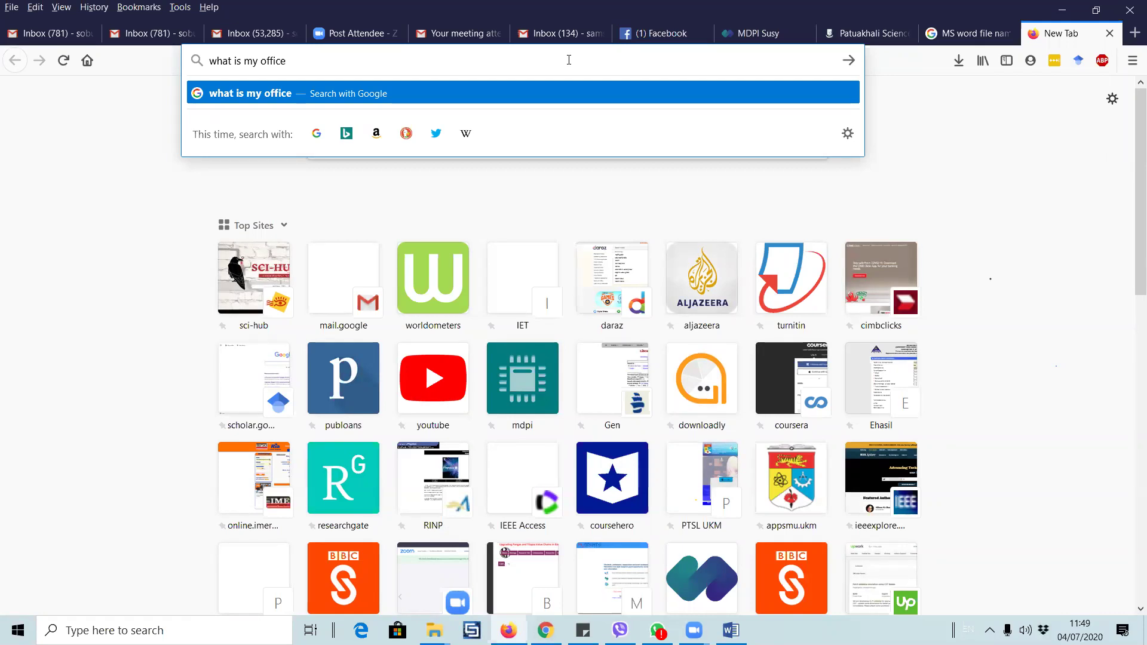
pyautogui.press('BackSpace')
pyautogui.press('BackSpace')
pyautogui.press('BackSpace')
pyautogui.press('BackSpace')
pyautogui.press('BackSpace')
pyautogui.press('BackSpace')
pyautogui.press('BackSpace')
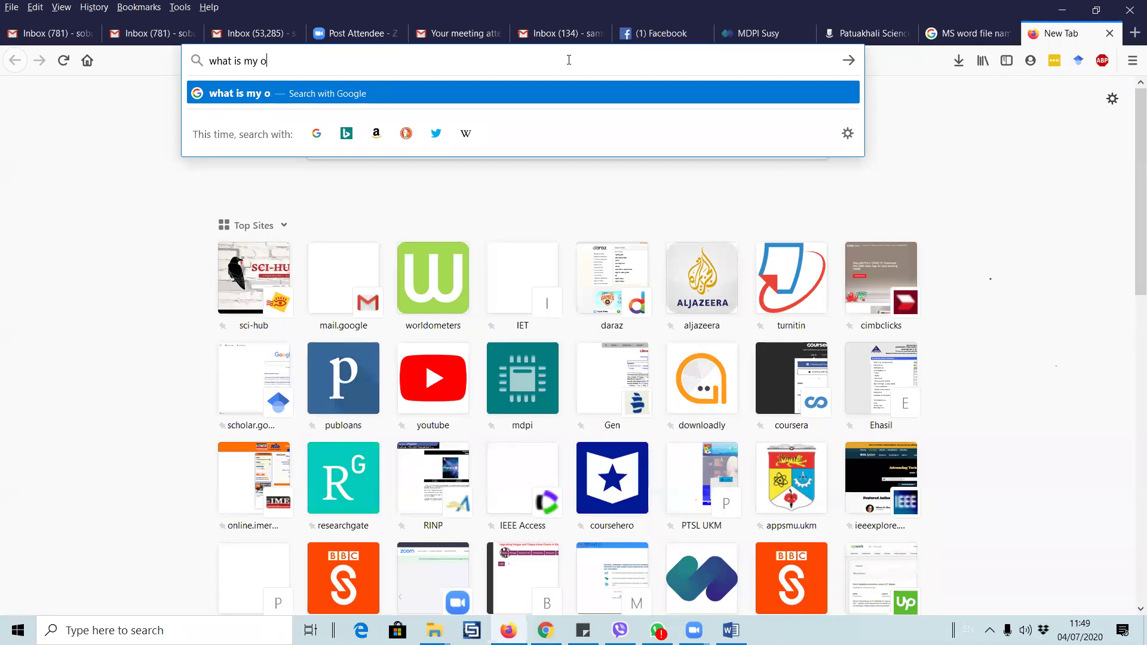
# - Complete the query as "what is my word version" and run the web search
pyautogui.write('w')
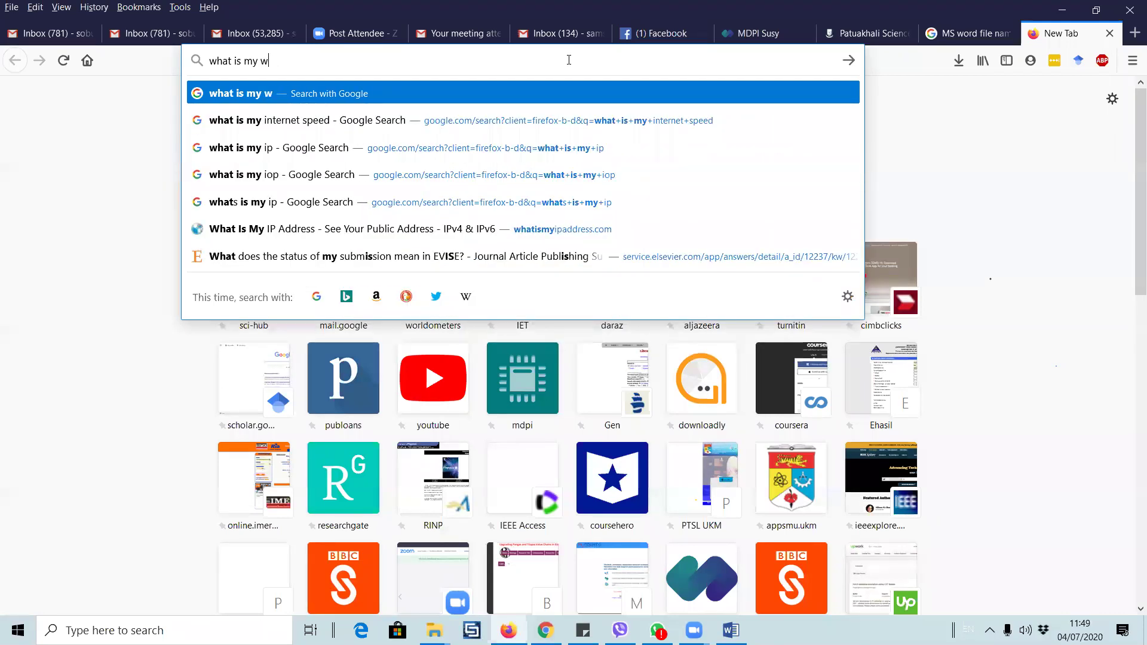
pyautogui.write('ord version')
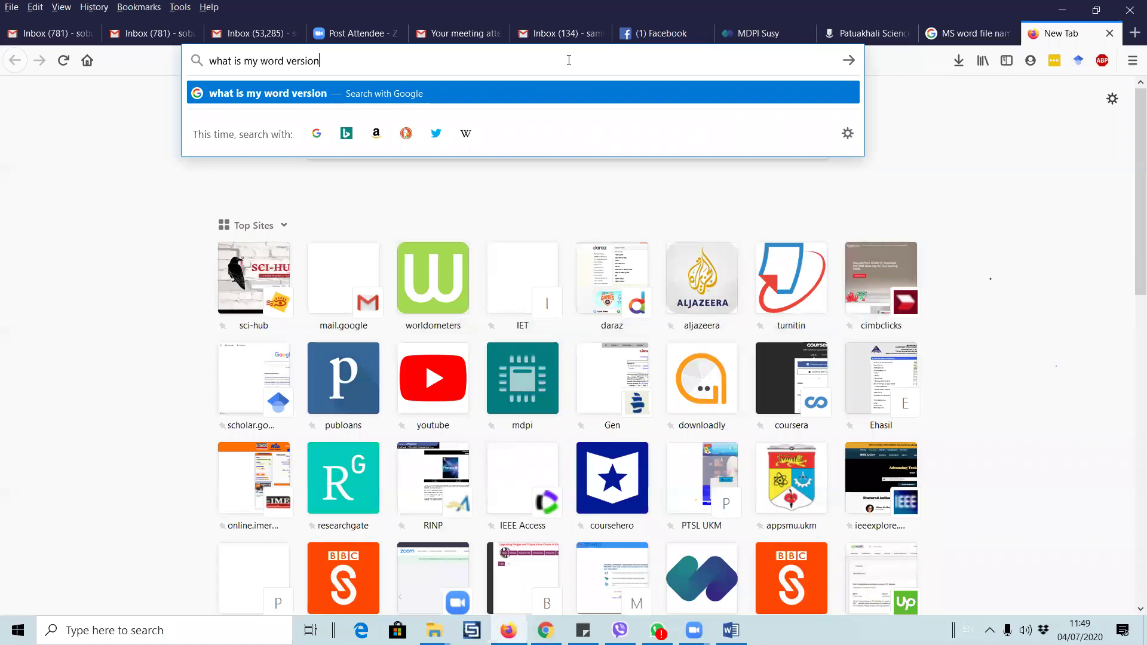
pyautogui.press('Return')
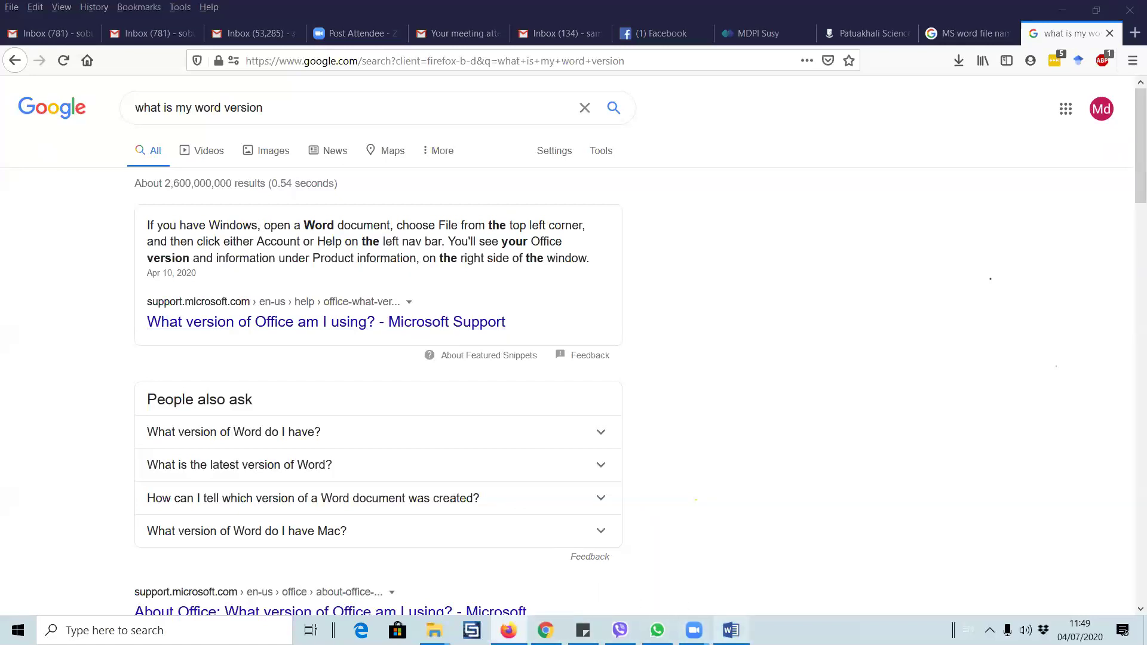
# - Switch back to Word, view the Office product information in the account settings, and return to the document
pyautogui.click(731, 630)
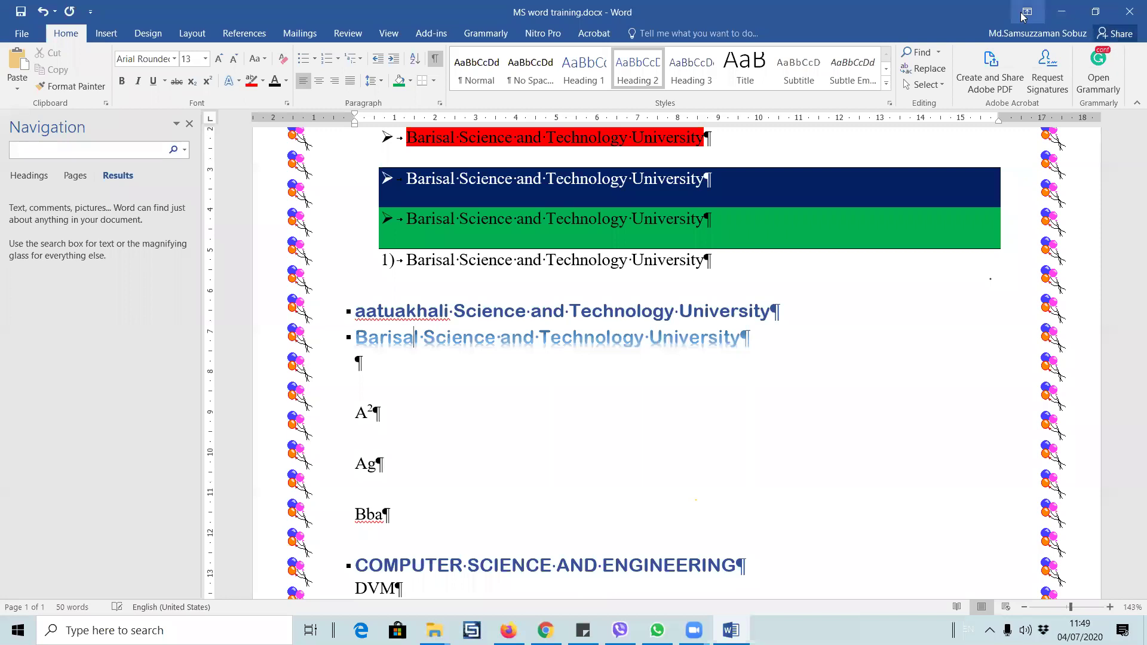
pyautogui.click(1025, 35)
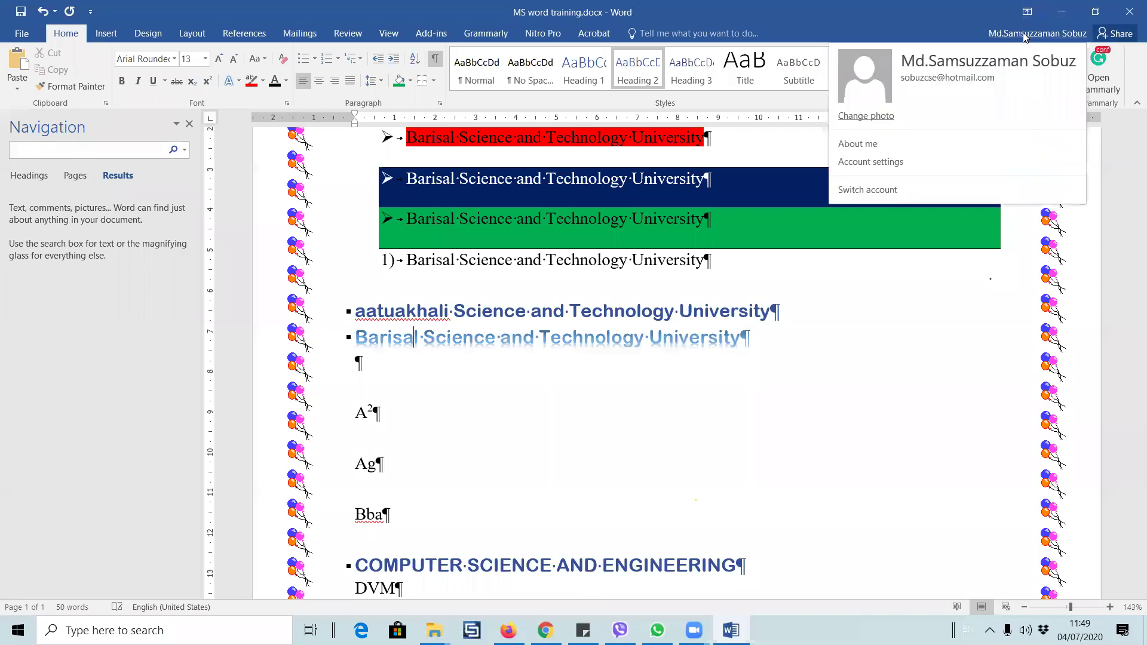
pyautogui.click(872, 163)
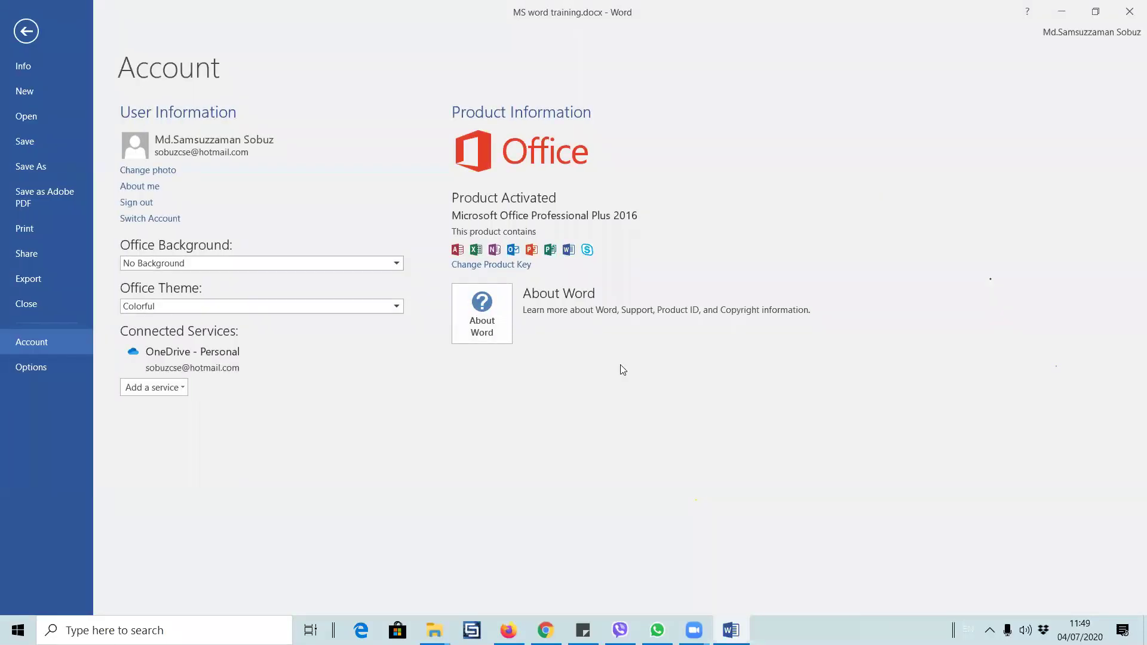
pyautogui.click(22, 36)
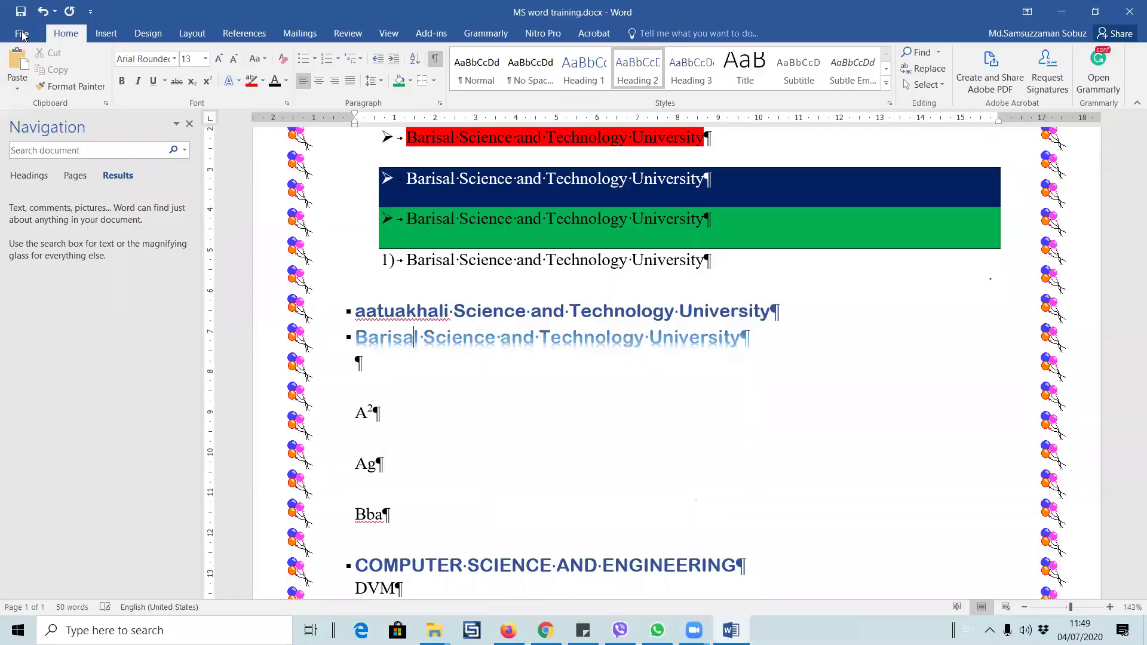
# - Revisit the Office product information twice through the signed-in account's settings, and reopen the account details over the document
pyautogui.click(1045, 35)
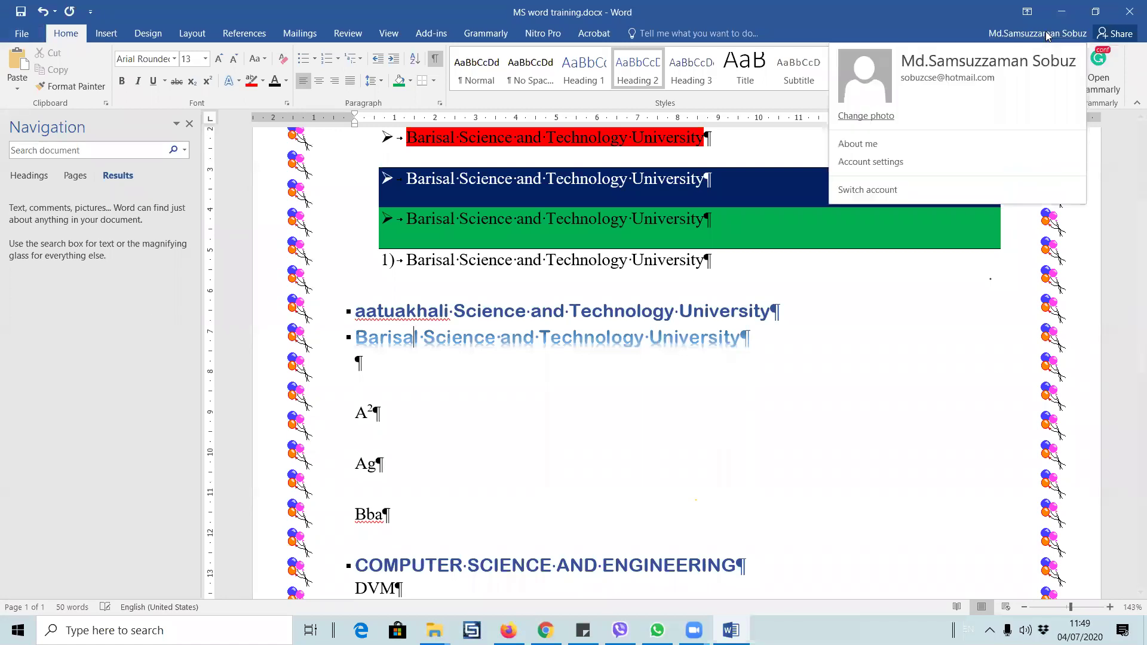
pyautogui.click(890, 162)
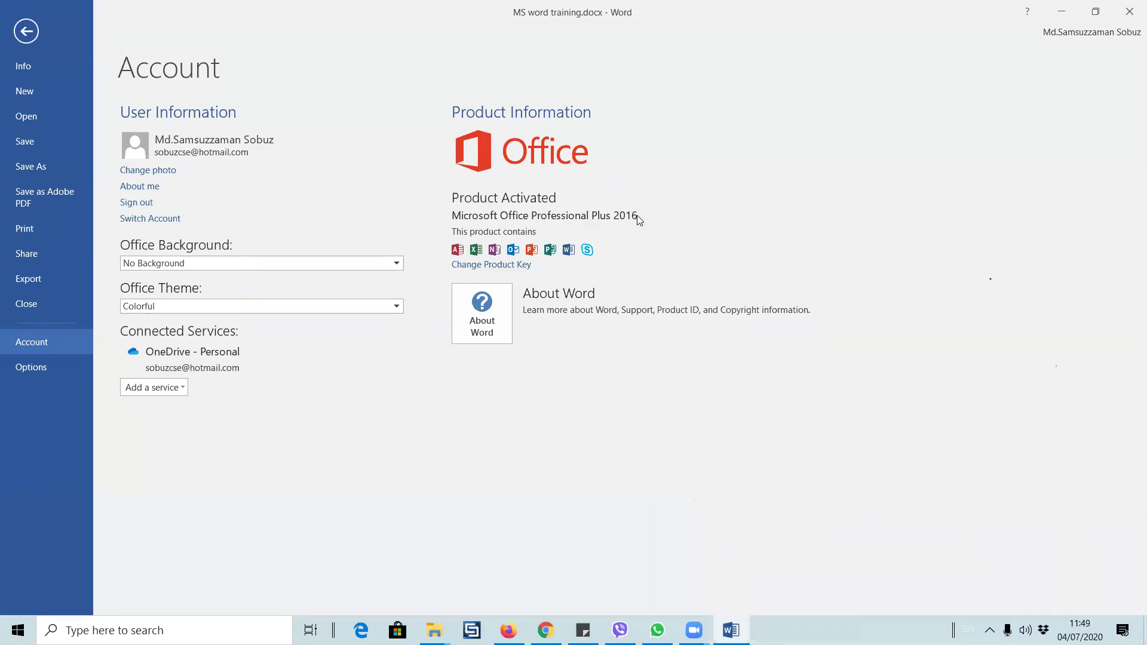
pyautogui.click(26, 31)
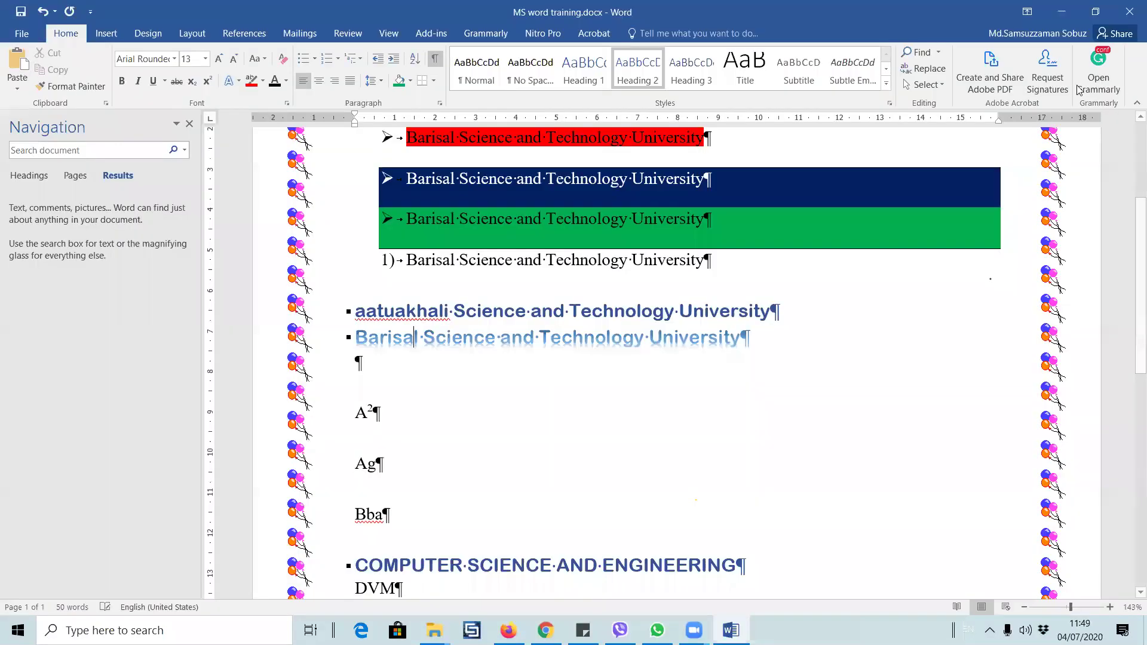
pyautogui.click(1044, 37)
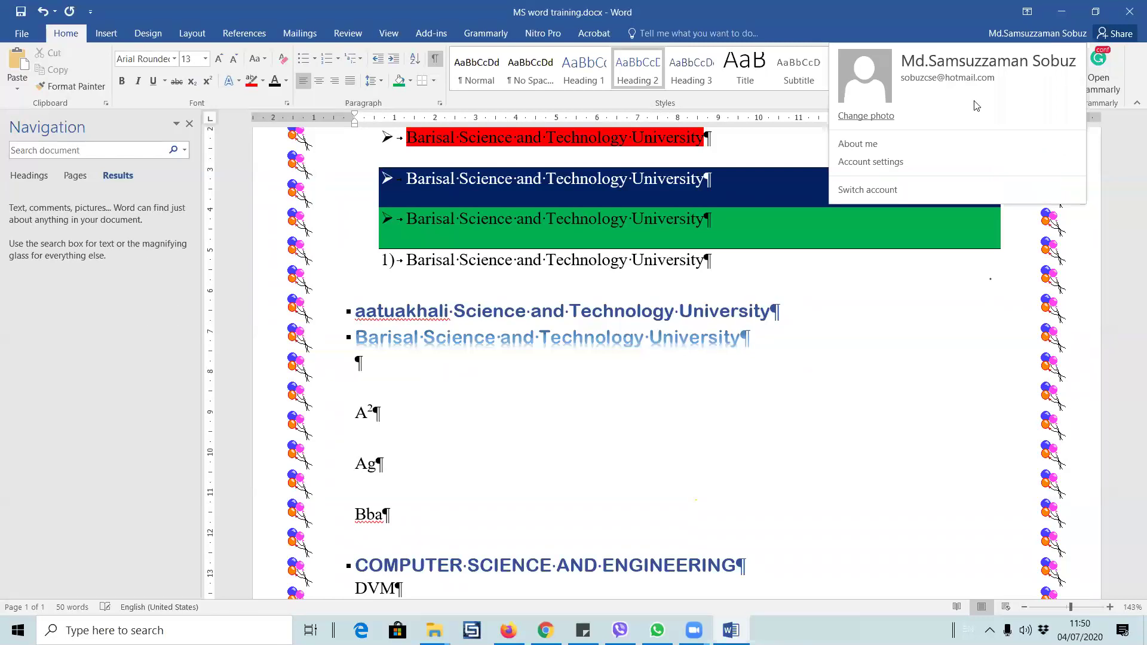
pyautogui.click(866, 161)
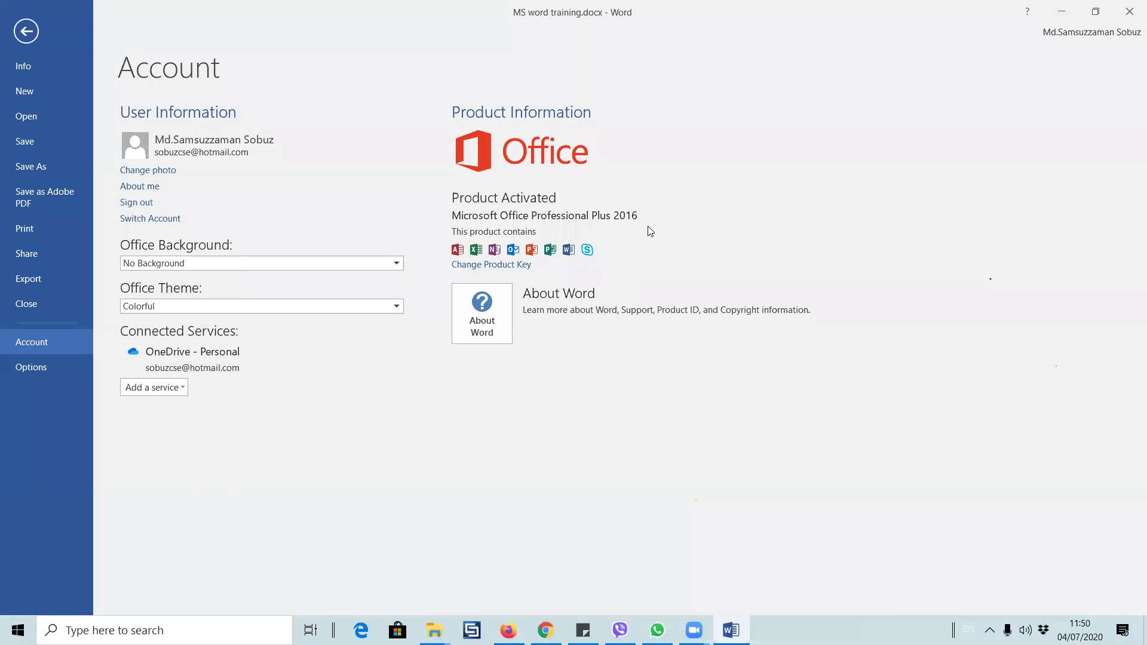
pyautogui.click(26, 31)
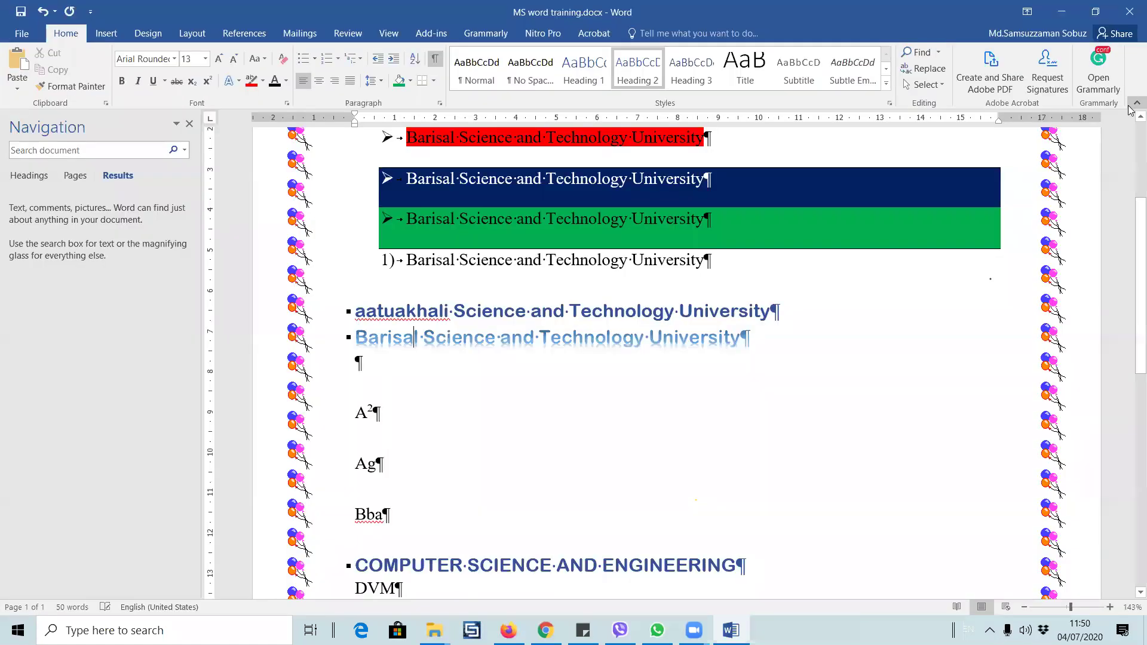
pyautogui.click(1044, 36)
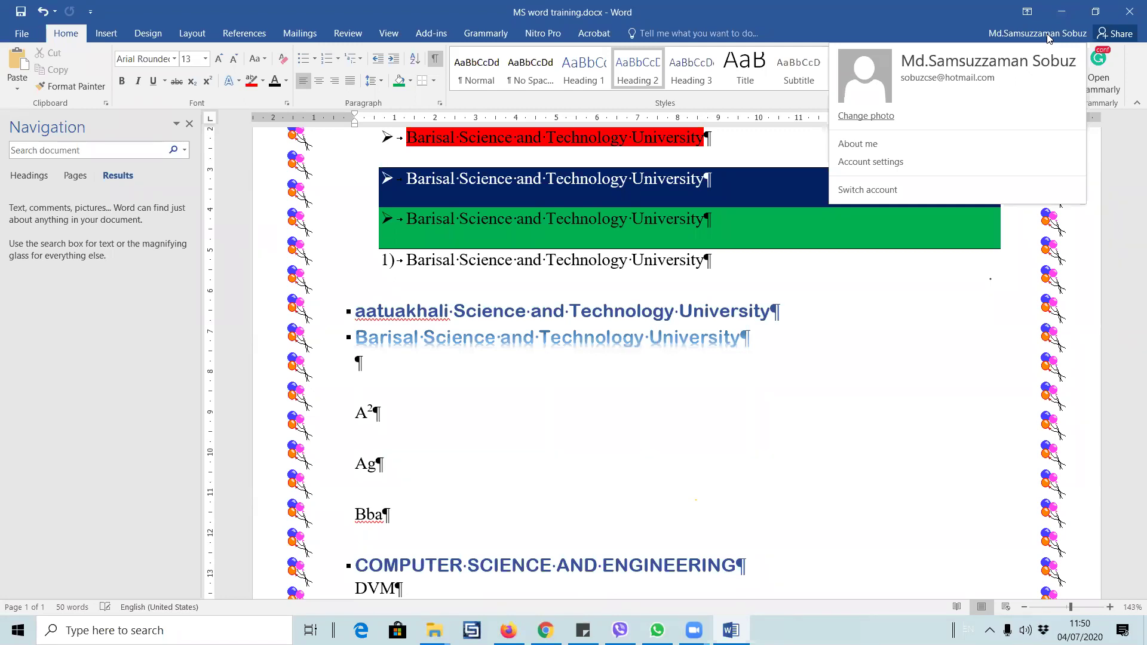
# - Close the account details, place the cursor in the empty paragraph below the headings, and check the Office product information in the account settings
pyautogui.click(655, 448)
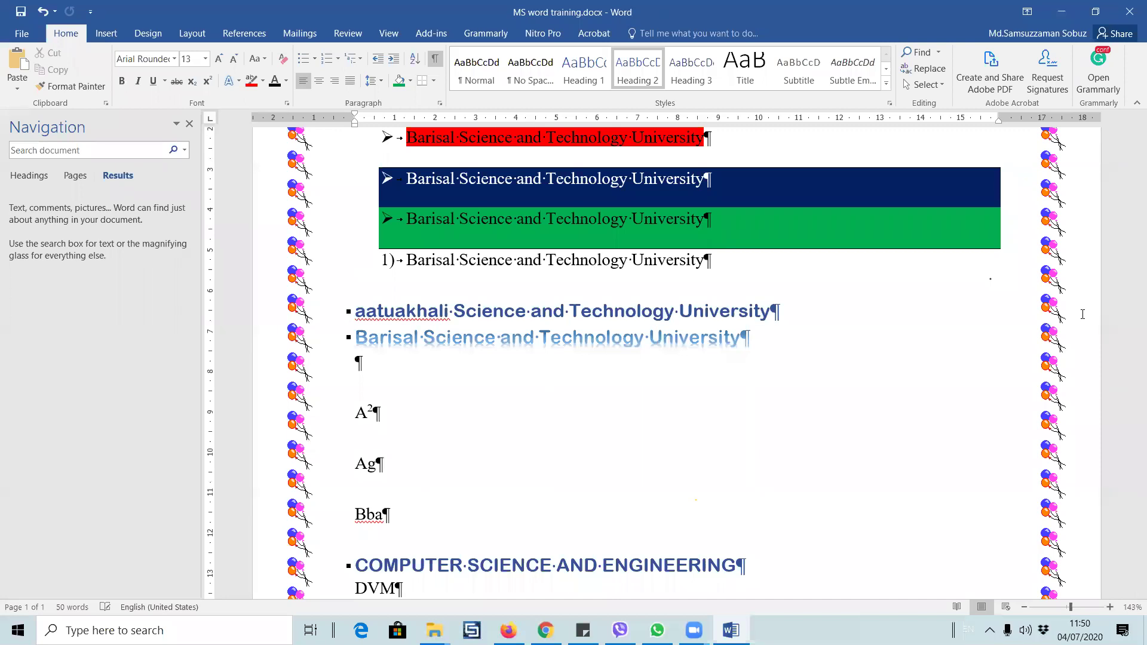
pyautogui.click(371, 373)
pyautogui.click(1057, 30)
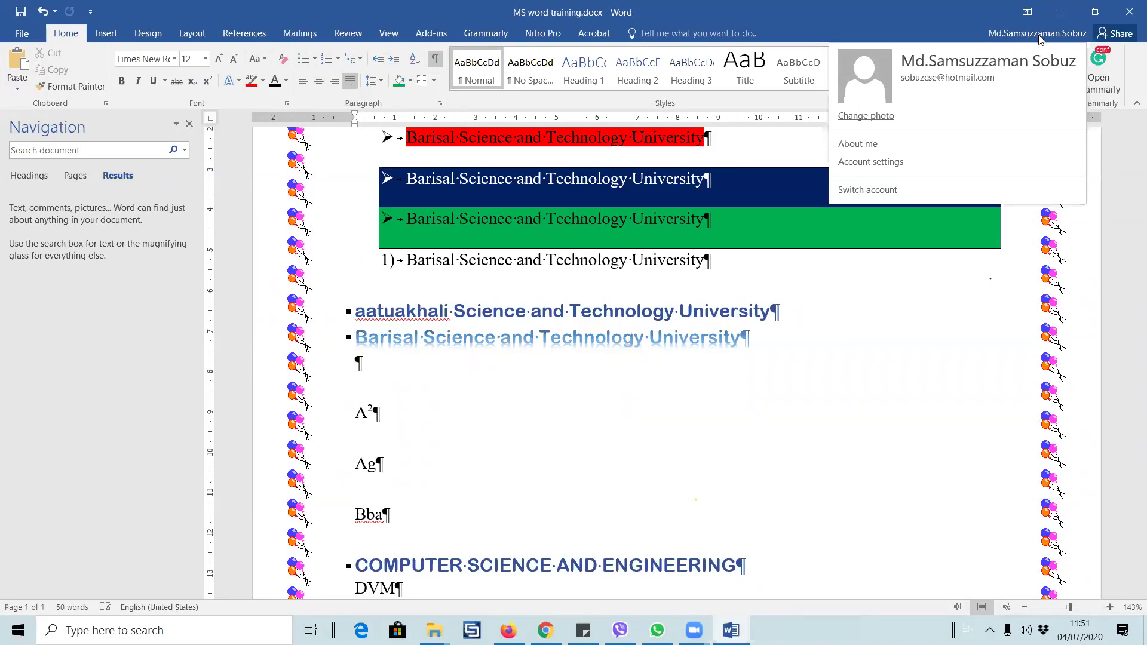
pyautogui.click(903, 162)
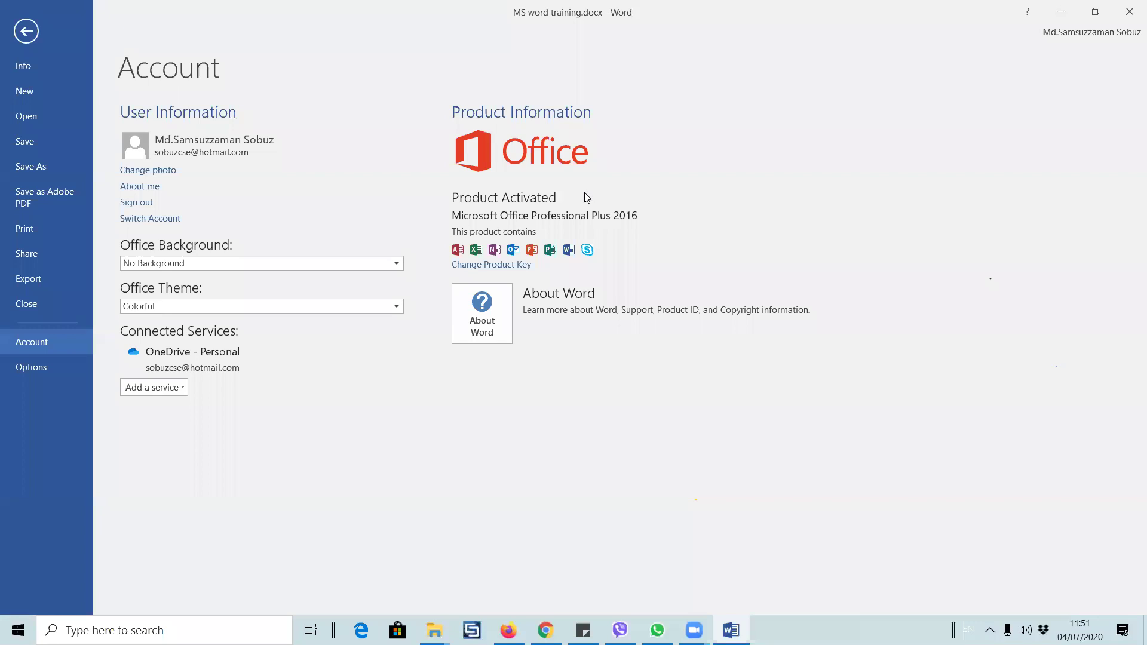
pyautogui.click(27, 33)
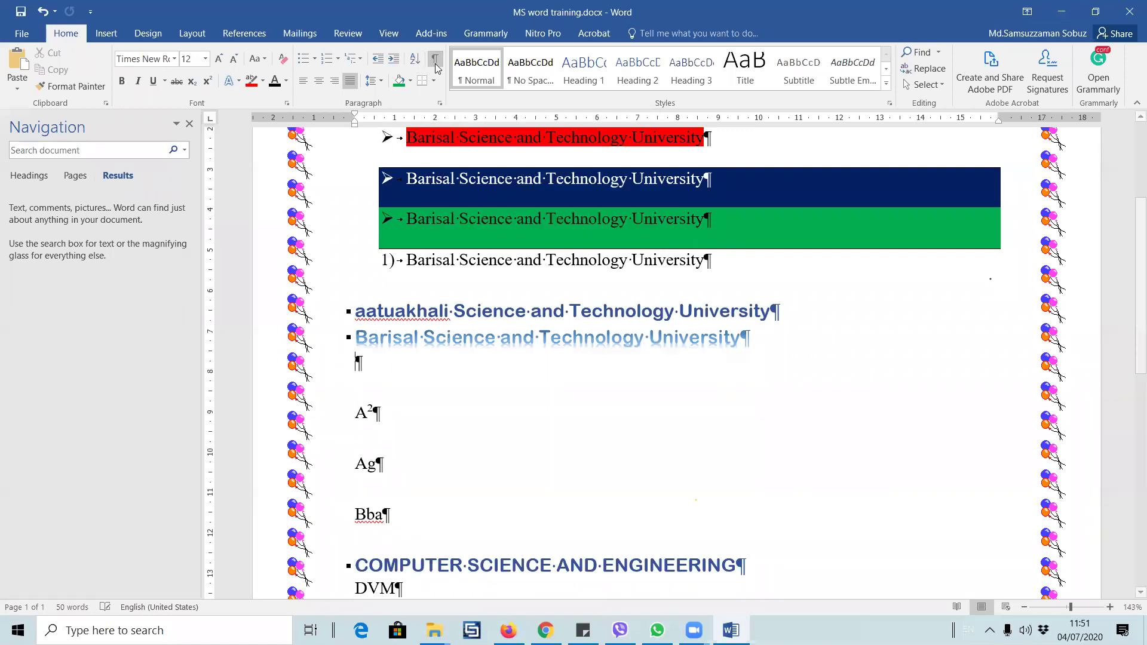
# - Add three more empty paragraphs below the blue gradient "Barisal Science and Technology University" heading
pyautogui.press('Return')
pyautogui.press('Return')
pyautogui.press('Return')
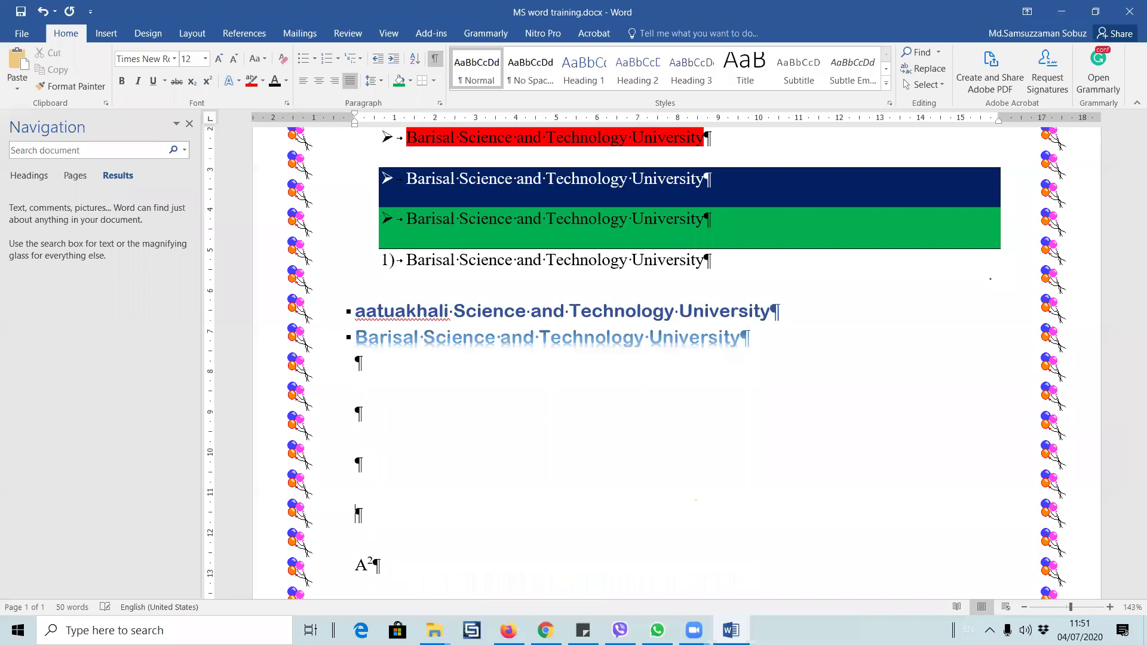
# - Select the four empty paragraphs, hide the document's formatting marks, and show them again
pyautogui.moveTo(358, 361); pyautogui.dragTo(366, 509)
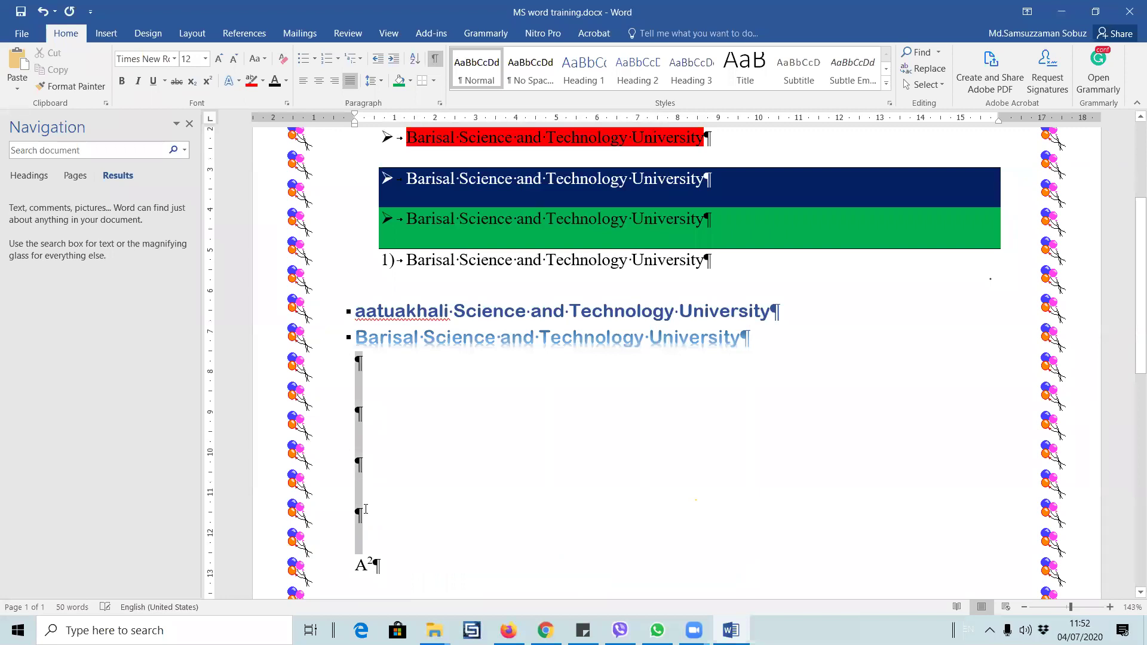
pyautogui.click(435, 58)
pyautogui.click(378, 388)
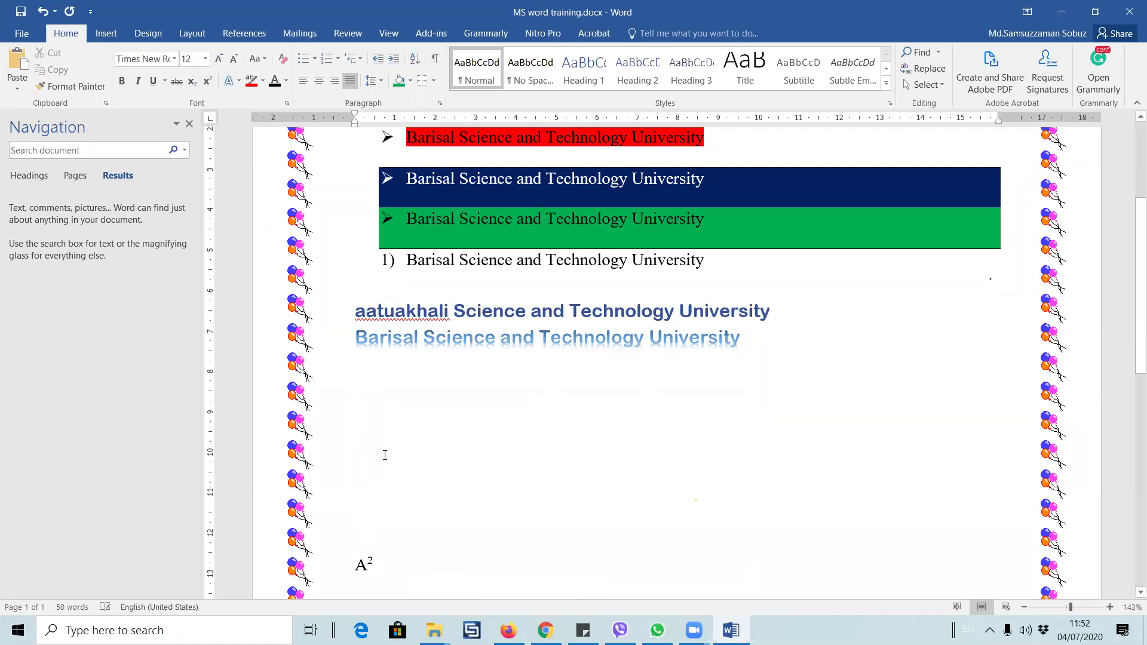
pyautogui.click(434, 58)
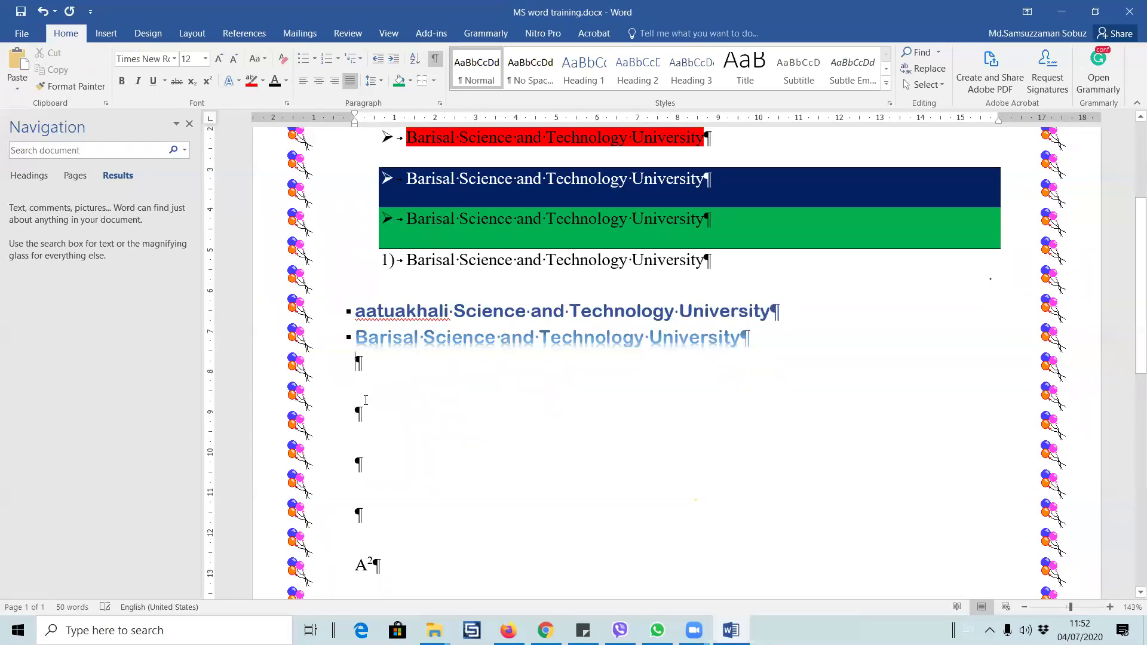
# - Set the line spacing of the first two empty paragraphs below the gradient heading to 1.0
pyautogui.moveTo(362, 357); pyautogui.dragTo(369, 418)
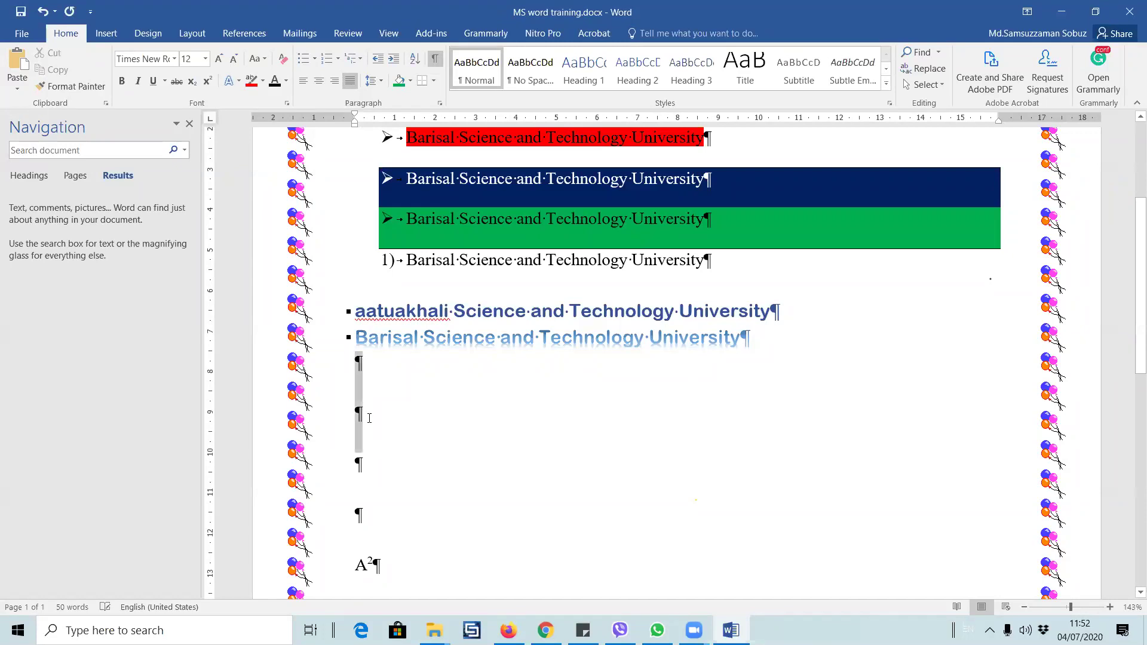
pyautogui.click(381, 85)
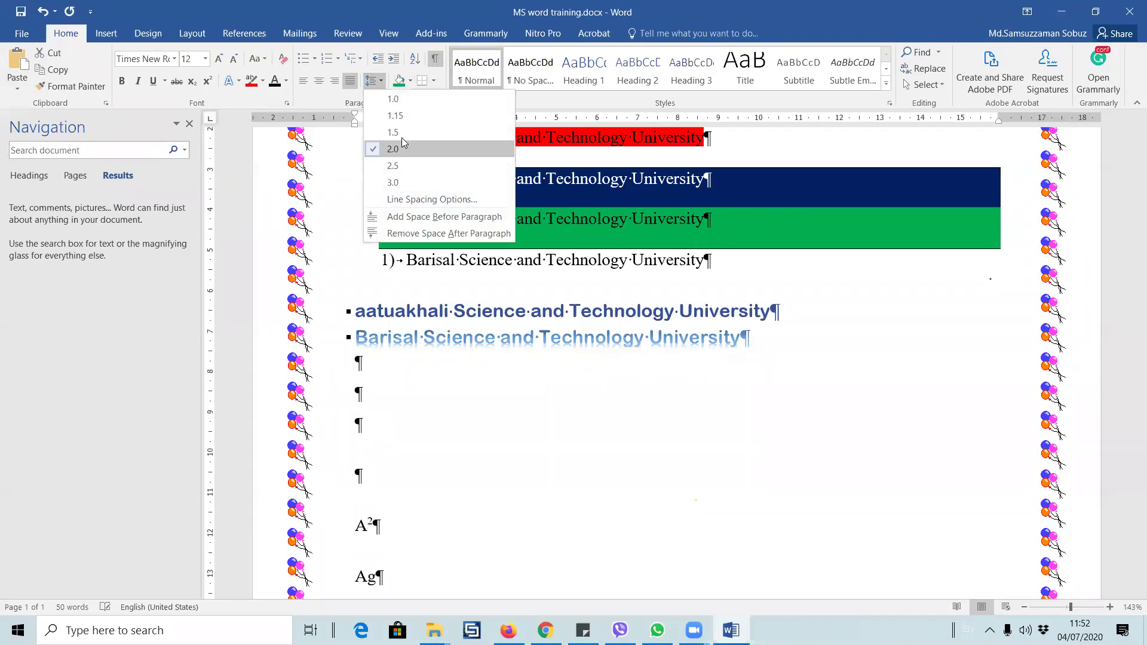
pyautogui.click(405, 99)
pyautogui.click(378, 389)
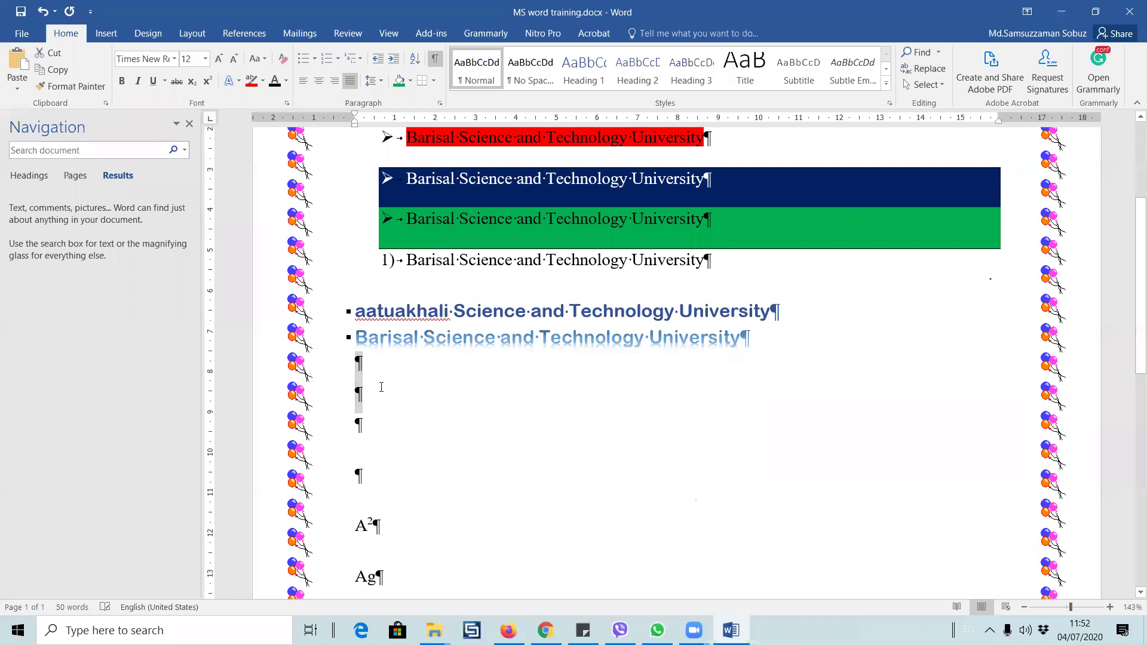
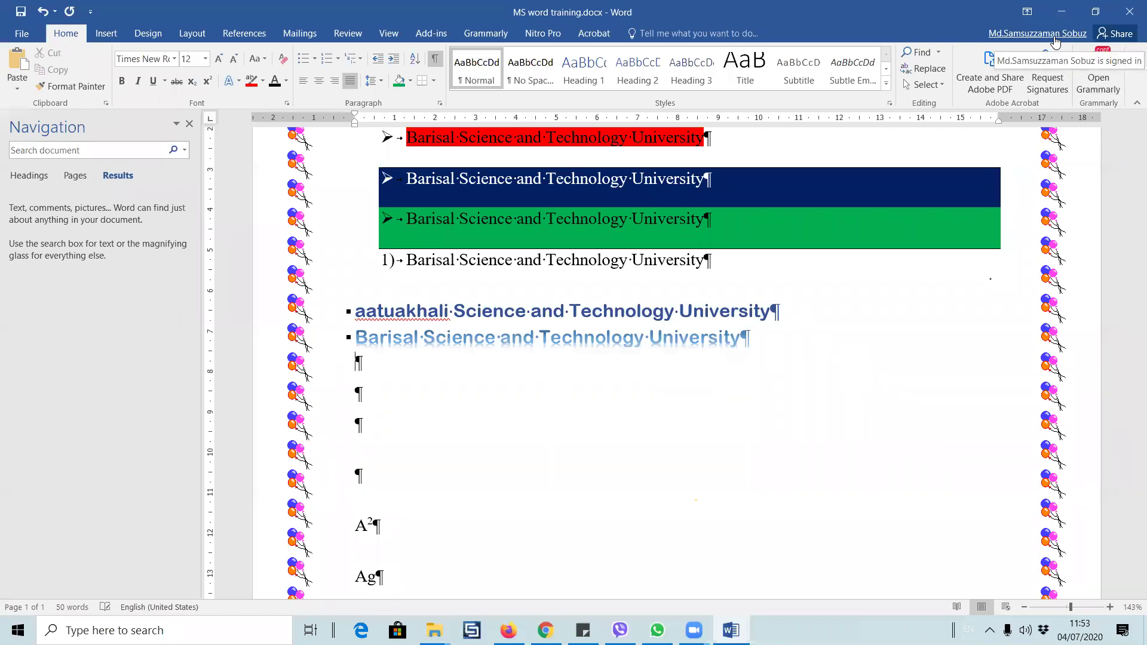
# - Open the account settings from the signed-in account again, view the installed Office edition, and return to the document
pyautogui.click(1056, 40)
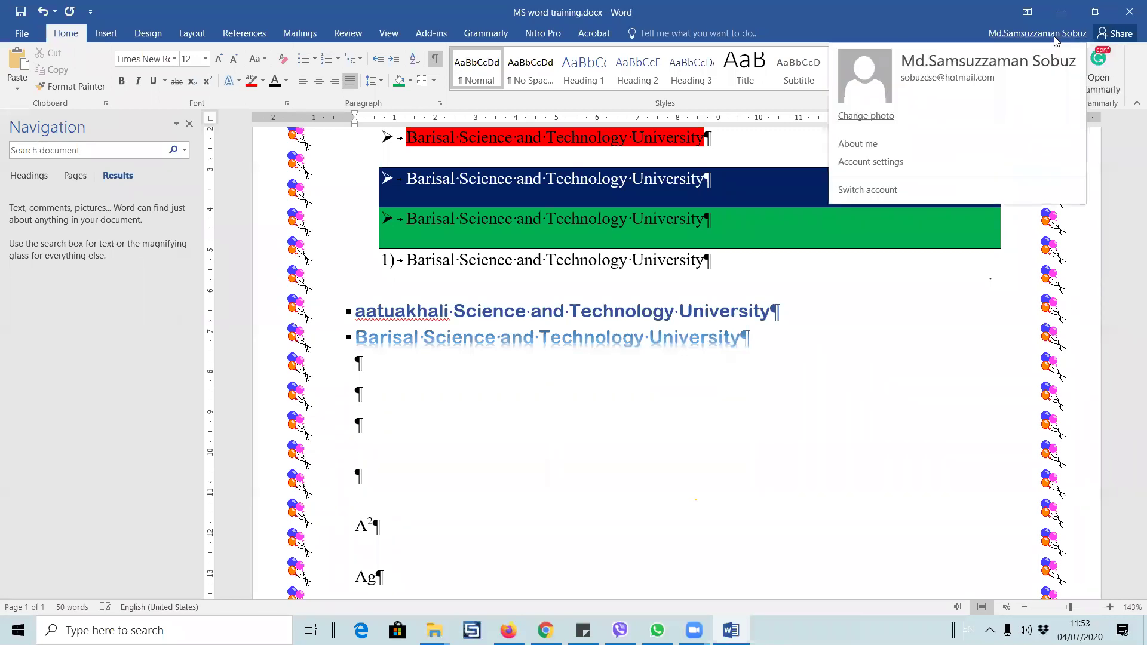
pyautogui.click(884, 172)
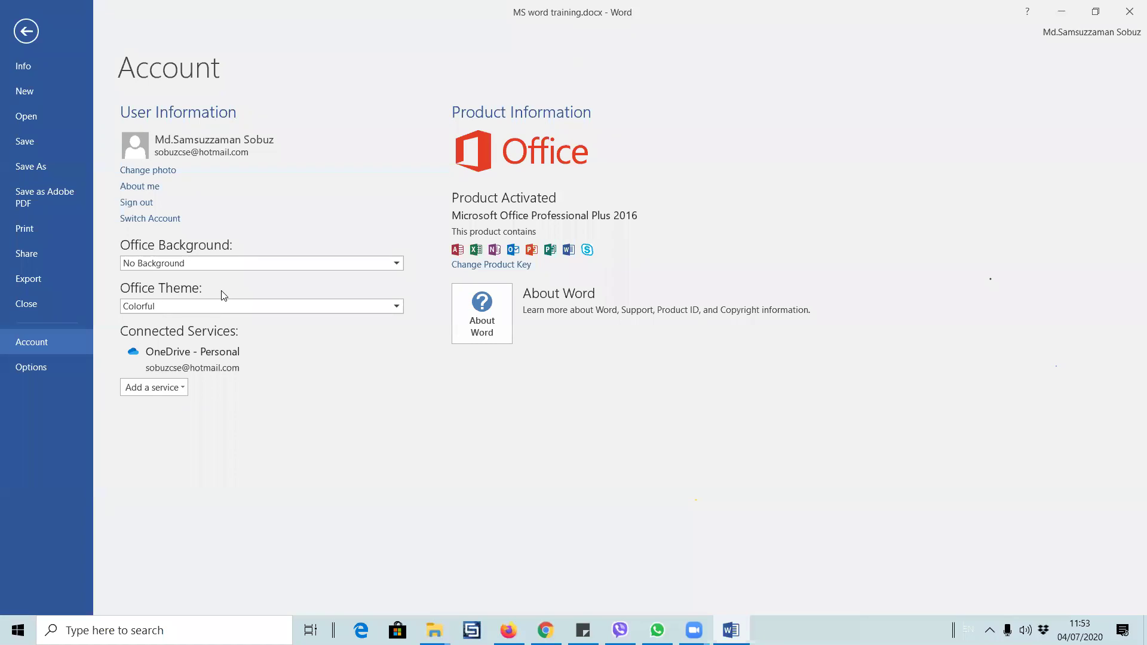
pyautogui.click(27, 31)
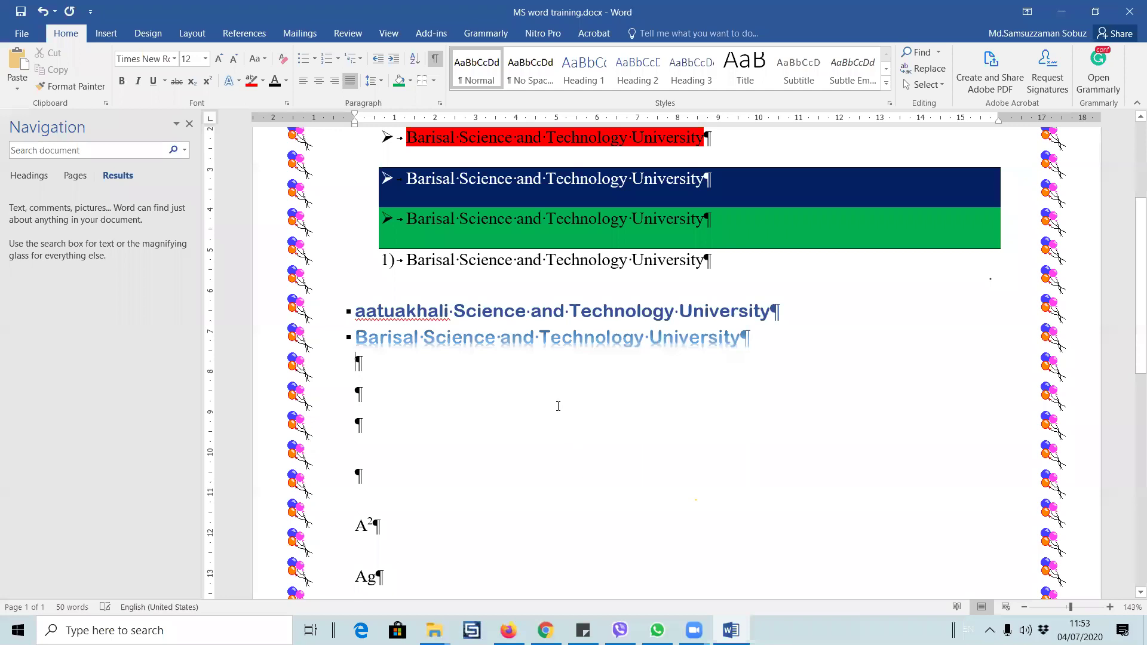
pyautogui.click(510, 336)
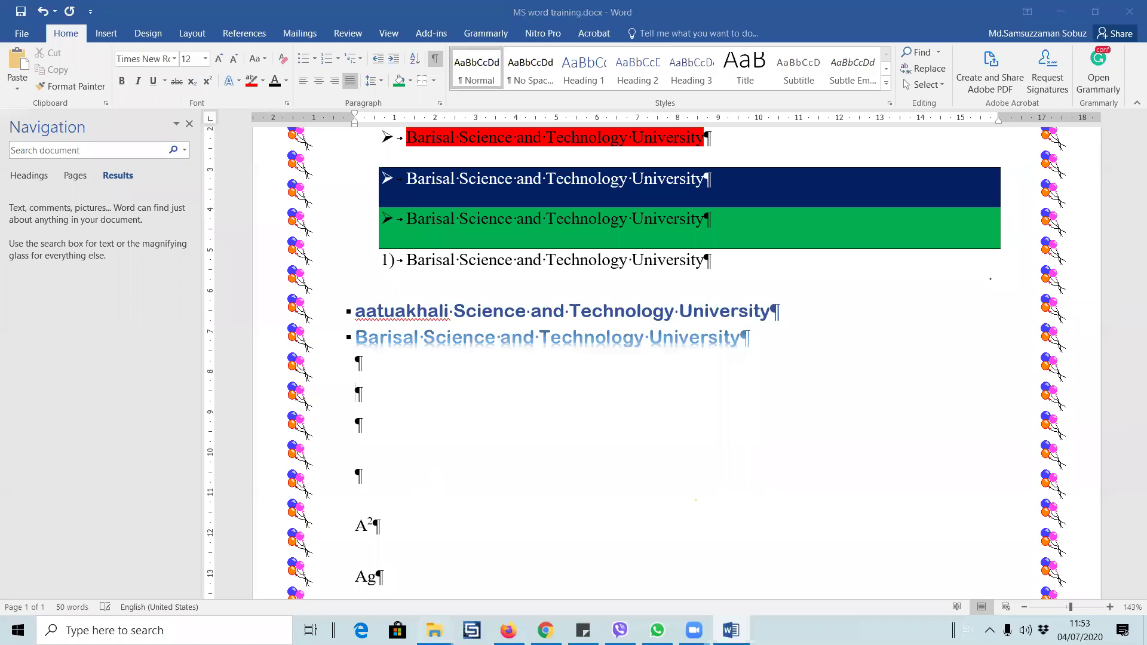
# - Switch to File Explorer, browse to New Volume (D:), and look through the Google drive CCE folder before going back to the drive
pyautogui.moveTo(434, 630)
pyautogui.click(311, 555)
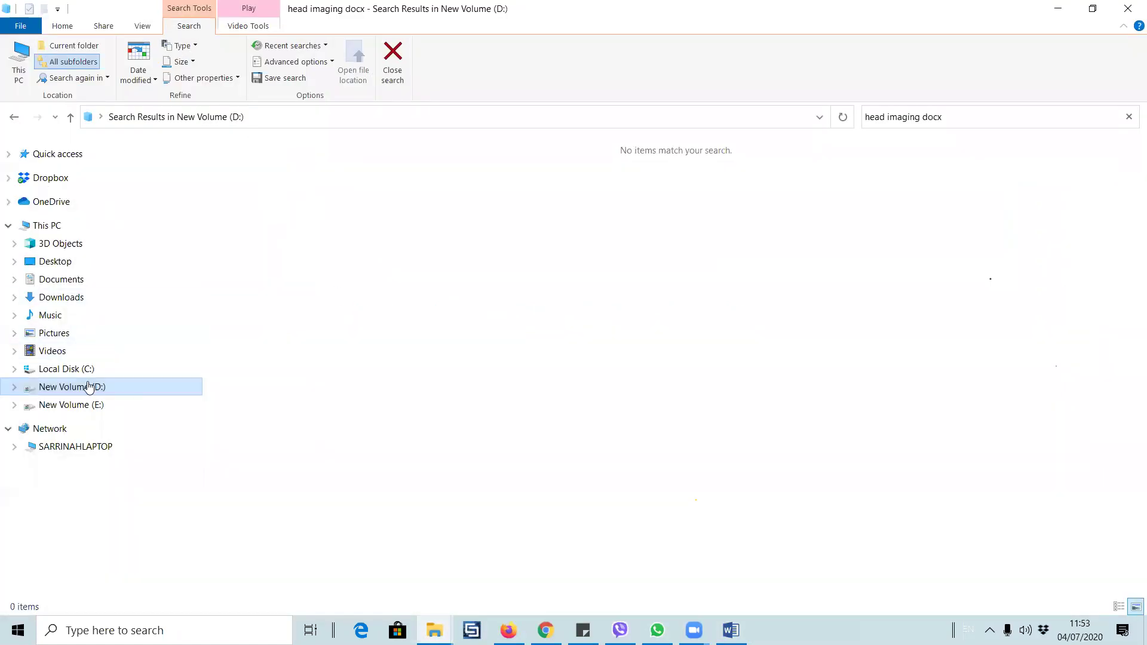
pyautogui.click(93, 387)
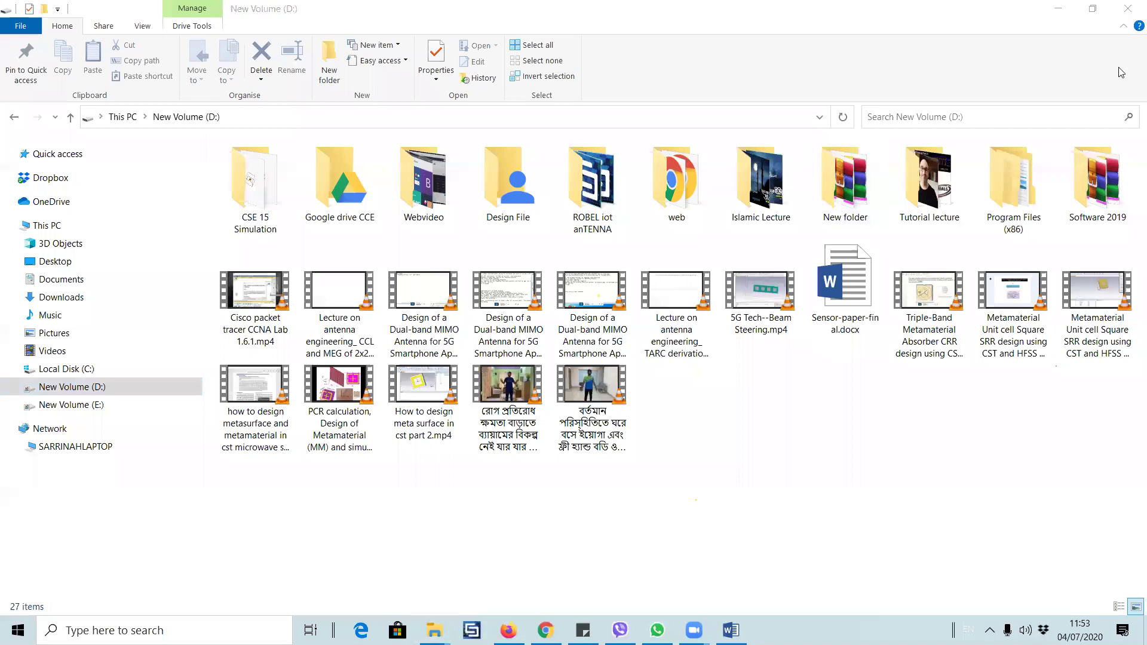
pyautogui.click(1105, 190)
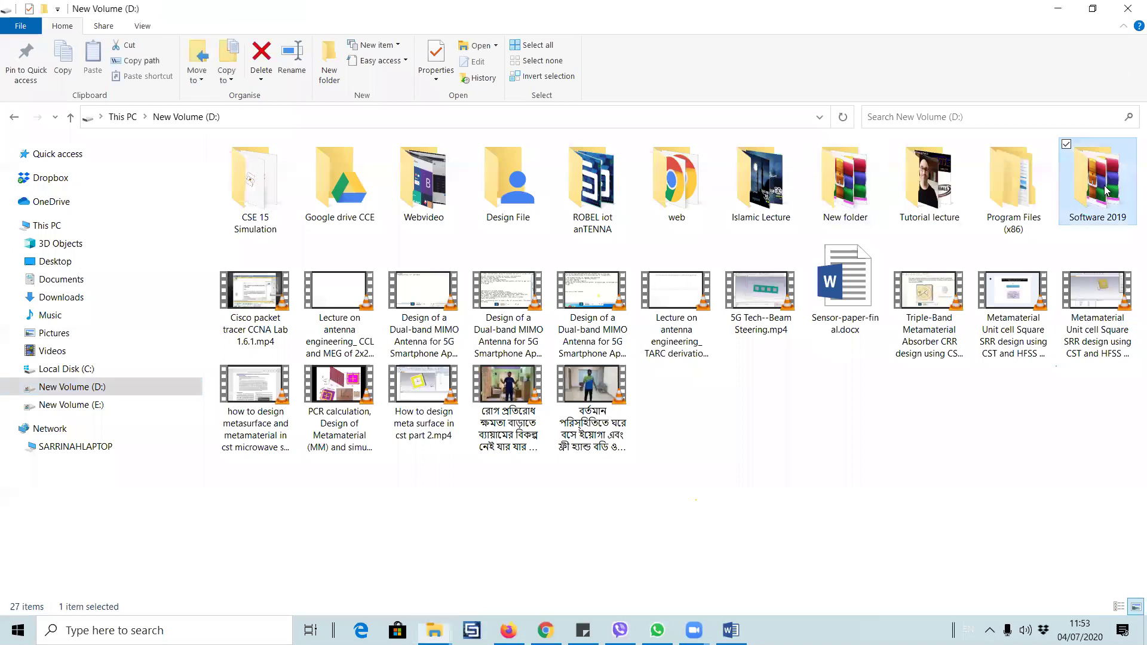
pyautogui.doubleClick(350, 190)
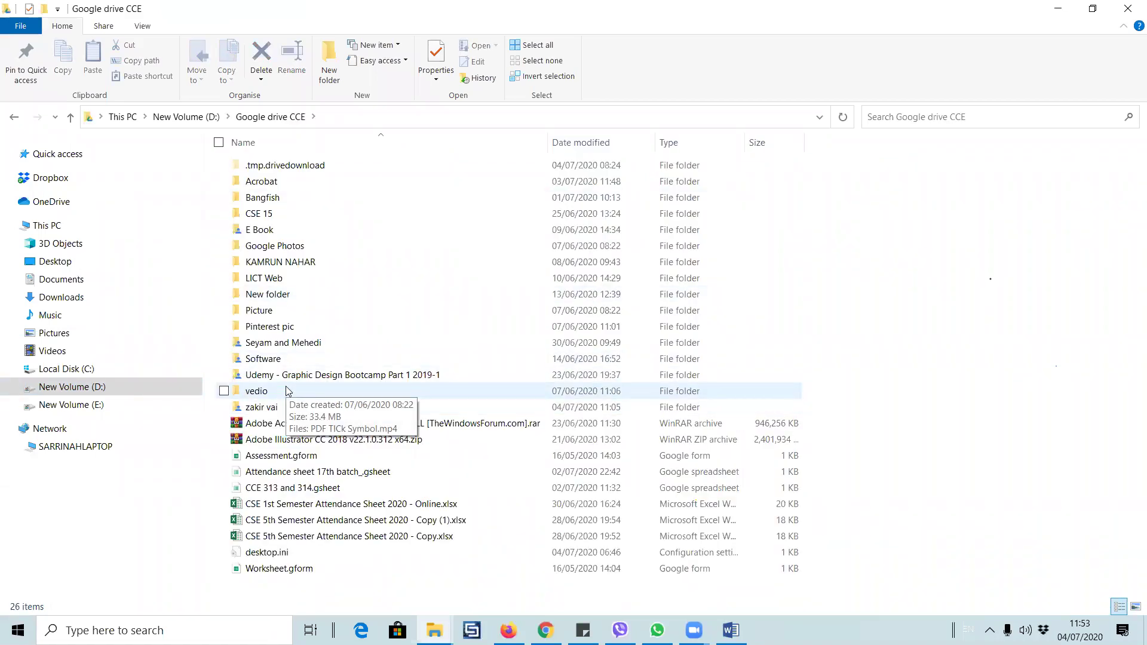
pyautogui.click(15, 119)
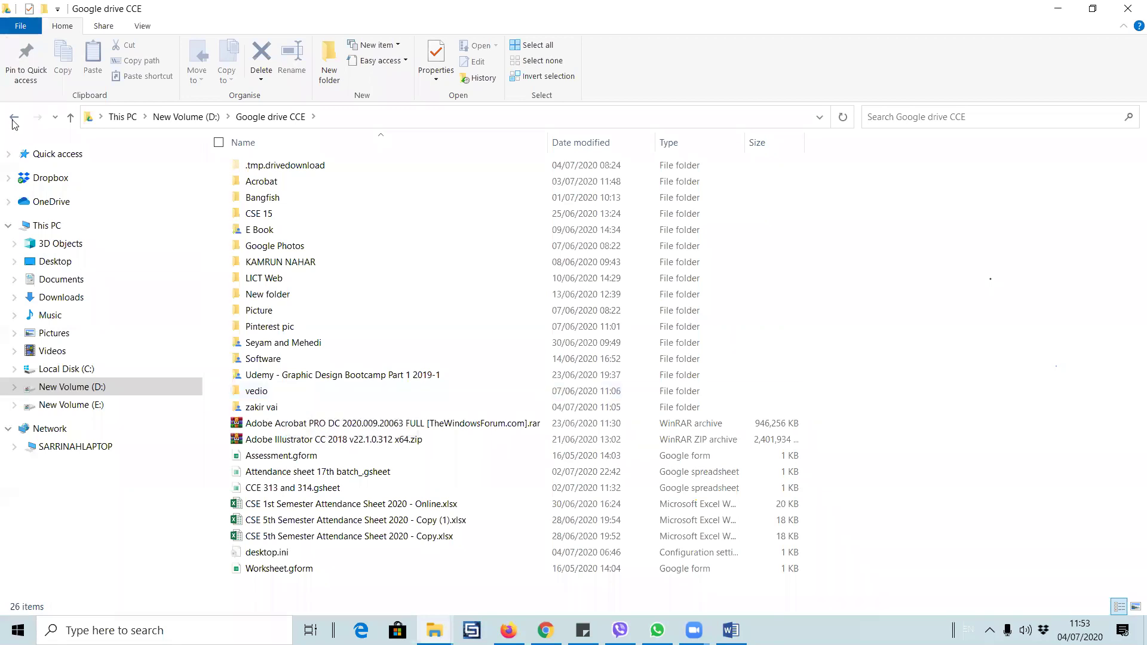
# - Open the Software 2019 folder, view the contents of Office.Professional.Plus.English.2016.x64, and go back to Software 2019
pyautogui.doubleClick(1073, 190)
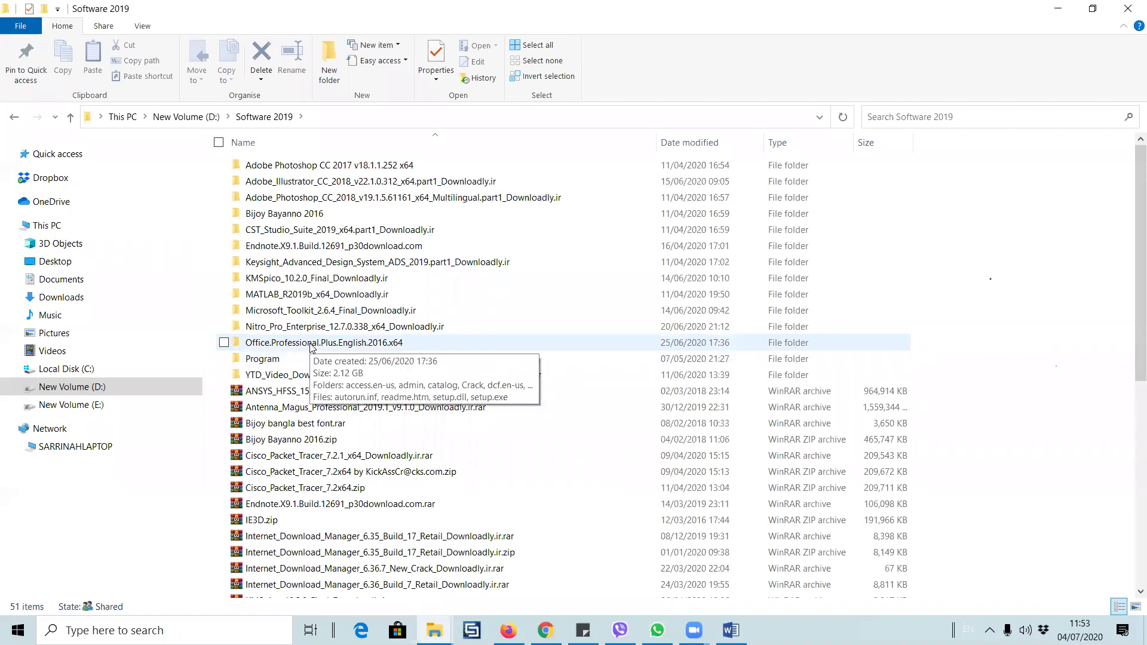
pyautogui.doubleClick(310, 344)
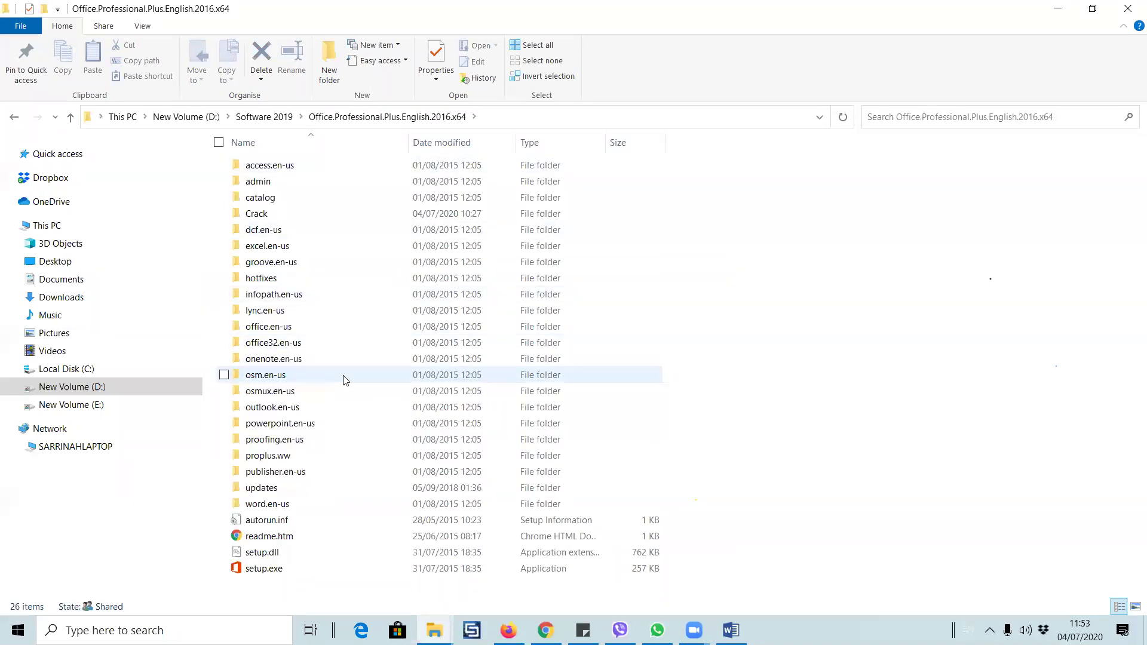
pyautogui.click(9, 118)
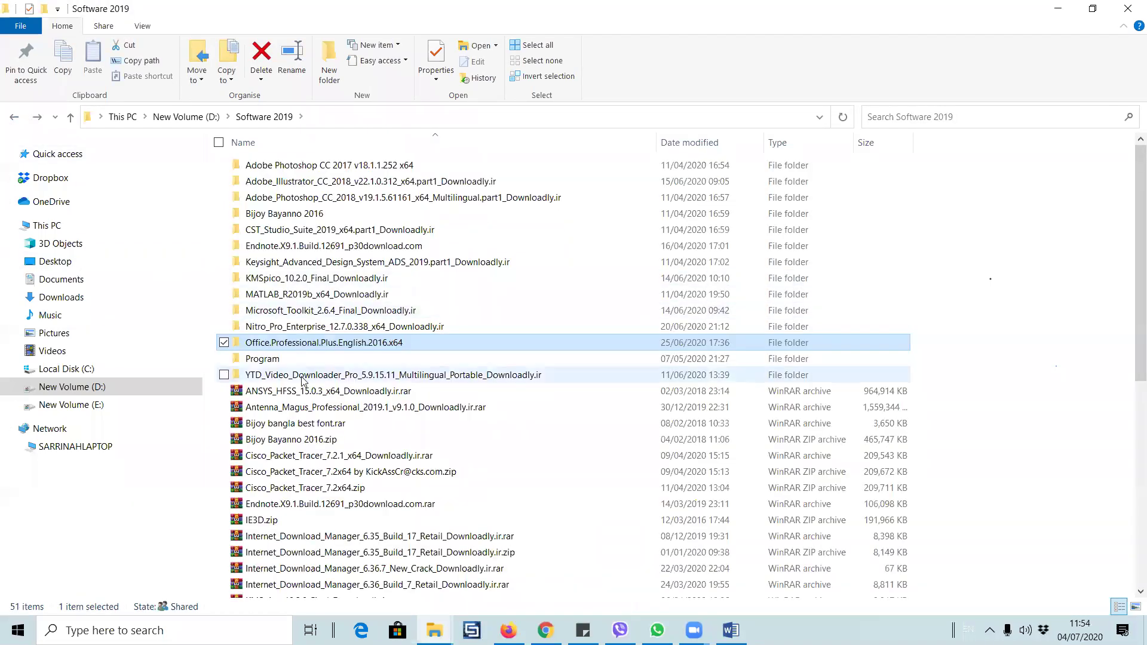
pyautogui.doubleClick(276, 283)
pyautogui.doubleClick(298, 167)
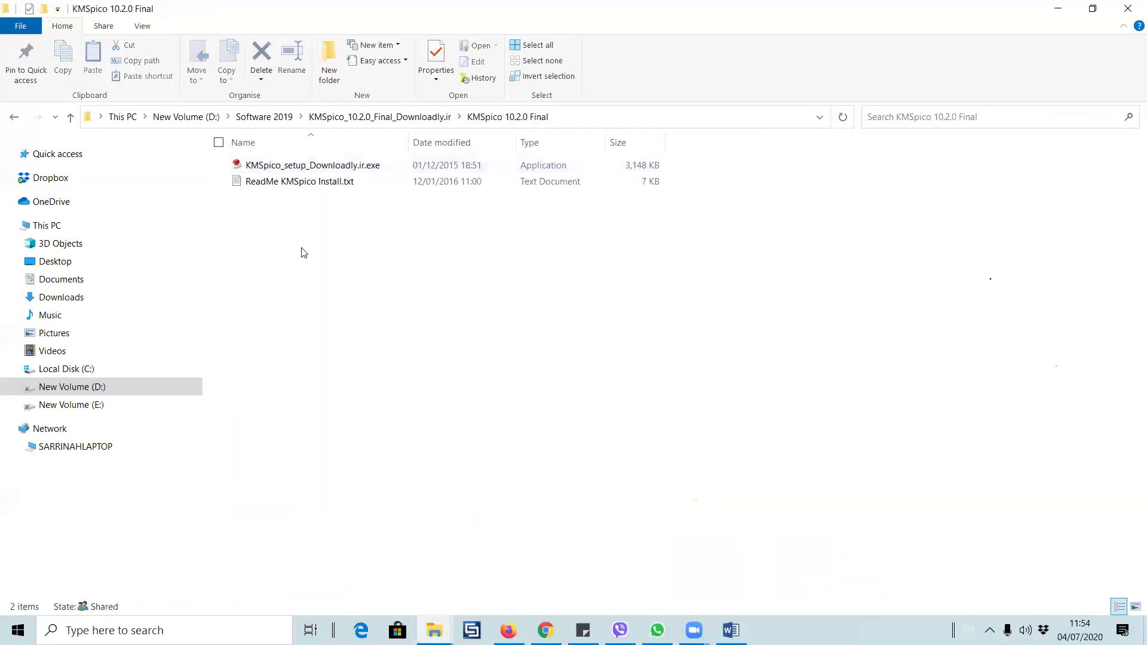
pyautogui.doubleClick(293, 166)
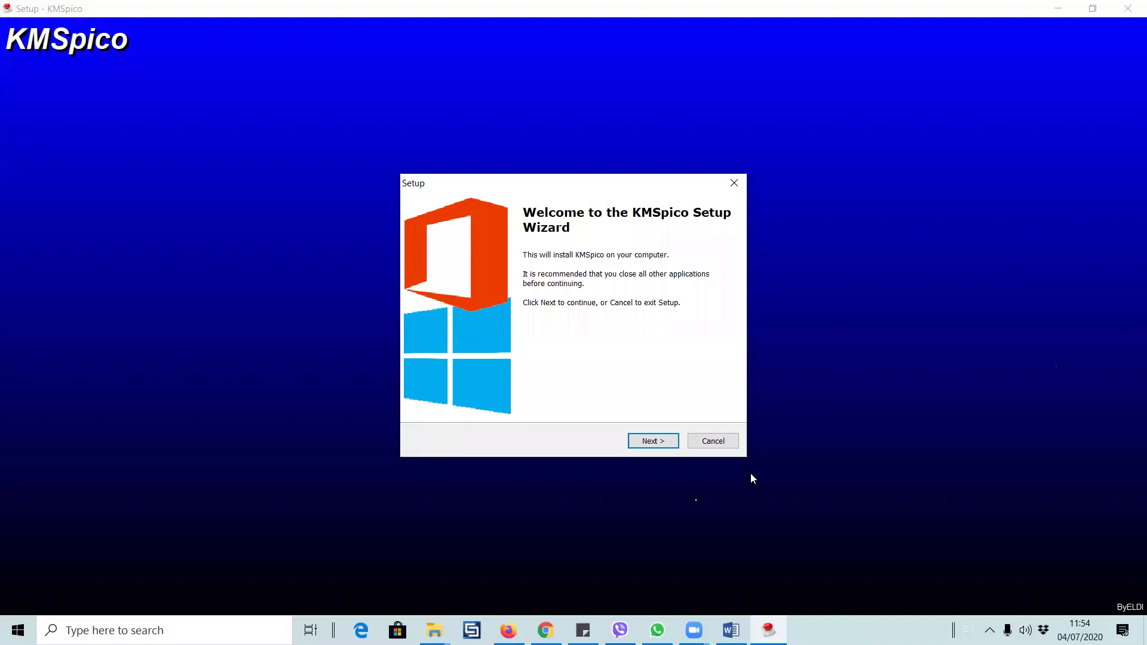
pyautogui.click(727, 447)
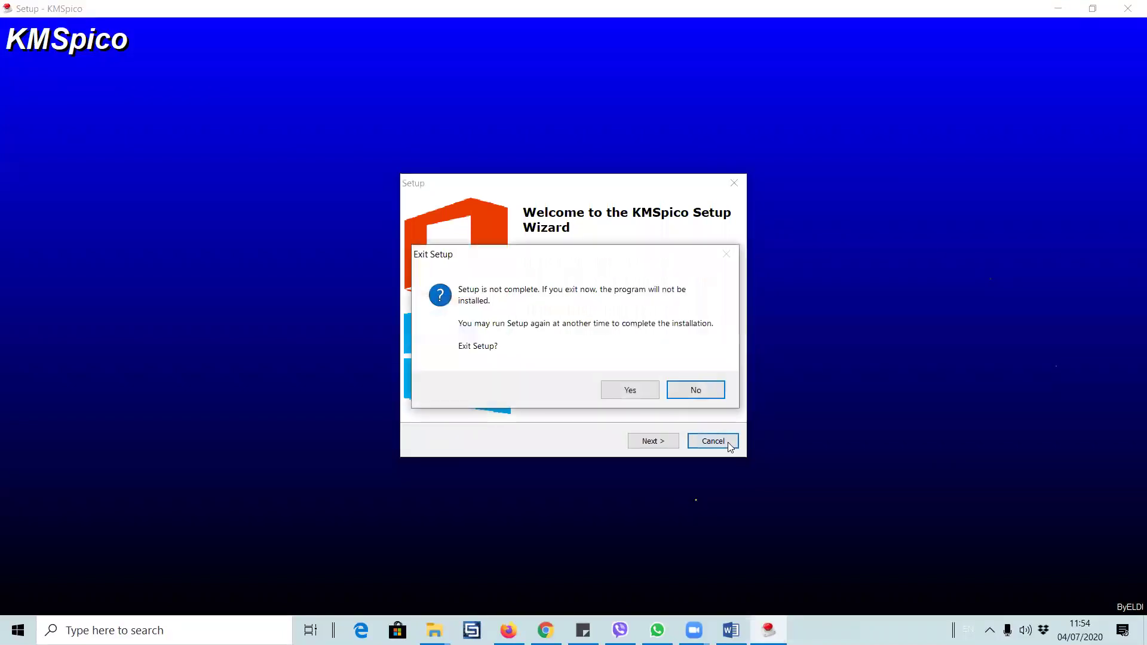
pyautogui.click(634, 389)
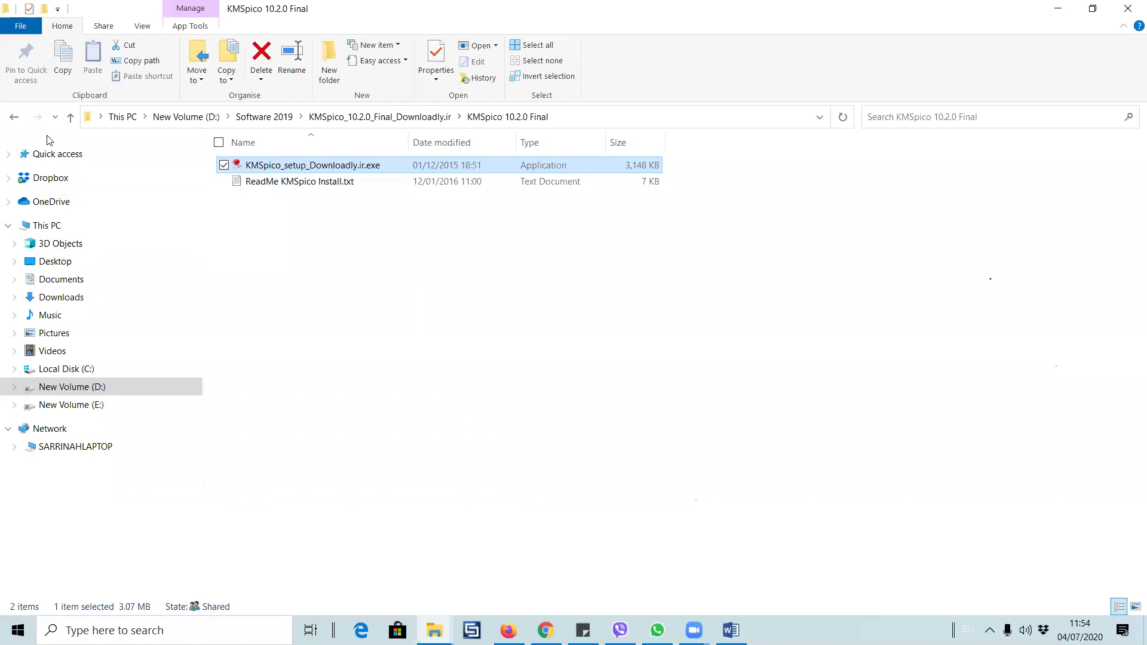
pyautogui.click(13, 117)
pyautogui.rightClick(460, 366)
pyautogui.click(519, 170)
pyautogui.rightClick(428, 340)
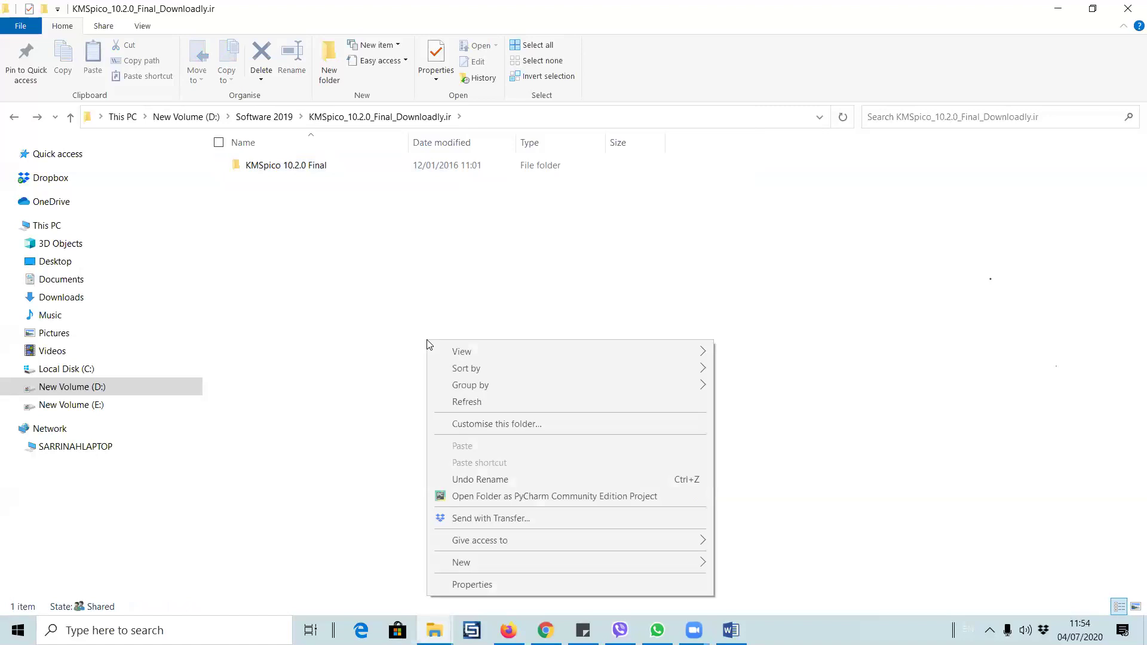
pyautogui.click(466, 401)
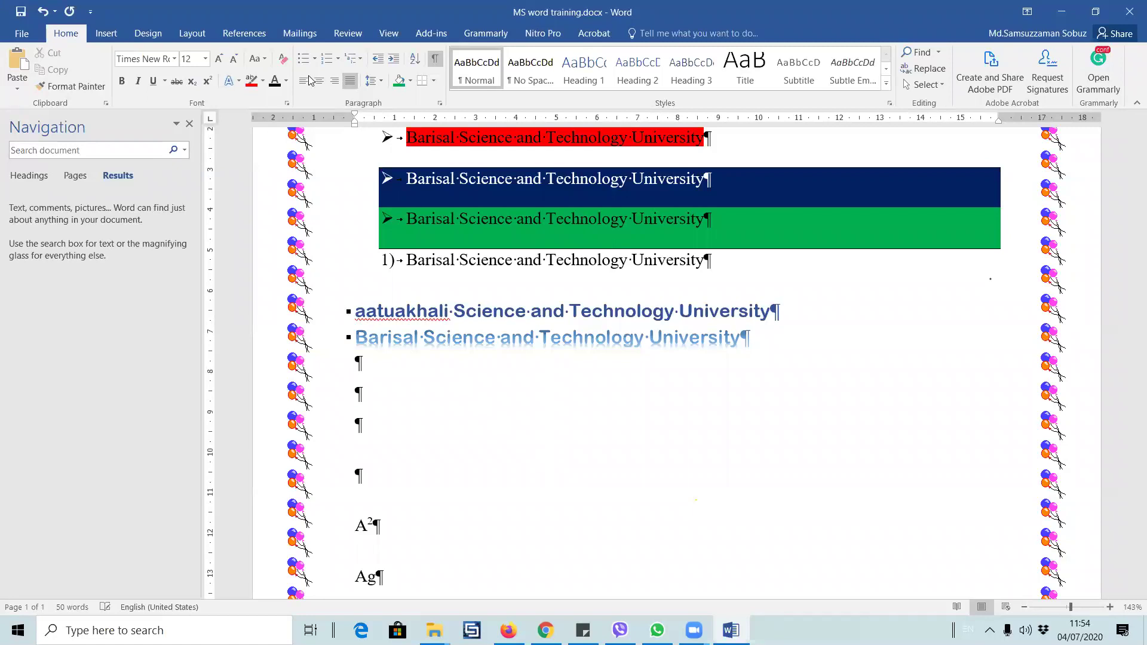
# - Insert the built-in Filigree cover page into the MS word training document and review its placeholders
pyautogui.click(106, 37)
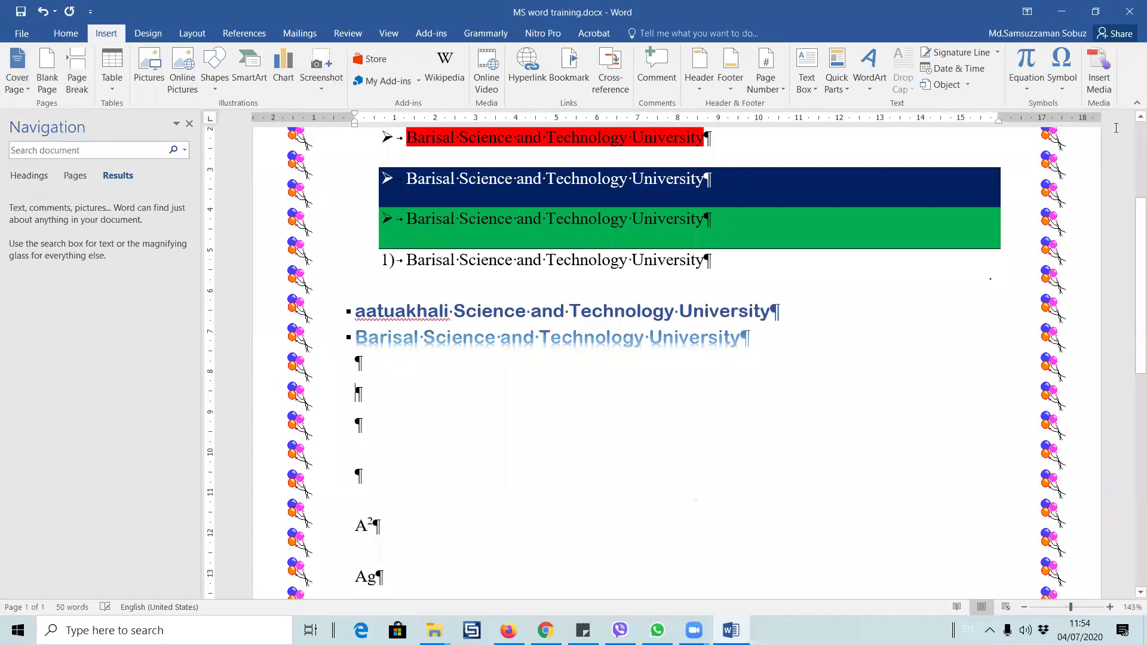
pyautogui.click(23, 90)
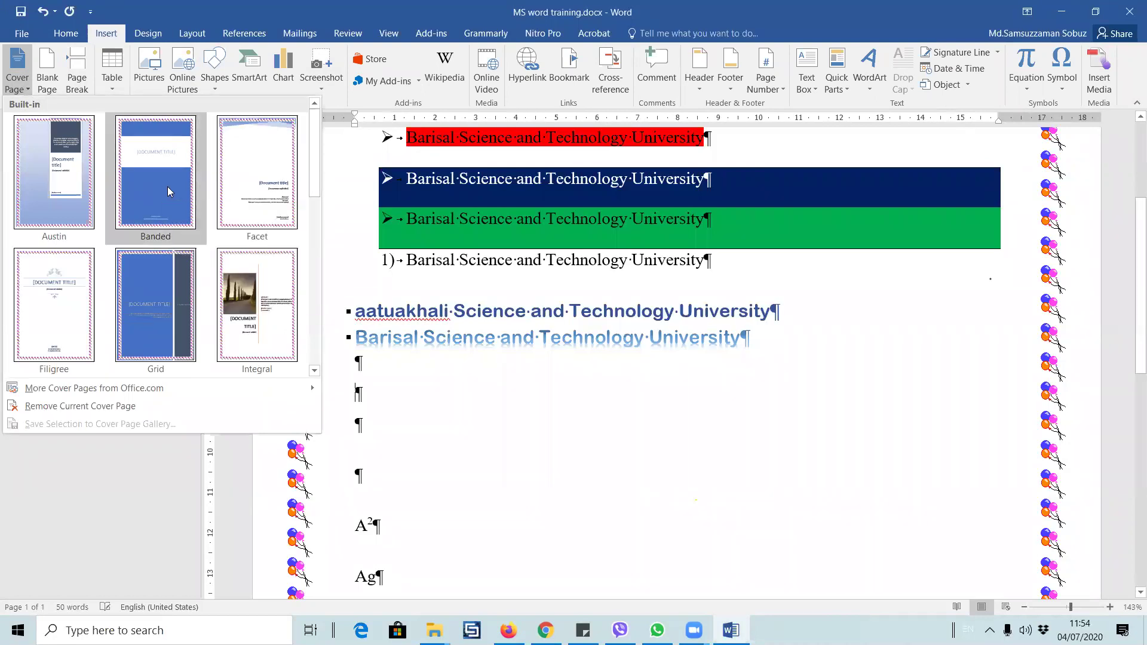
pyautogui.click(54, 305)
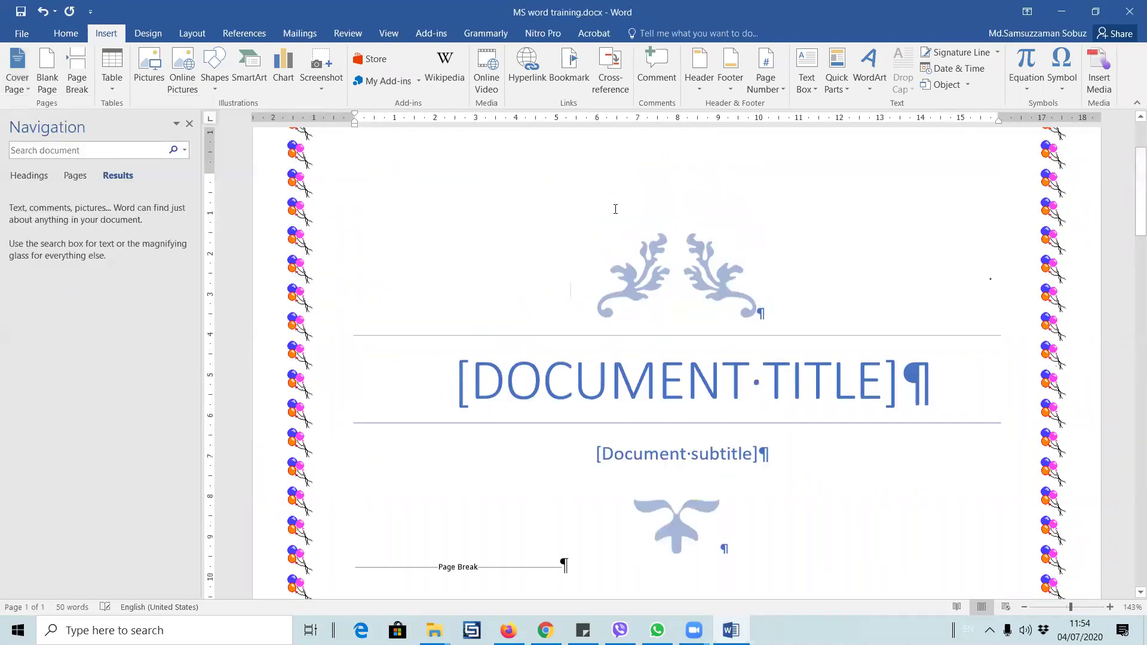
pyautogui.scroll(4, 548, 335)
pyautogui.scroll(-15, 545, 333)
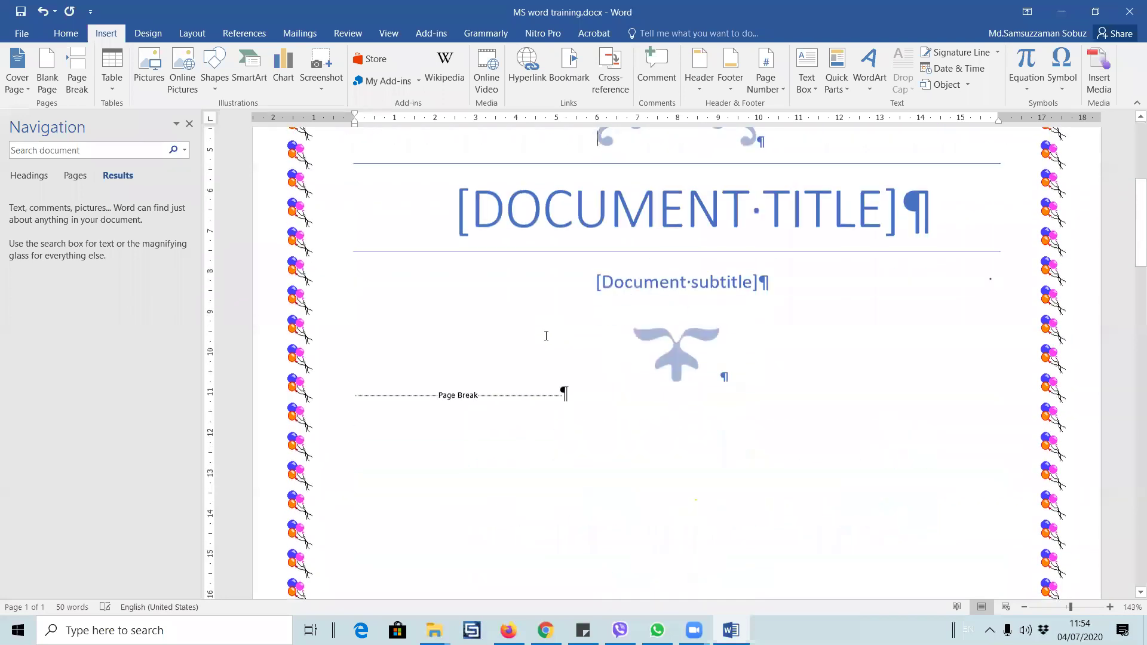
pyautogui.scroll(10, 543, 329)
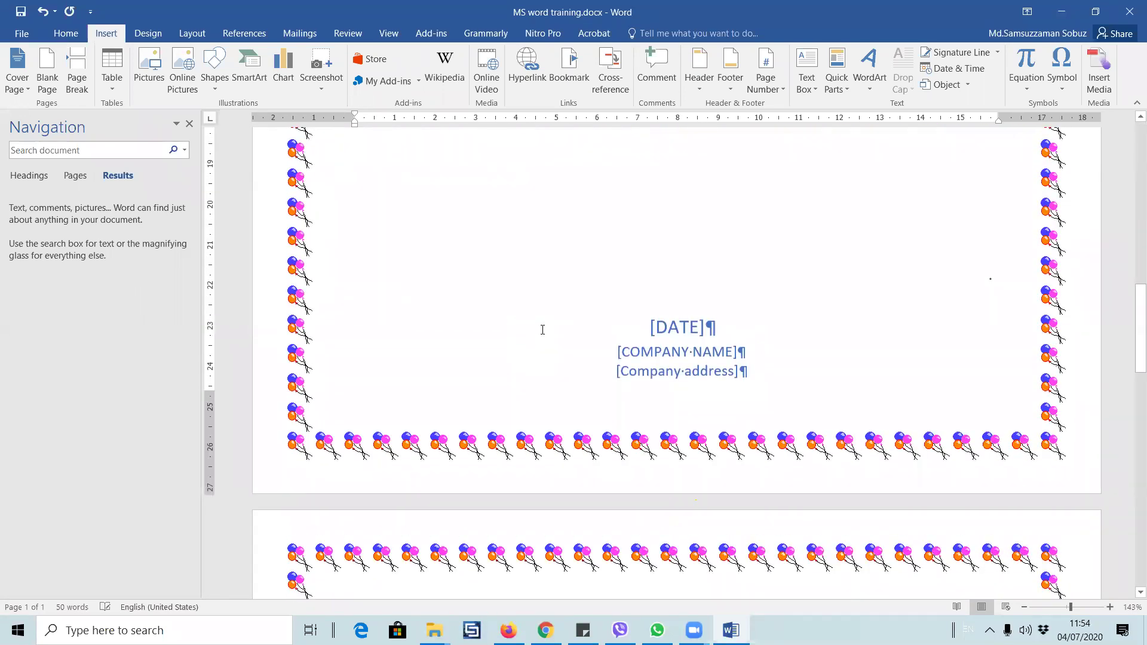
# - Fill in the cover page with the title CCE 112 and the subtitle CCE112
pyautogui.scroll(2, 546, 322)
pyautogui.click(869, 303)
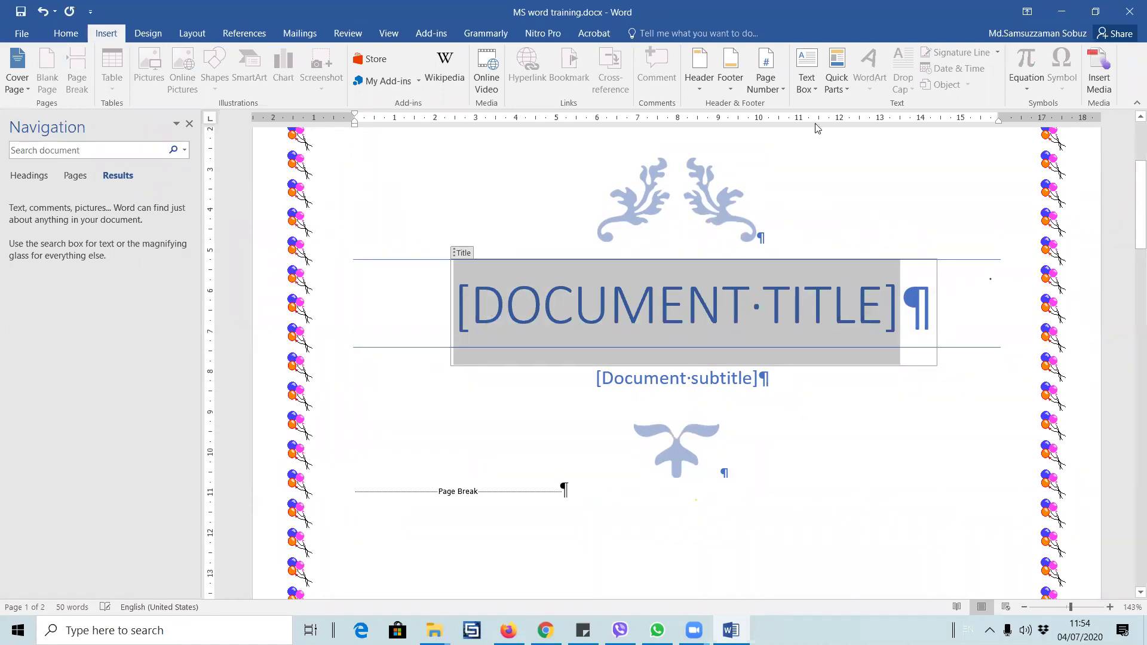
pyautogui.click(66, 33)
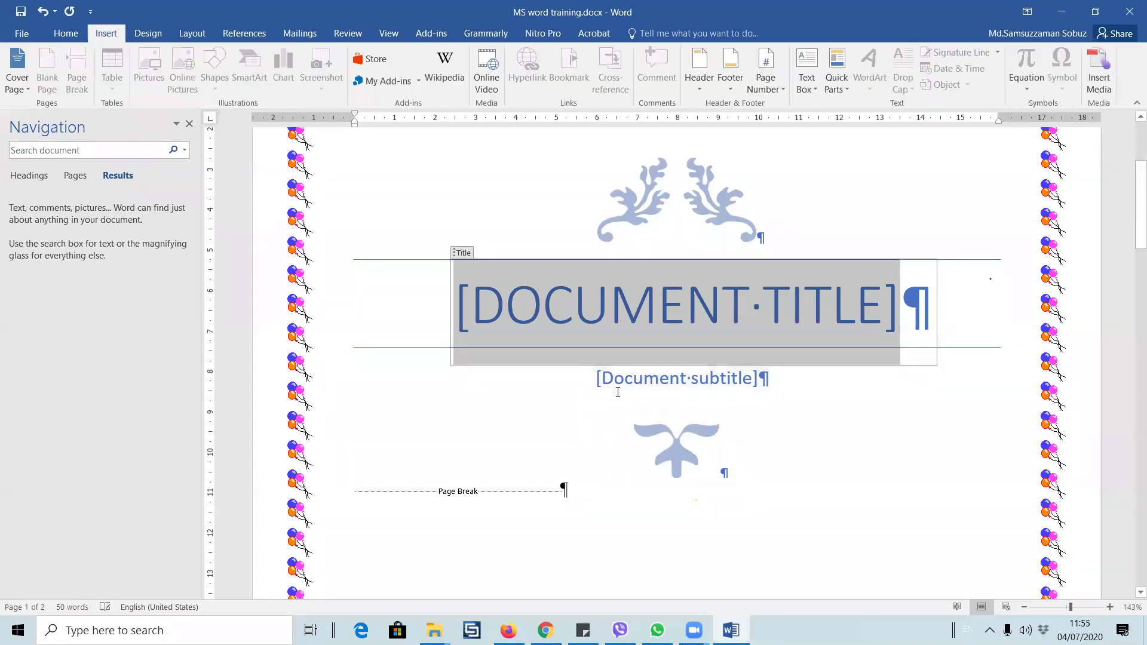
pyautogui.scroll(-5, 615, 394)
pyautogui.scroll(5, 657, 334)
pyautogui.write('CCE')
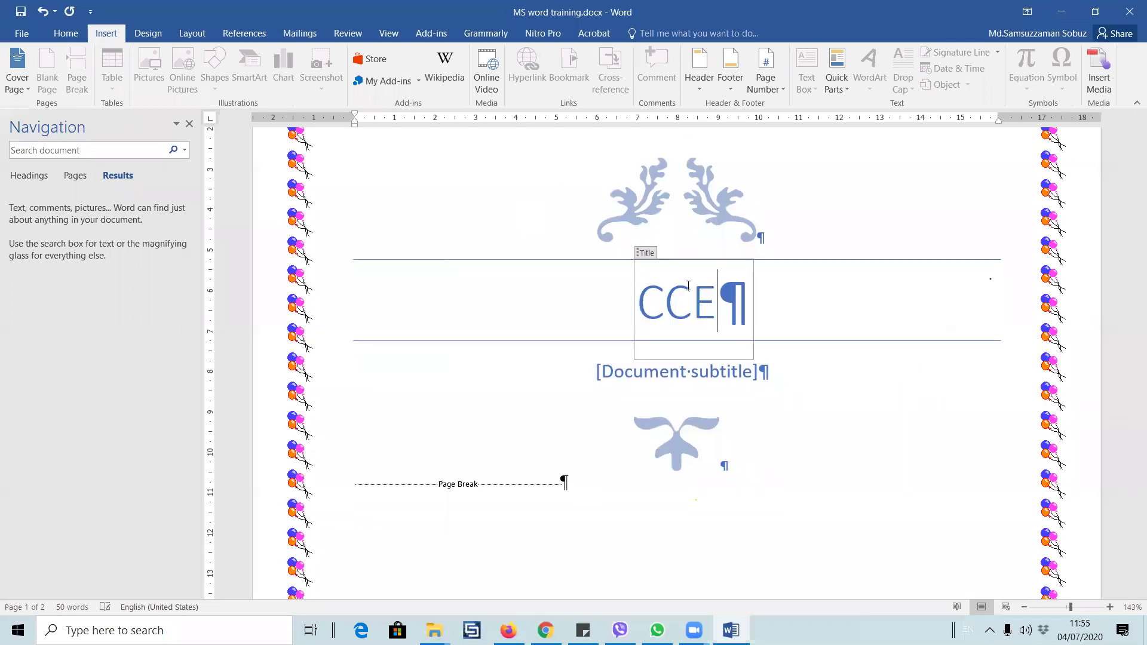
pyautogui.write(' 112')
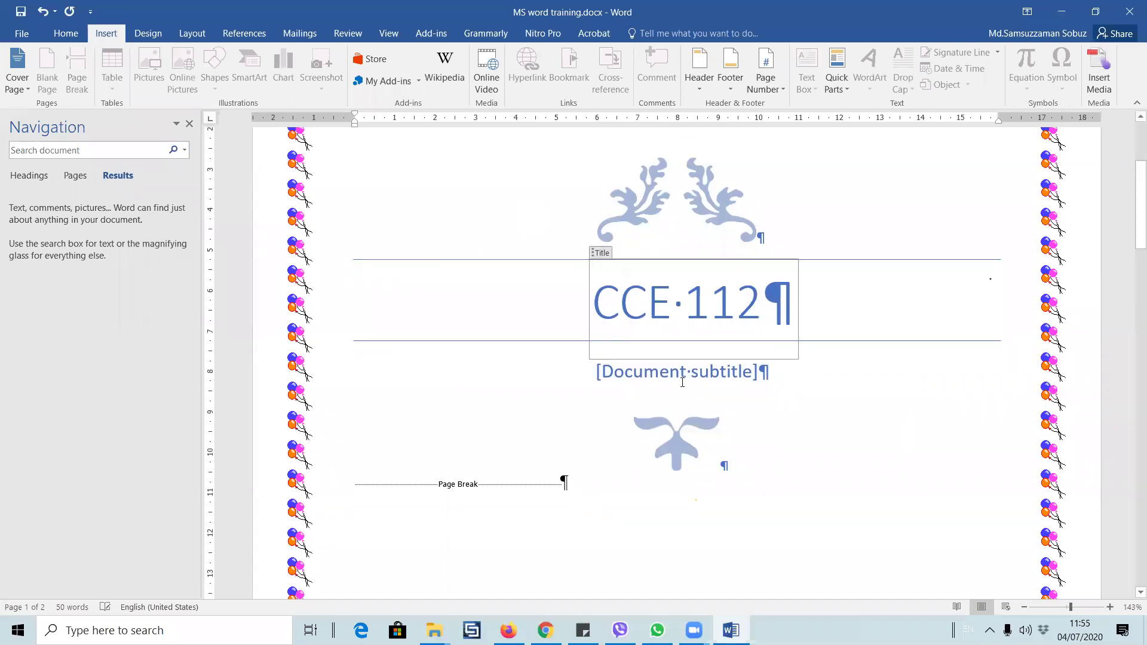
pyautogui.click(679, 373)
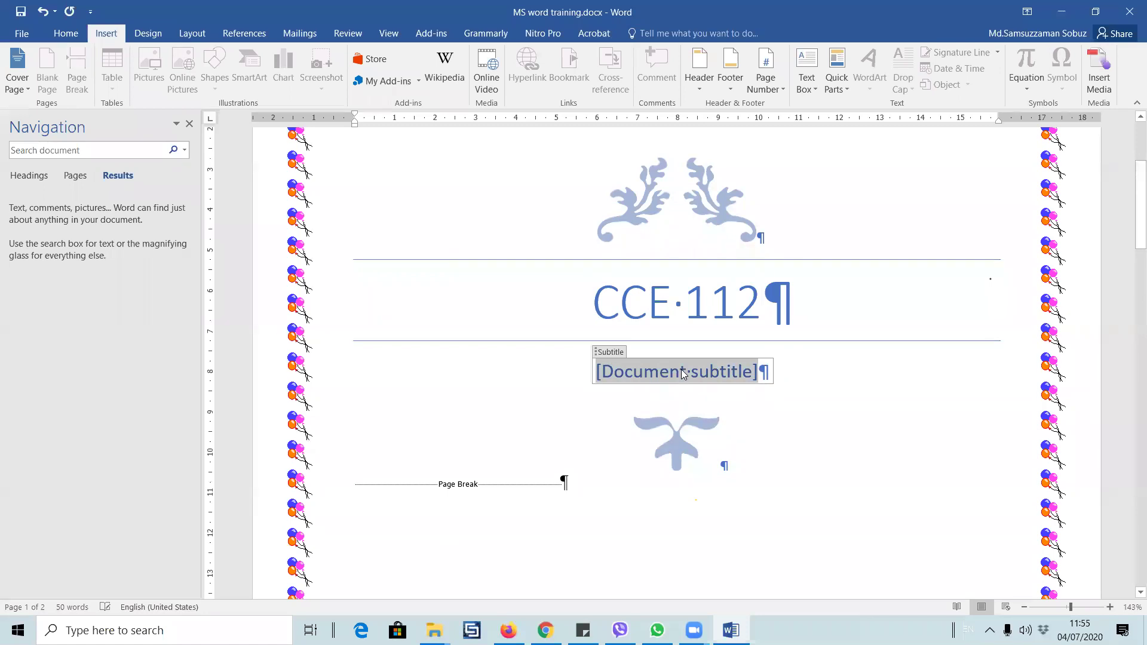
pyautogui.write('CCE112')
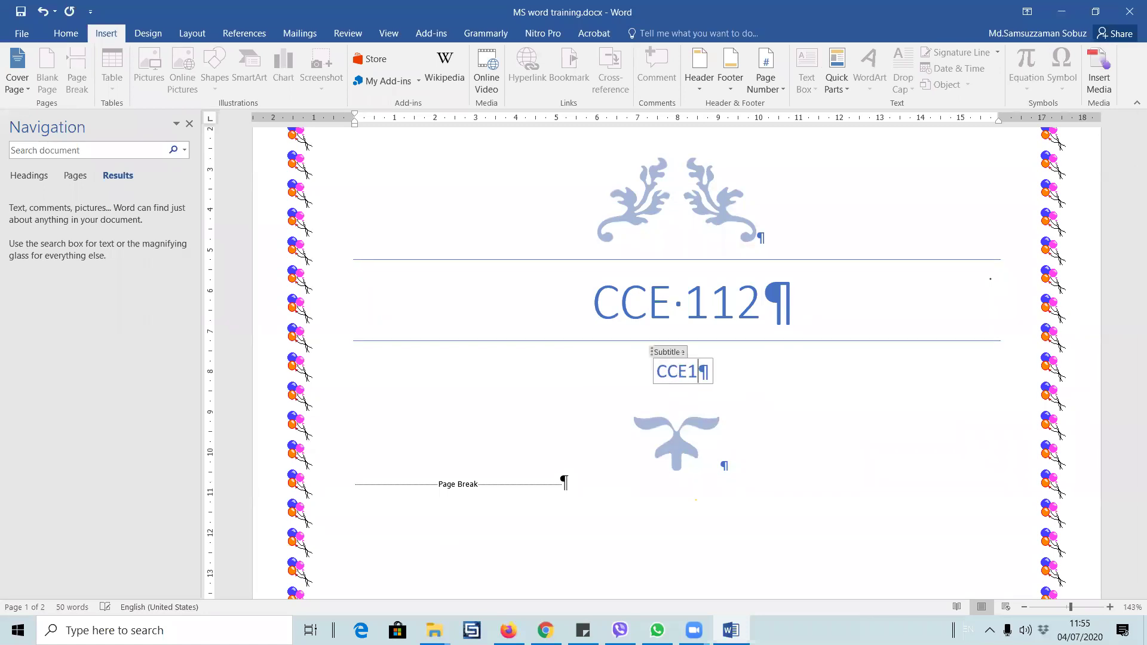
# - Set the cover page's date placeholder to July 4, 2020
pyautogui.scroll(-10, 727, 406)
pyautogui.scroll(-4, 728, 413)
pyautogui.click(679, 178)
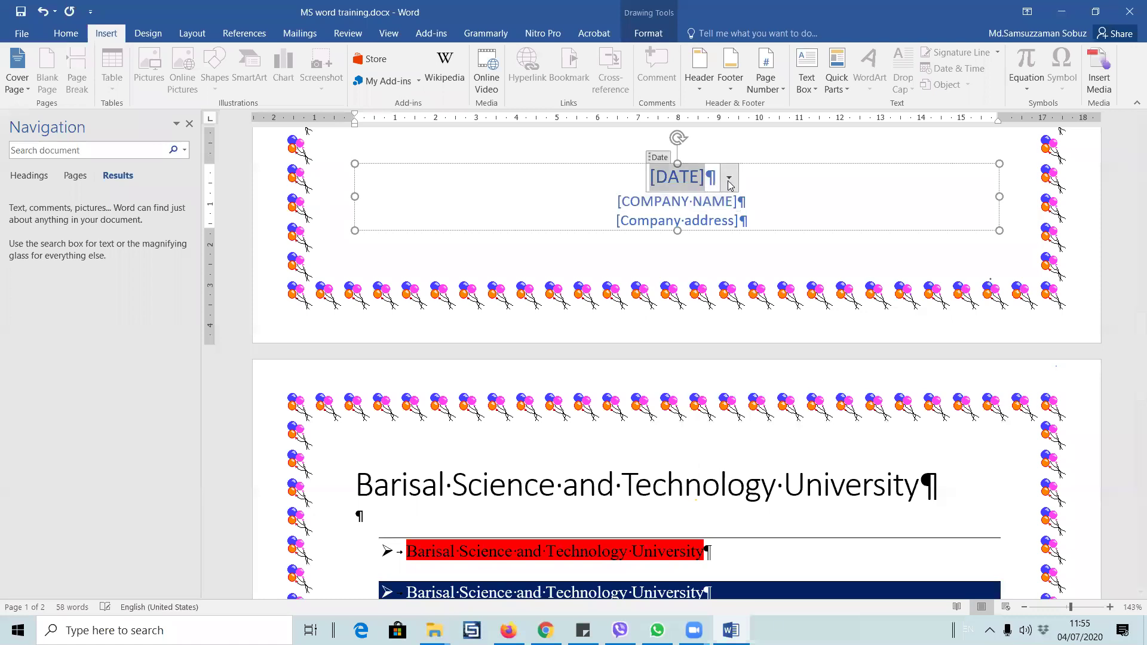
pyautogui.click(728, 177)
pyautogui.click(710, 230)
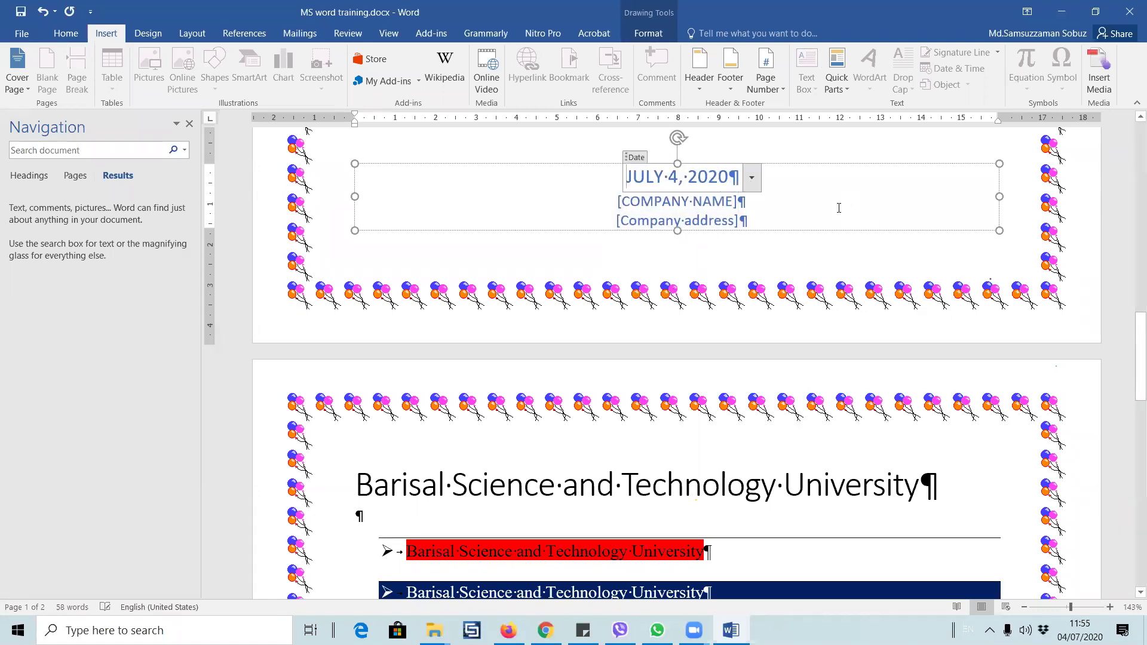
# - Enter PSTU as the company name and CSE as the company address on the cover page
pyautogui.click(687, 203)
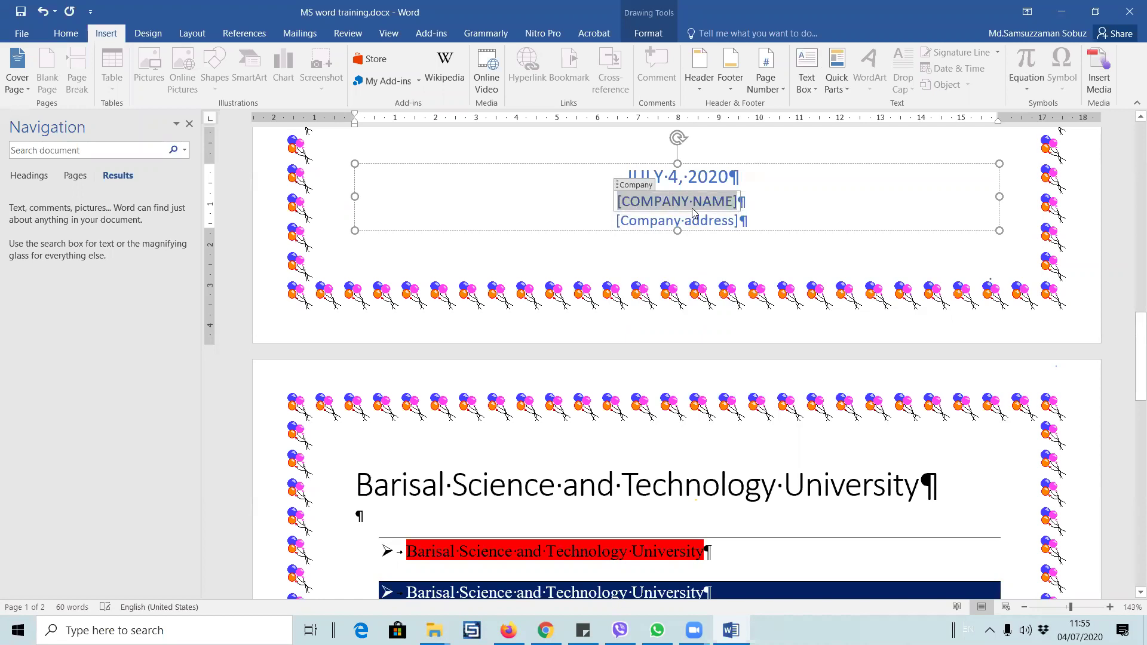
pyautogui.write('PSTU')
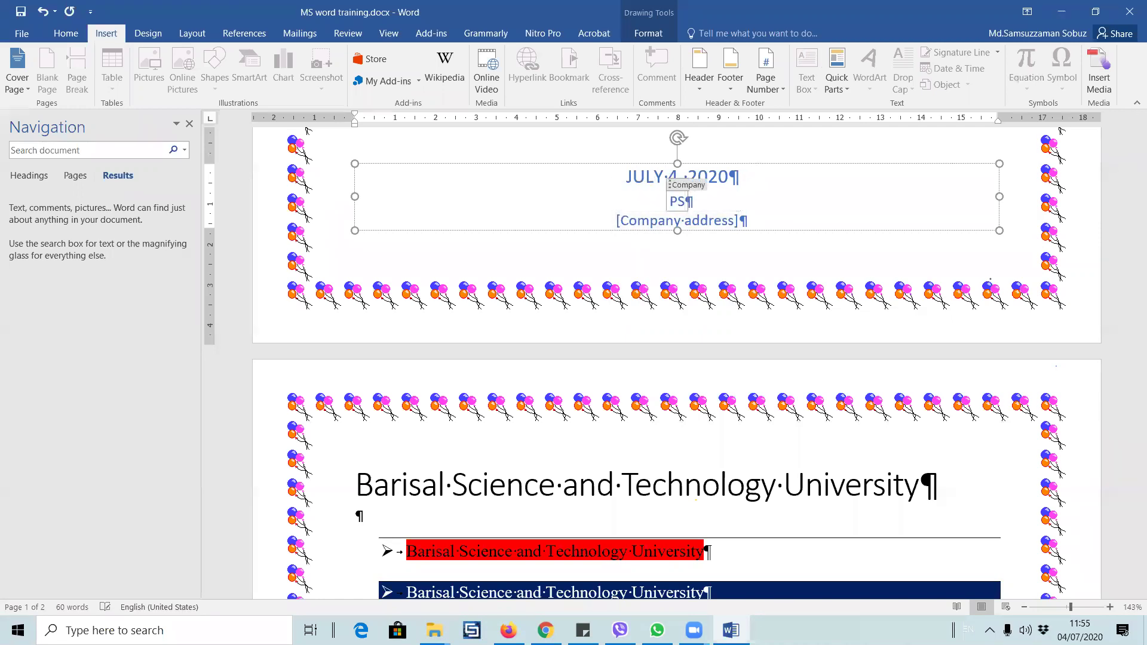
pyautogui.click(681, 221)
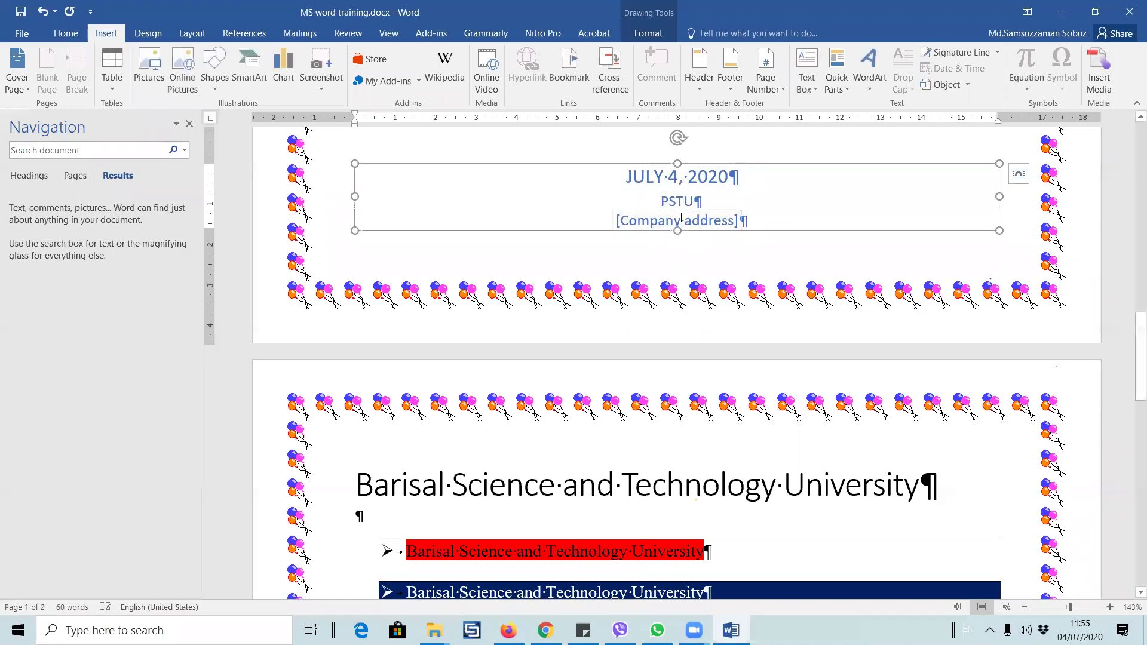
pyautogui.write('CSE')
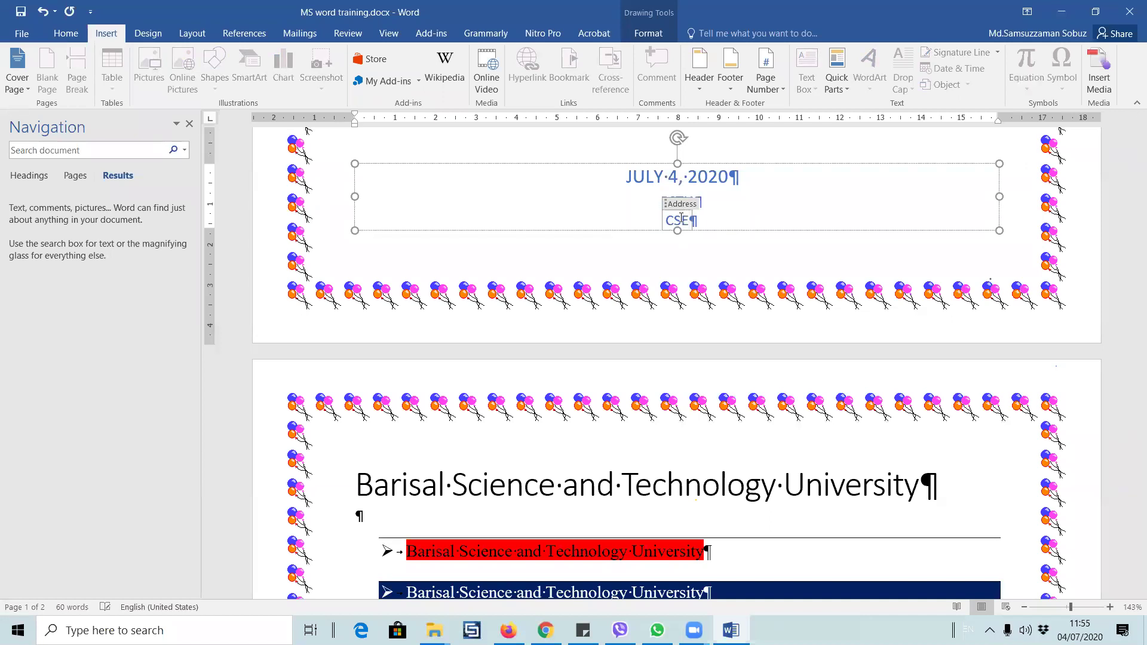
pyautogui.click(425, 255)
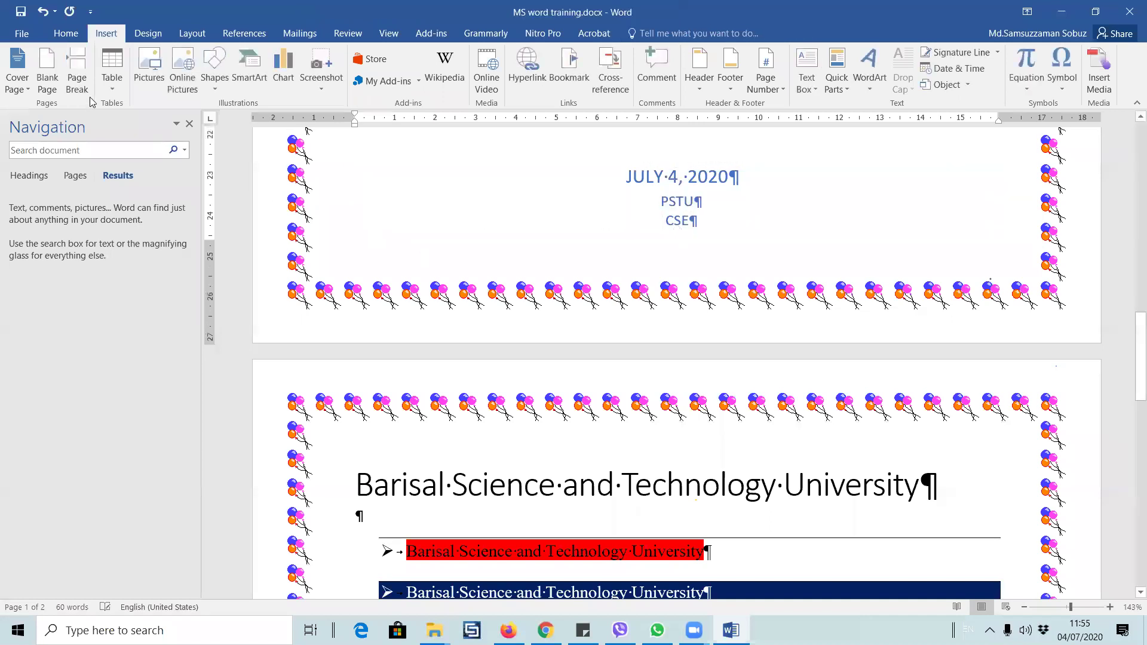
# - Look through the built-in cover page gallery from Austin to Whisp and close it without choosing another design
pyautogui.click(18, 83)
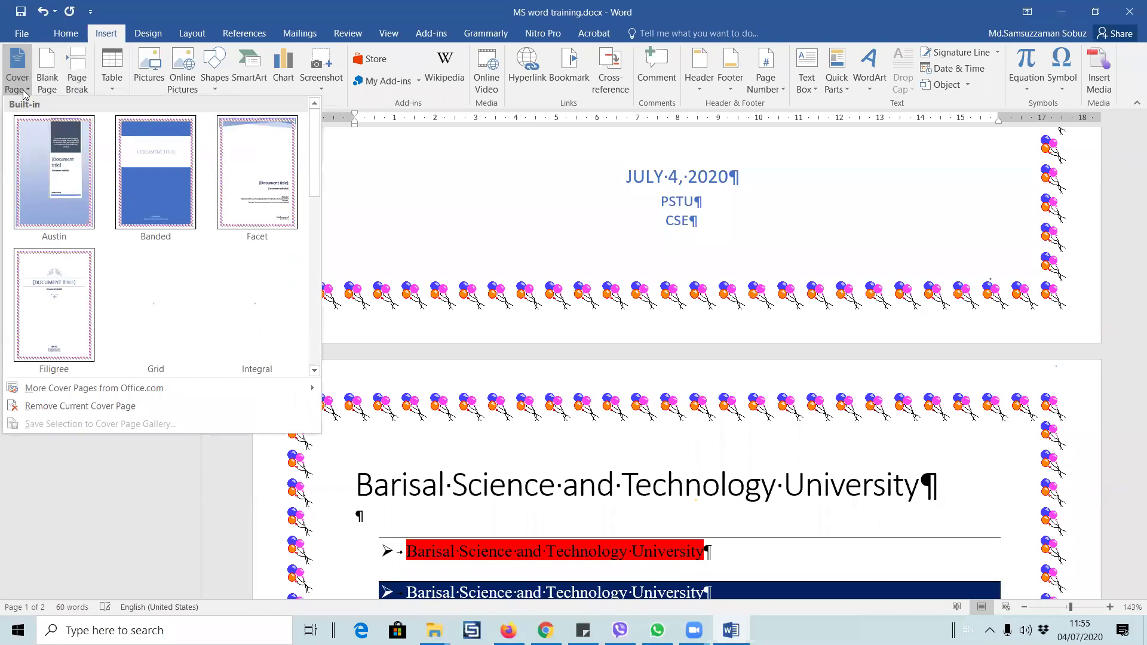
pyautogui.scroll(-5, 217, 270)
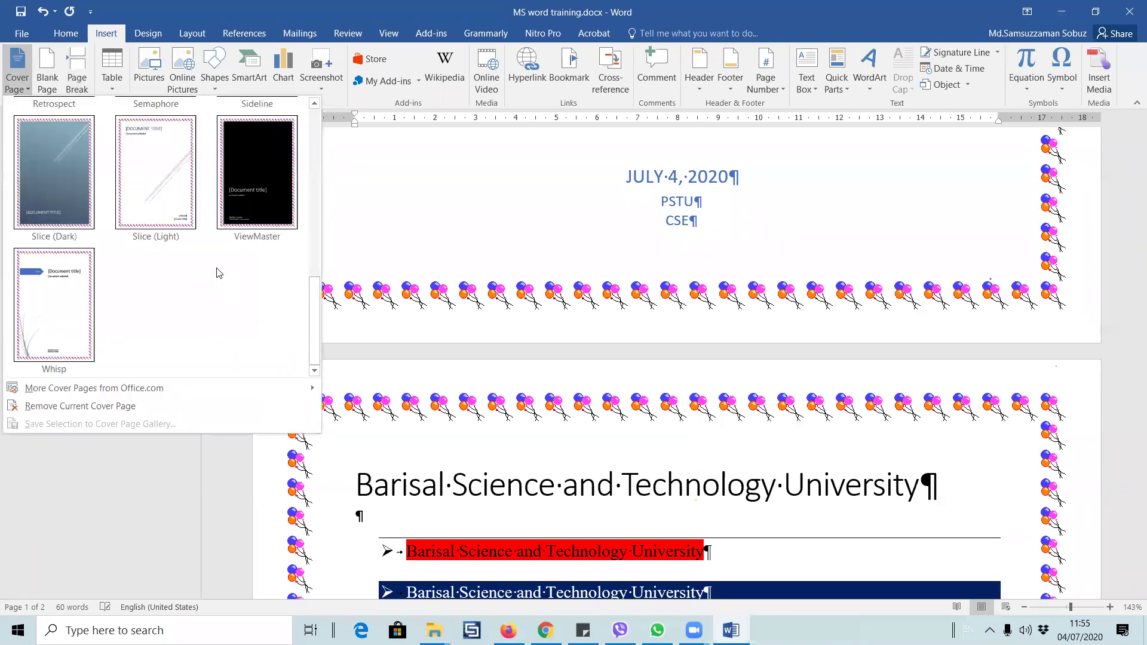
pyautogui.scroll(5, 221, 271)
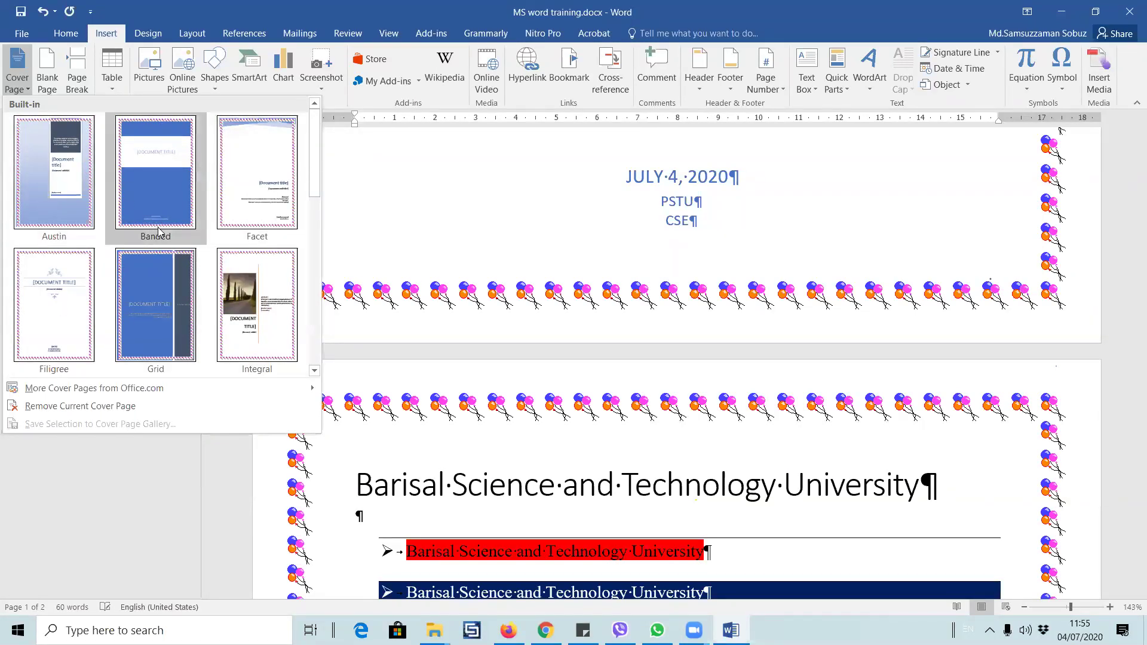
pyautogui.click(585, 300)
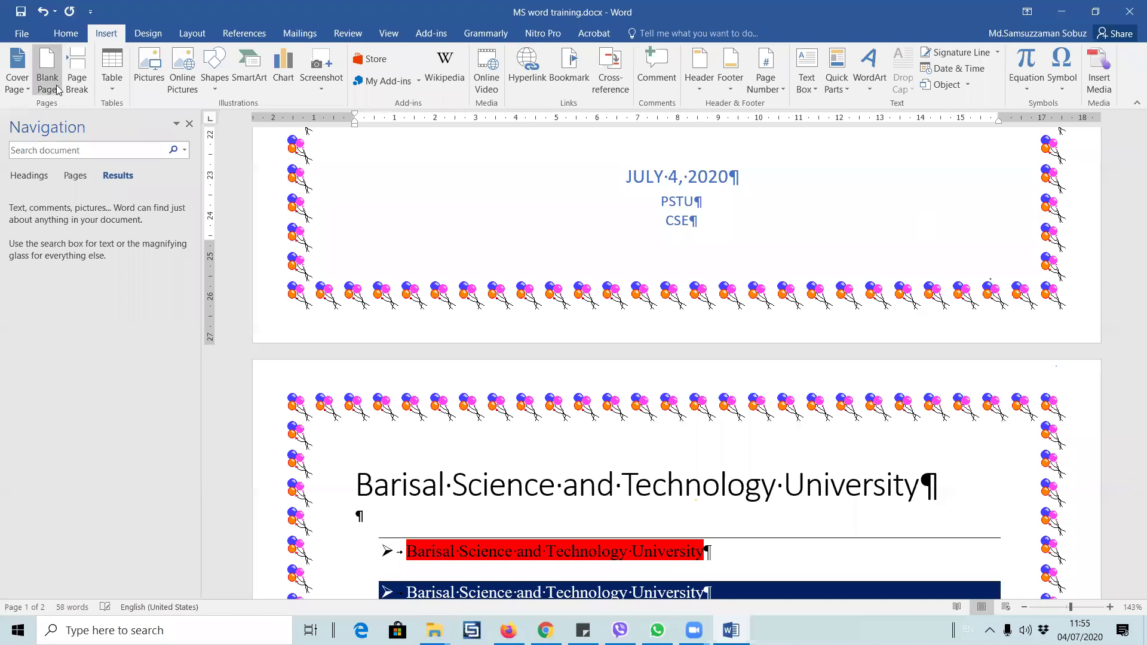
# - Insert a page break at the end of the document, below the Nfs entry
pyautogui.scroll(-10, 448, 317)
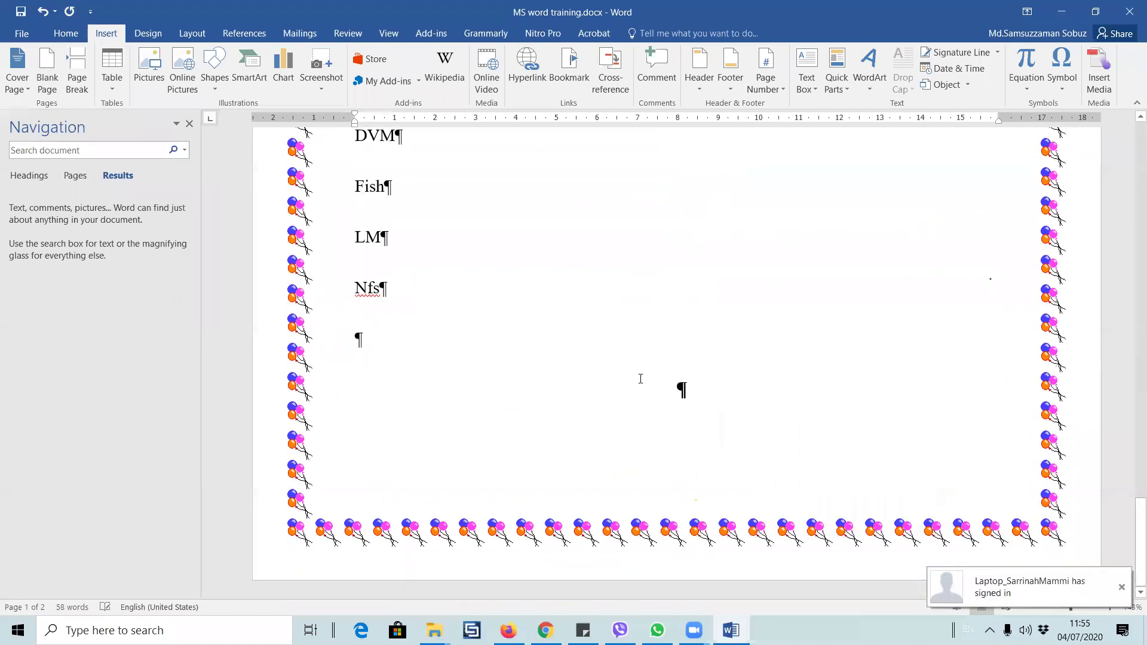
pyautogui.click(77, 72)
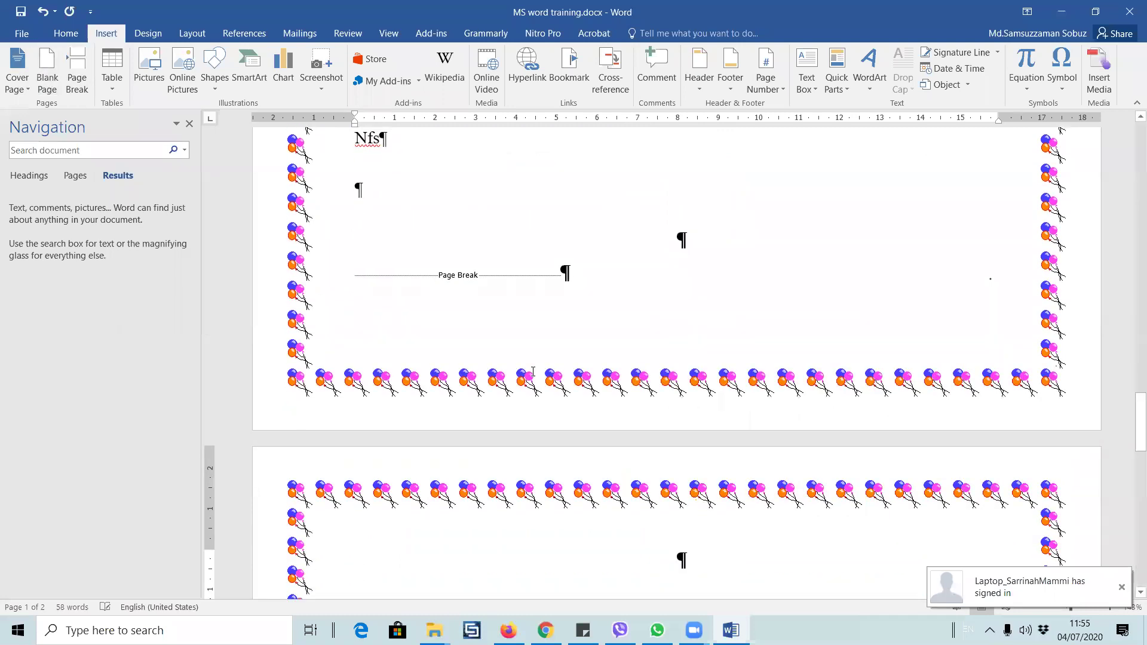
pyautogui.scroll(-10, 734, 358)
pyautogui.scroll(4, 701, 298)
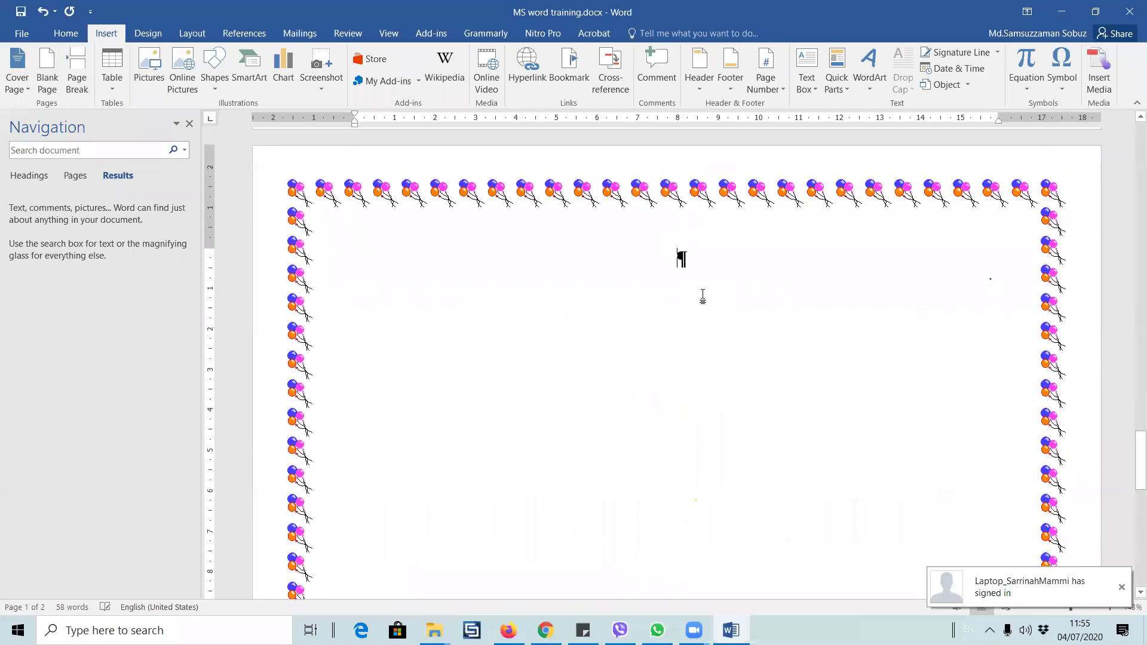
pyautogui.scroll(2, 701, 299)
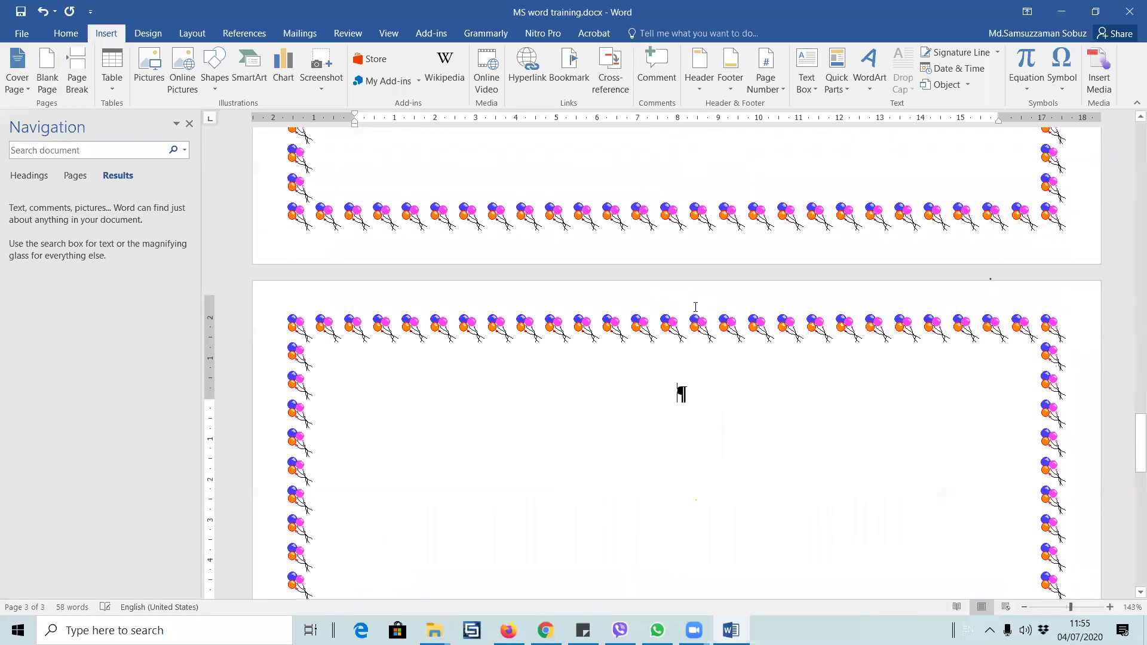
pyautogui.click(76, 73)
pyautogui.scroll(3, 507, 394)
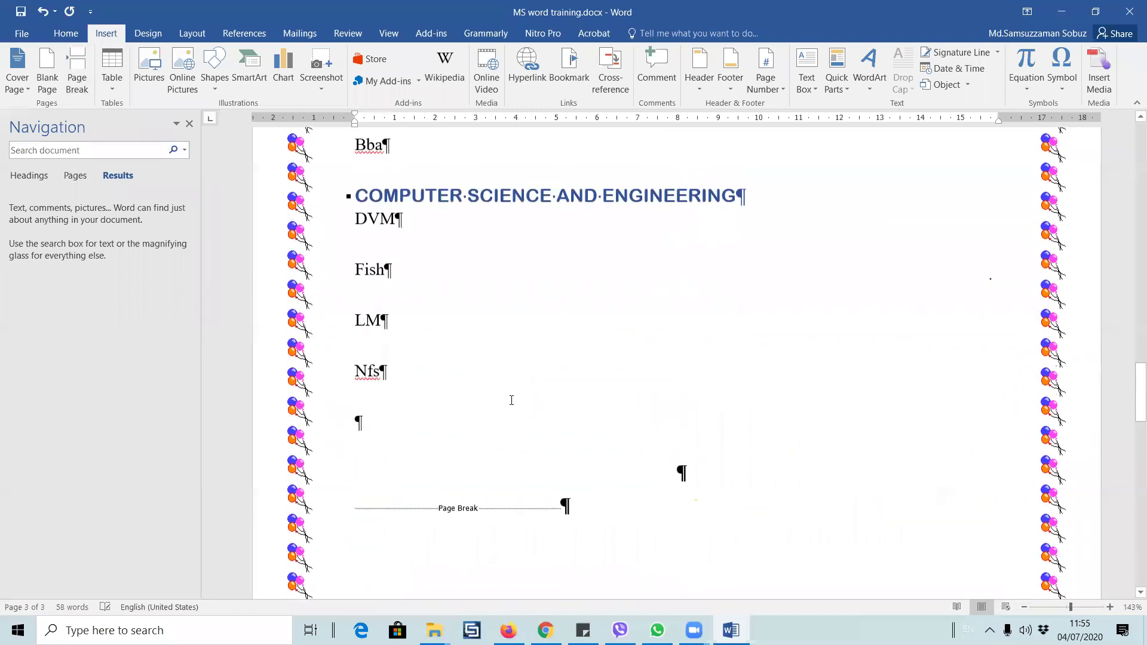
pyautogui.scroll(-1, 388, 358)
# - Add filler text lines below the Nfs entry, continuing onto the next page with the line dfgdfgdfg
pyautogui.click(369, 448)
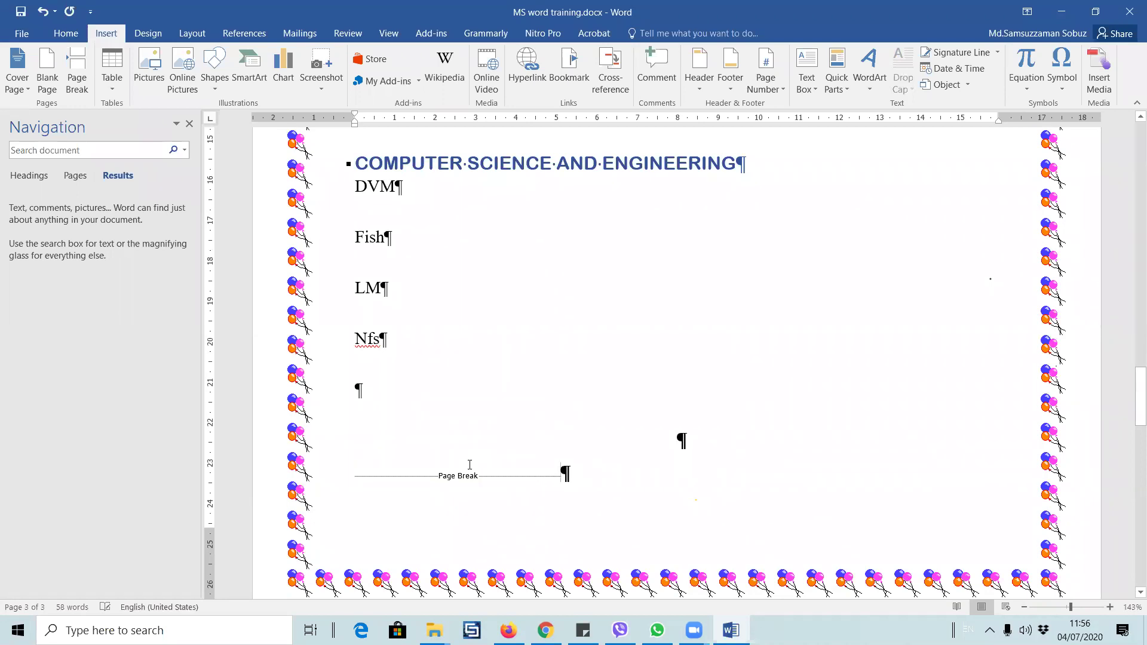
pyautogui.write('dfgdfdfgdfg')
pyautogui.press('Return')
pyautogui.press('Return')
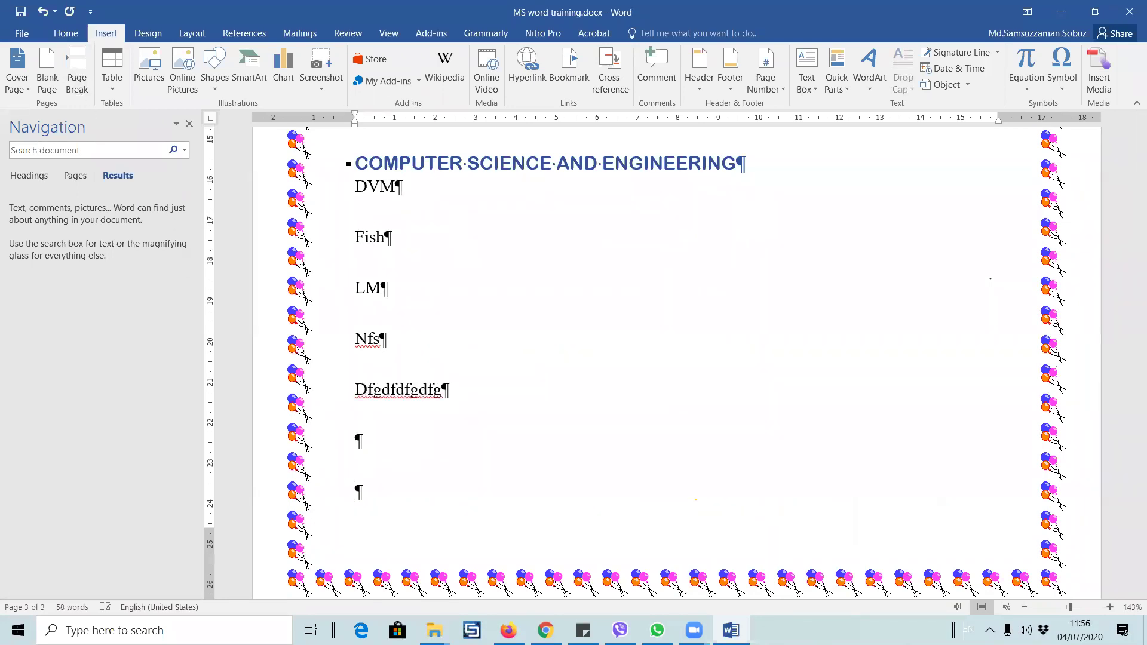
pyautogui.write('dfgdfgdfg')
pyautogui.scroll(-6, 445, 500)
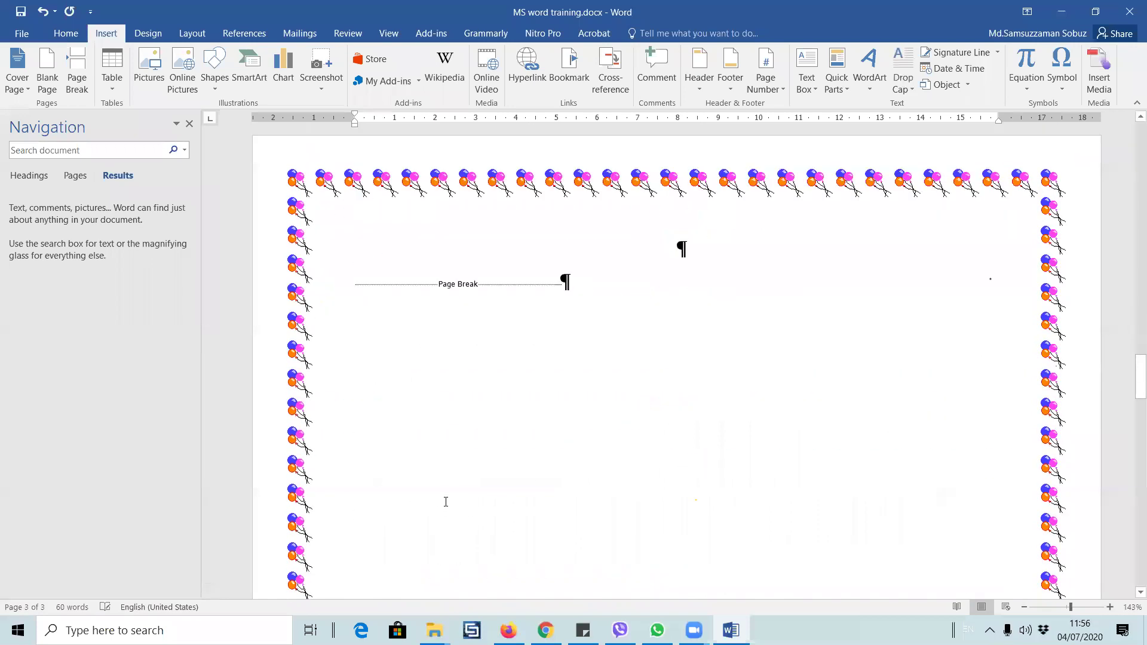
pyautogui.write('dfgdfgdfgdfgdfgdfgdfgdf')
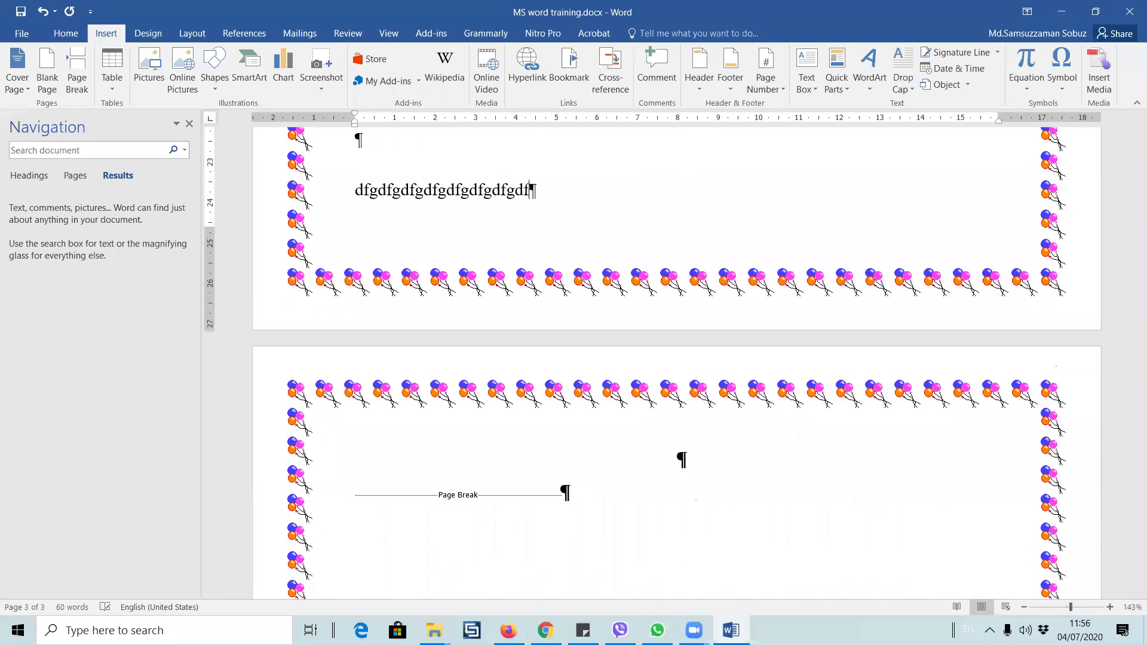
pyautogui.press('Return')
pyautogui.write('dfgdfgdfg')
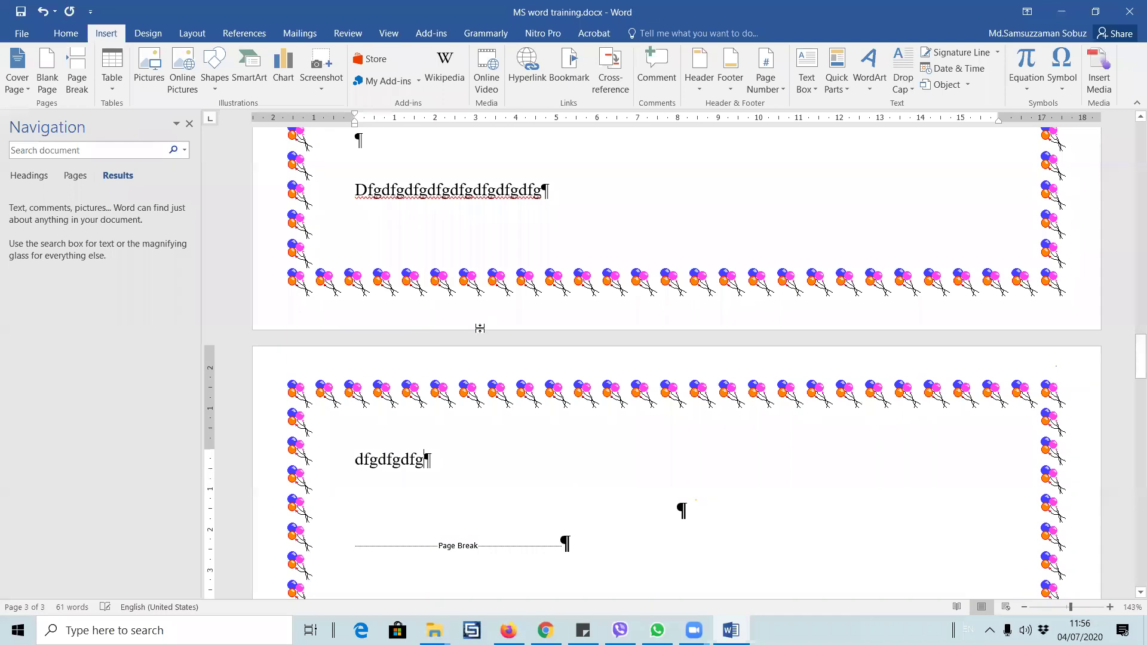
# - Insert a page break after the dfgdfgdfg line and add empty paragraphs above it until it moves to the following page
pyautogui.click(76, 69)
pyautogui.scroll(10, 578, 330)
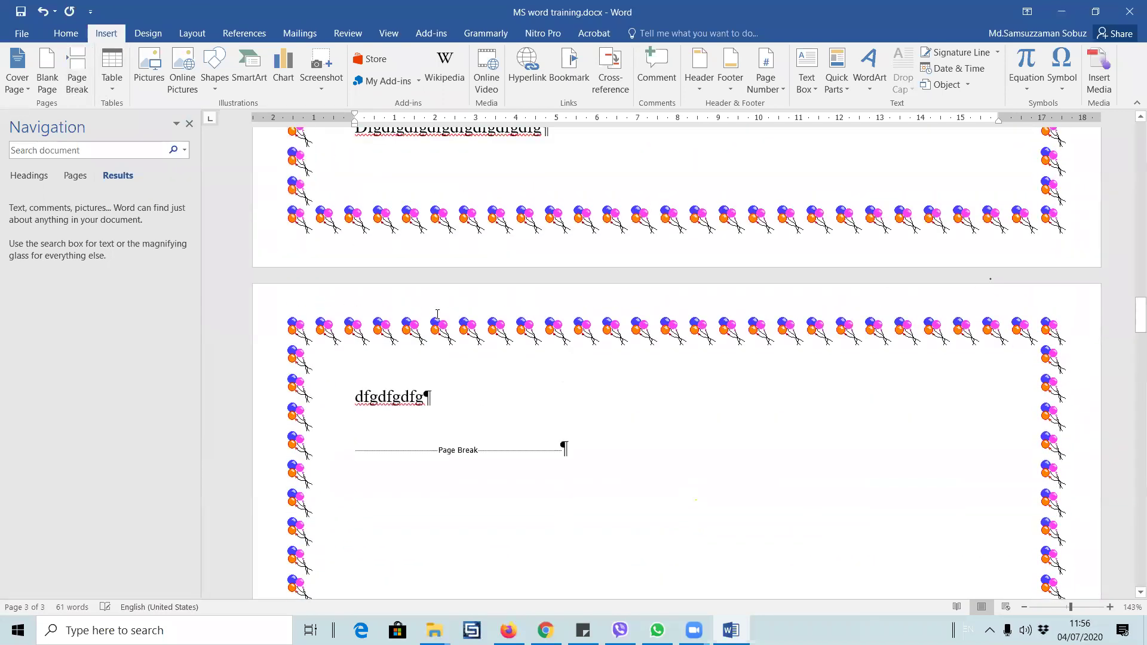
pyautogui.scroll(-3, 482, 518)
pyautogui.click(476, 401)
pyautogui.press('Return')
pyautogui.press('Return')
pyautogui.press('Return')
pyautogui.press('Return')
pyautogui.press('Return')
pyautogui.press('Return')
pyautogui.press('Return')
pyautogui.press('Return')
pyautogui.press('Return')
pyautogui.press('Return')
pyautogui.press('Return')
pyautogui.press('Return')
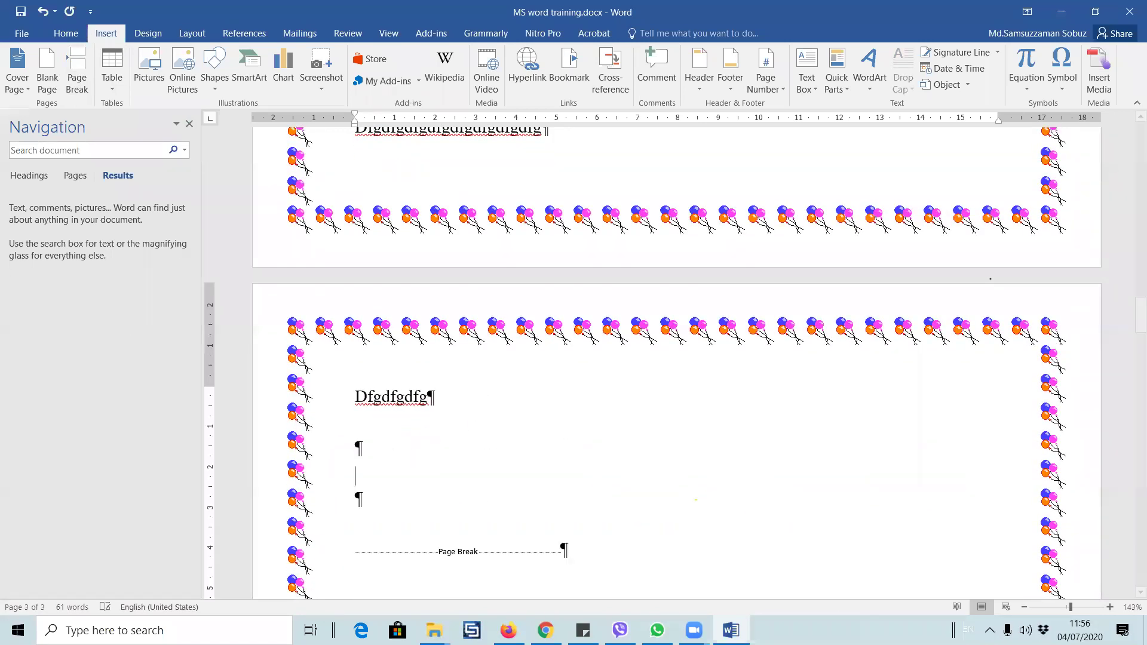
pyautogui.press('Return')
pyautogui.press('Return')
pyautogui.press('Return')
pyautogui.press('Return')
pyautogui.press('Return')
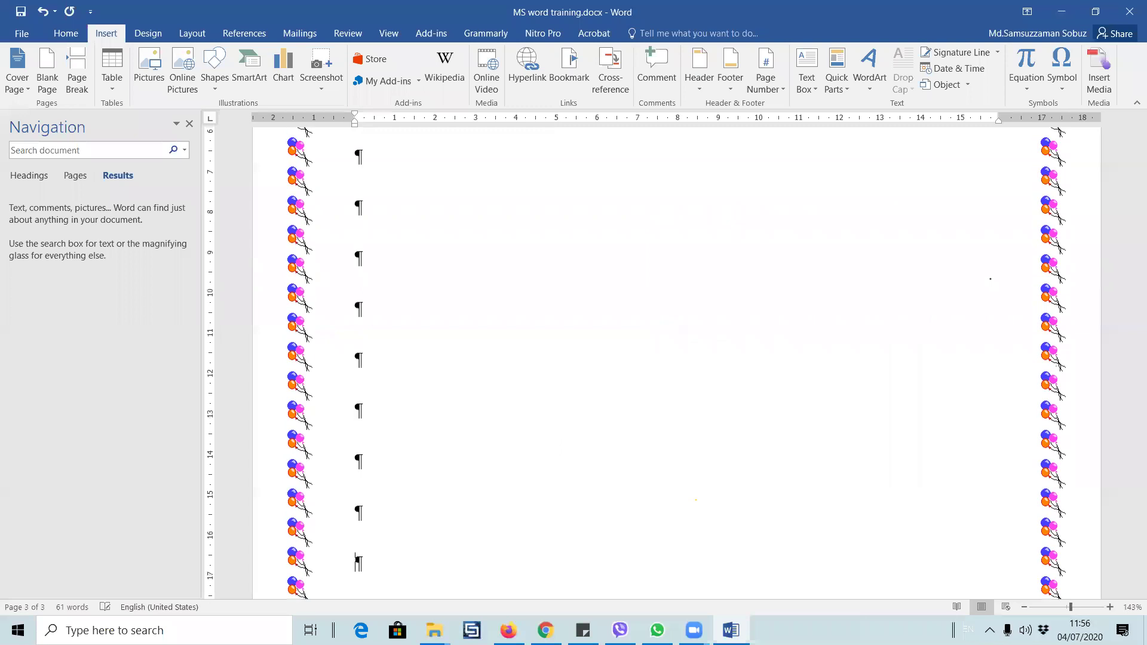
pyautogui.press('Return')
pyautogui.press('Return')
pyautogui.press('Return')
pyautogui.press('Return')
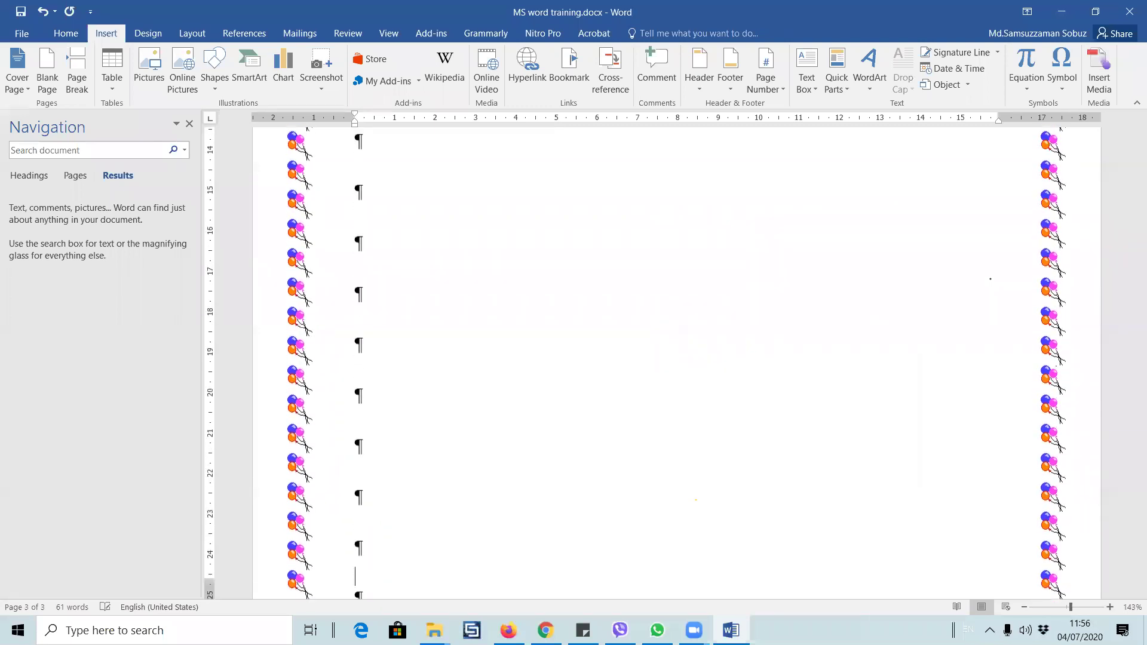
# - Undo the most recently added empty paragraphs above the page break
pyautogui.hotkey('ctrl', 'z')
pyautogui.hotkey('ctrl', 'z')
pyautogui.hotkey('ctrl', 'z')
pyautogui.hotkey('ctrl', 'z')
pyautogui.hotkey('ctrl', 'z')
pyautogui.hotkey('ctrl', 'z')
pyautogui.hotkey('ctrl', 'z')
pyautogui.hotkey('ctrl', 'z')
pyautogui.hotkey('ctrl', 'z')
pyautogui.hotkey('ctrl', 'z')
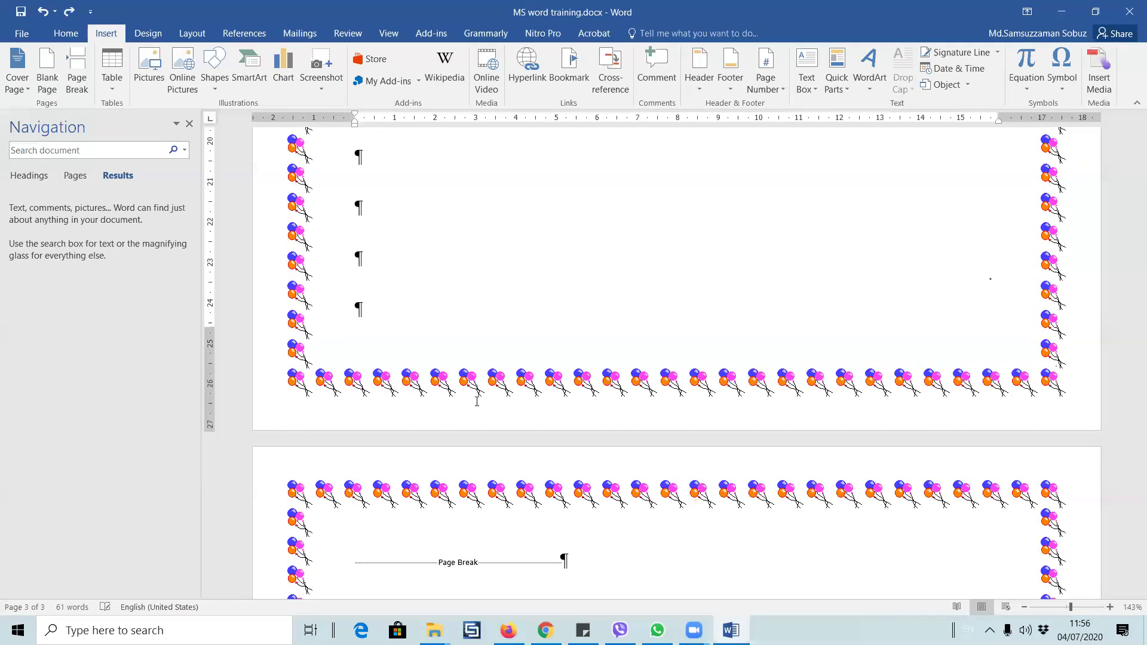
# - Add two empty paragraphs in the gap between the blue Barisal Science and Technology University heading and the A² line
pyautogui.scroll(15, 538, 373)
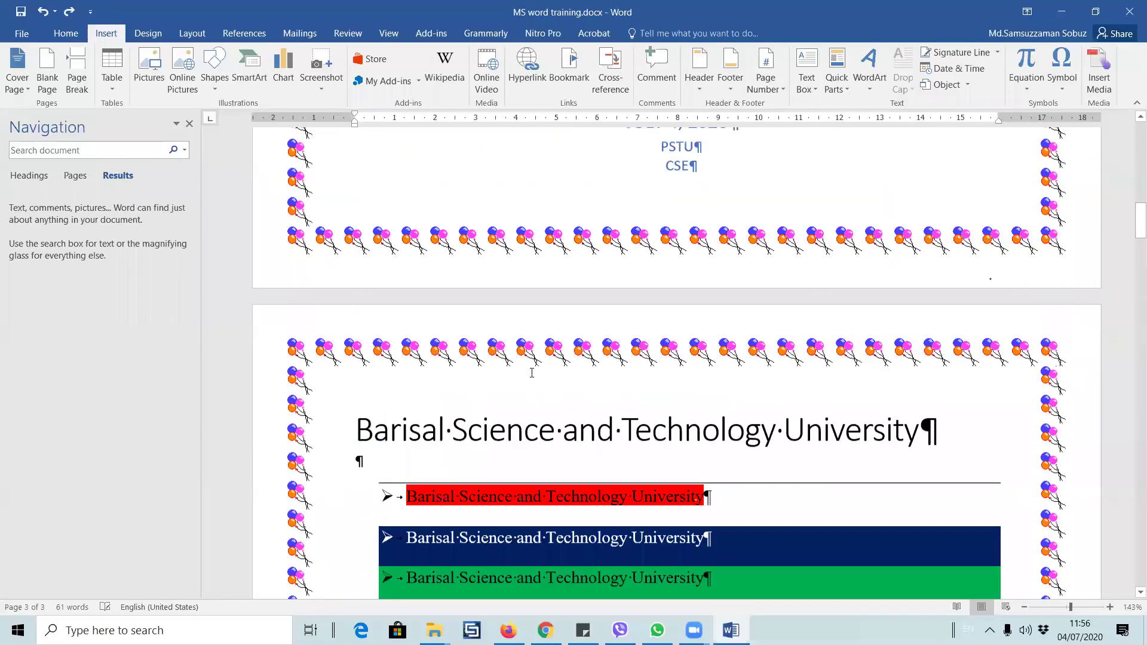
pyautogui.scroll(-13, 525, 373)
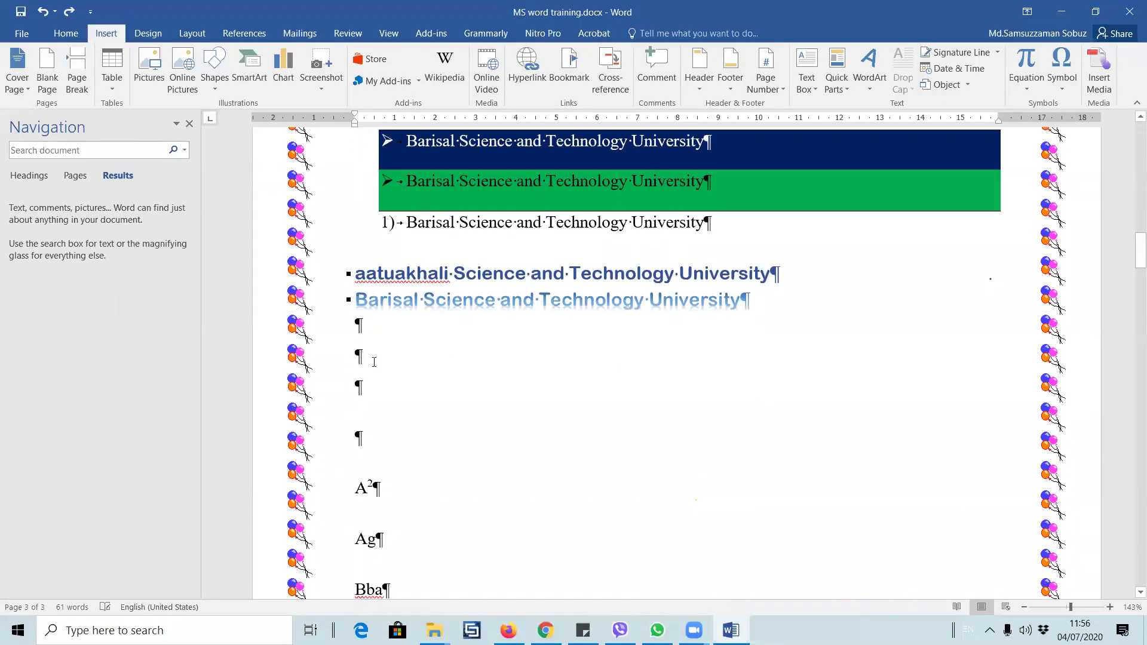
pyautogui.click(370, 356)
pyautogui.press('Return')
pyautogui.press('Return')
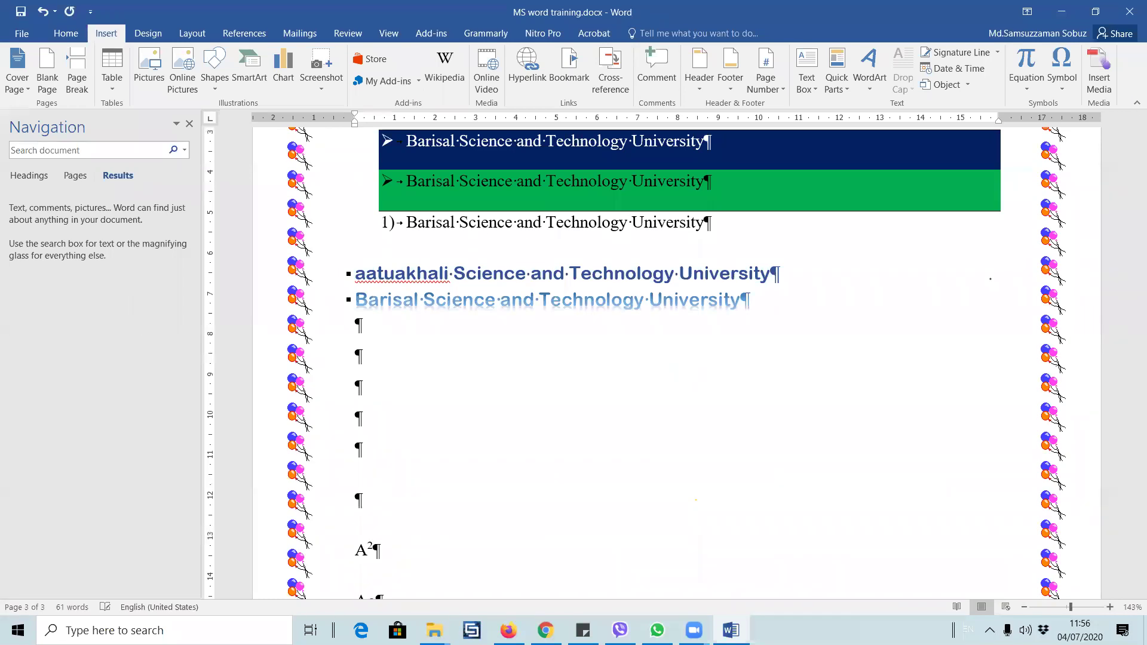
# - Delete two empty paragraphs above the A² line and the letters Bar at the start of the light blue Barisal heading
pyautogui.press('BackSpace')
pyautogui.press('BackSpace')
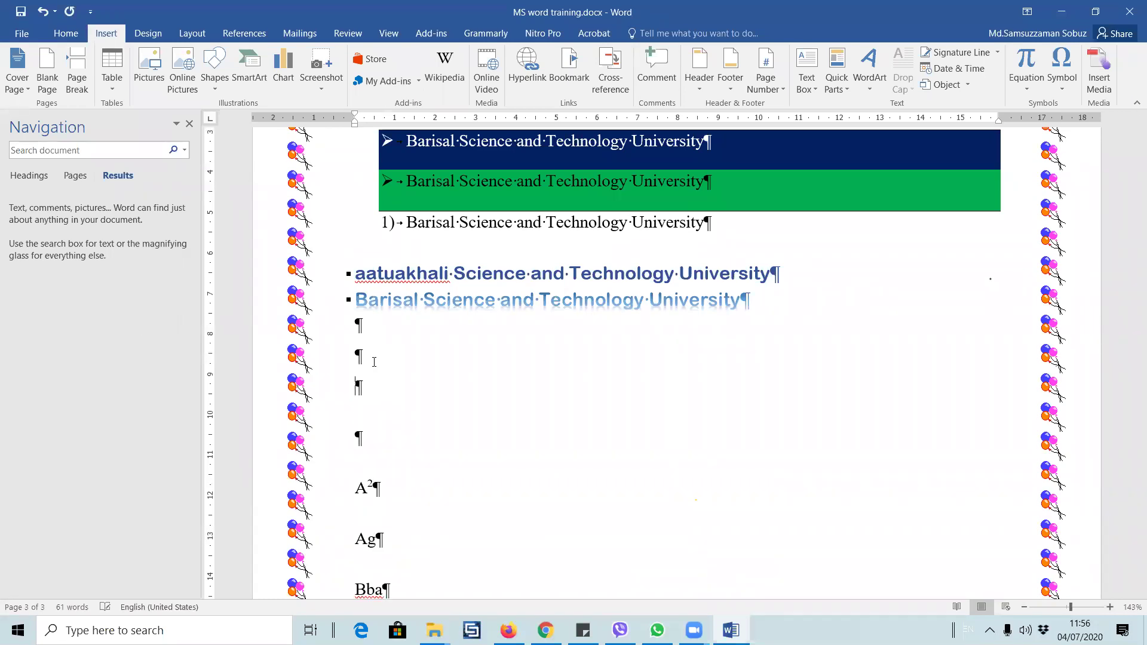
pyautogui.click(357, 299)
pyautogui.press('Delete')
pyautogui.press('Delete')
pyautogui.press('Delete')
pyautogui.press('Delete')
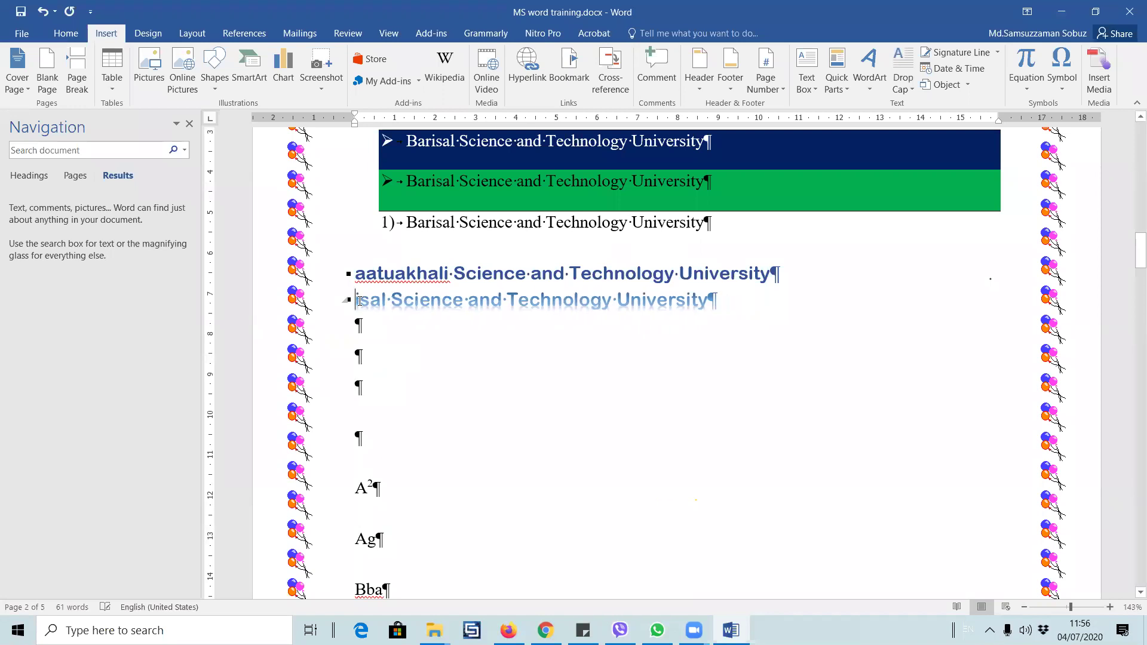
# - Join the light blue heading to the aatuakhali heading, removing its final y, and split them apart with two empty paragraphs between
pyautogui.press('BackSpace')
pyautogui.press('BackSpace')
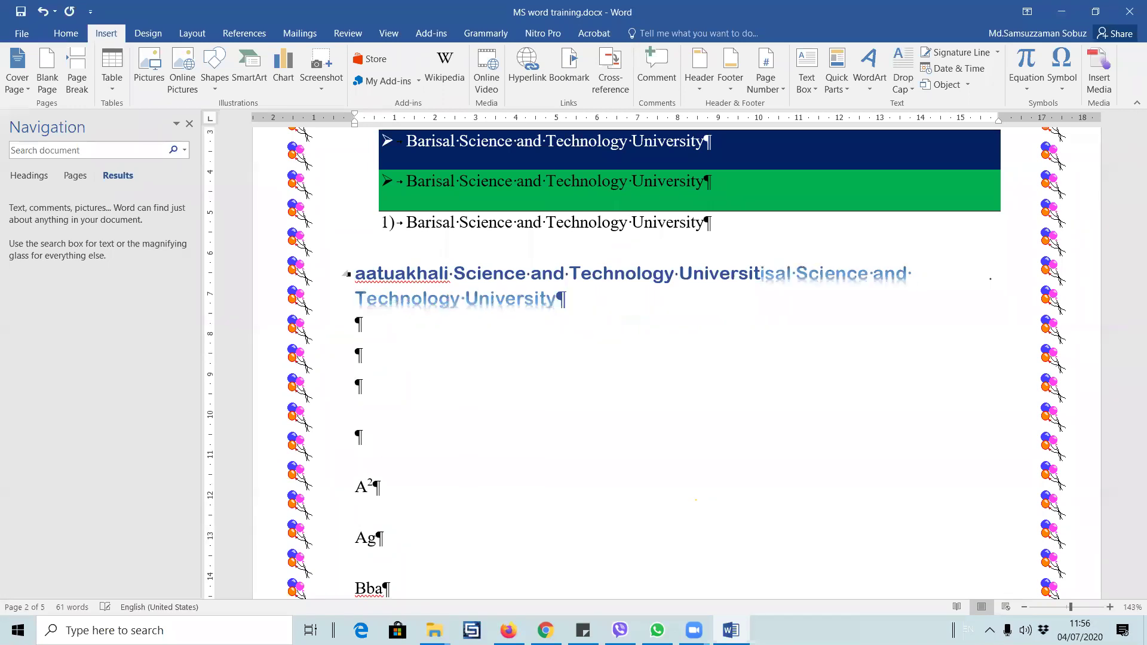
pyautogui.press('Return')
pyautogui.press('Return')
pyautogui.press('Return')
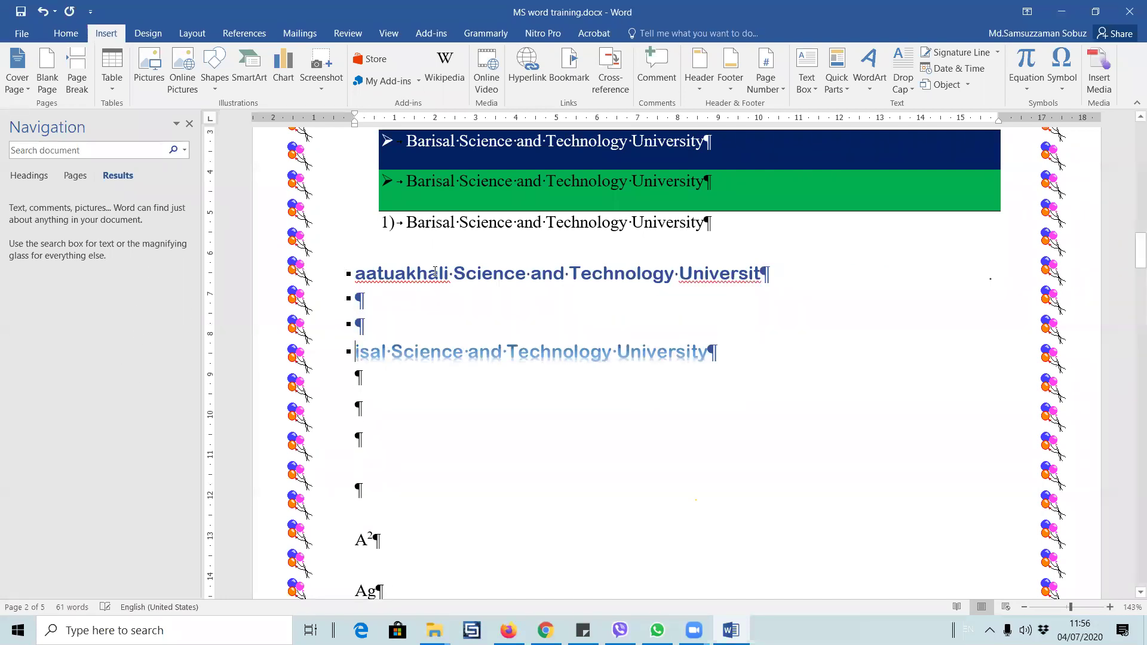
# - Add four empty paragraphs between the Dfgdfgdfg line and the page break, and insert a table of two columns and three rows there
pyautogui.scroll(-15, 453, 374)
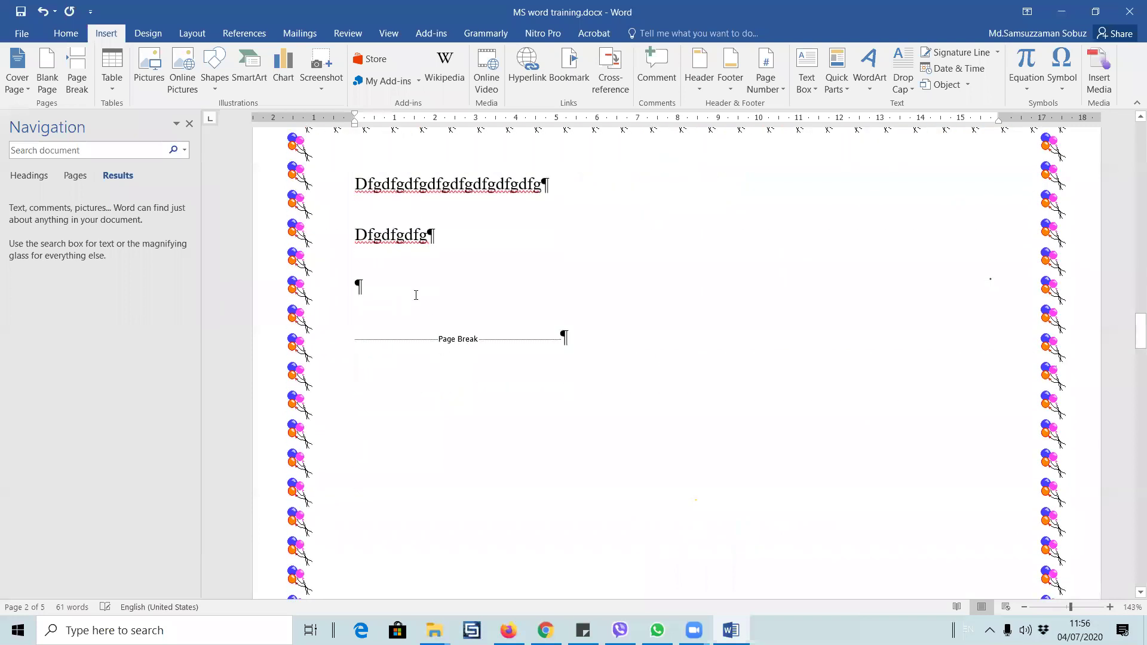
pyautogui.press('Return')
pyautogui.press('Return')
pyautogui.press('Return')
pyautogui.press('Return')
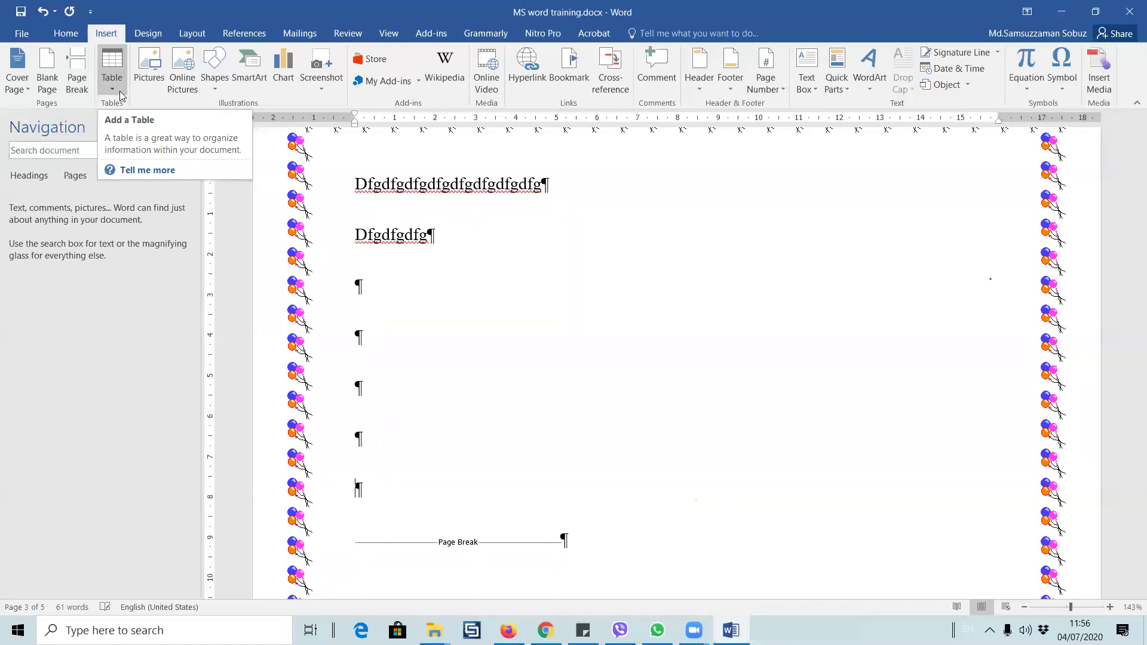
pyautogui.click(120, 91)
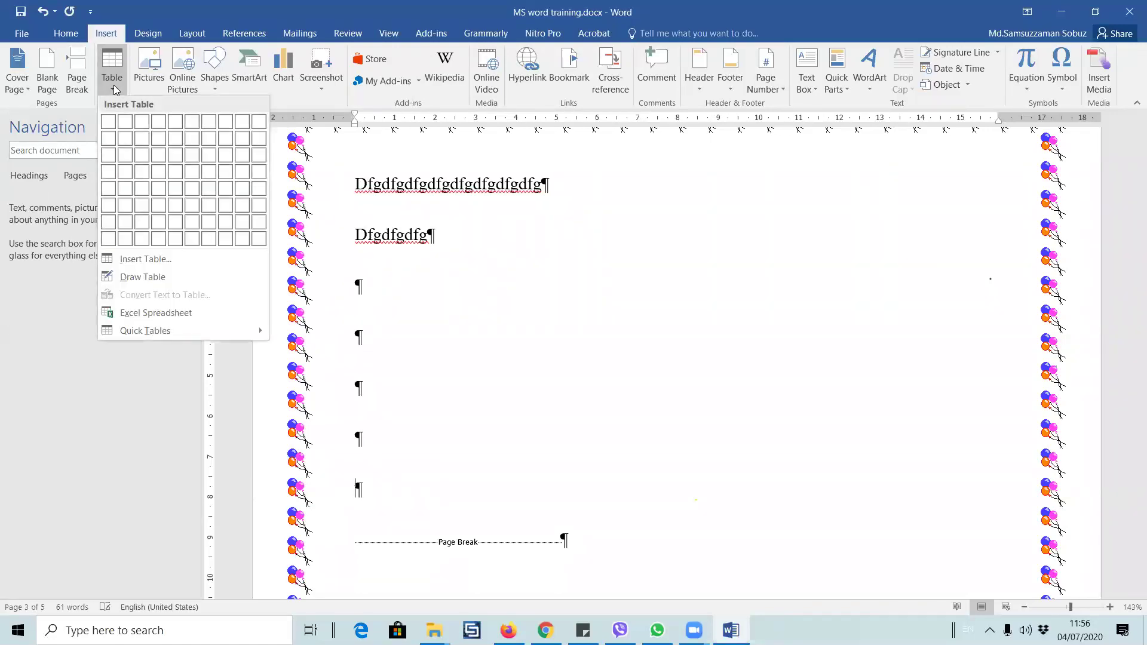
pyautogui.click(126, 155)
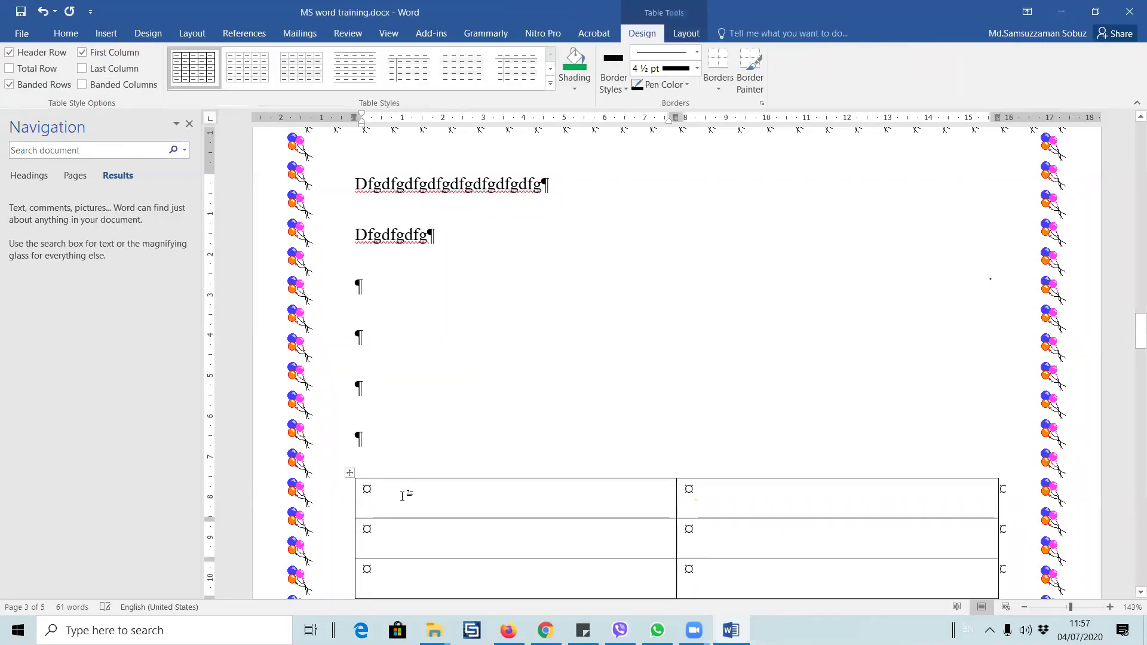
pyautogui.write('Reria')
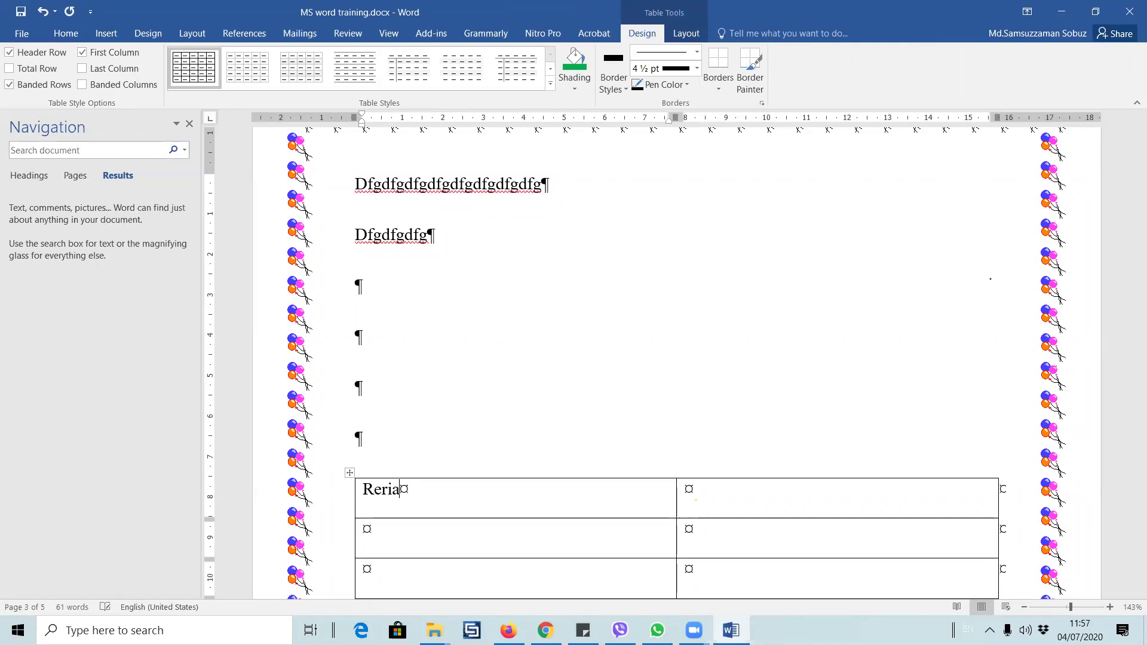
pyautogui.hotkey('ctrl', 'z')
pyautogui.click(349, 472)
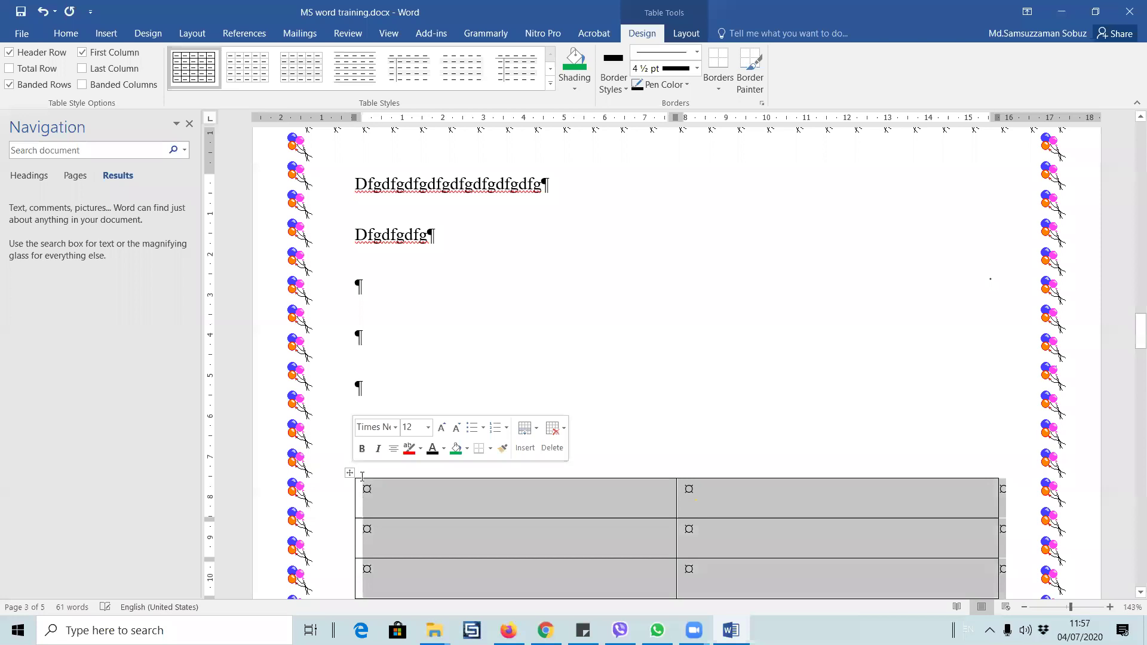
# - Fill the two cells of the table's first row with the headers serial and Name
pyautogui.click(375, 495)
pyautogui.write('serial')
pyautogui.press('Tab')
pyautogui.write('name')
pyautogui.scroll(-3, 457, 359)
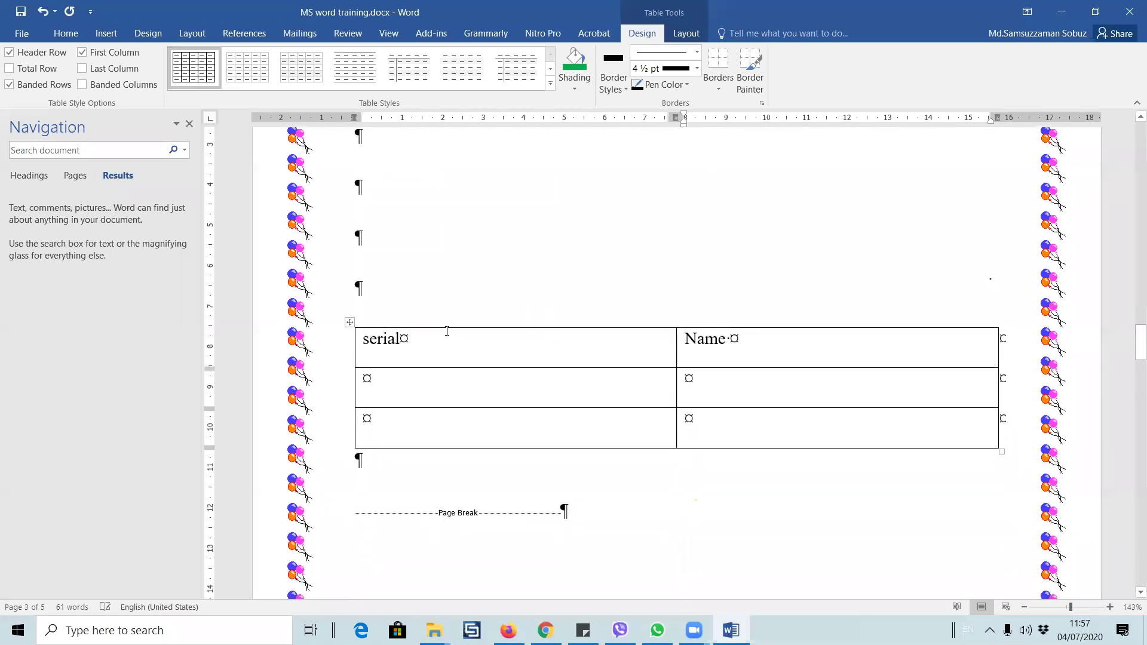
# - Insert a column to the right of the Name column and give it the header ID
pyautogui.rightClick(762, 342)
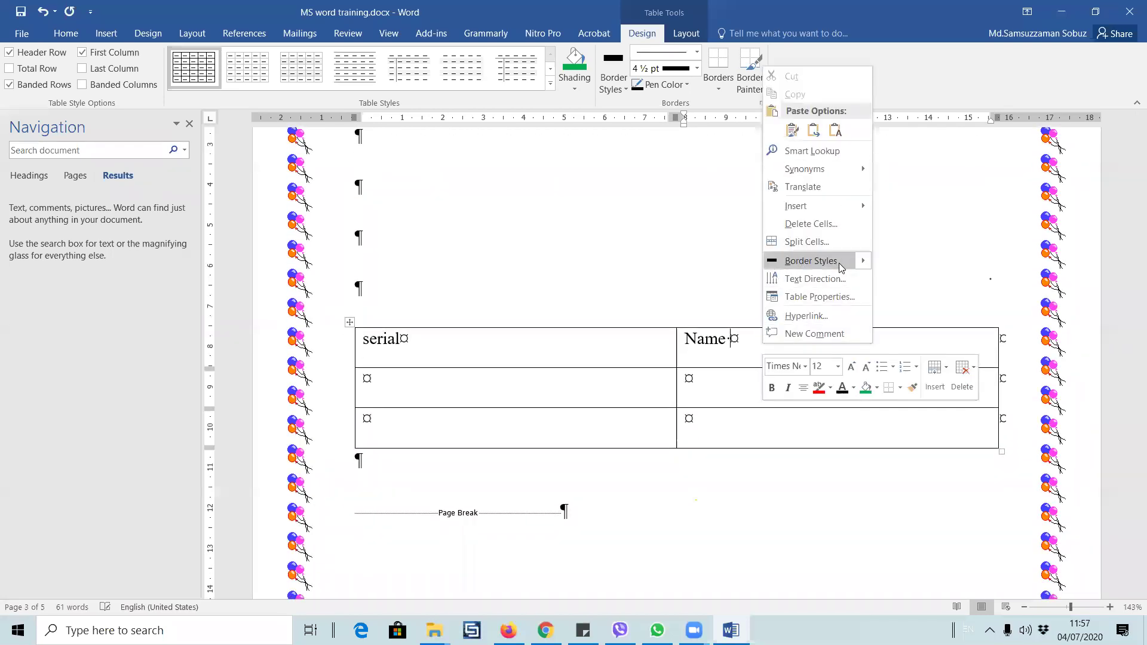
pyautogui.moveTo(834, 210)
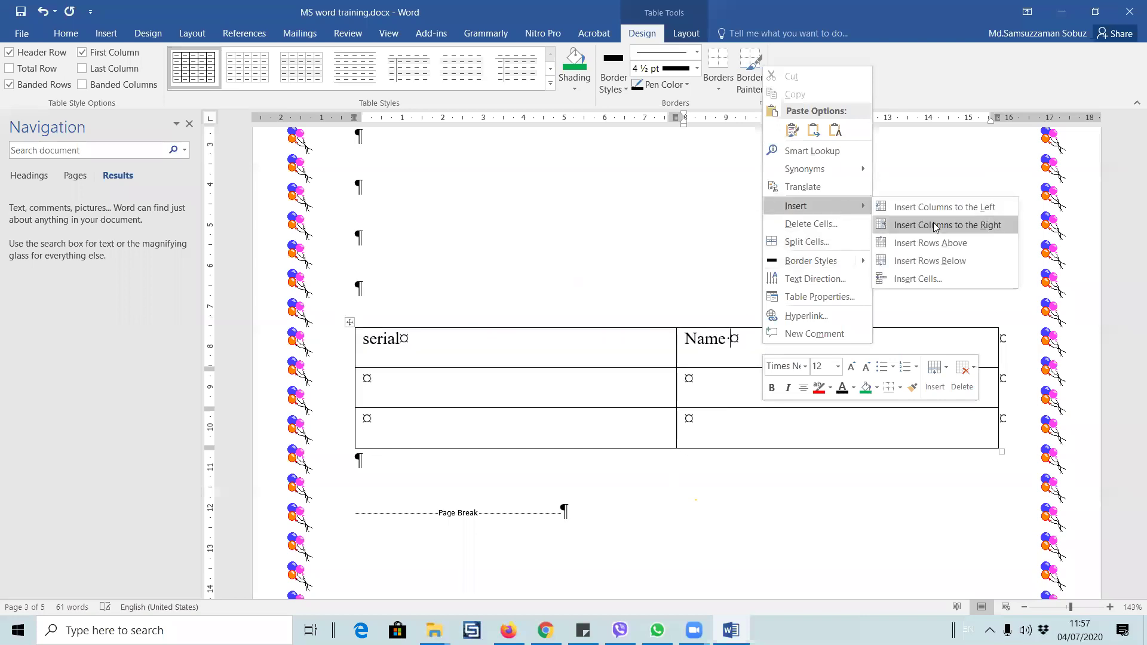
pyautogui.click(953, 222)
pyautogui.click(878, 382)
pyautogui.click(858, 347)
pyautogui.write('ID')
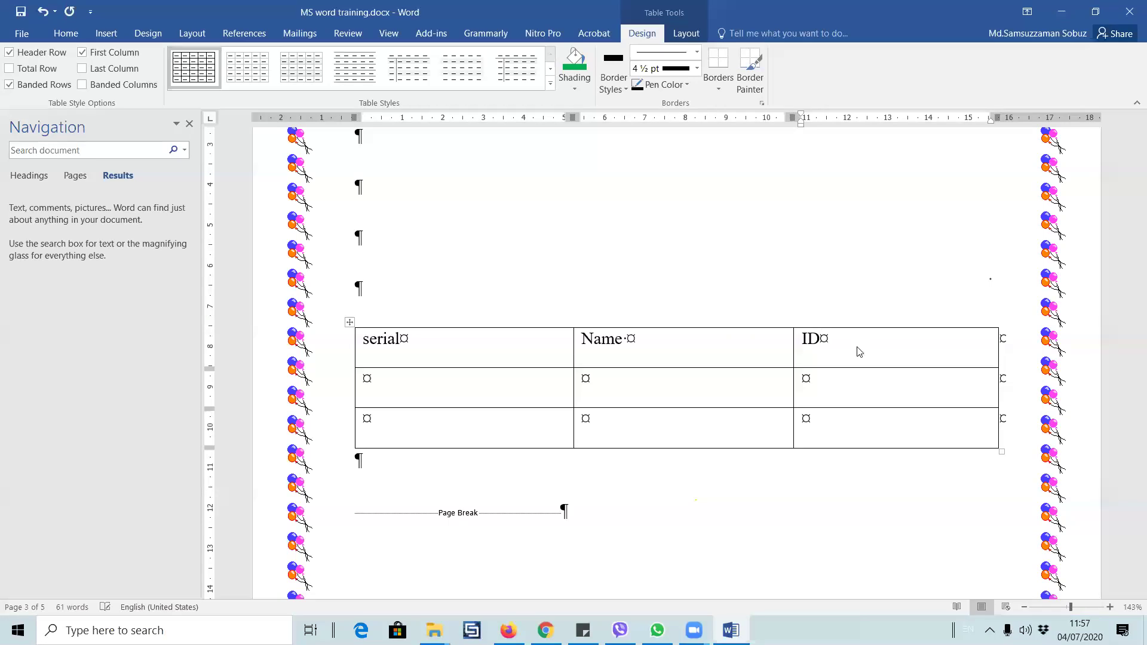
# - Insert a column to the left of the ID column and give it the header Reg
pyautogui.rightClick(858, 351)
pyautogui.moveTo(918, 210)
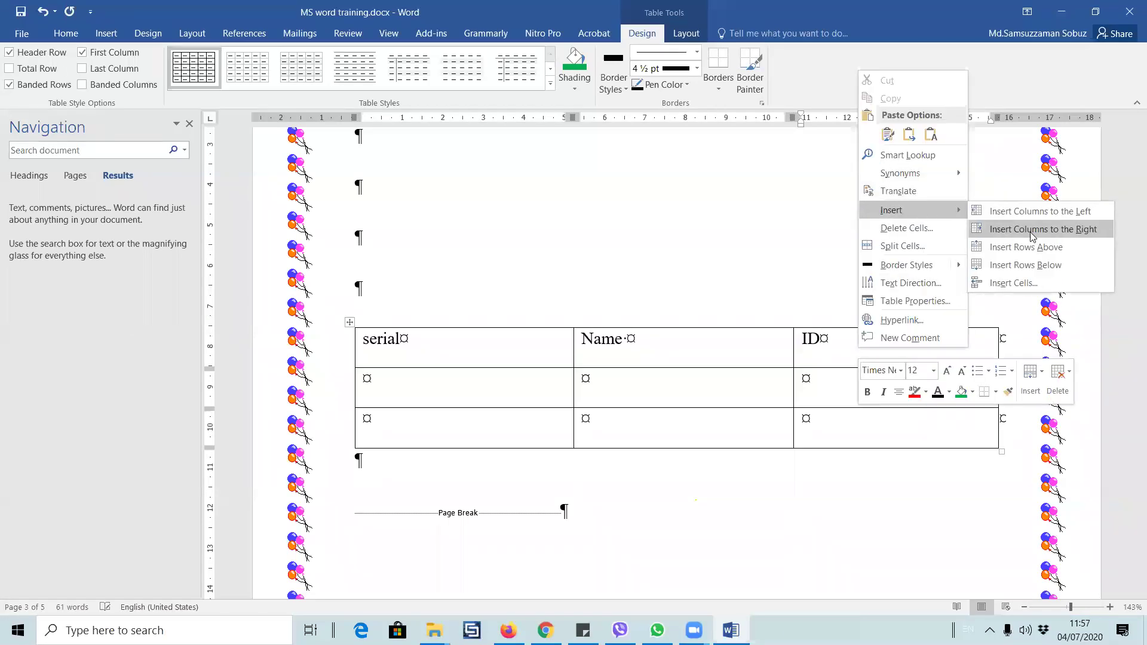
pyautogui.click(991, 215)
pyautogui.click(762, 347)
pyautogui.write('Reg')
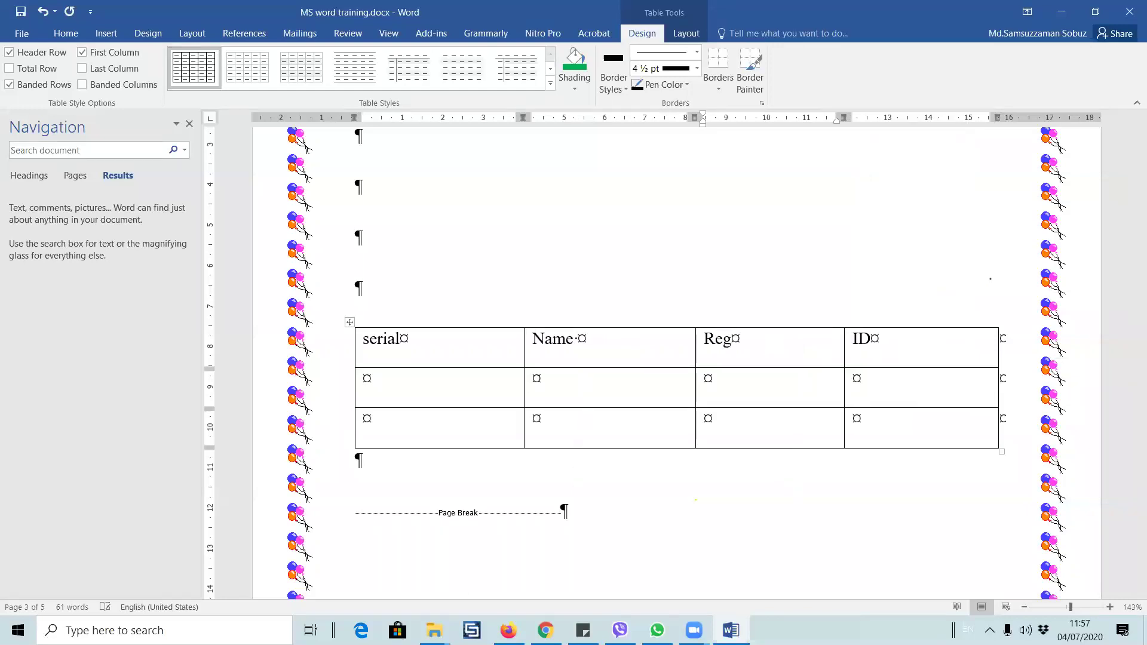
# - Capitalize the first header as Serial and make the table's header row bold and centered
pyautogui.moveTo(362, 338); pyautogui.dragTo(369, 339)
pyautogui.write('S')
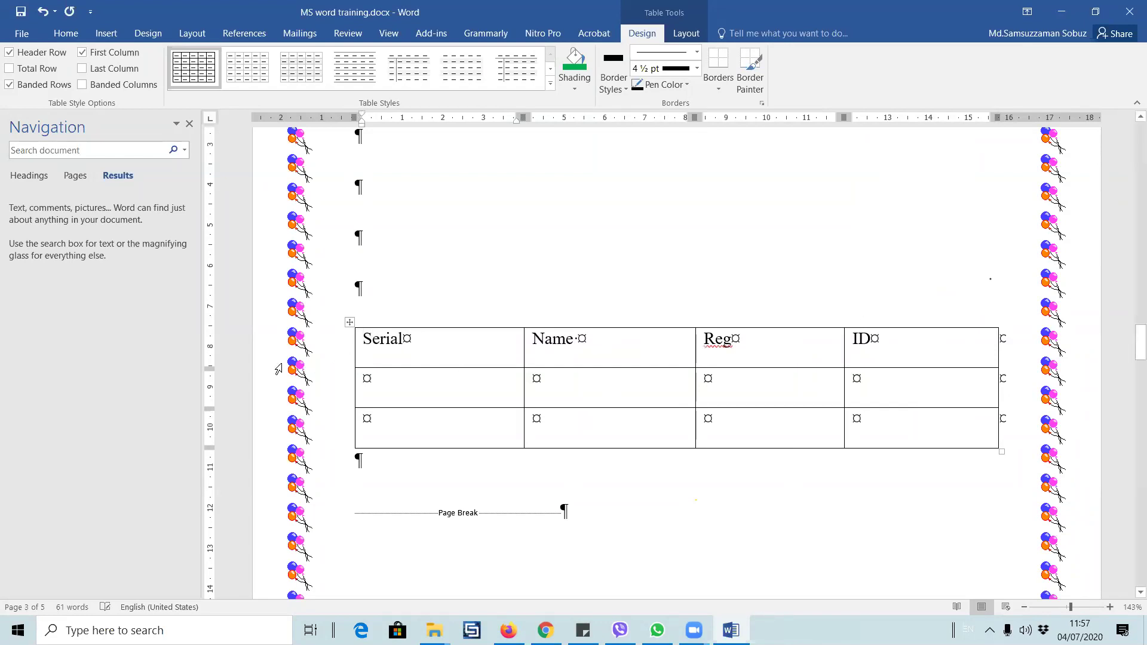
pyautogui.click(313, 350)
pyautogui.hotkey('ctrl', 'b')
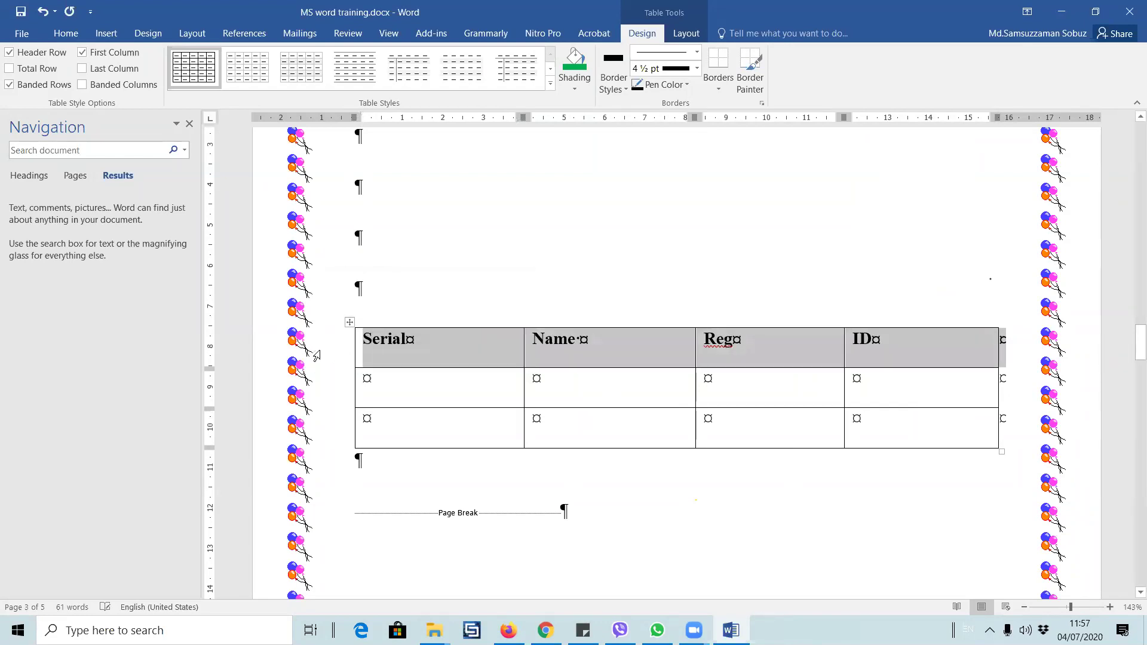
pyautogui.click(66, 33)
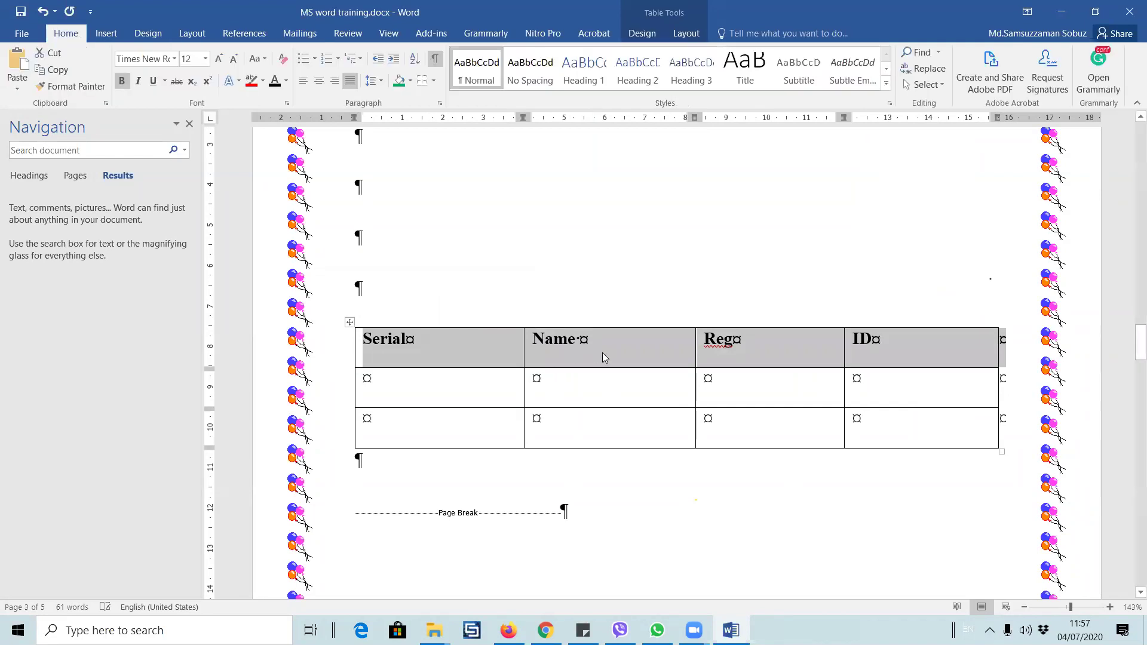
pyautogui.click(318, 82)
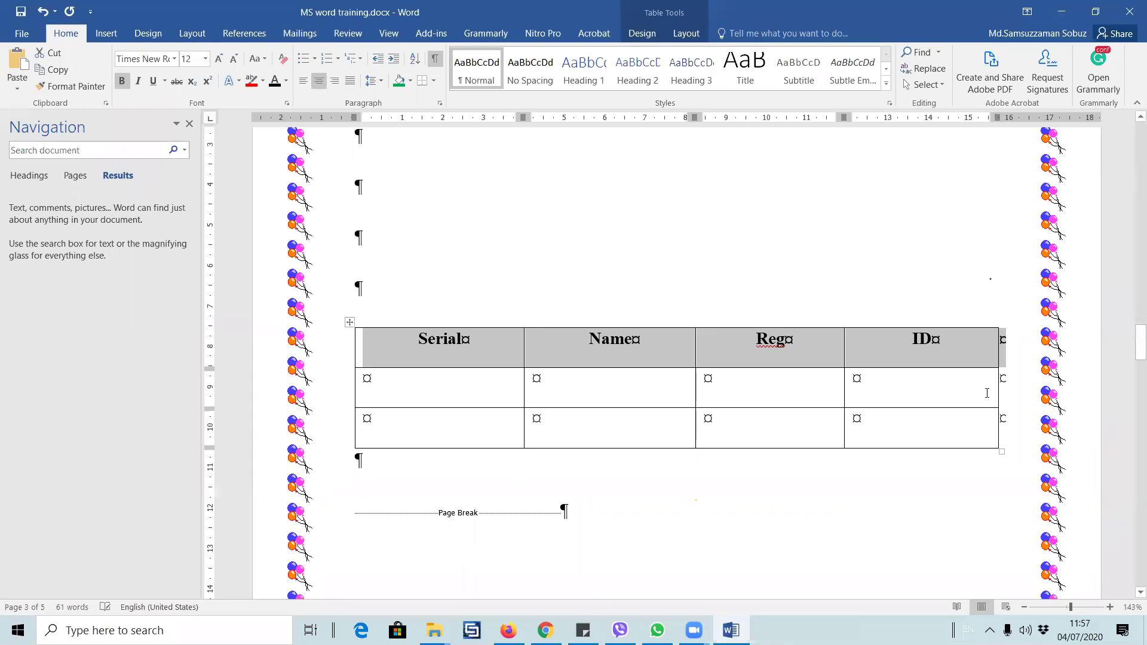
# - Add a table row below the first empty row and apply automatic numbering to the three empty cells under Serial
pyautogui.click(1005, 387)
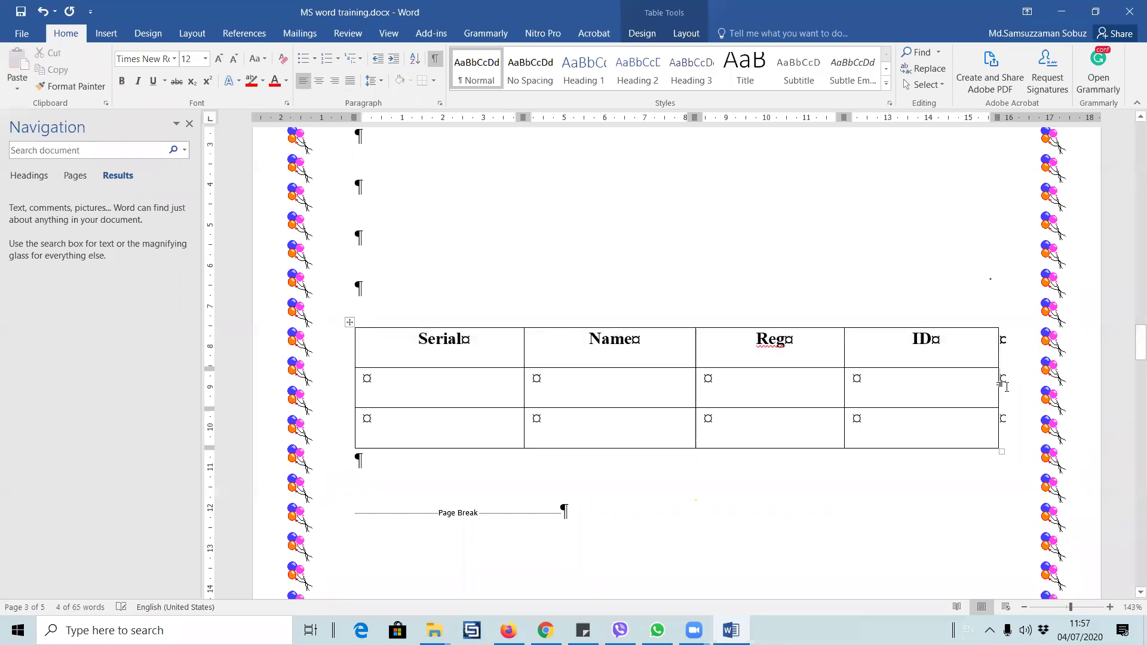
pyautogui.press('Return')
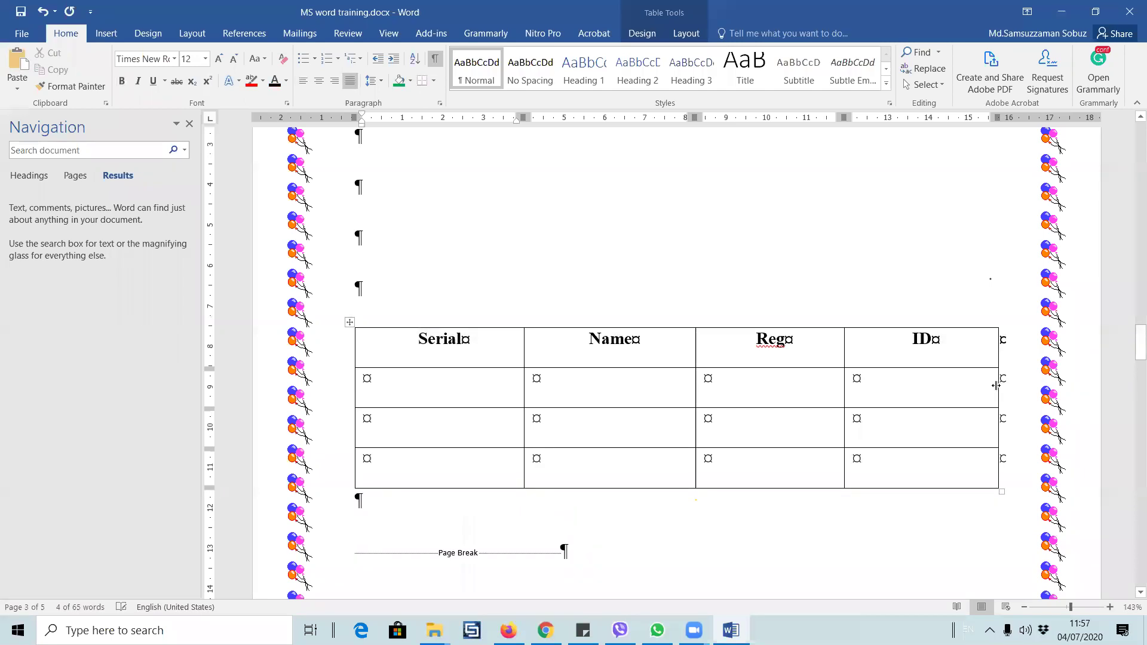
pyautogui.moveTo(463, 386); pyautogui.dragTo(471, 460)
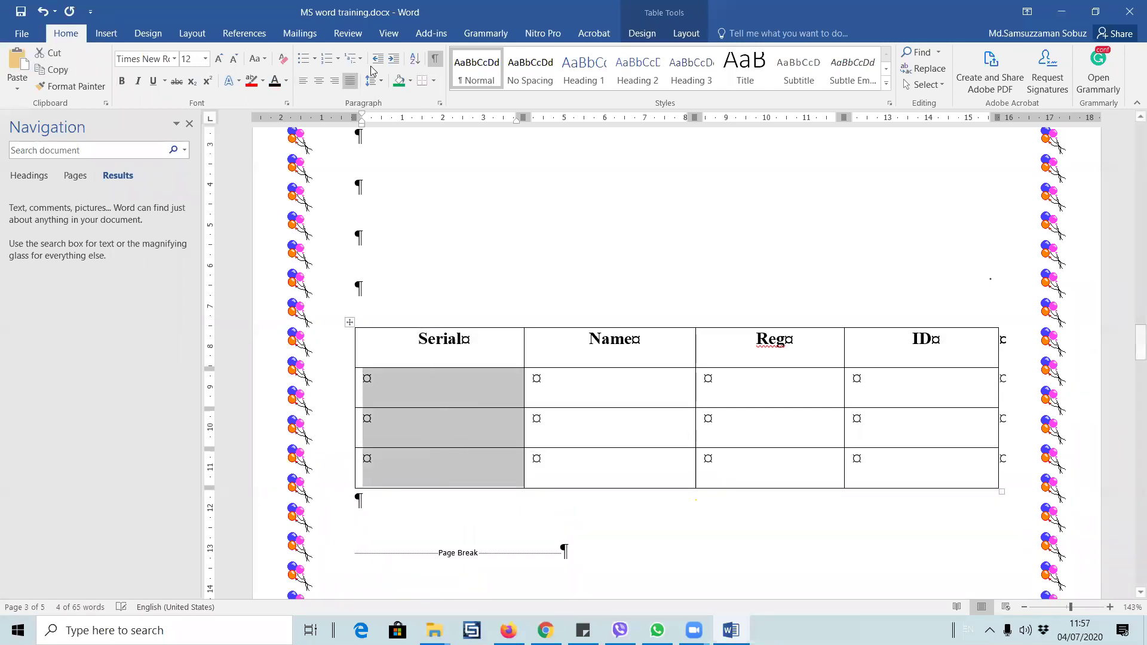
pyautogui.click(326, 58)
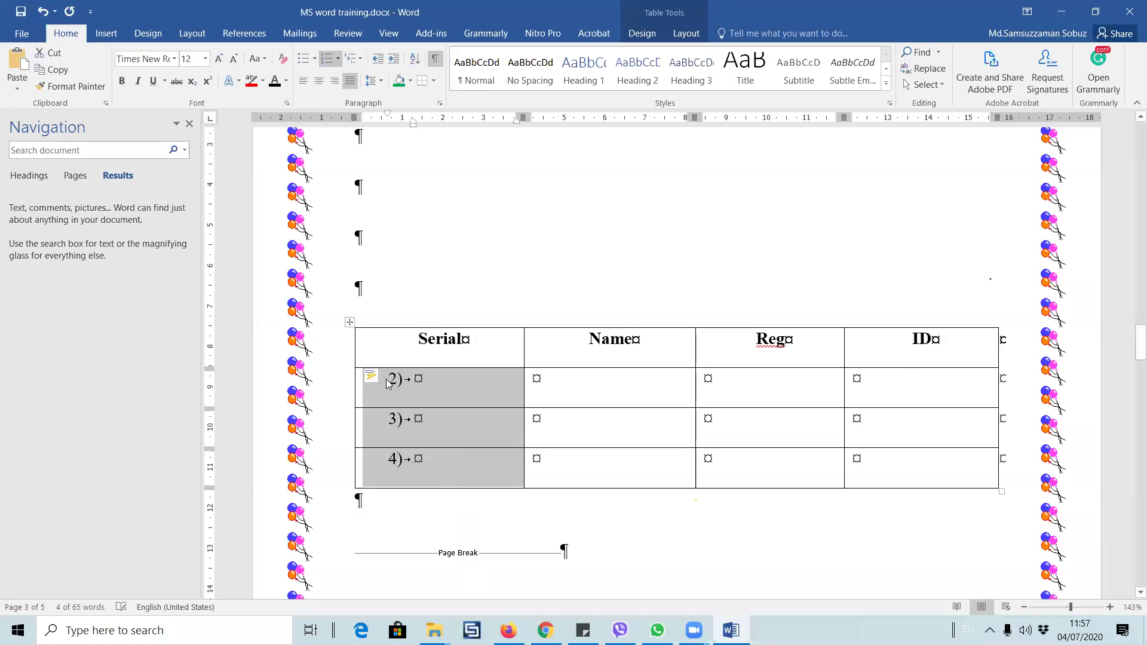
# - Examine the earlier pages for the numbered Barisal Science and Technology University item that shares the table's list numbering
pyautogui.click(417, 396)
pyautogui.scroll(15, 404, 397)
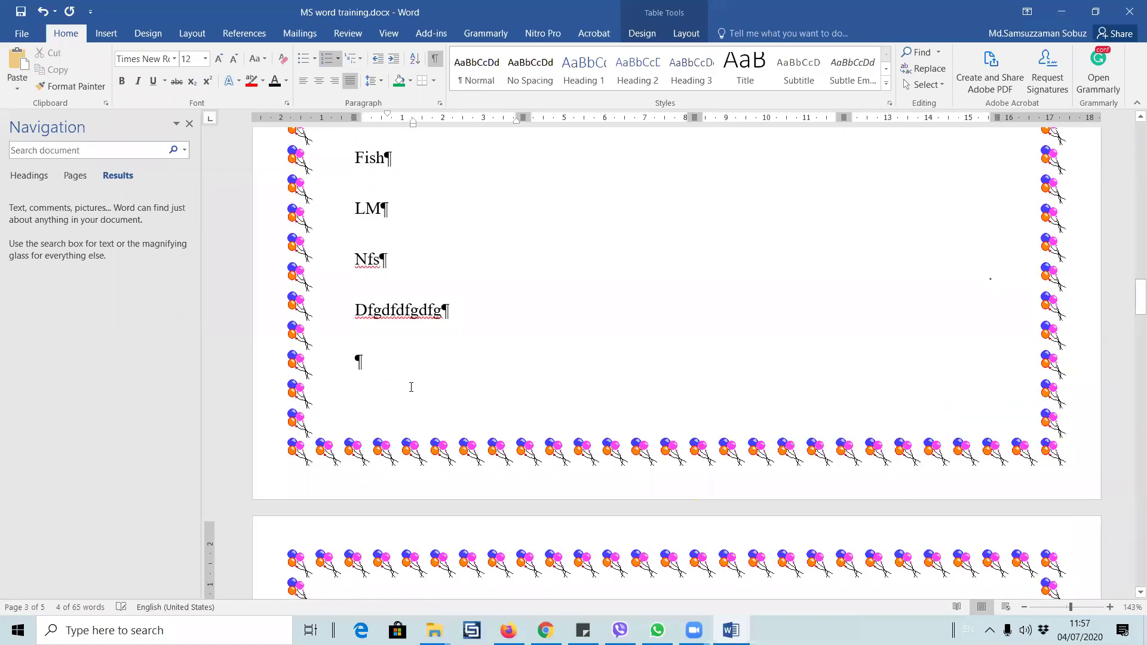
pyautogui.scroll(3, 409, 389)
pyautogui.scroll(-4, 409, 388)
pyautogui.scroll(8, 410, 388)
pyautogui.scroll(5, 409, 386)
pyautogui.scroll(-15, 409, 386)
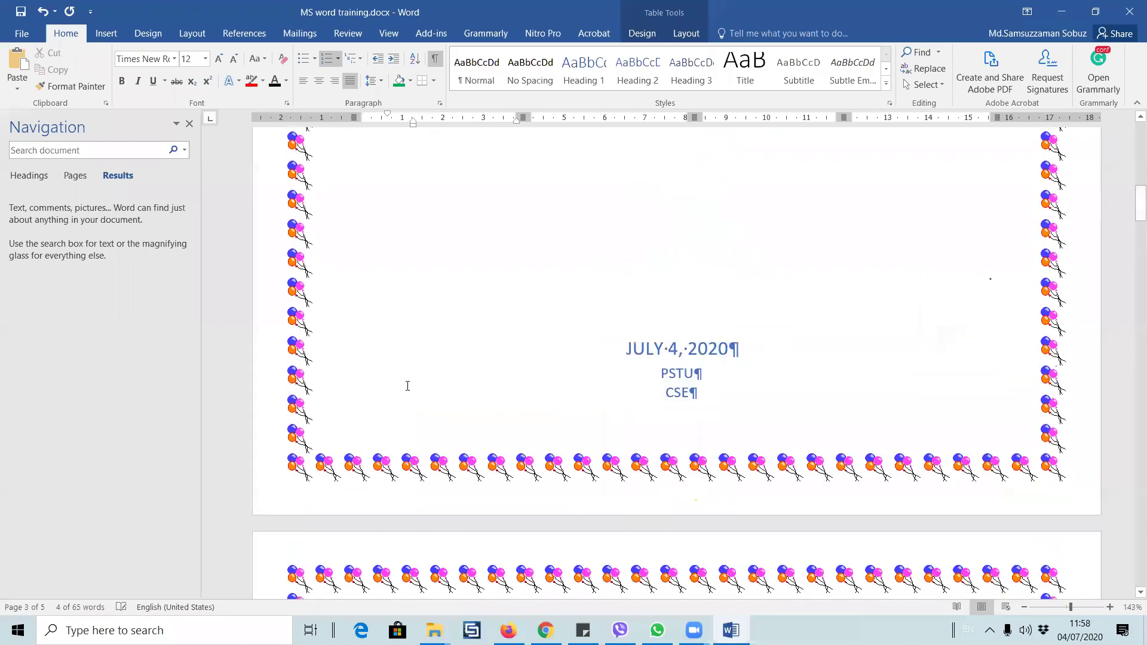
pyautogui.scroll(10, 409, 382)
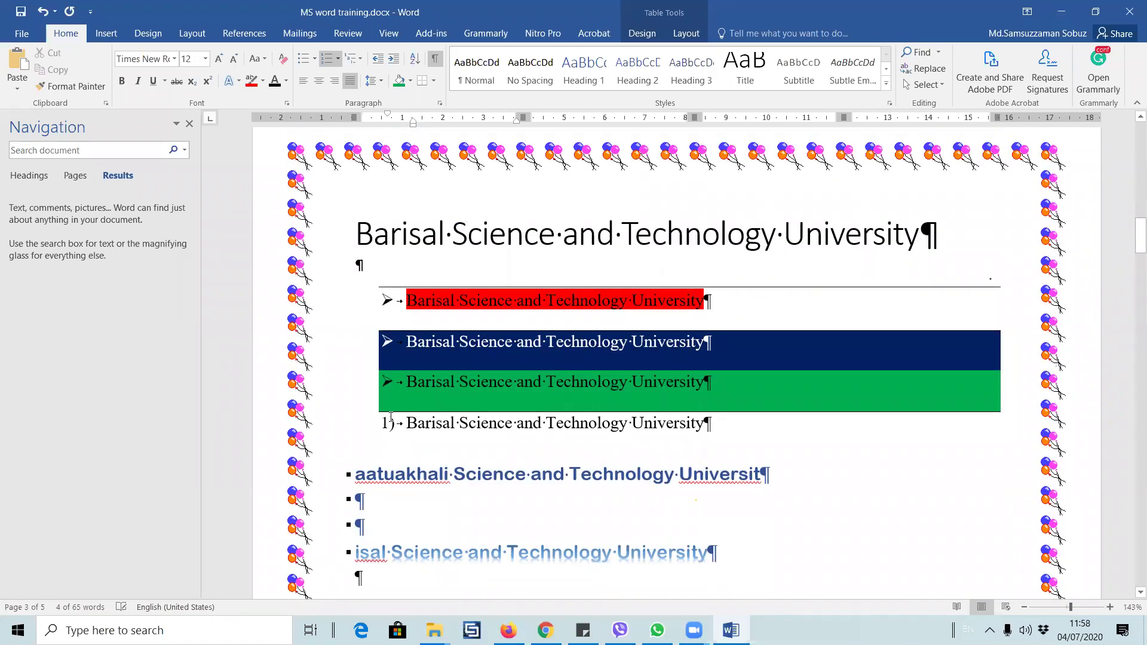
pyautogui.click(388, 418)
# - Restart the numbering in the table's Serial column at 1
pyautogui.scroll(-5, 391, 421)
pyautogui.scroll(-12, 391, 418)
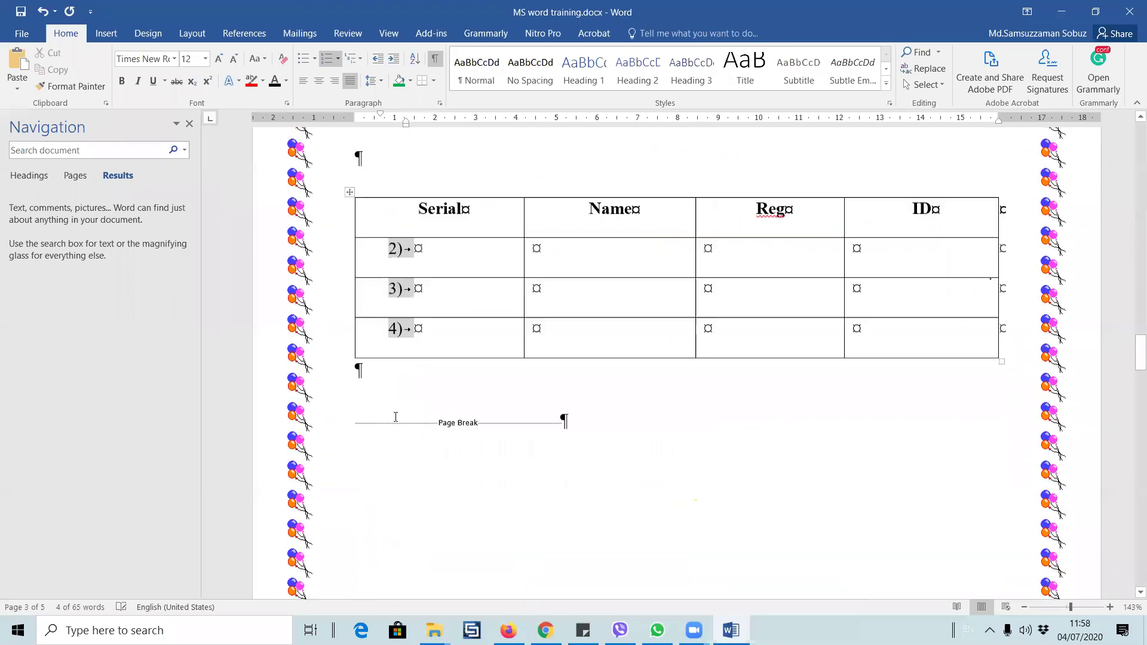
pyautogui.scroll(2, 412, 397)
pyautogui.rightClick(396, 380)
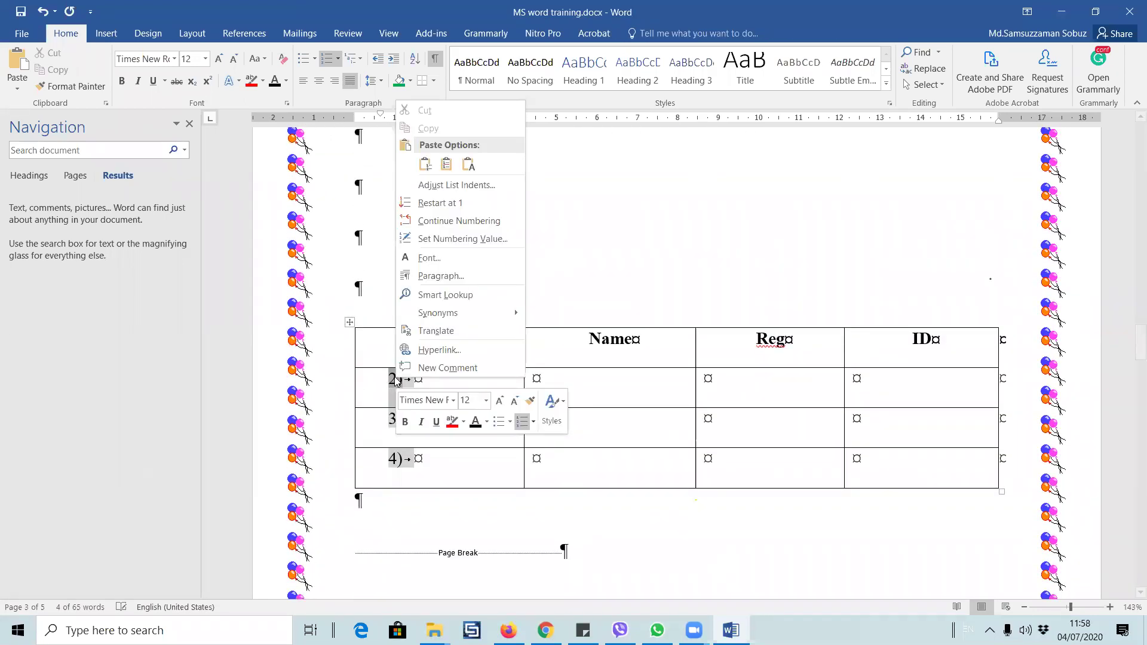
pyautogui.click(460, 208)
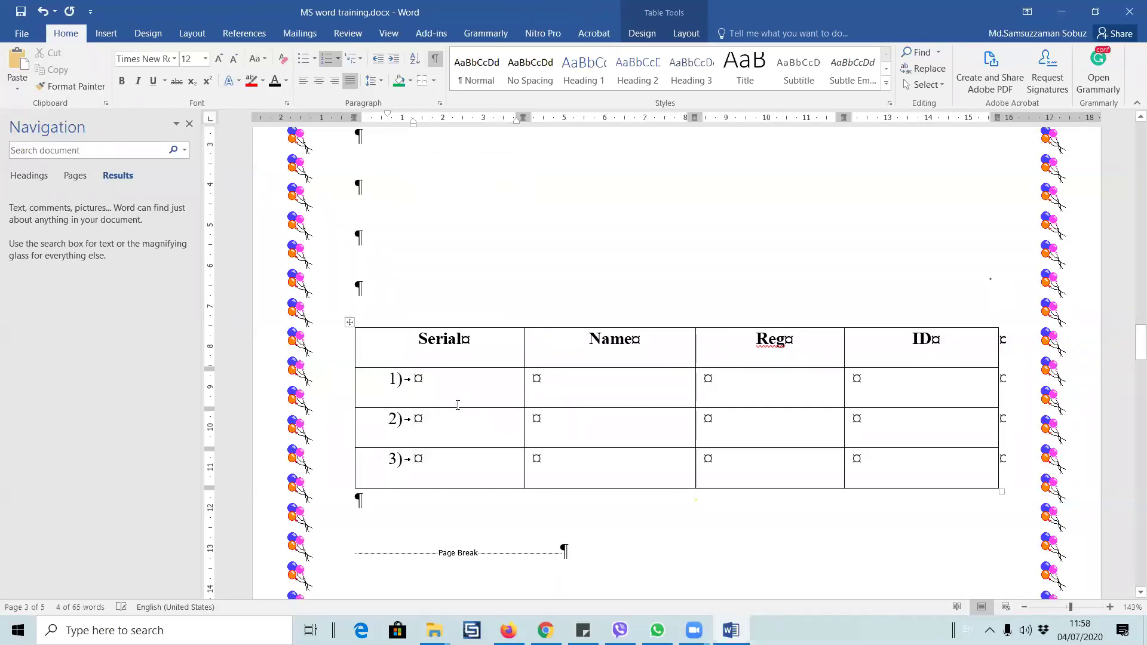
# - Narrow the Serial column to fit its header and widen the Name column on both sides
pyautogui.moveTo(522, 383); pyautogui.dragTo(421, 385)
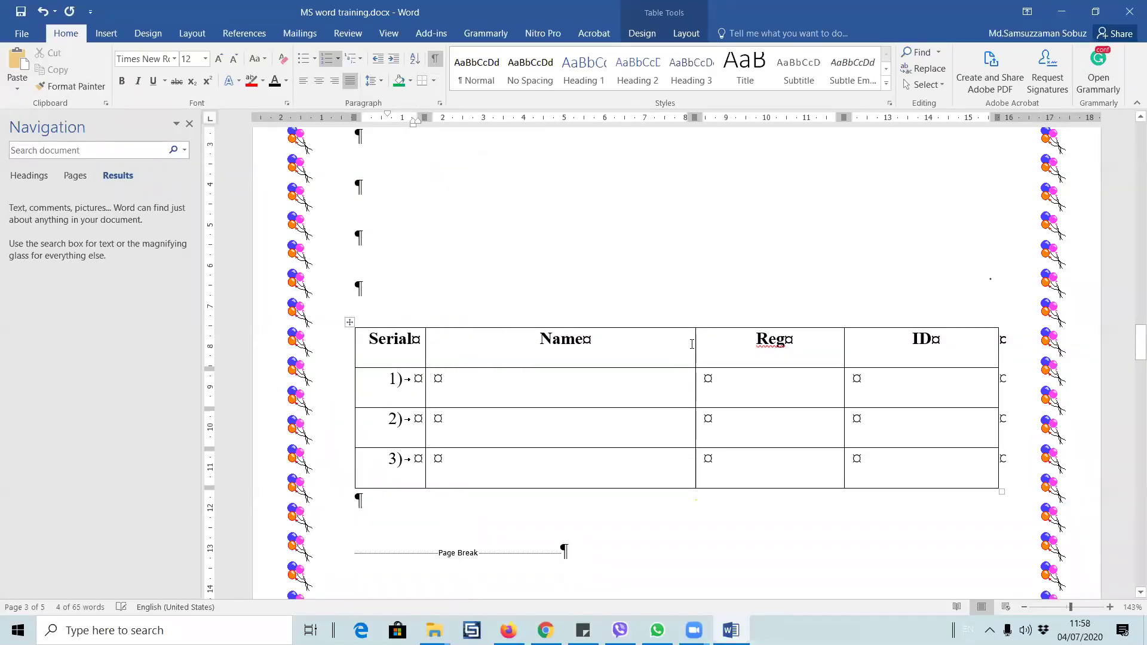
pyautogui.moveTo(712, 346); pyautogui.dragTo(739, 349)
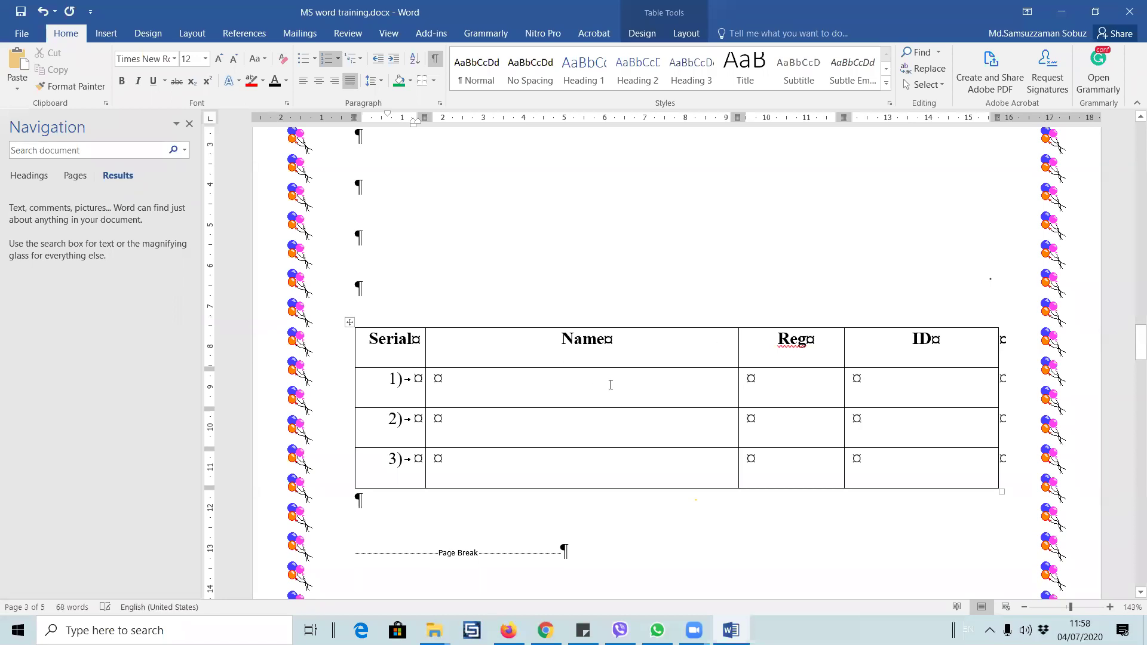
pyautogui.click(579, 346)
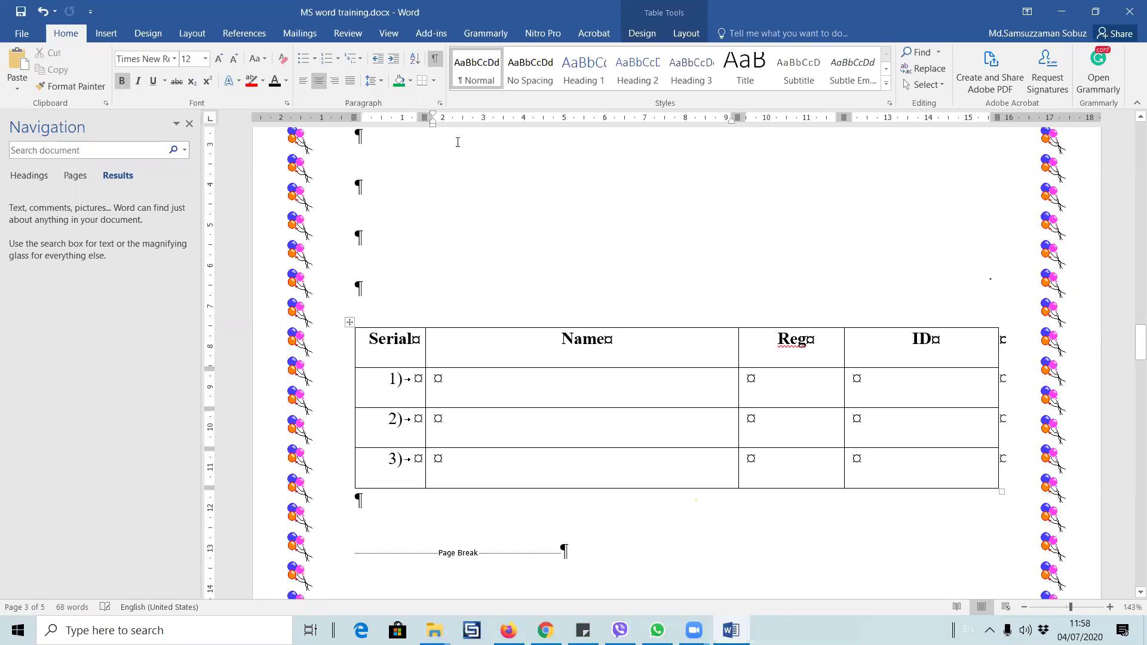
pyautogui.click(434, 81)
pyautogui.click(435, 82)
pyautogui.click(162, 34)
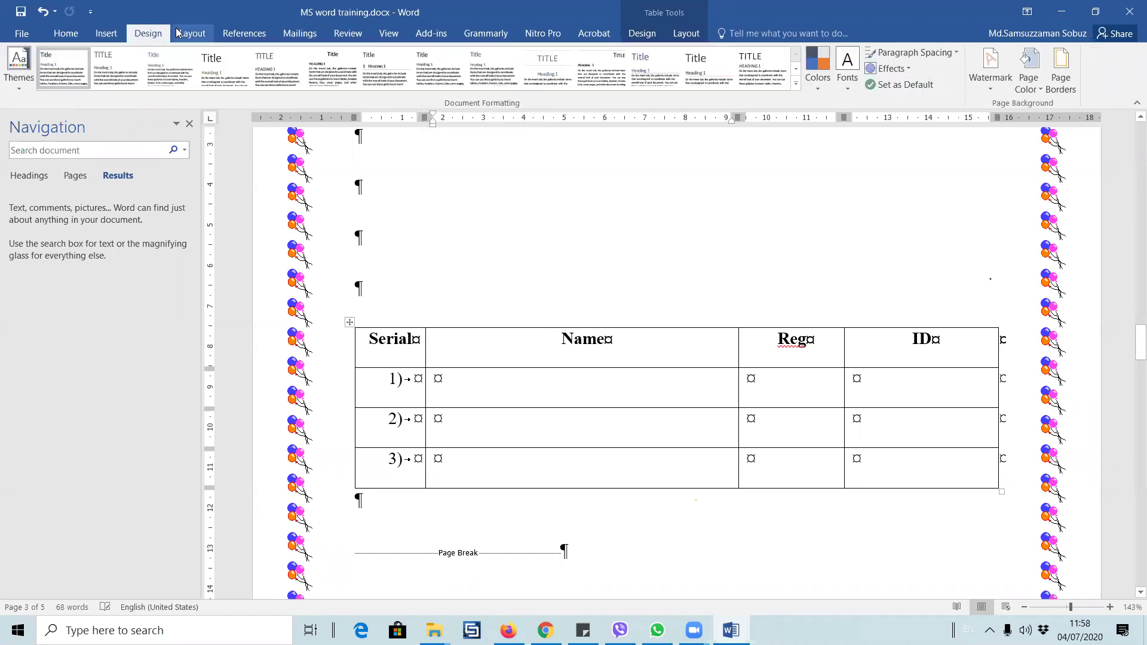
pyautogui.click(177, 33)
pyautogui.click(145, 37)
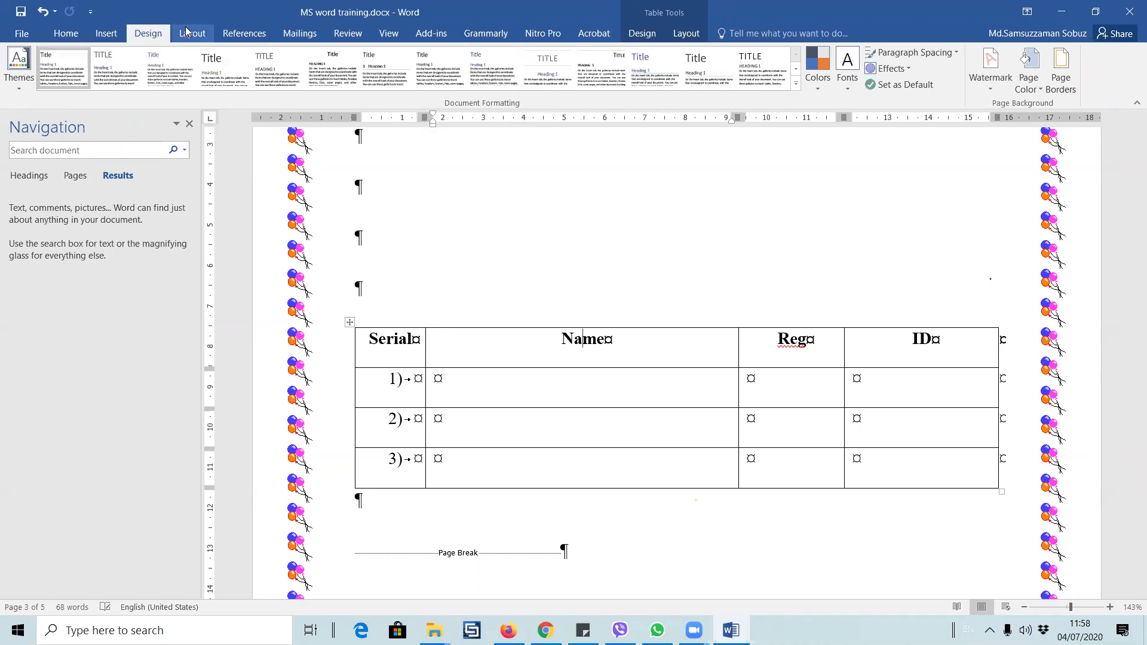
# - Examine which ribbon options are offered with the whole table selected, with the cursor in the Name cell, and outside the table
pyautogui.click(187, 31)
pyautogui.click(244, 33)
pyautogui.click(162, 35)
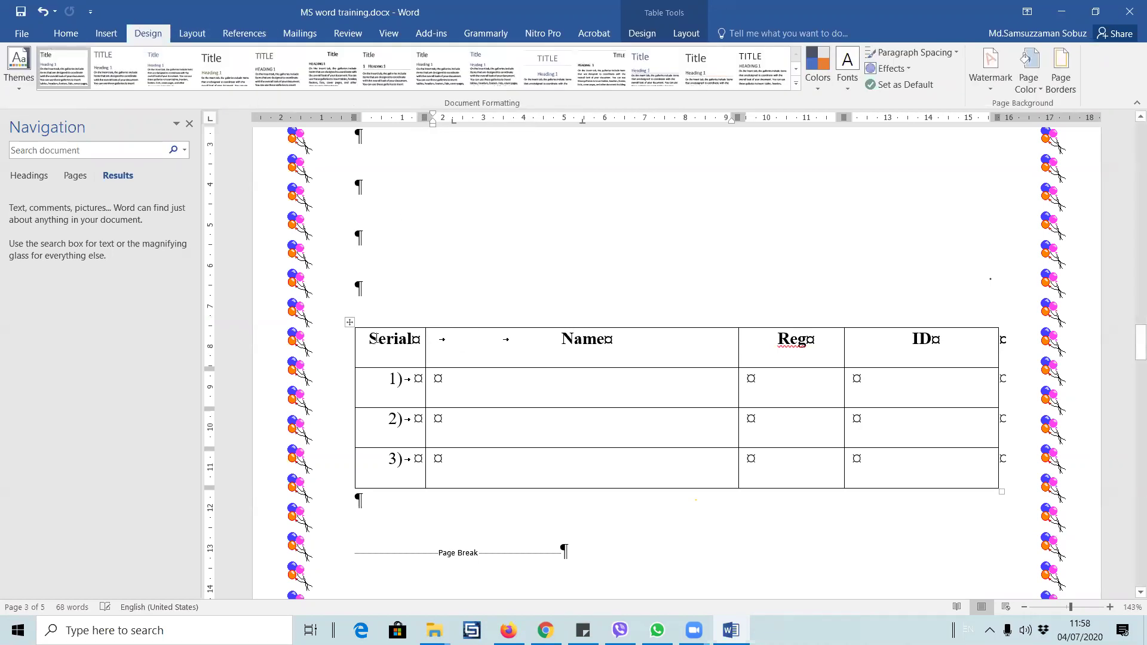
pyautogui.click(350, 323)
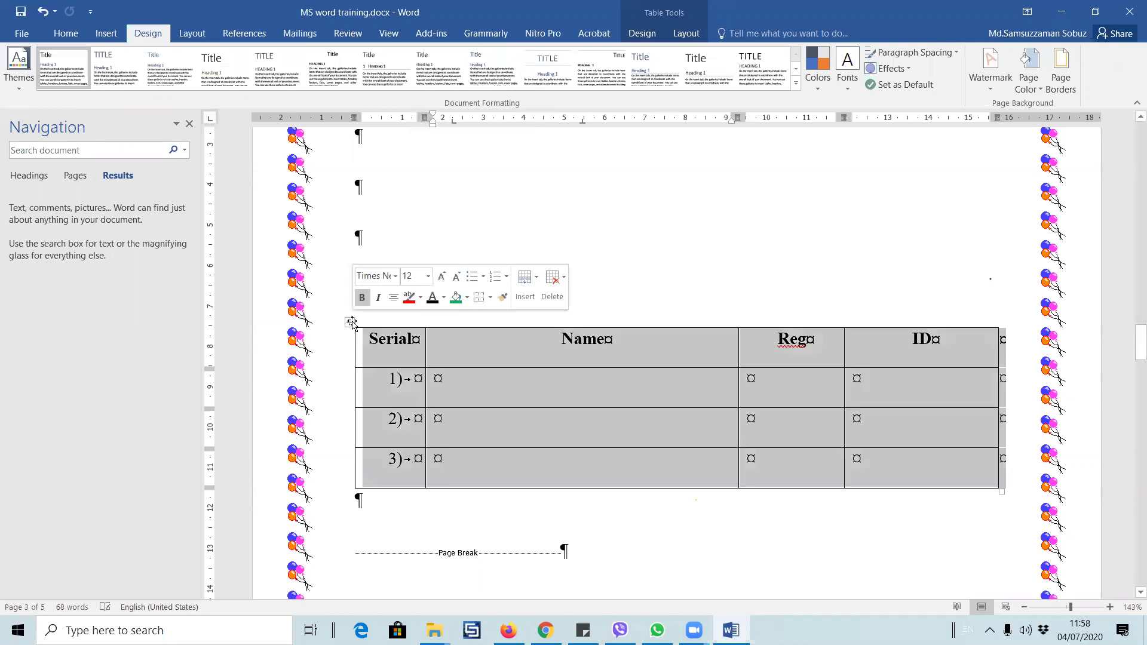
pyautogui.click(695, 35)
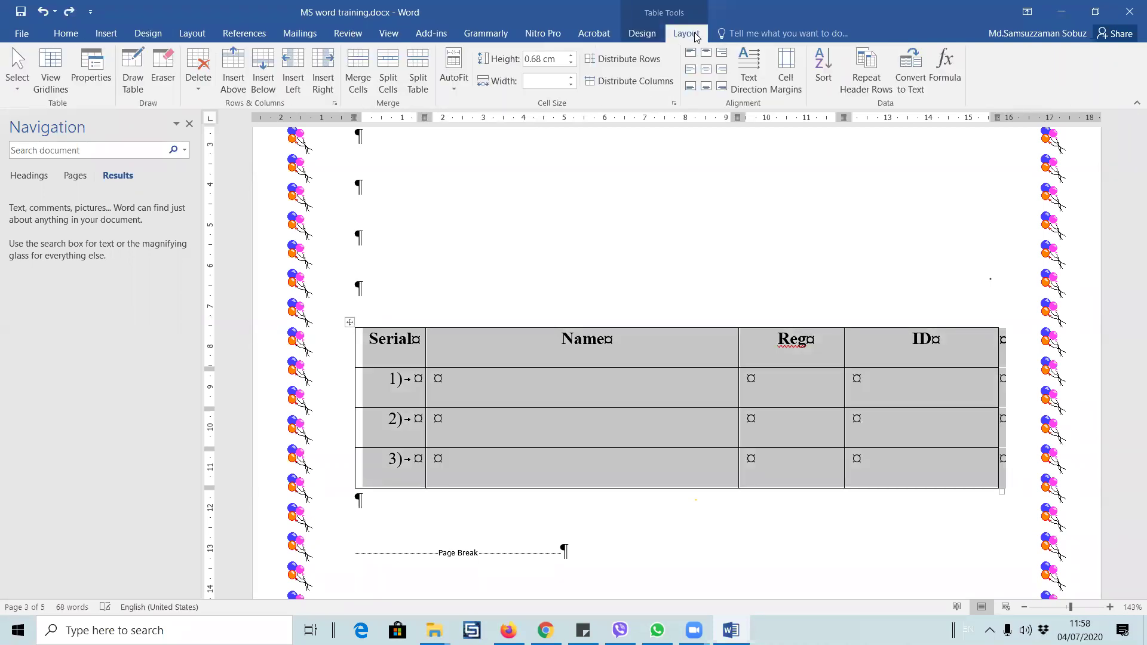
pyautogui.click(501, 360)
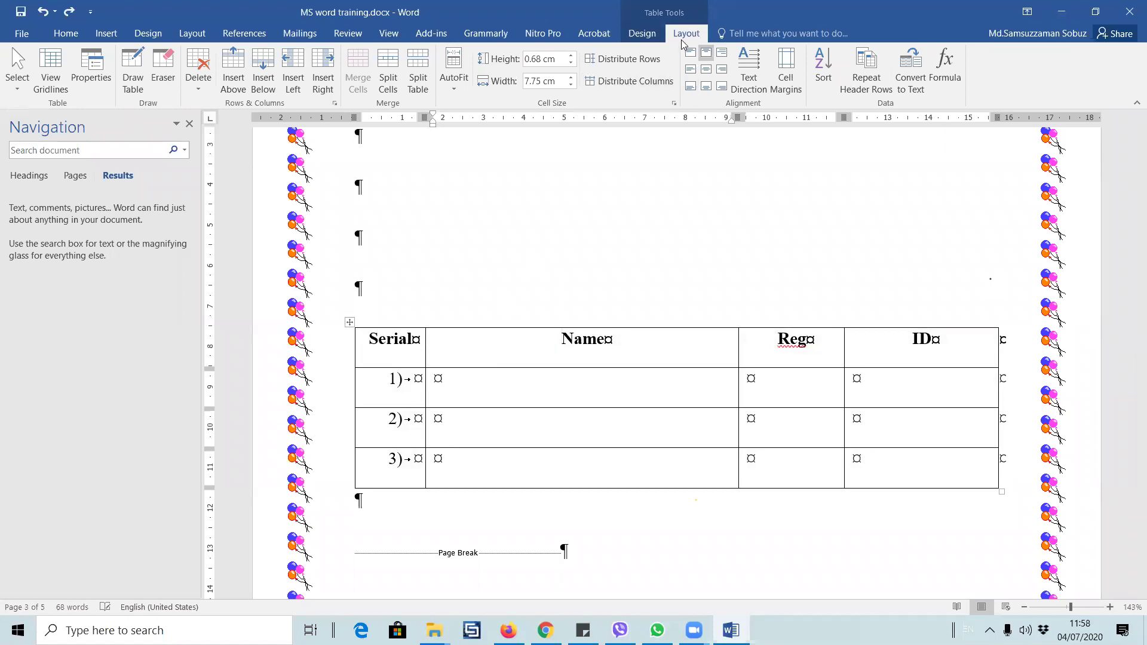
pyautogui.click(411, 208)
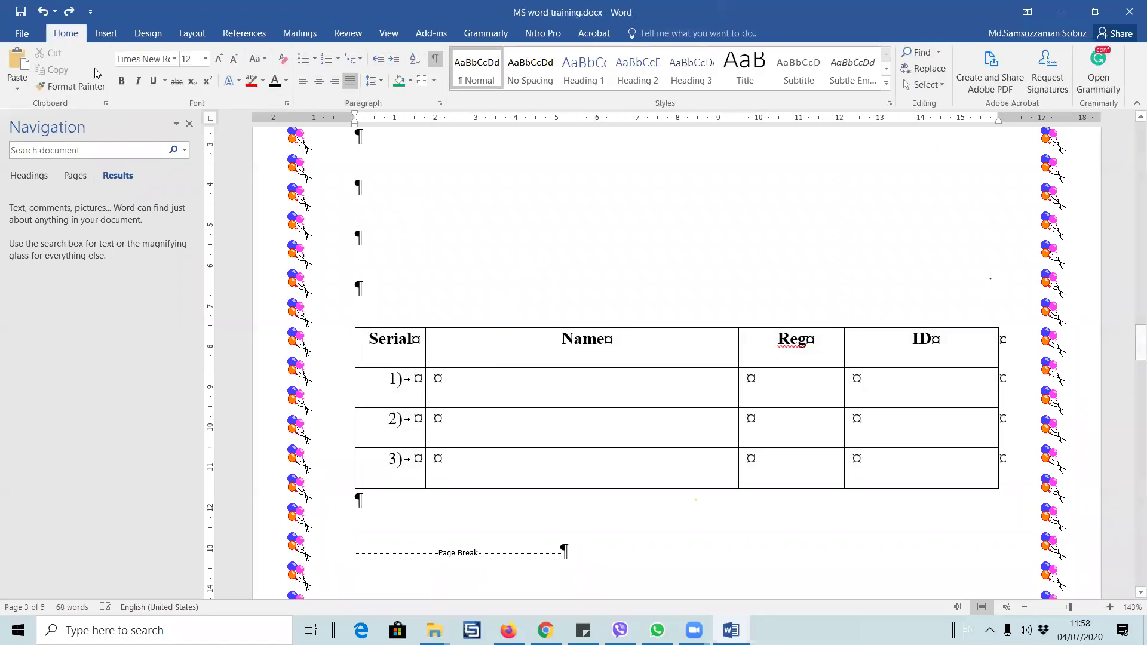
pyautogui.click(186, 38)
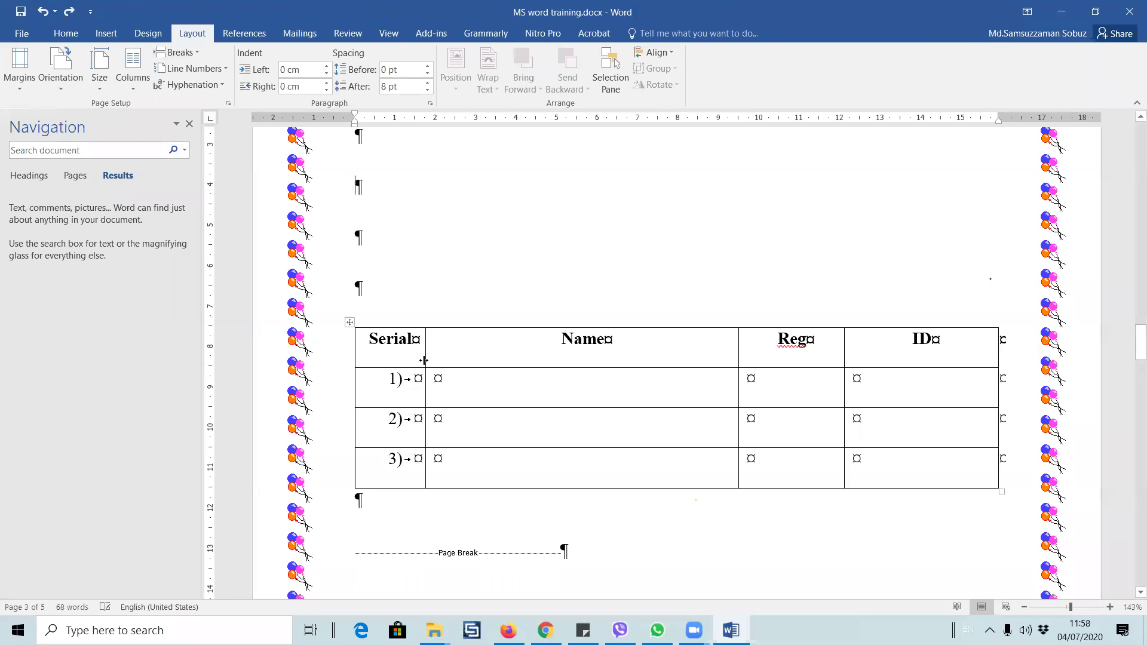
# - Insert a tab before the Name heading and draw thick lines beneath it and vertically down the Name column
pyautogui.click(441, 341)
pyautogui.hotkey('ctrl', 'Tab')
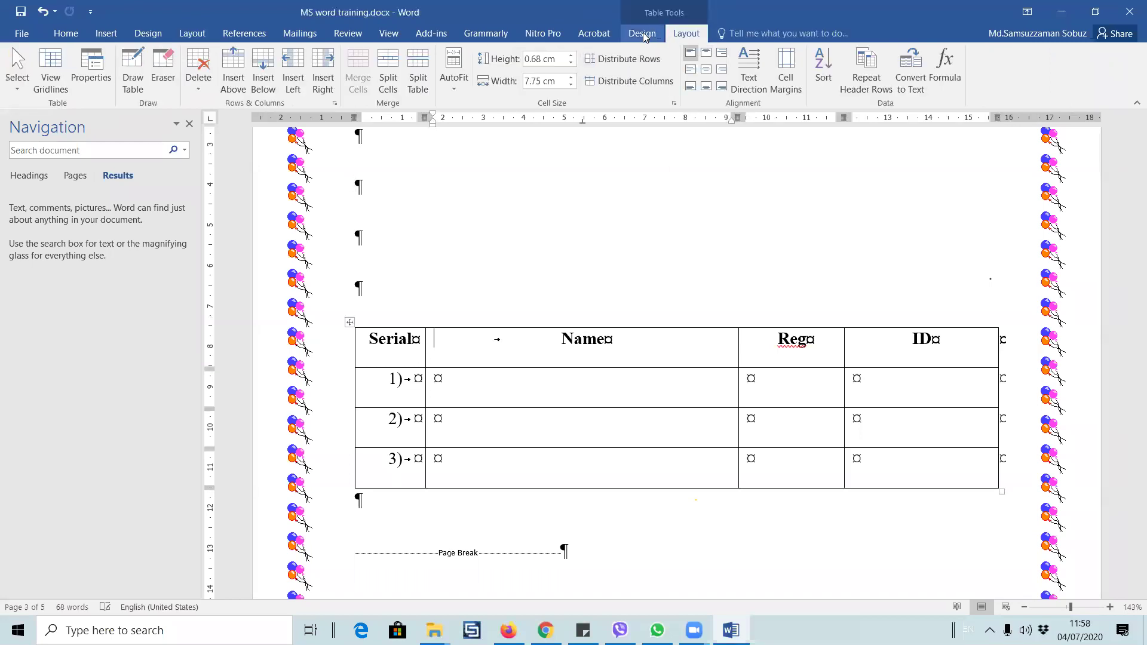
pyautogui.click(644, 35)
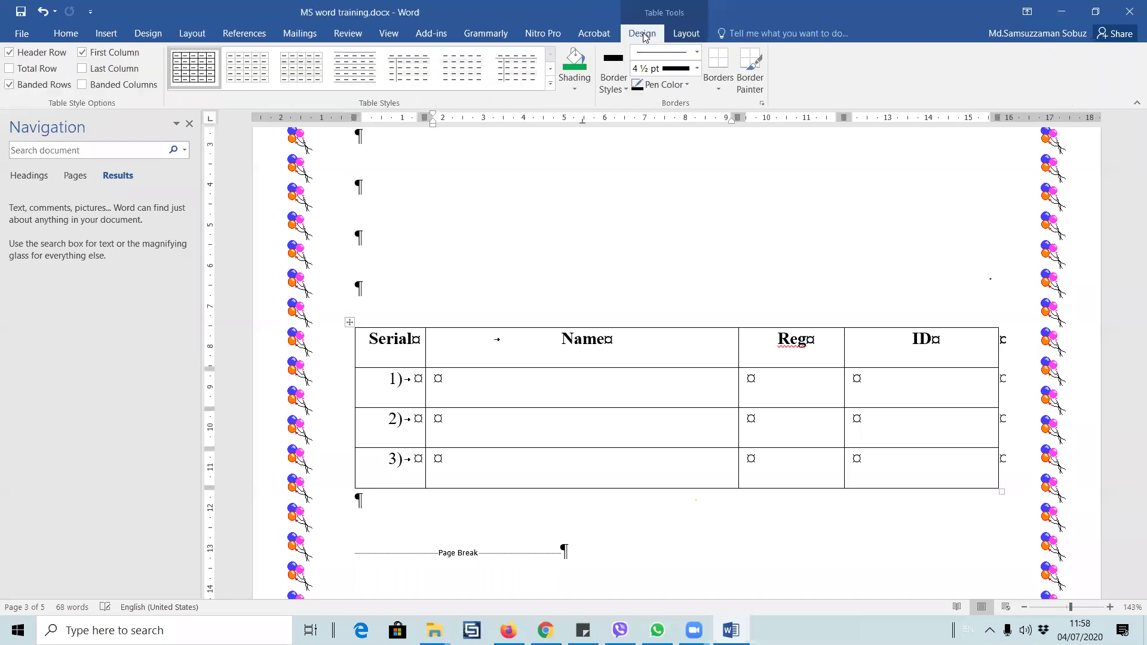
pyautogui.click(686, 36)
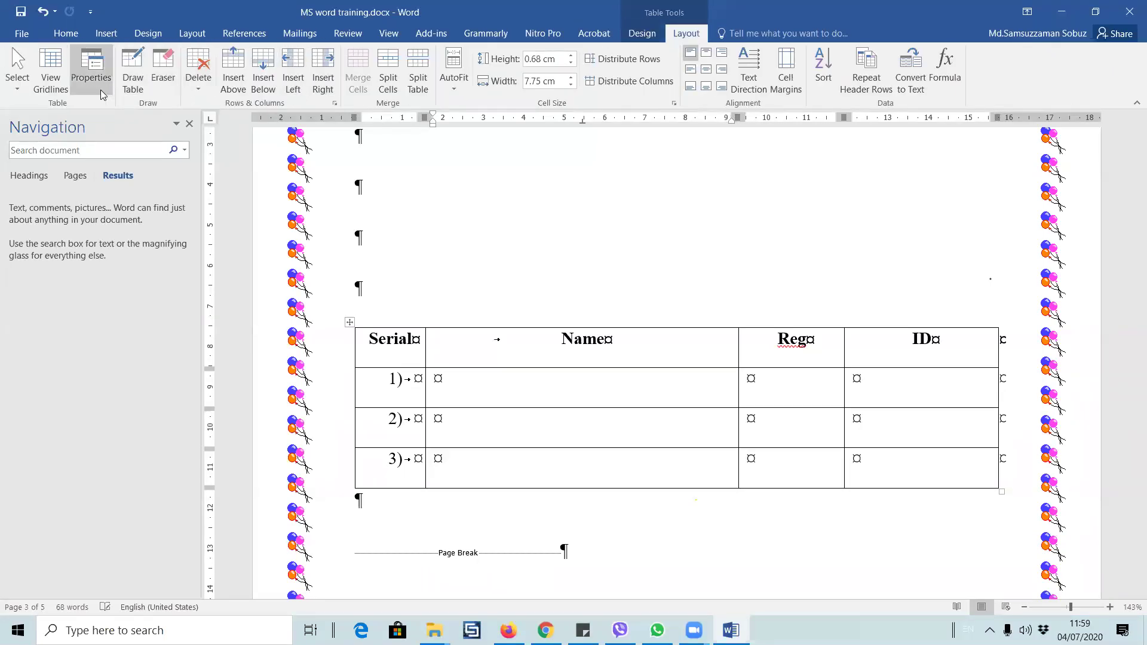
pyautogui.click(132, 78)
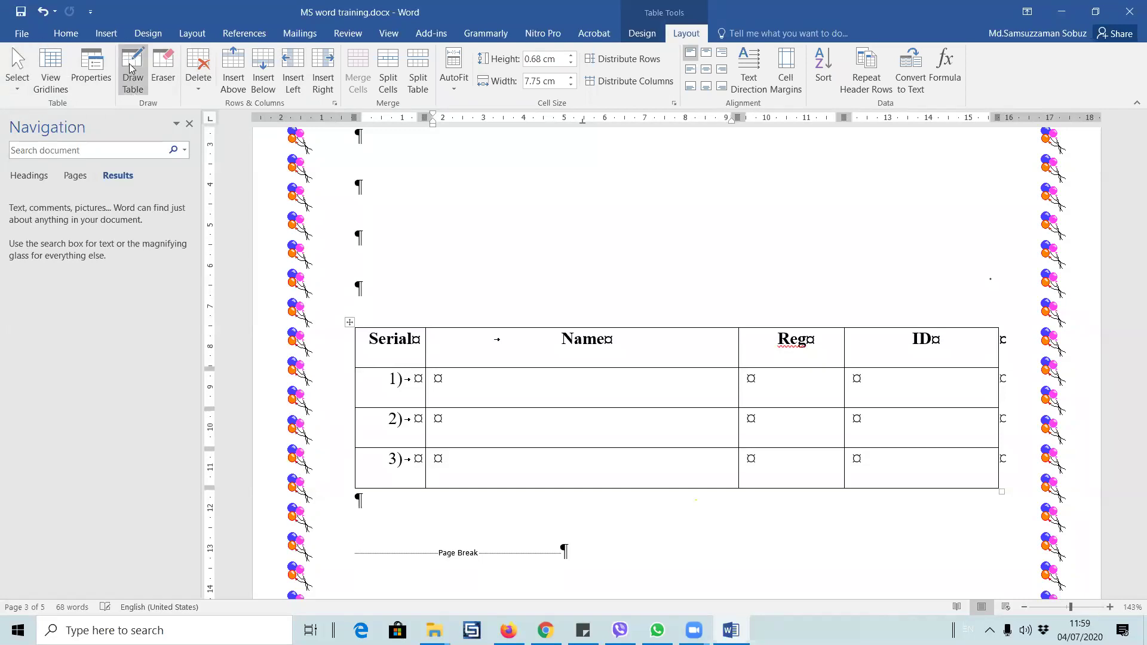
pyautogui.moveTo(549, 345)
pyautogui.mouseDown()
pyautogui.moveTo(686, 361)
pyautogui.moveTo(727, 340)
pyautogui.moveTo(699, 356)
pyautogui.moveTo(579, 361)
pyautogui.moveTo(577, 516)
pyautogui.mouseUp()
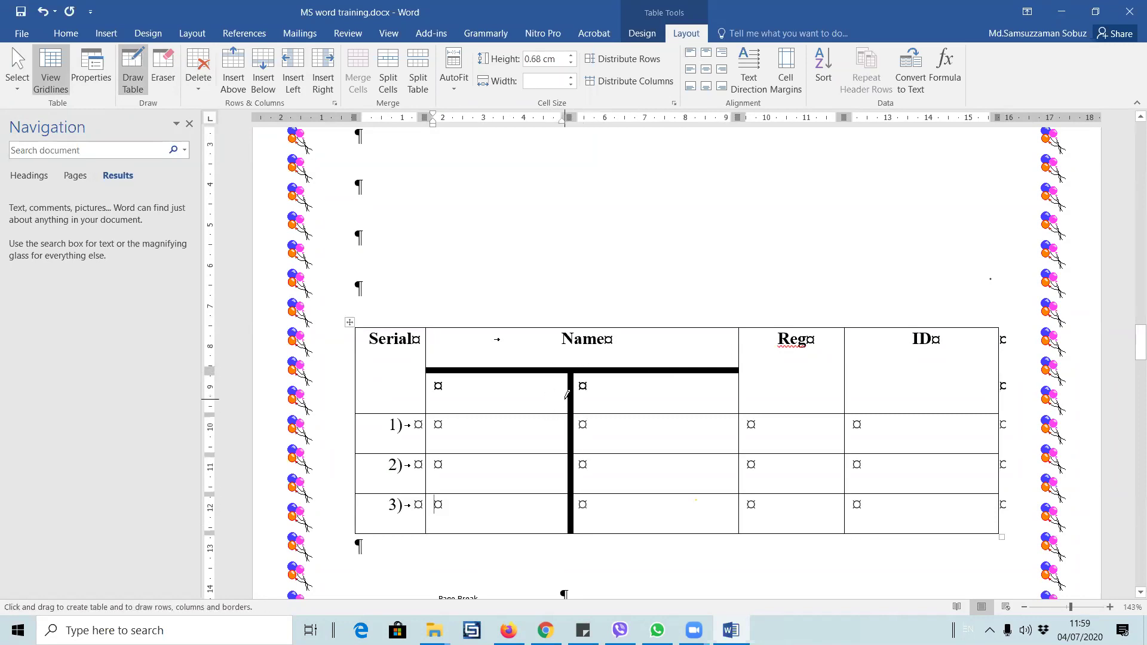
# - Apply a solid ½ pt border setting to the whole table
pyautogui.click(66, 33)
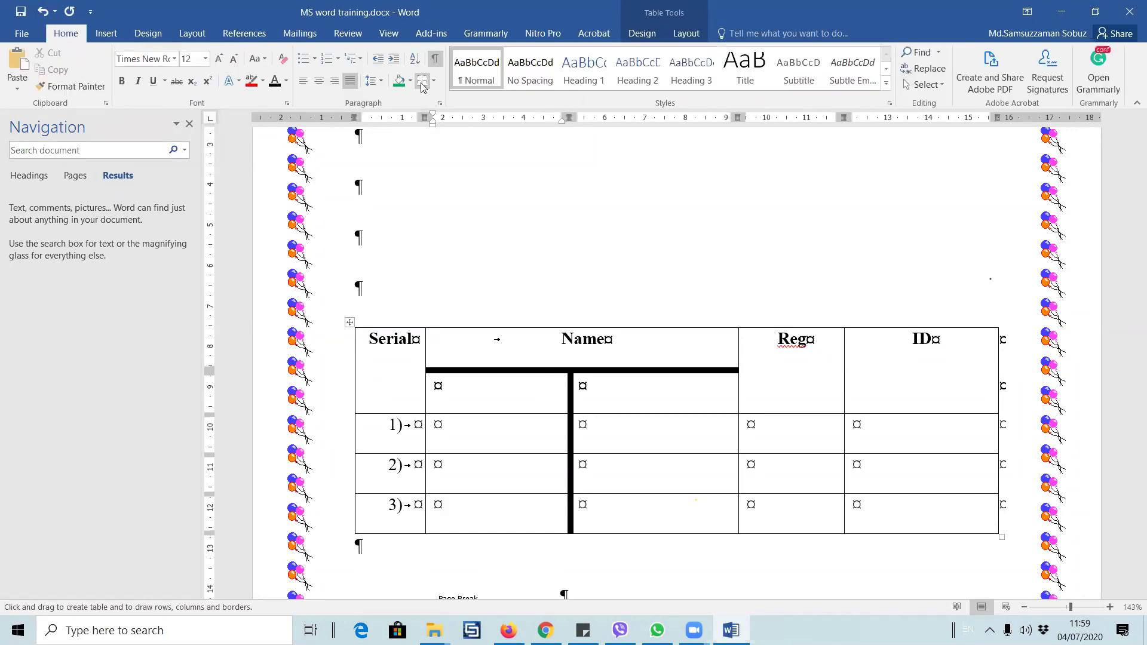
pyautogui.click(435, 85)
pyautogui.click(487, 358)
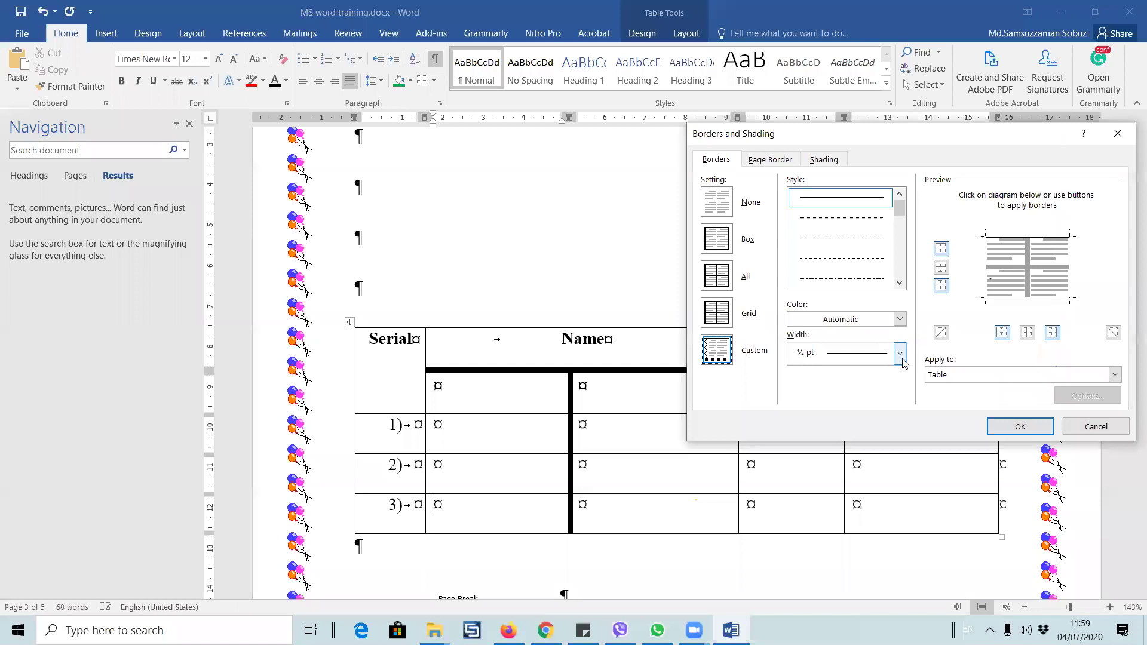
pyautogui.click(829, 203)
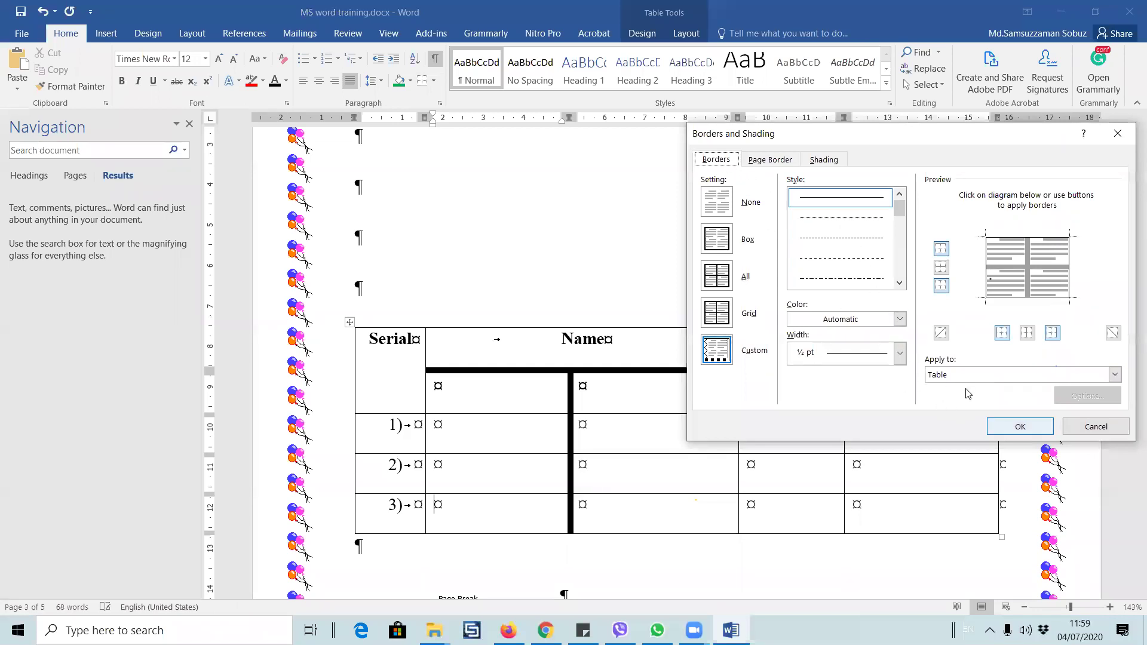
pyautogui.click(1019, 427)
pyautogui.click(573, 391)
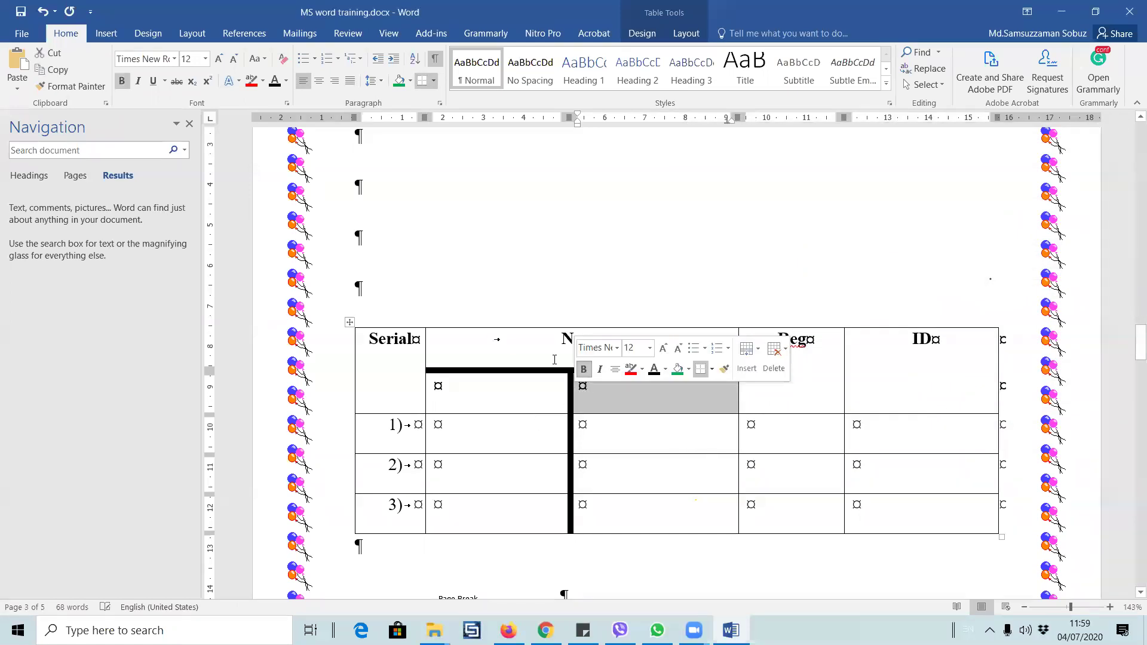
pyautogui.click(499, 376)
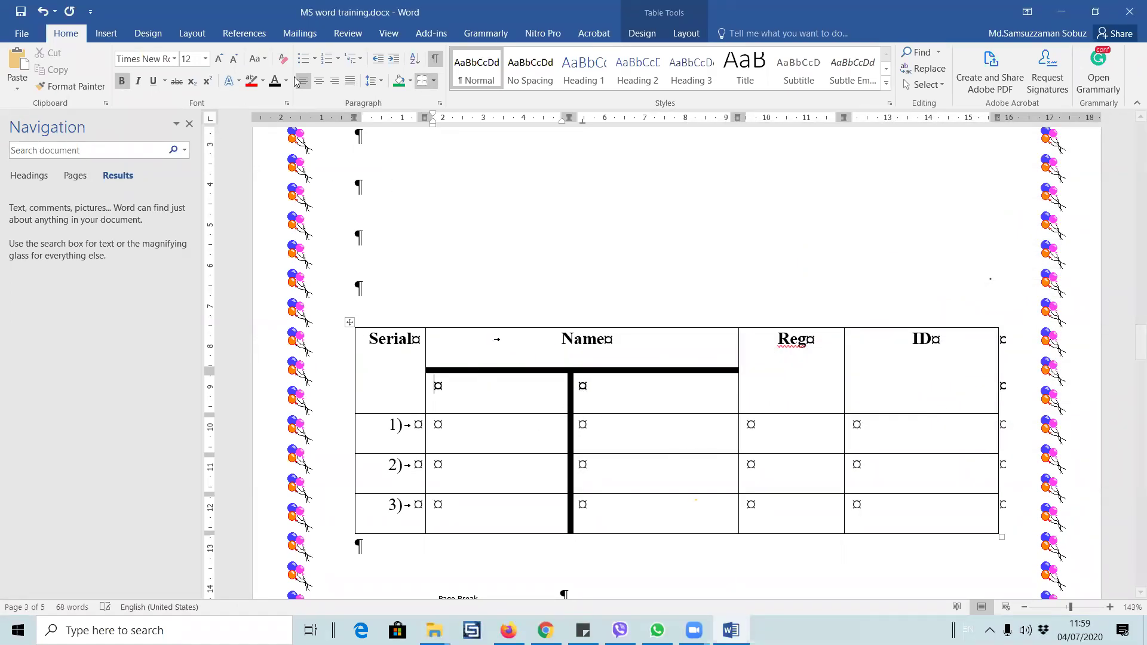
# - Draw a thin horizontal line dividing the first Name cell of the row numbered 1
pyautogui.scroll(-13, 297, 81)
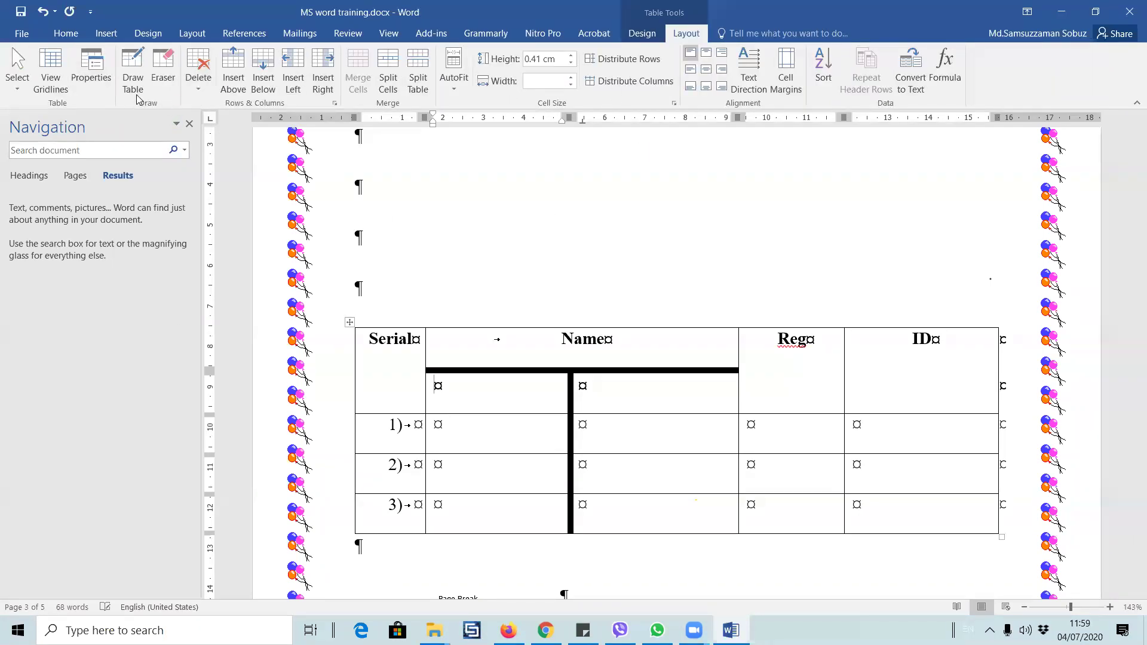
pyautogui.click(132, 68)
pyautogui.moveTo(424, 425)
pyautogui.mouseDown()
pyautogui.moveTo(550, 428)
pyautogui.moveTo(537, 437)
pyautogui.mouseUp()
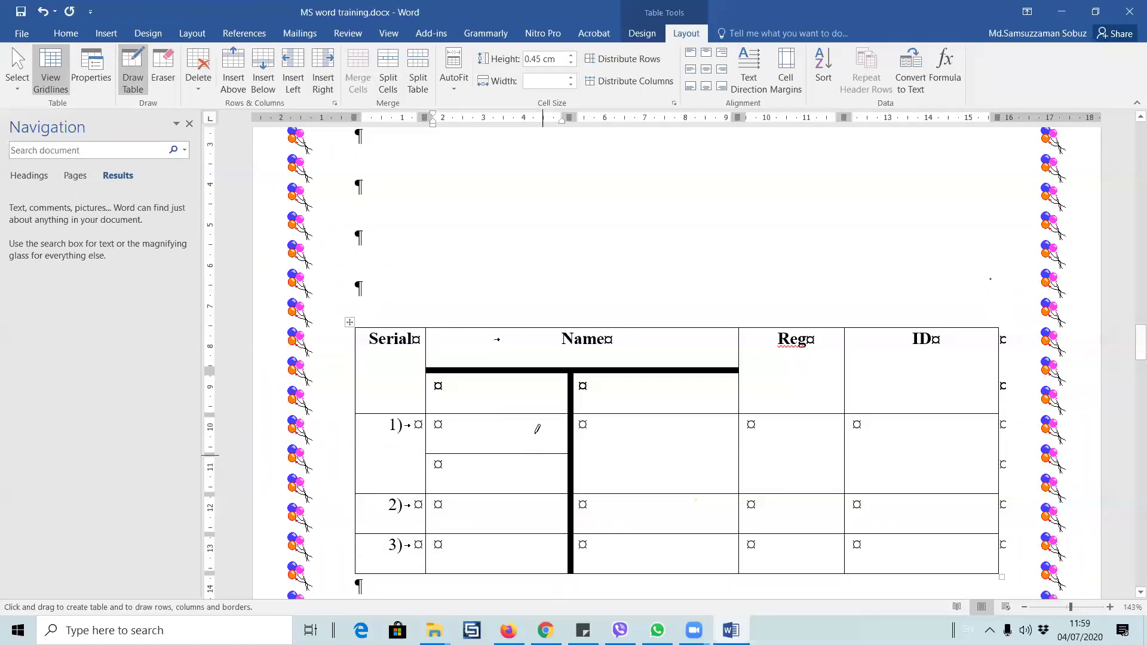
# - Erase the thick horizontal line under the Name heading and the thick vertical line running down the Name column
pyautogui.click(163, 69)
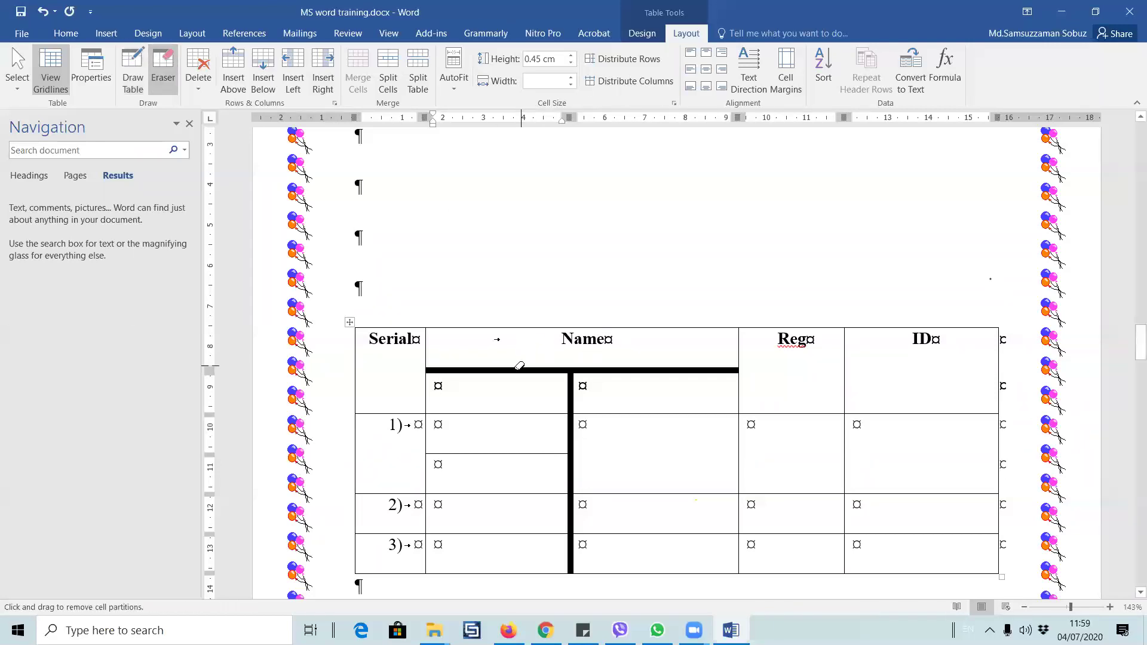
pyautogui.click(519, 366)
pyautogui.click(596, 365)
pyautogui.click(572, 385)
pyautogui.click(573, 436)
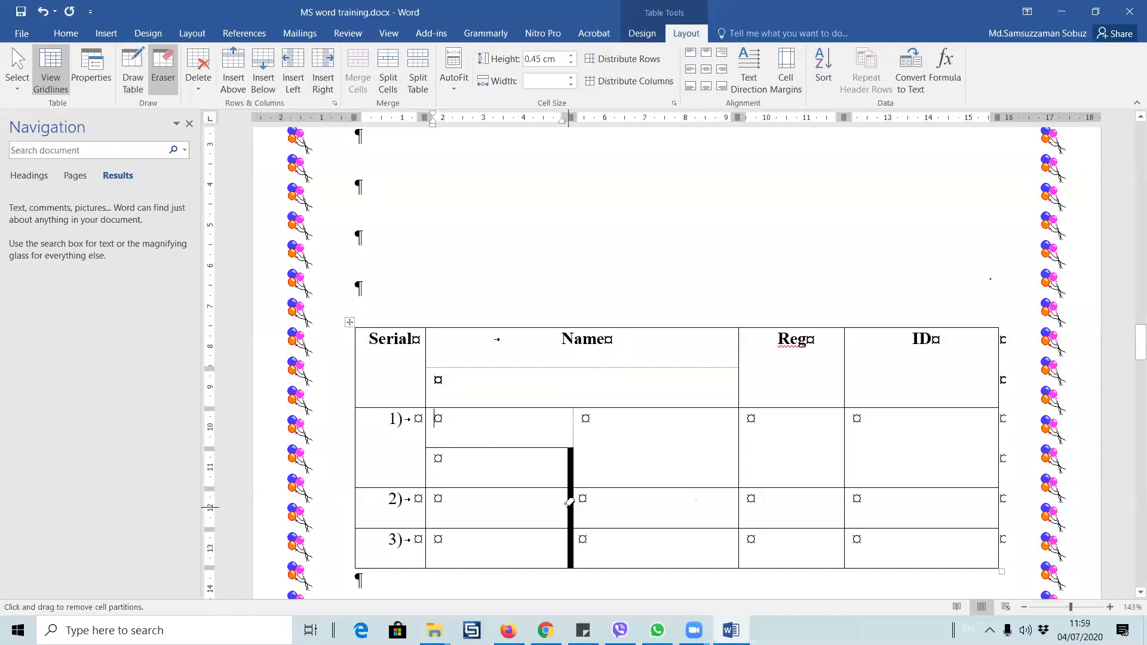
pyautogui.click(570, 475)
pyautogui.click(572, 501)
pyautogui.click(573, 539)
pyautogui.doubleClick(618, 200)
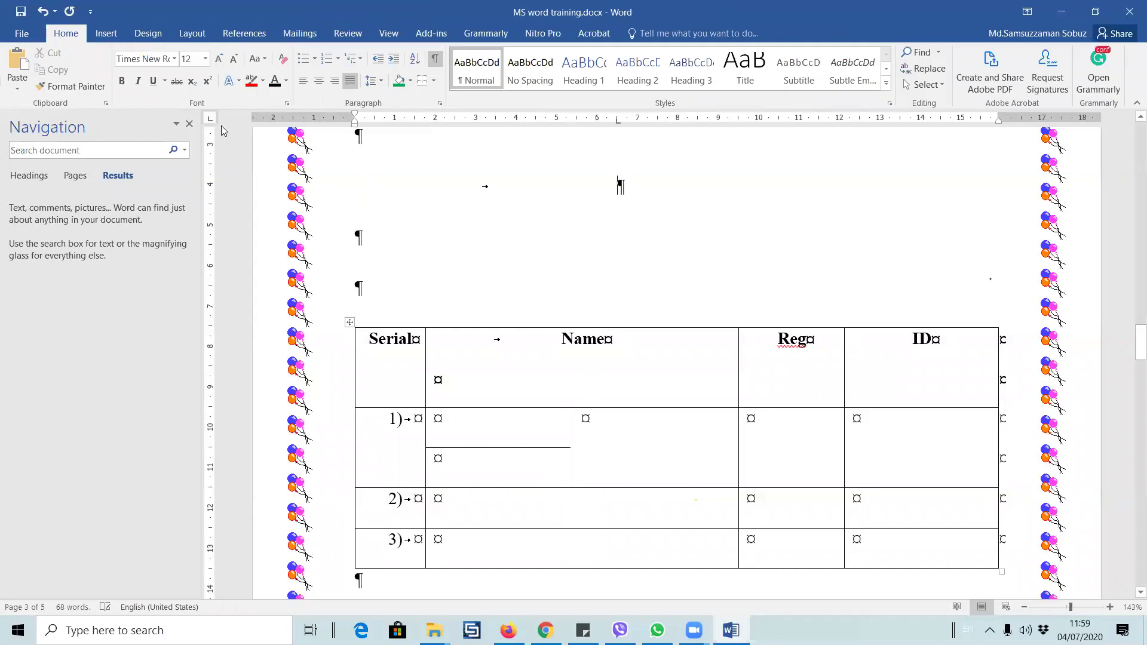
pyautogui.hotkey('ctrl', 'z')
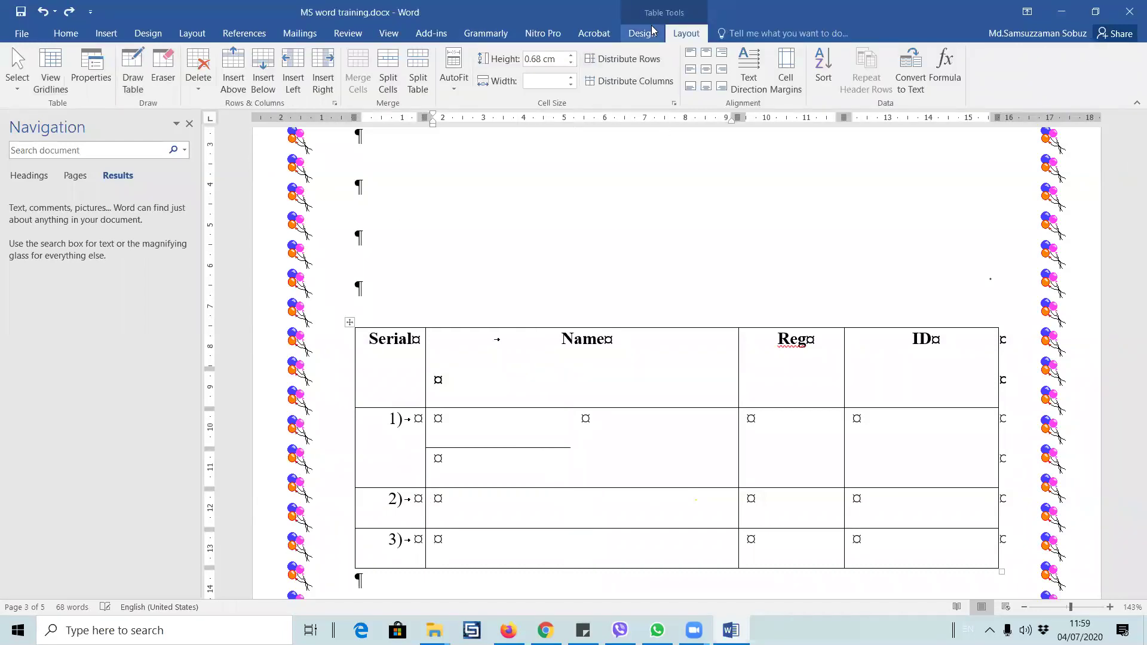
# - Draw thin lines beneath the Name heading and vertically down the column below it, and divide the second name cell of row 1 horizontally
pyautogui.click(132, 71)
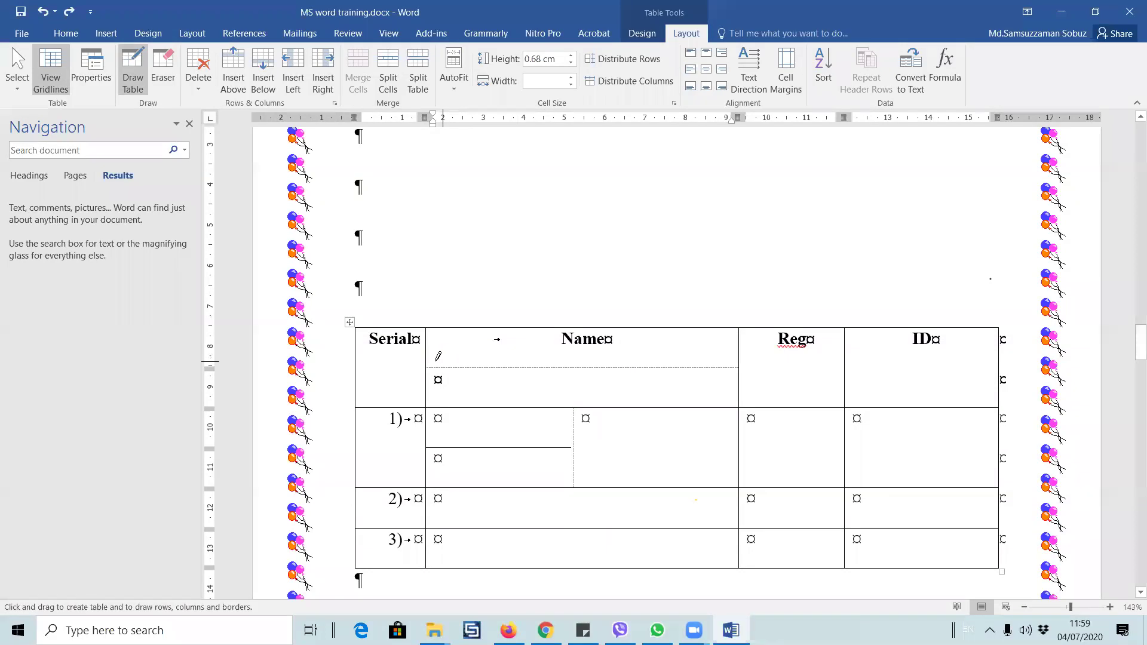
pyautogui.moveTo(428, 361); pyautogui.dragTo(708, 362)
pyautogui.moveTo(574, 410); pyautogui.dragTo(583, 545)
pyautogui.hotkey('ctrl', 'z')
pyautogui.moveTo(572, 405); pyautogui.dragTo(583, 543)
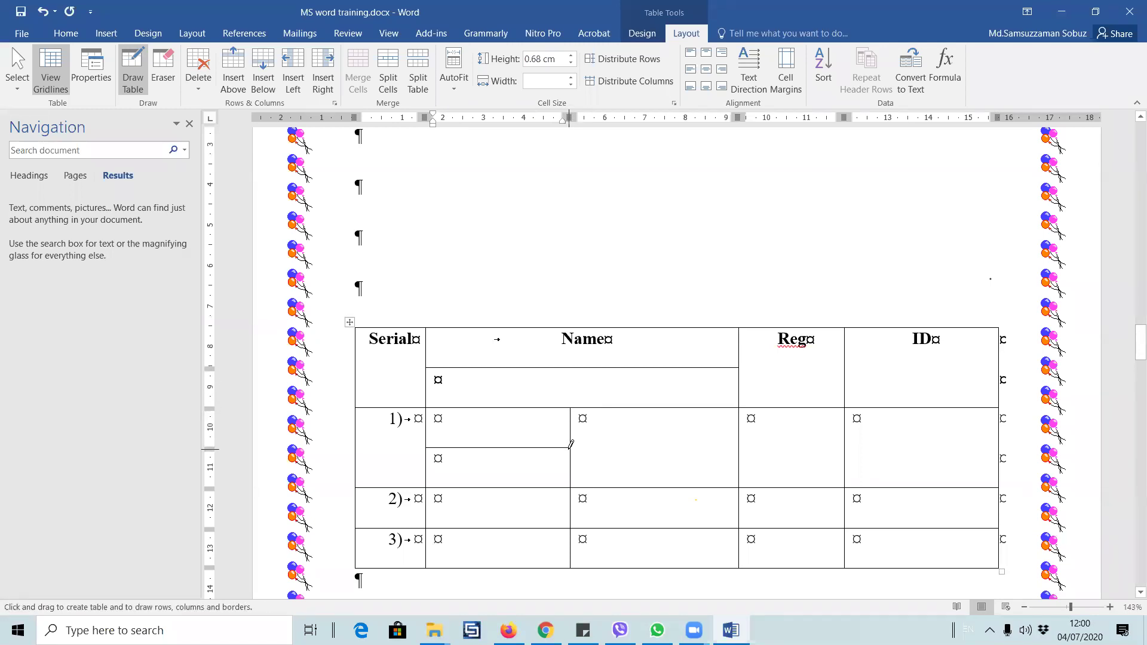
pyautogui.moveTo(570, 405); pyautogui.dragTo(570, 371)
pyautogui.moveTo(719, 445)
pyautogui.mouseDown()
pyautogui.moveTo(734, 451)
pyautogui.moveTo(705, 454)
pyautogui.mouseUp()
# - Enter the subheadings "Given Name" and "Sure Name" in the two cells below the Name heading
pyautogui.click(505, 391)
pyautogui.write('Given Name')
pyautogui.press('Tab')
pyautogui.write('Sur ')
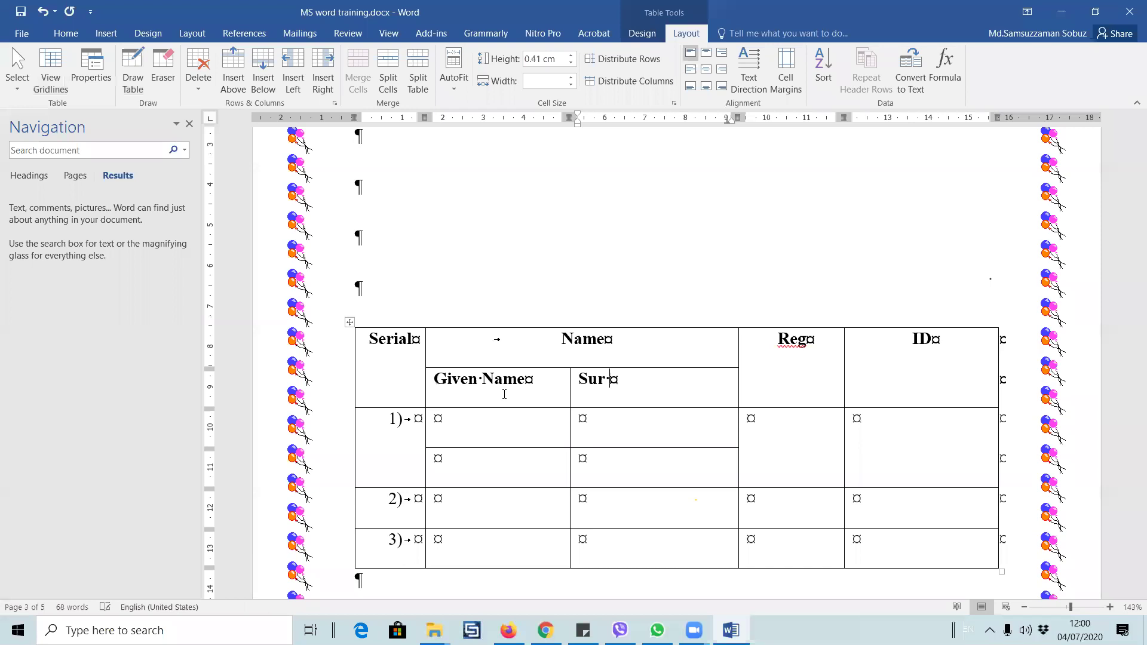
pyautogui.write('Name')
pyautogui.write('e')
pyautogui.click(776, 349)
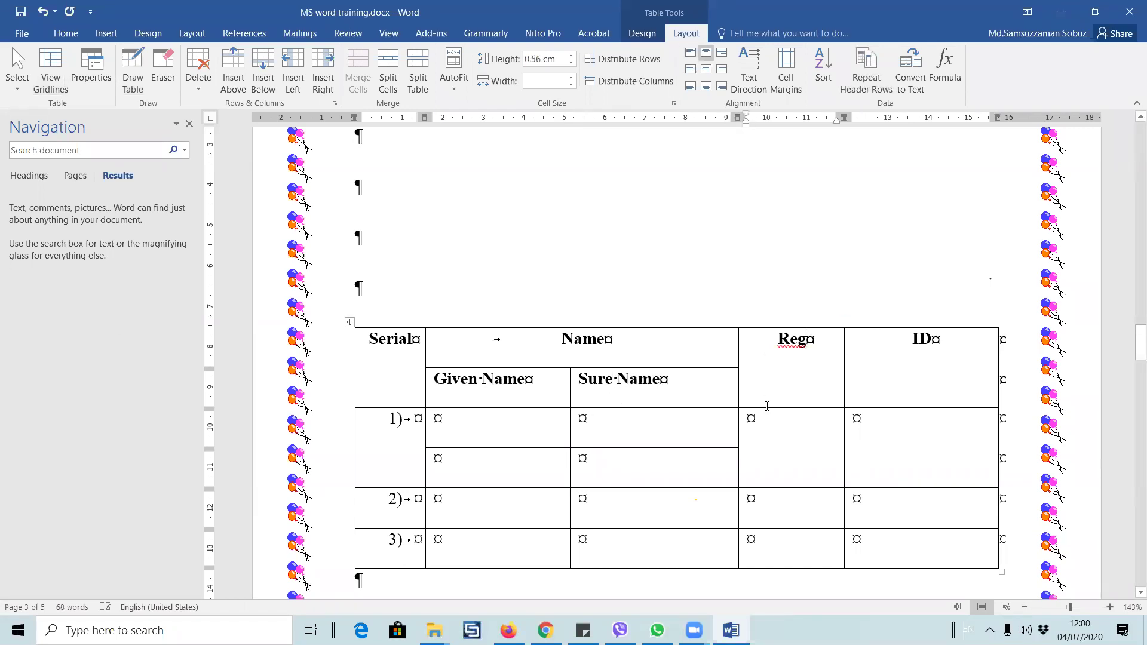
# - Try a red text highlight on the Given Name subheading and undo it
pyautogui.scroll(-3, 766, 405)
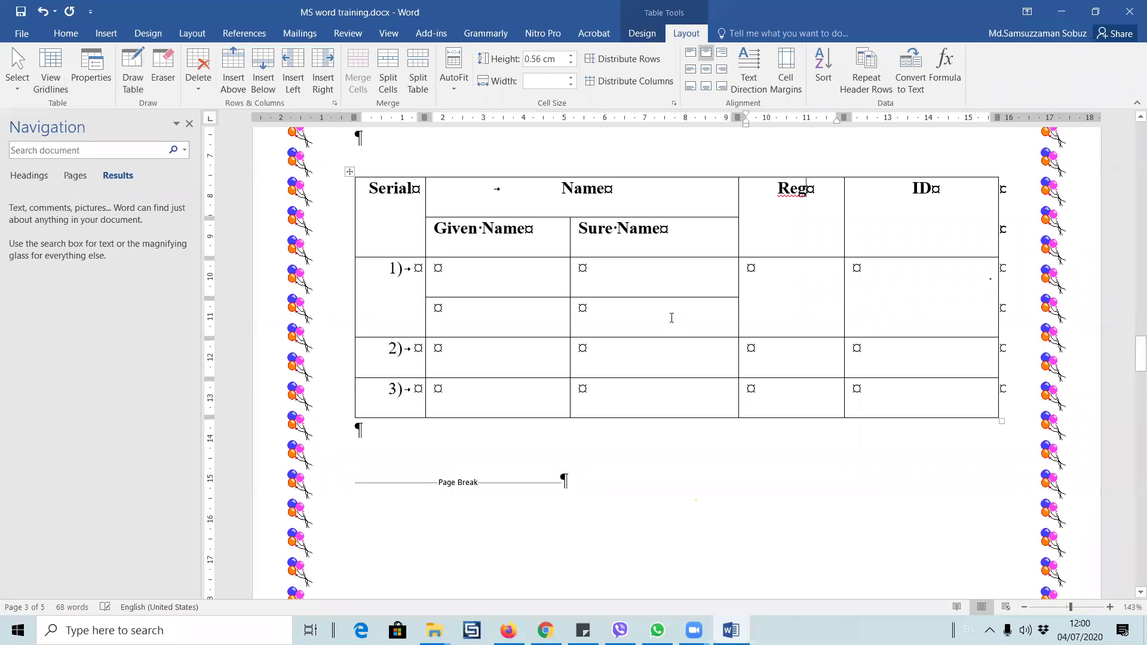
pyautogui.click(427, 230)
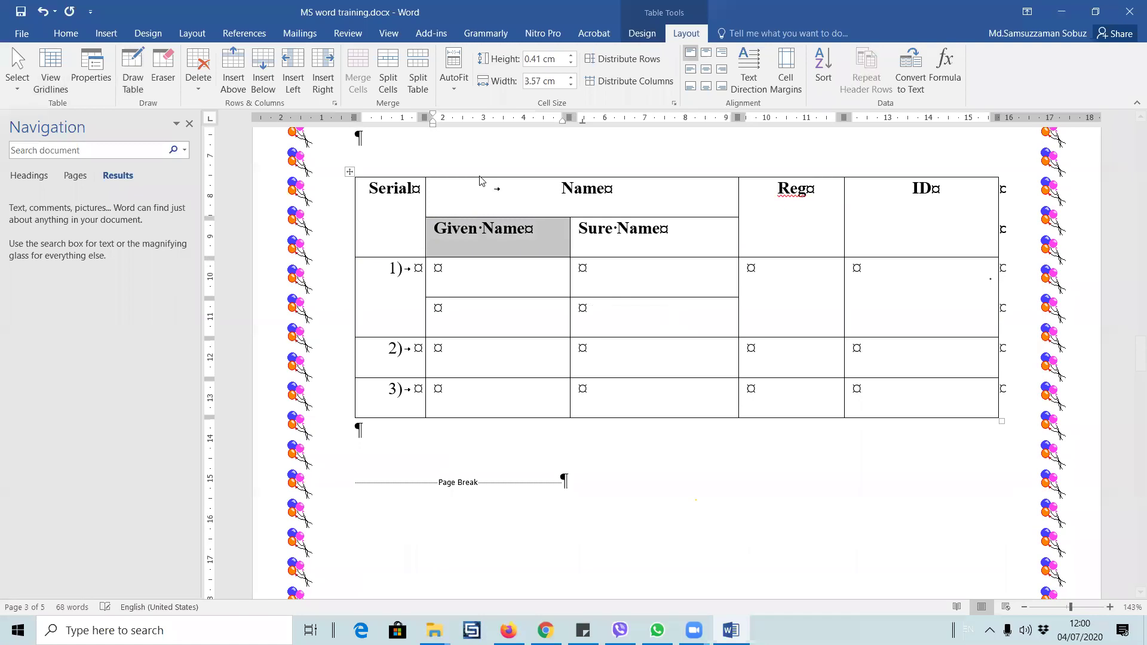
pyautogui.click(55, 11)
pyautogui.press('Escape')
pyautogui.click(66, 33)
pyautogui.click(251, 82)
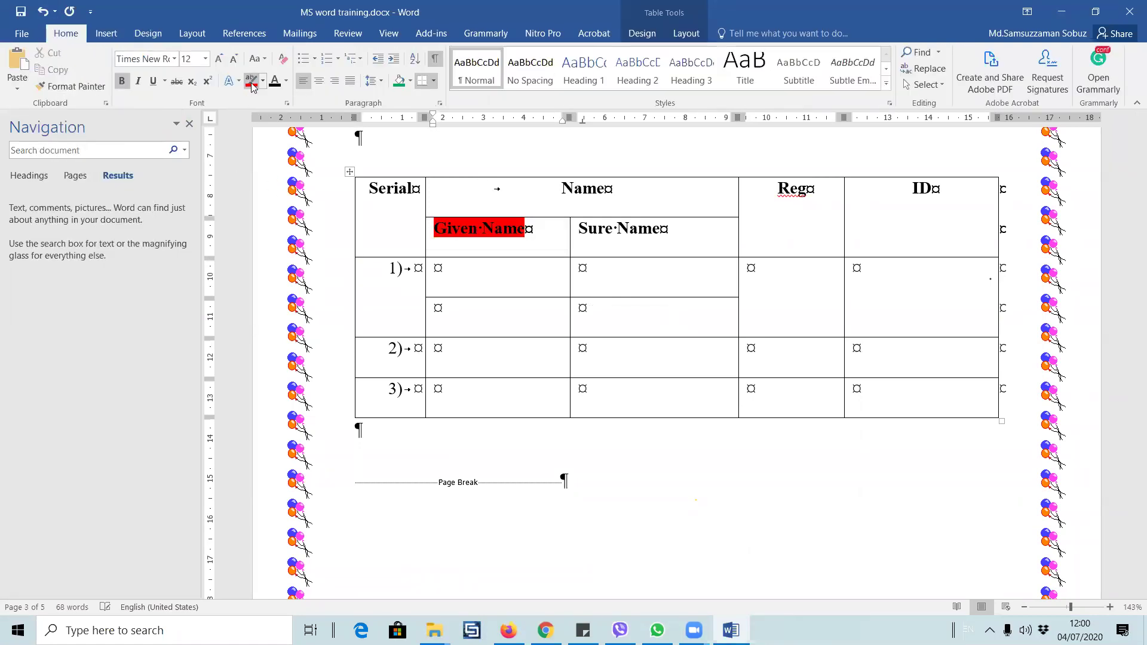
pyautogui.hotkey('ctrl', 'z')
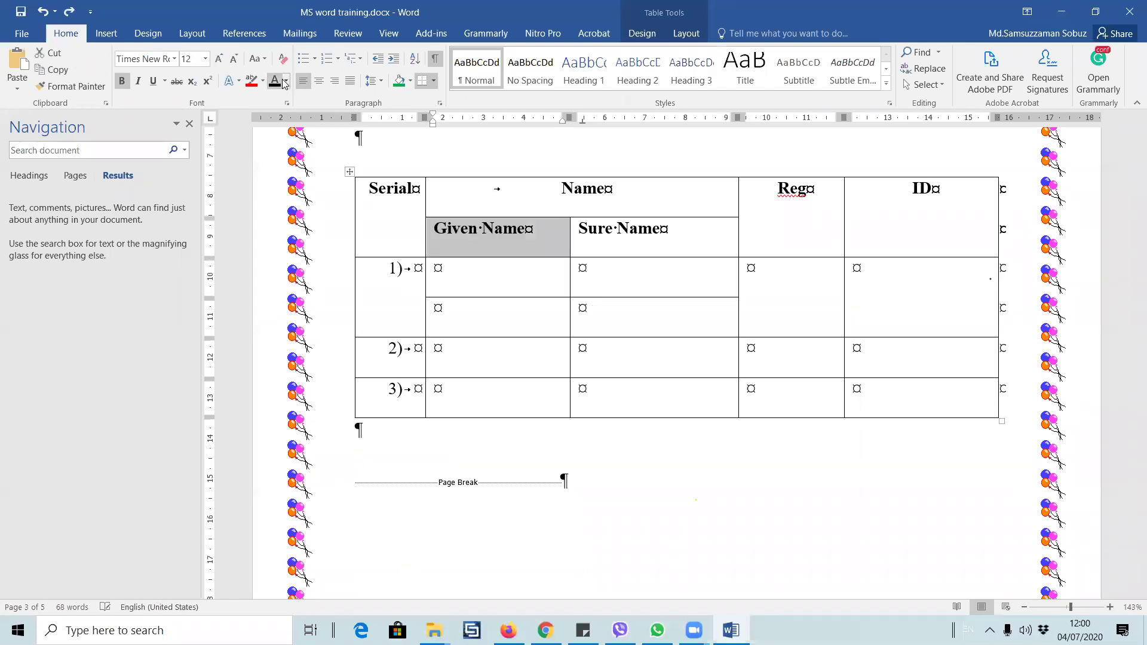
# - Set the font color of the Given Name subheading to standard green
pyautogui.click(285, 83)
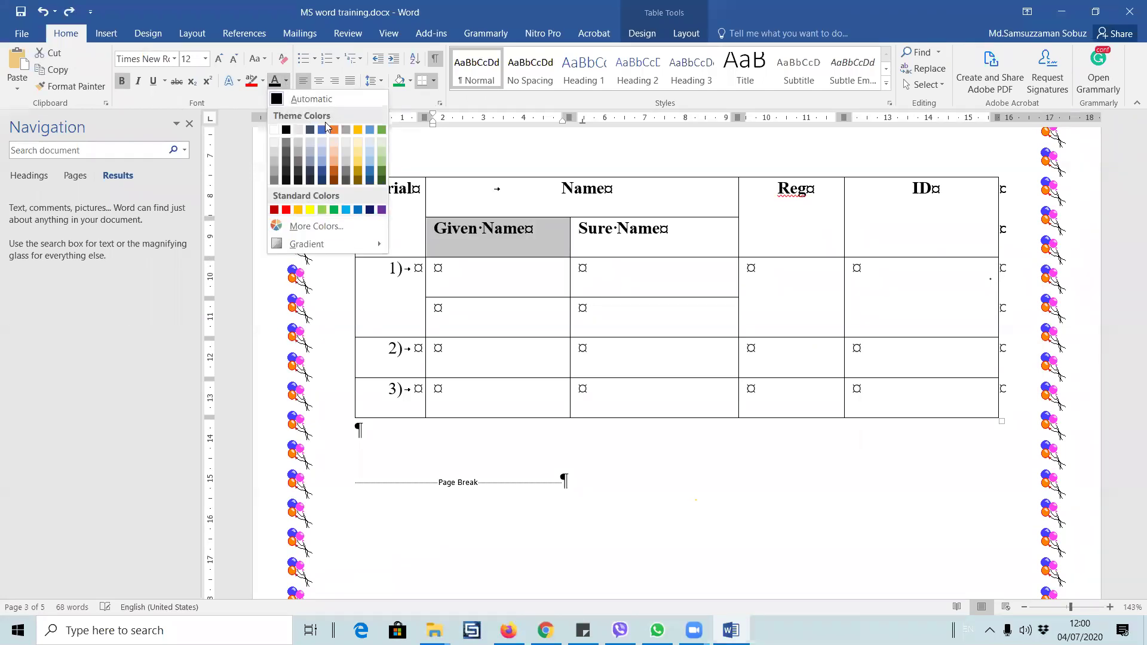
pyautogui.click(334, 210)
pyautogui.click(693, 233)
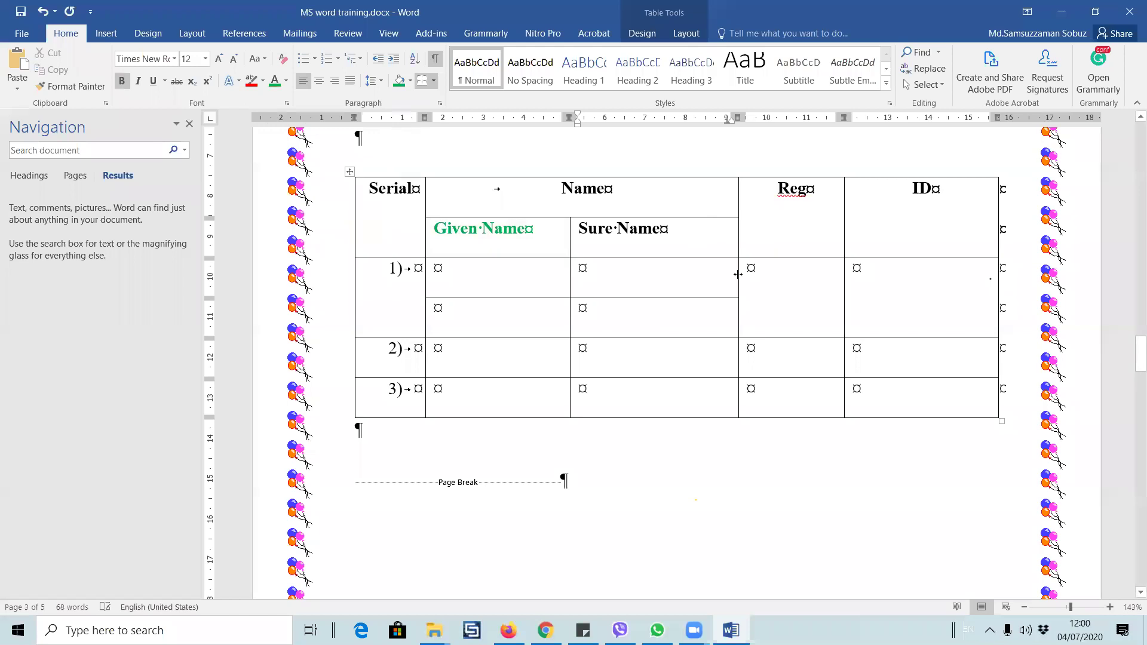
# - Move the whole table up so it sits directly below the "Dfgdfgdfg" line
pyautogui.scroll(4, 428, 344)
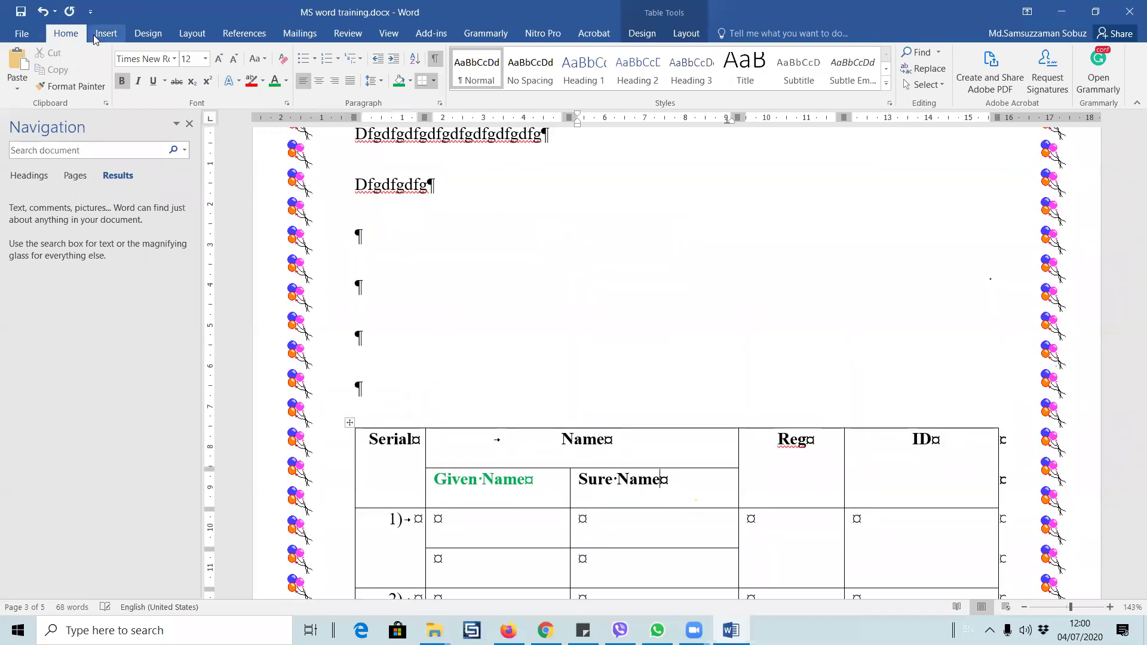
pyautogui.click(107, 33)
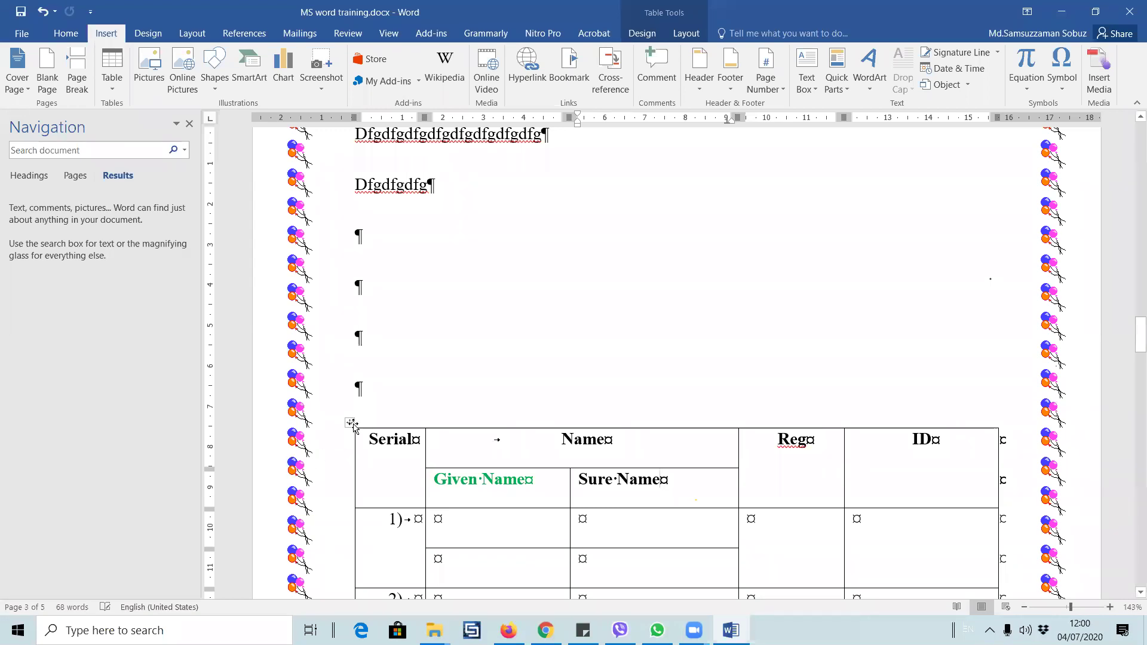
pyautogui.moveTo(349, 422); pyautogui.dragTo(350, 225)
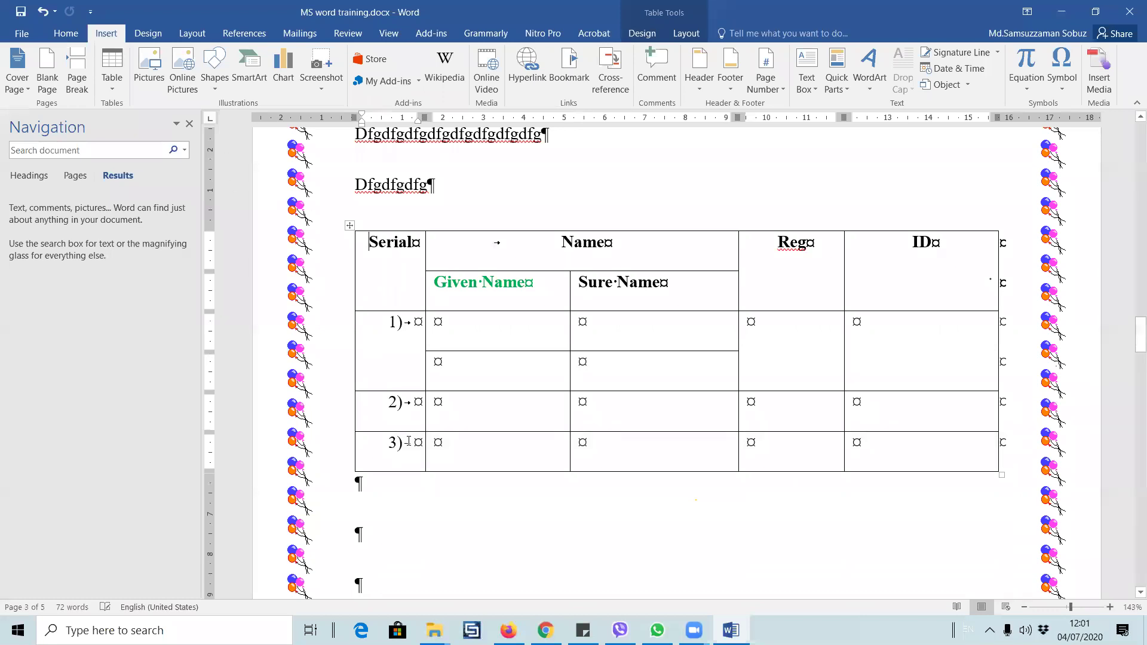
# - Insert the portrait photo with the light purple background from the Pictures folder into the first empty paragraph of the page below the table
pyautogui.scroll(-15, 408, 442)
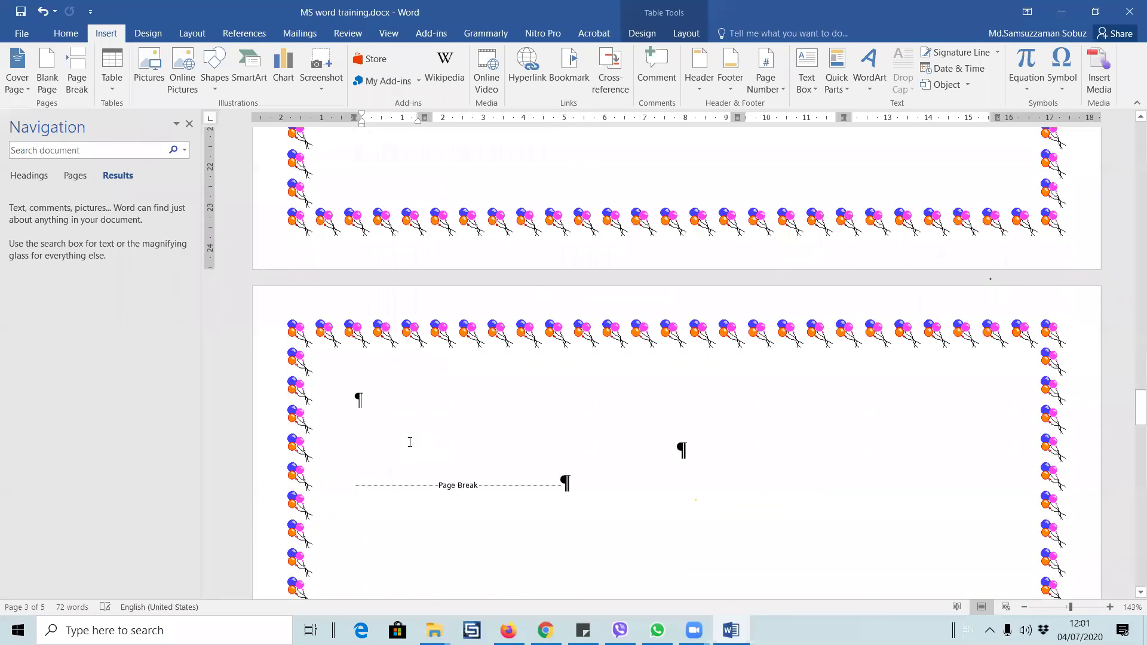
pyautogui.scroll(-2, 412, 282)
pyautogui.click(357, 320)
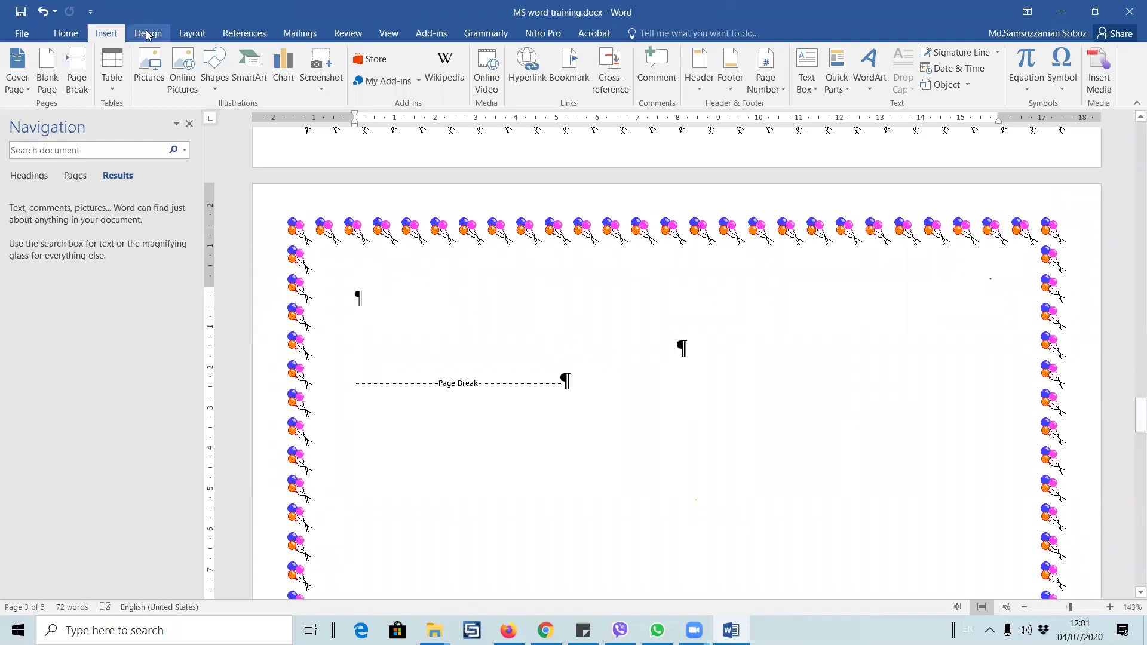
pyautogui.click(156, 62)
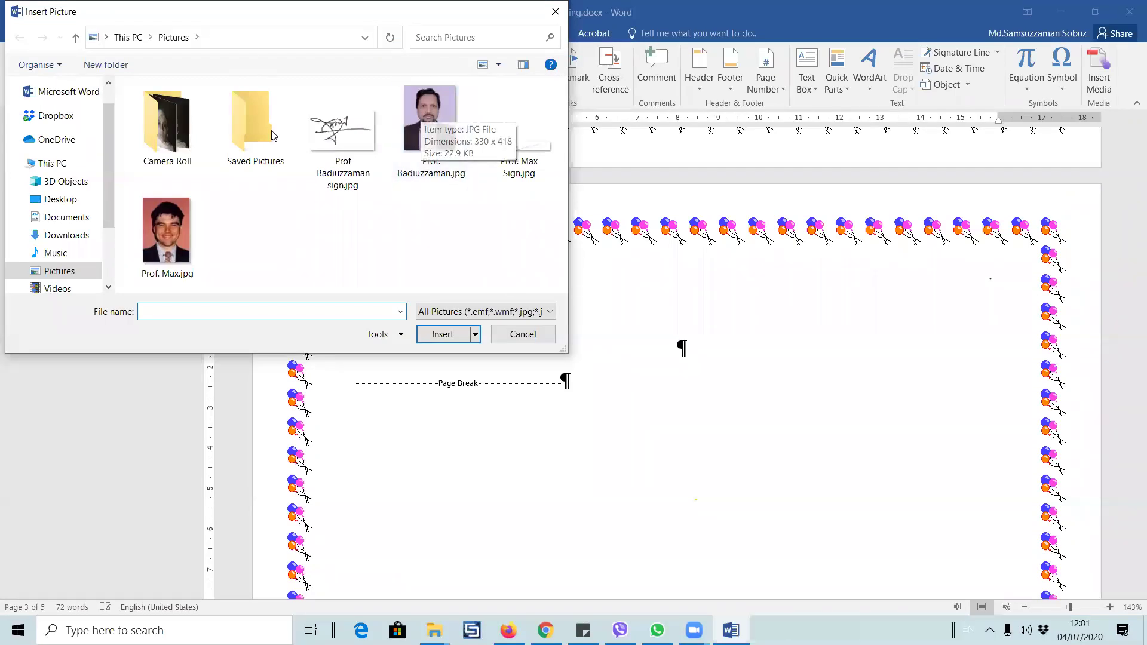
pyautogui.click(425, 123)
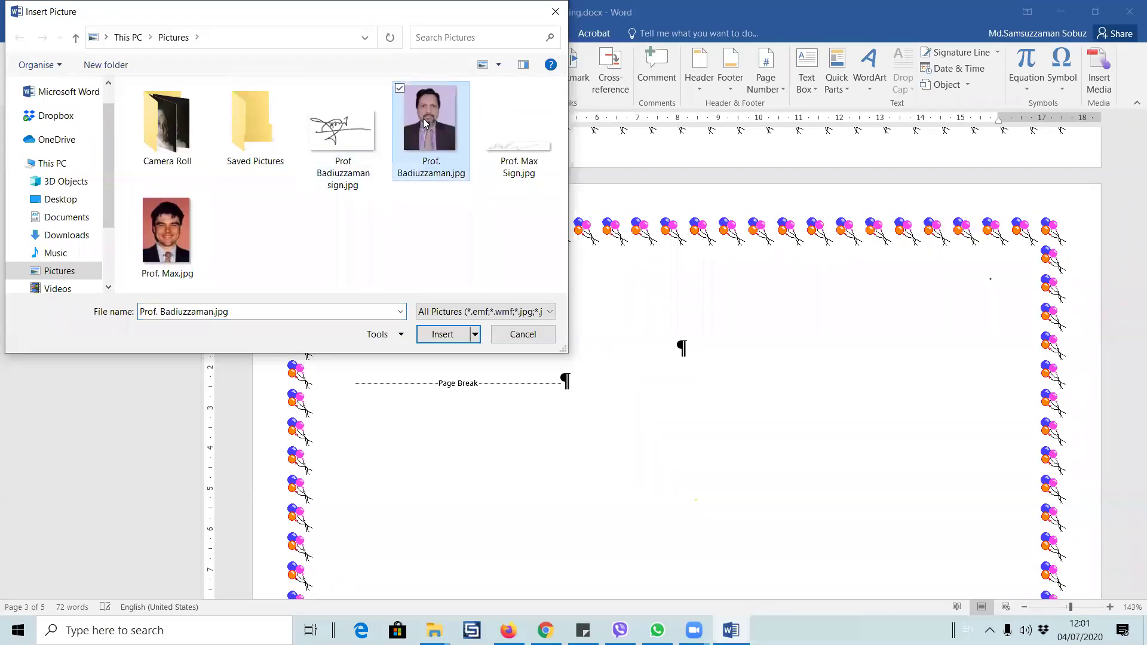
pyautogui.click(441, 335)
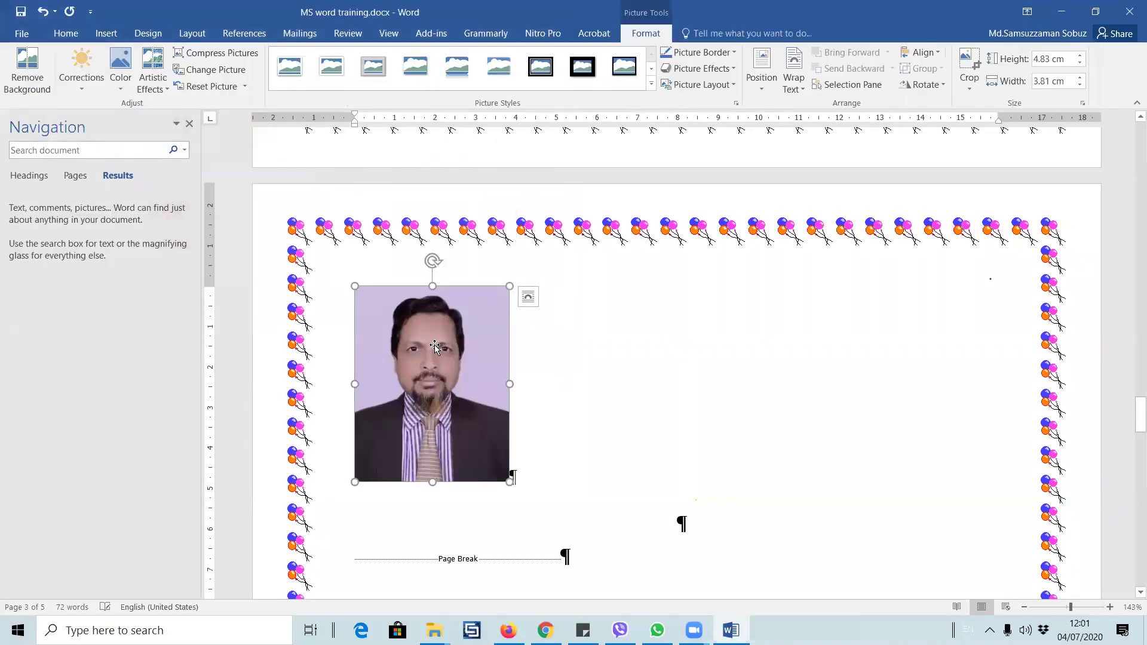
pyautogui.scroll(-3, 423, 392)
pyautogui.scroll(2, 454, 419)
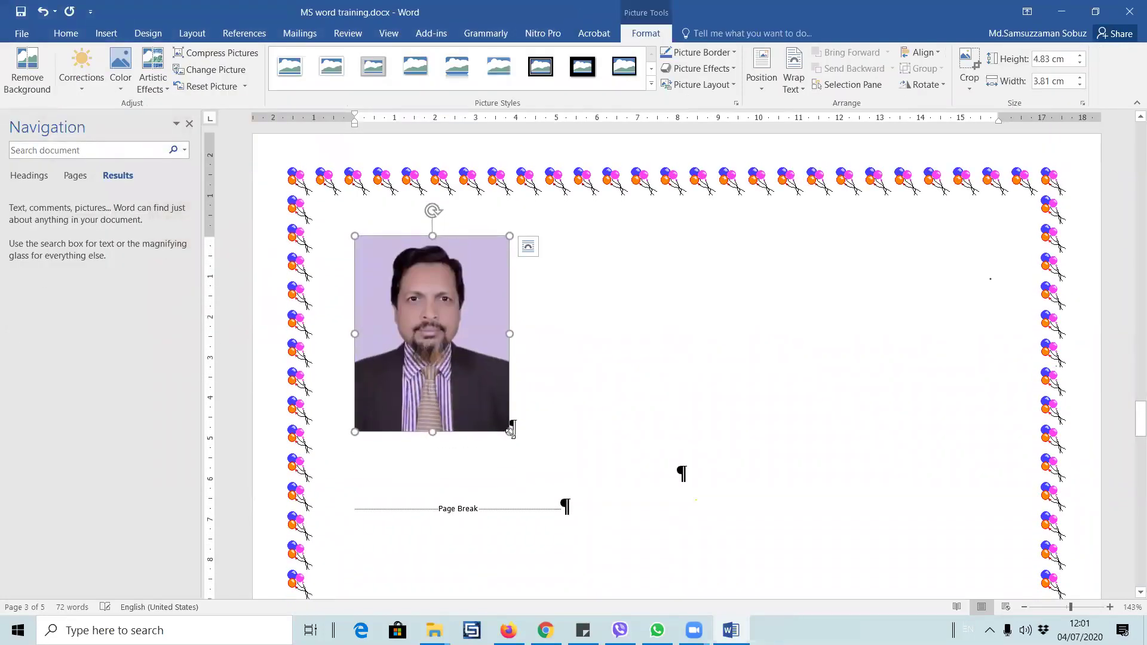
# - Set the inserted portrait's text wrapping to Square
pyautogui.click(66, 35)
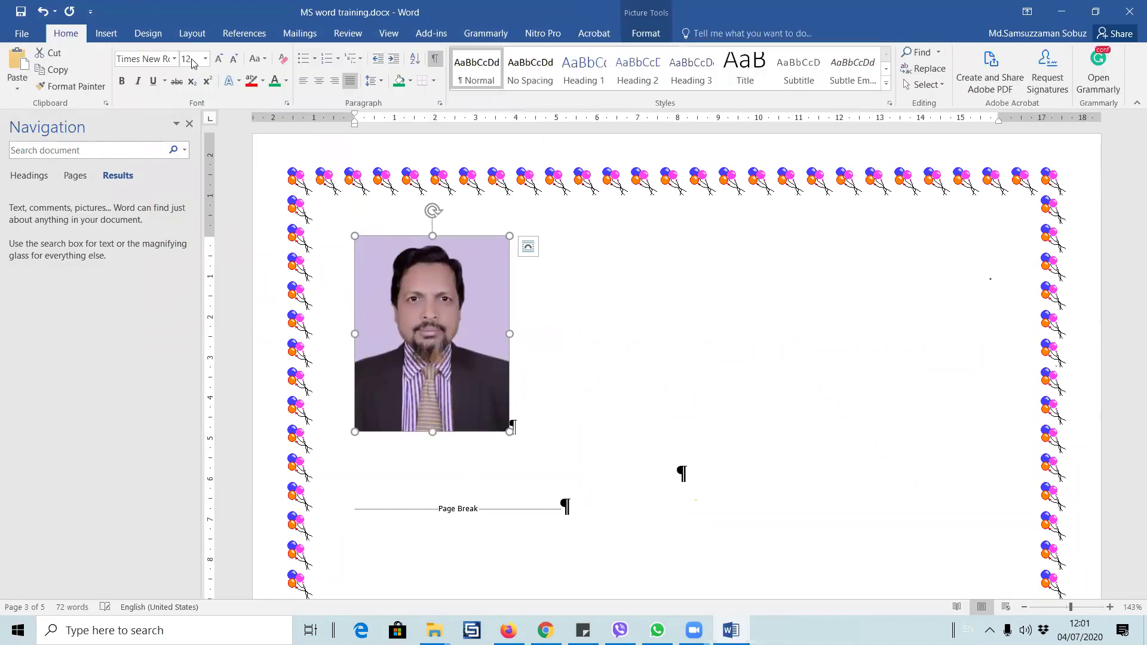
pyautogui.click(657, 257)
pyautogui.click(421, 278)
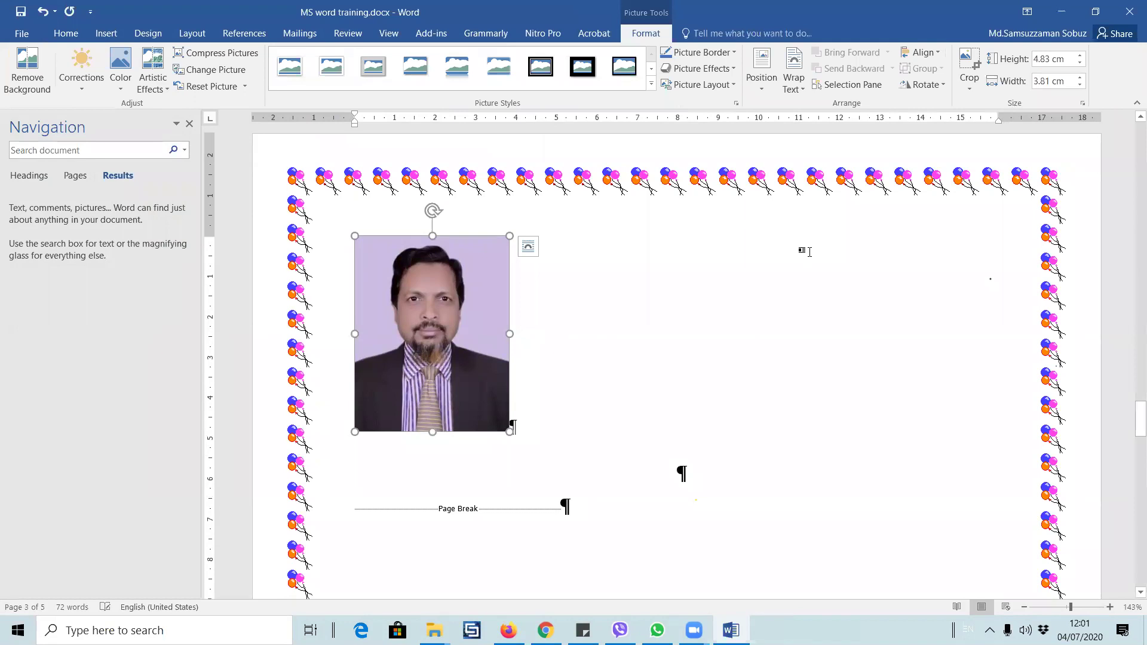
pyautogui.click(803, 90)
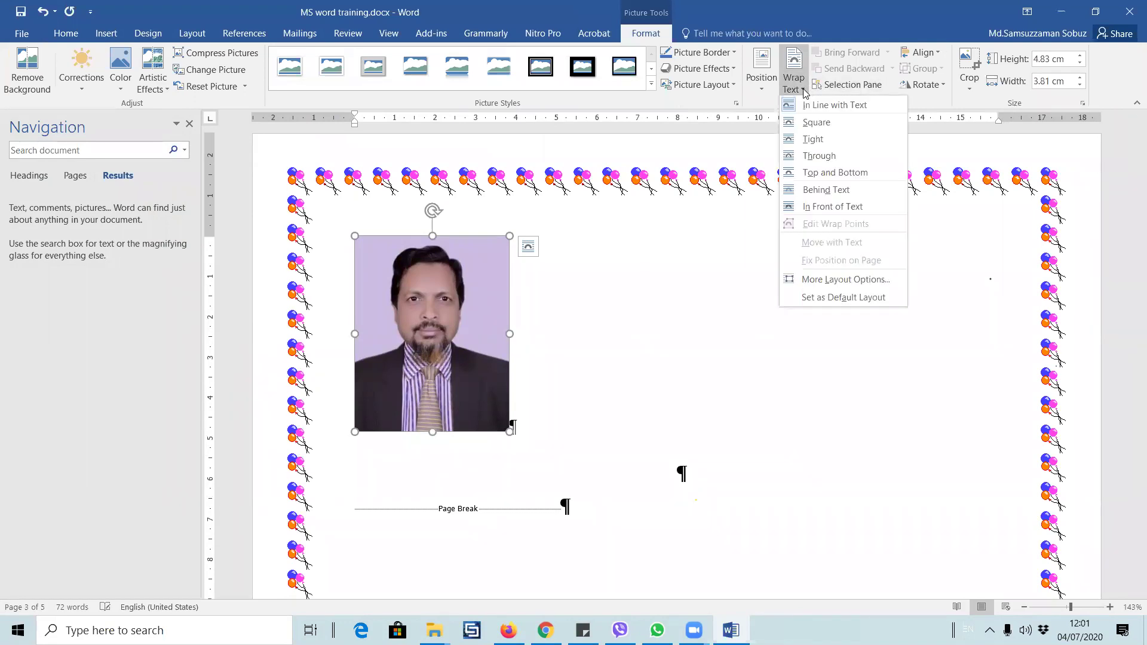
pyautogui.click(831, 122)
# - Move the portrait to the right side of the page beside the border and shrink it to about 4.13 by 3.26 cm
pyautogui.moveTo(492, 278); pyautogui.dragTo(966, 261)
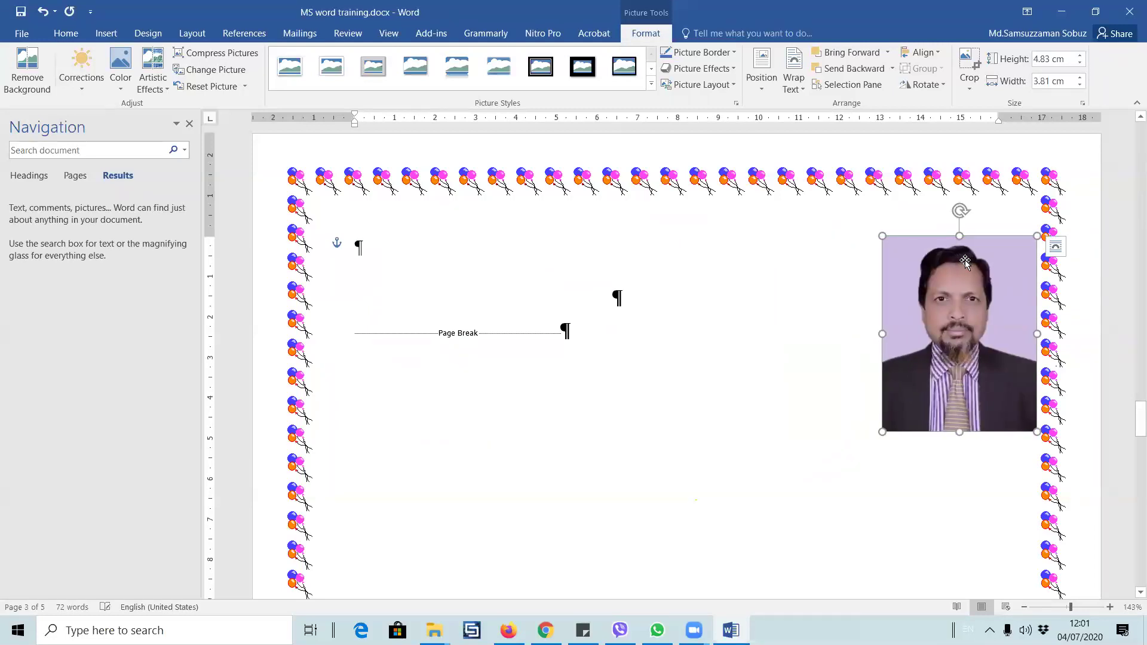
pyautogui.moveTo(882, 432); pyautogui.dragTo(903, 404)
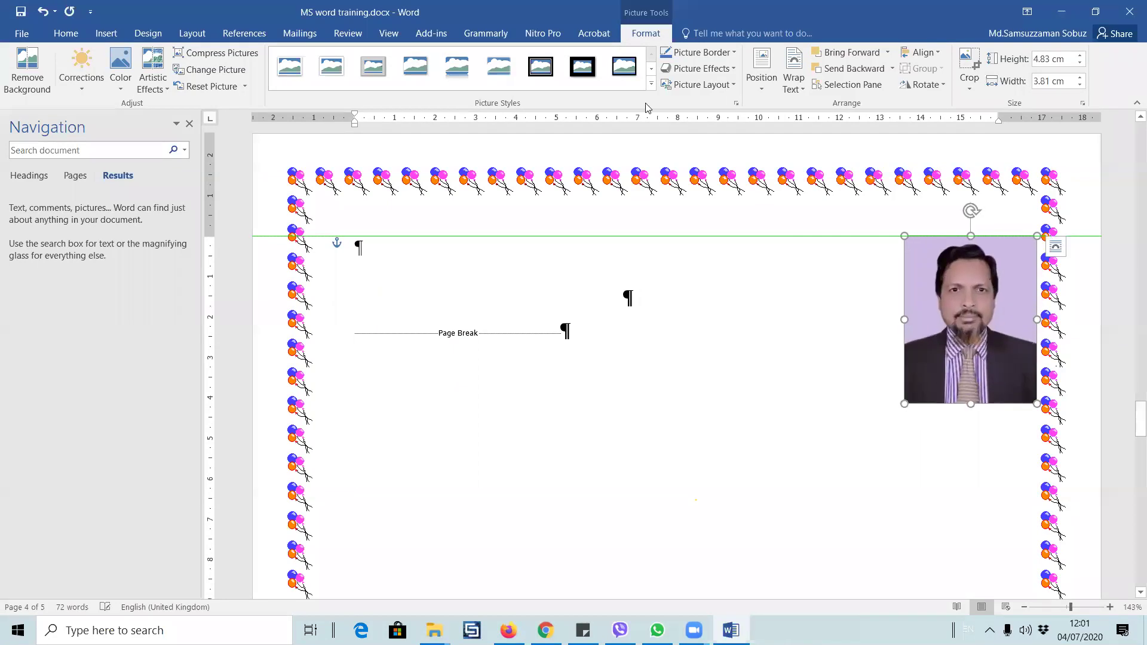
# - Apply a tilted white-framed picture style to the portrait, then try removing its background and discard the removal
pyautogui.click(652, 85)
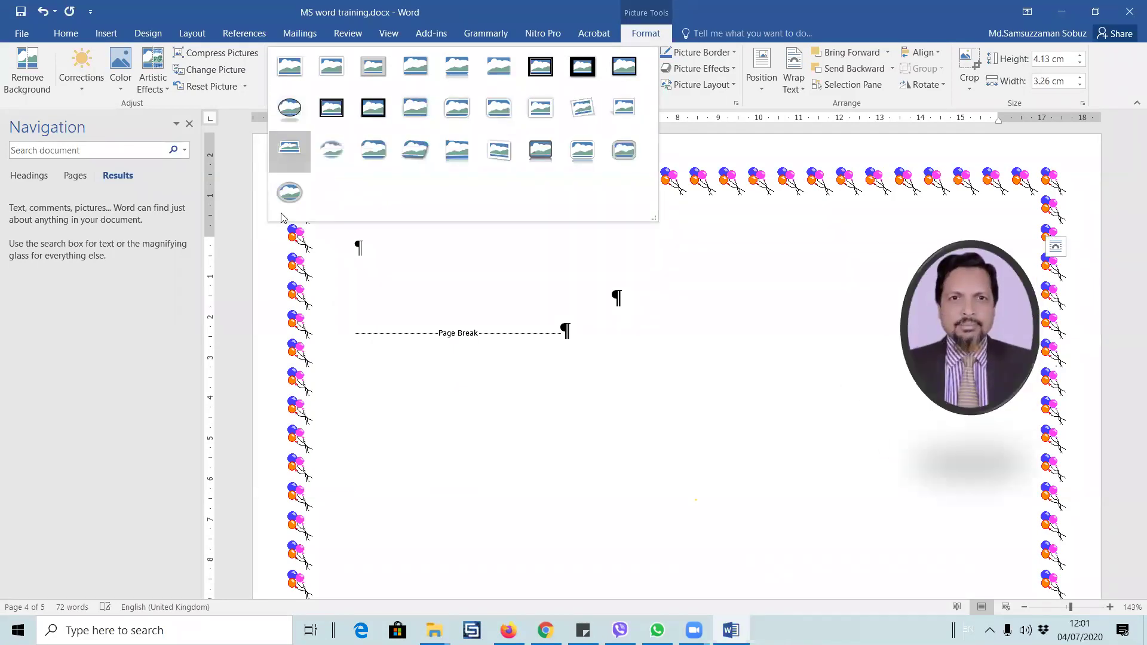
pyautogui.click(492, 152)
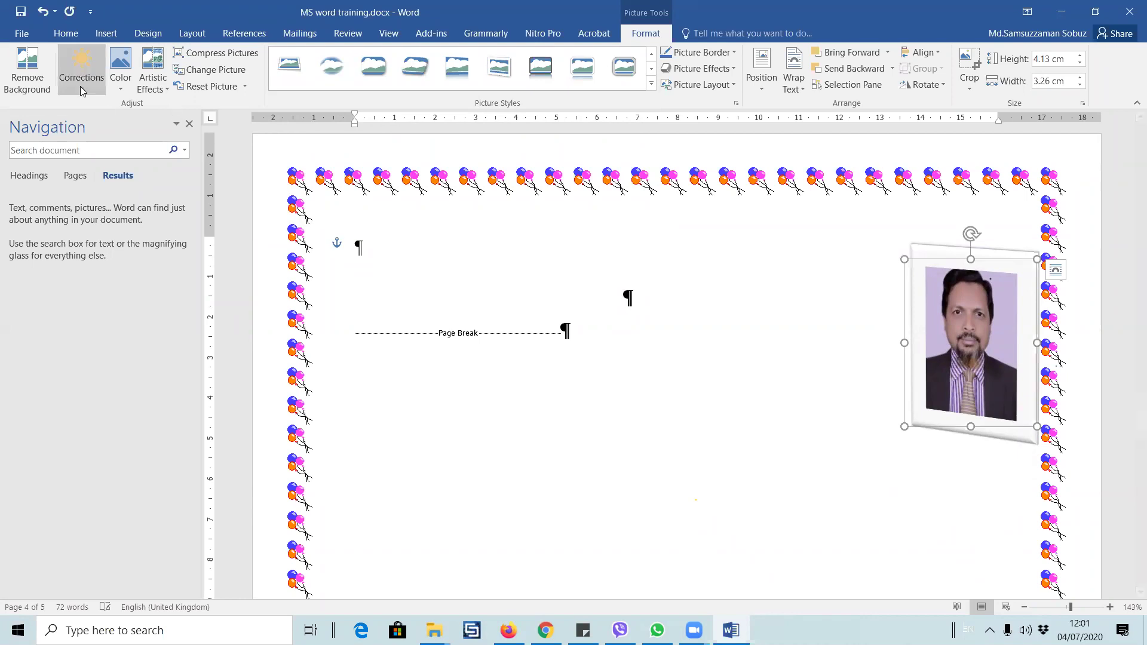
pyautogui.click(22, 80)
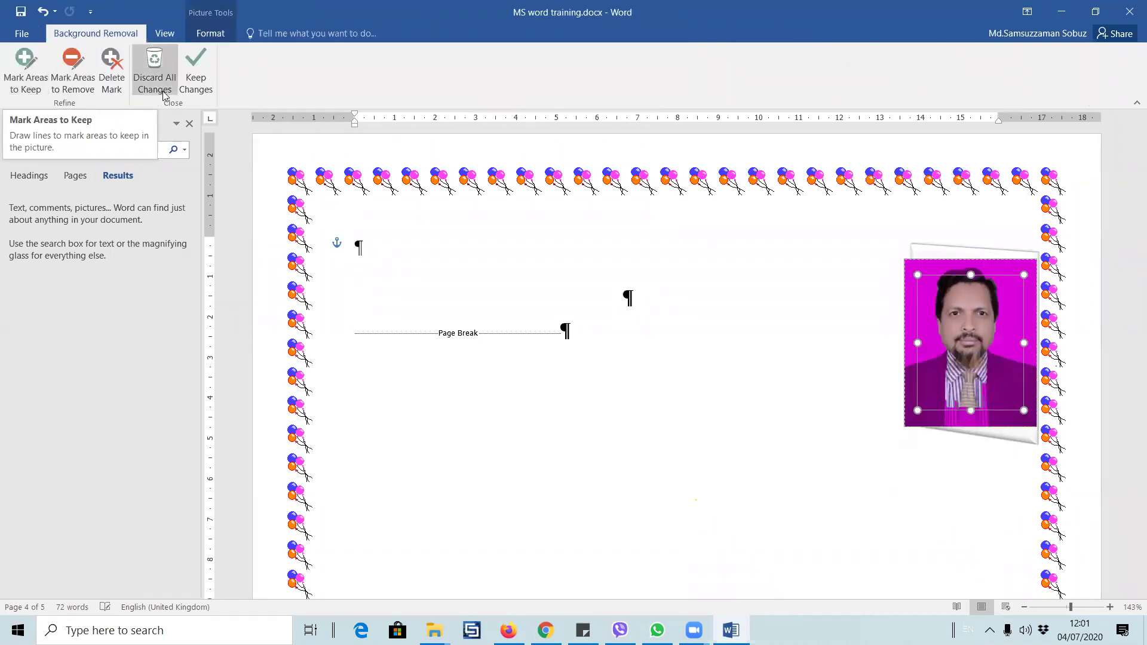
pyautogui.click(140, 90)
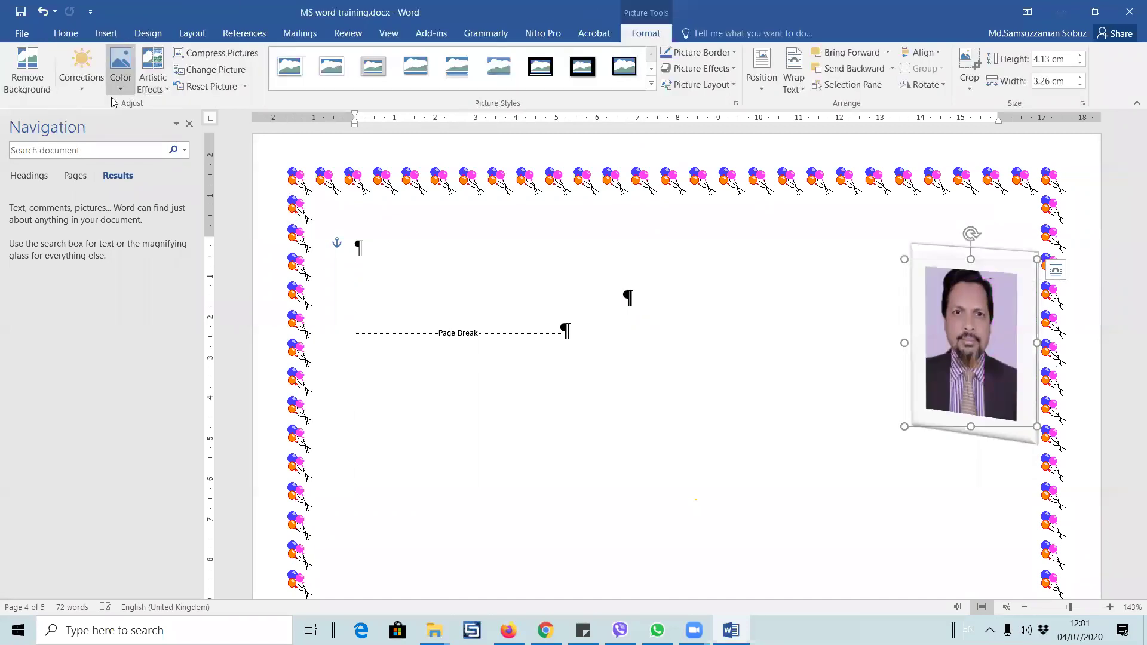
# - Preview the color and artistic effect variations for the portrait, then reset its picture formatting
pyautogui.click(119, 74)
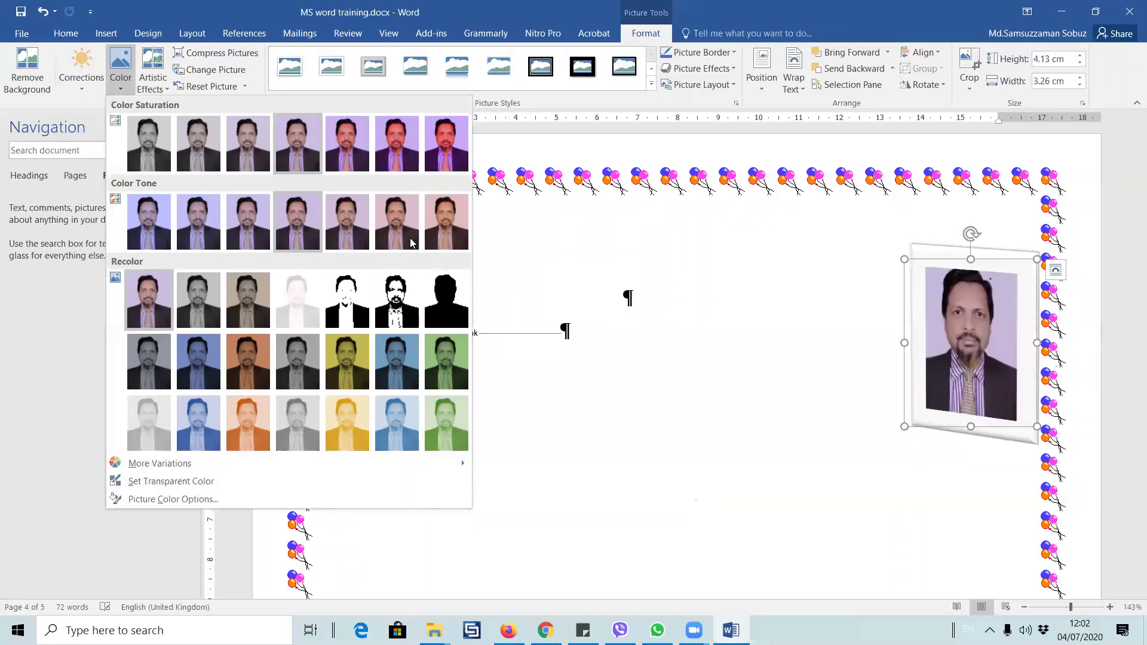
pyautogui.click(153, 76)
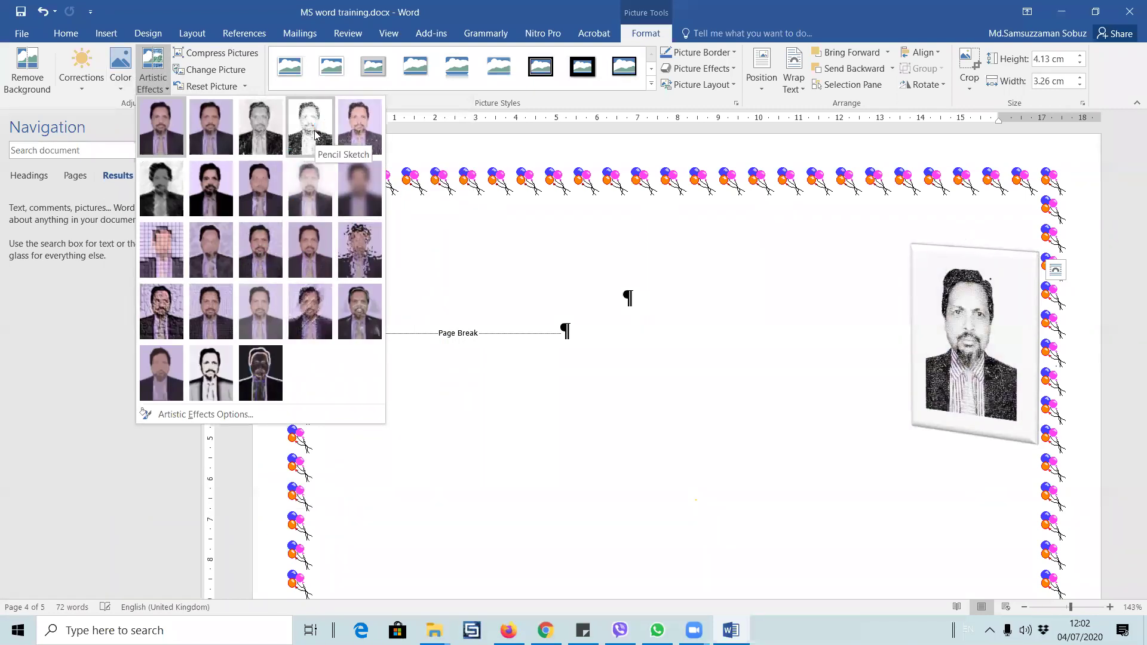
pyautogui.click(472, 152)
pyautogui.click(209, 86)
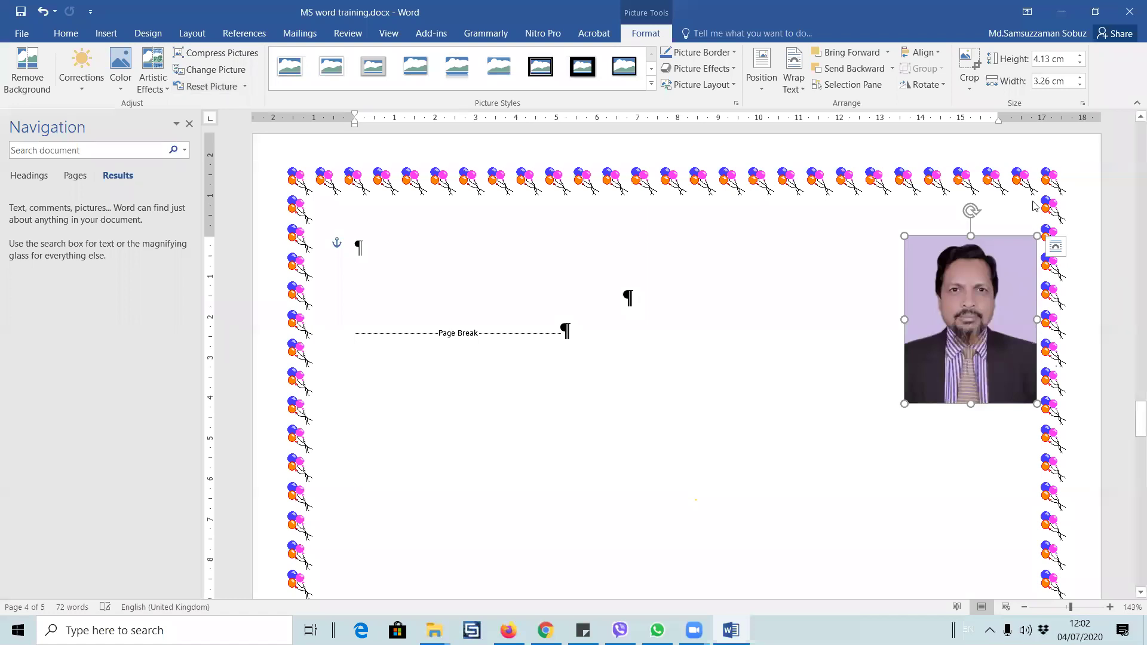
# - Crop a thin strip off the portrait's top edge, reducing its height to about 3.93 cm
pyautogui.click(969, 84)
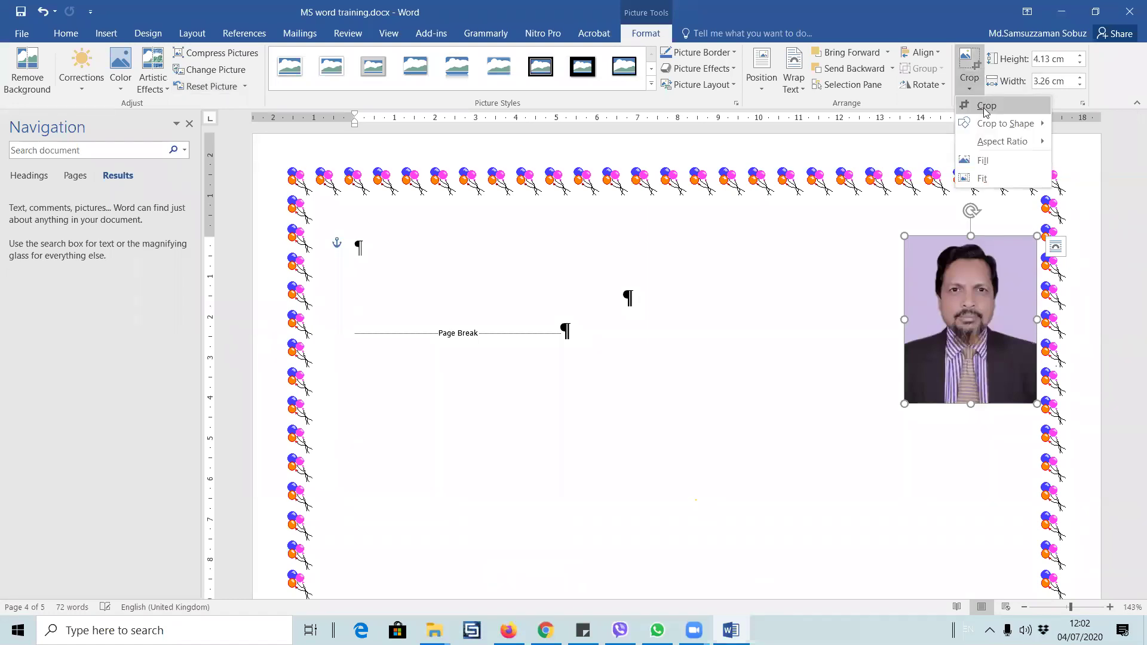
pyautogui.click(984, 108)
pyautogui.moveTo(1038, 316)
pyautogui.mouseDown()
pyautogui.moveTo(1016, 305)
pyautogui.moveTo(1037, 306)
pyautogui.mouseUp()
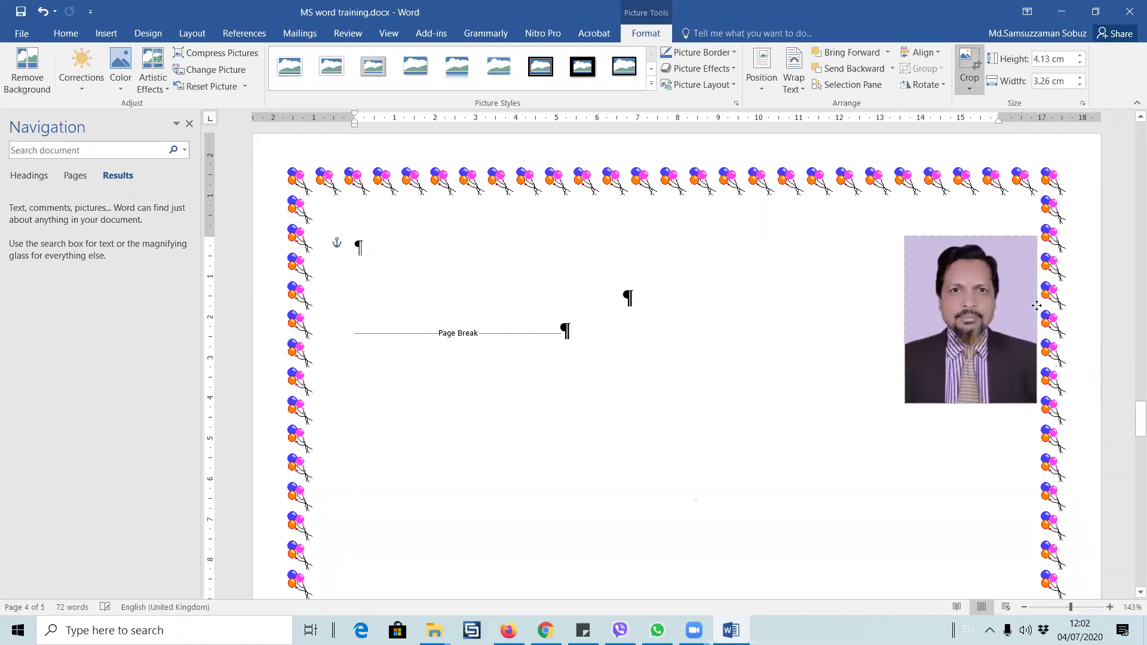
pyautogui.moveTo(966, 238)
pyautogui.mouseDown()
pyautogui.moveTo(967, 269)
pyautogui.moveTo(967, 244)
pyautogui.mouseUp()
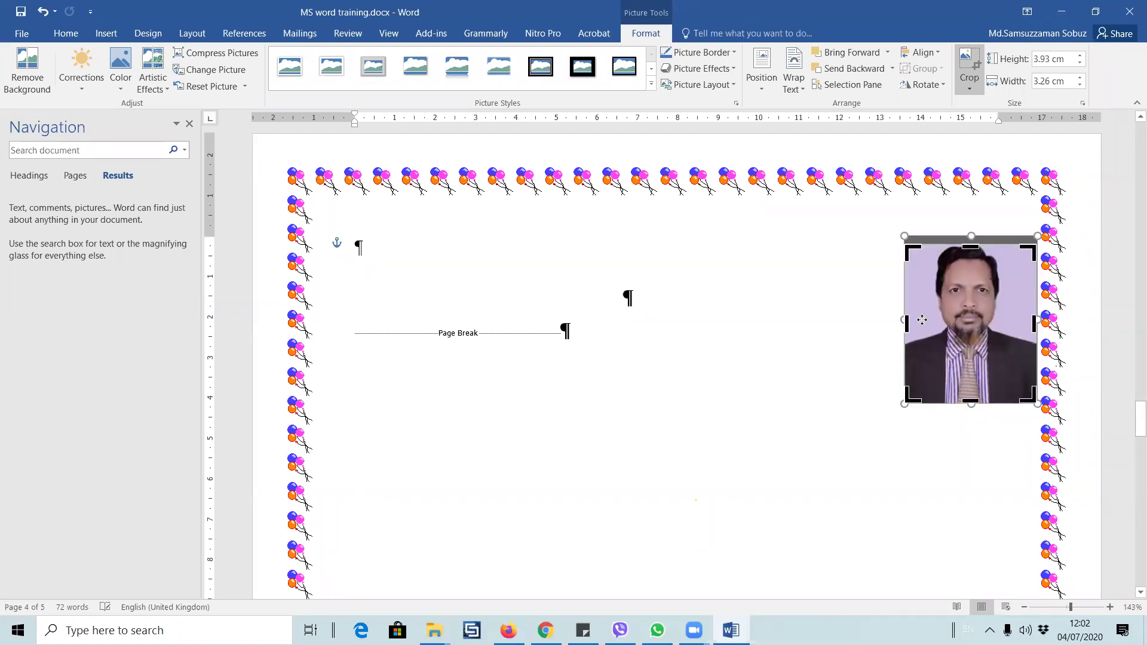
pyautogui.moveTo(907, 321)
pyautogui.mouseDown()
pyautogui.moveTo(933, 316)
pyautogui.moveTo(908, 324)
pyautogui.mouseUp()
pyautogui.click(902, 453)
pyautogui.click(964, 247)
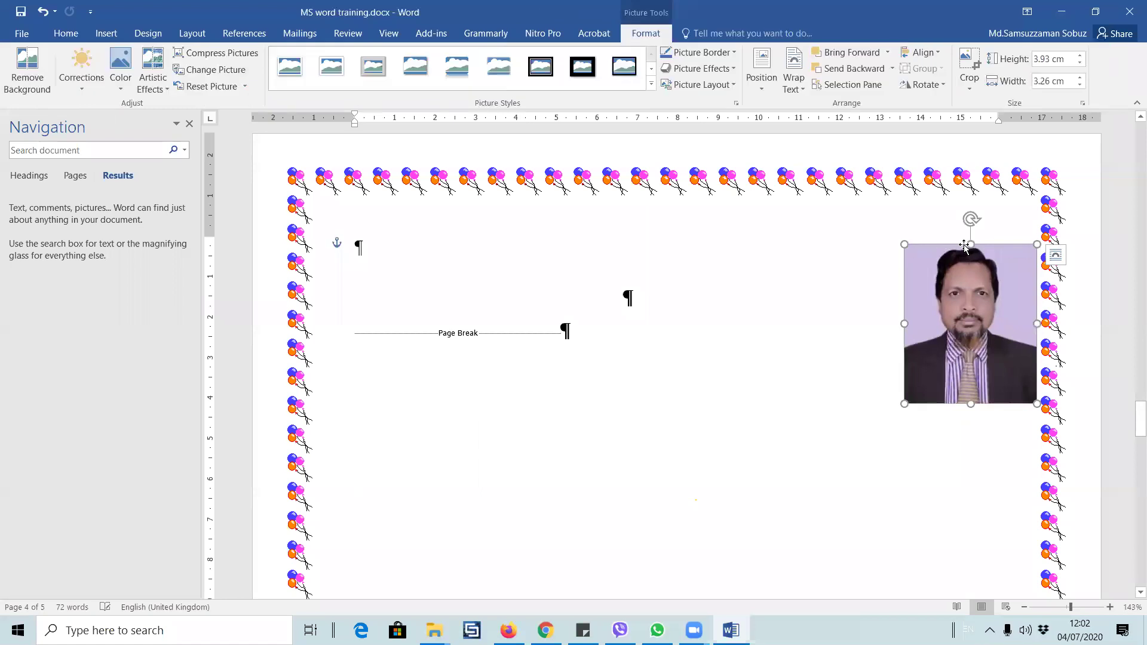
# - Crop the portrait on its sides and bottom closely around the head, to about 2.41 by 1.88 cm
pyautogui.click(969, 63)
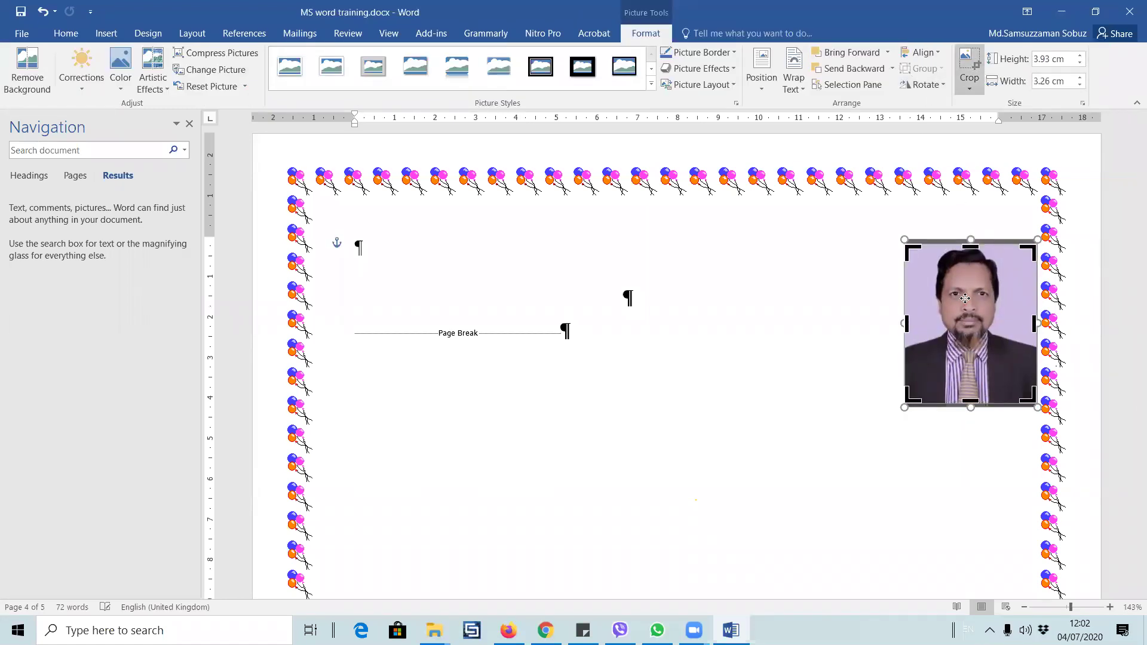
pyautogui.moveTo(970, 253); pyautogui.dragTo(969, 264)
pyautogui.moveTo(907, 324); pyautogui.dragTo(928, 326)
pyautogui.moveTo(978, 263); pyautogui.dragTo(978, 247)
pyautogui.moveTo(983, 401); pyautogui.dragTo(981, 342)
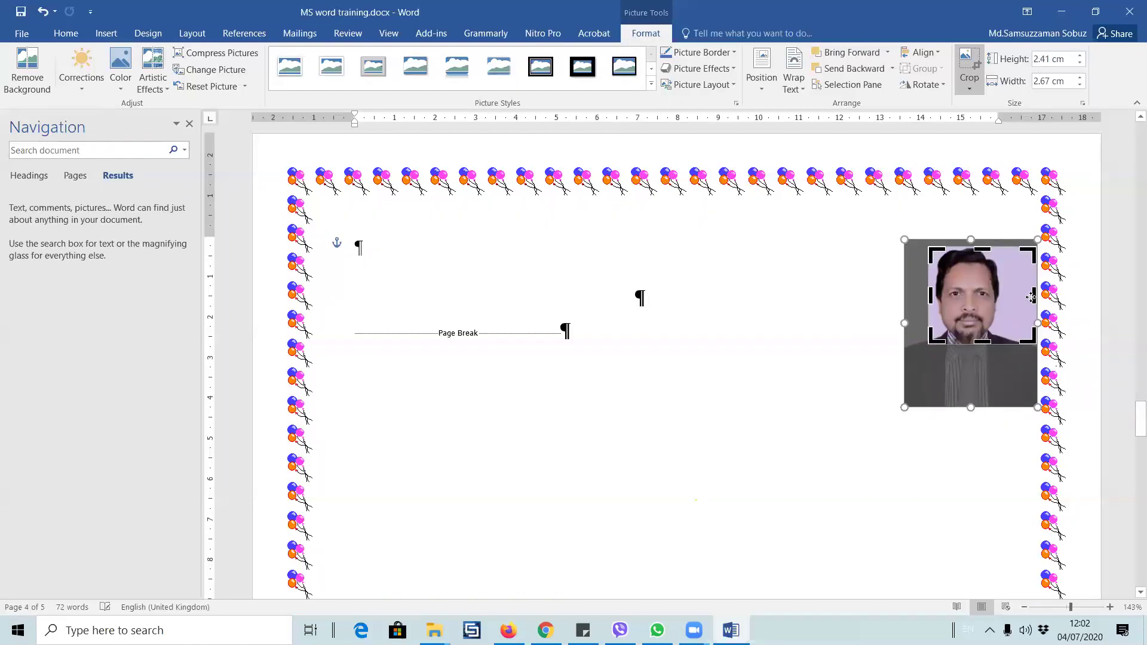
pyautogui.moveTo(1034, 297); pyautogui.dragTo(1002, 296)
pyautogui.click(1002, 298)
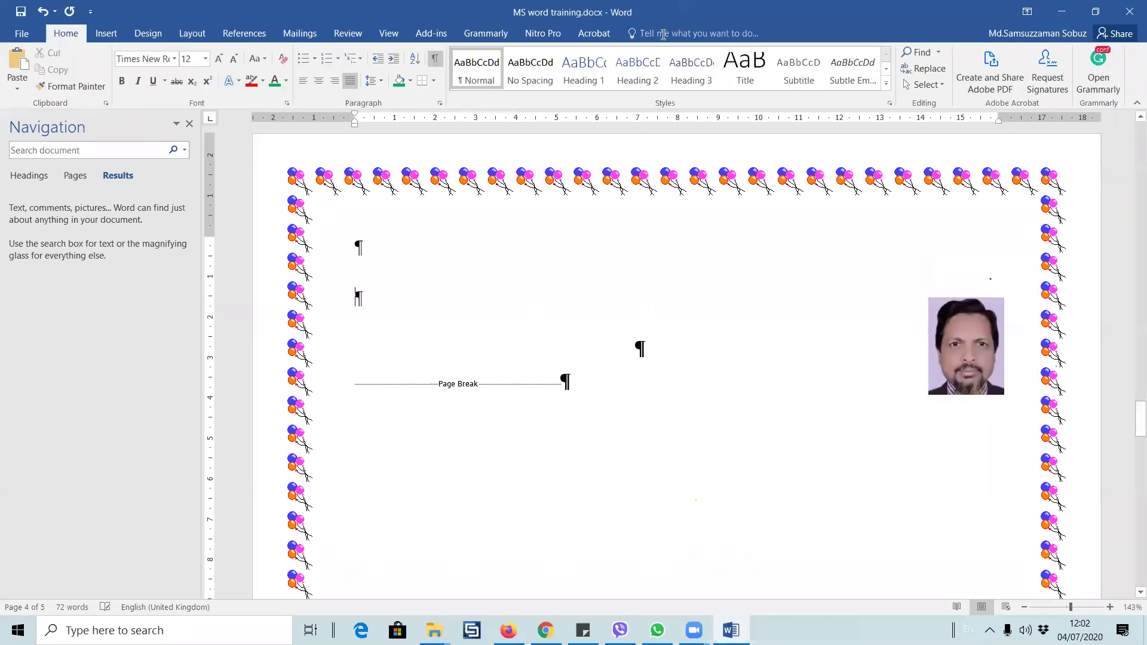
# - Rotate the cropped portrait right 90° and position it at the page's top right with text wrapping
pyautogui.click(975, 340)
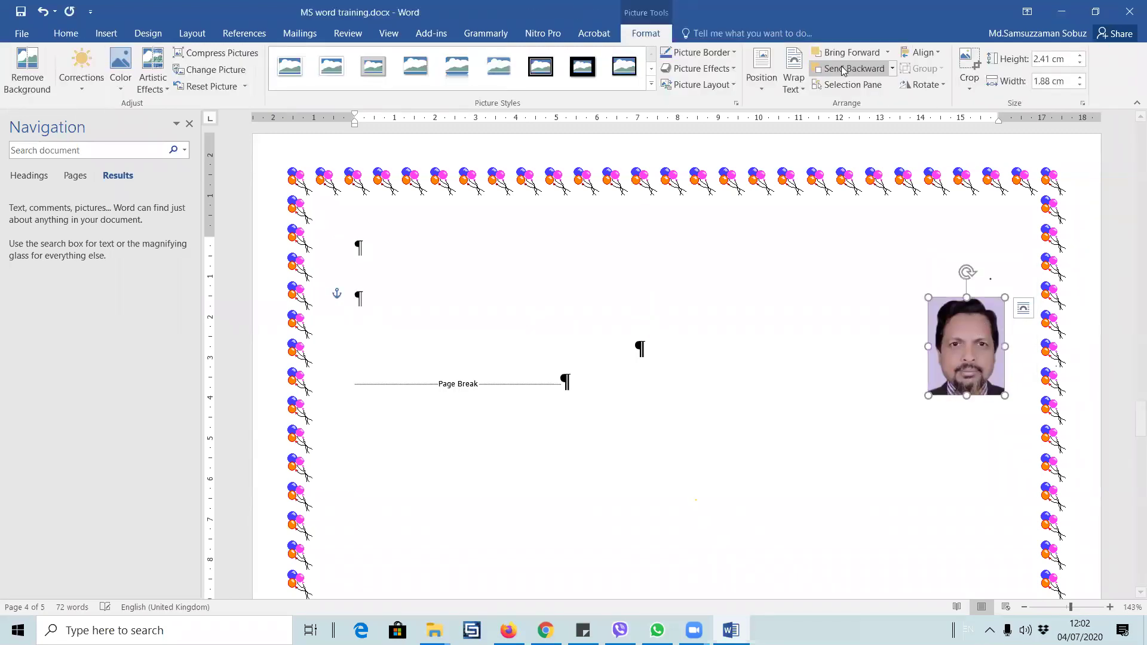
pyautogui.click(943, 85)
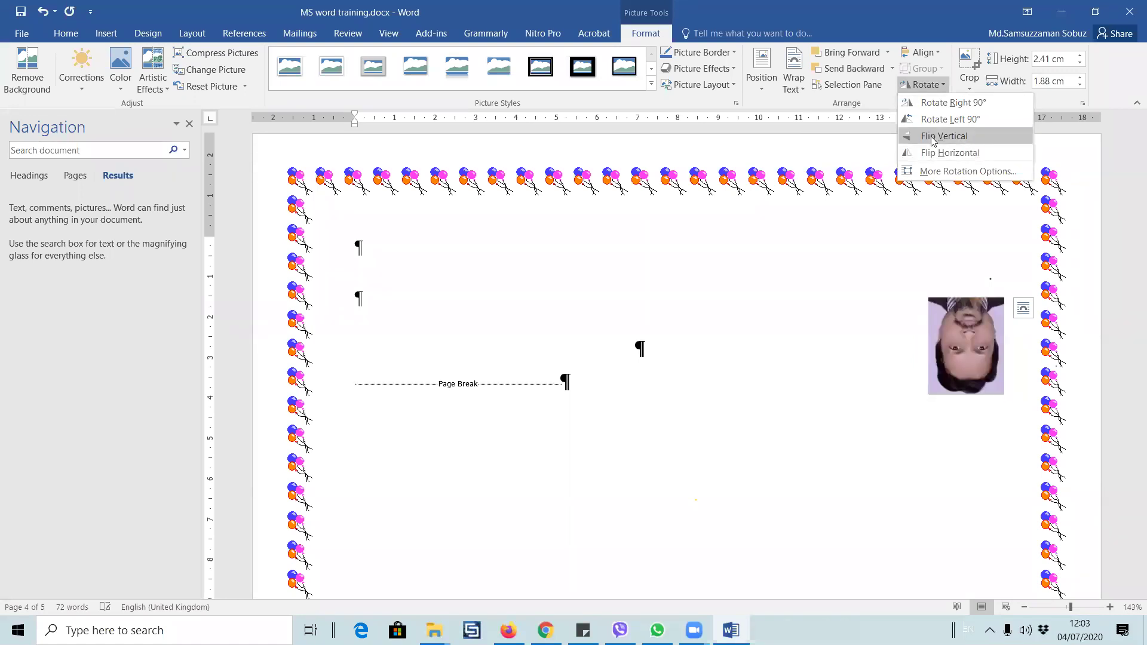
pyautogui.click(932, 103)
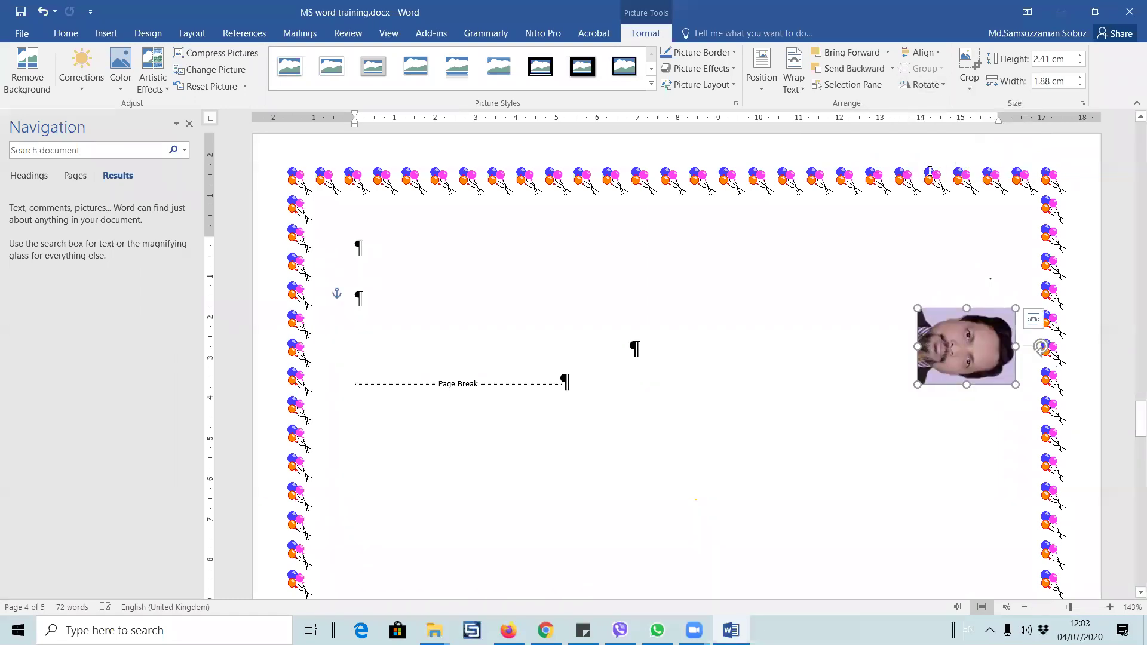
pyautogui.click(761, 89)
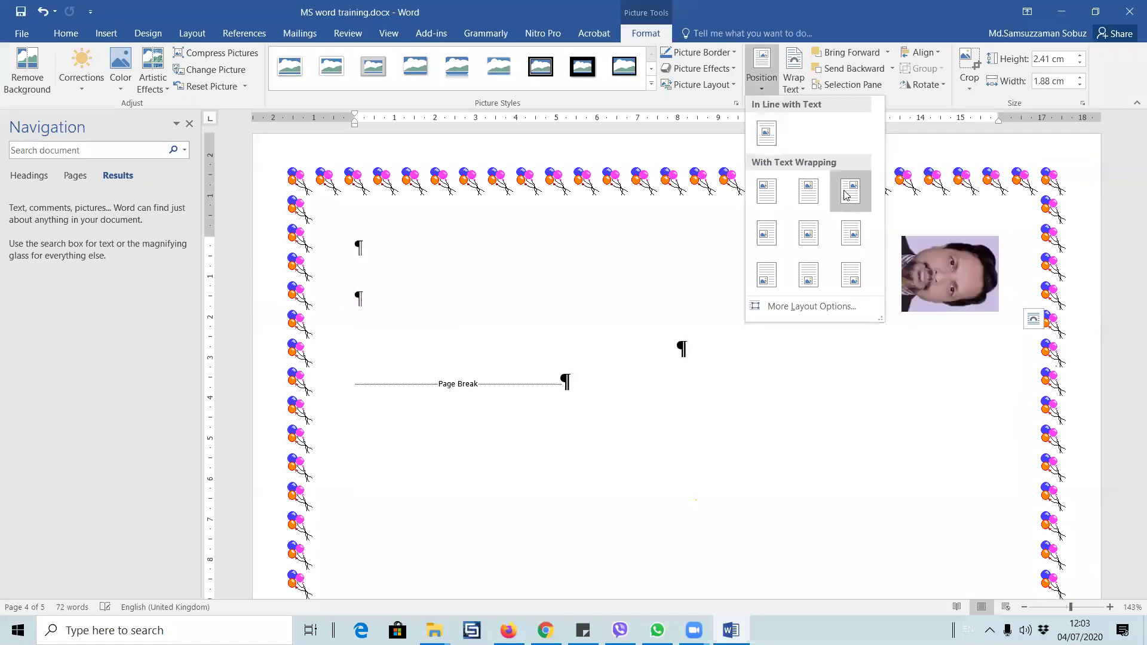
pyautogui.click(862, 199)
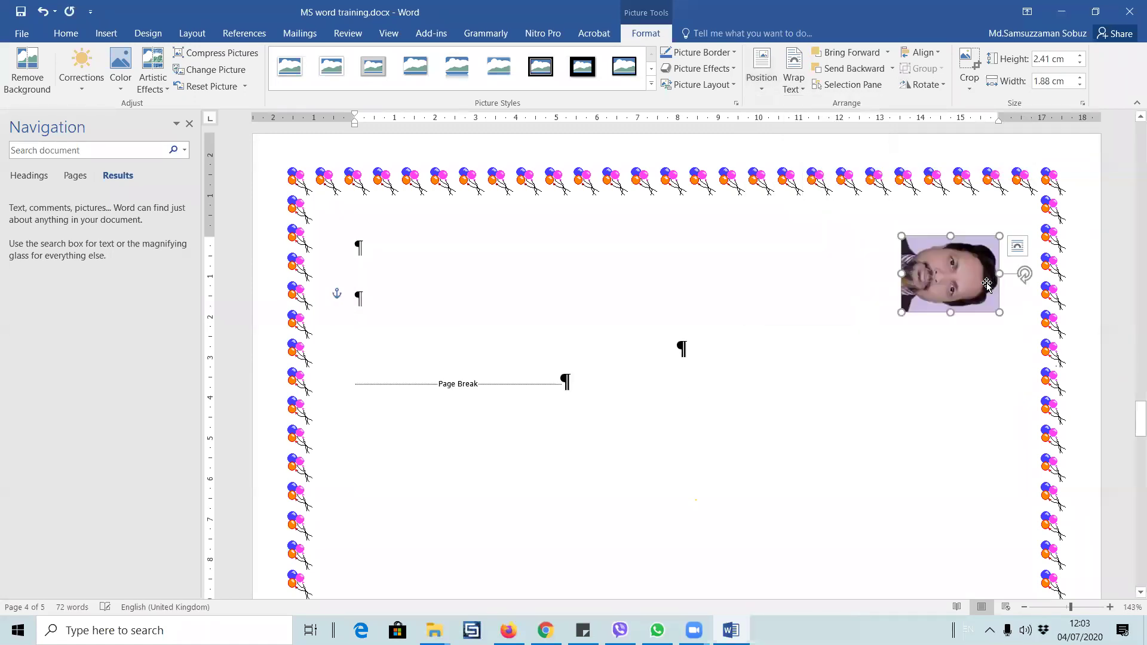
# - Turn the portrait back upright and position it at the page's top right with text wrapping
pyautogui.click(943, 85)
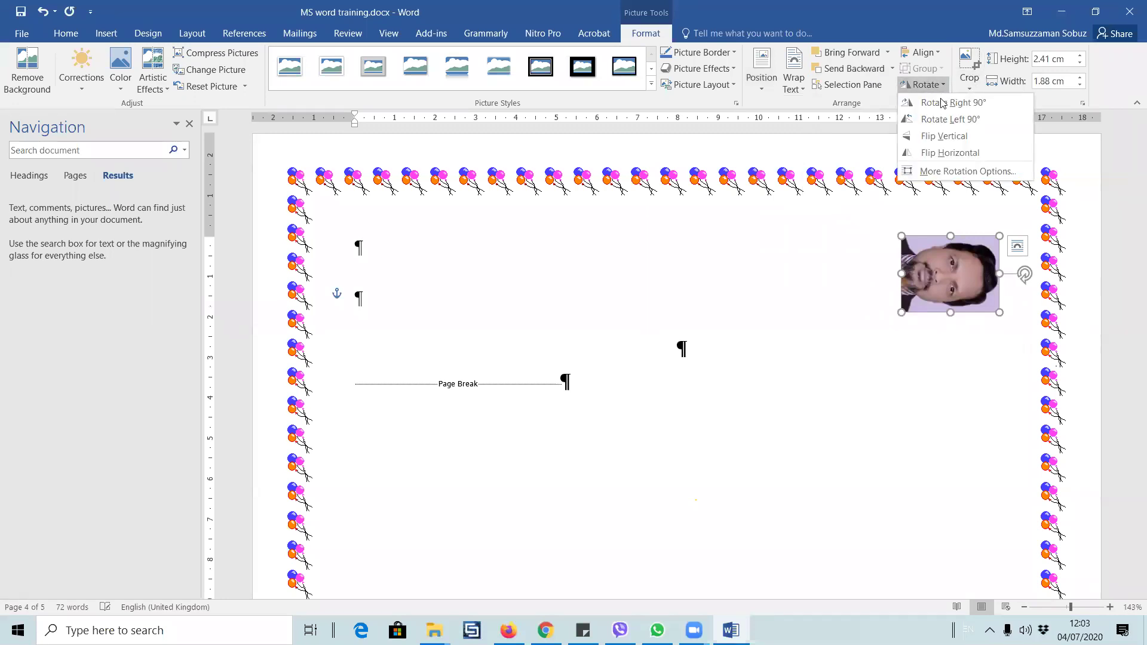
pyautogui.press('Escape')
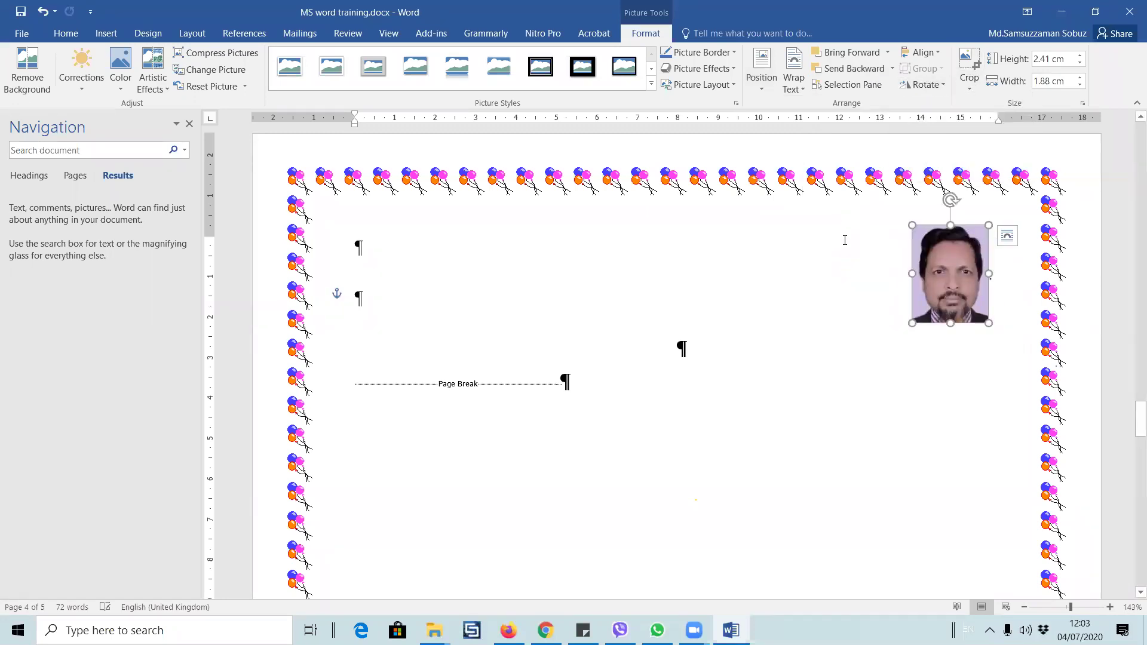
pyautogui.click(762, 75)
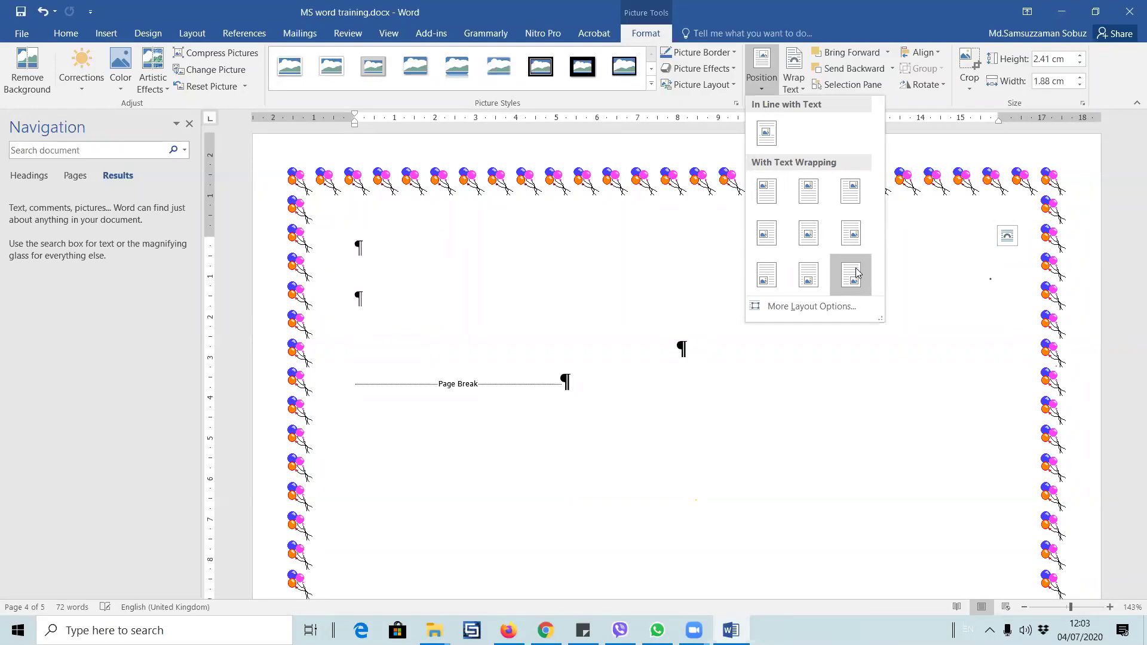
pyautogui.click(851, 191)
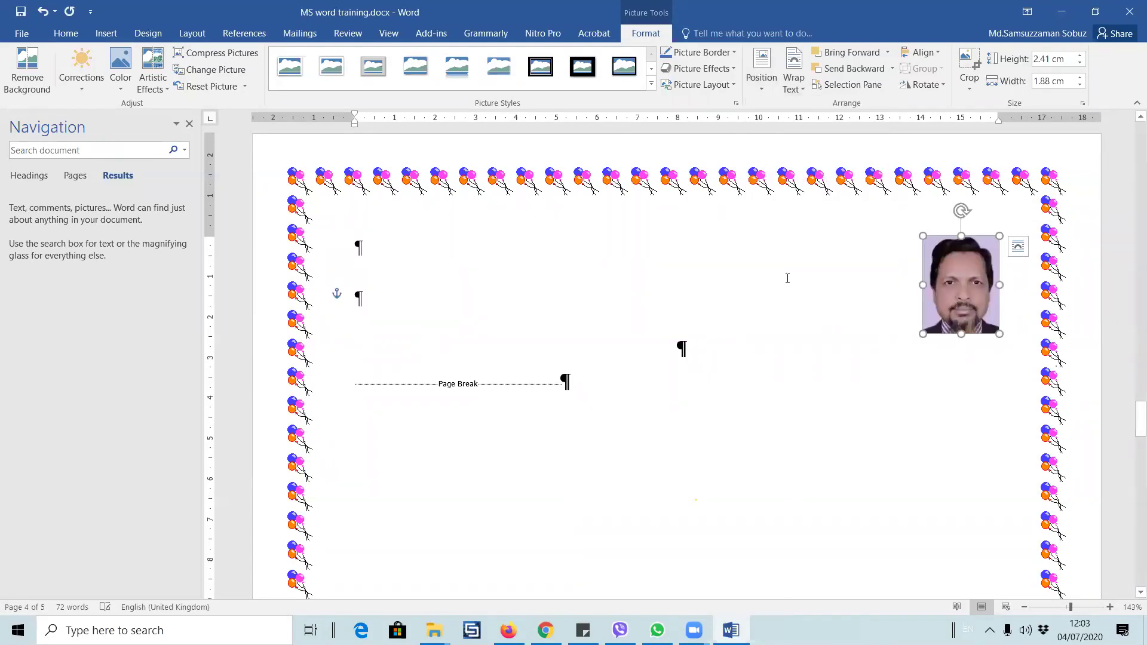
# - Outline the portrait with a purple picture border from the standard colors
pyautogui.click(717, 53)
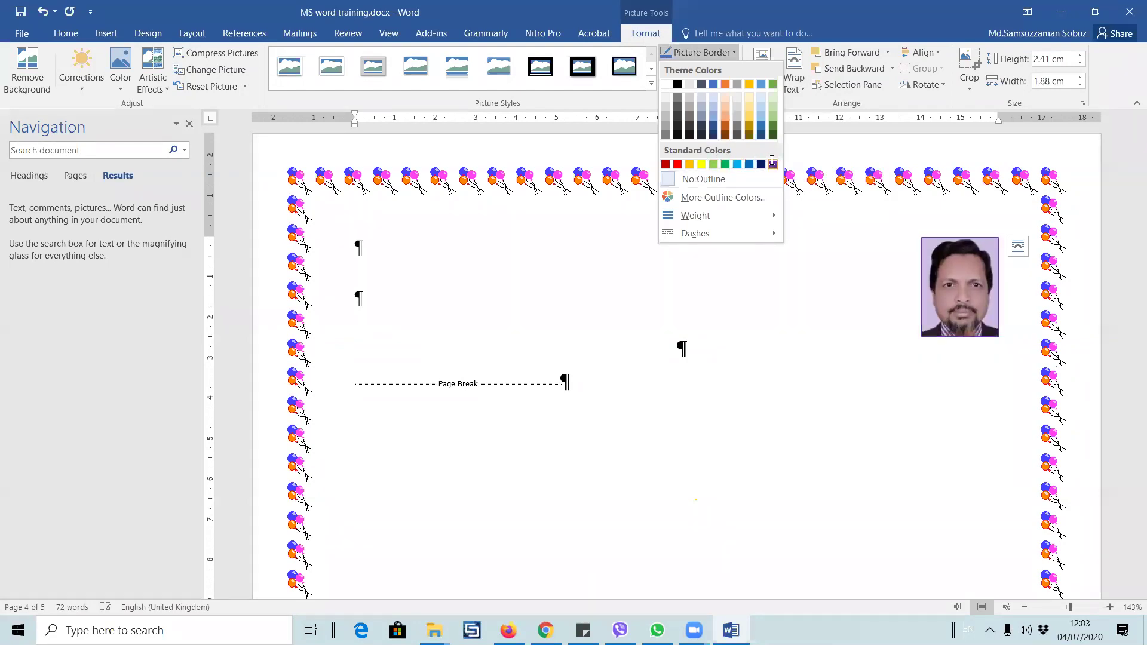
pyautogui.click(773, 164)
pyautogui.click(734, 70)
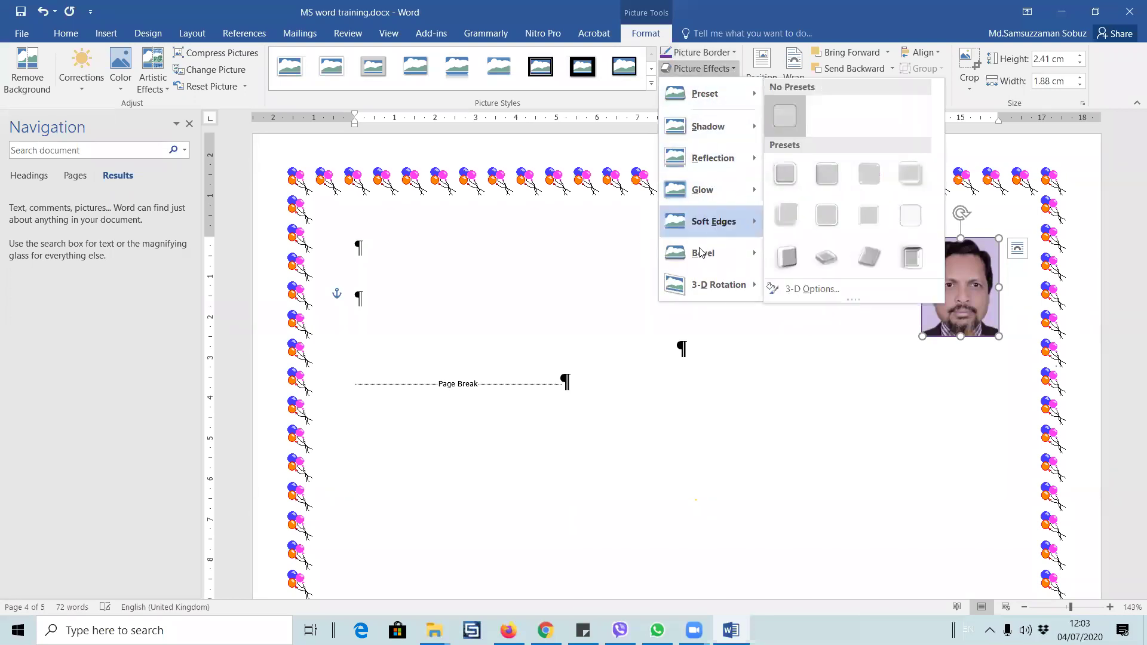
pyautogui.moveTo(698, 255)
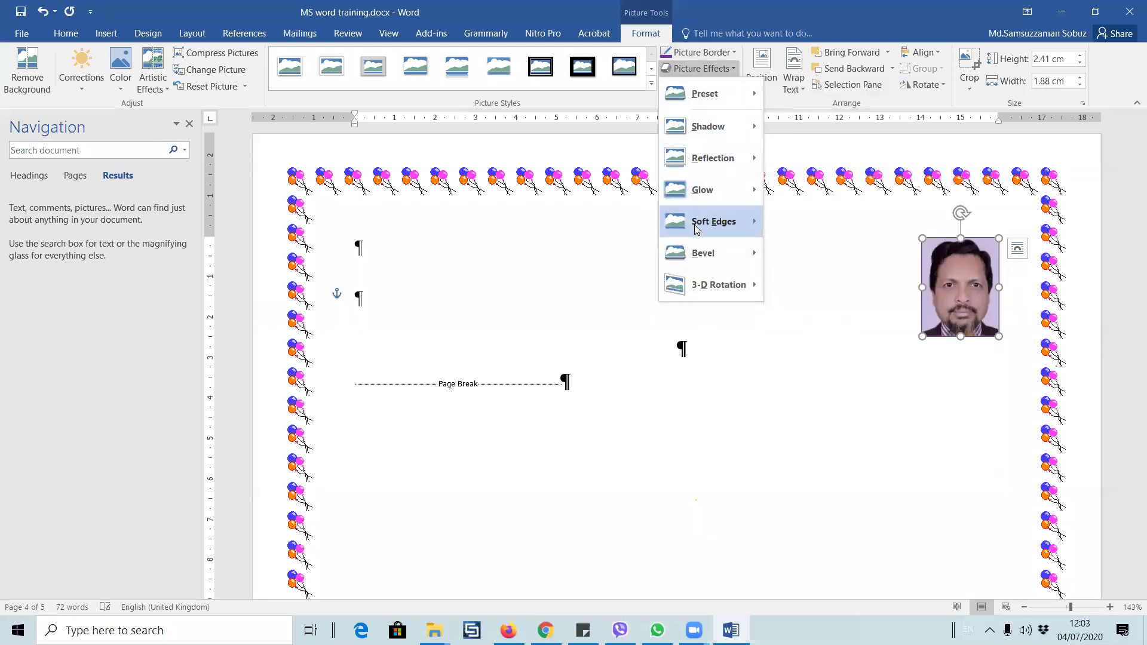
pyautogui.moveTo(718, 136)
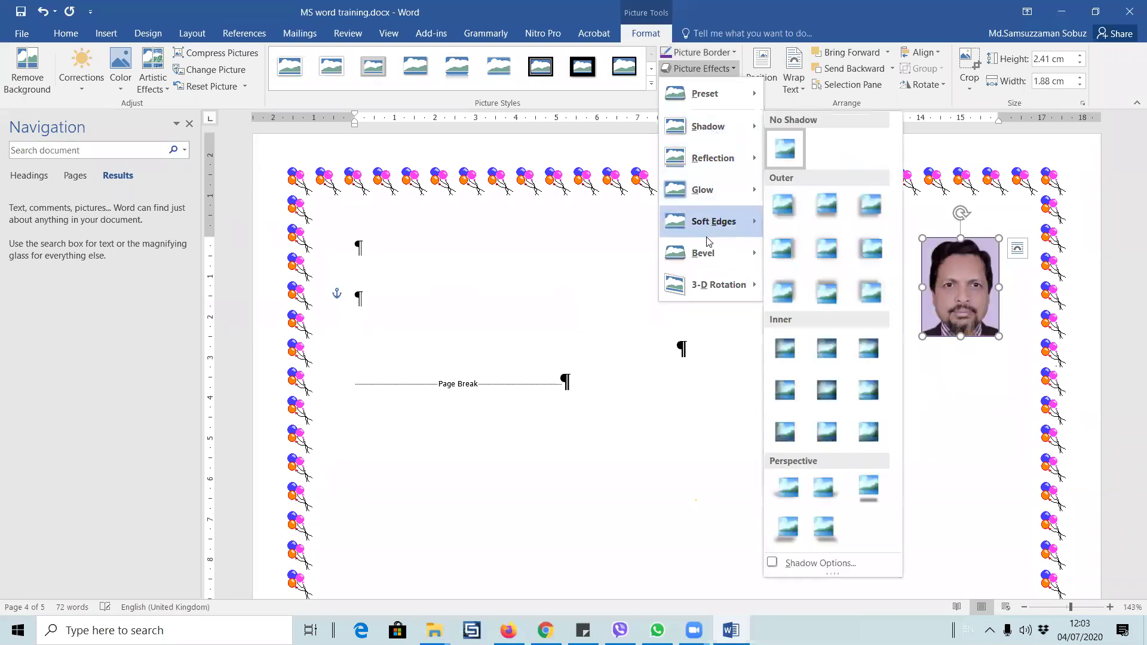
pyautogui.moveTo(717, 293)
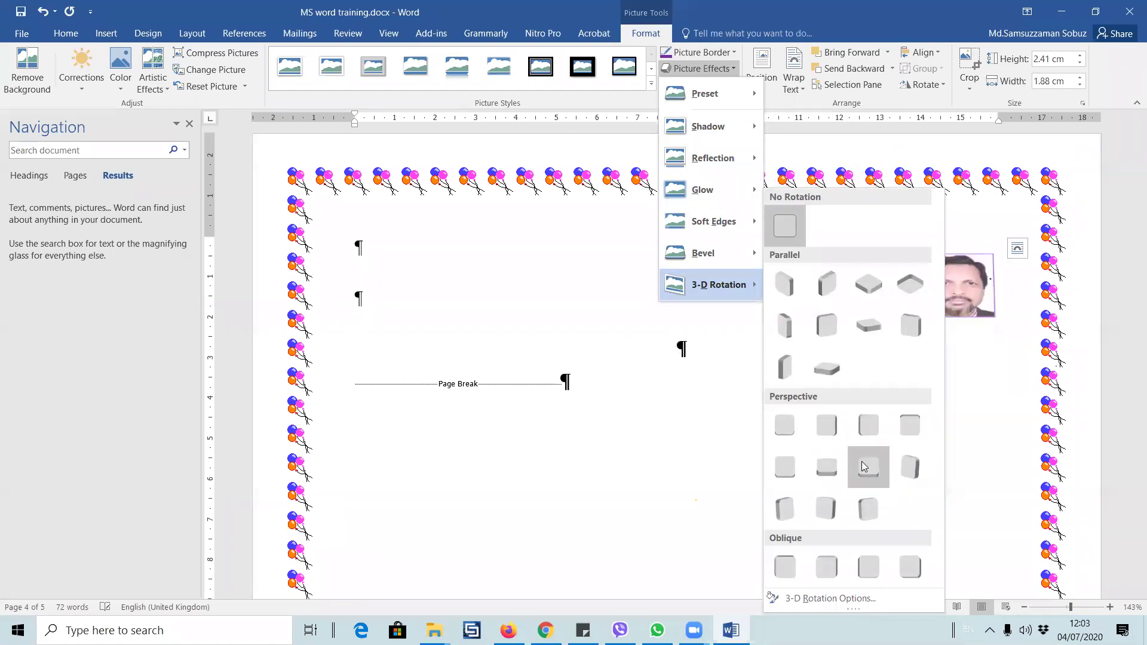
pyautogui.click(772, 126)
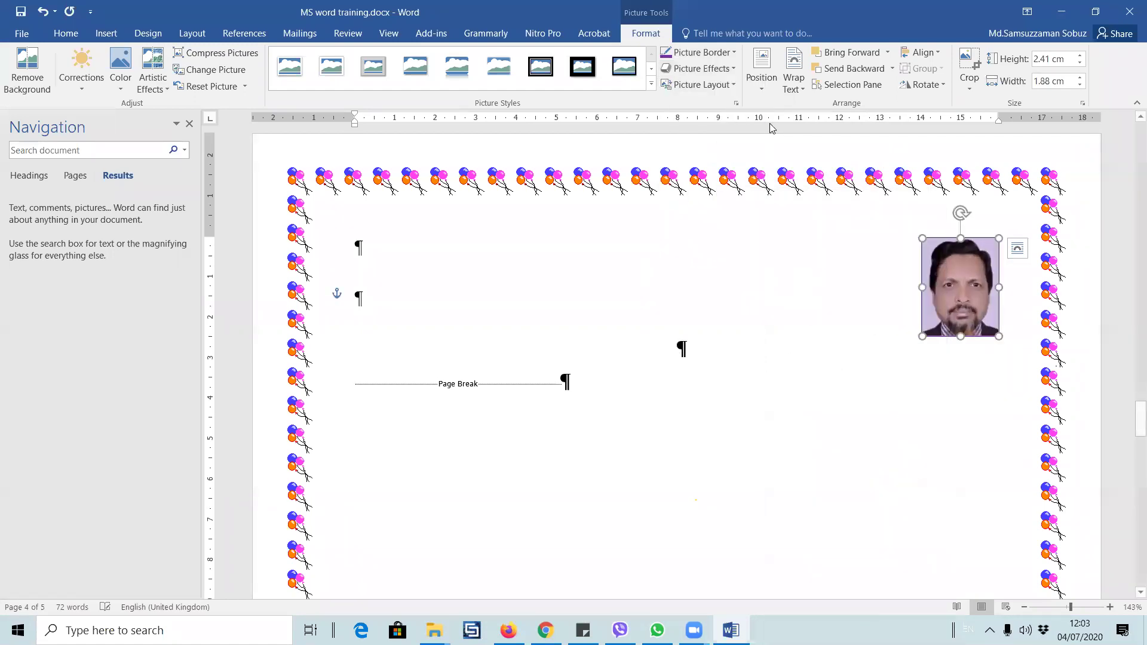
# - Convert the portrait to the Circular Picture Callout layout and move its text pane away from the graphic
pyautogui.click(736, 85)
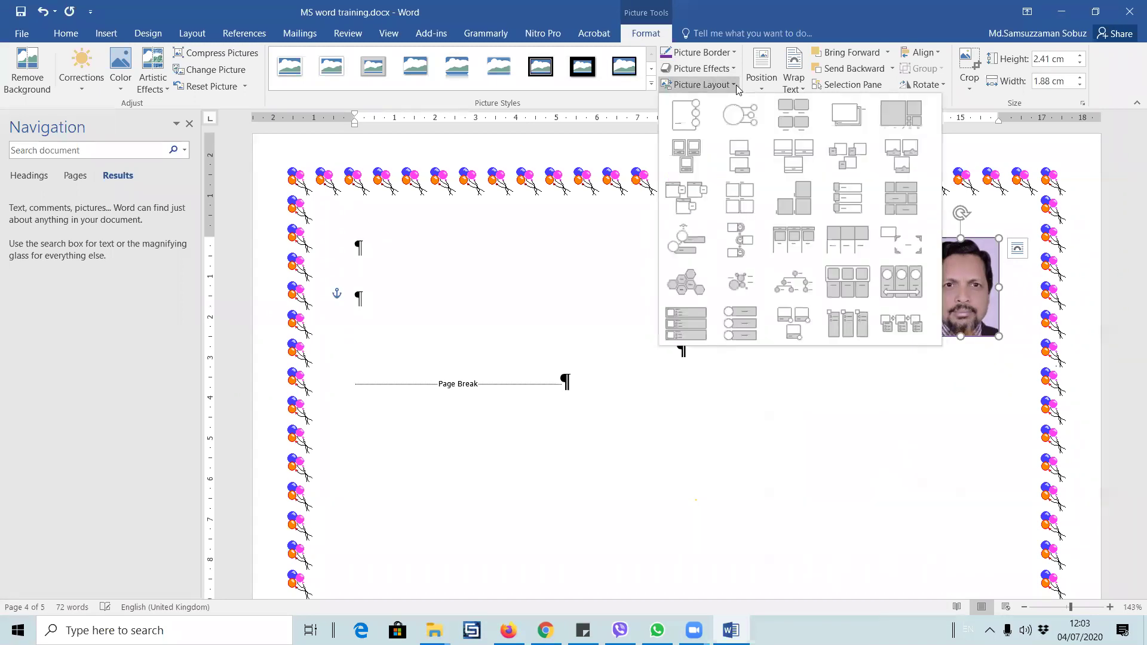
pyautogui.click(730, 119)
pyautogui.moveTo(337, 323); pyautogui.dragTo(423, 337)
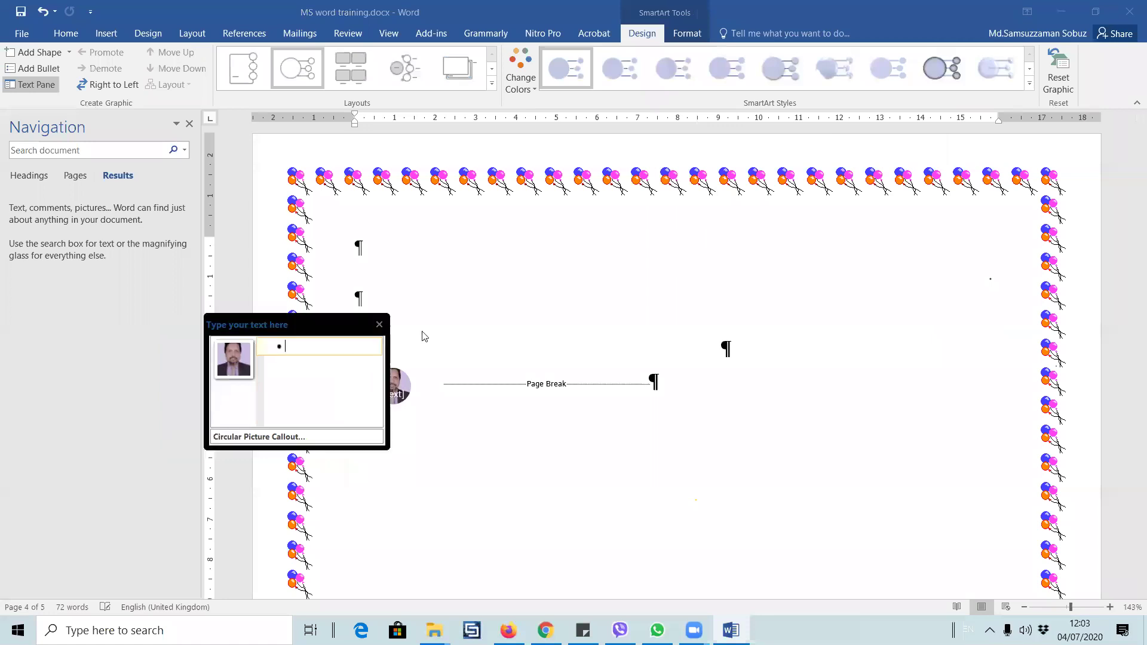
pyautogui.moveTo(705, 266); pyautogui.dragTo(705, 263)
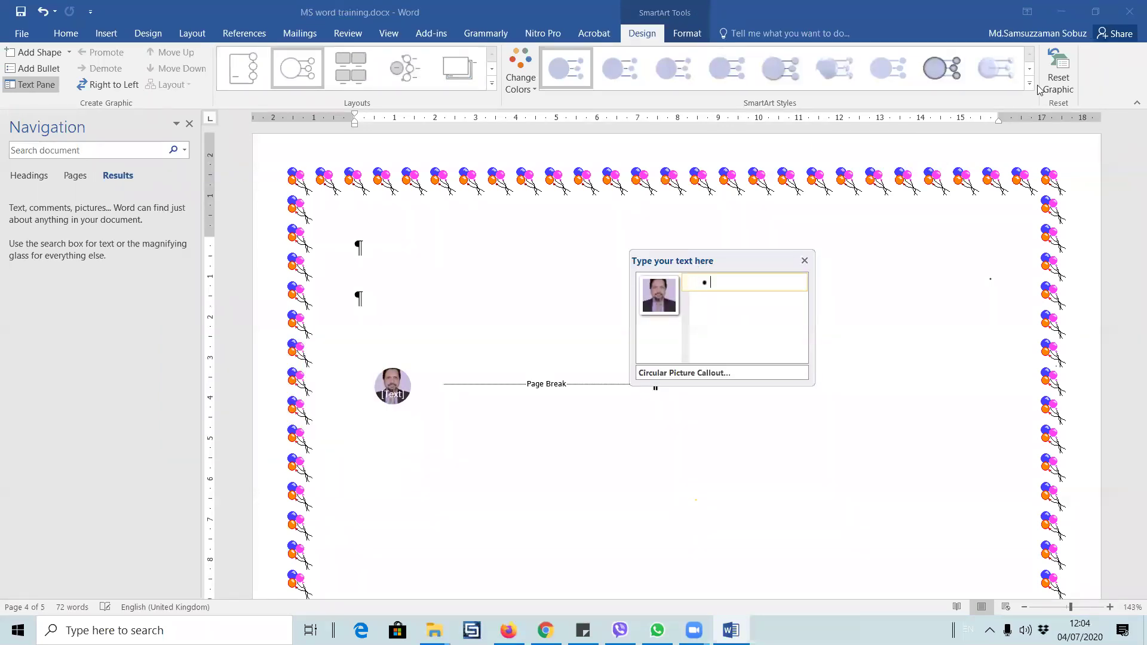
# - Apply the second SmartArt style to the portrait graphic and change its layout to Picture Caption List
pyautogui.click(620, 66)
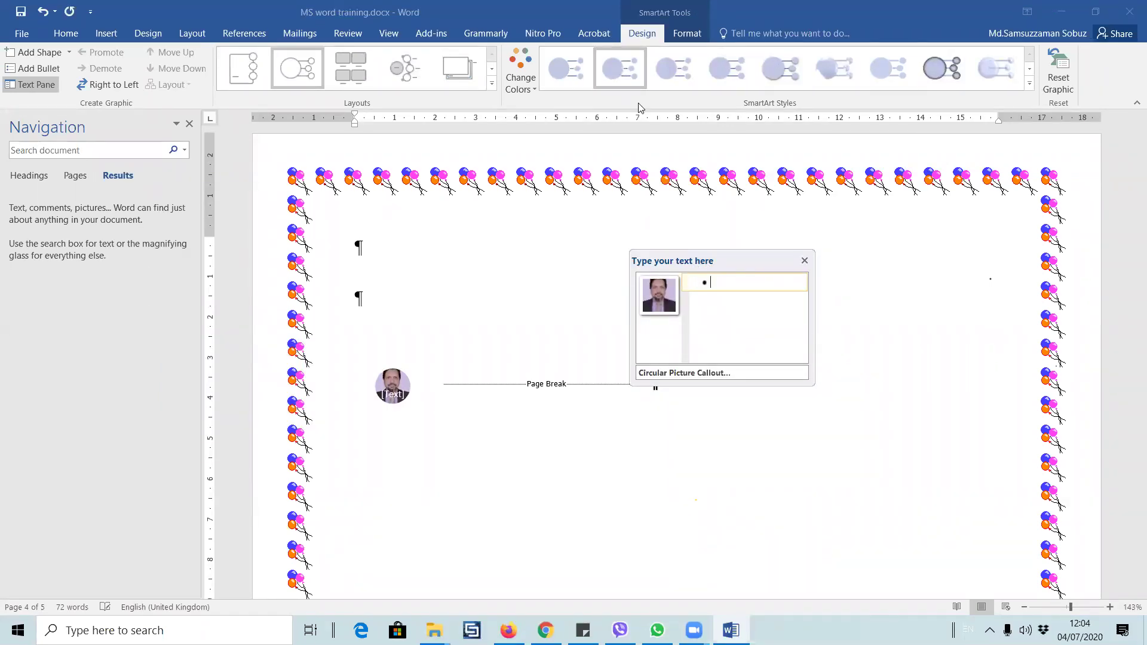
pyautogui.click(392, 382)
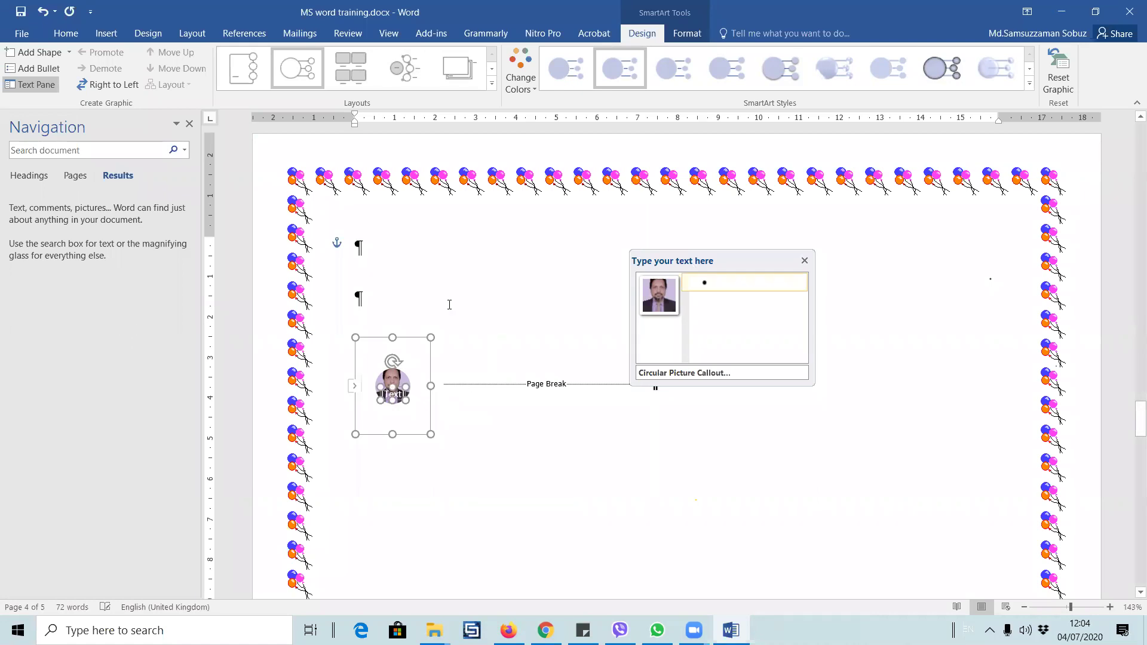
pyautogui.click(347, 71)
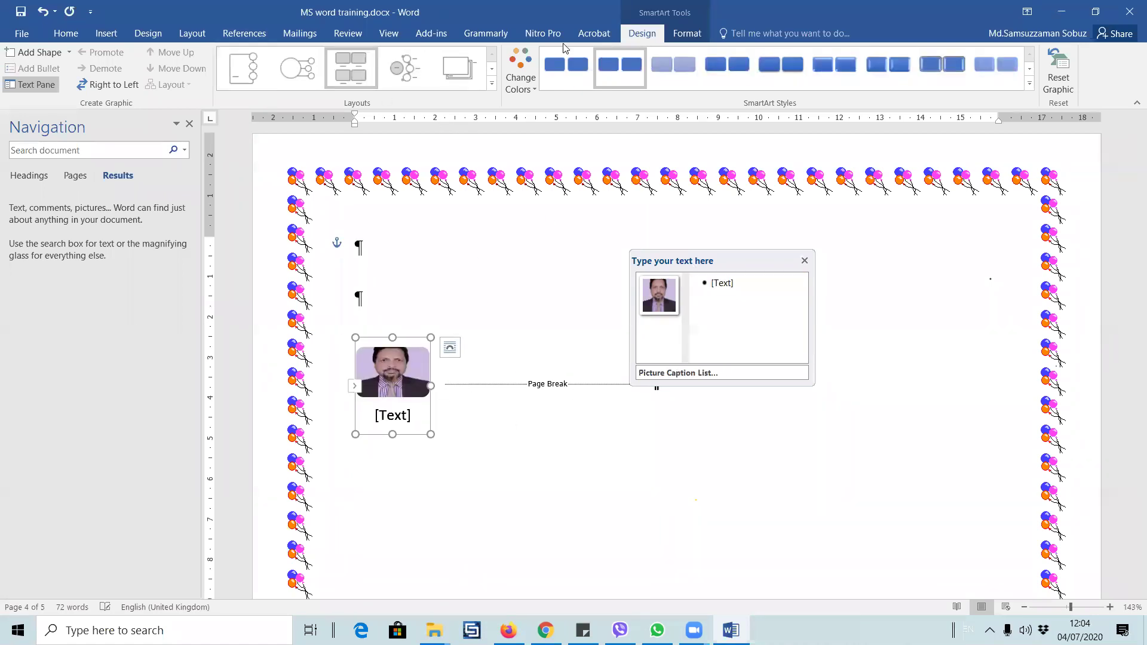
# - Recolor the SmartArt graphic with the fourth Colorful scheme, which starts in yellow
pyautogui.click(520, 72)
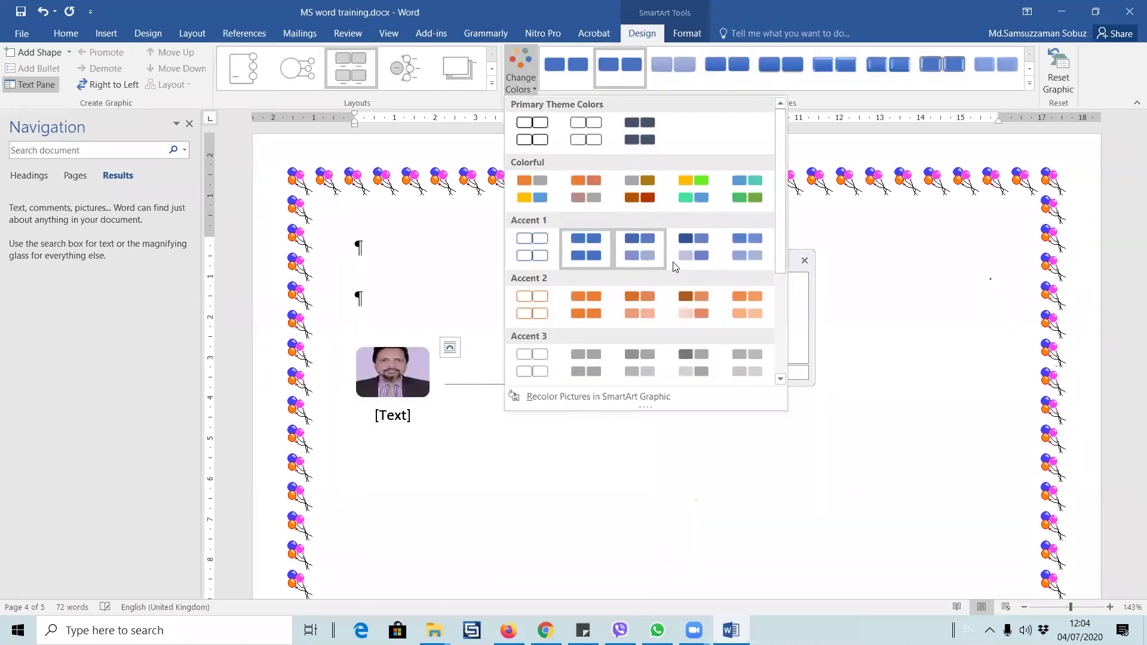
pyautogui.click(693, 189)
# - Move the SmartArt graphic below the page break near the page's middle and give it the glossy 3-D style
pyautogui.moveTo(374, 338); pyautogui.dragTo(614, 430)
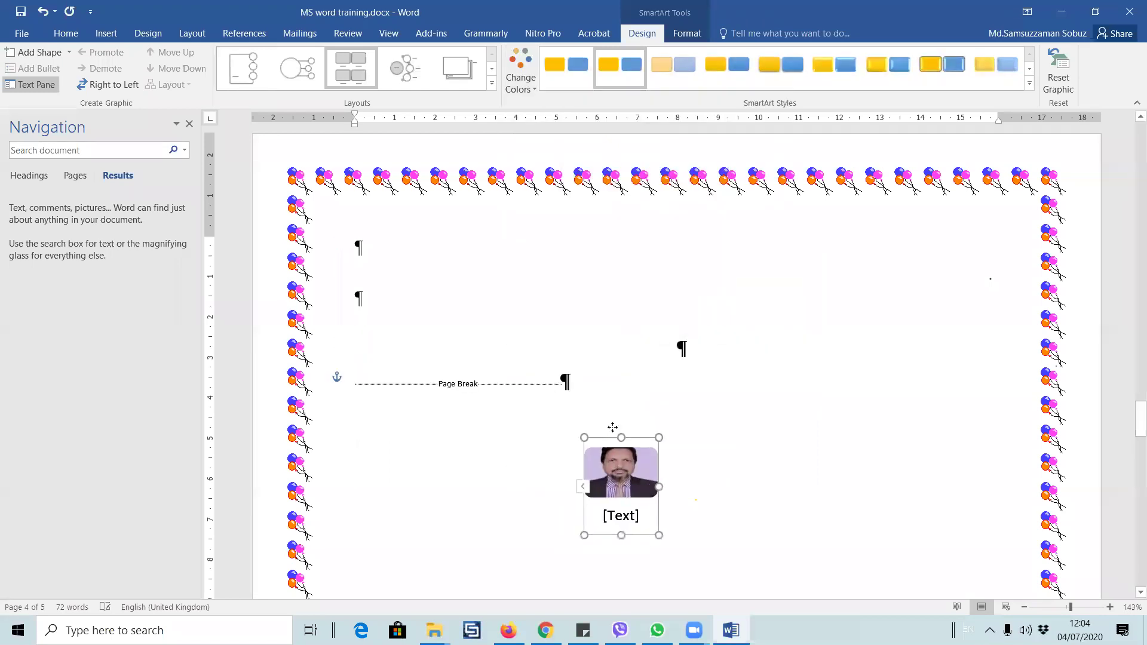
pyautogui.click(817, 76)
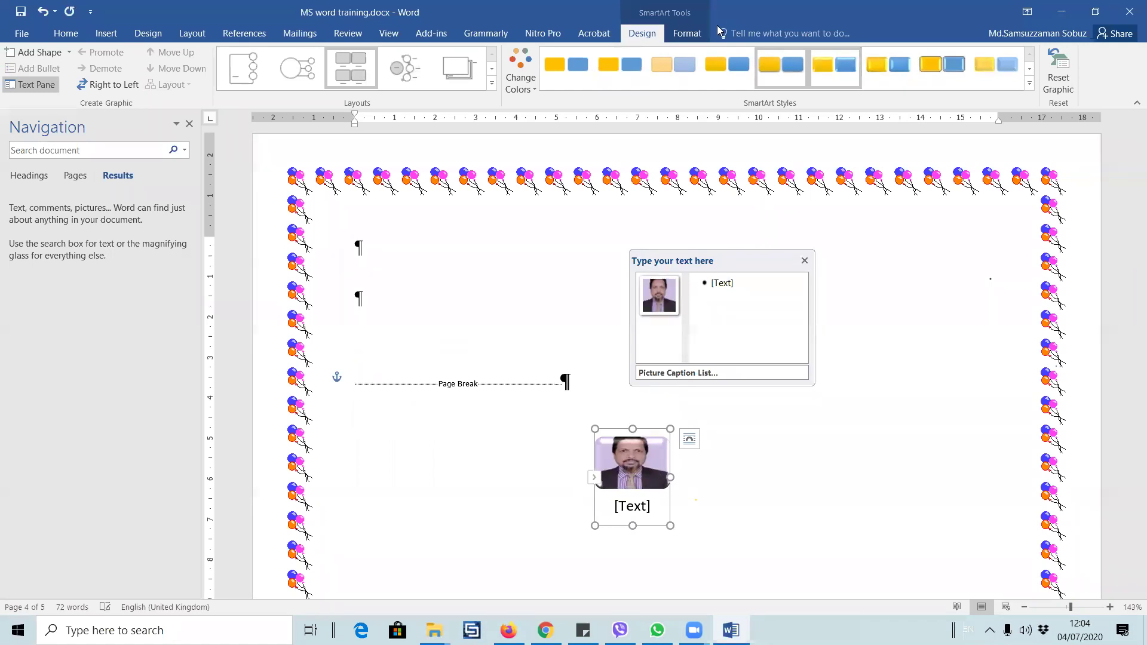
pyautogui.click(73, 36)
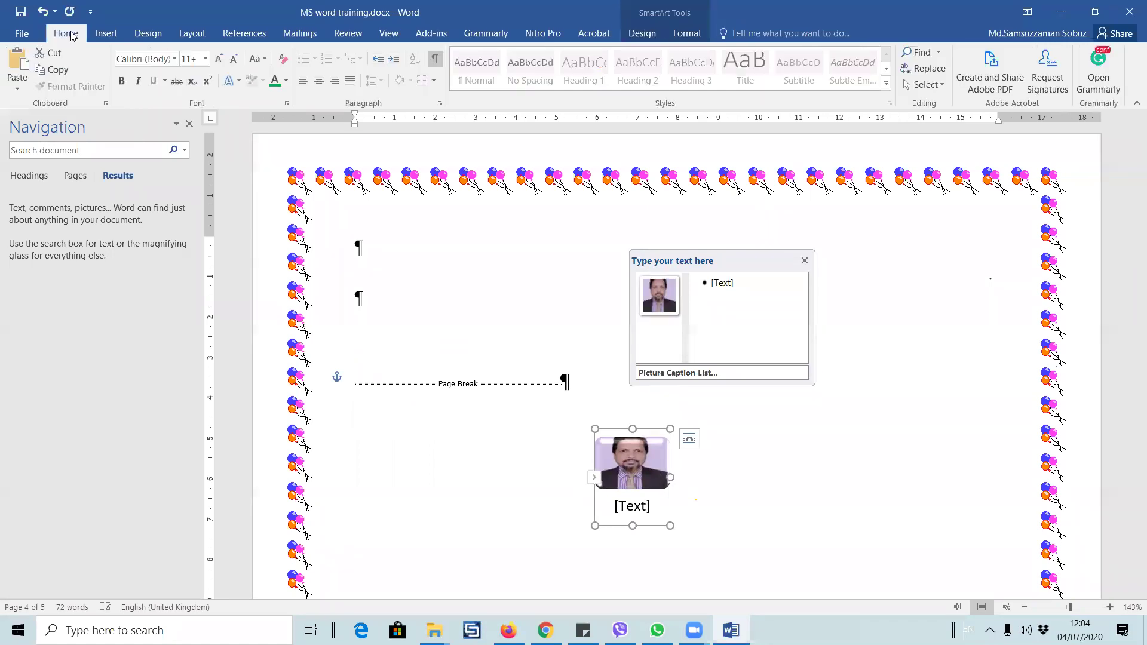
pyautogui.click(108, 33)
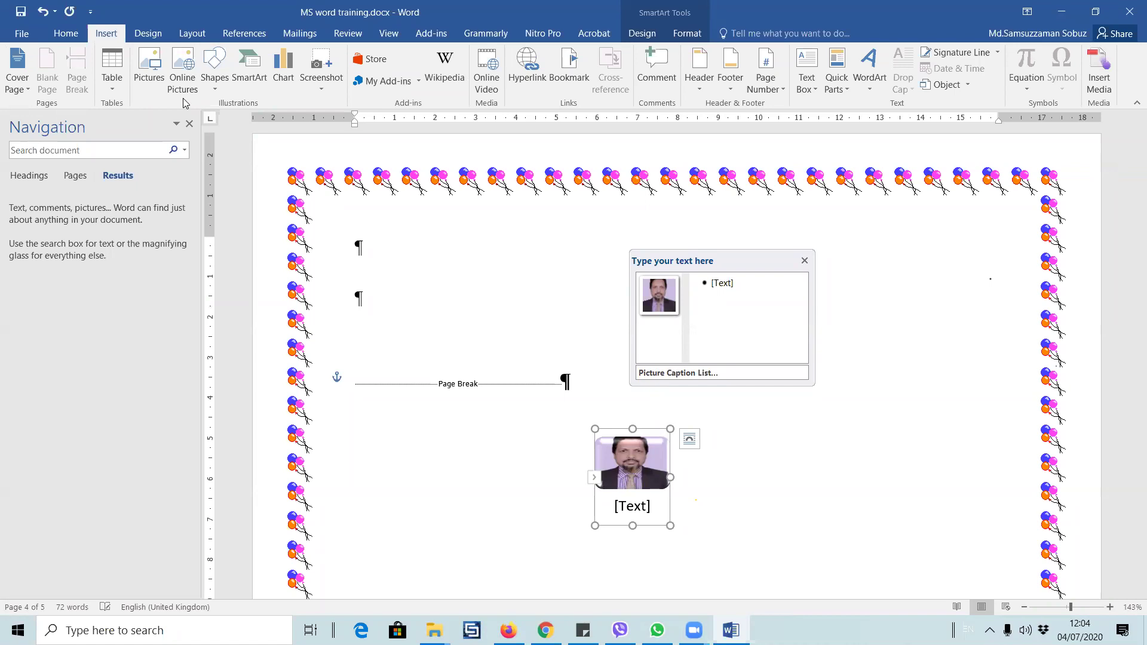
pyautogui.click(66, 36)
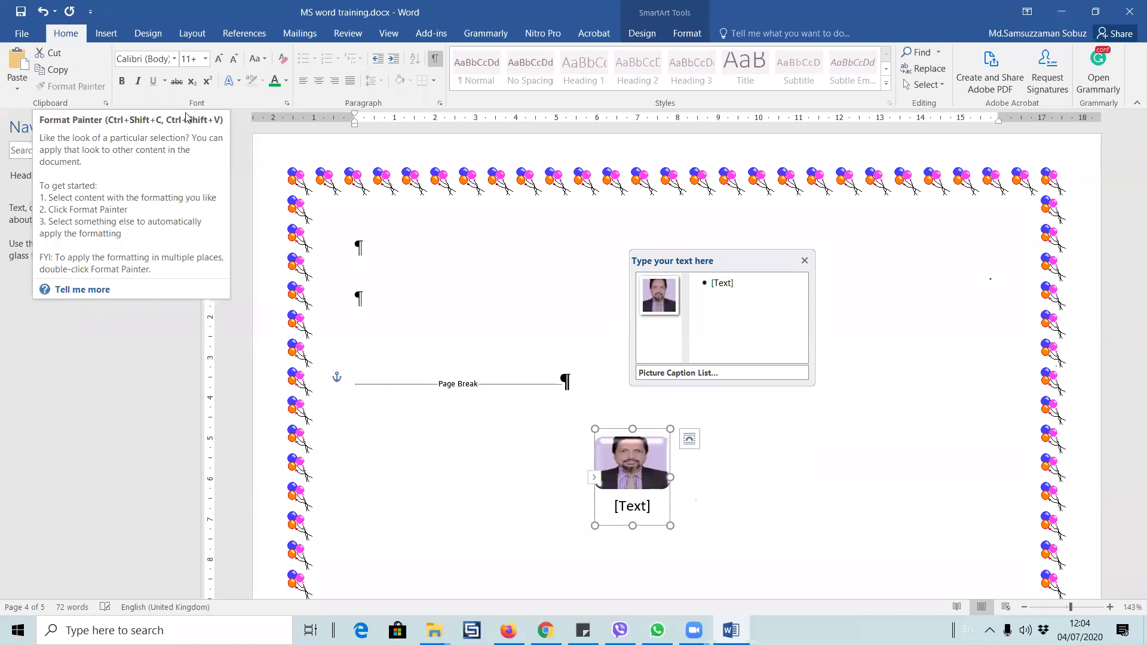
pyautogui.click(962, 282)
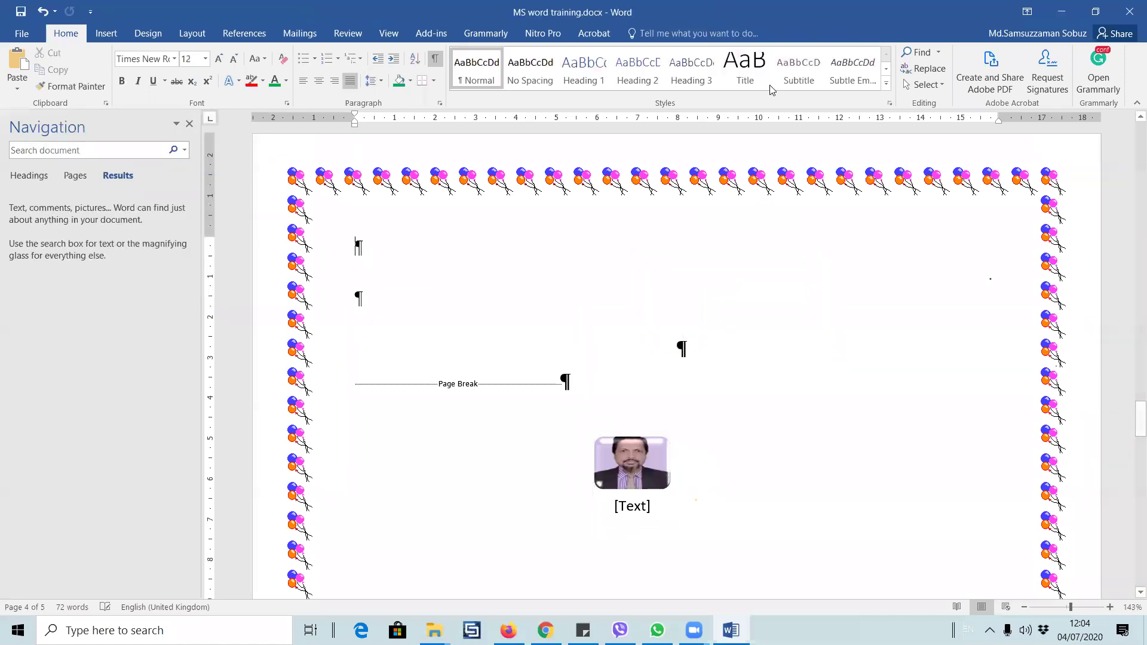
# - Select the portrait inside the SmartArt graphic and preview the available shape styles on it
pyautogui.click(637, 461)
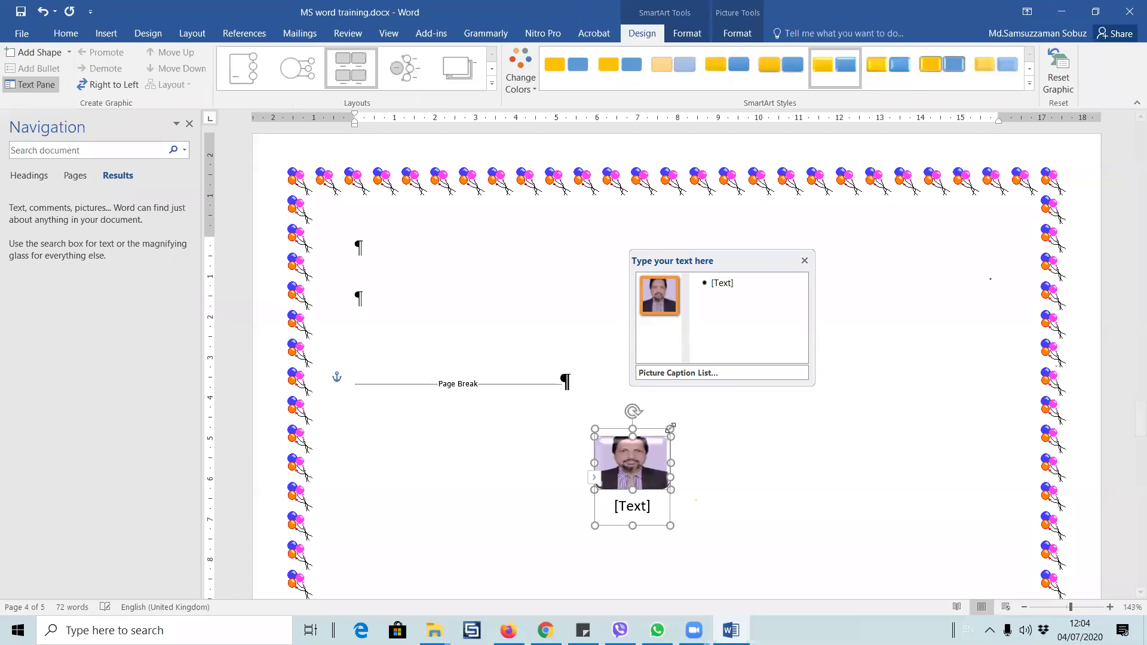
pyautogui.click(743, 33)
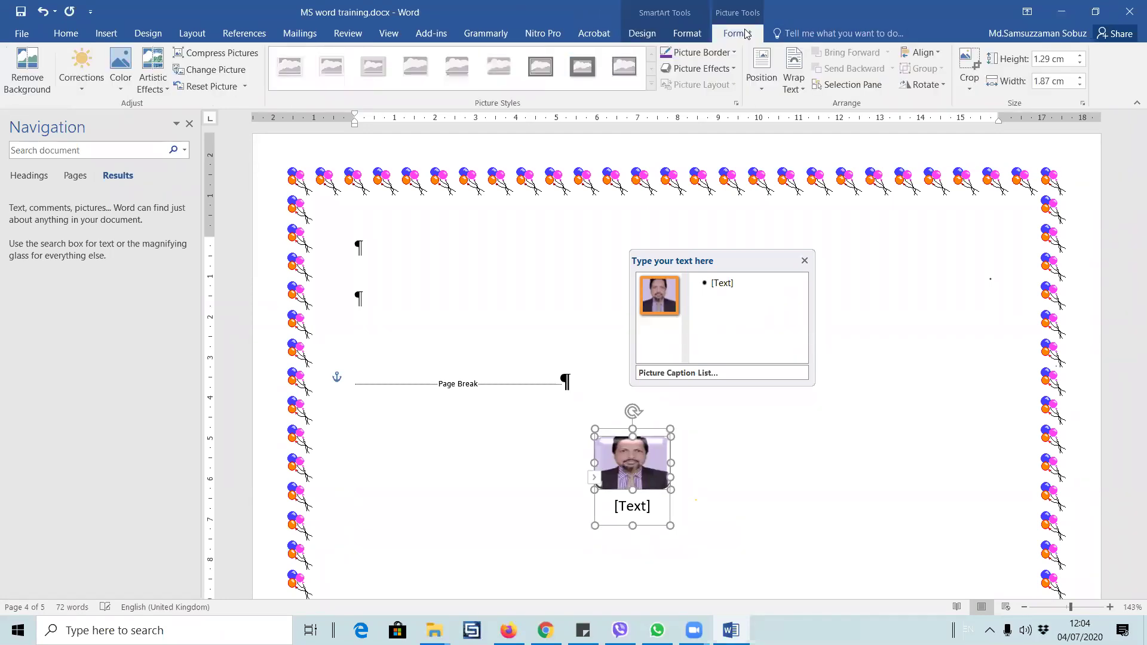
pyautogui.click(681, 35)
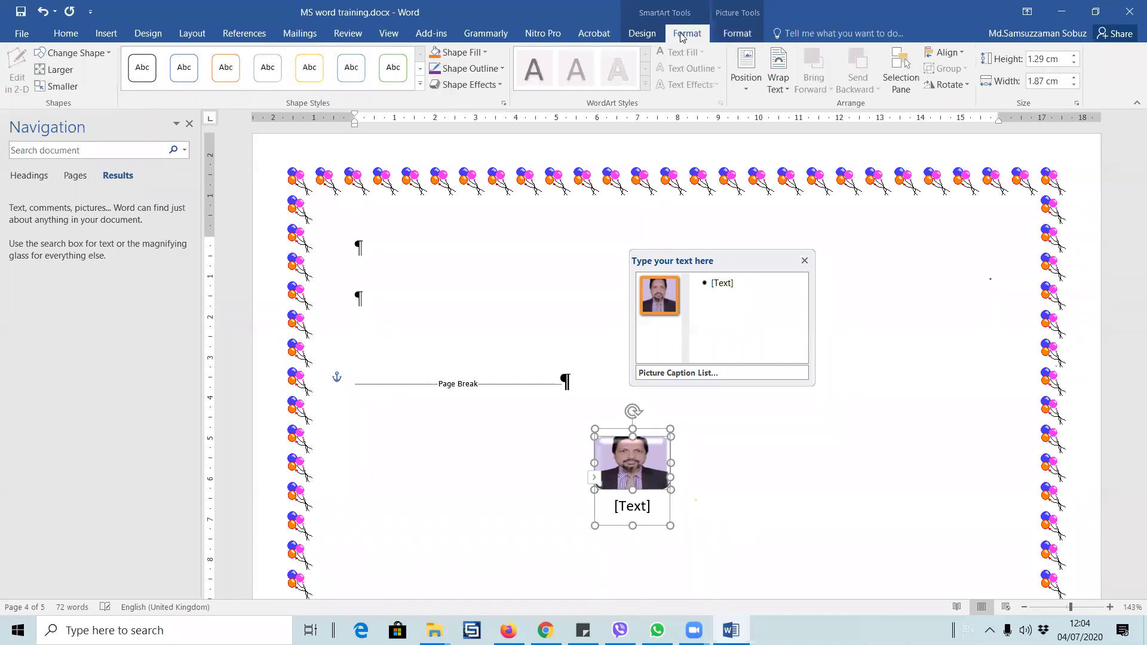
pyautogui.click(420, 84)
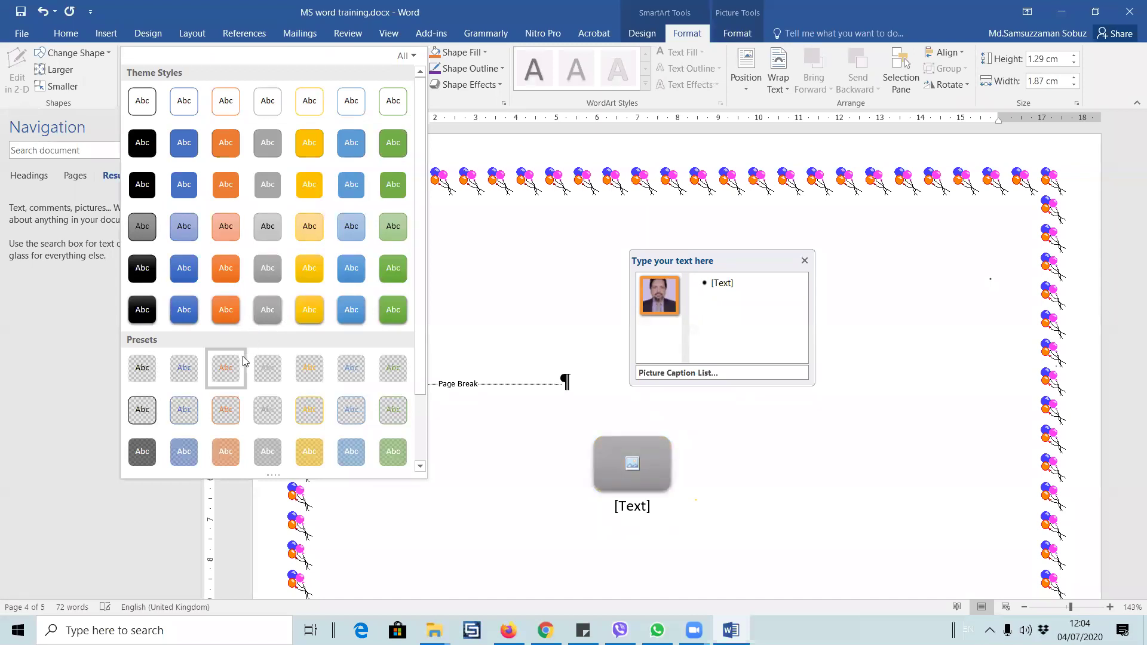
# - Try a solid blue theme style on the SmartArt picture shape and look through its design and format options
pyautogui.click(184, 184)
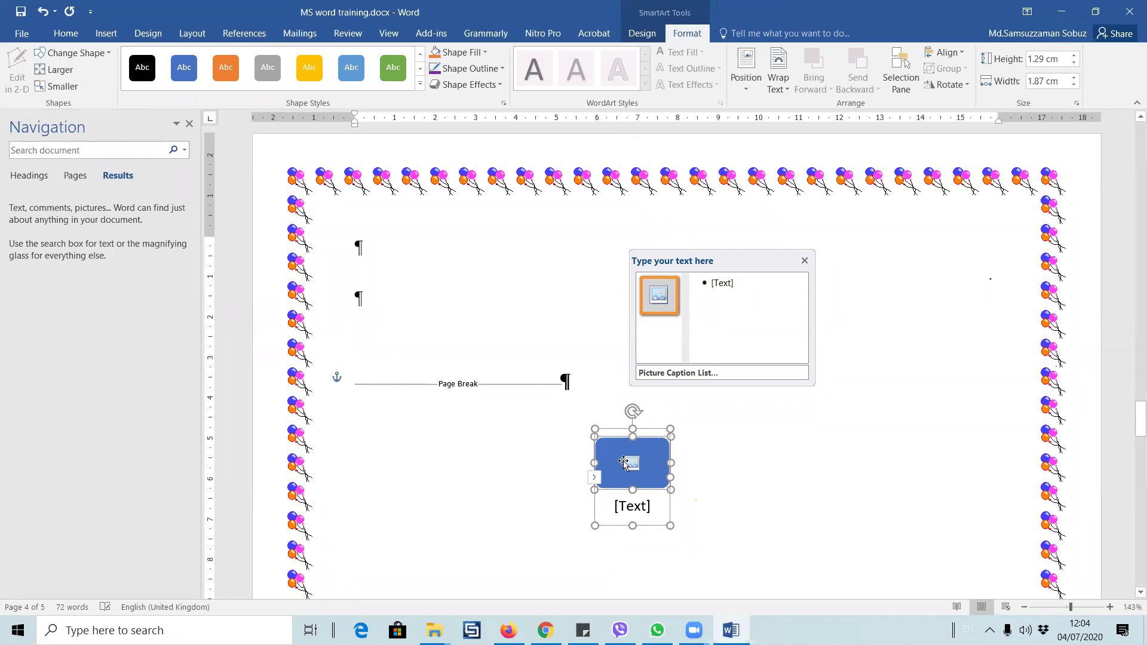
pyautogui.click(642, 33)
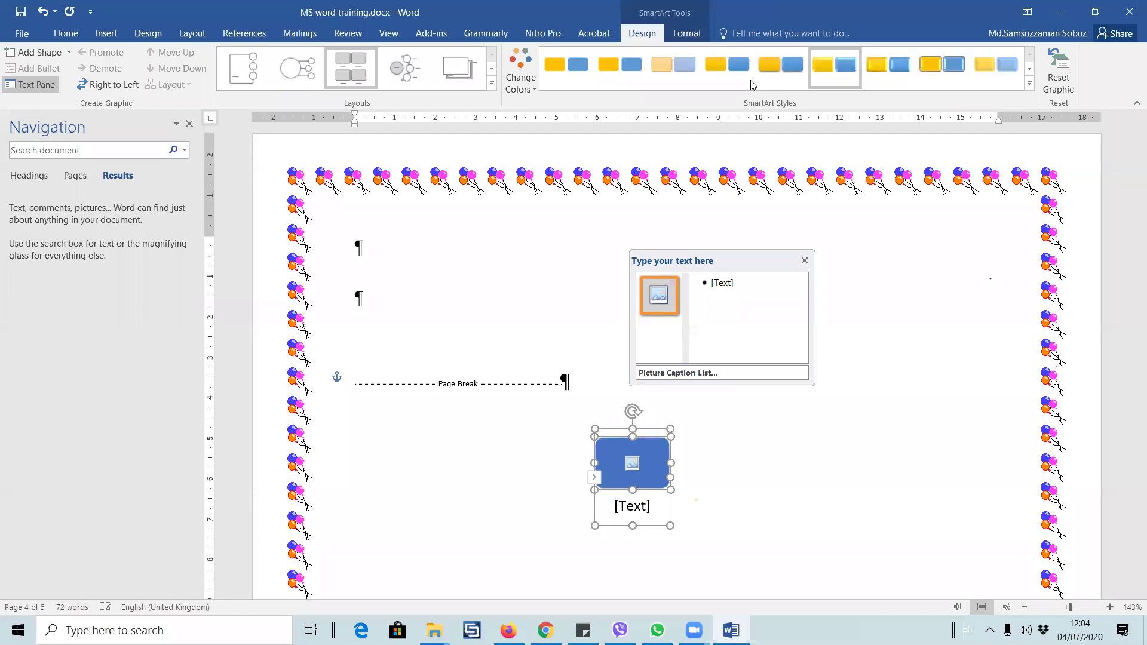
pyautogui.scroll(12, 752, 85)
pyautogui.click(642, 33)
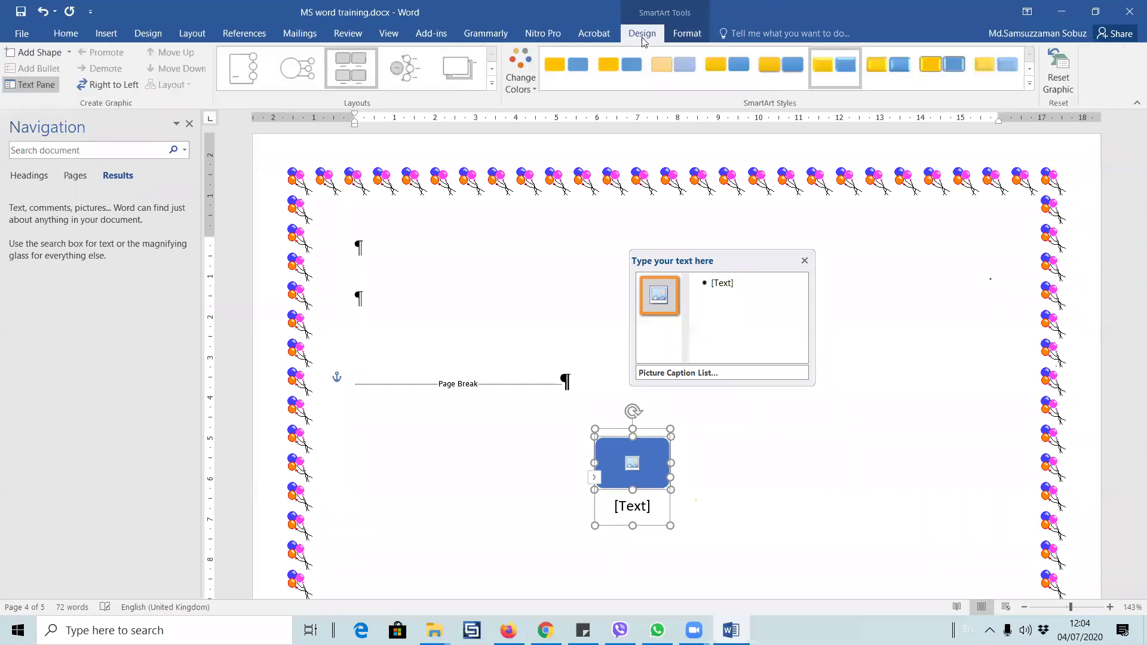
pyautogui.click(687, 34)
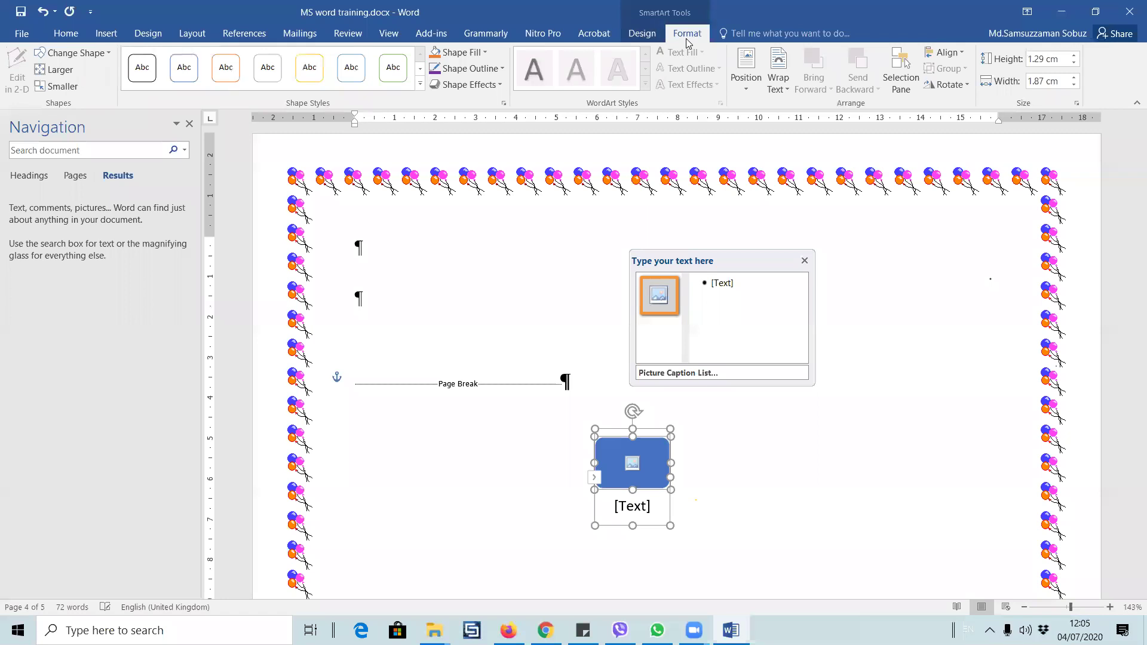
pyautogui.click(501, 66)
pyautogui.click(870, 430)
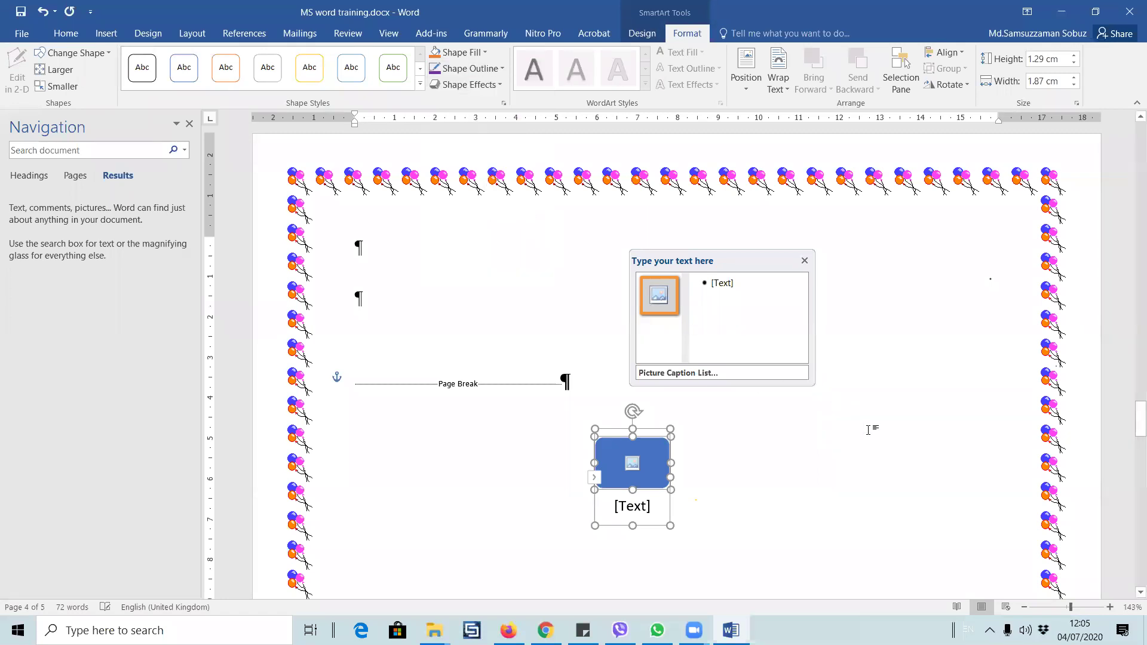
# - Undo the shape style and the SmartArt picture layout to bring back the plain photo
pyautogui.hotkey('ctrl', 'z')
pyautogui.hotkey('ctrl', 'z')
pyautogui.hotkey('ctrl', 'z')
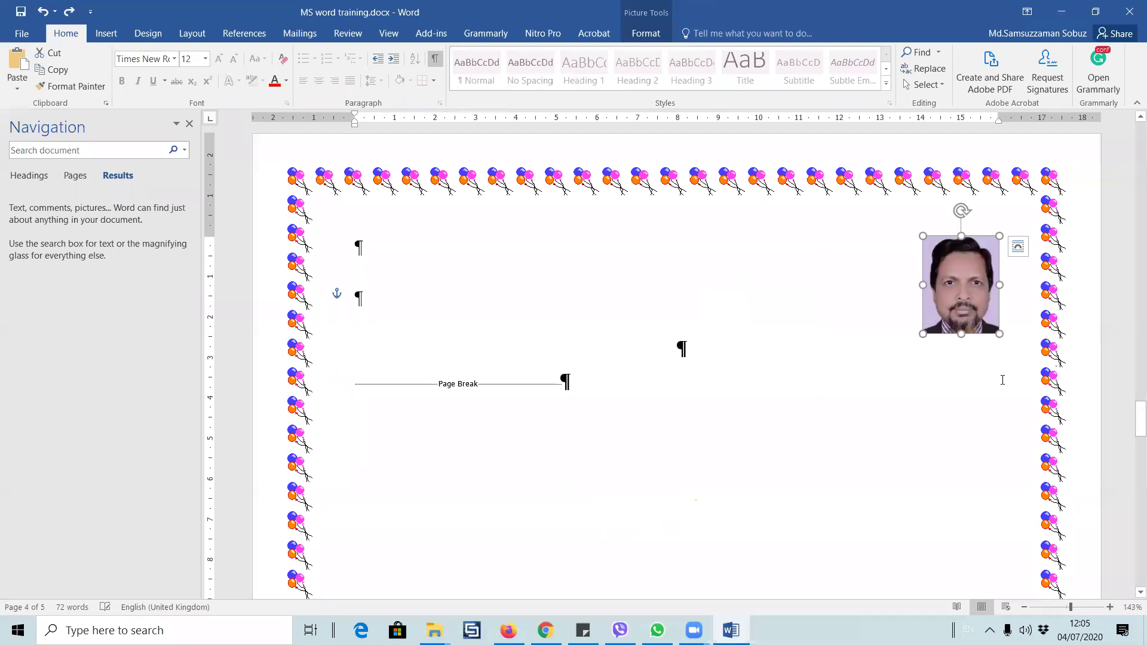
# - Enlarge the photo to about 6.5 cm high, and set its height to exactly 9 cm
pyautogui.click(645, 32)
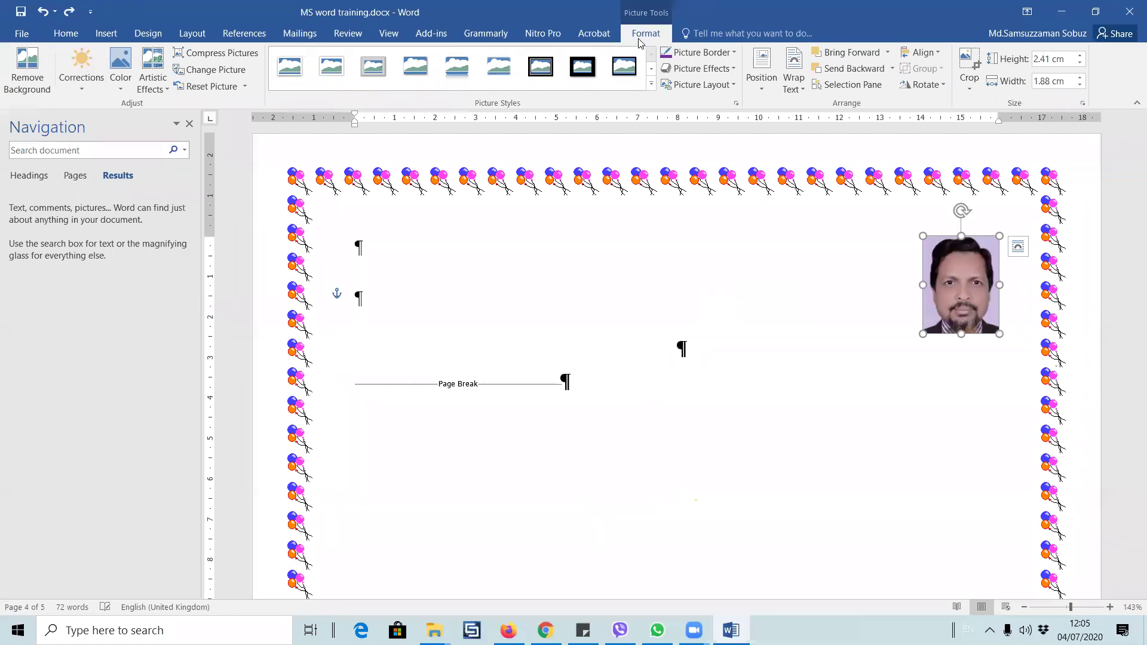
pyautogui.moveTo(920, 338); pyautogui.dragTo(794, 467)
pyautogui.click(1048, 61)
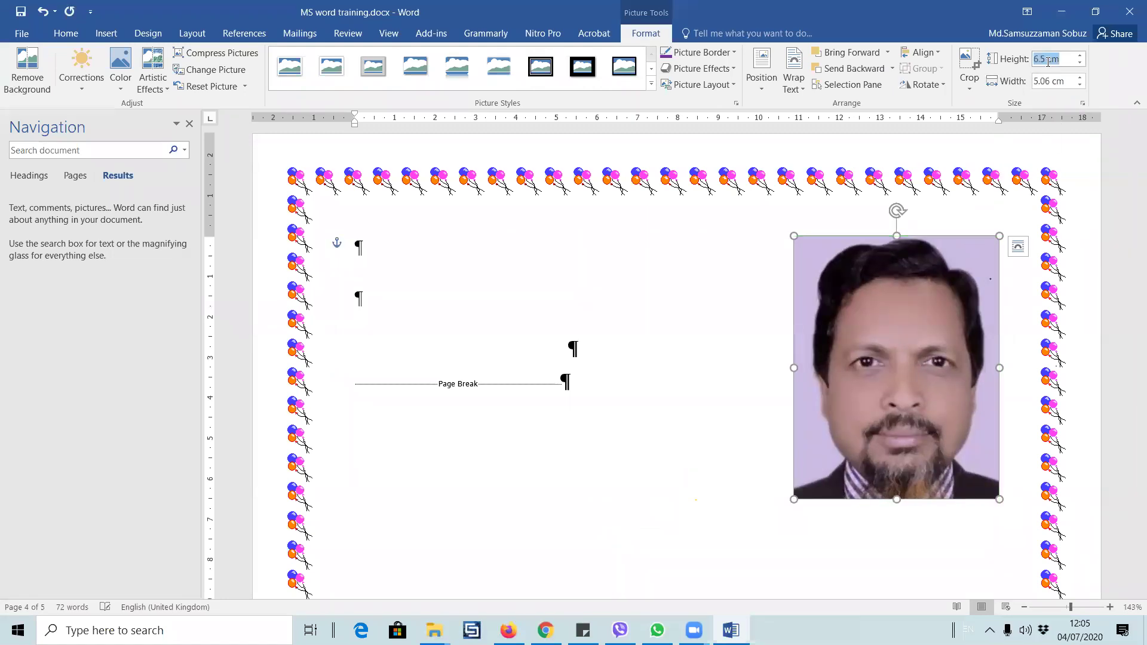
pyautogui.write('9')
pyautogui.press('Return')
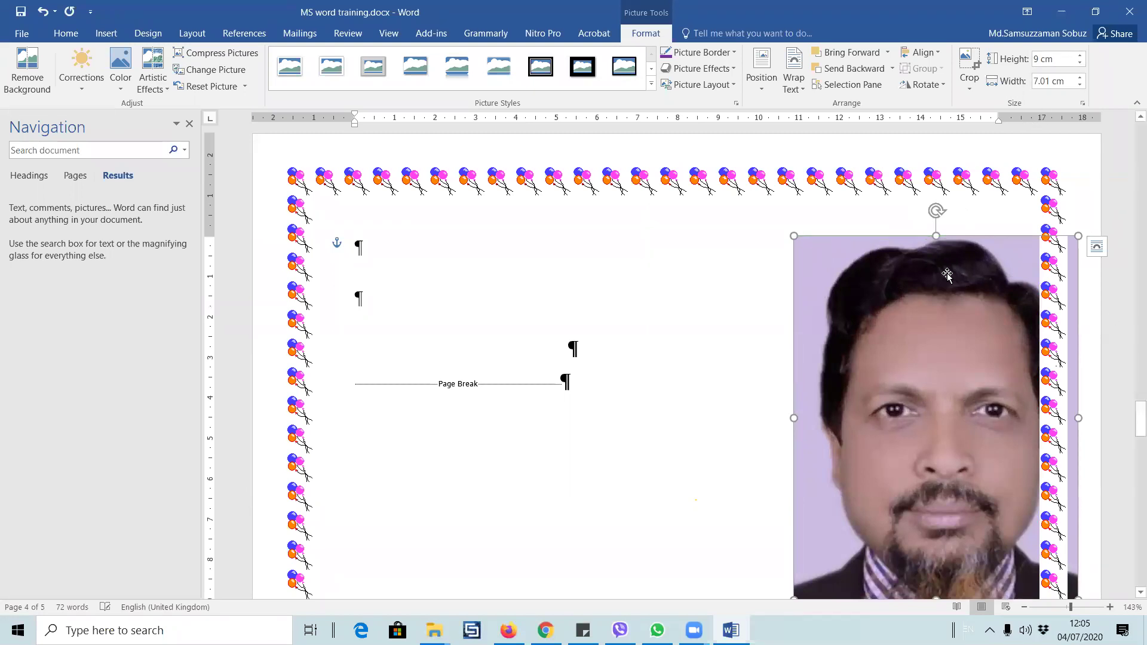
# - Try stretching only the photo's width to about 13.45 cm, and undo the stretch
pyautogui.scroll(-1, 947, 275)
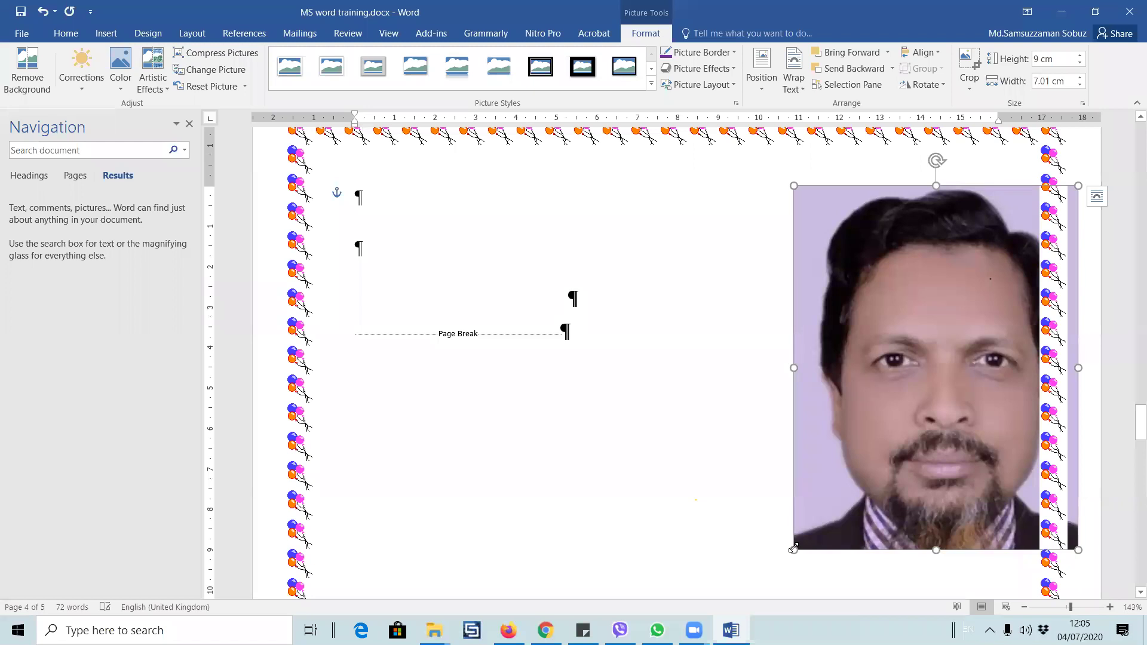
pyautogui.moveTo(793, 367); pyautogui.dragTo(533, 397)
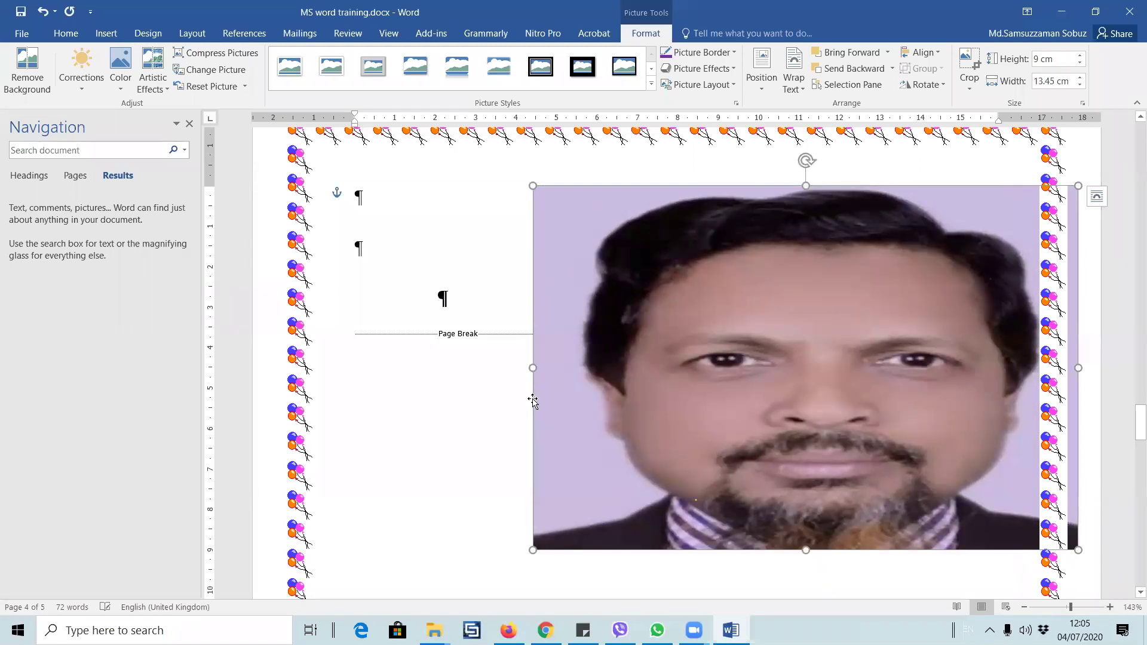
pyautogui.hotkey('ctrl', 'z')
# - Shrink the photo proportionally to about 3.1 × 2.42 cm and move it inward from the page border
pyautogui.moveTo(790, 550); pyautogui.dragTo(1044, 310)
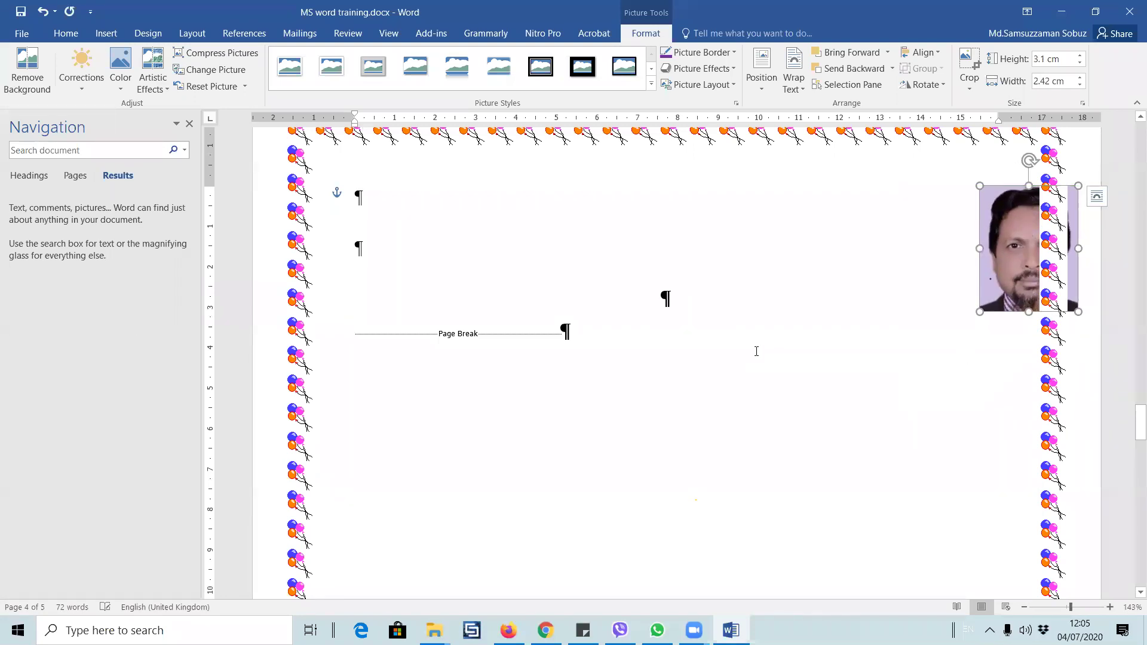
pyautogui.moveTo(1020, 233); pyautogui.dragTo(743, 242)
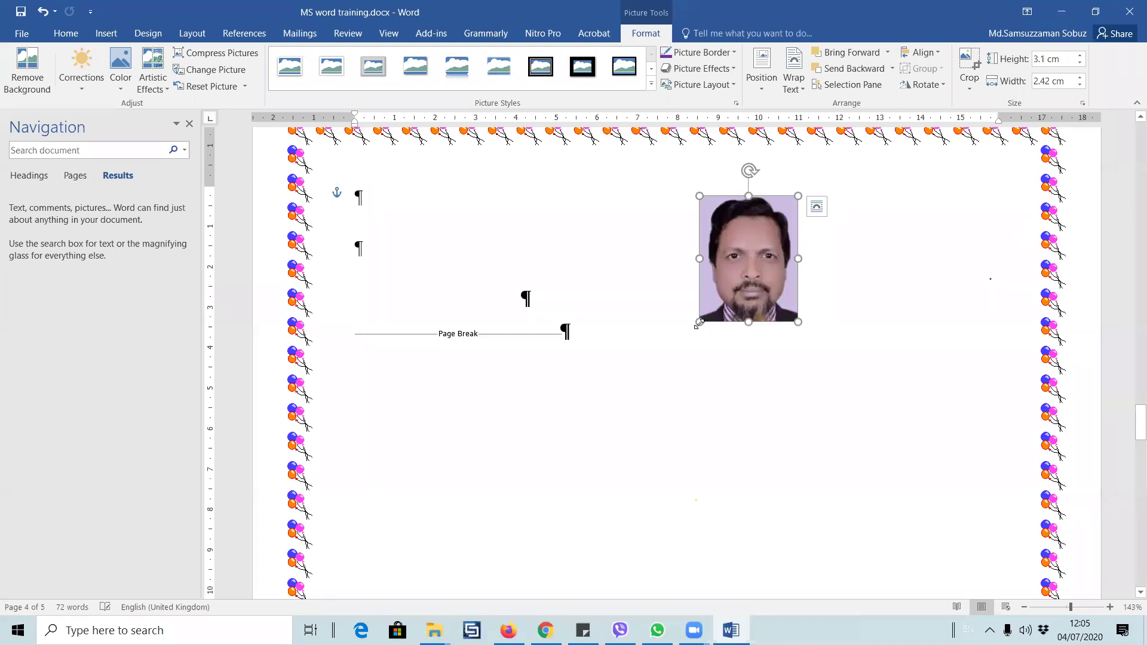
# - Resize the photo proportionally to about 6.65 cm high and 5.18 cm wide
pyautogui.moveTo(699, 323); pyautogui.dragTo(537, 530)
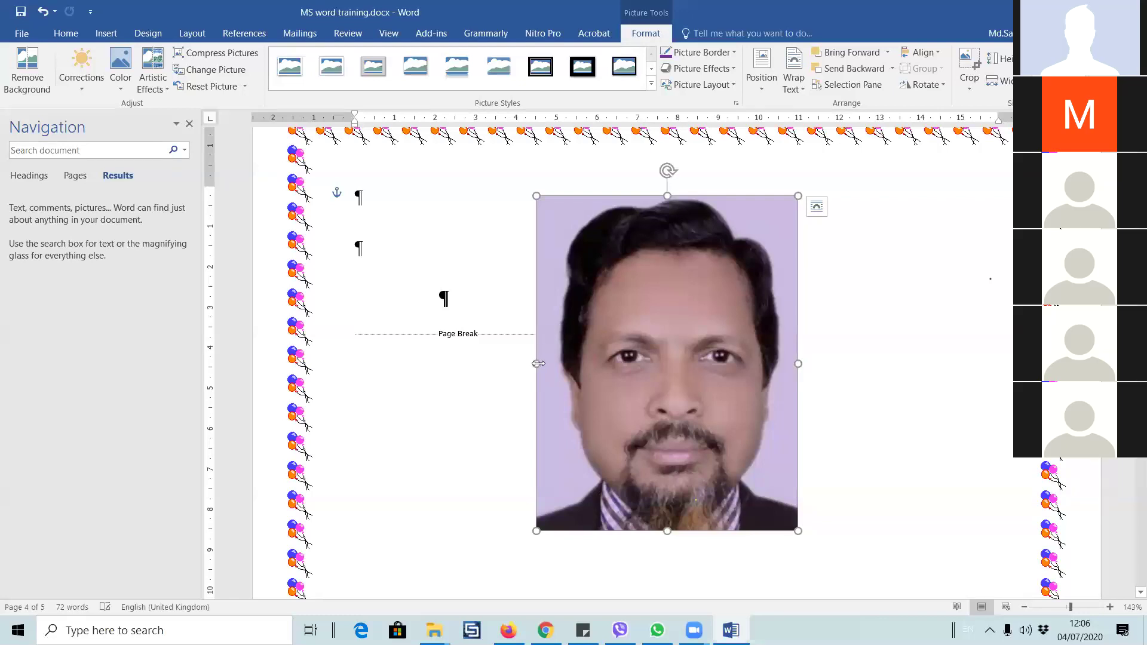
pyautogui.moveTo(798, 195); pyautogui.dragTo(778, 221)
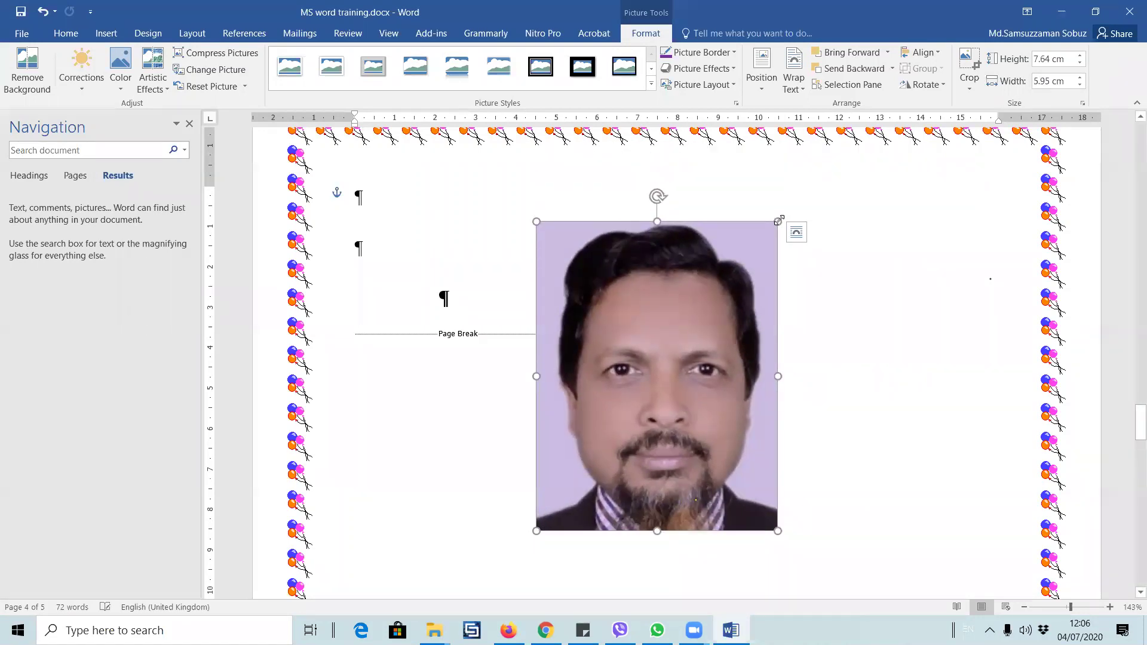
pyautogui.moveTo(778, 221); pyautogui.dragTo(747, 281)
pyautogui.moveTo(641, 236)
pyautogui.mouseDown()
pyautogui.moveTo(734, 246)
pyautogui.moveTo(808, 458)
pyautogui.moveTo(579, 540)
pyautogui.moveTo(619, 553)
pyautogui.moveTo(725, 187)
pyautogui.moveTo(643, 218)
pyautogui.mouseUp()
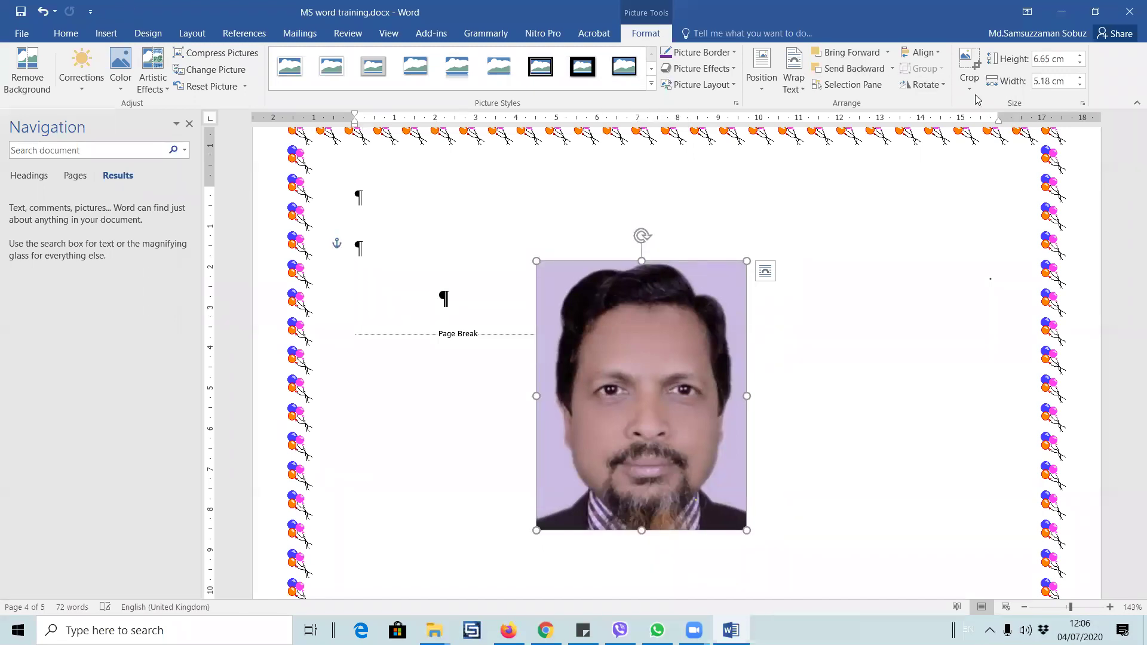
pyautogui.click(105, 33)
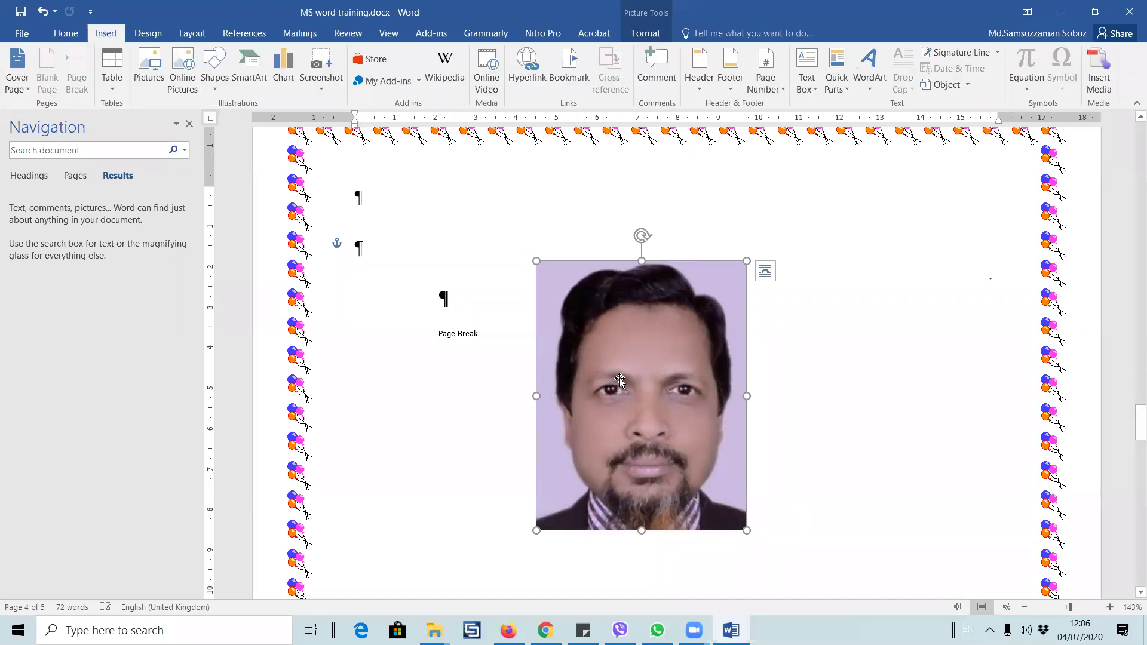
pyautogui.click(85, 31)
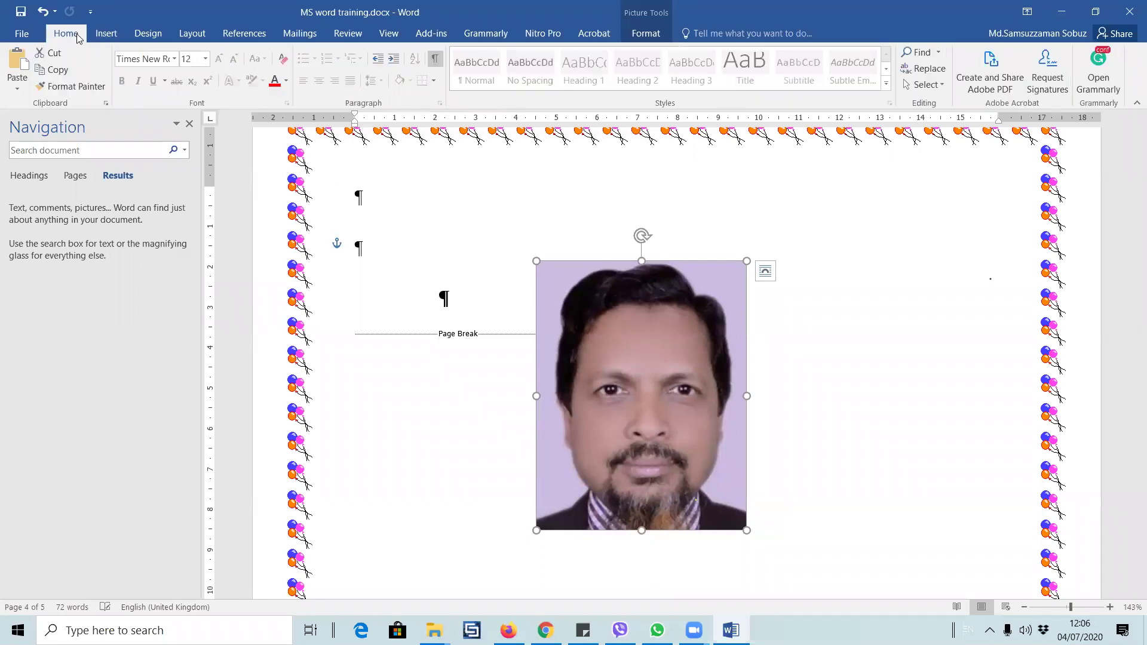
pyautogui.click(108, 36)
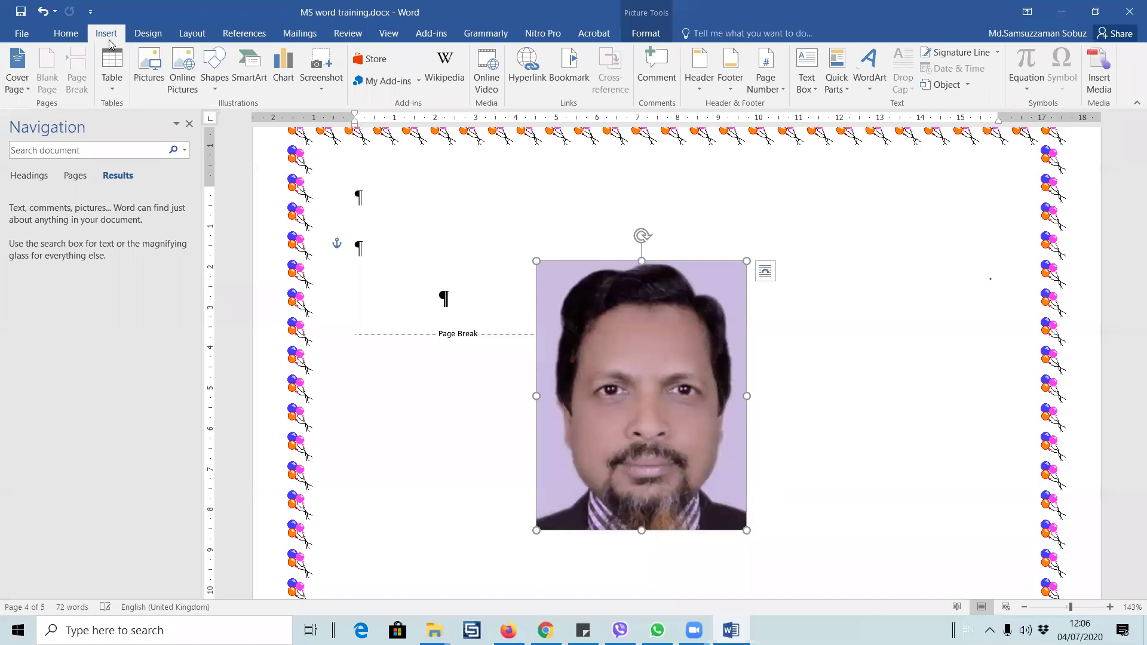
pyautogui.click(145, 34)
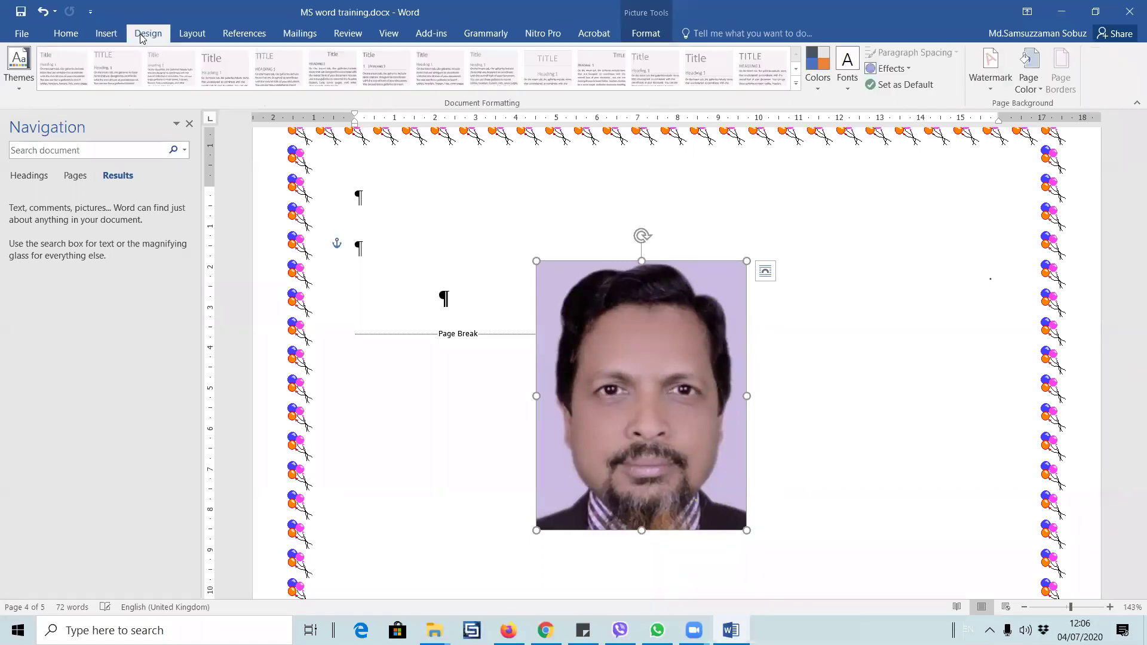
# - Insert a built-in text box over the photo and replace its placeholder text with CSE
pyautogui.click(110, 35)
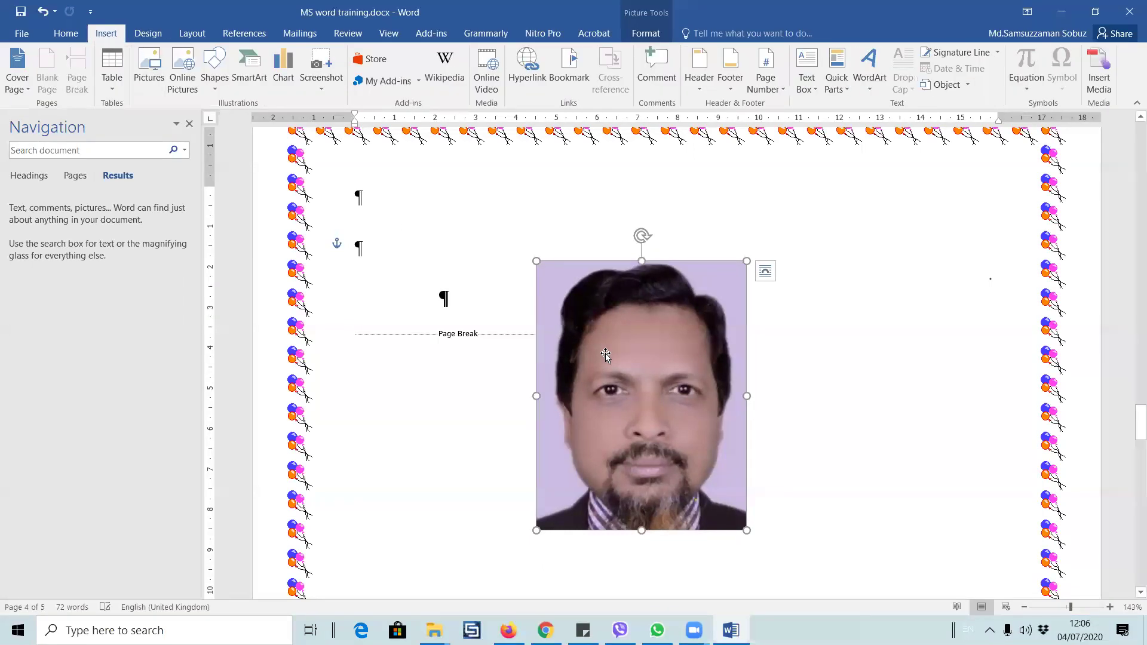
pyautogui.click(806, 78)
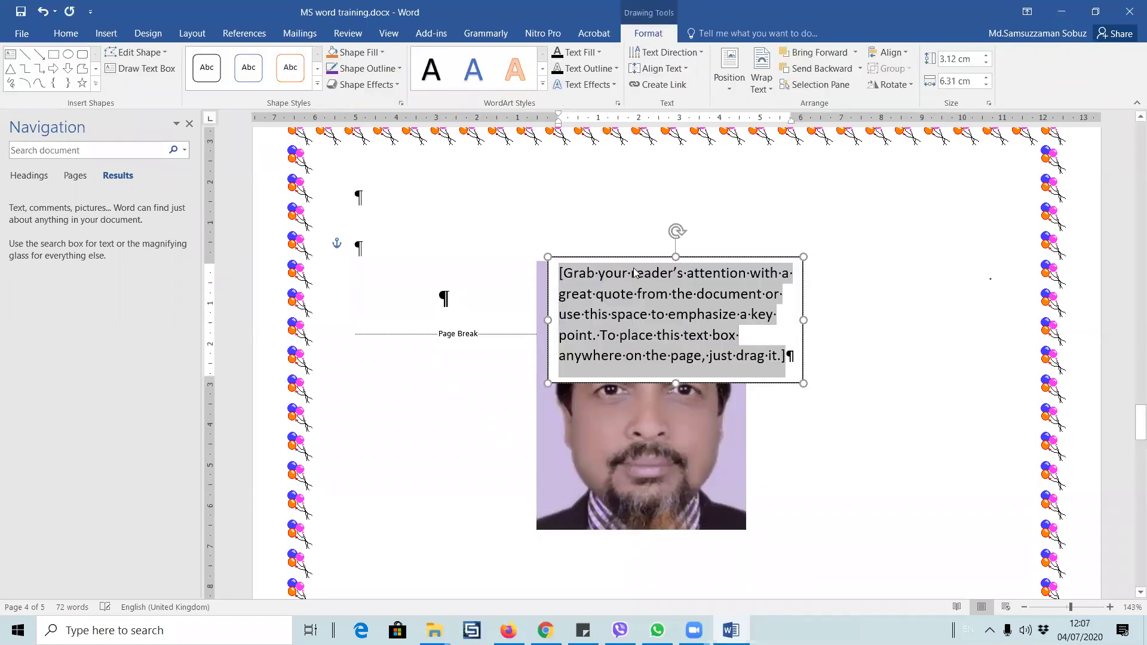
pyautogui.press('Delete')
pyautogui.write('CSE')
# - Narrow the text box to about 1.76 cm and replace its text with the professor's title and name, capitalising the name
pyautogui.moveTo(804, 278); pyautogui.dragTo(619, 278)
pyautogui.press('BackSpace')
pyautogui.press('BackSpace')
pyautogui.press('BackSpace')
pyautogui.write('Prof. badizza man Sir')
pyautogui.click(559, 293)
pyautogui.press('BackSpace')
pyautogui.write('B')
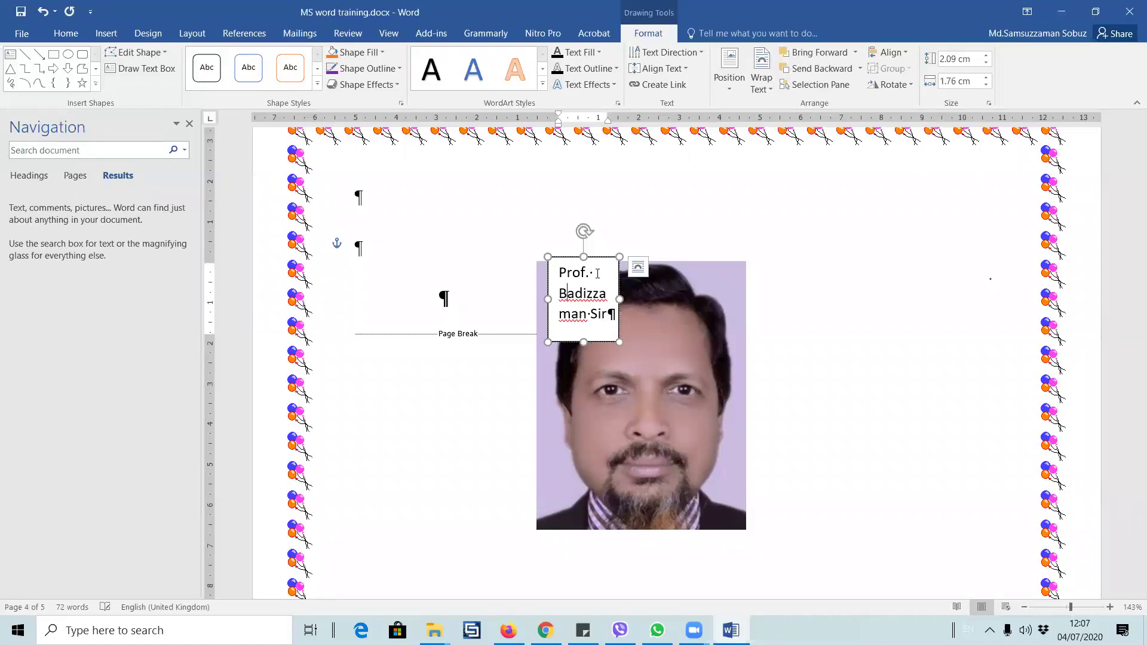
# - Resize the caption box to about 4.25 × 0.87 cm so the name fits one line, and place it over the photo's lower edge
pyautogui.moveTo(619, 299); pyautogui.dragTo(720, 278)
pyautogui.moveTo(638, 300); pyautogui.dragTo(636, 292)
pyautogui.moveTo(602, 258); pyautogui.dragTo(611, 496)
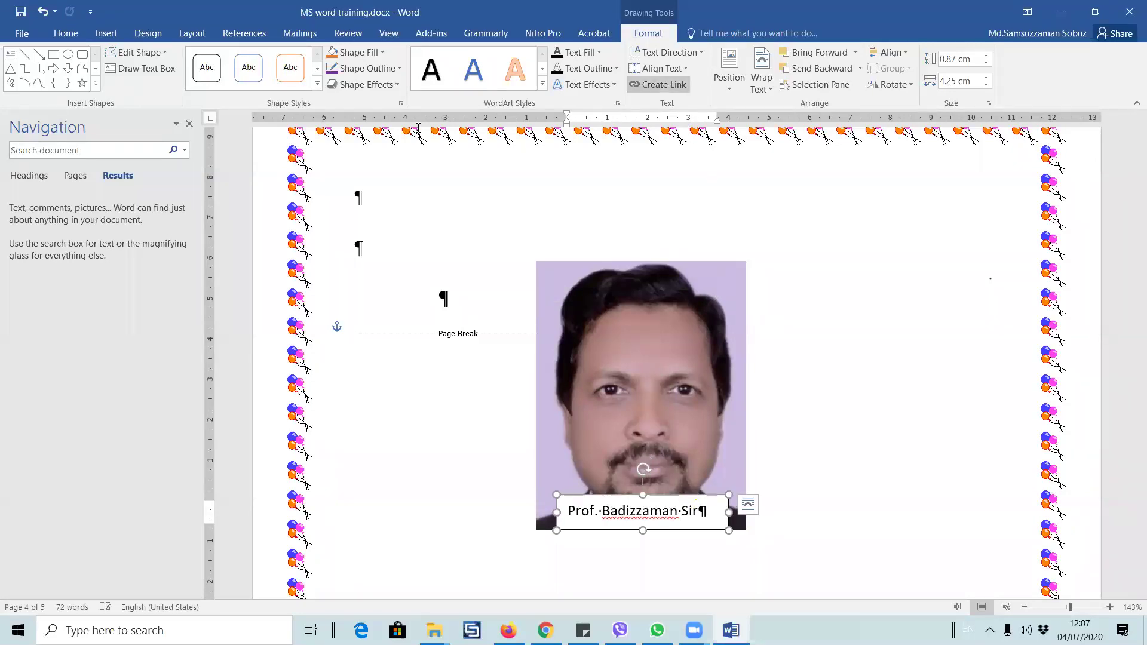
# - Remove the caption box's fill so the photo shows through behind the text
pyautogui.click(382, 53)
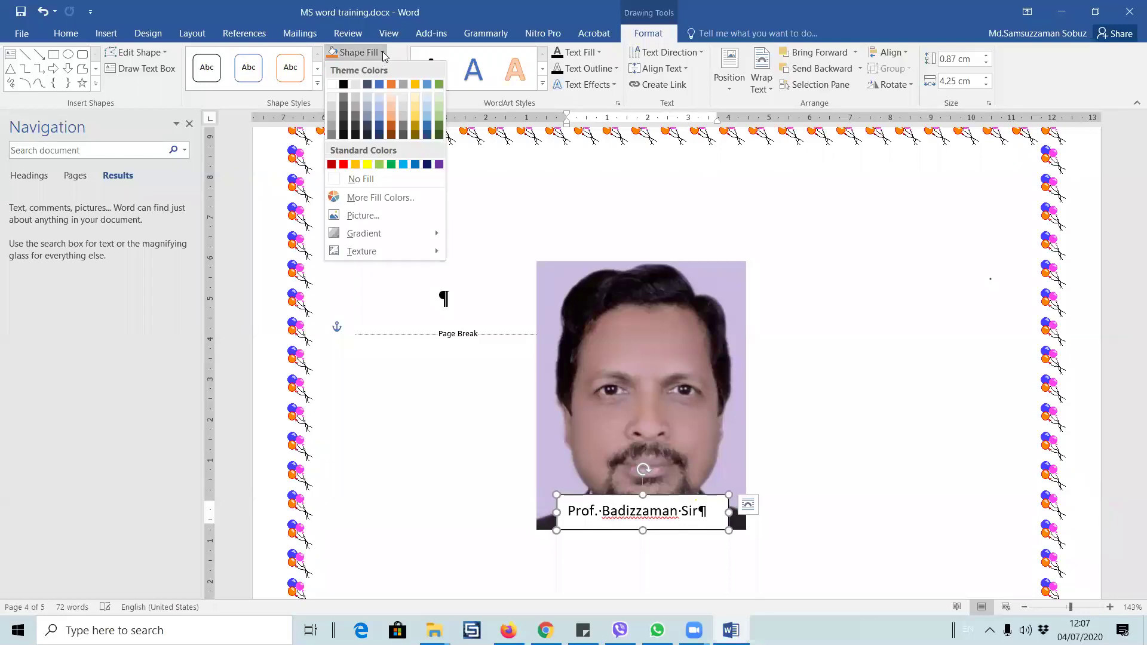
pyautogui.click(383, 183)
pyautogui.click(790, 496)
# - Colour the caption text red and reposition the caption box over the photo's lower edge
pyautogui.click(668, 509)
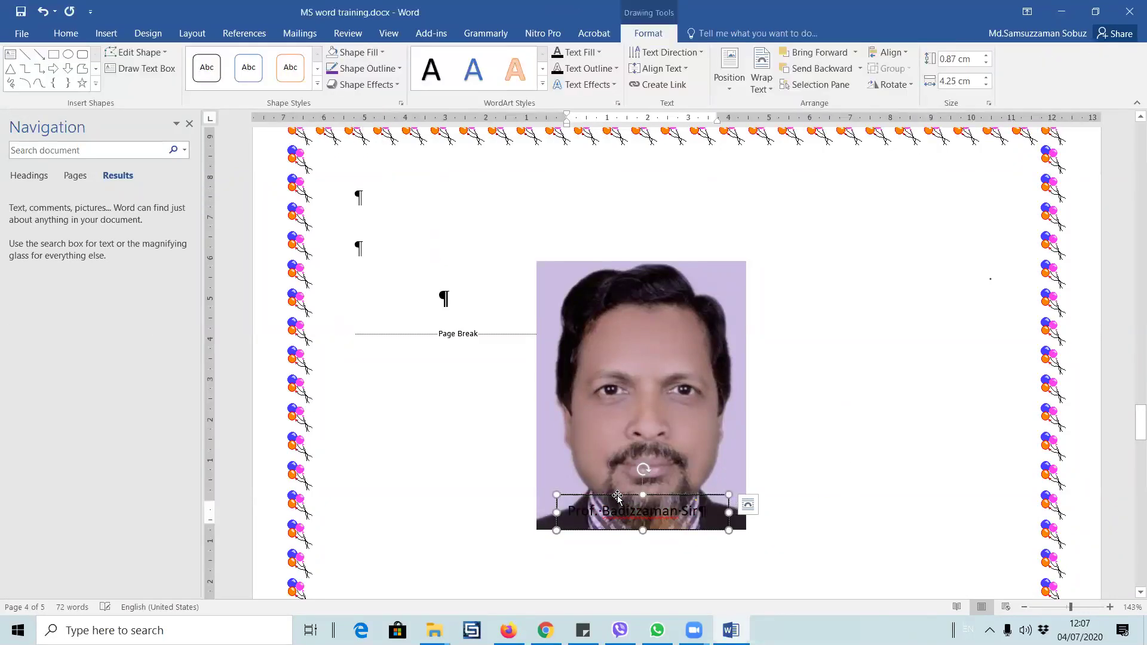
pyautogui.click(65, 33)
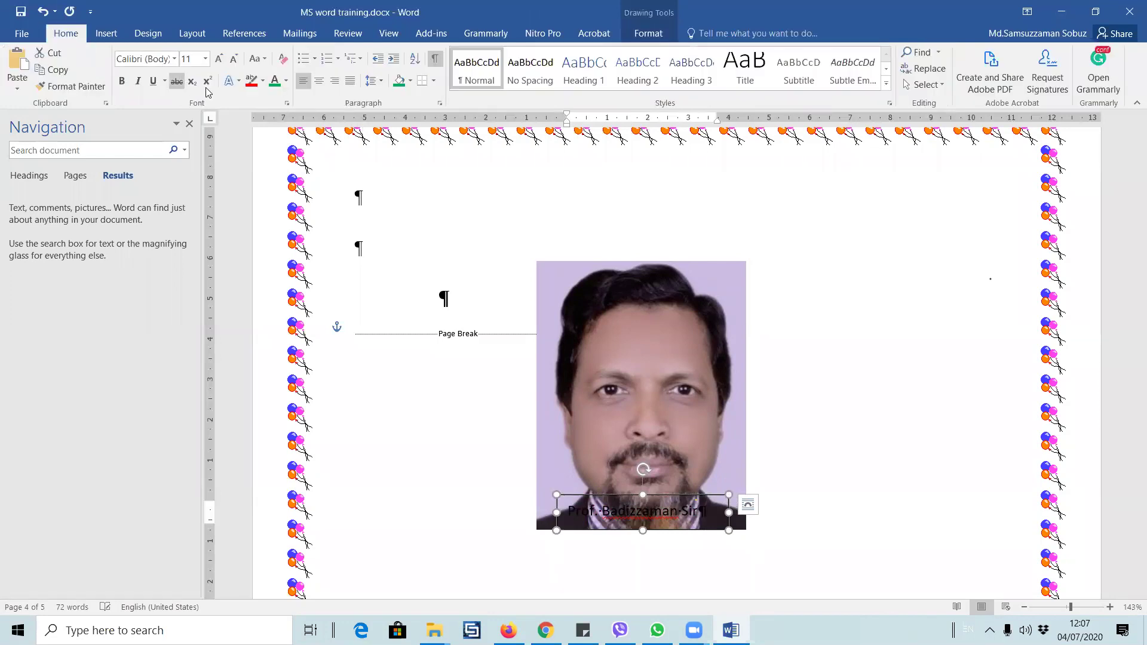
pyautogui.click(286, 81)
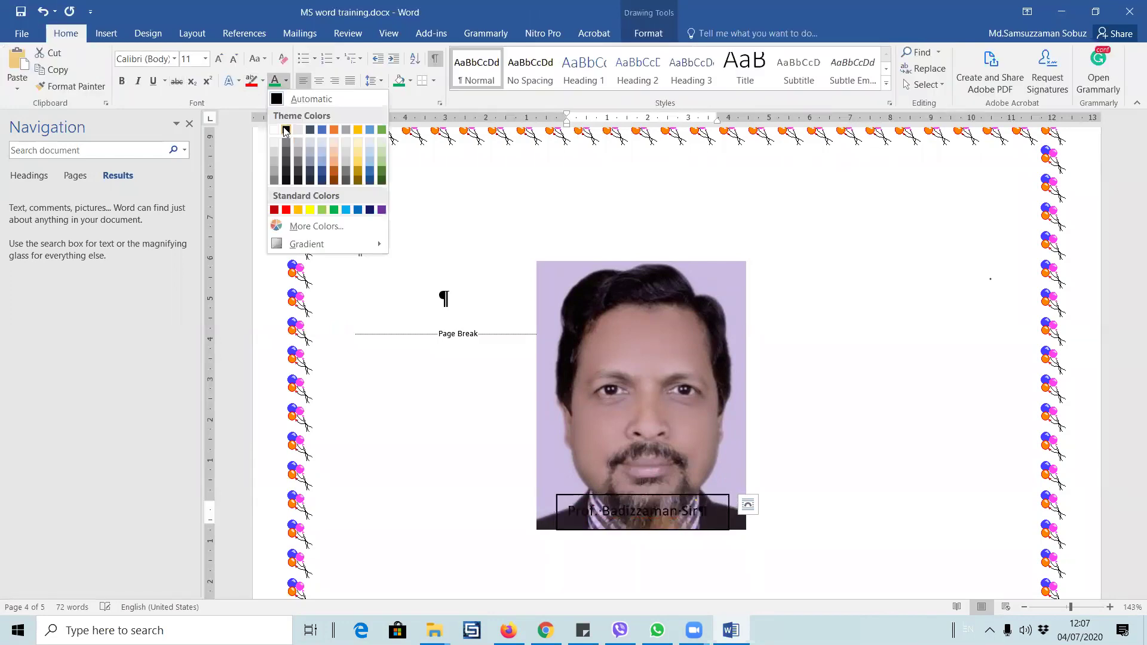
pyautogui.click(286, 210)
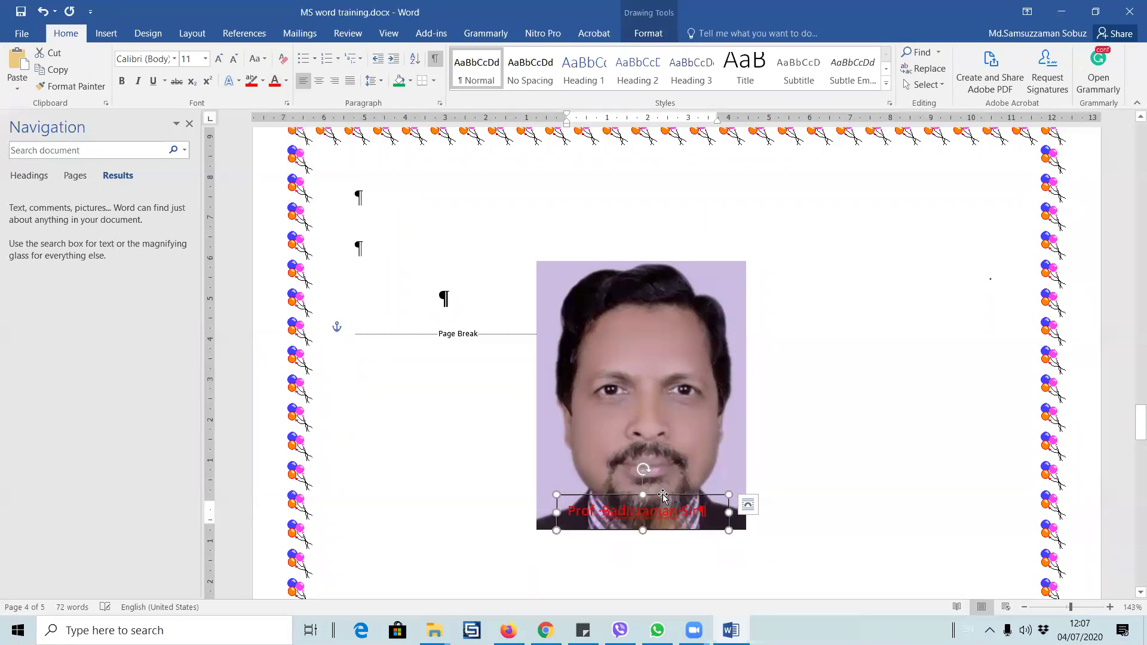
pyautogui.moveTo(663, 495); pyautogui.dragTo(677, 347)
pyautogui.moveTo(671, 314); pyautogui.dragTo(664, 495)
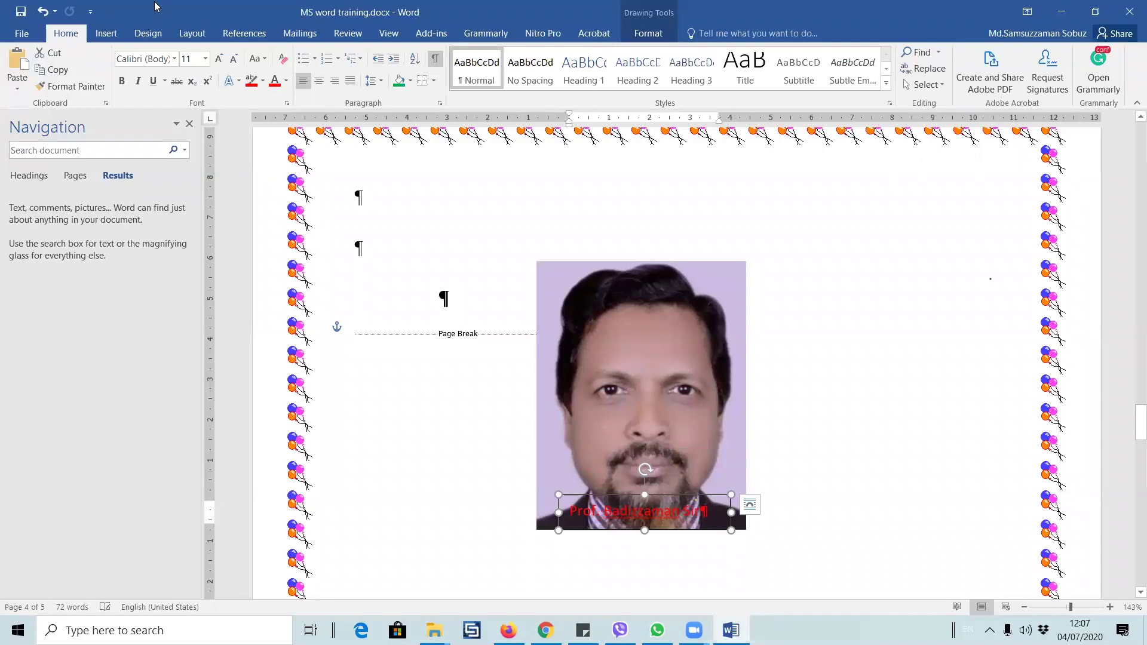
# - Draw a new text box about 3.69 × 1.36 cm beside the photo and enter "csadasw" in it
pyautogui.click(113, 33)
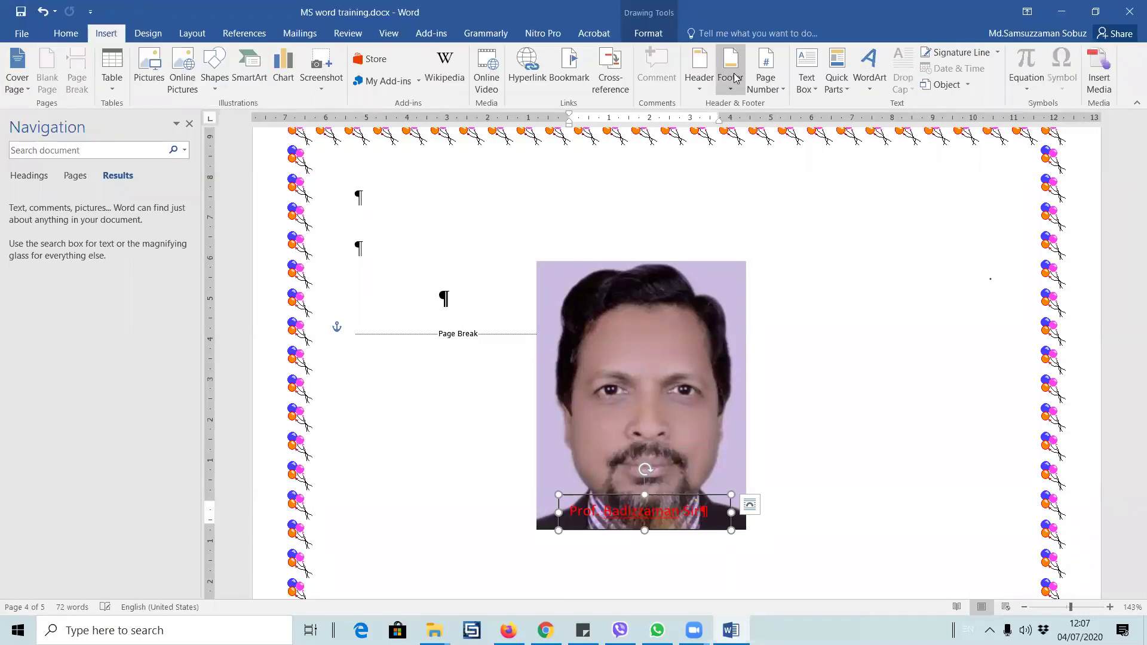
pyautogui.click(806, 89)
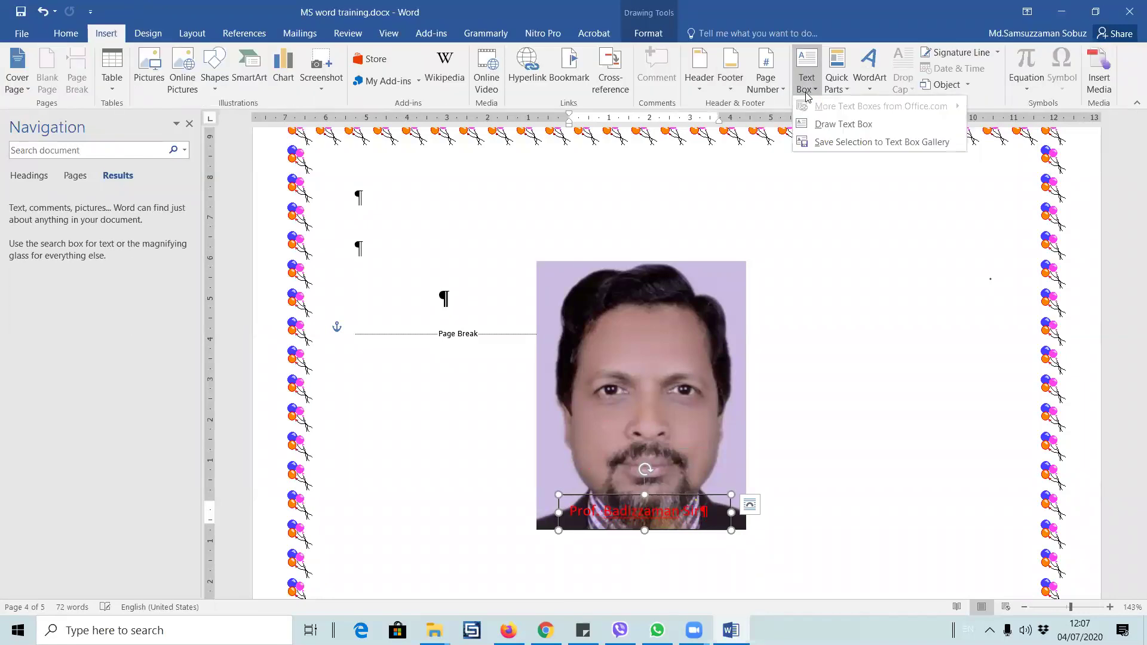
pyautogui.click(842, 125)
pyautogui.moveTo(815, 287); pyautogui.dragTo(965, 344)
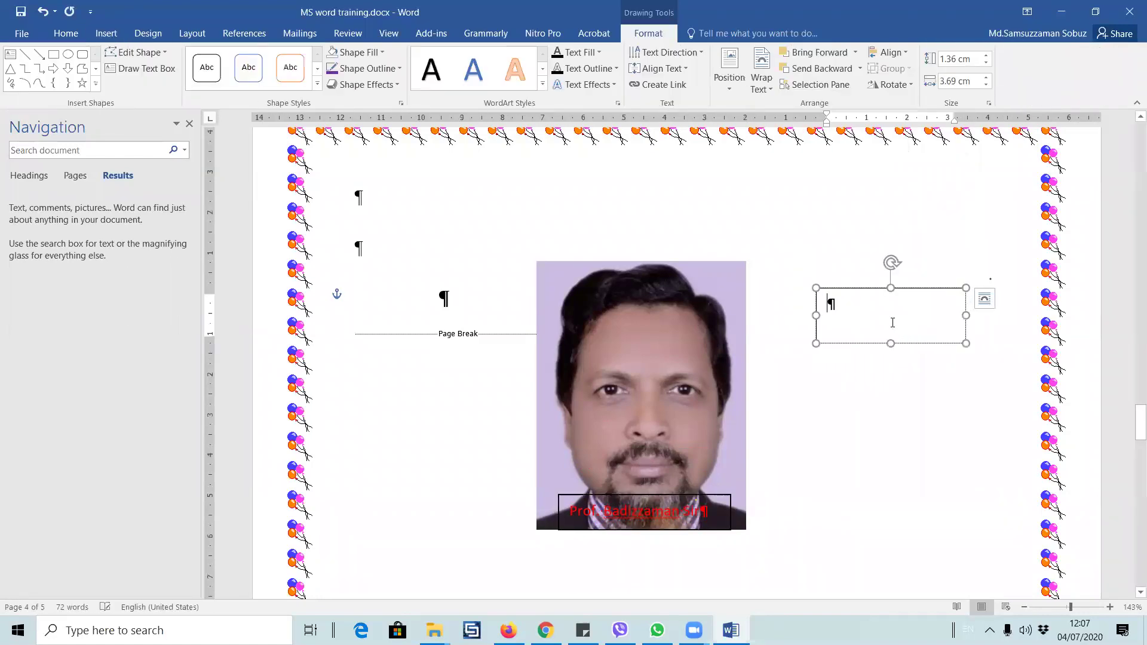
pyautogui.write('csadasw')
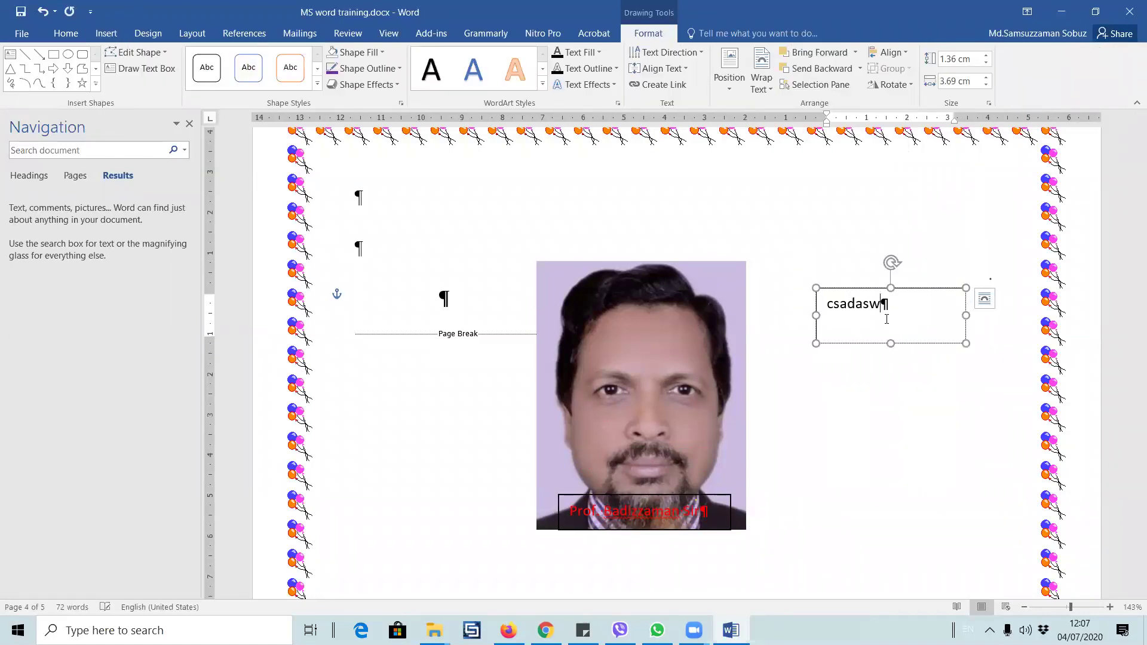
# - Move the new text box onto the middle of the photo, above the caption
pyautogui.click(861, 290)
pyautogui.moveTo(860, 290); pyautogui.dragTo(593, 406)
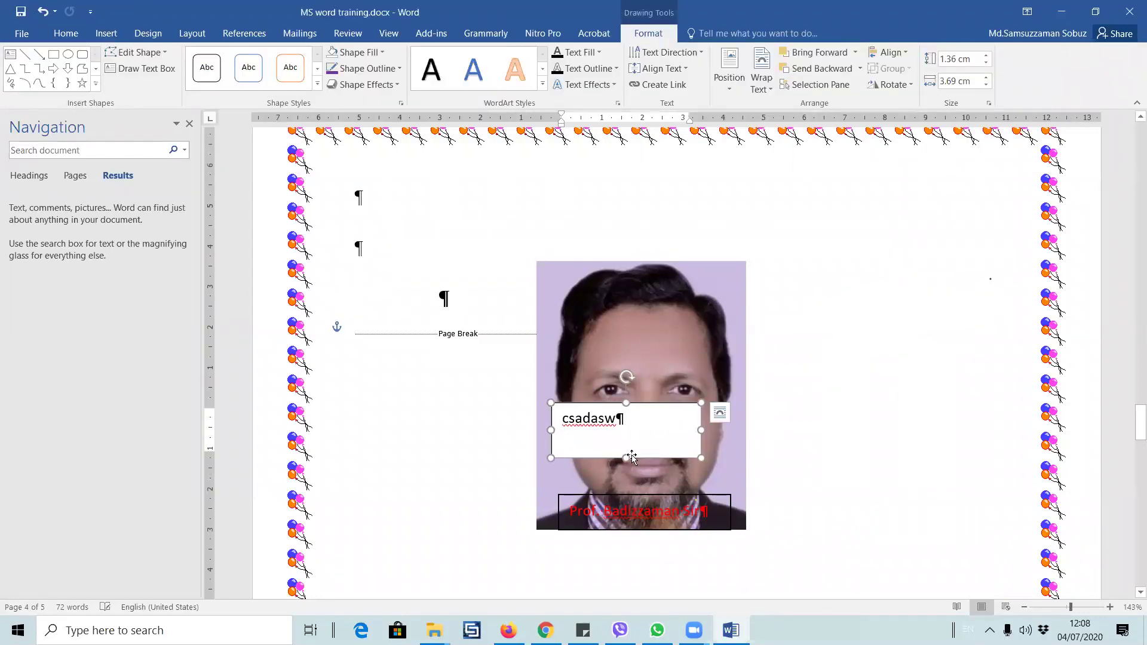
# - Undo the last move of the new text box and remove the outline from the photo's caption box
pyautogui.hotkey('ctrl', 'z')
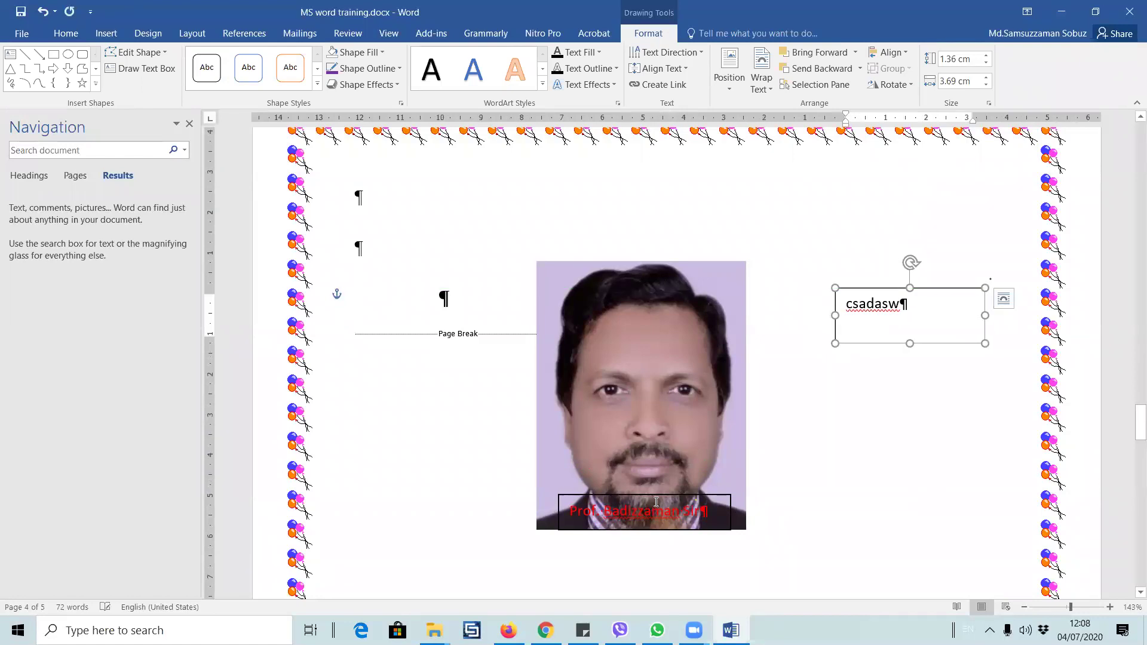
pyautogui.click(643, 495)
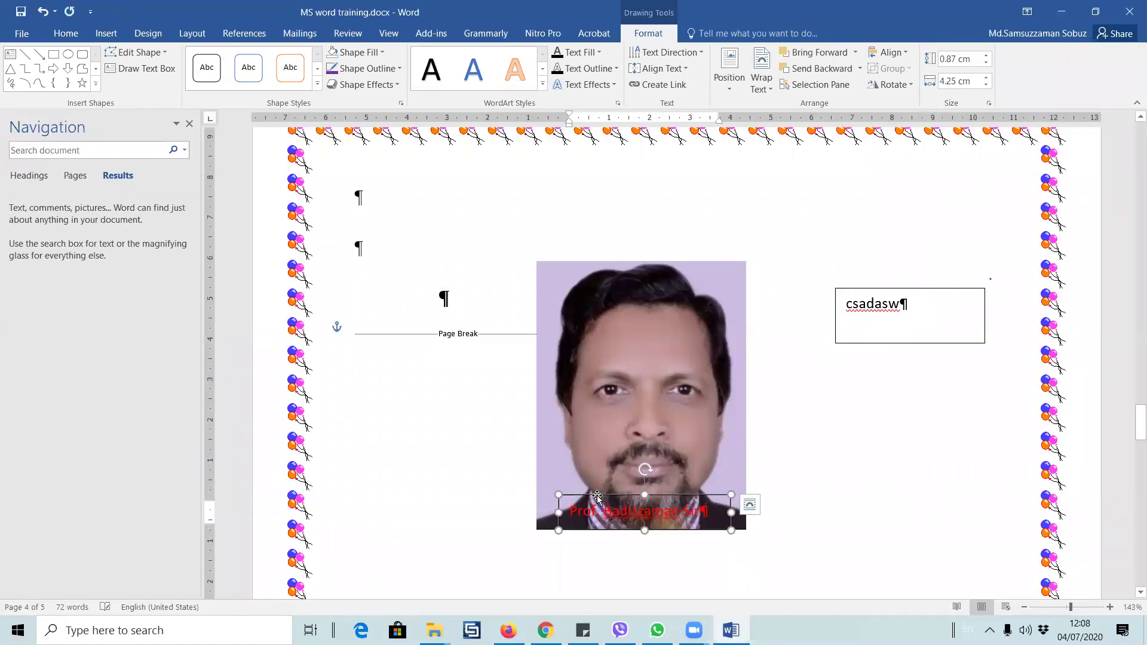
pyautogui.click(399, 70)
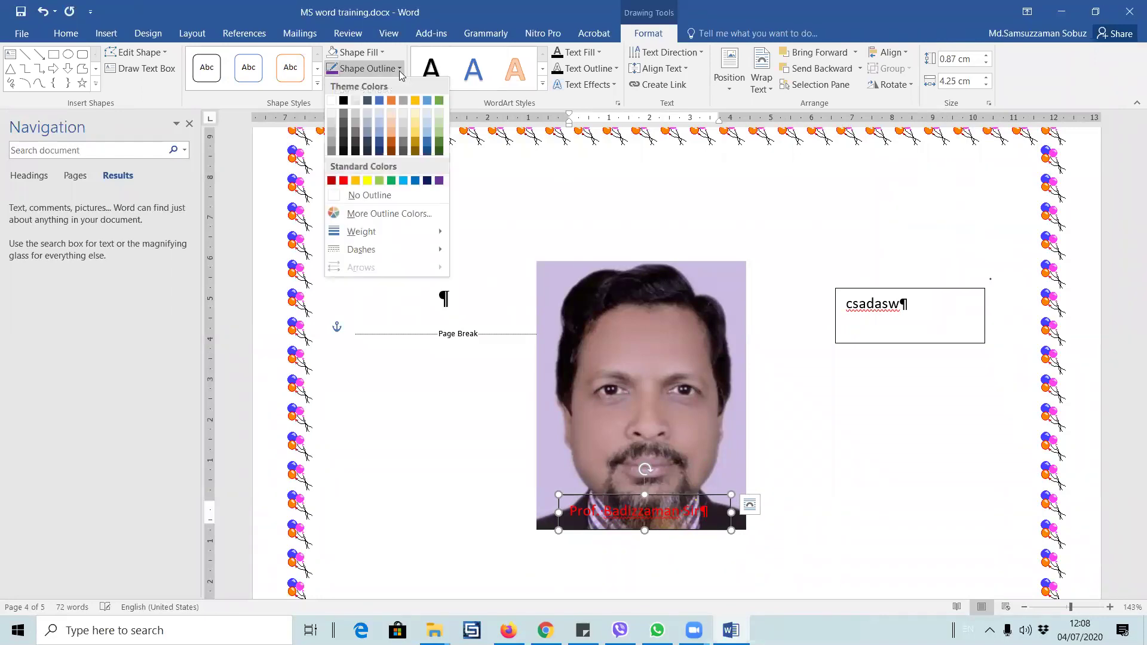
pyautogui.click(369, 195)
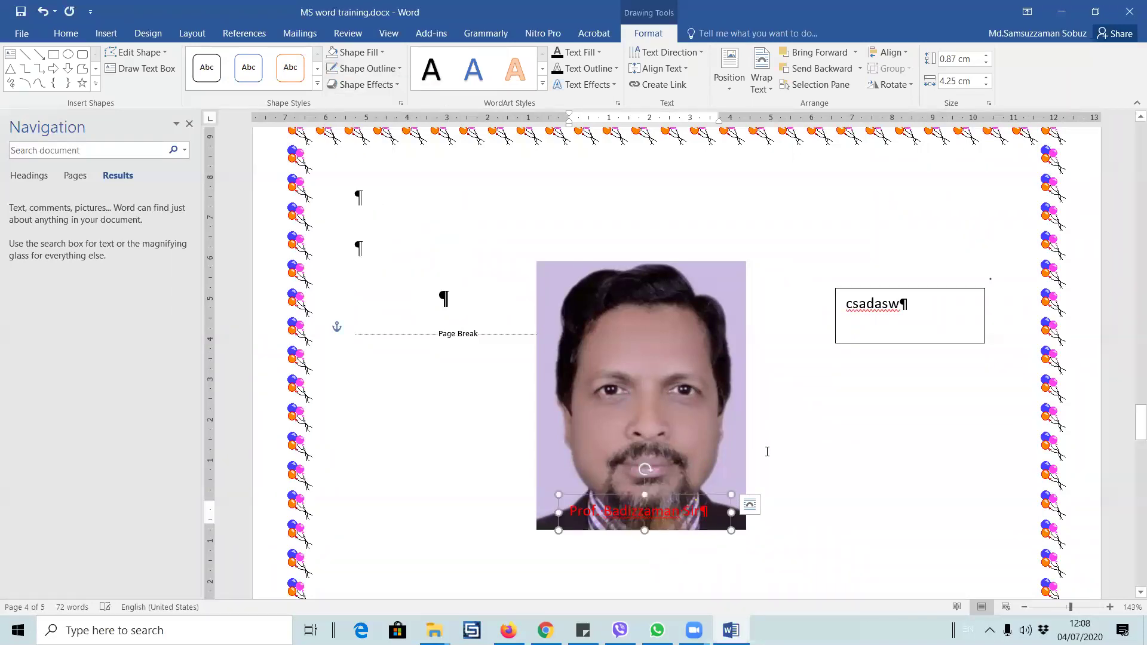
pyautogui.click(793, 460)
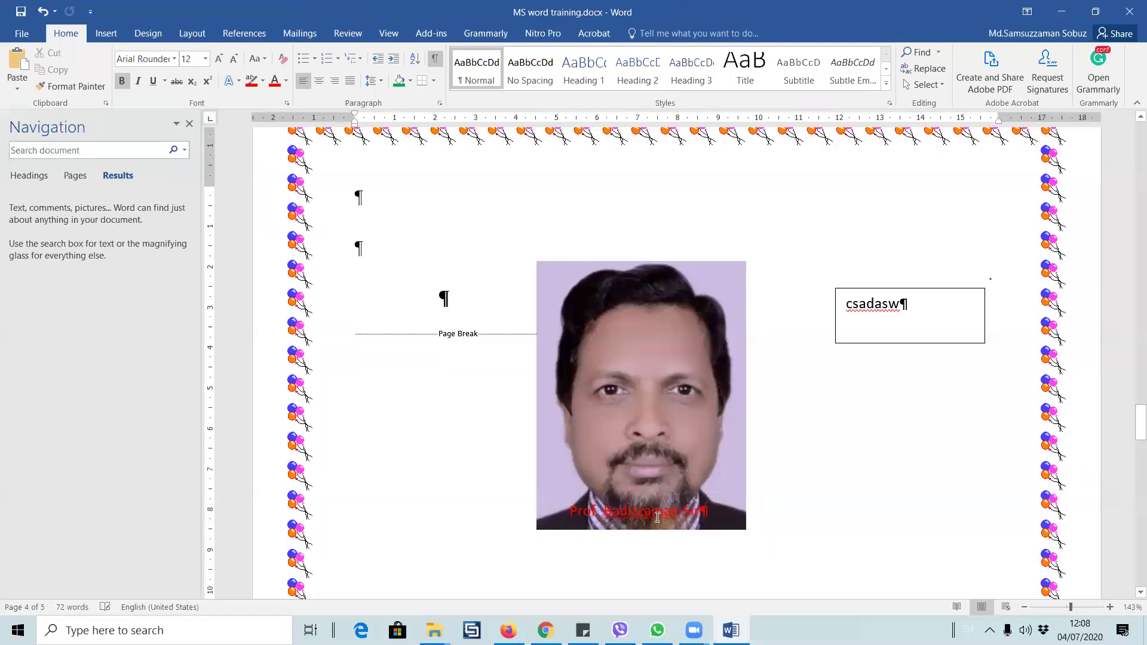
pyautogui.click(658, 517)
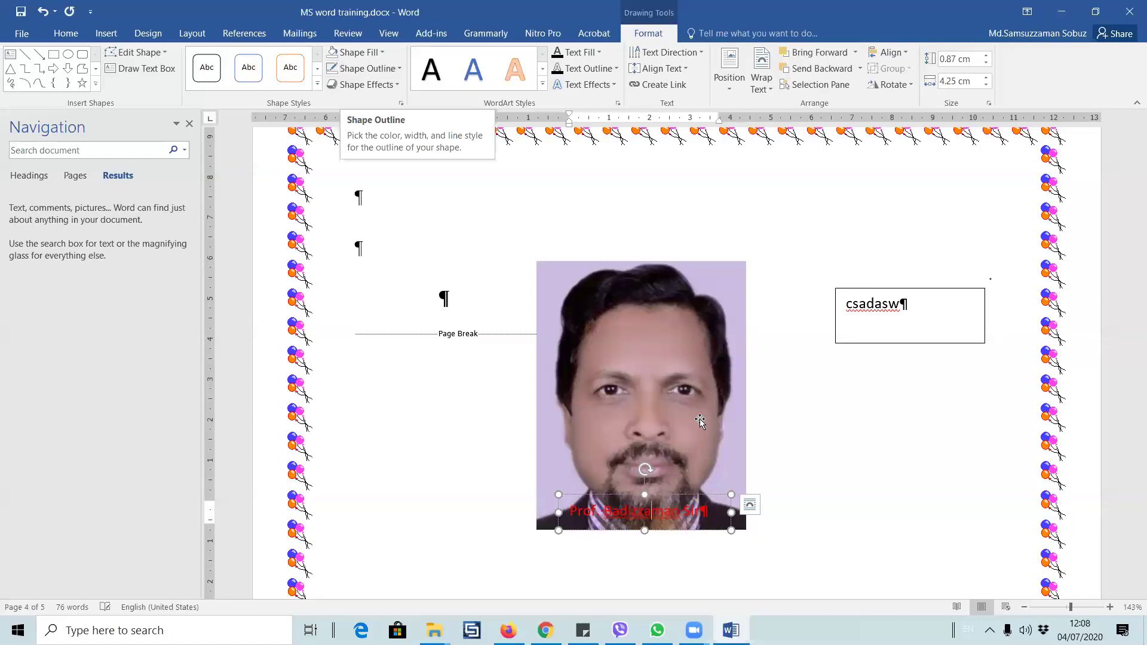
pyautogui.click(676, 478)
pyautogui.click(656, 511)
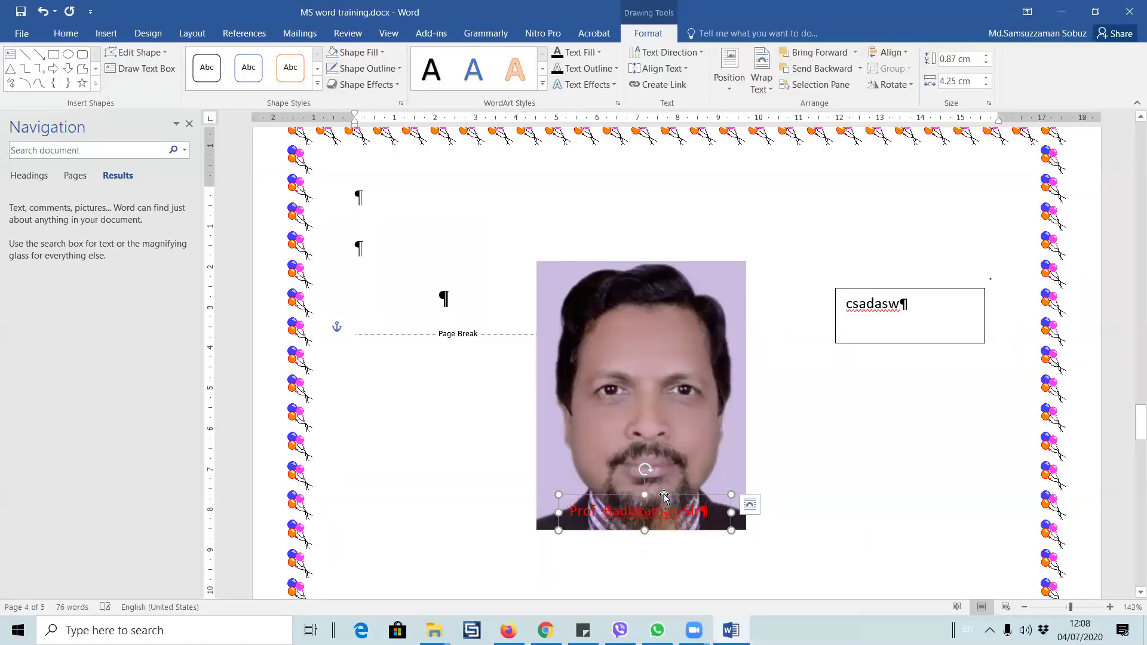
# - Draw a four-point star about 8.1 cm wide and 7 cm high in the empty area below the photo
pyautogui.click(106, 33)
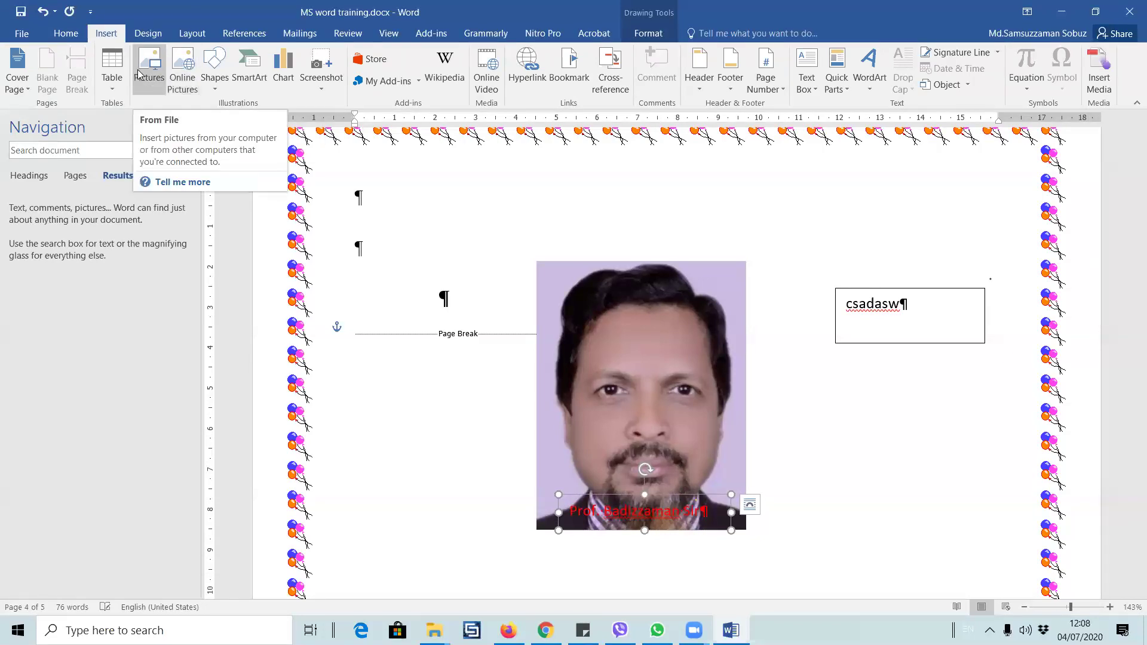
pyautogui.click(215, 91)
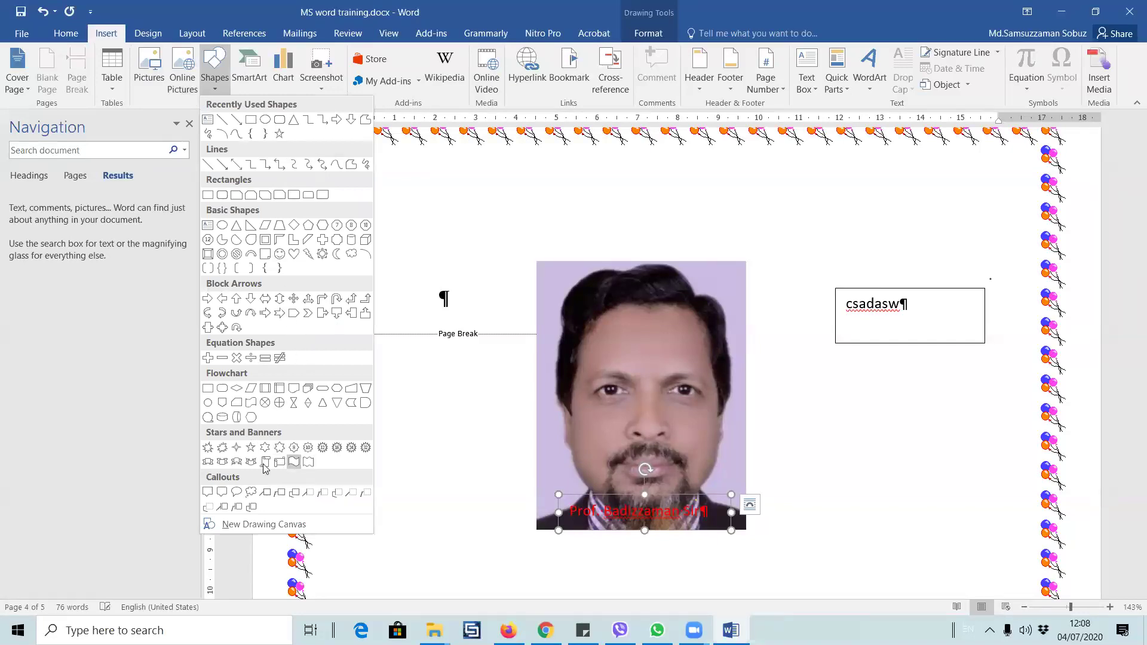
pyautogui.click(236, 447)
pyautogui.scroll(-6, 460, 448)
pyautogui.moveTo(481, 239); pyautogui.dragTo(810, 522)
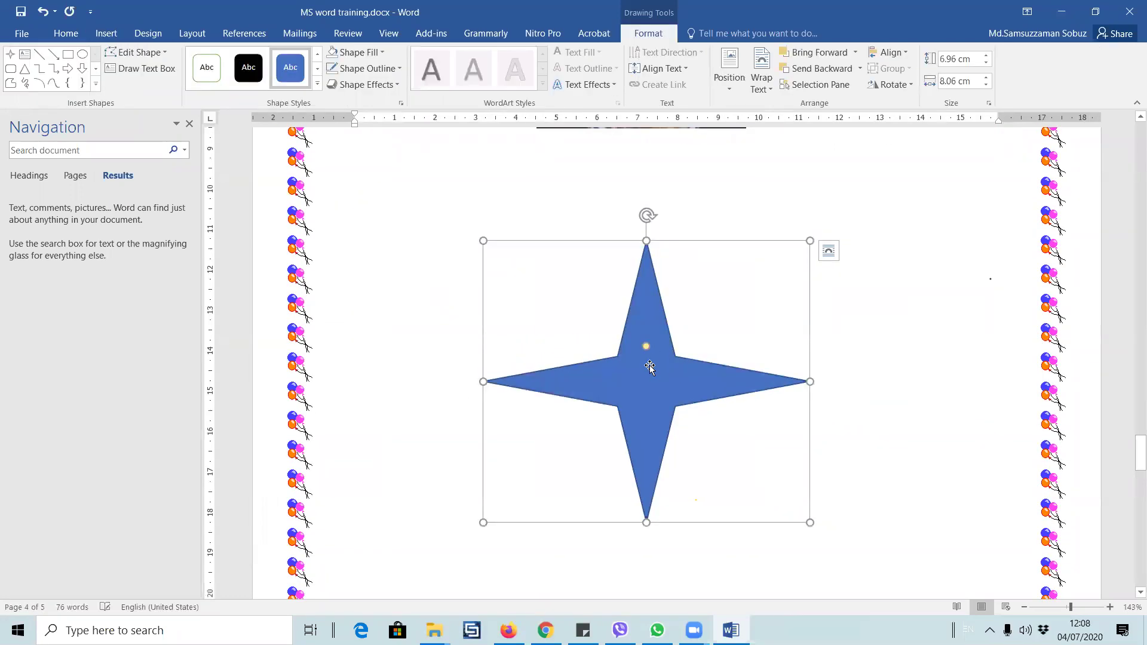
# - Add the text "CSE" inside the four-point star
pyautogui.rightClick(649, 366)
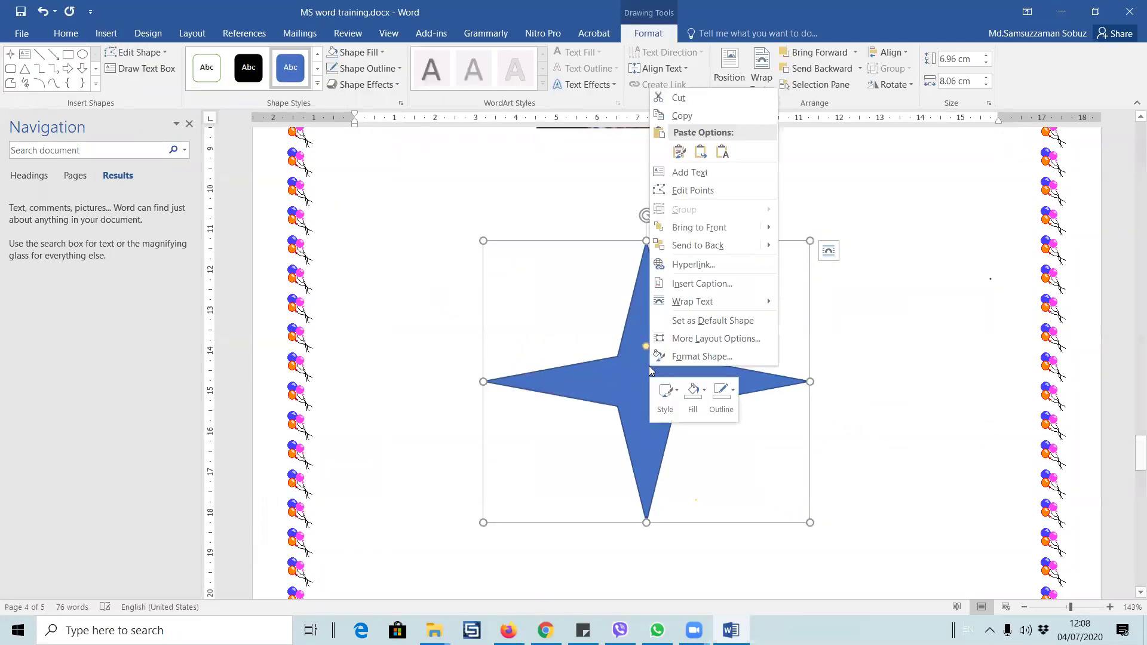
pyautogui.click(691, 179)
pyautogui.write('CSE')
pyautogui.press('BackSpace')
pyautogui.press('BackSpace')
pyautogui.press('BackSpace')
pyautogui.write('CSE')
pyautogui.click(709, 395)
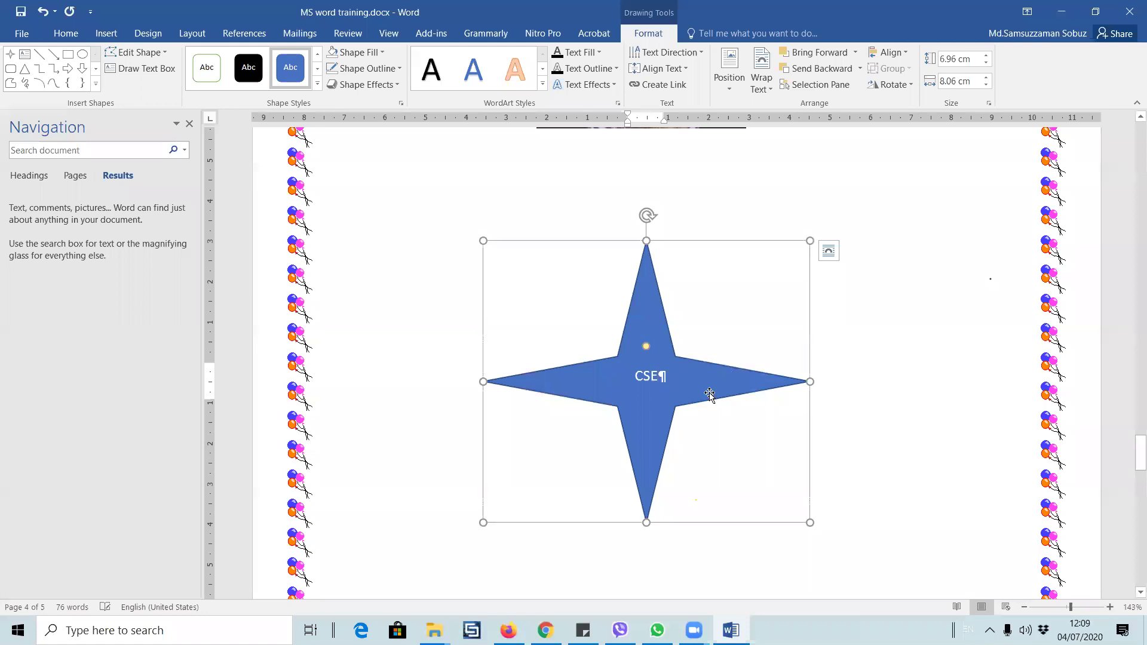
pyautogui.click(878, 423)
# - Apply the green theme style with a light outline to the star and set its fill to standard red
pyautogui.scroll(-4, 692, 405)
pyautogui.click(645, 295)
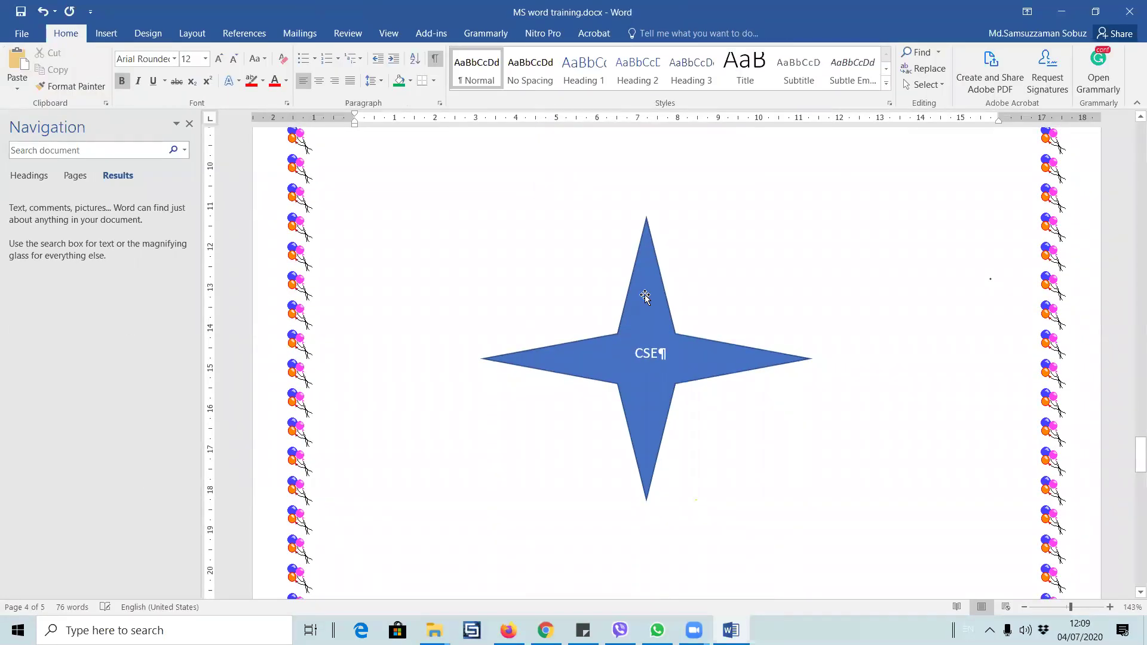
pyautogui.click(319, 85)
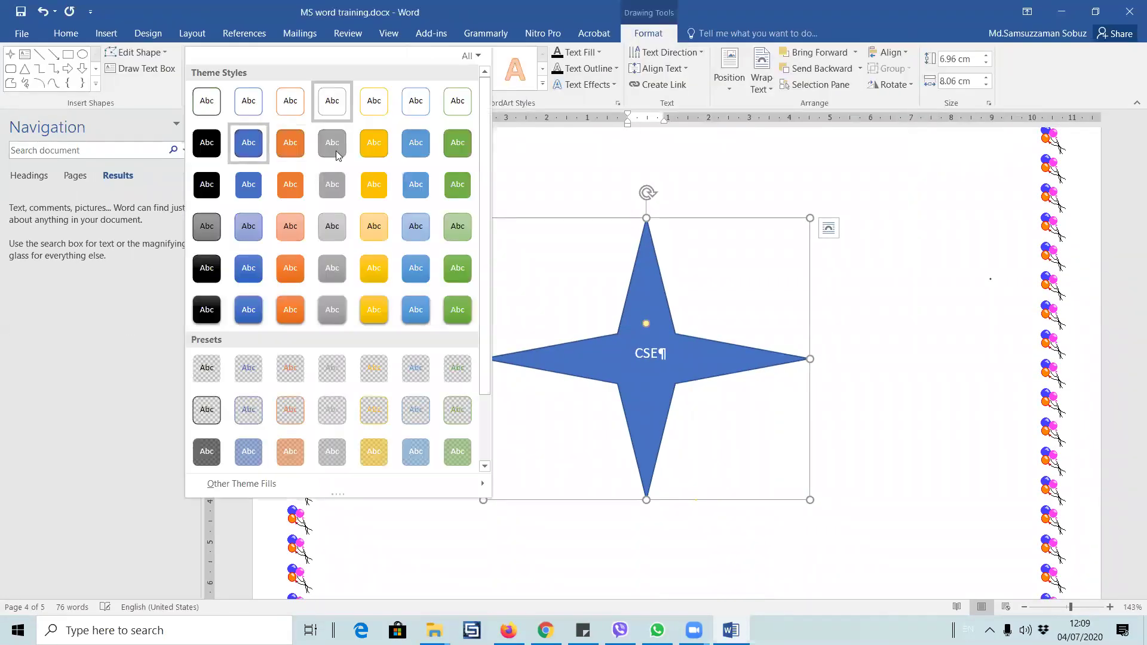
pyautogui.click(450, 190)
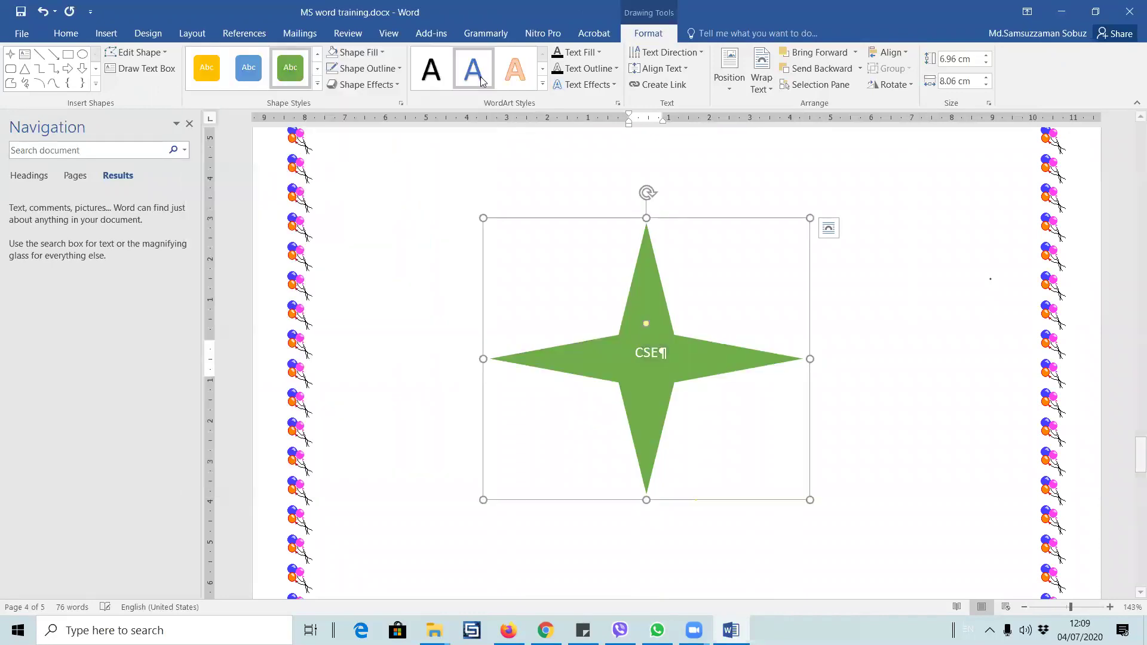
pyautogui.click(382, 53)
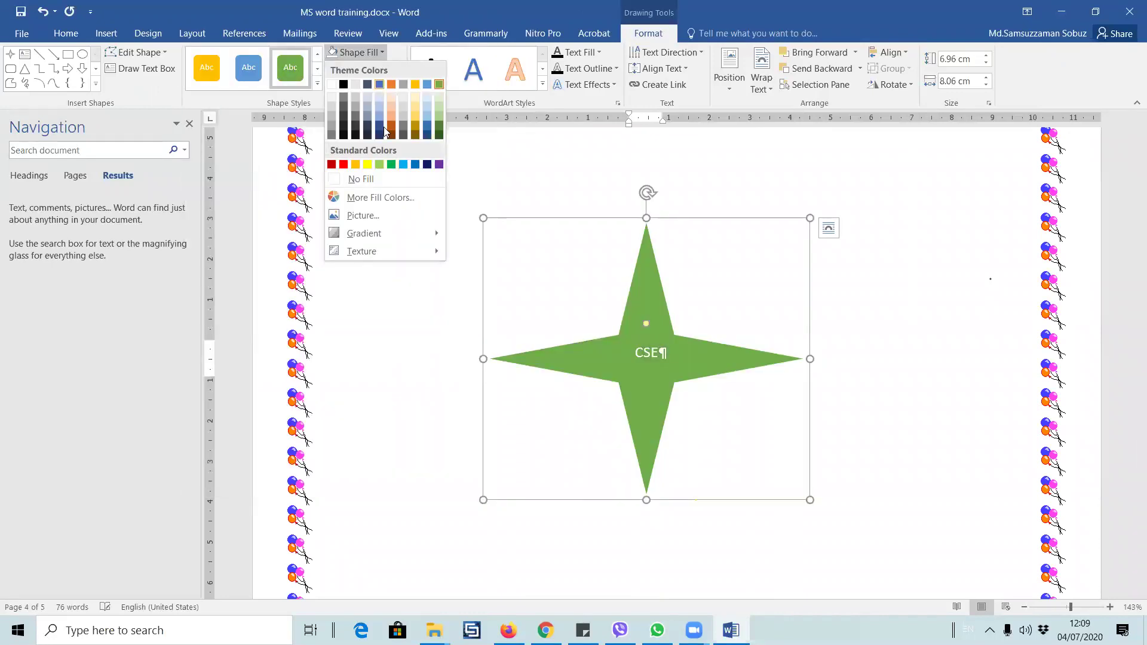
pyautogui.click(345, 166)
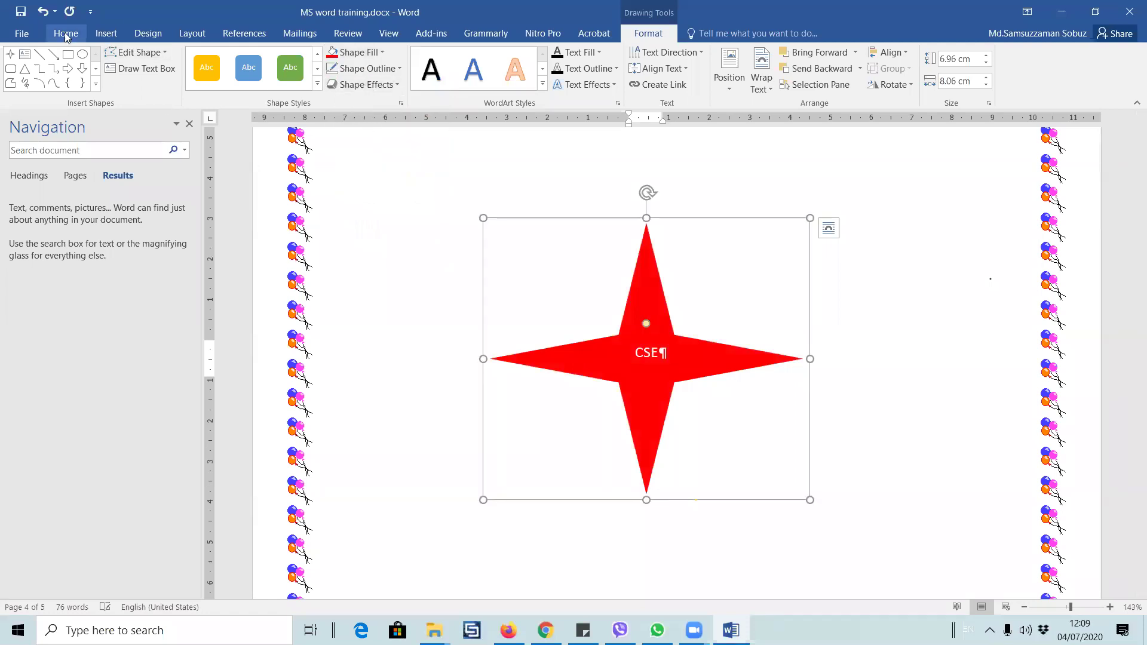
# - Colour the "CSE" text in the star standard purple
pyautogui.click(65, 34)
pyautogui.click(286, 80)
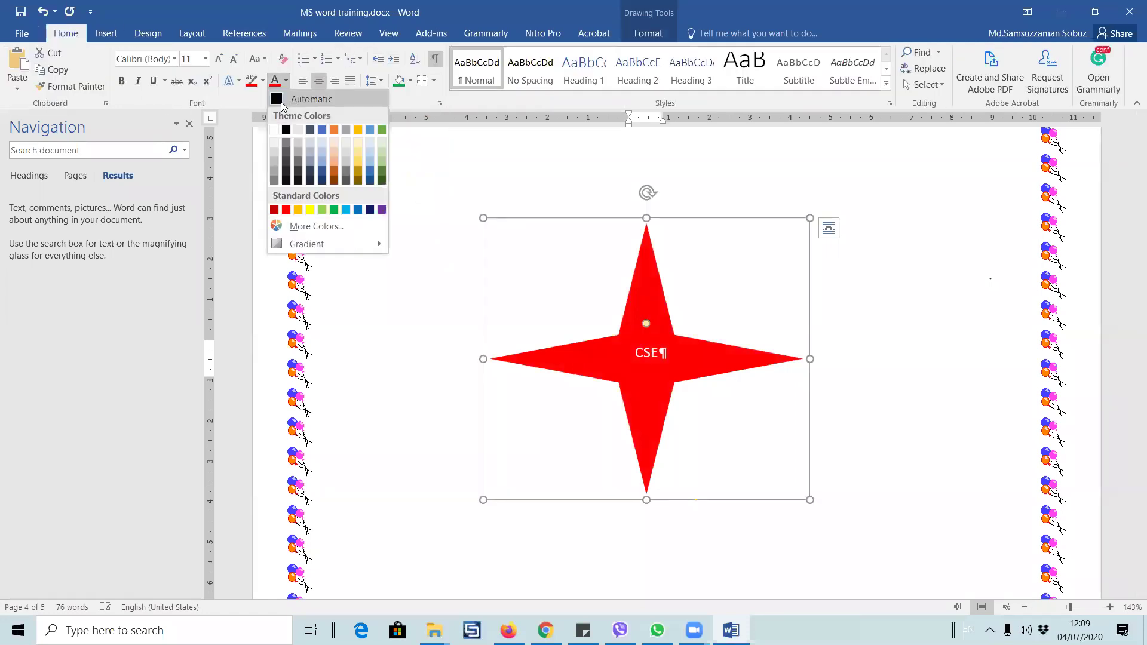
pyautogui.click(282, 102)
pyautogui.click(644, 354)
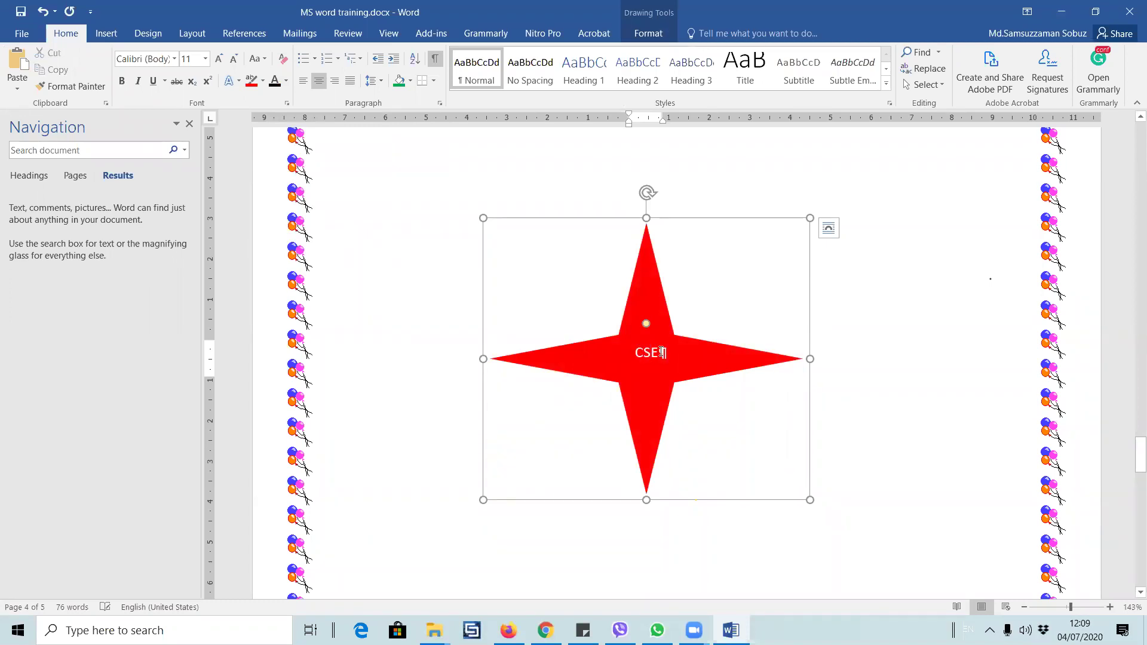
pyautogui.tripleClick(662, 352)
pyautogui.click(286, 81)
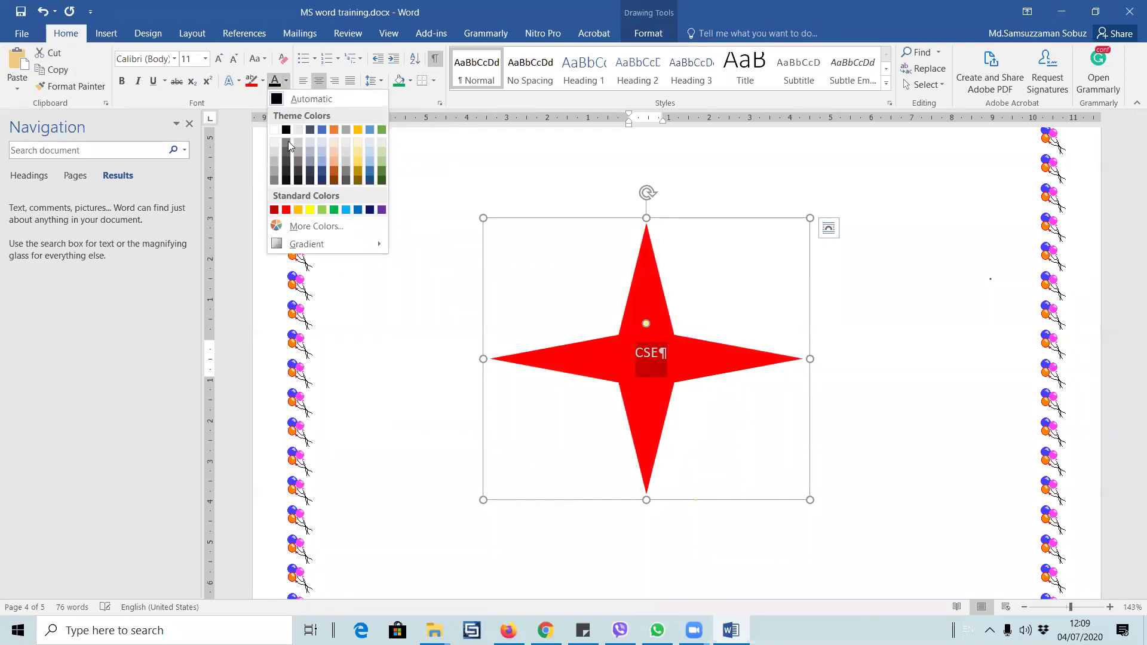
pyautogui.click(382, 209)
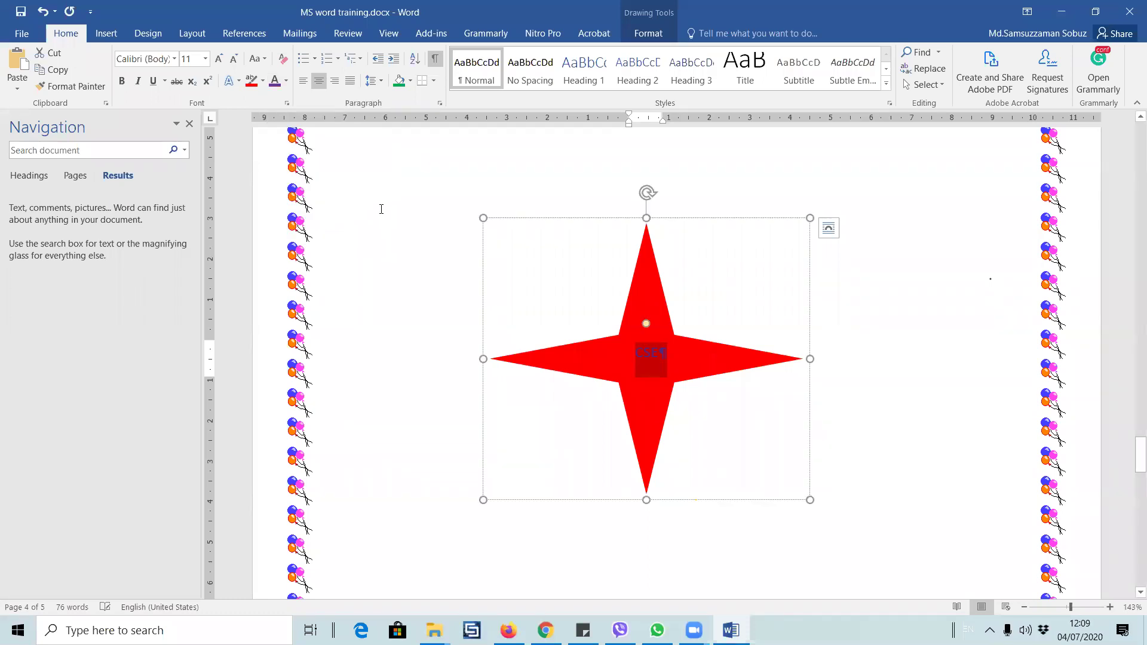
pyautogui.scroll(5, 806, 288)
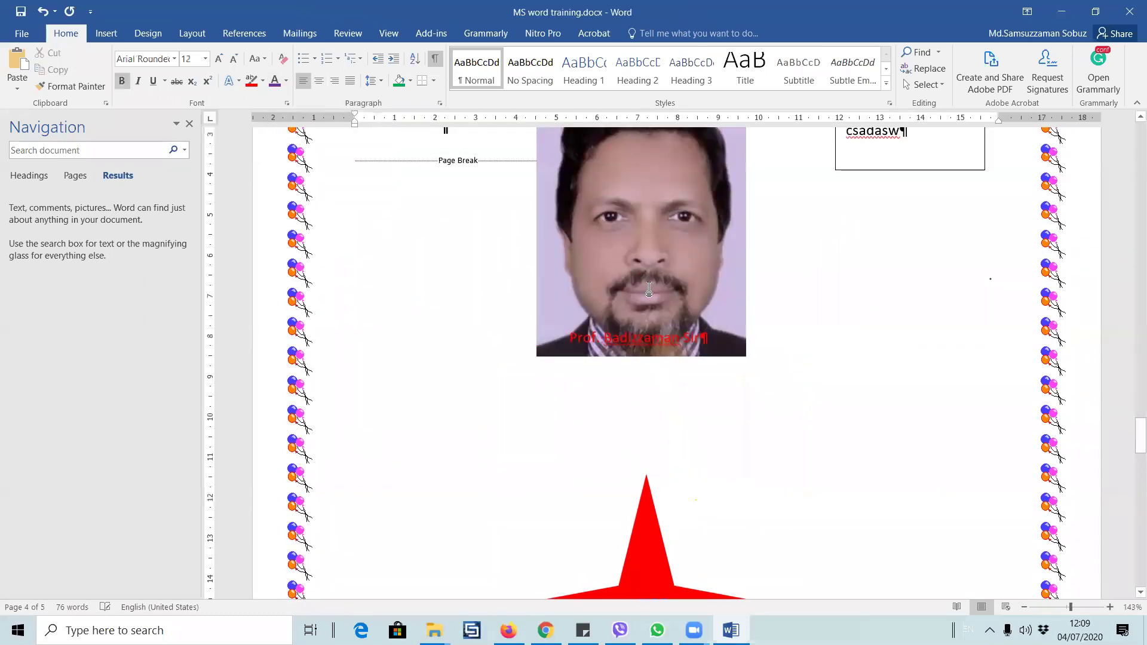
pyautogui.scroll(-5, 648, 291)
pyautogui.press('Escape')
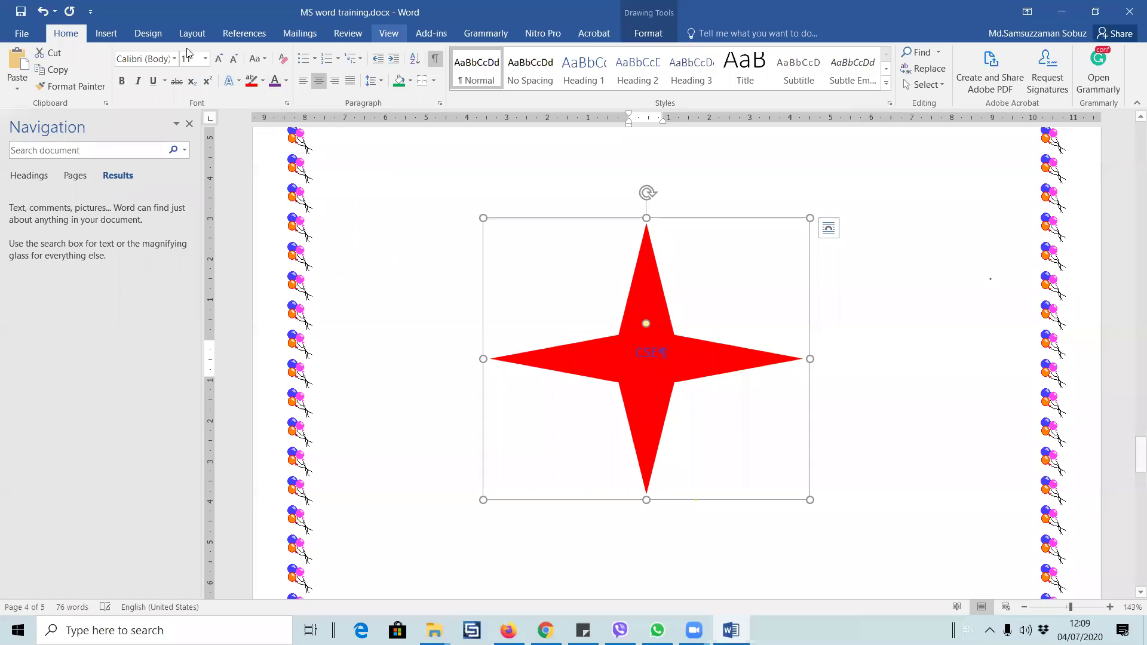
# - Draw a right brace about 1.5 cm wide and 5 cm high to the left of the star
pyautogui.click(107, 33)
pyautogui.click(214, 67)
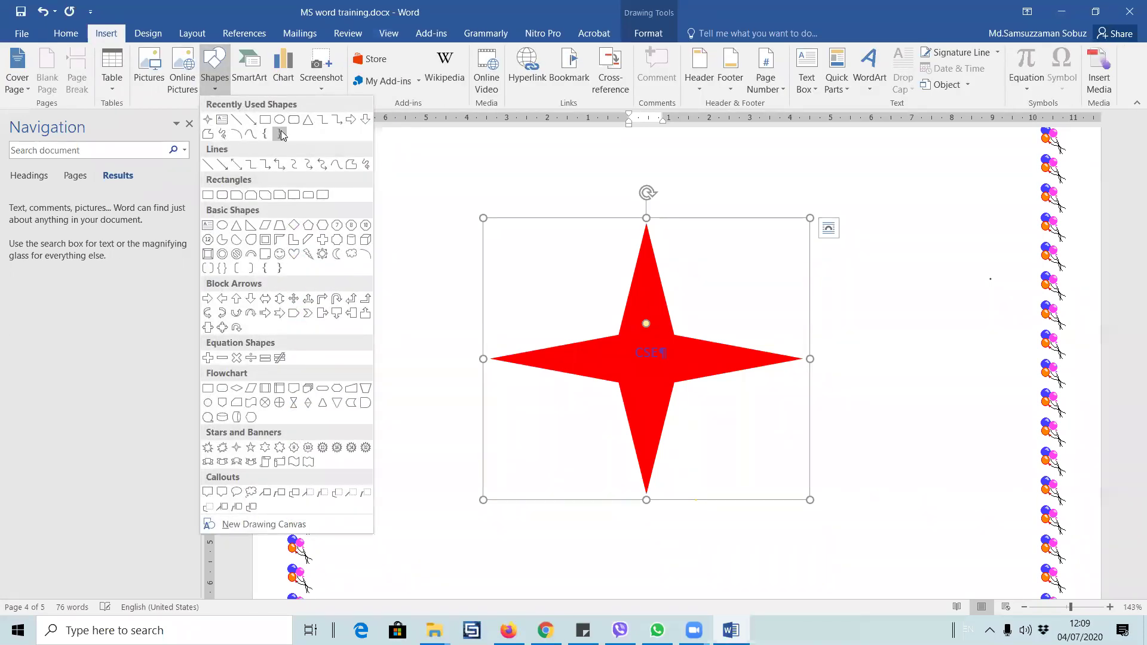
pyautogui.click(280, 134)
pyautogui.moveTo(375, 243); pyautogui.dragTo(438, 445)
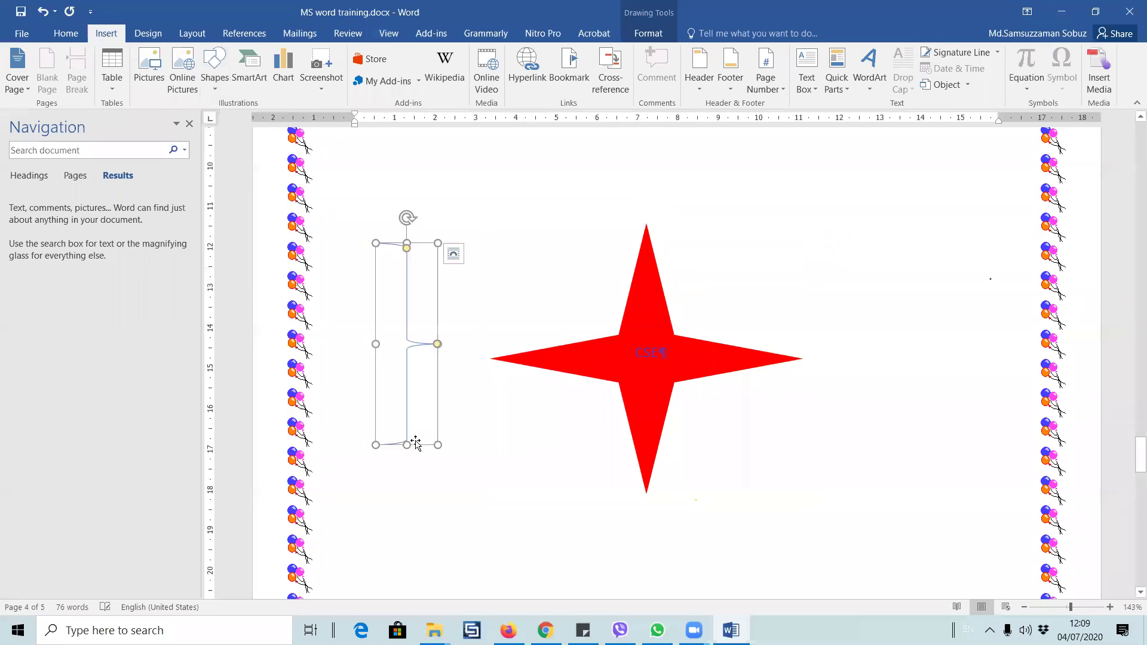
pyautogui.click(399, 330)
pyautogui.scroll(4, 406, 331)
pyautogui.scroll(-5, 412, 310)
# - Apply the thick orange theme line style to the right brace
pyautogui.click(413, 291)
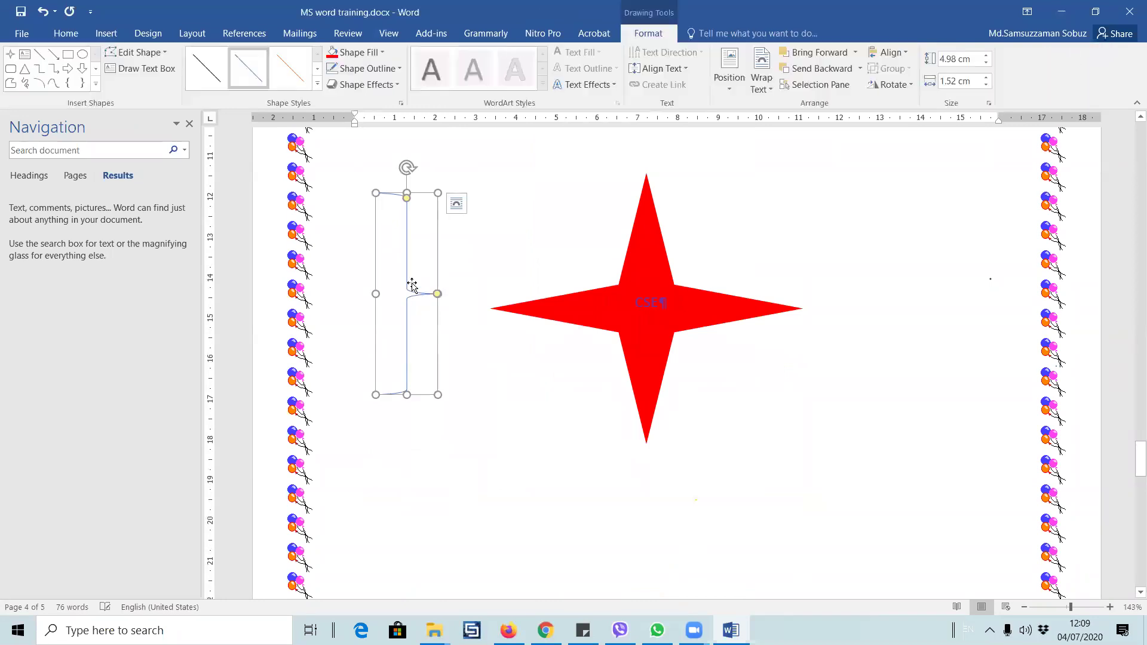
pyautogui.click(316, 89)
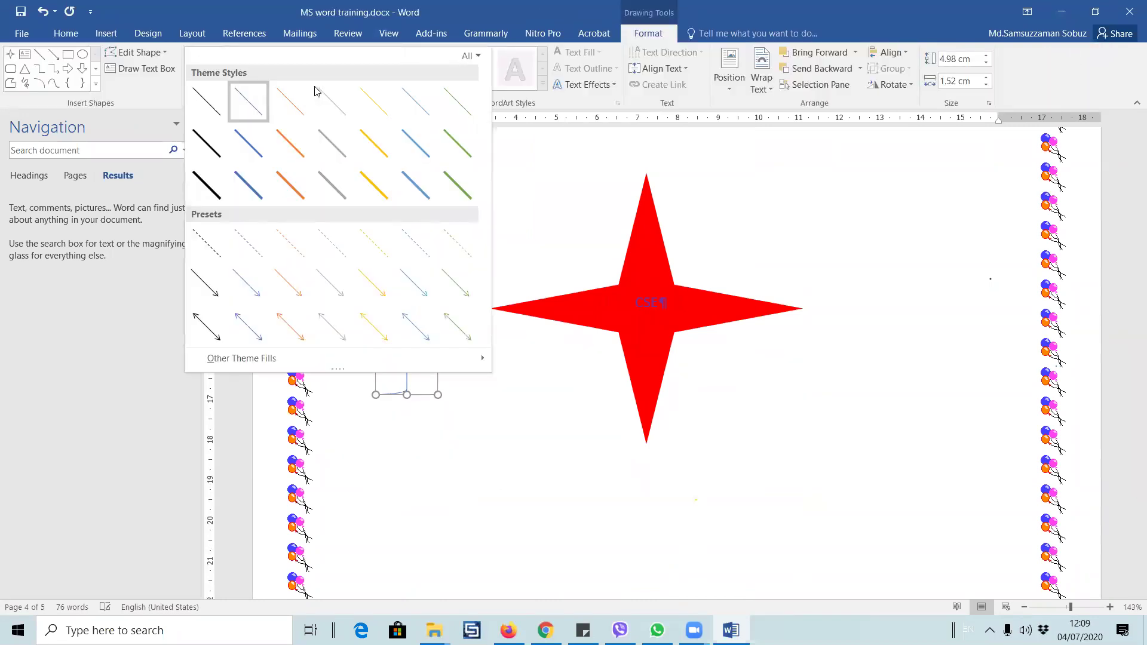
pyautogui.click(289, 185)
pyautogui.click(397, 67)
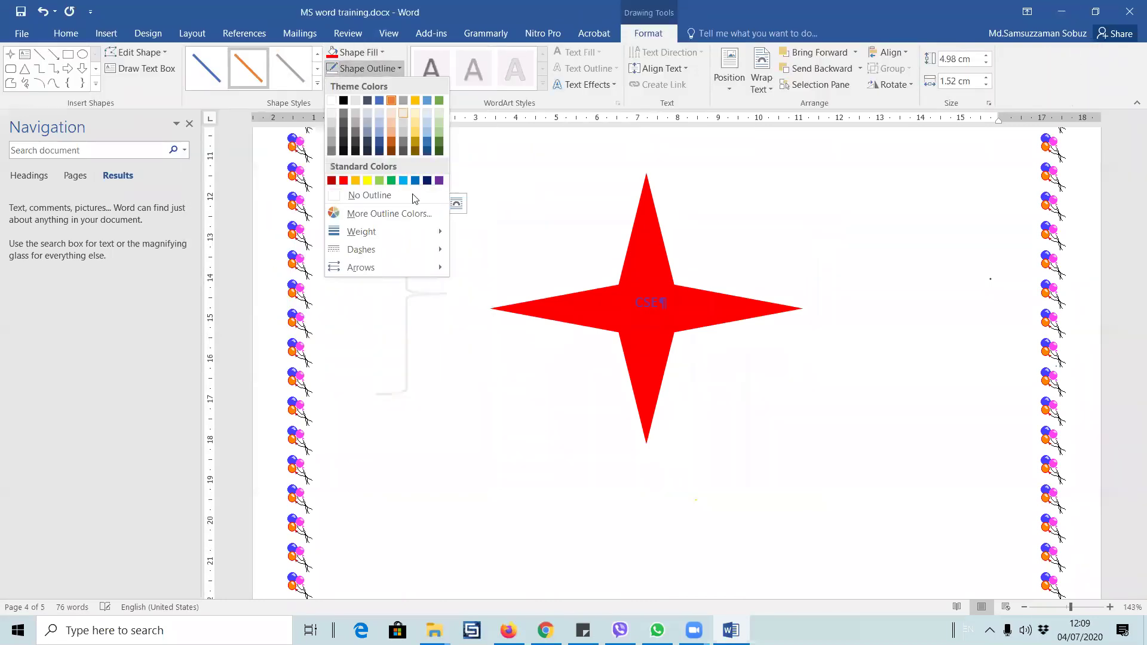
pyautogui.moveTo(381, 233)
pyautogui.click(522, 326)
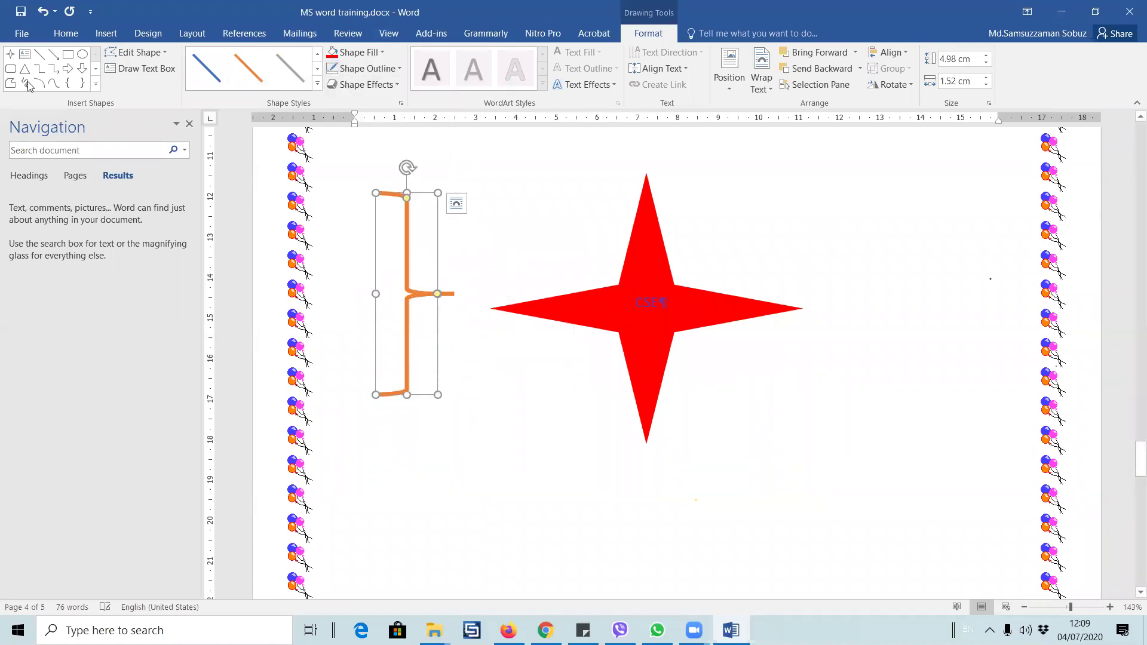
# - Draw a moon shape about 3.5 cm wide and 6.1 cm high and position it to the right of the star
pyautogui.click(96, 83)
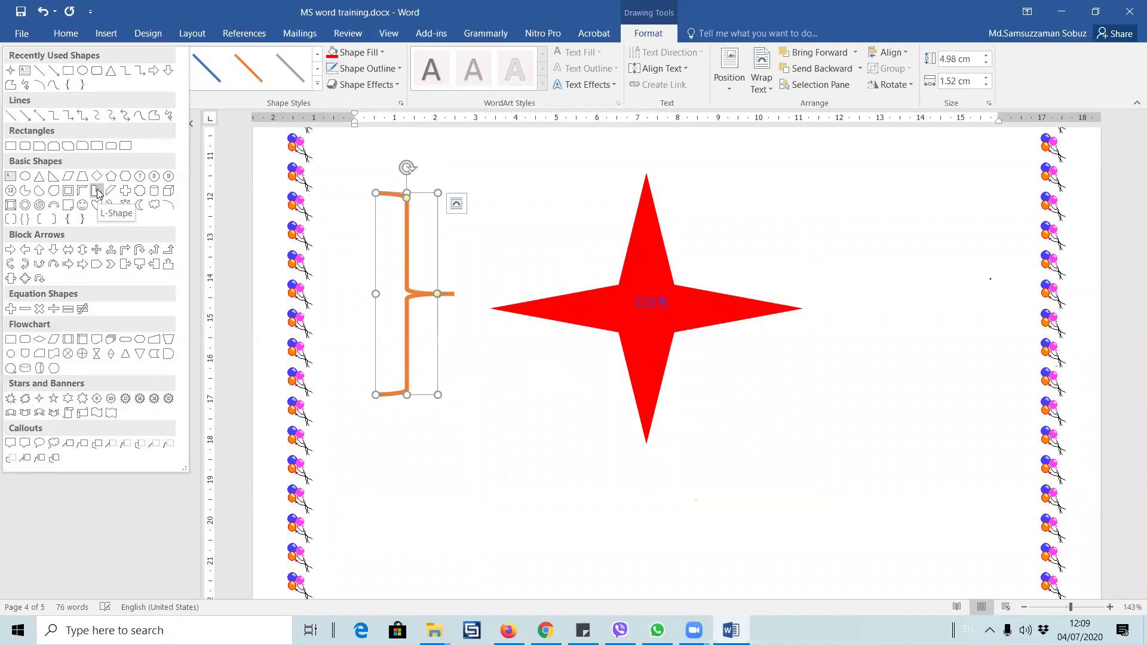
pyautogui.click(140, 205)
pyautogui.moveTo(890, 177); pyautogui.dragTo(1037, 429)
pyautogui.moveTo(905, 256)
pyautogui.mouseDown()
pyautogui.moveTo(825, 393)
pyautogui.moveTo(850, 366)
pyautogui.mouseUp()
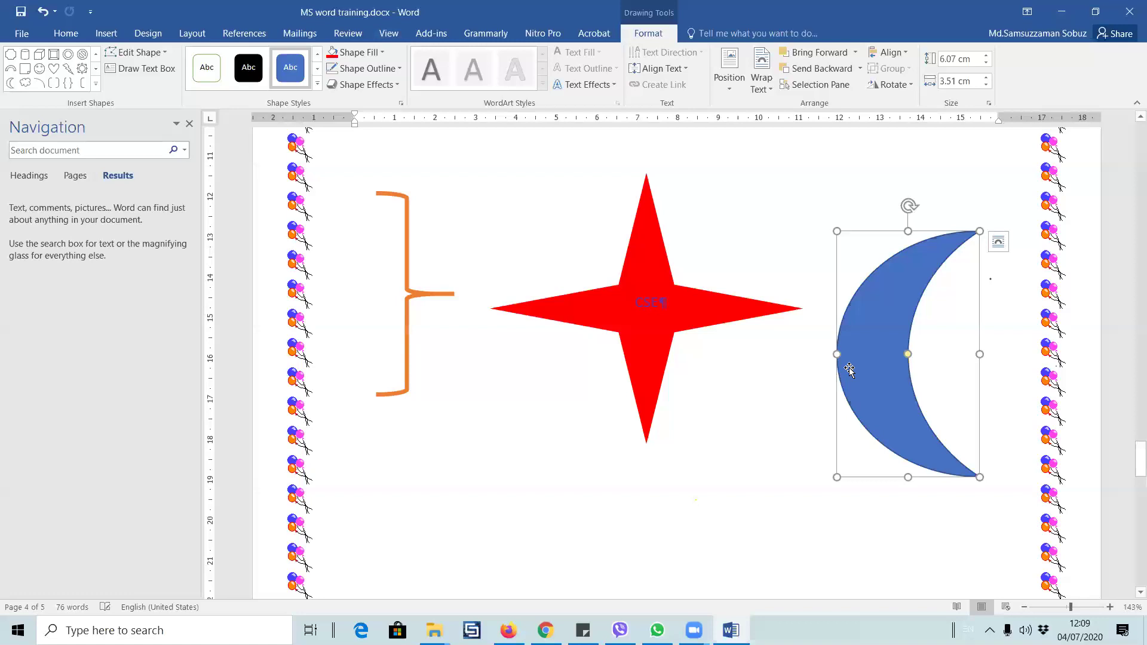
# - Draw a curved right arrow about 3.5 cm wide and 4.8 cm high below the brace, left of the star's lower point
pyautogui.click(95, 84)
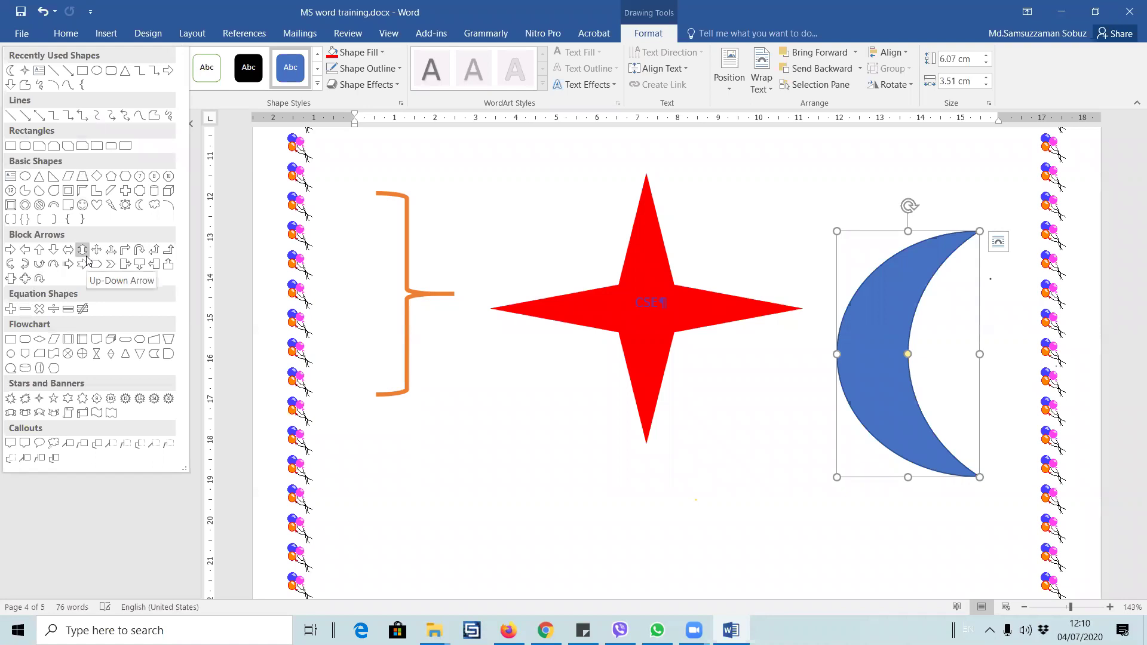
pyautogui.click(10, 263)
pyautogui.moveTo(450, 379)
pyautogui.mouseDown()
pyautogui.moveTo(522, 538)
pyautogui.moveTo(592, 574)
pyautogui.mouseUp()
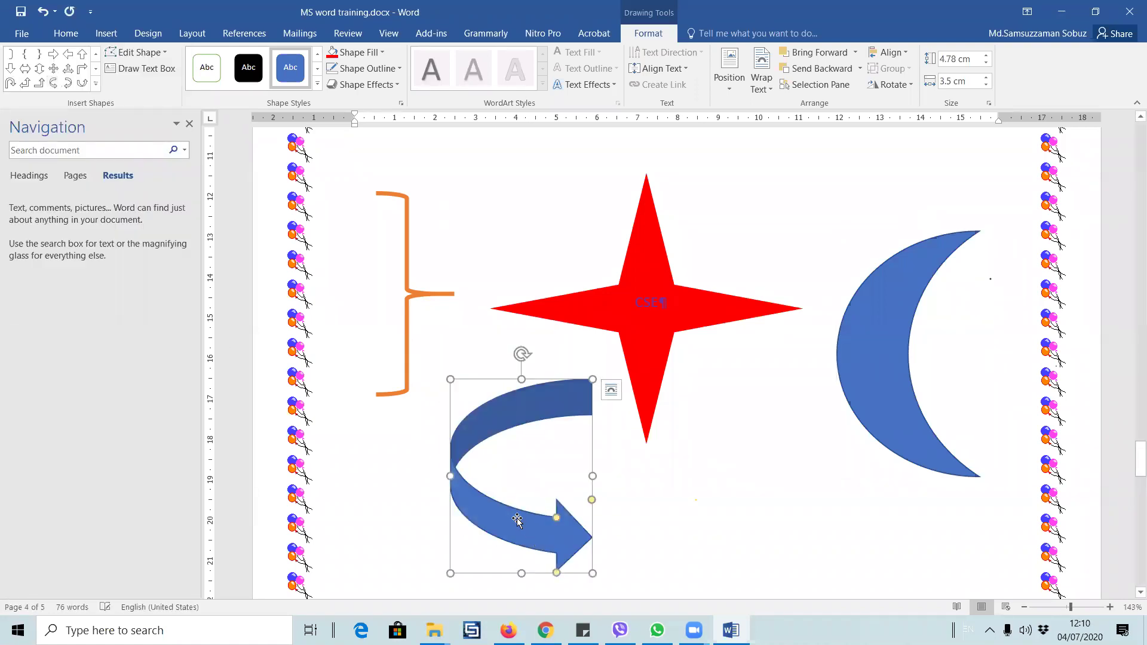
# - Apply the intense green theme style to the curved arrow and recolour its fill to bright magenta
pyautogui.click(317, 84)
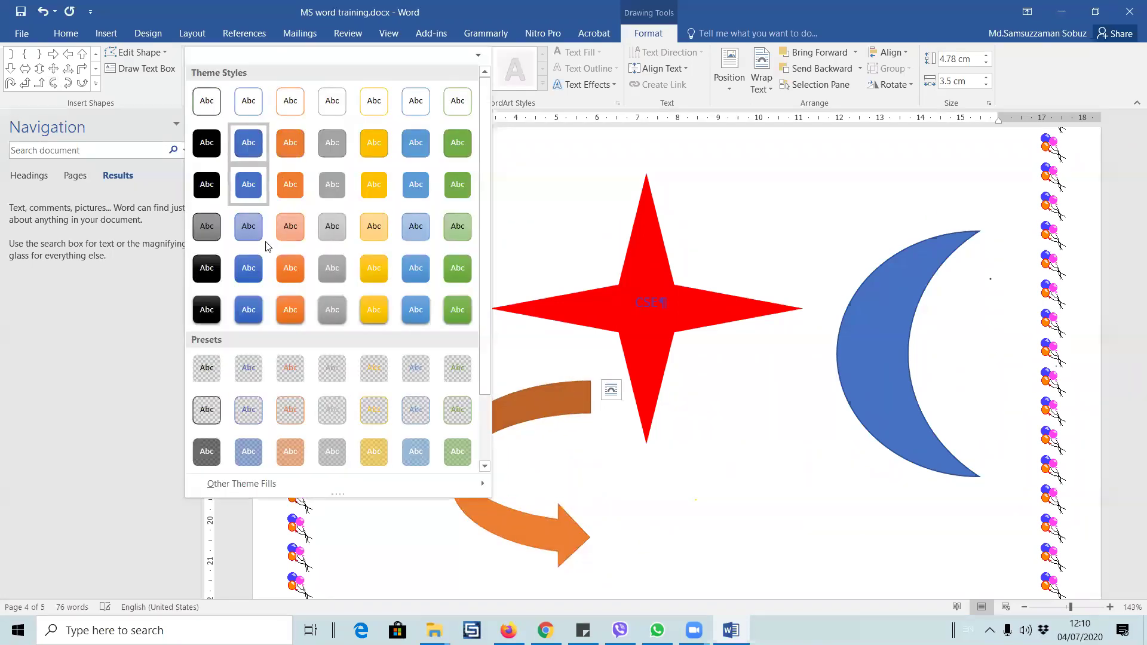
pyautogui.click(457, 309)
pyautogui.click(383, 52)
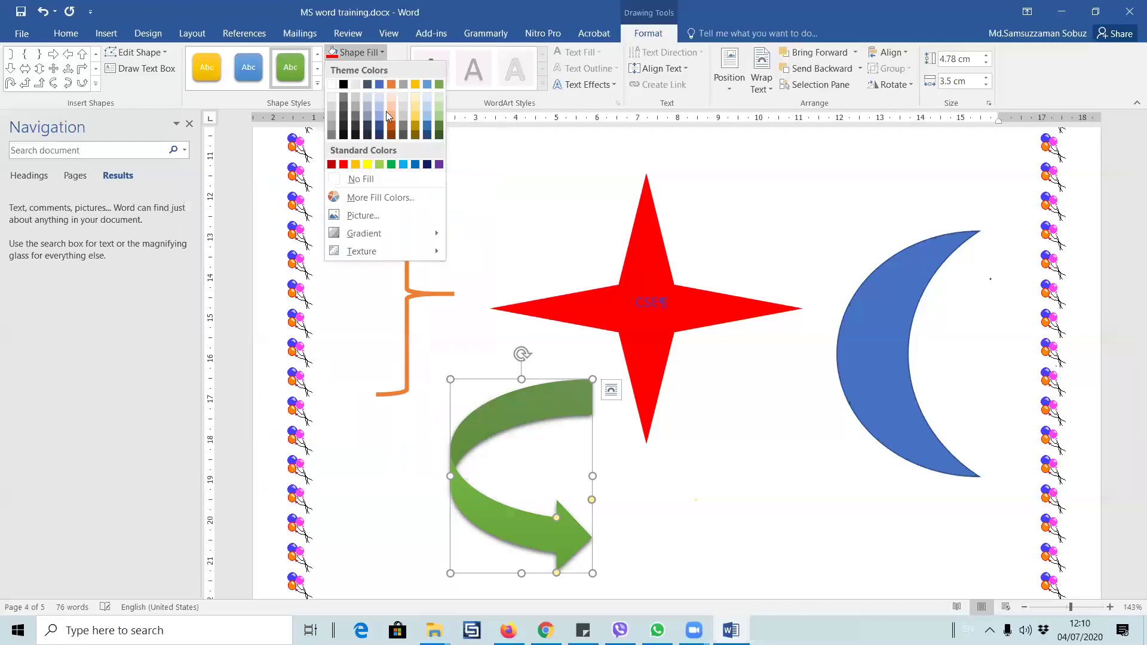
pyautogui.click(389, 197)
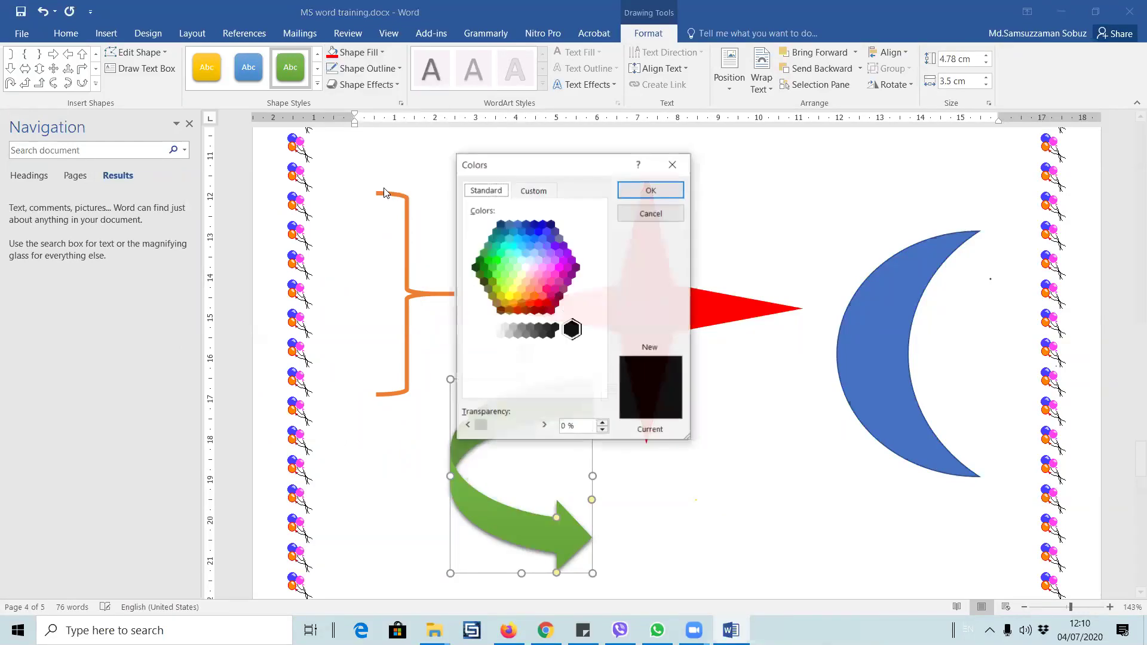
pyautogui.click(558, 267)
pyautogui.click(650, 190)
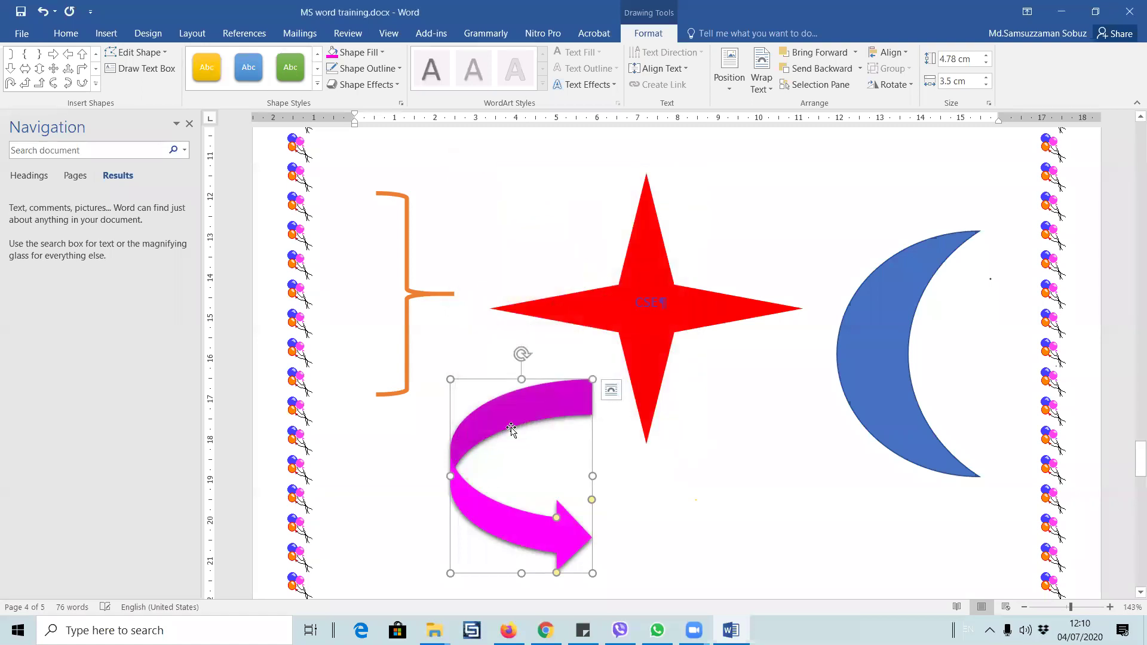
# - Fill the four-point star with the bearded man's portrait photo from the Pictures folder
pyautogui.click(615, 317)
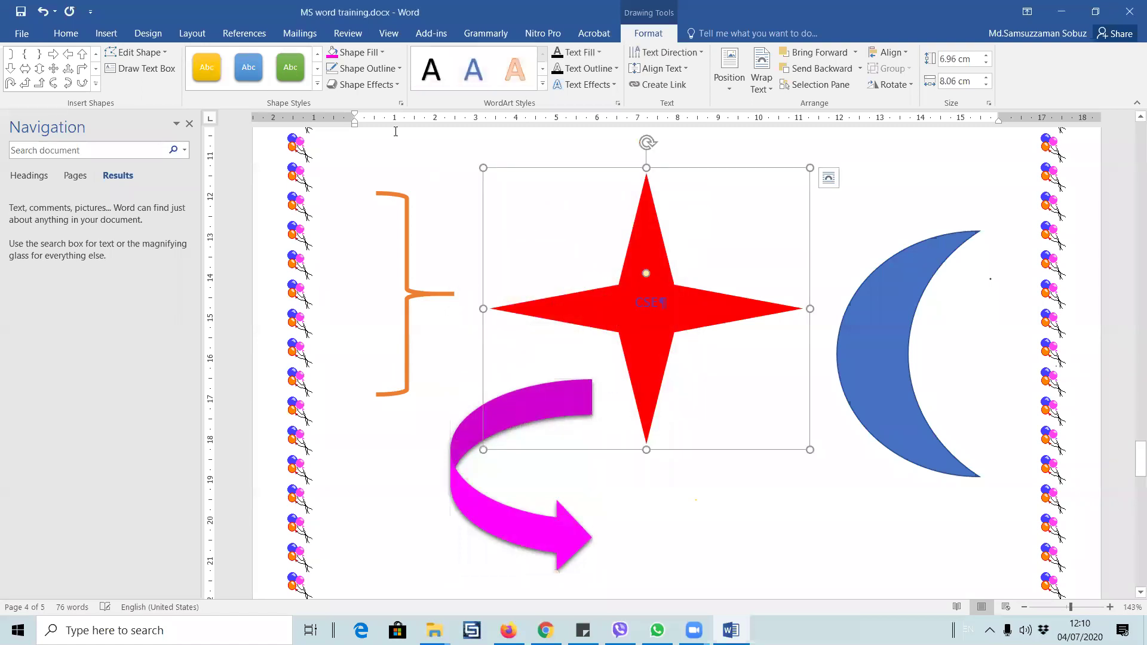
pyautogui.click(383, 54)
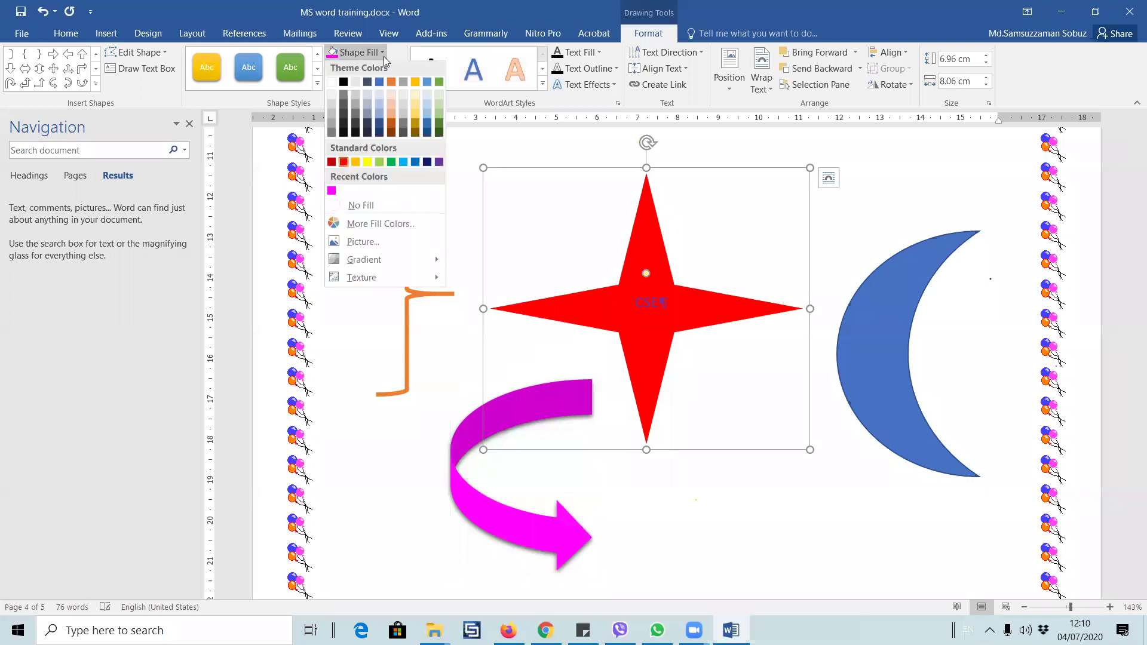
pyautogui.click(399, 242)
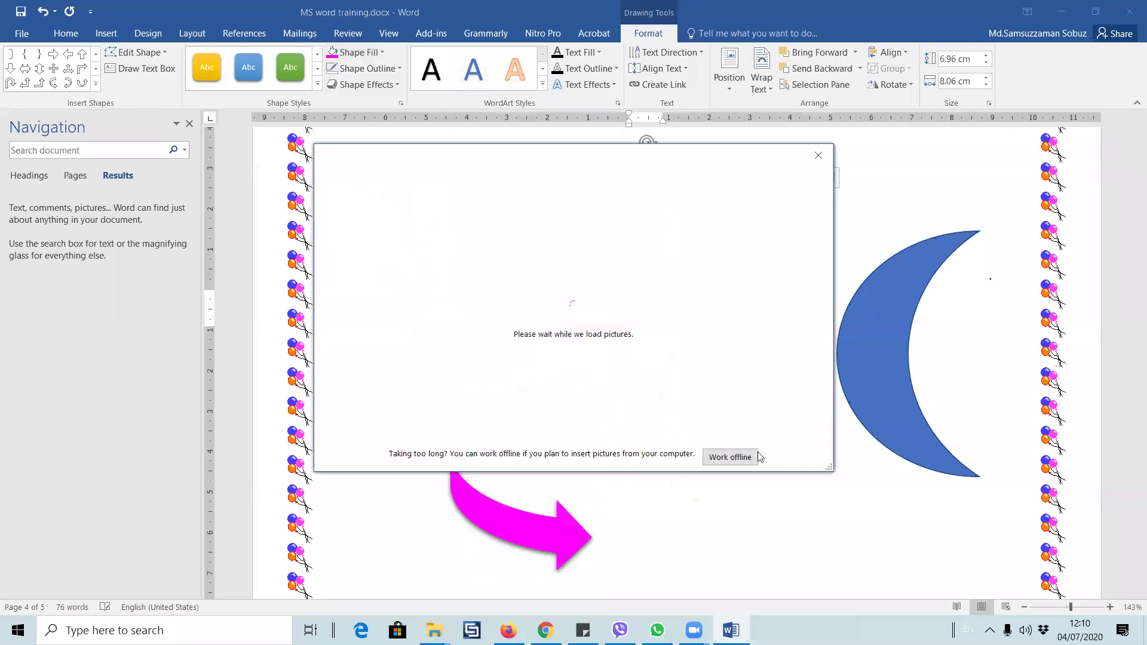
pyautogui.click(388, 230)
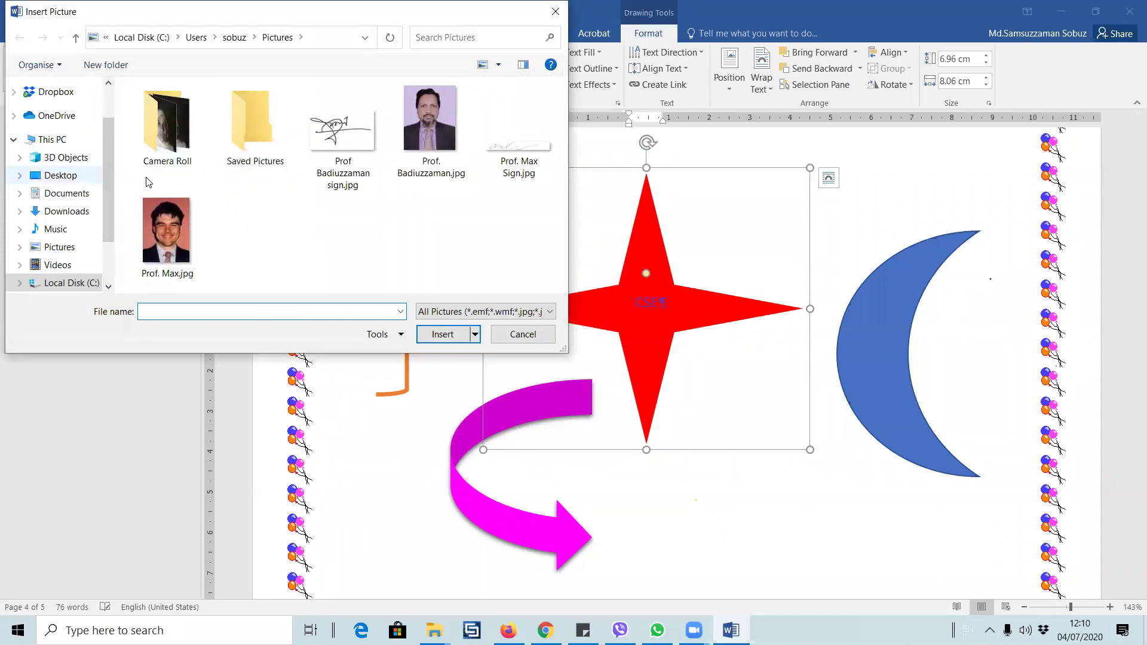
pyautogui.doubleClick(246, 156)
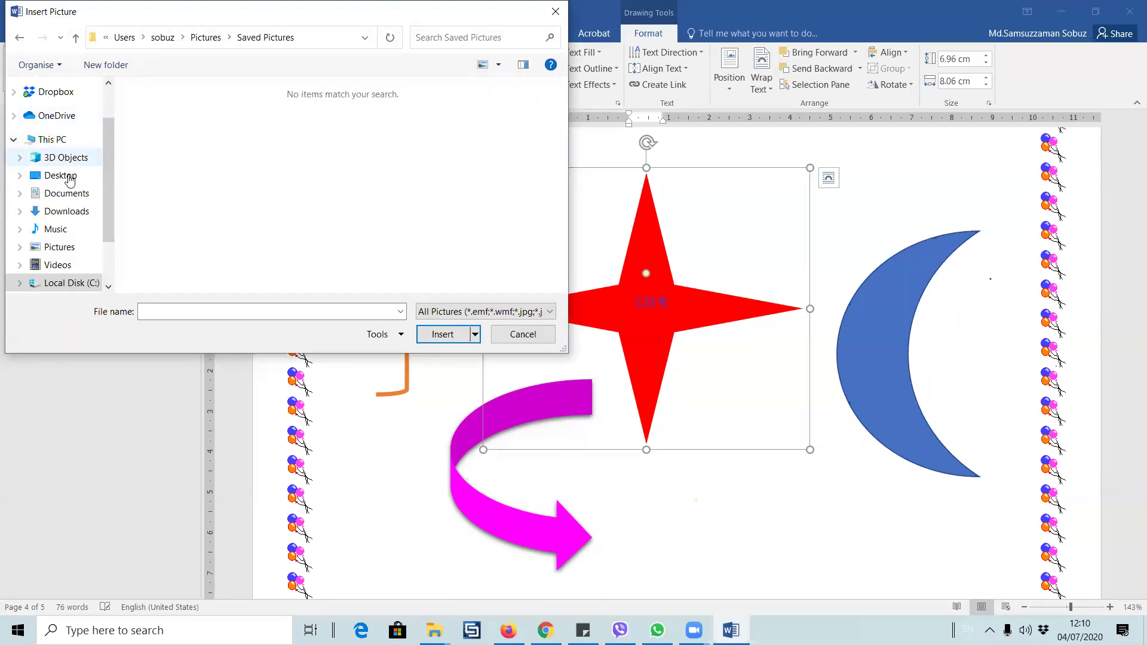
pyautogui.click(59, 248)
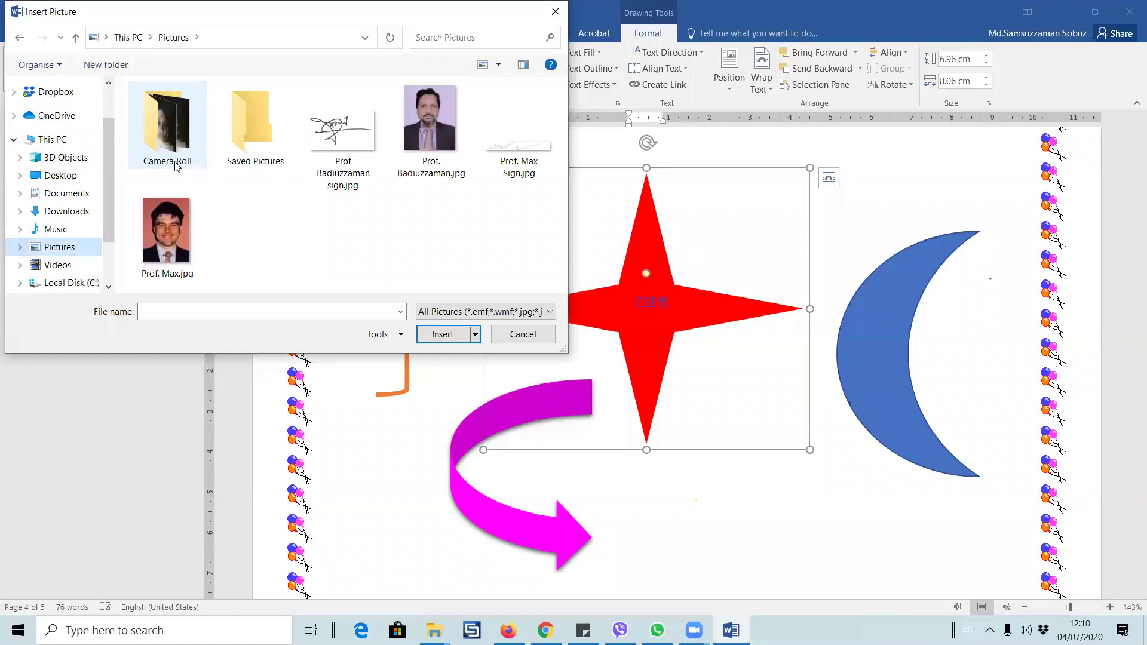
pyautogui.doubleClick(168, 159)
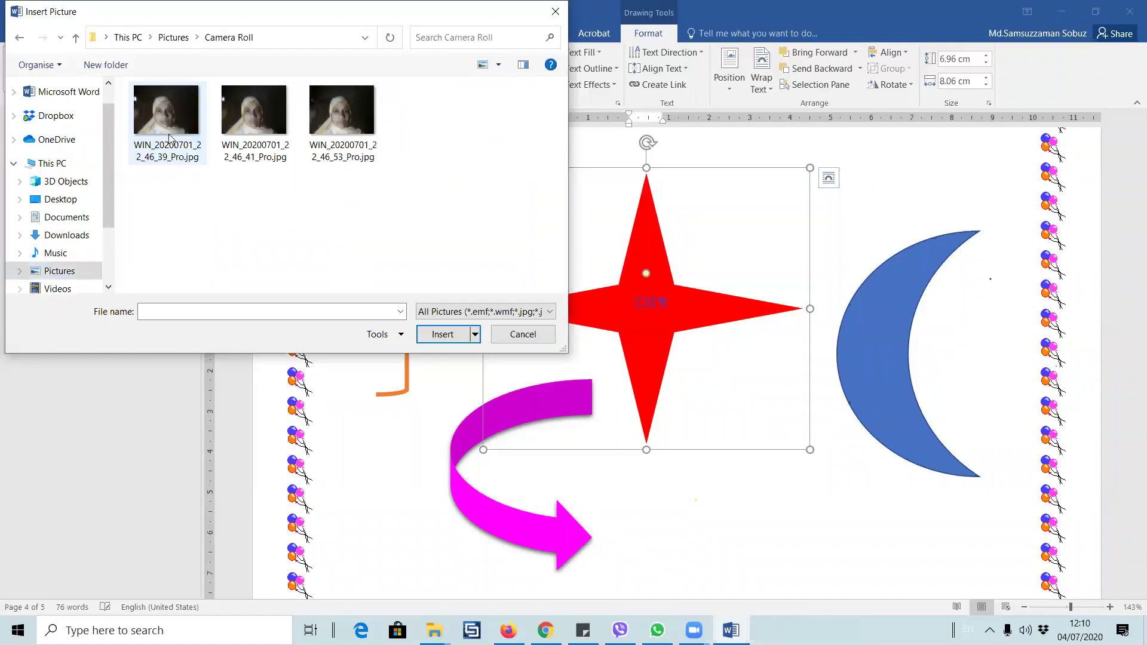
pyautogui.click(20, 38)
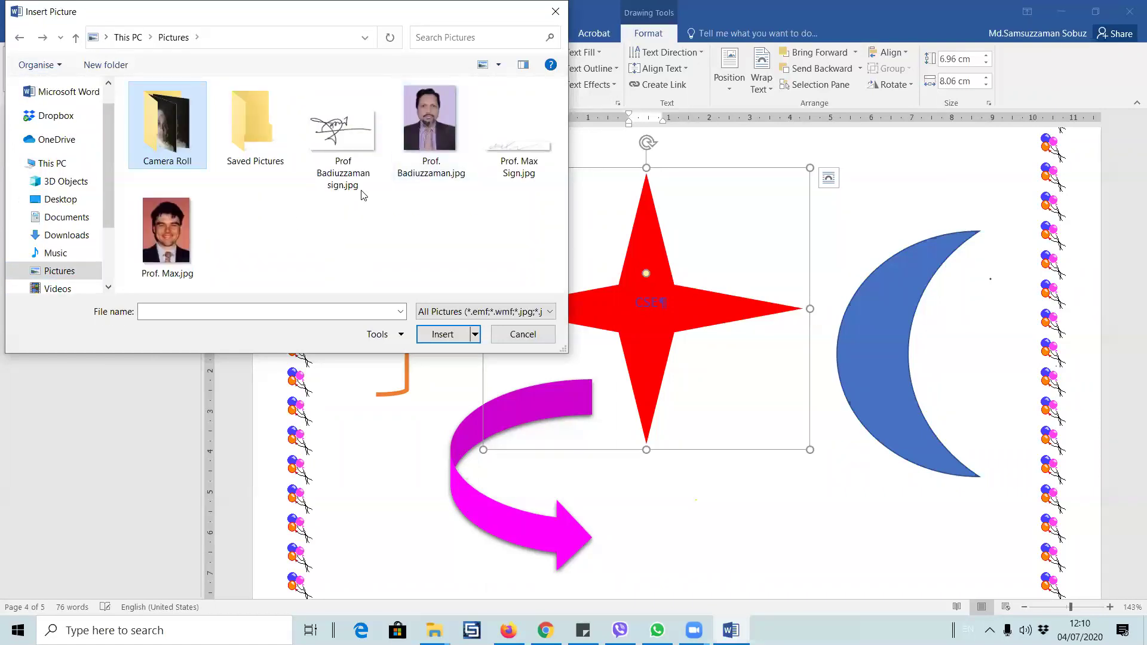
pyautogui.doubleClick(430, 120)
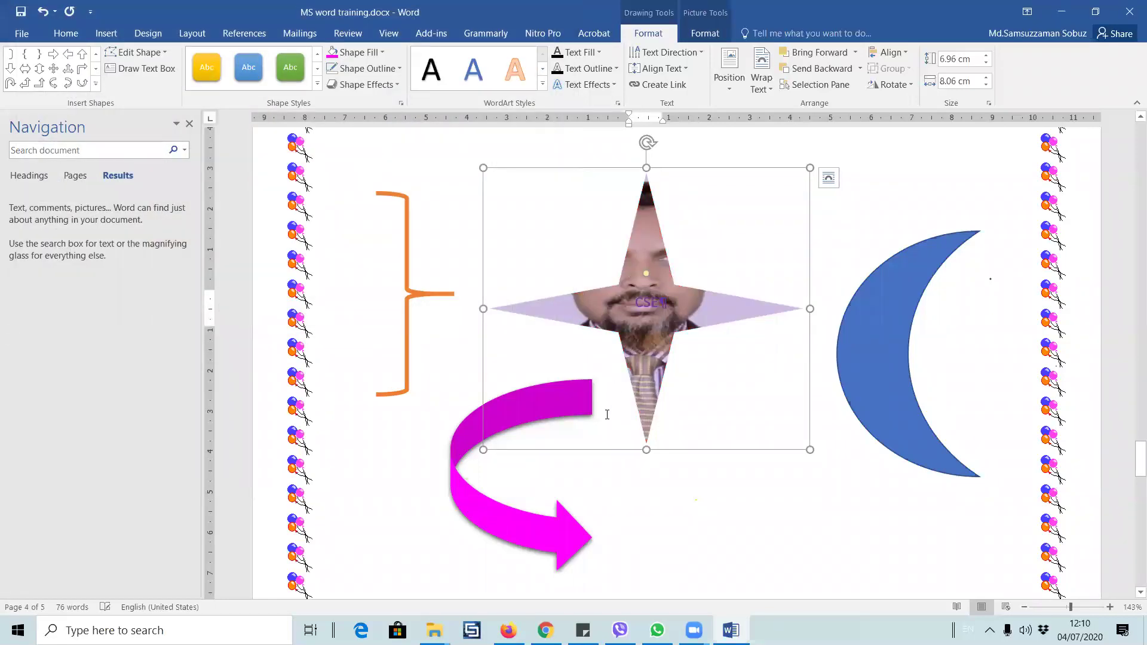
# - Fill the four-point star with the tan woven mat texture
pyautogui.click(380, 53)
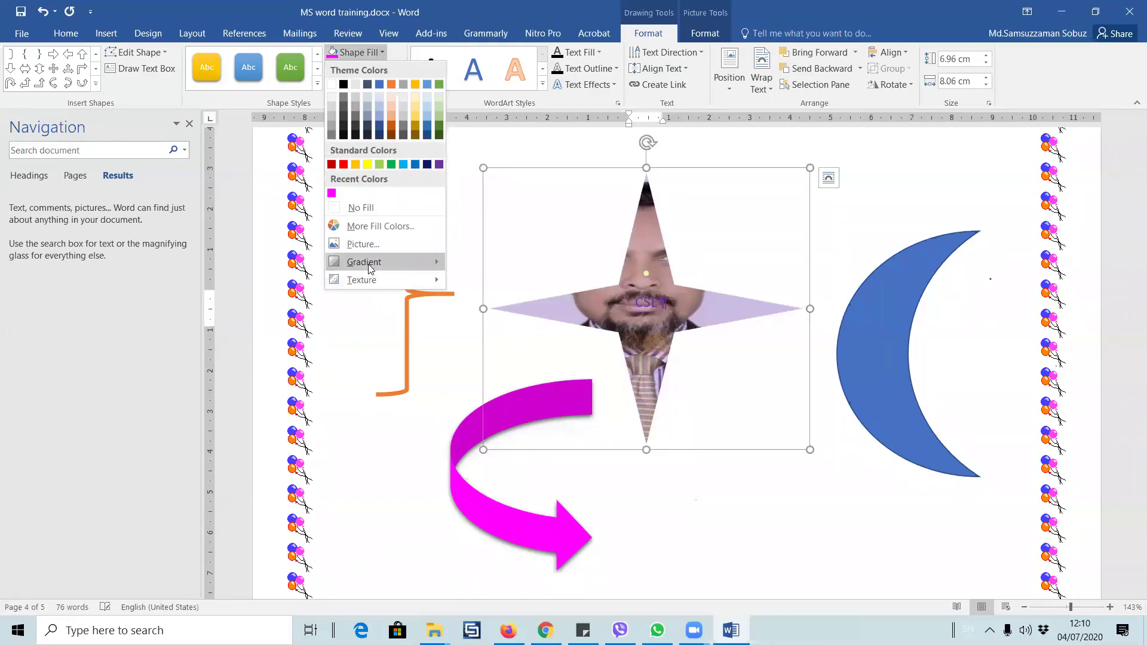
pyautogui.moveTo(368, 264)
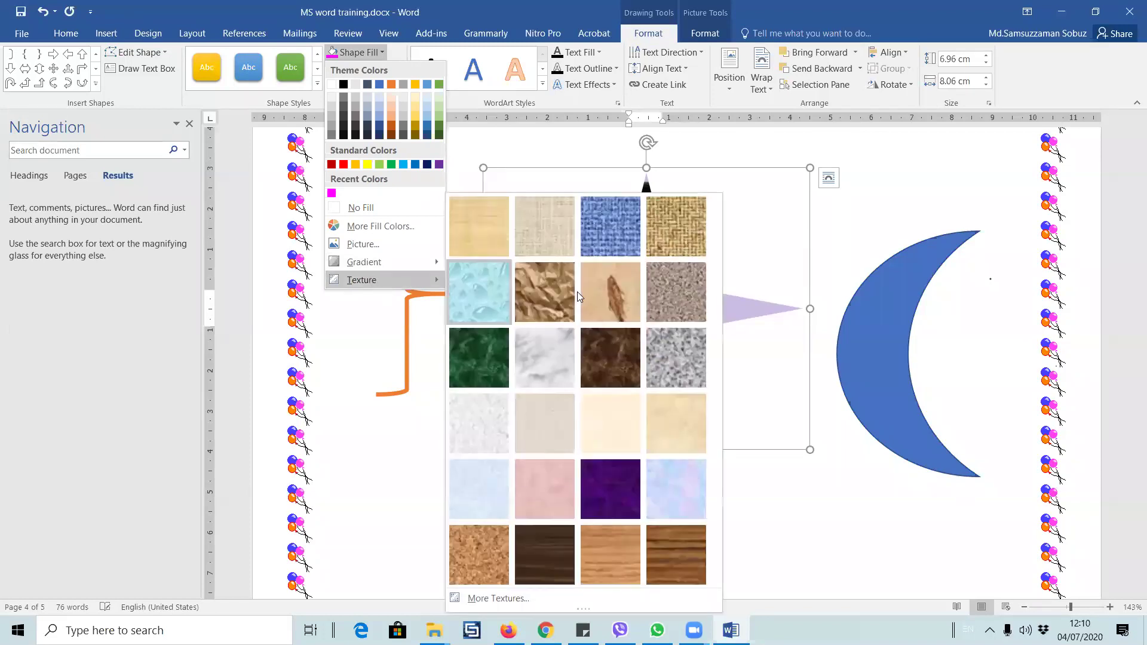
pyautogui.click(665, 251)
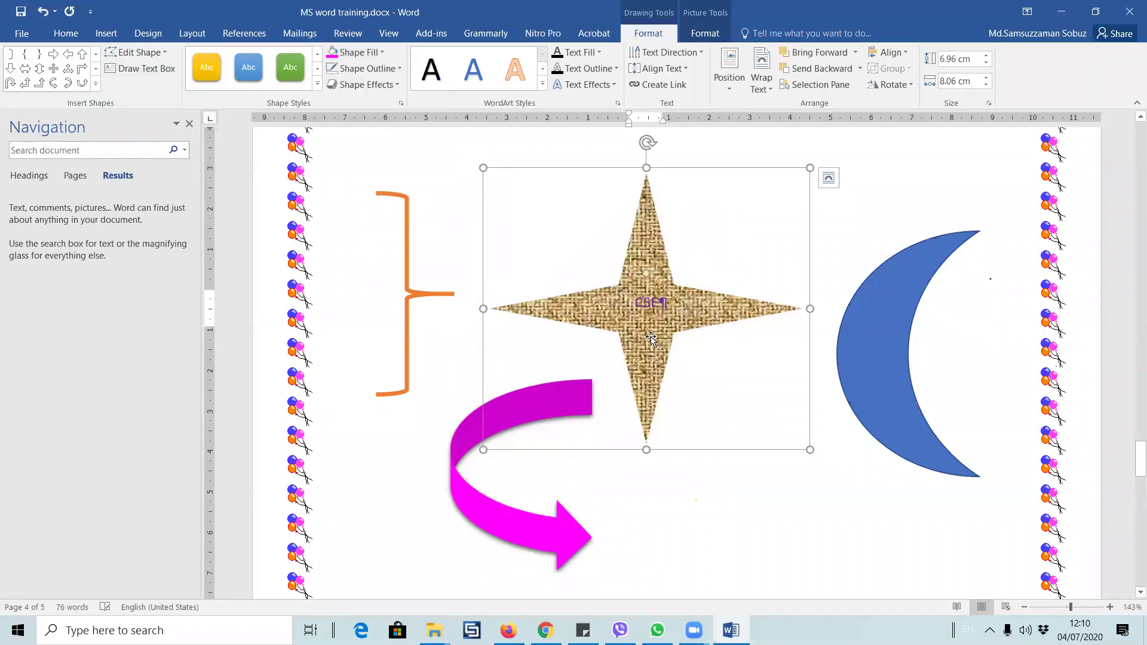
pyautogui.click(847, 348)
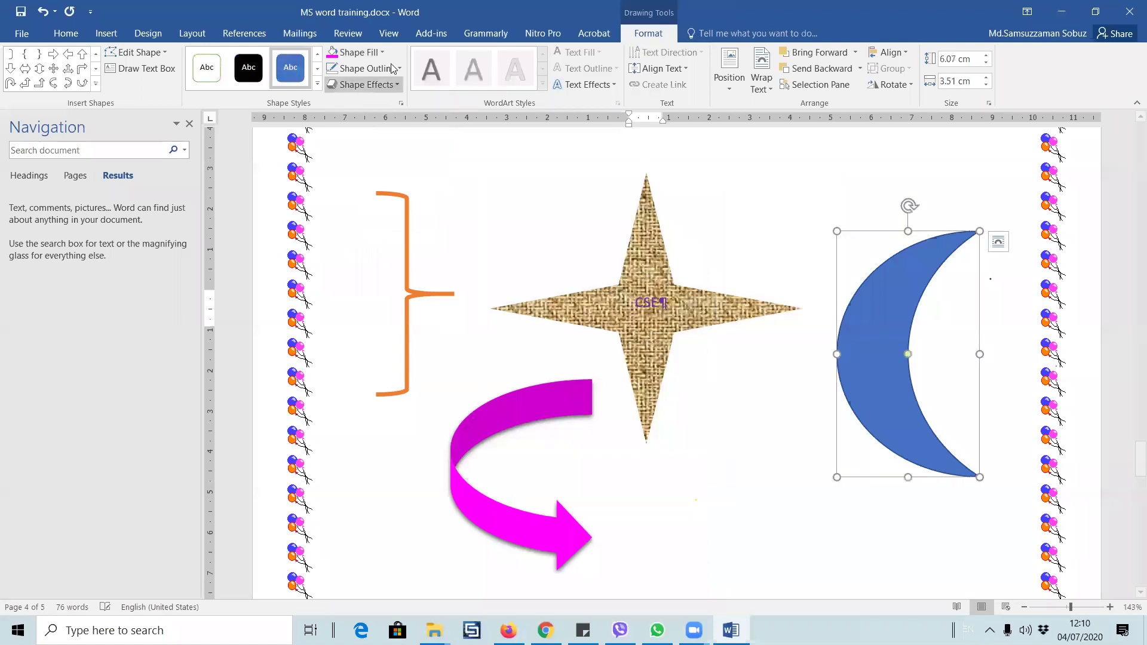
pyautogui.click(371, 52)
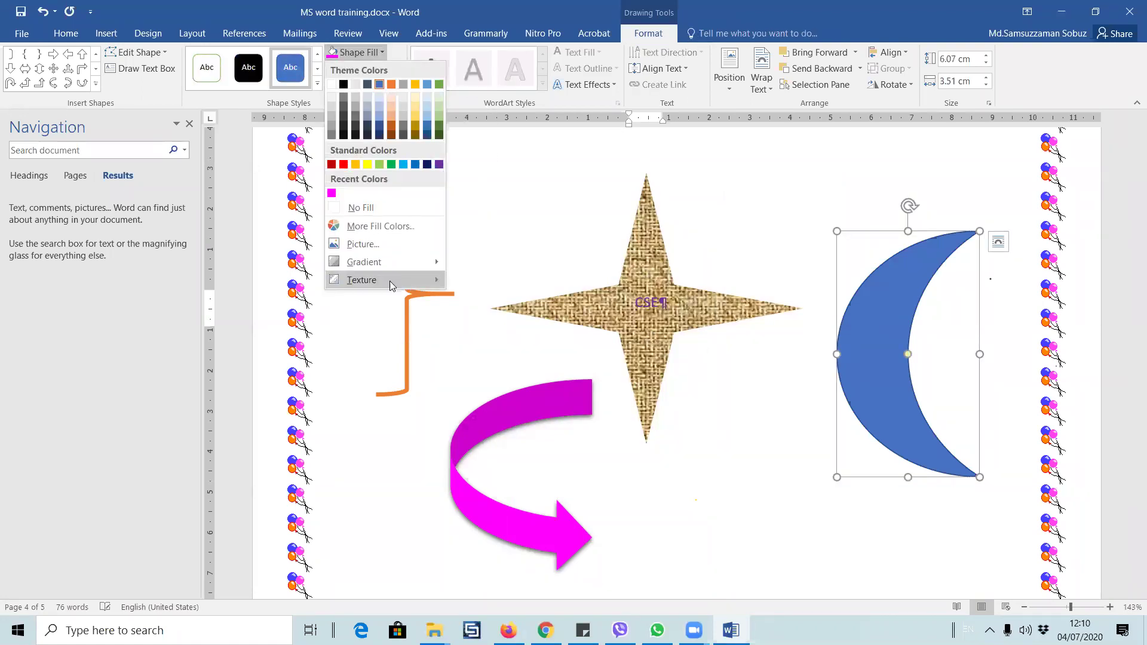
pyautogui.moveTo(368, 281)
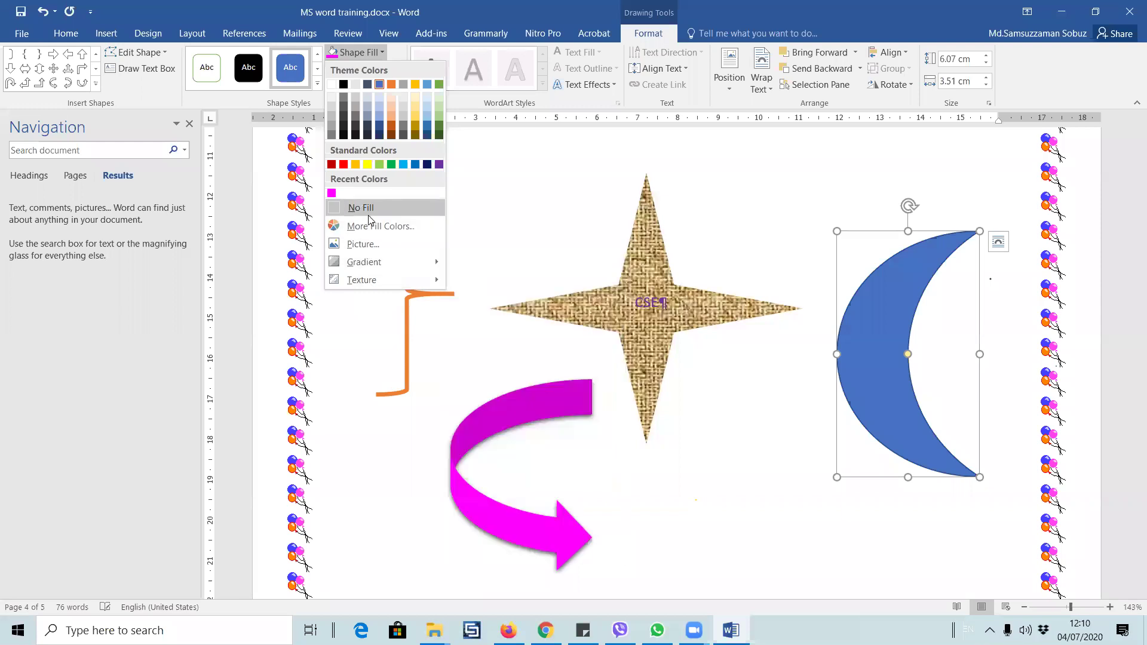
pyautogui.click(752, 502)
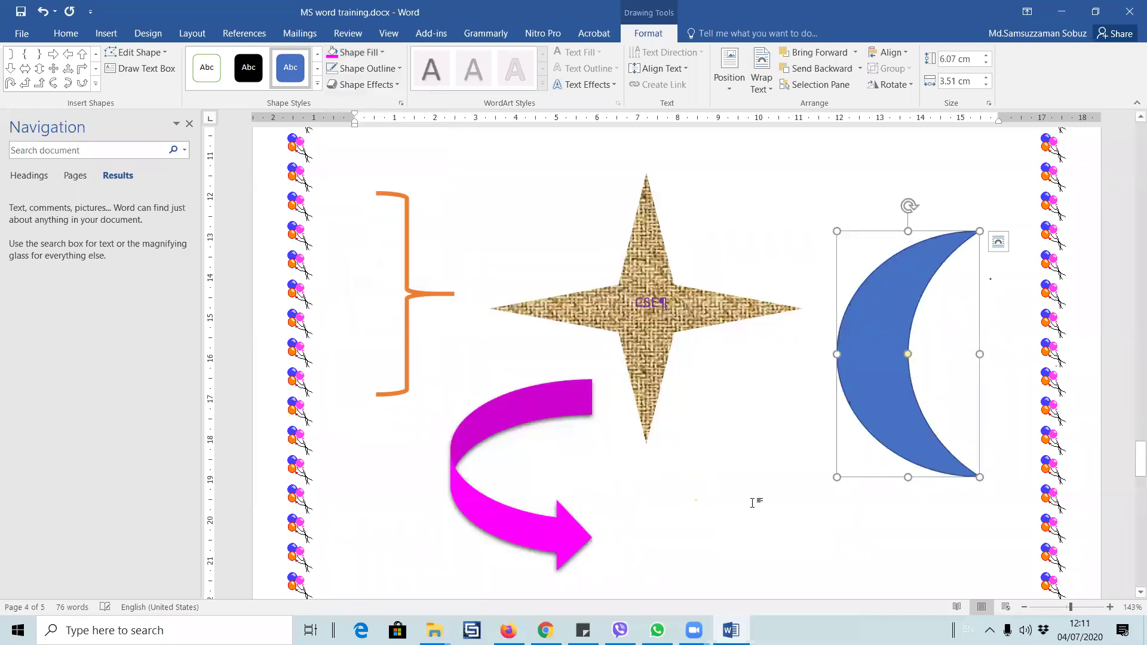
# - Insert a Hexagon Radial SmartArt graphic from the Cycle category
pyautogui.click(122, 36)
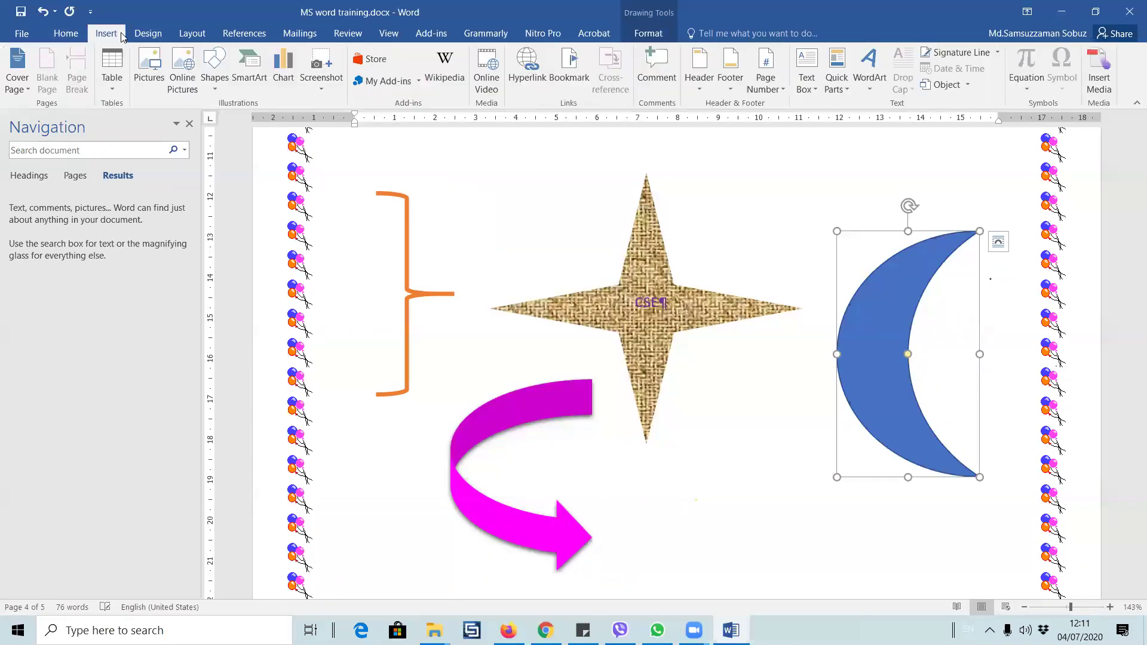
pyautogui.click(242, 77)
pyautogui.click(356, 291)
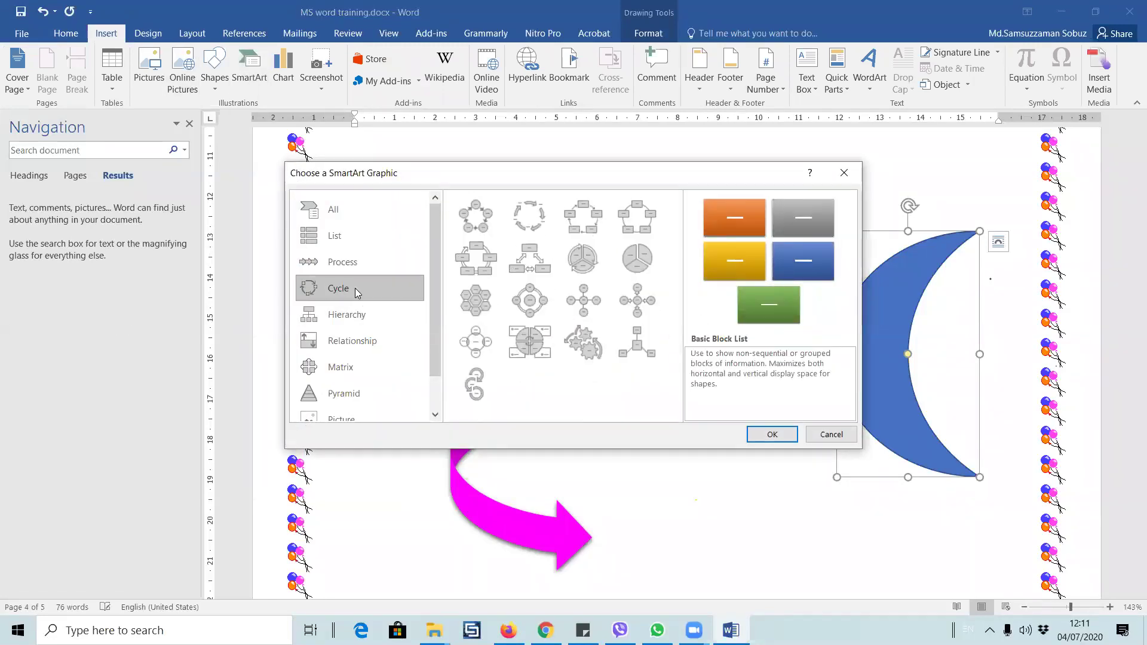
pyautogui.click(476, 300)
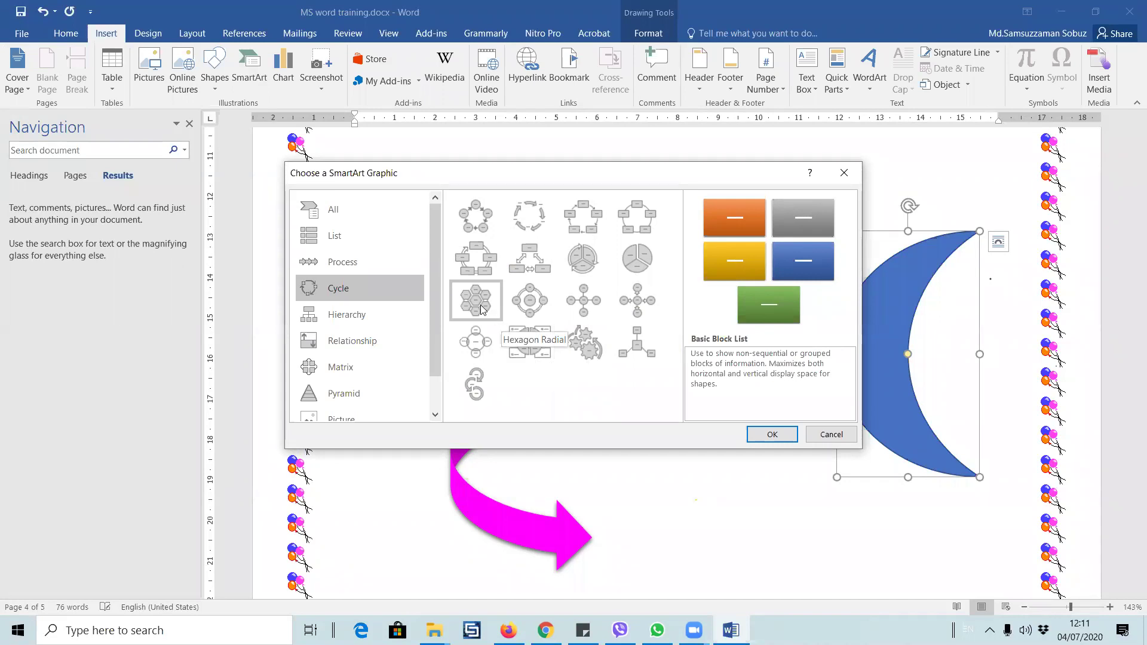
pyautogui.click(773, 434)
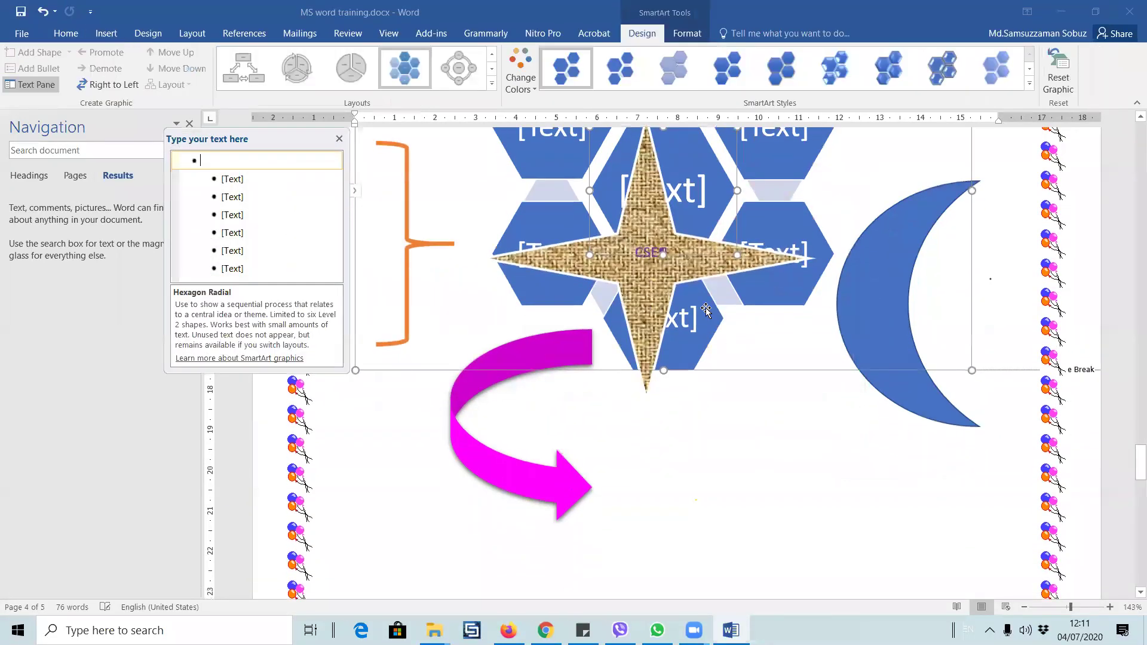
# - Shift the lowest hexagon of the SmartArt graphic slightly to the right
pyautogui.scroll(3, 657, 377)
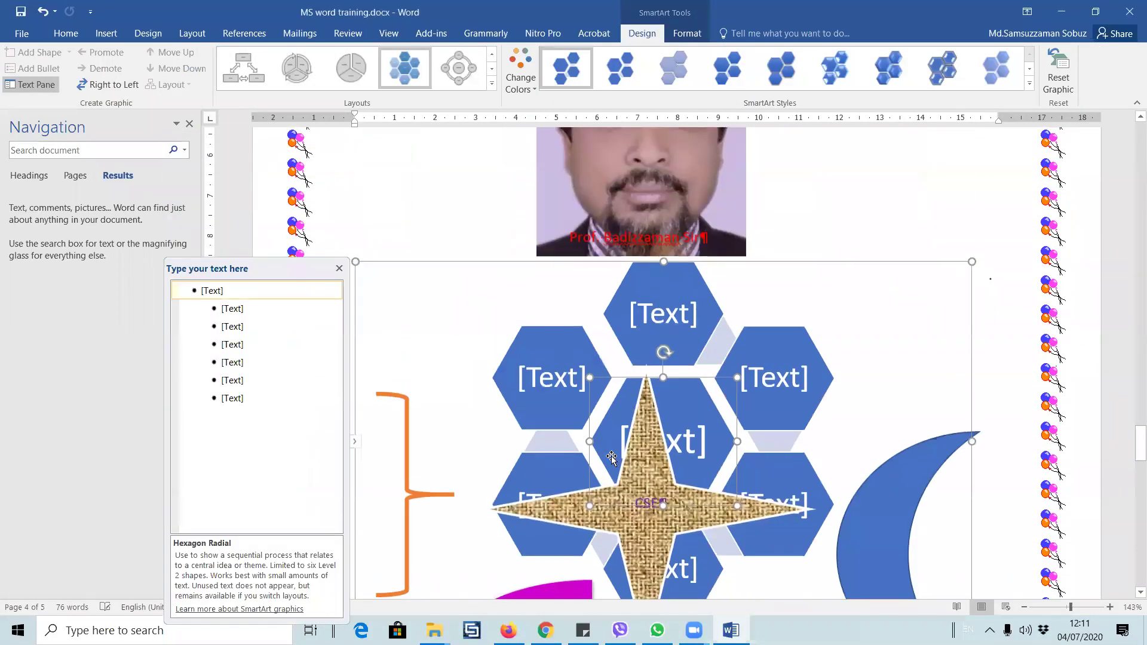
pyautogui.scroll(-5, 721, 386)
pyautogui.moveTo(686, 291); pyautogui.dragTo(700, 541)
pyautogui.scroll(2, 627, 393)
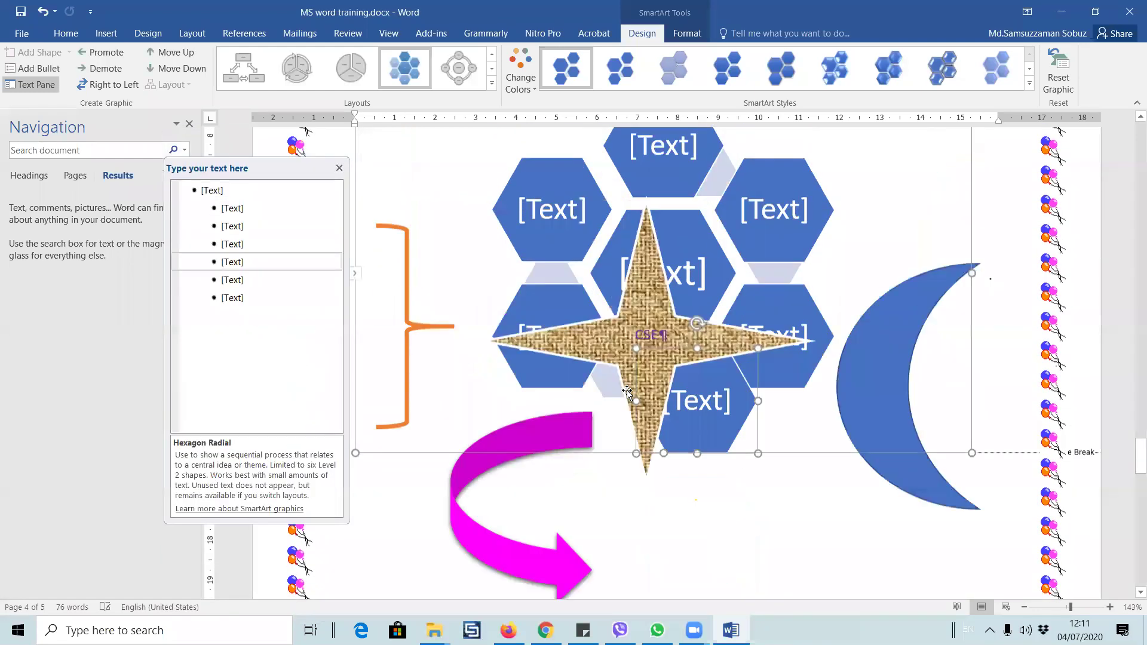
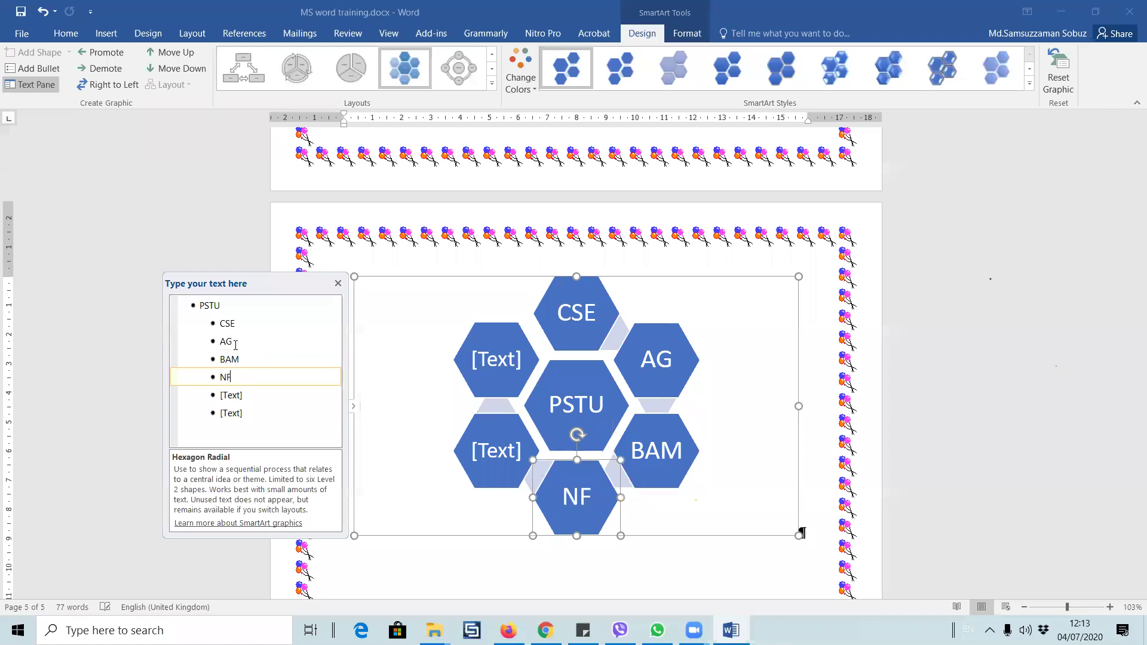
# - Finish labelling the outer hexagons with NFS, DVM and LM, and move the text pane away from the diagram
pyautogui.press('Down')
pyautogui.write('DVM')
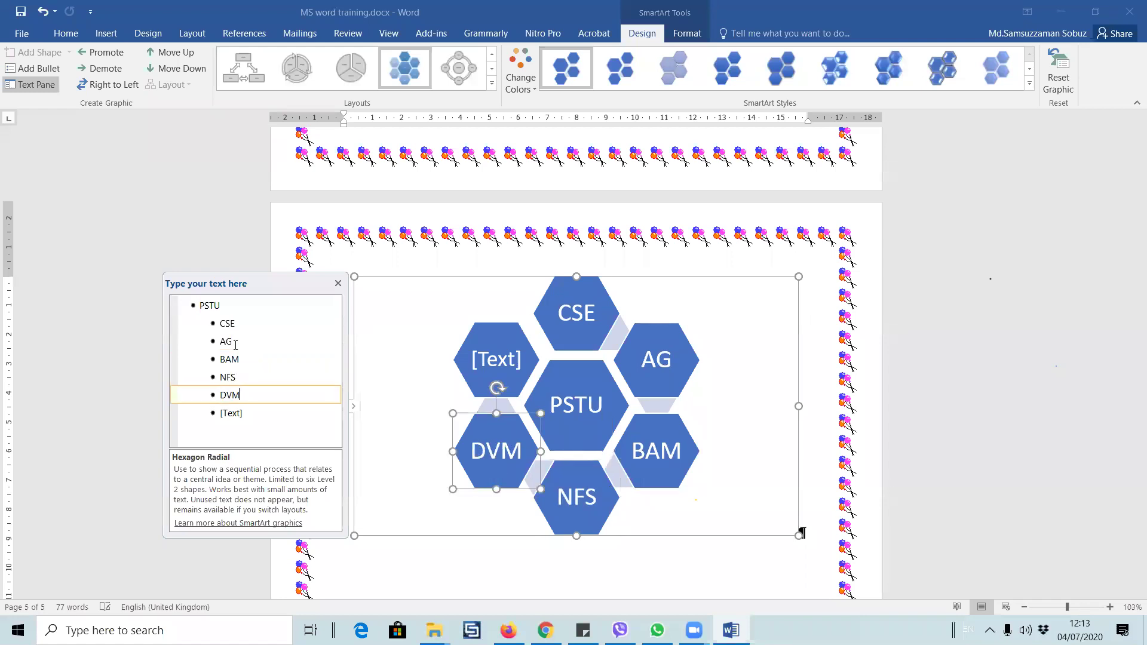
pyautogui.press('Down')
pyautogui.write('LM')
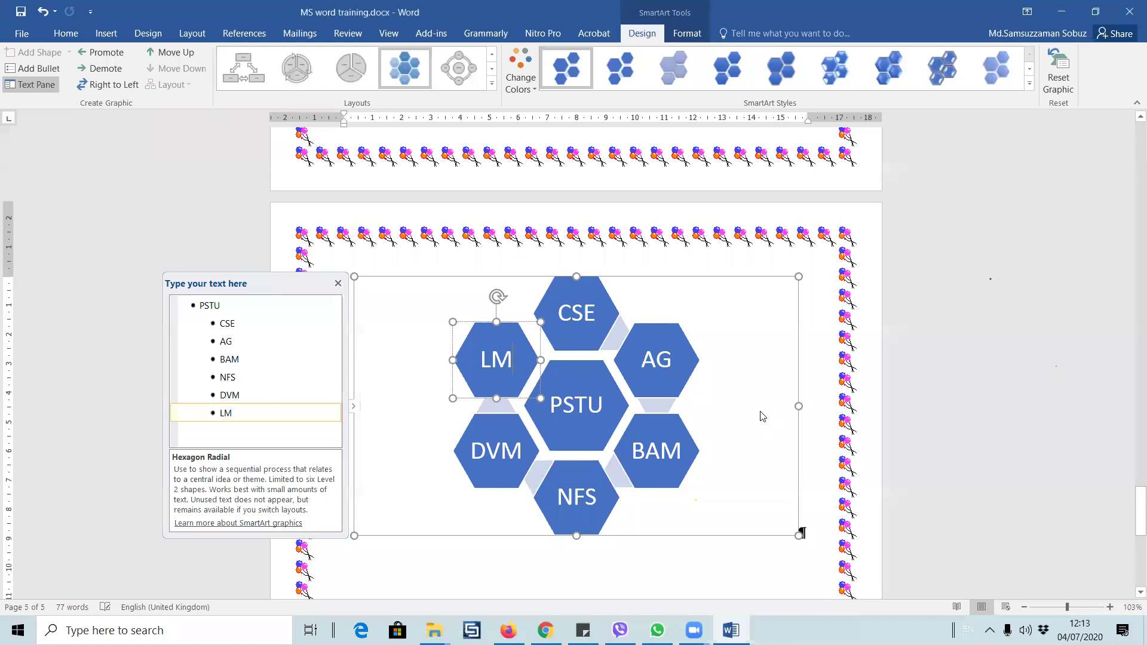
pyautogui.moveTo(222, 285); pyautogui.dragTo(98, 247)
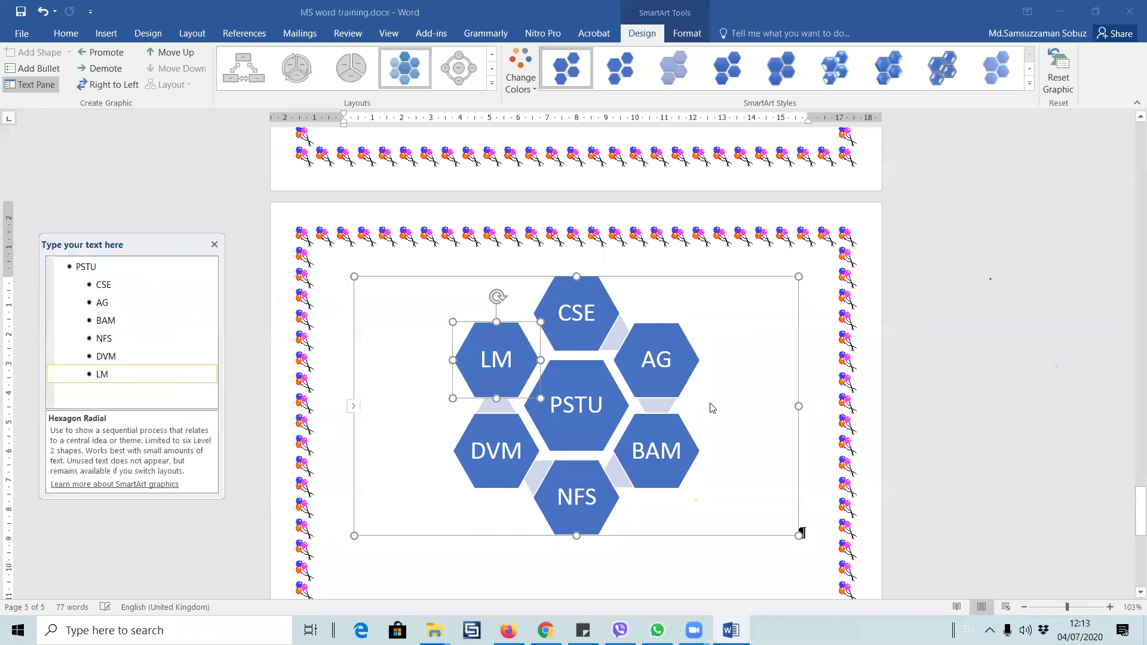
# - Duplicate the AG hexagon, placing one copy to the right of CSE and the other to the right of BAM
pyautogui.click(646, 331)
pyautogui.moveTo(645, 331); pyautogui.dragTo(744, 295)
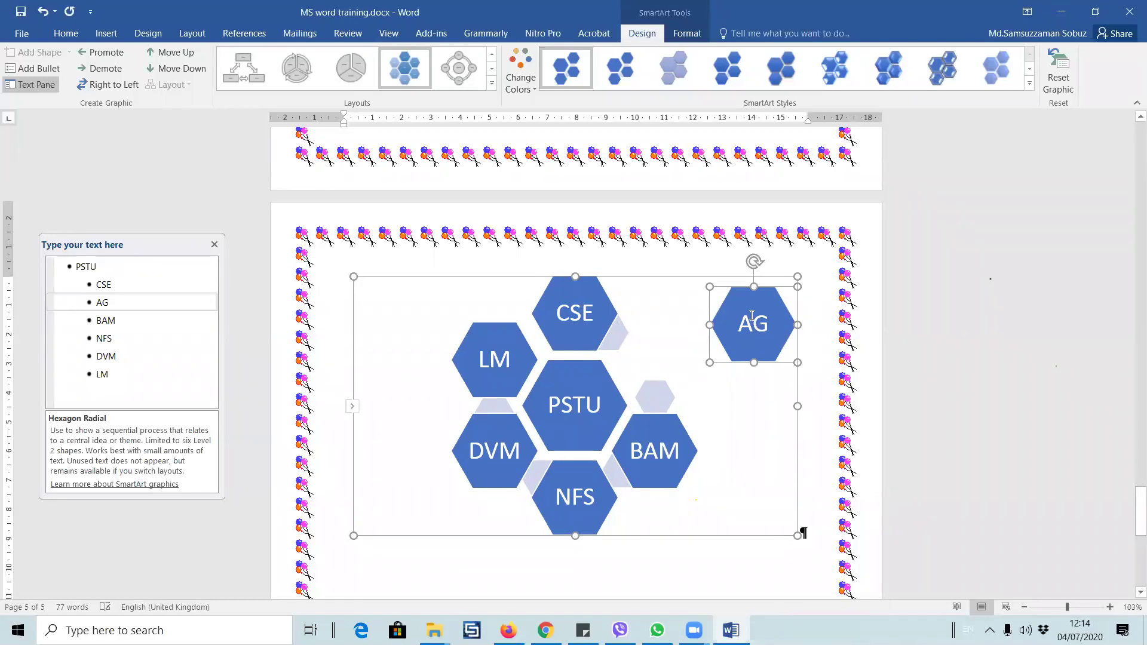
pyautogui.hotkey('ctrl', 'v')
pyautogui.moveTo(731, 416); pyautogui.dragTo(680, 495)
pyautogui.moveTo(747, 302); pyautogui.dragTo(684, 300)
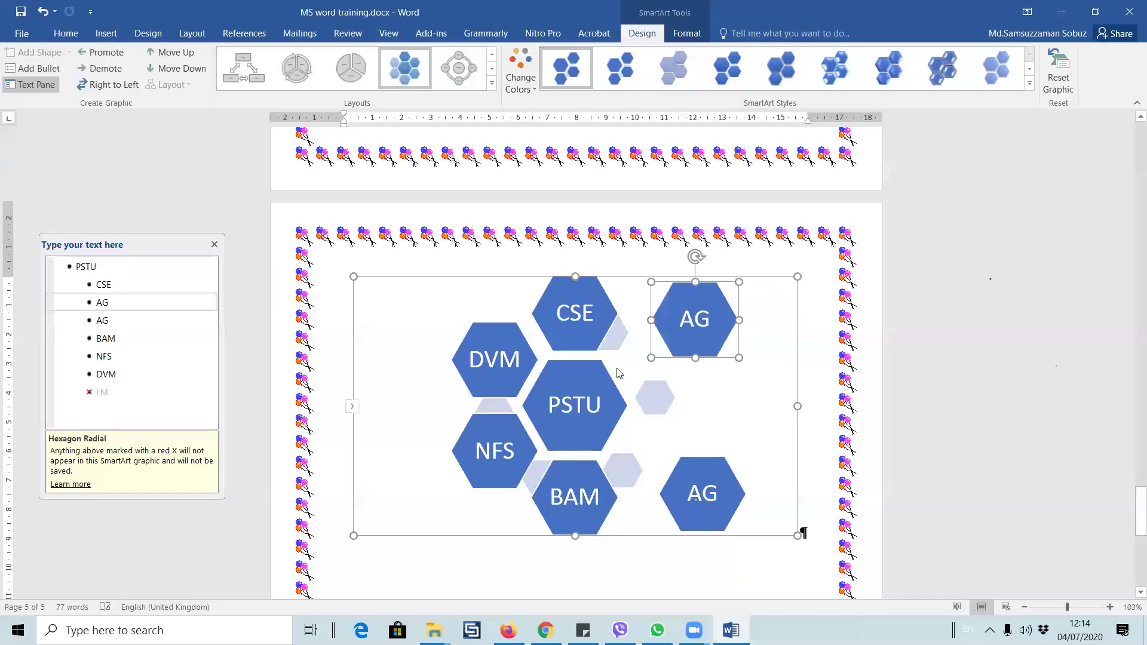
# - Move the lower AG hexagon up beneath the upper AG hexagon and add another AG copy beside PSTU
pyautogui.click(738, 400)
pyautogui.hotkey('ctrl', 'v')
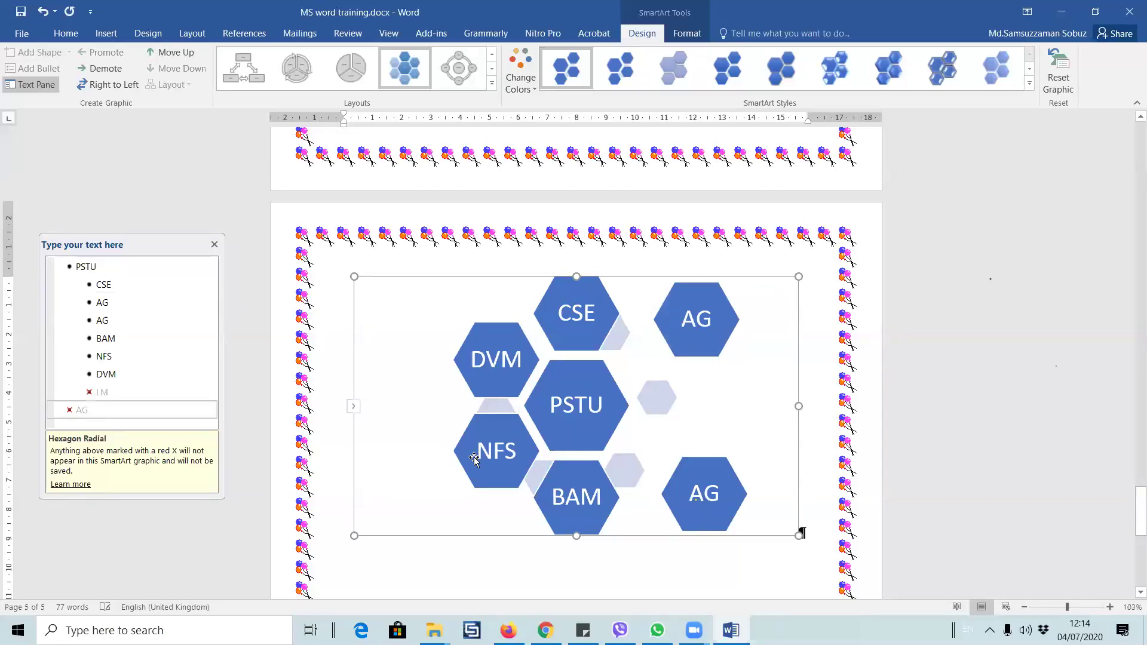
pyautogui.moveTo(720, 483); pyautogui.dragTo(756, 385)
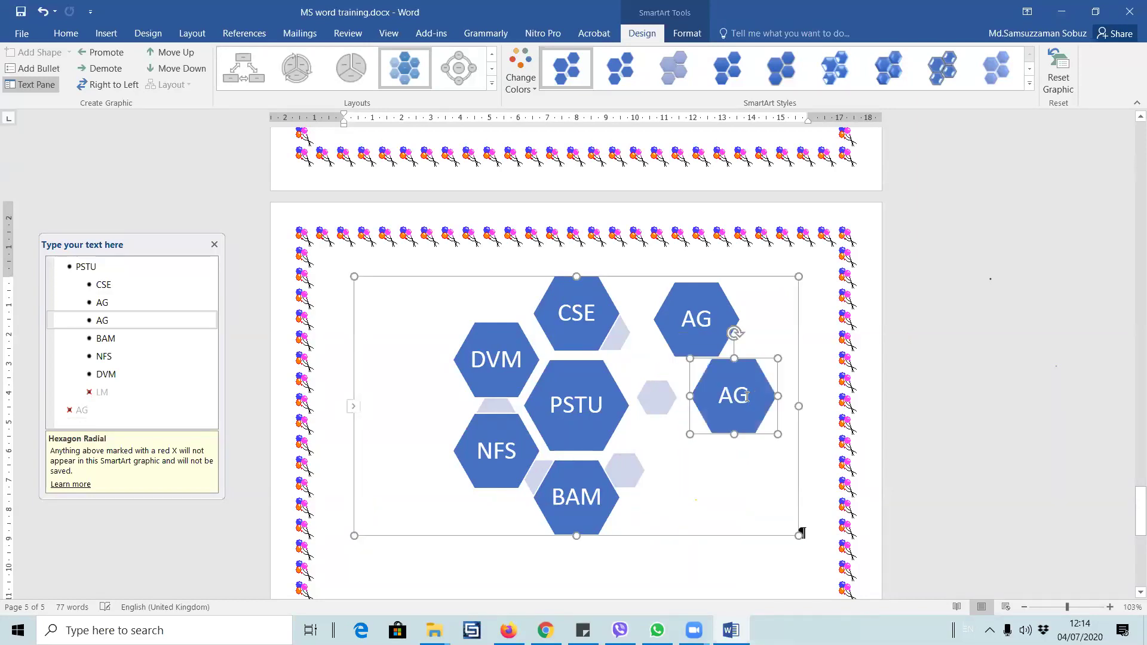
pyautogui.hotkey('ctrl', 'v')
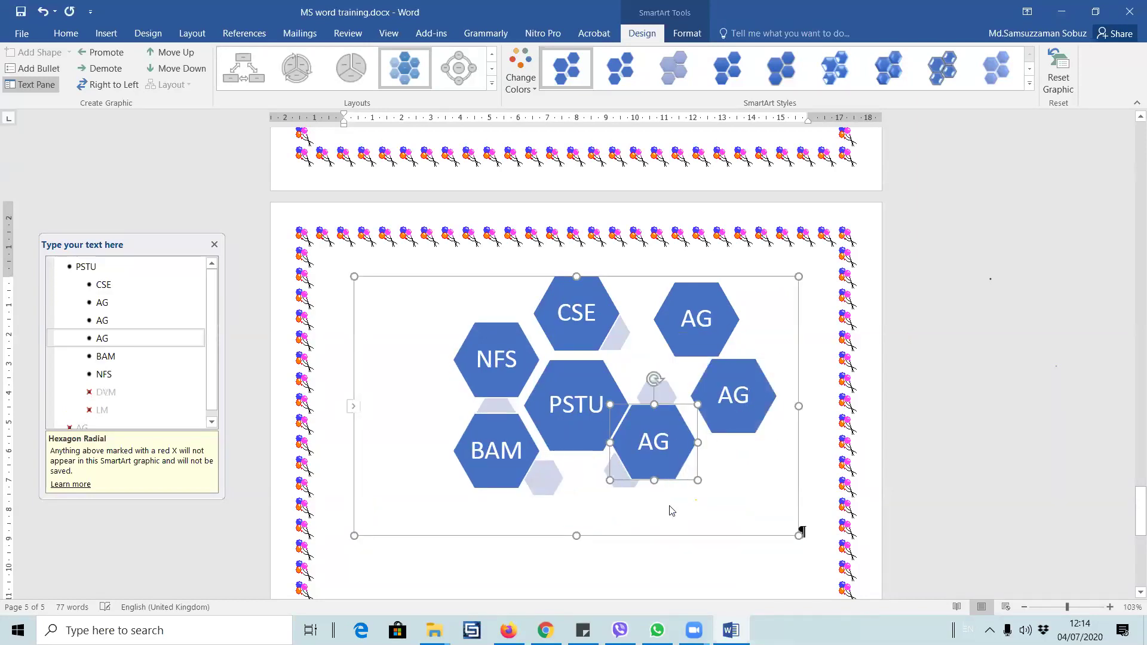
pyautogui.click(661, 431)
pyautogui.click(606, 481)
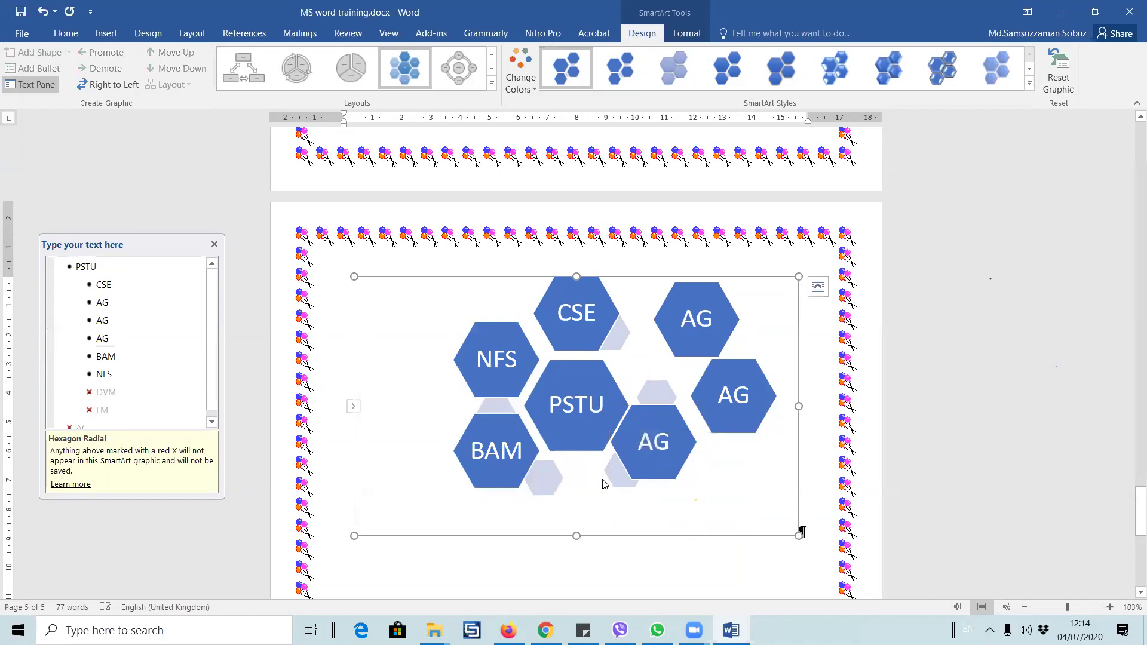
# - Recolour the SmartArt diagram with the last Colorful variant, using green and blue outer hexagons around a yellow centre
pyautogui.click(493, 333)
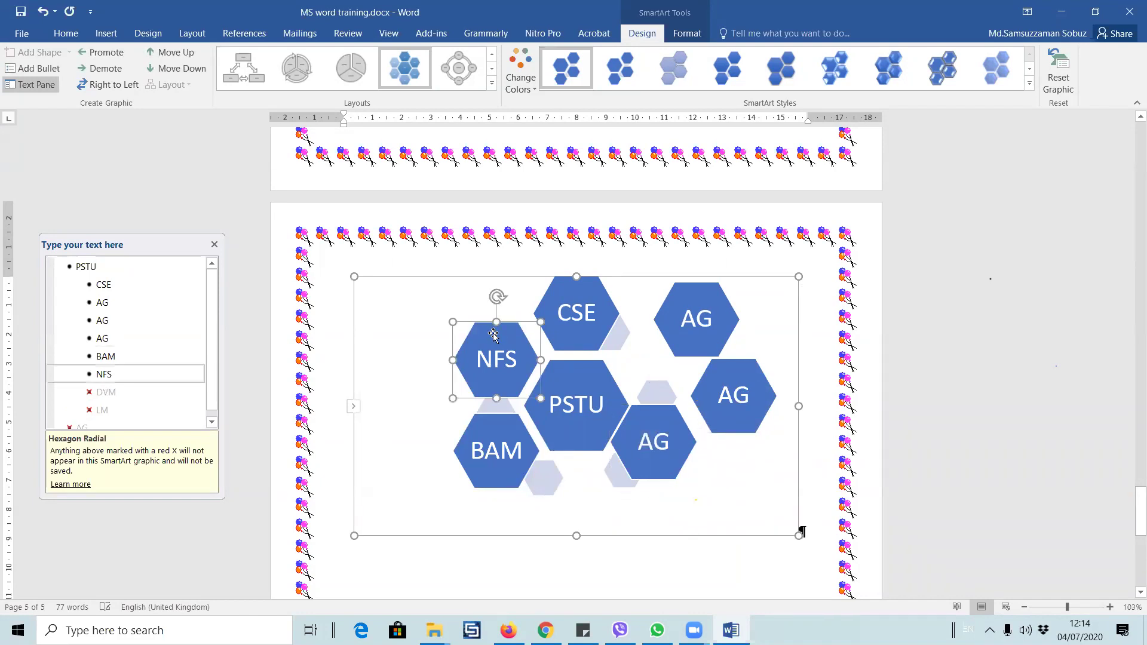
pyautogui.click(519, 81)
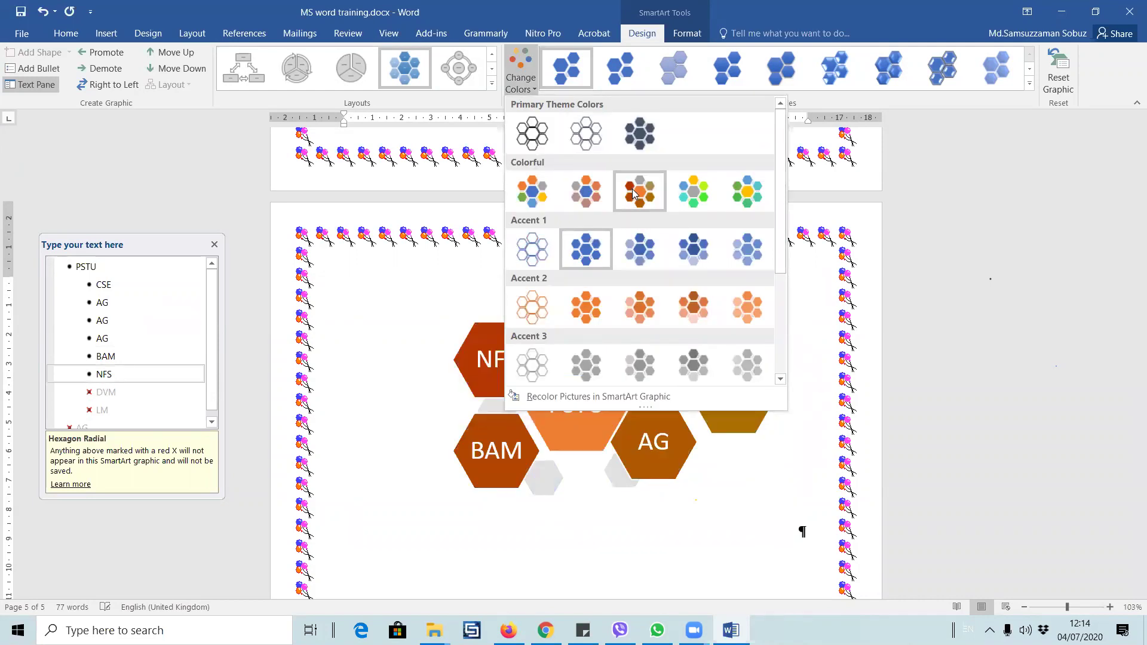
pyautogui.click(745, 190)
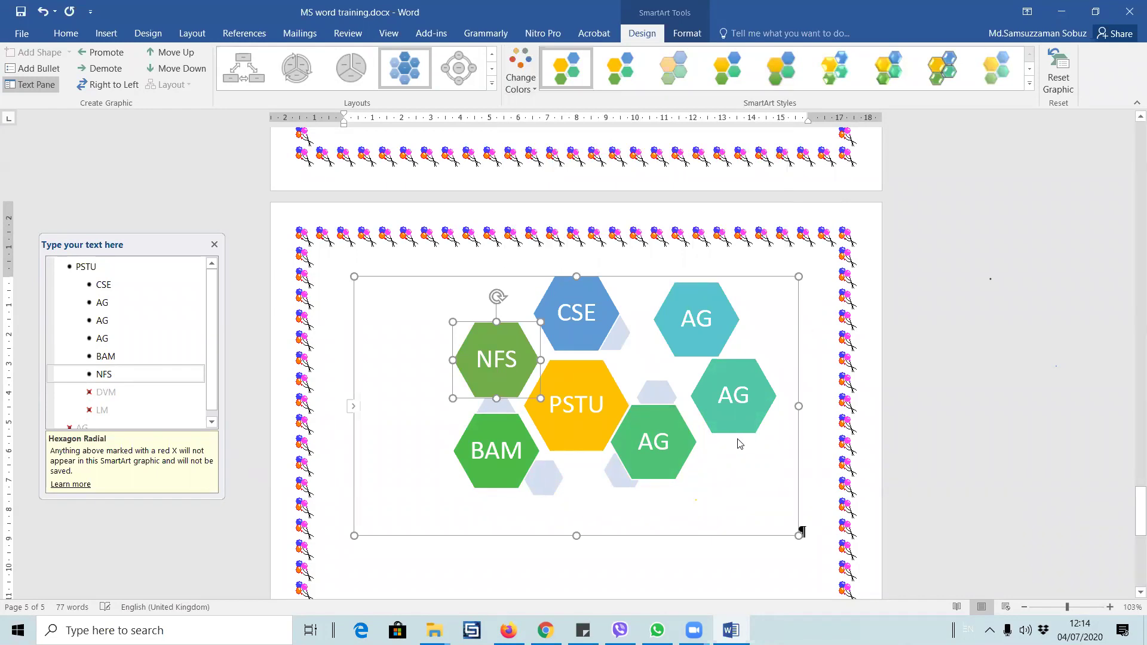
# - Shade the SmartArt diagram's background with the standard orange colour and select the CSE hexagon
pyautogui.click(66, 32)
pyautogui.click(412, 80)
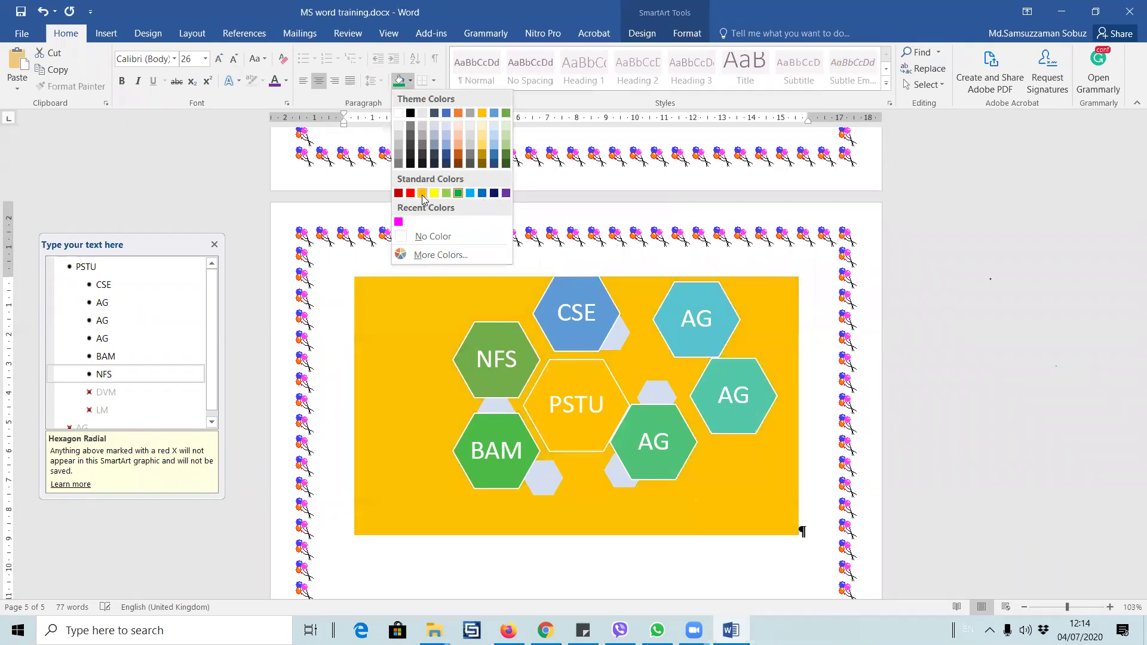
pyautogui.click(422, 193)
pyautogui.click(568, 293)
pyautogui.click(568, 293)
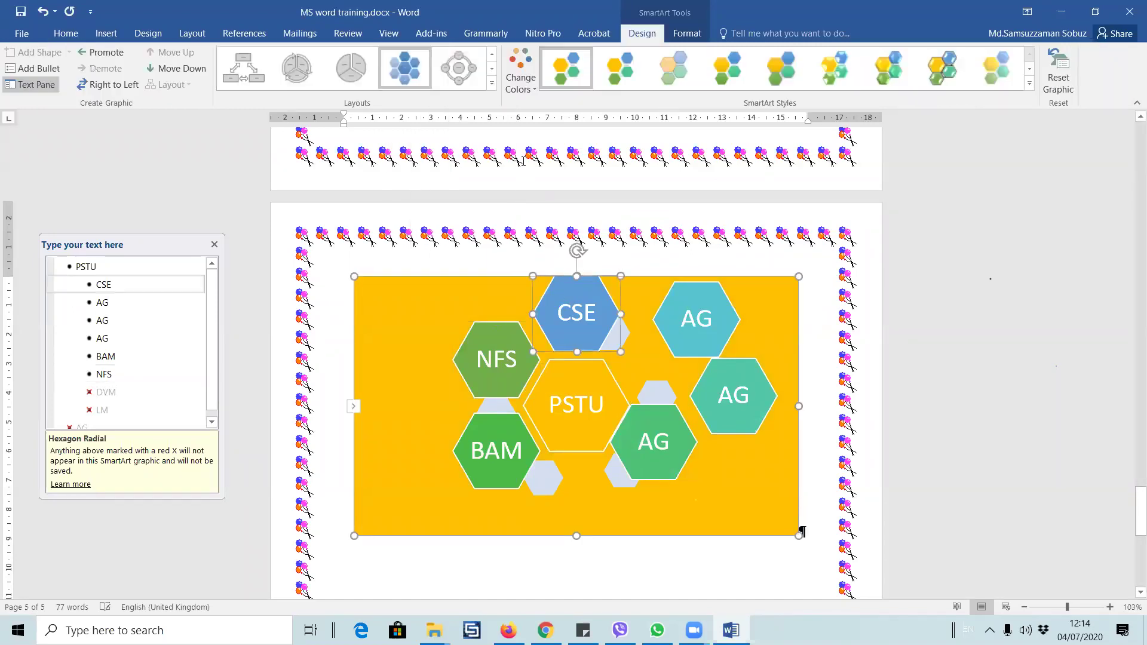
pyautogui.click(520, 81)
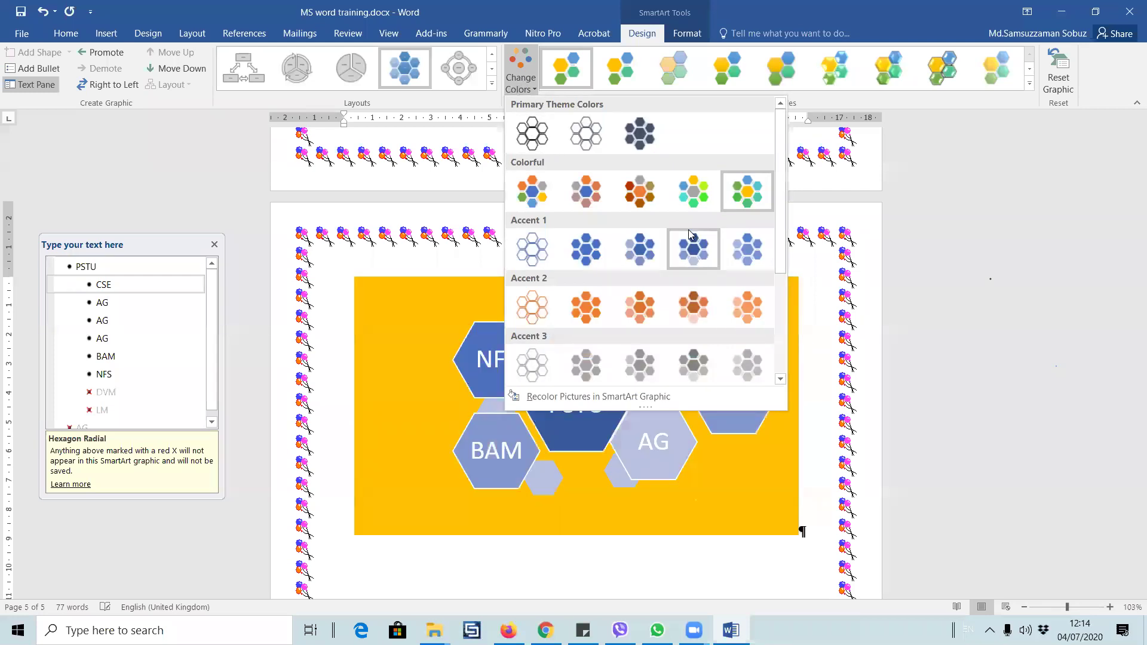
pyautogui.press('Escape')
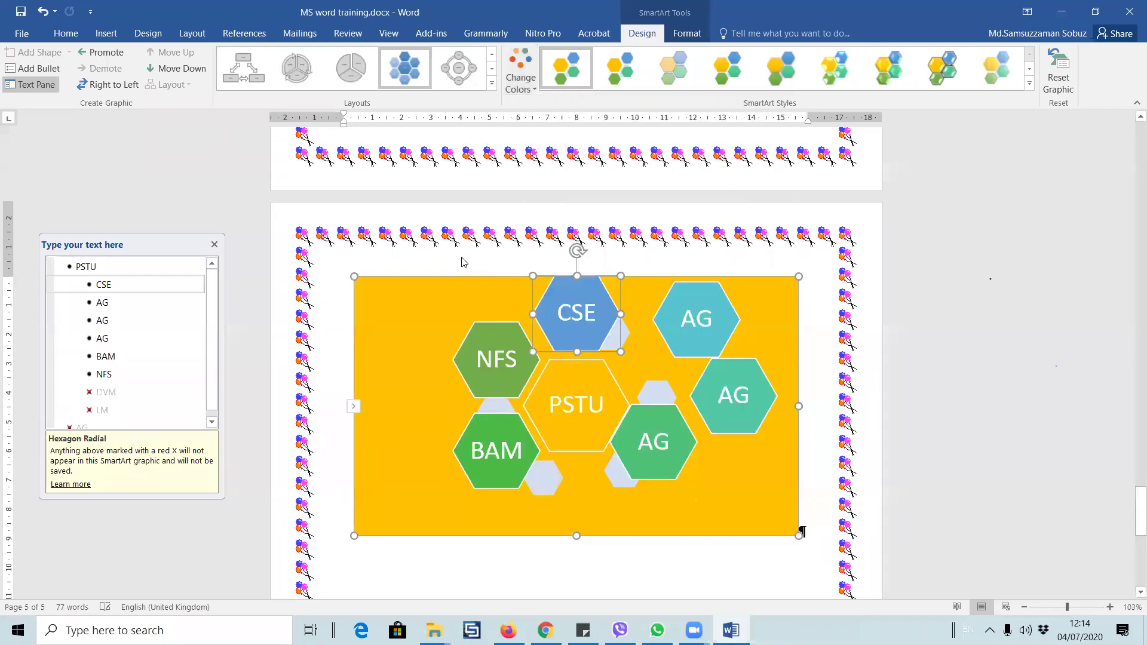
pyautogui.click(520, 78)
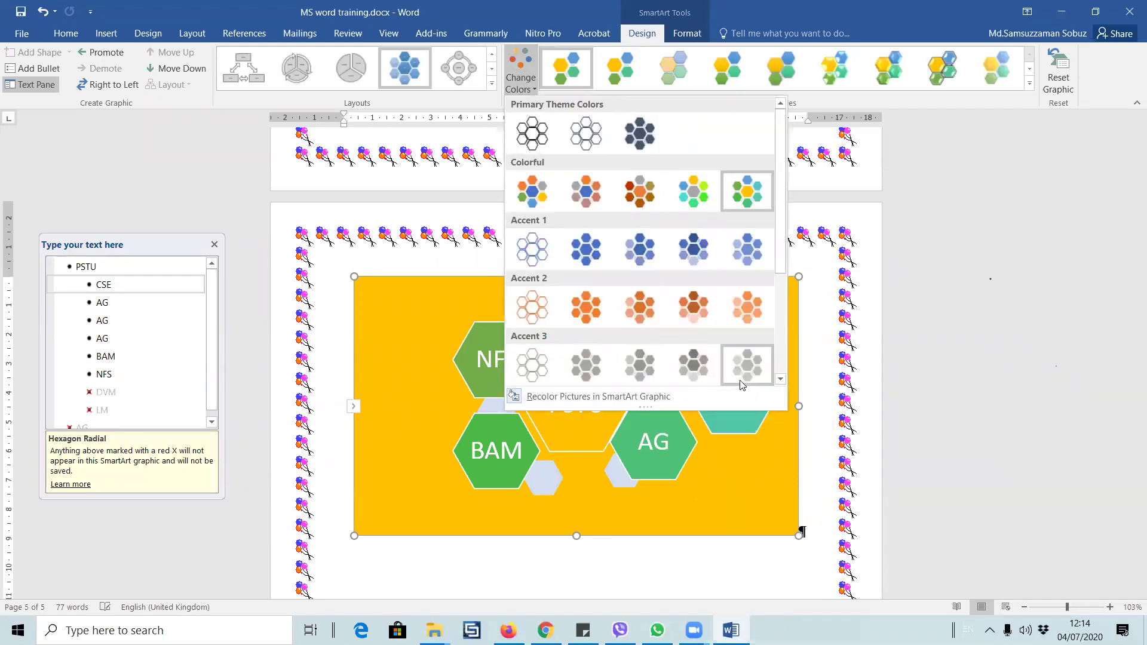
pyautogui.click(780, 379)
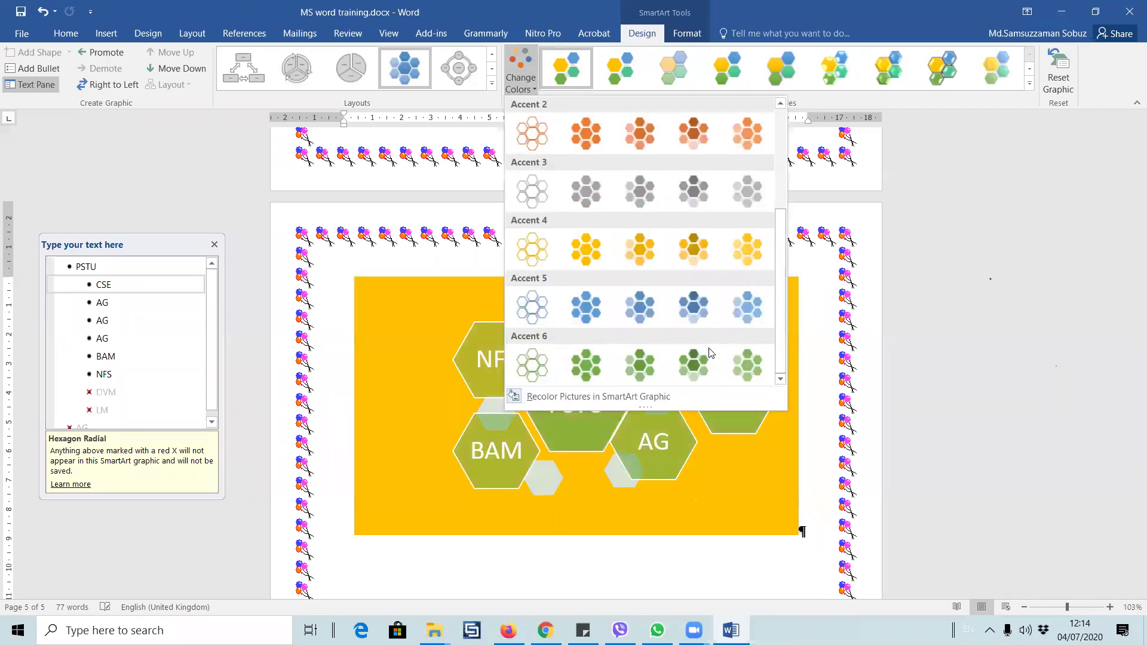
pyautogui.scroll(2, 635, 143)
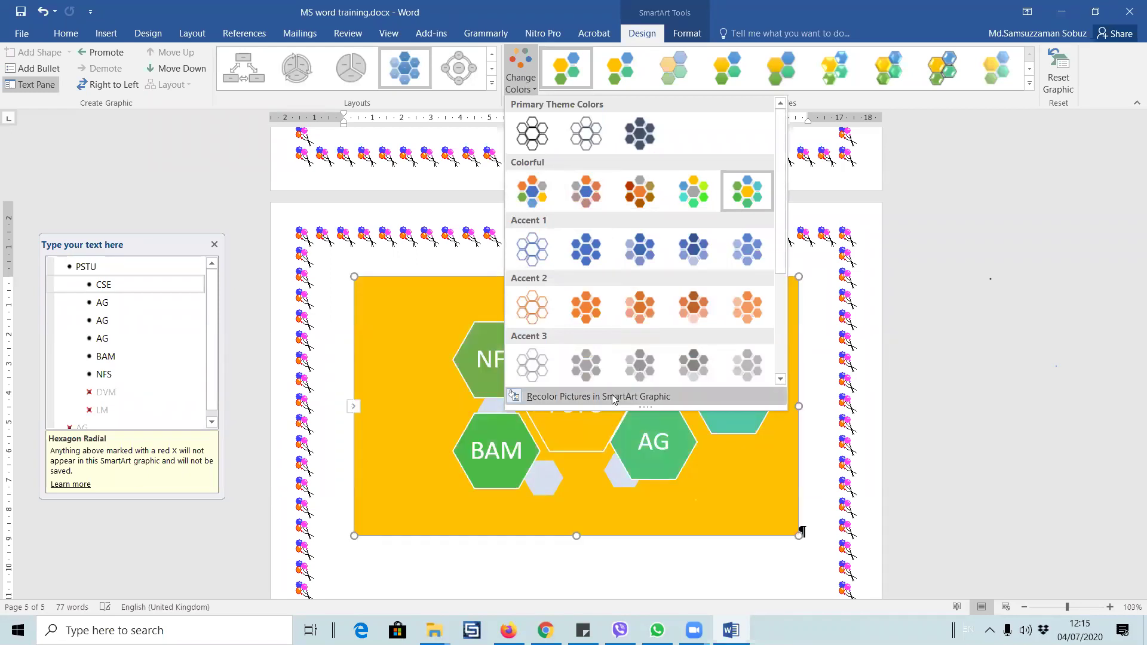
pyautogui.click(774, 97)
# - Apply the fifth SmartArt style, with gradient fills and soft shadows, to the hexagon diagram
pyautogui.click(784, 72)
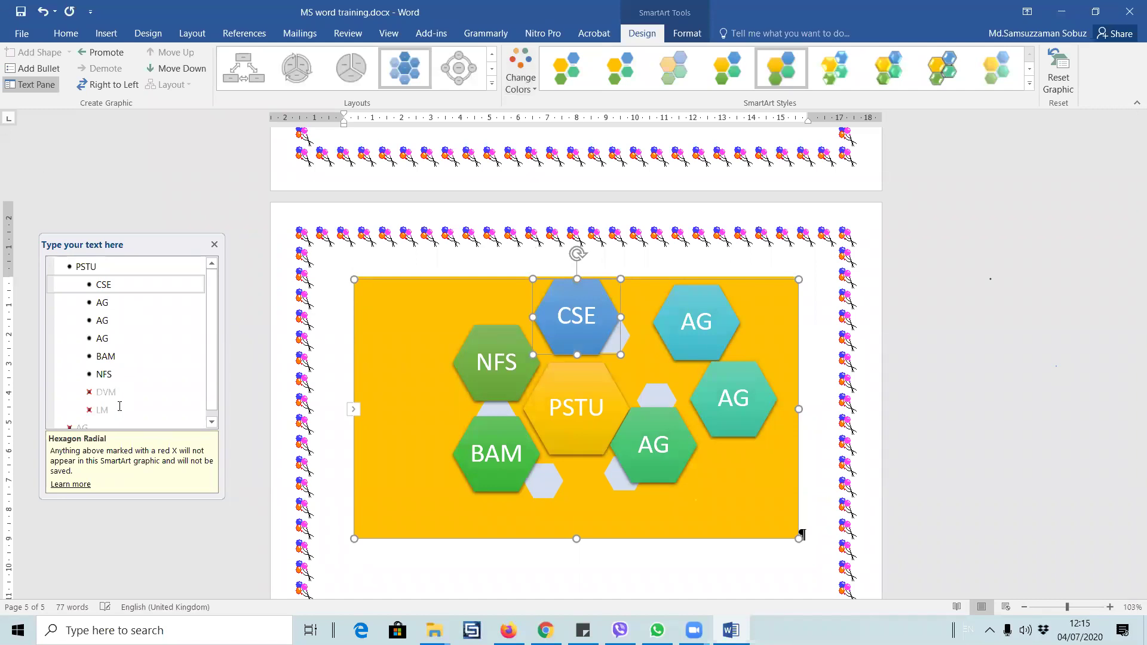
pyautogui.click(67, 39)
pyautogui.click(108, 33)
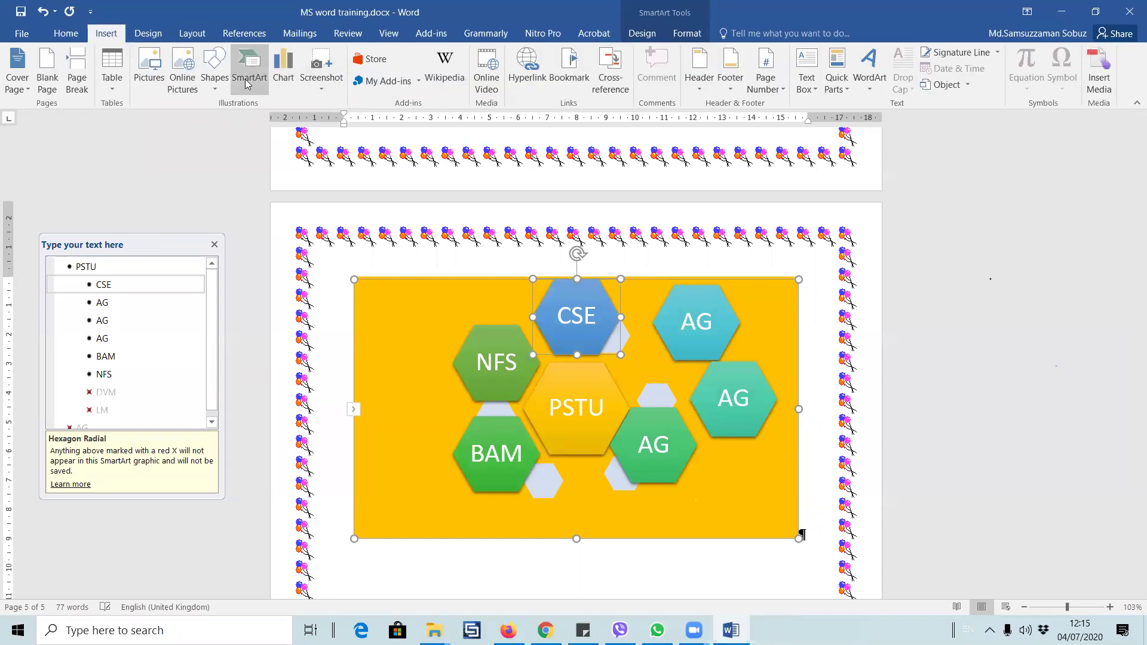
pyautogui.click(285, 76)
pyautogui.moveTo(500, 291)
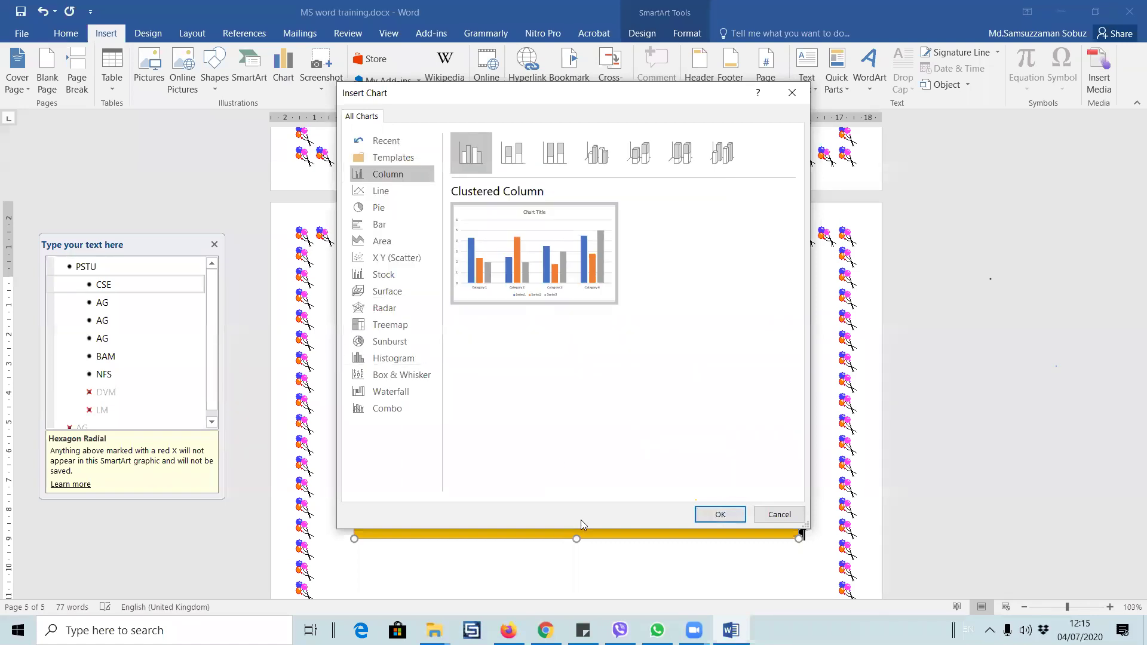
pyautogui.click(779, 514)
# - Leave the SmartArt diagram and insert a page break to make room for a chart
pyautogui.scroll(-10, 799, 532)
pyautogui.scroll(3, 601, 384)
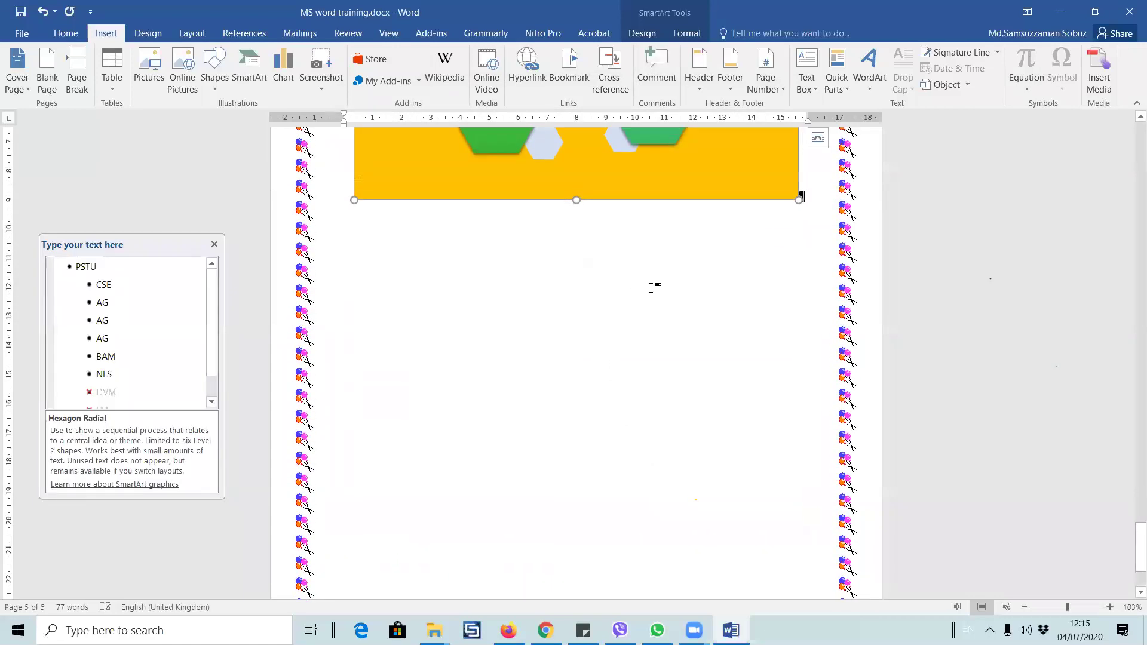
pyautogui.click(651, 288)
pyautogui.scroll(6, 650, 288)
pyautogui.scroll(-10, 679, 328)
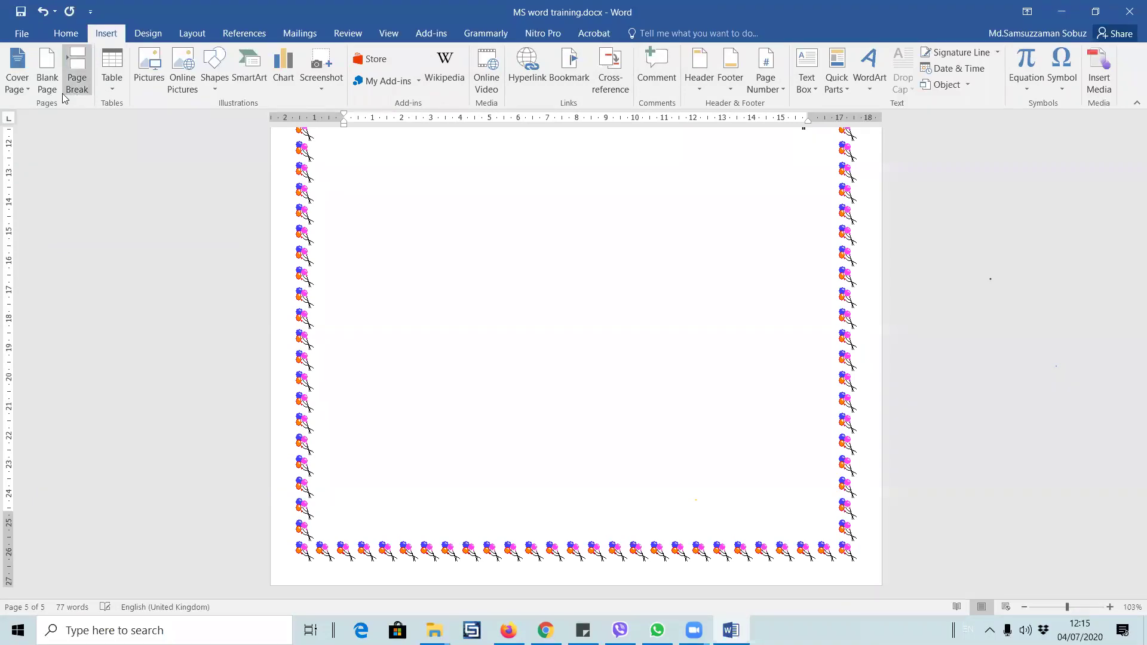
pyautogui.click(77, 76)
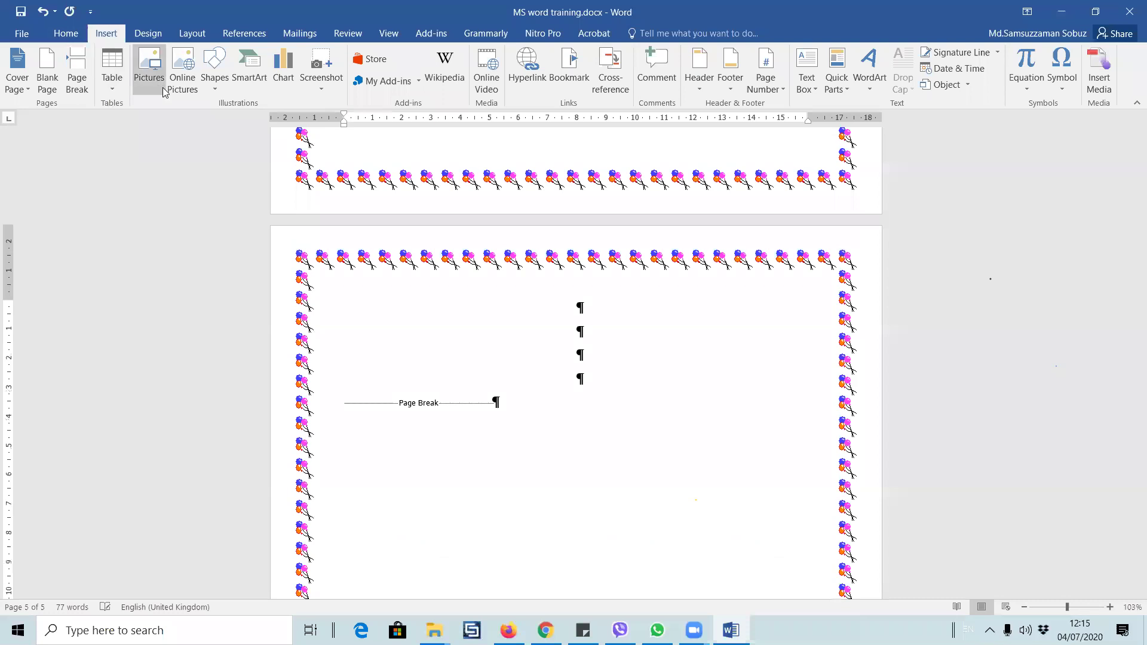
# - Insert a Clustered Column chart with the default sample data
pyautogui.click(283, 70)
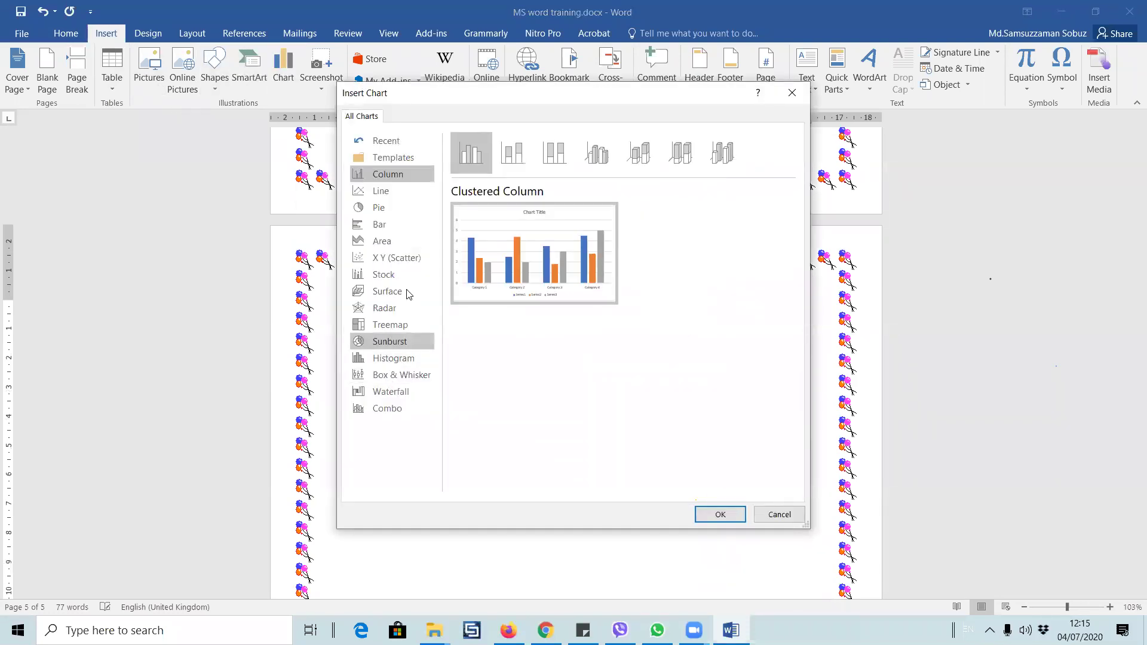
pyautogui.moveTo(561, 305)
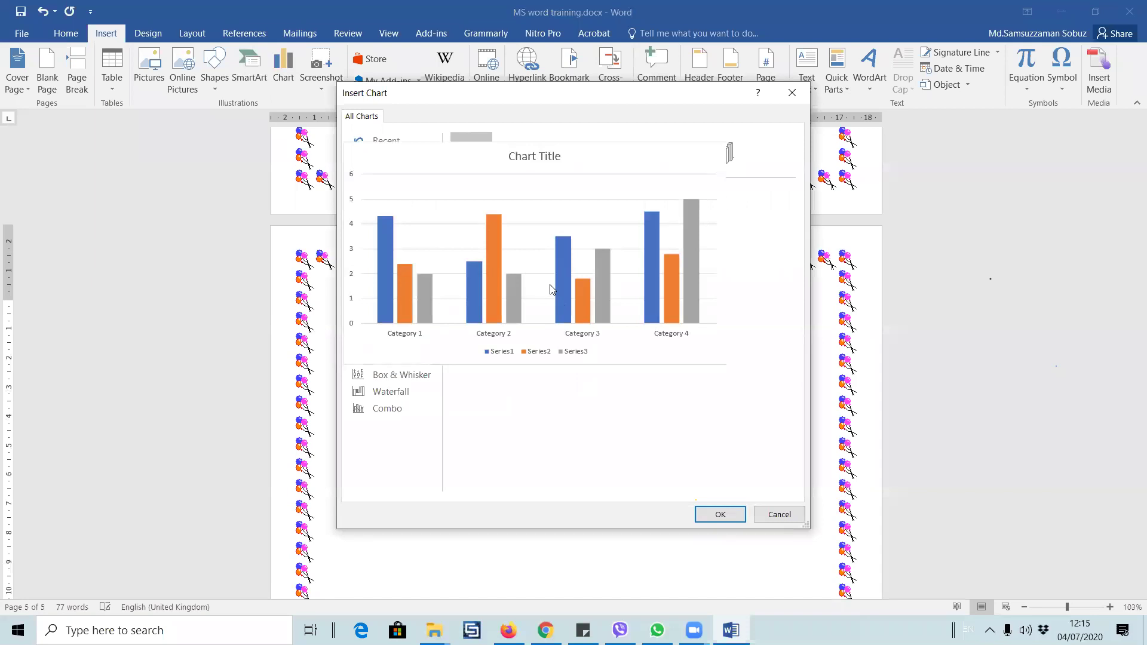
pyautogui.click(720, 515)
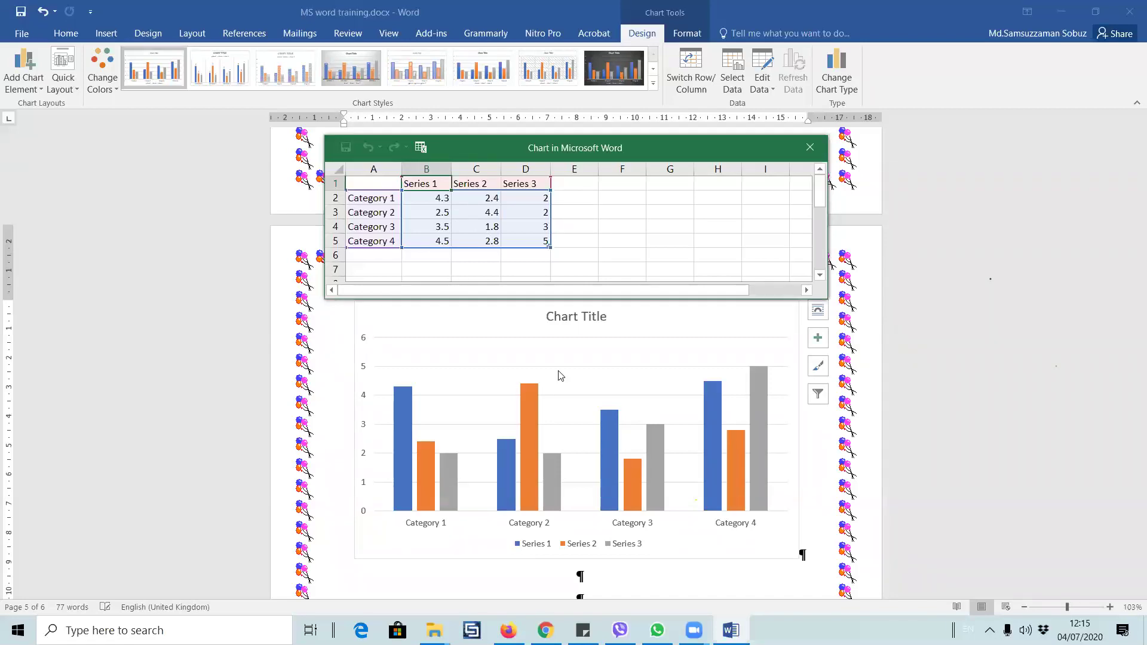
# - Move the chart's data sheet clear of the page and select the chart's plot area
pyautogui.scroll(-4, 619, 457)
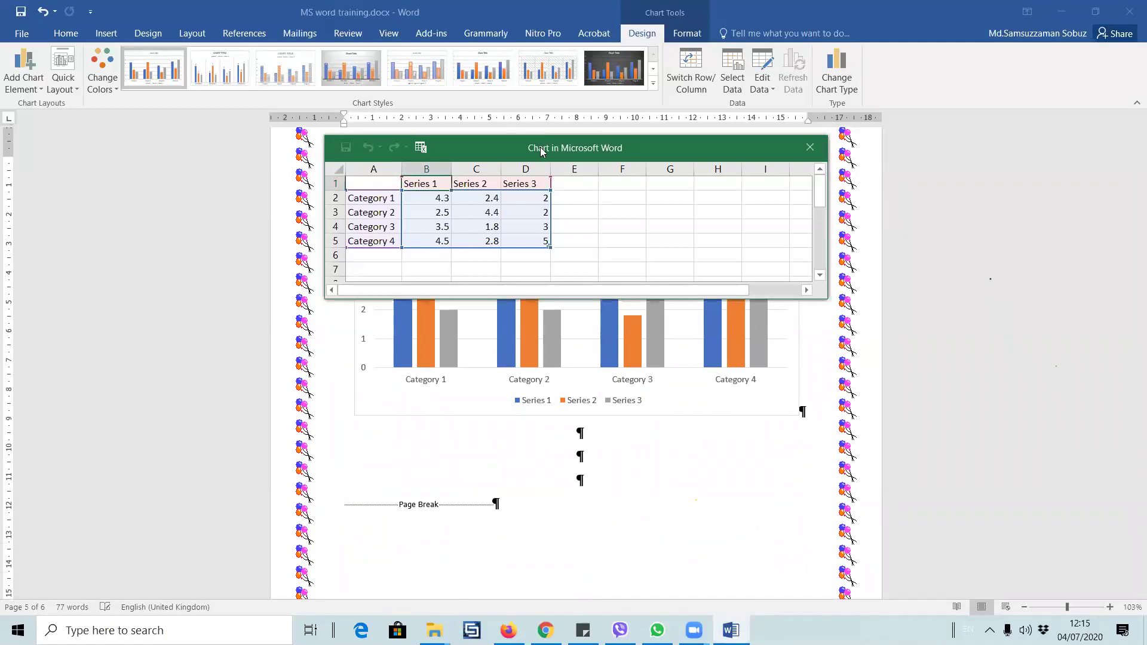
pyautogui.moveTo(541, 151); pyautogui.dragTo(1076, 59)
pyautogui.click(597, 302)
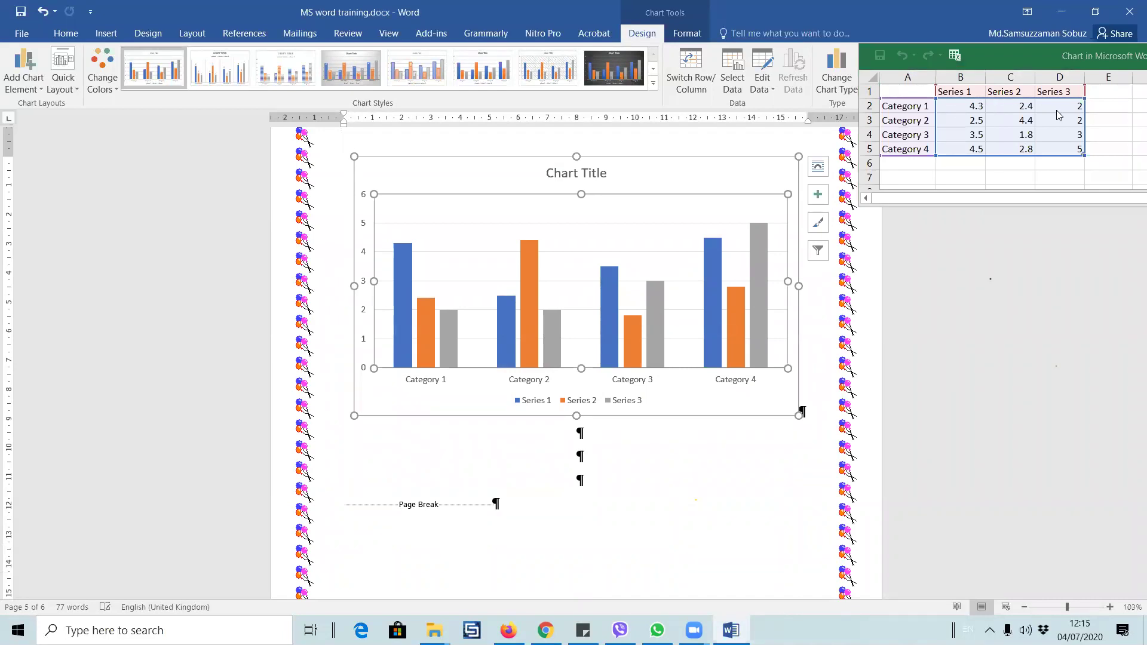
# - Try to insert a screenshot of the meeting participants window from the available windows while the chart is selected
pyautogui.scroll(8, 388, 352)
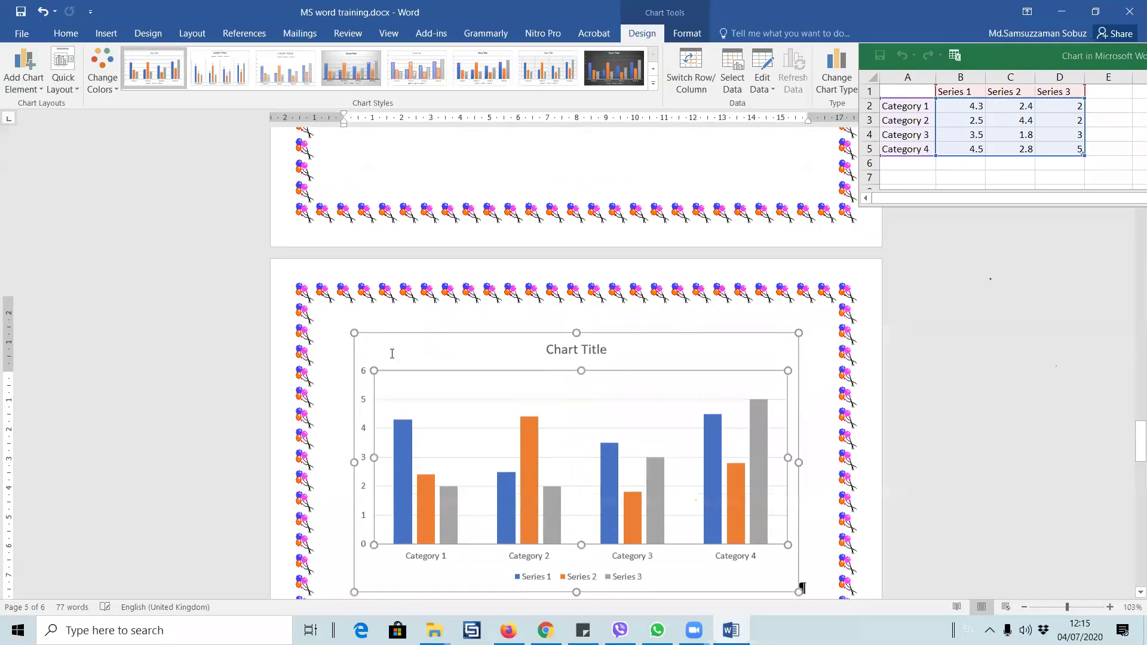
pyautogui.click(113, 34)
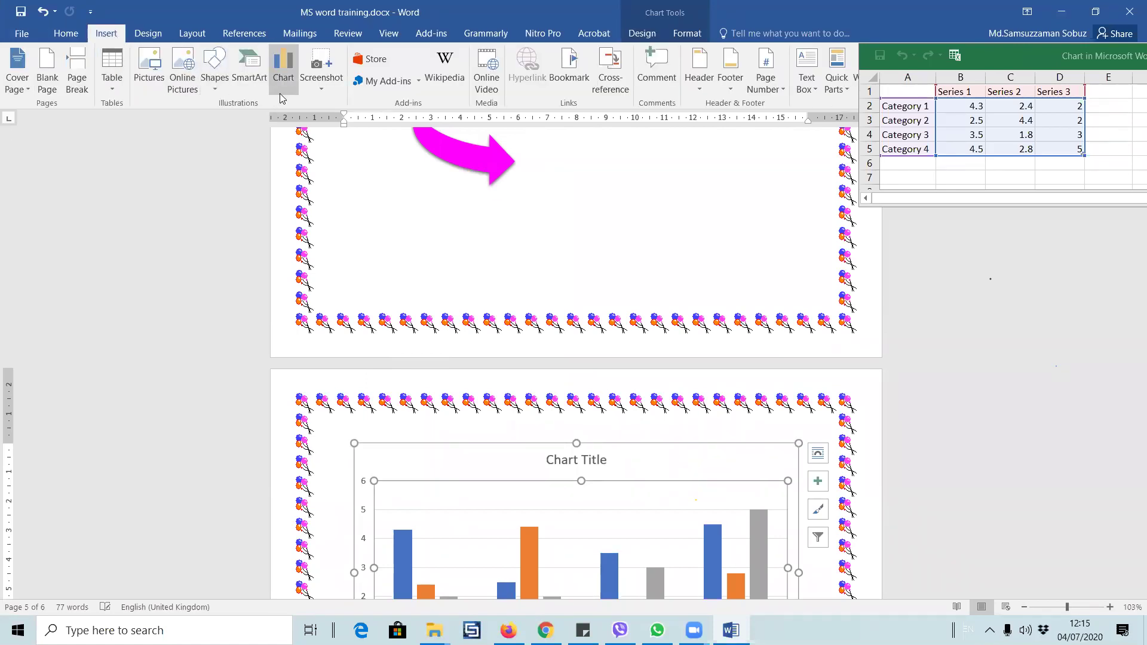
pyautogui.click(332, 89)
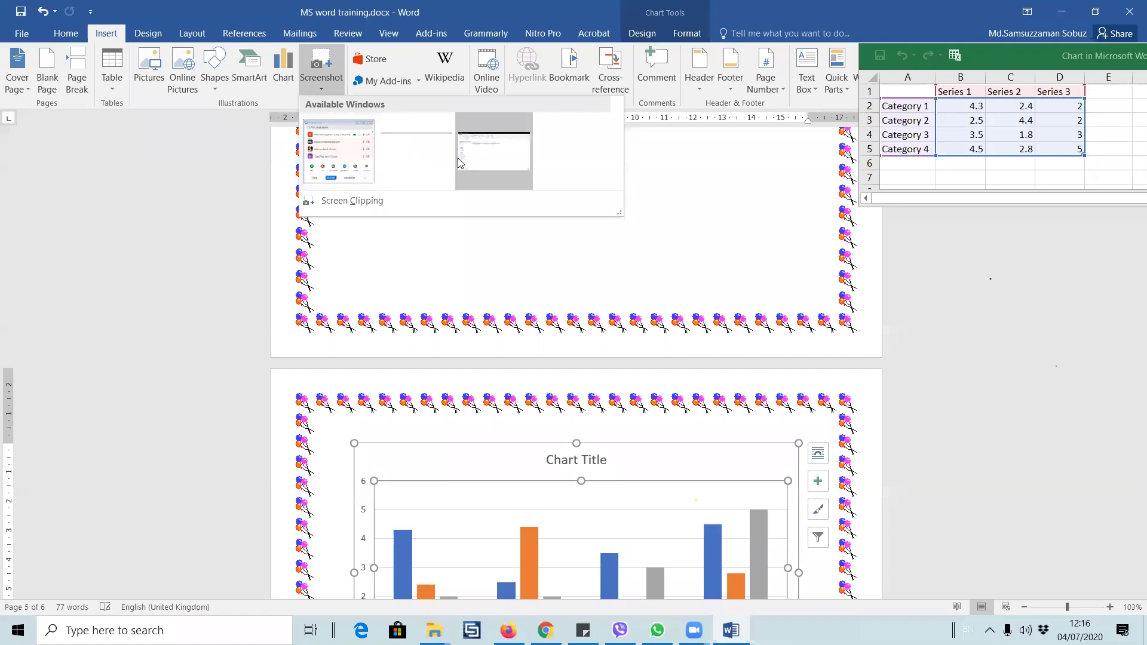
pyautogui.click(342, 154)
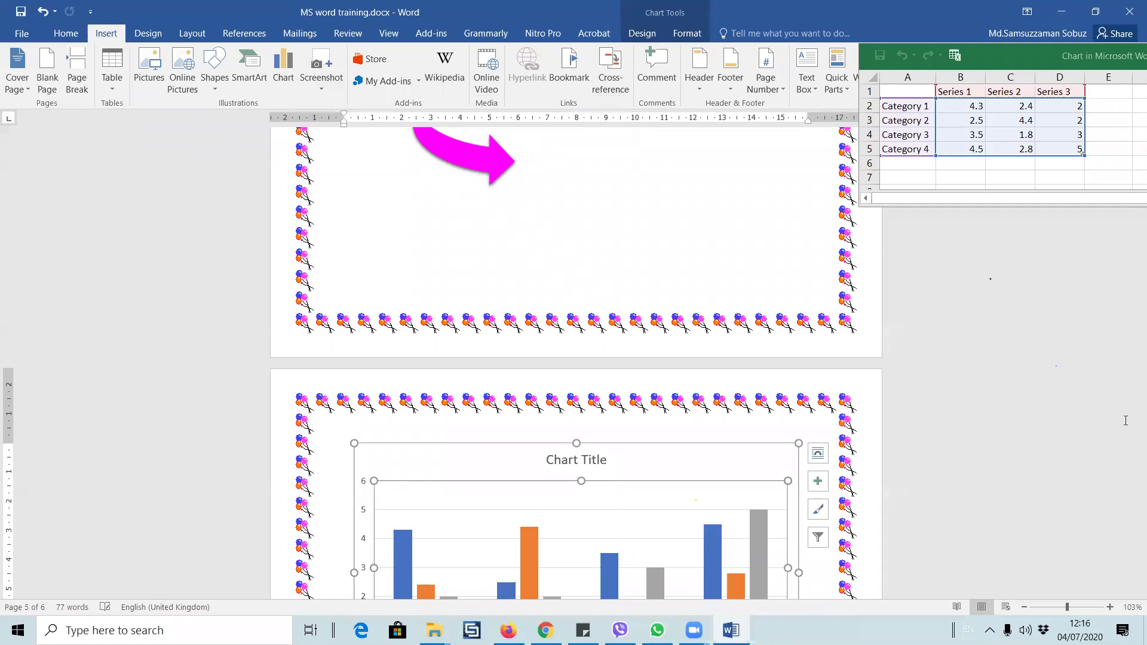
# - Add the text AG in the second empty paragraph below the column chart
pyautogui.scroll(-9, 442, 359)
pyautogui.scroll(-1, 480, 350)
pyautogui.click(594, 207)
pyautogui.write('AG')
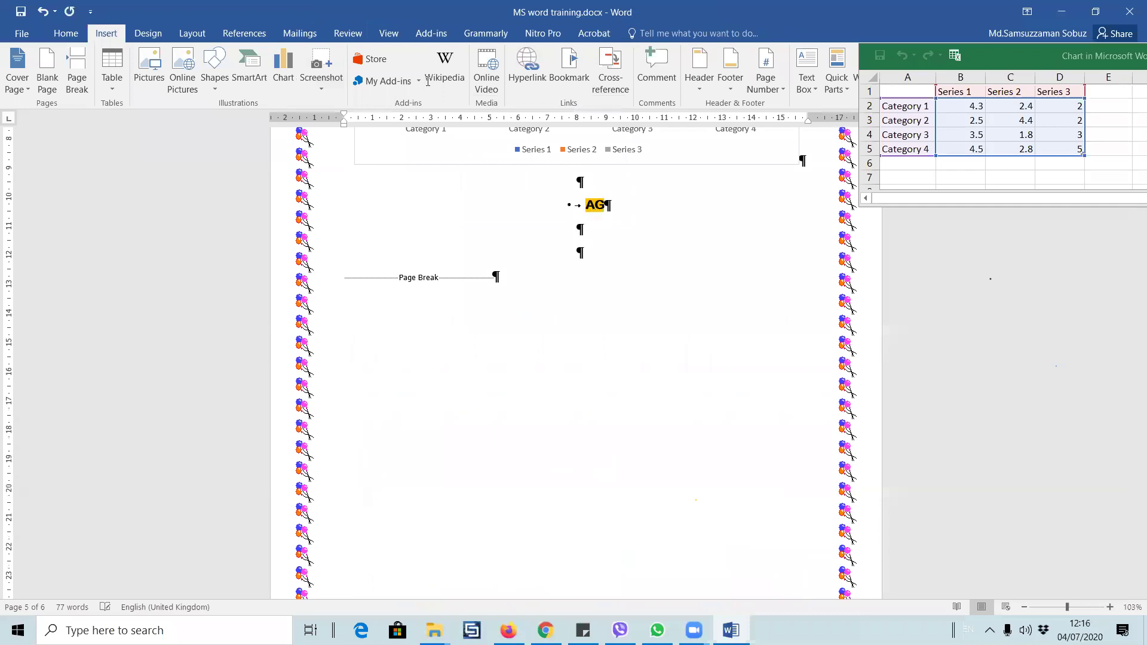
# - Insert a screen clipping of the browser's Google results, from the result count through the People also ask questions, below AG
pyautogui.click(328, 82)
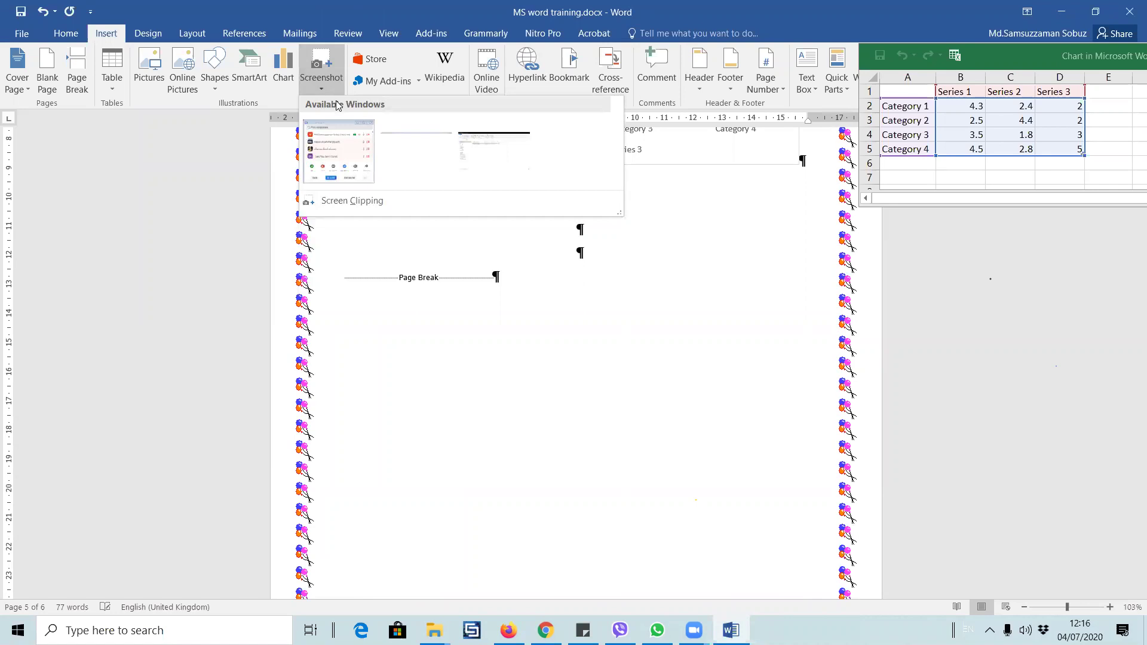
pyautogui.click(361, 203)
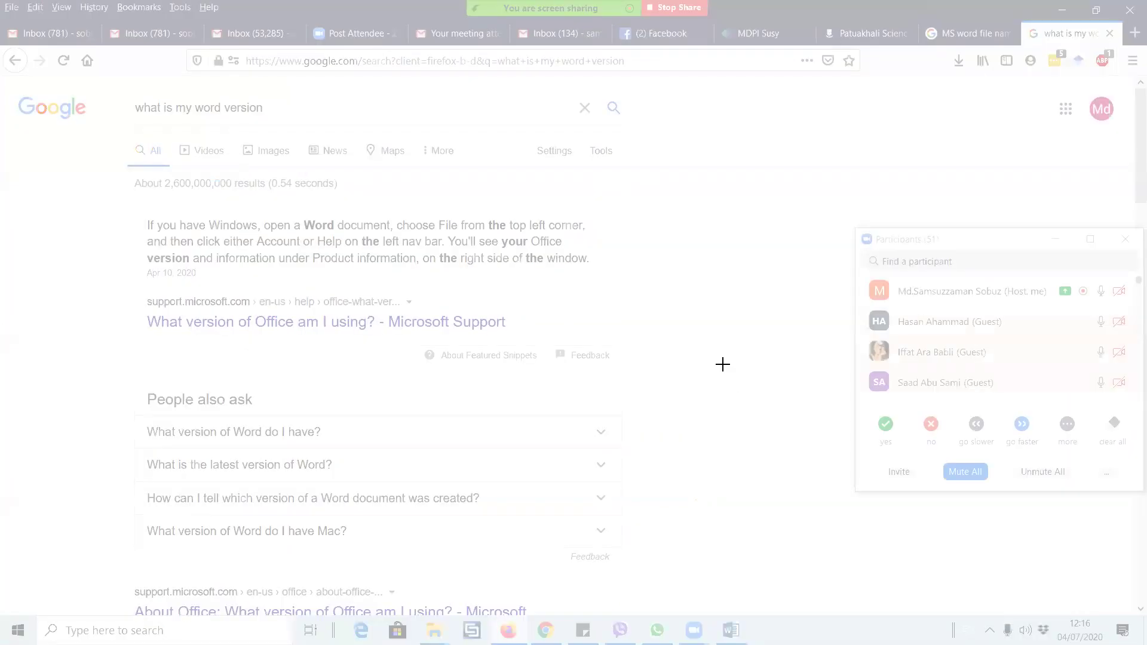
pyautogui.moveTo(92, 167); pyautogui.dragTo(720, 566)
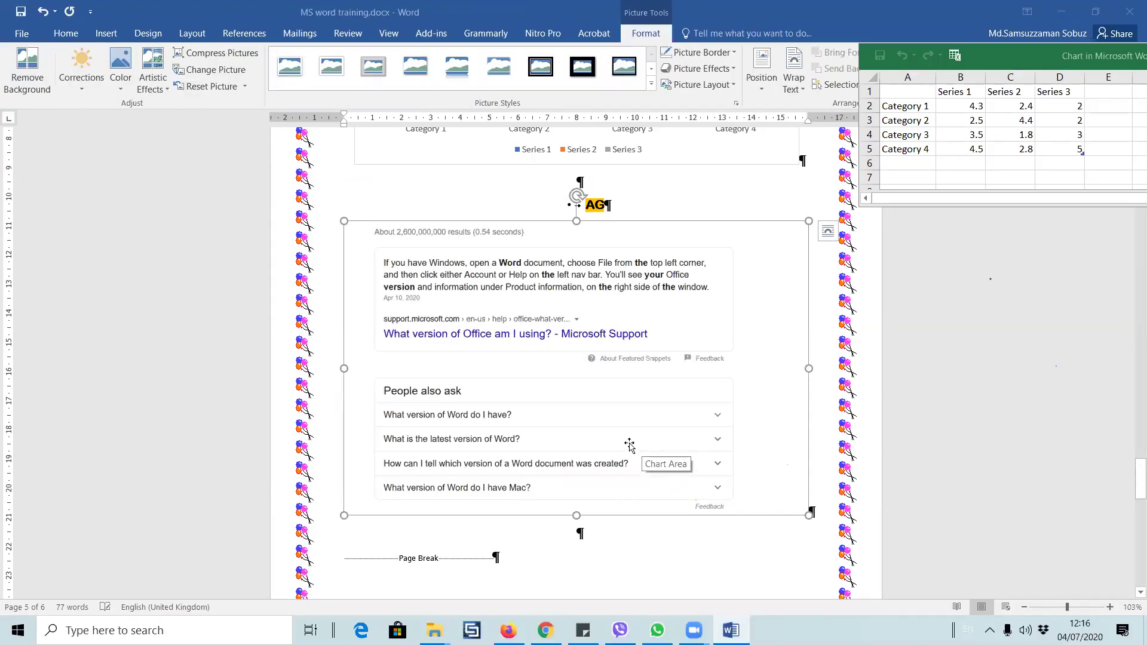
# - Delete the screen clipping below the AG line
pyautogui.press('Delete')
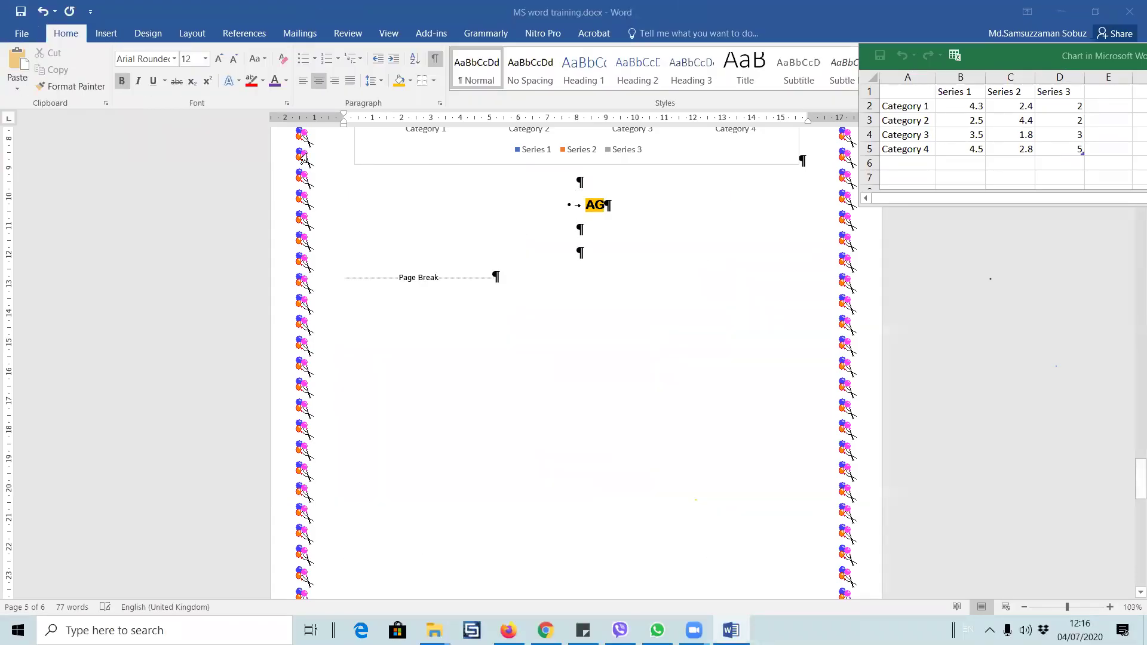
pyautogui.click(106, 33)
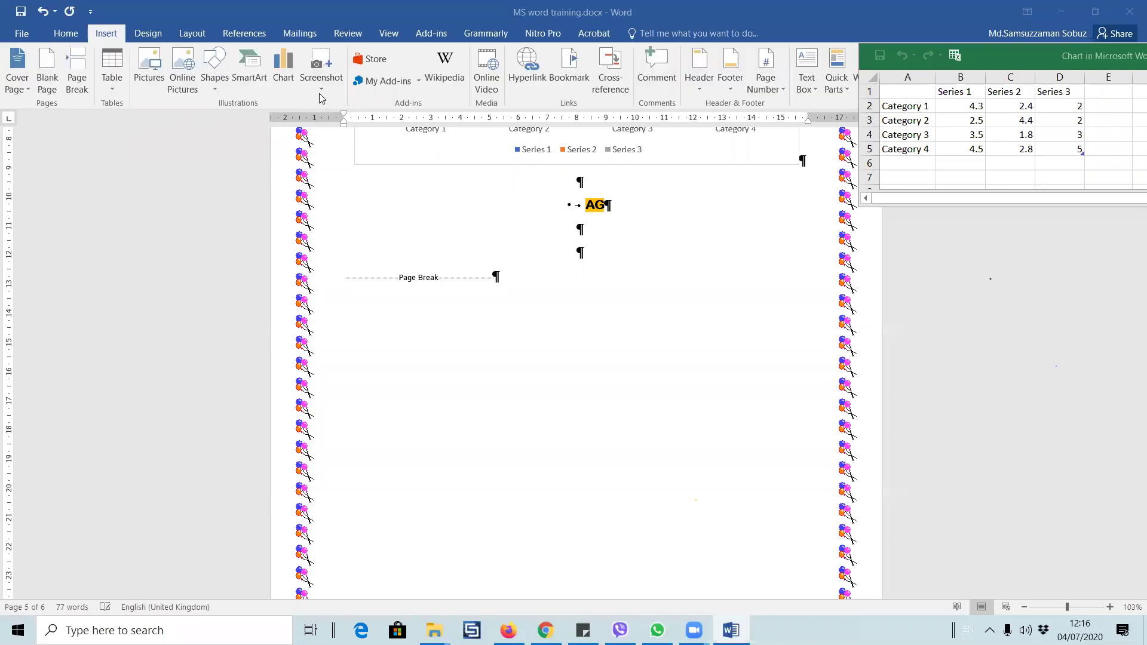
# - Insert a screen clipping of the meeting participants window, down to its mute controls, below the AG line
pyautogui.click(320, 74)
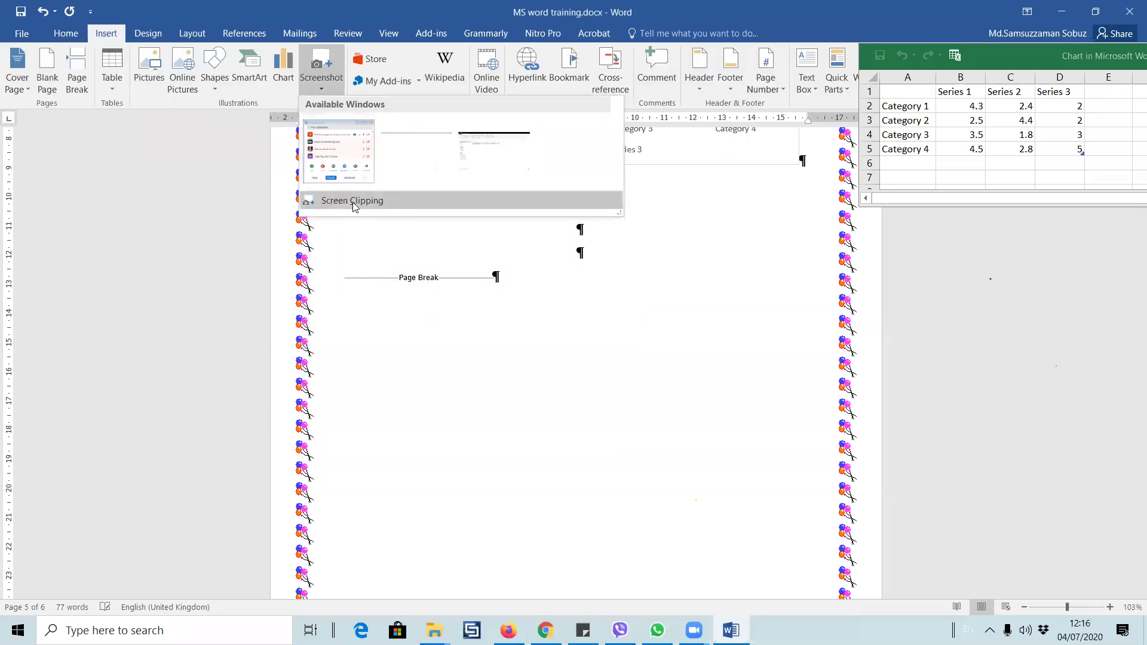
pyautogui.click(352, 201)
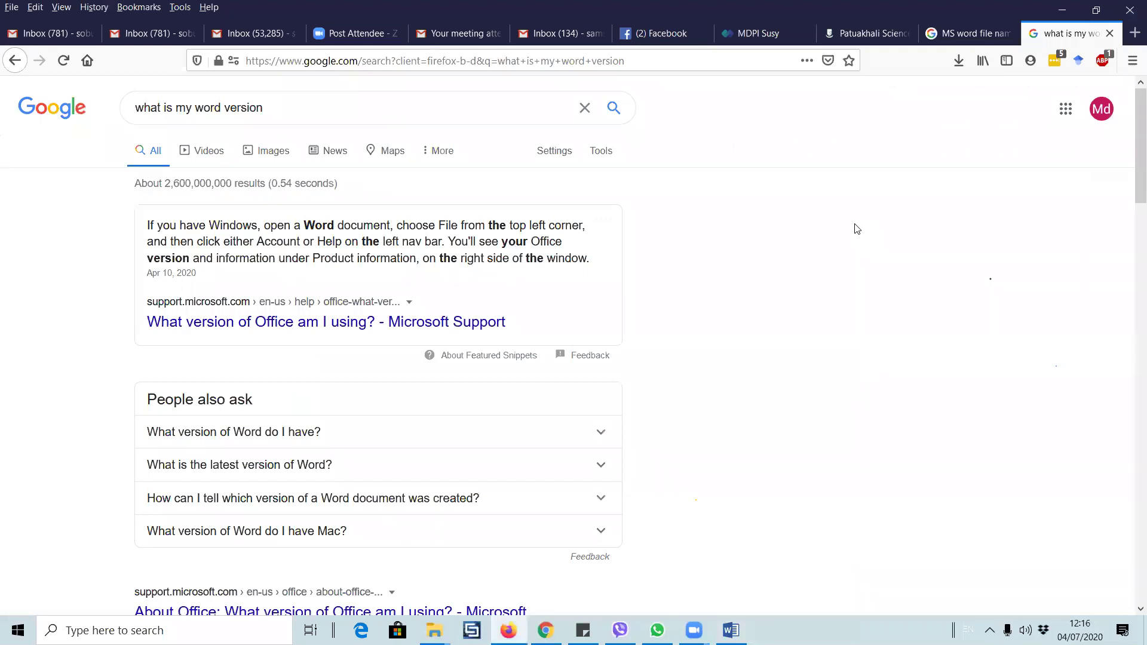
pyautogui.moveTo(872, 232); pyautogui.dragTo(1130, 510)
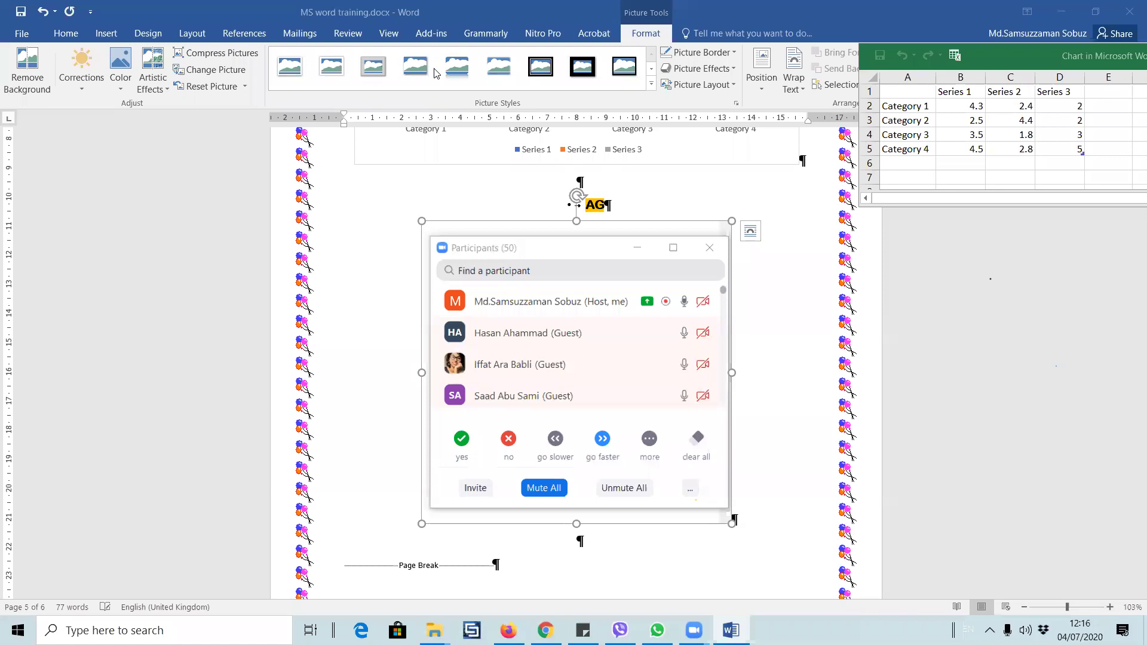
pyautogui.click(842, 493)
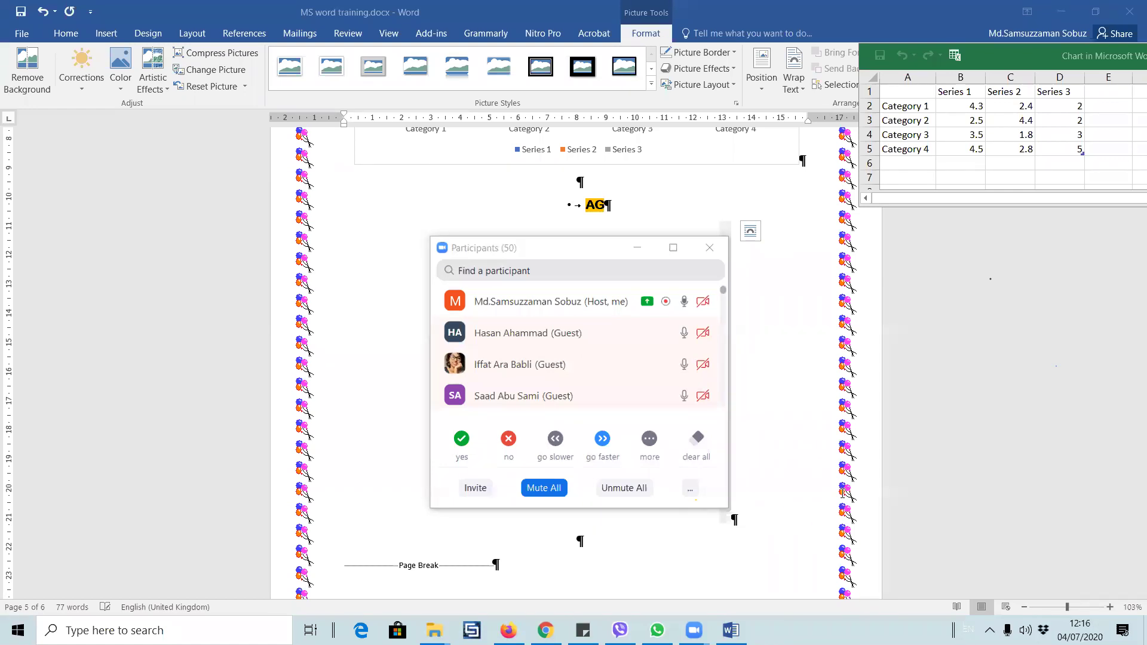
# - Deselect the inserted clipping and dismiss the chart's data sheet window
pyautogui.click(425, 236)
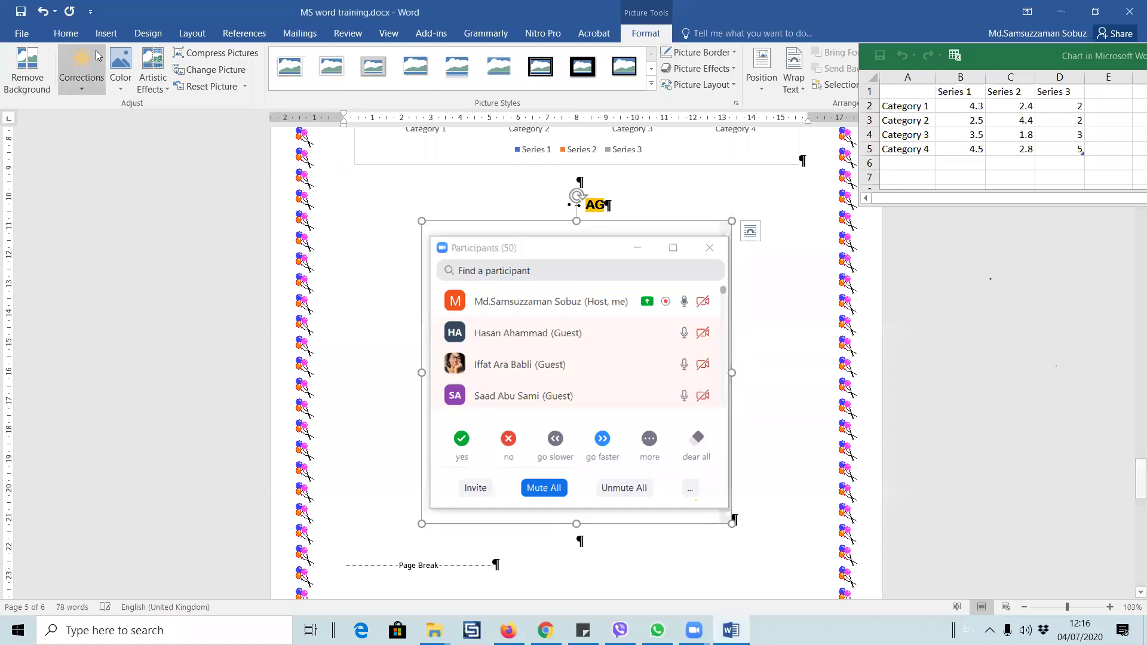
pyautogui.click(106, 34)
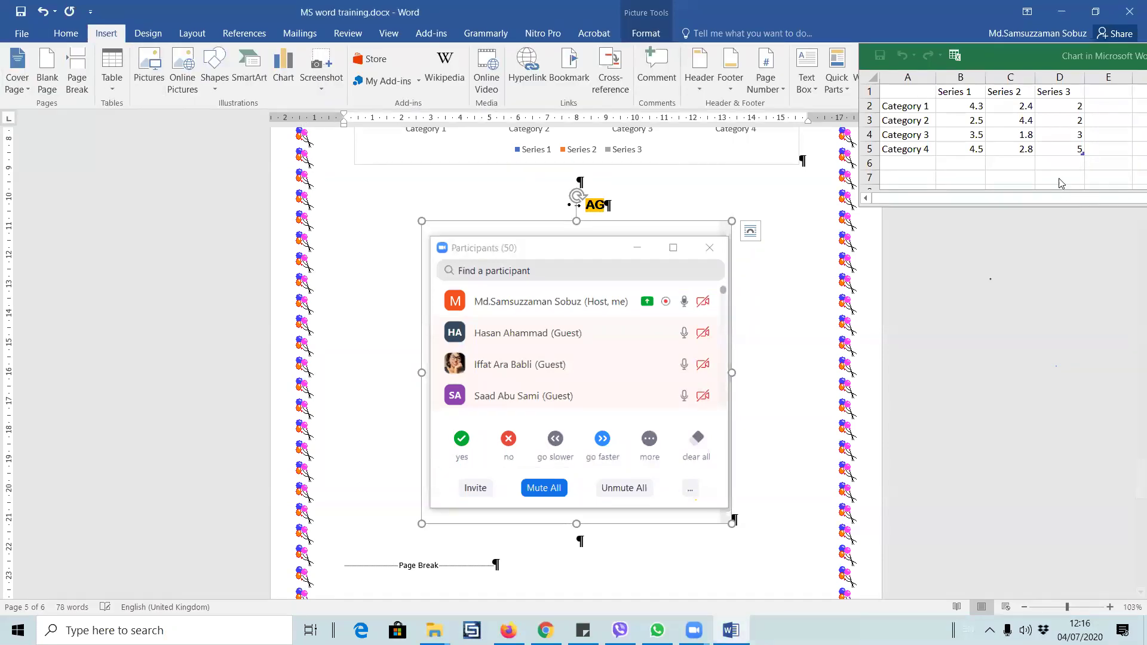
pyautogui.click(391, 252)
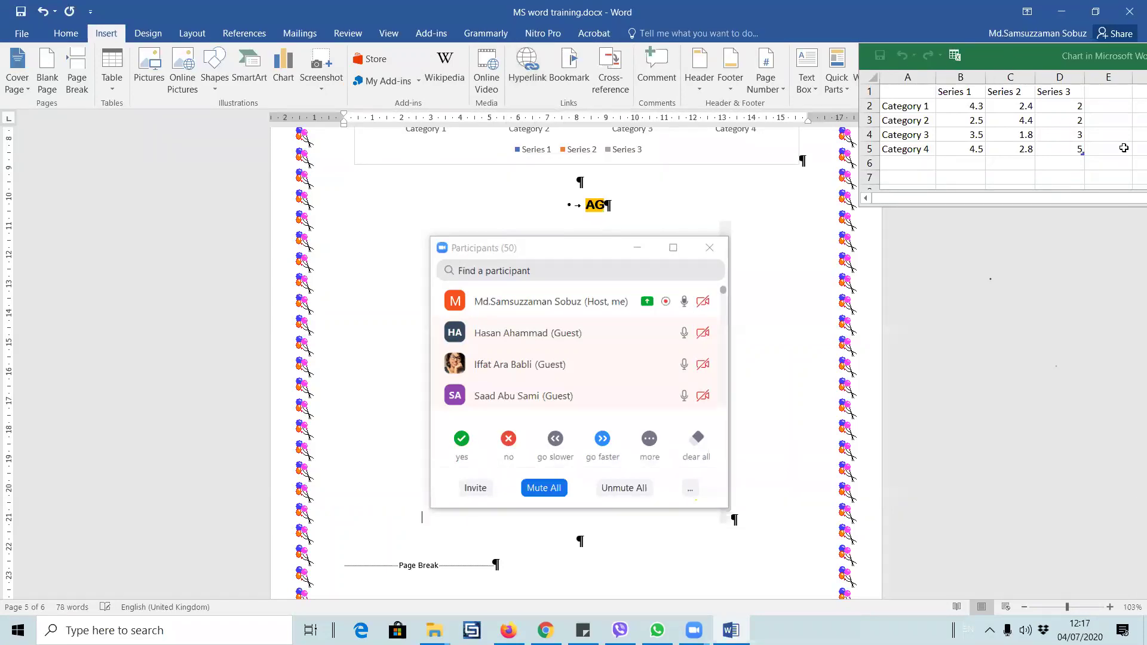
pyautogui.press('super+Up')
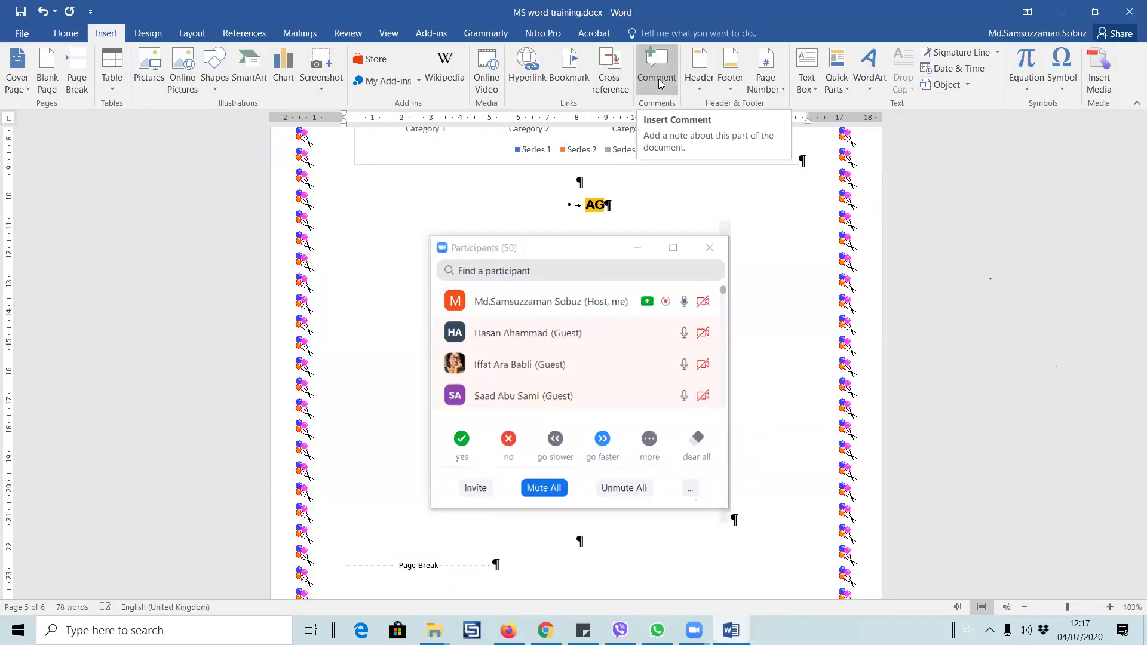
# - Insert the Blank header and add Chapter 1 on the line below its placeholder, returning to the document body
pyautogui.click(700, 84)
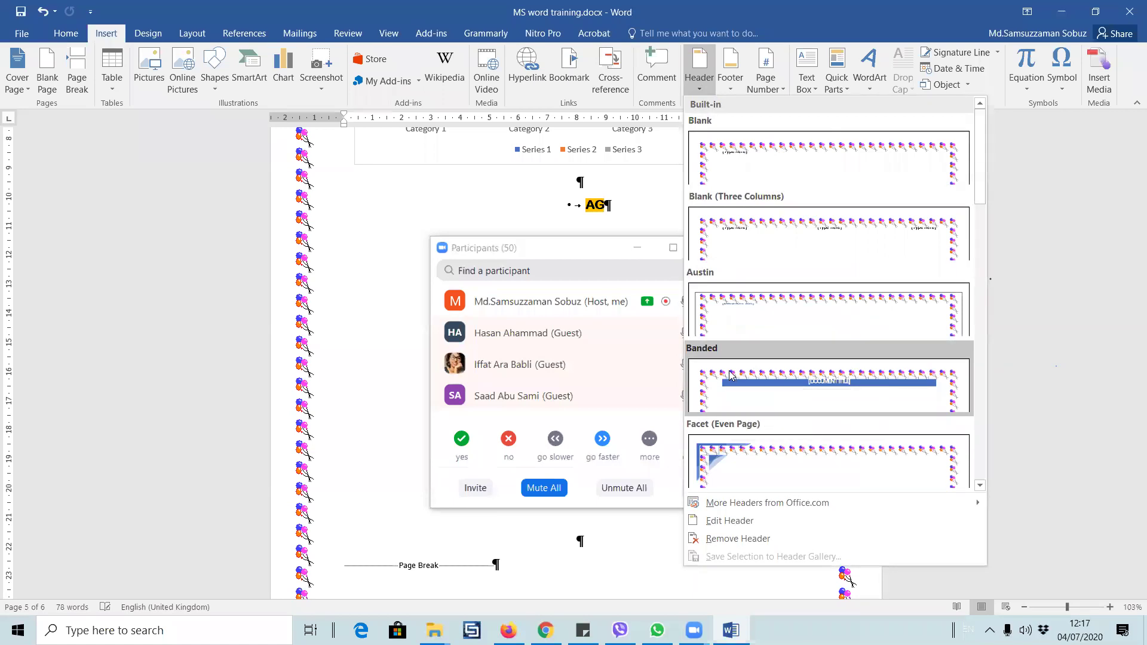
pyautogui.click(747, 172)
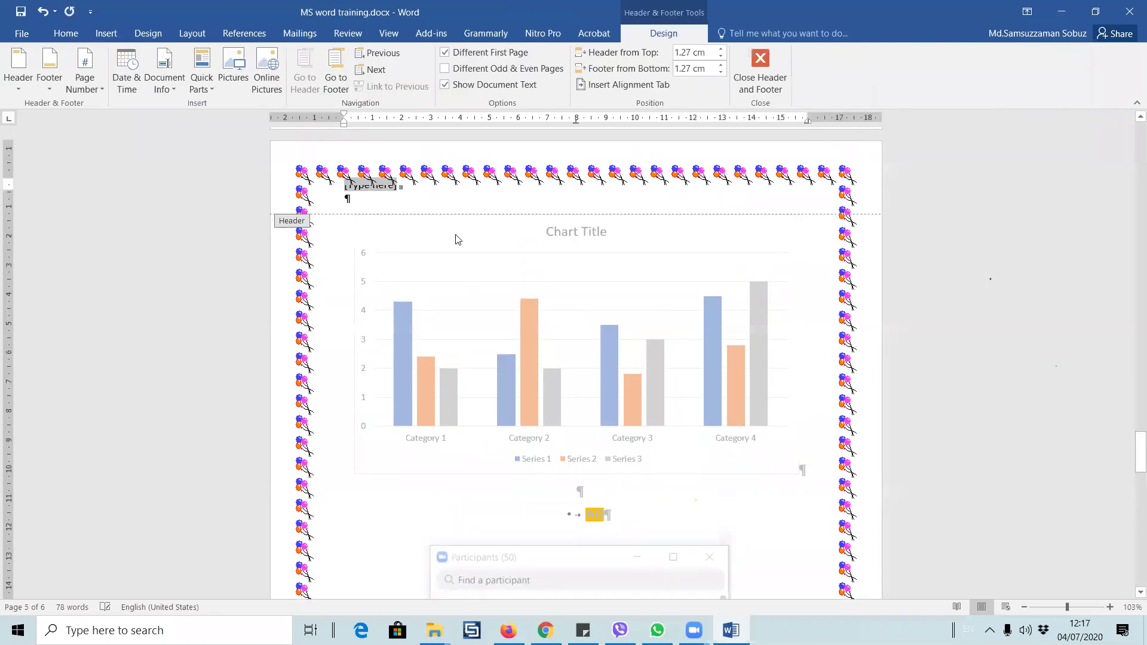
pyautogui.click(358, 199)
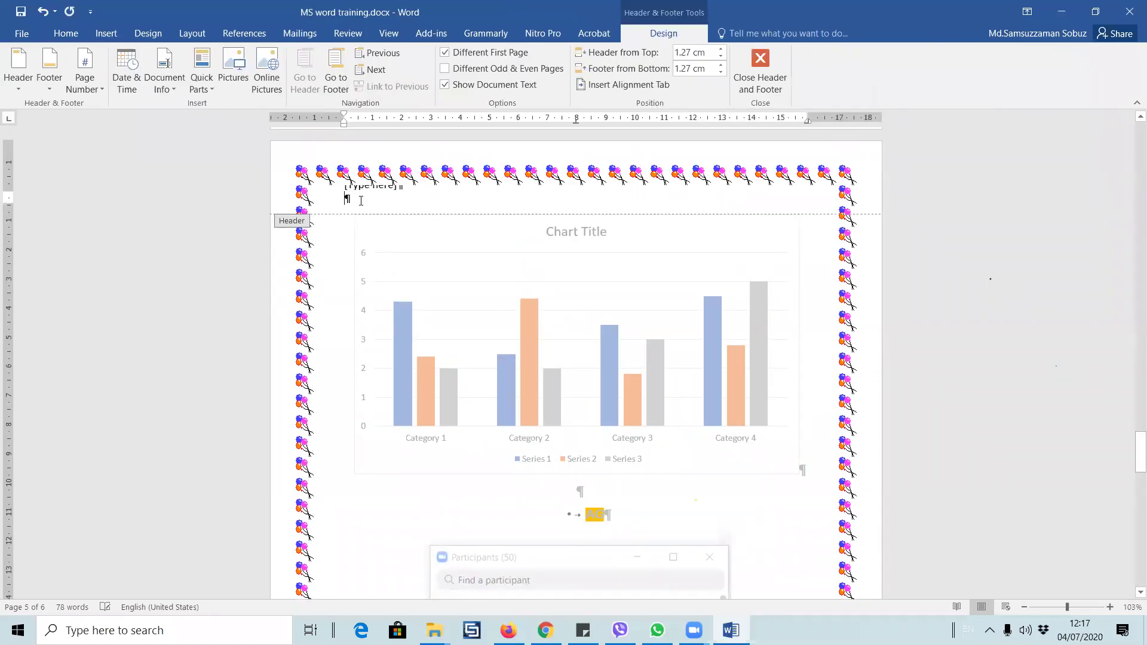
pyautogui.write('Chapter')
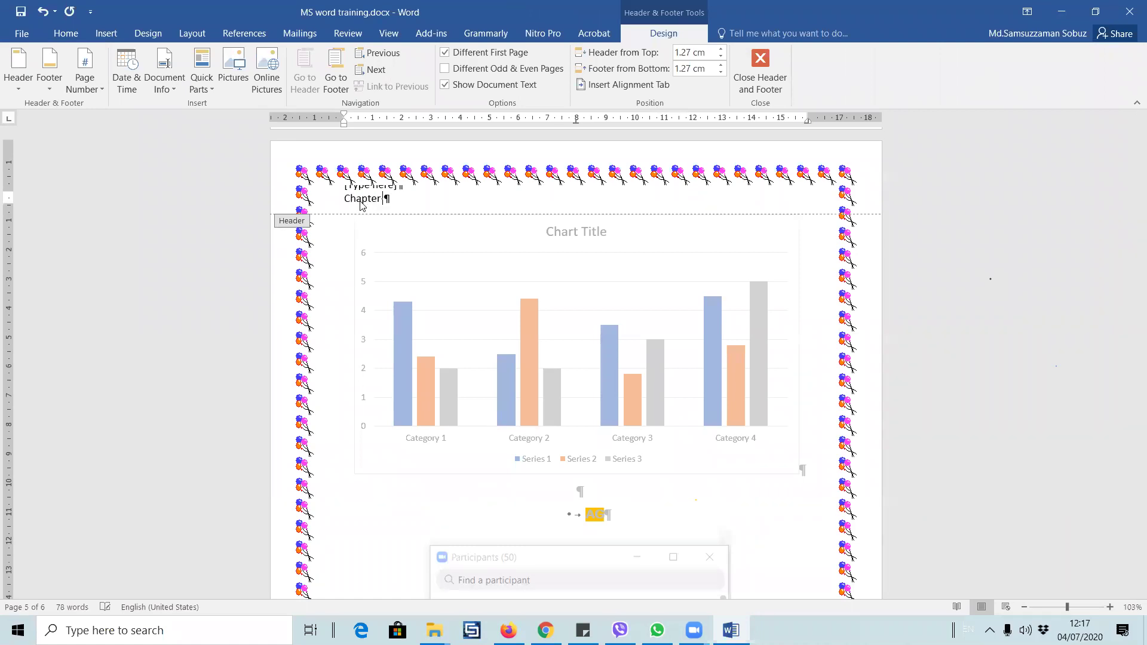
pyautogui.doubleClick(801, 509)
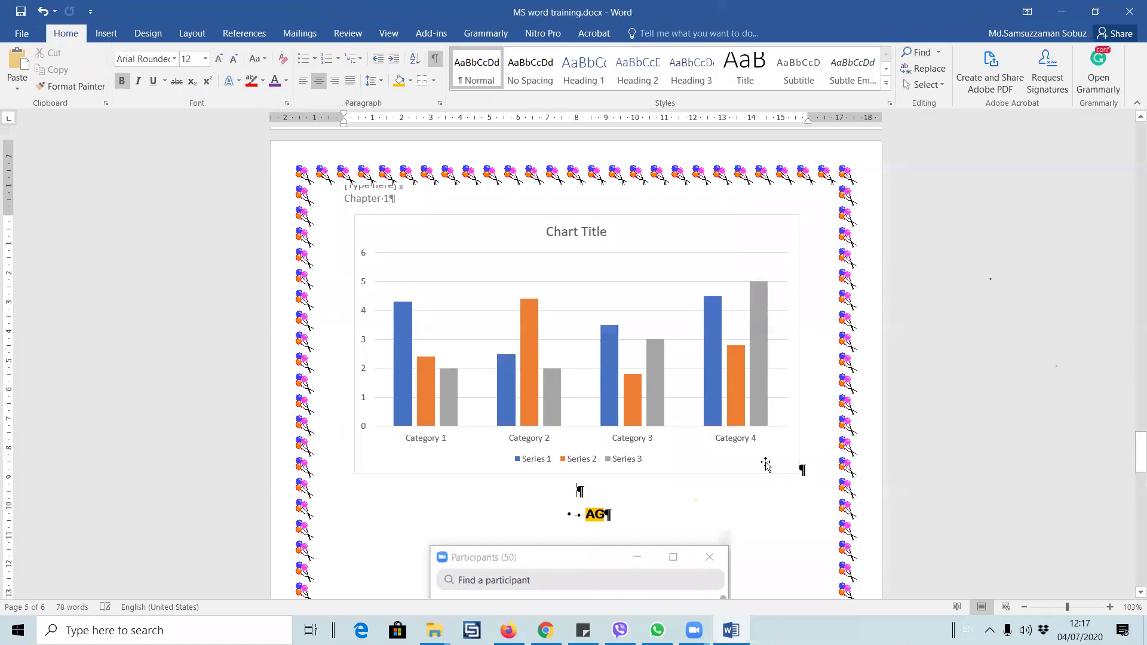
# - Remove the decorative art page border from the whole document by setting it to None
pyautogui.scroll(-2, 770, 466)
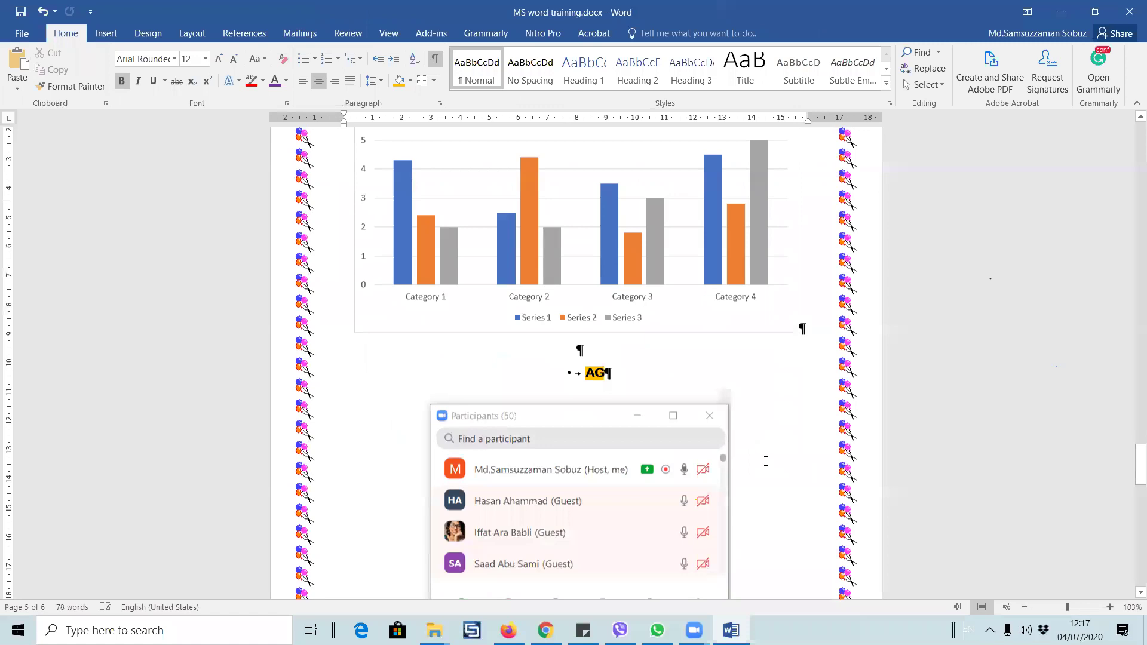
pyautogui.scroll(-8, 766, 461)
pyautogui.click(391, 349)
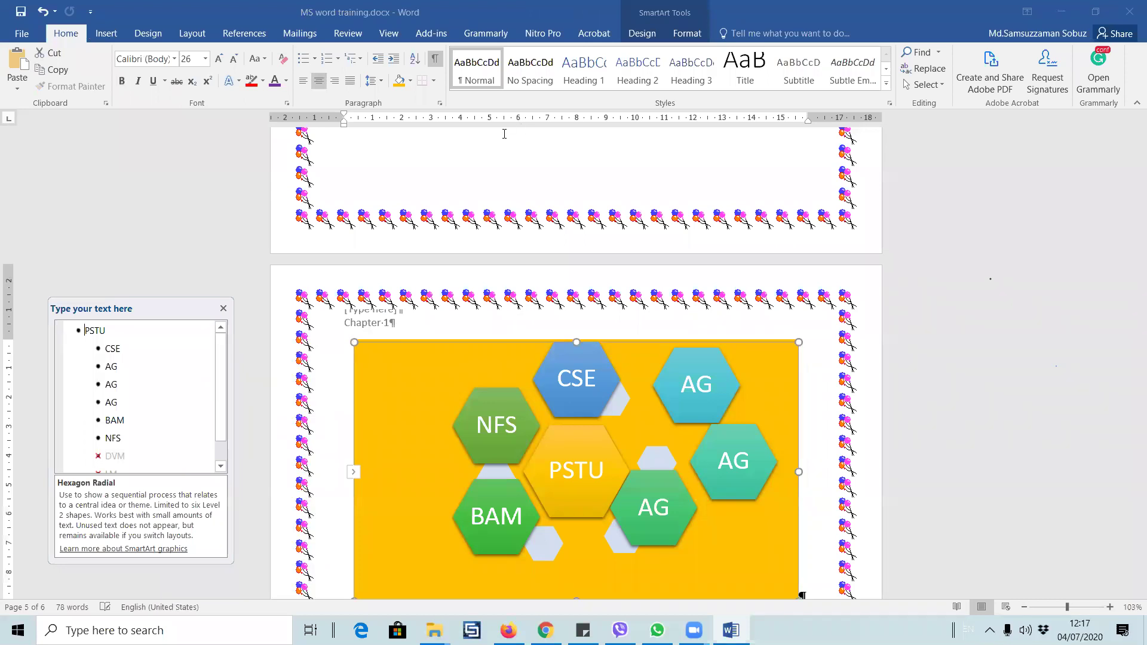
pyautogui.click(434, 80)
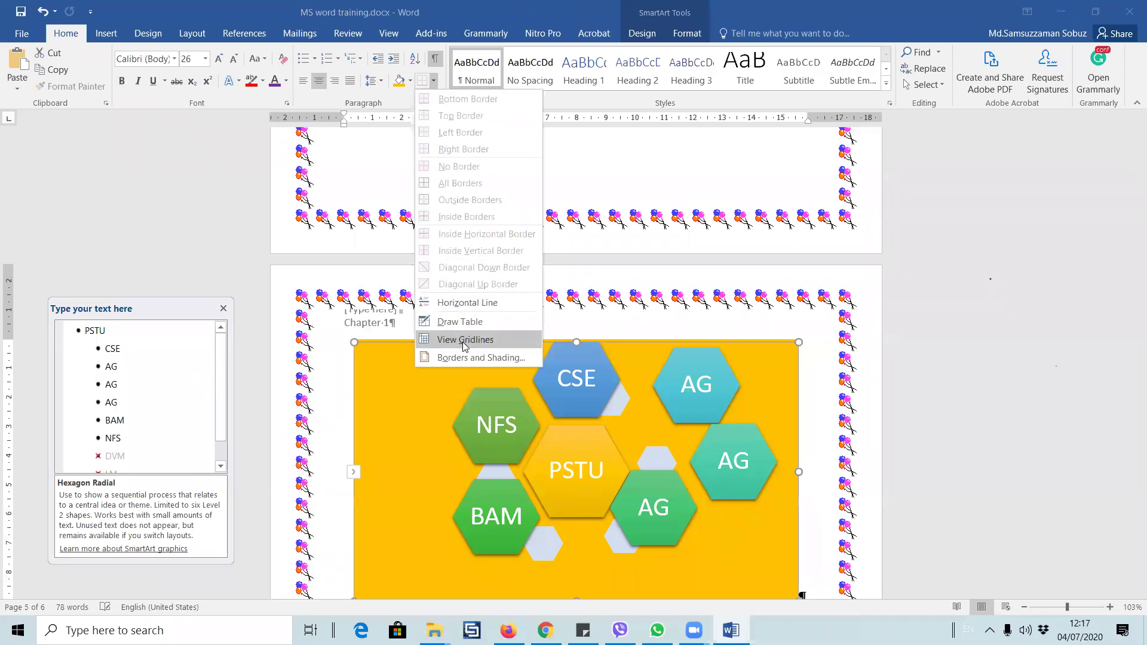
pyautogui.click(469, 357)
pyautogui.click(770, 160)
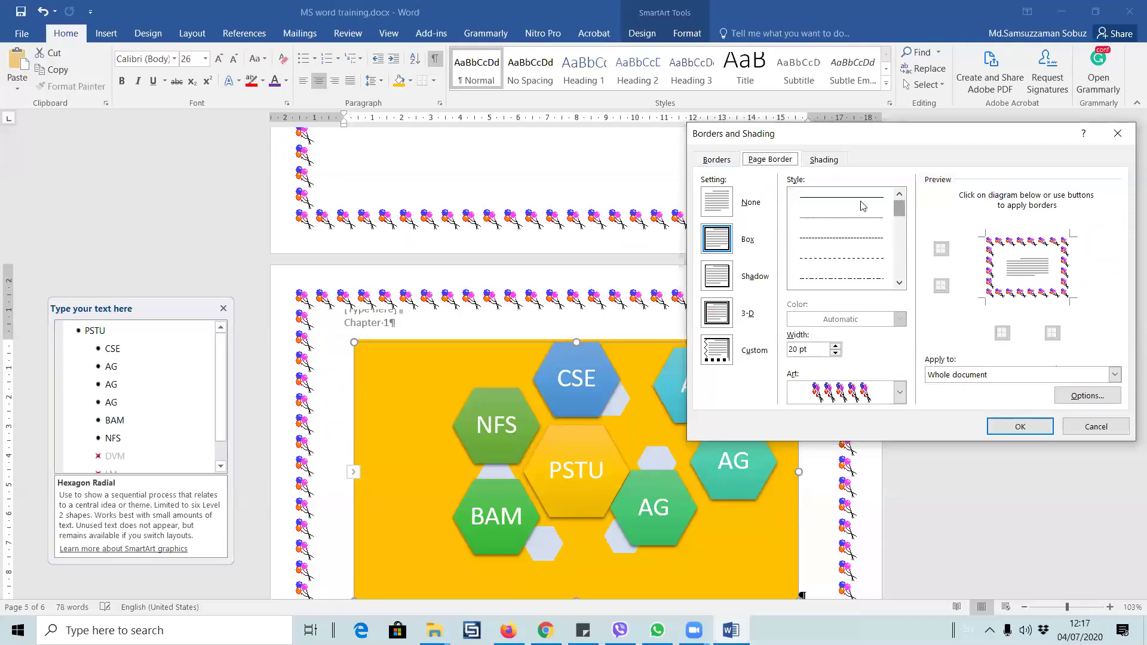
pyautogui.click(720, 203)
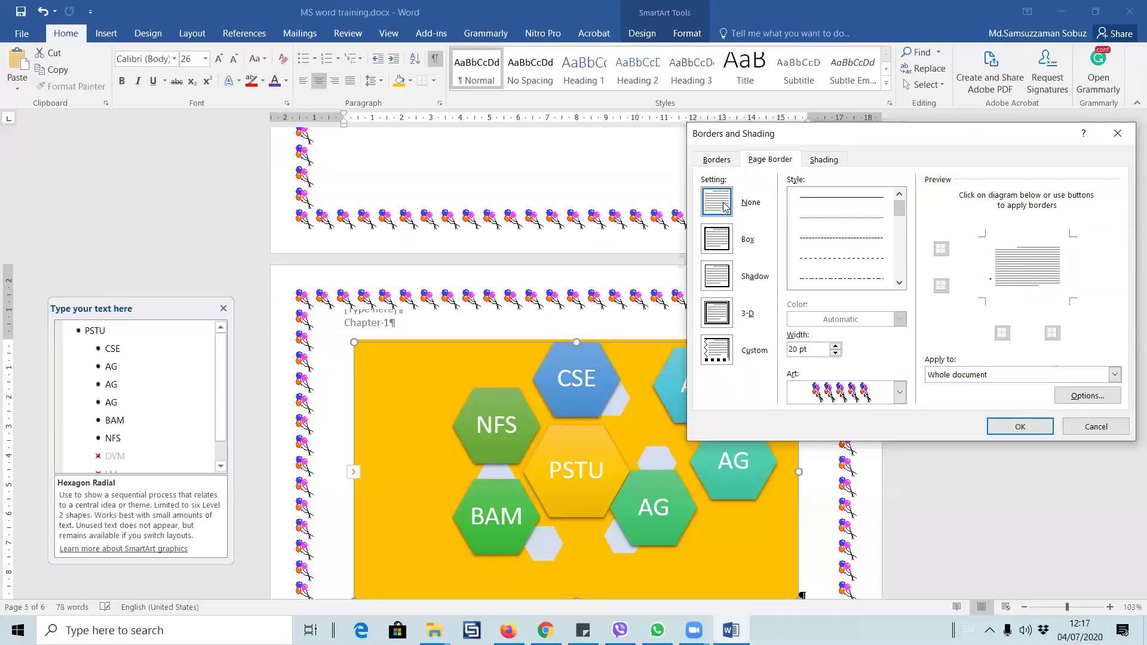
pyautogui.click(1040, 431)
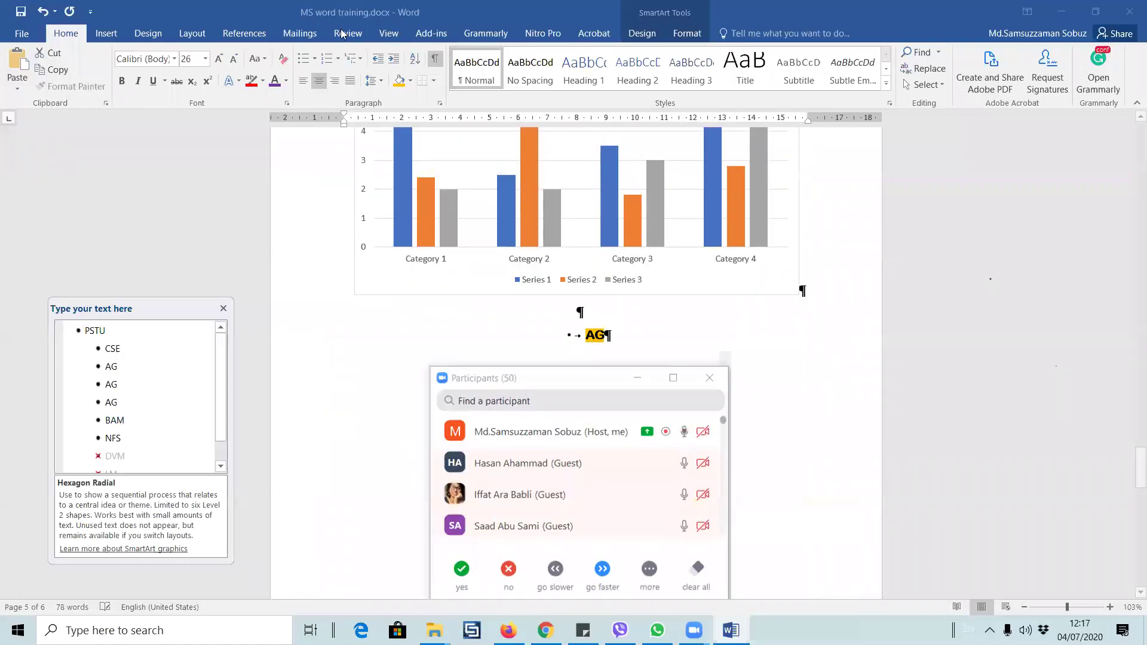
# - Insert the built-in Blank (Three Columns) footer
pyautogui.click(190, 35)
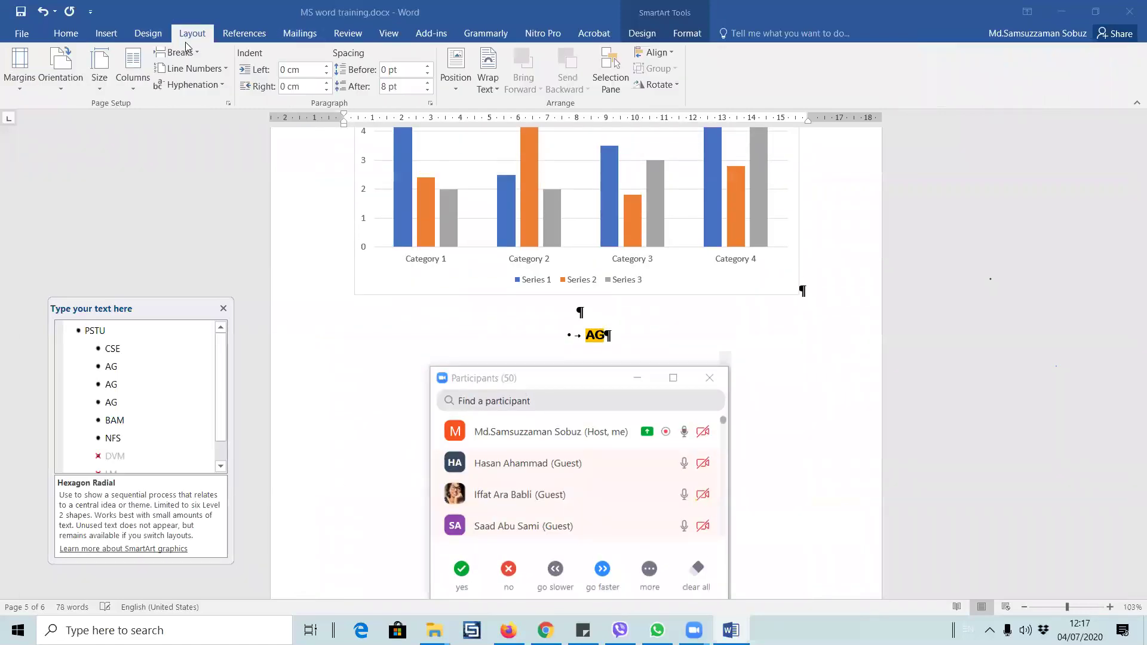
pyautogui.click(144, 34)
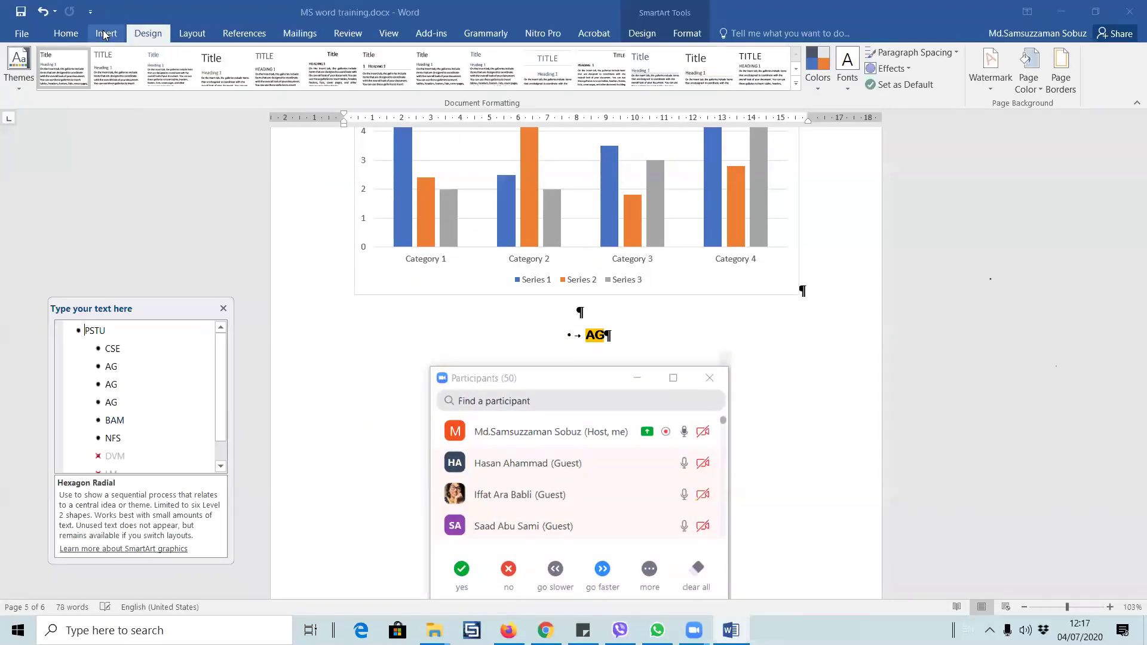
pyautogui.click(116, 34)
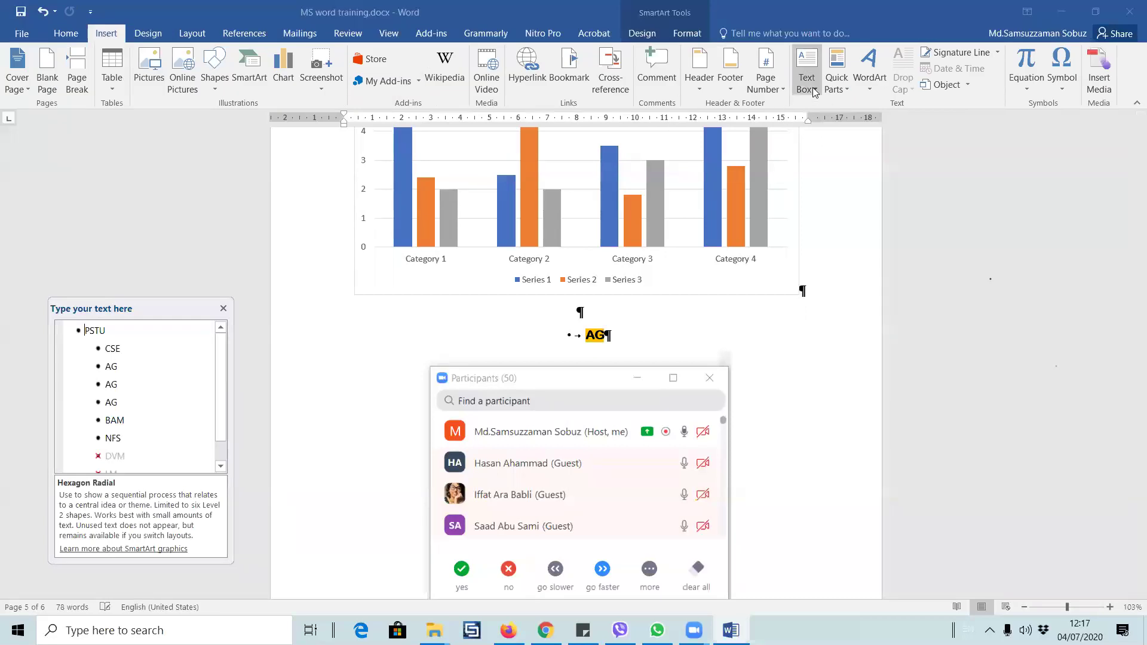
pyautogui.click(699, 75)
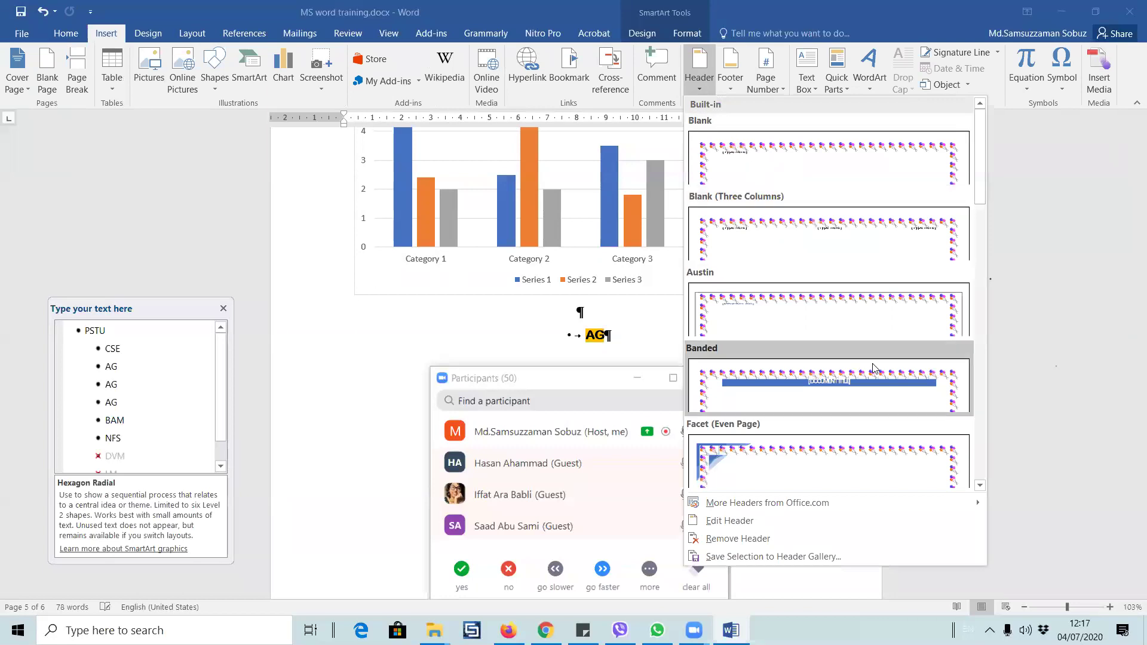
pyautogui.click(734, 89)
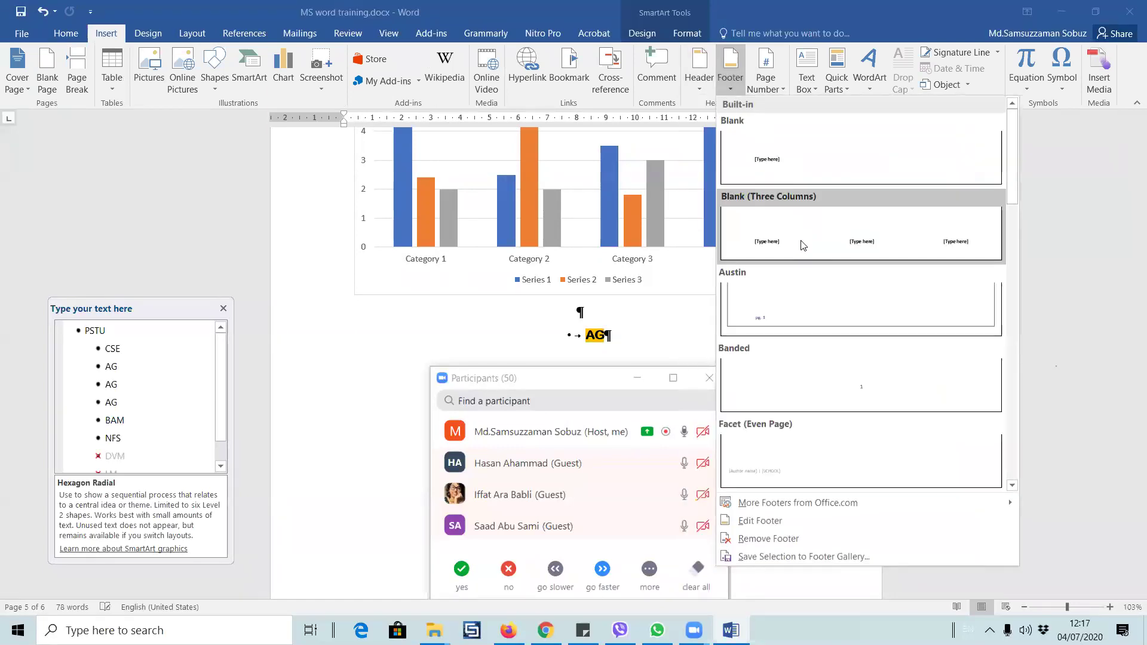
pyautogui.click(798, 248)
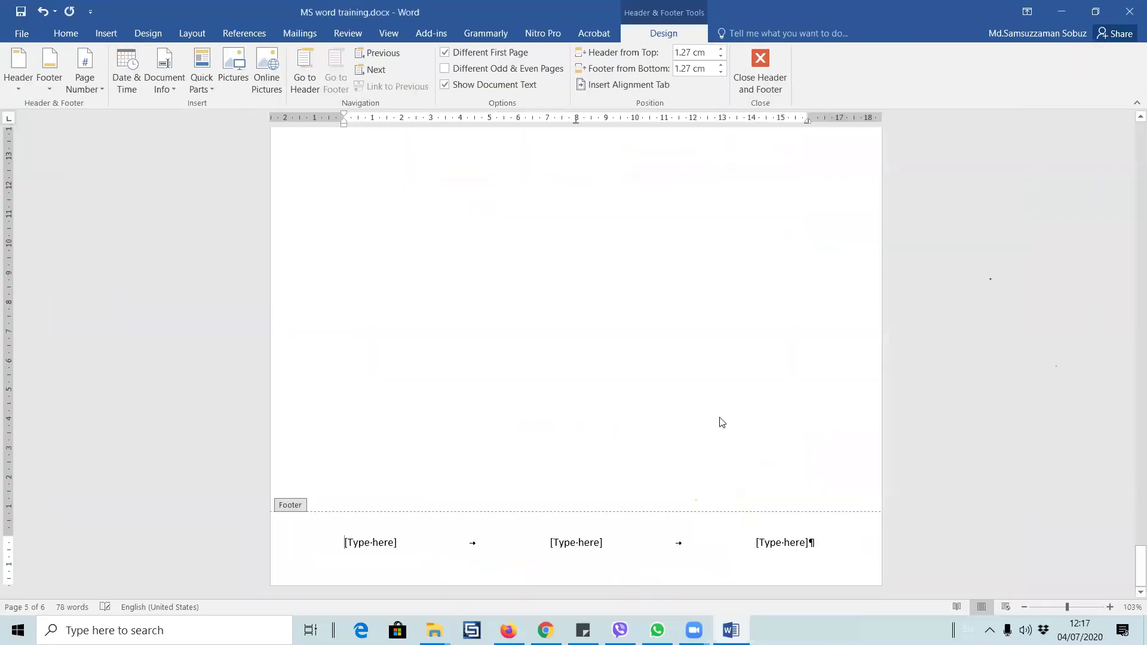
# - Replace the footer's middle placeholder with CSE and return to the document body
pyautogui.click(561, 545)
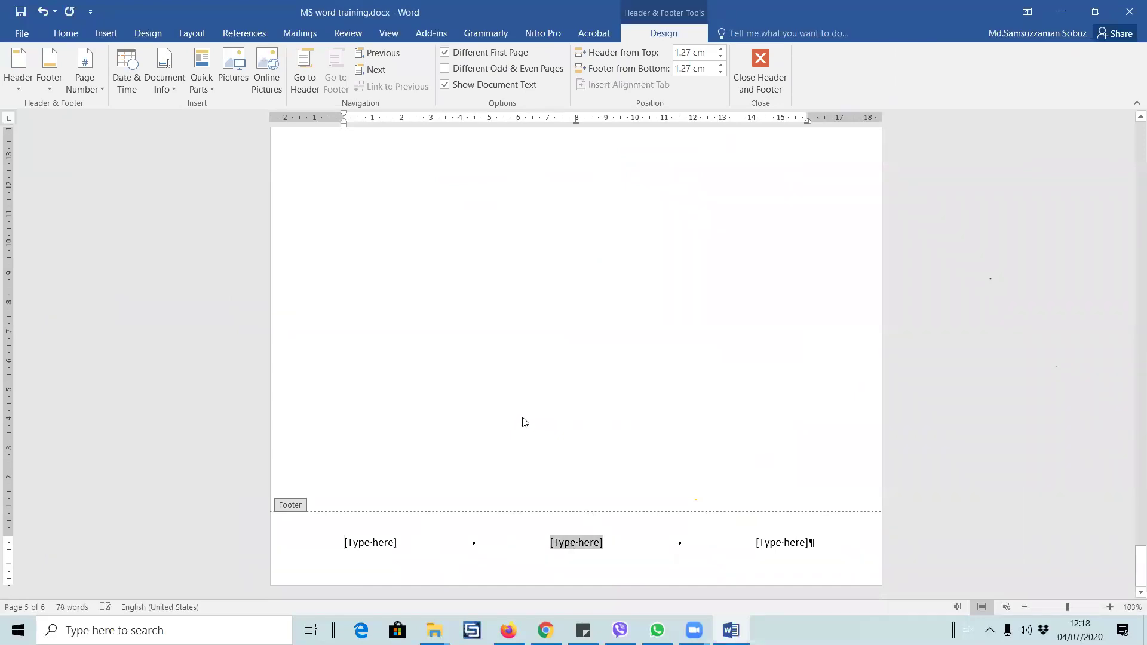
pyautogui.scroll(-5, 524, 418)
pyautogui.scroll(15, 524, 417)
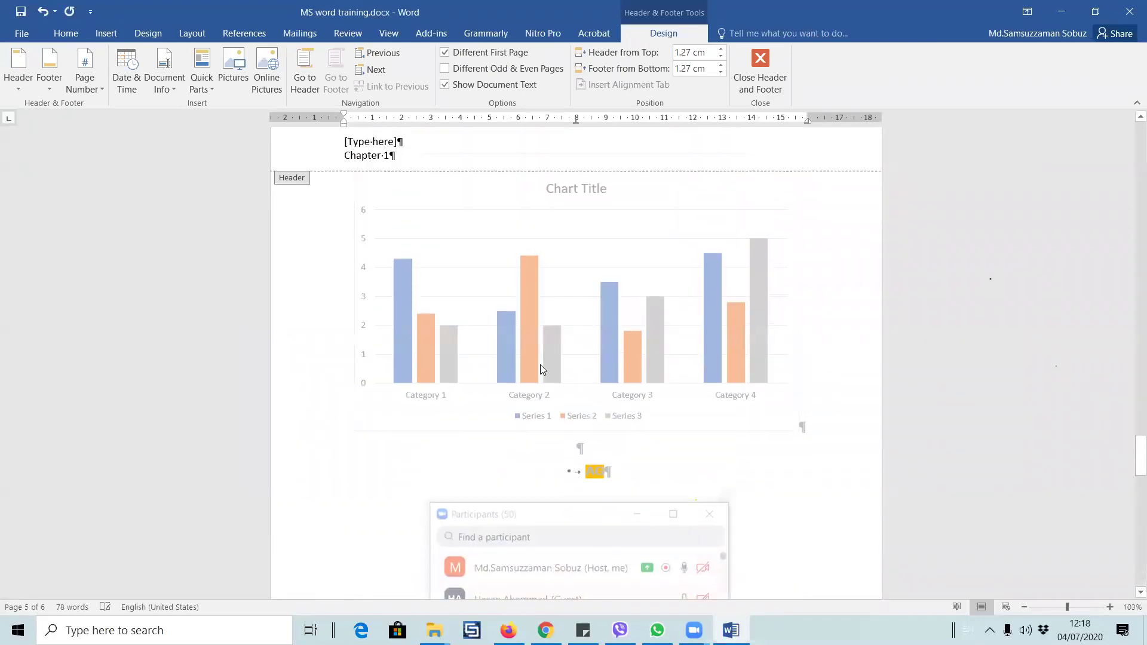
pyautogui.scroll(3, 540, 364)
pyautogui.doubleClick(326, 452)
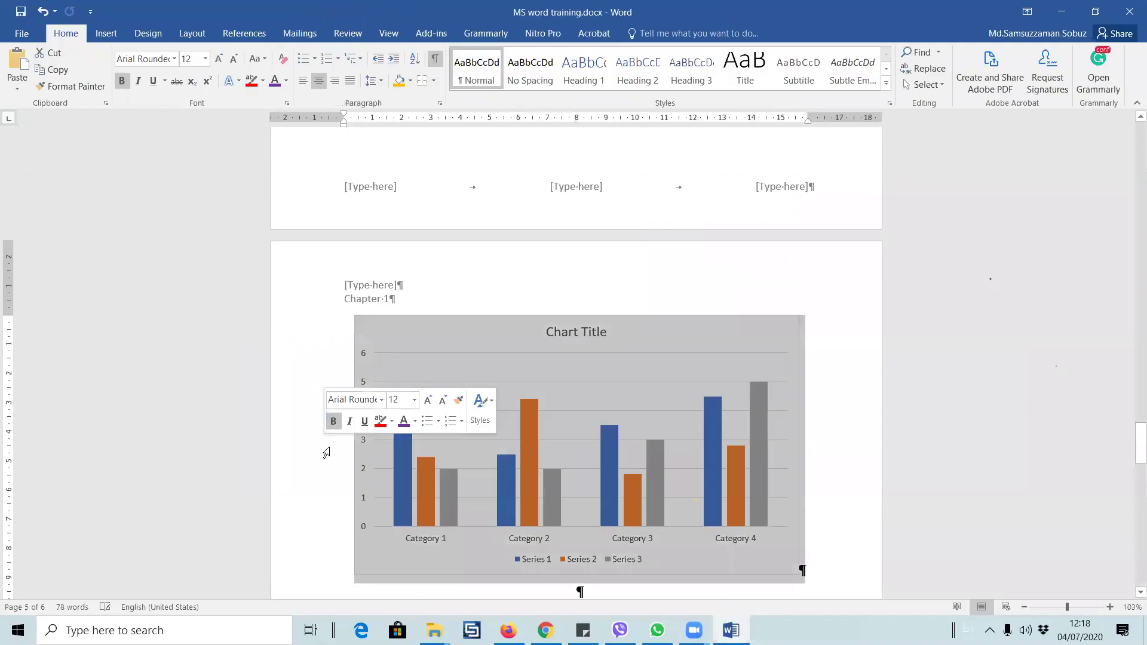
pyautogui.scroll(-10, 488, 350)
pyautogui.click(586, 240)
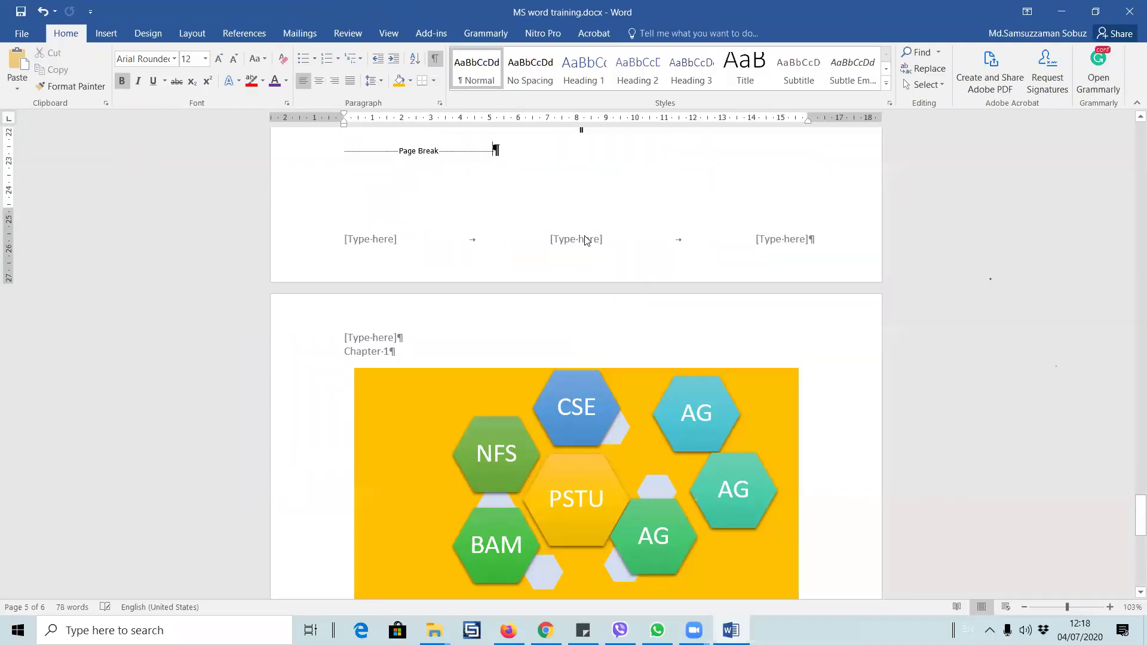
pyautogui.doubleClick(586, 241)
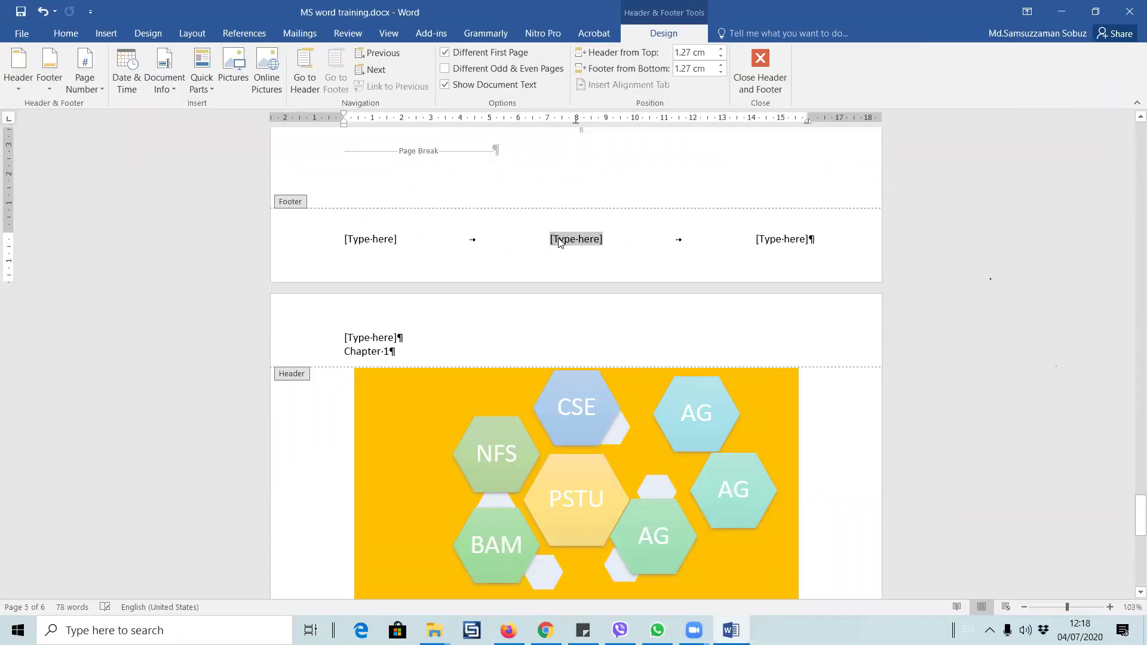
pyautogui.write('CSE')
pyautogui.doubleClick(608, 169)
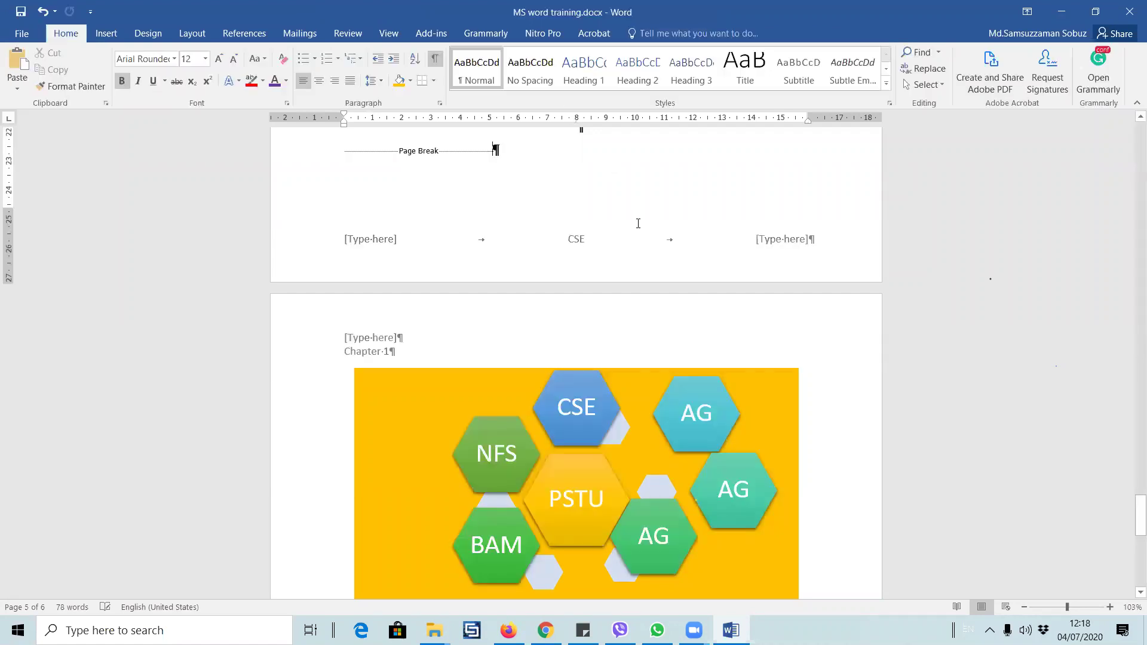
# - Insert the Bold Numbers 3 page number at the bottom of the page and return to the document body
pyautogui.scroll(8, 645, 226)
pyautogui.scroll(5, 647, 228)
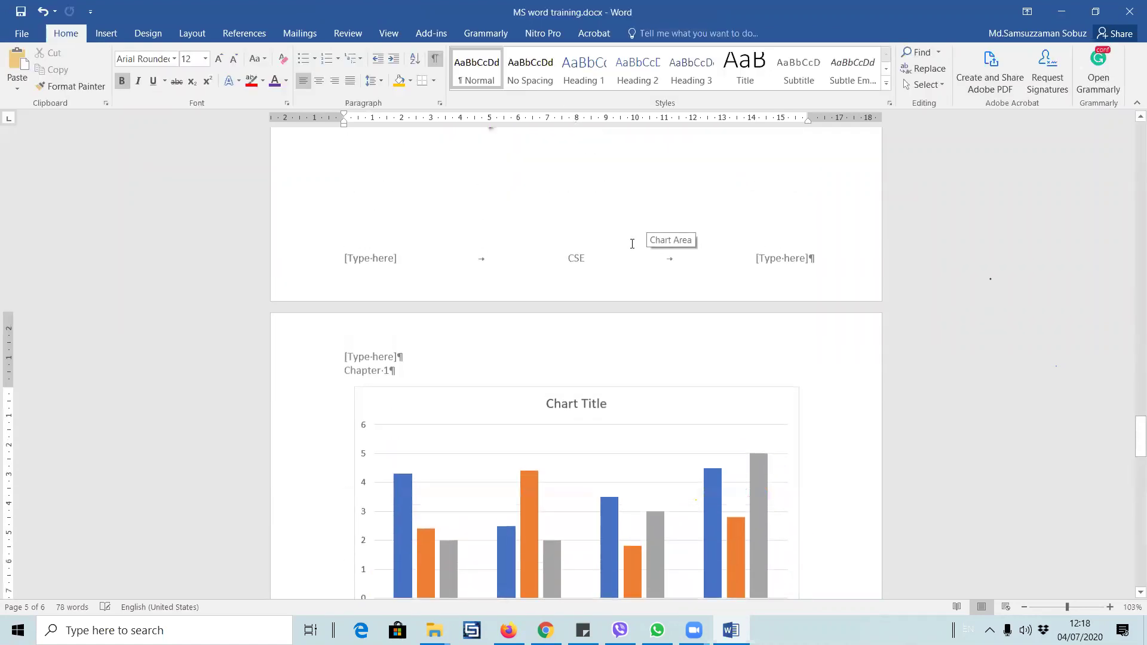
pyautogui.scroll(2, 632, 244)
pyautogui.click(113, 40)
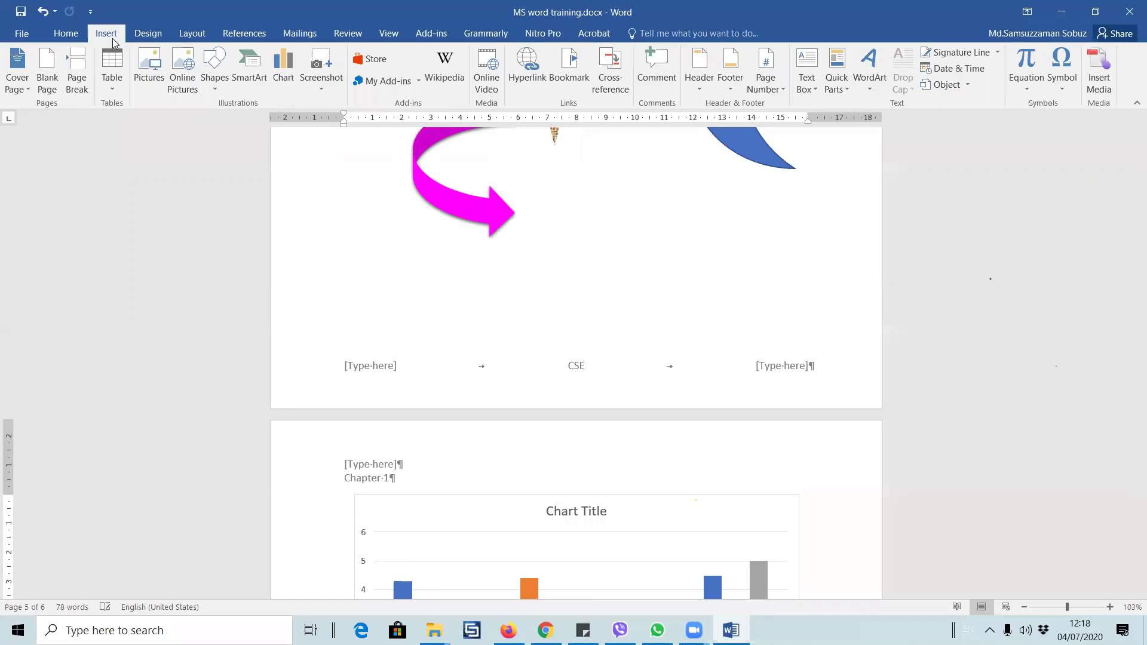
pyautogui.click(780, 91)
pyautogui.moveTo(808, 106)
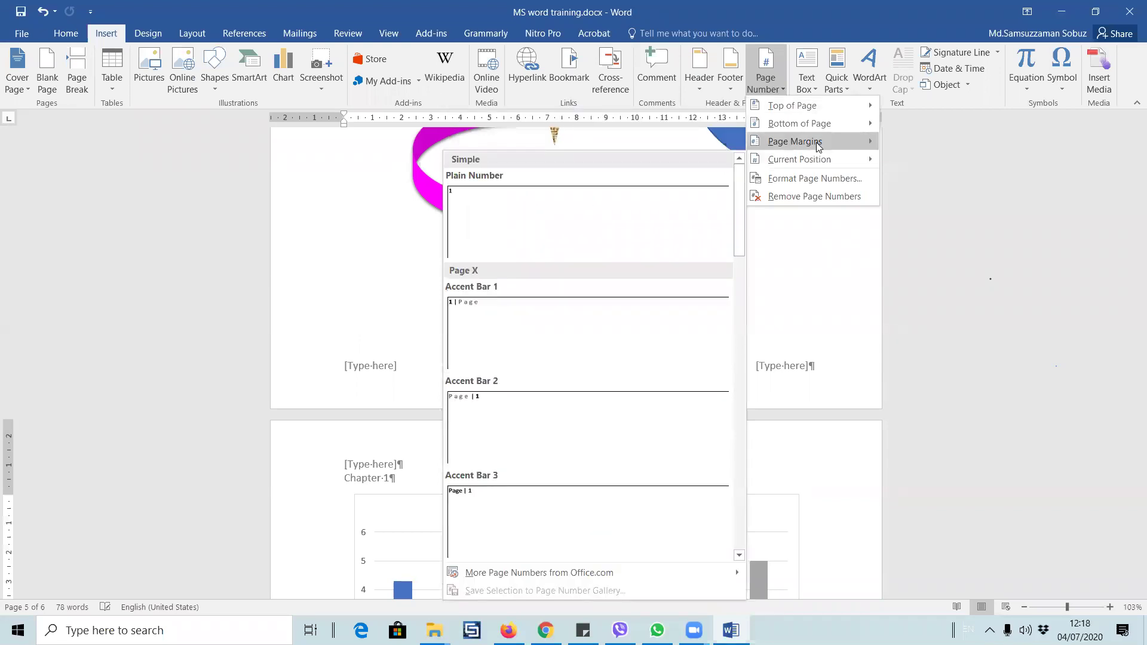
pyautogui.moveTo(828, 123)
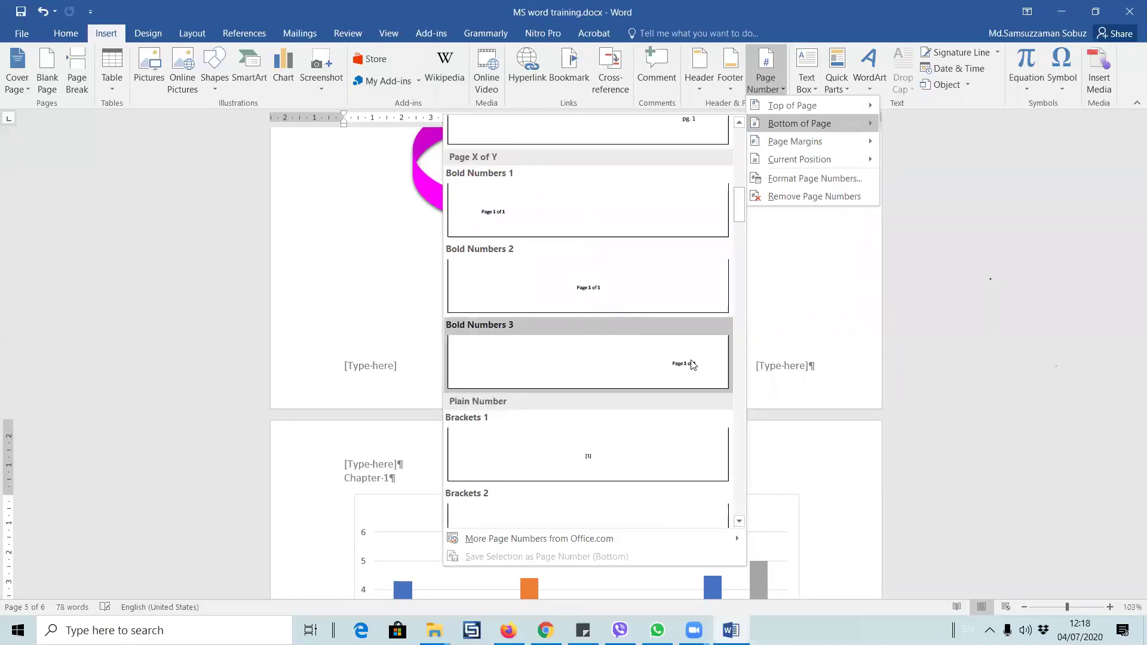
pyautogui.click(730, 362)
pyautogui.doubleClick(814, 467)
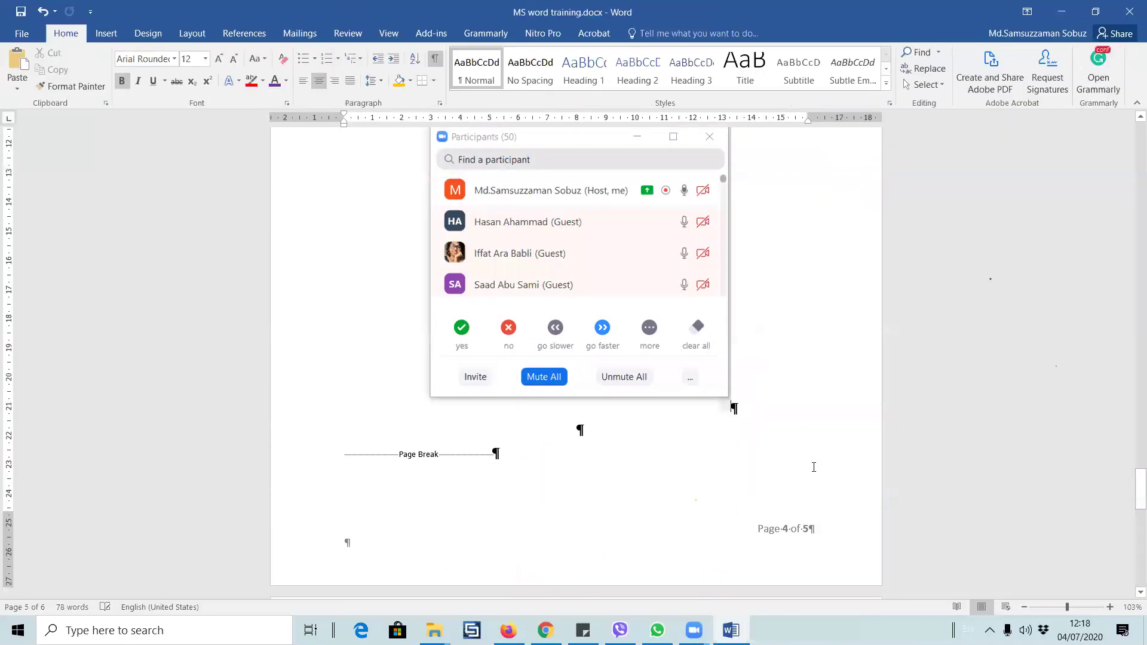
# - Change the page number format to lowercase Roman numerals (i, ii, iii, …)
pyautogui.scroll(15, 806, 521)
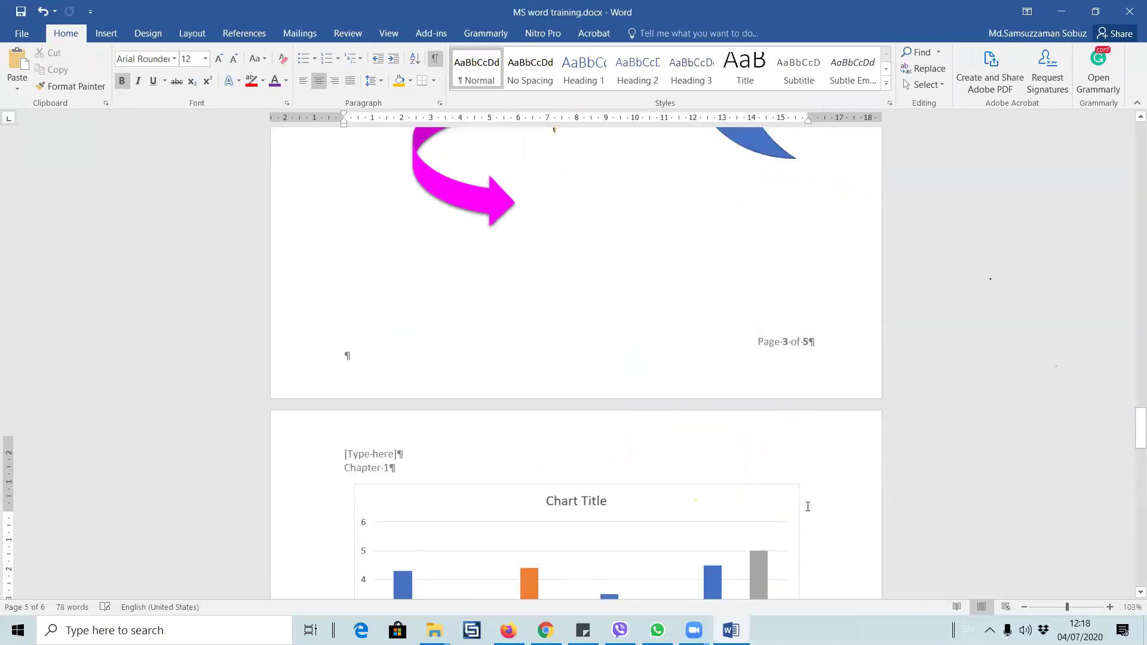
pyautogui.scroll(12, 787, 387)
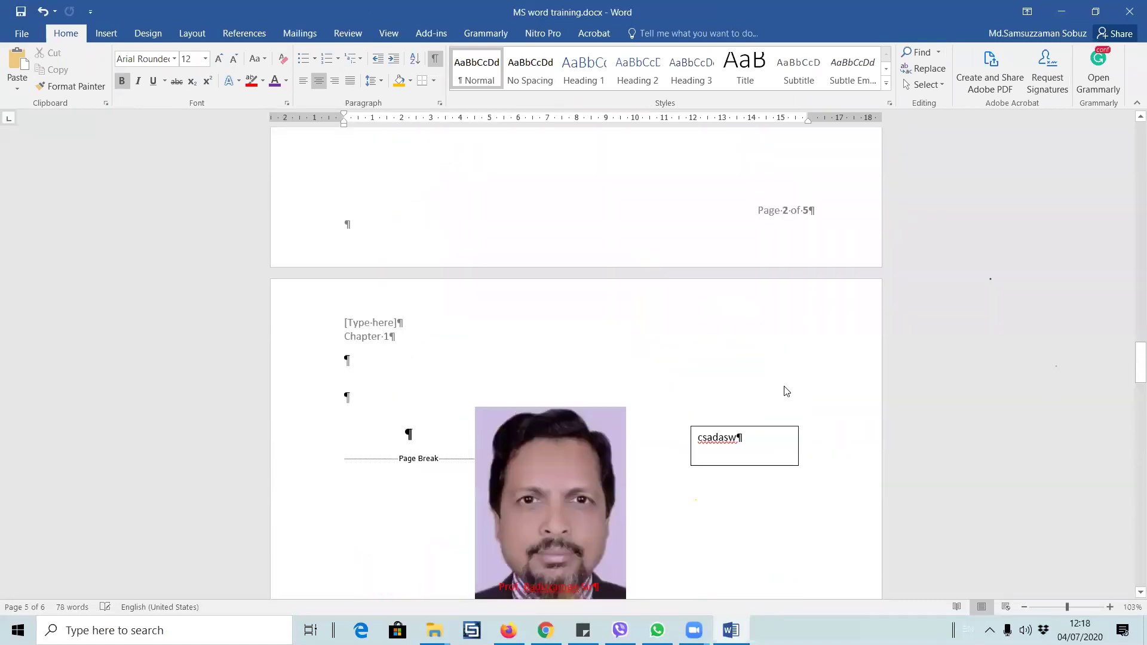
pyautogui.scroll(10, 812, 446)
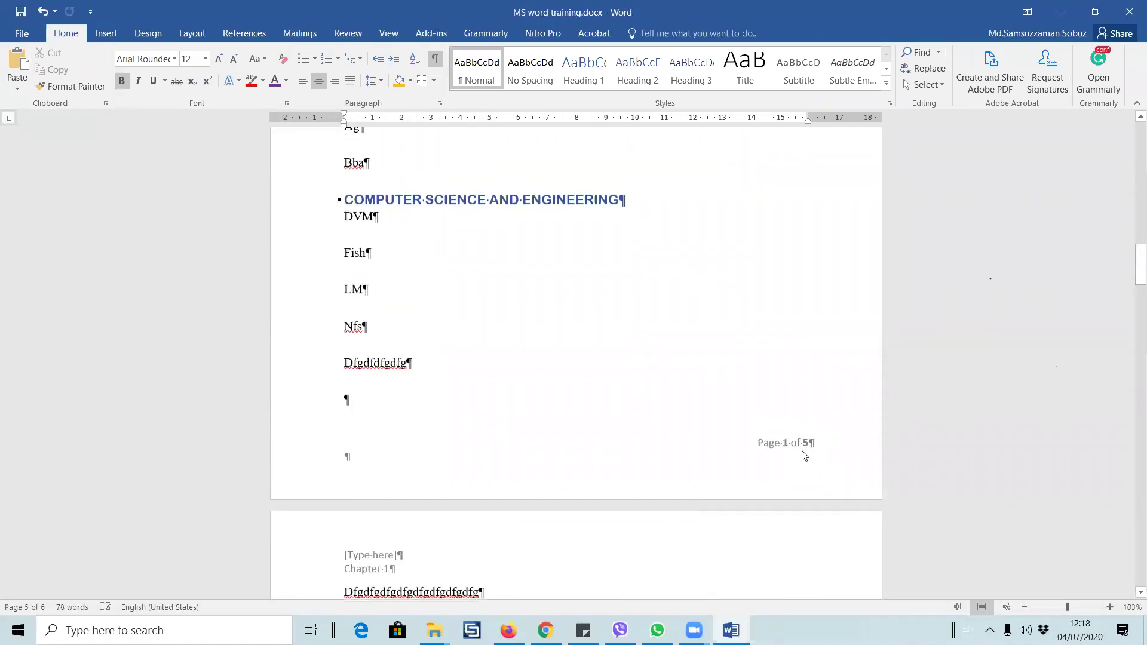
pyautogui.click(113, 33)
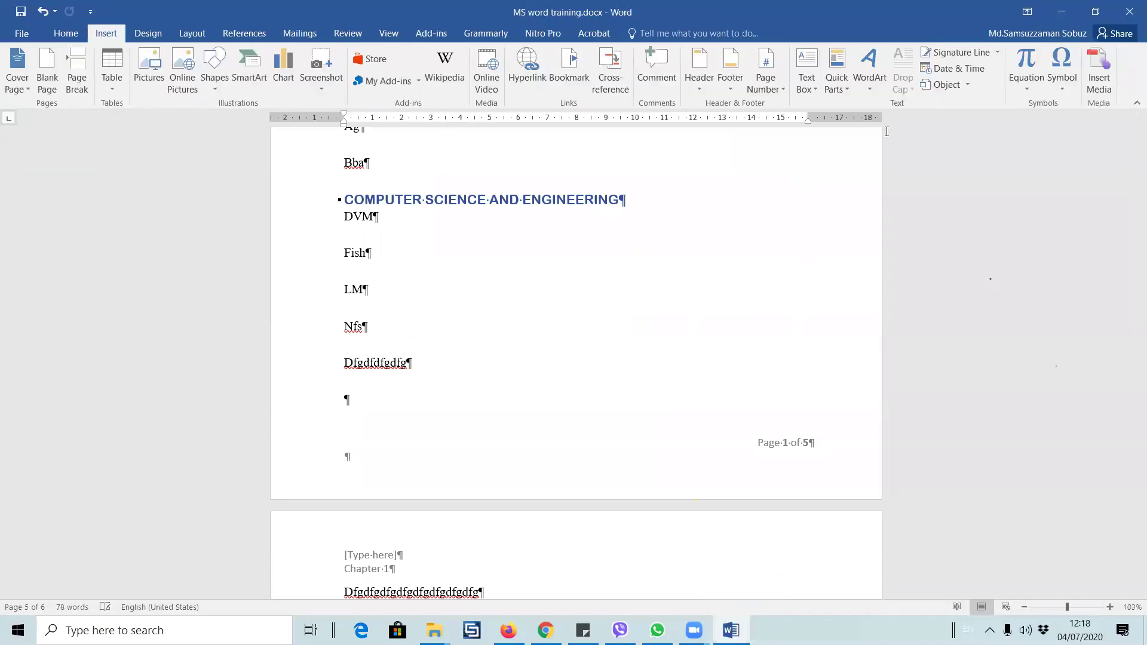
pyautogui.click(766, 82)
pyautogui.moveTo(820, 106)
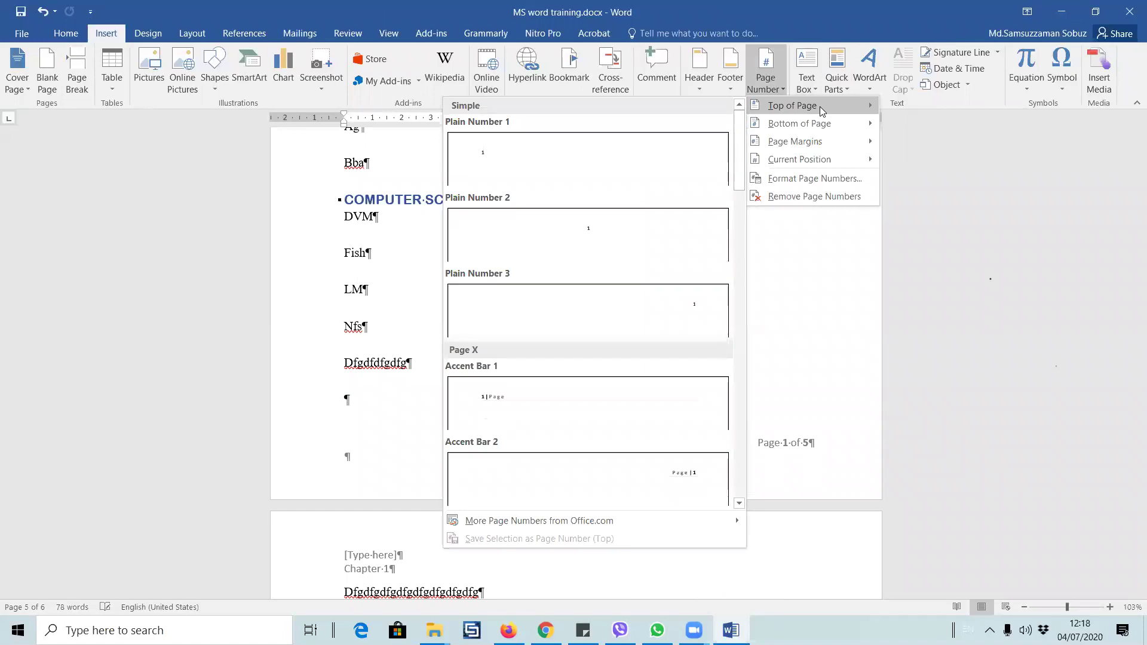
pyautogui.moveTo(842, 161)
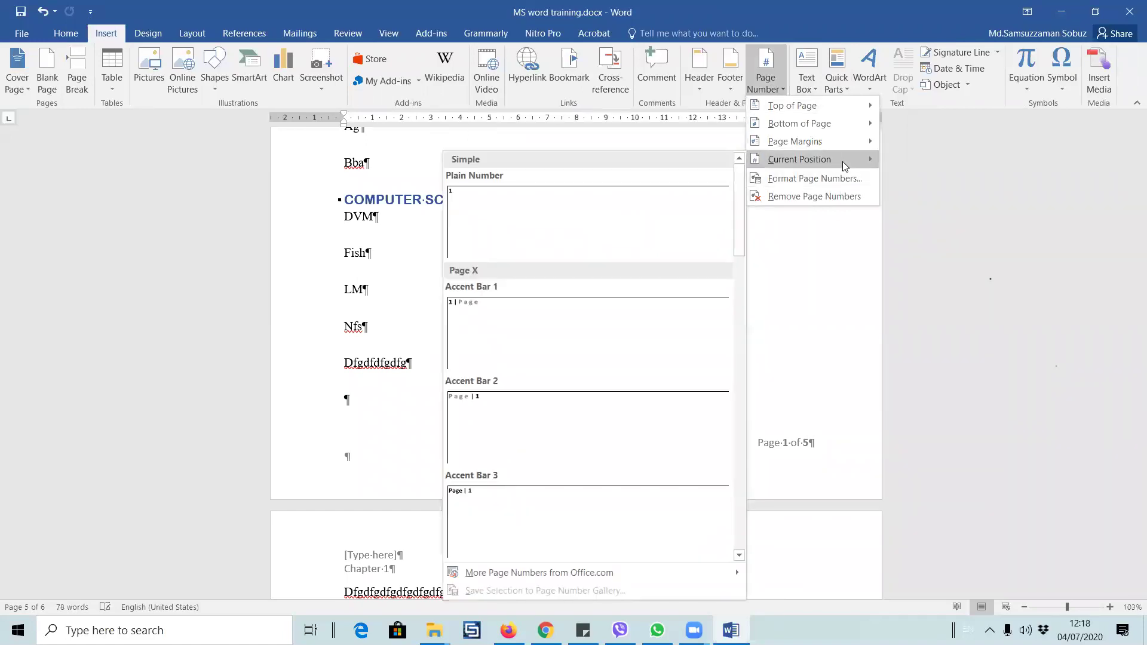
pyautogui.click(832, 178)
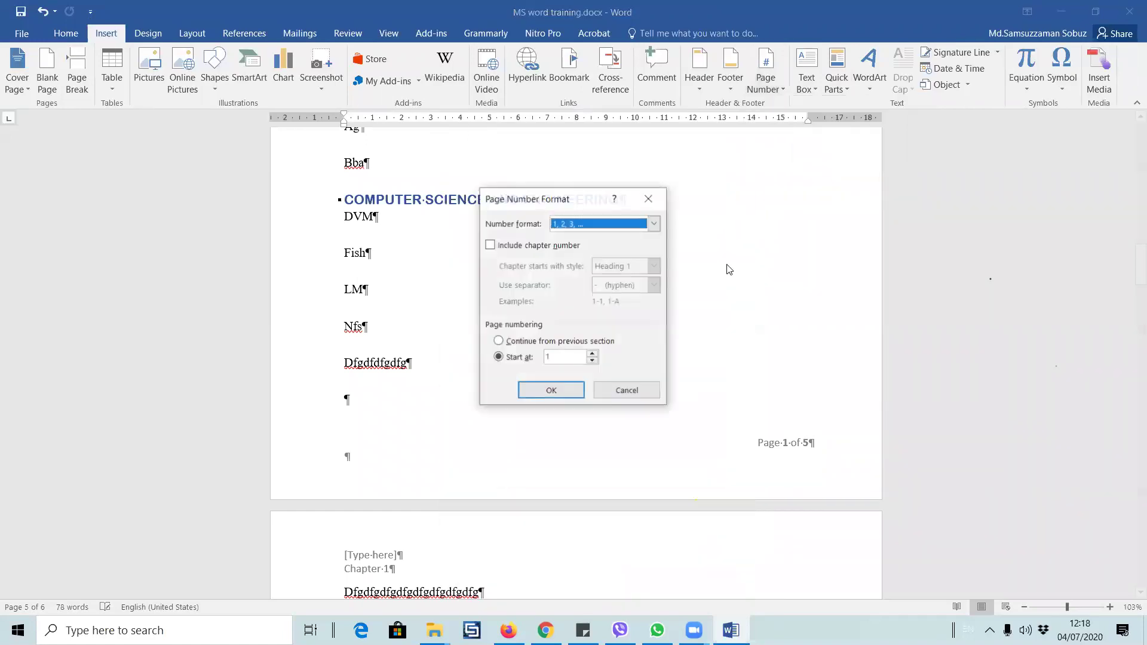
pyautogui.click(602, 224)
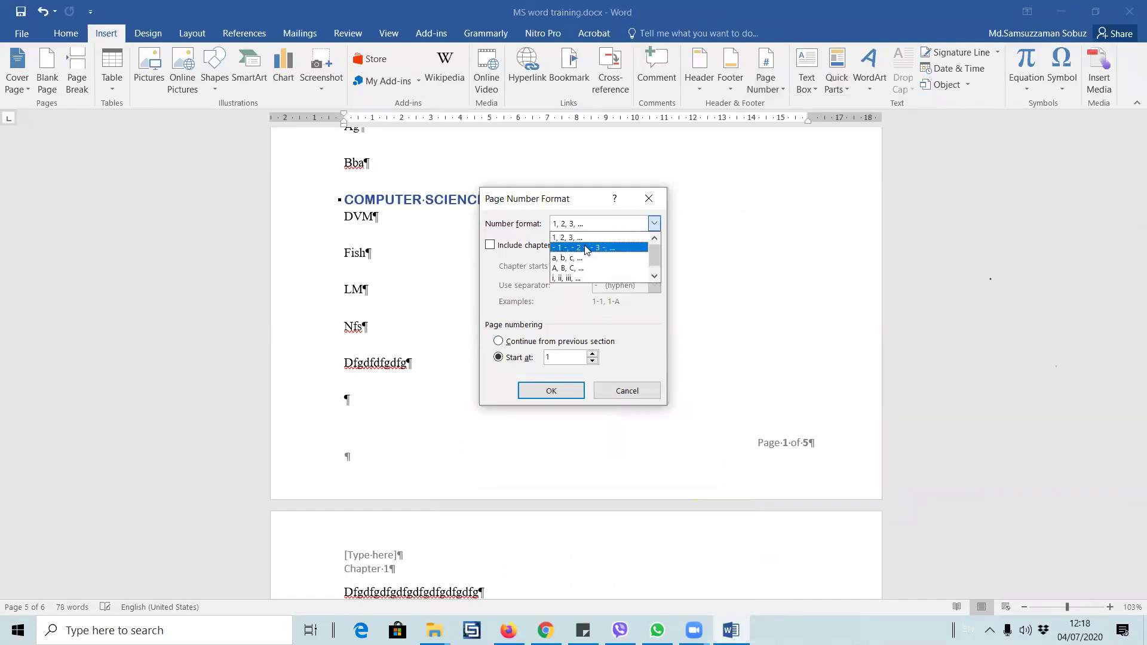
pyautogui.click(575, 267)
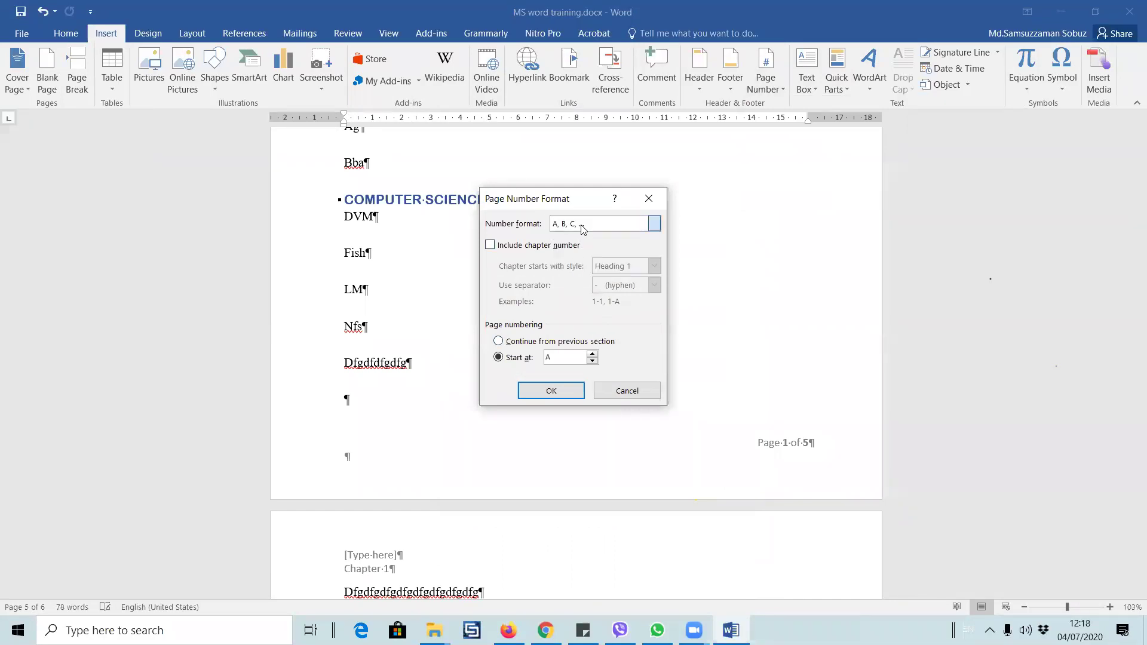
pyautogui.click(580, 226)
pyautogui.click(577, 277)
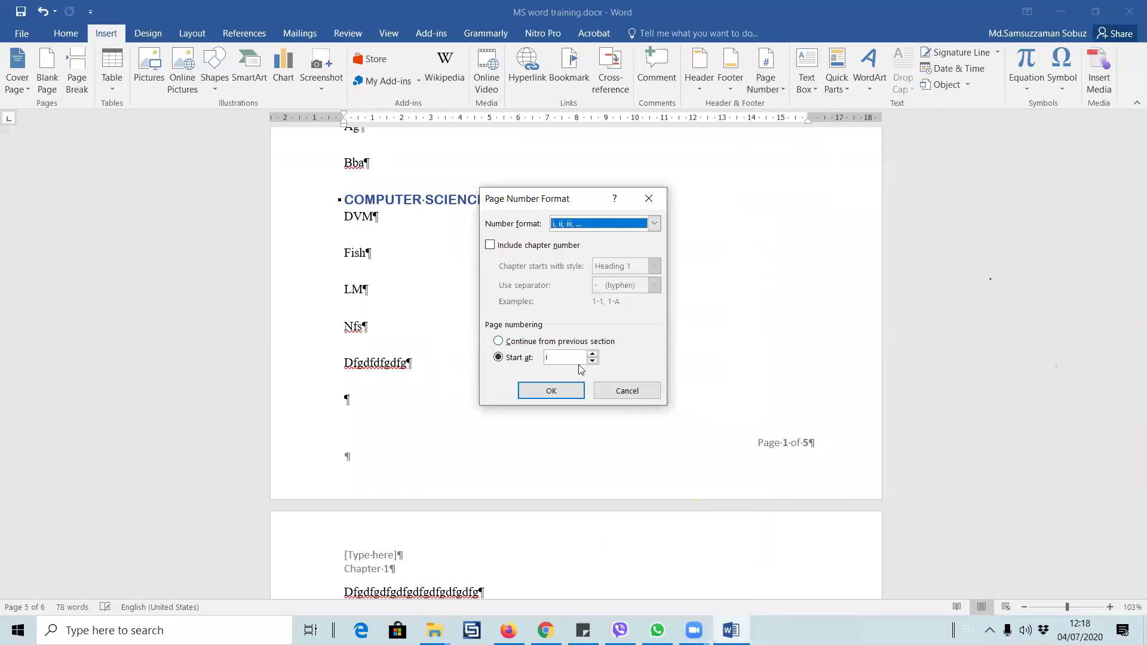
pyautogui.click(550, 391)
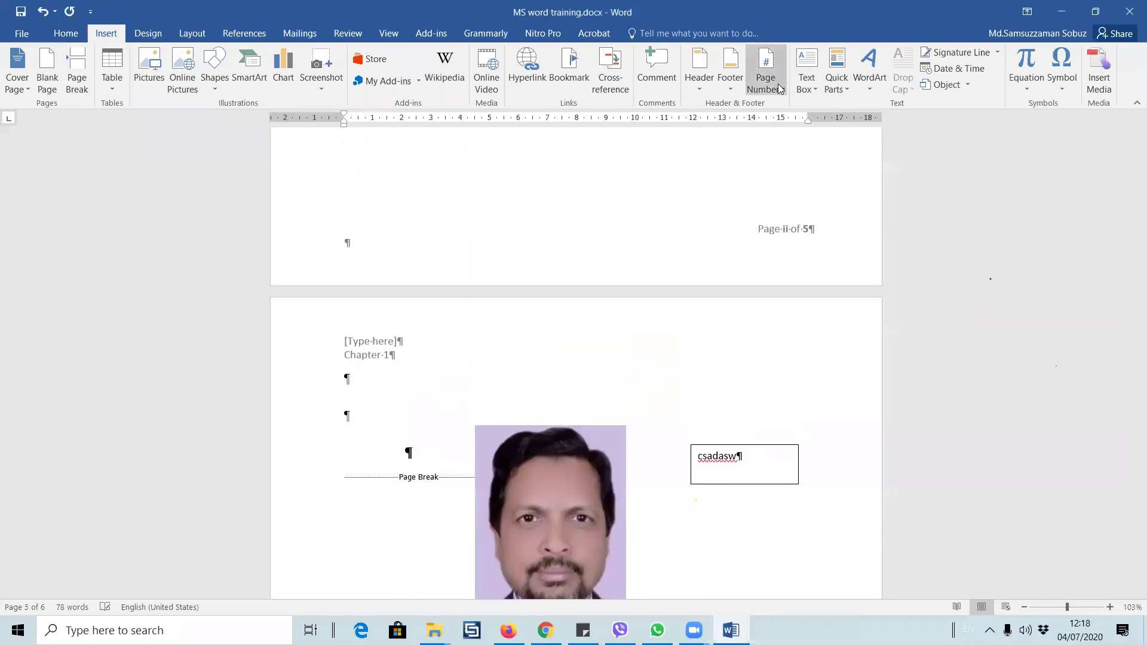
pyautogui.click(779, 89)
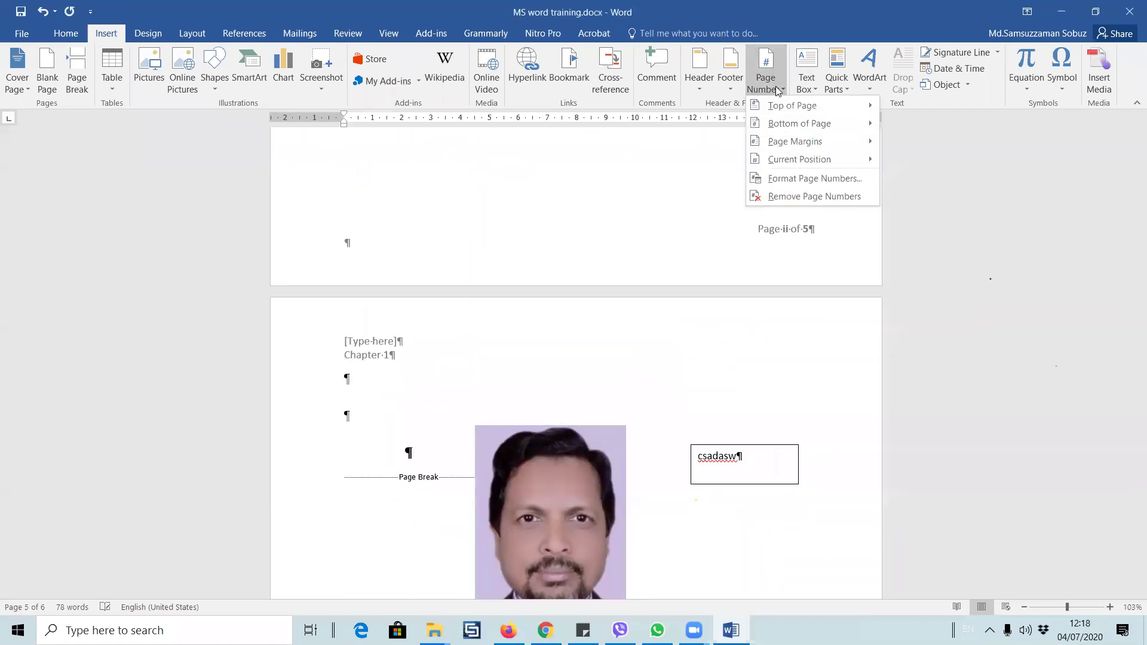
pyautogui.click(808, 78)
pyautogui.click(837, 89)
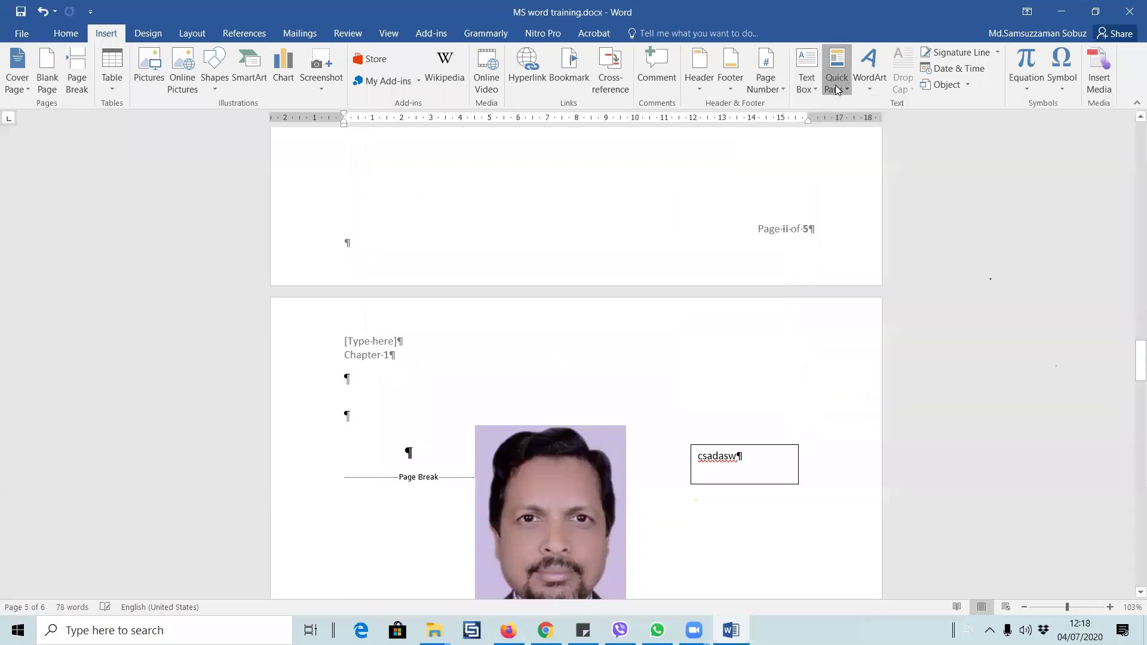
pyautogui.click(837, 89)
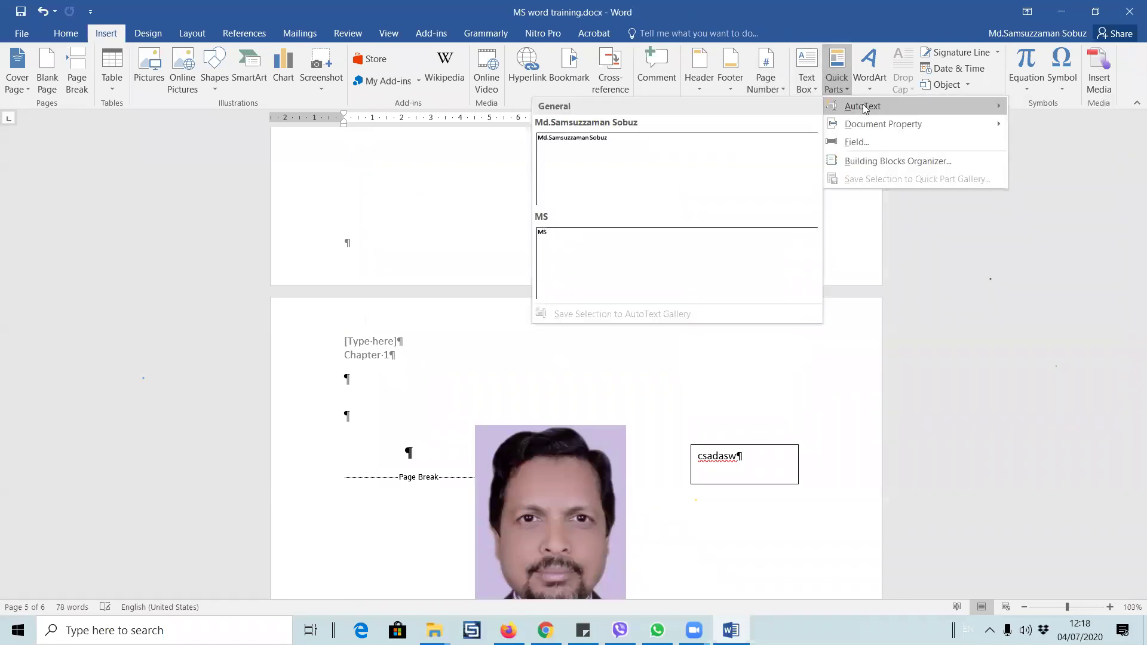
pyautogui.click(918, 175)
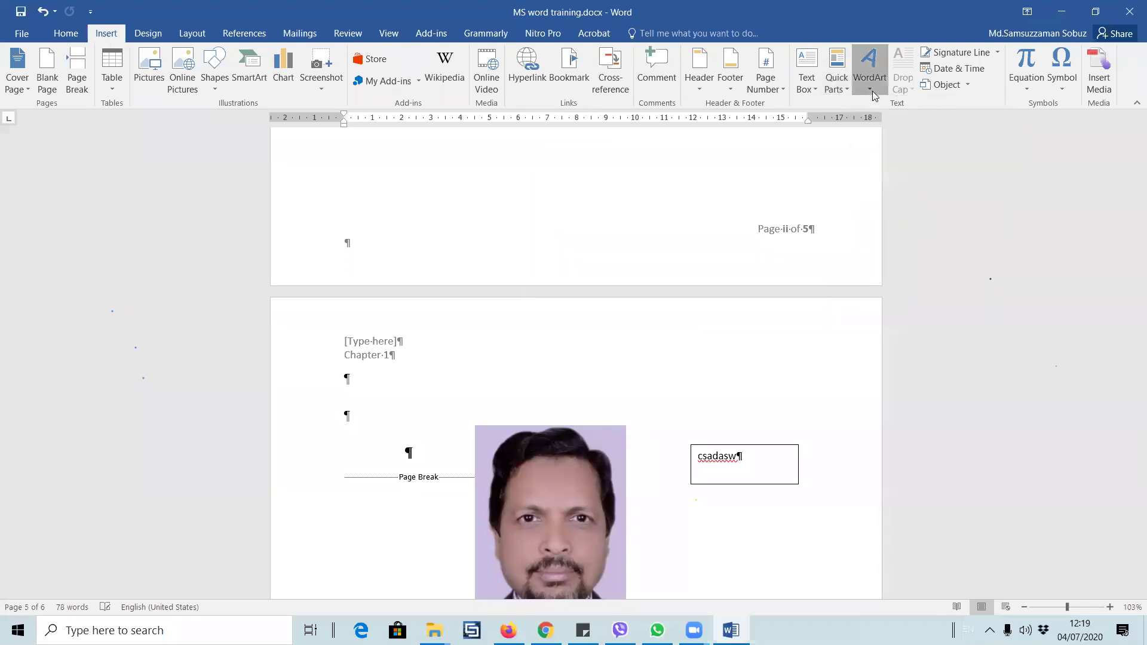
# - Insert WordArt with its placeholder text and move it just below the column chart
pyautogui.hotkey('ctrl', 'z')
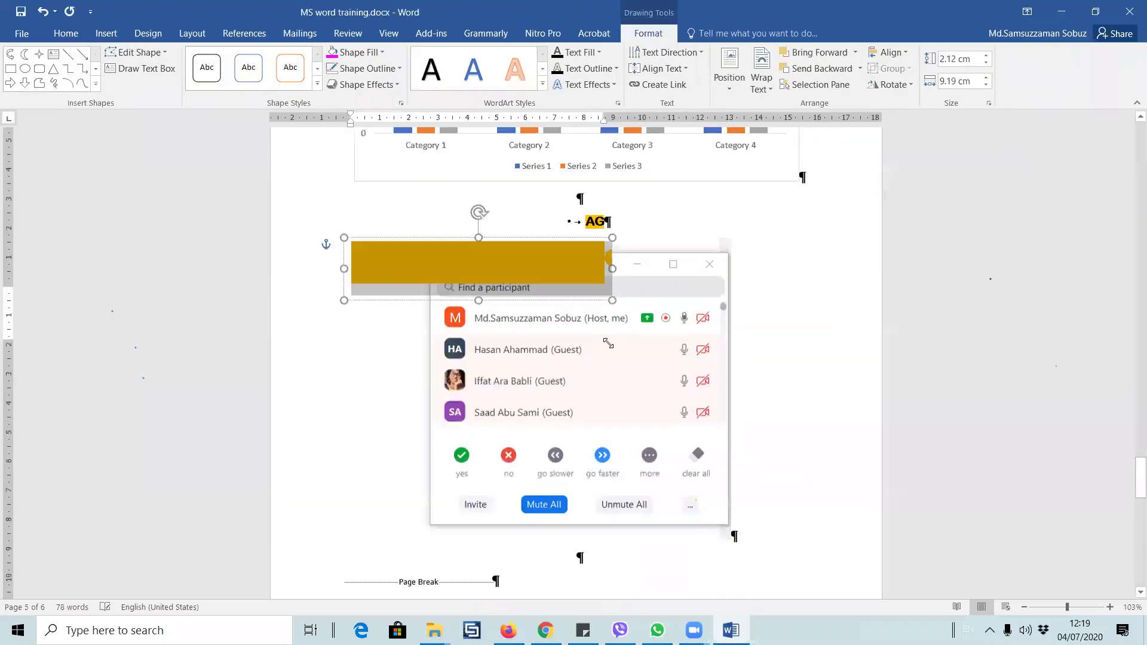
pyautogui.scroll(1, 608, 344)
pyautogui.hotkey('ctrl', 'y')
pyautogui.hotkey('ctrl', 'y')
pyautogui.hotkey('ctrl', 'y')
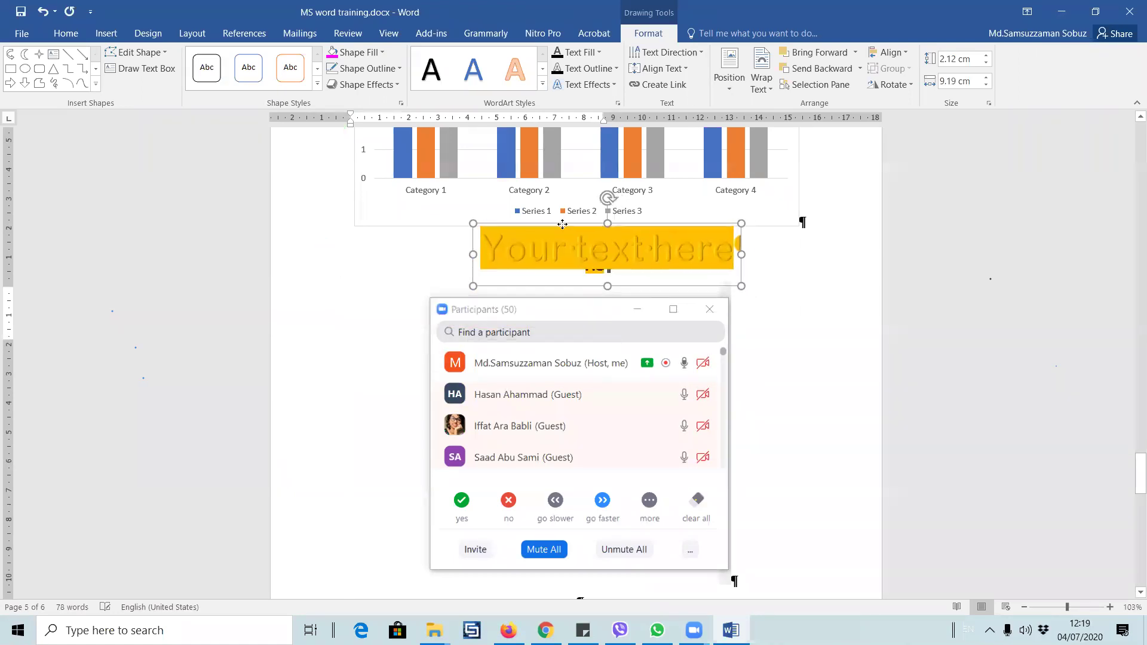
# - Add four blank paragraphs below the hexagon SmartArt on the last page
pyautogui.scroll(-5, 619, 323)
pyautogui.scroll(-11, 617, 313)
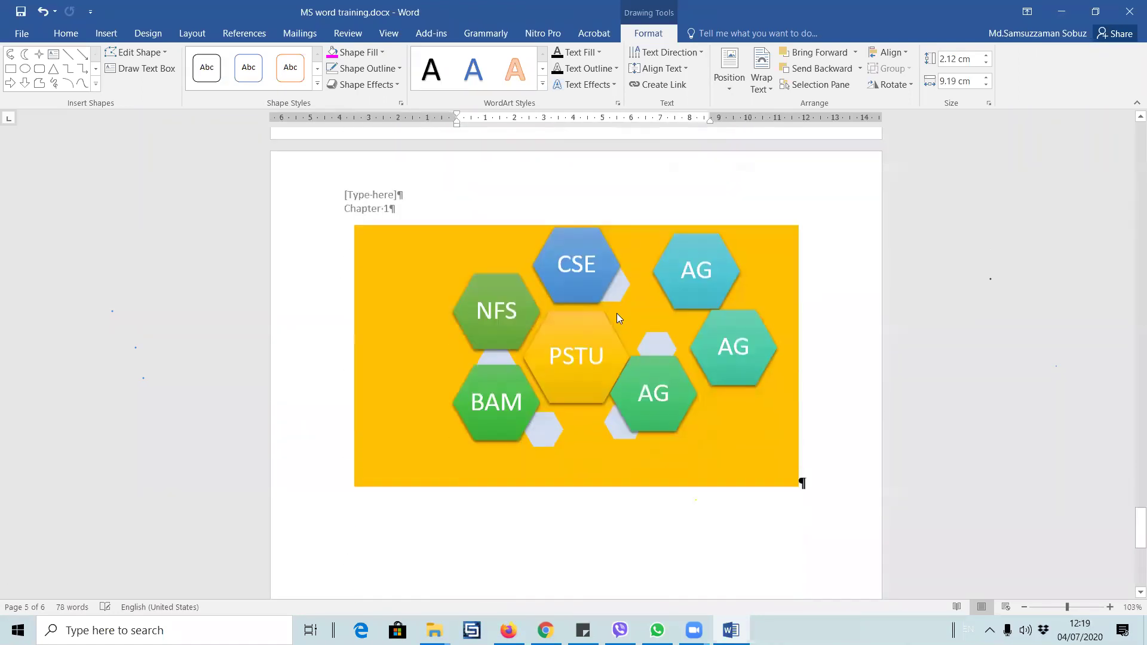
pyautogui.click(805, 283)
pyautogui.press('Return')
pyautogui.press('Return')
pyautogui.press('Return')
pyautogui.press('Return')
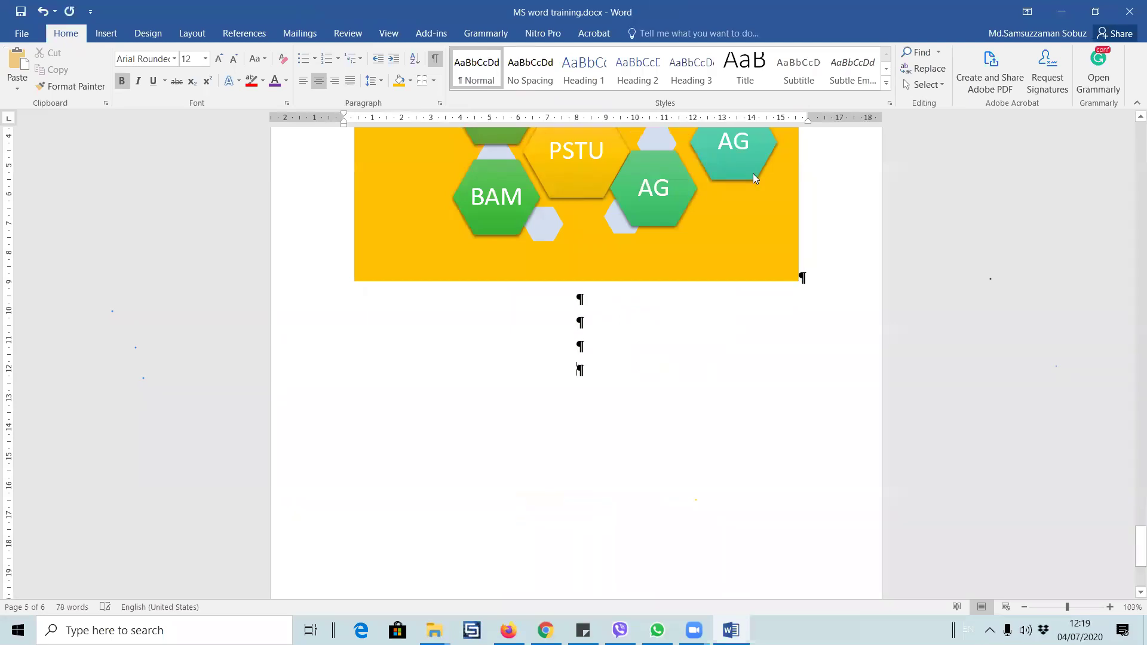
# - Insert gold-filled WordArt below the SmartArt and enlarge its frame to about 4.3 cm high by 13.74 cm wide
pyautogui.click(106, 33)
pyautogui.click(869, 71)
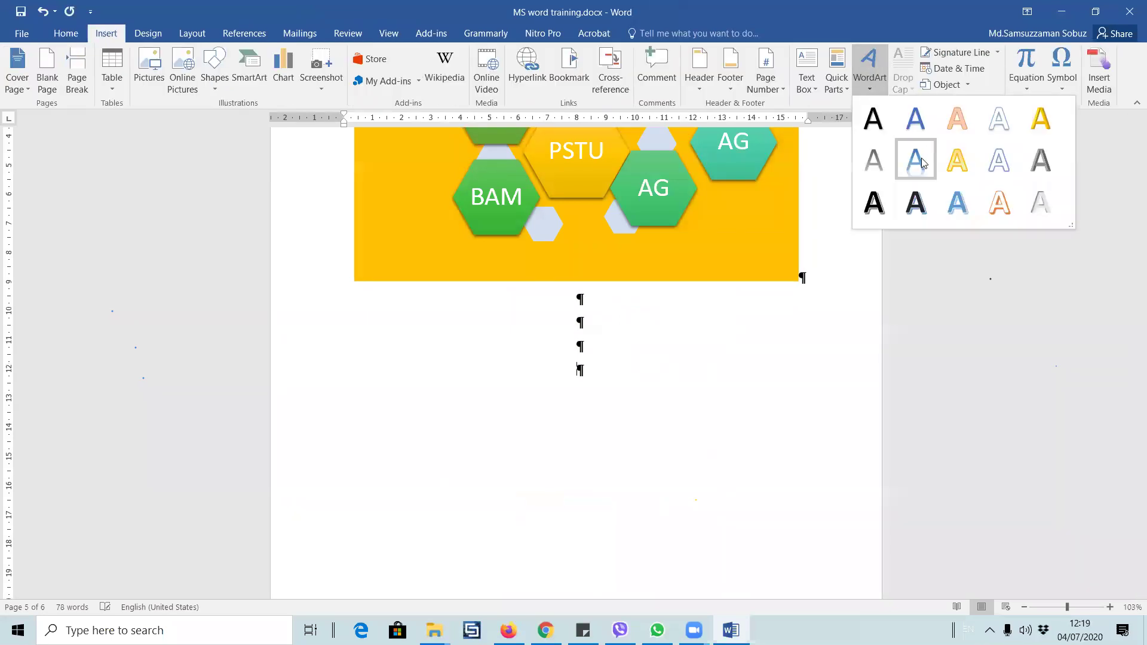
pyautogui.click(1040, 118)
pyautogui.moveTo(612, 425); pyautogui.dragTo(745, 488)
# - Replace the new WordArt's placeholder text with Computer Science and Egineering
pyautogui.click(630, 403)
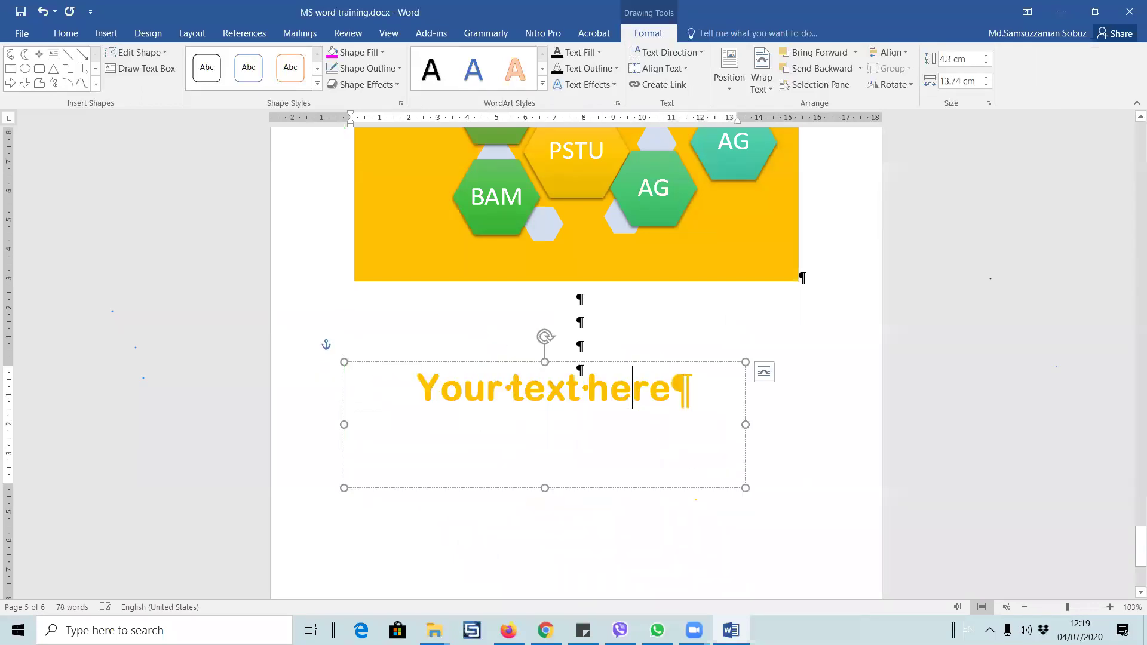
pyautogui.tripleClick(630, 403)
pyautogui.write('Co')
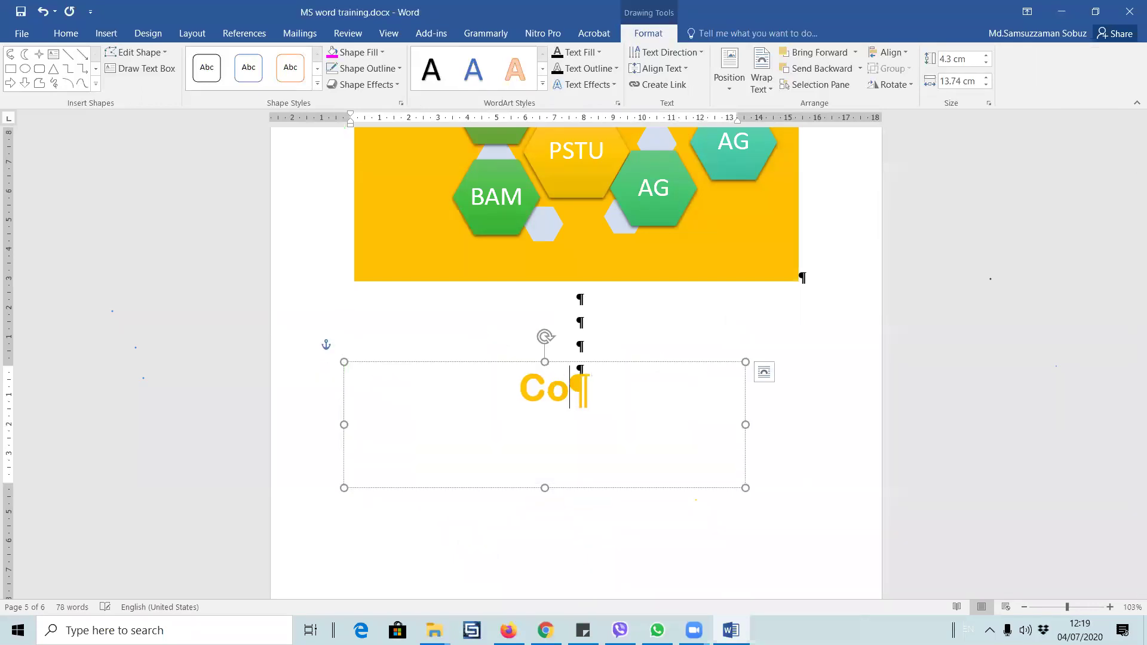
pyautogui.write('mputer ')
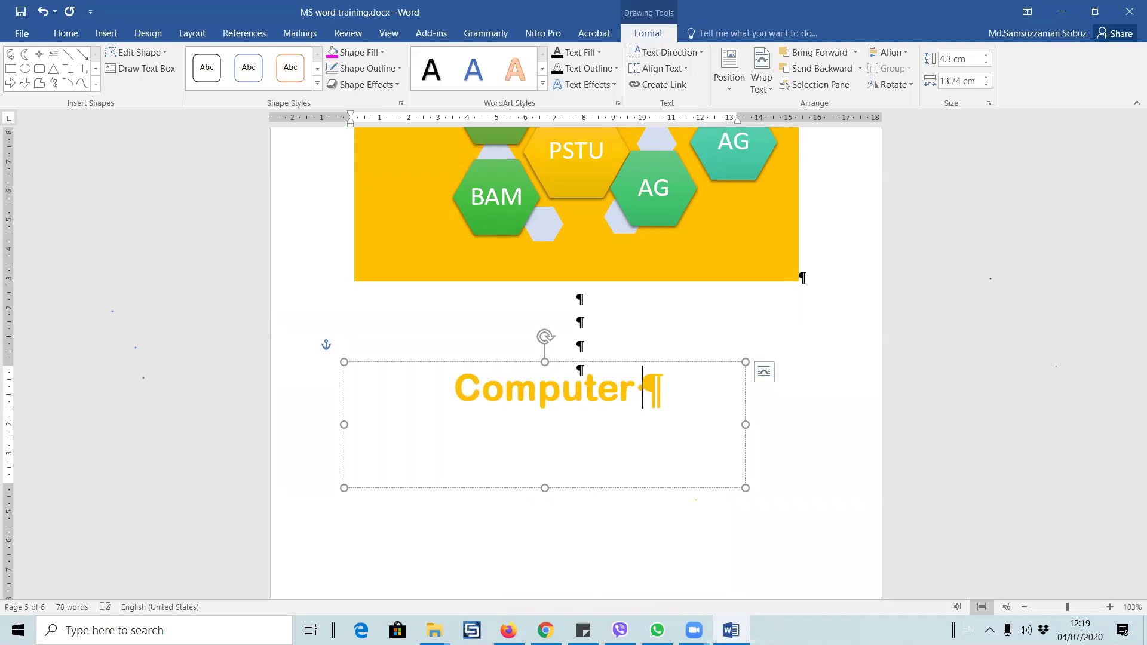
pyautogui.write('Science and ')
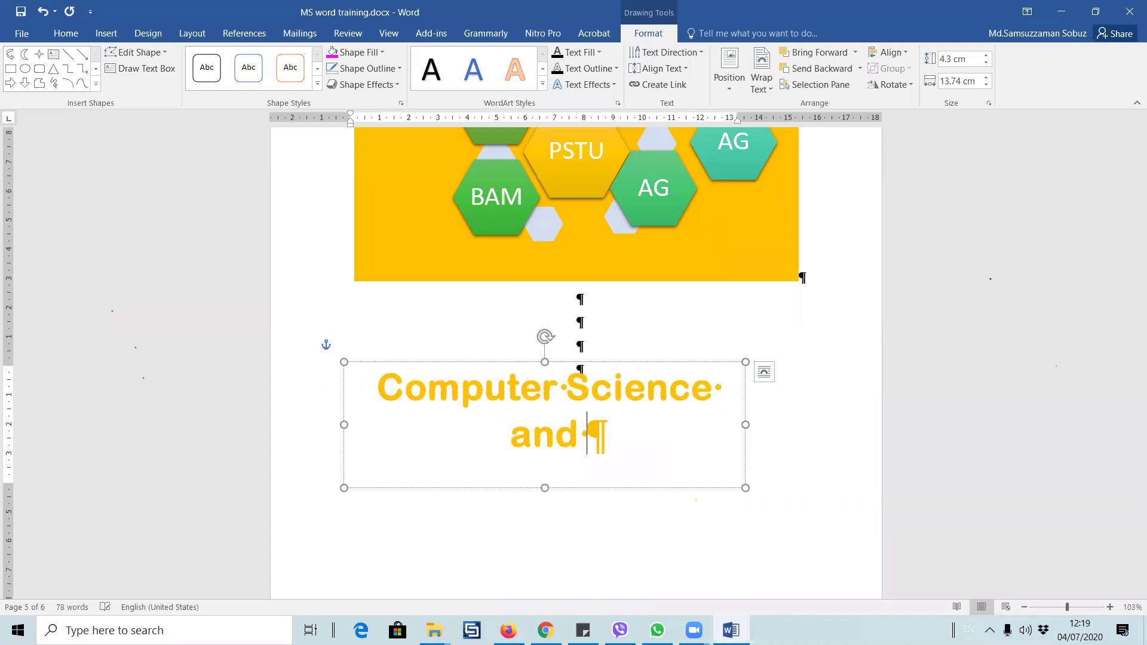
pyautogui.write('Egineering')
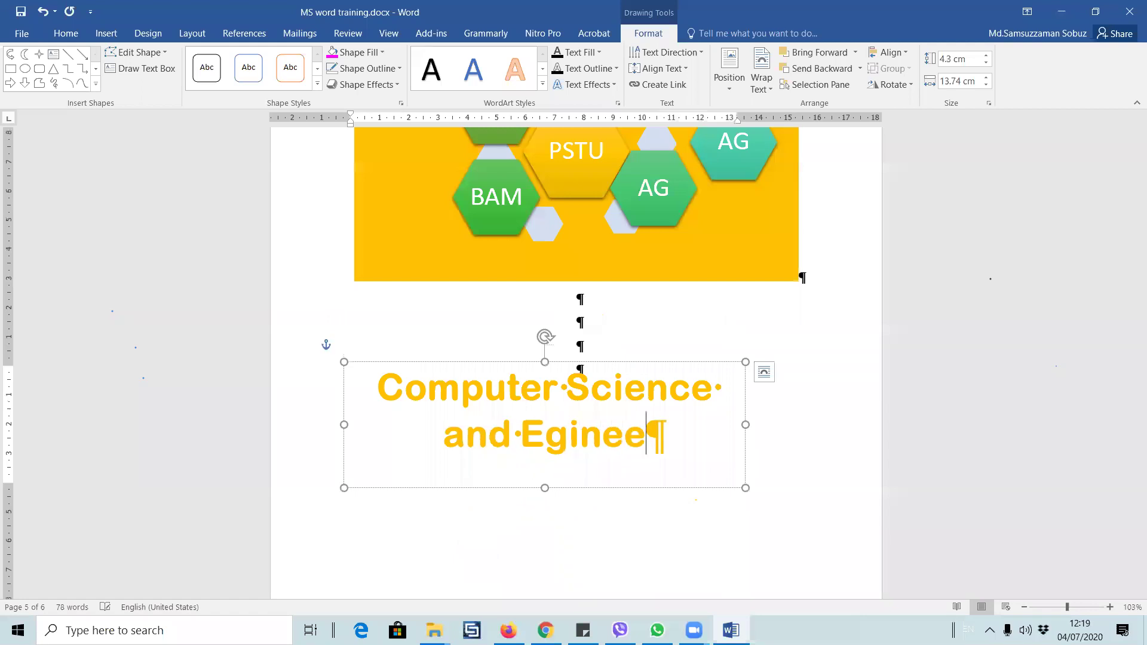
pyautogui.click(754, 455)
pyautogui.click(488, 362)
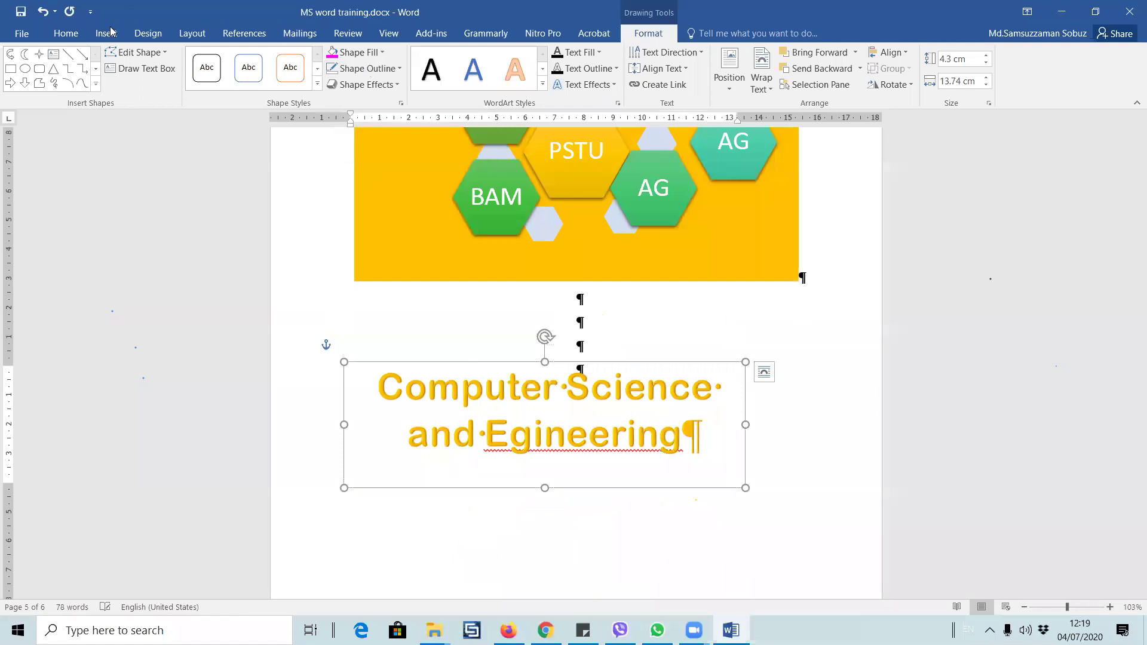
pyautogui.click(67, 35)
pyautogui.click(411, 81)
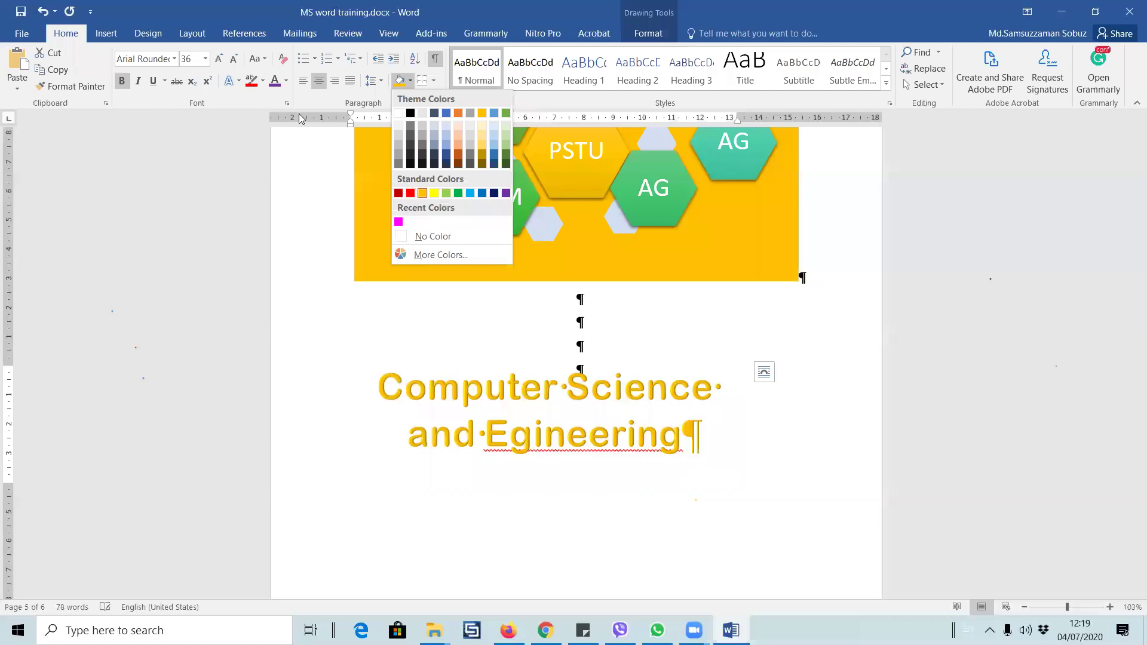
pyautogui.click(286, 81)
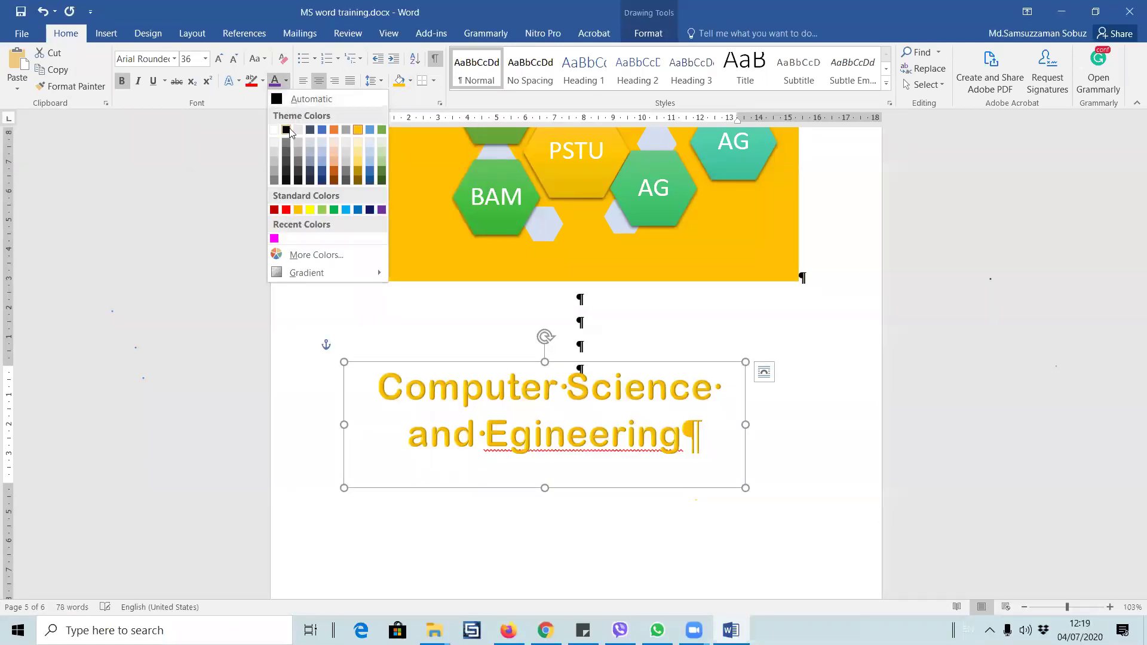
pyautogui.click(453, 372)
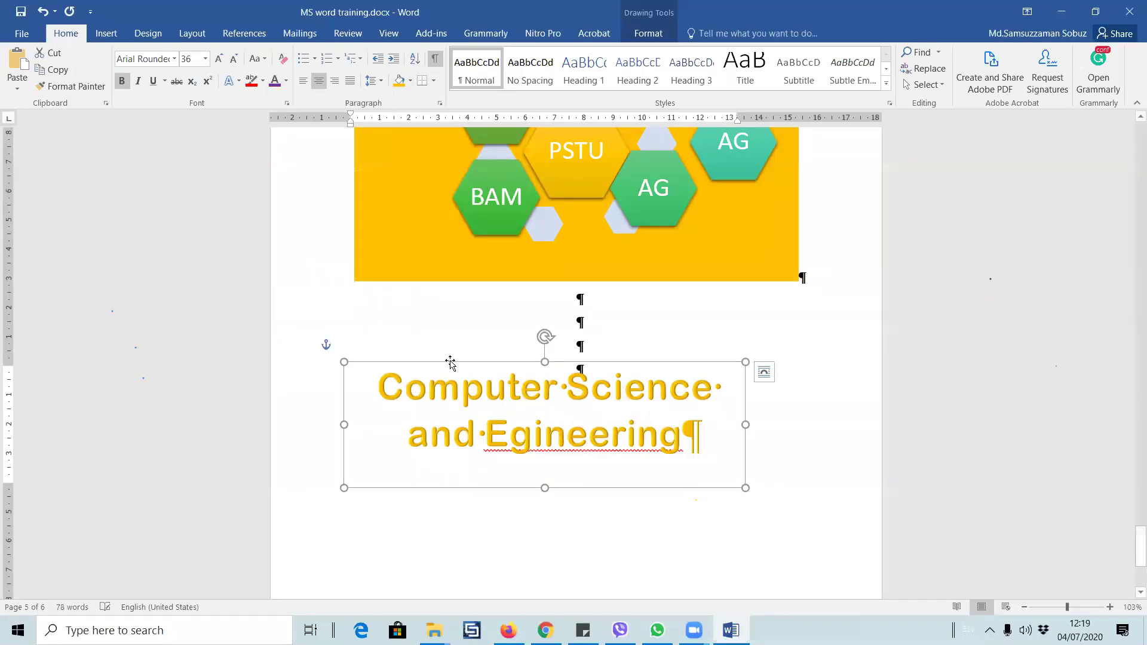
pyautogui.click(450, 360)
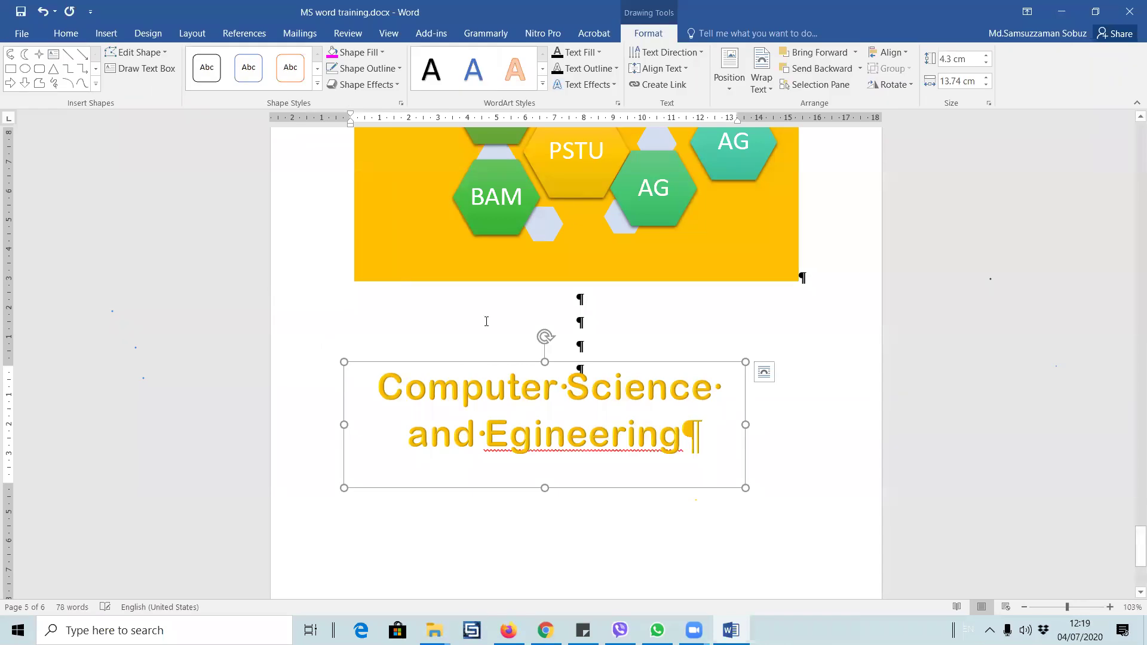
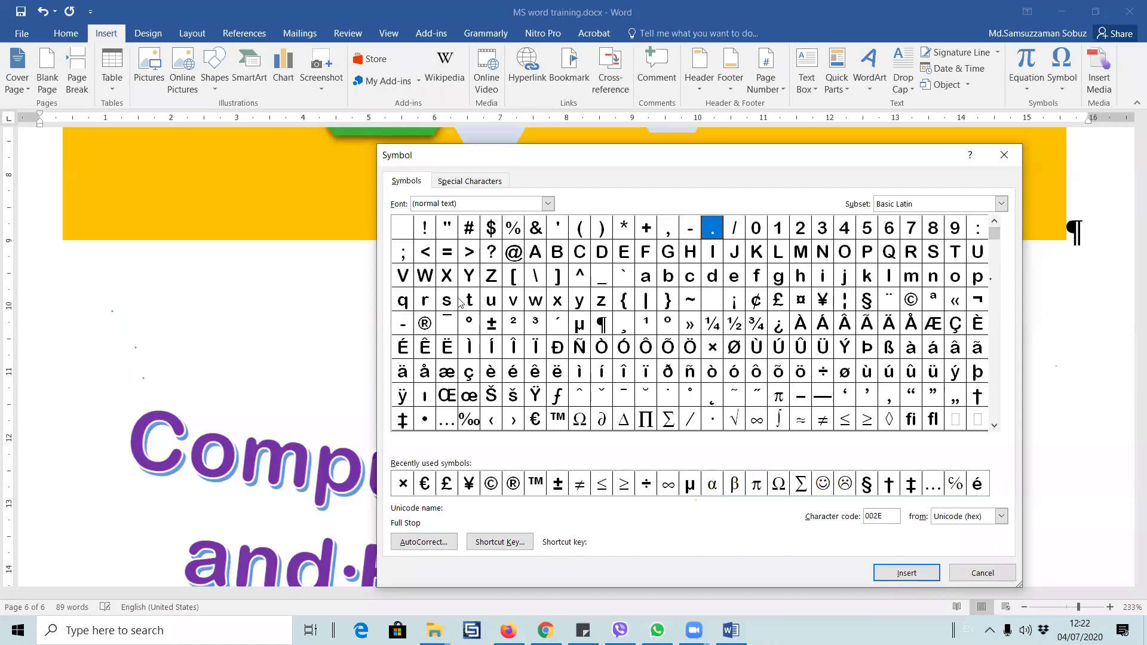
# - Examine the available symbols, such as @, §, Ω, ™, ‰ and &, and the special characters list, without inserting any
pyautogui.click(513, 254)
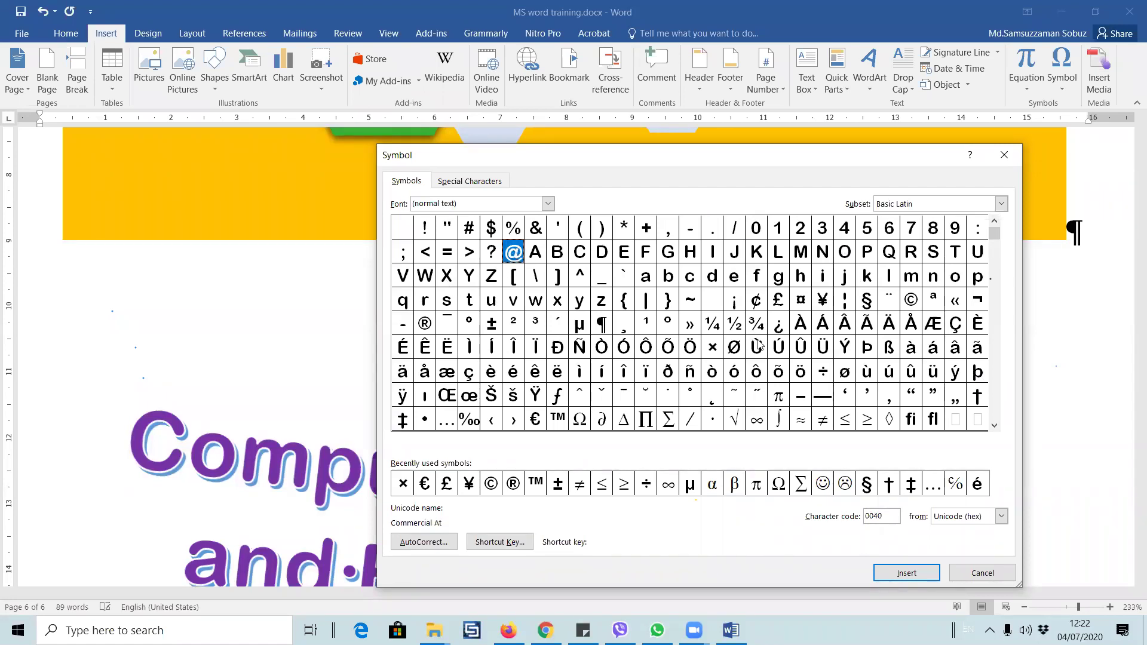
pyautogui.click(867, 300)
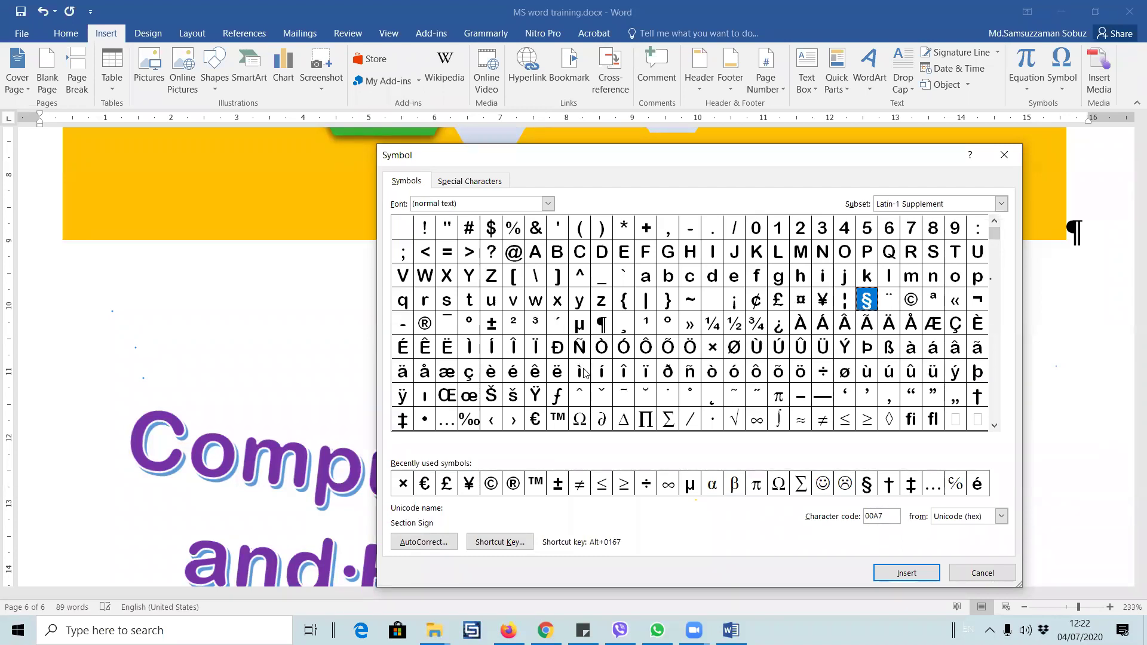
pyautogui.click(995, 424)
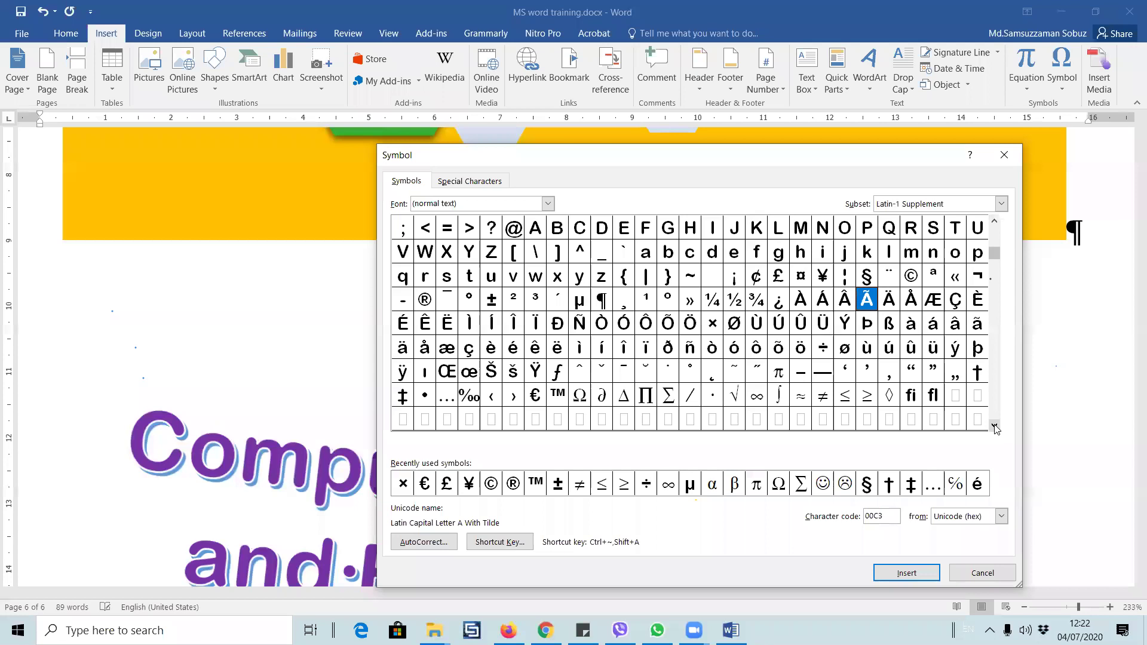
pyautogui.click(995, 425)
pyautogui.moveTo(994, 277); pyautogui.dragTo(993, 233)
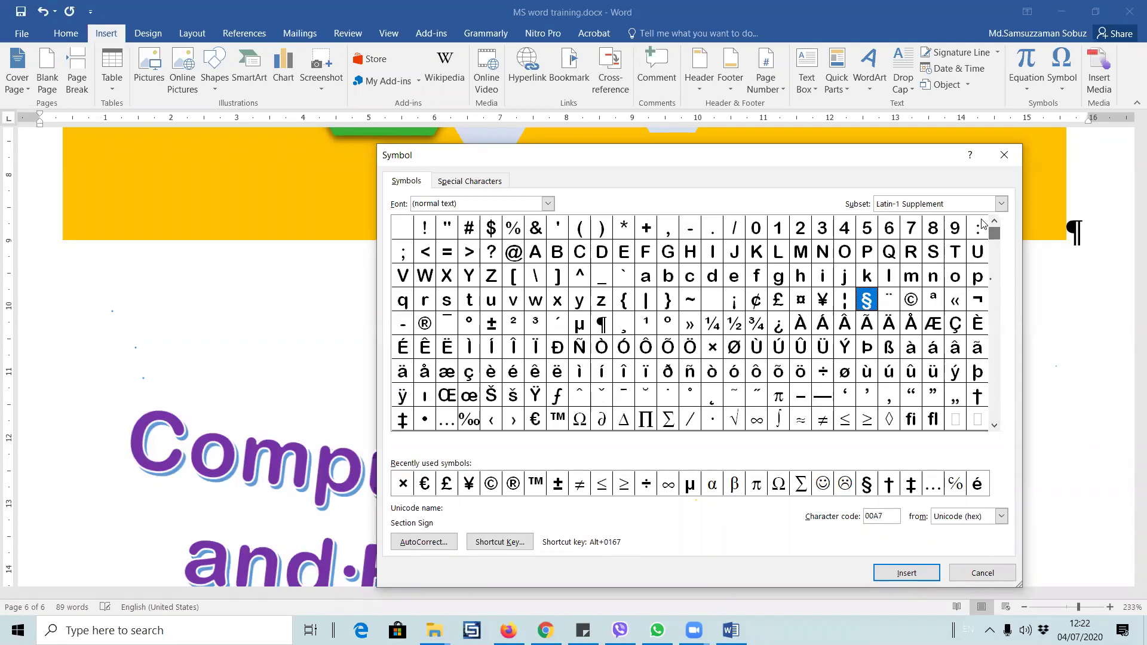
pyautogui.click(579, 419)
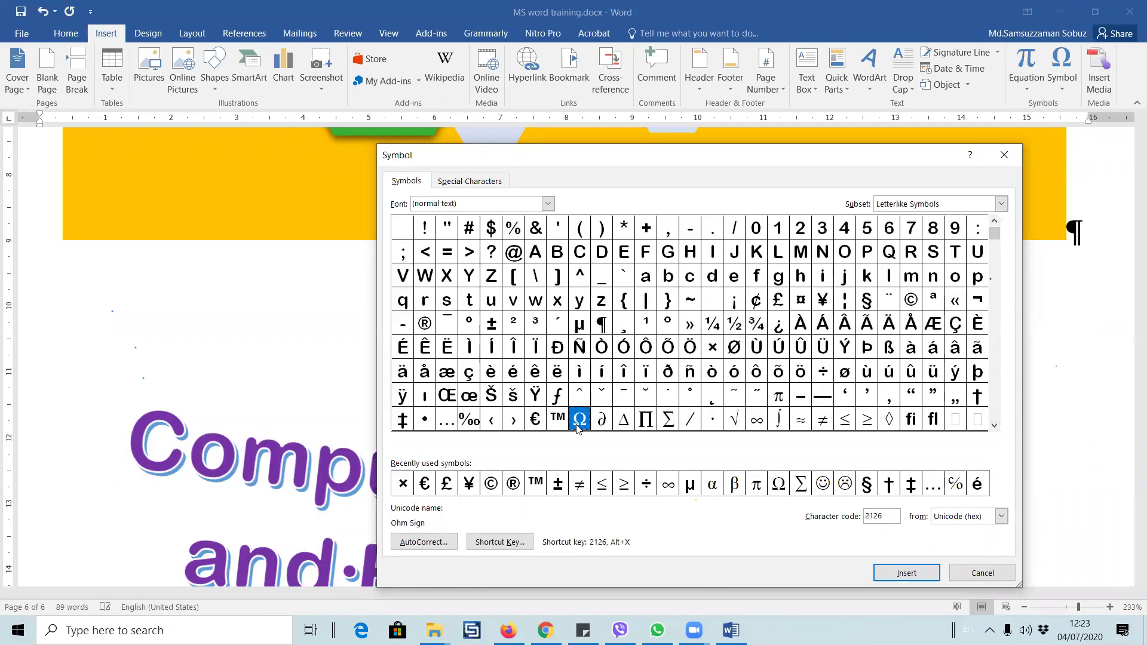
pyautogui.click(557, 419)
pyautogui.click(469, 421)
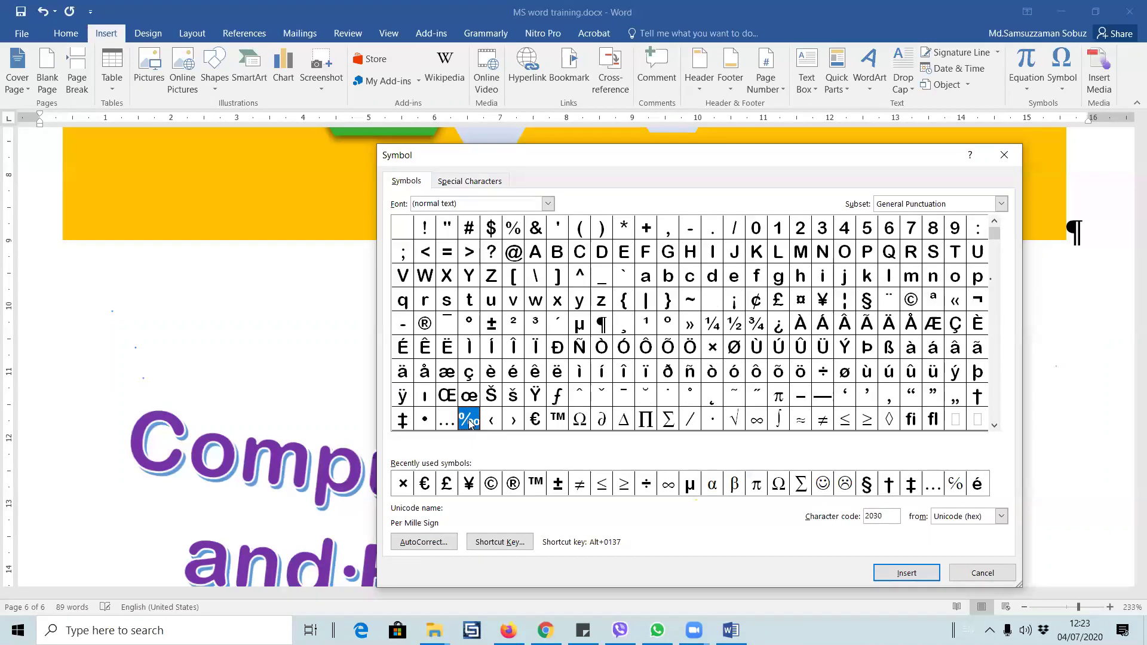
pyautogui.click(535, 235)
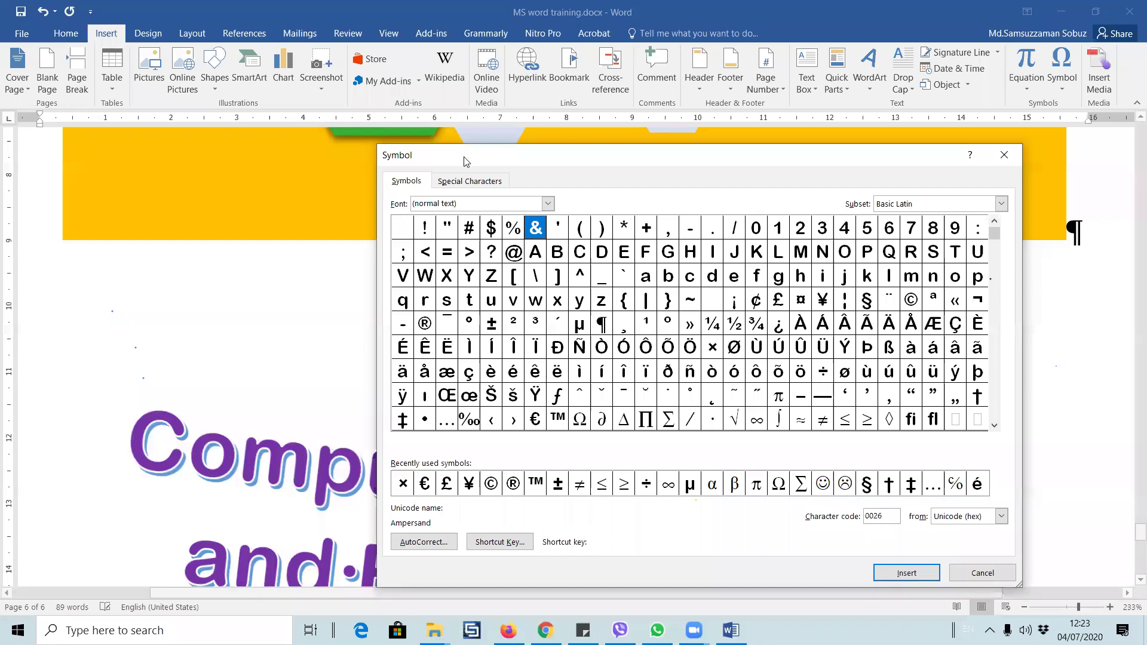
pyautogui.click(454, 185)
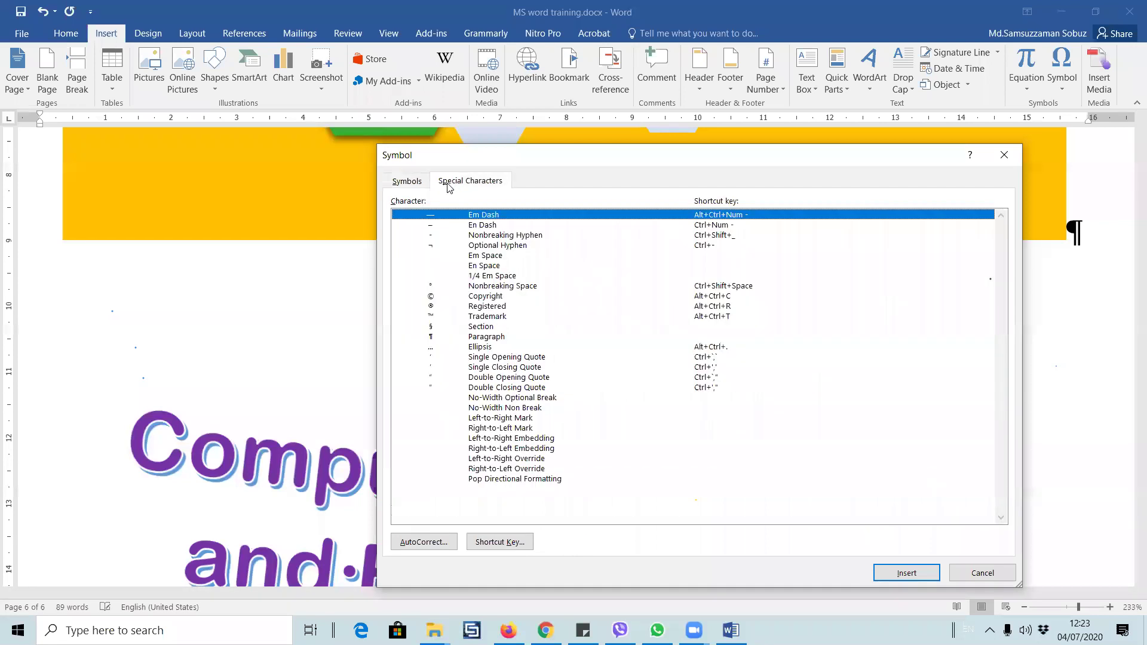
pyautogui.click(405, 183)
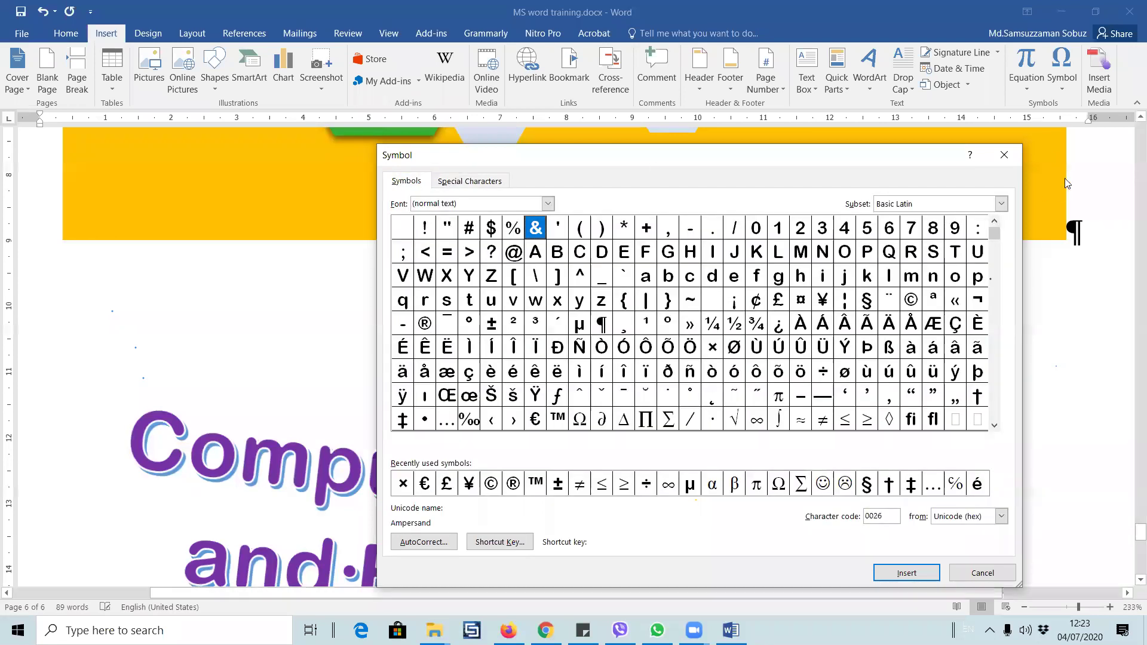
pyautogui.click(1004, 155)
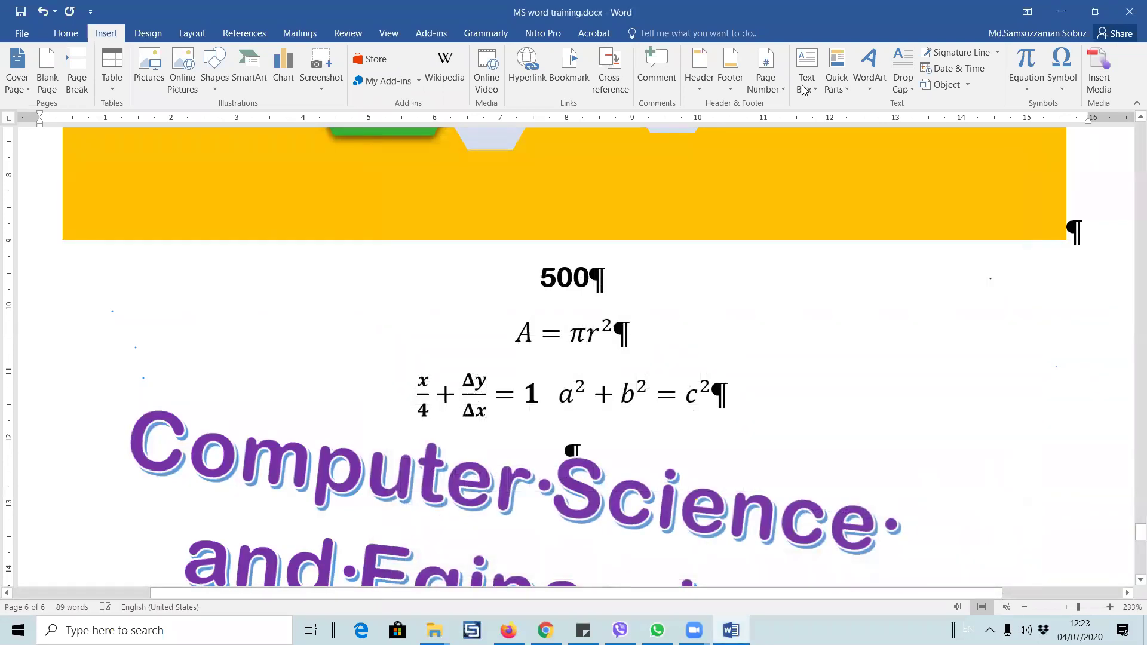
# - Insert a page break at the blank paragraph overlapping the Computer Science and Egineering WordArt
pyautogui.click(146, 35)
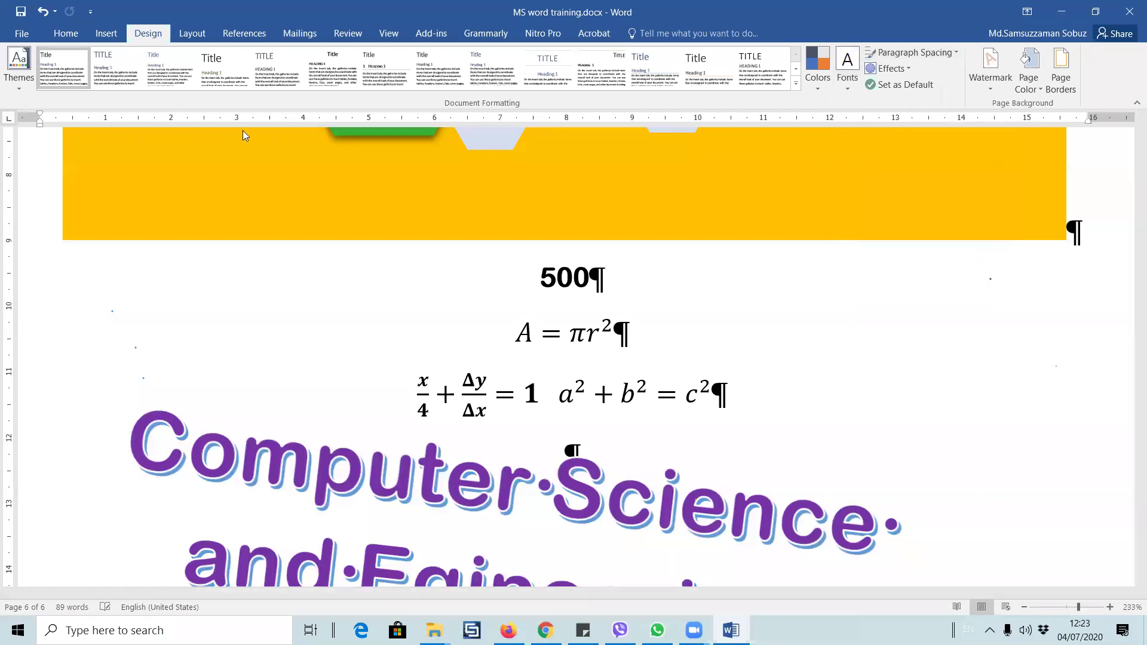
pyautogui.click(569, 333)
pyautogui.scroll(-5, 642, 408)
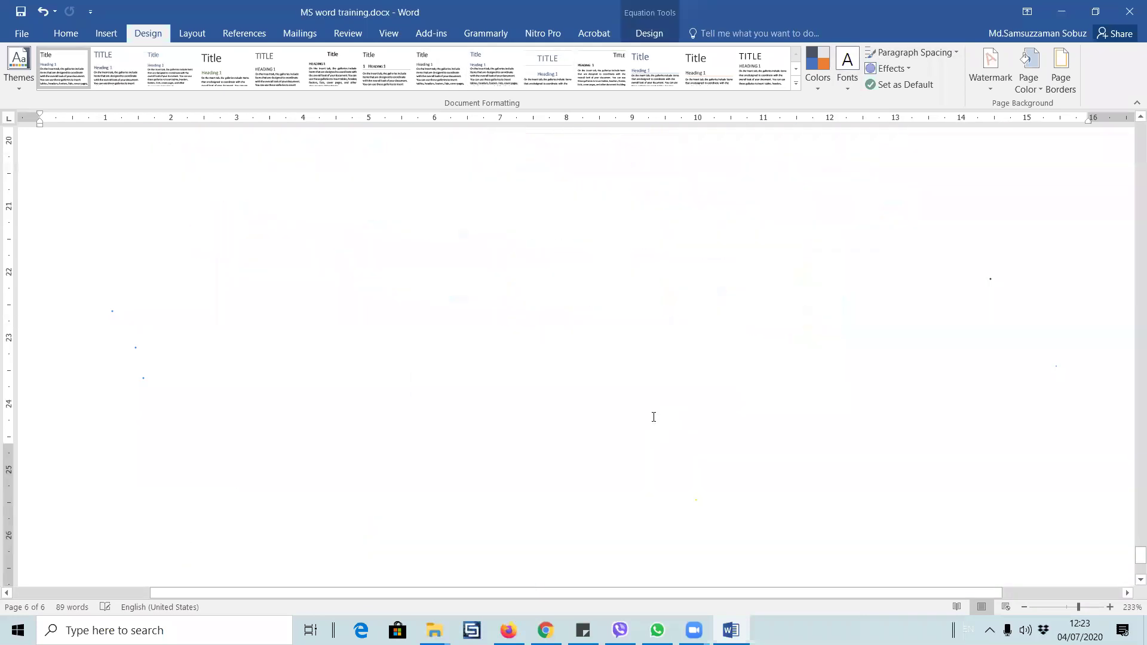
pyautogui.click(841, 338)
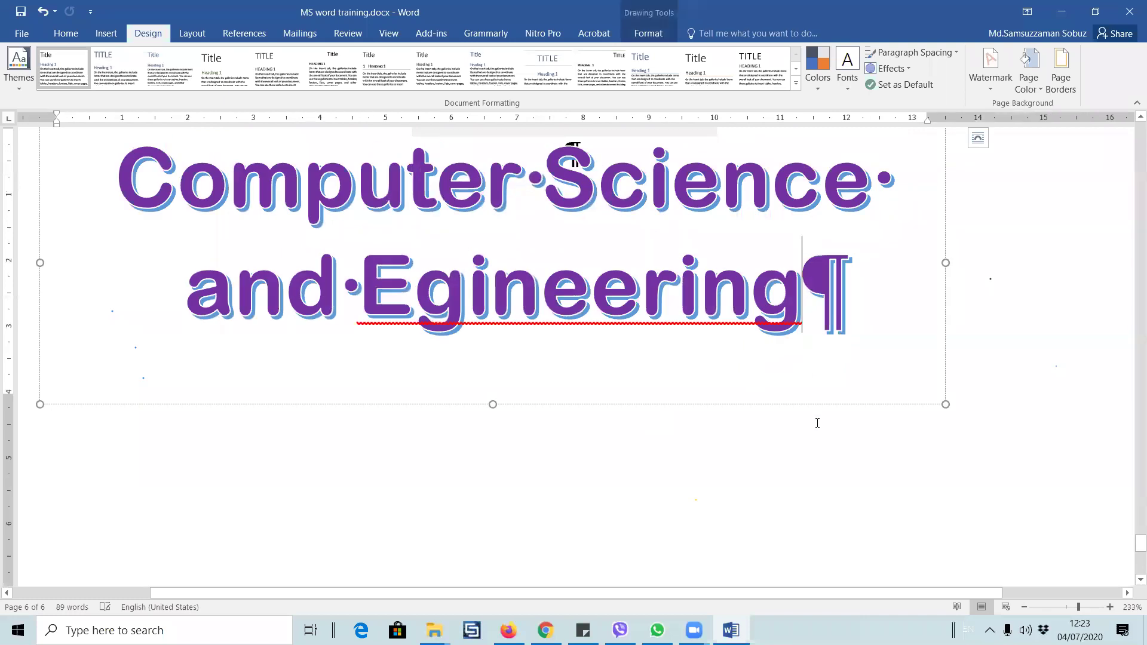
pyautogui.click(980, 330)
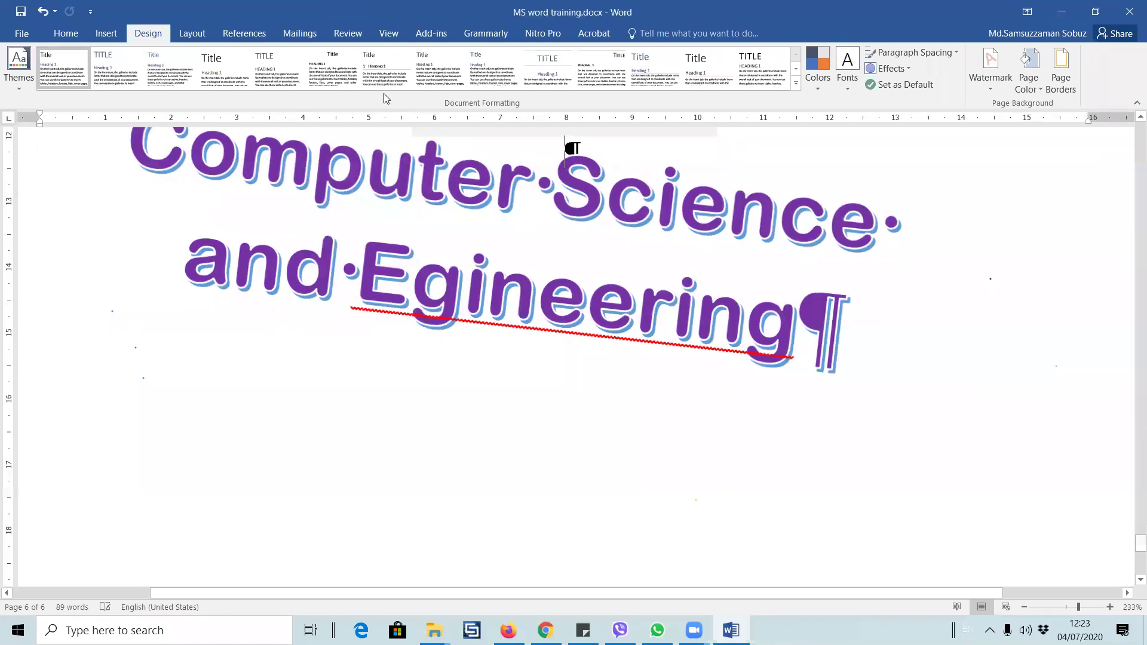
pyautogui.click(106, 34)
pyautogui.click(79, 81)
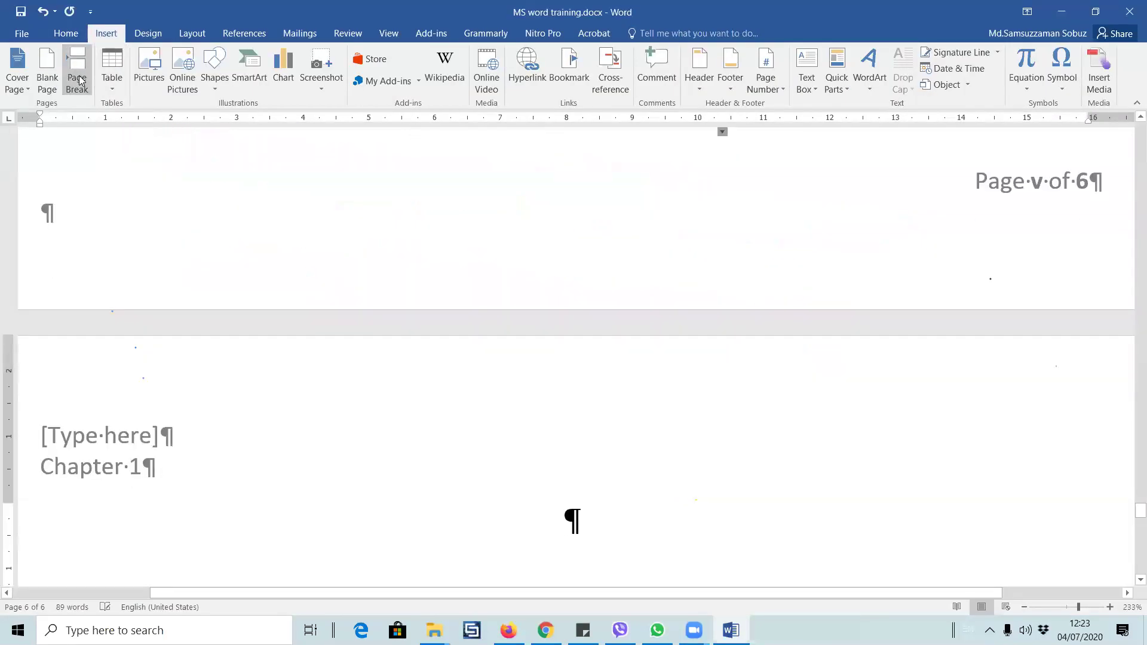
pyautogui.scroll(-4, 472, 443)
pyautogui.scroll(2, 537, 412)
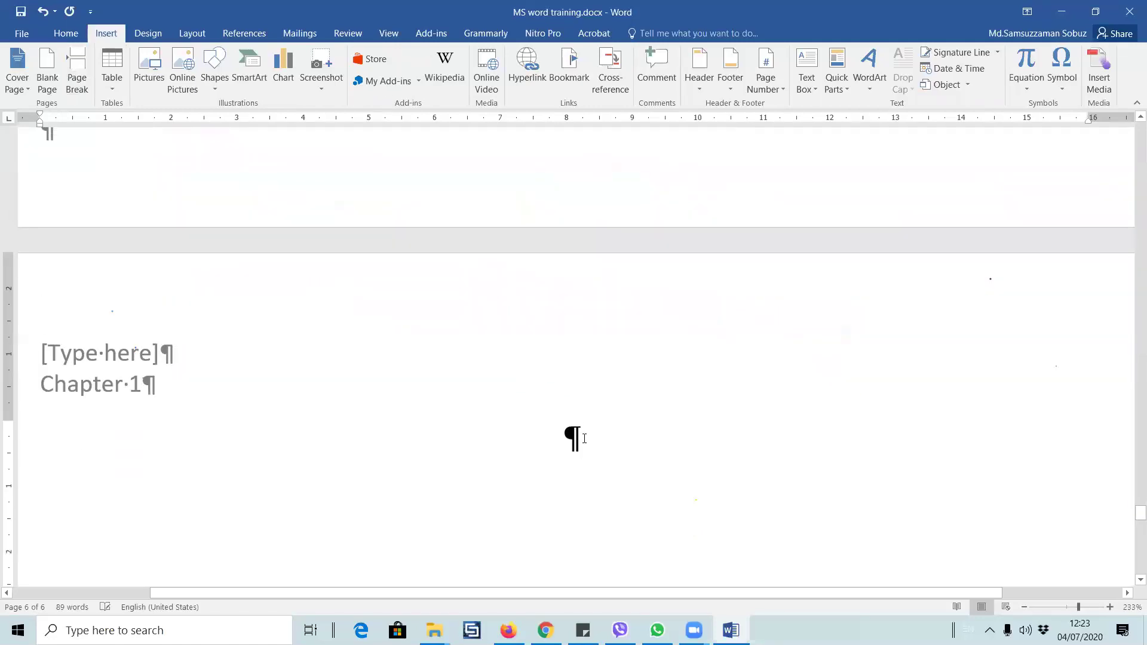
# - Try several built-in style sets on the document, using the new blank page as preview
pyautogui.click(148, 33)
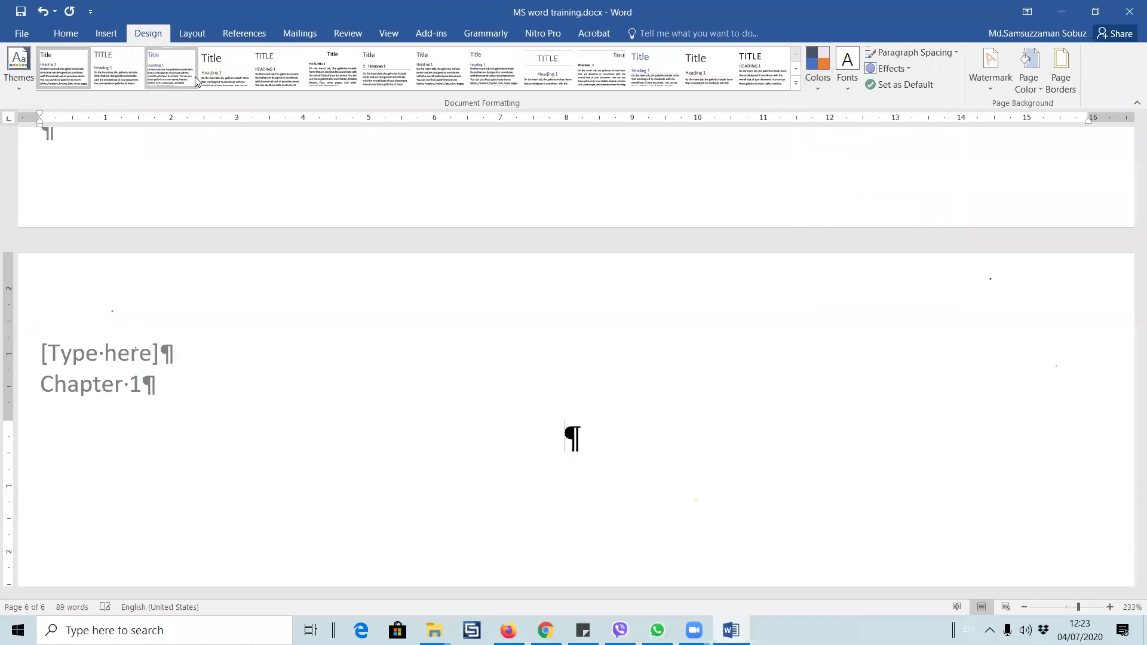
pyautogui.click(224, 67)
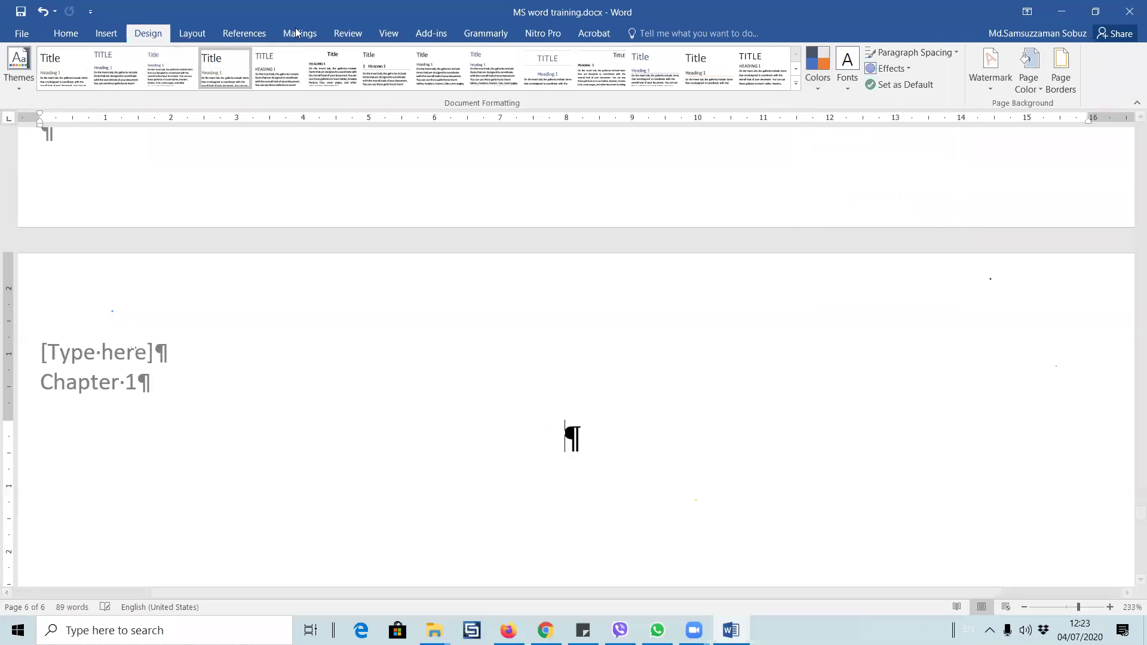
pyautogui.click(276, 68)
pyautogui.click(796, 84)
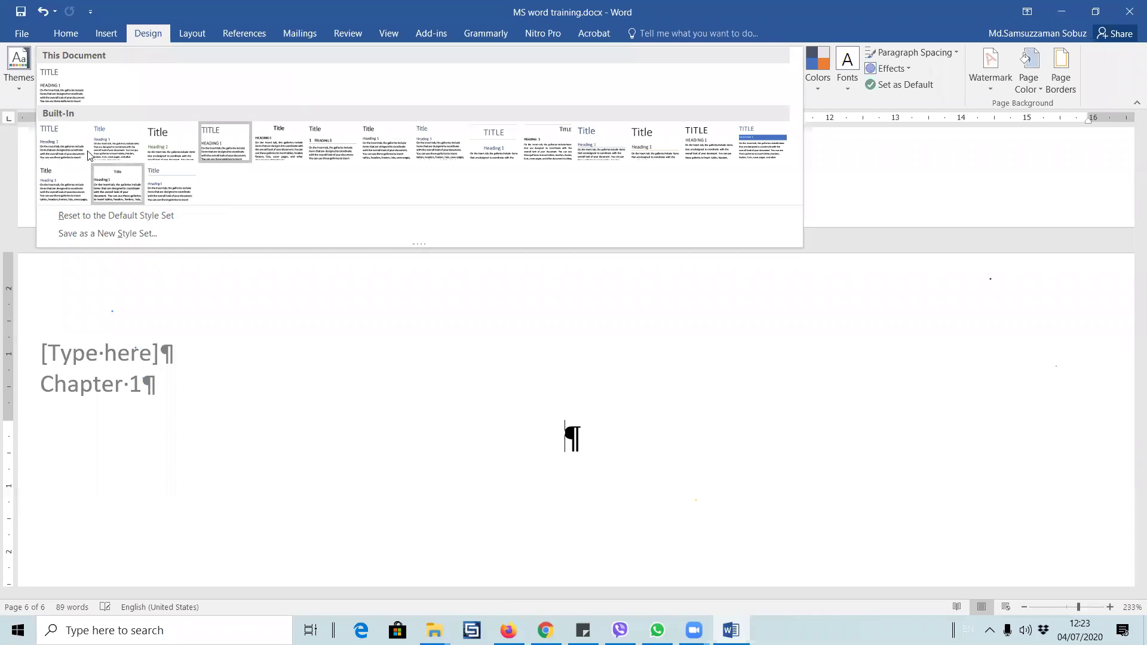
pyautogui.click(76, 151)
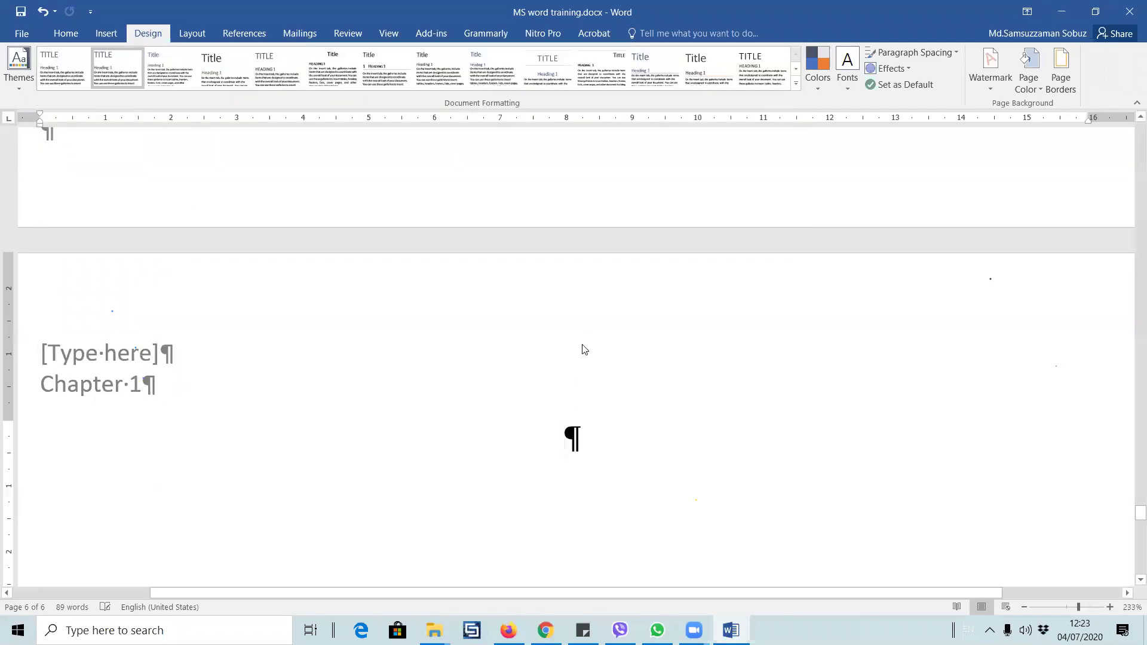
pyautogui.scroll(-9, 580, 371)
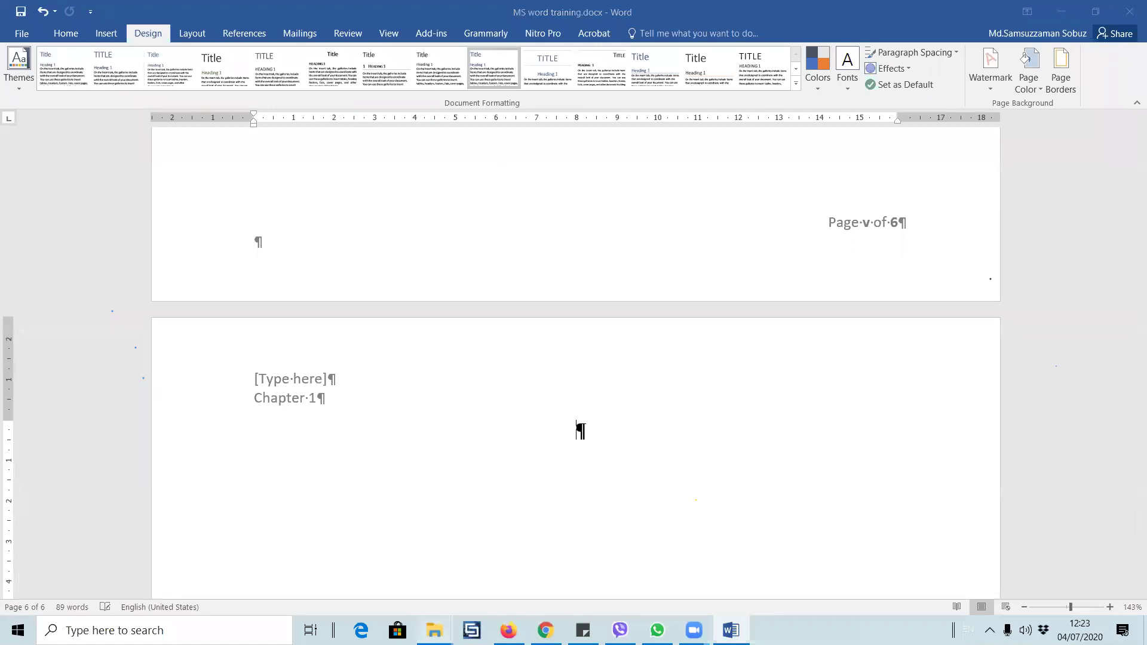
# - Open paper_final_draft.docx from the recent documents
pyautogui.moveTo(416, 612)
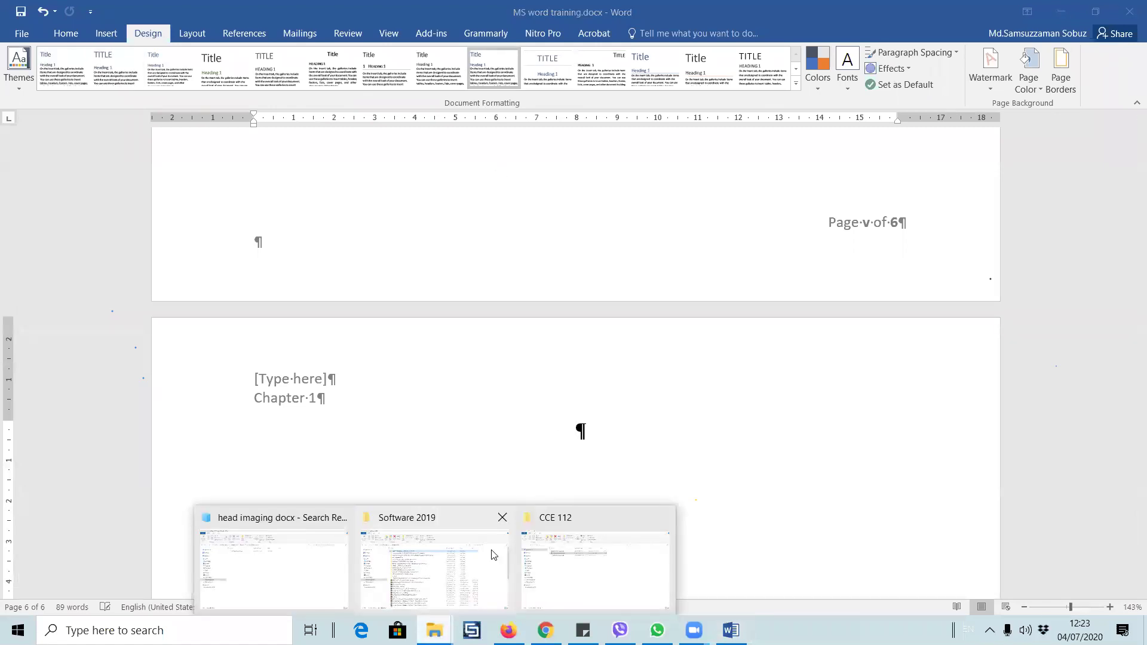
pyautogui.click(274, 594)
pyautogui.click(731, 630)
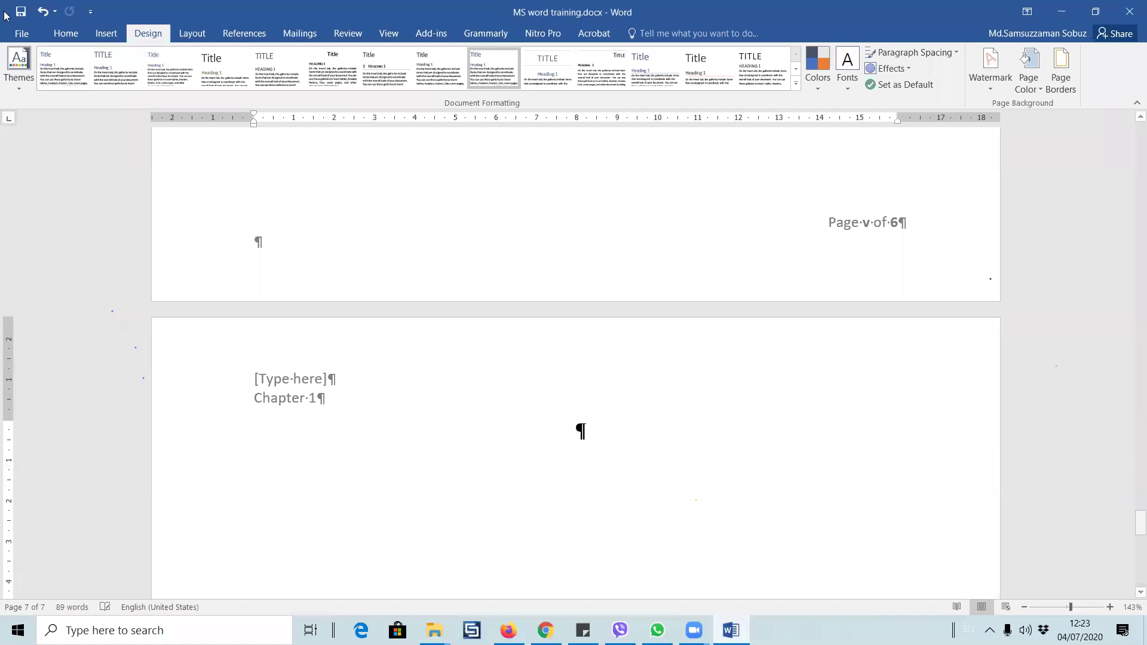
pyautogui.click(22, 33)
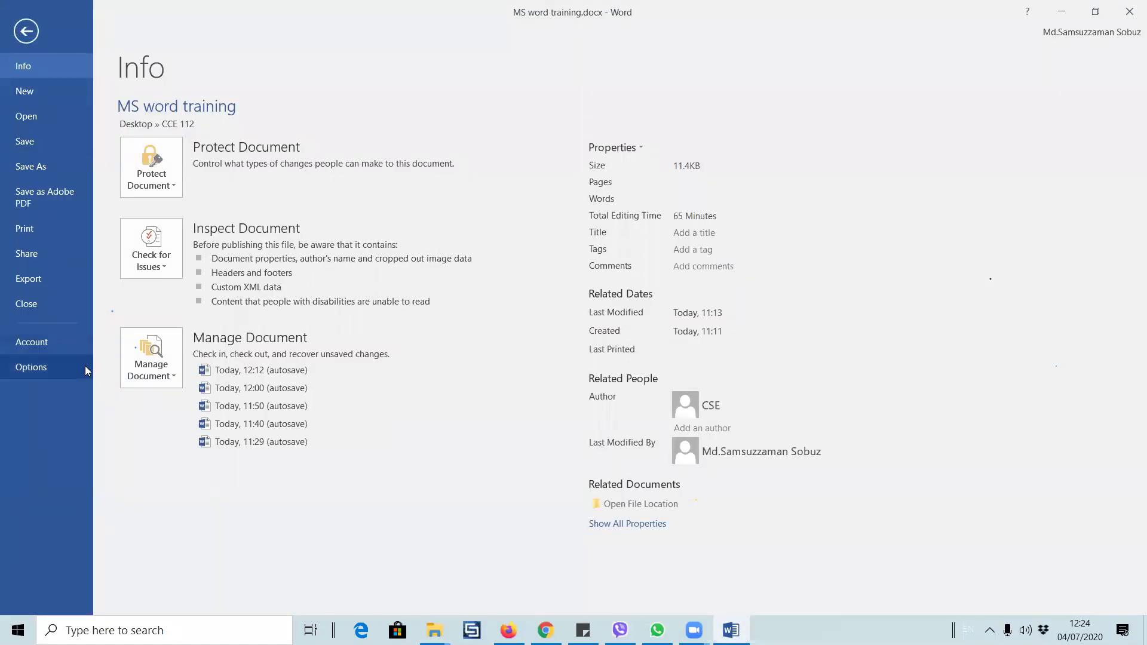
pyautogui.click(36, 116)
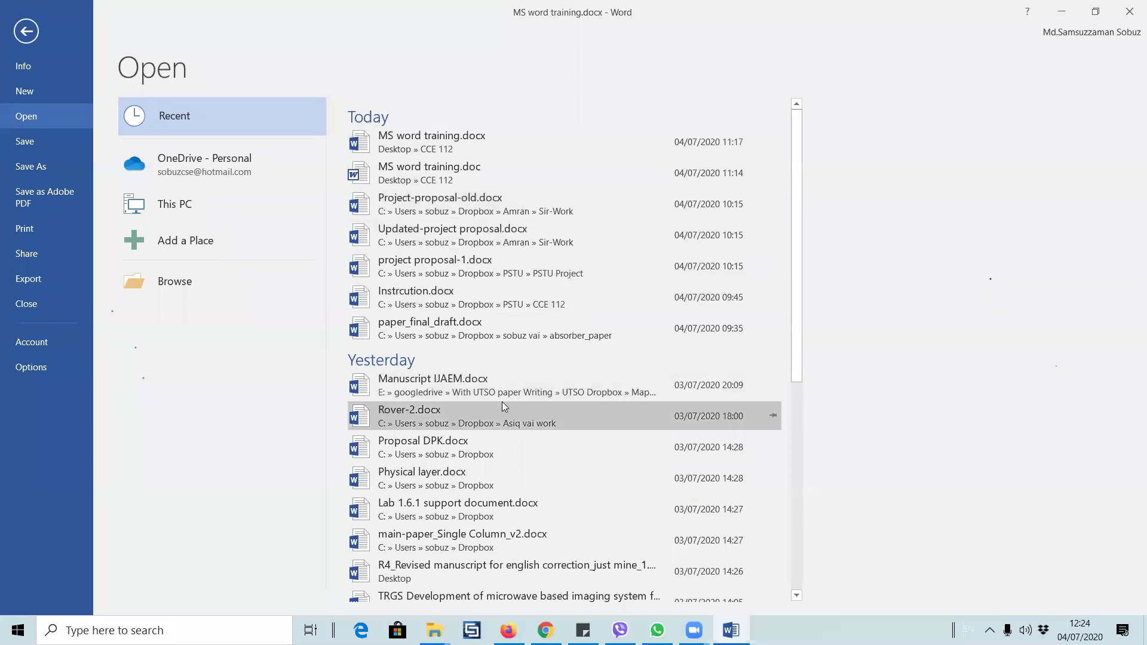
pyautogui.click(478, 325)
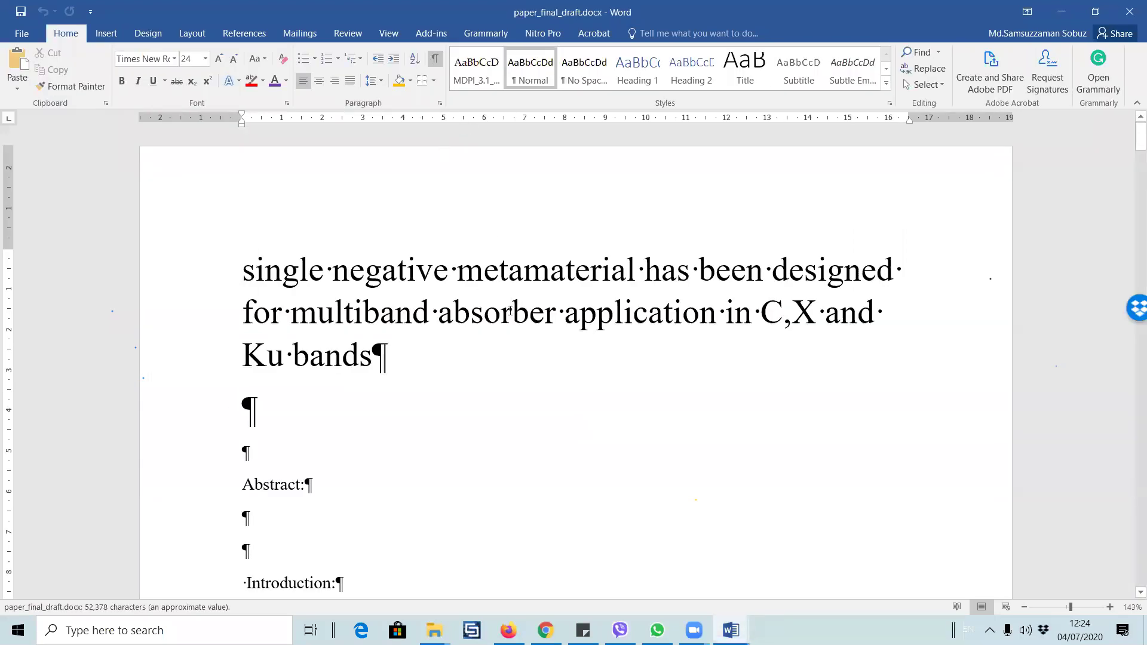
# - Copy the highlighted first Introduction paragraph from paper_final_draft.docx and paste it onto the blank last page of MS word training.docx
pyautogui.scroll(-5, 495, 302)
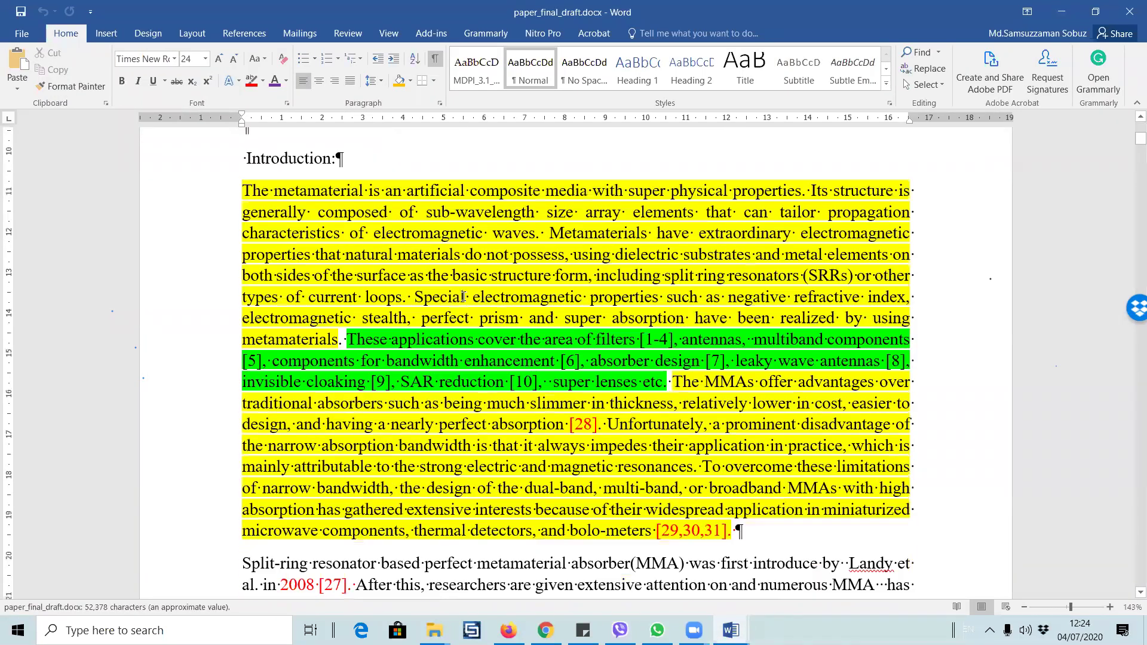
pyautogui.moveTo(235, 319); pyautogui.dragTo(619, 496)
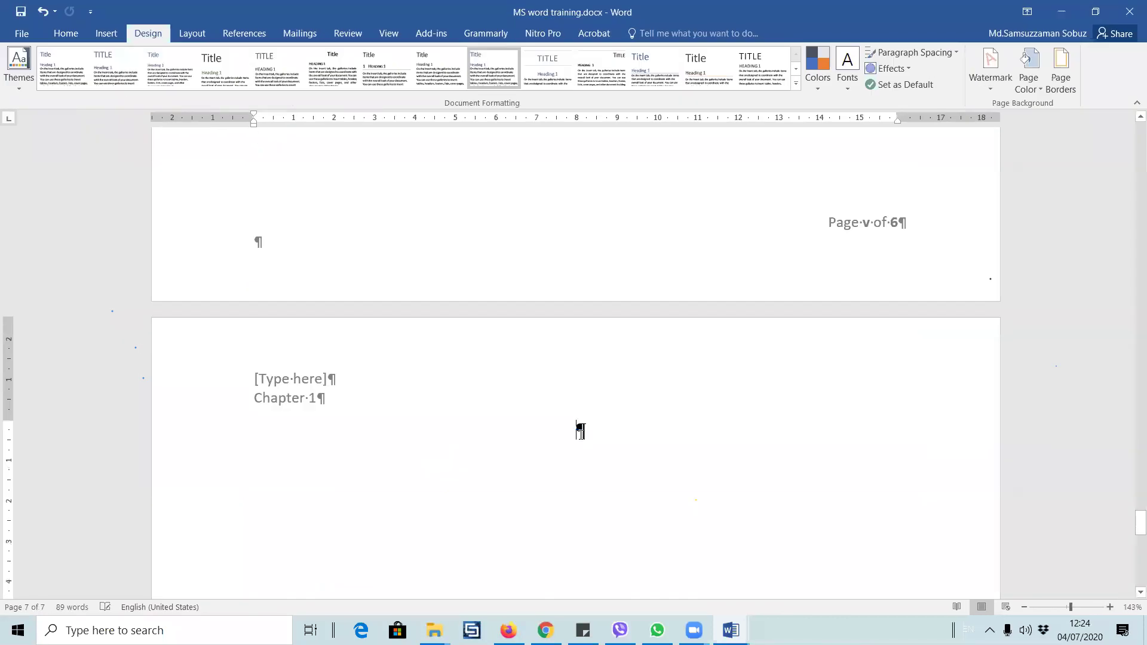
pyautogui.hotkey('ctrl', 'v')
# - Set the pasted paragraph's shading to No Color and remove its yellow and green text highlighting
pyautogui.tripleClick(251, 160)
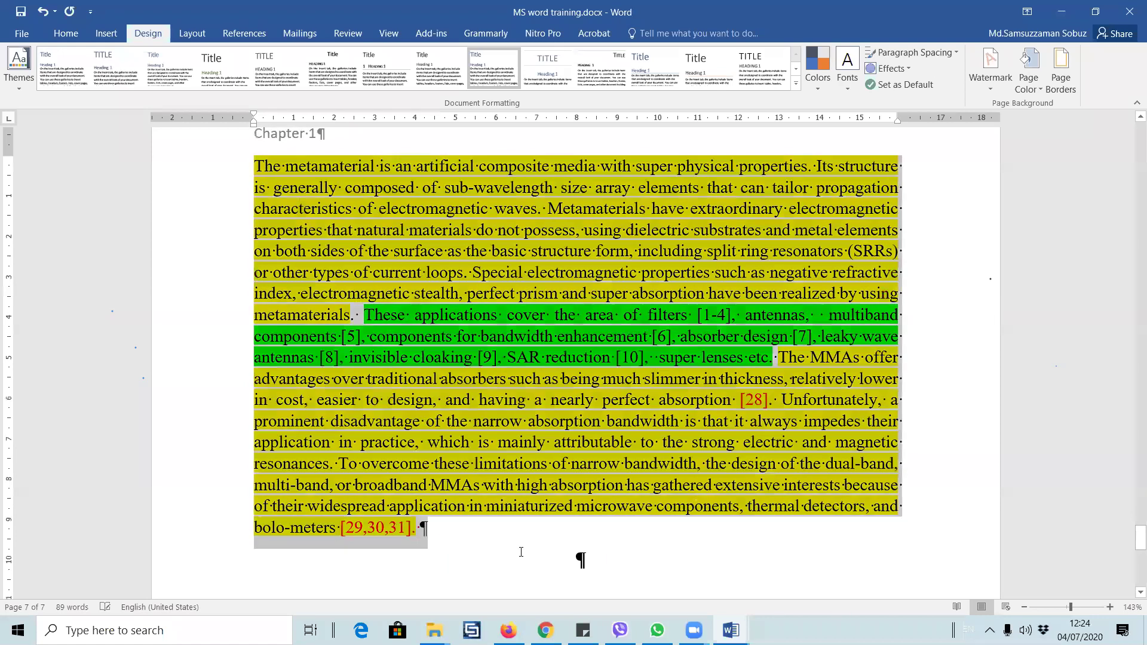
pyautogui.click(65, 33)
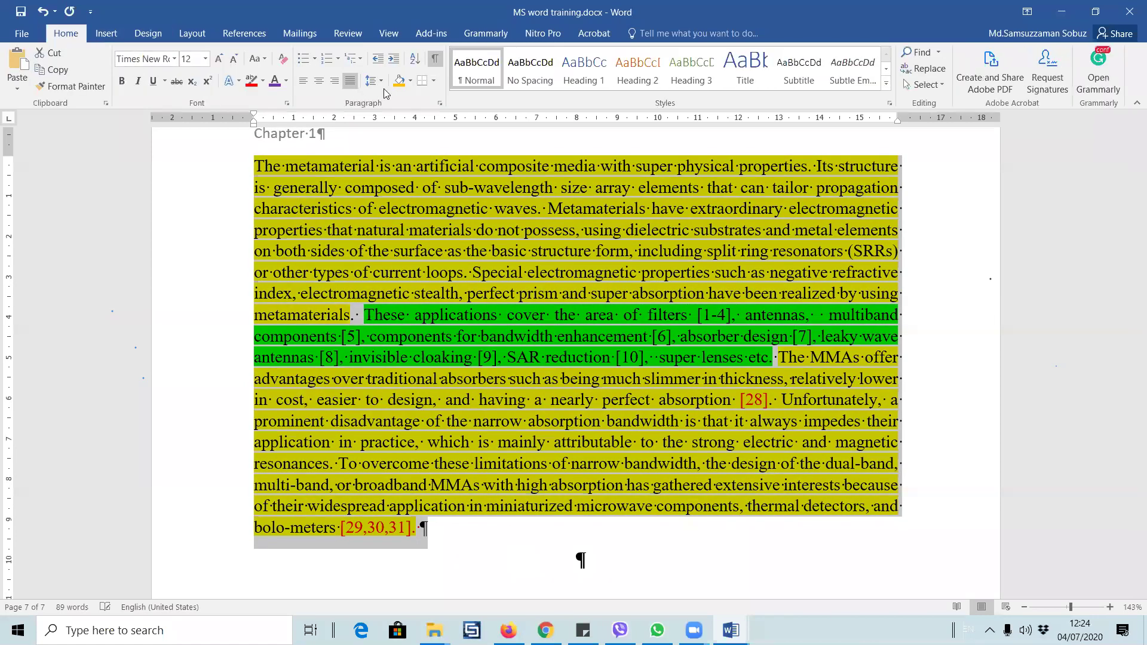
pyautogui.click(410, 80)
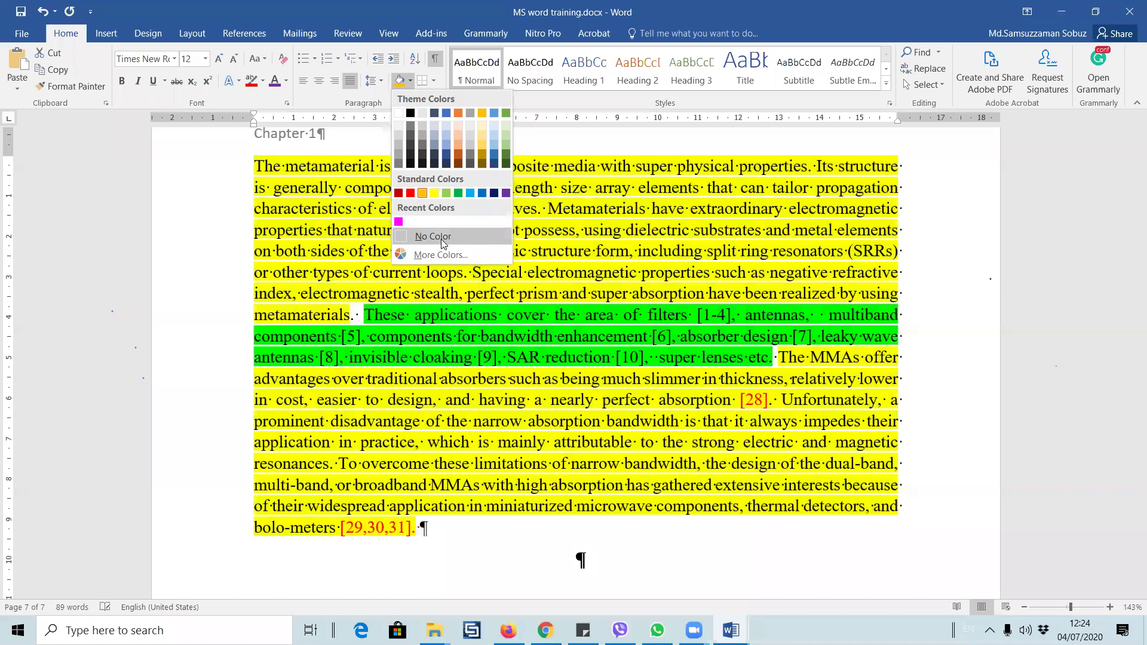
pyautogui.click(442, 237)
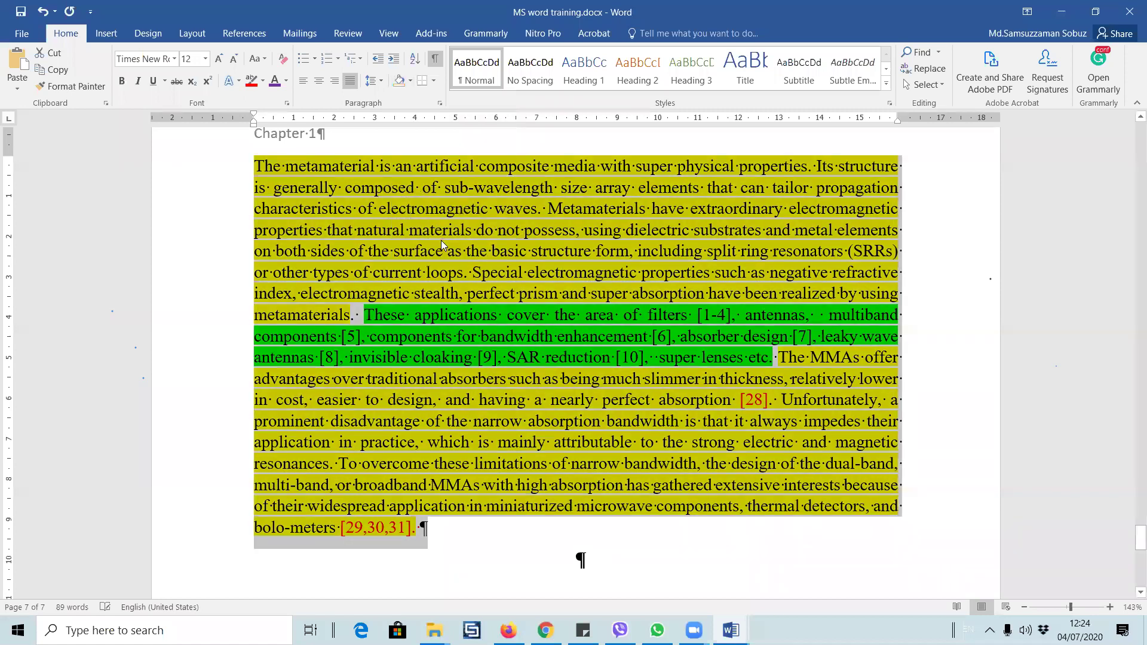
pyautogui.click(263, 81)
pyautogui.click(286, 163)
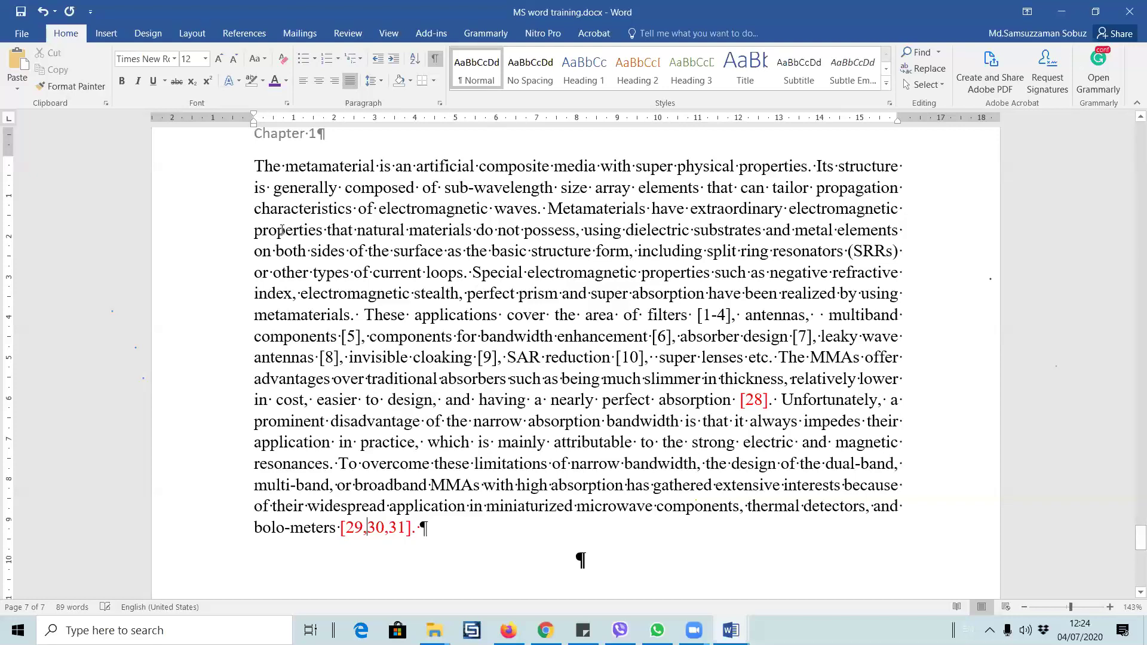
# - Select the pasted metamaterial paragraph and try the built-in style set with a centred title
pyautogui.moveTo(256, 169); pyautogui.dragTo(433, 534)
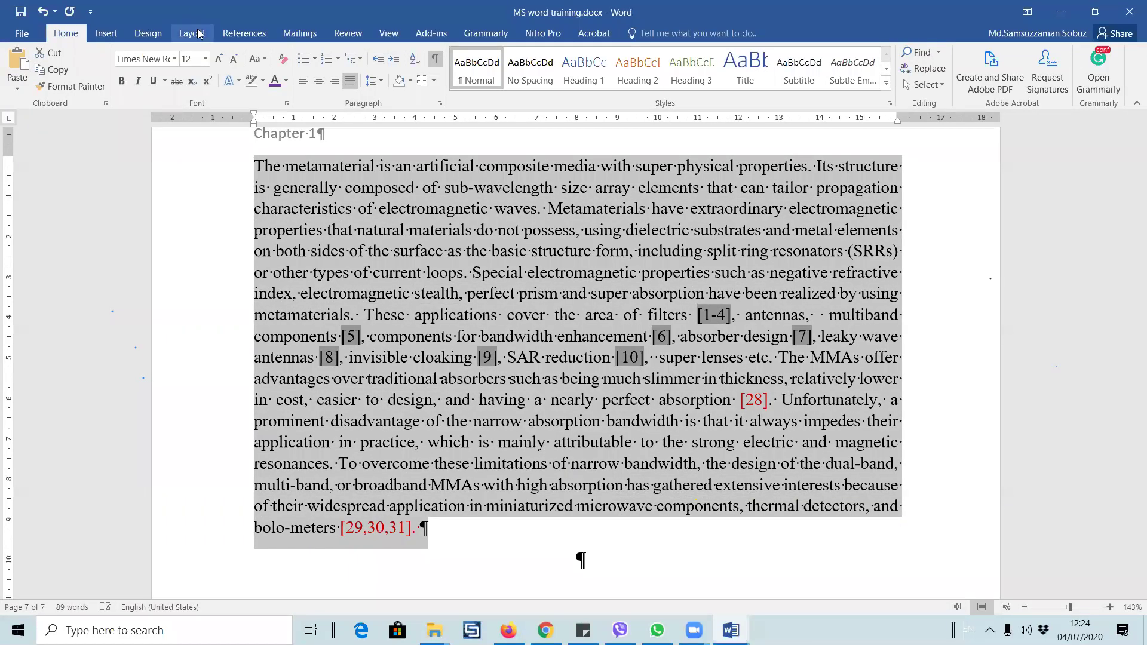
pyautogui.click(146, 33)
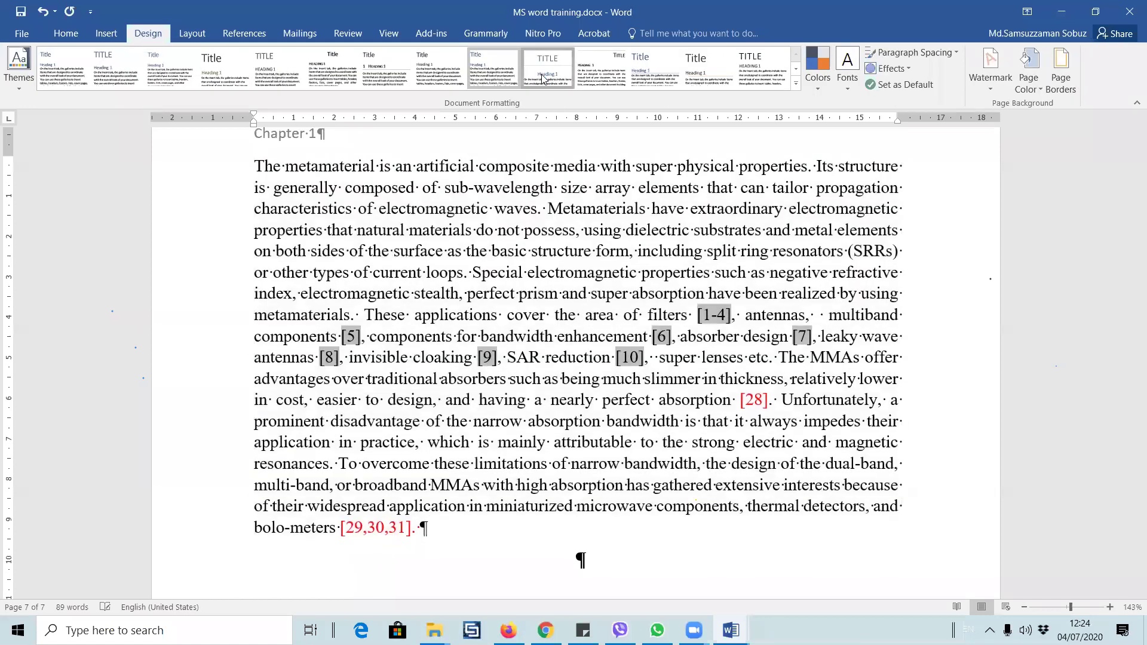
pyautogui.click(543, 78)
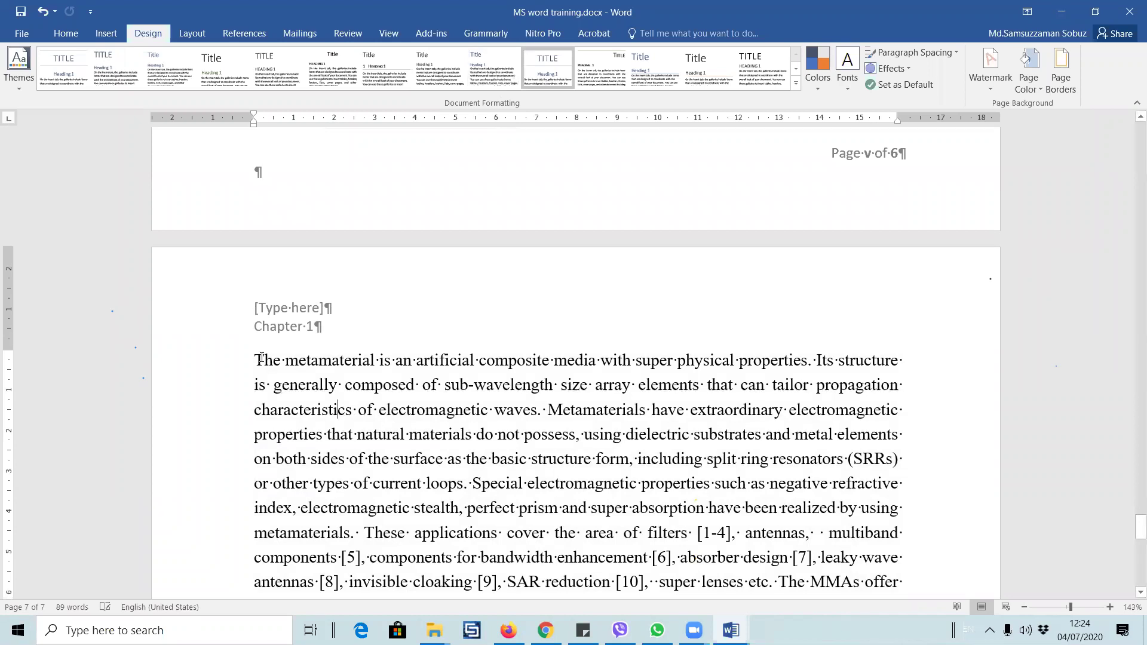
# - Add two empty lines above the metamaterial paragraph and copy its opening words "The metamaterial" onto the first one
pyautogui.press('Return')
pyautogui.press('Return')
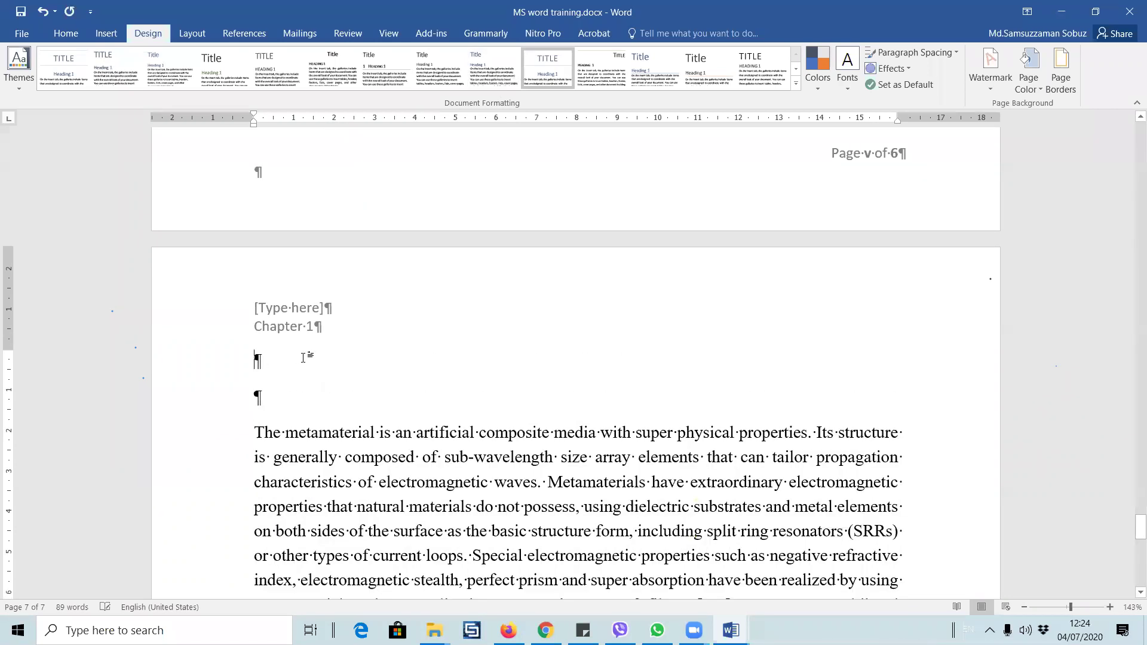
pyautogui.moveTo(295, 432); pyautogui.dragTo(255, 432)
pyautogui.hotkey('ctrl', 'c')
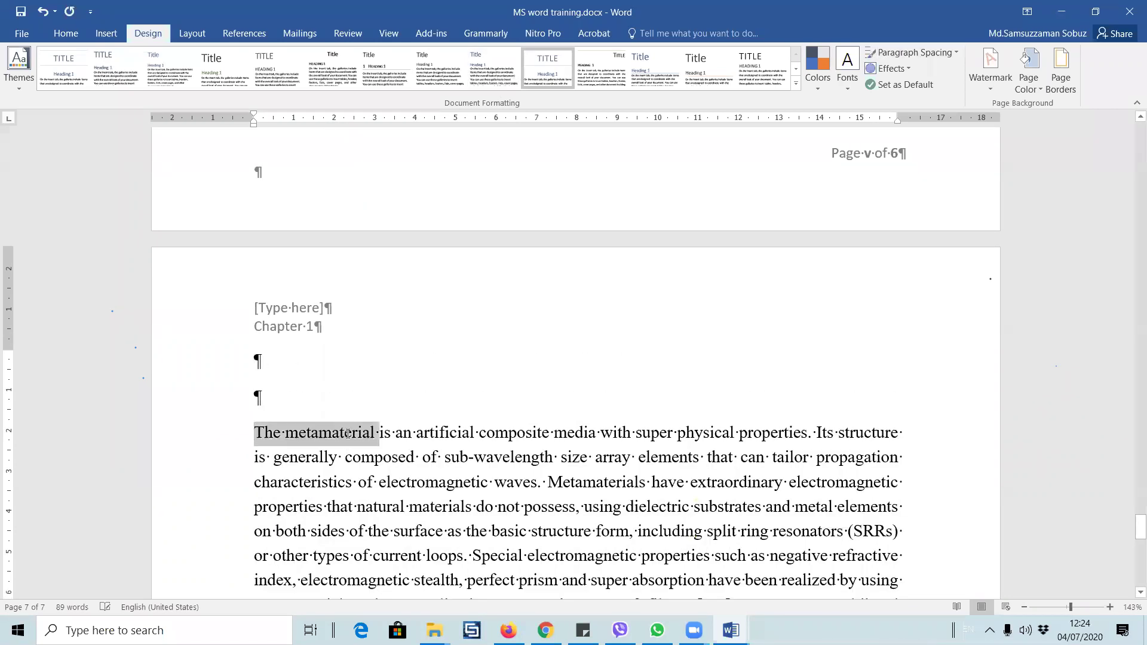
pyautogui.click(281, 375)
pyautogui.hotkey('ctrl', 'v')
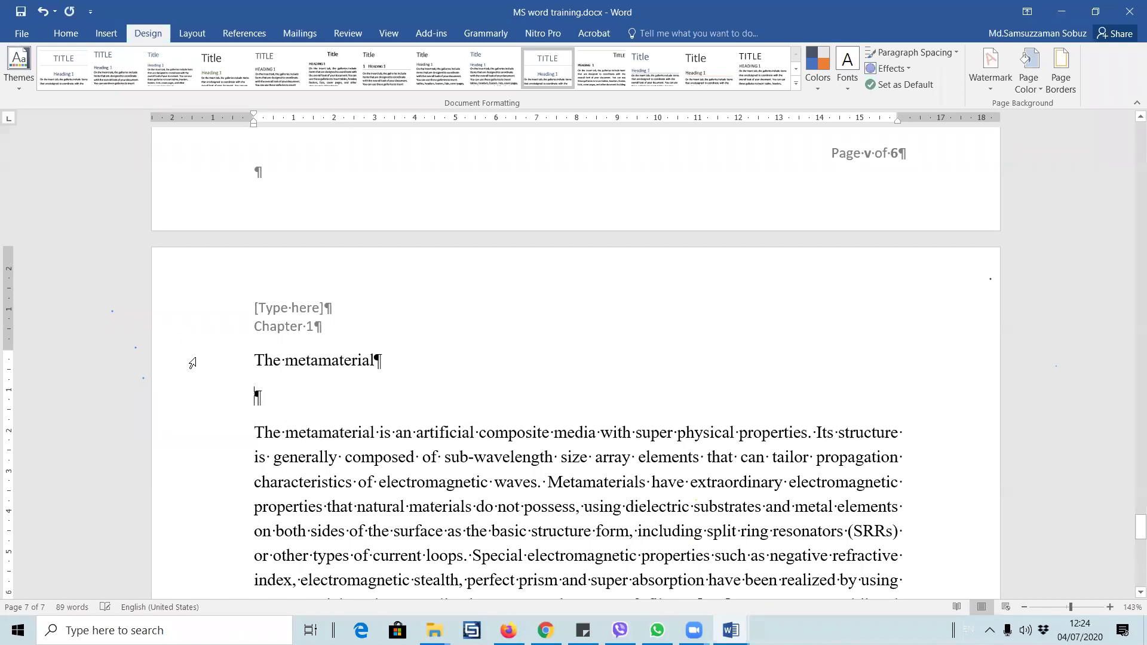
# - Select the "The metamaterial" line and try two further style sets, ending with the black all-caps title set
pyautogui.click(193, 362)
pyautogui.click(600, 76)
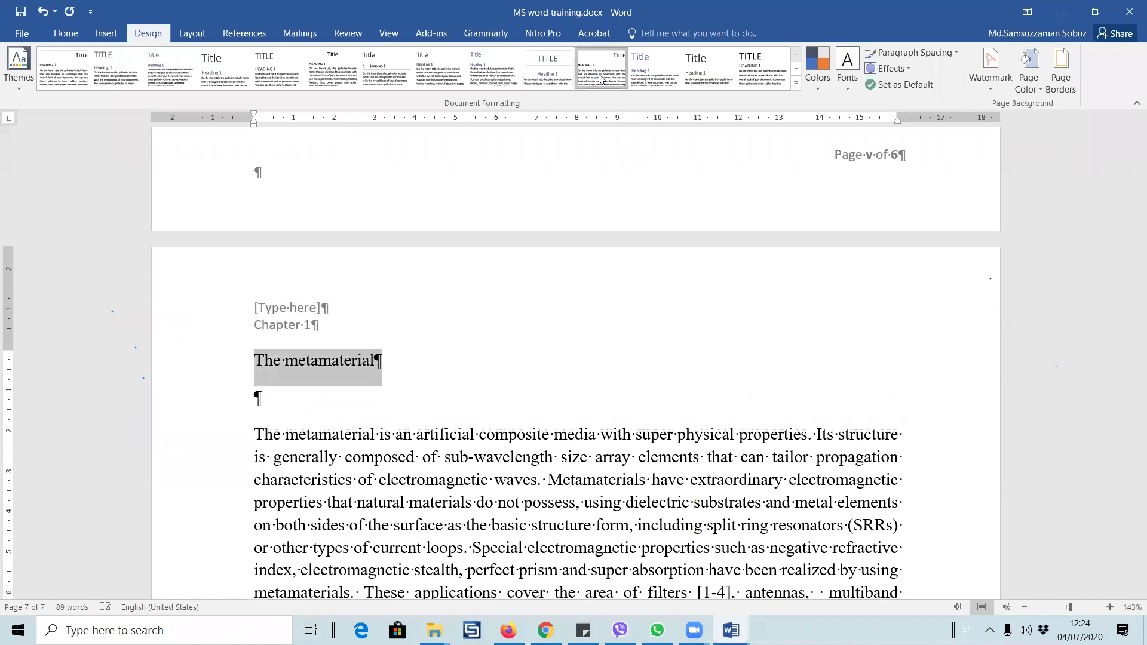
pyautogui.click(754, 79)
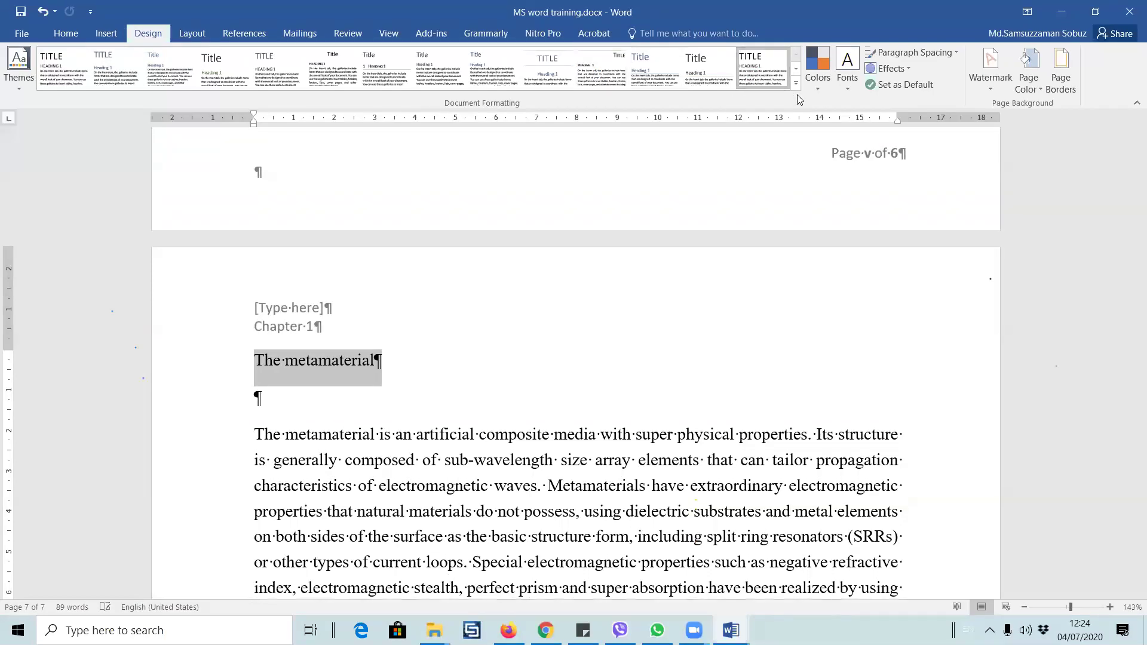
# - Apply the Title style to the "The metamaterial" line and centre it
pyautogui.click(64, 34)
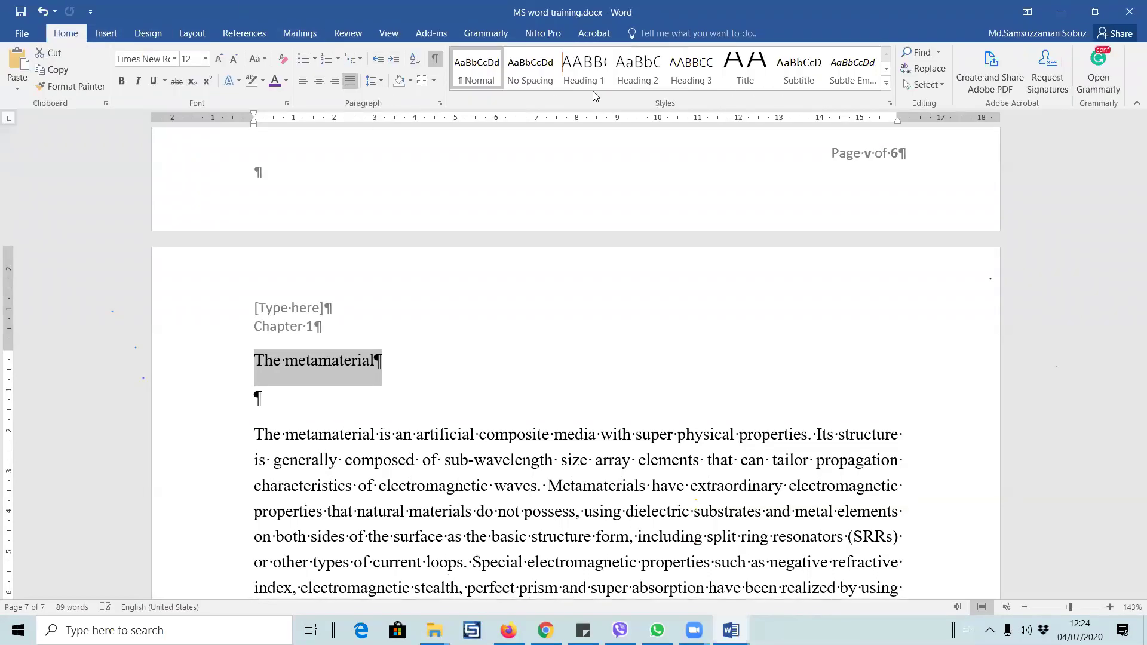
pyautogui.click(746, 70)
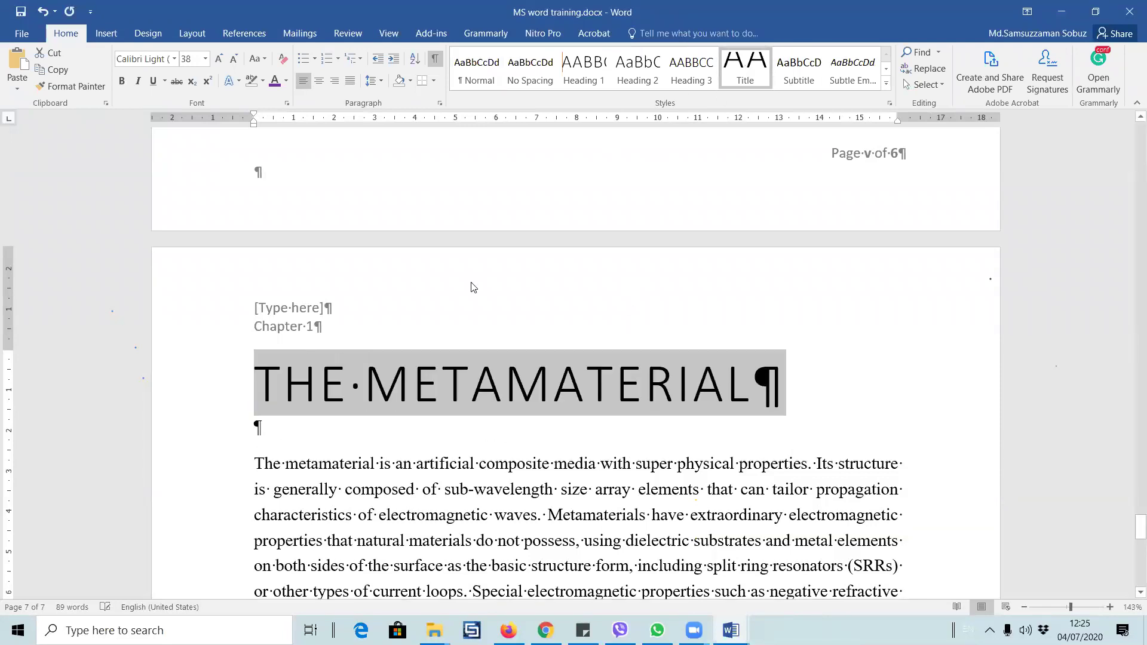
pyautogui.click(320, 81)
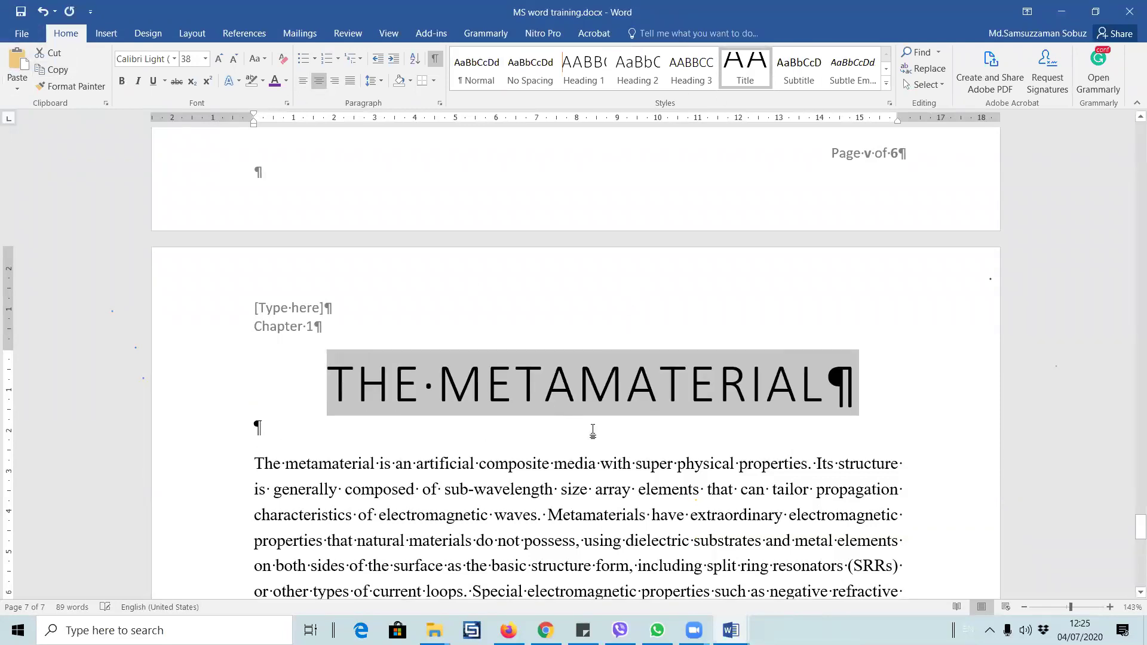
pyautogui.click(255, 426)
pyautogui.click(545, 363)
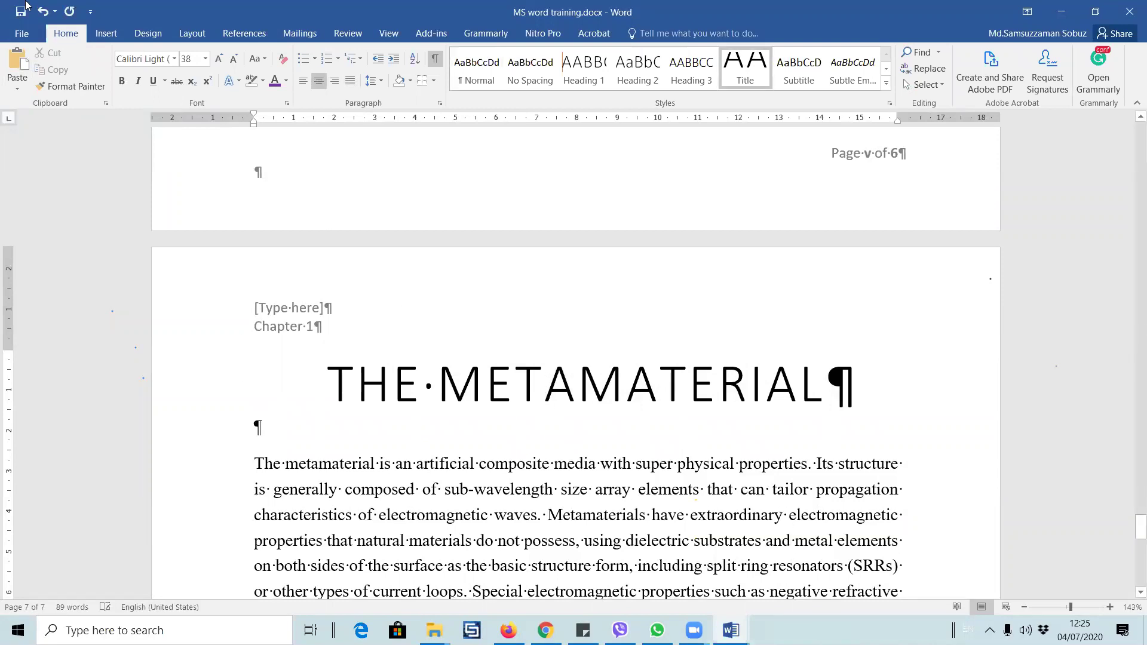
# - Try the built-in style set whose Heading 1 has a solid blue band on the document
pyautogui.click(148, 33)
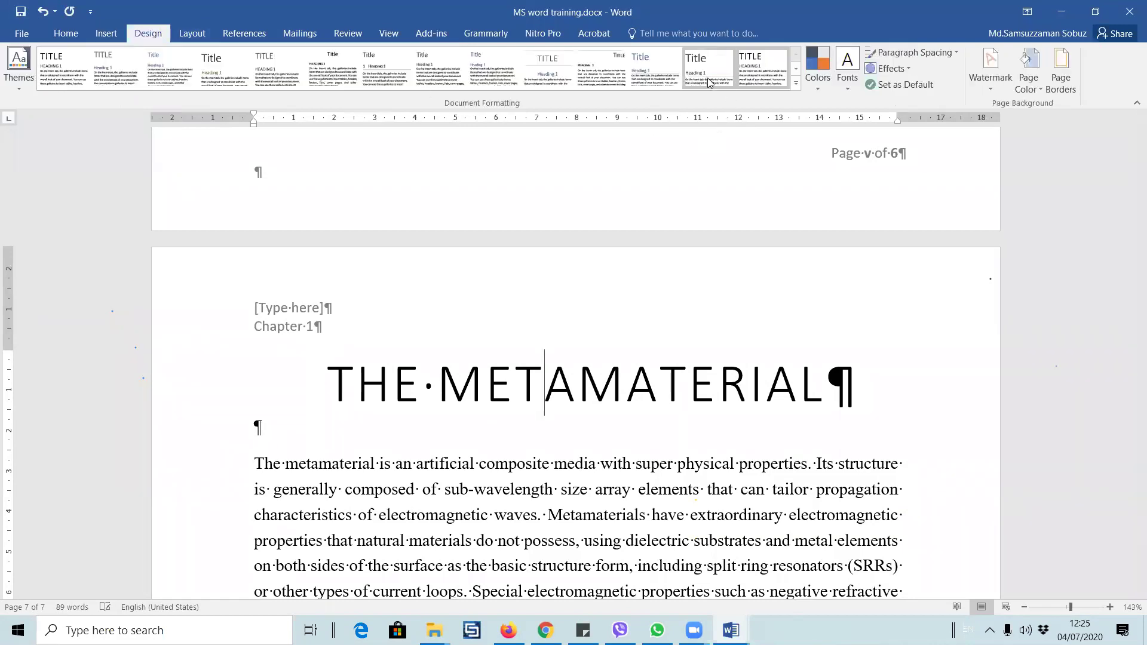
pyautogui.click(795, 84)
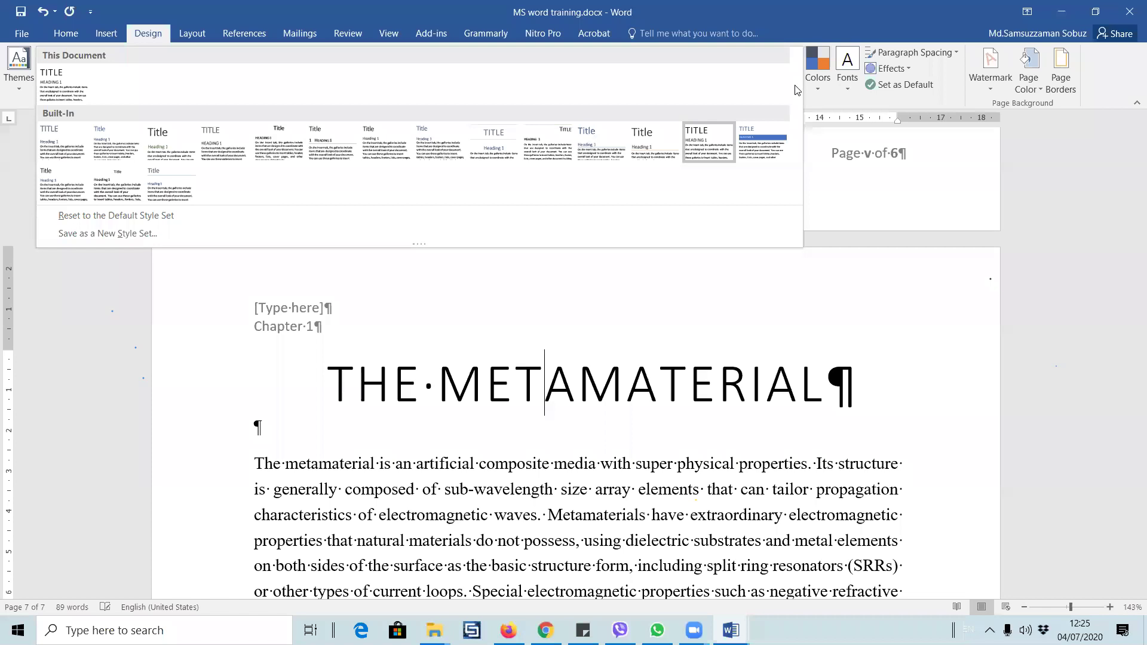
pyautogui.click(761, 139)
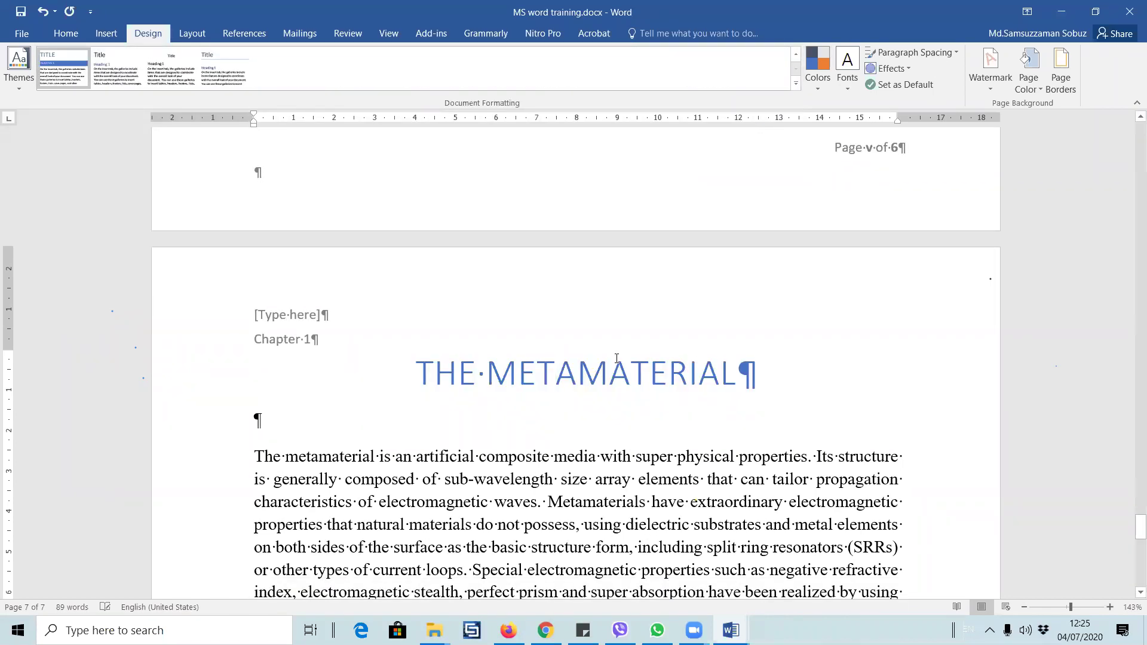
pyautogui.scroll(-3, 631, 403)
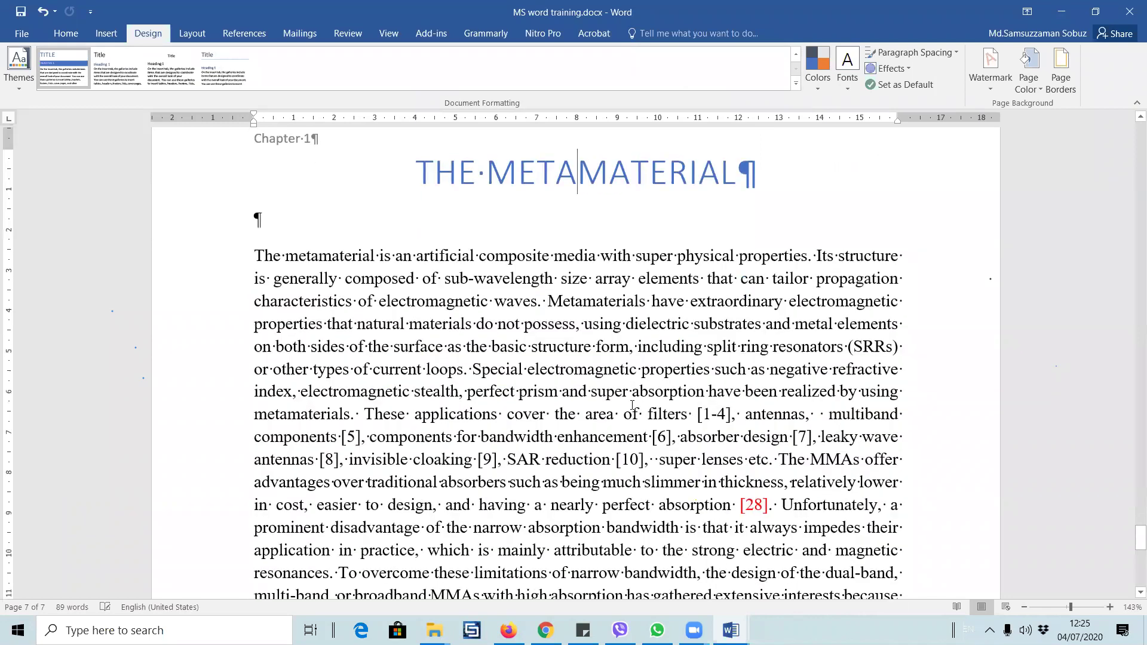
pyautogui.scroll(2, 409, 284)
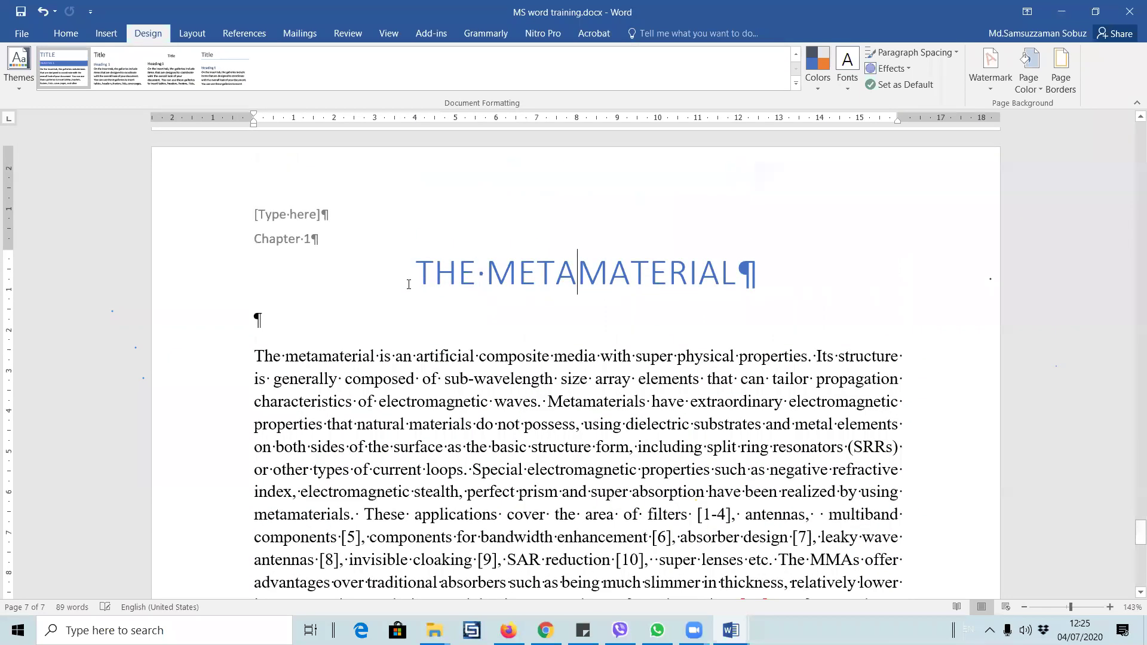
# - Select the whole text and apply the built-in style set with a large blue mixed-case title and underlined Heading 1
pyautogui.hotkey('ctrl', 'a')
pyautogui.scroll(3, 408, 284)
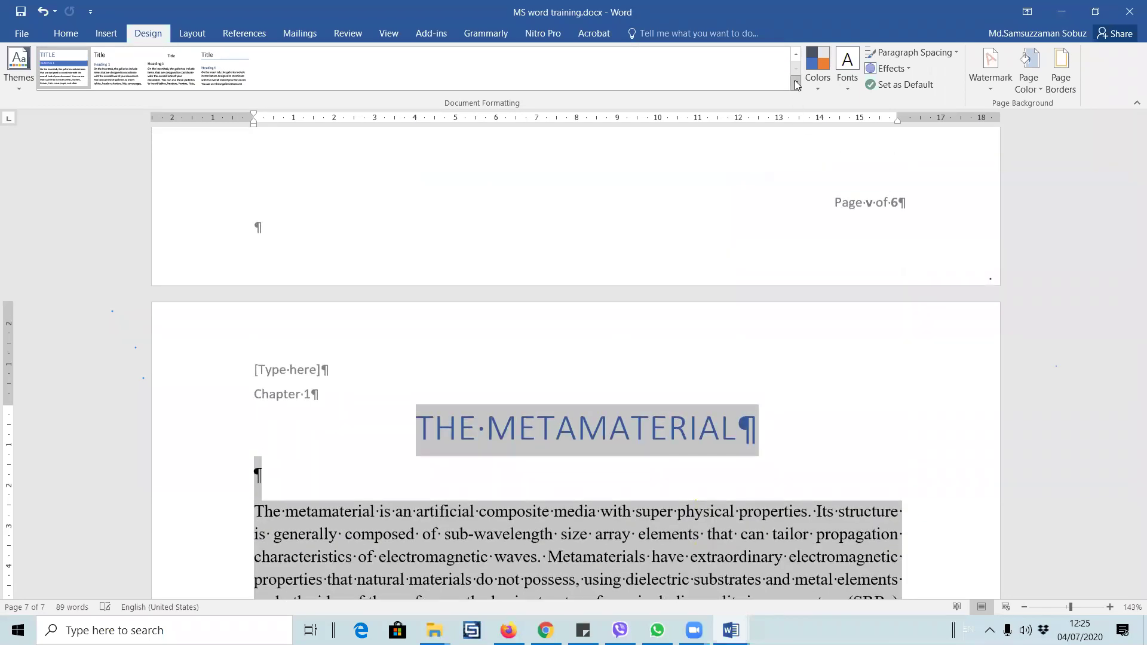
pyautogui.click(795, 83)
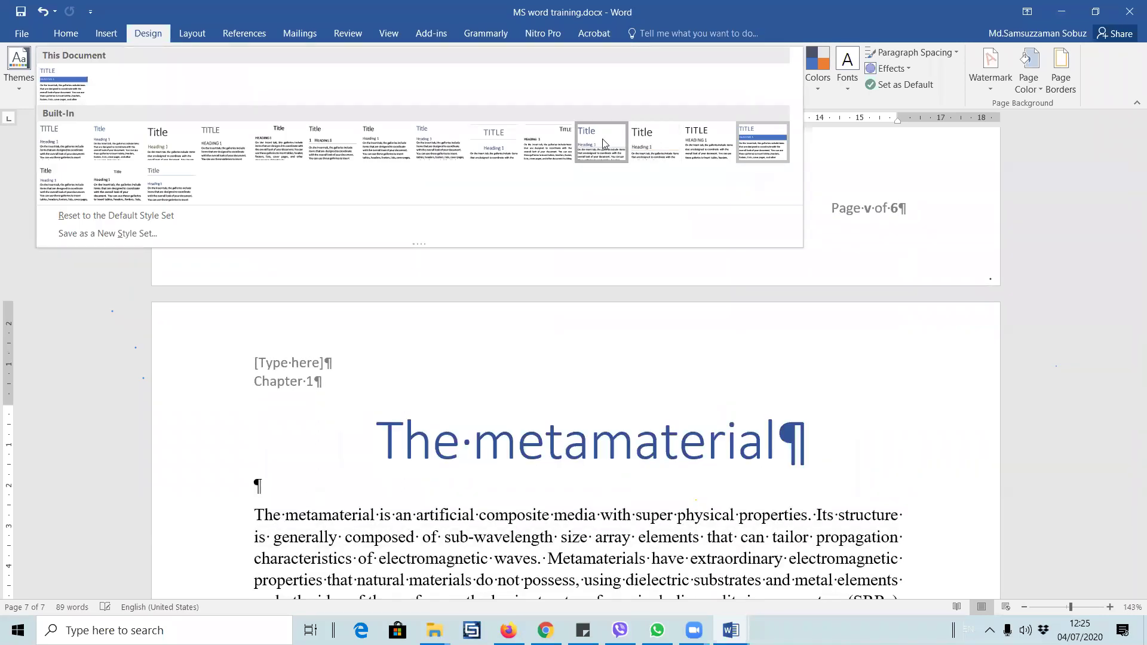
pyautogui.click(602, 138)
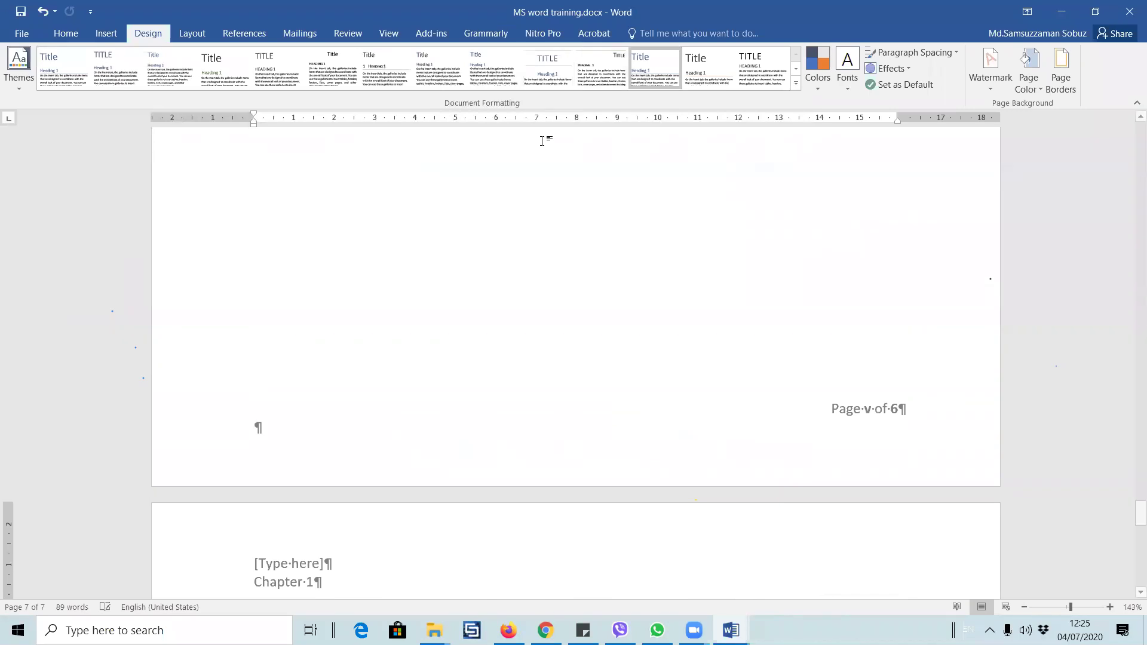
pyautogui.scroll(-5, 640, 341)
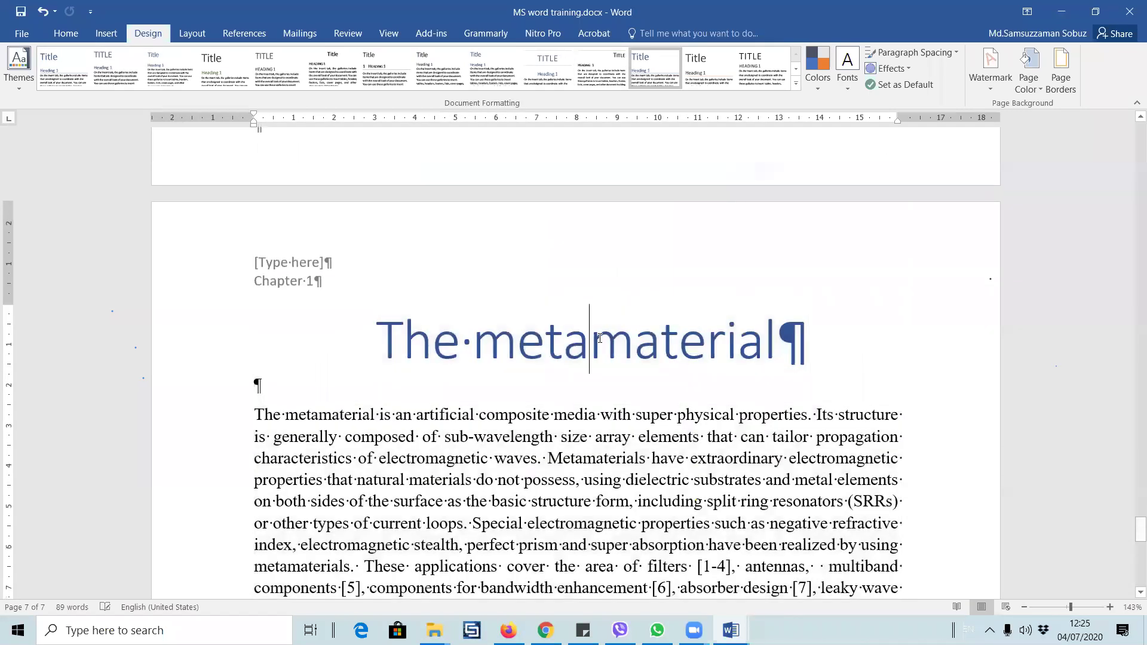
# - Copy "that natural materials do not possess, using dielectric substrates and metal elements on both sides of the surface" below the title as its own paragraph
pyautogui.click(66, 33)
pyautogui.click(255, 414)
pyautogui.moveTo(255, 415); pyautogui.dragTo(378, 415)
pyautogui.moveTo(327, 480); pyautogui.dragTo(409, 505)
pyautogui.hotkey('ctrl', 'c')
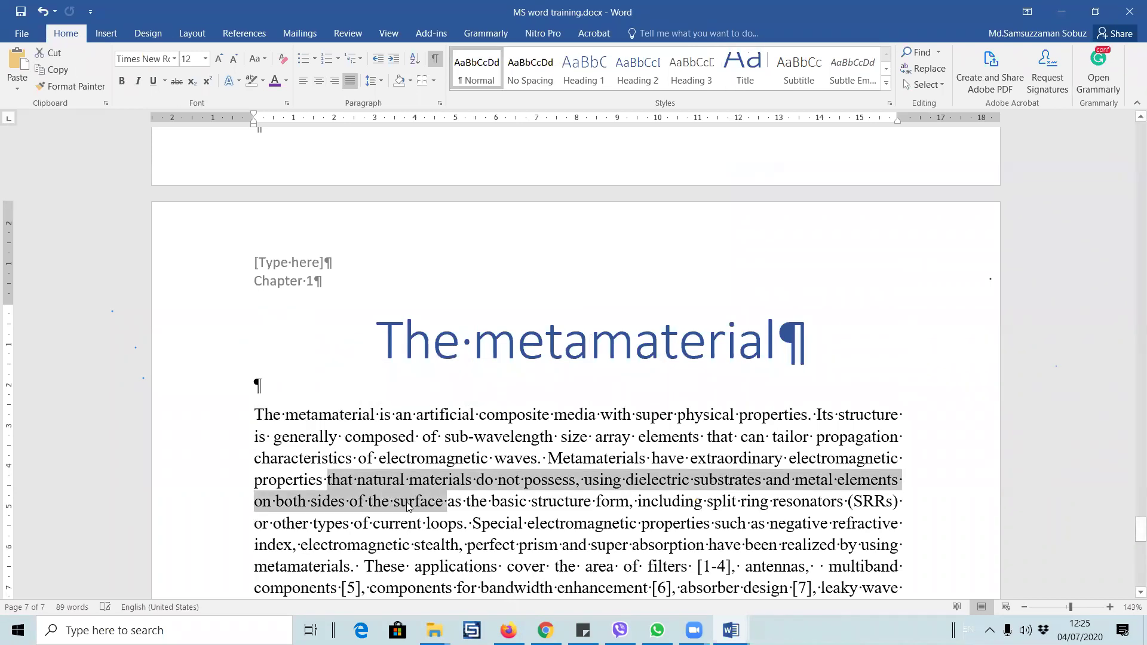
pyautogui.click(842, 342)
pyautogui.press('Return')
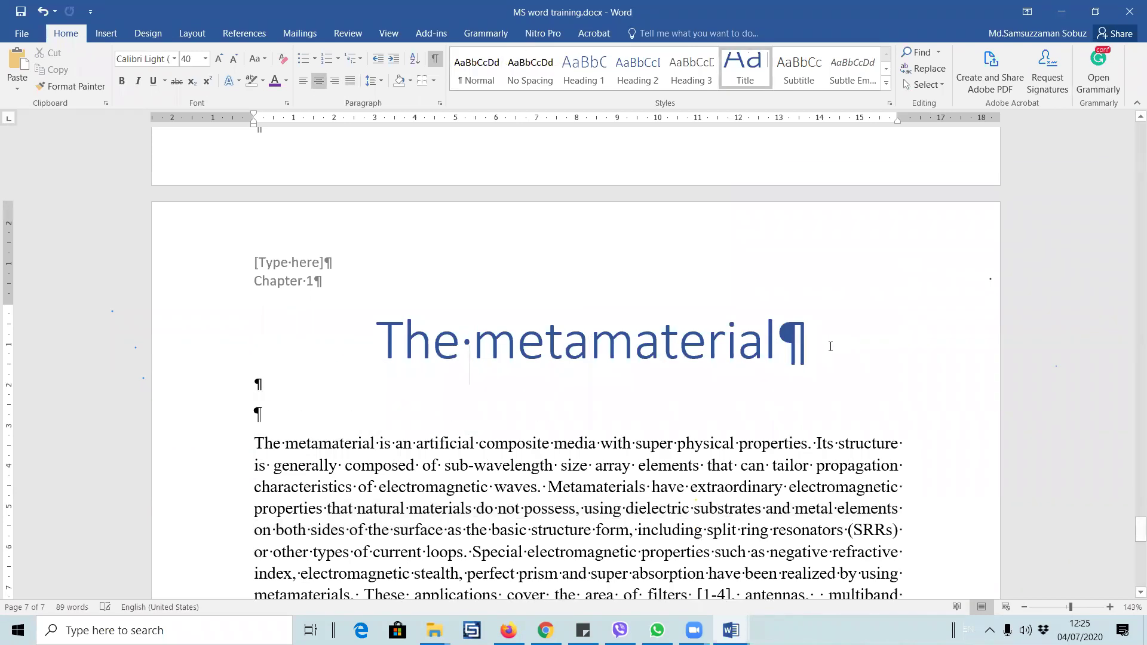
pyautogui.hotkey('ctrl', 'v')
pyautogui.click(239, 407)
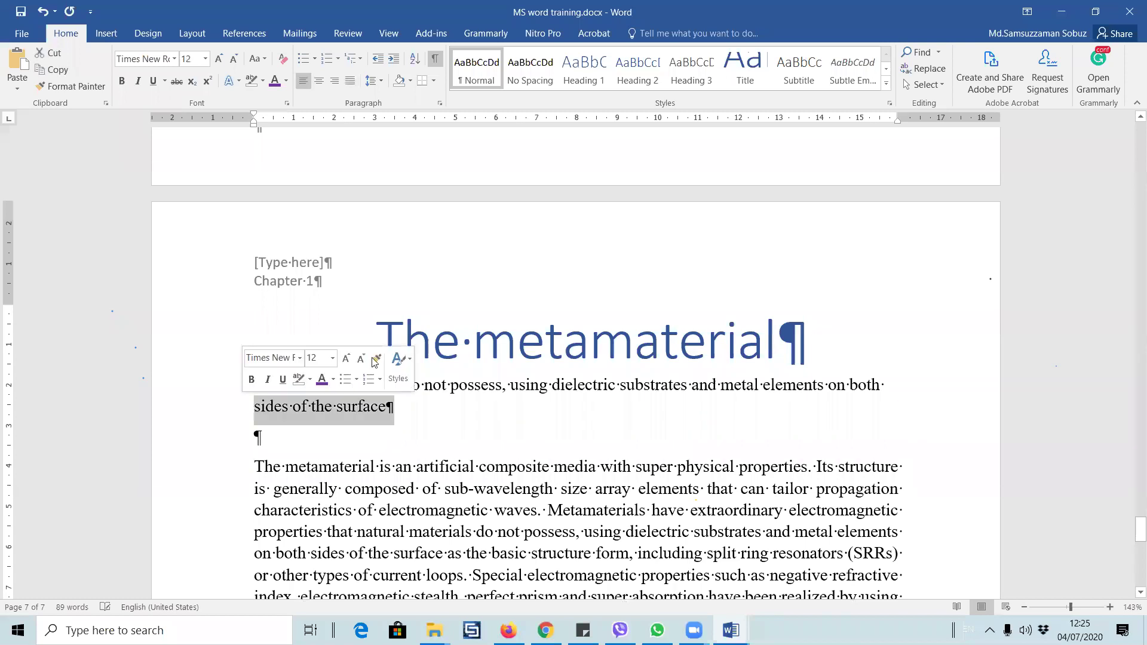
pyautogui.click(517, 343)
pyautogui.hotkey('ctrl', 'a')
pyautogui.scroll(-1, 508, 304)
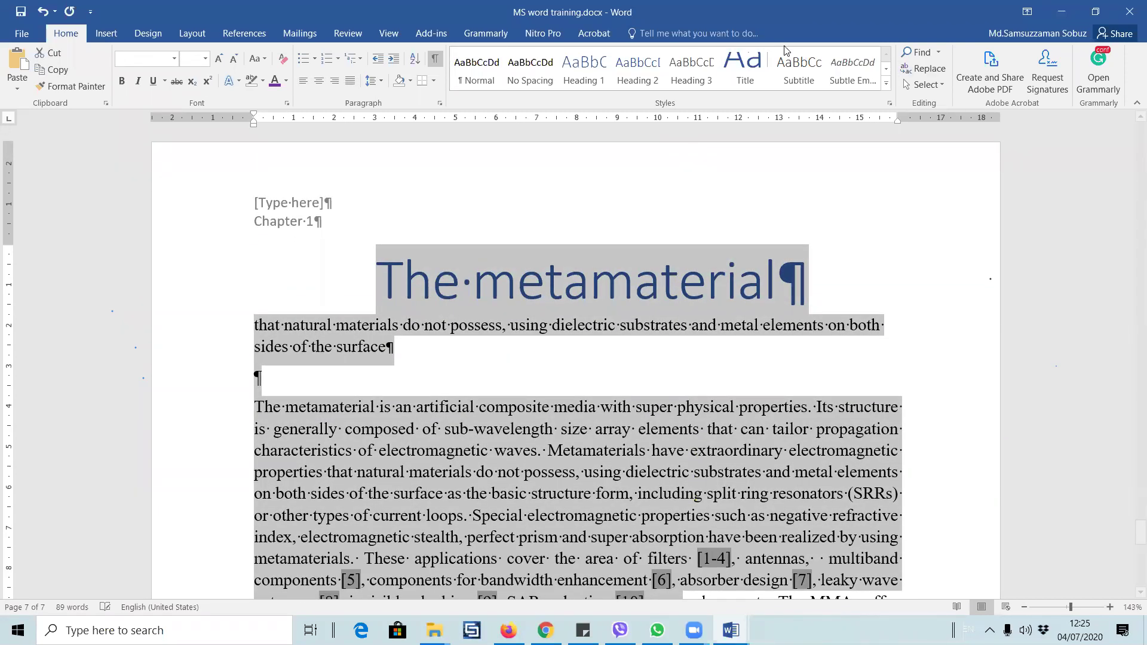
pyautogui.scroll(-2, 650, 67)
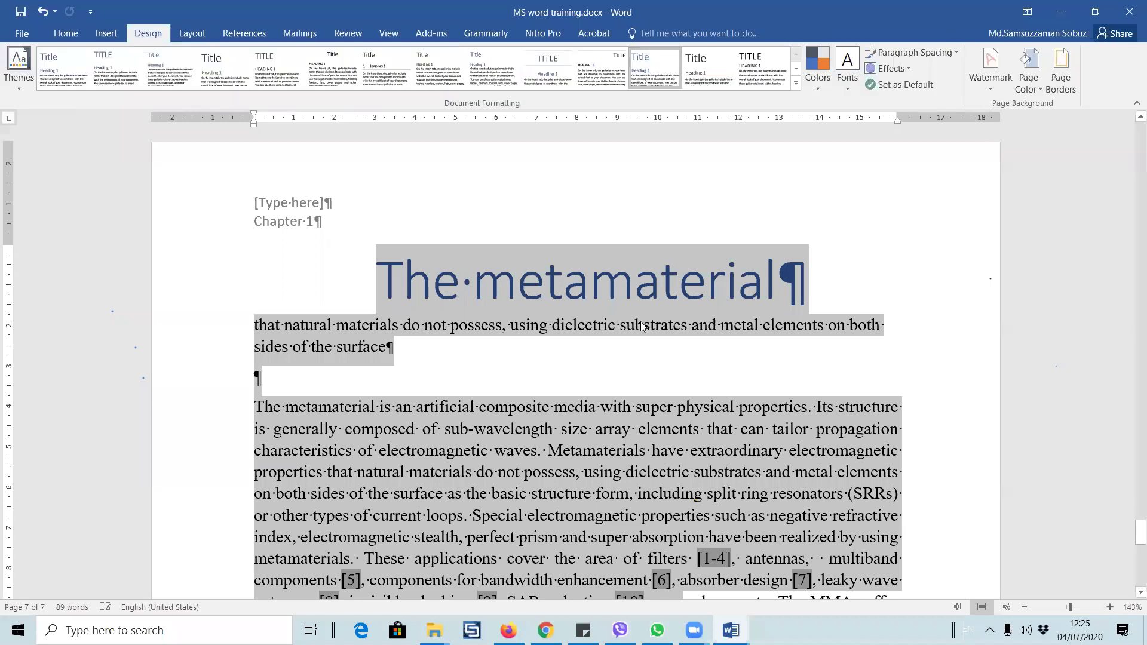
pyautogui.click(628, 353)
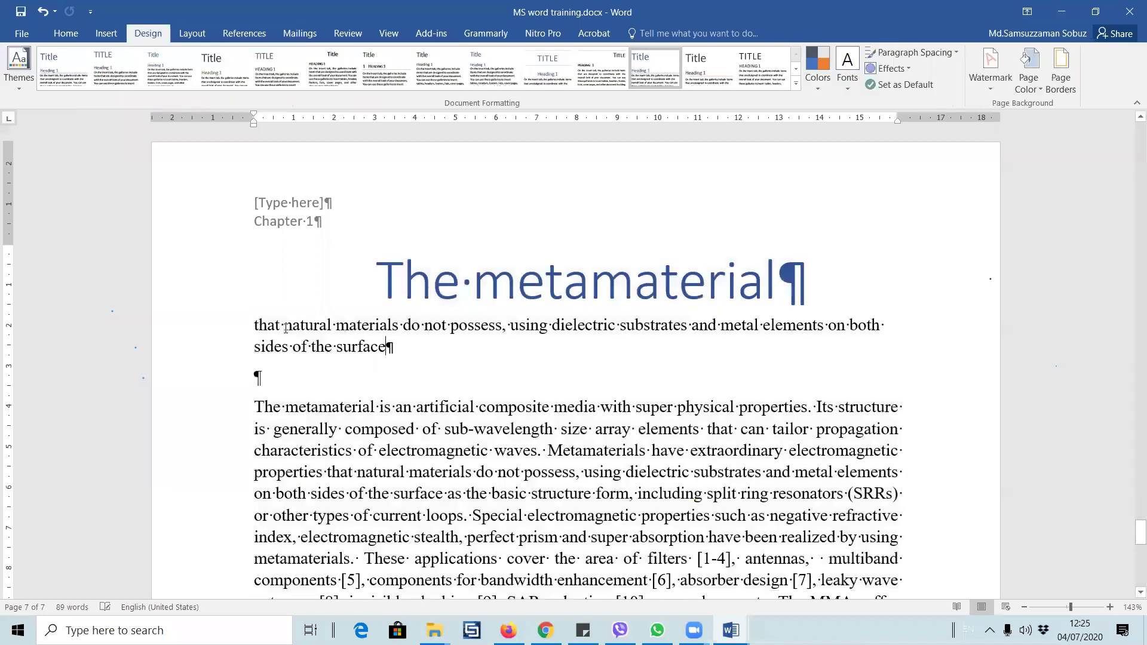
# - Apply the Heading 1 style to the two-line paragraph directly below the title
pyautogui.doubleClick(239, 325)
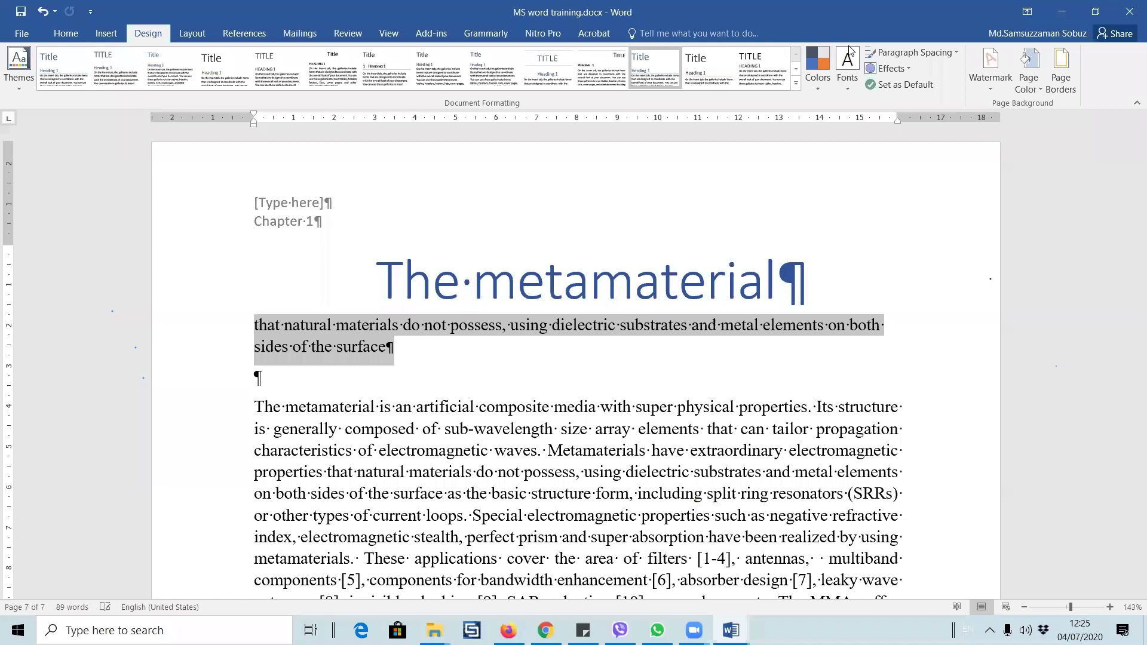
pyautogui.scroll(2, 776, 83)
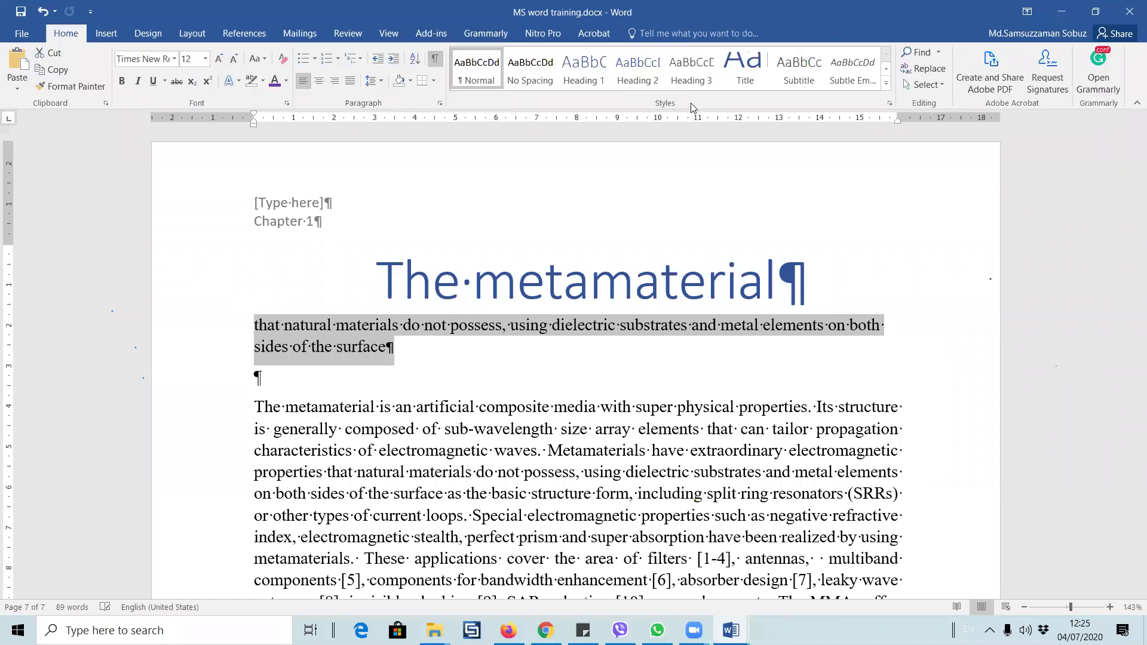
pyautogui.hotkey('ctrl', 'alt', '1')
pyautogui.click(562, 395)
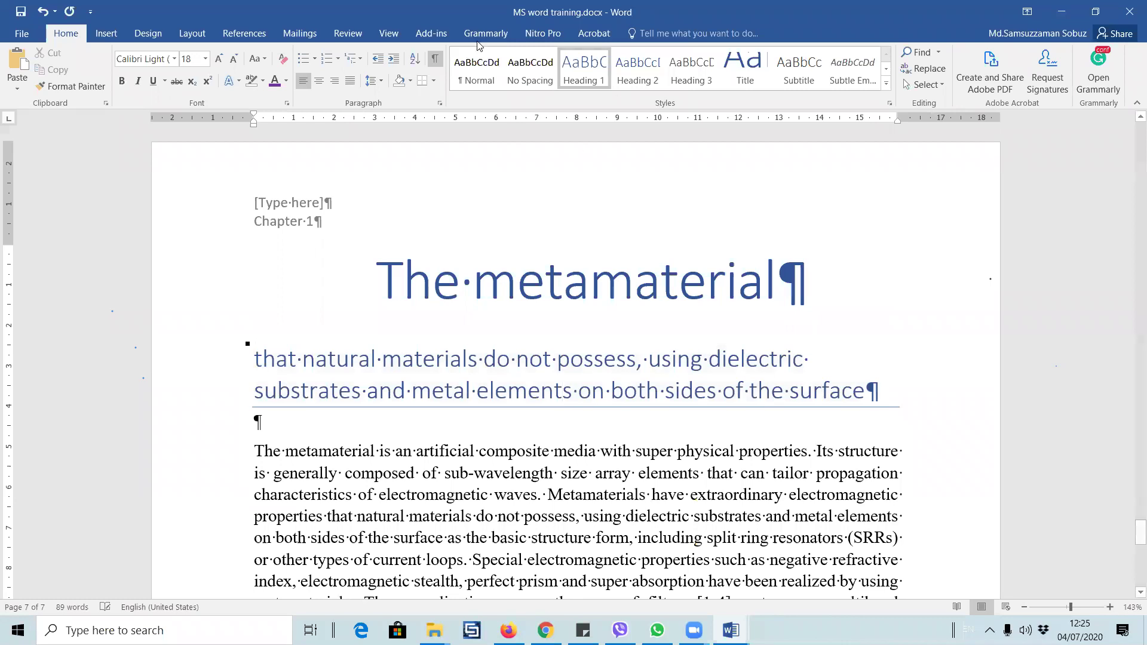
# - Add the built-in CONFIDENTIAL 1 watermark to the document pages
pyautogui.click(148, 34)
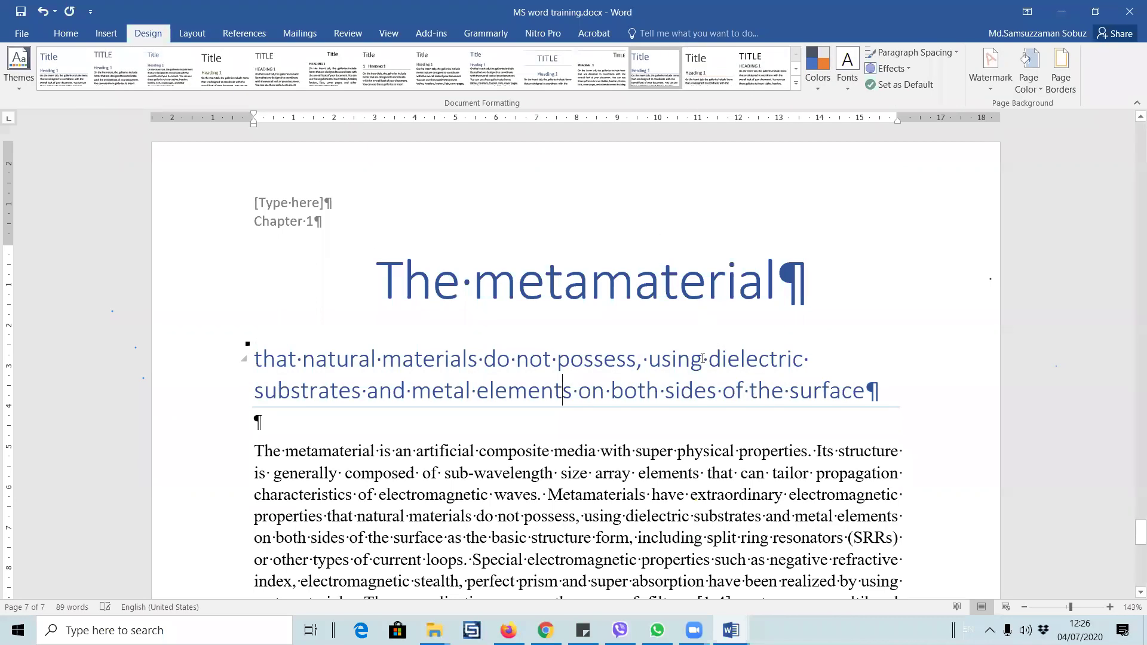
pyautogui.scroll(-7, 703, 357)
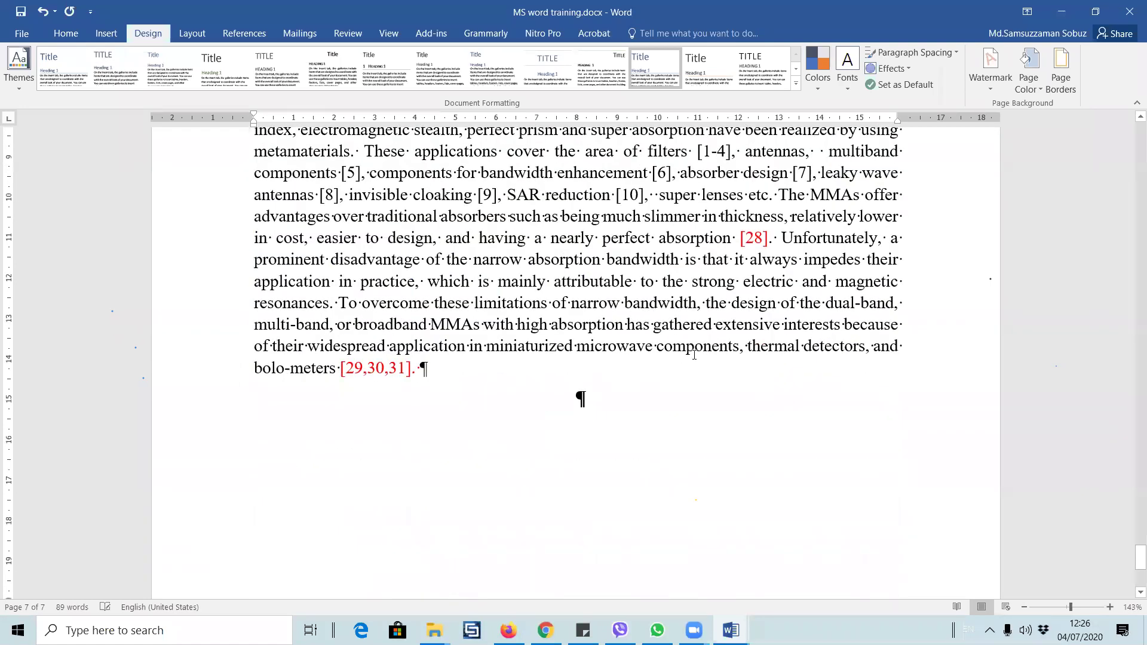
pyautogui.scroll(8, 694, 353)
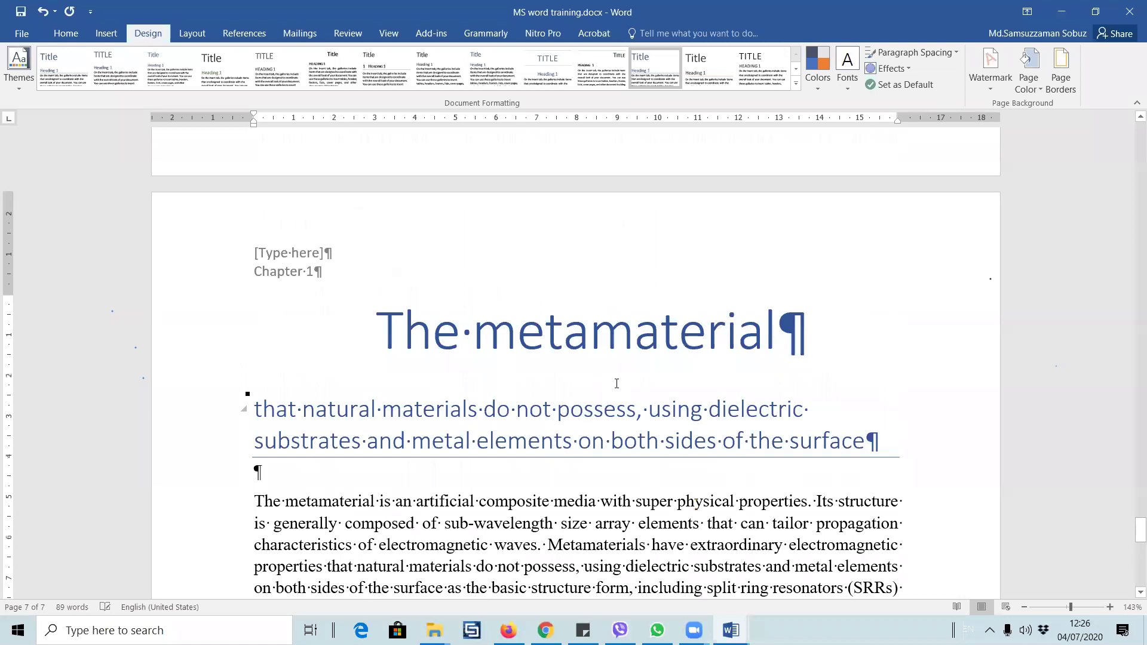
pyautogui.scroll(-5, 612, 394)
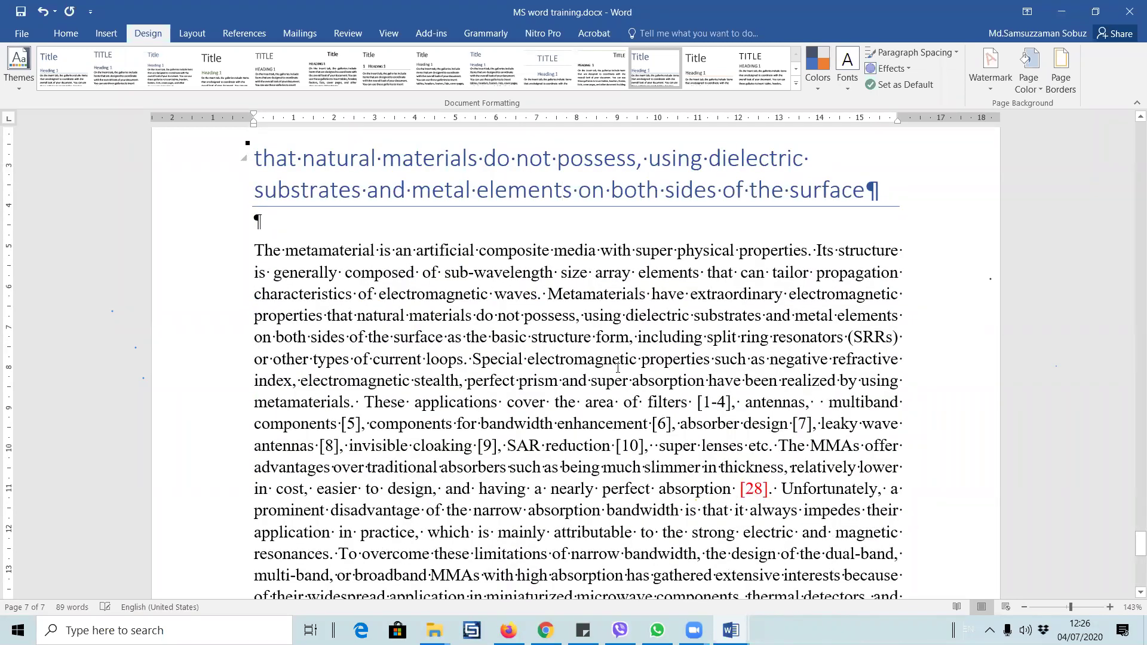
pyautogui.click(978, 87)
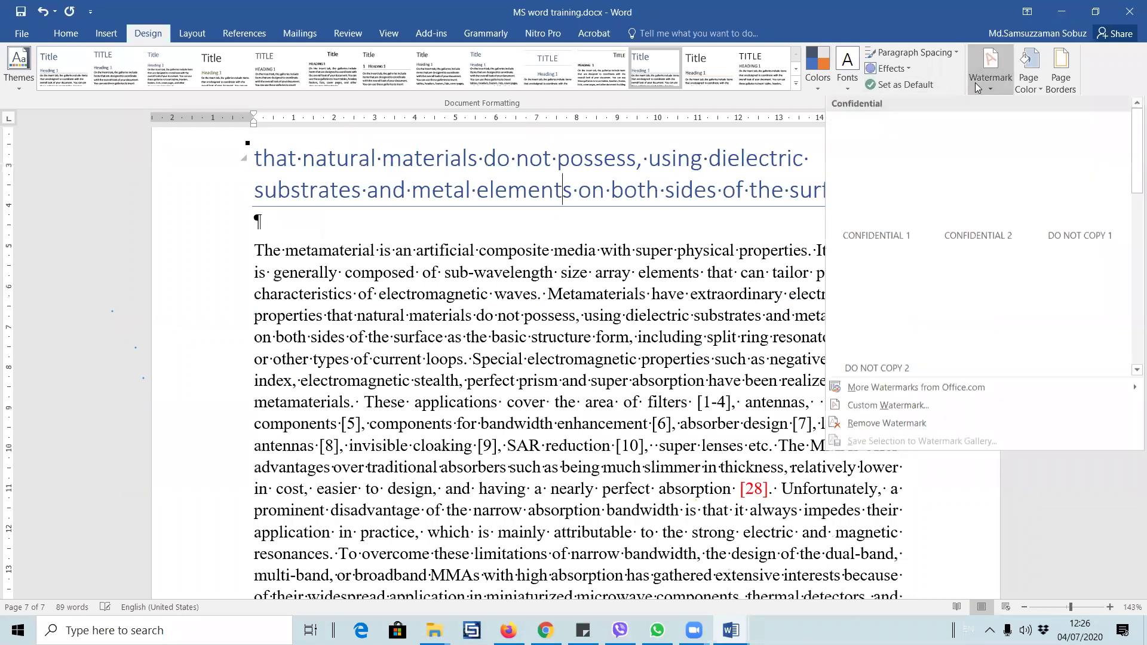
pyautogui.click(876, 173)
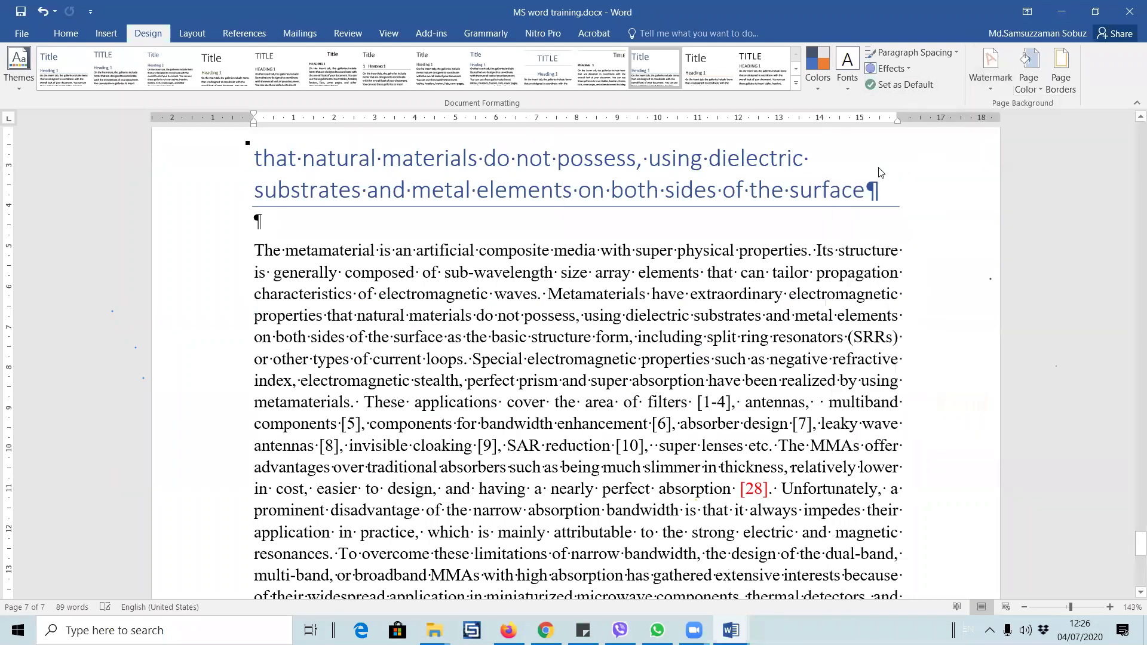
pyautogui.scroll(-5, 677, 376)
pyautogui.scroll(6, 783, 360)
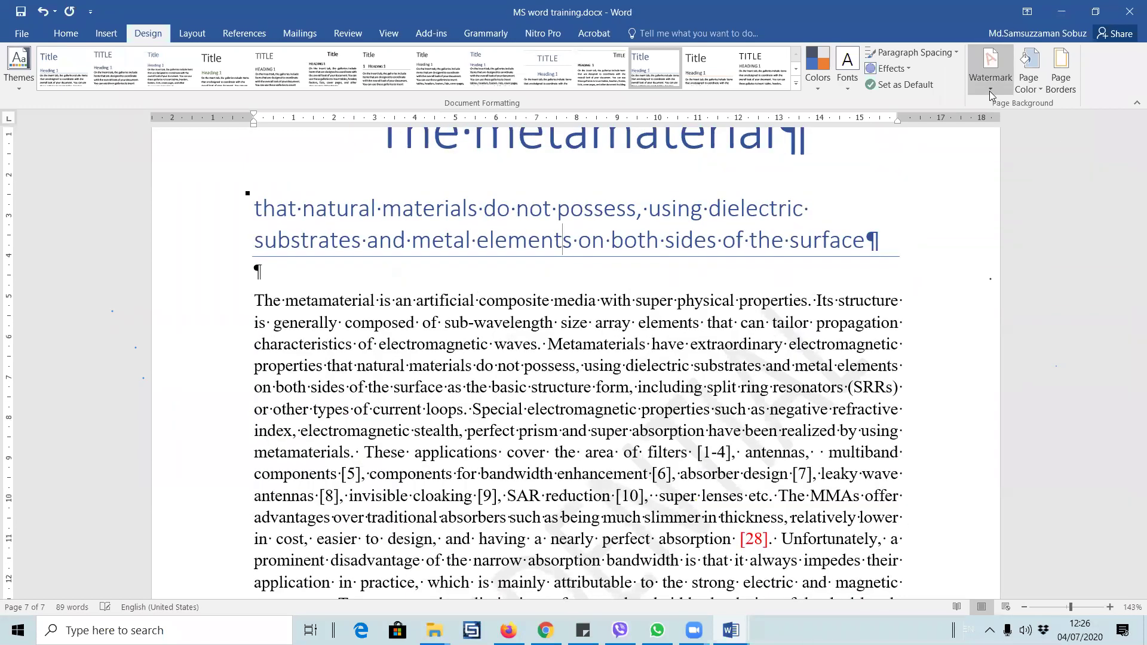
# - Create a custom text watermark reading "CSE PSTU", keeping the diagonal layout
pyautogui.click(991, 69)
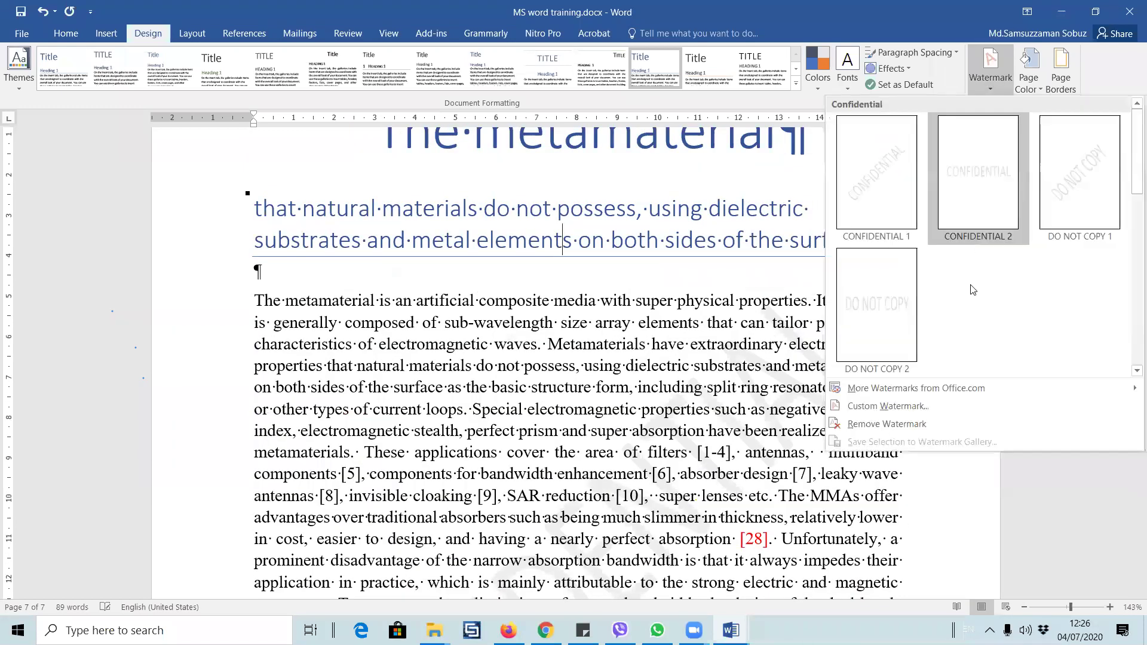
pyautogui.click(934, 407)
pyautogui.click(566, 310)
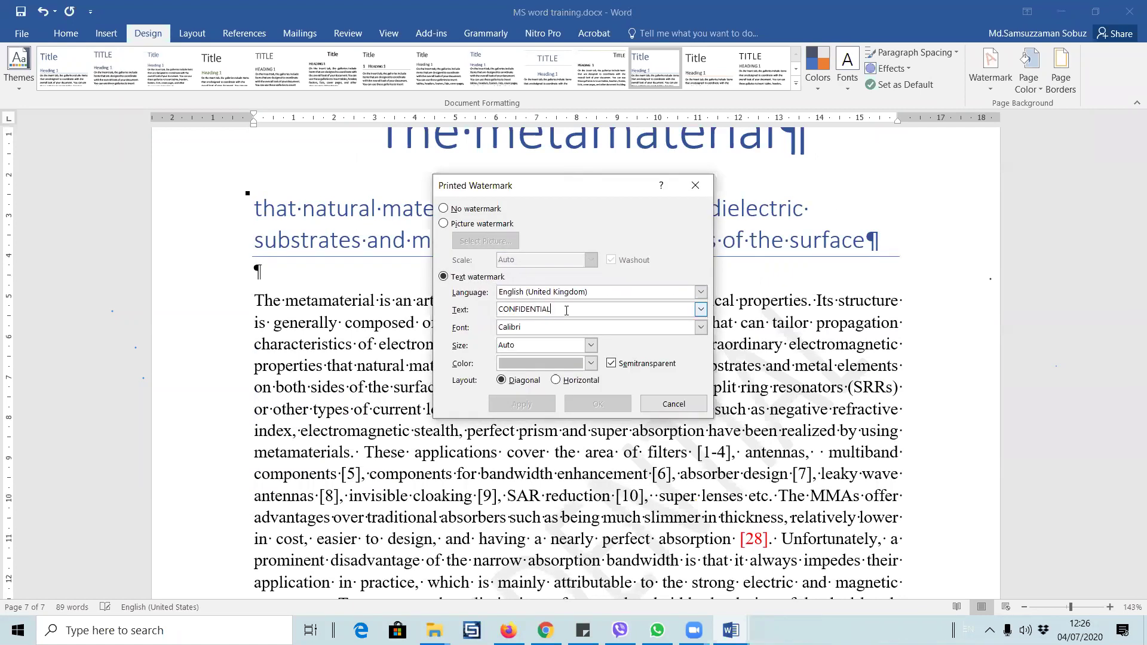
pyautogui.doubleClick(566, 312)
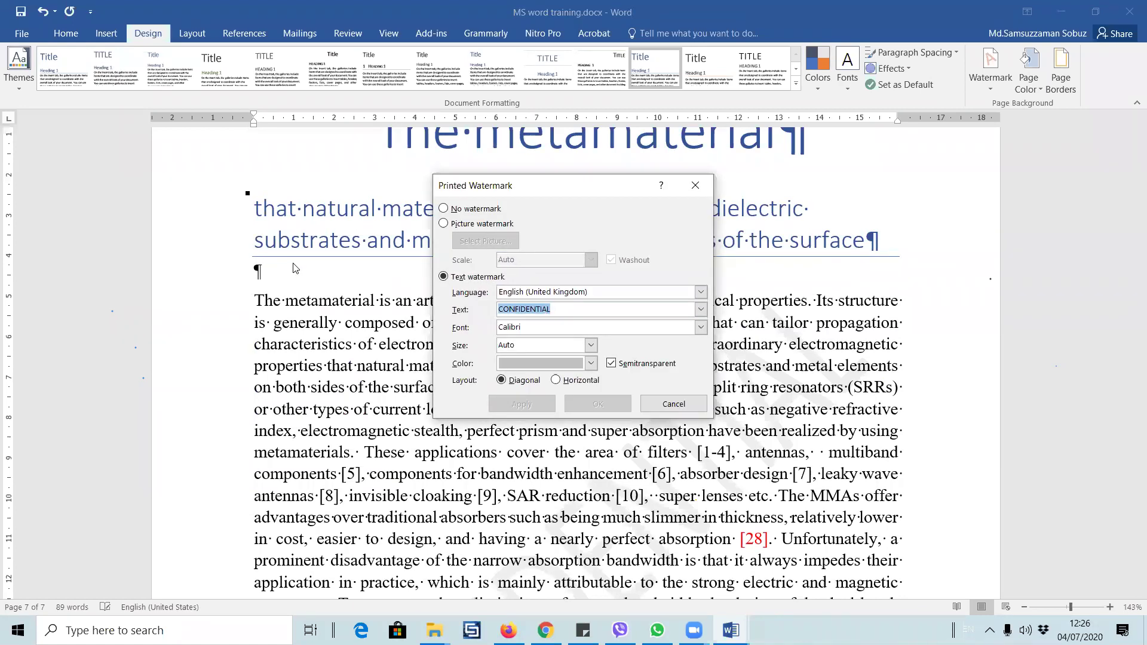
pyautogui.write('CSE PSTU')
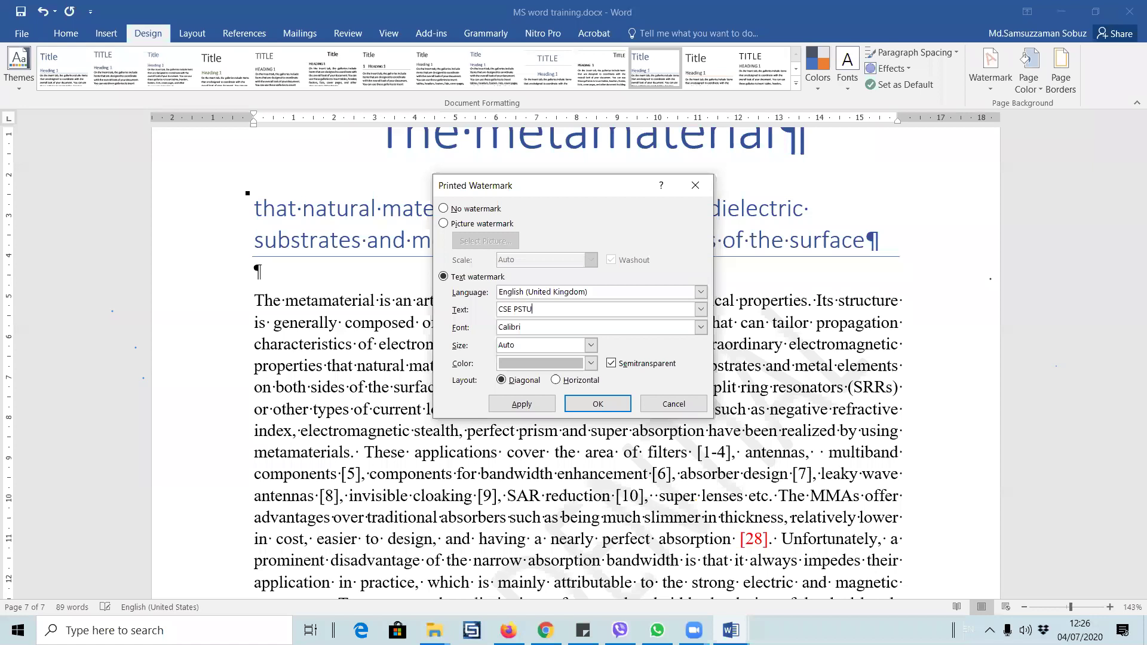
pyautogui.click(598, 406)
pyautogui.scroll(-3, 603, 417)
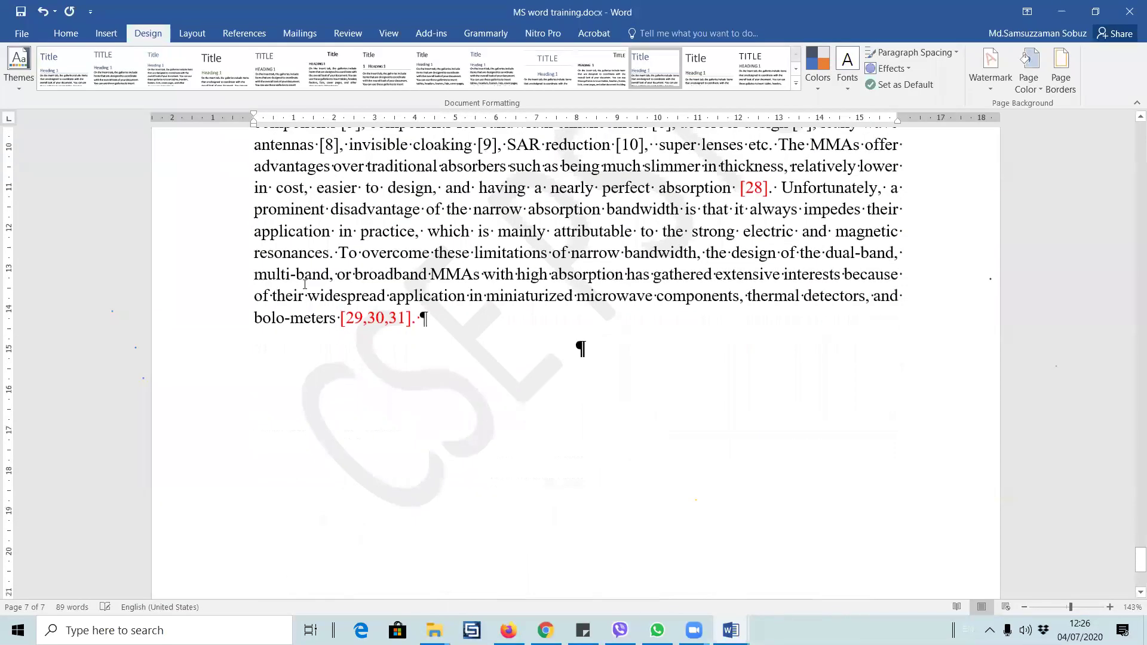
pyautogui.scroll(6, 473, 361)
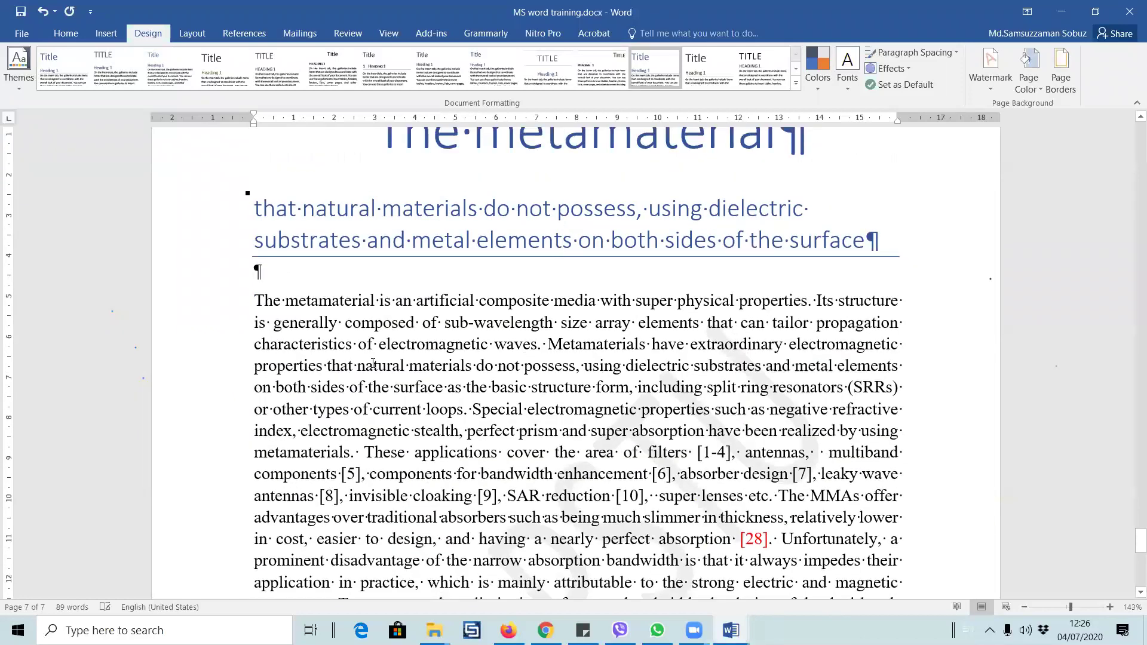
# - Save a PDF copy of the document in the CCE 112 folder, replacing the existing MS word training.pdf
pyautogui.click(21, 34)
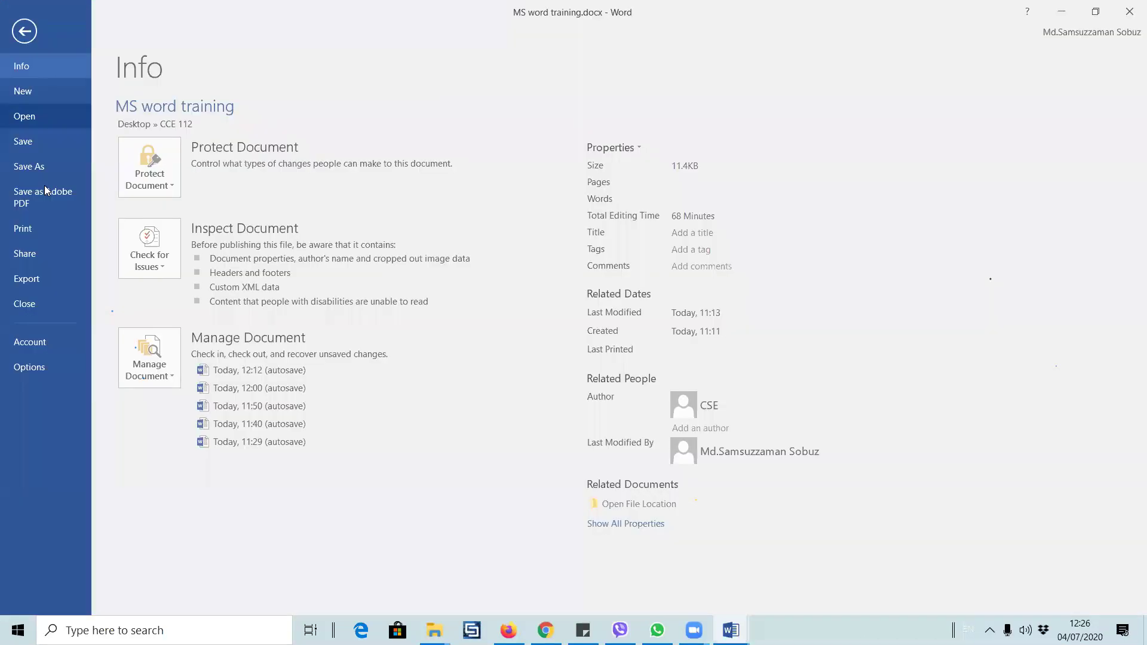
pyautogui.click(34, 167)
pyautogui.click(352, 138)
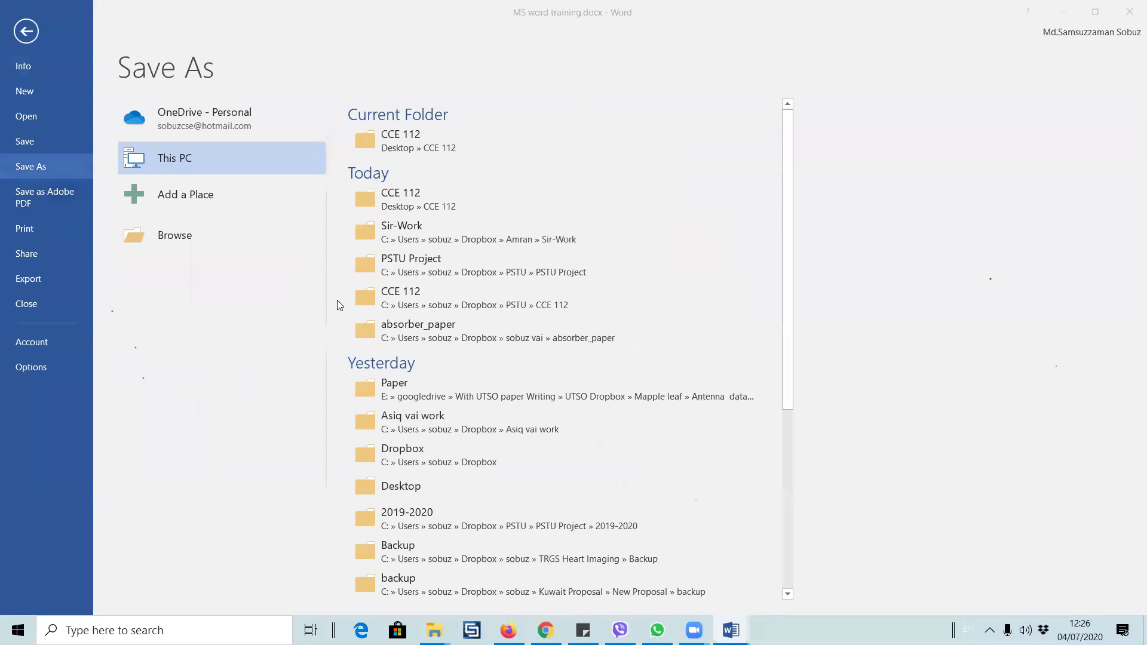
pyautogui.click(218, 466)
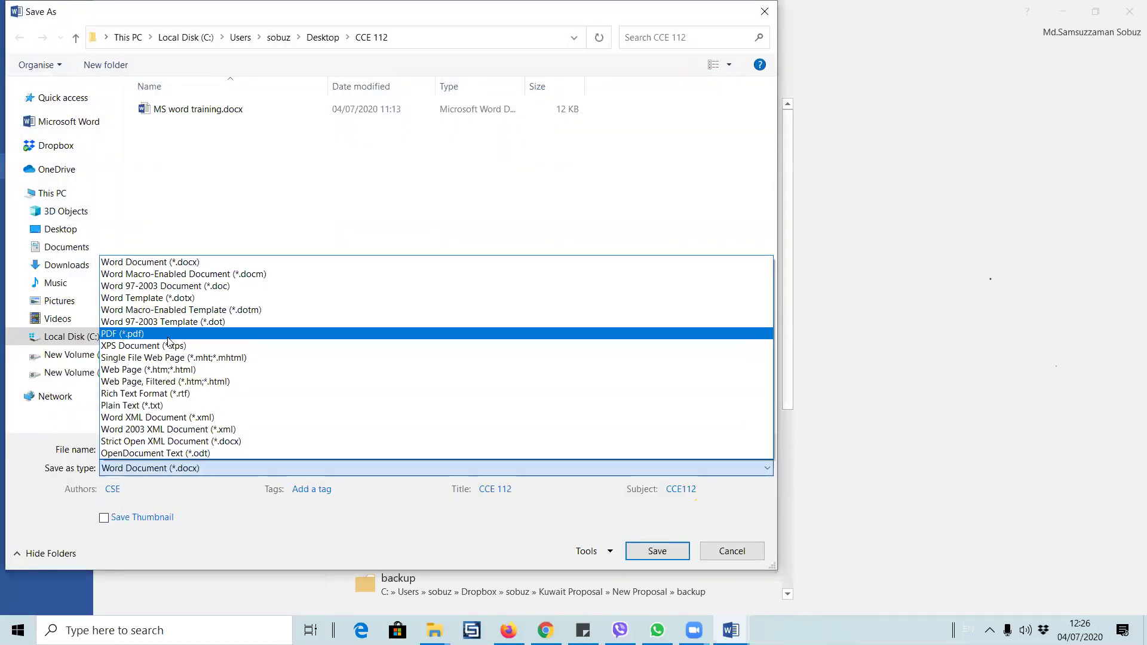
pyautogui.click(217, 331)
pyautogui.click(649, 590)
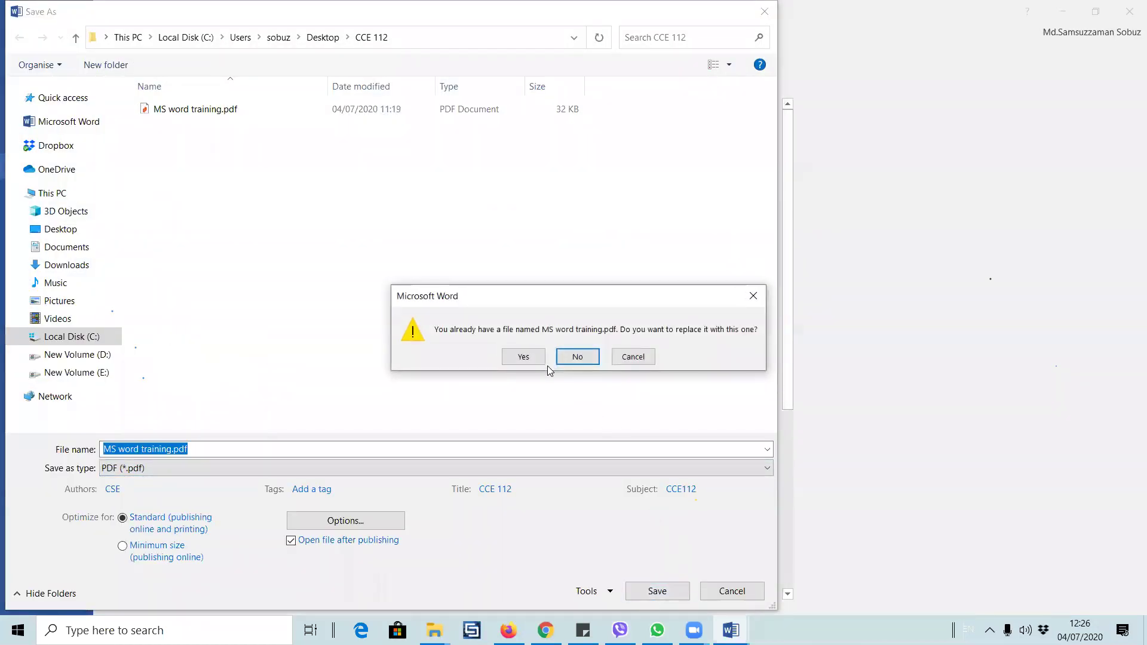
pyautogui.click(524, 357)
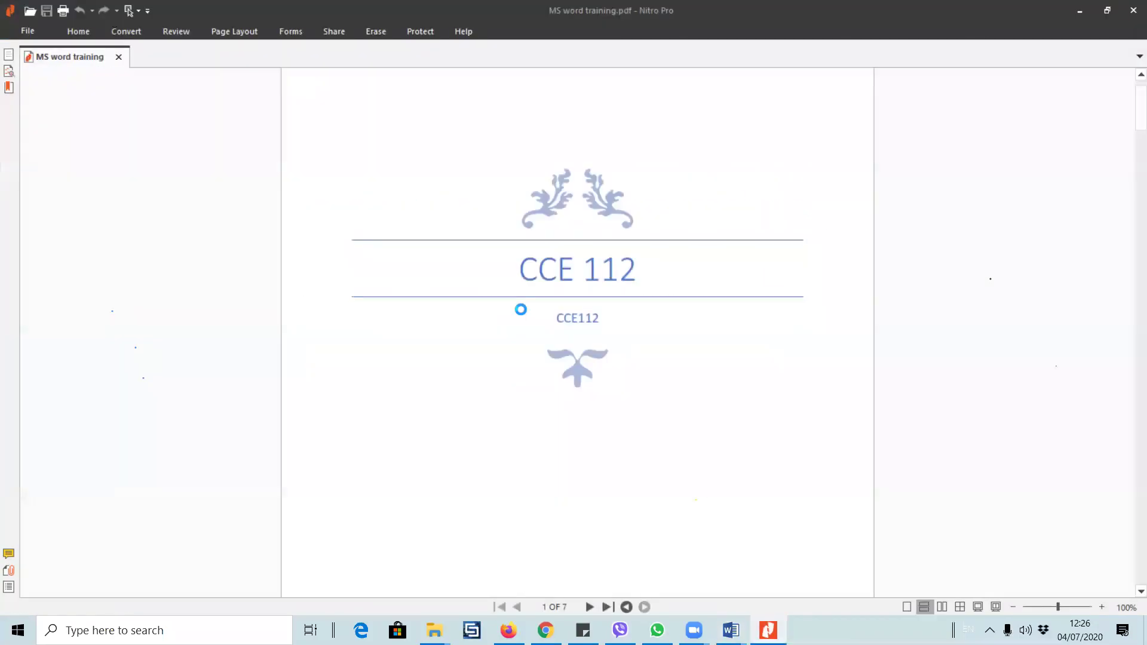
# - Look through the exported PDF's pages to check the watermark, and return to the Word document
pyautogui.scroll(-10, 539, 367)
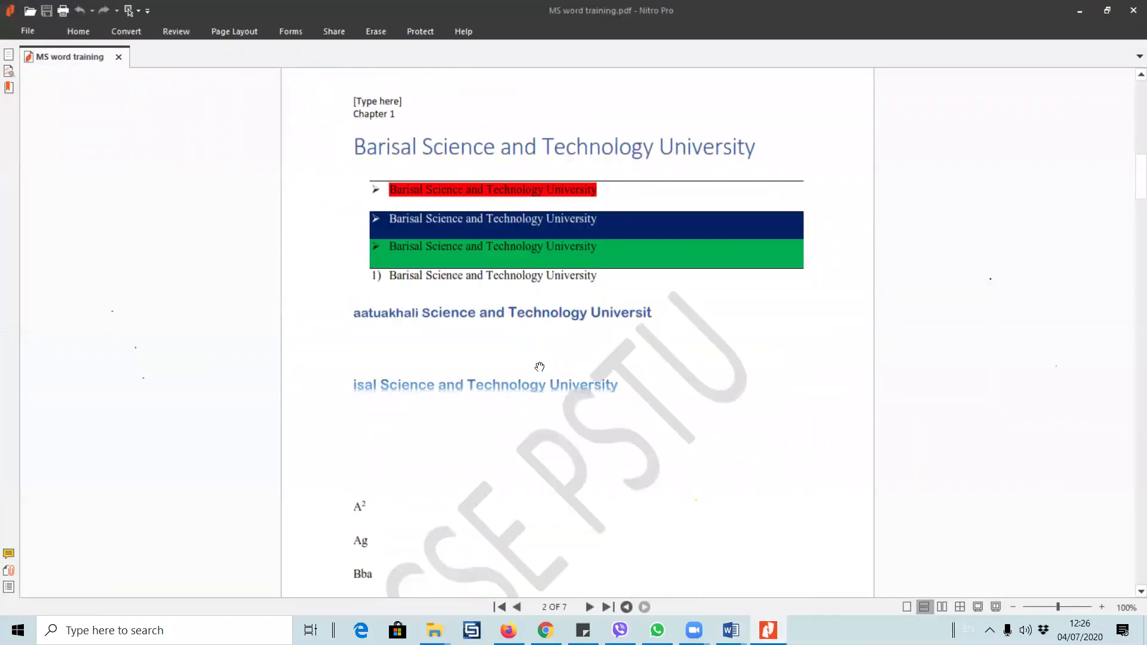
pyautogui.scroll(-5, 537, 367)
pyautogui.scroll(-5, 557, 361)
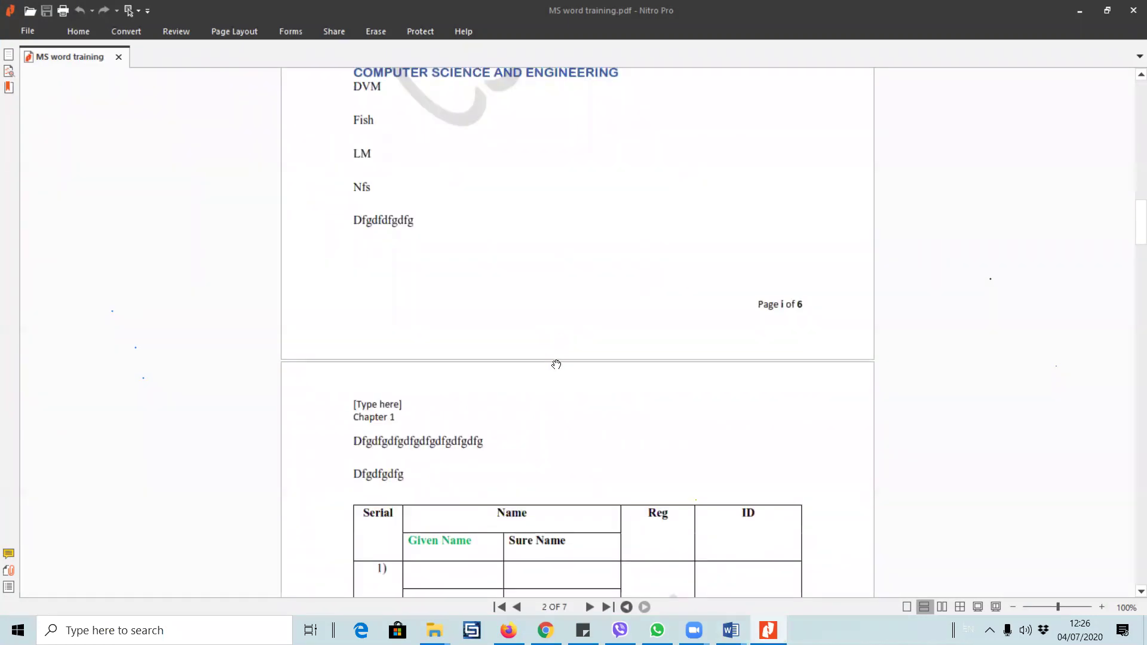
pyautogui.scroll(-15, 556, 364)
pyautogui.scroll(-15, 540, 367)
pyautogui.scroll(1, 538, 366)
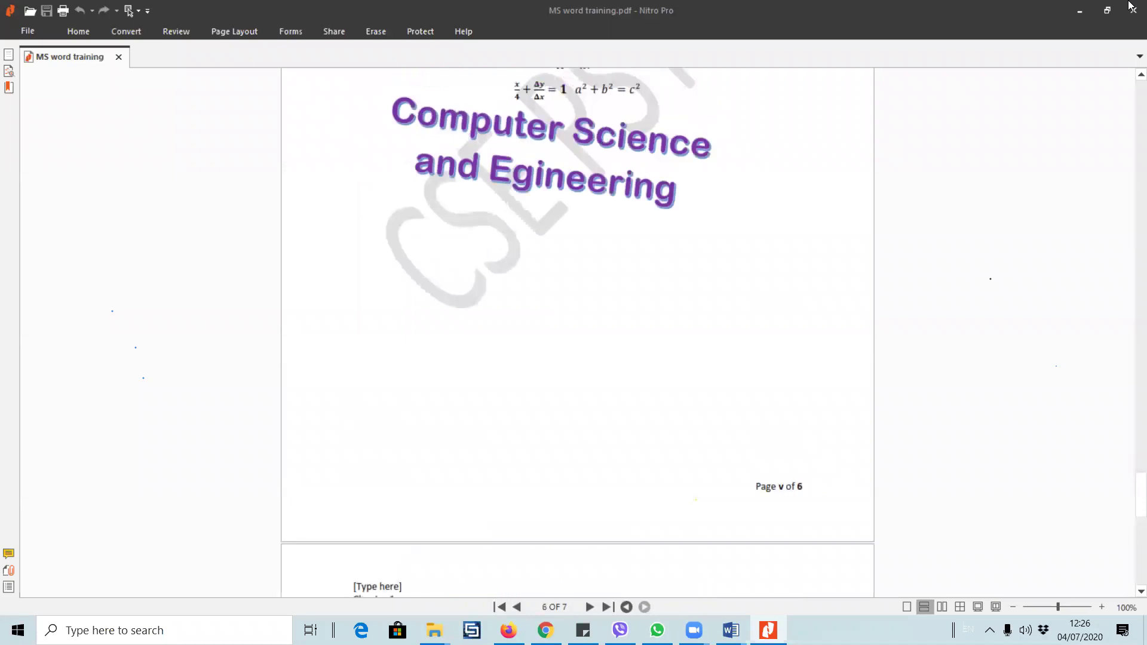
pyautogui.click(1073, 14)
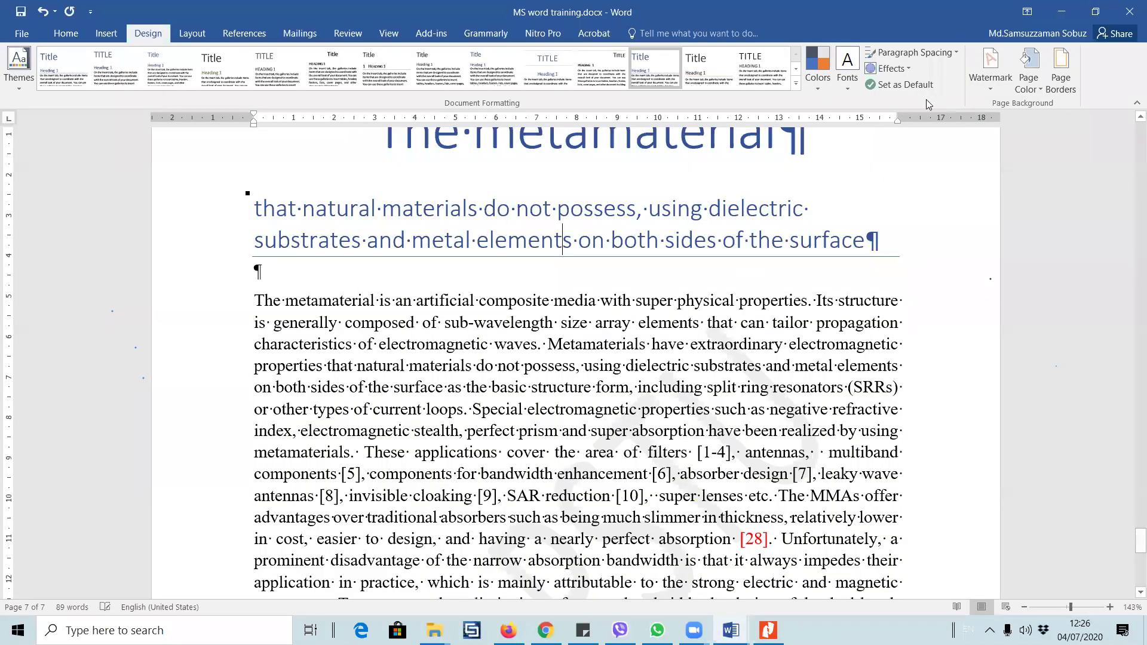
# - Replace the custom watermark with the built-in DO NOT COPY 1 watermark
pyautogui.click(990, 69)
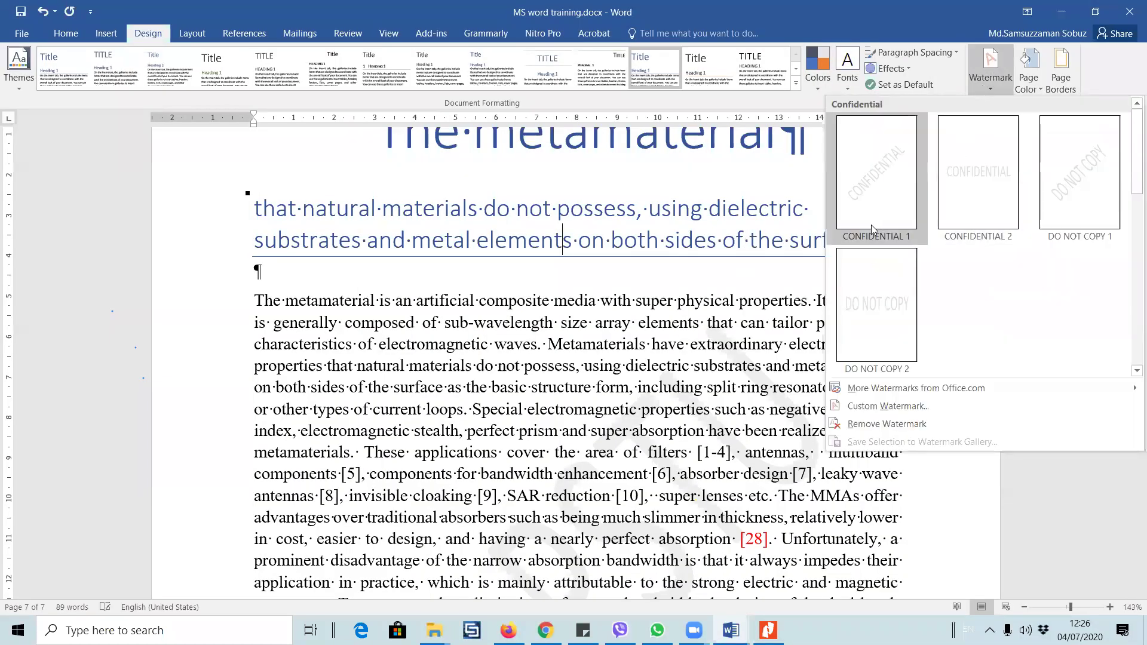
pyautogui.click(1080, 180)
pyautogui.scroll(-5, 712, 396)
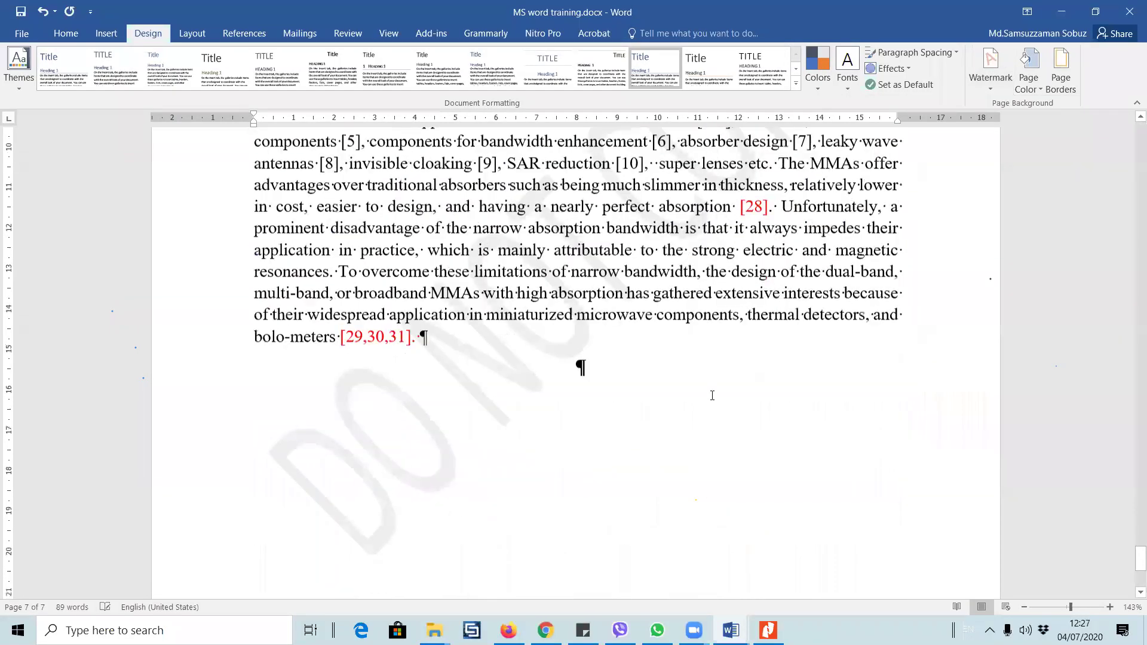
pyautogui.scroll(-1, 712, 395)
# - Review the custom watermark settings and close them without making changes
pyautogui.click(990, 69)
pyautogui.click(878, 406)
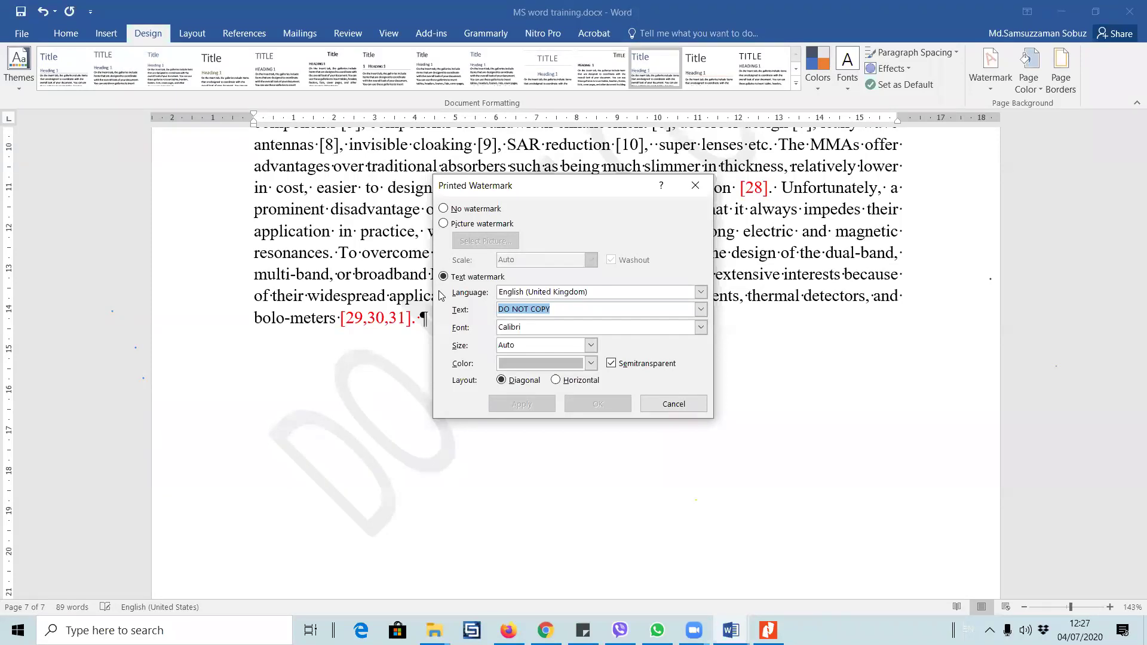
pyautogui.click(695, 185)
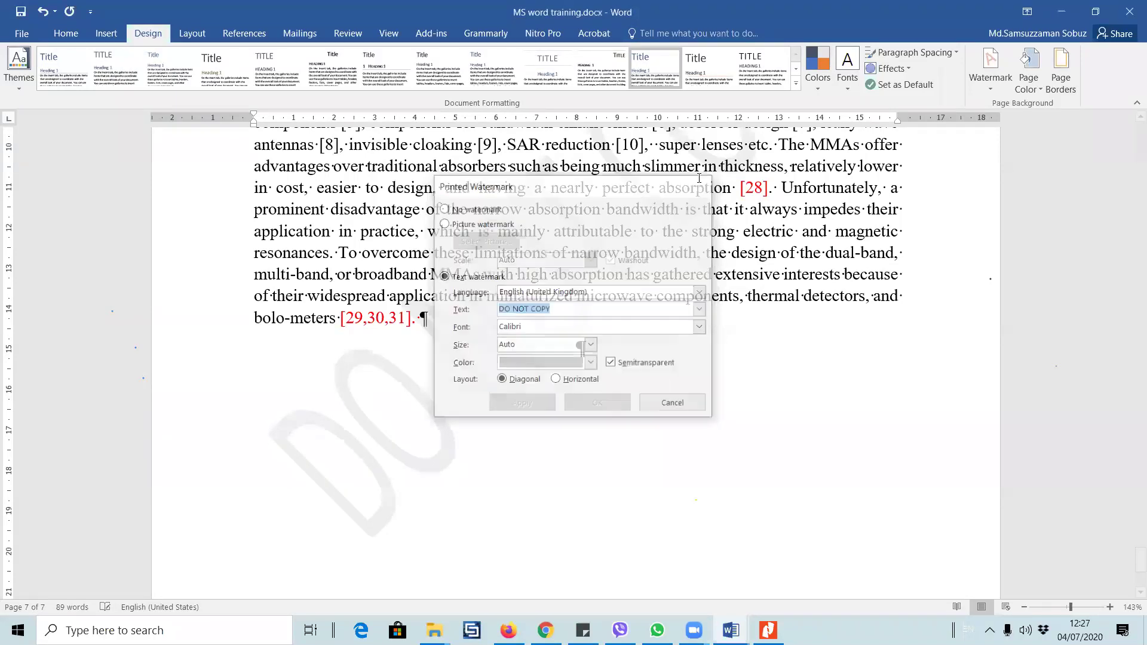
pyautogui.click(65, 34)
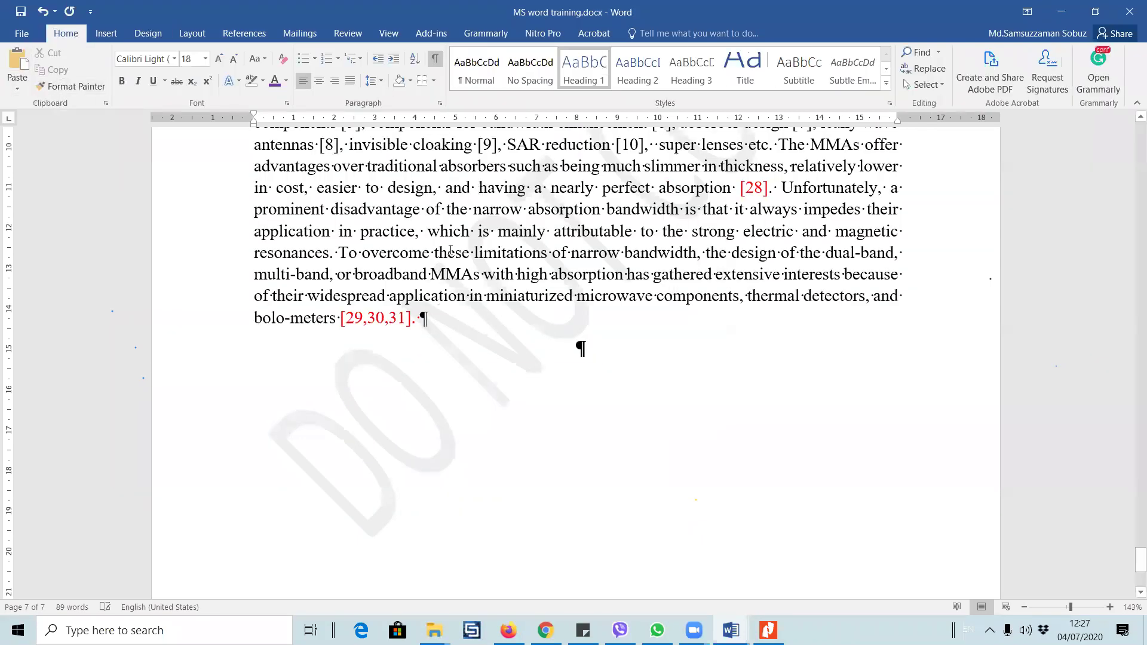
pyautogui.click(528, 277)
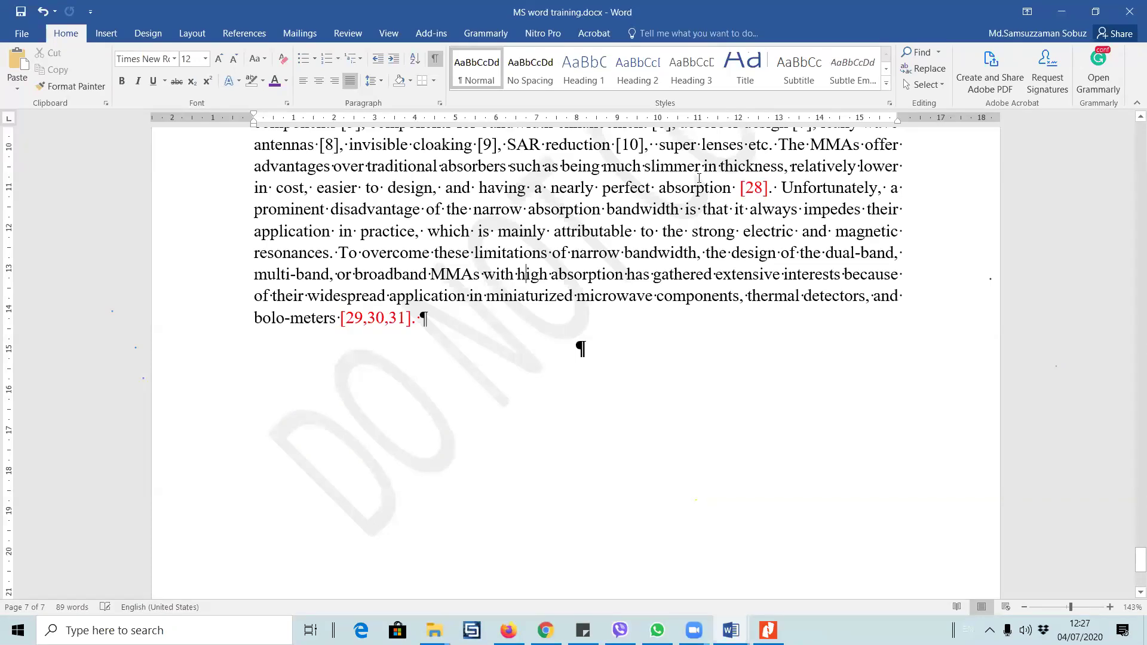
pyautogui.moveTo(708, 209); pyautogui.dragTo(730, 275)
pyautogui.click(116, 36)
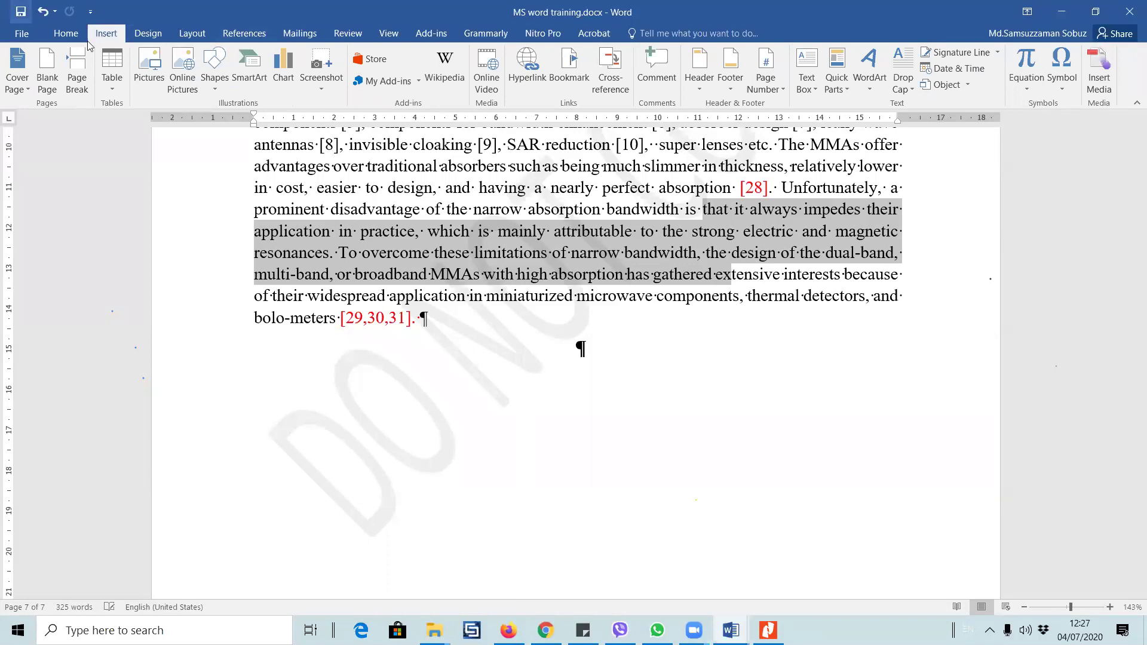
pyautogui.click(68, 33)
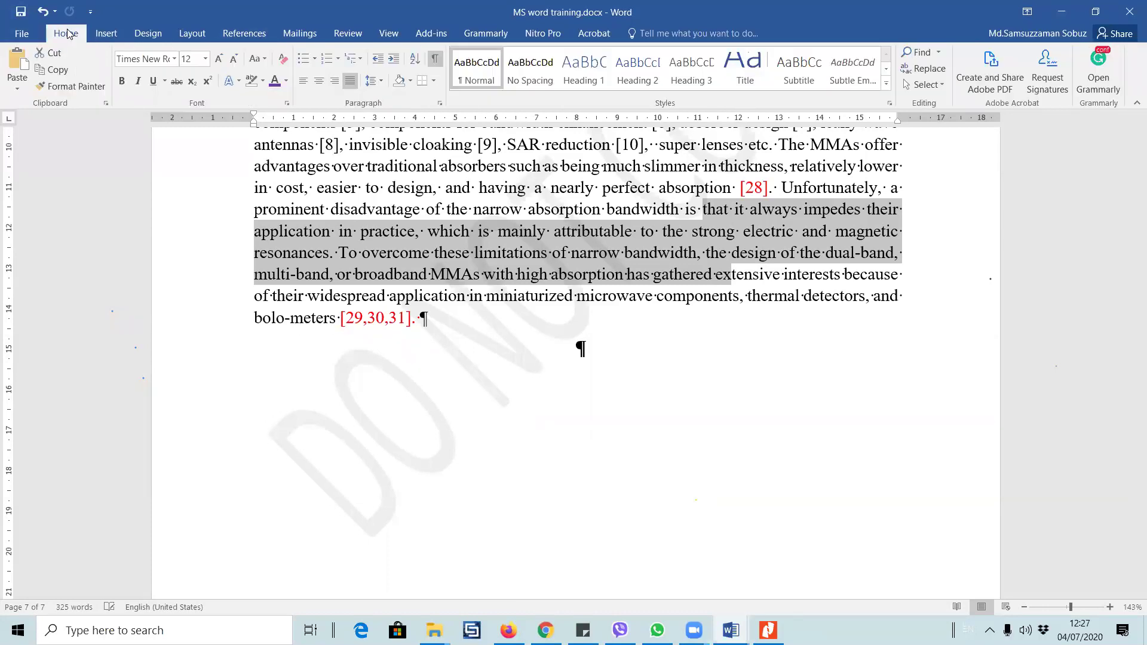
pyautogui.click(190, 35)
# - Set the document's page color to No Color
pyautogui.click(148, 34)
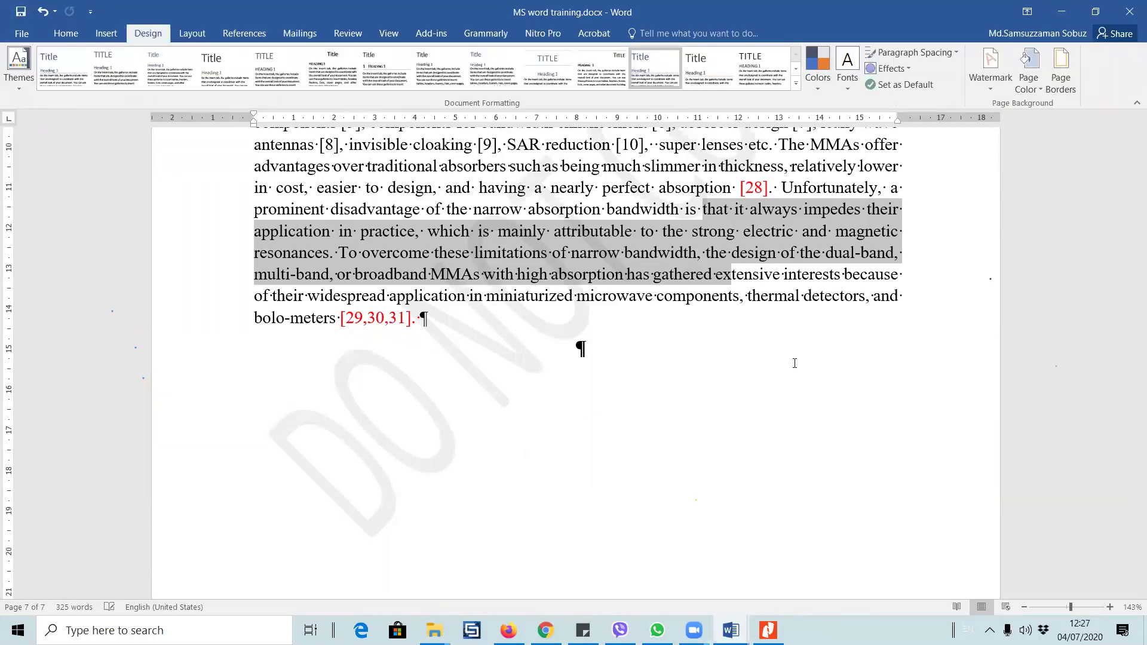
pyautogui.click(1042, 81)
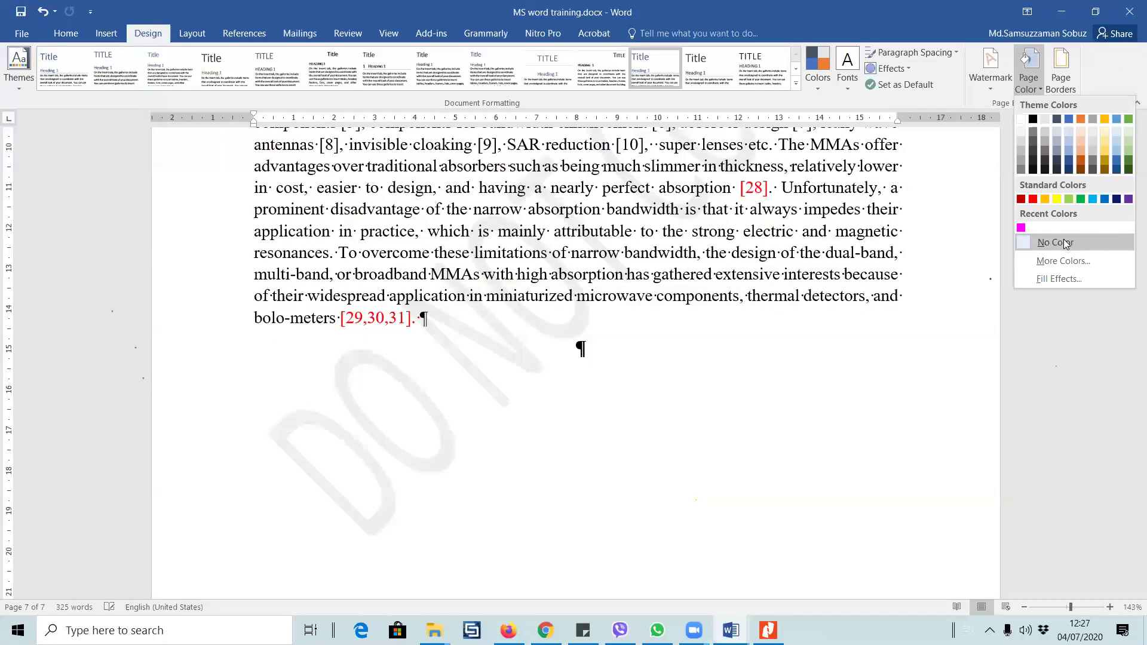
pyautogui.click(1066, 244)
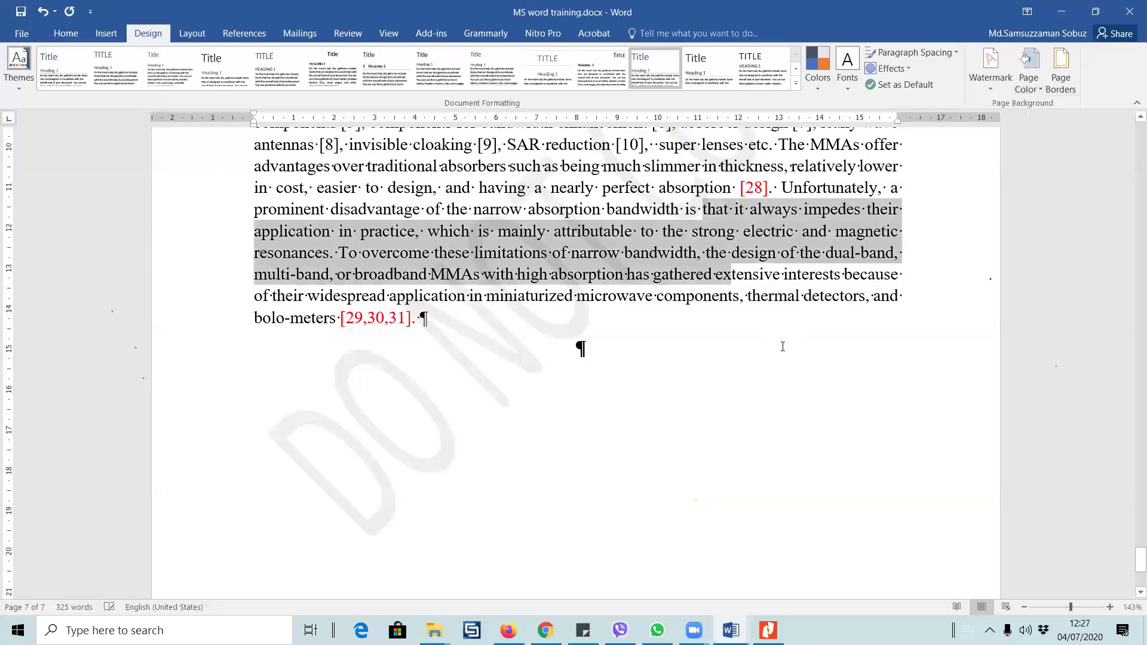
# - Review the page border, paragraph border and shading settings, and close them without making changes
pyautogui.click(1061, 70)
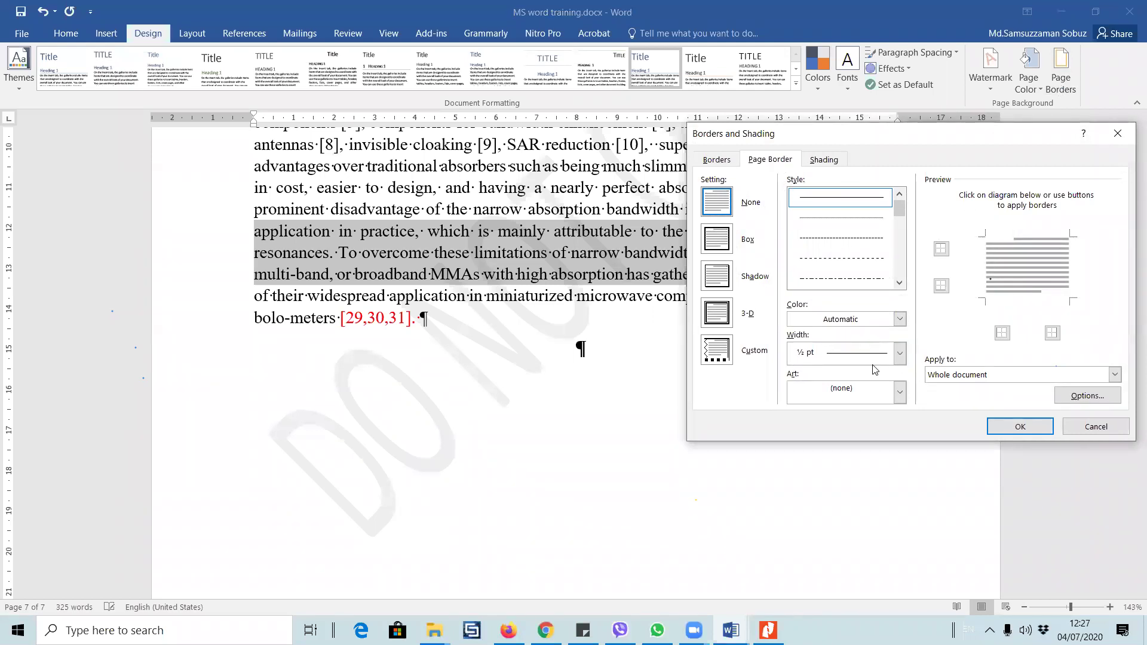
pyautogui.click(736, 157)
pyautogui.click(777, 160)
pyautogui.click(824, 161)
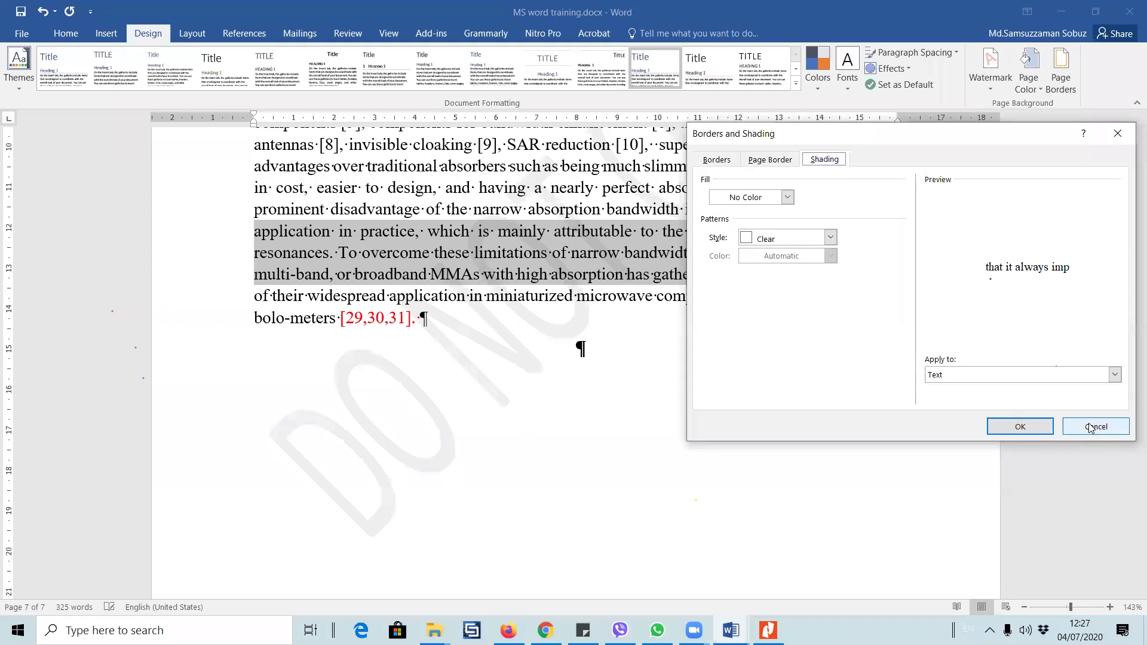
pyautogui.click(1095, 427)
# - Lay out the body paragraph under the metamaterial heading in two columns
pyautogui.scroll(15, 604, 330)
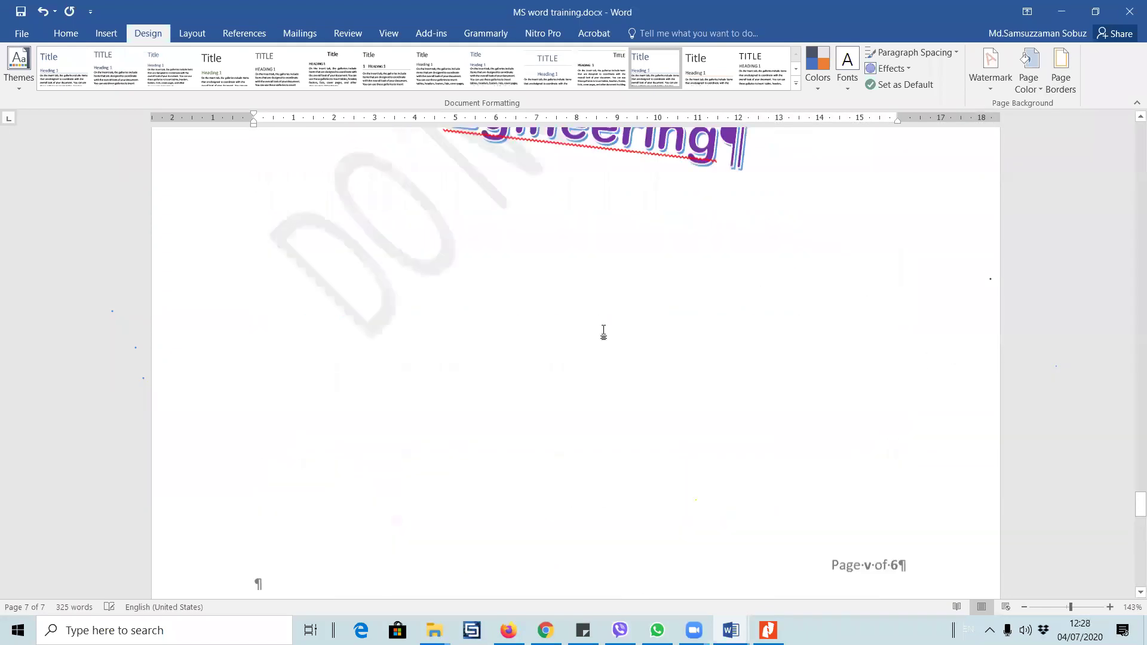
pyautogui.click(191, 36)
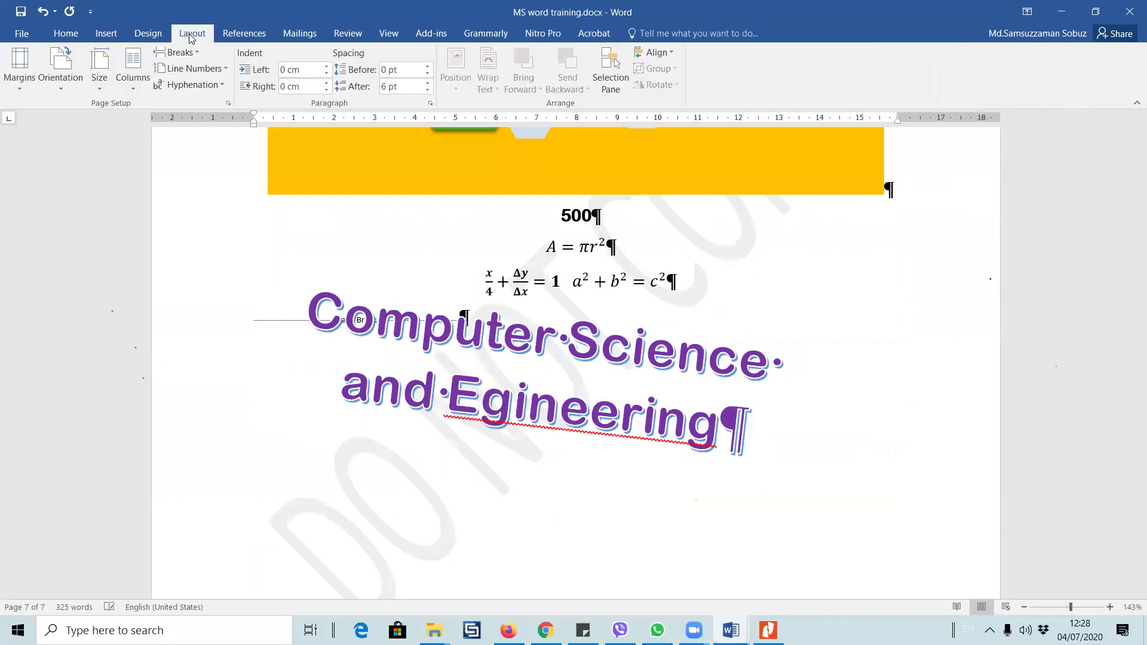
pyautogui.scroll(-3, 328, 258)
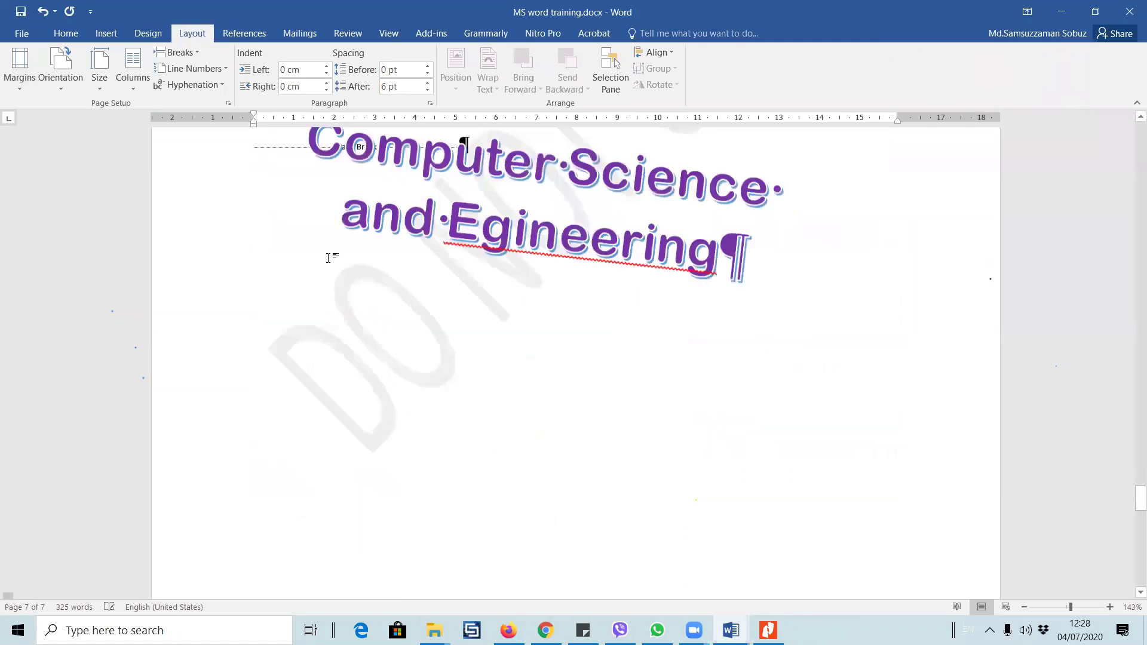
pyautogui.scroll(-15, 327, 258)
pyautogui.scroll(3, 328, 258)
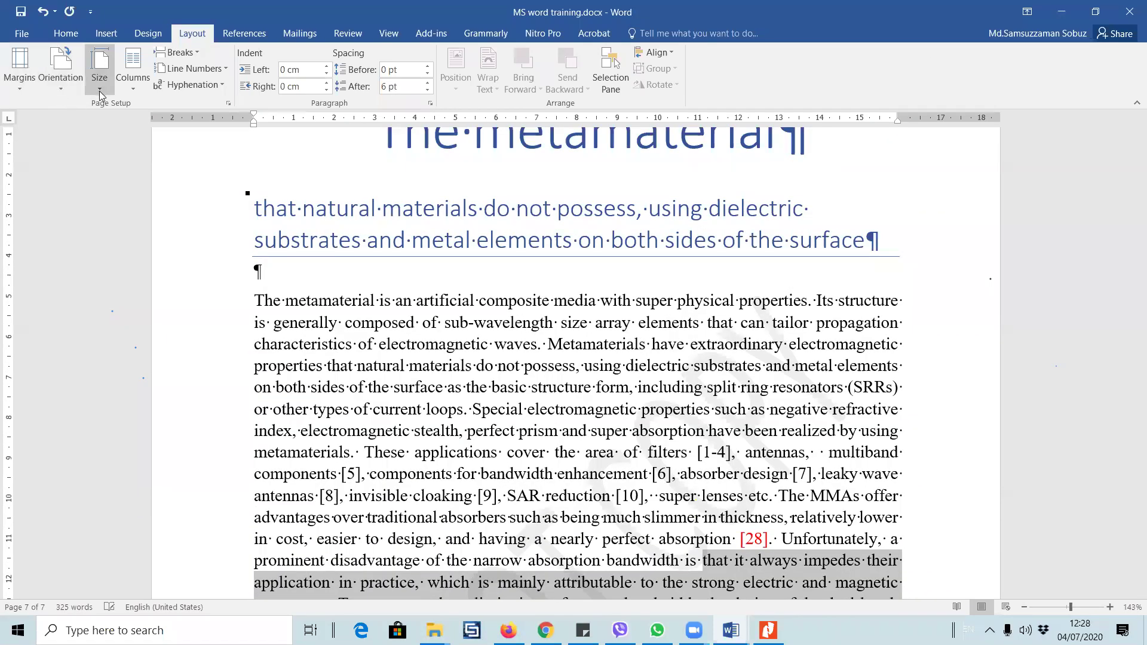
pyautogui.scroll(-2, 299, 322)
pyautogui.scroll(2, 299, 322)
pyautogui.click(289, 322)
pyautogui.moveTo(255, 300); pyautogui.dragTo(431, 348)
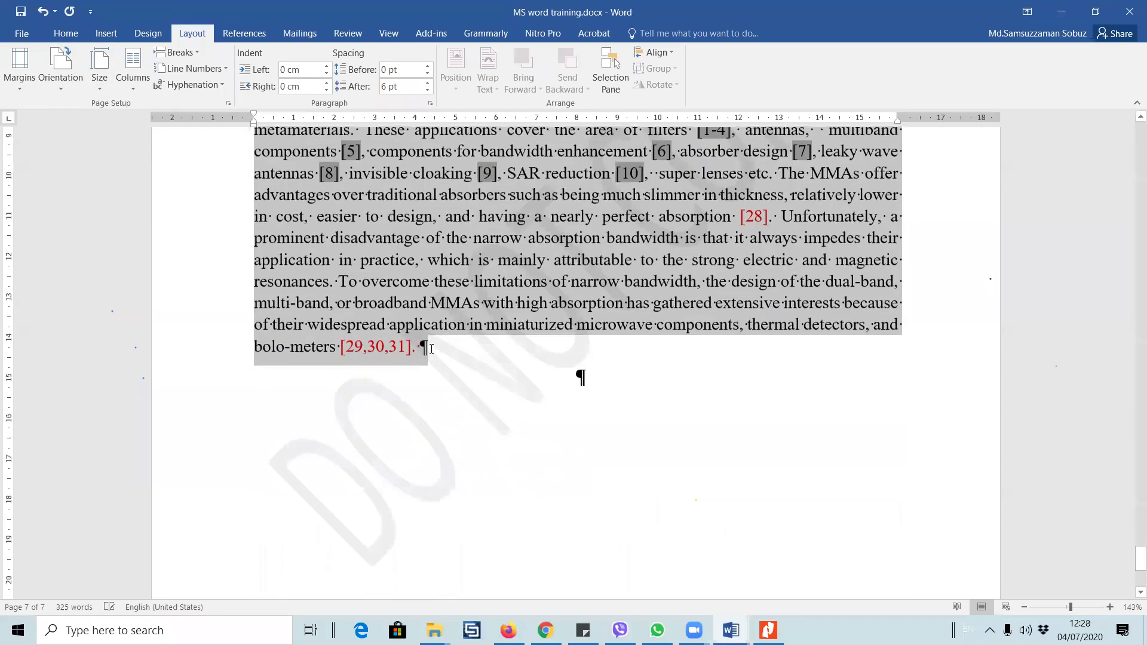
pyautogui.click(133, 73)
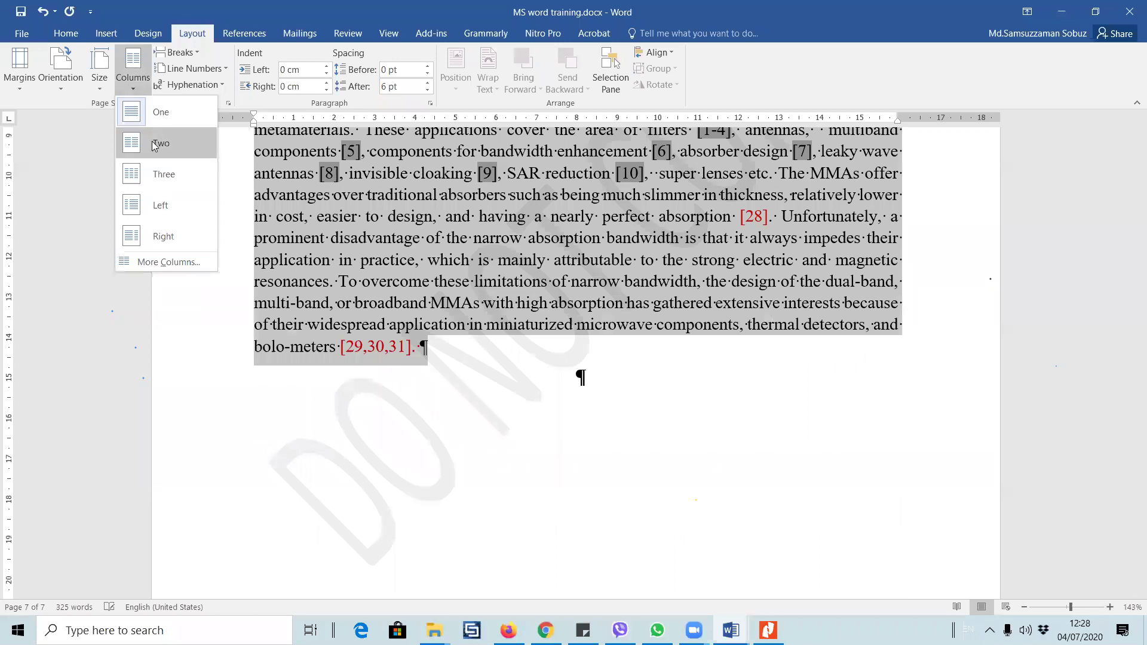
pyautogui.click(155, 144)
pyautogui.click(443, 294)
pyautogui.click(683, 287)
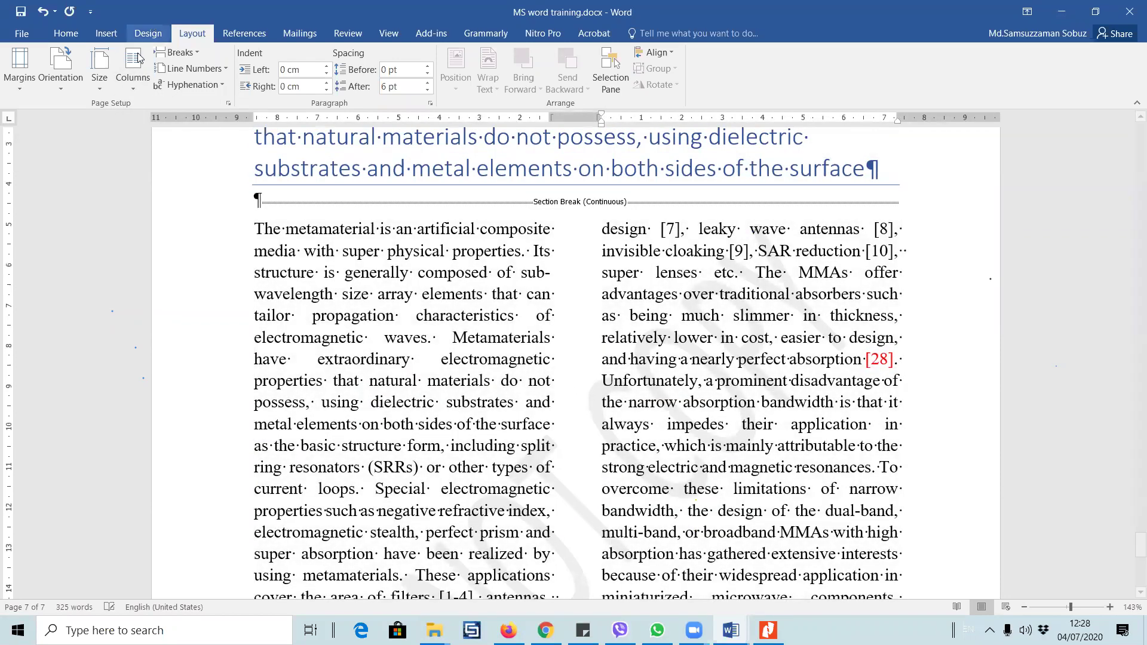
# - Change this section to the Three columns preset through the detailed column settings
pyautogui.click(125, 84)
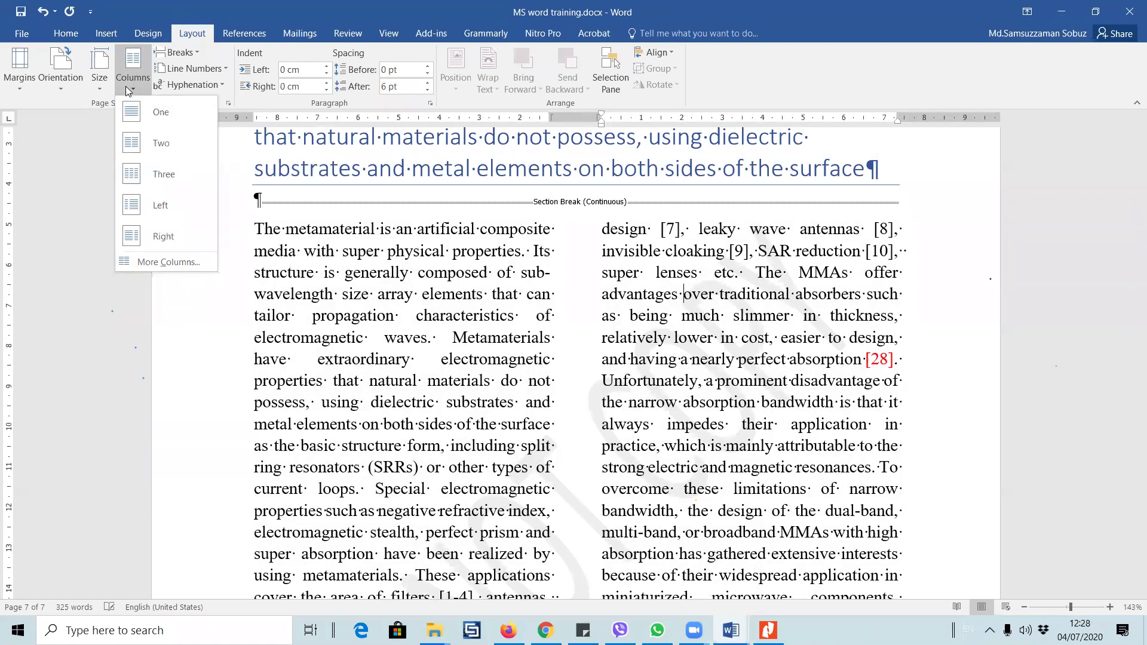
pyautogui.click(153, 263)
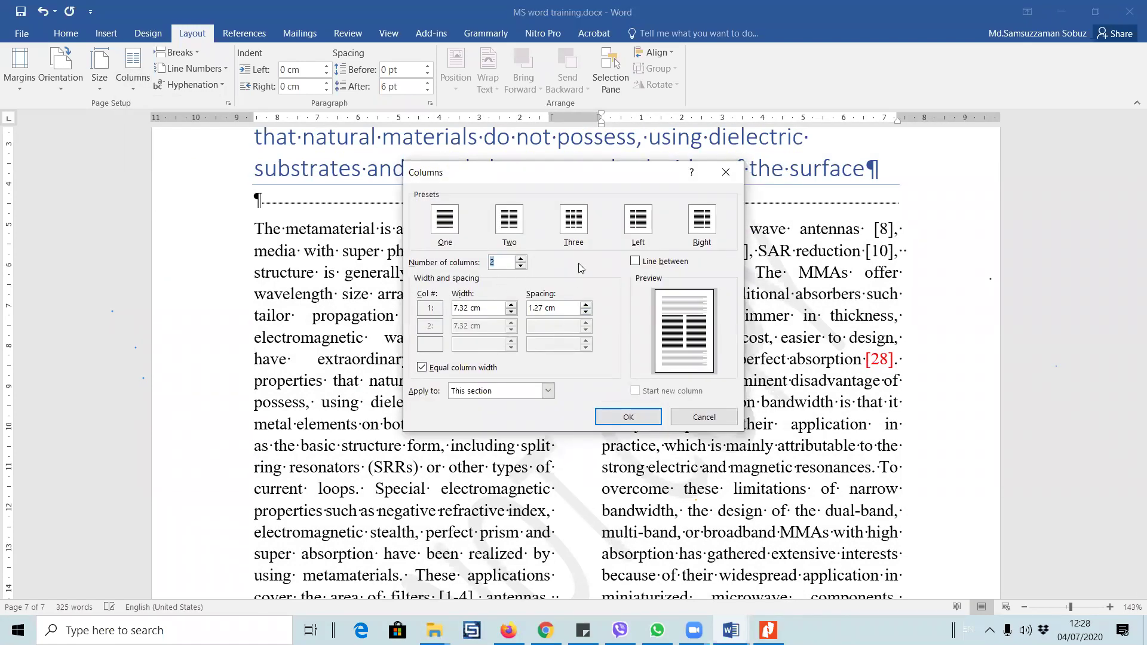
pyautogui.click(573, 220)
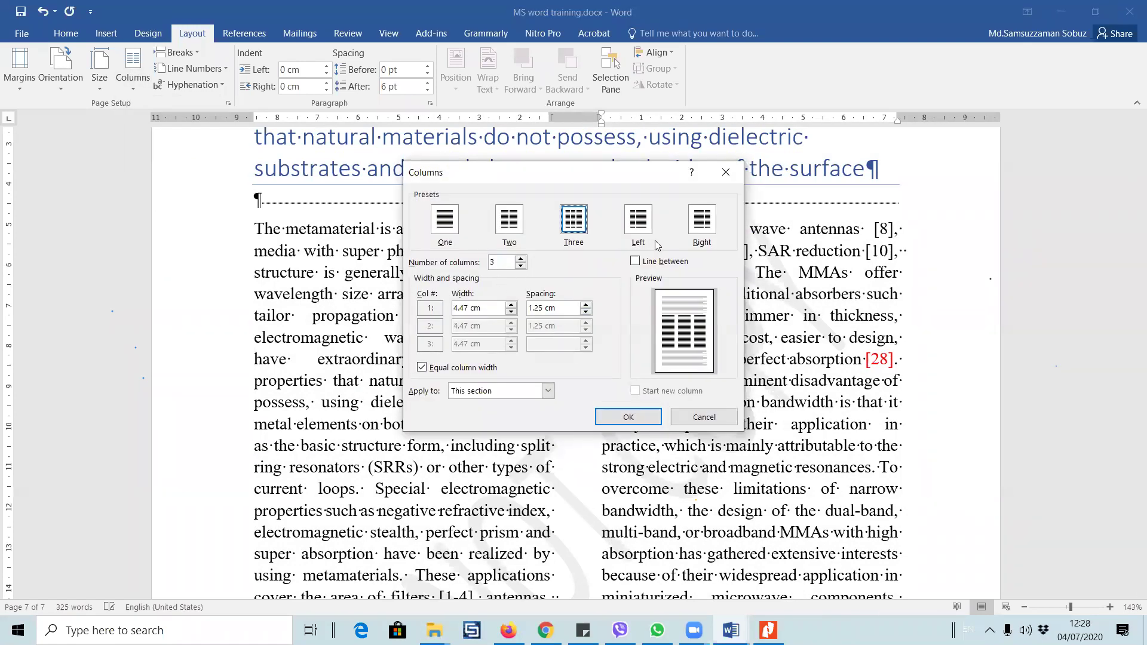
pyautogui.click(644, 423)
pyautogui.scroll(-4, 672, 359)
pyautogui.scroll(5, 673, 358)
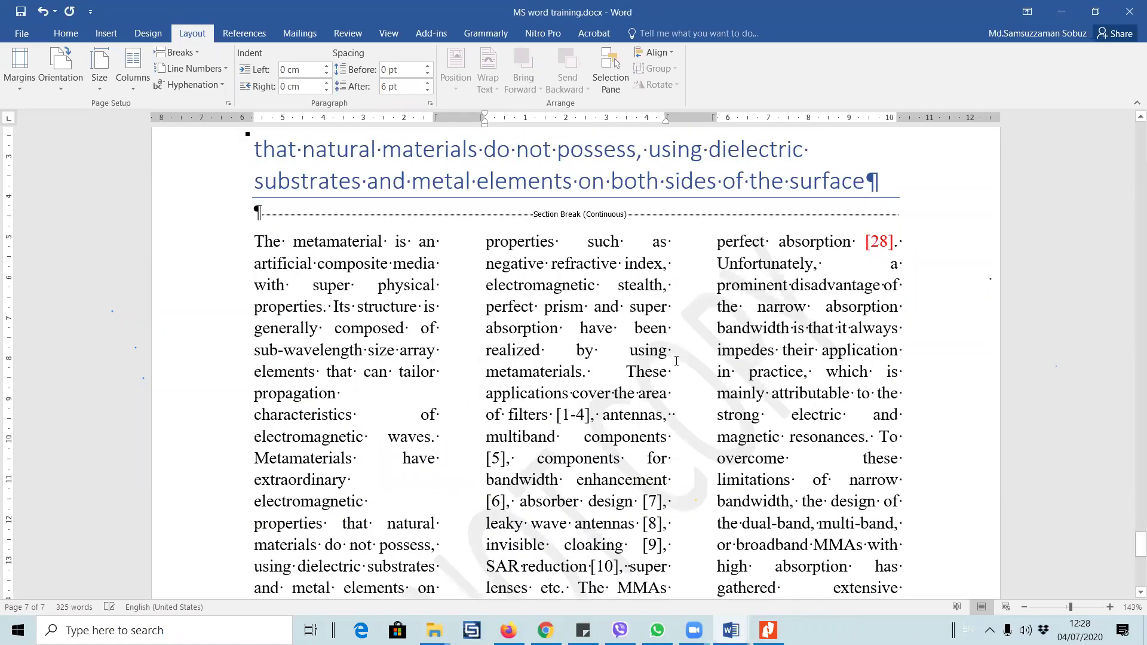
pyautogui.scroll(-3, 362, 279)
pyautogui.scroll(4, 235, 255)
# - Select the whole three-column body text and set it back to one column
pyautogui.moveTo(229, 280); pyautogui.dragTo(866, 502)
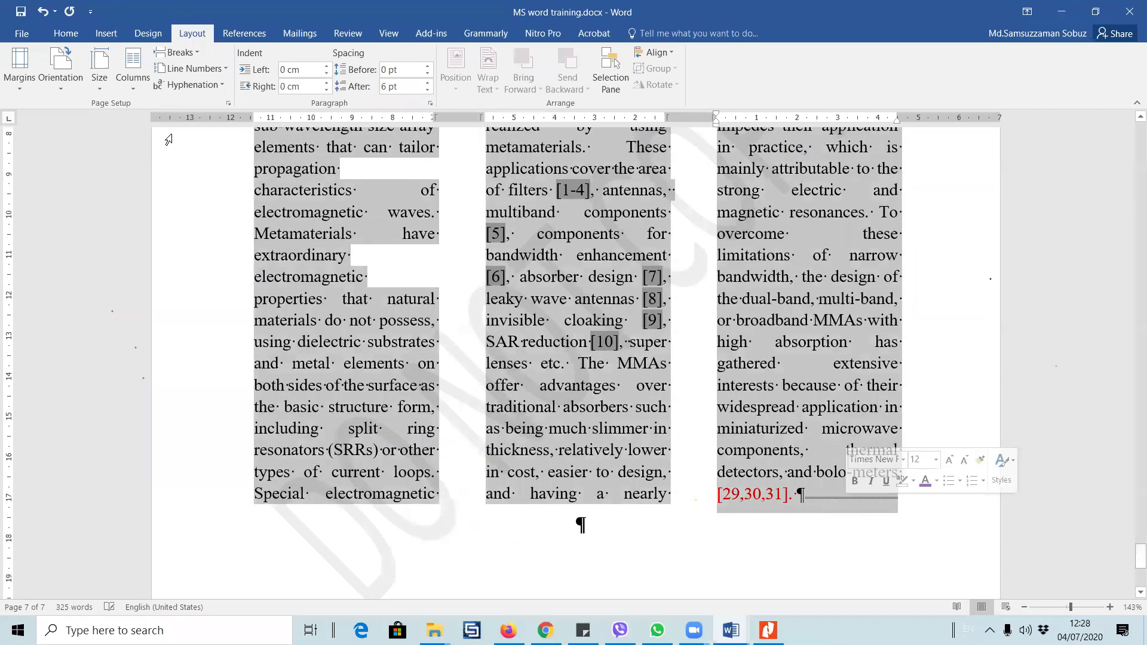
pyautogui.click(132, 73)
pyautogui.click(170, 115)
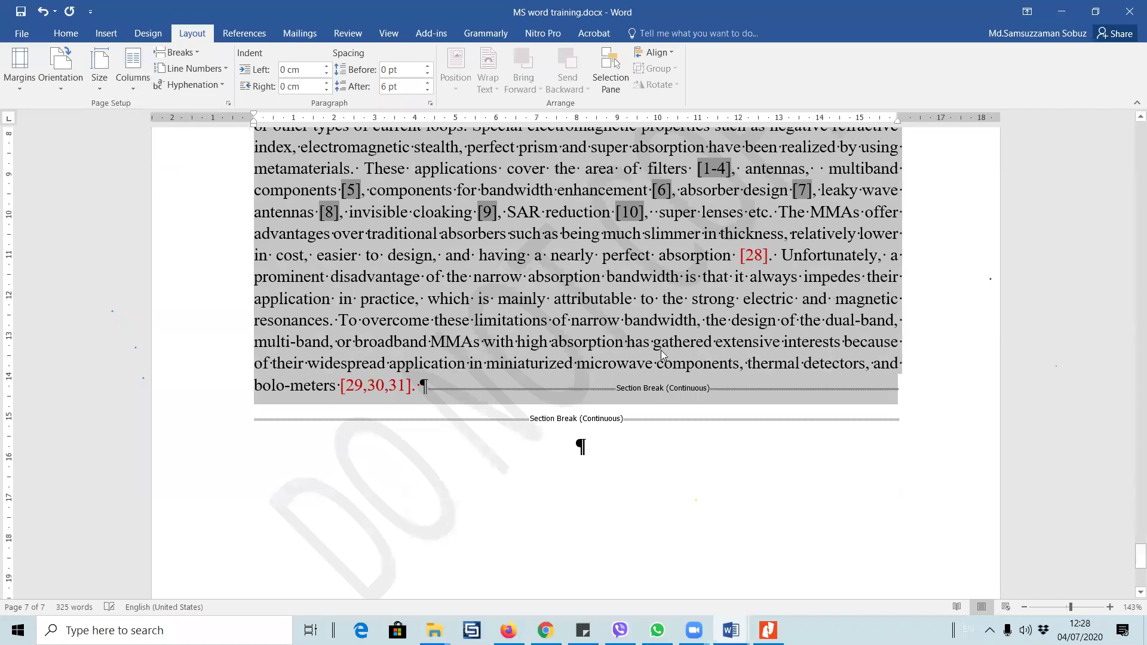
# - Delete the empty paragraph with the continuous section break between the heading and the body text
pyautogui.scroll(5, 661, 350)
pyautogui.click(215, 336)
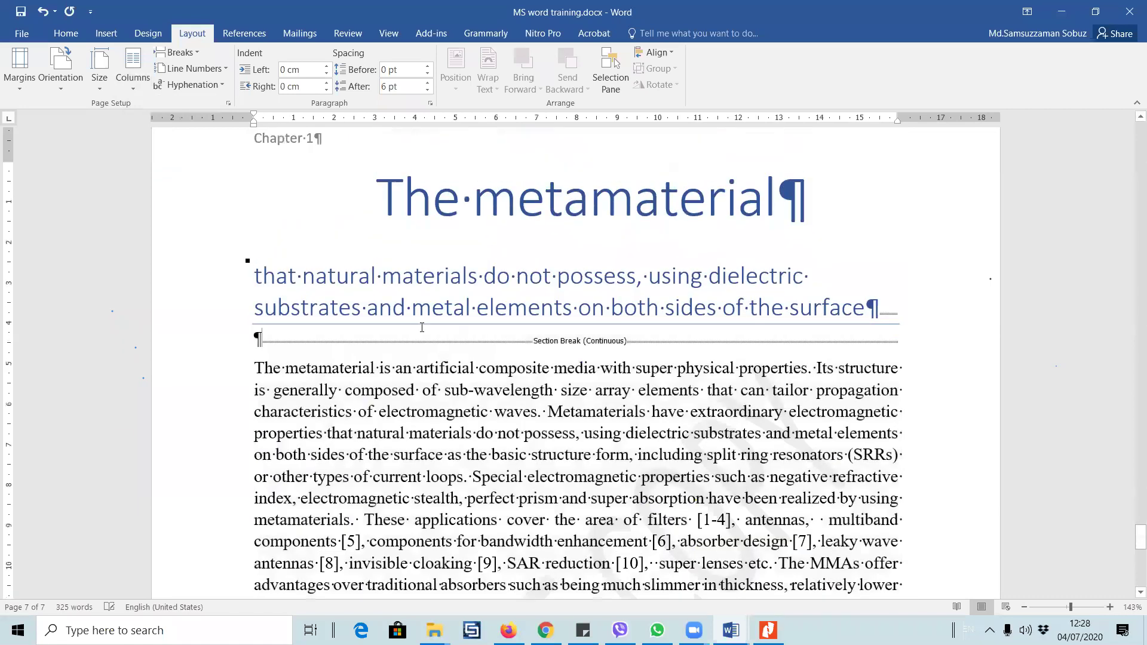
pyautogui.click(214, 336)
pyautogui.press('Delete')
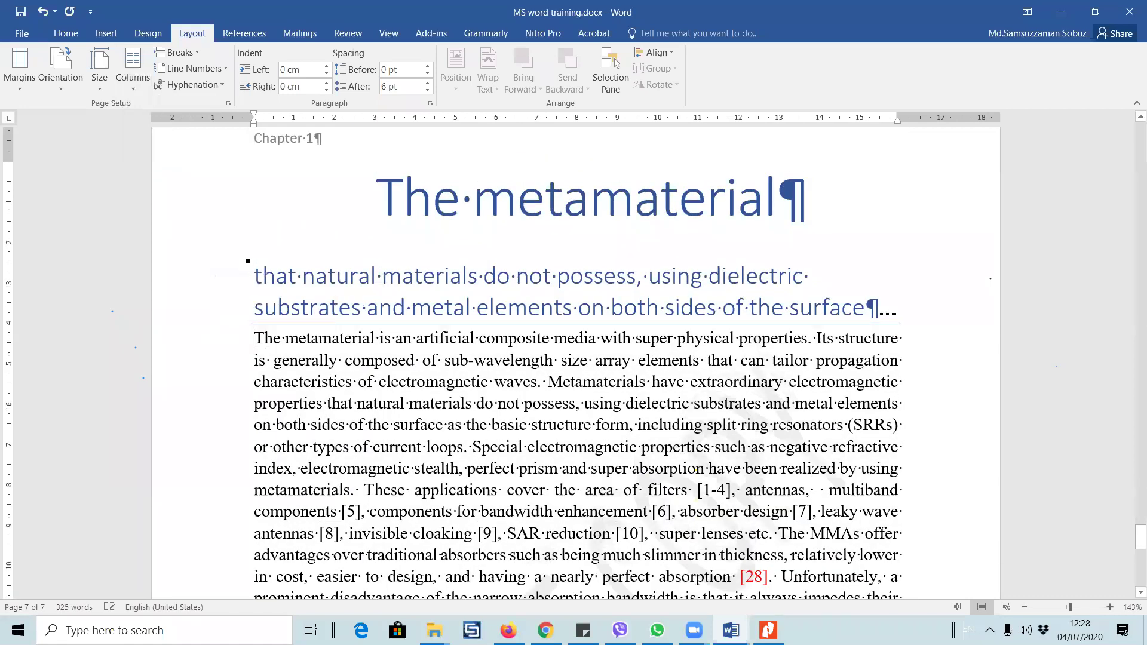
# - Delete the continuous section breaks and the empty paragraph below the body text
pyautogui.scroll(-9, 328, 394)
pyautogui.scroll(3, 313, 395)
pyautogui.scroll(1, 312, 395)
pyautogui.moveTo(413, 313); pyautogui.dragTo(697, 368)
pyautogui.press('Delete')
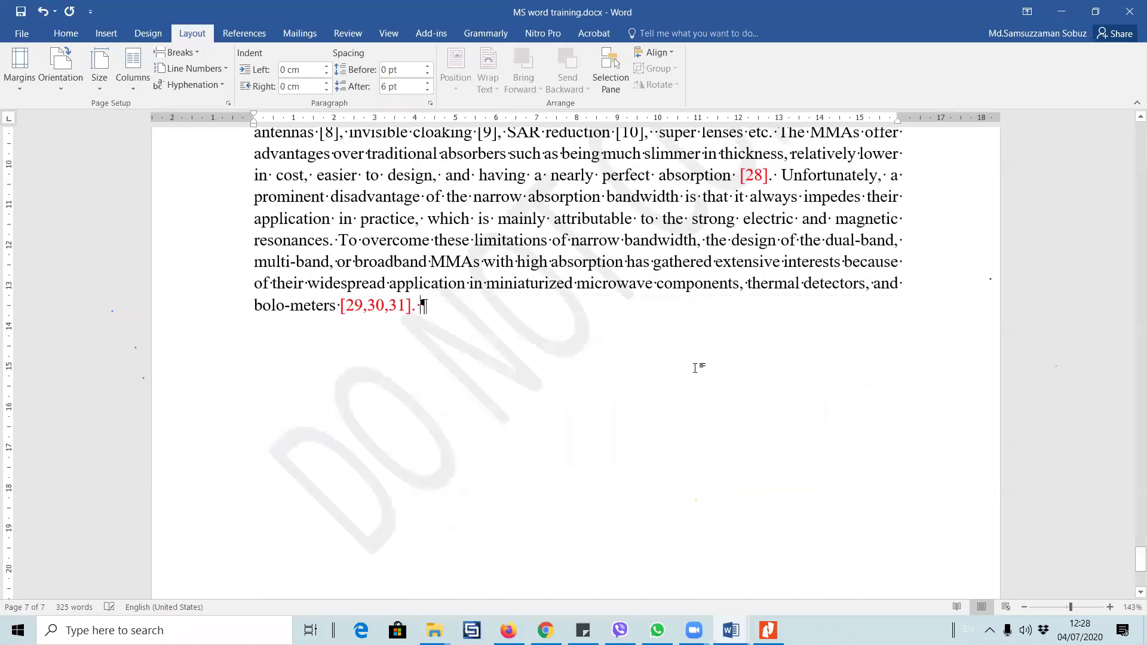
# - Select the whole body paragraph, set its line numbering to None, and clear the selection
pyautogui.scroll(6, 695, 367)
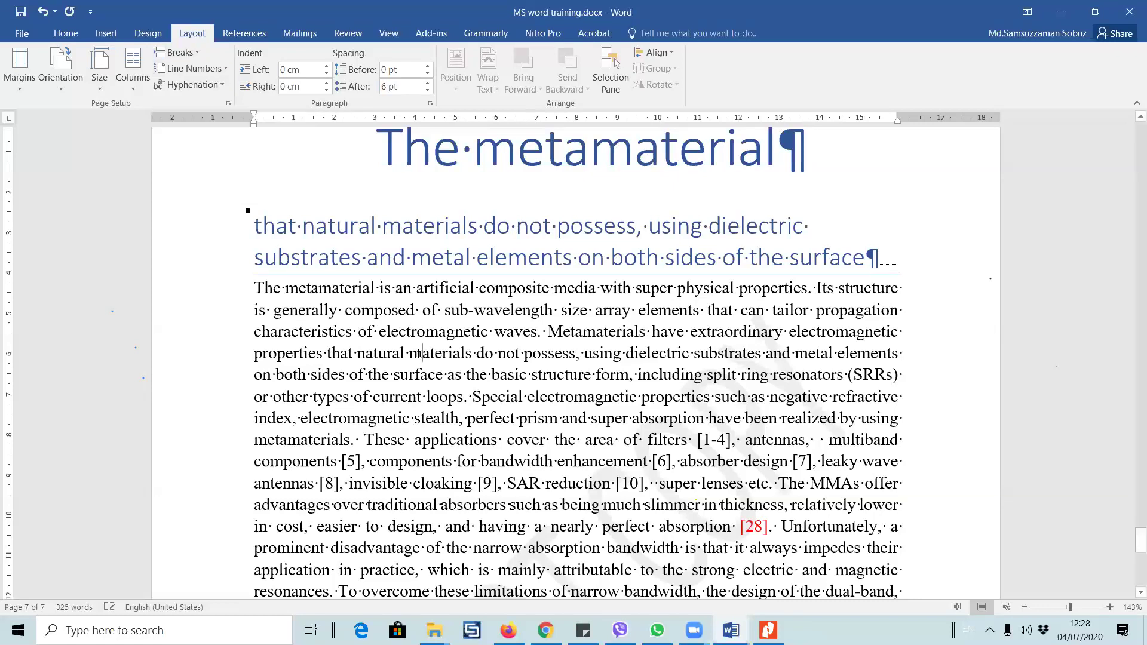
pyautogui.scroll(-2, 255, 293)
pyautogui.moveTo(255, 188); pyautogui.dragTo(564, 558)
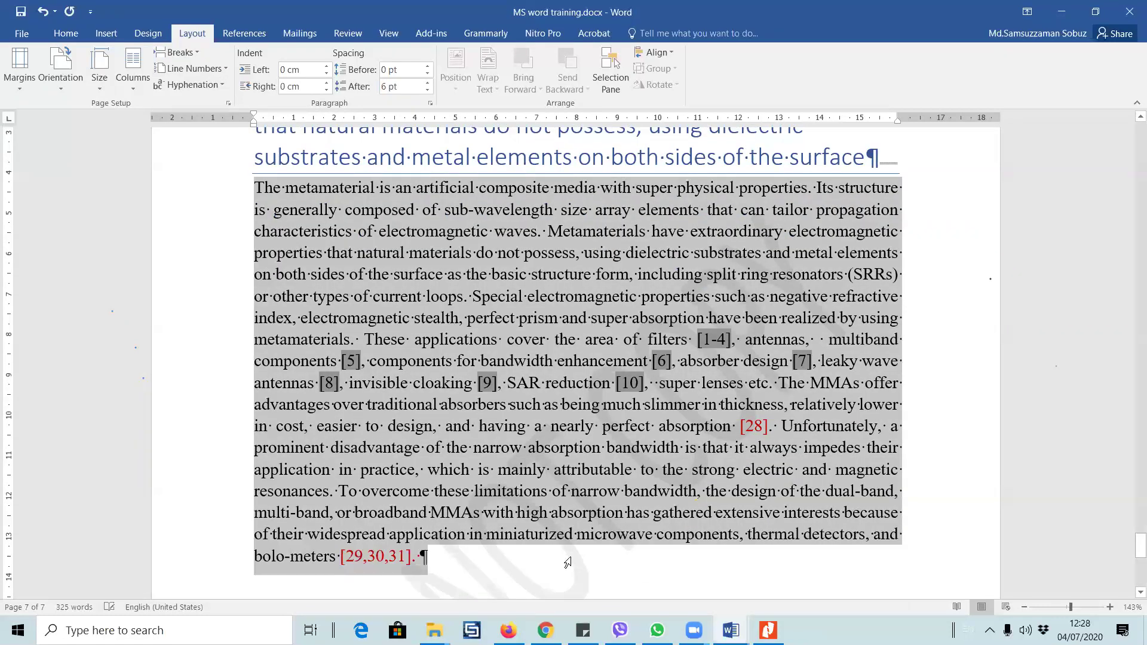
pyautogui.click(184, 73)
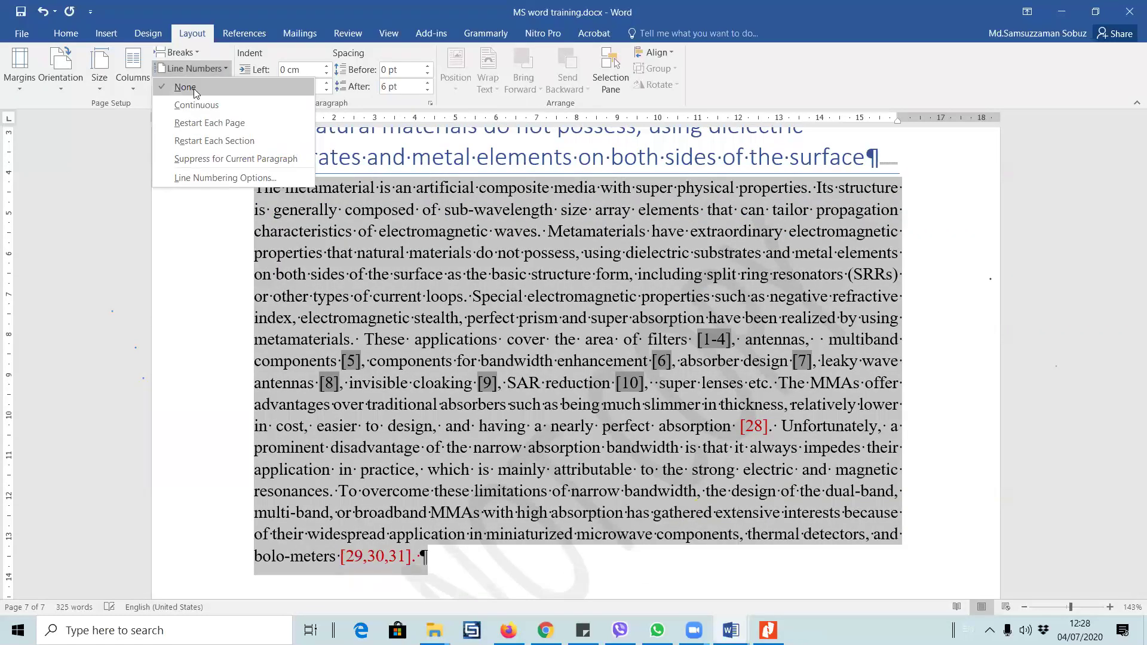
pyautogui.click(186, 88)
pyautogui.click(800, 576)
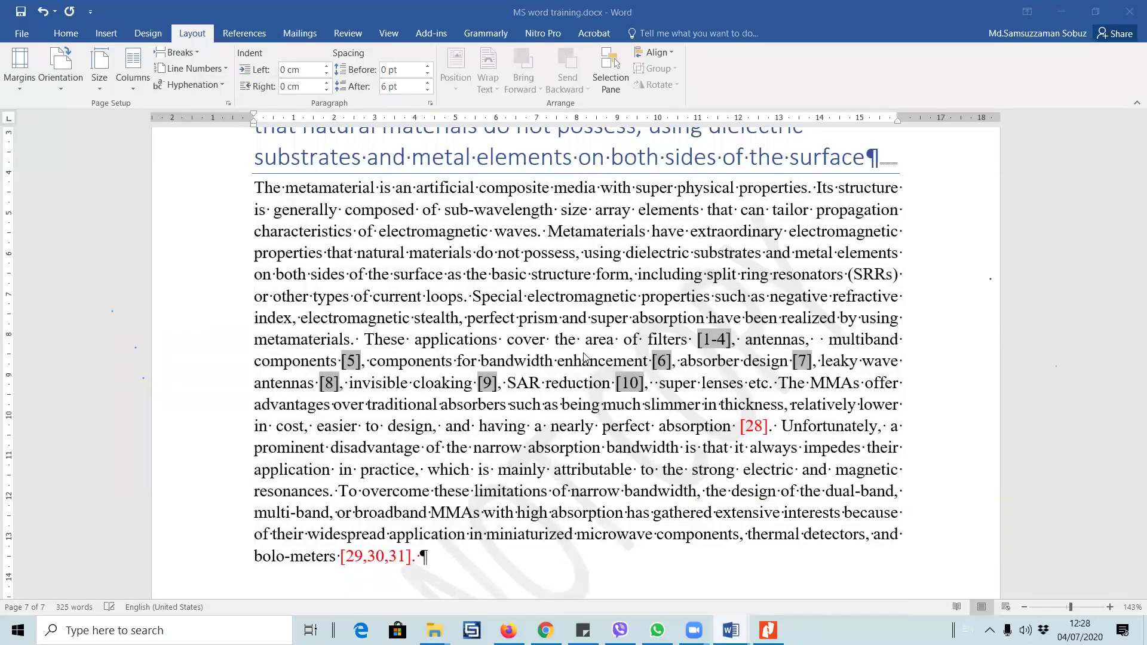
# - Switch to paper_final_draft.docx, apply continuous line numbering, and check the numbers across its pages
pyautogui.hotkey('alt', 'Tab')
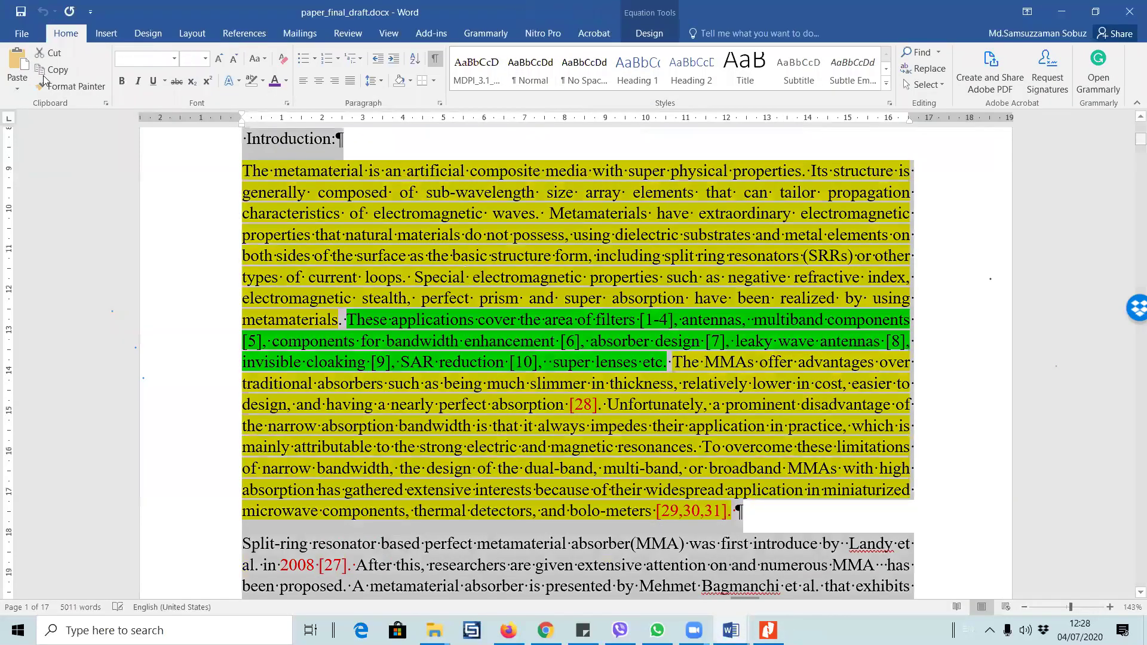
pyautogui.click(191, 33)
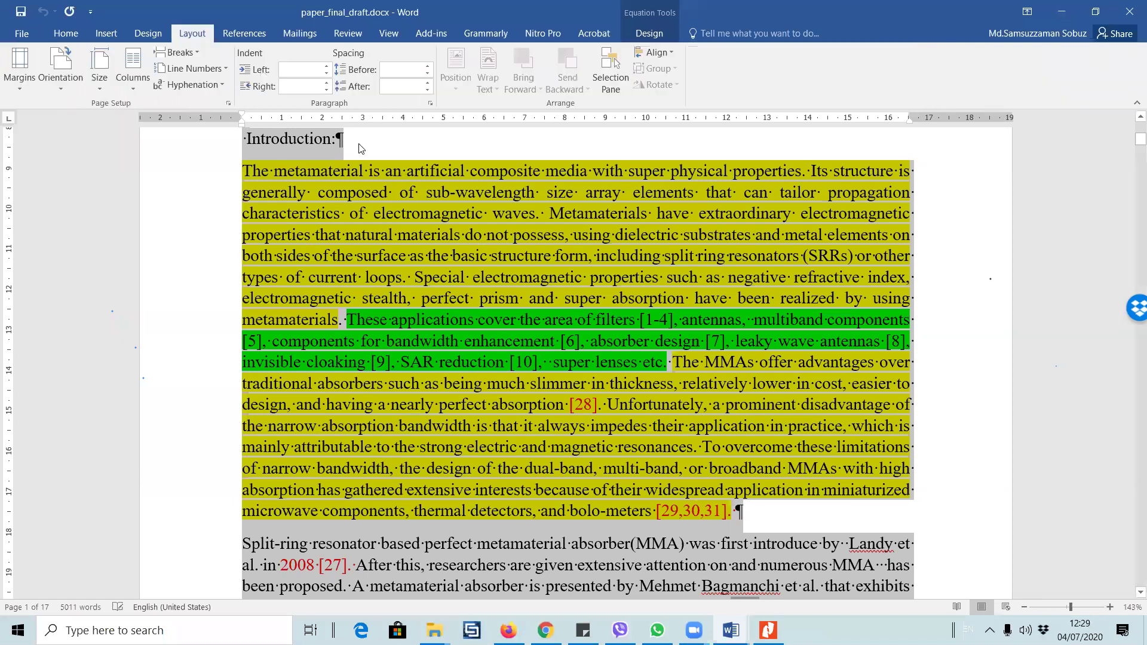
pyautogui.click(224, 70)
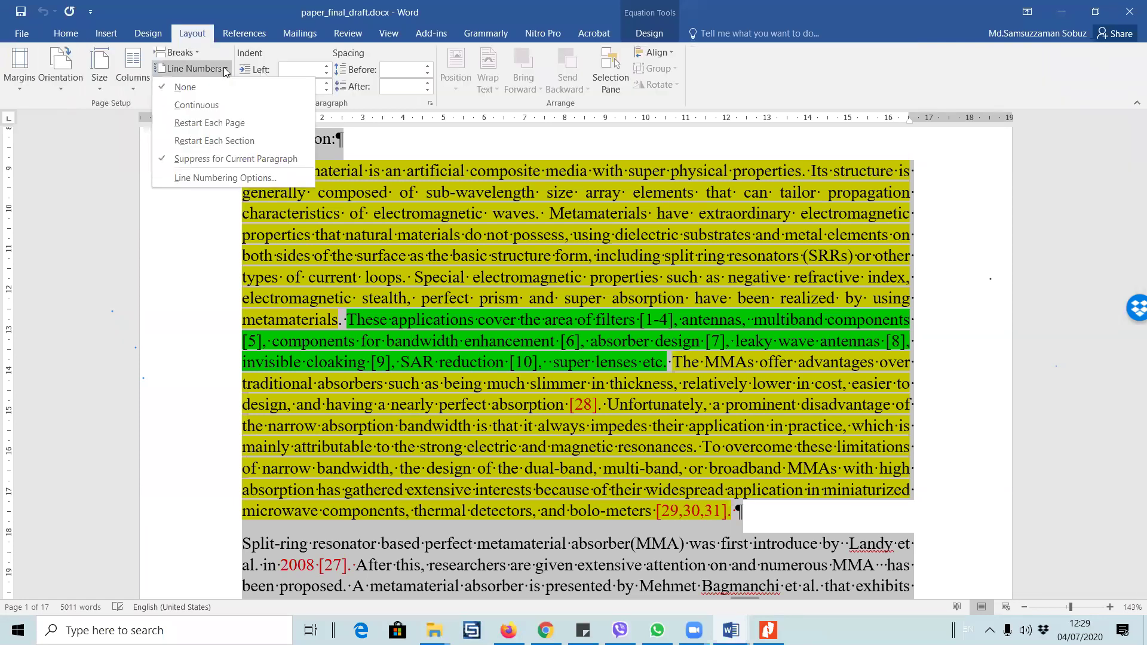
pyautogui.click(214, 105)
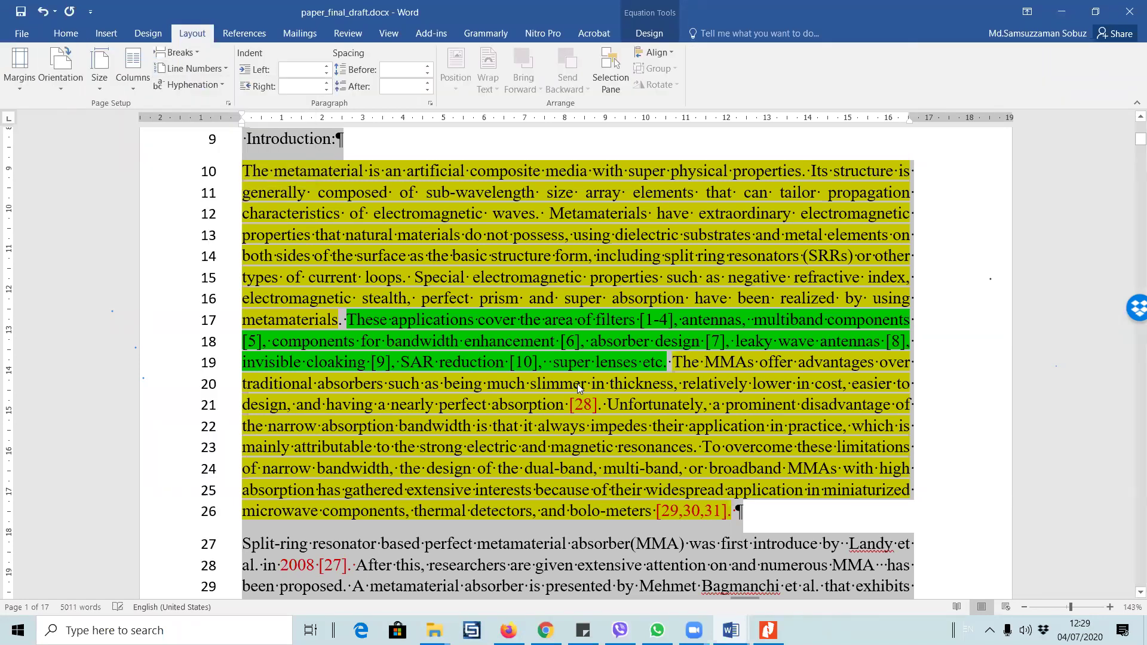
pyautogui.scroll(5, 525, 339)
pyautogui.scroll(-2, 526, 342)
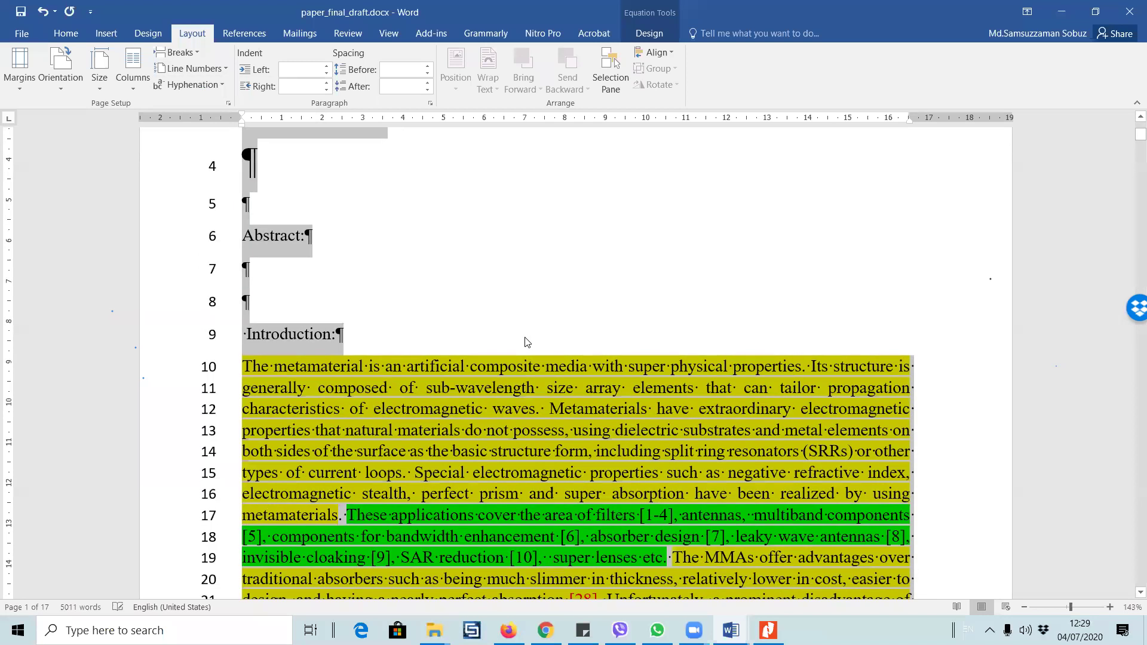
pyautogui.scroll(-20, 534, 339)
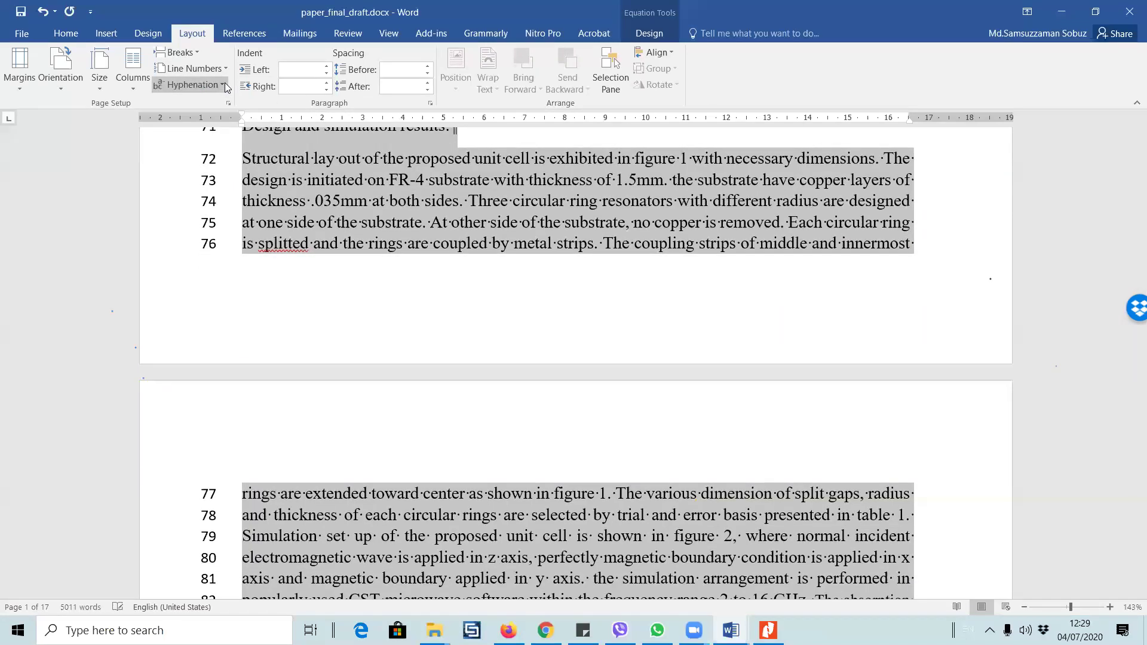
# - Change the draft paper's line numbering to restart on each page, and check it back to the first page
pyautogui.click(225, 70)
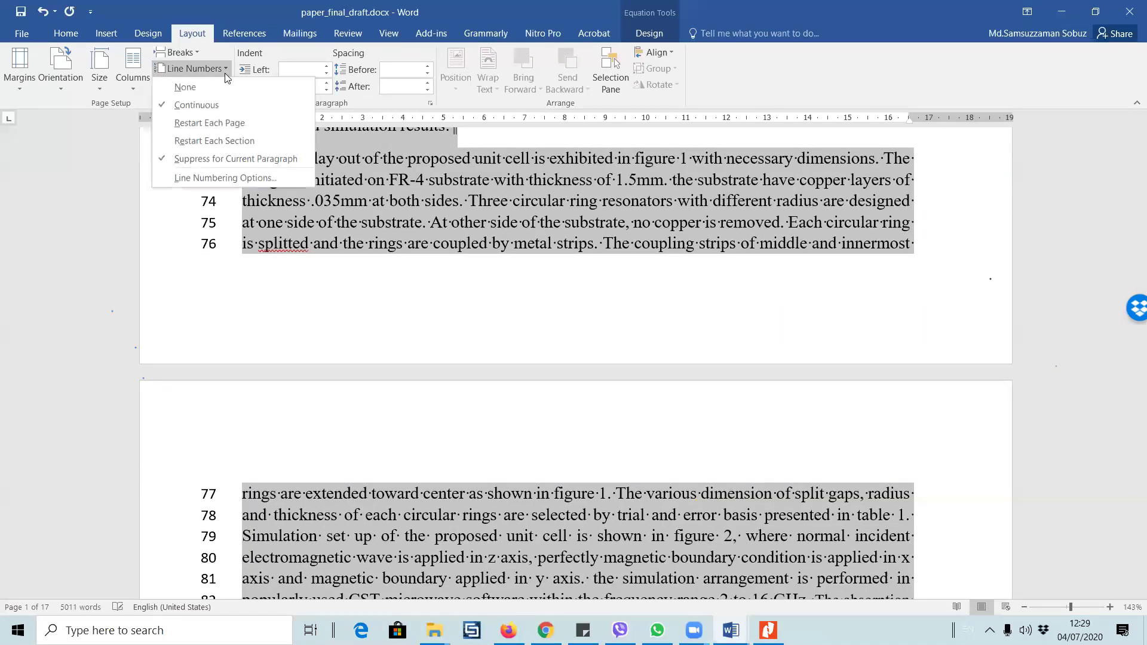
pyautogui.click(211, 123)
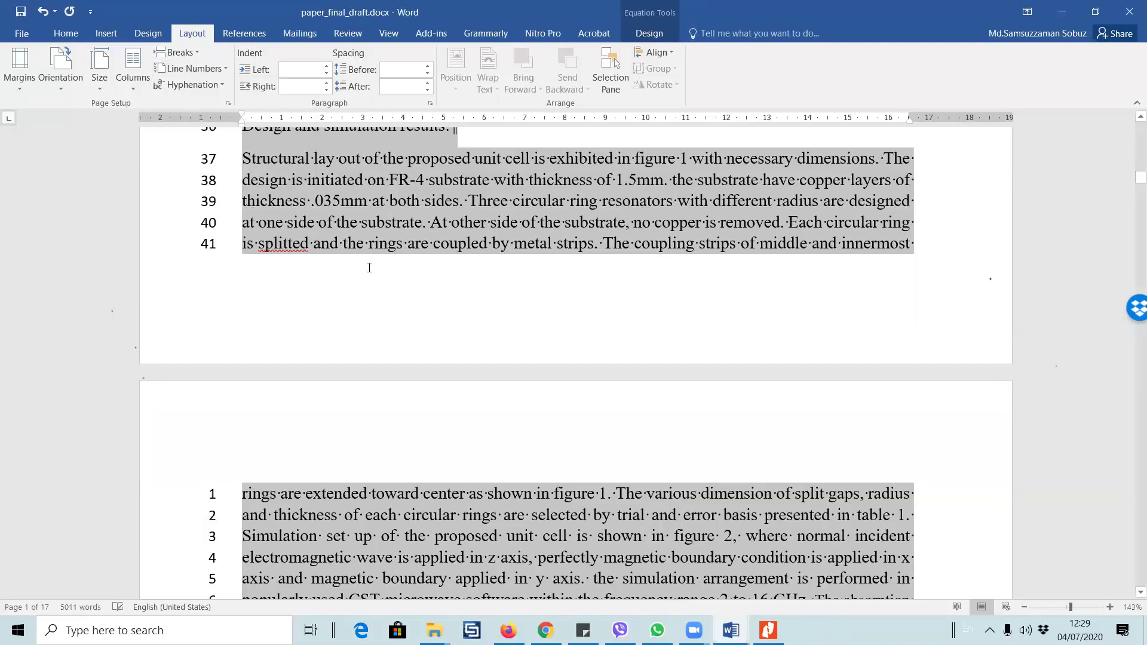
pyautogui.scroll(15, 367, 267)
pyautogui.scroll(6, 364, 265)
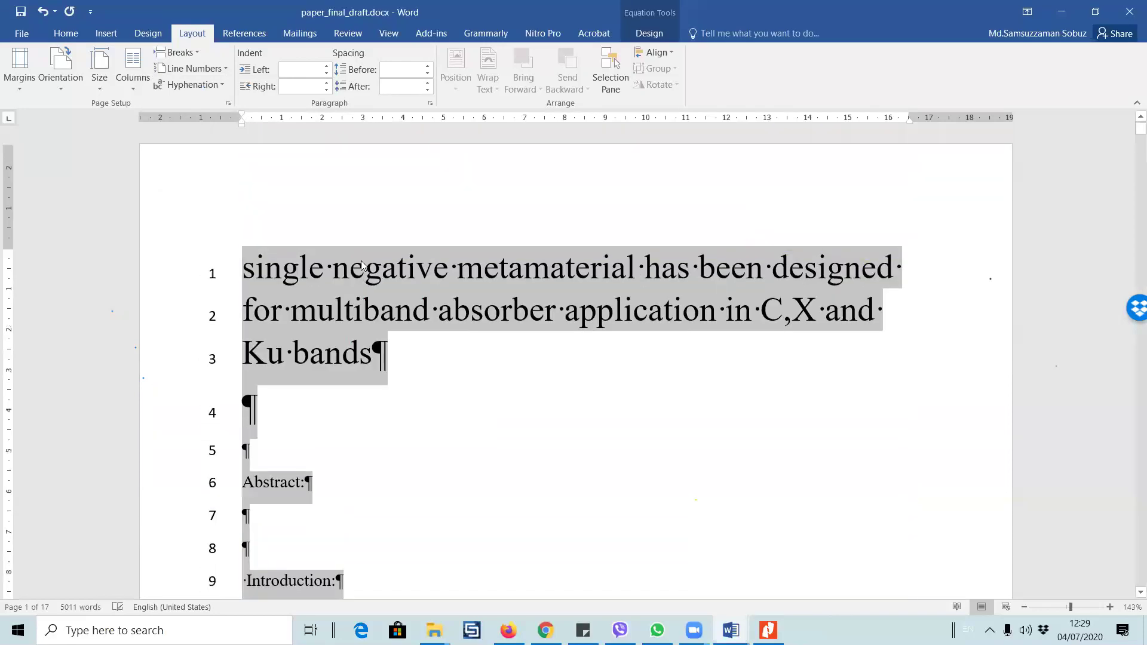
# - Examine the body text, figures and Table 1 formatting in paper_final_draft.docx
pyautogui.scroll(-12, 361, 261)
pyautogui.scroll(-12, 182, 324)
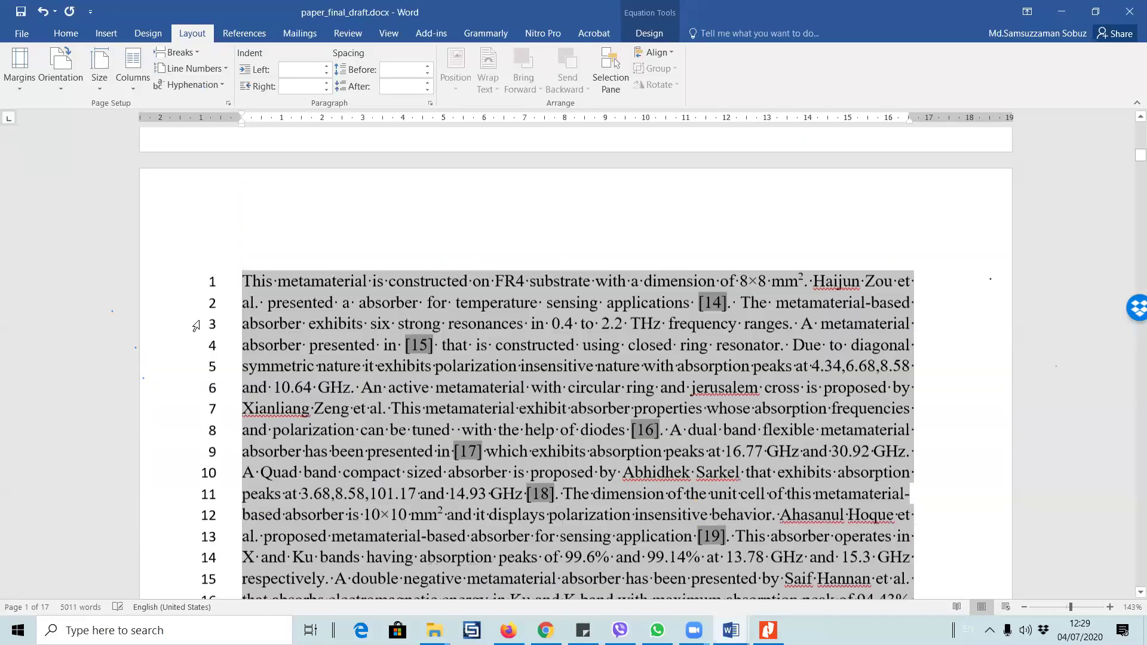
pyautogui.click(437, 263)
pyautogui.scroll(3, 436, 263)
pyautogui.scroll(-10, 708, 298)
pyautogui.scroll(-8, 708, 297)
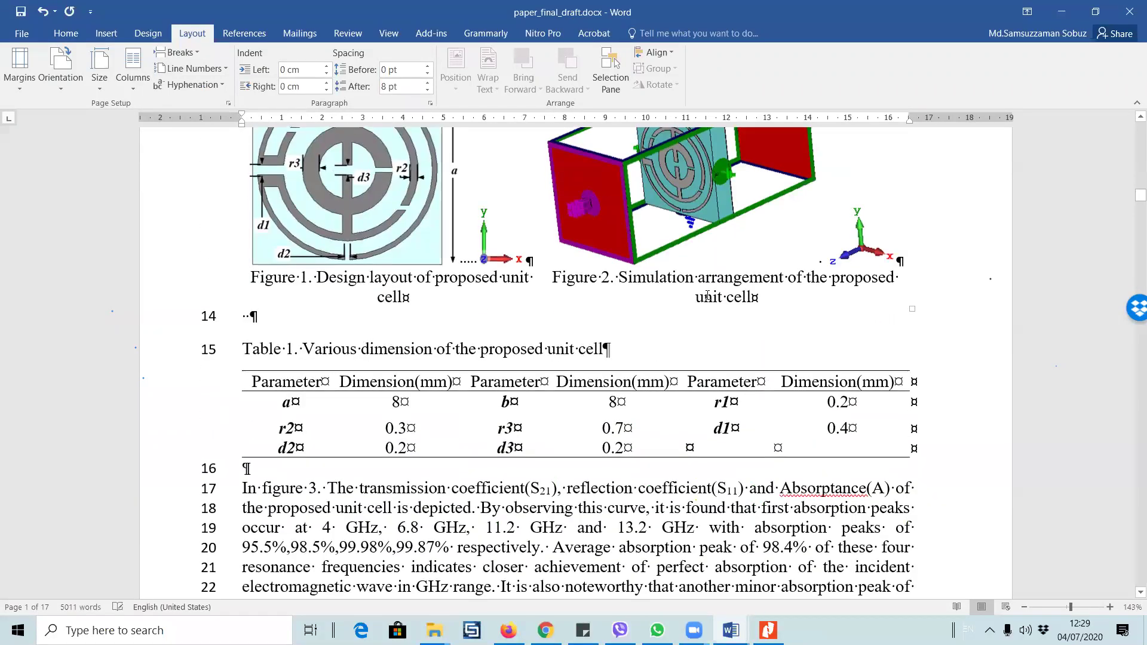
pyautogui.scroll(-1, 707, 295)
pyautogui.click(300, 309)
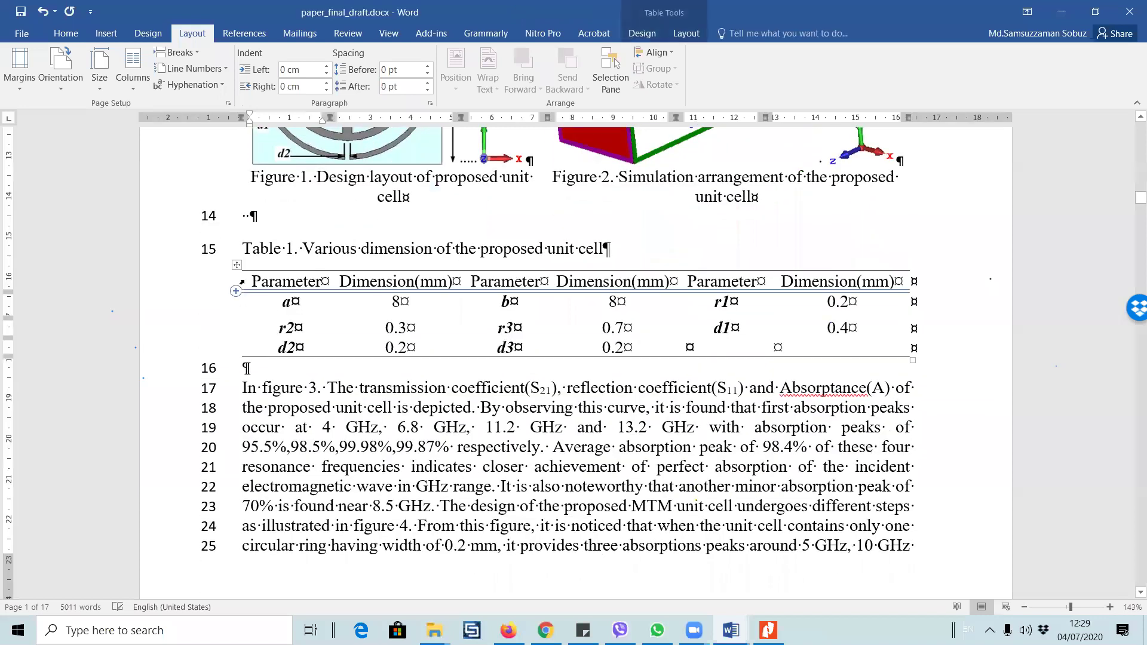
pyautogui.click(236, 264)
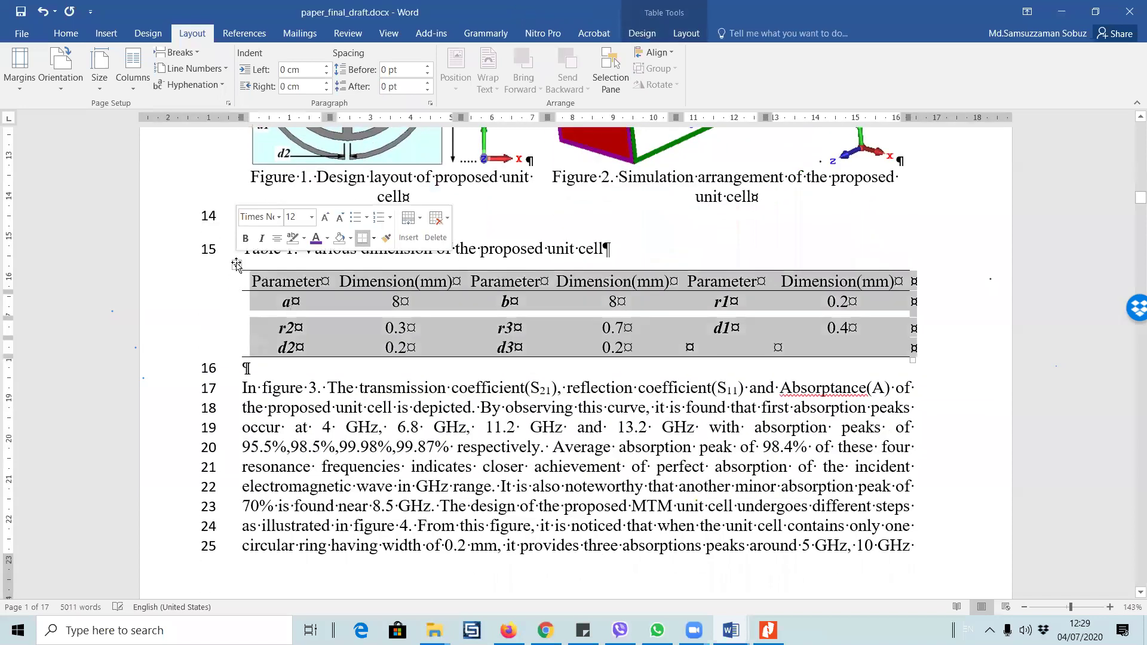
pyautogui.click(105, 34)
pyautogui.scroll(-10, 573, 359)
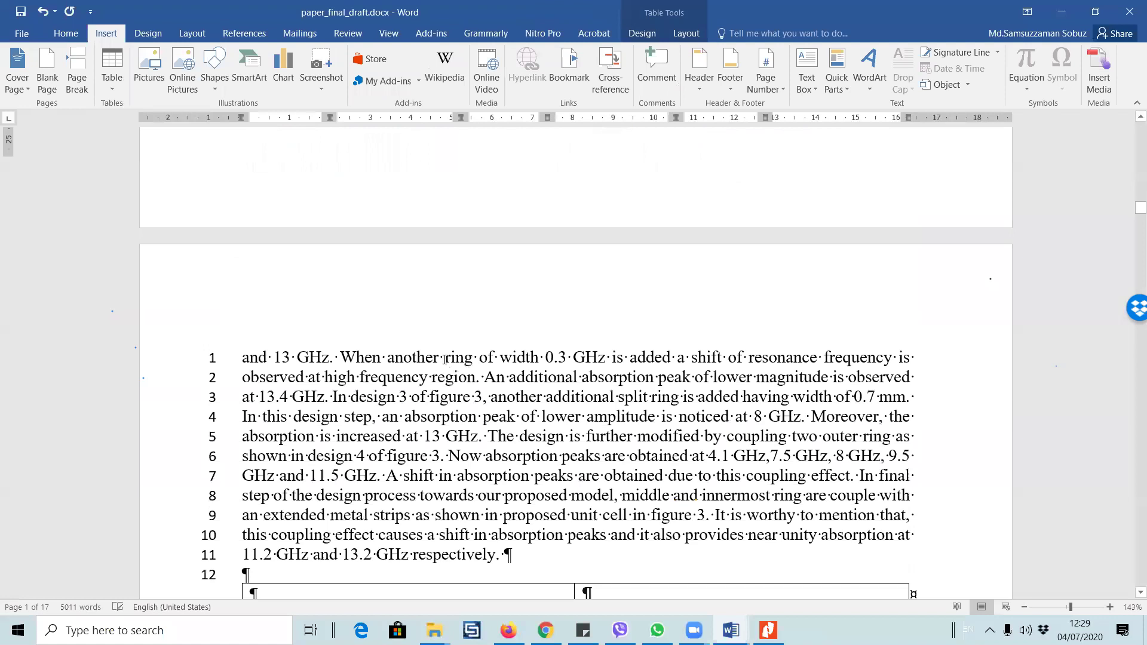
# - Switch to MS word training.docx and add two empty paragraphs after the document's last paragraph
pyautogui.moveTo(730, 630)
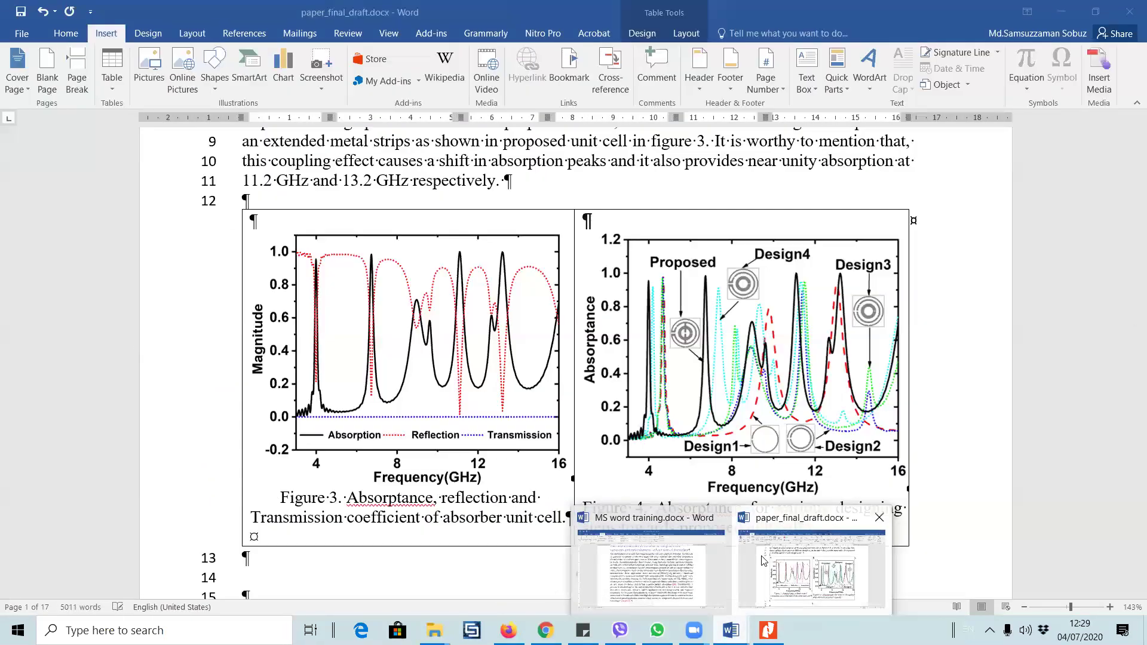
pyautogui.click(690, 578)
pyautogui.scroll(-5, 482, 294)
pyautogui.click(468, 269)
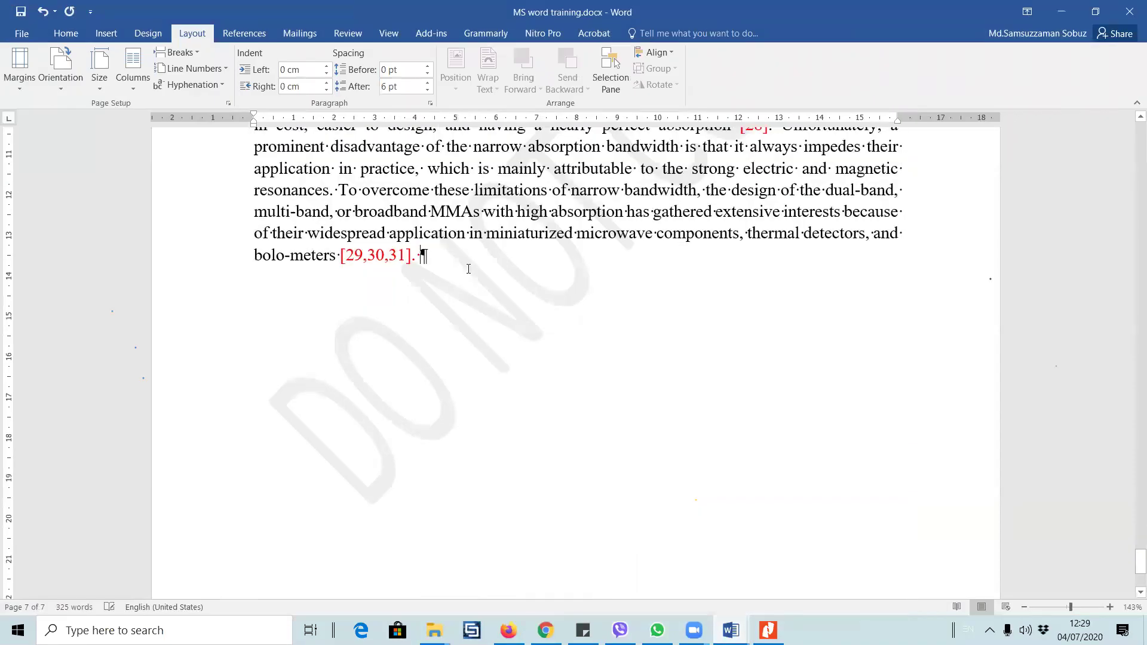
pyautogui.press('Return')
pyautogui.press('Return')
pyautogui.click(106, 33)
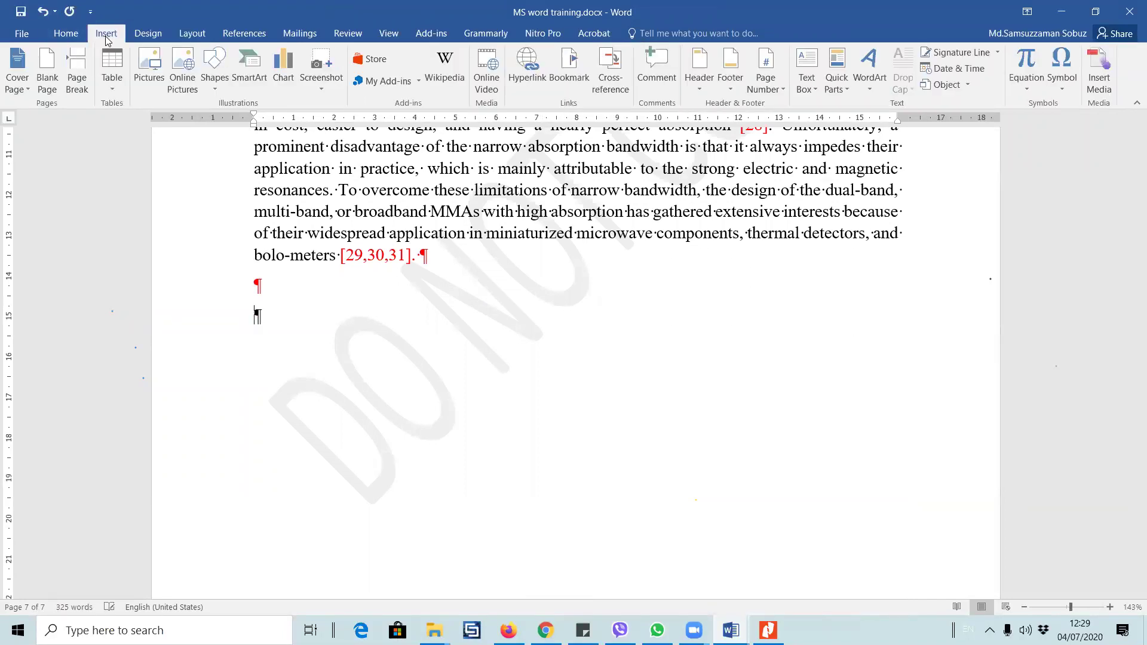
pyautogui.click(113, 89)
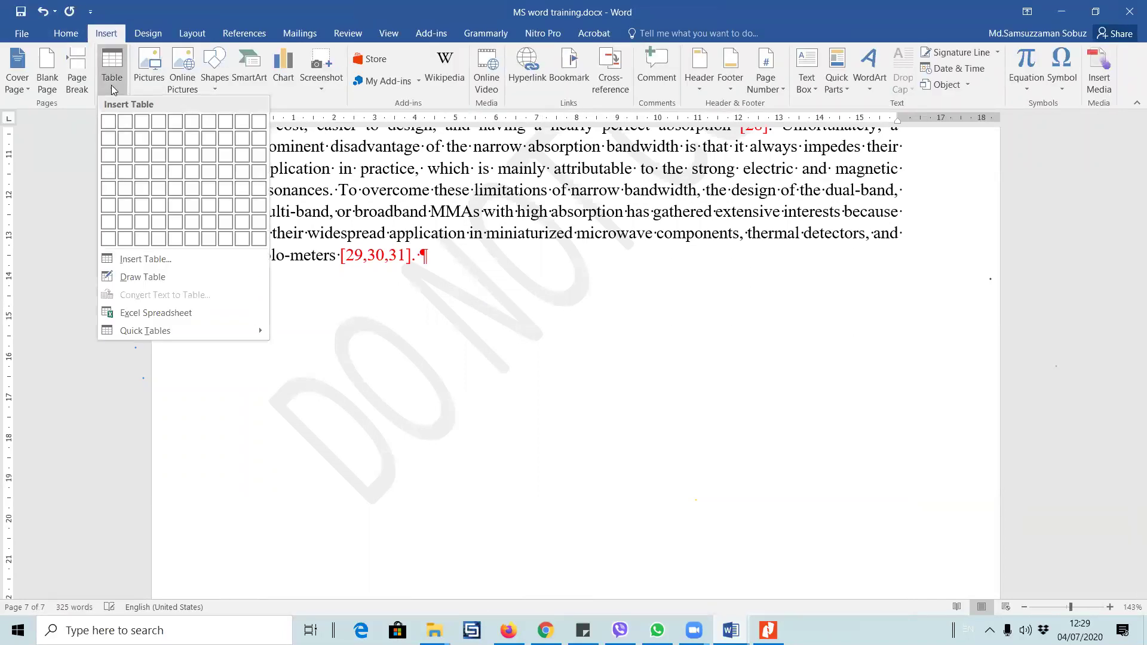
pyautogui.click(147, 34)
pyautogui.click(148, 33)
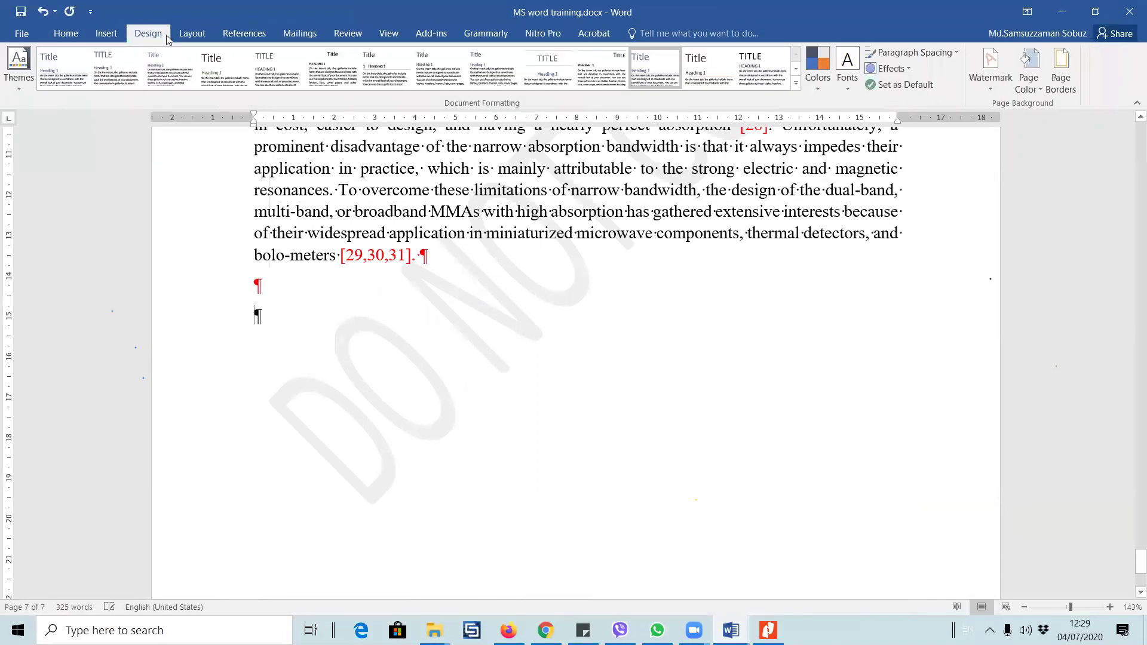
pyautogui.click(190, 33)
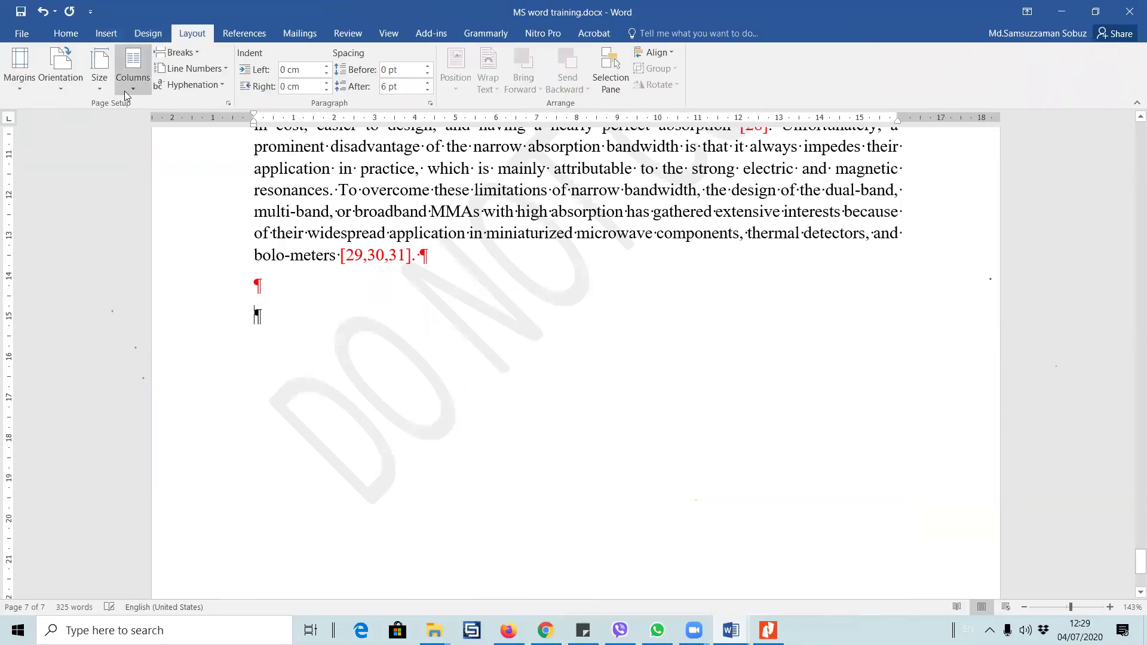
pyautogui.click(102, 89)
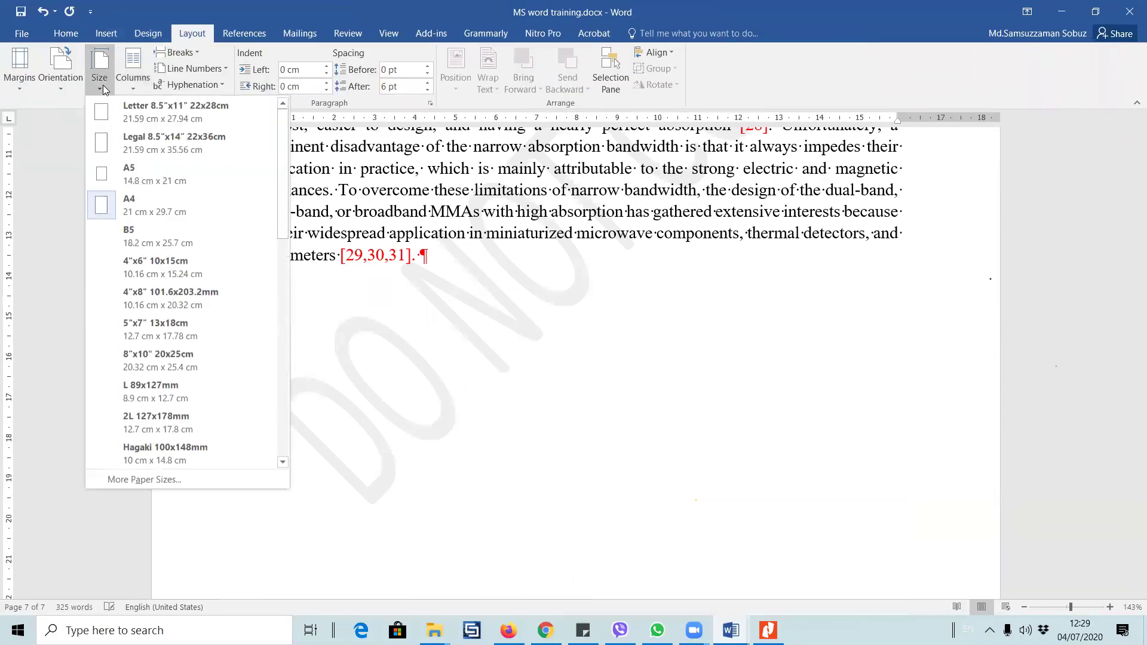
pyautogui.click(113, 31)
# - Insert a table with 12 columns and 6 rows at the empty last paragraph
pyautogui.click(108, 34)
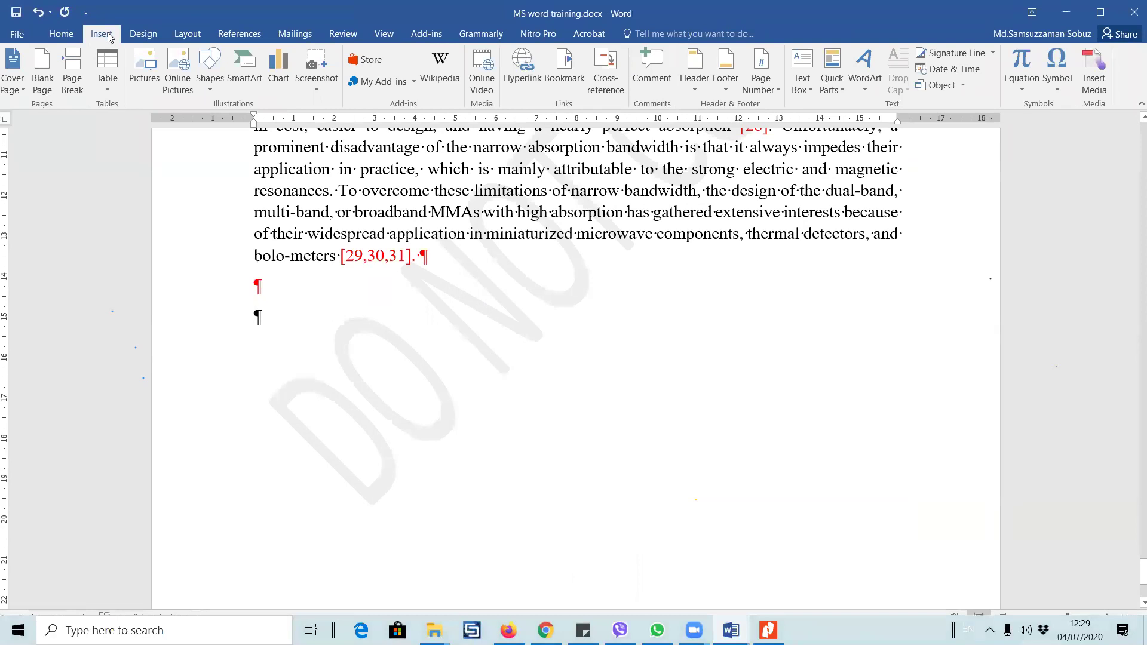
pyautogui.click(107, 71)
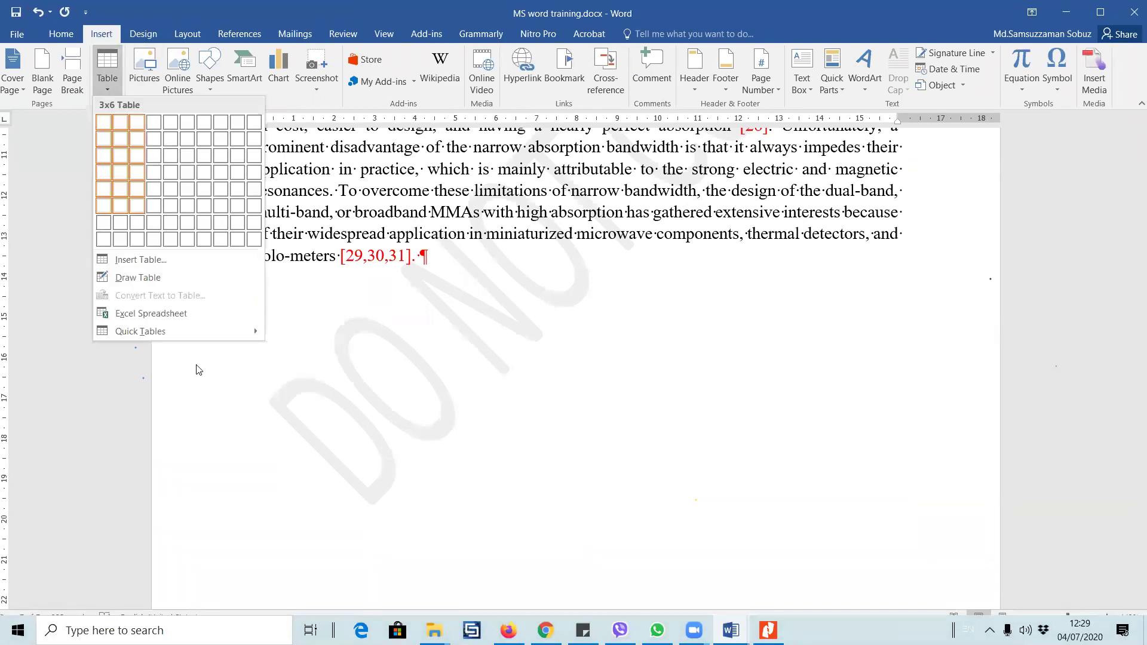
pyautogui.click(171, 259)
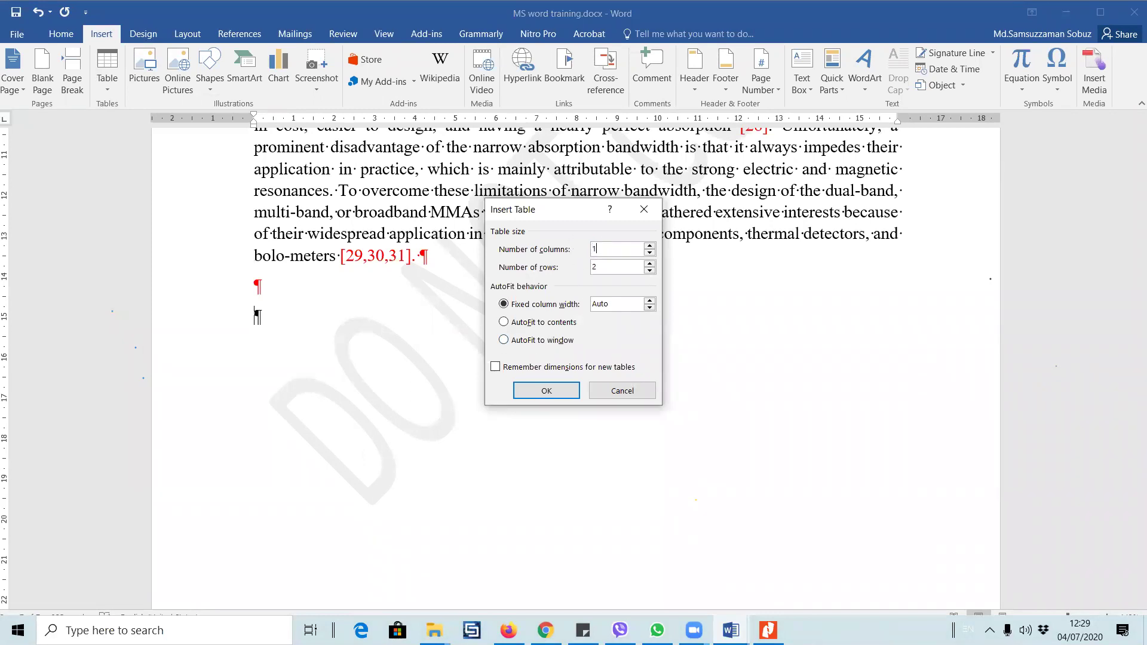
pyautogui.press('Tab')
pyautogui.write('6')
pyautogui.click(546, 391)
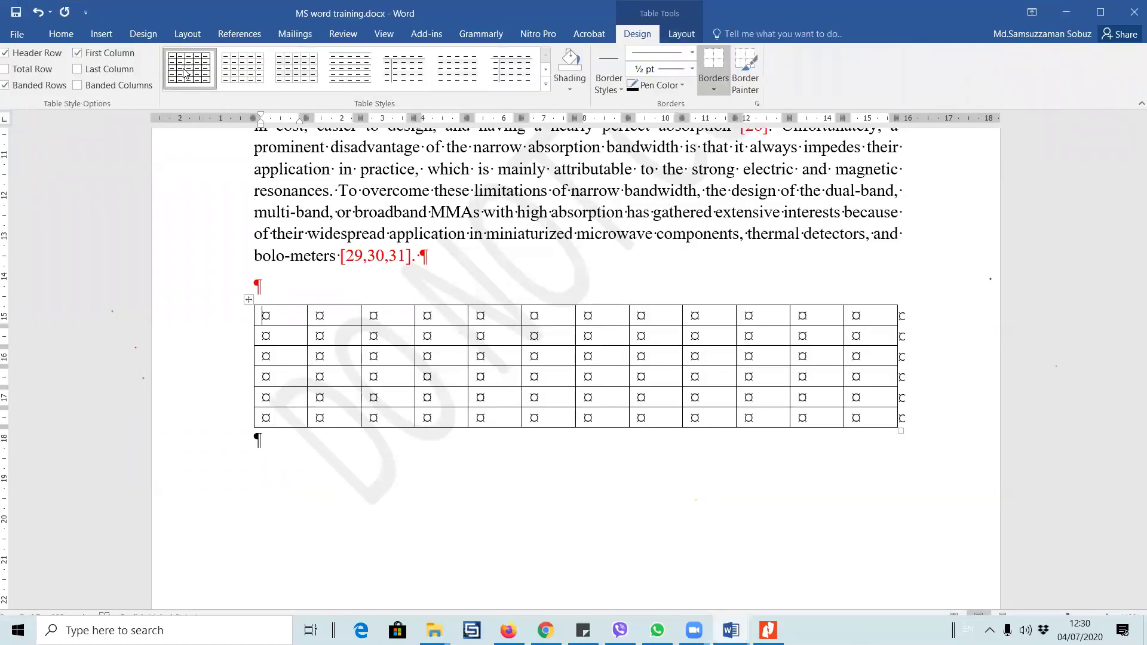
# - Apply the green grid table style with dark header and first column, and enable Last Column and Banded Columns
pyautogui.click(546, 87)
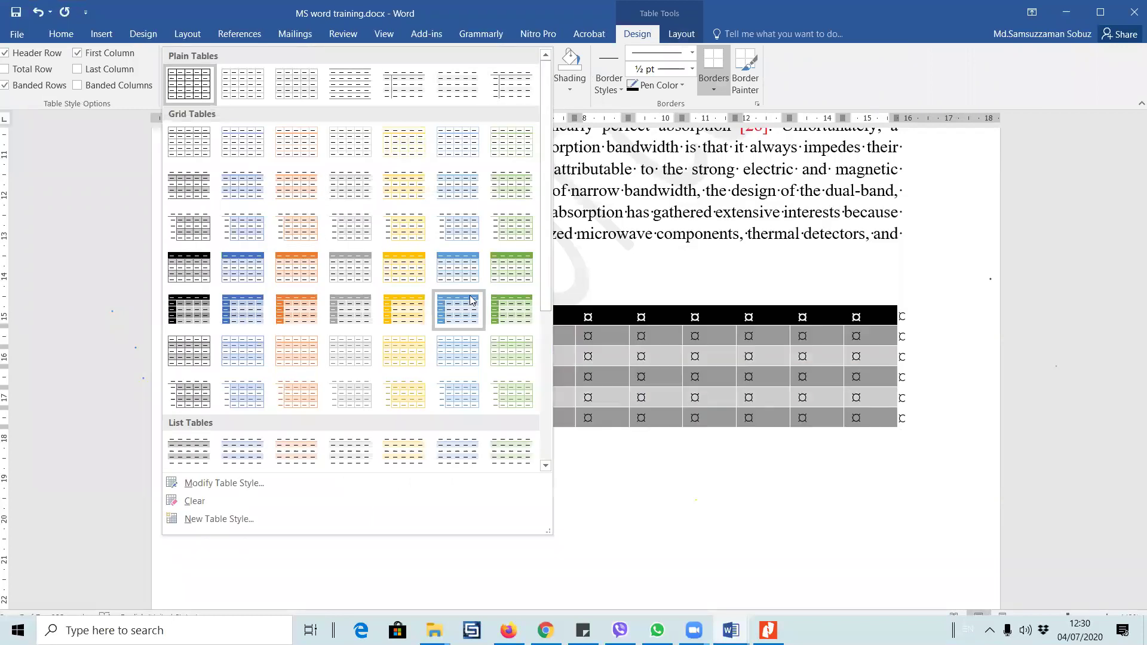
pyautogui.click(526, 319)
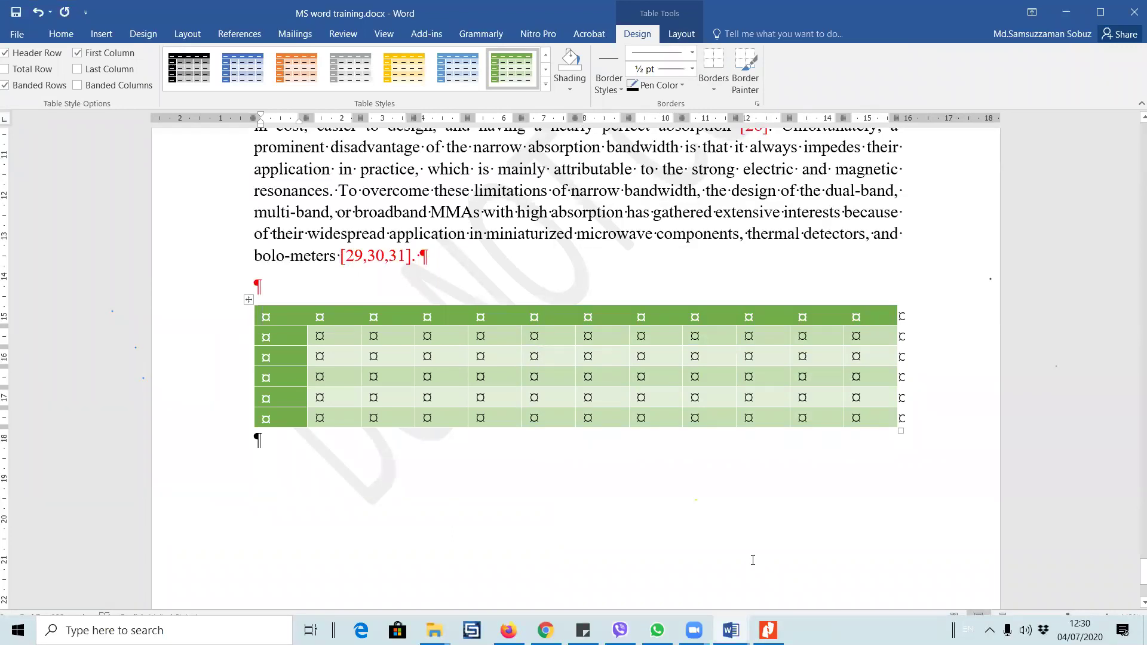
pyautogui.click(6, 69)
pyautogui.click(5, 69)
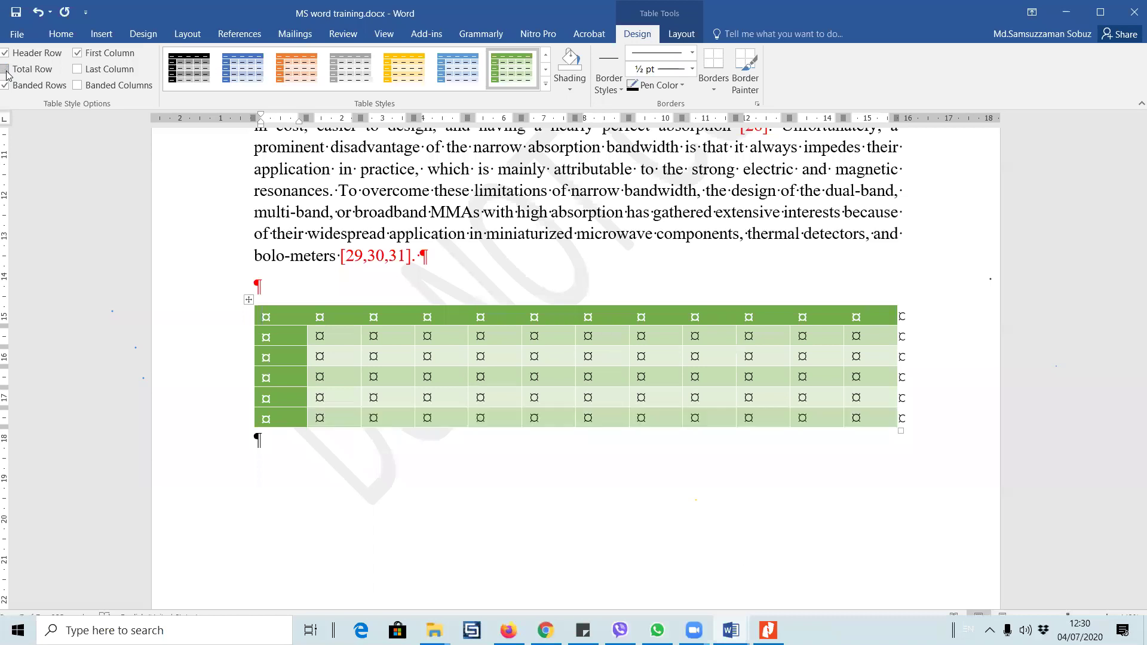
pyautogui.click(77, 69)
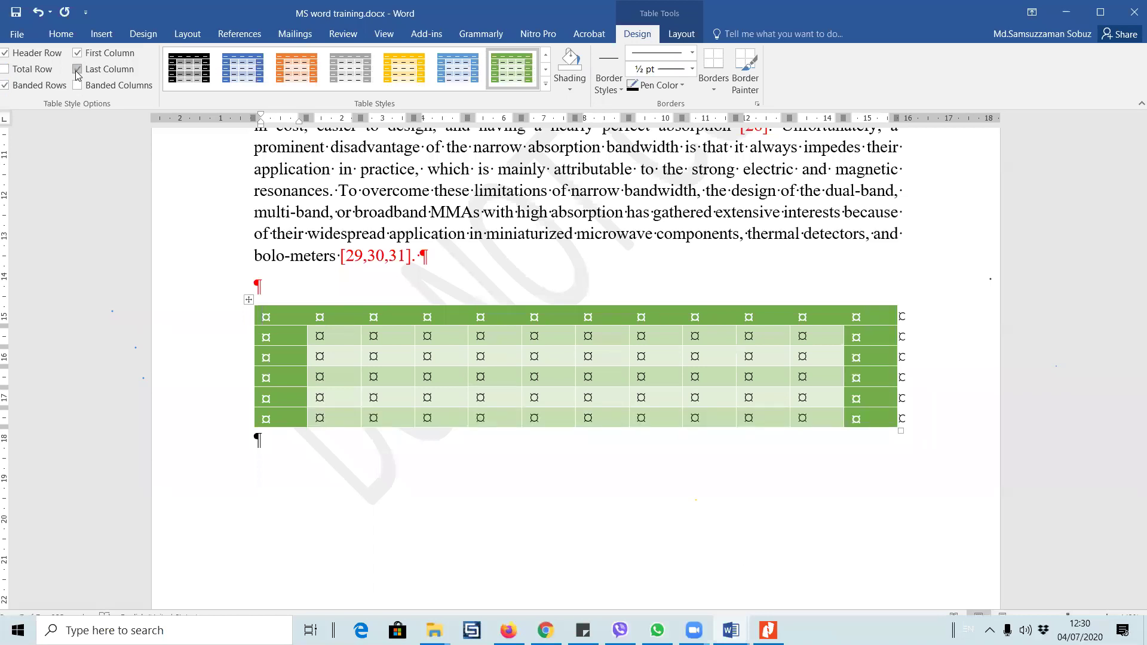
pyautogui.click(79, 87)
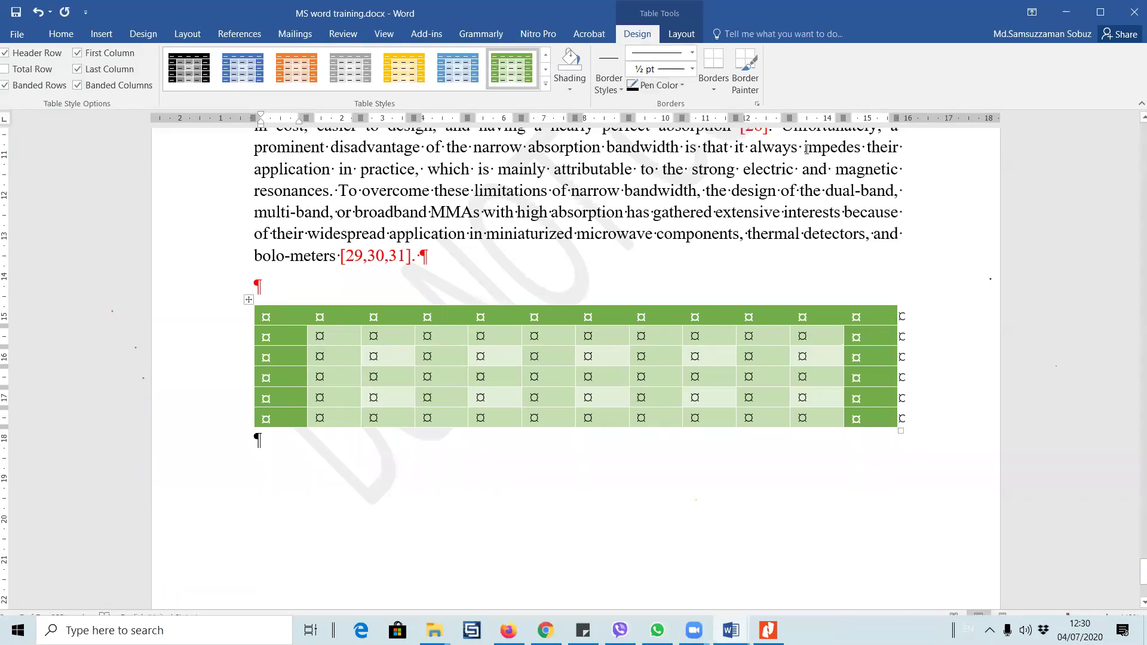
# - Shade the table's first header cell light blue
pyautogui.click(571, 90)
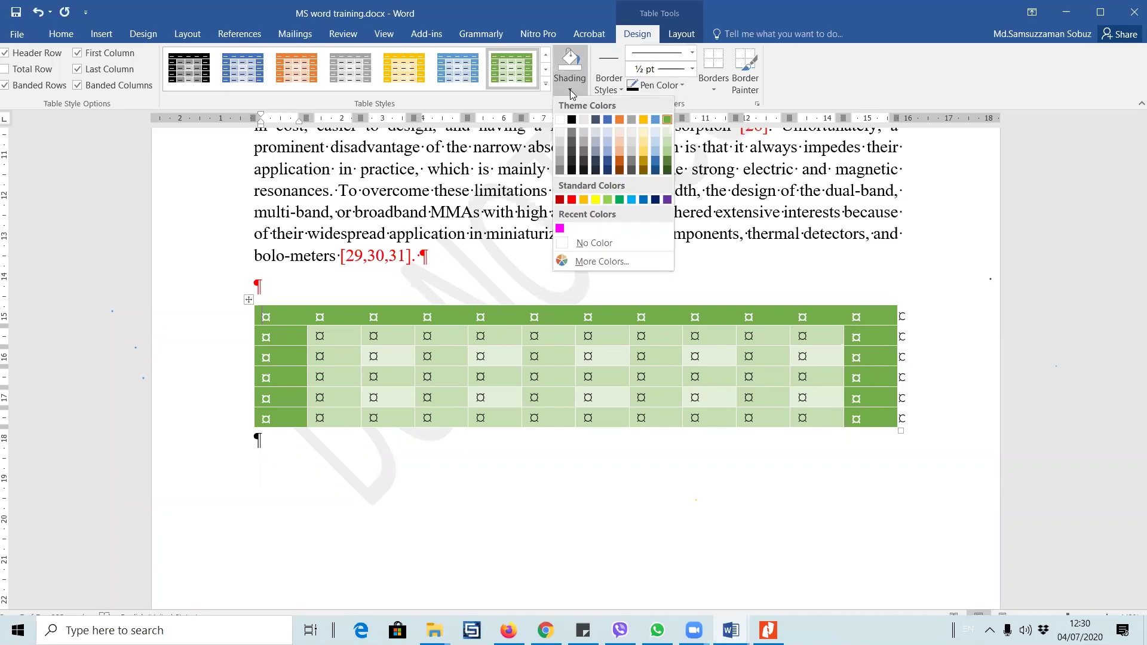
pyautogui.click(631, 199)
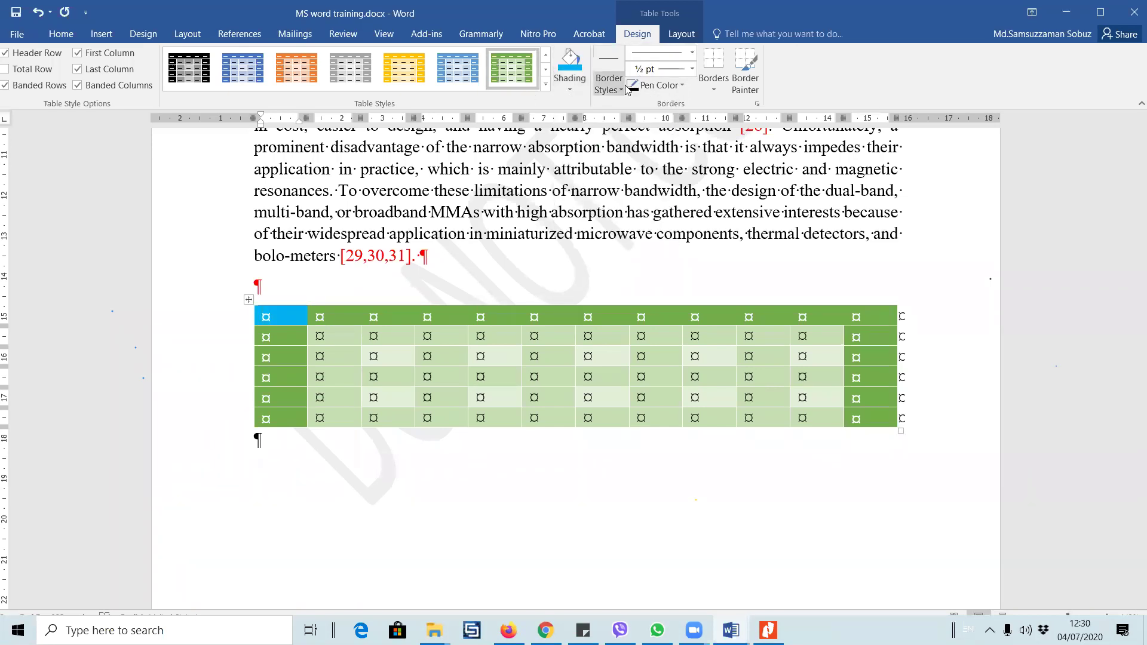
# - Try a 3 pt multi-line border line style for the whole table
pyautogui.click(693, 54)
pyautogui.click(660, 299)
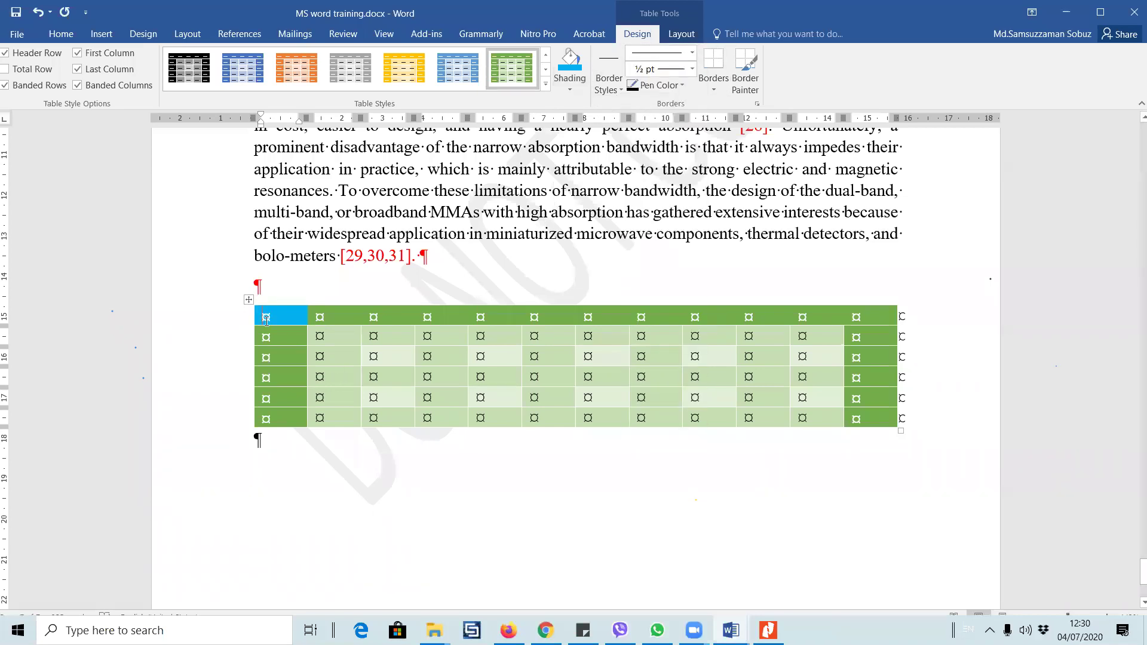
pyautogui.click(250, 300)
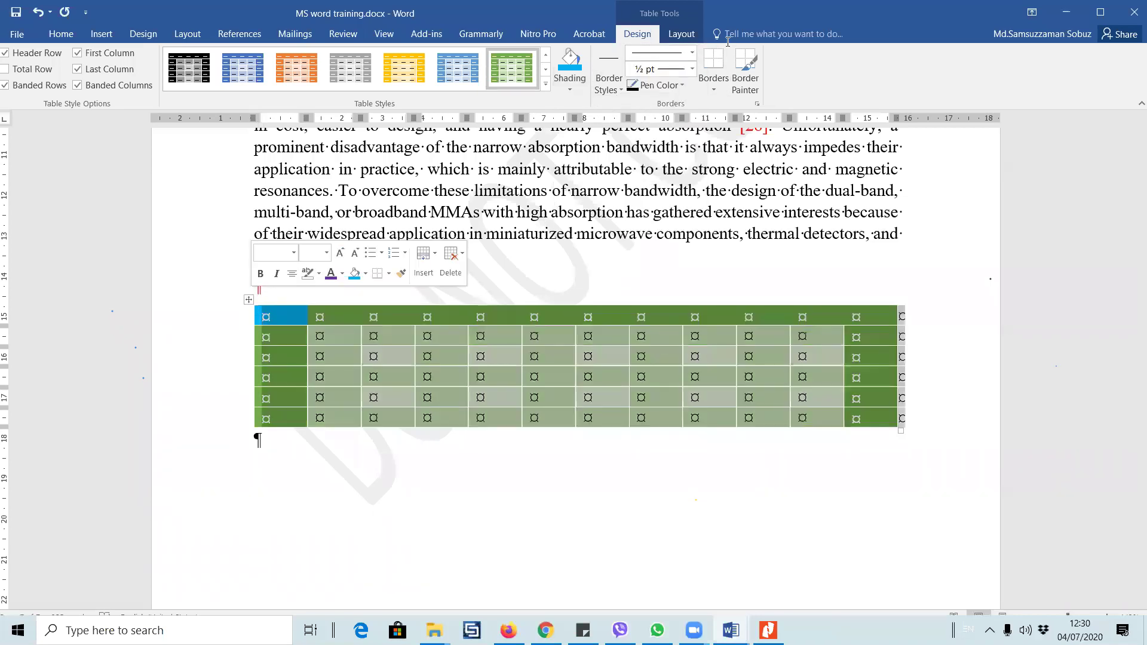
pyautogui.click(719, 89)
pyautogui.click(693, 54)
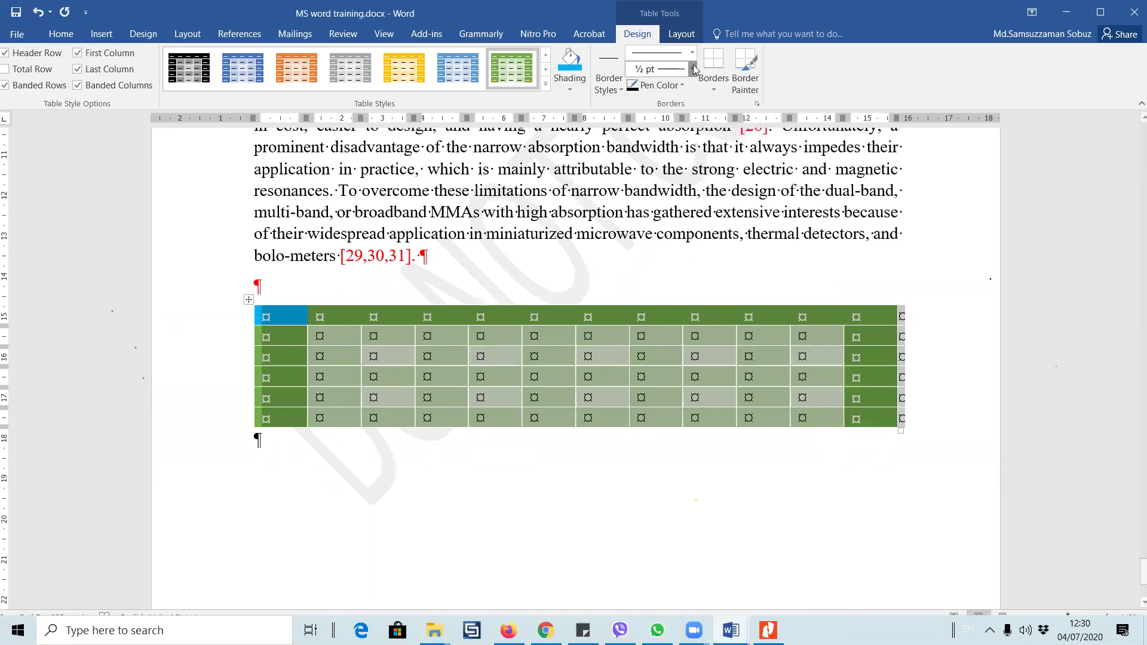
pyautogui.click(692, 53)
pyautogui.click(656, 294)
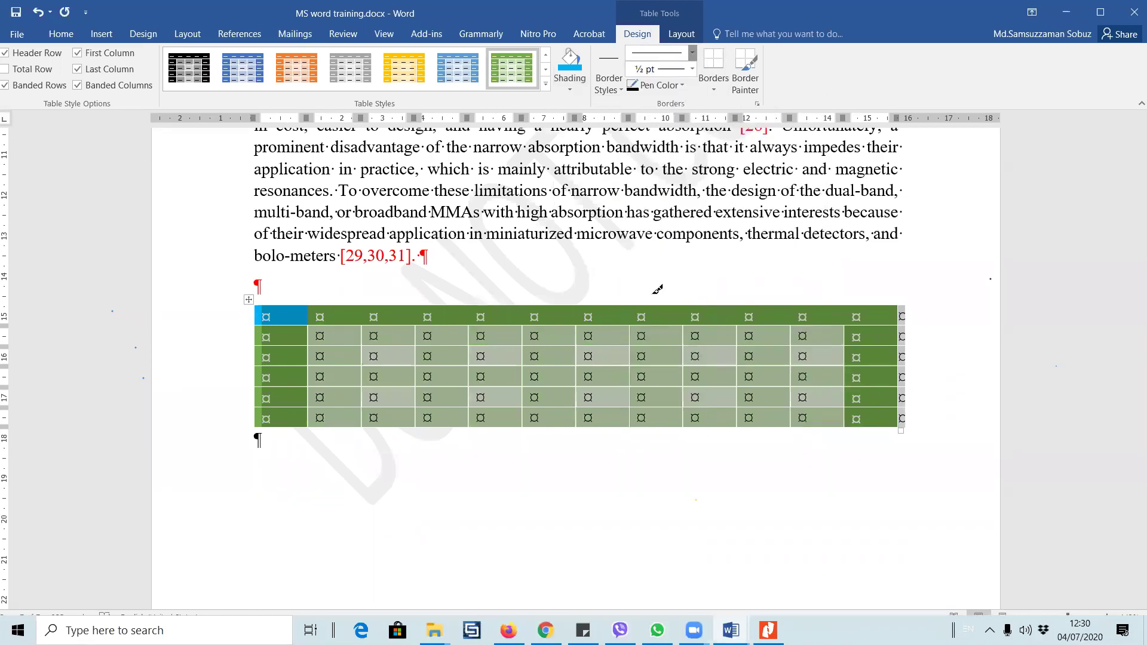
pyautogui.click(483, 374)
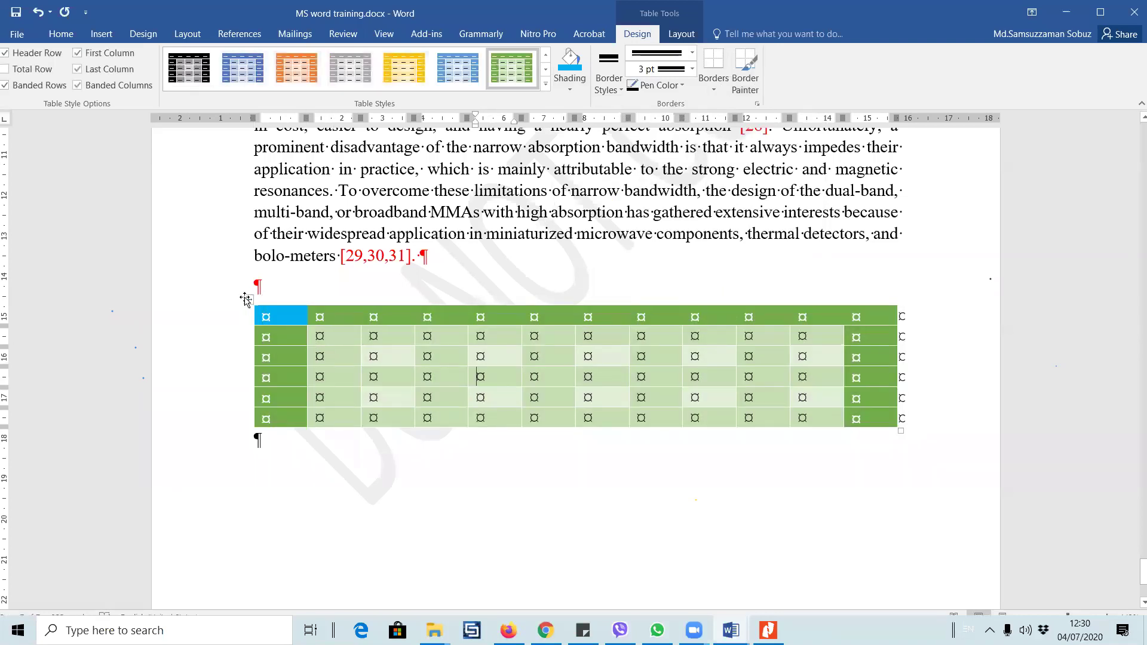
# - Paint 1½ pt orange theme borders above and below the second-row and third-row cells of the third column
pyautogui.click(246, 299)
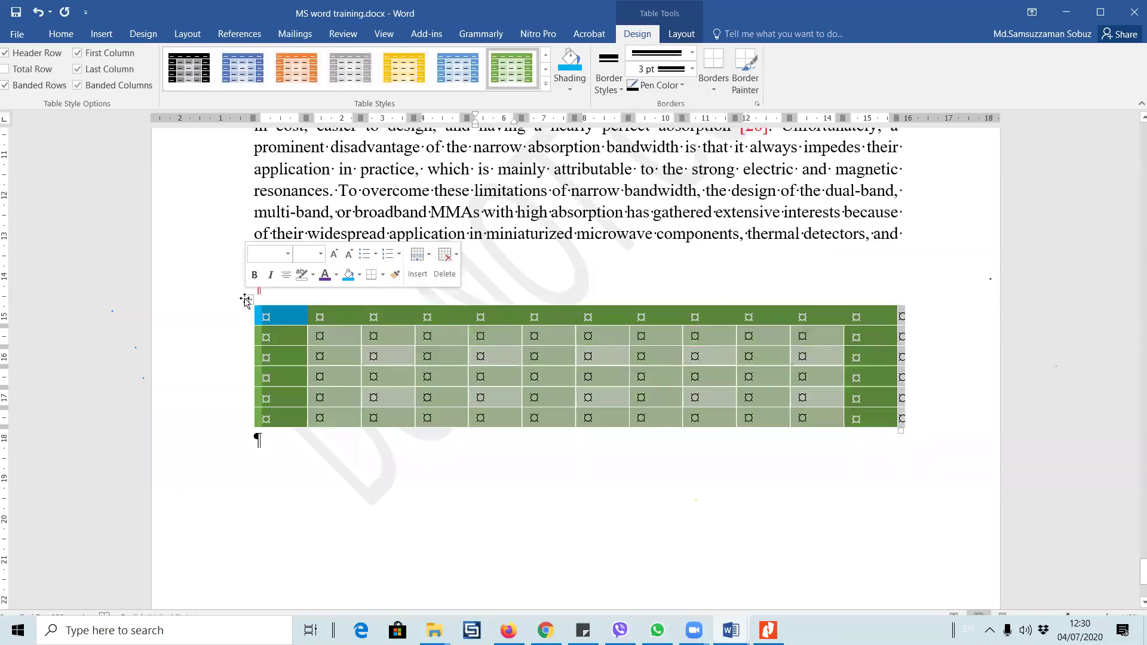
pyautogui.click(609, 87)
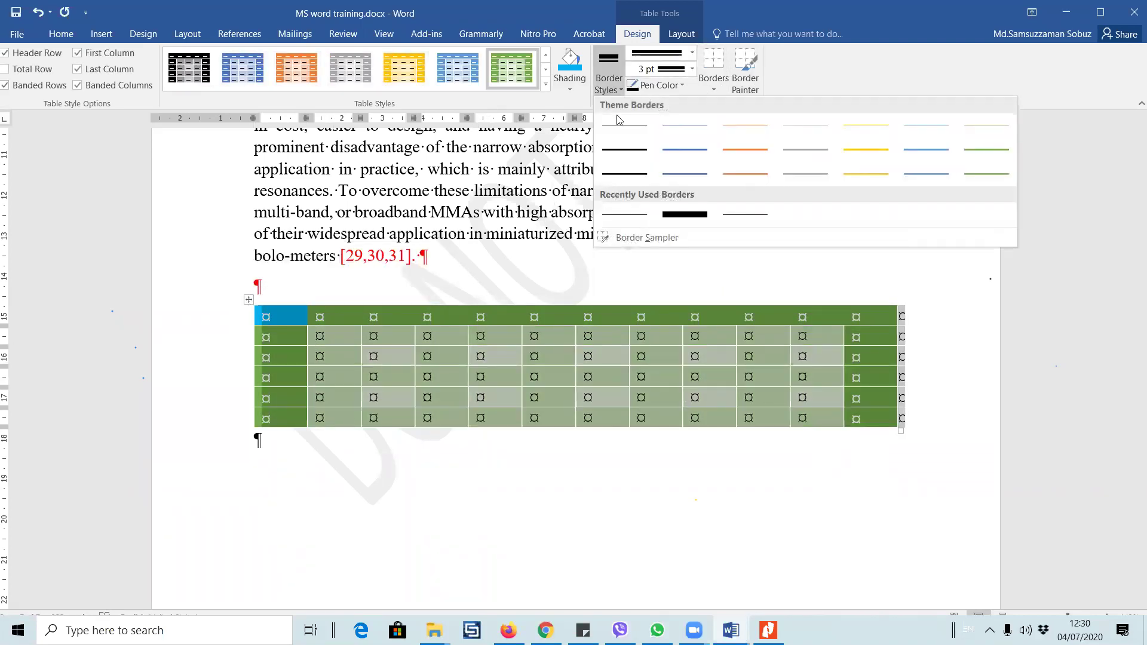
pyautogui.click(745, 150)
pyautogui.click(389, 366)
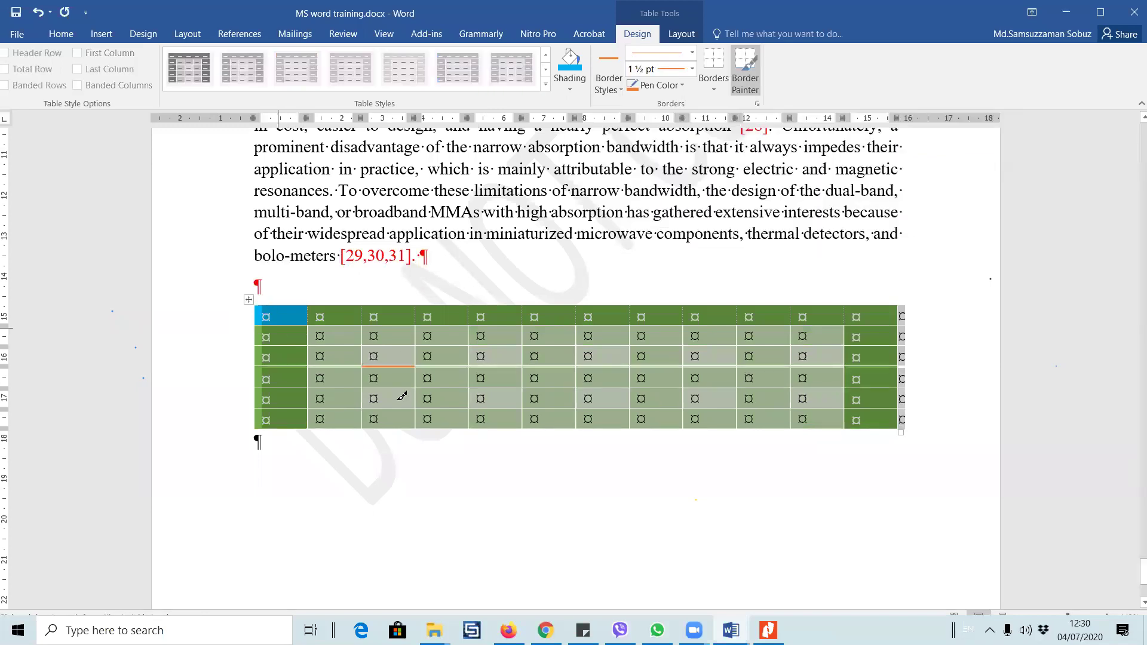
pyautogui.click(388, 345)
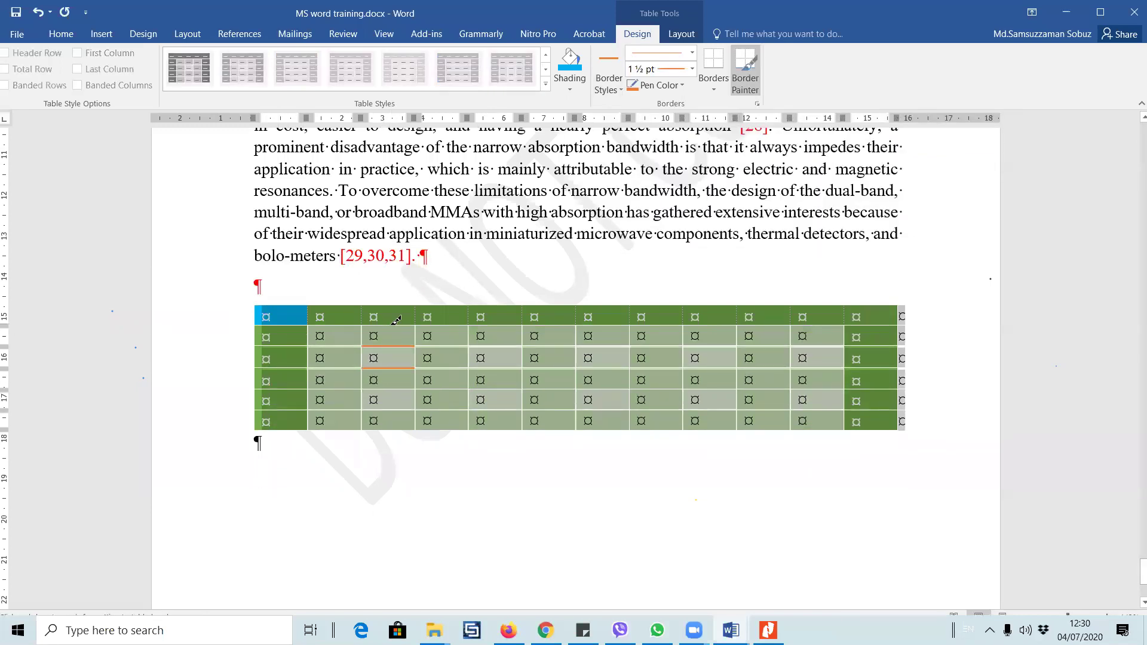
pyautogui.click(395, 324)
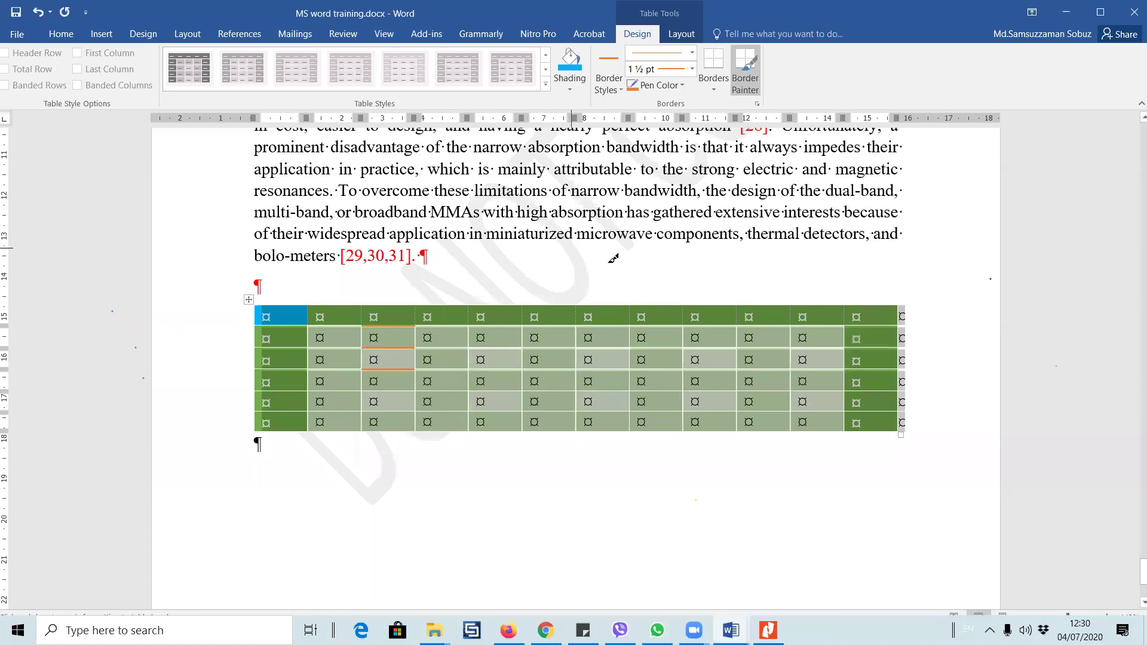
pyautogui.click(143, 34)
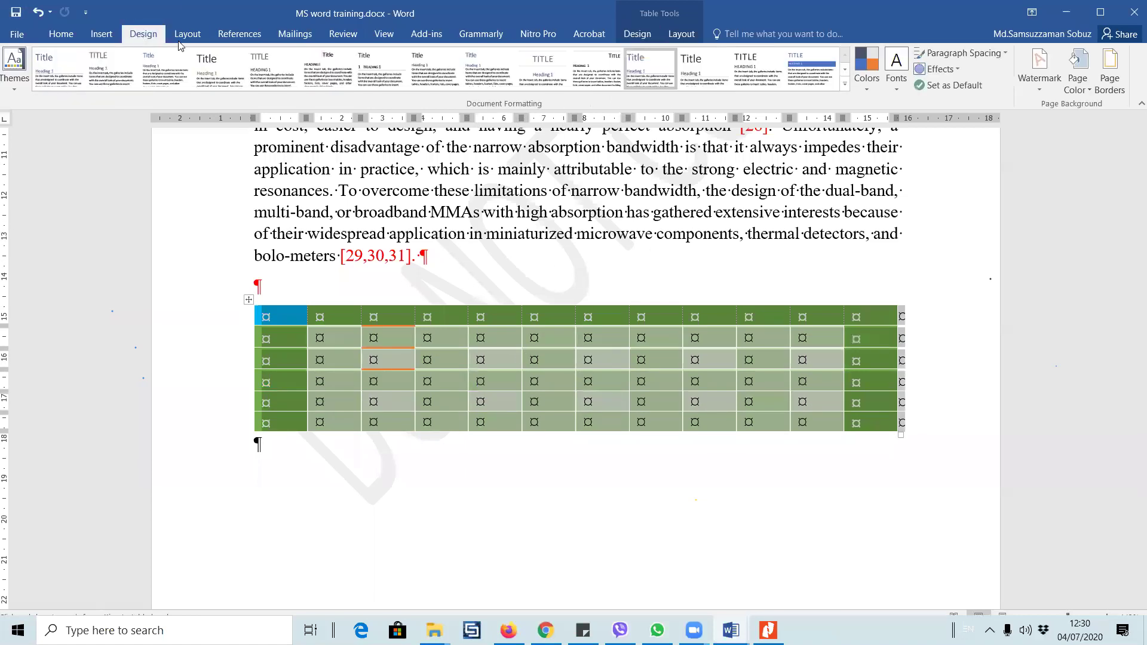
pyautogui.click(186, 34)
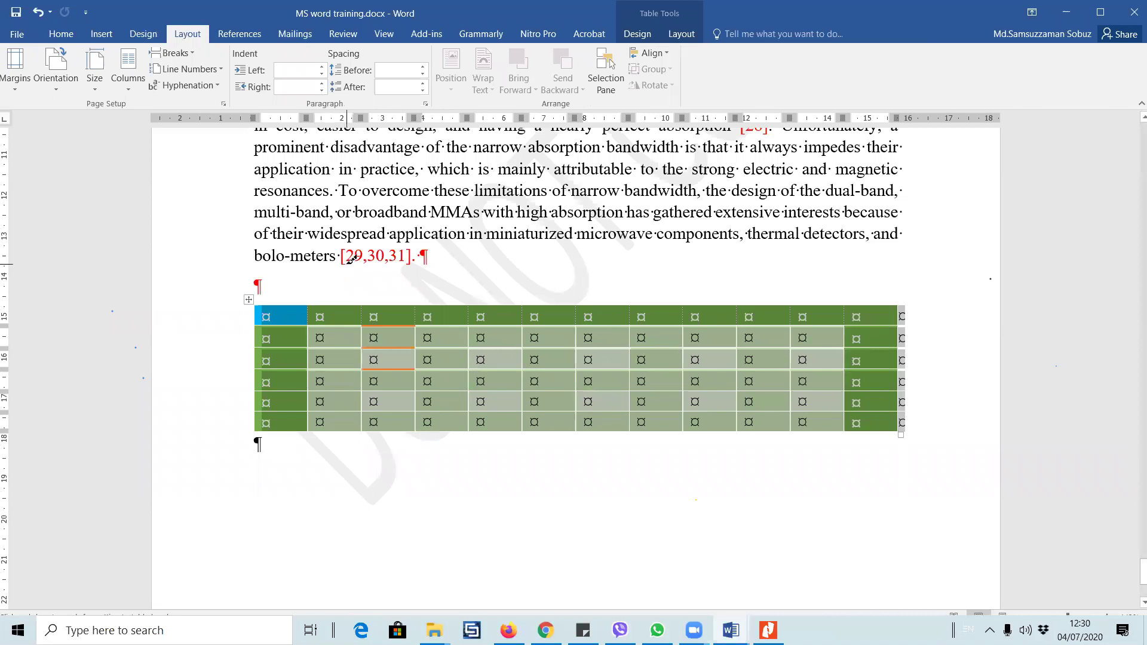
# - Deselect the table in the training document and bring up the referencing commands
pyautogui.click(443, 233)
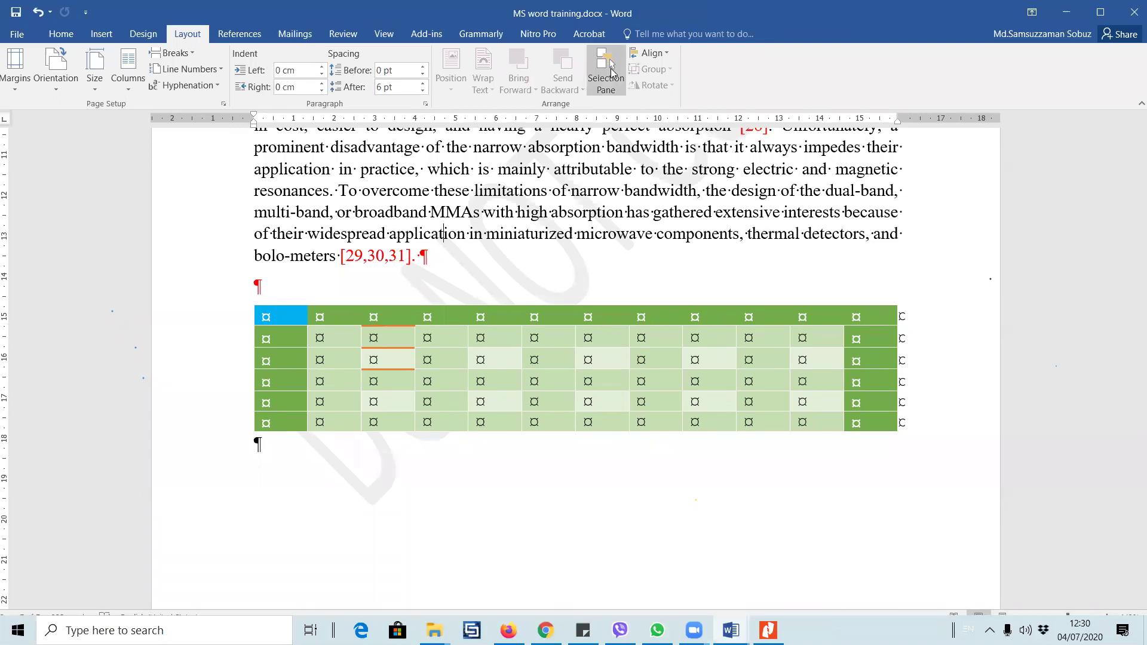
pyautogui.click(240, 34)
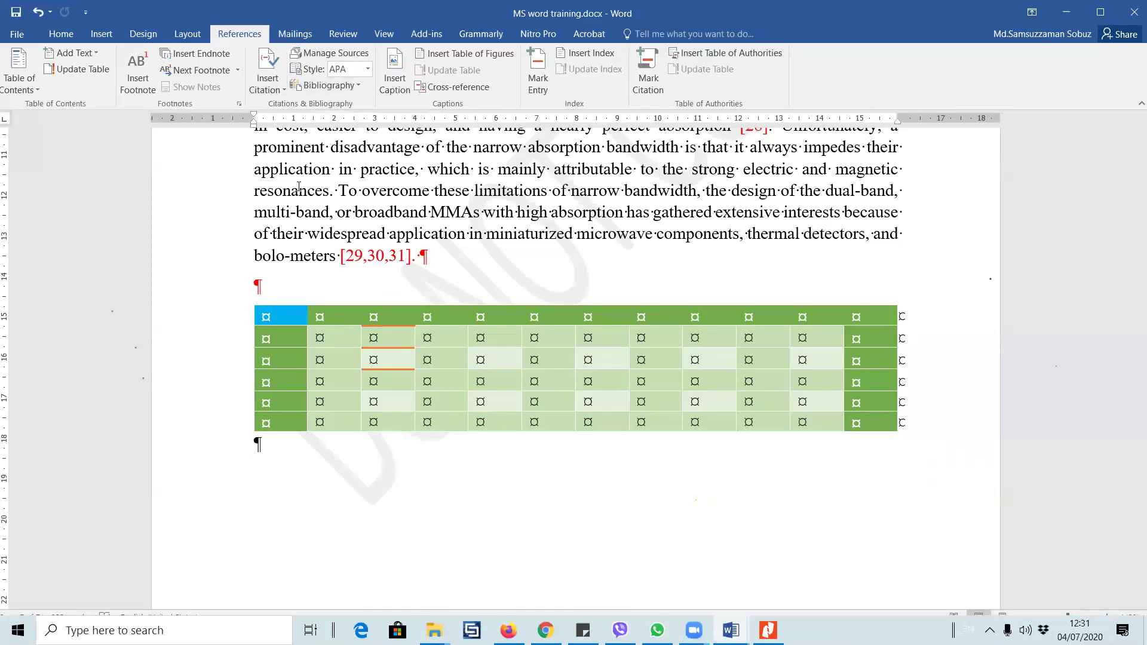
pyautogui.scroll(15, 467, 338)
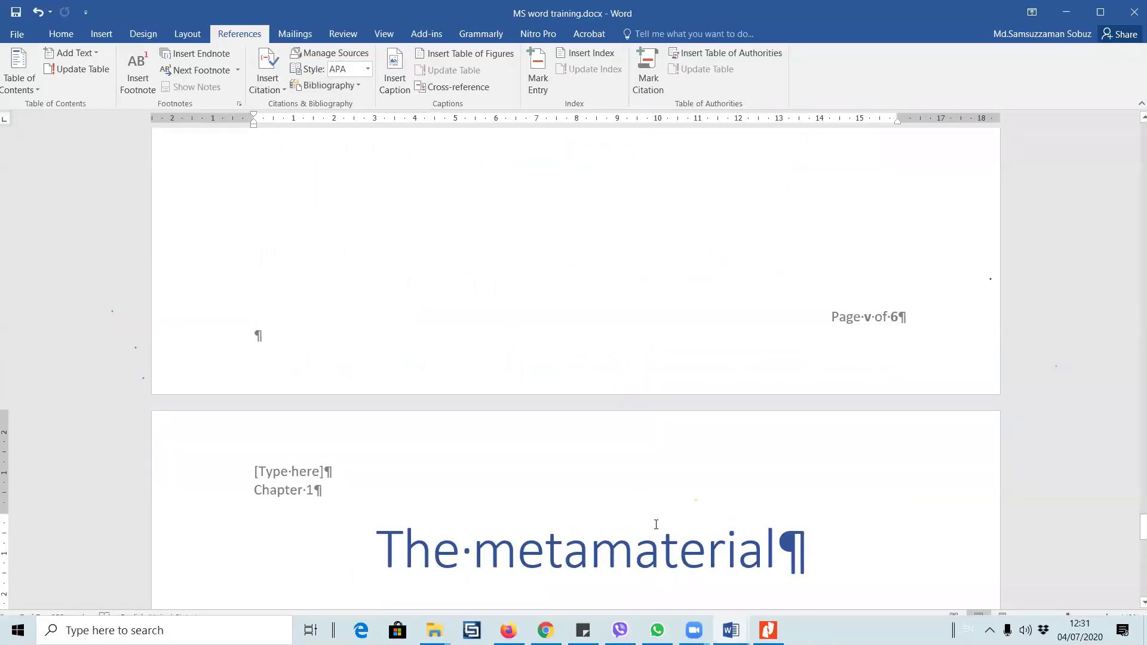
# - Switch to paper_final_draft.docx and save a copy under the same name in the CCE 112 folder on the Desktop
pyautogui.moveTo(730, 630)
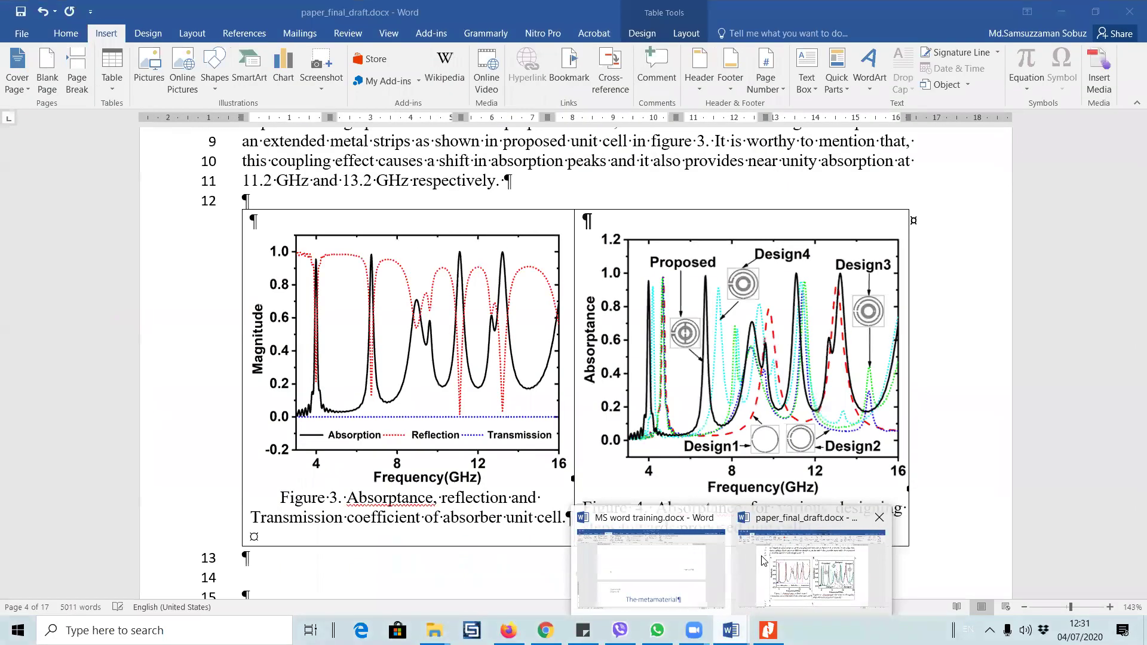
pyautogui.click(812, 561)
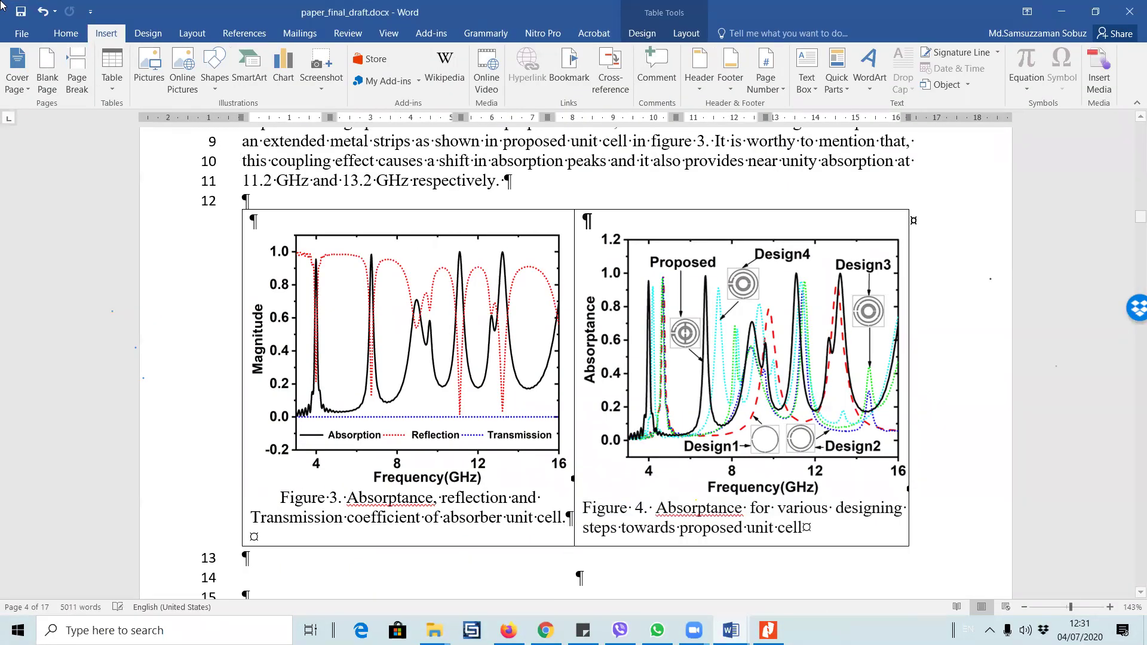
pyautogui.hotkey('alt', 'f')
pyautogui.press('a')
pyautogui.click(475, 150)
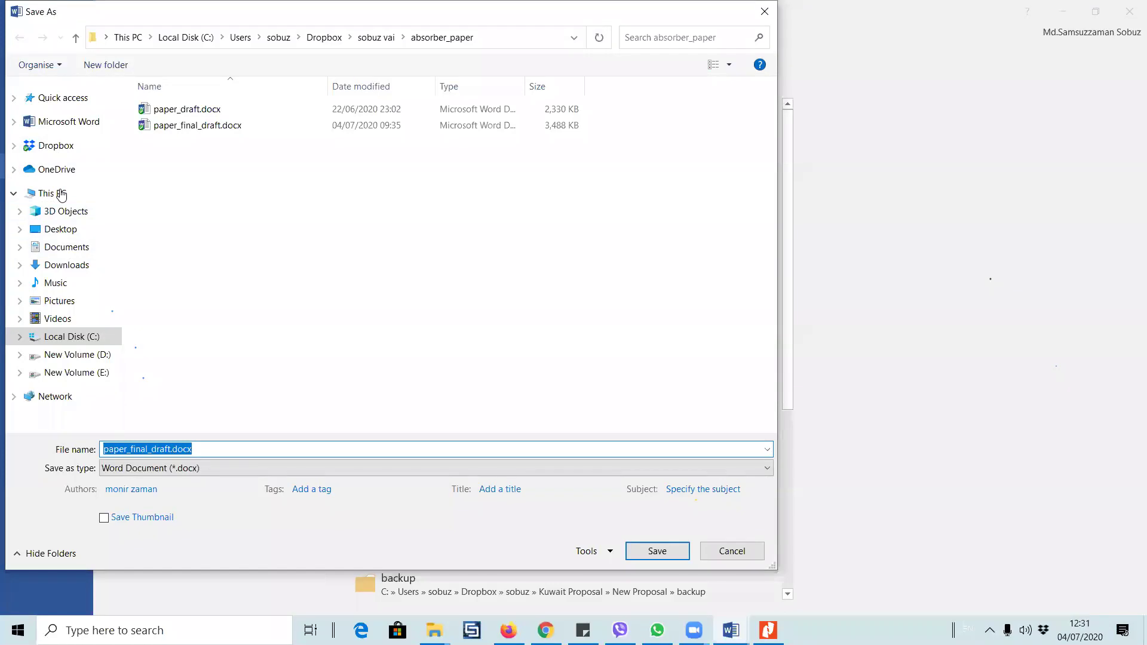
pyautogui.click(67, 231)
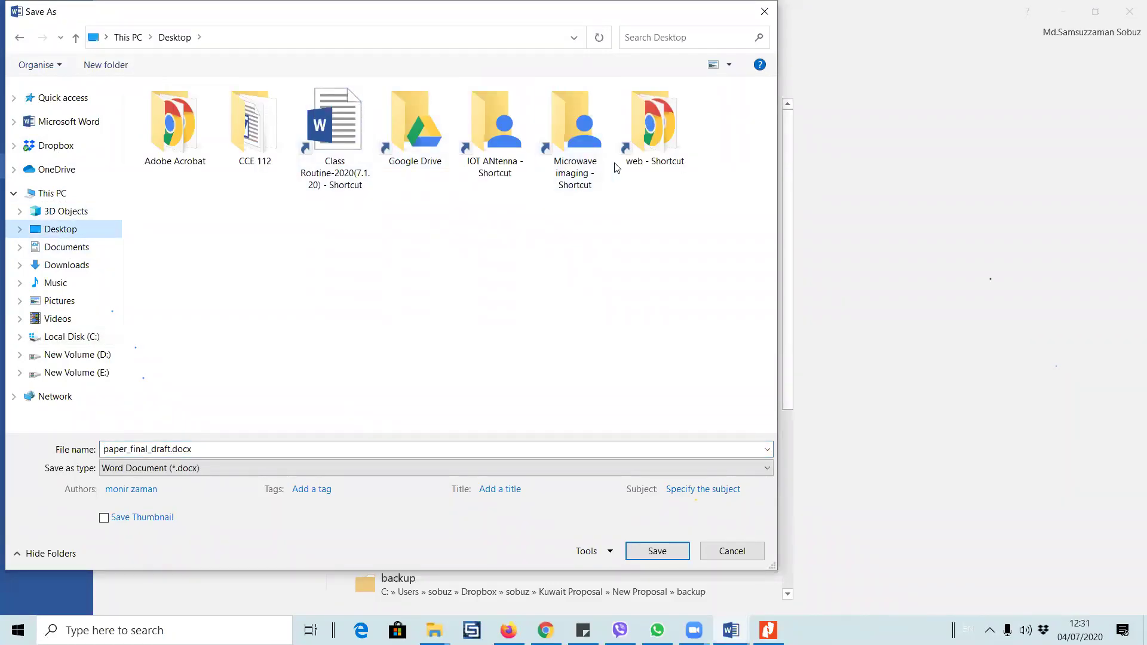
pyautogui.doubleClick(252, 127)
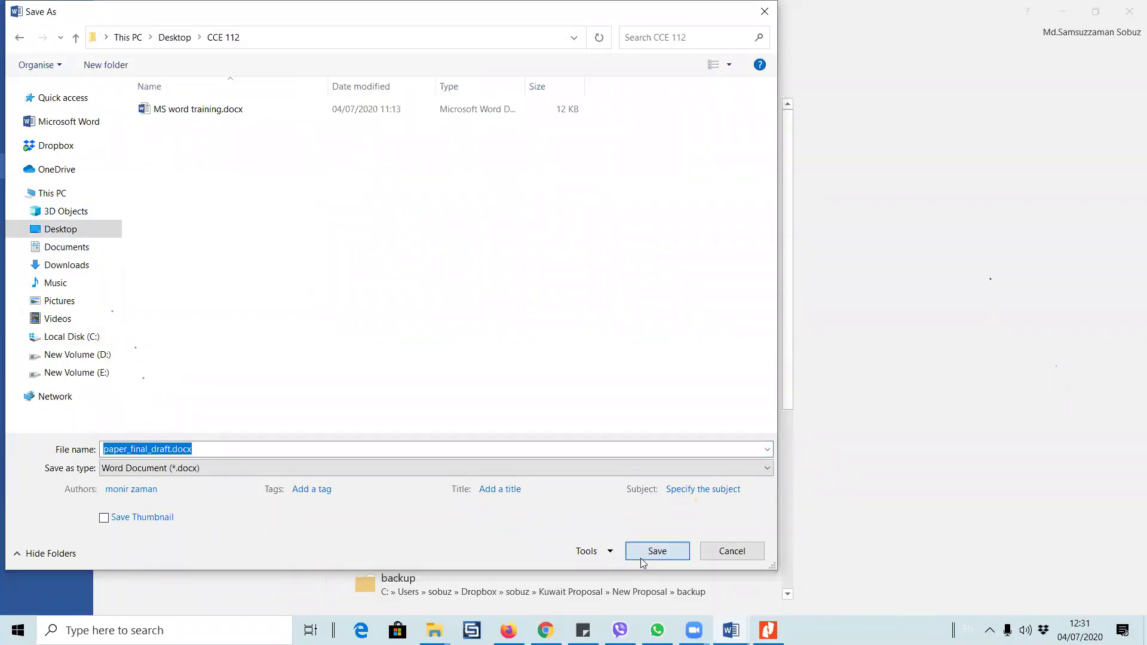
pyautogui.click(657, 551)
# - Open Internet Download Manager and look through its list of downloaded files
pyautogui.scroll(10, 1131, 340)
pyautogui.moveTo(1134, 208); pyautogui.dragTo(1135, 131)
pyautogui.click(767, 630)
pyautogui.click(989, 630)
pyautogui.doubleClick(1004, 541)
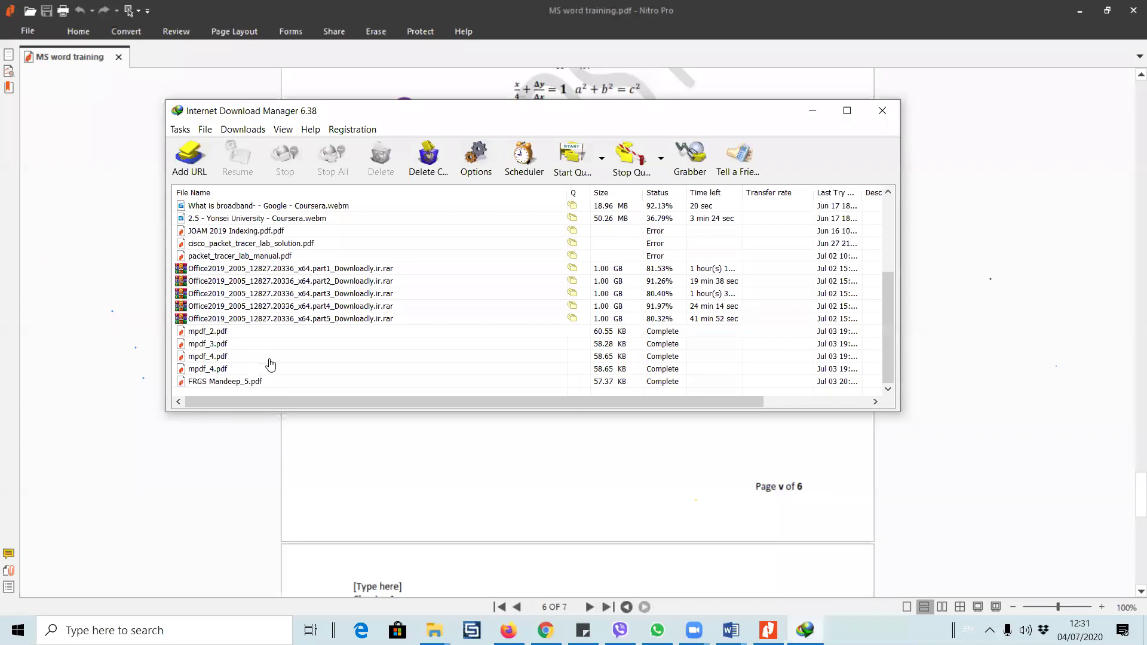
pyautogui.scroll(2, 270, 364)
pyautogui.scroll(1, 270, 363)
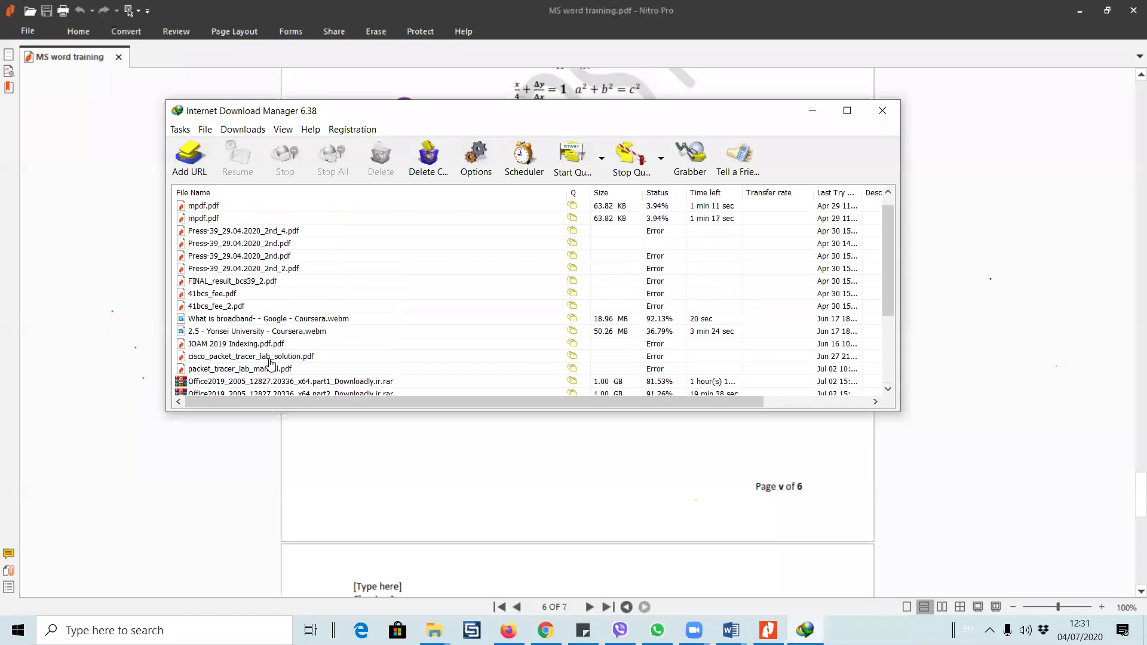
pyautogui.scroll(1, 267, 364)
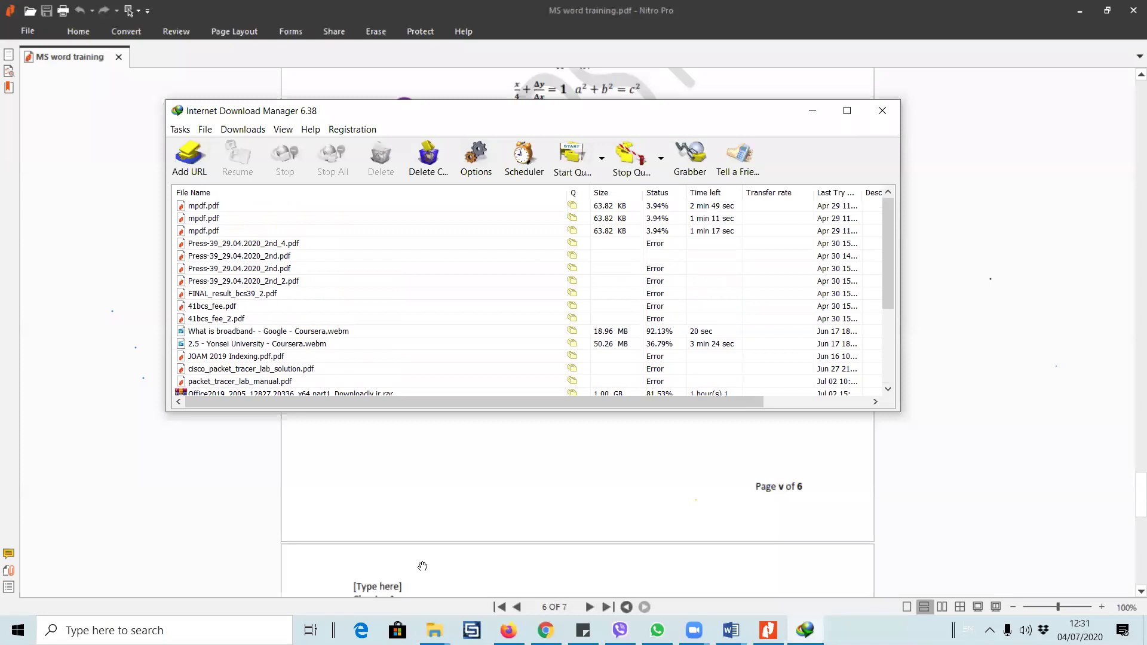
pyautogui.click(348, 520)
# - Switch to File Explorer, look through the local drives and open the googledrive folder on New Volume (E:)
pyautogui.moveTo(435, 630)
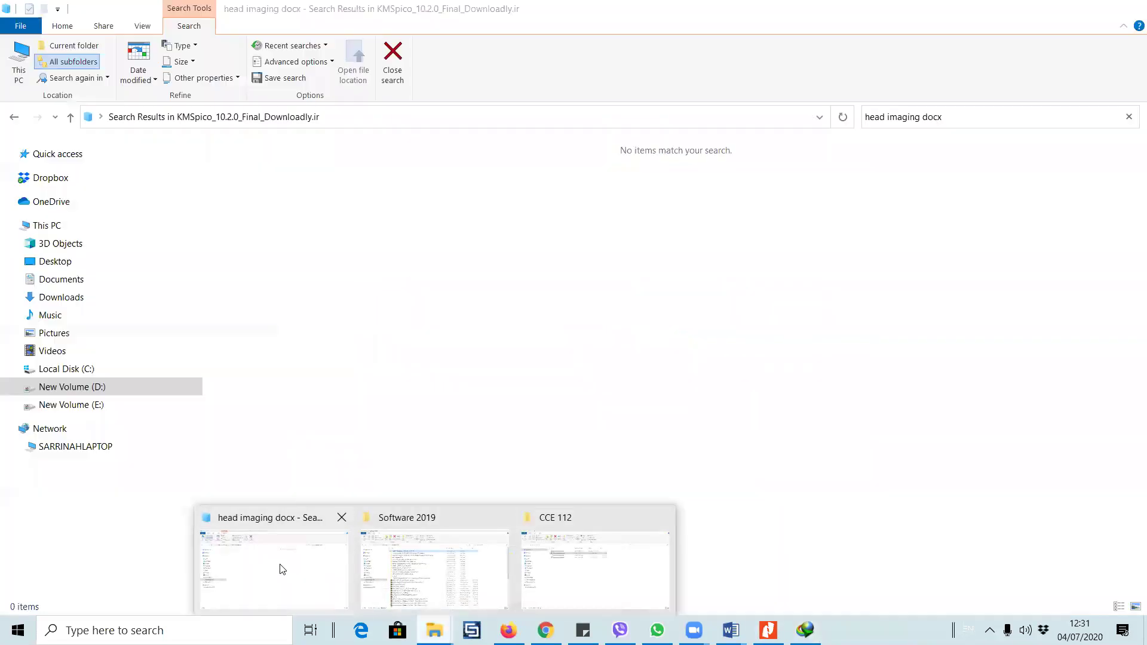
pyautogui.click(584, 574)
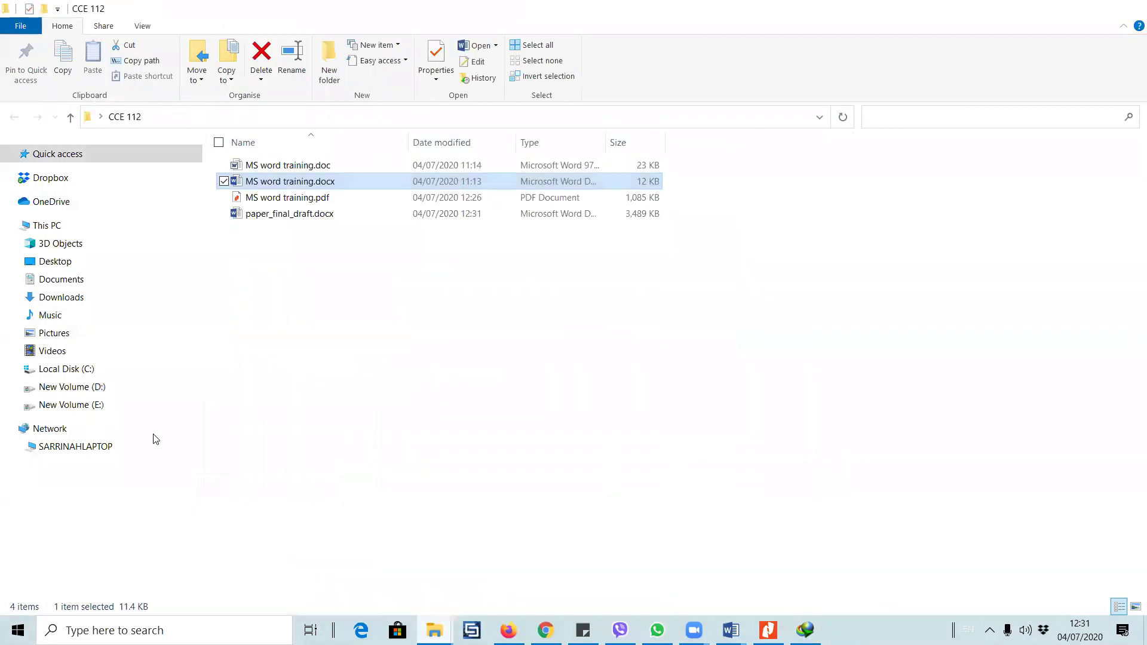
pyautogui.click(67, 368)
pyautogui.click(71, 386)
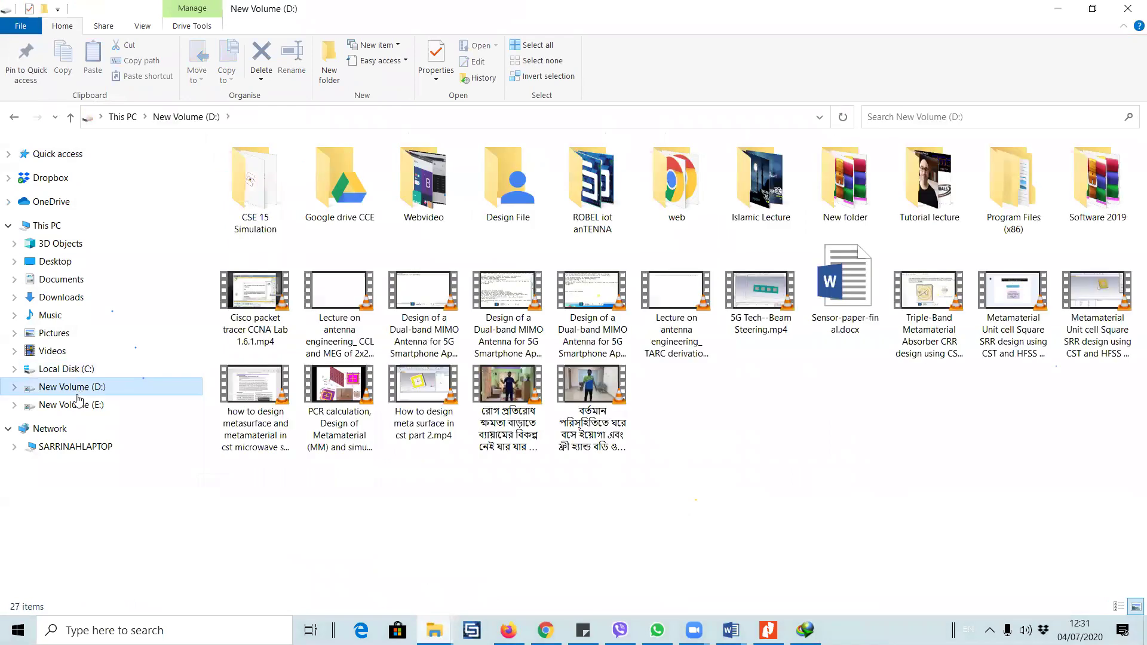
pyautogui.click(74, 405)
pyautogui.click(272, 186)
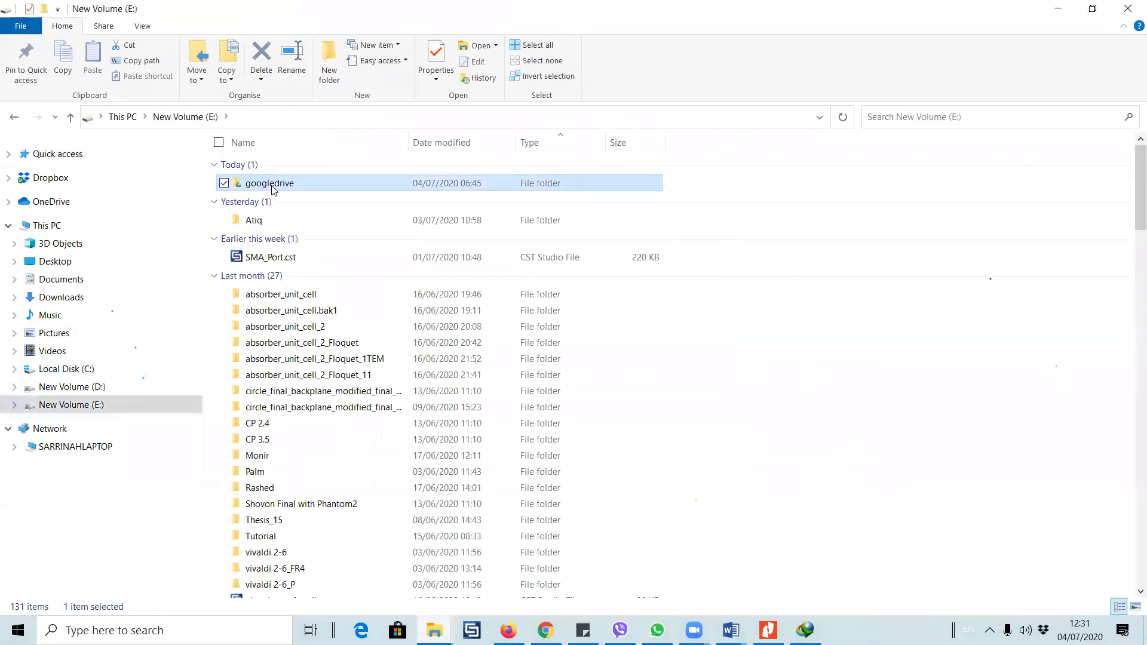
pyautogui.doubleClick(271, 186)
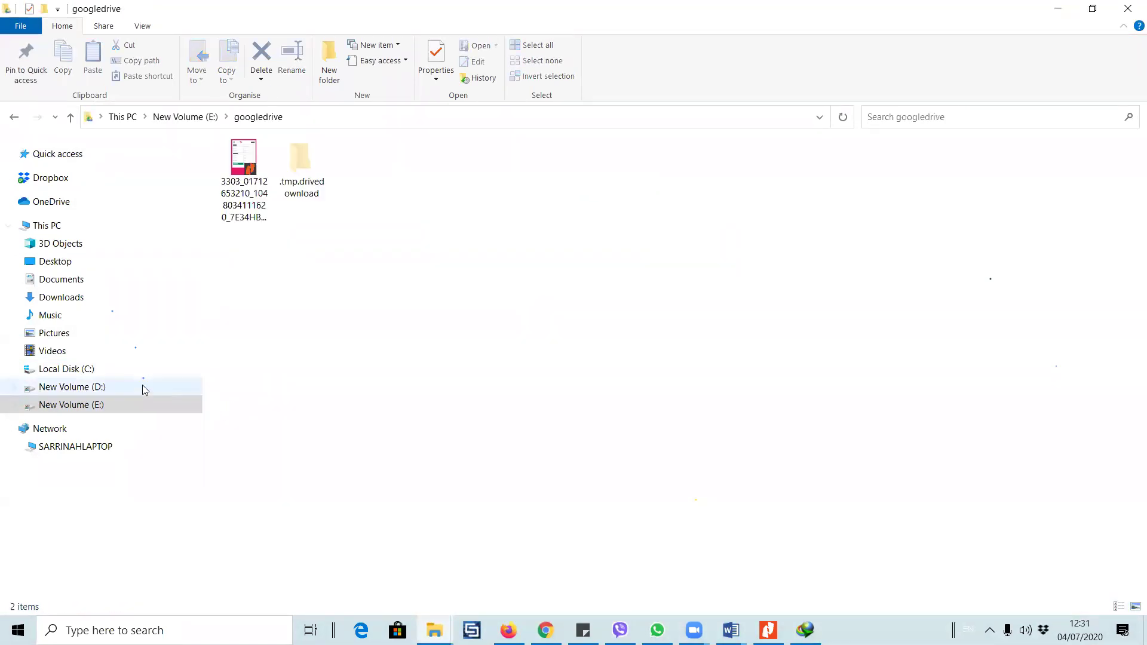
# - Search the googledrive folder for folders beginning with P and open the Published article folder
pyautogui.click(651, 253)
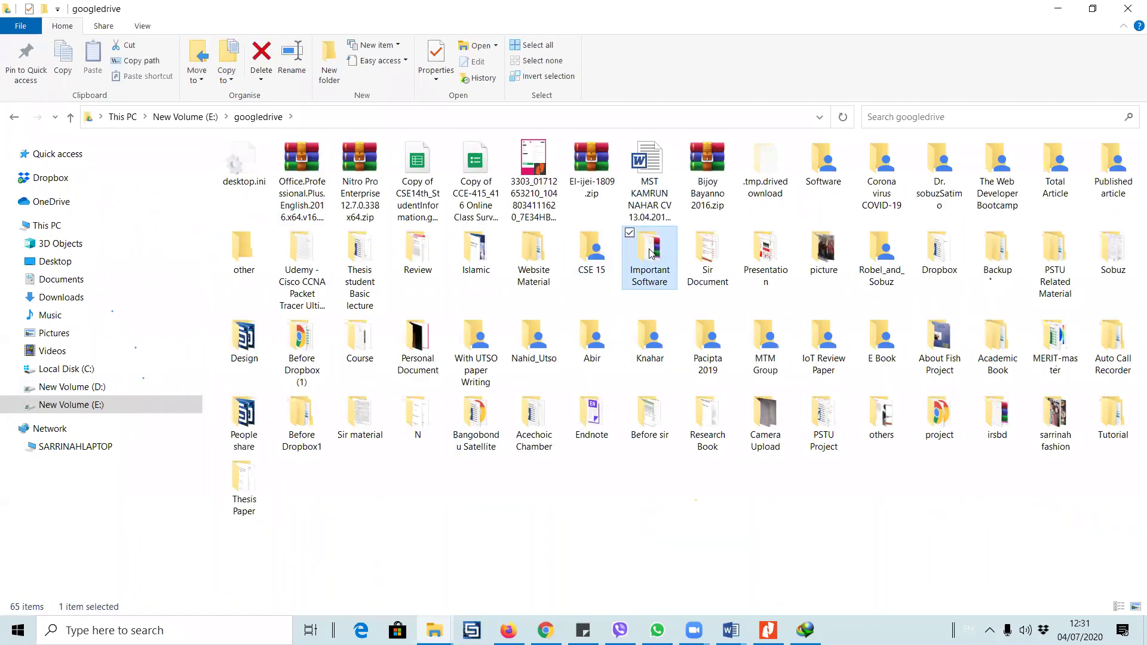
pyautogui.click(765, 254)
pyautogui.press('p')
pyautogui.press('p')
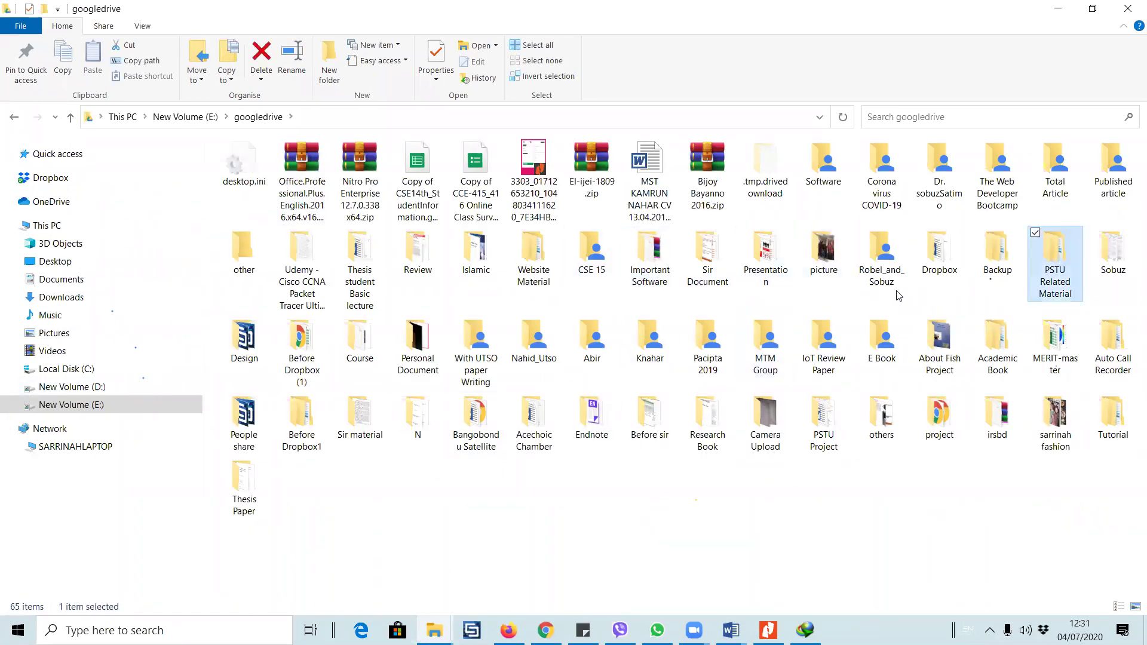
pyautogui.press('p')
pyautogui.press('p')
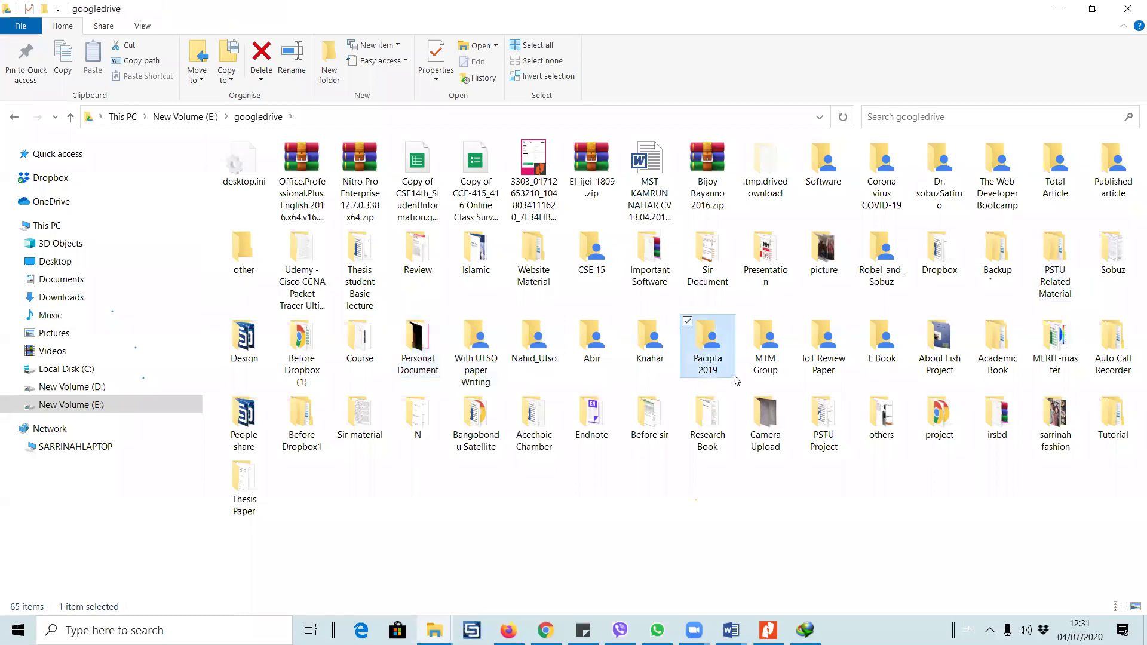
pyautogui.press('p')
pyautogui.press('p')
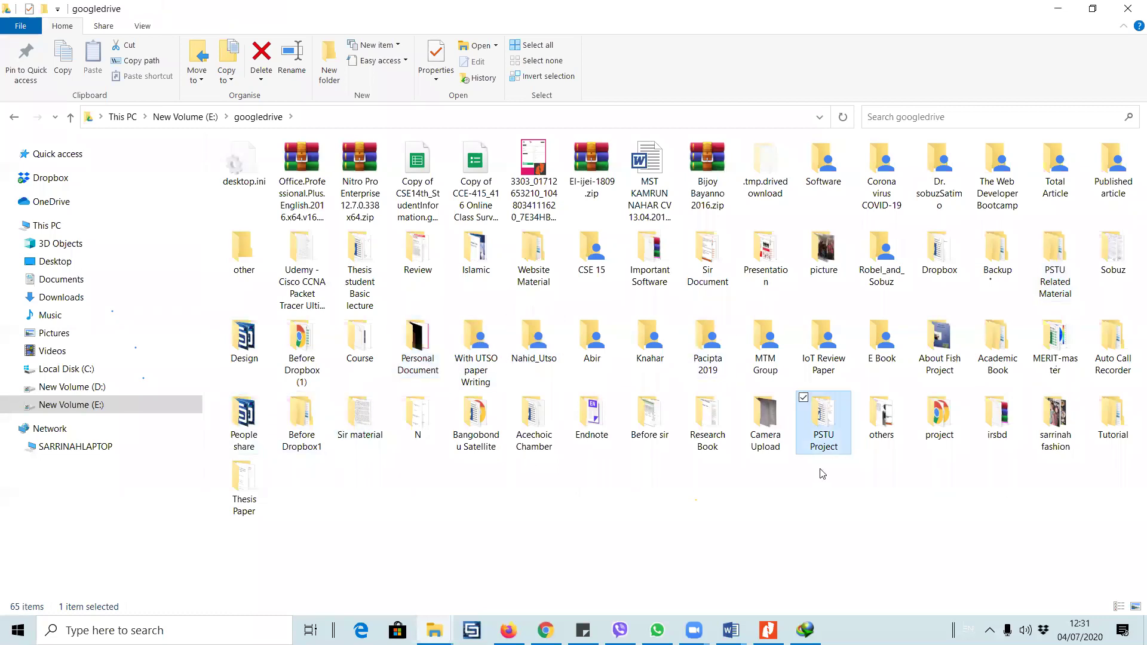
pyautogui.press('p')
pyautogui.press('p')
pyautogui.doubleClick(1120, 175)
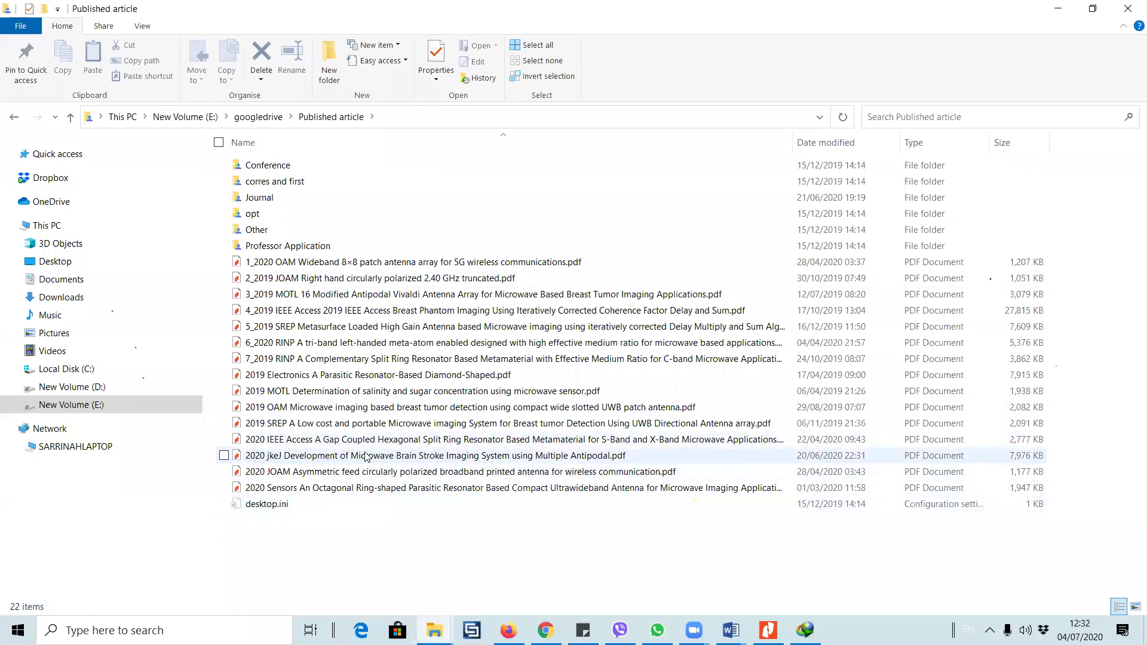
# - Open the 5_2019 SREP Metasurface Loaded High Gain Antenna PDF and look through its pages, figures and in-text citations
pyautogui.doubleClick(346, 325)
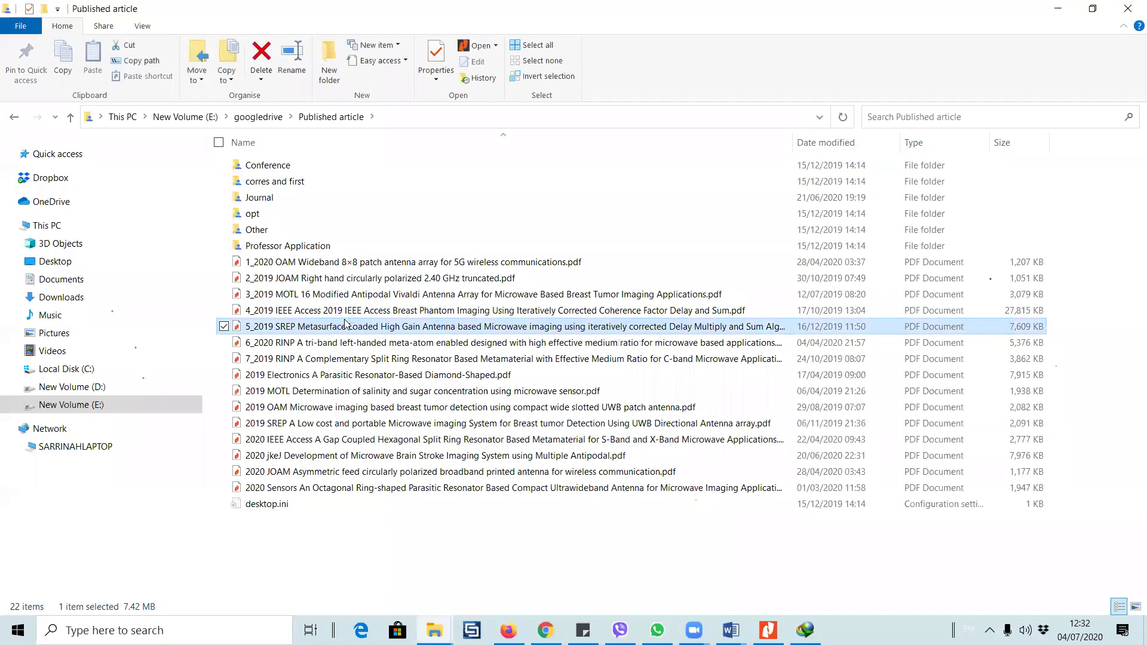
pyautogui.scroll(3, 805, 254)
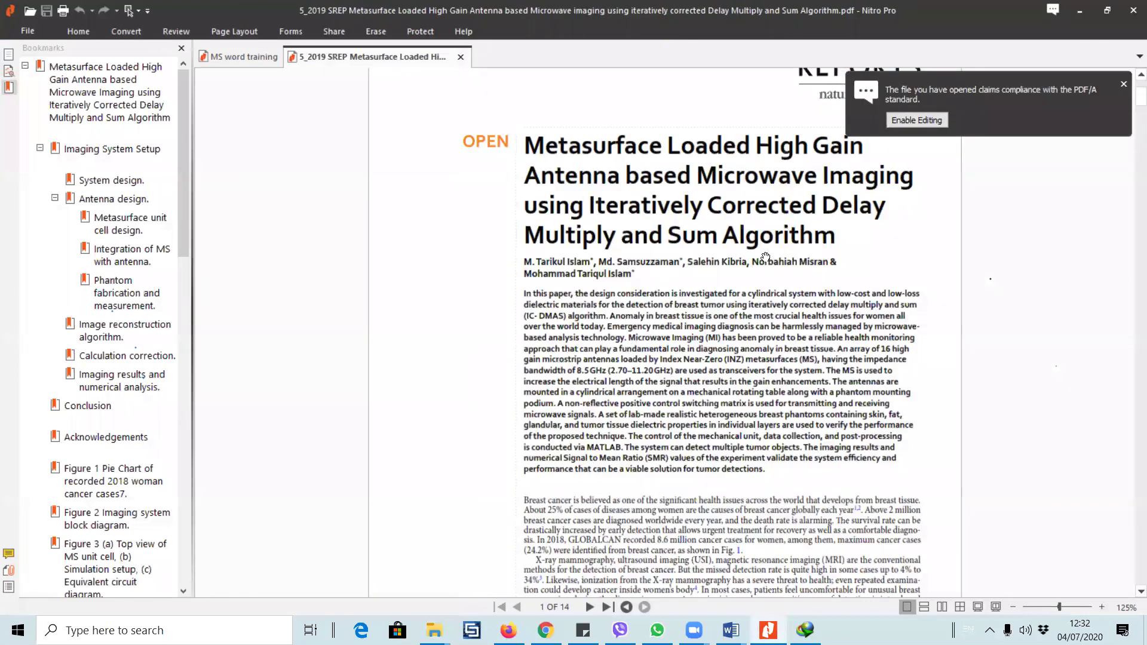
pyautogui.scroll(-2, 749, 254)
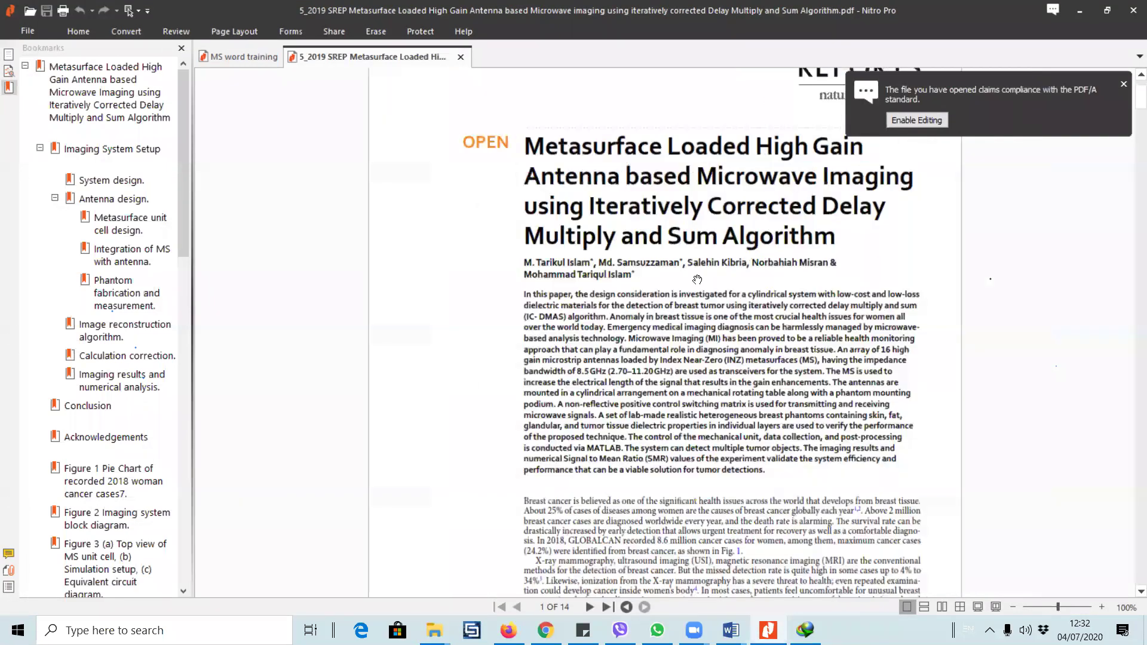
pyautogui.scroll(-3, 700, 275)
pyautogui.scroll(-10, 700, 275)
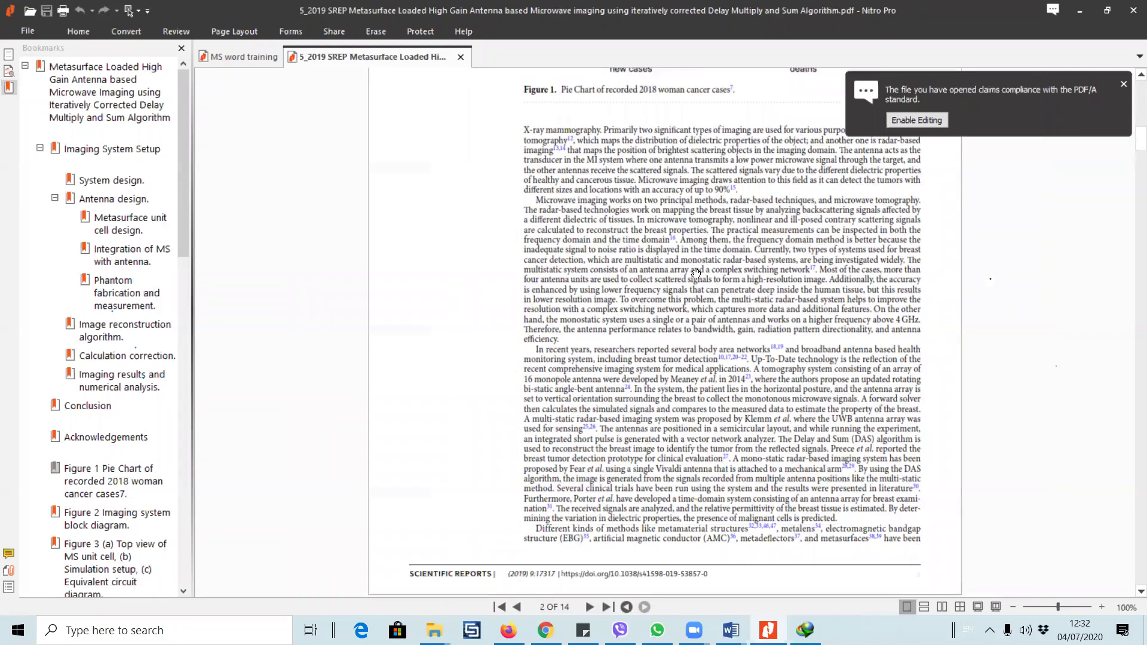
pyautogui.scroll(-15, 692, 268)
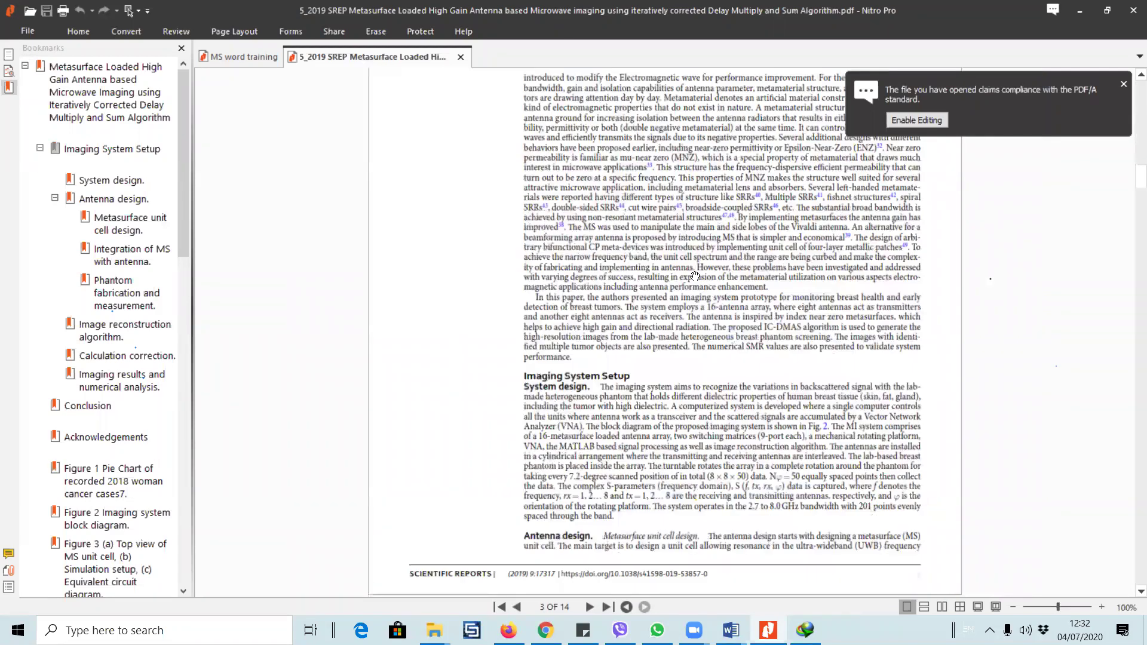
pyautogui.scroll(-20, 694, 275)
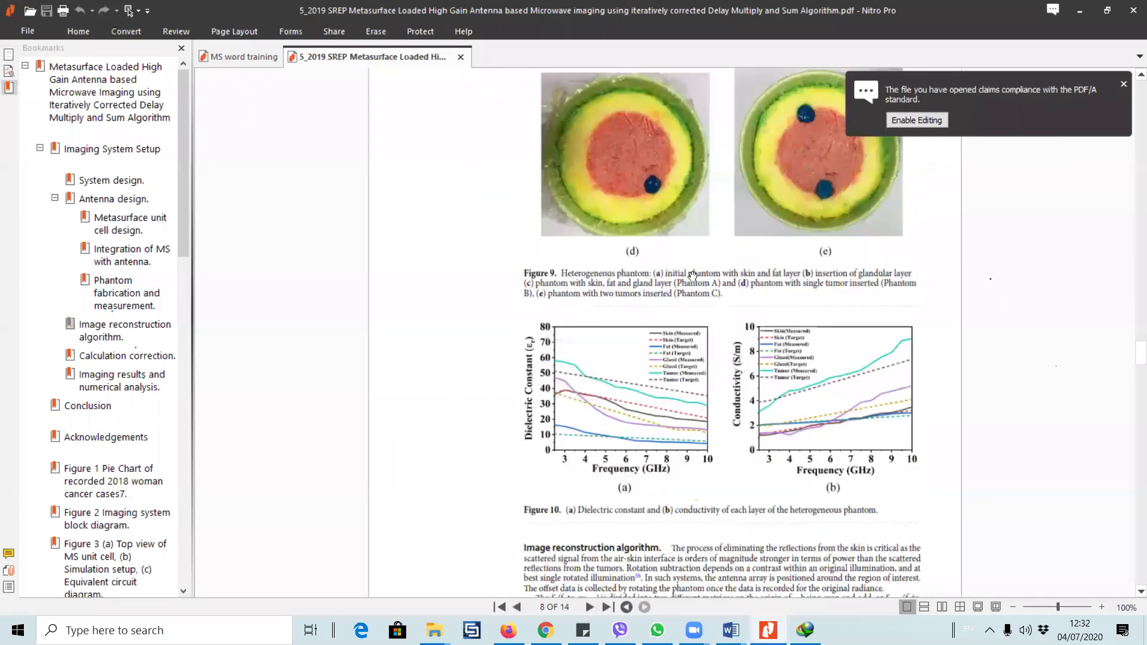
pyautogui.scroll(-10, 692, 276)
pyautogui.scroll(20, 692, 276)
pyautogui.scroll(15, 692, 275)
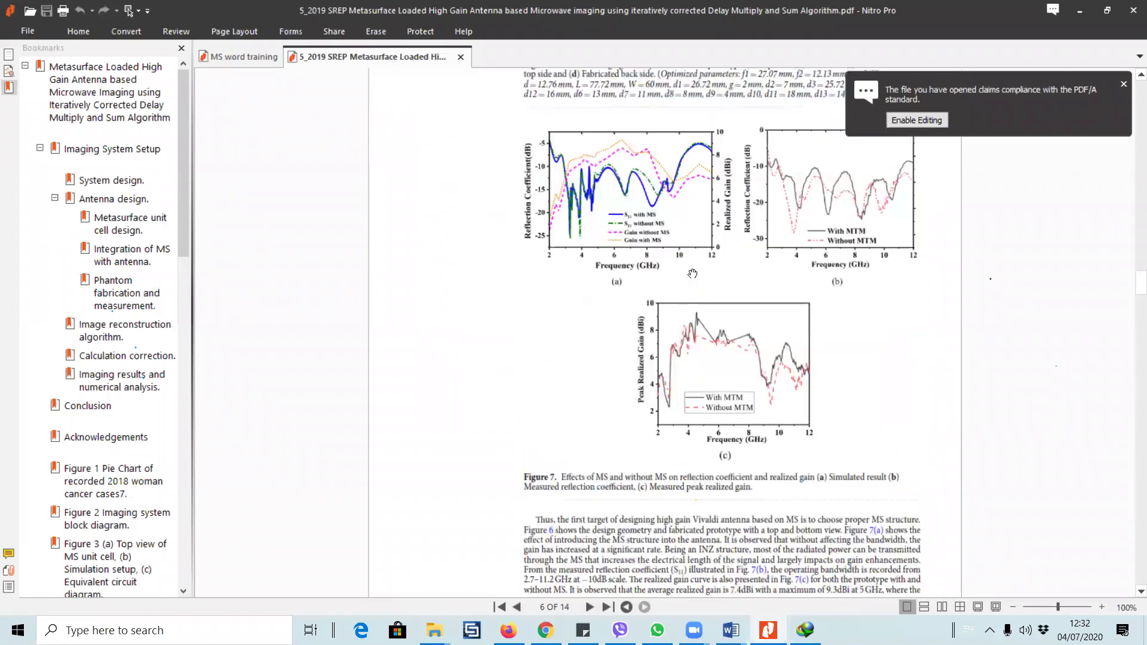
pyautogui.scroll(20, 692, 273)
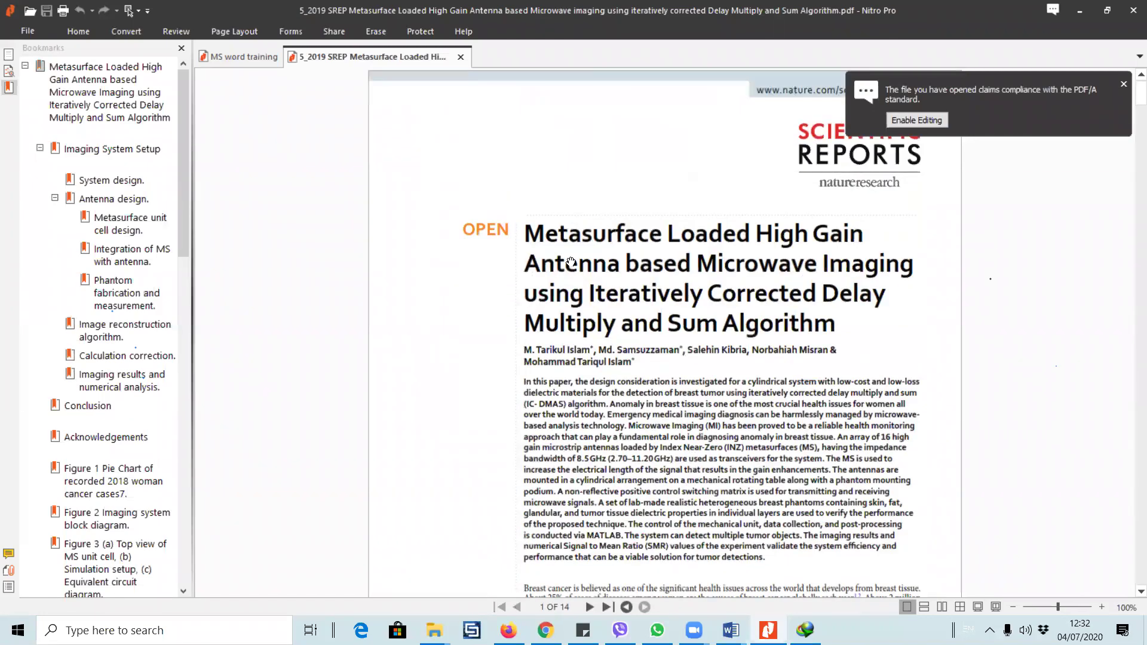
pyautogui.scroll(-3, 619, 223)
pyautogui.scroll(-10, 687, 334)
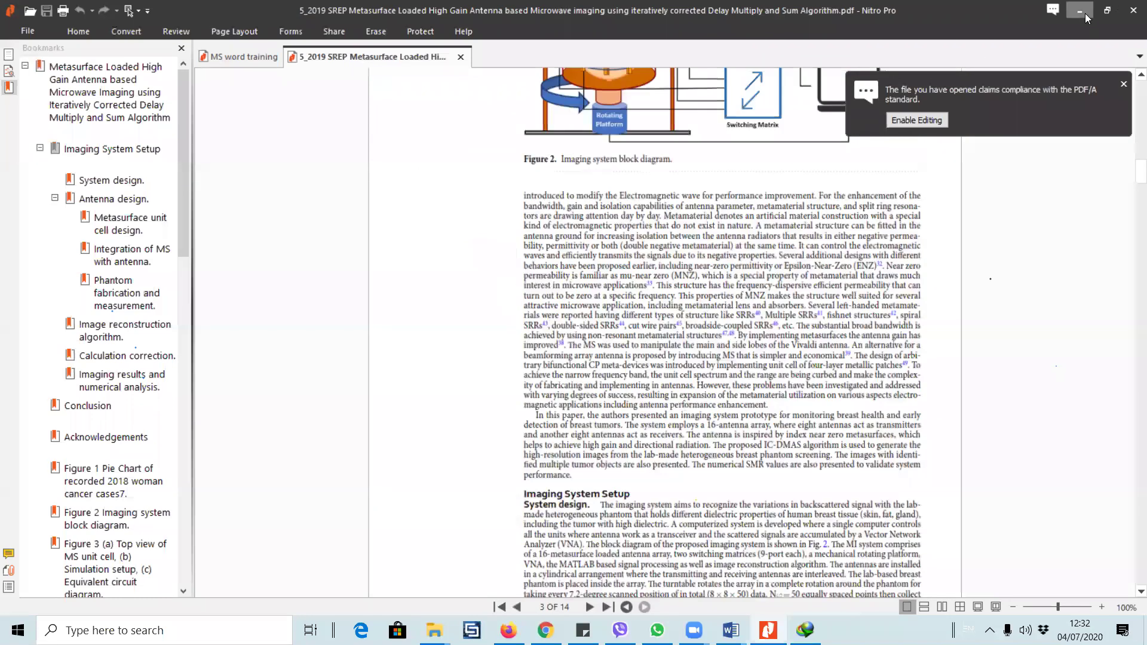
# - Return to the googledrive folder in File Explorer, locate the Review folder and open the shared folder named after two people
pyautogui.hotkey('alt', 'Tab')
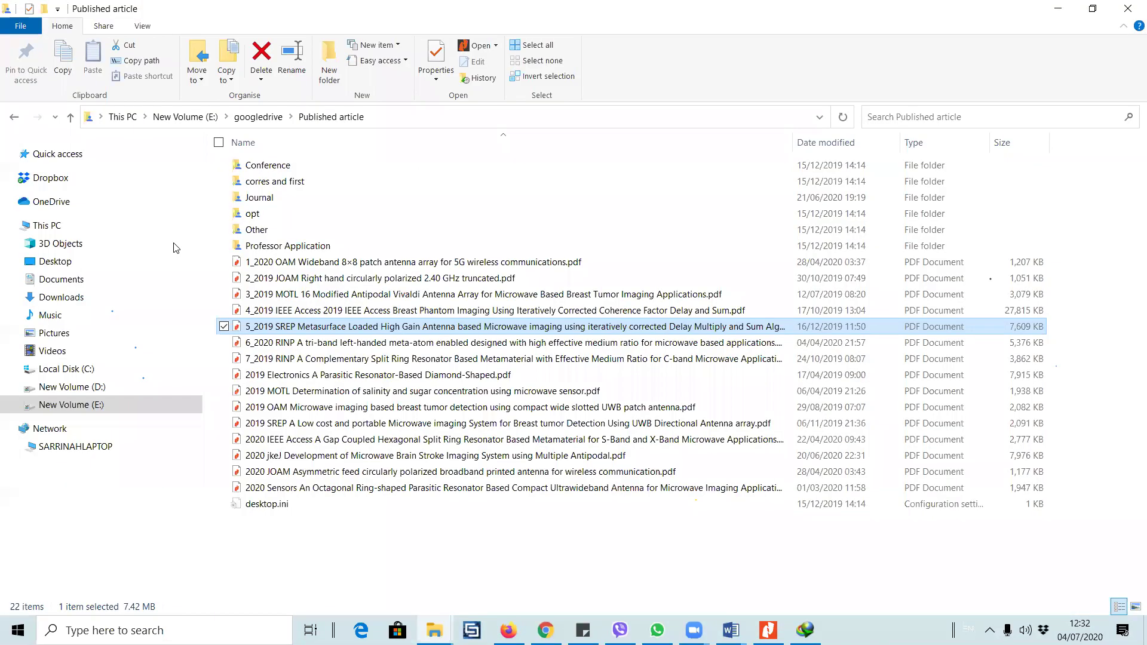
pyautogui.click(246, 117)
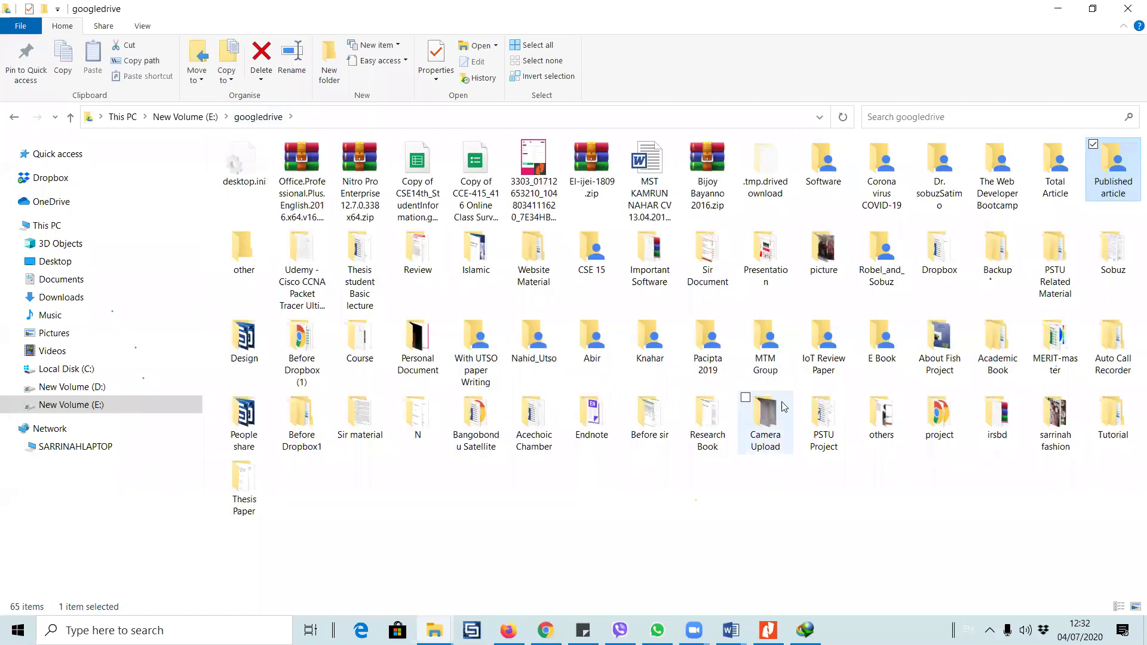
pyautogui.moveTo(837, 382)
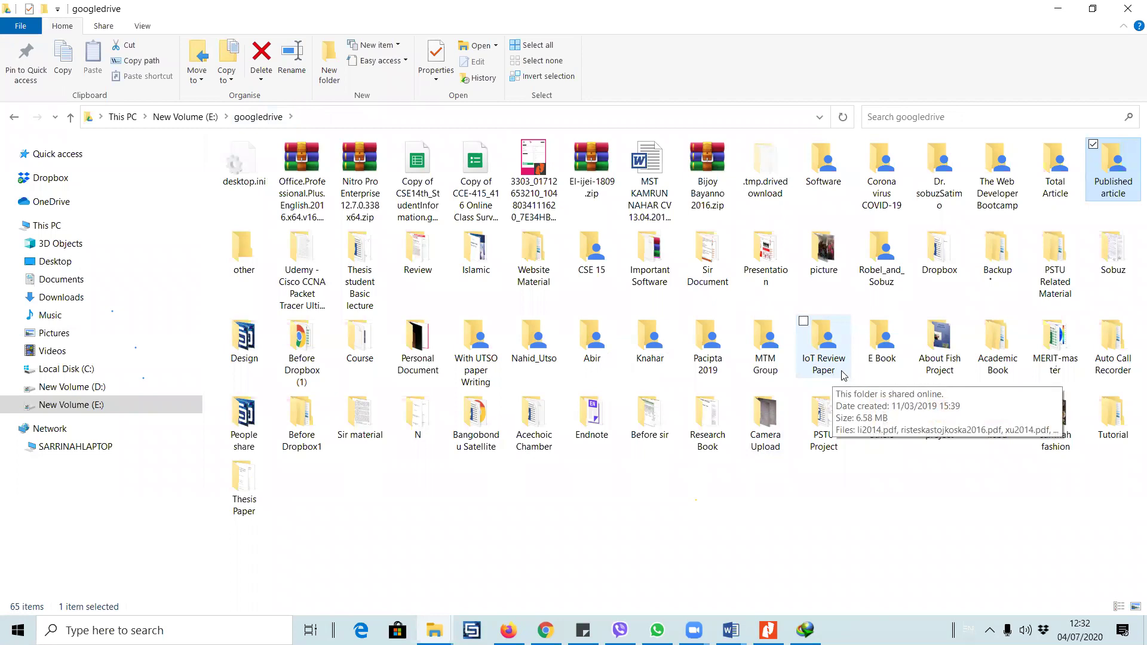
pyautogui.click(811, 357)
pyautogui.write('rev')
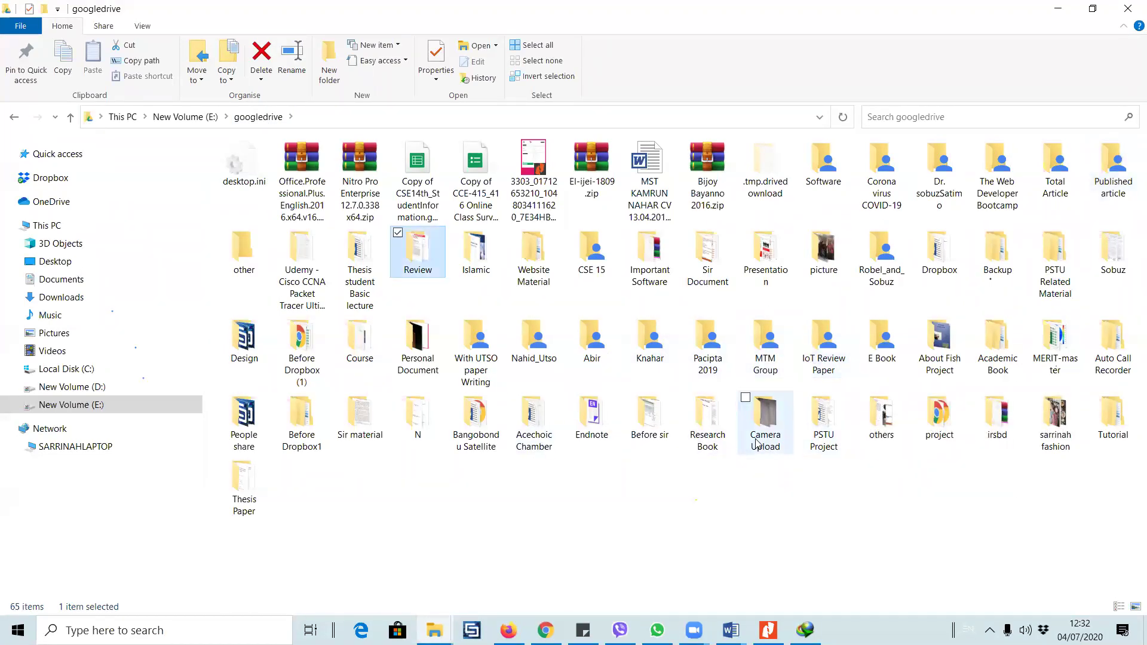
pyautogui.doubleClick(898, 250)
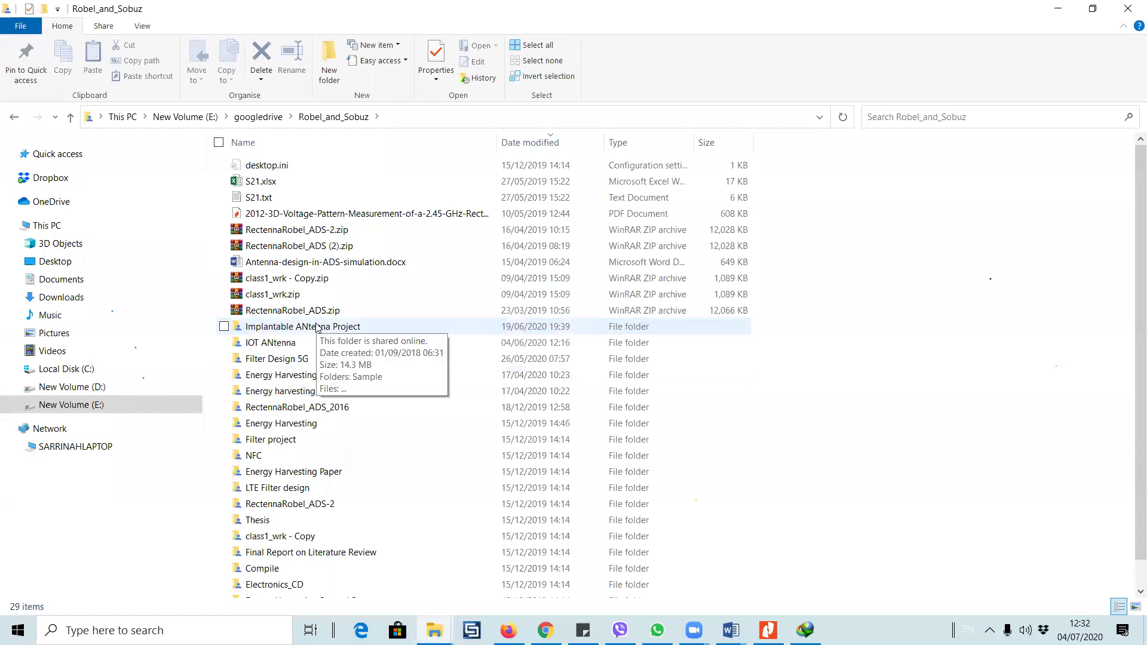
# - Check the Implantable ANtenna Project folder, return to its parent, re-sort the items by date modified and open the IOT ANtenna folder
pyautogui.doubleClick(318, 327)
pyautogui.hotkey('alt', 'Left')
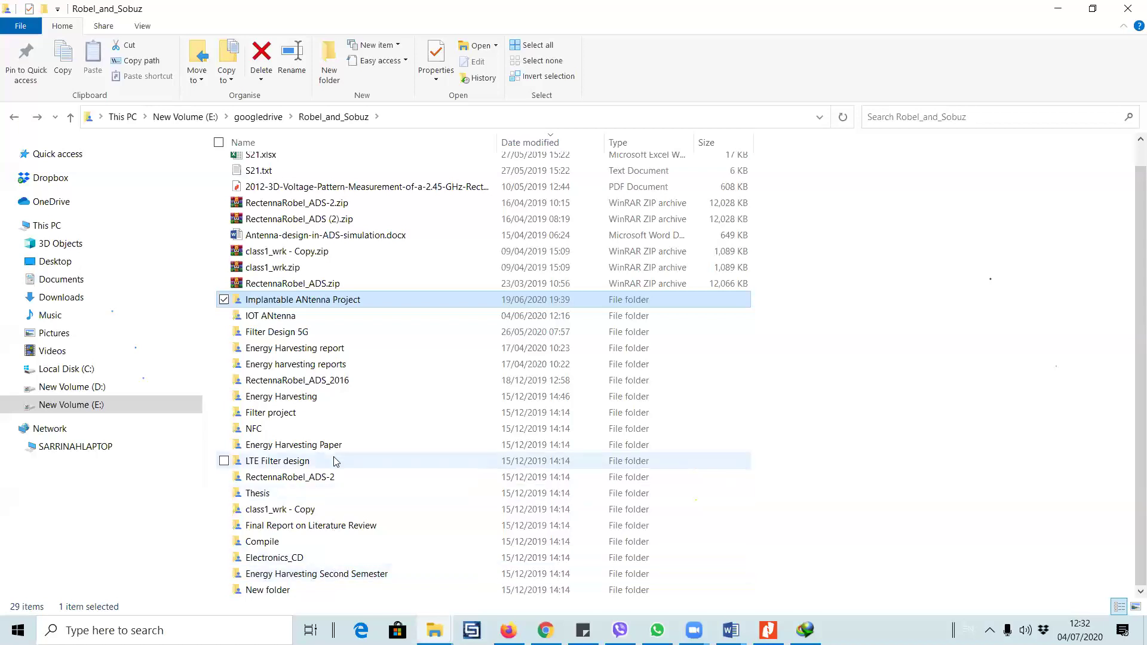
pyautogui.click(509, 142)
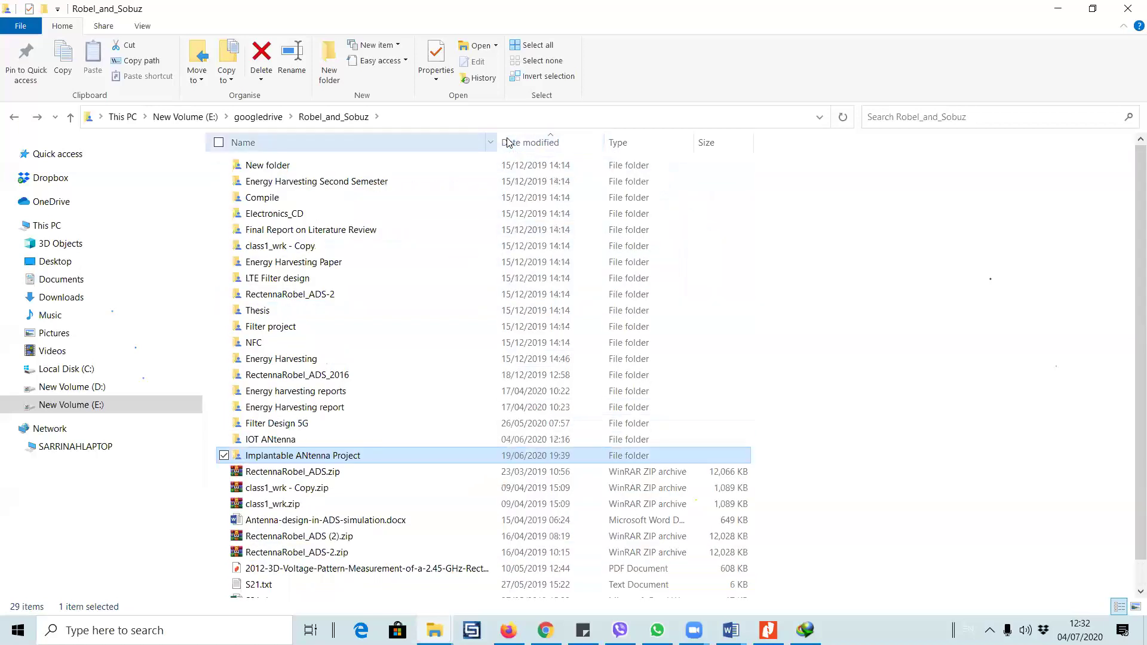
pyautogui.click(266, 442)
pyautogui.doubleClick(266, 442)
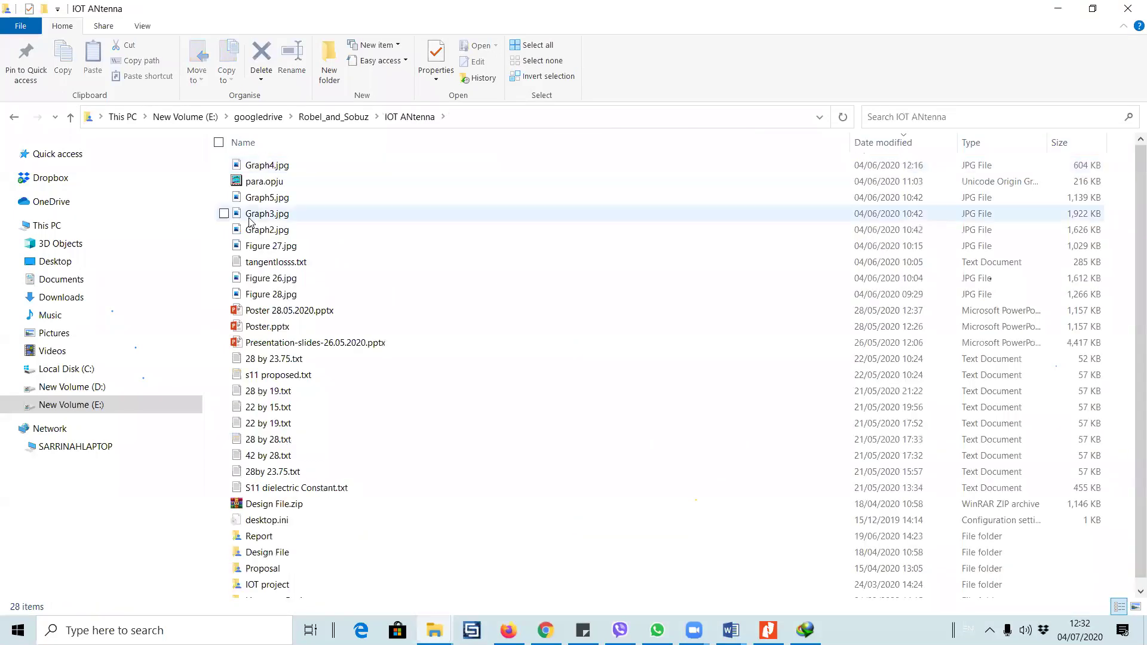
# - Open the Report folder inside IOT ANtenna and open Final Project Report 22.05.2020_updated.docx in Word
pyautogui.scroll(-1, 350, 518)
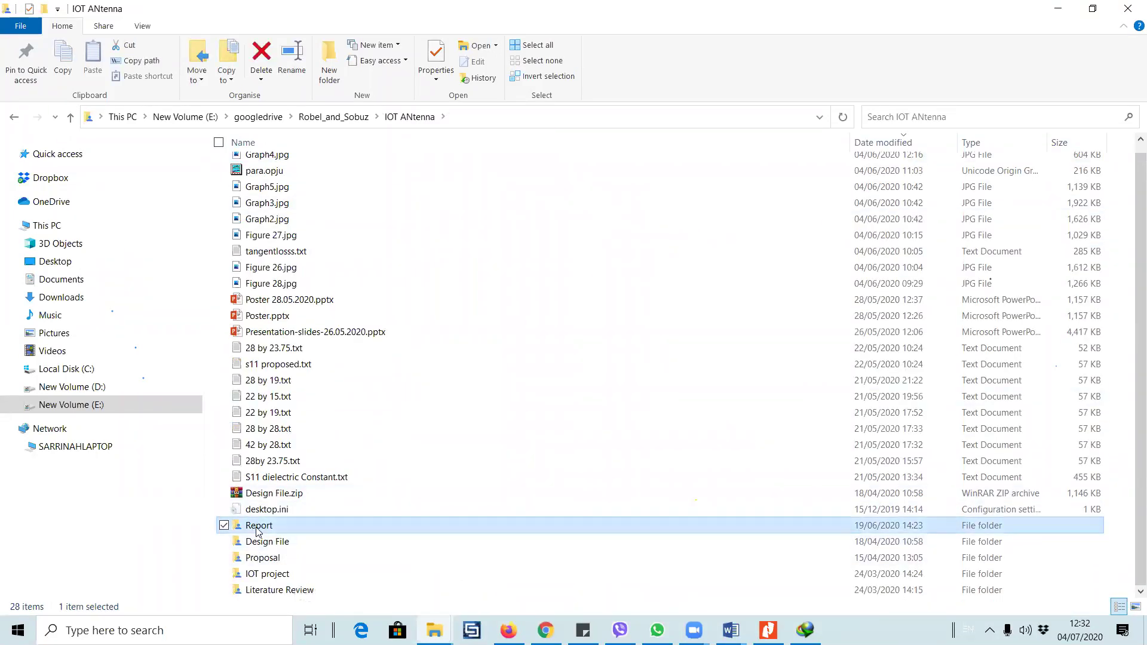
pyautogui.doubleClick(256, 527)
pyautogui.click(353, 170)
pyautogui.doubleClick(353, 172)
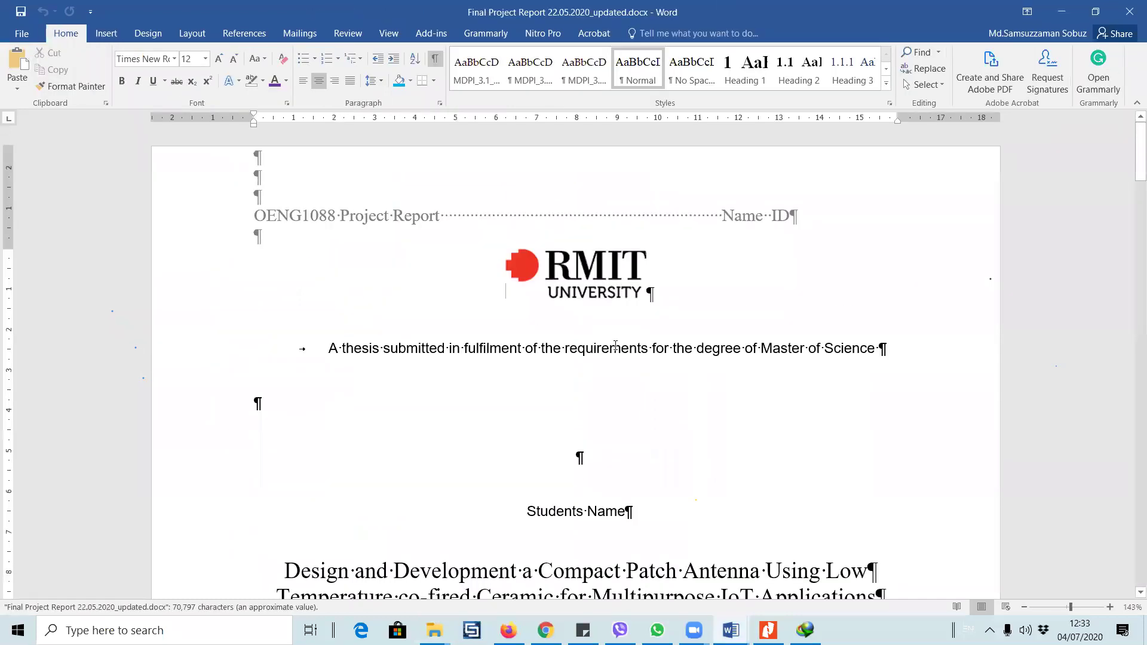
# - Look through the report's title page and abstract up to its table of contents
pyautogui.scroll(-5, 615, 345)
pyautogui.scroll(6, 613, 345)
pyautogui.scroll(-17, 613, 345)
pyautogui.scroll(-20, 613, 345)
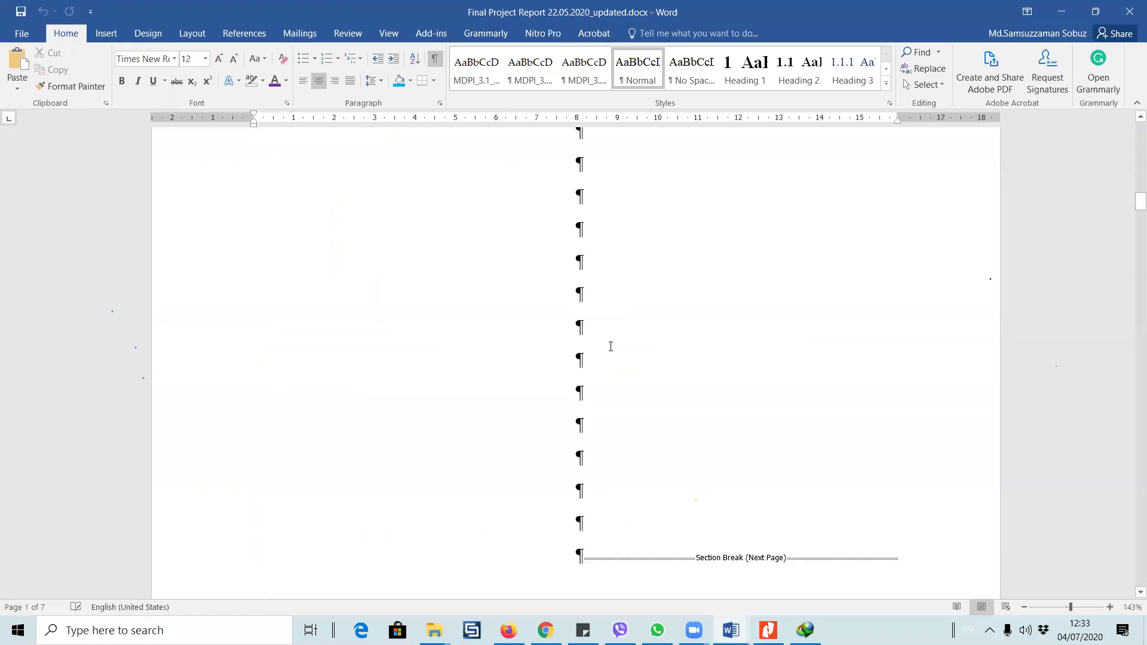
pyautogui.scroll(-20, 498, 326)
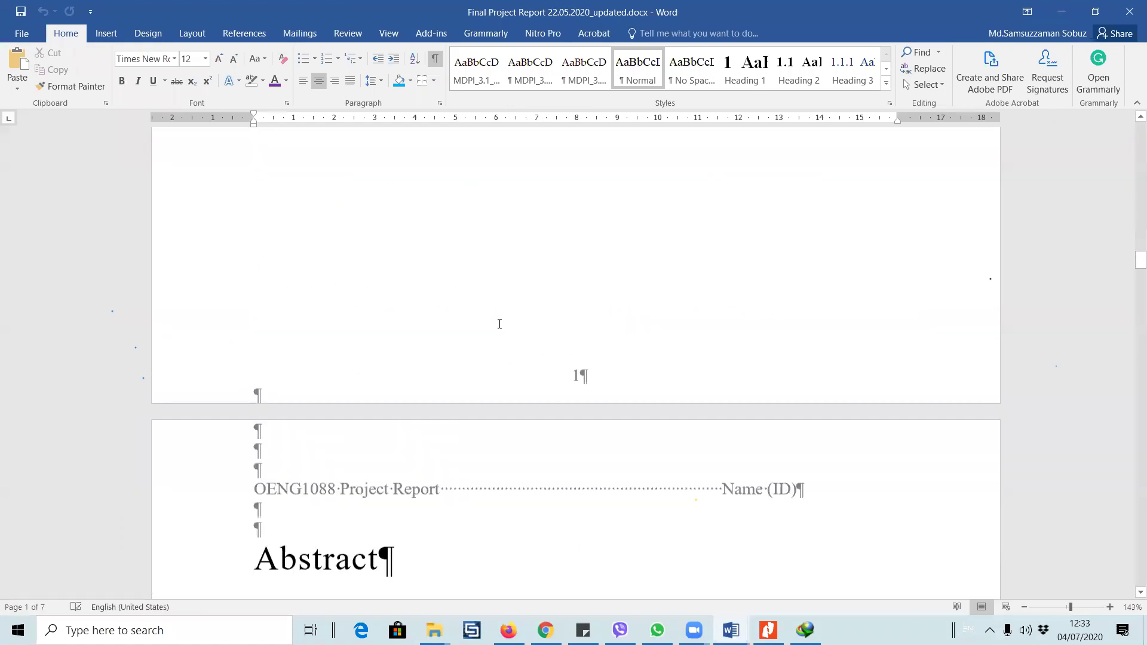
pyautogui.scroll(-2, 499, 317)
pyautogui.click(327, 239)
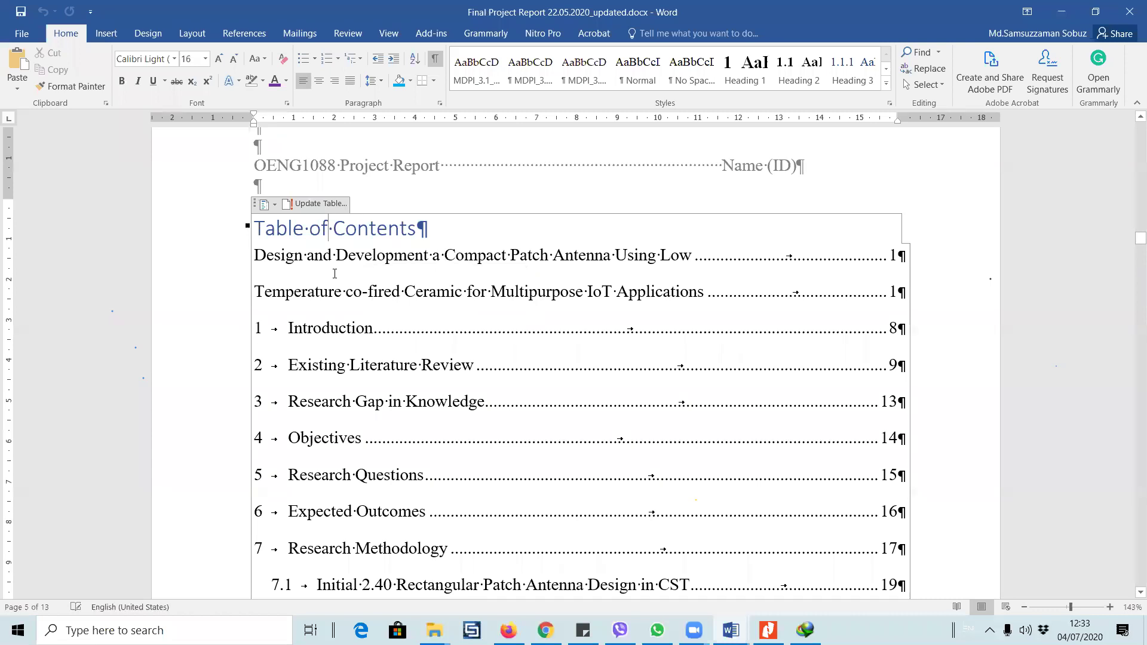
# - Examine the report's list of figures, list of tables and the style of its Introduction heading
pyautogui.scroll(-15, 334, 273)
pyautogui.click(448, 406)
pyautogui.scroll(-3, 444, 338)
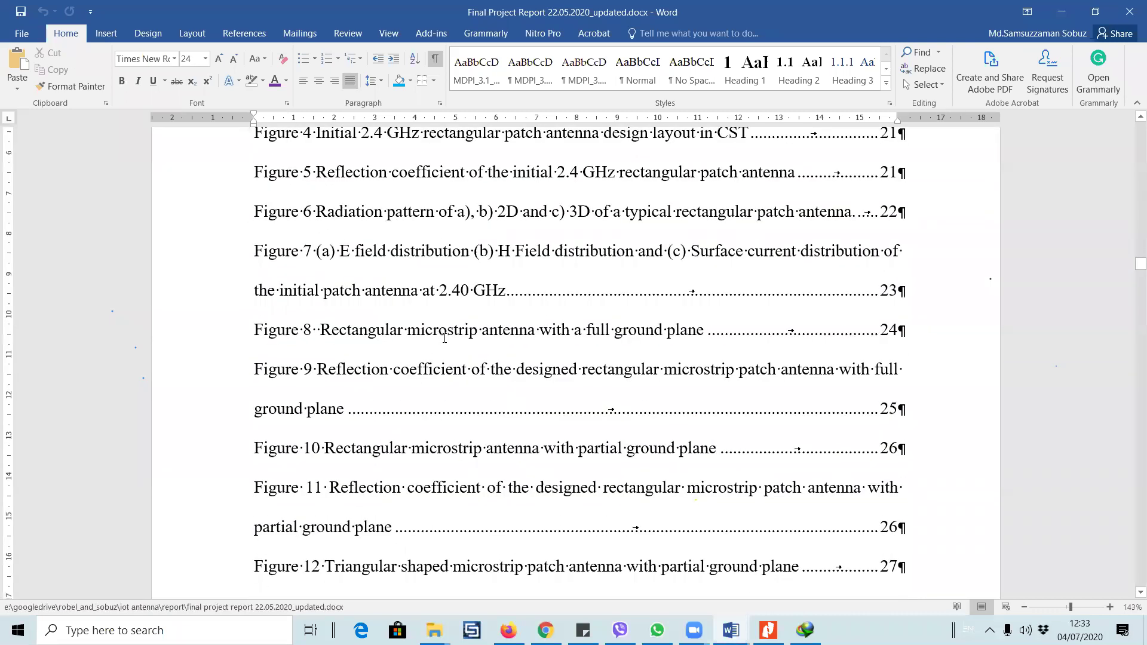
pyautogui.scroll(3, 443, 339)
pyautogui.click(439, 294)
pyautogui.scroll(-20, 332, 276)
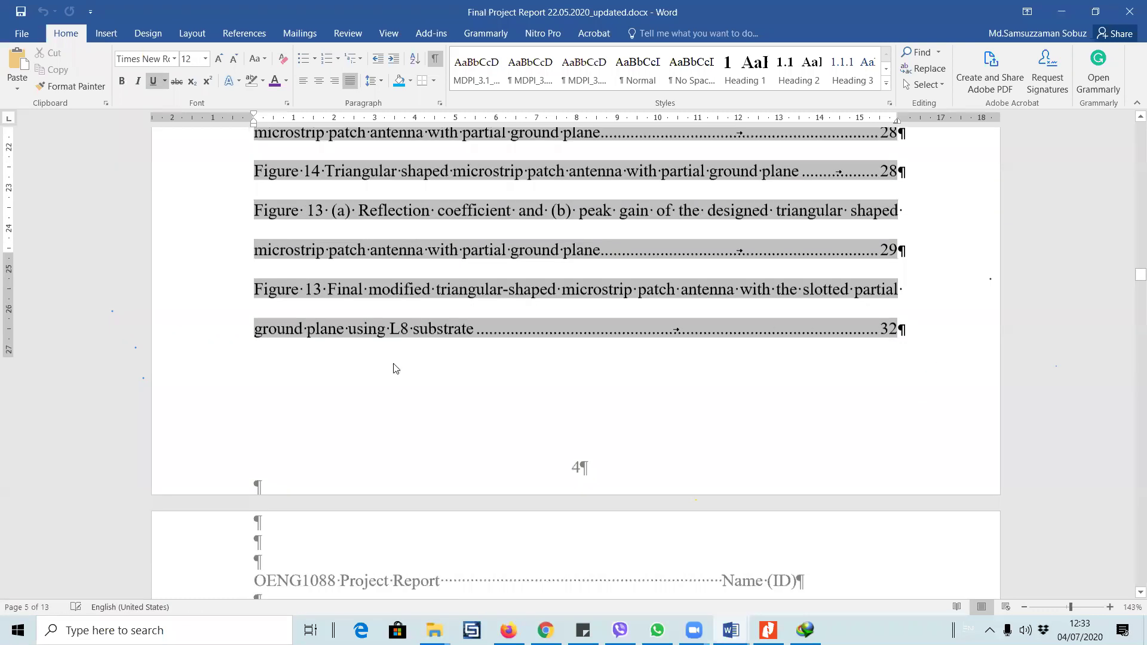
pyautogui.scroll(-5, 394, 359)
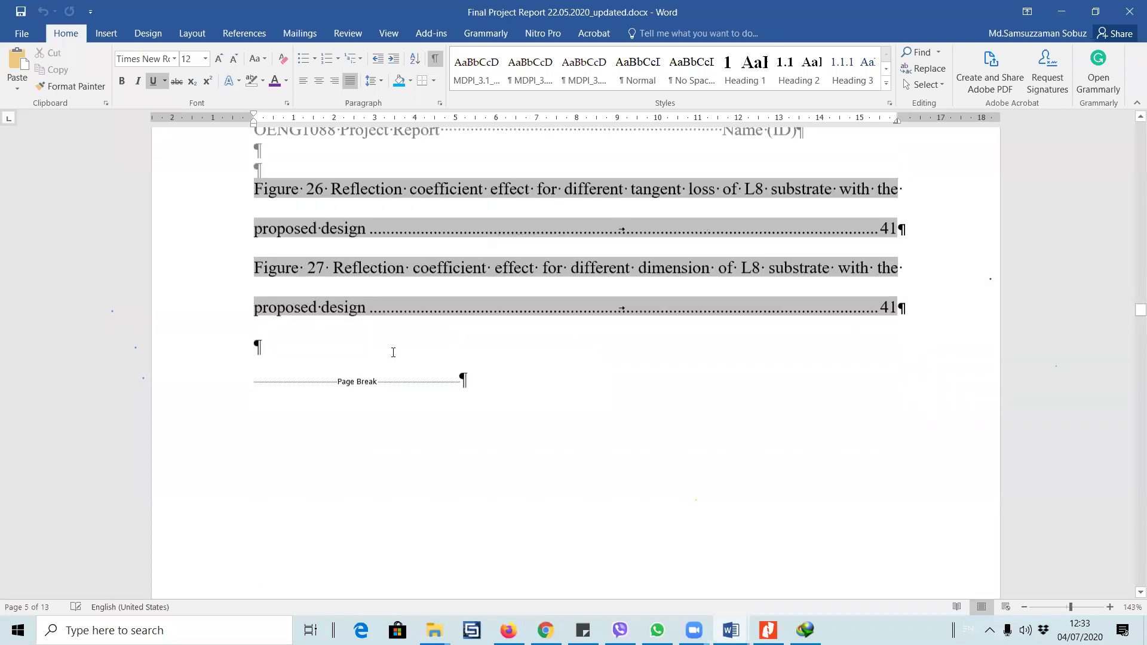
pyautogui.click(393, 352)
pyautogui.scroll(-10, 418, 371)
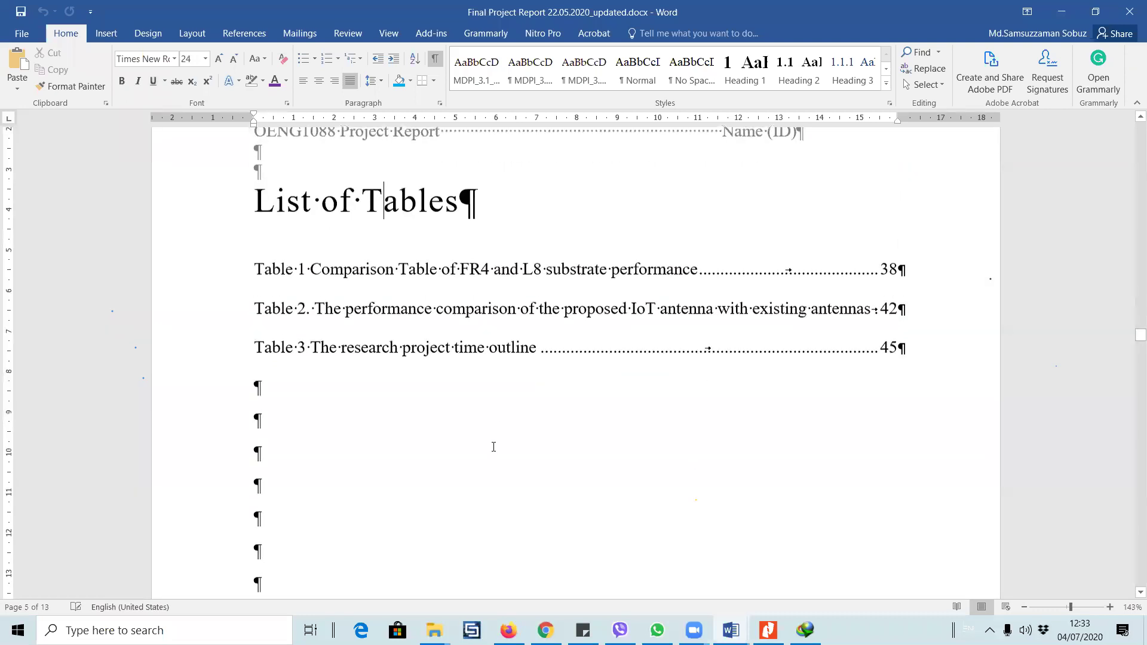
pyautogui.scroll(-4, 487, 439)
pyautogui.scroll(2, 348, 323)
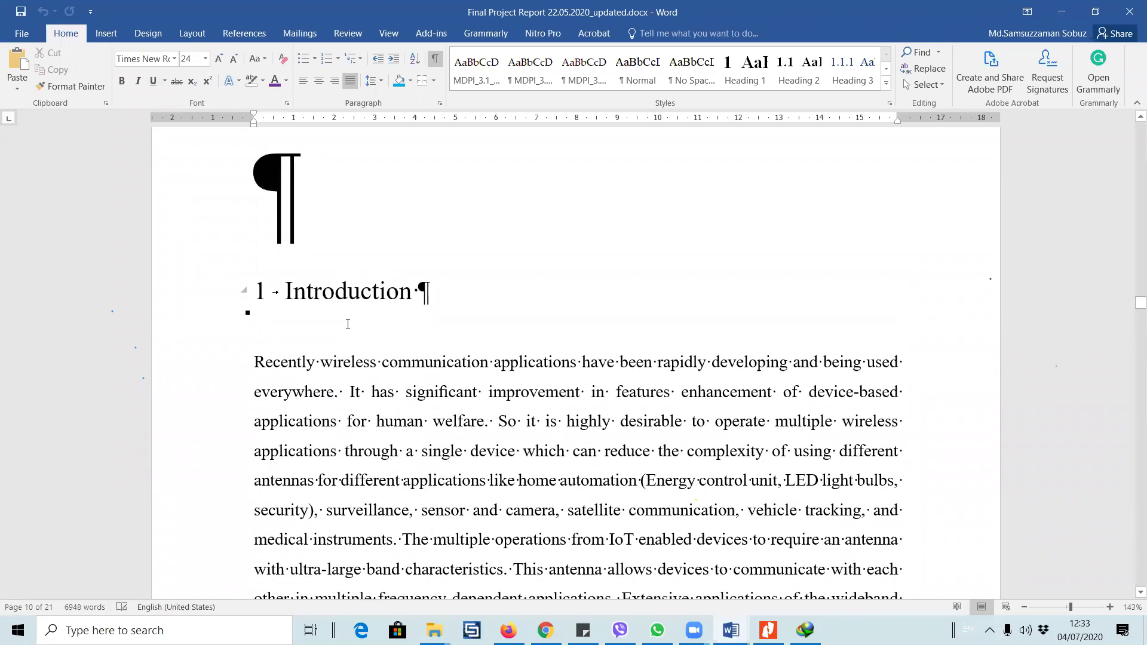
pyautogui.click(345, 293)
pyautogui.click(183, 298)
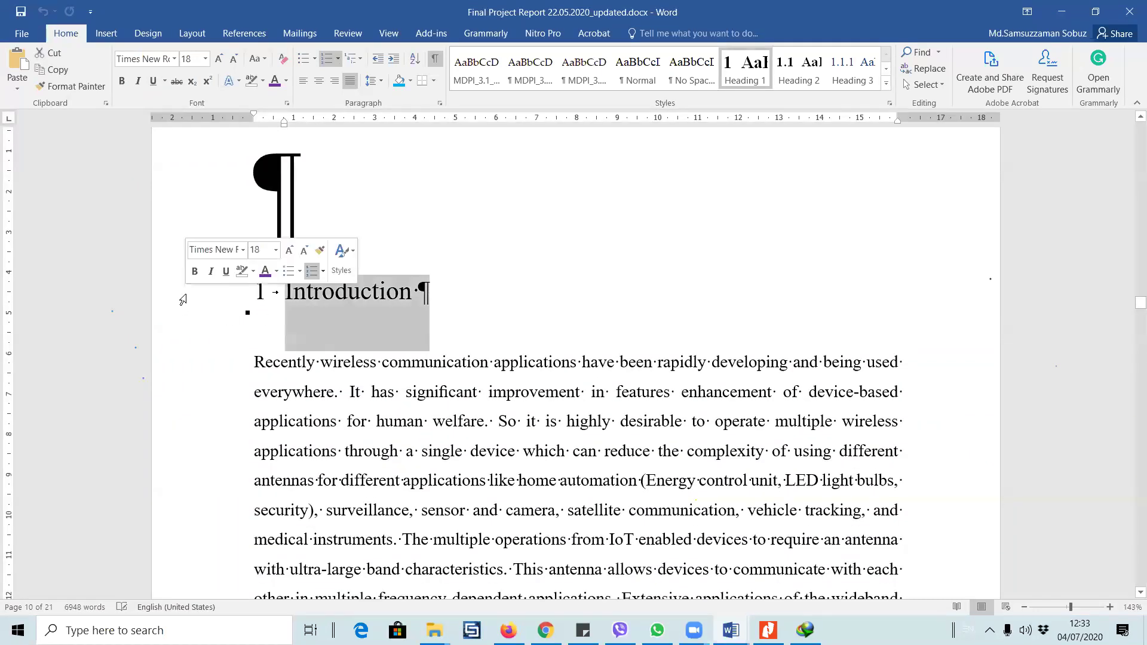
# - Switch to paper_final_draft.docx and apply the Heading 1 style to the Introduction line
pyautogui.click(730, 630)
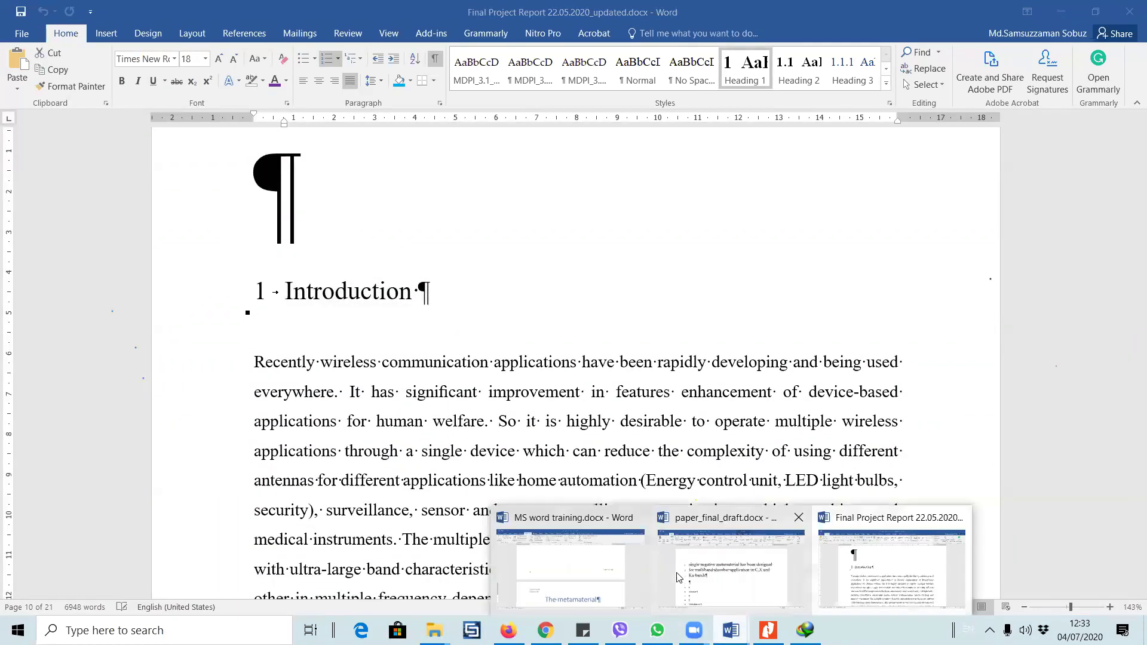
pyautogui.moveTo(726, 564)
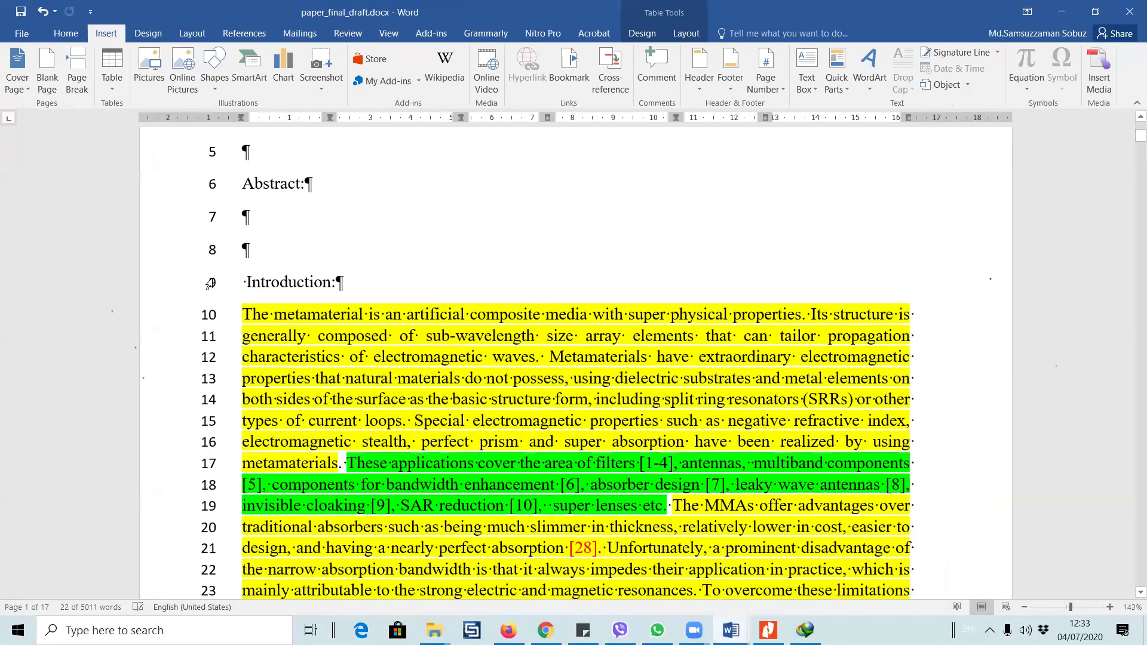
pyautogui.click(66, 33)
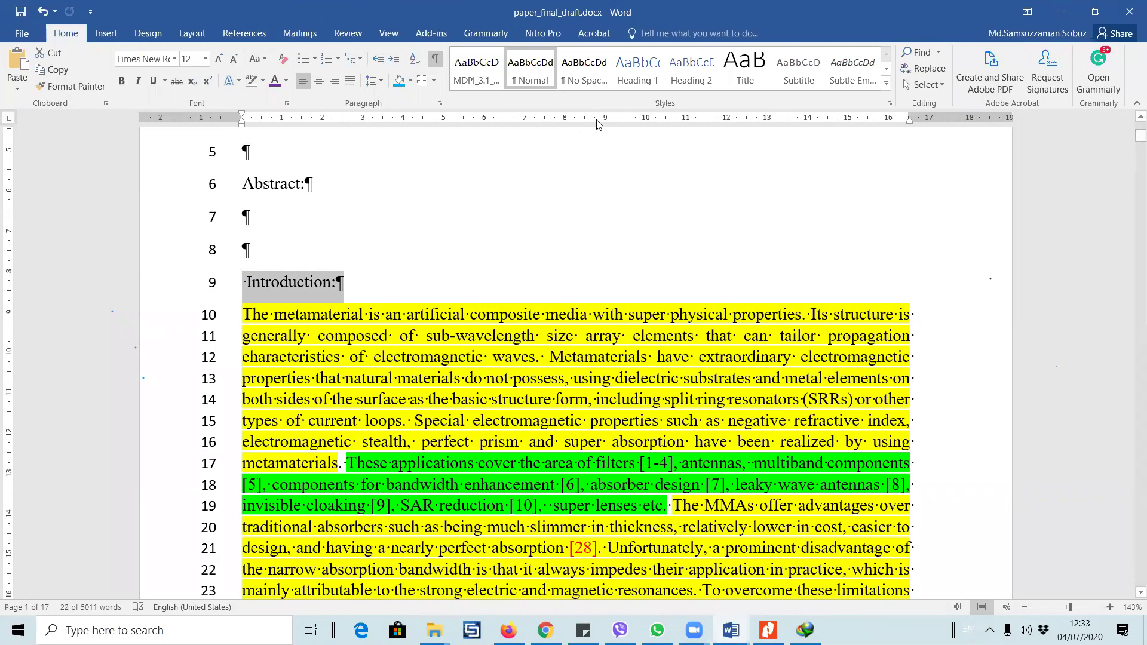
pyautogui.click(633, 71)
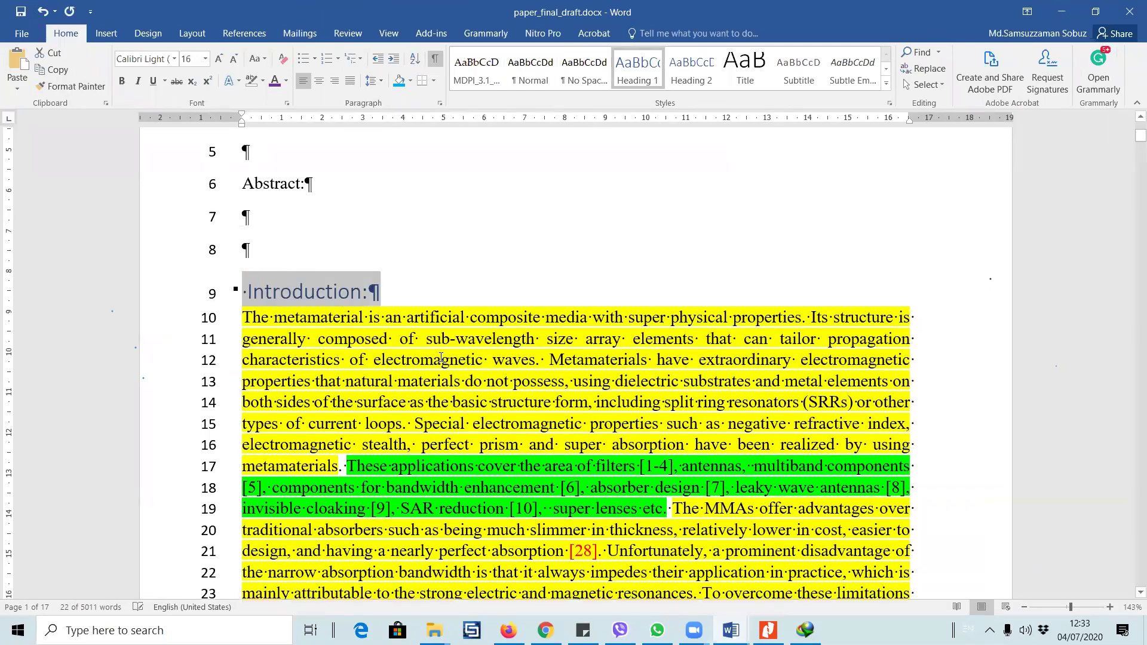
# - Apply the Heading 1 style to the Abstract line on the first page
pyautogui.scroll(-8, 378, 355)
pyautogui.scroll(-12, 378, 355)
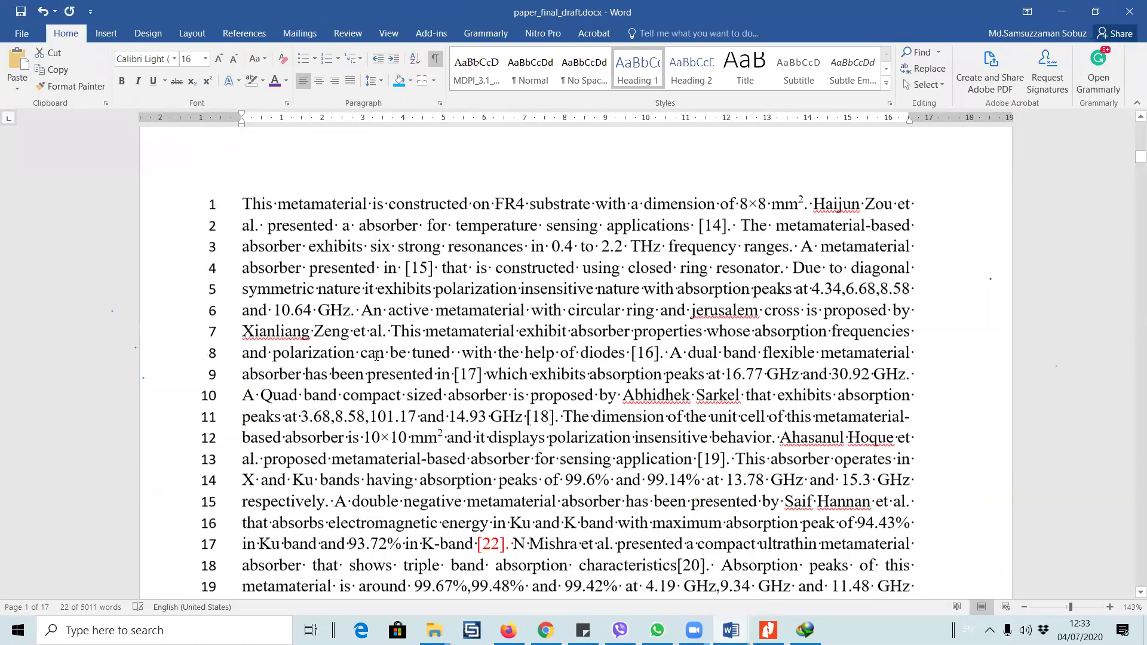
pyautogui.scroll(6, 378, 353)
pyautogui.scroll(15, 378, 352)
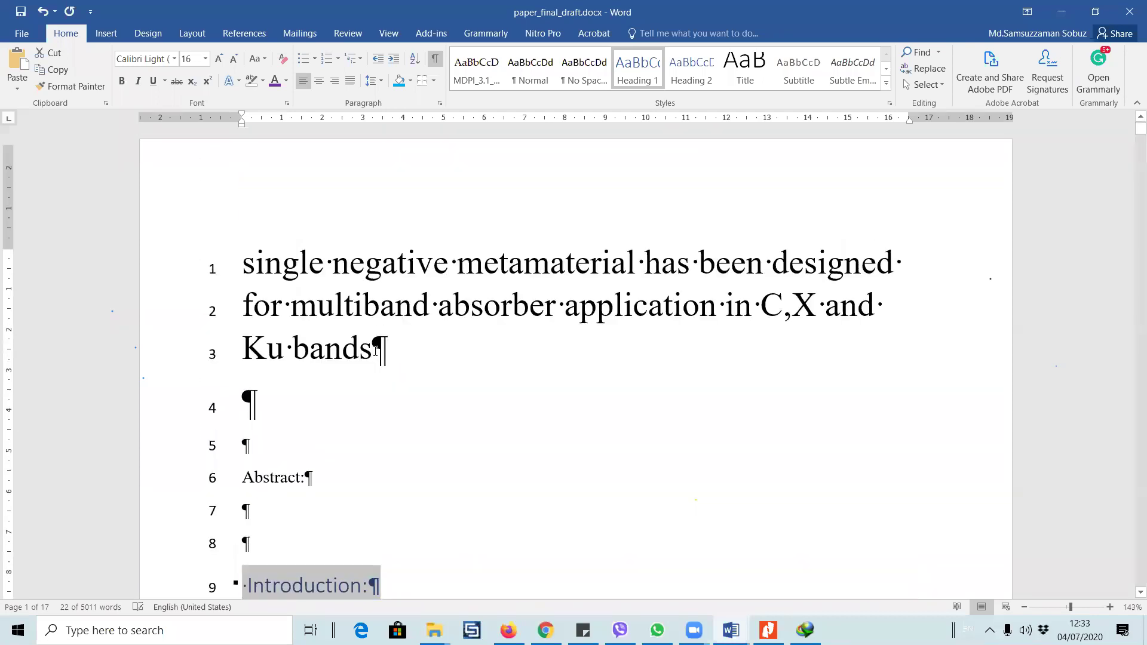
pyautogui.scroll(-2, 378, 352)
pyautogui.click(219, 284)
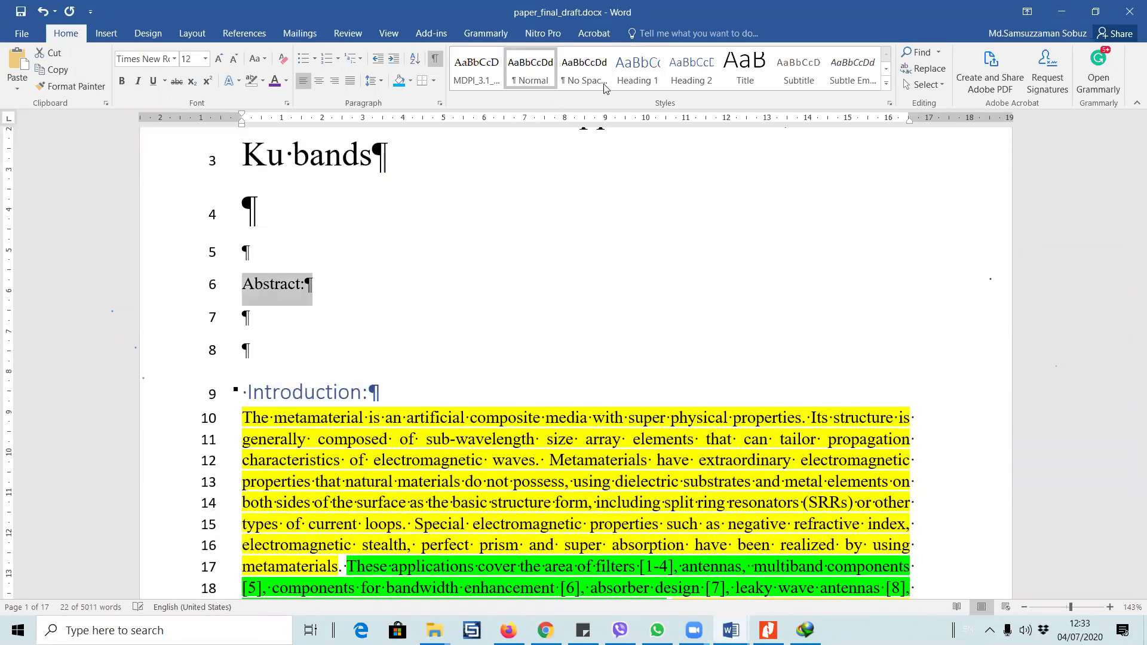
pyautogui.click(637, 70)
# - Apply the Heading 1 style to the "Design and simulation results:" line
pyautogui.scroll(2, 439, 331)
pyautogui.scroll(-20, 440, 340)
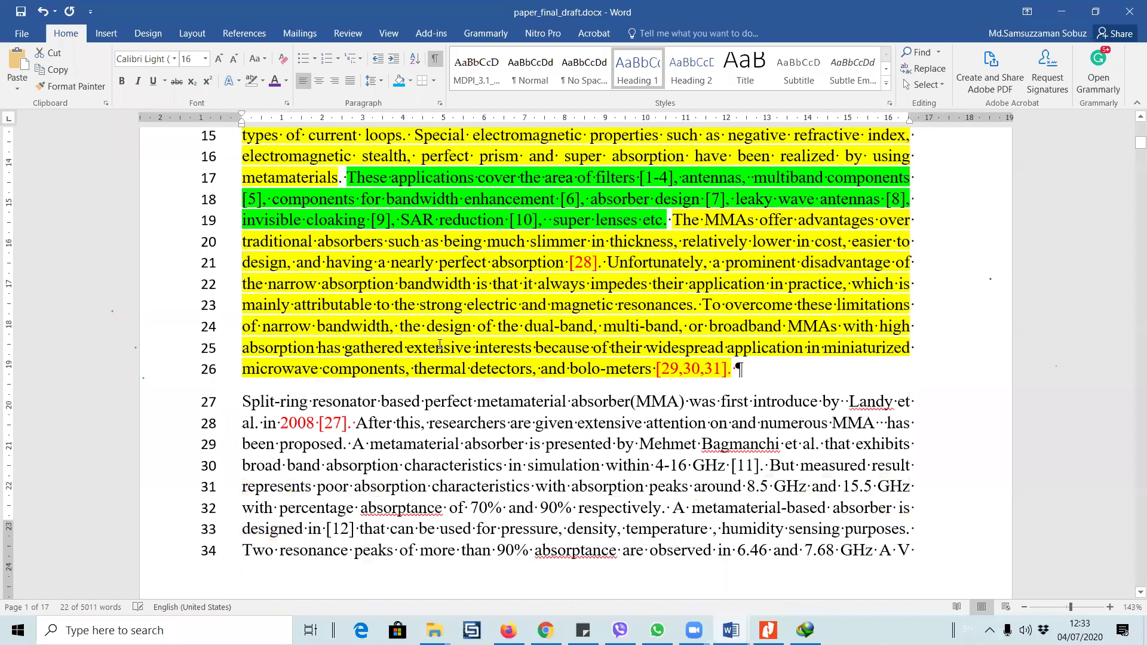
pyautogui.scroll(-4, 440, 346)
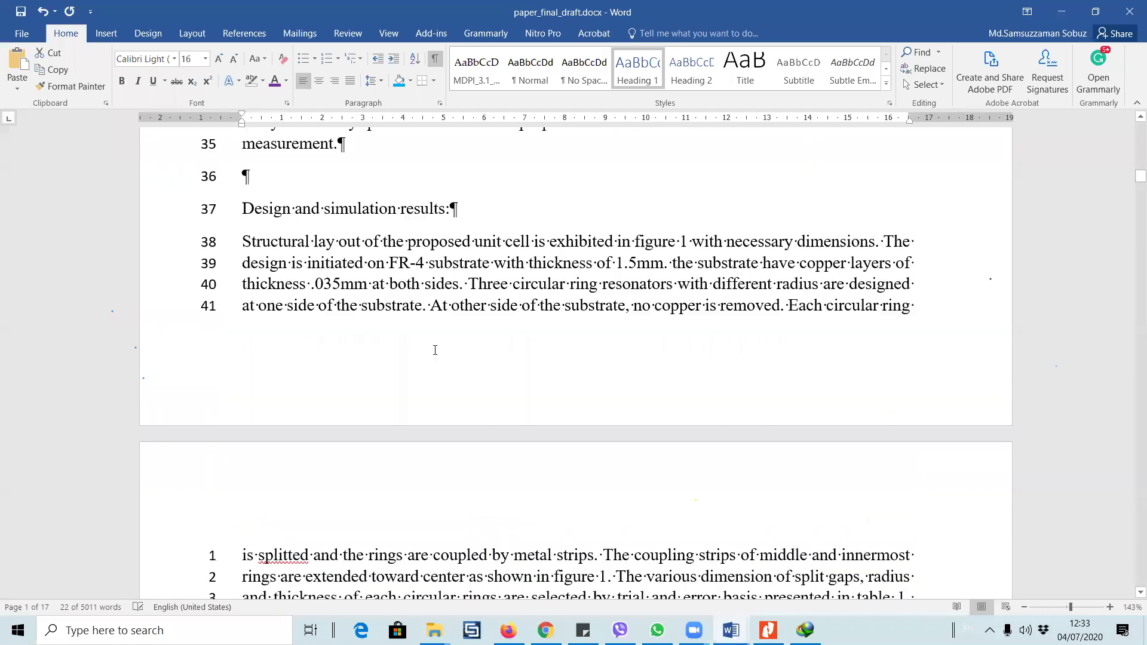
pyautogui.scroll(1, 234, 244)
pyautogui.click(222, 248)
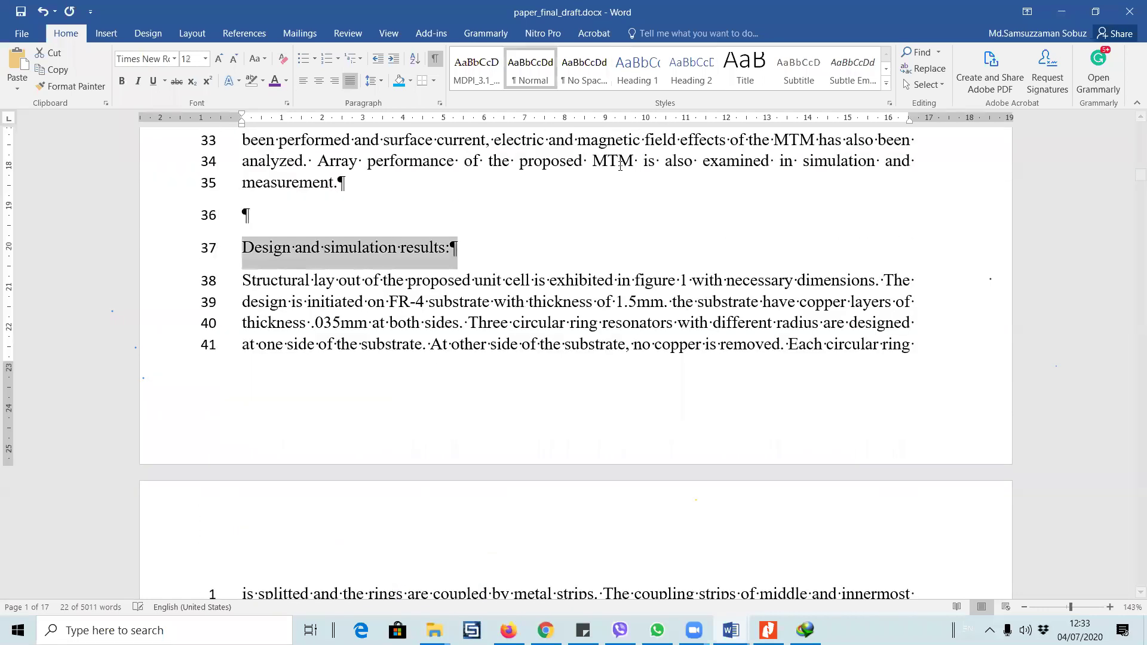
pyautogui.click(637, 71)
# - Look over the figure pages, return to the first page and add two empty paragraphs between the title and the Abstract heading
pyautogui.scroll(-20, 468, 358)
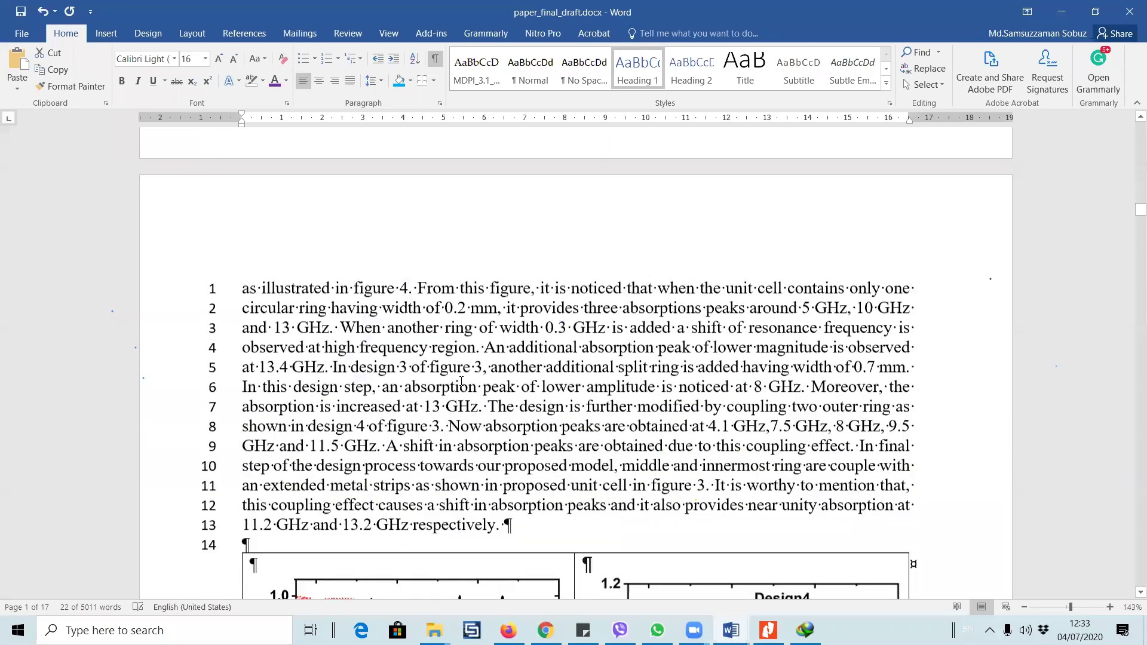
pyautogui.scroll(4, 956, 435)
pyautogui.scroll(-8, 956, 435)
pyautogui.scroll(10, 956, 435)
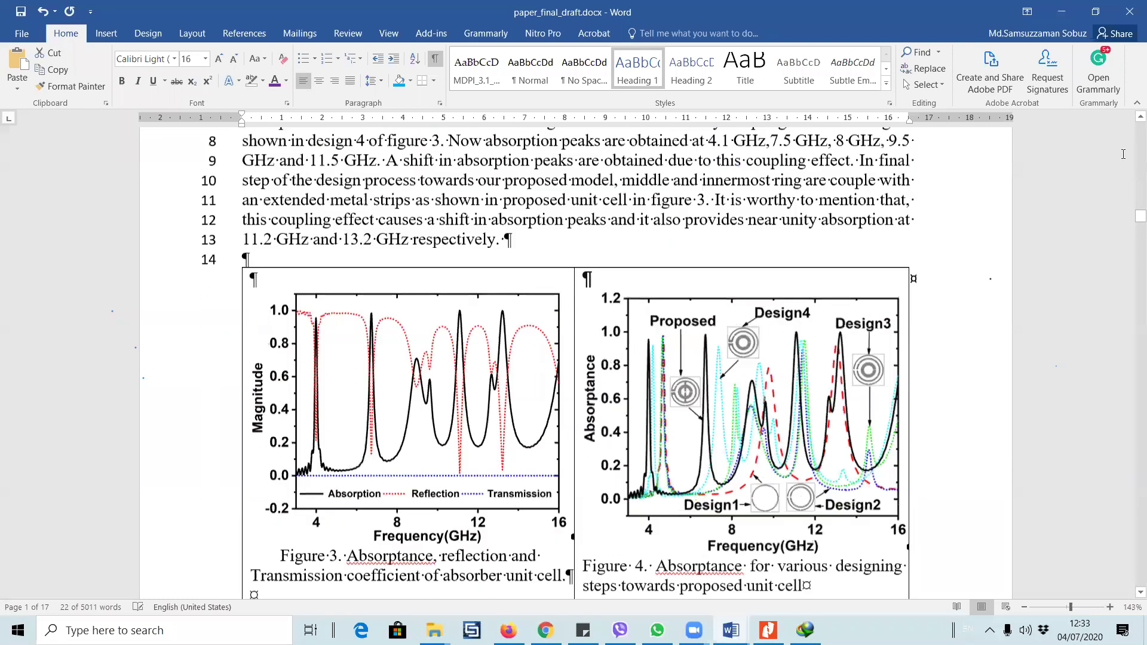
pyautogui.moveTo(1140, 215); pyautogui.dragTo(1140, 127)
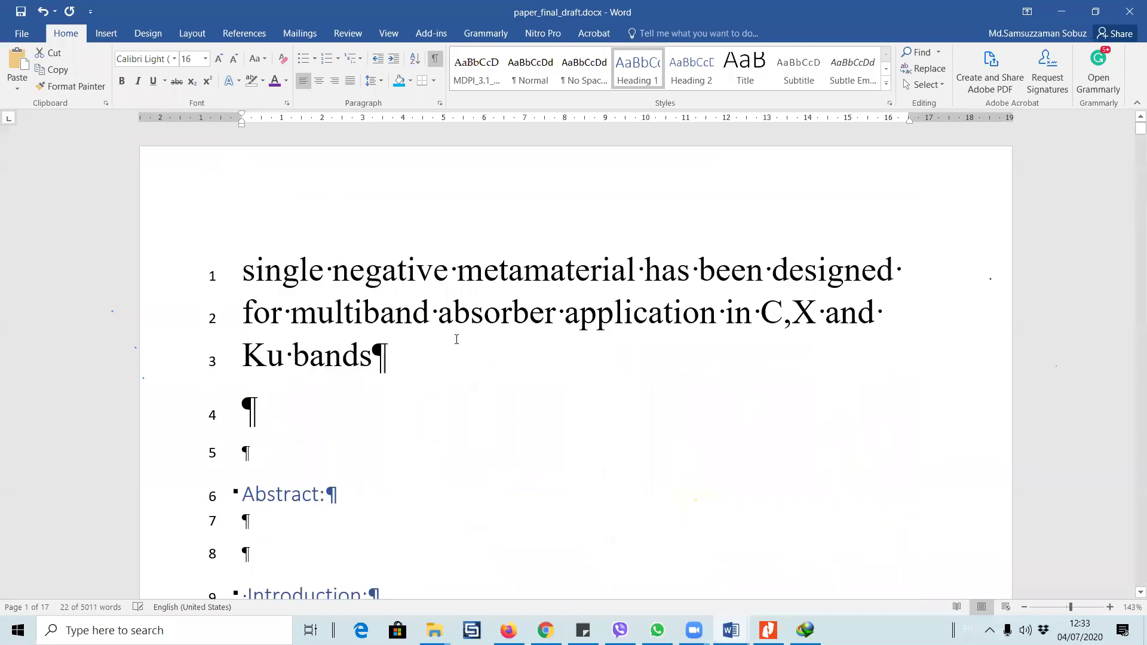
pyautogui.click(302, 368)
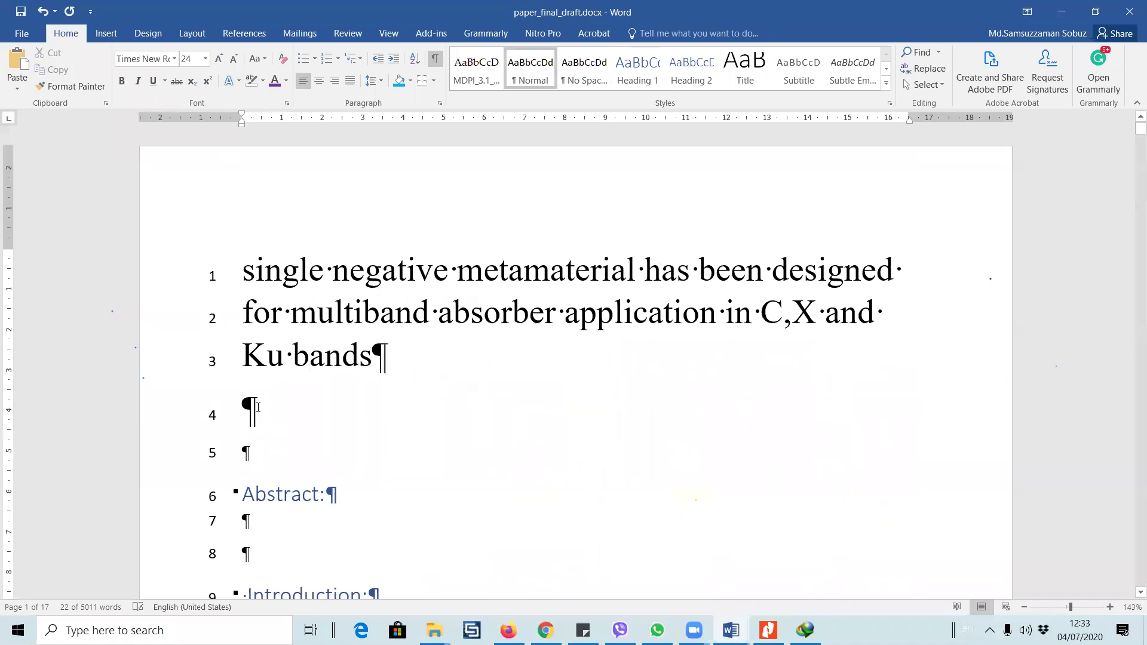
pyautogui.press('Return')
pyautogui.press('Return')
# - Insert page numbers at the bottom of the page in the Accent Bar 2 design and return to the body text
pyautogui.scroll(-5, 301, 456)
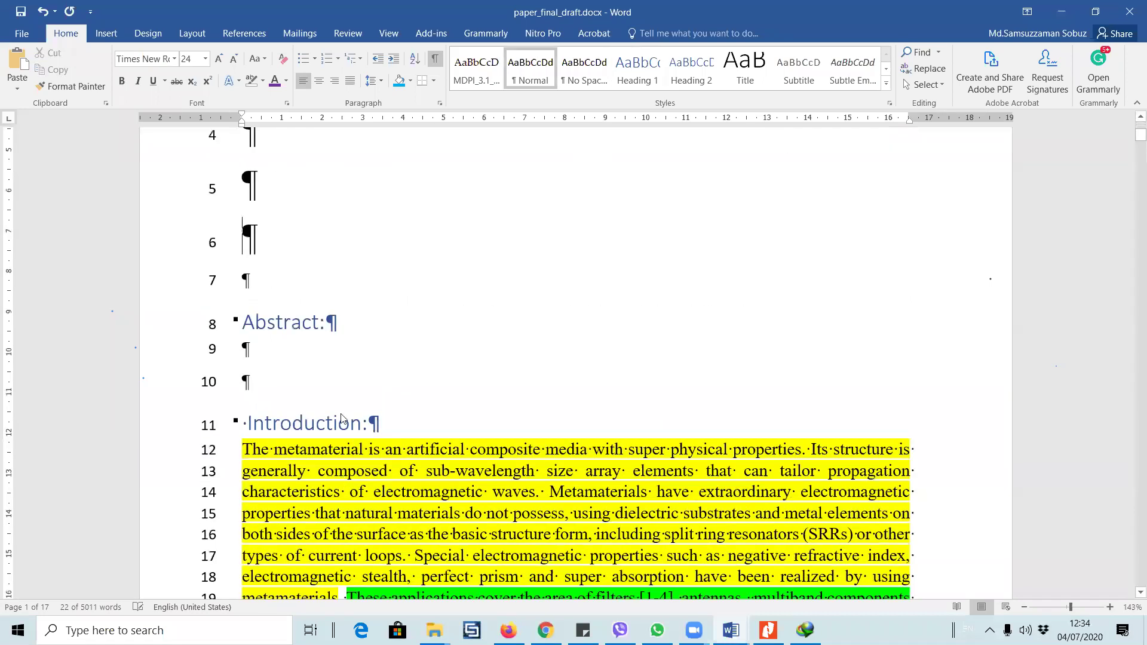
pyautogui.click(106, 33)
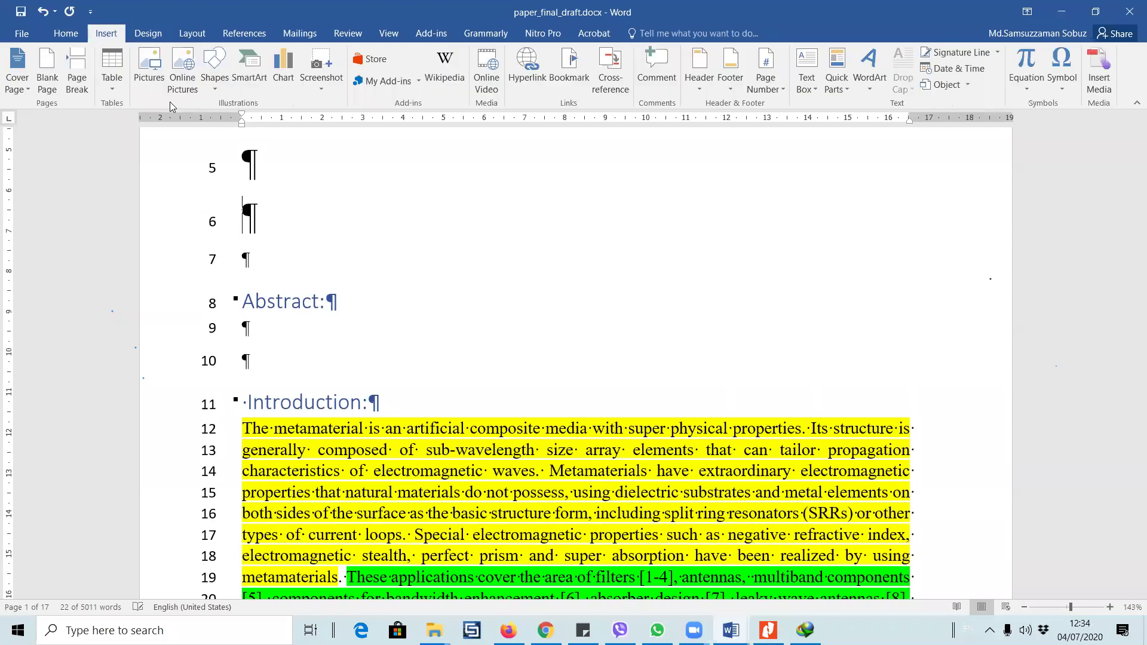
pyautogui.click(779, 90)
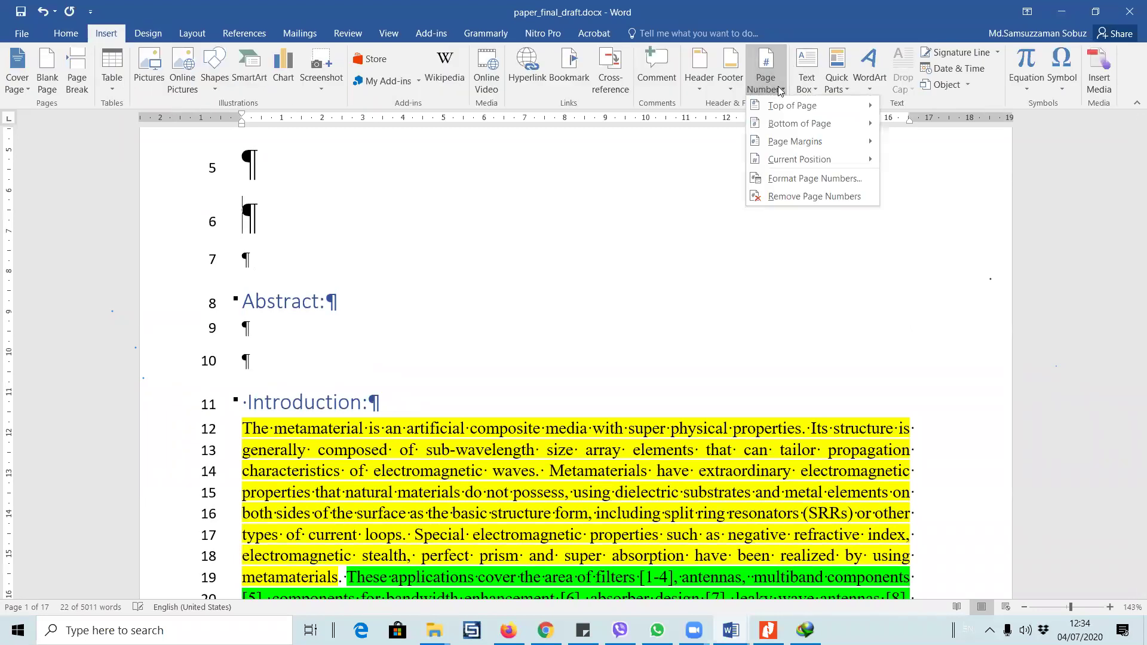
pyautogui.moveTo(816, 128)
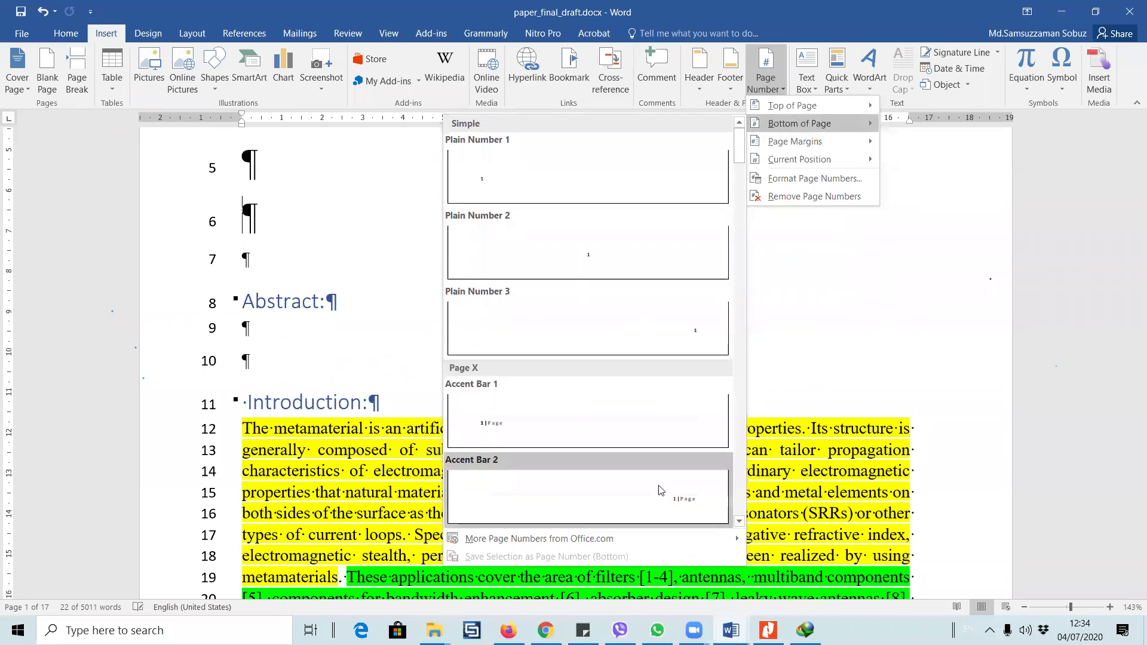
pyautogui.click(671, 469)
pyautogui.scroll(5, 462, 351)
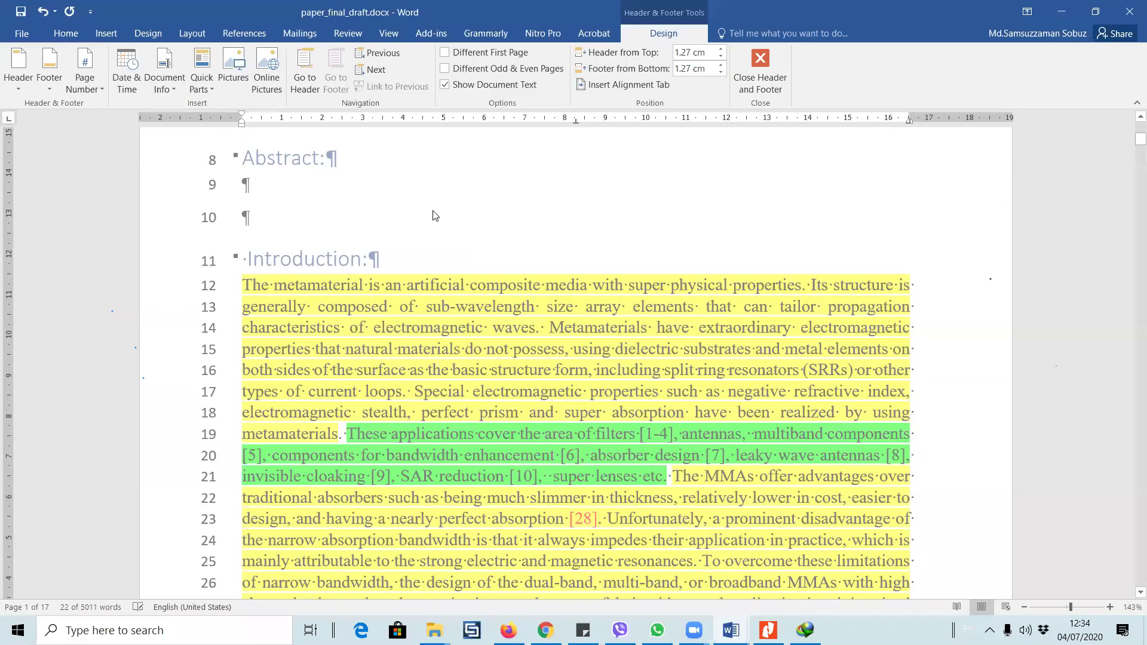
pyautogui.doubleClick(417, 204)
# - Insert an Automatic Table 1 table of contents above the Abstract heading and check its entries against the headings and page numbers
pyautogui.scroll(3, 300, 419)
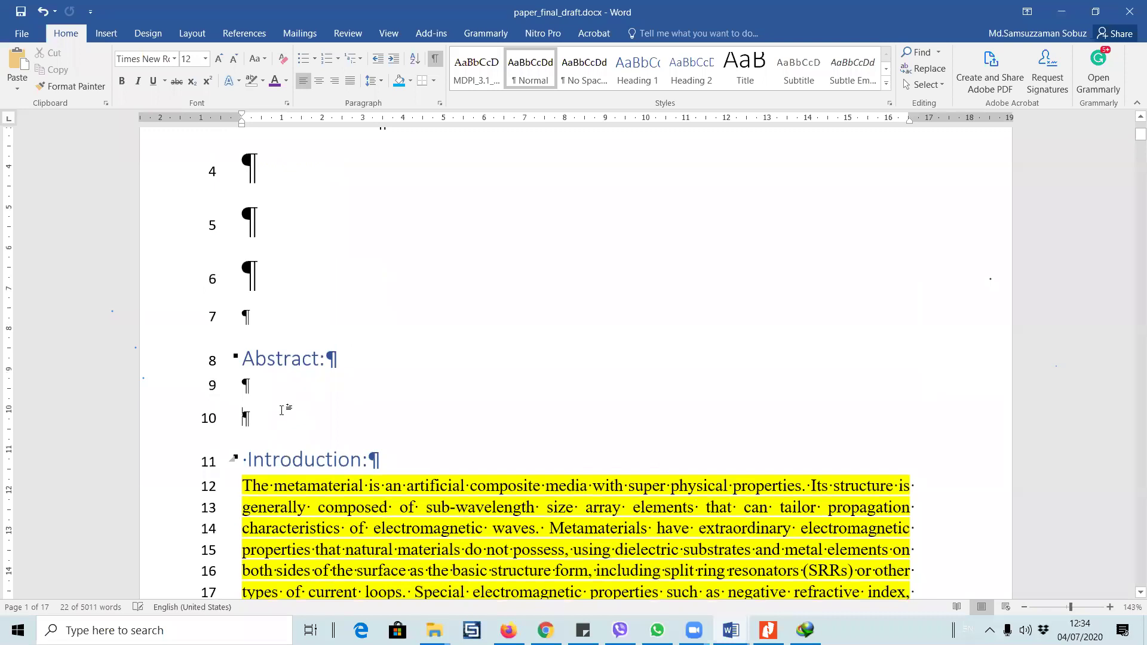
pyautogui.click(112, 35)
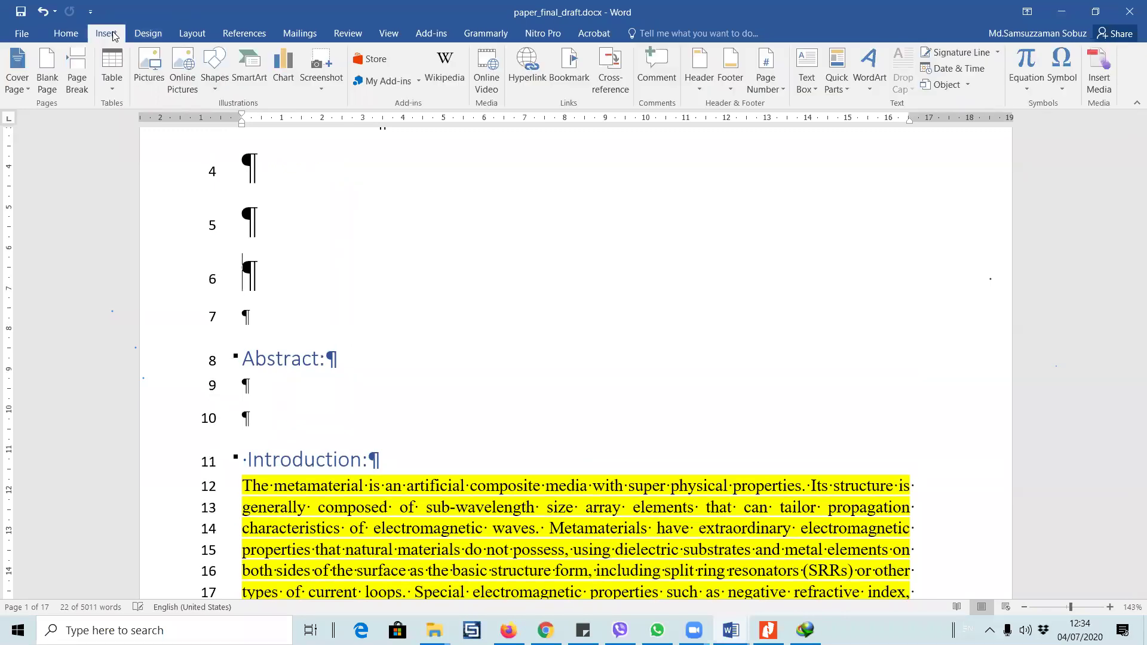
pyautogui.click(234, 34)
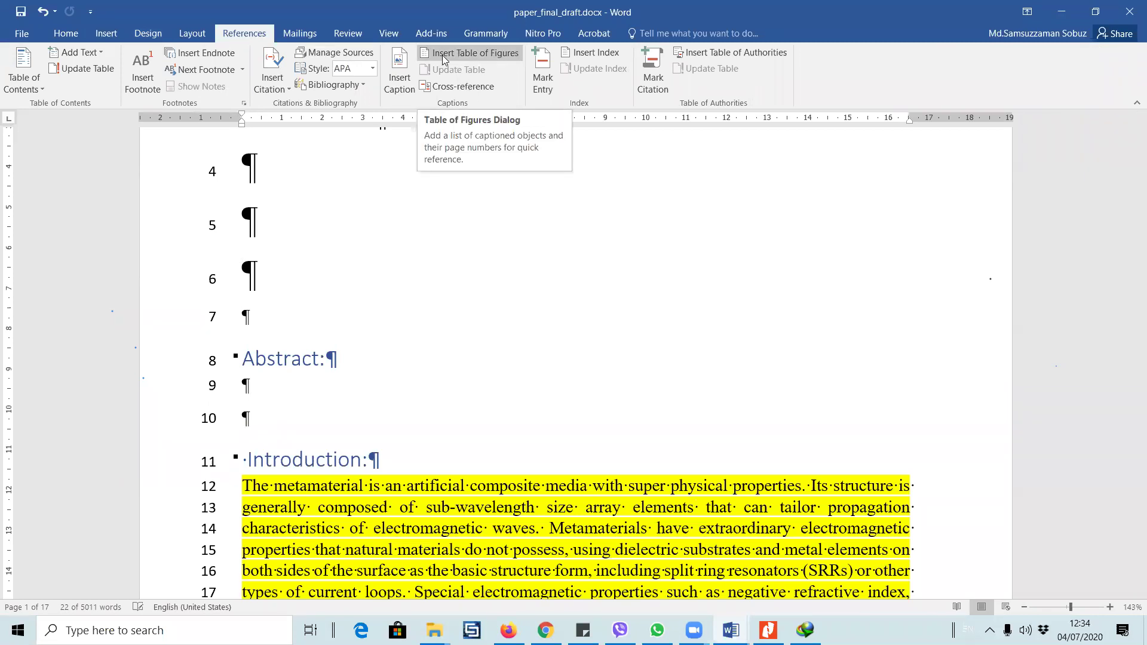
pyautogui.click(24, 69)
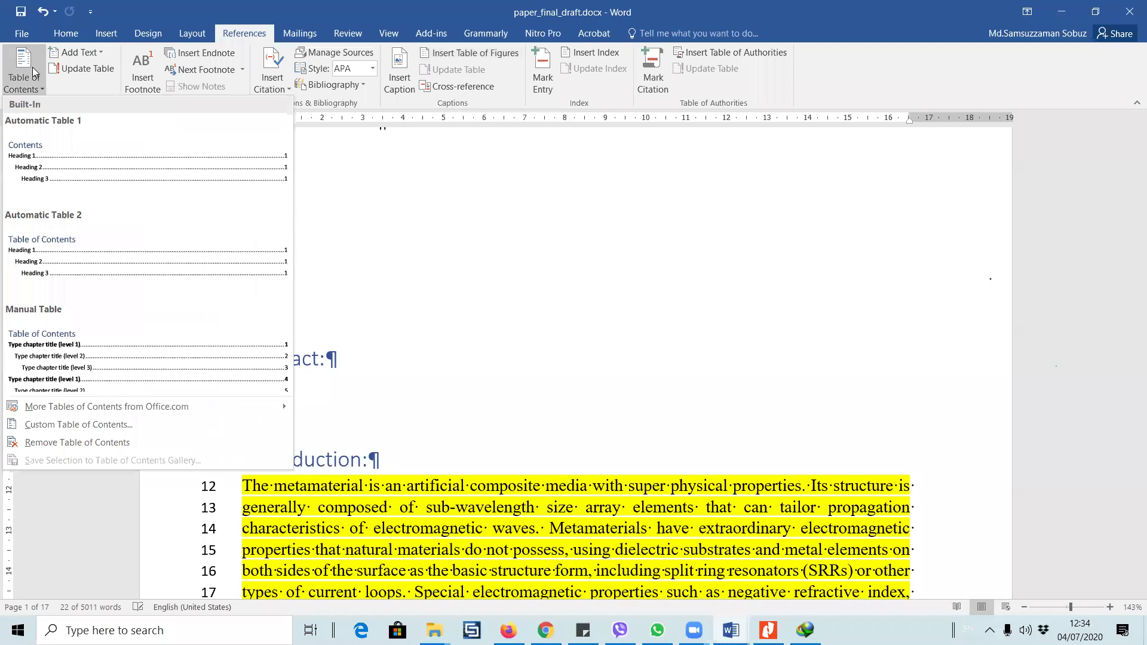
pyautogui.click(67, 171)
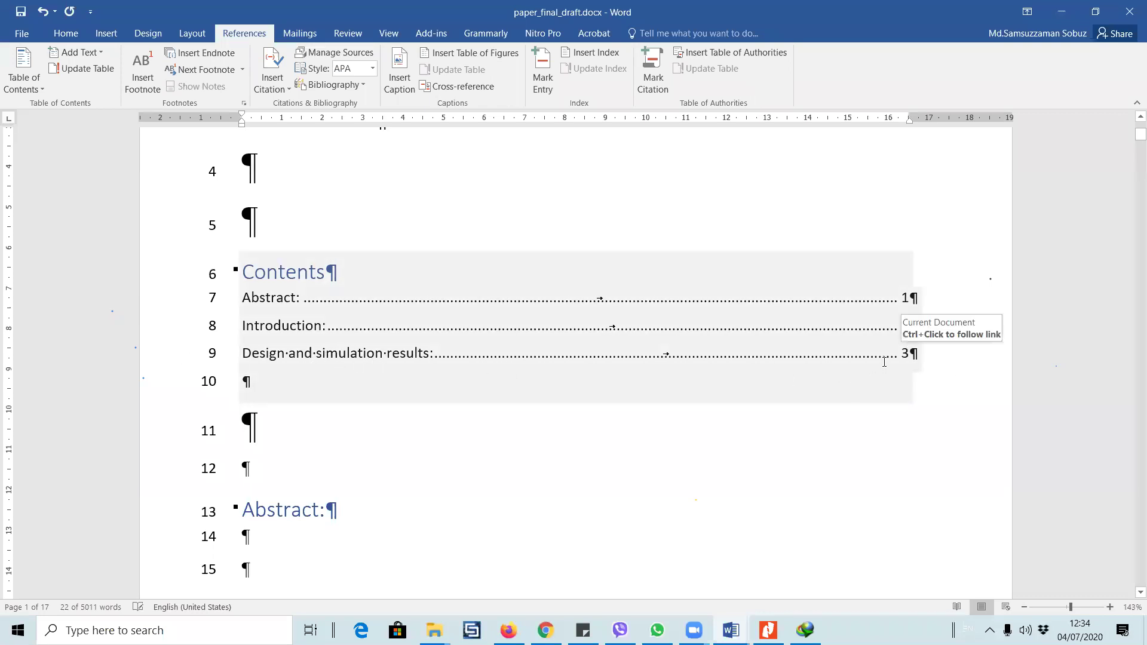
pyautogui.click(277, 261)
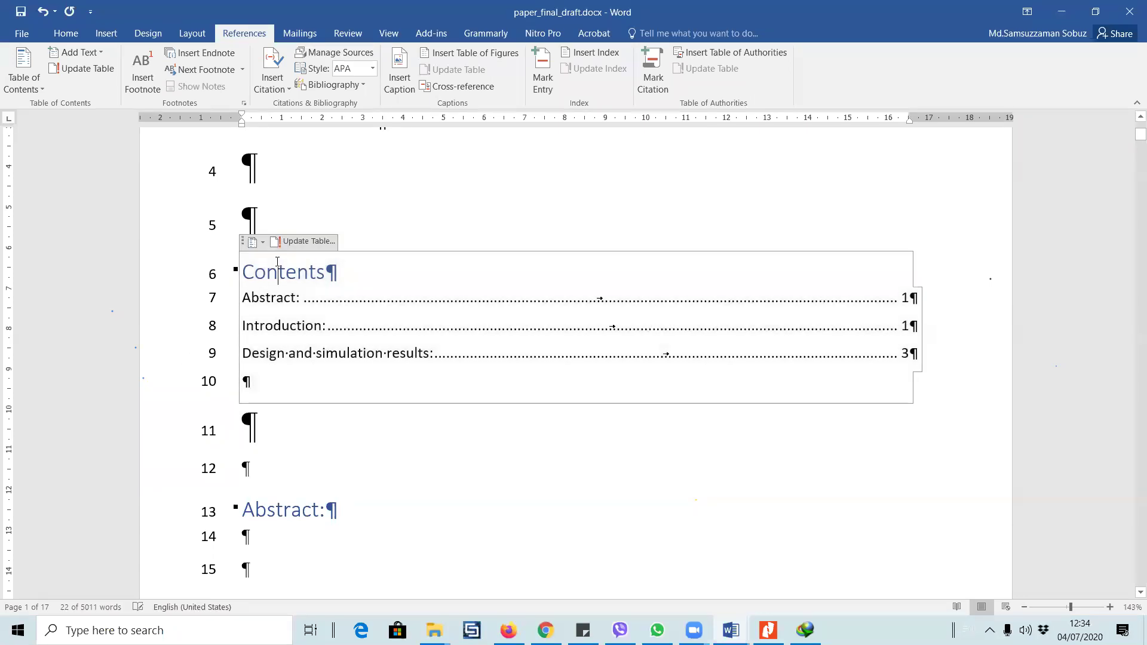
pyautogui.scroll(-10, 285, 428)
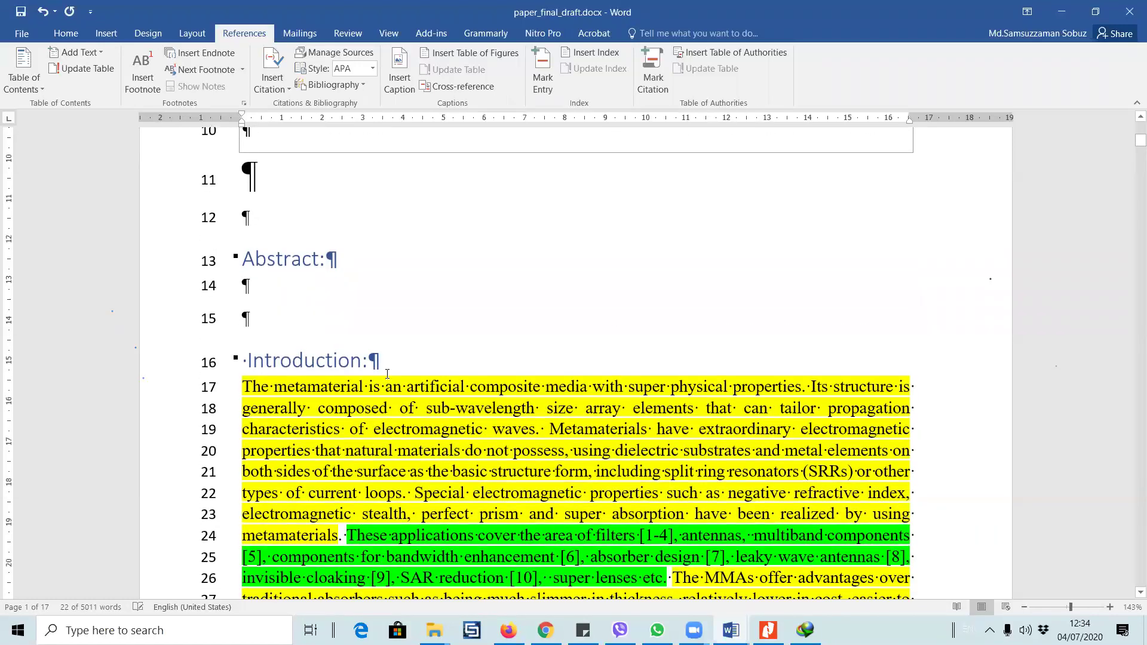
pyautogui.scroll(-5, 384, 402)
pyautogui.scroll(10, 379, 396)
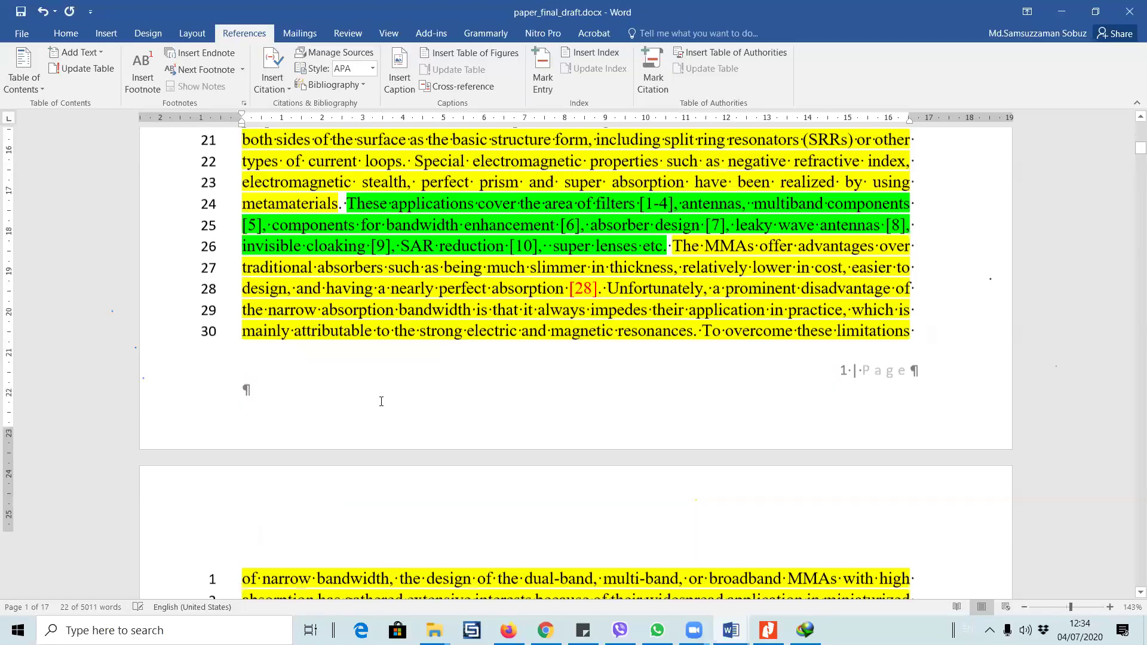
pyautogui.click(291, 309)
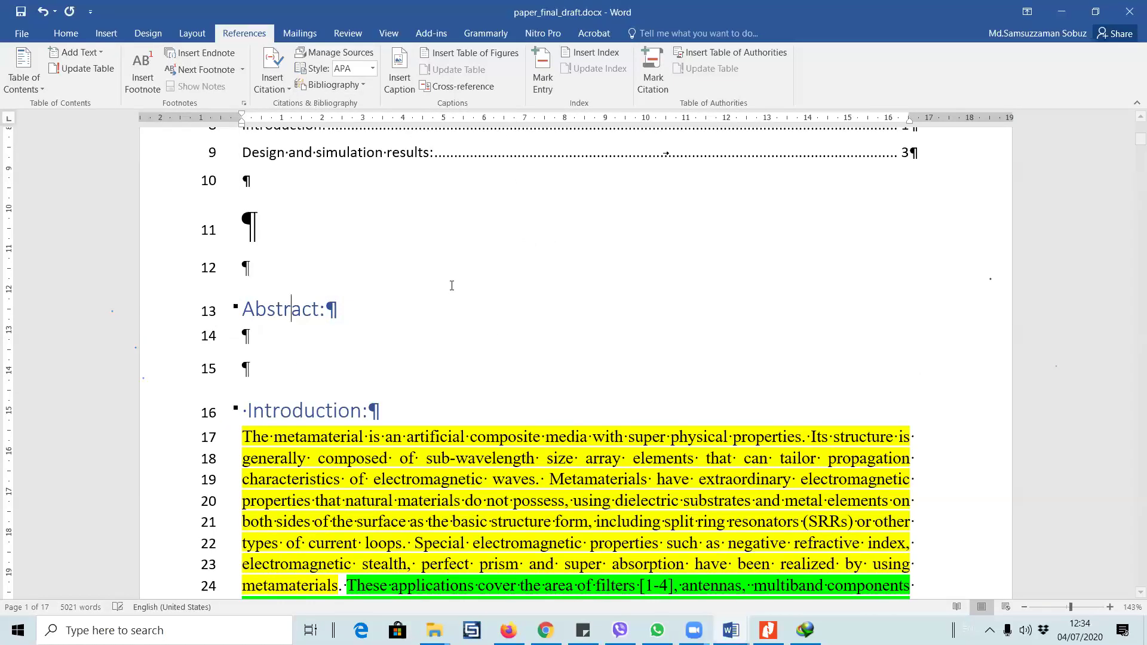
pyautogui.scroll(8, 423, 307)
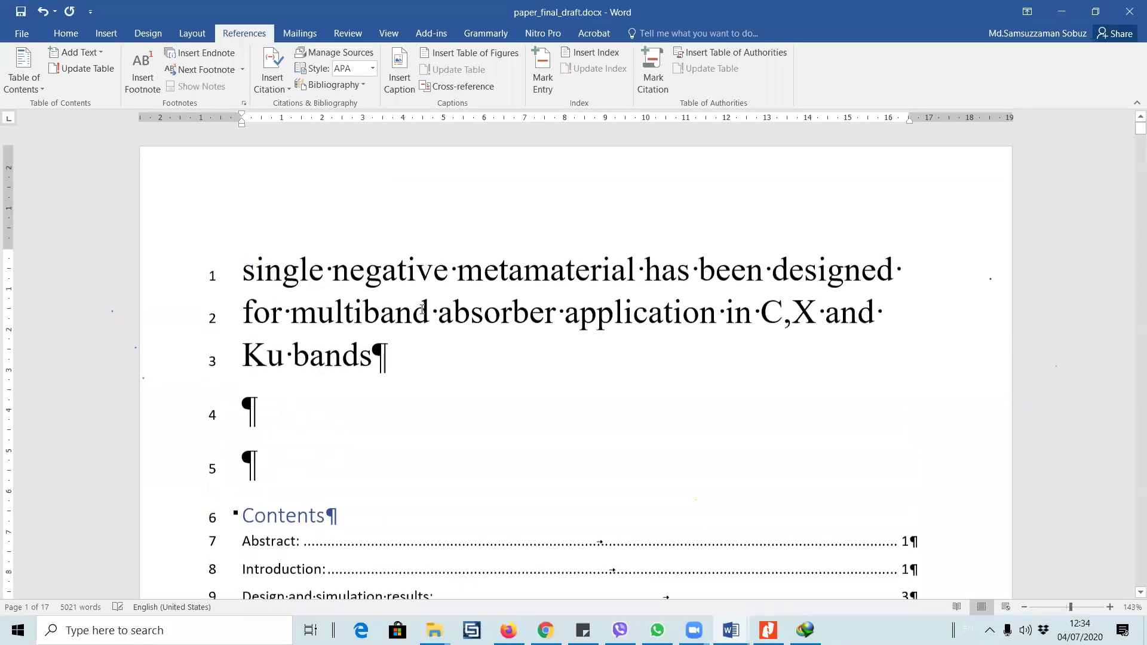
# - Try the spelling and grammar check on the document and view its word count statistics
pyautogui.click(311, 41)
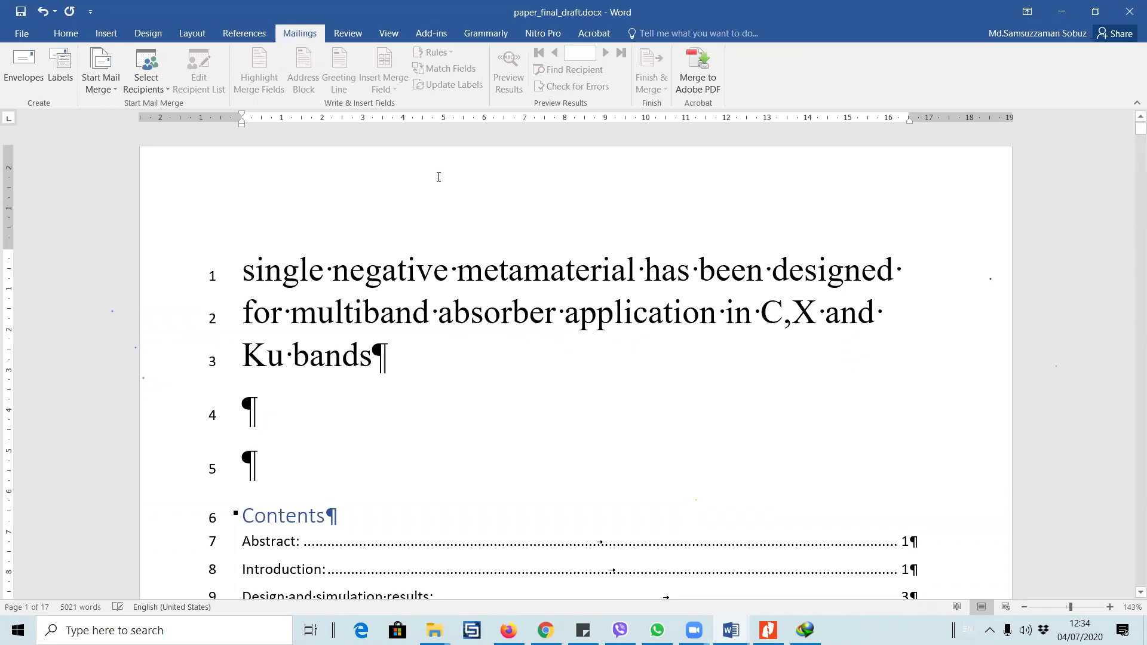
pyautogui.click(348, 34)
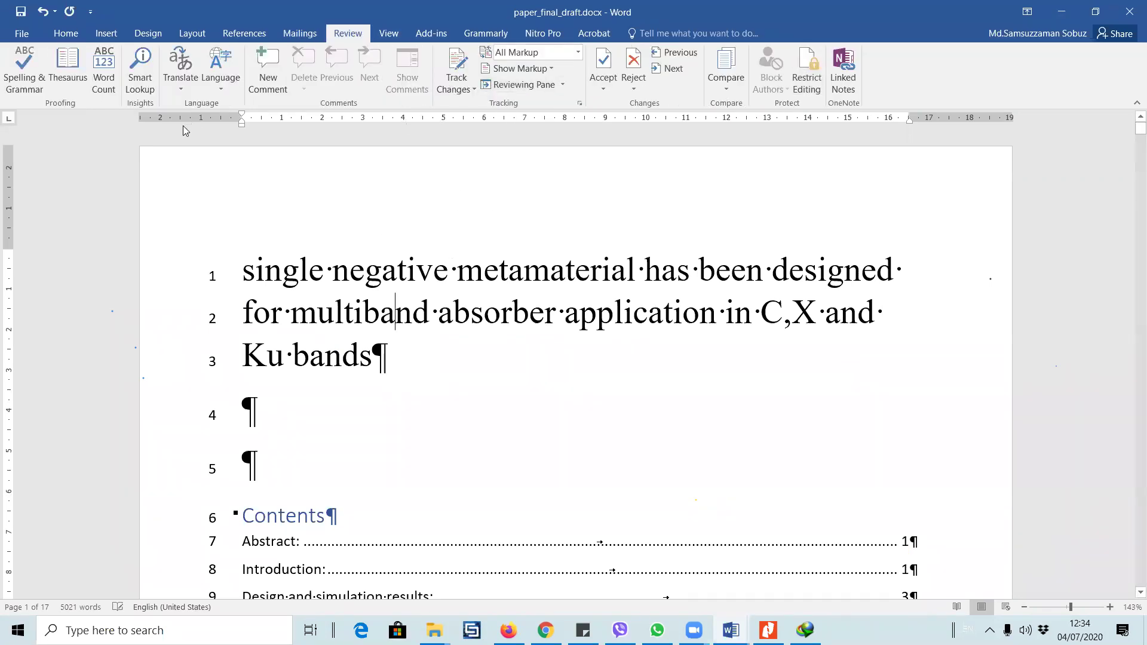
pyautogui.click(23, 75)
pyautogui.click(578, 356)
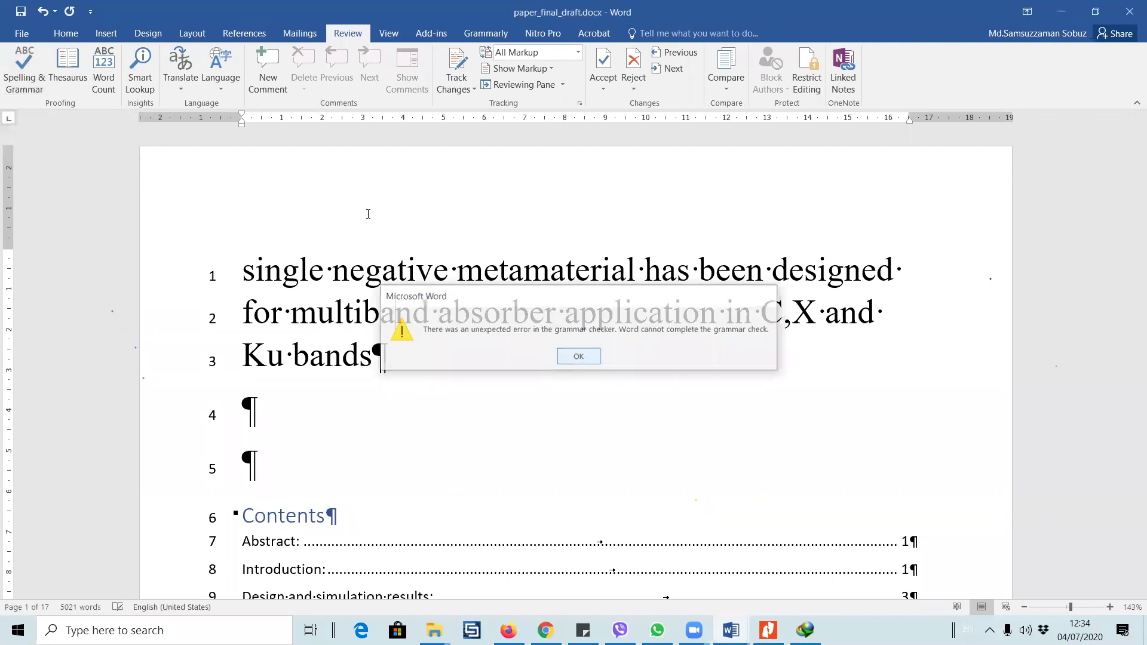
pyautogui.click(110, 72)
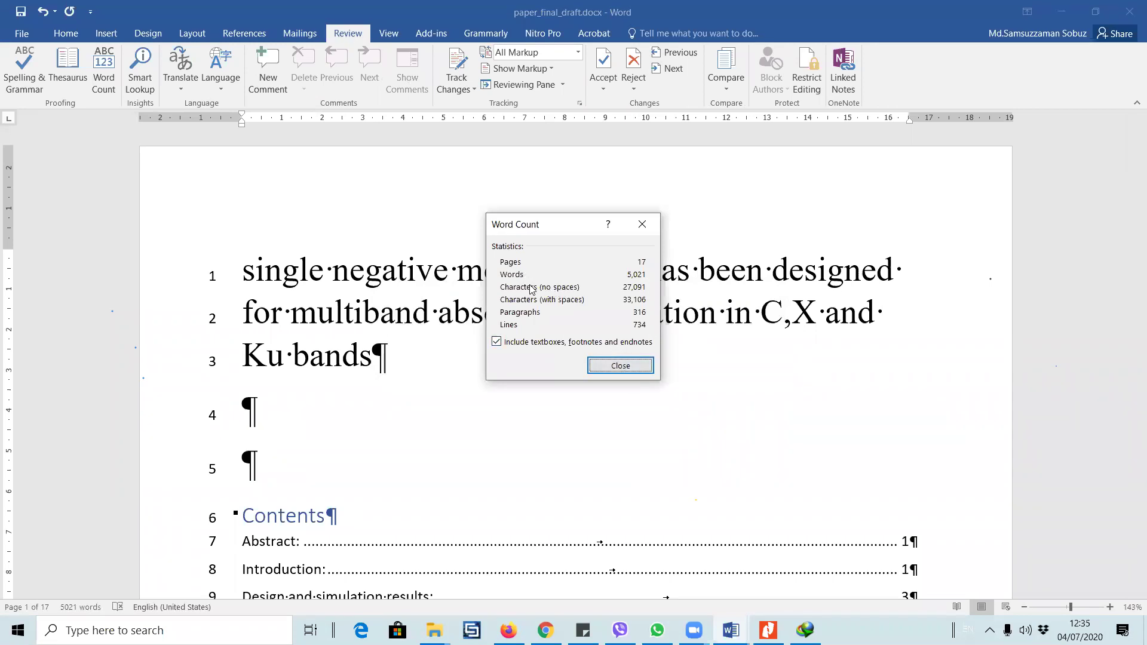
pyautogui.click(635, 369)
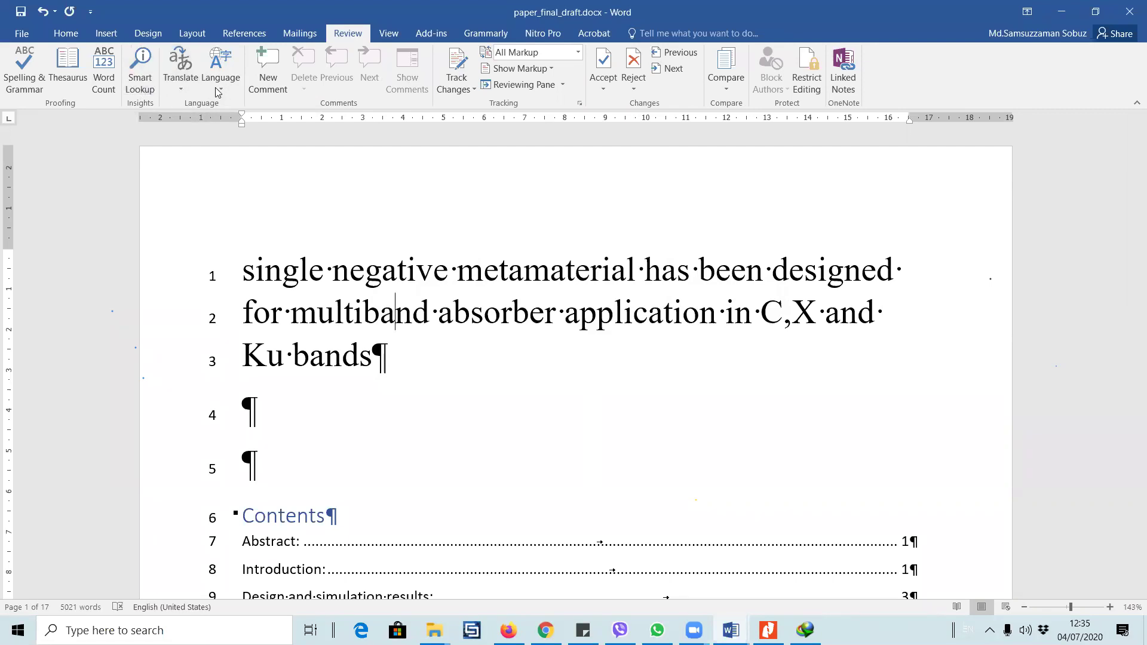
pyautogui.click(218, 90)
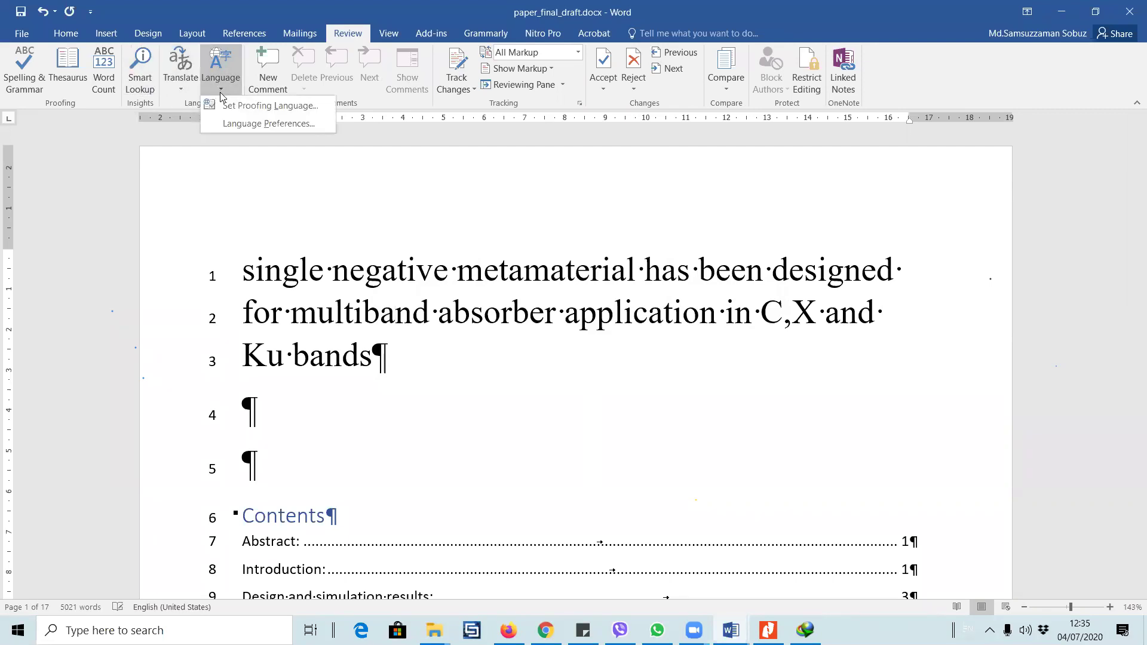
pyautogui.click(724, 306)
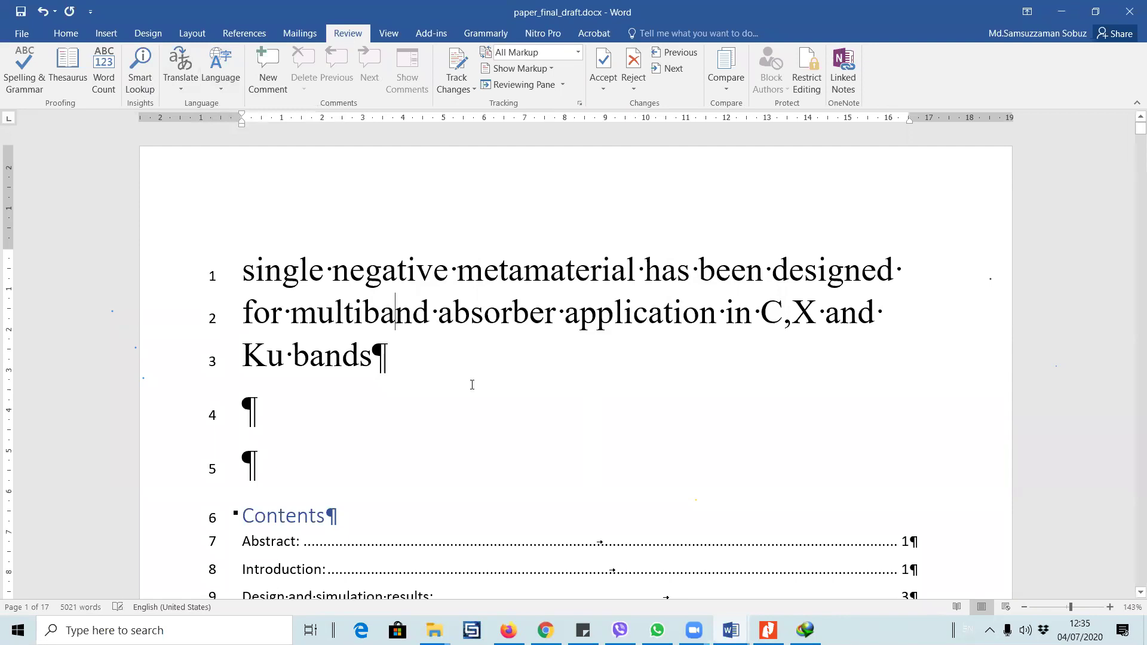
pyautogui.click(604, 88)
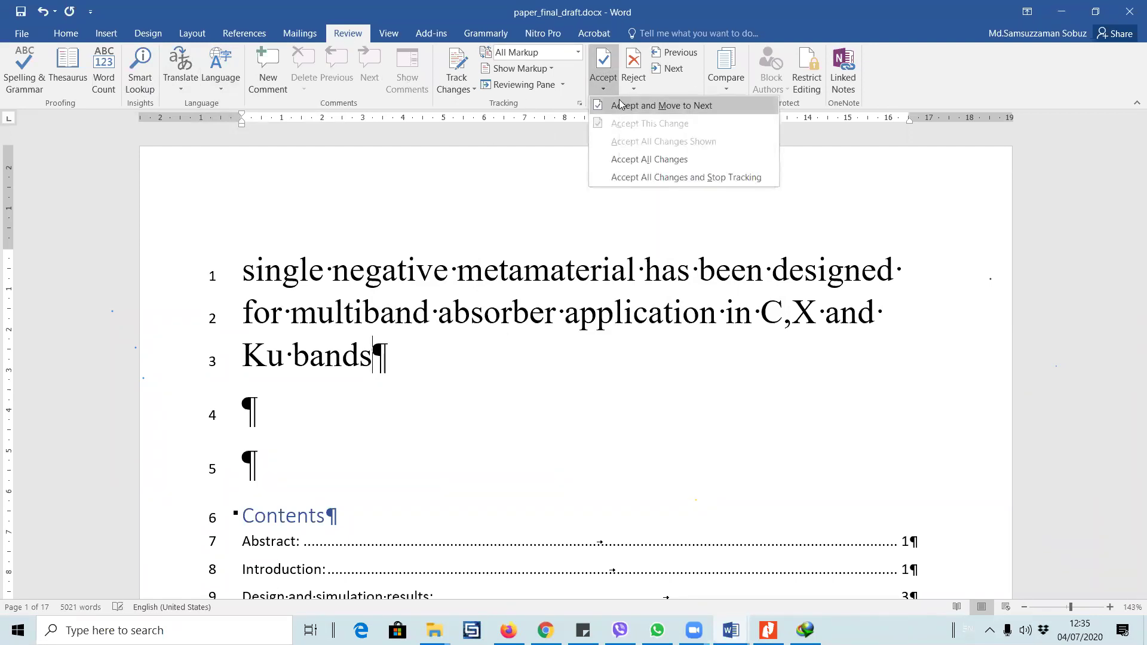
pyautogui.click(620, 106)
# - Turn on Track Changes and insert a few spaces inside the word "composite" in the Introduction's first line
pyautogui.scroll(-10, 407, 478)
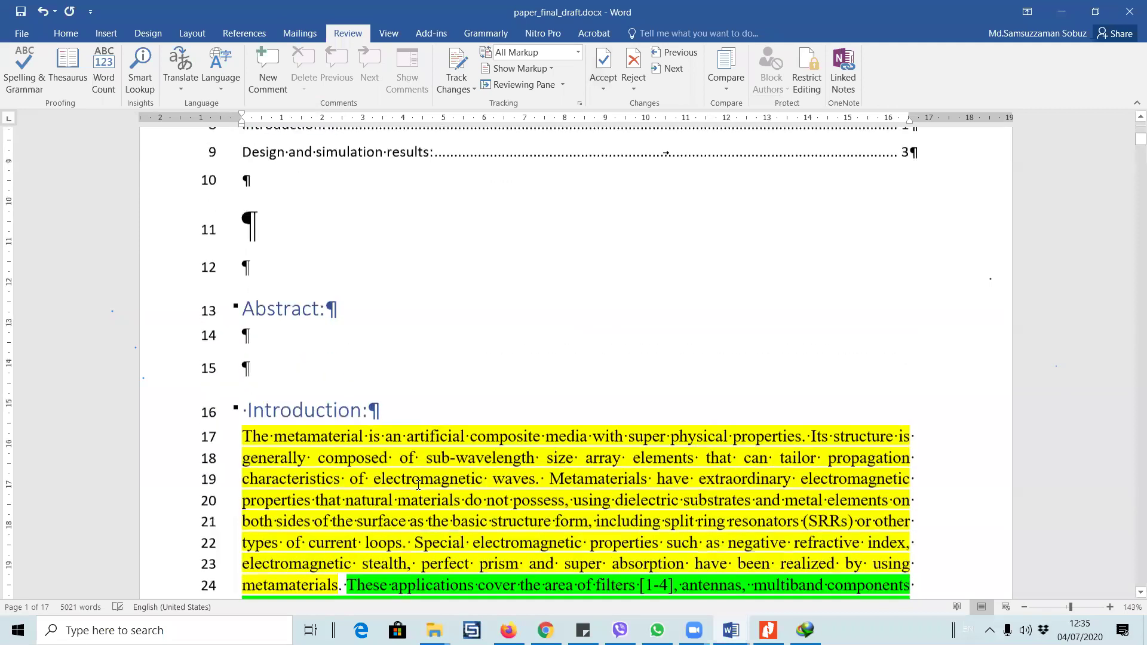
pyautogui.click(604, 83)
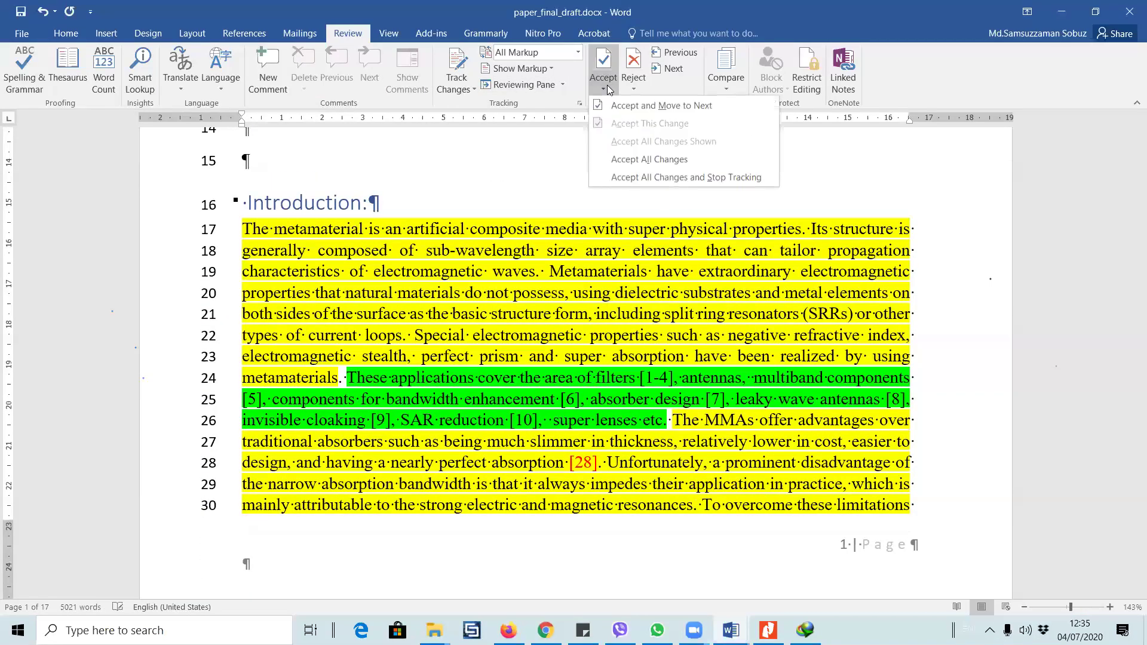
pyautogui.click(458, 84)
pyautogui.click(464, 108)
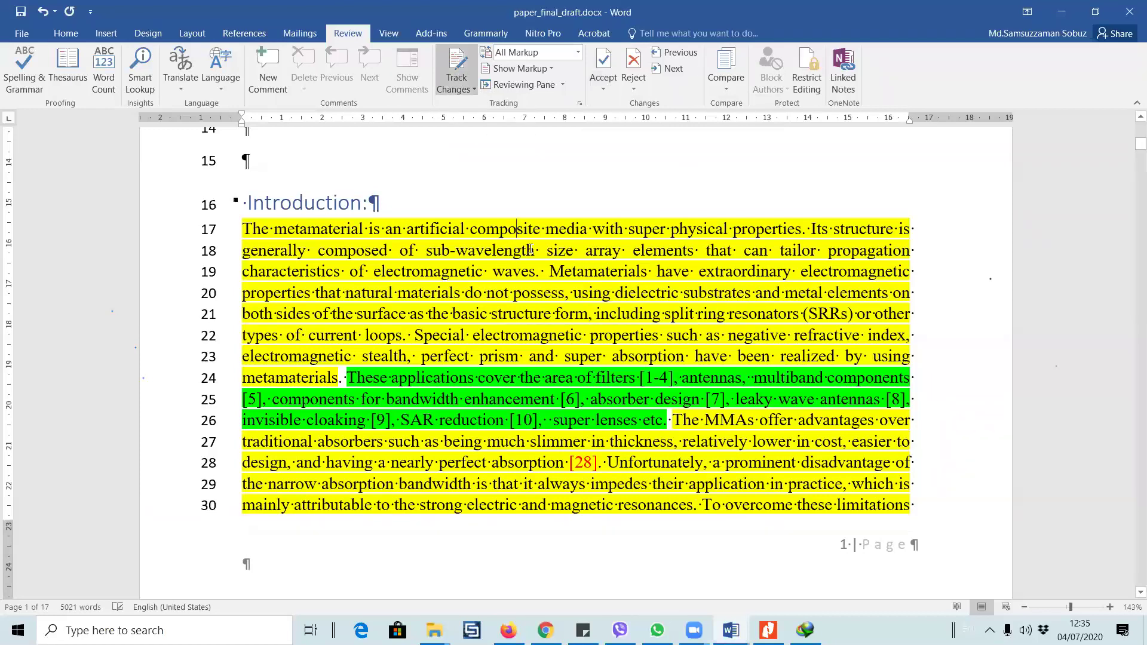
pyautogui.click(512, 230)
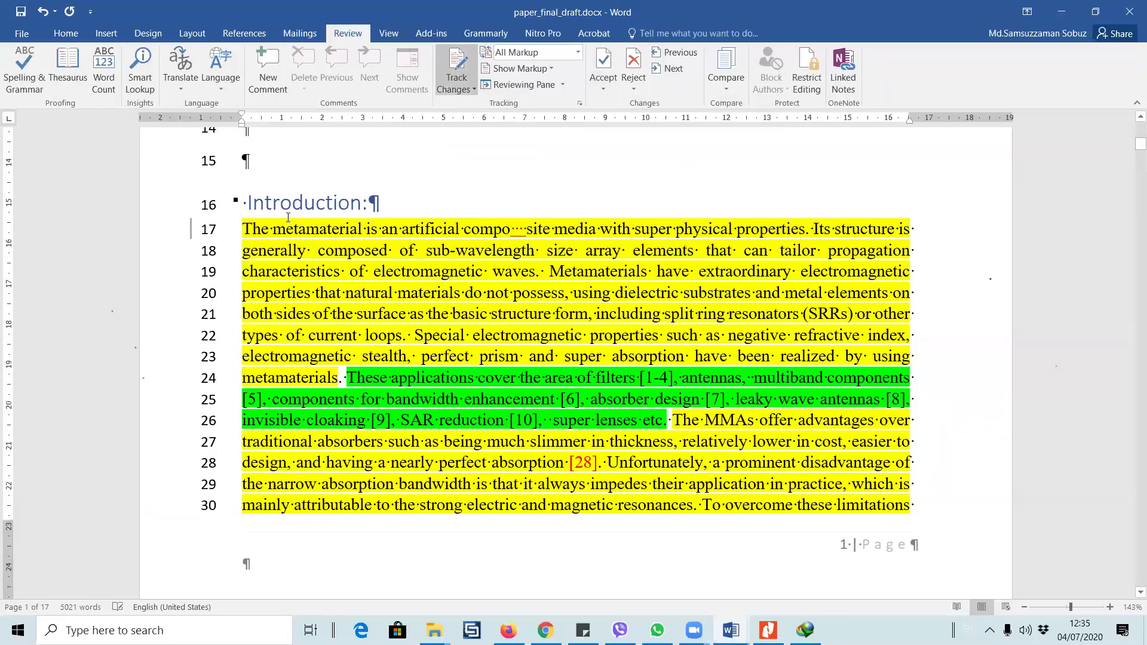
# - Delete "Split-ring resonator based" from the start of the second page's new paragraph as a tracked change and save the document
pyautogui.scroll(-15, 327, 326)
pyautogui.moveTo(242, 326); pyautogui.dragTo(424, 327)
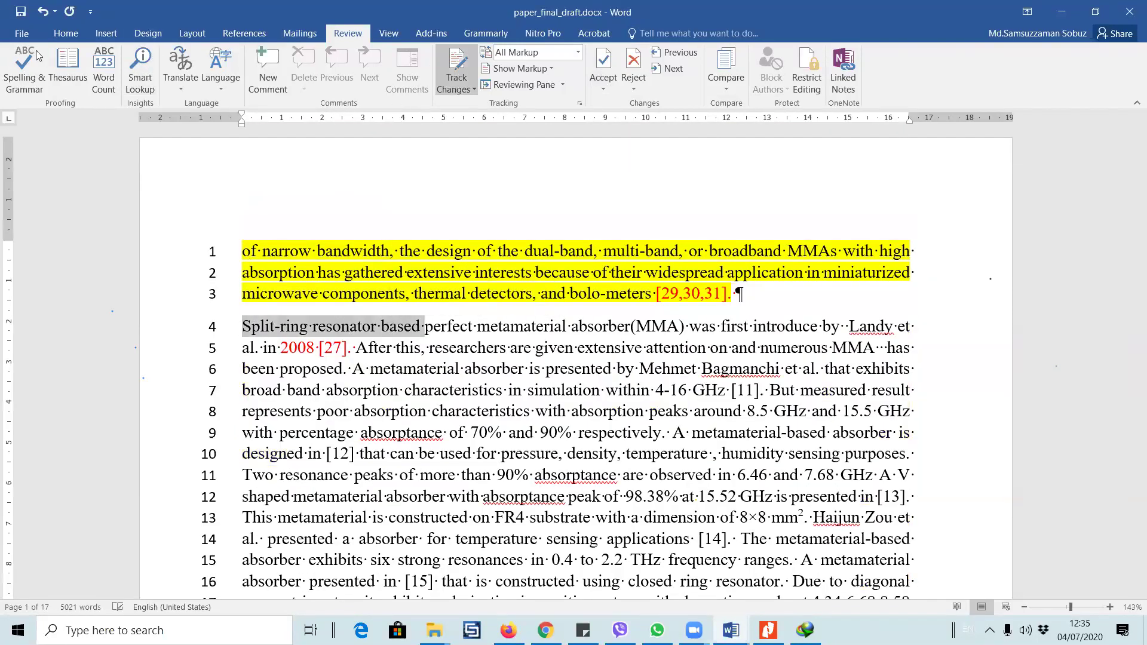
pyautogui.click(66, 33)
pyautogui.press('Delete')
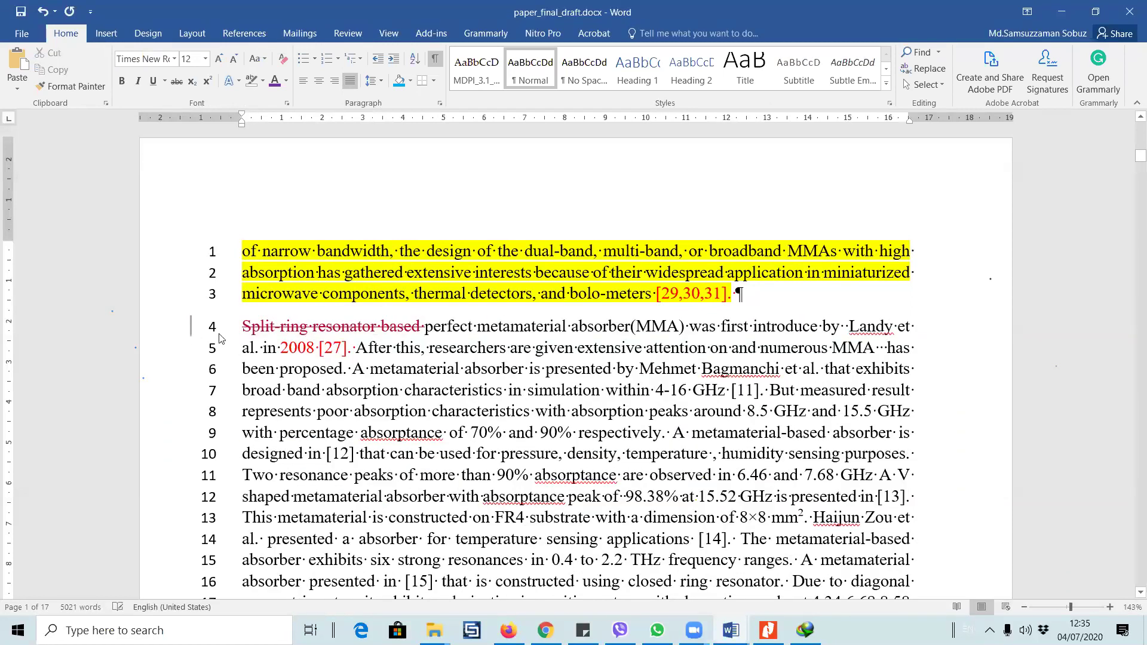
pyautogui.click(21, 11)
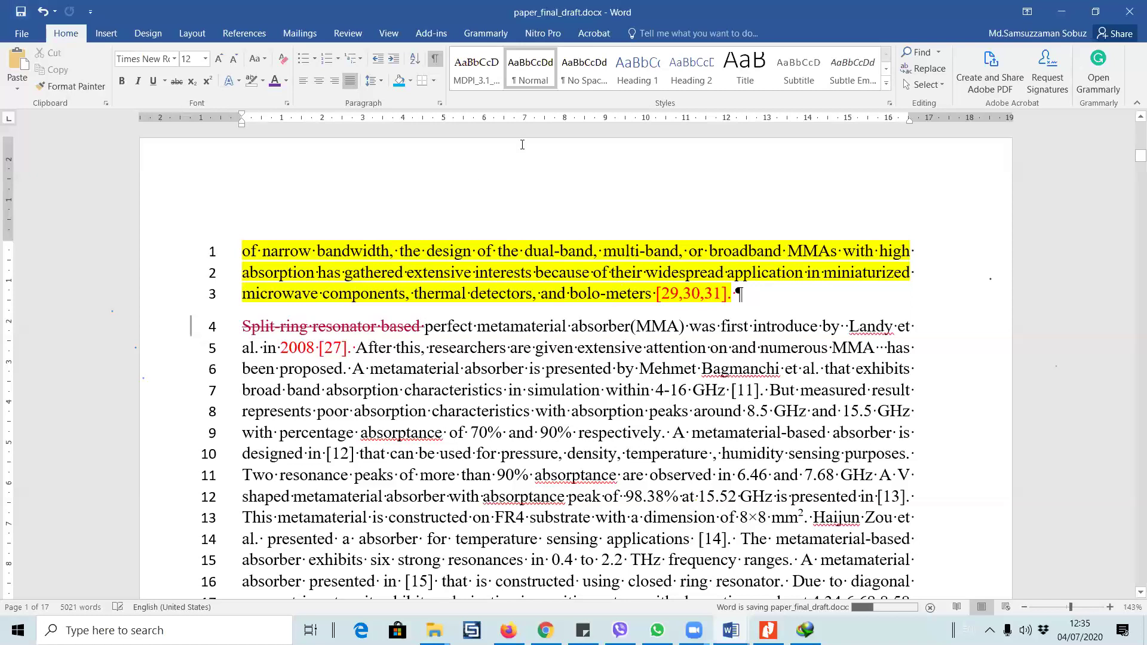
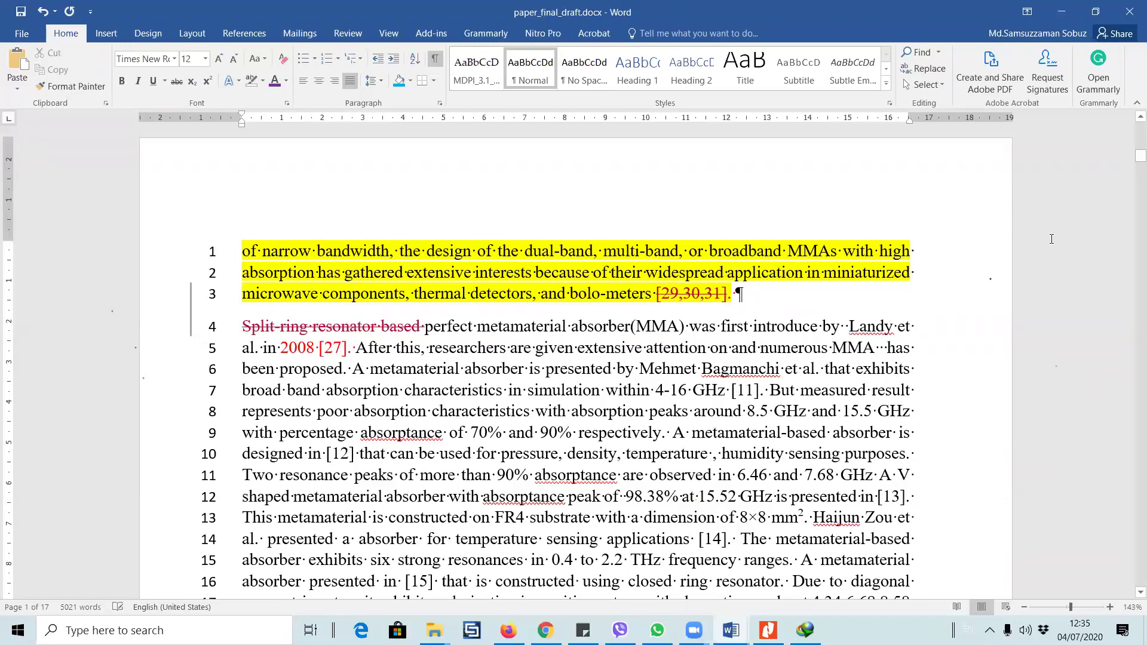
pyautogui.scroll(-15, 558, 321)
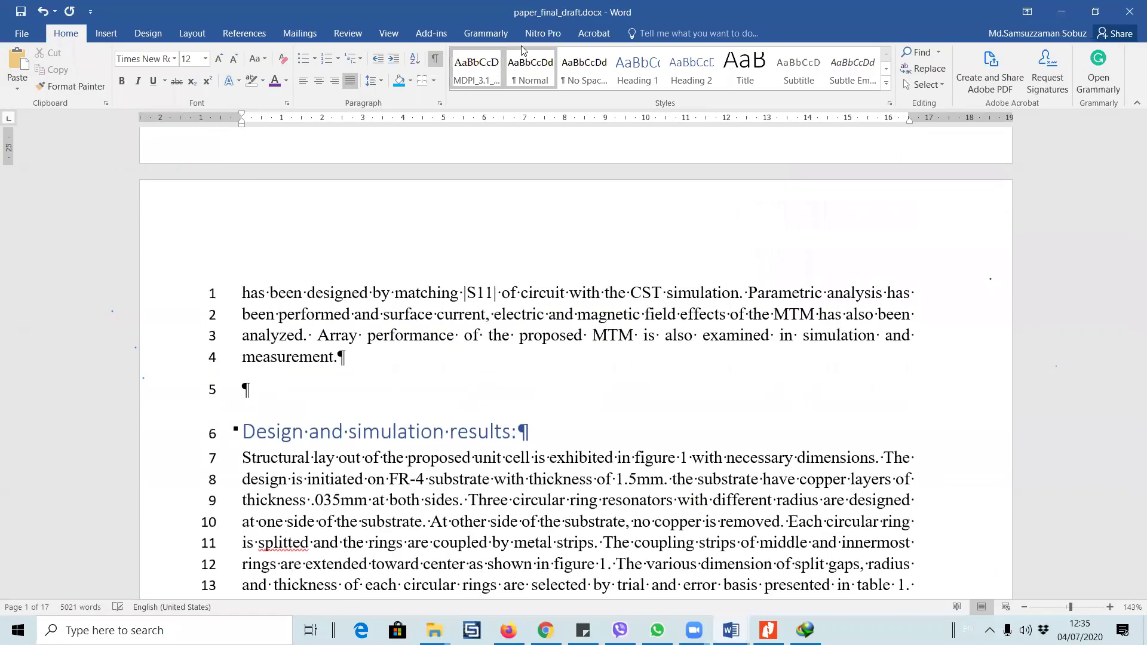
pyautogui.click(347, 32)
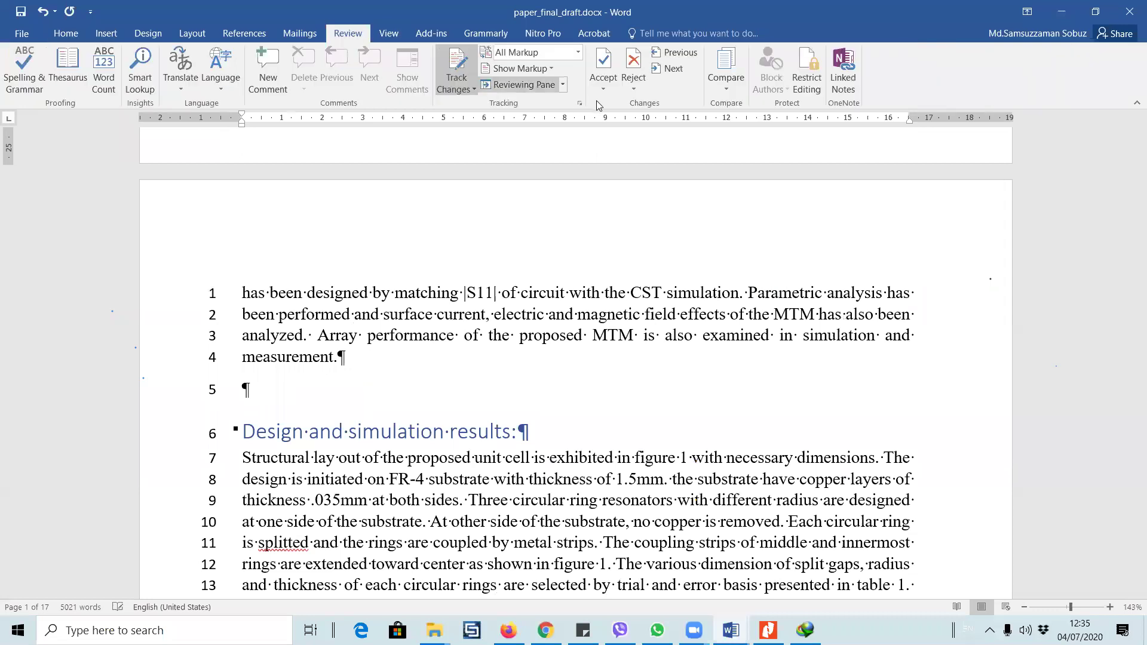
pyautogui.click(389, 34)
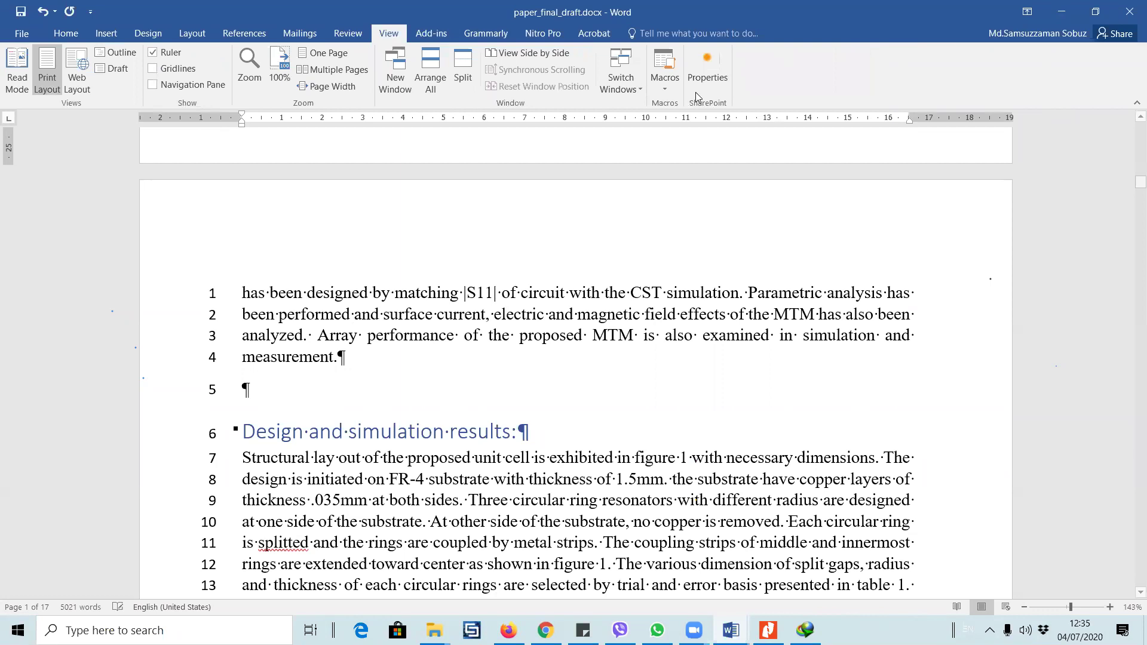
pyautogui.click(545, 34)
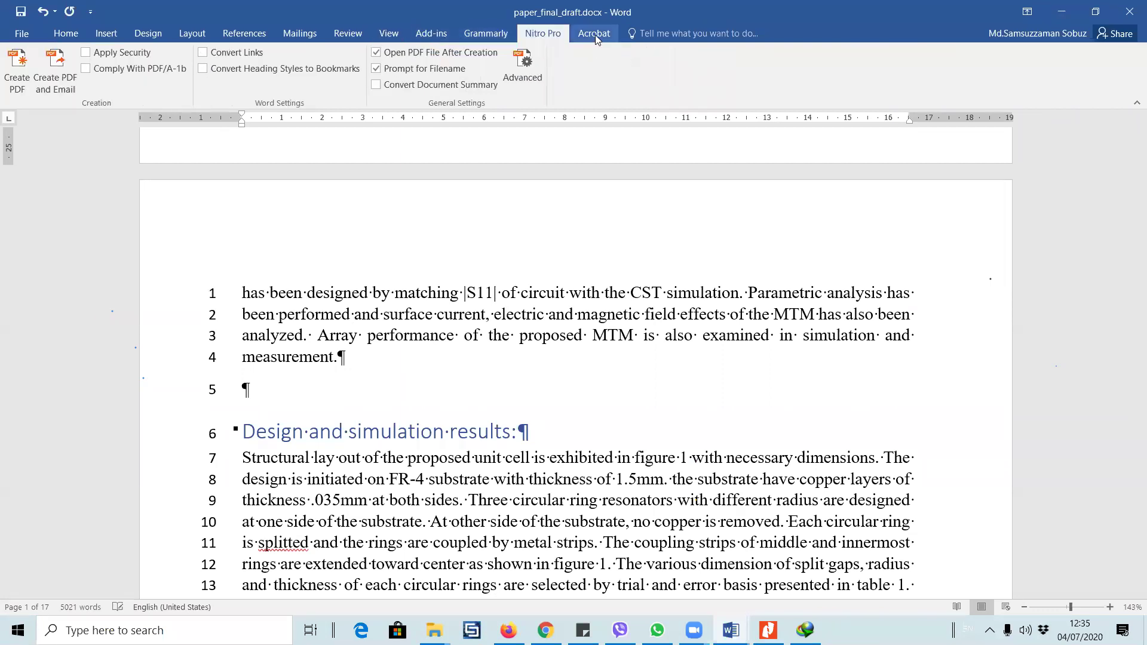
pyautogui.click(595, 35)
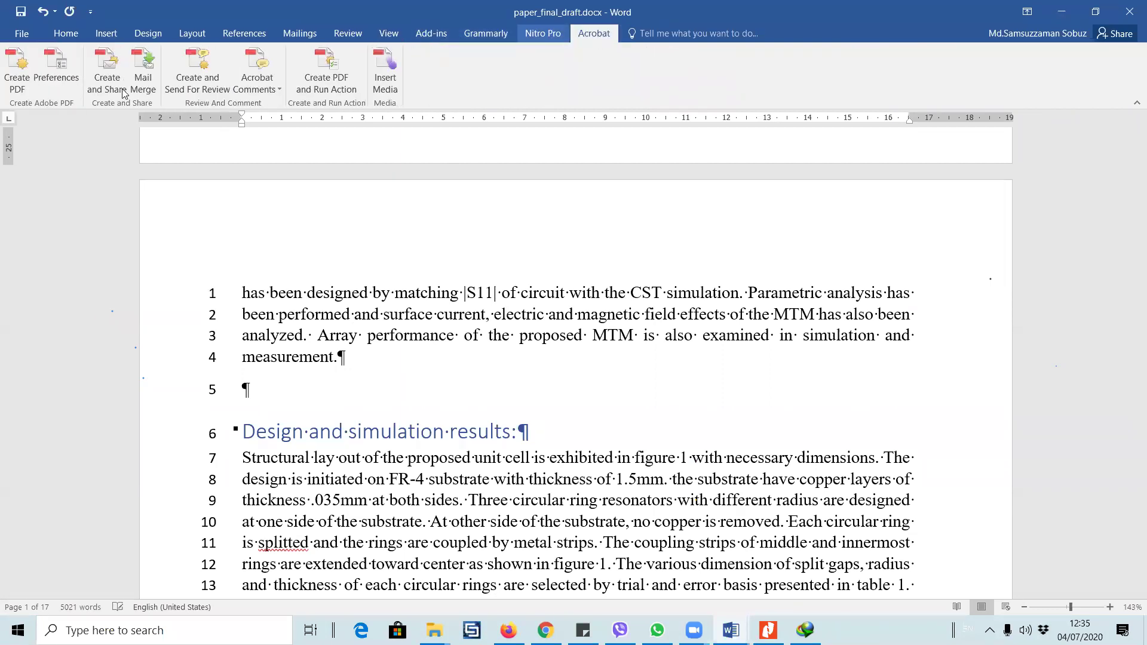
pyautogui.click(65, 34)
pyautogui.scroll(3, 634, 348)
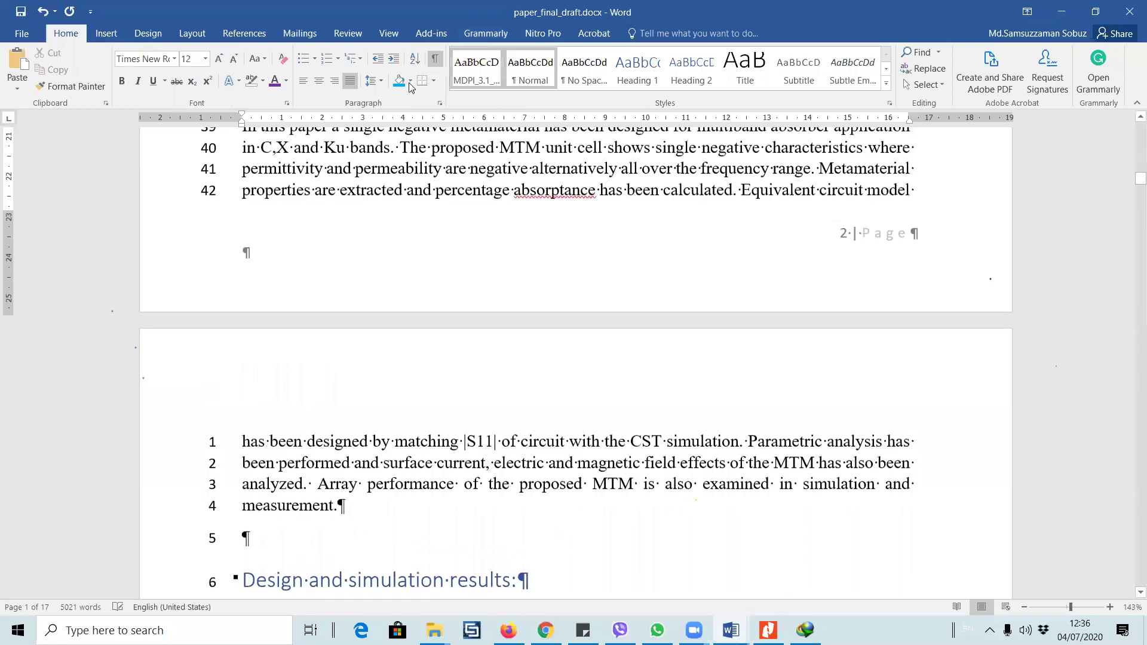
pyautogui.scroll(2, 439, 129)
pyautogui.scroll(9, 438, 129)
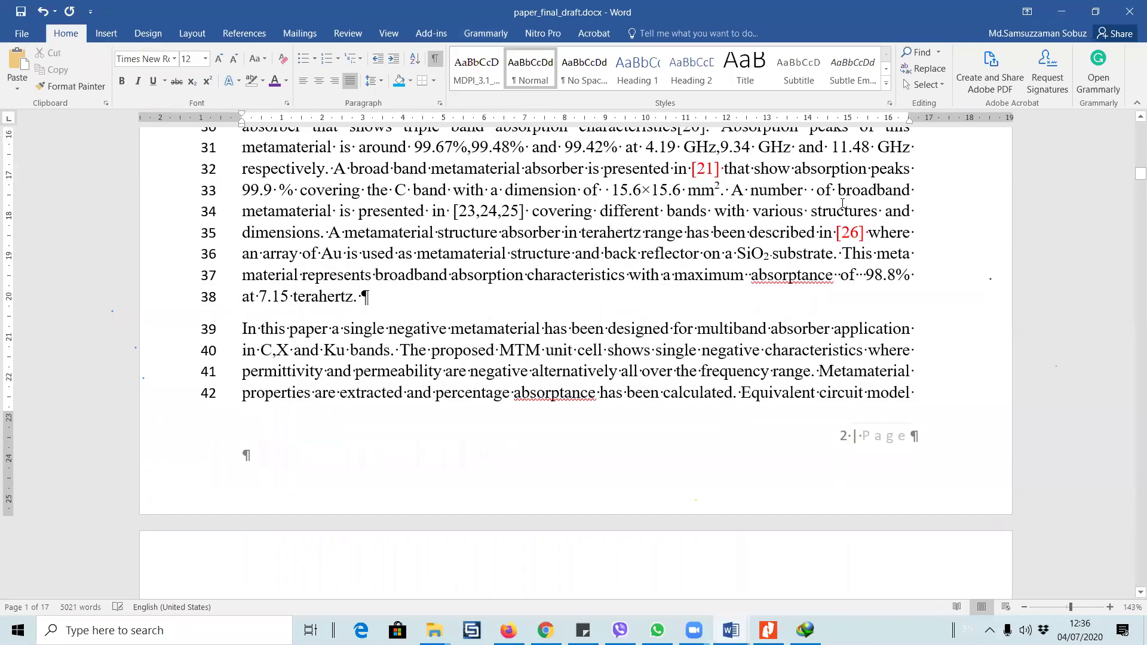
pyautogui.click(108, 35)
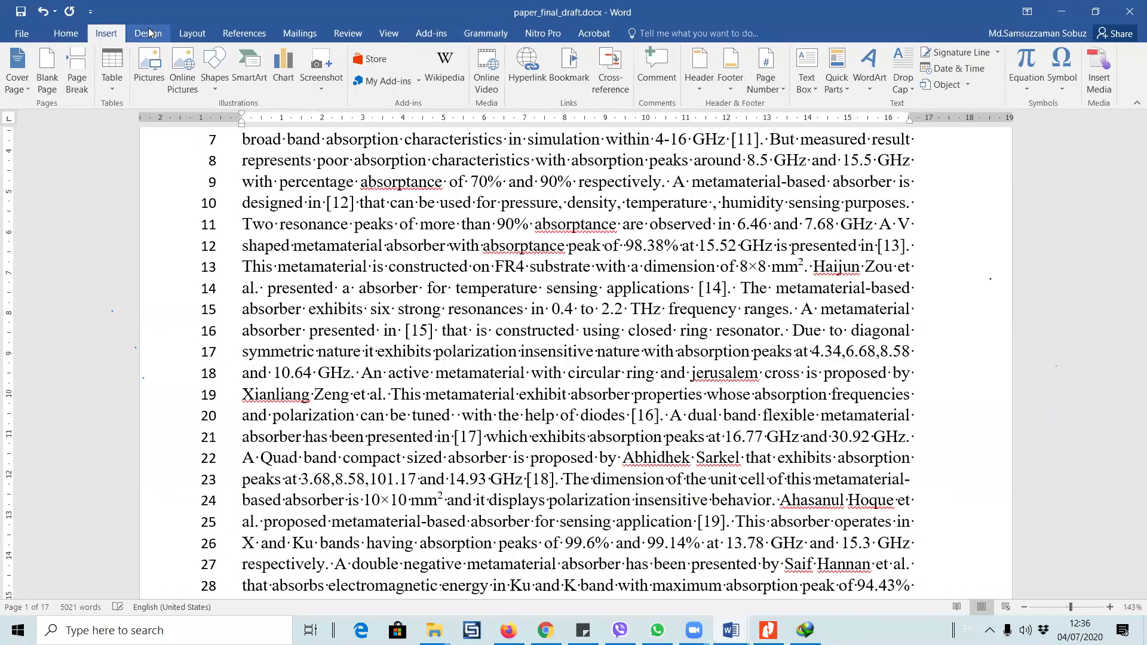
pyautogui.click(148, 33)
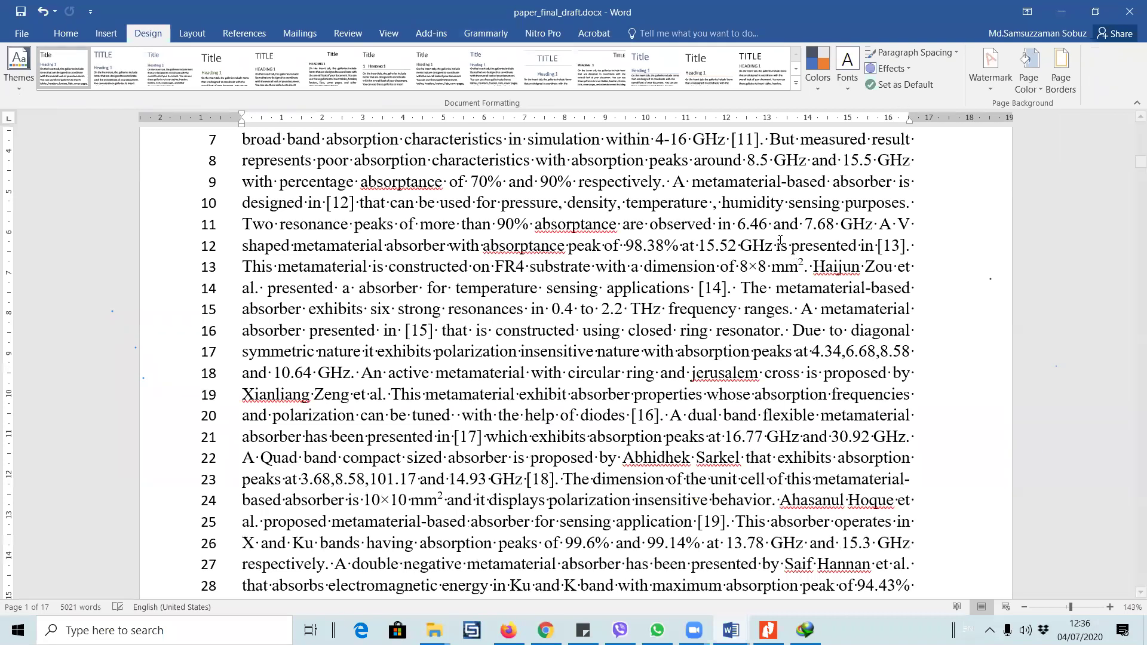
pyautogui.scroll(20, 764, 263)
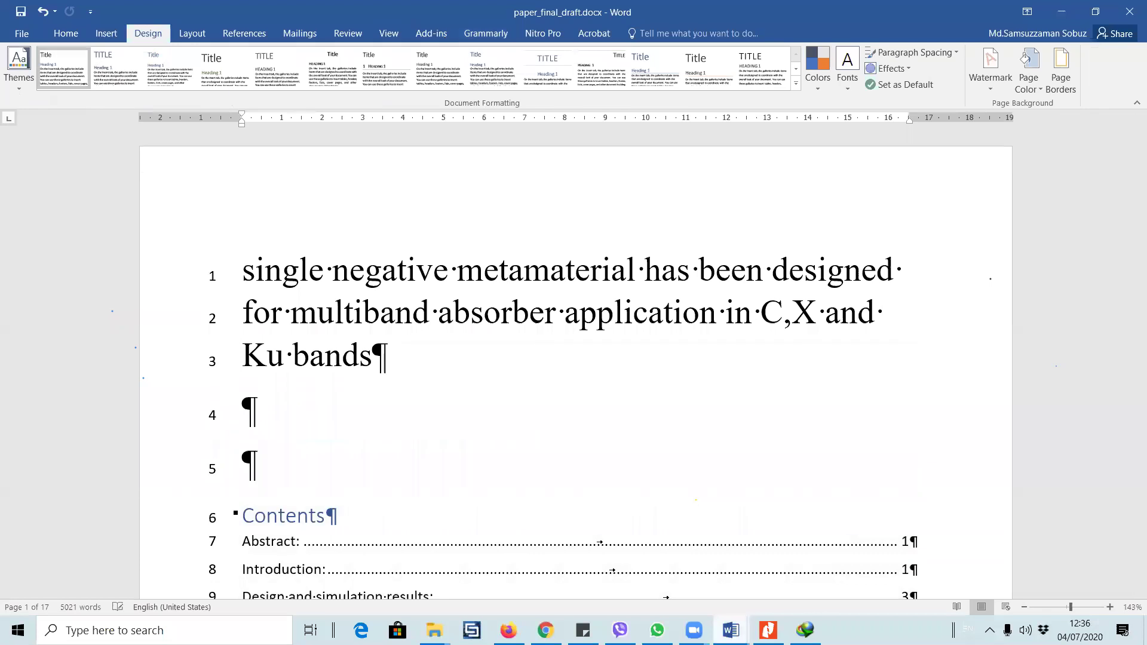
pyautogui.moveTo(731, 630)
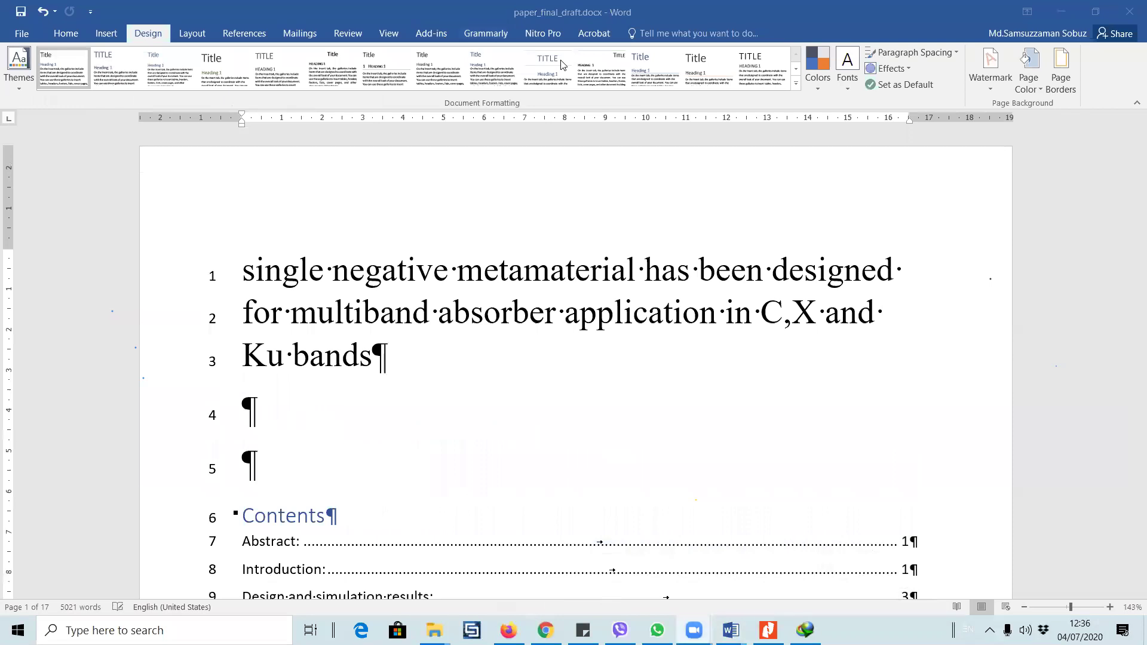
pyautogui.click(460, 391)
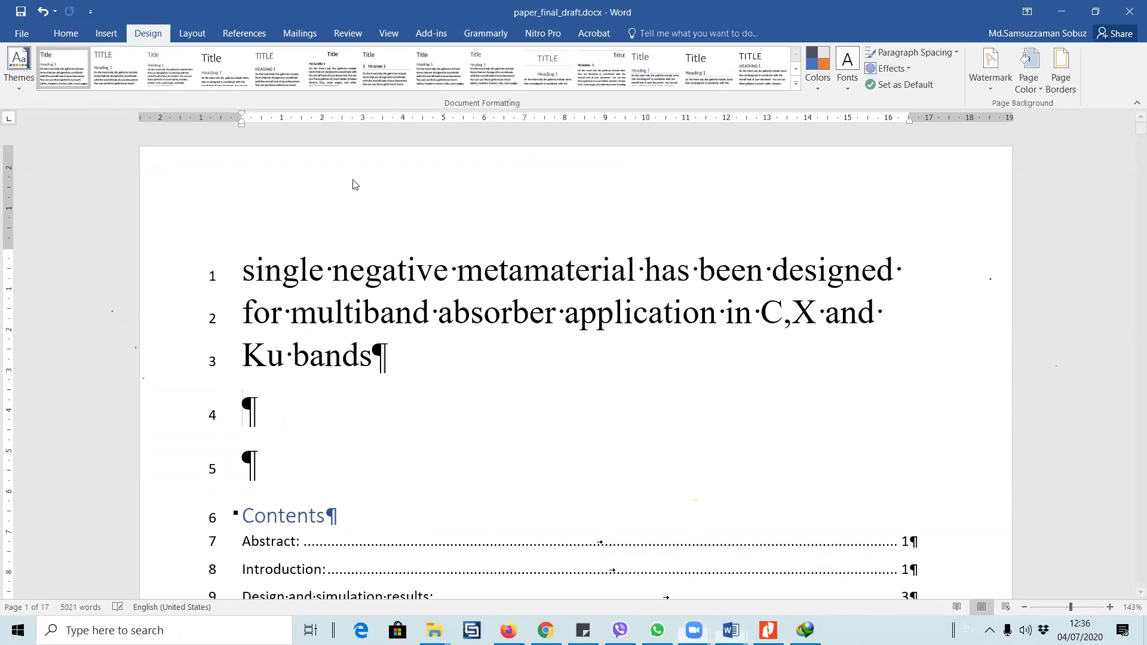
# - Switch to Firefox and look through the open mail, MDPI Susy, university website and Google search pages
pyautogui.hotkey('alt', 'Tab')
pyautogui.click(466, 33)
pyautogui.click(558, 33)
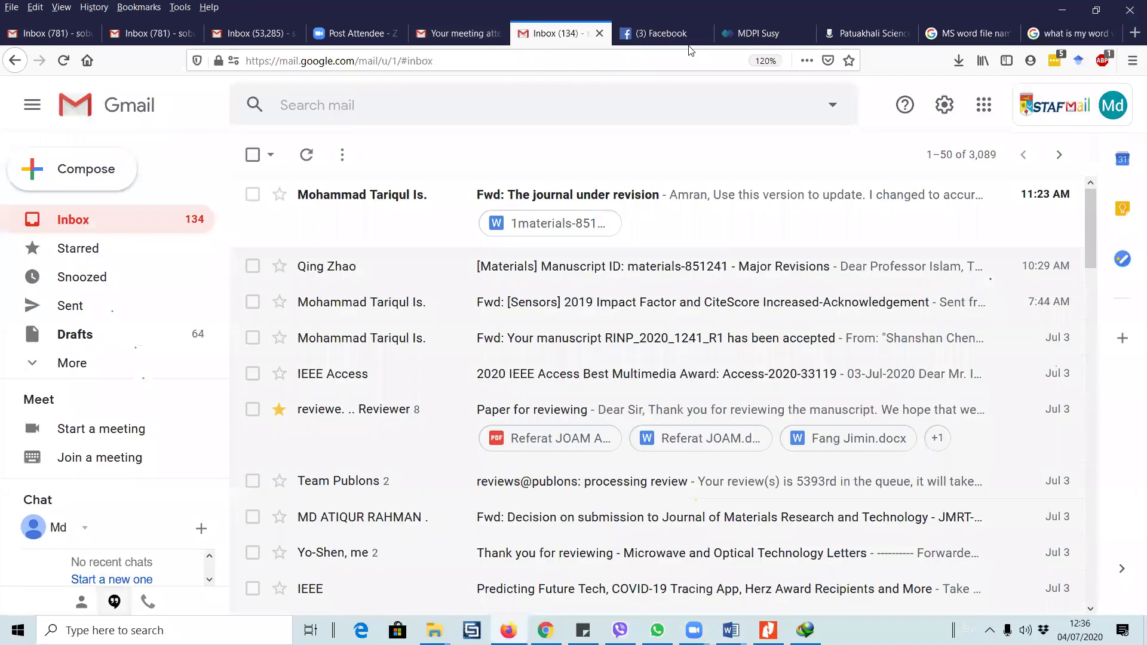
pyautogui.click(669, 33)
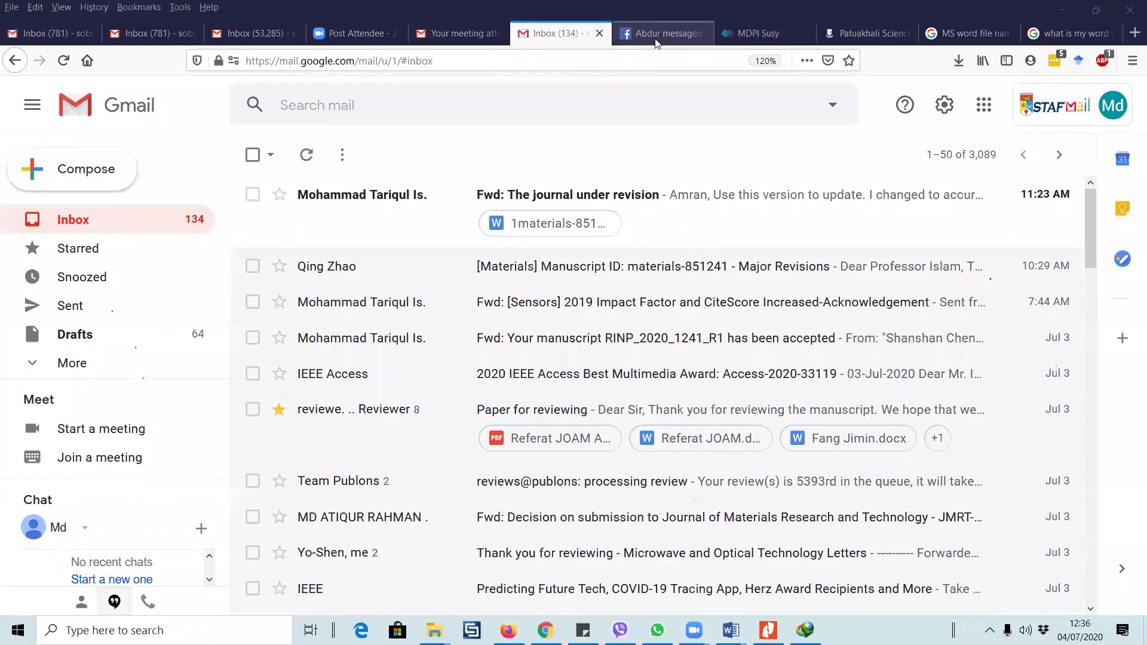
pyautogui.click(766, 34)
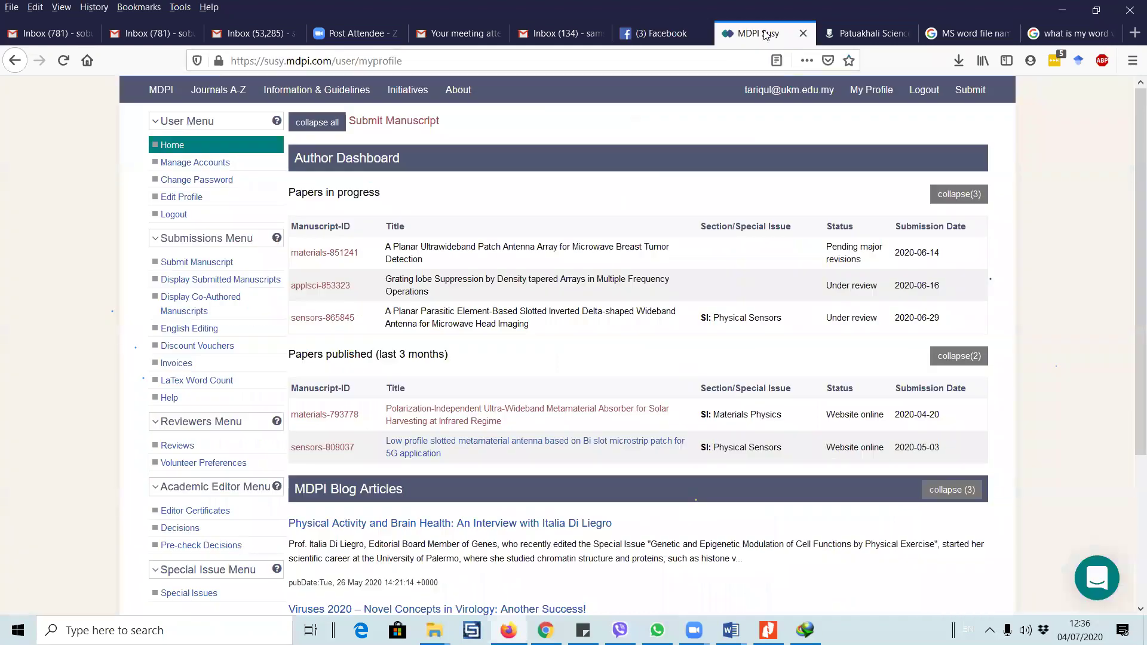
pyautogui.click(871, 37)
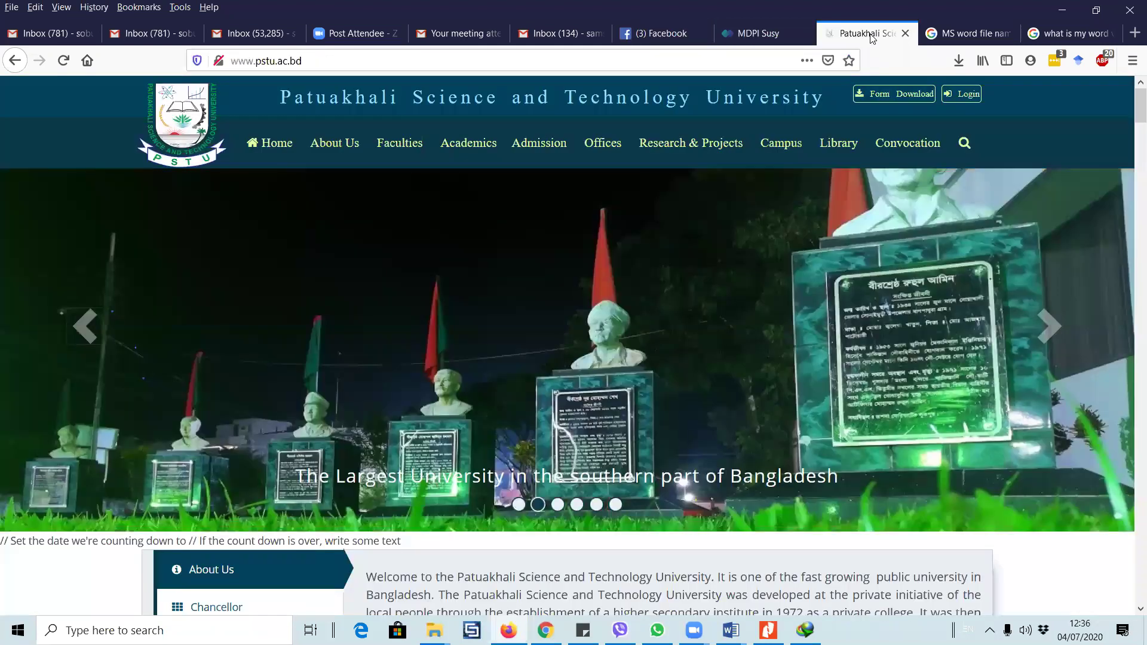
pyautogui.click(1080, 35)
# - Switch to Nitro Pro and look back through the SmartArt, equation and shape pages of MS word training.pdf
pyautogui.moveTo(434, 628)
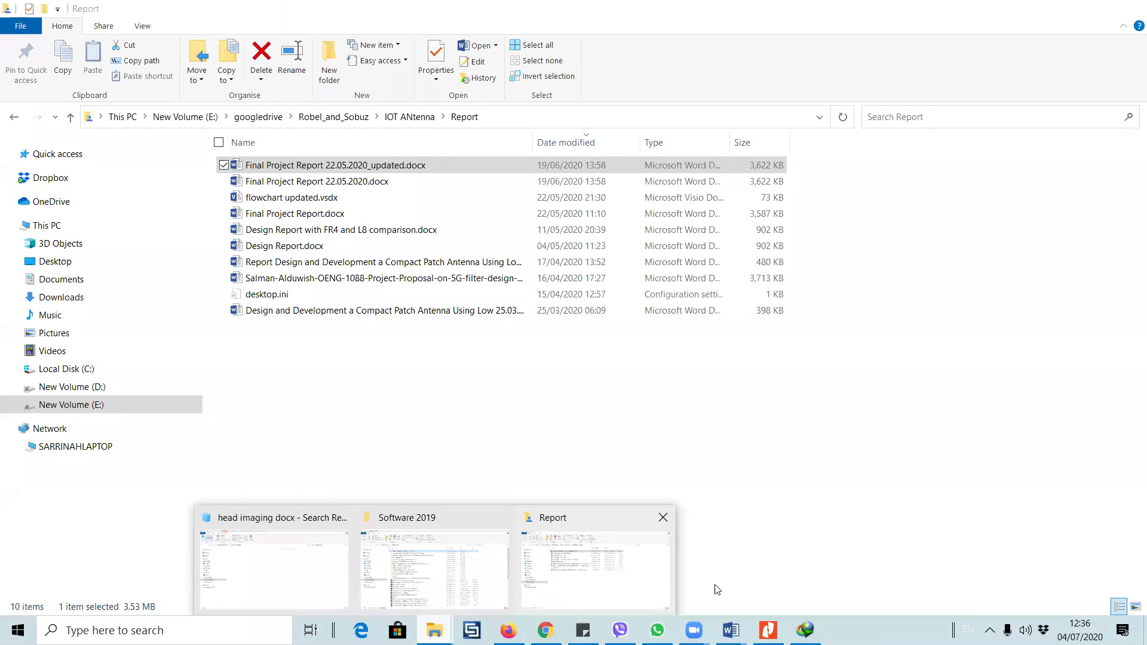
pyautogui.click(768, 630)
pyautogui.click(217, 57)
pyautogui.scroll(10, 542, 264)
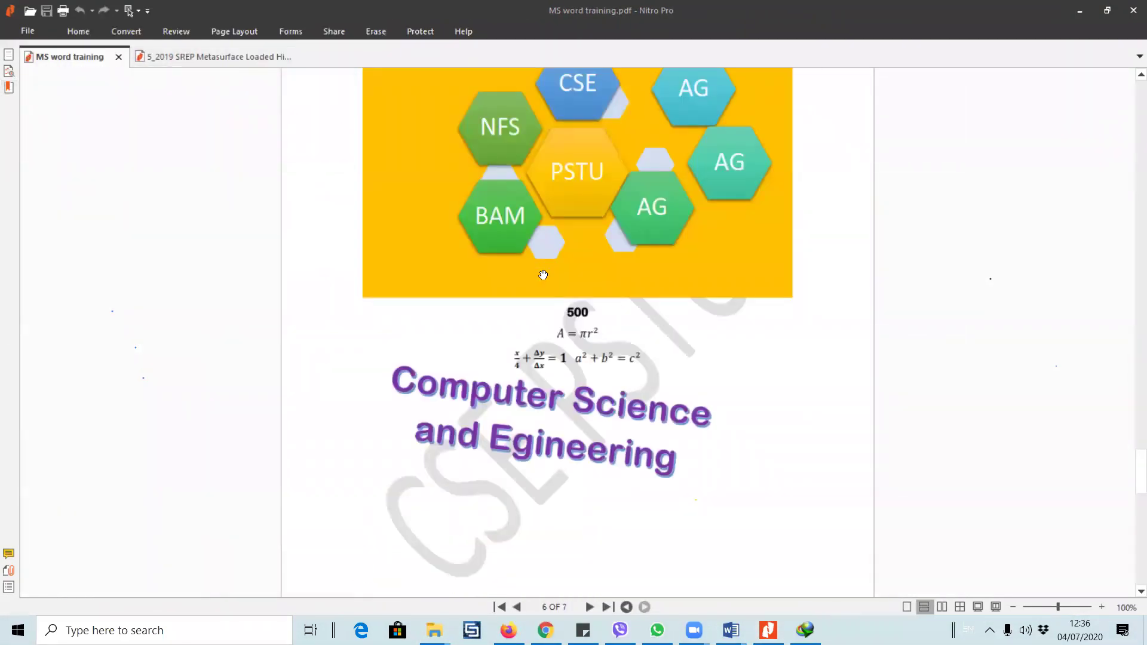
pyautogui.scroll(10, 526, 402)
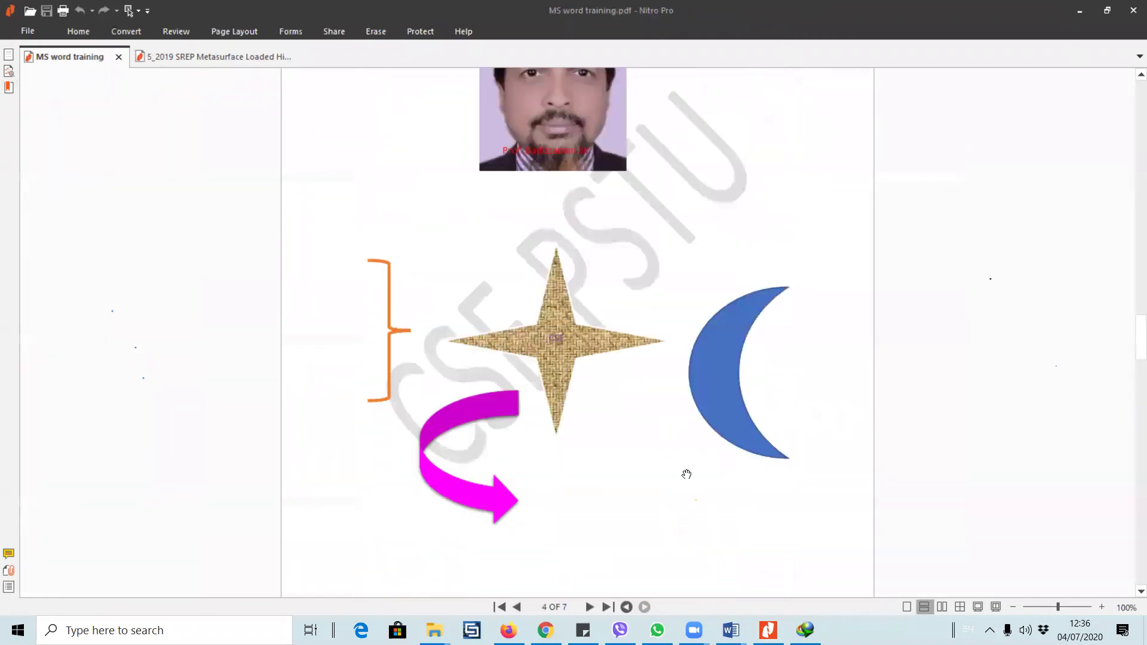
# - Switch to File Explorer and look through the Downloads folder in order of modification date
pyautogui.moveTo(434, 630)
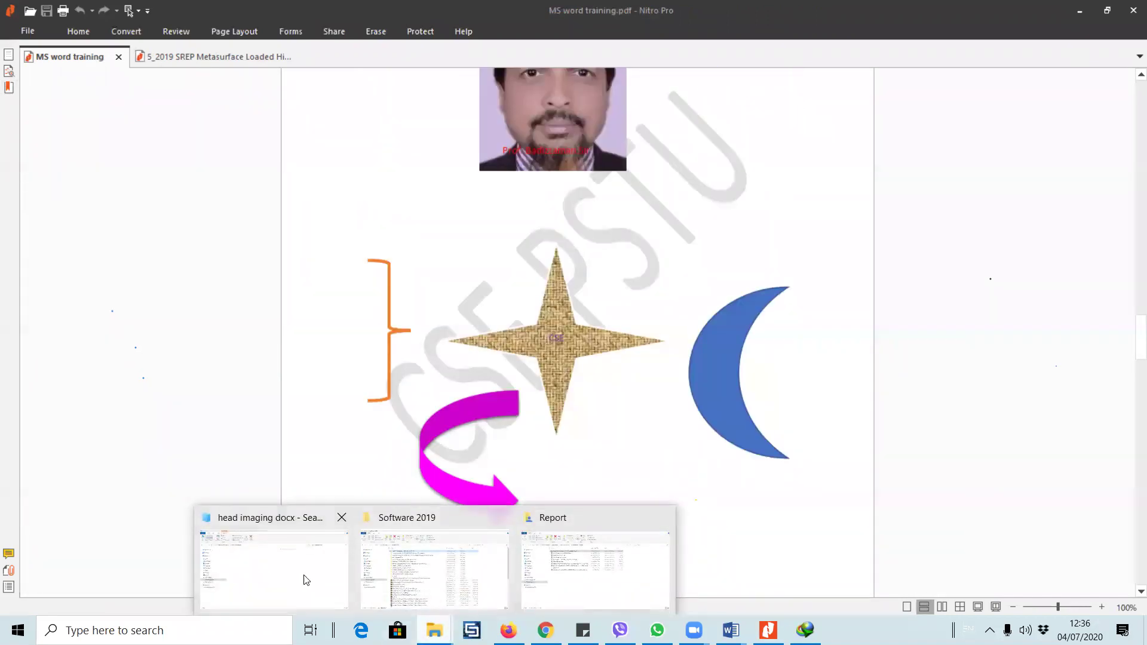
pyautogui.click(303, 579)
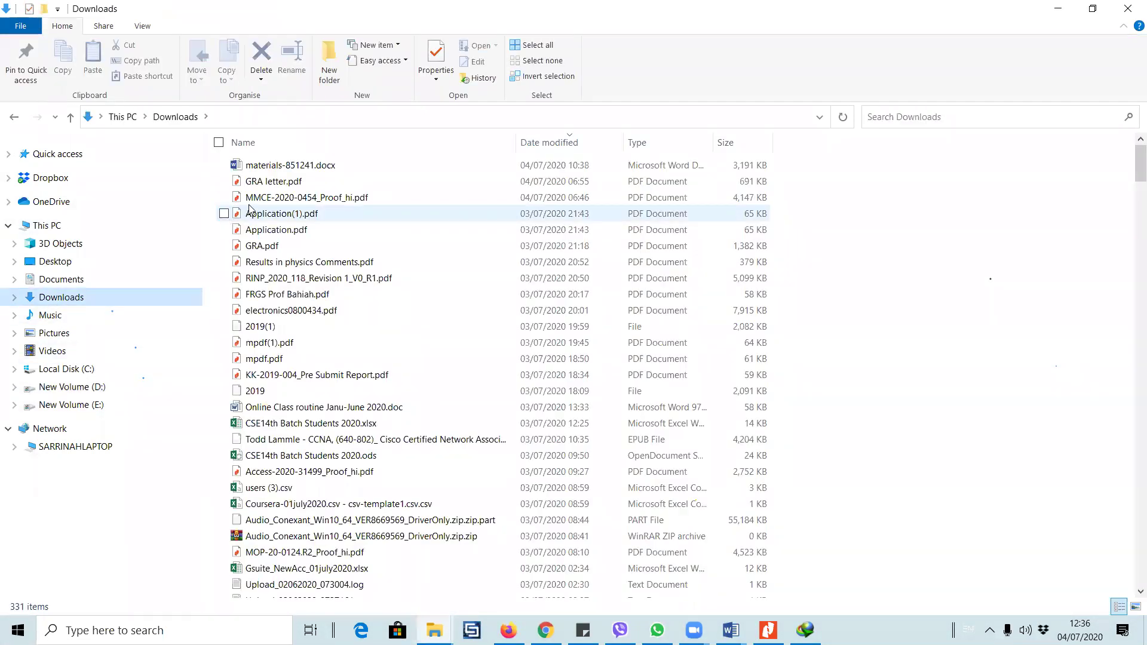
pyautogui.click(552, 141)
pyautogui.click(552, 141)
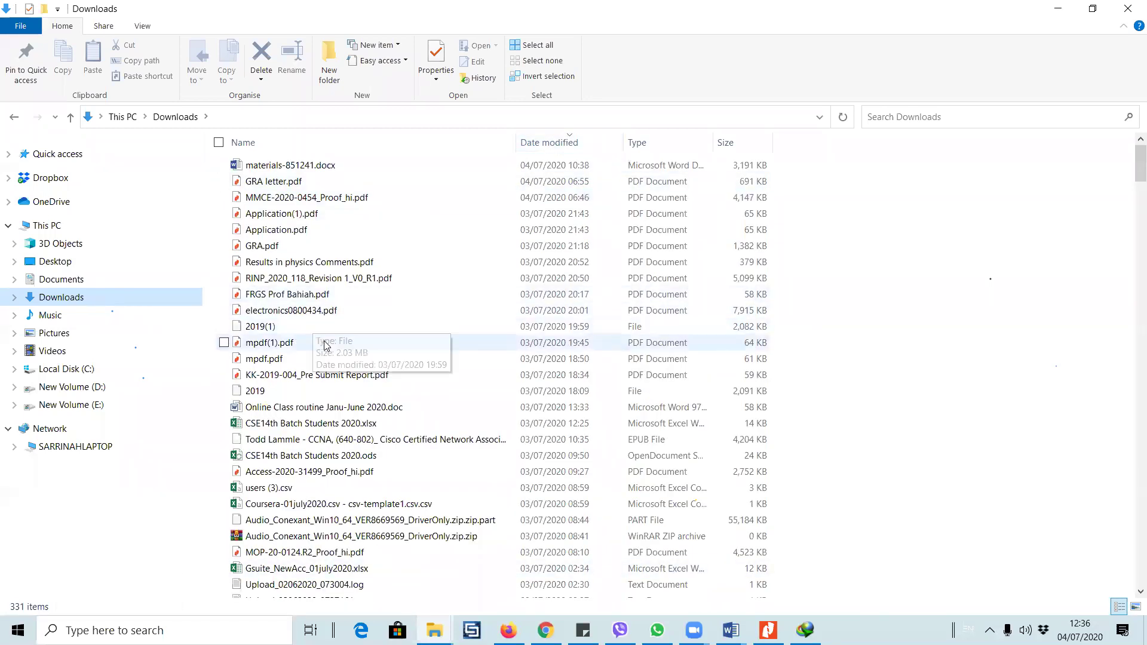
# - Search Windows for "word" and launch Word 2016
pyautogui.click(119, 630)
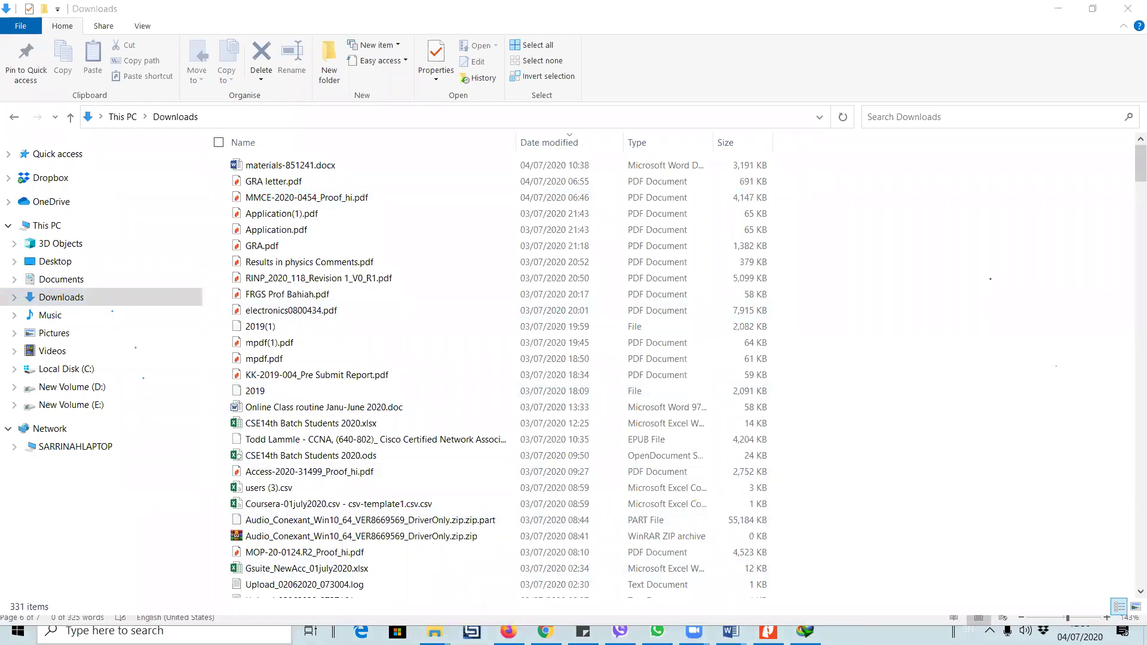
pyautogui.write('word')
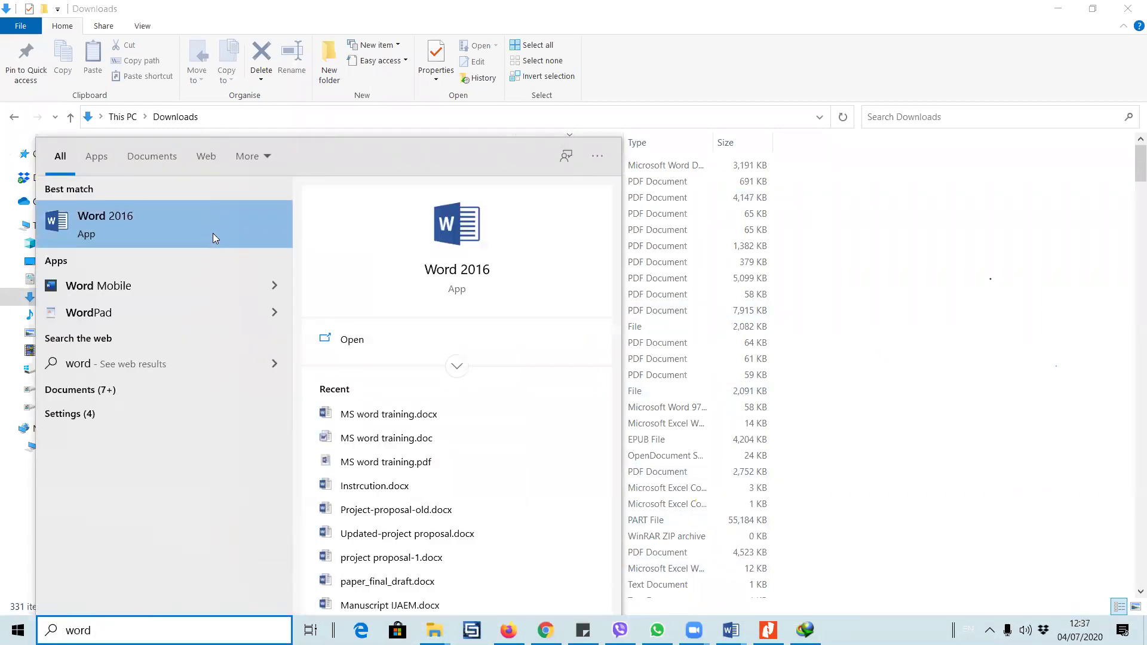
pyautogui.click(212, 233)
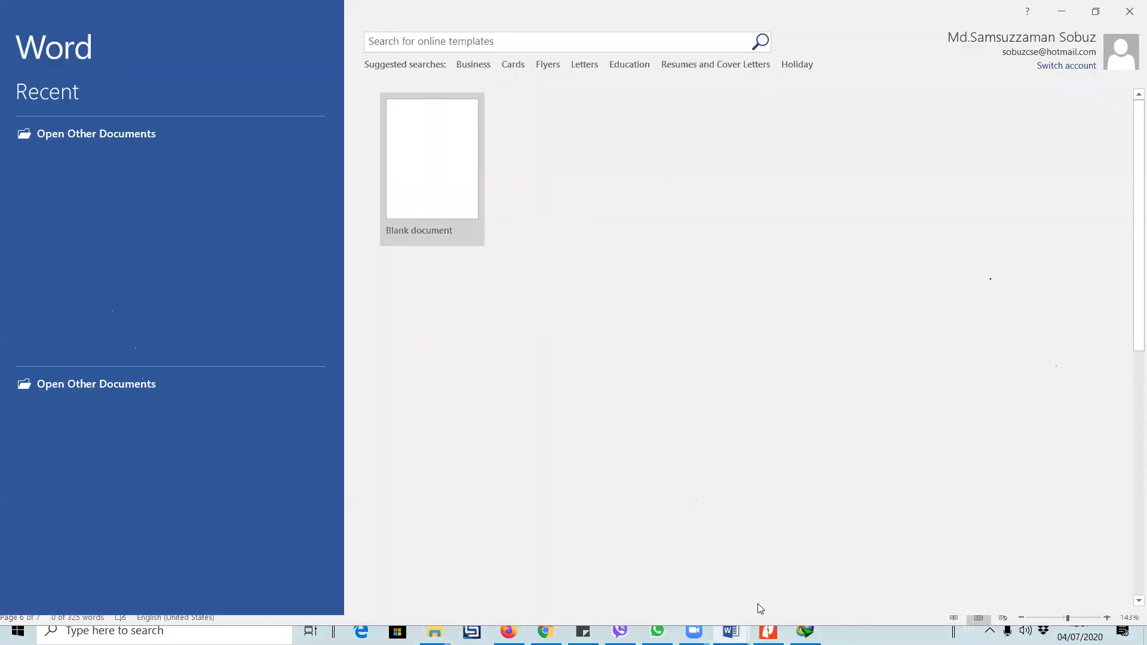
# - View the document information of MS word training.pdf in Nitro Pro and the Google results for "what is my word version" in Firefox
pyautogui.click(767, 631)
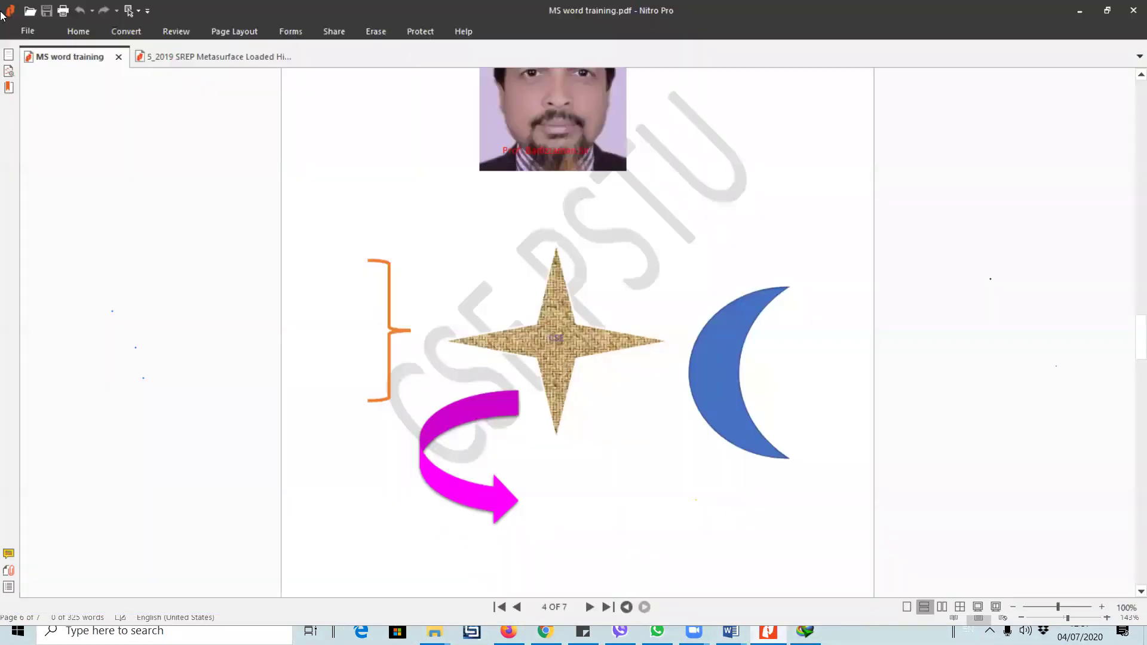
pyautogui.click(26, 31)
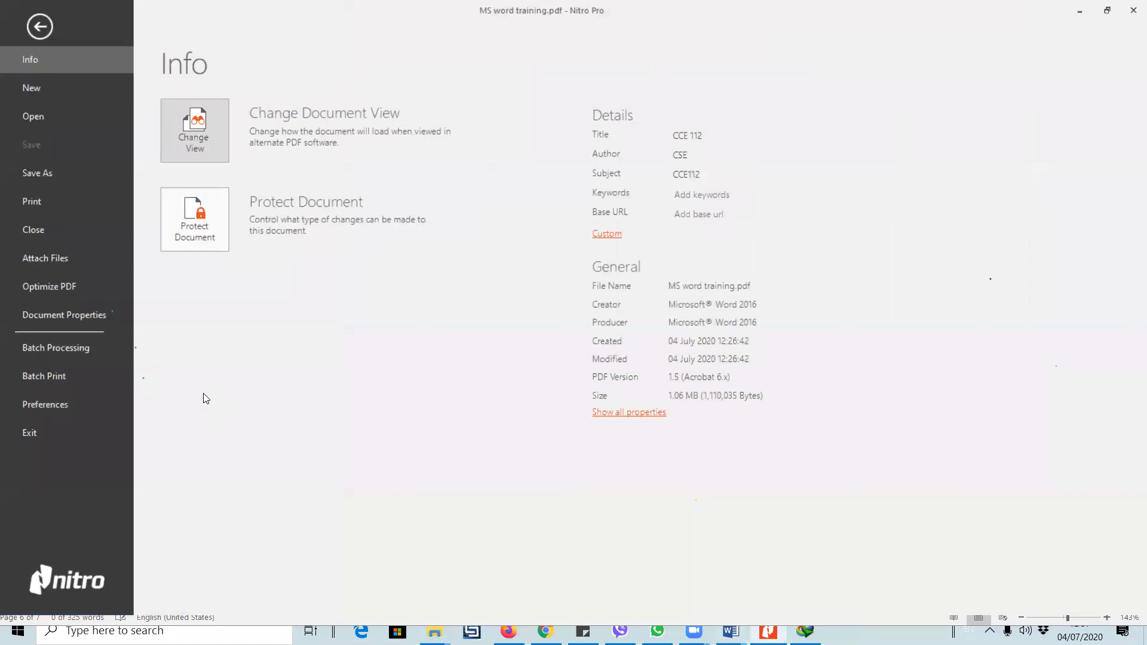
pyautogui.click(509, 632)
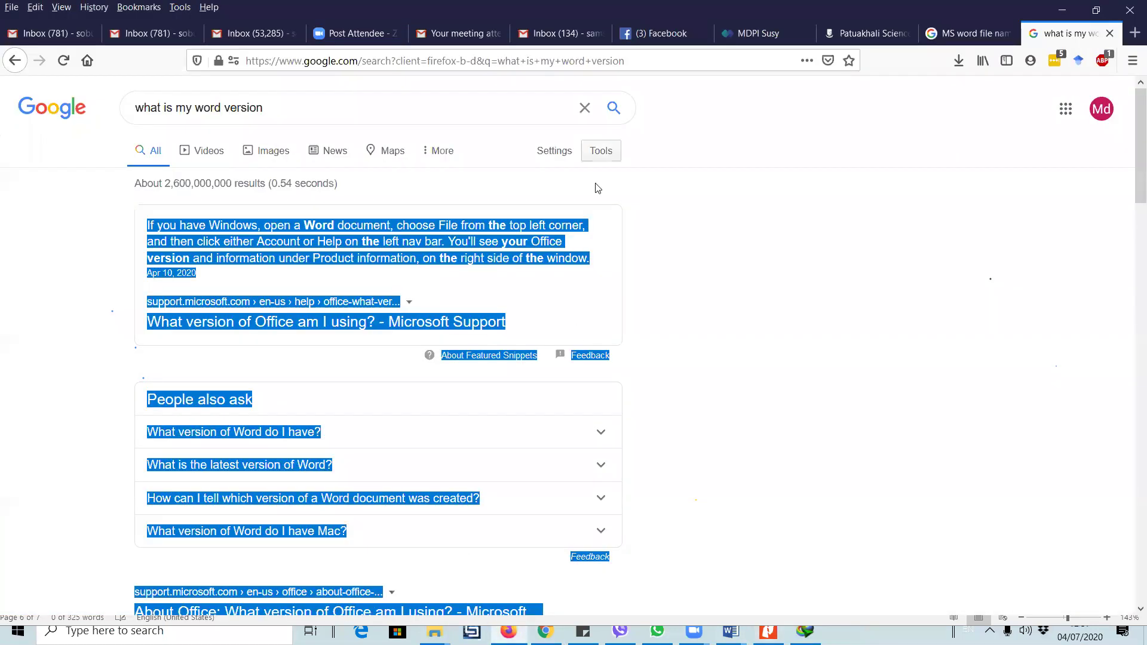
pyautogui.click(729, 225)
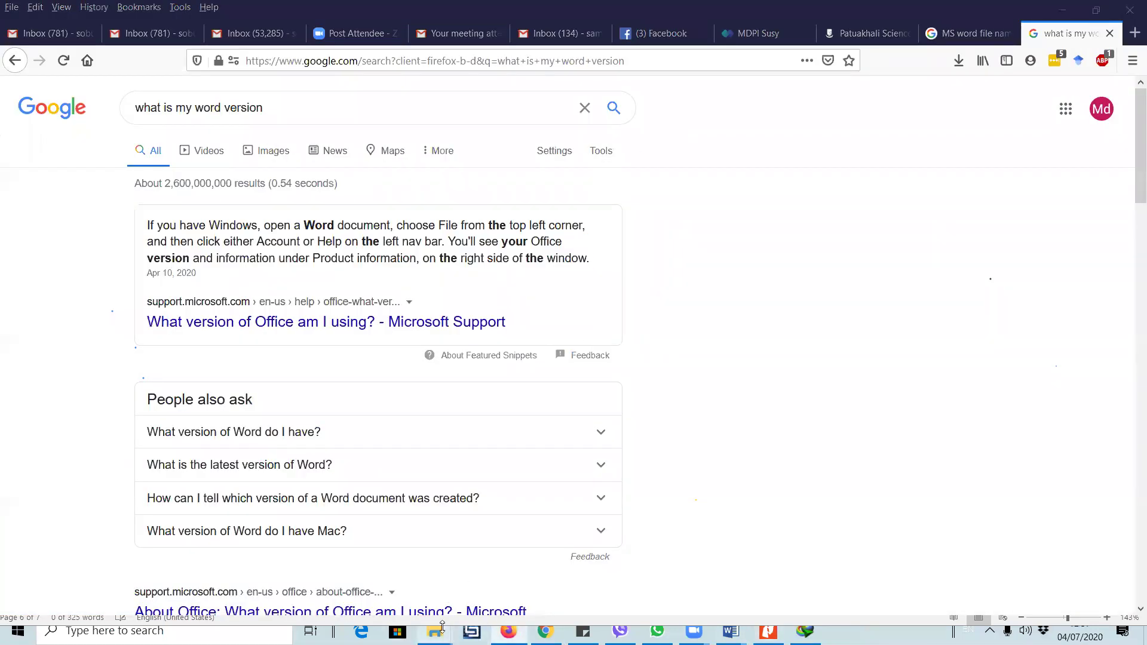
# - Switch to File Explorer and open the CCE 112 folder inside the PSTU folder in Dropbox
pyautogui.moveTo(434, 632)
pyautogui.click(597, 595)
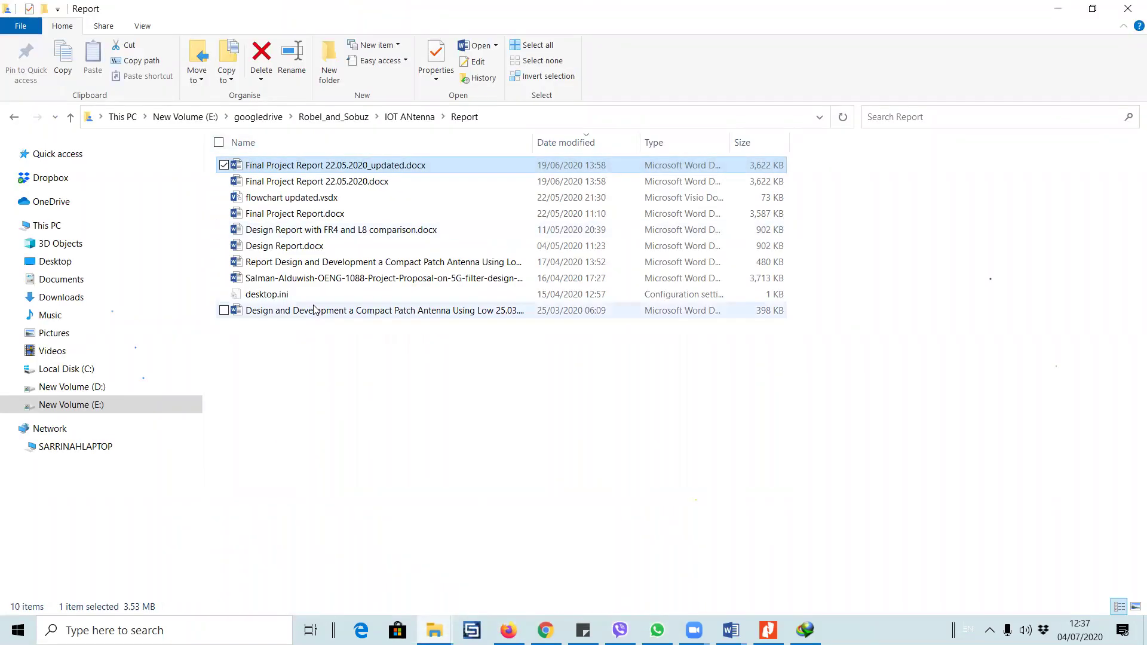
pyautogui.click(333, 116)
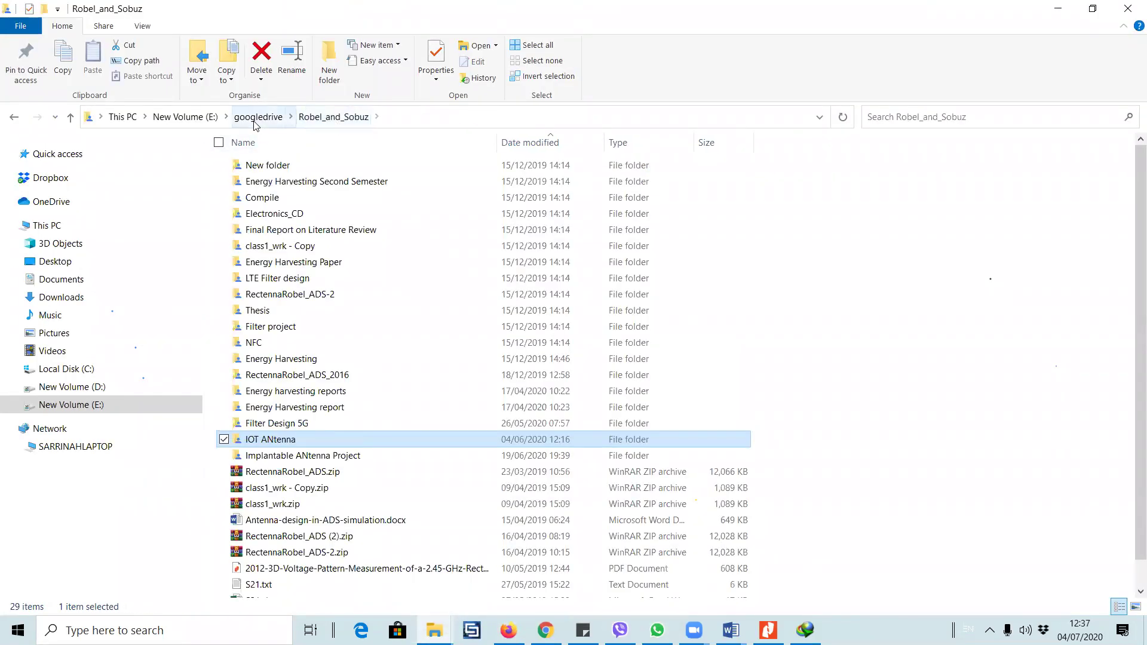
pyautogui.click(115, 177)
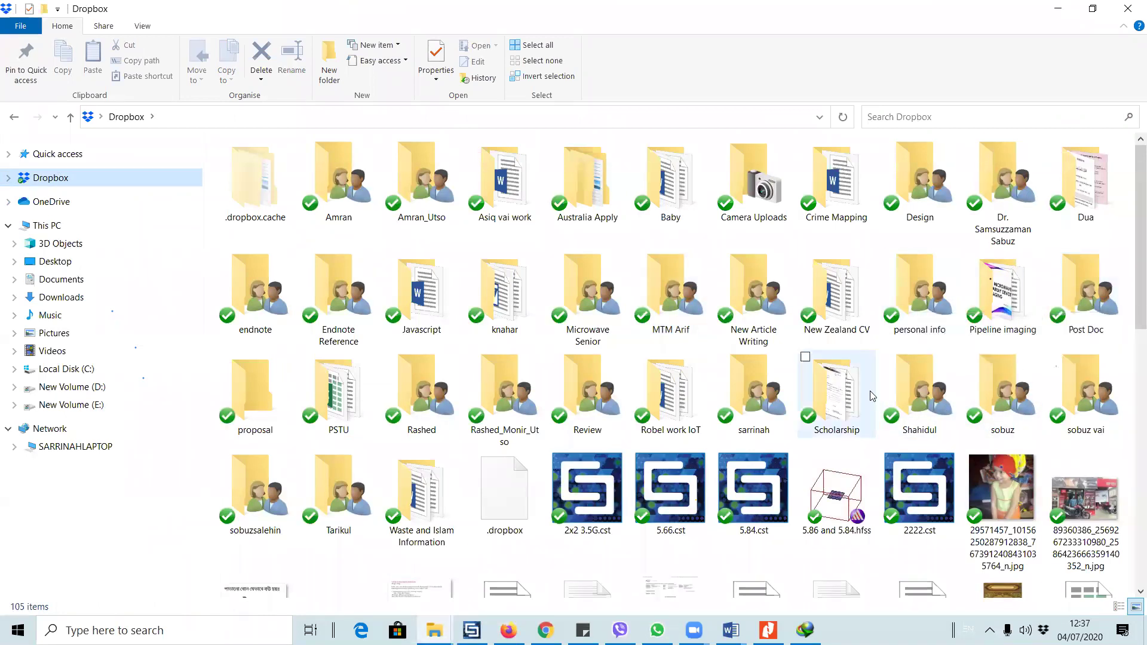
pyautogui.moveTo(873, 395)
pyautogui.click(836, 292)
pyautogui.press('Right')
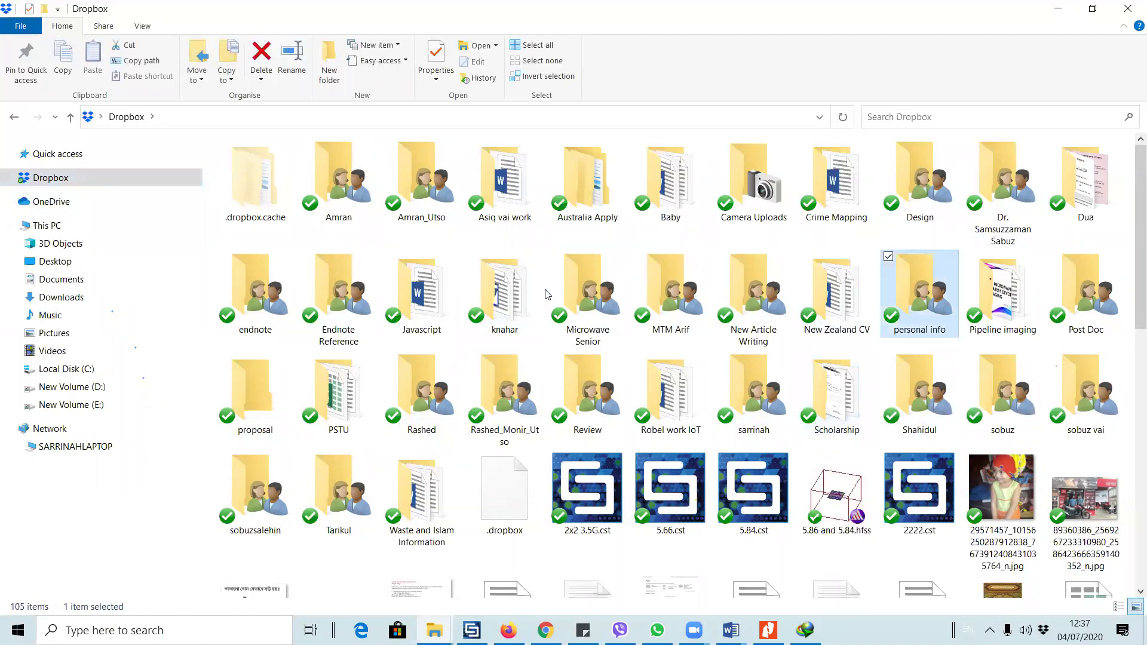
pyautogui.press('Right')
pyautogui.press('Right')
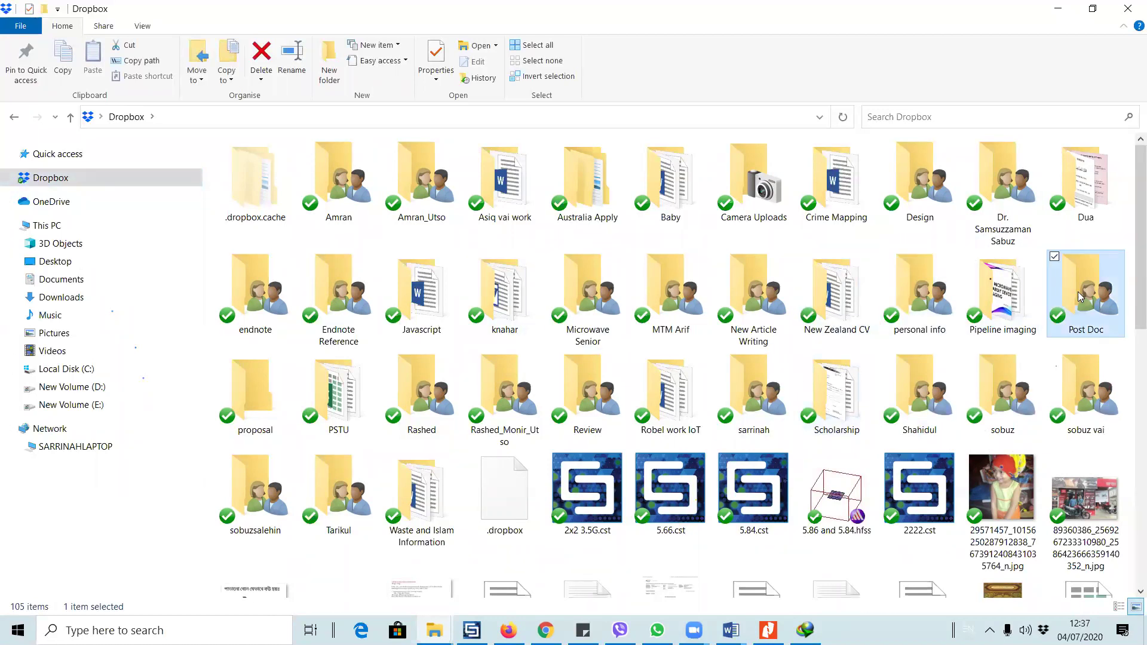
pyautogui.press('Right')
pyautogui.click(350, 403)
pyautogui.doubleClick(350, 402)
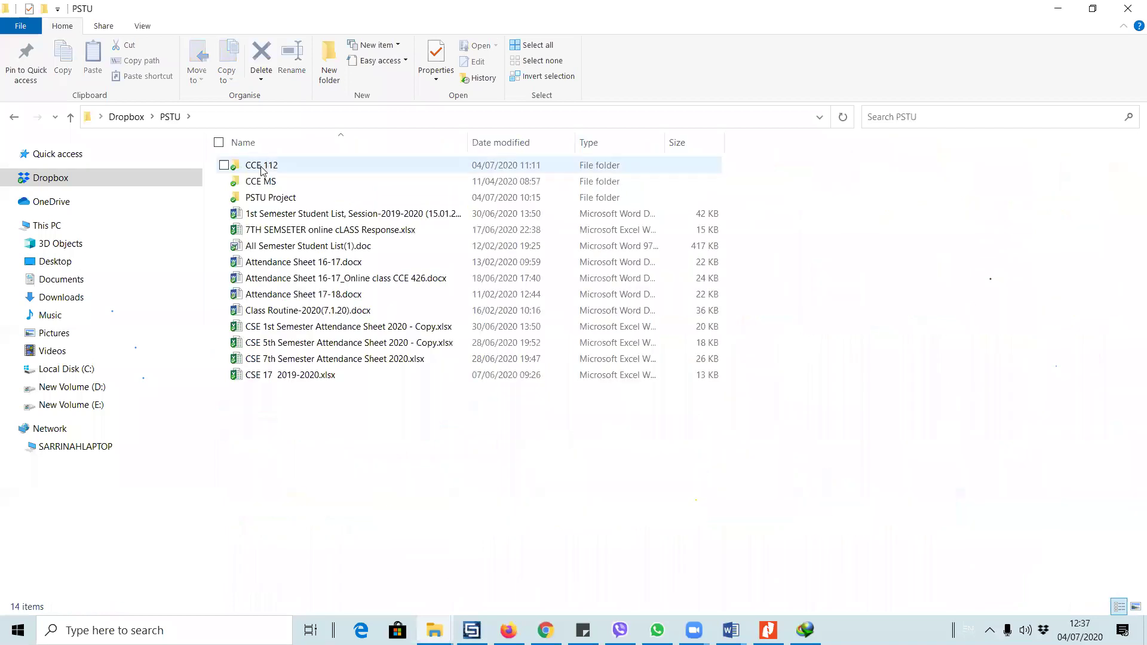
pyautogui.doubleClick(270, 167)
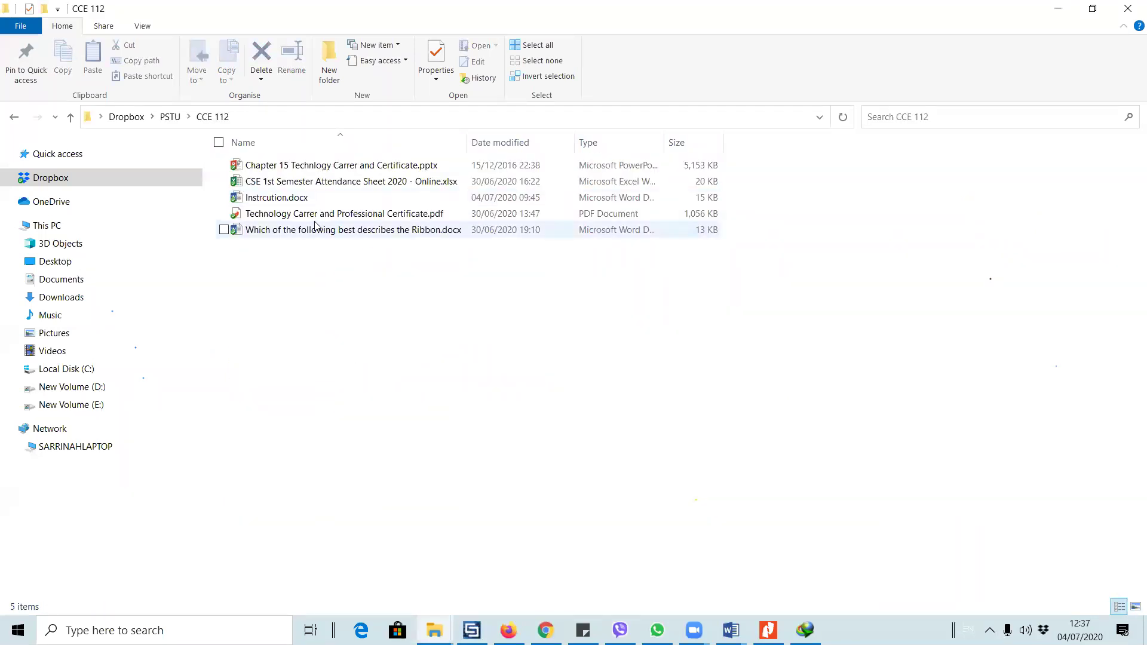
pyautogui.doubleClick(290, 199)
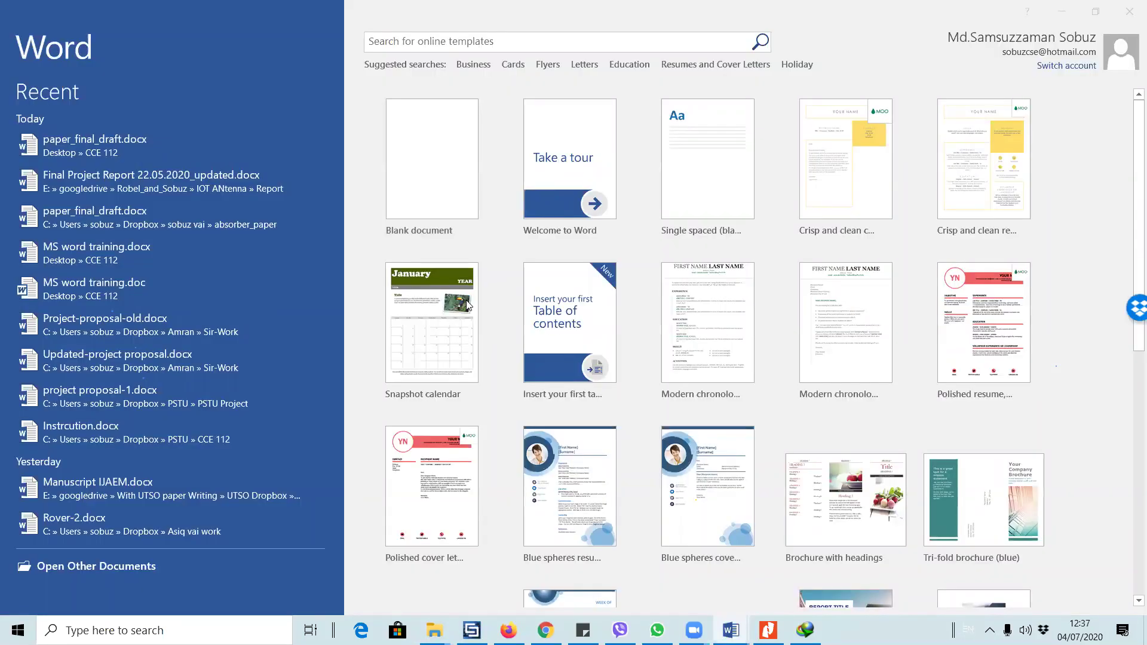
pyautogui.scroll(-5, 532, 394)
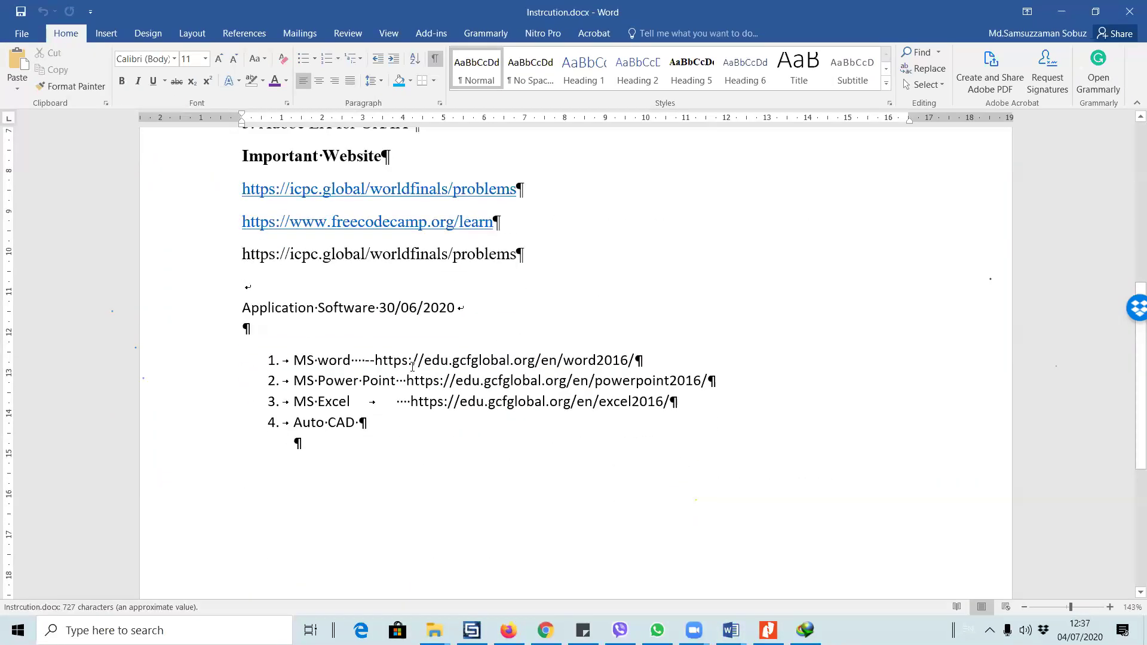
pyautogui.moveTo(378, 360); pyautogui.dragTo(638, 360)
pyautogui.hotkey('ctrl', 'c')
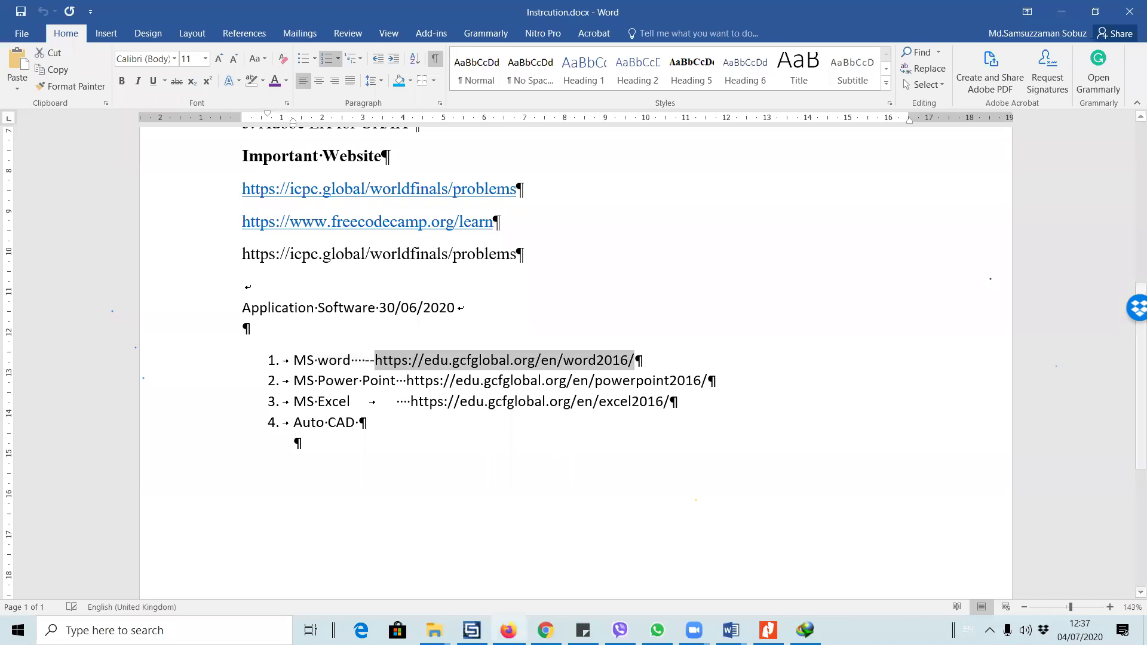
pyautogui.click(509, 624)
pyautogui.click(962, 33)
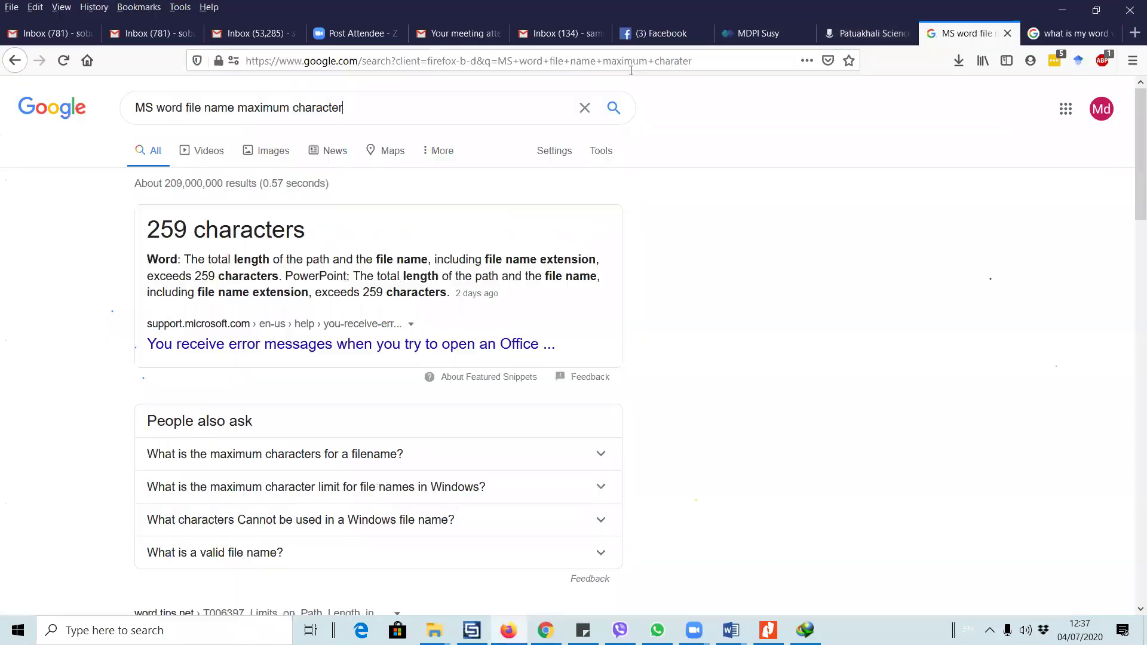
pyautogui.click(548, 62)
pyautogui.hotkey('ctrl', 'v')
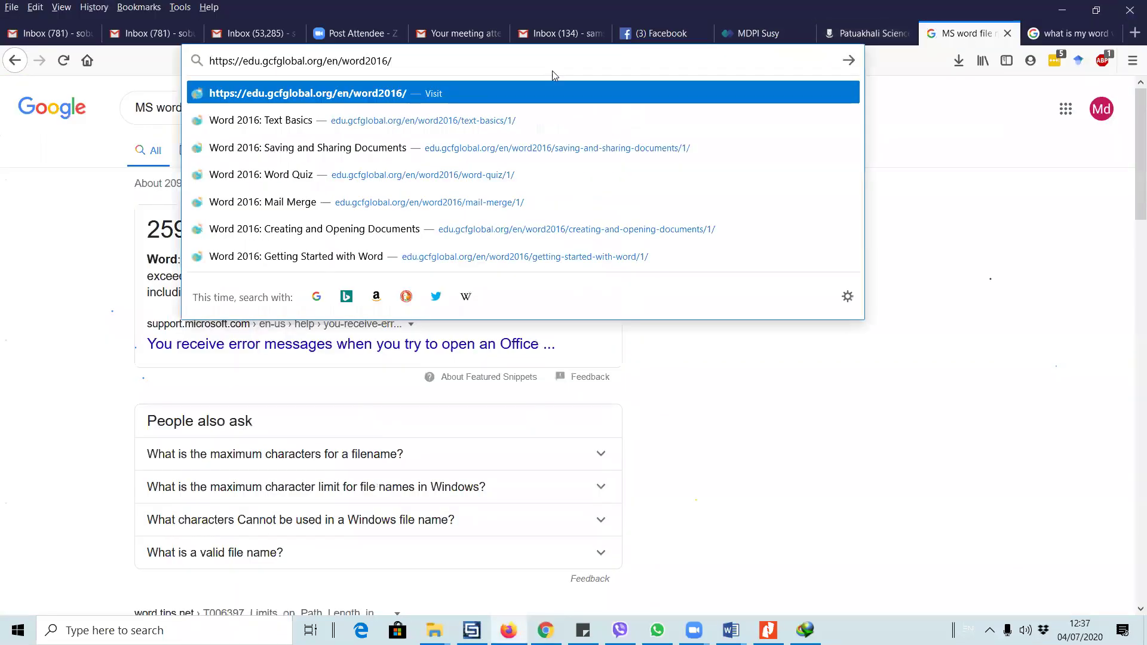
pyautogui.press('Return')
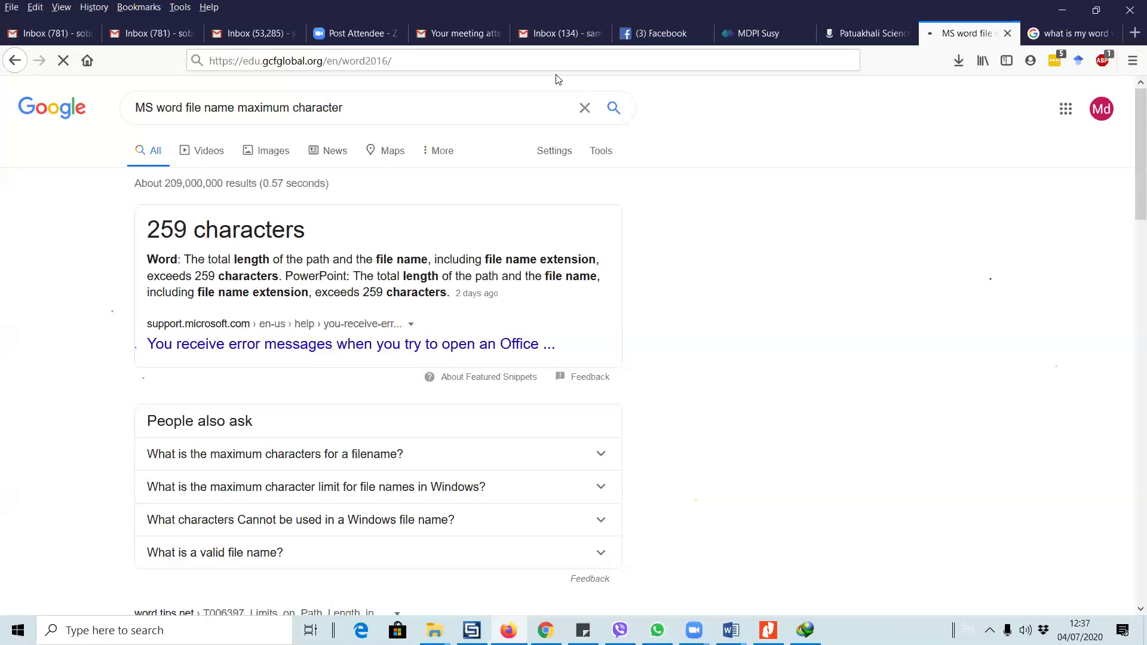
# - Switch to Nitro Pro, open the recent document Getting Started with Word.pdf and go to its first page
pyautogui.click(769, 630)
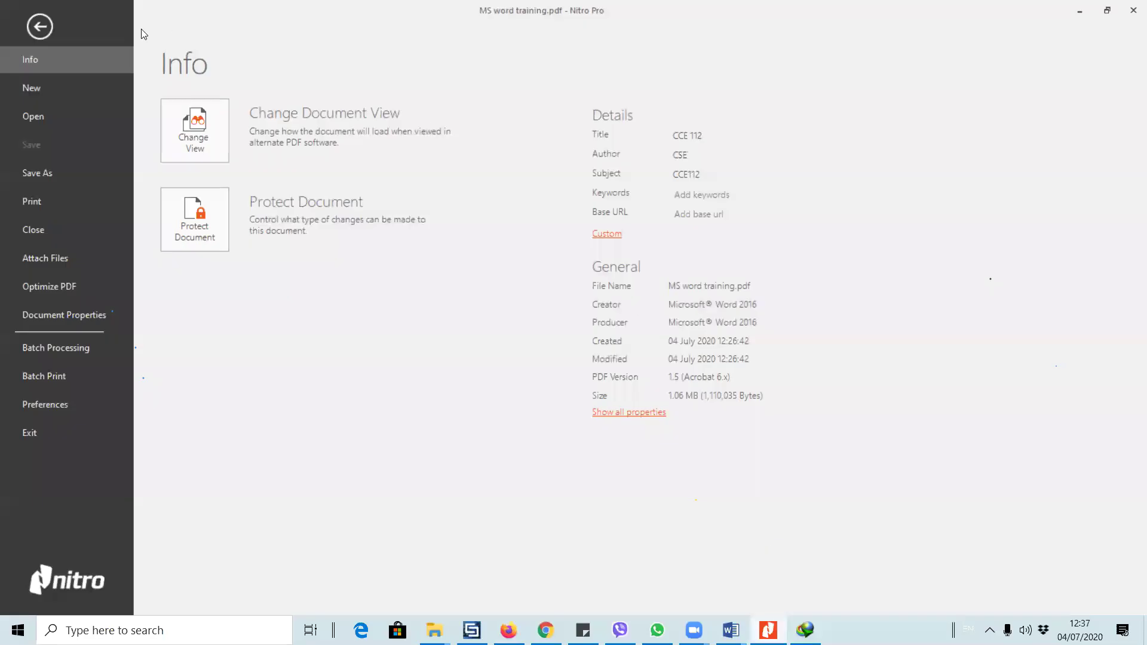
pyautogui.click(32, 114)
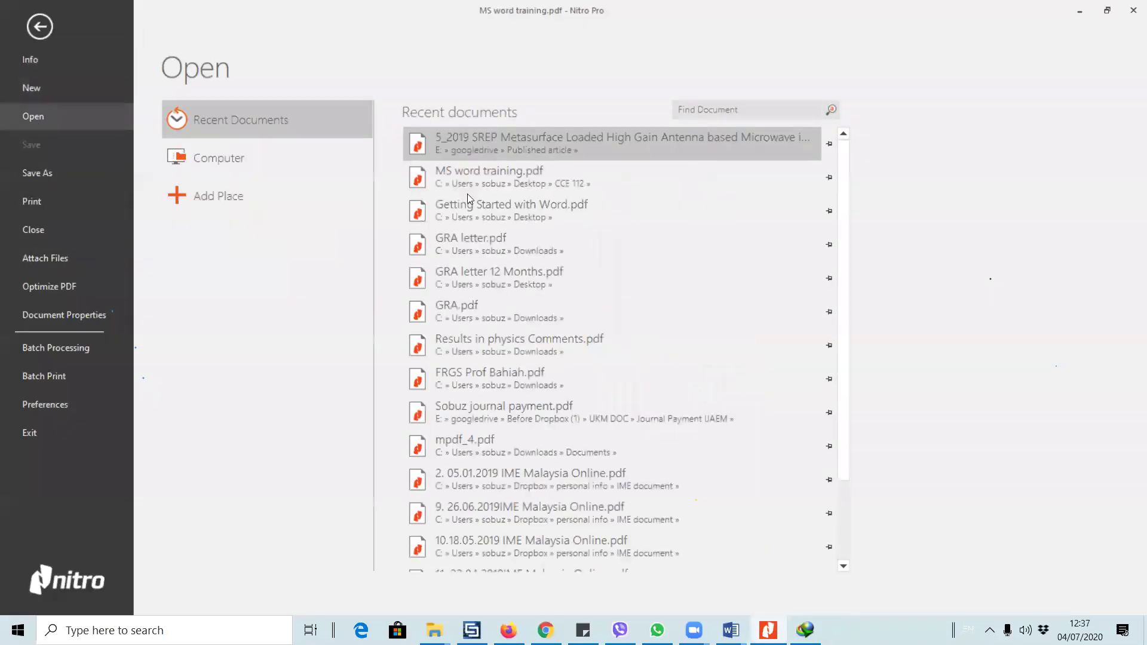
pyautogui.click(514, 207)
pyautogui.scroll(5, 906, 325)
pyautogui.scroll(5, 1130, 325)
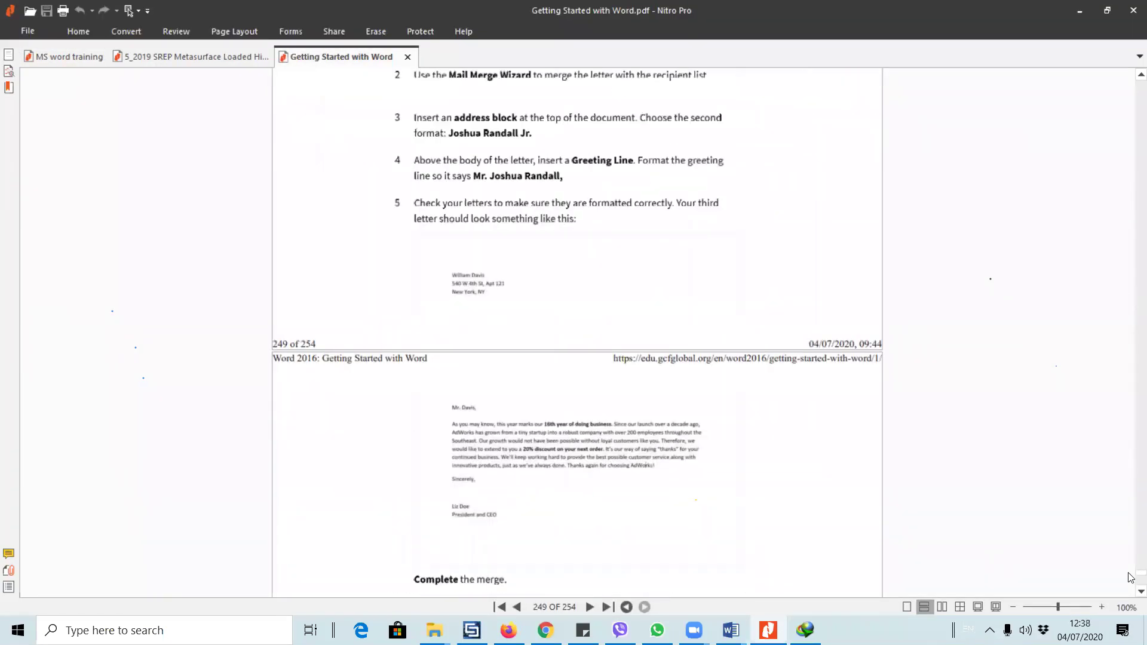
pyautogui.moveTo(1131, 577); pyautogui.dragTo(1122, 50)
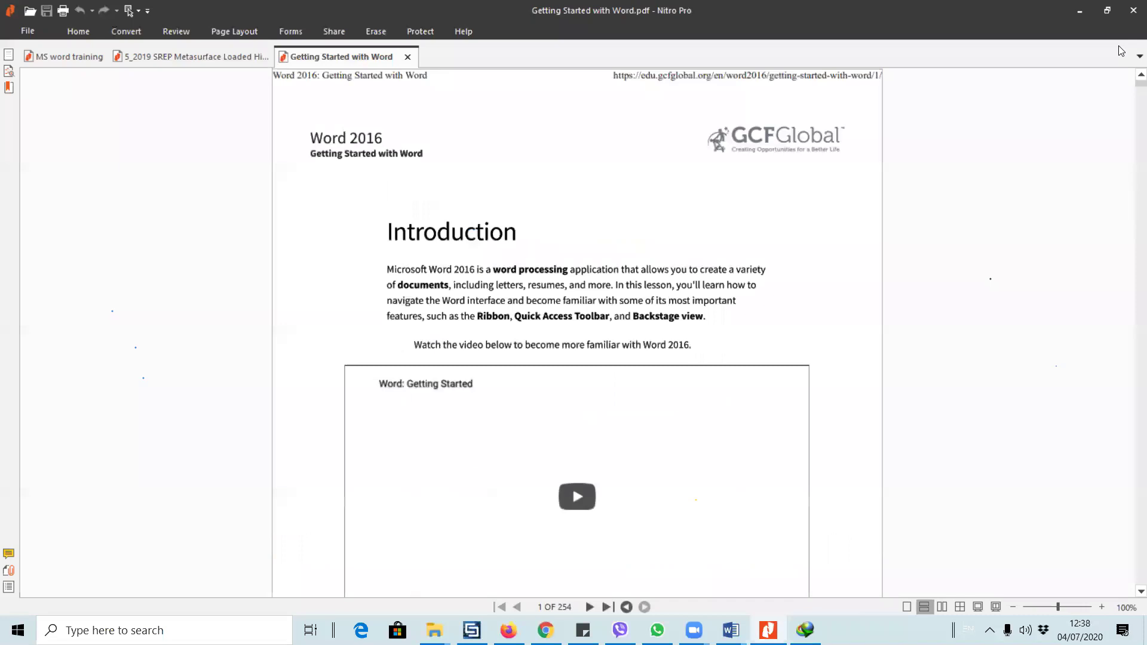
# - Look through the opening lesson of the PDF, from the introduction to the Ribbon, Ruler and document view sections
pyautogui.scroll(-3, 598, 224)
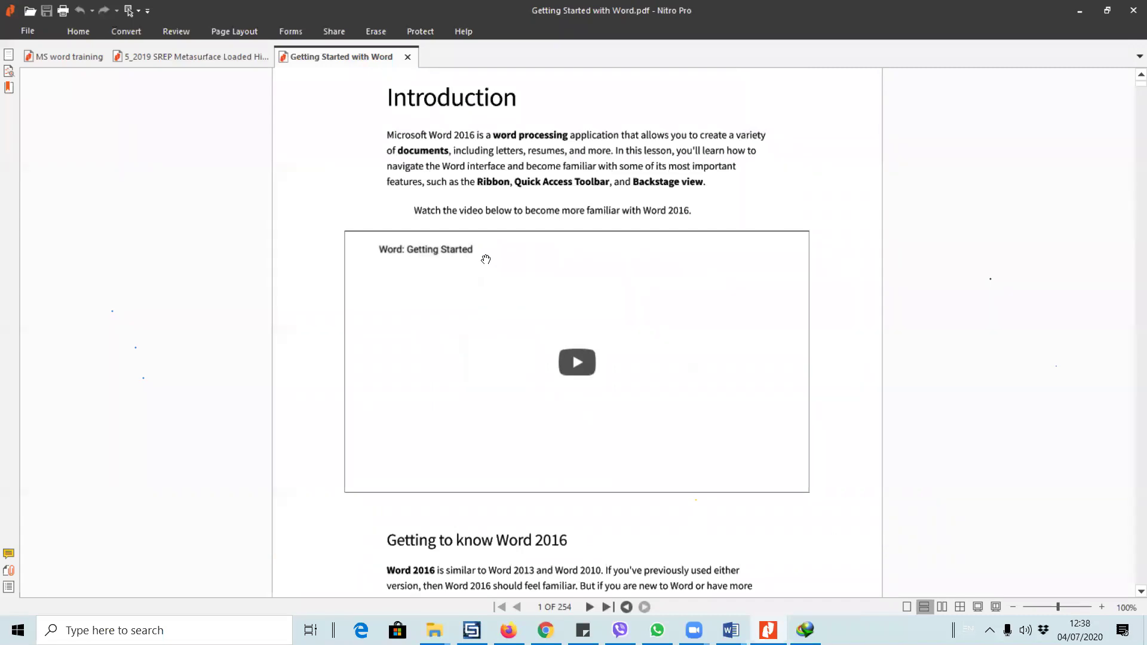
pyautogui.scroll(-20, 485, 259)
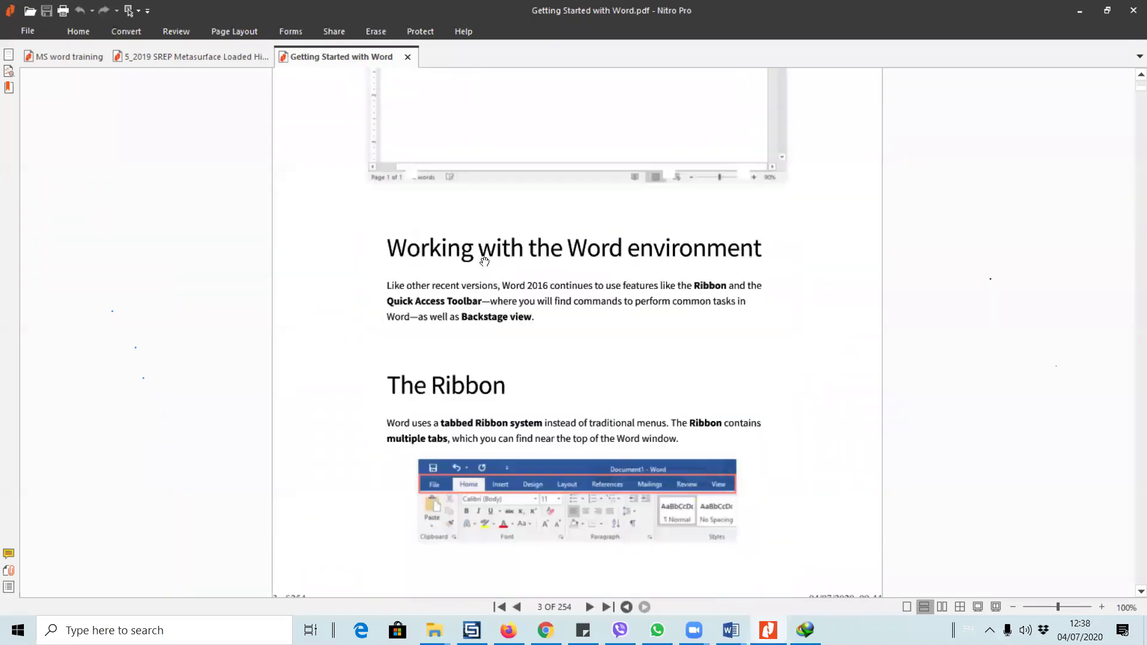
pyautogui.scroll(-20, 484, 260)
pyautogui.scroll(-20, 484, 260)
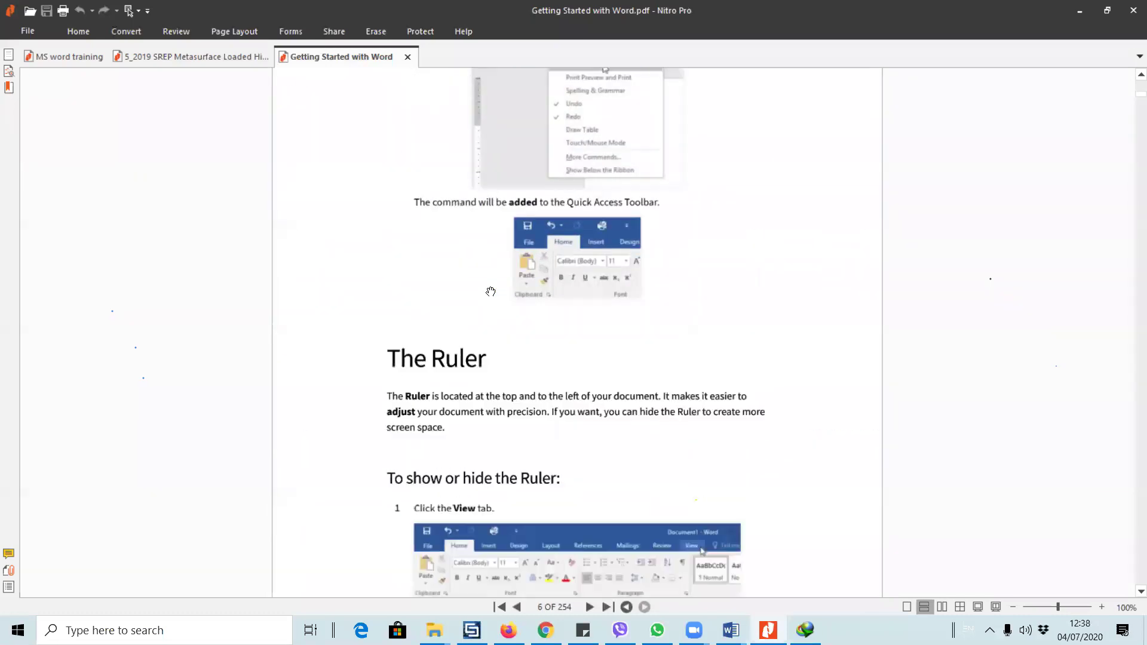
pyautogui.scroll(-4, 482, 355)
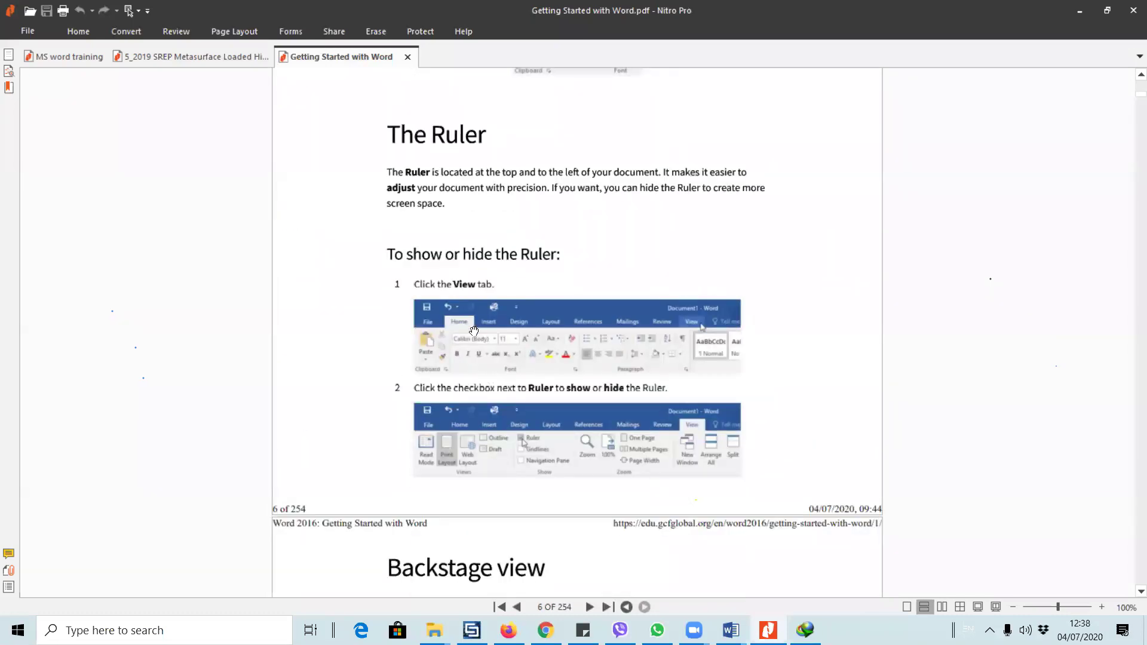
pyautogui.scroll(-20, 473, 331)
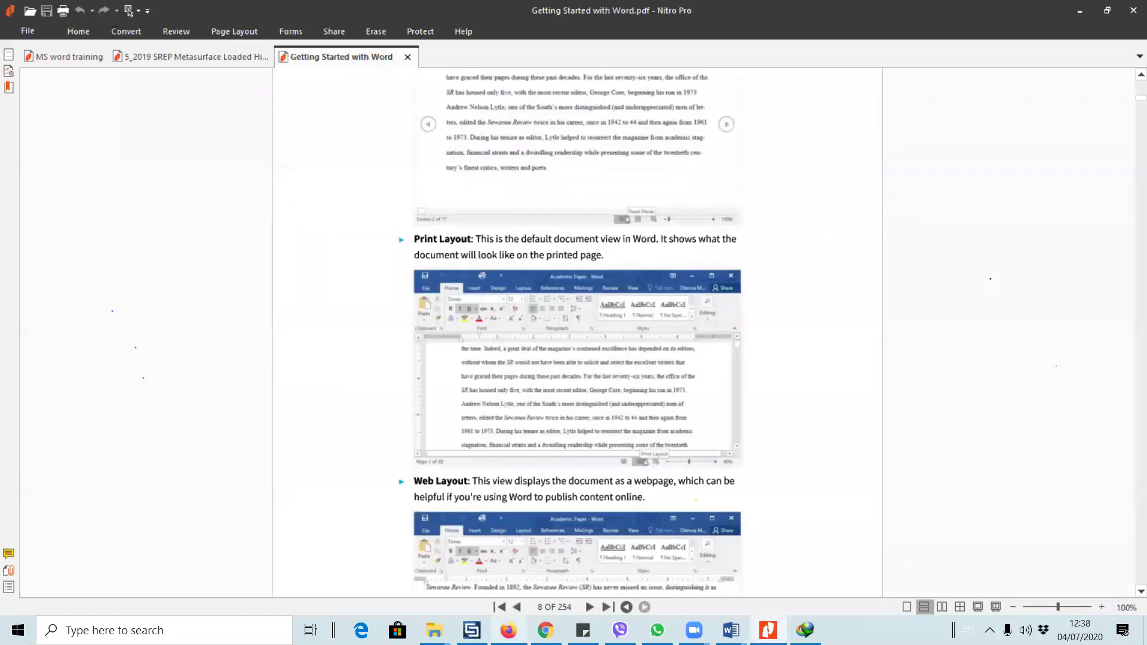
# - Switch to Firefox and review the Word Basics lesson list on the Word 2016 tutorial page
pyautogui.hotkey('alt', 'Tab')
pyautogui.scroll(-3, 433, 345)
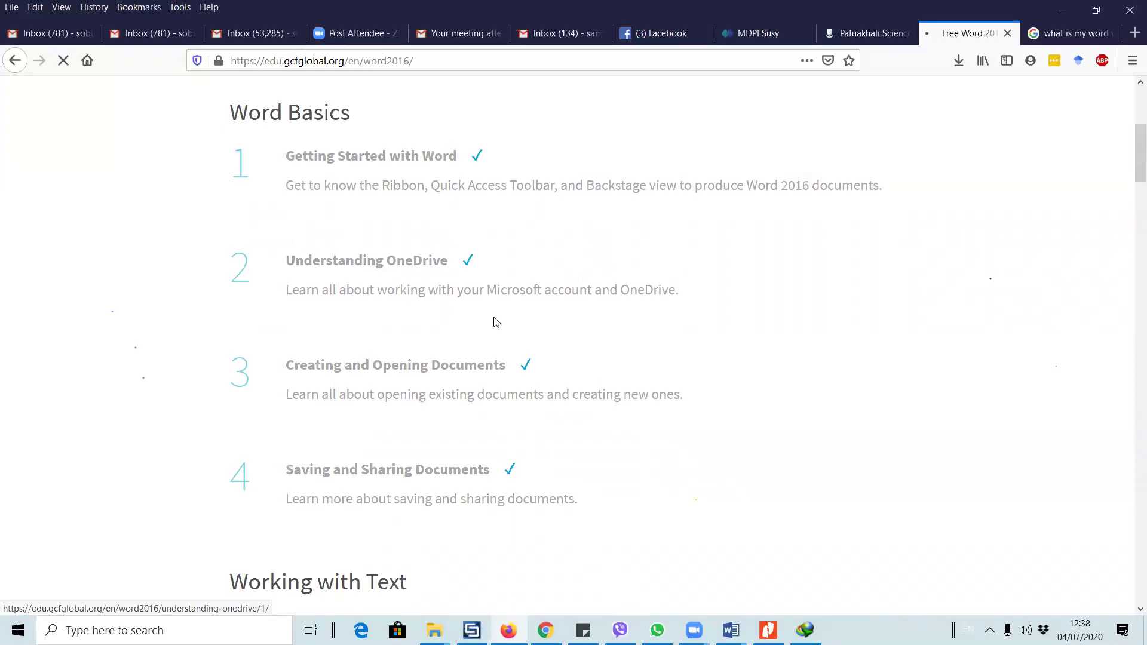
pyautogui.scroll(2, 494, 325)
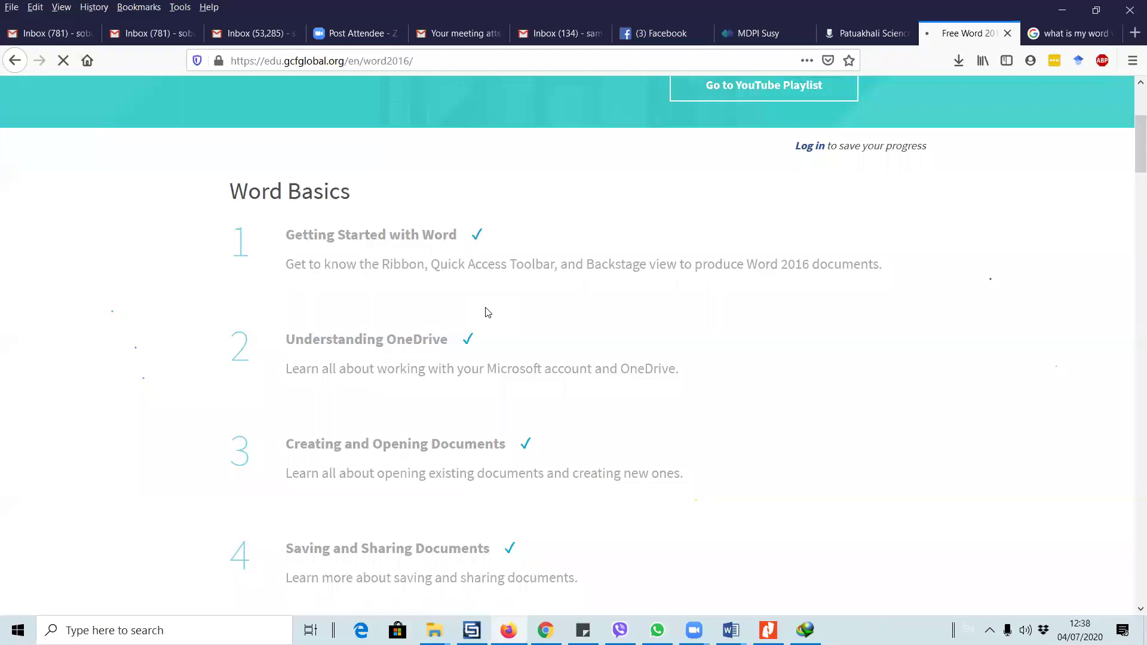
# - Switch back to Nitro Pro and examine Getting Started with Word.pdf from its introduction through to Lesson 3: Creating and Opening Documents
pyautogui.click(769, 630)
pyautogui.scroll(10, 634, 324)
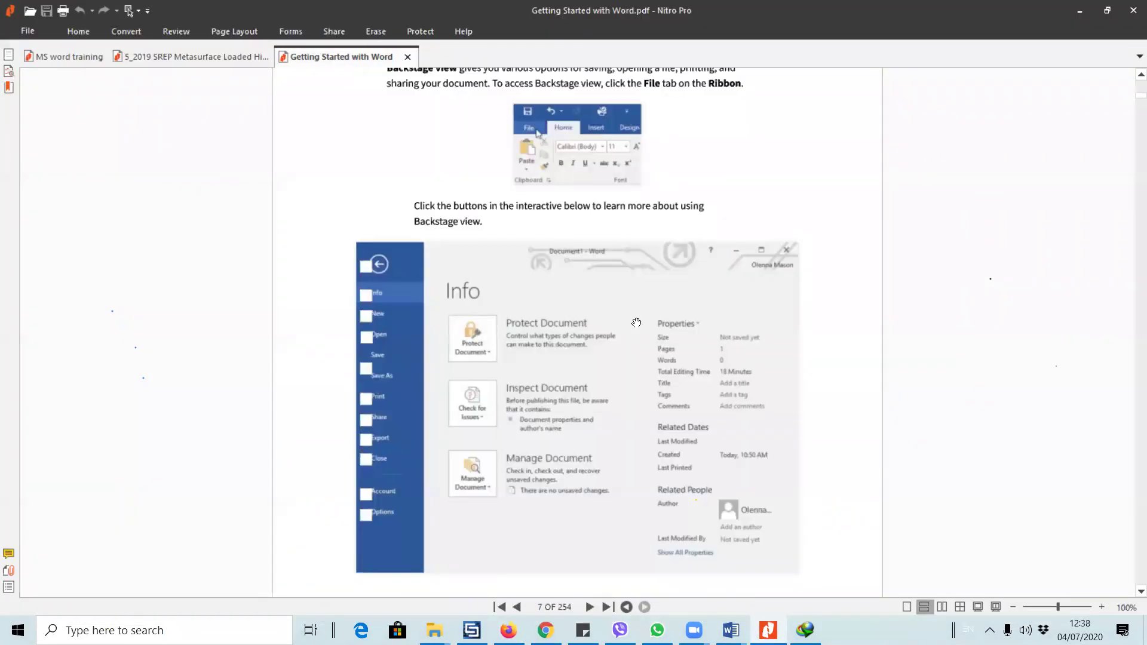
pyautogui.scroll(15, 633, 324)
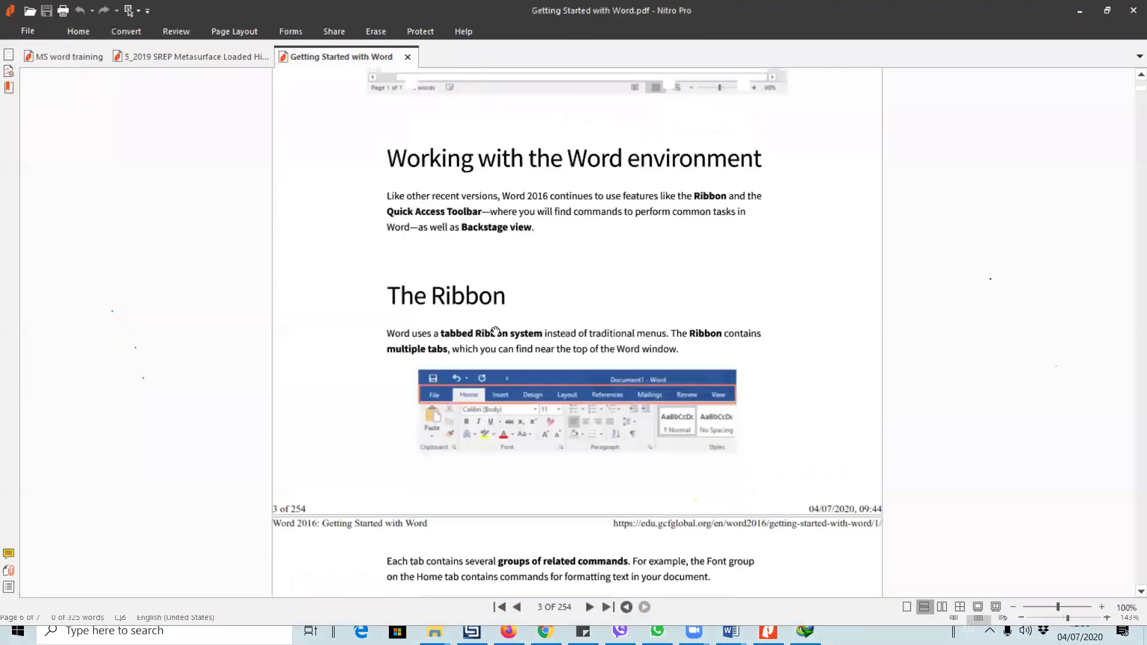
pyautogui.scroll(15, 495, 332)
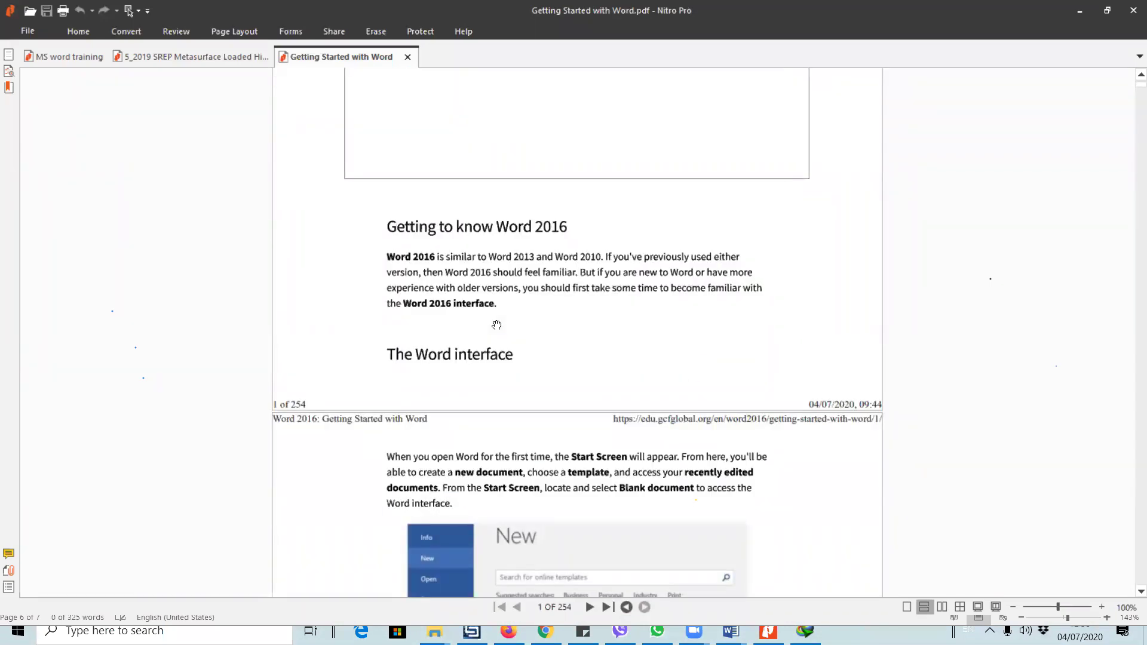
pyautogui.scroll(-3, 451, 312)
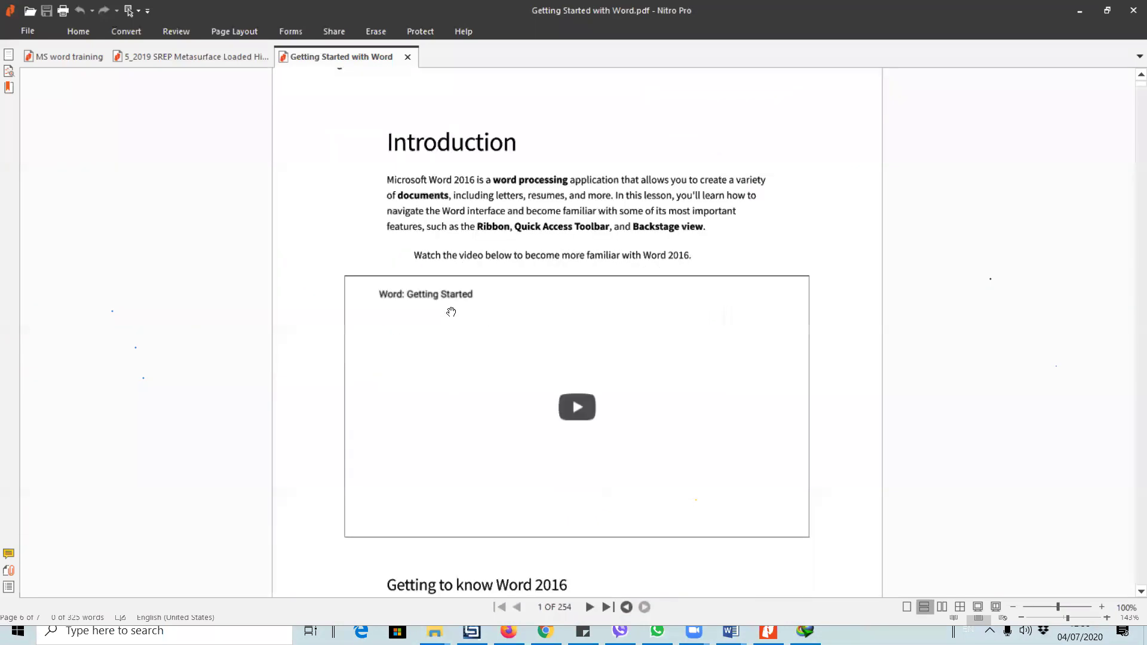
pyautogui.scroll(-9, 578, 185)
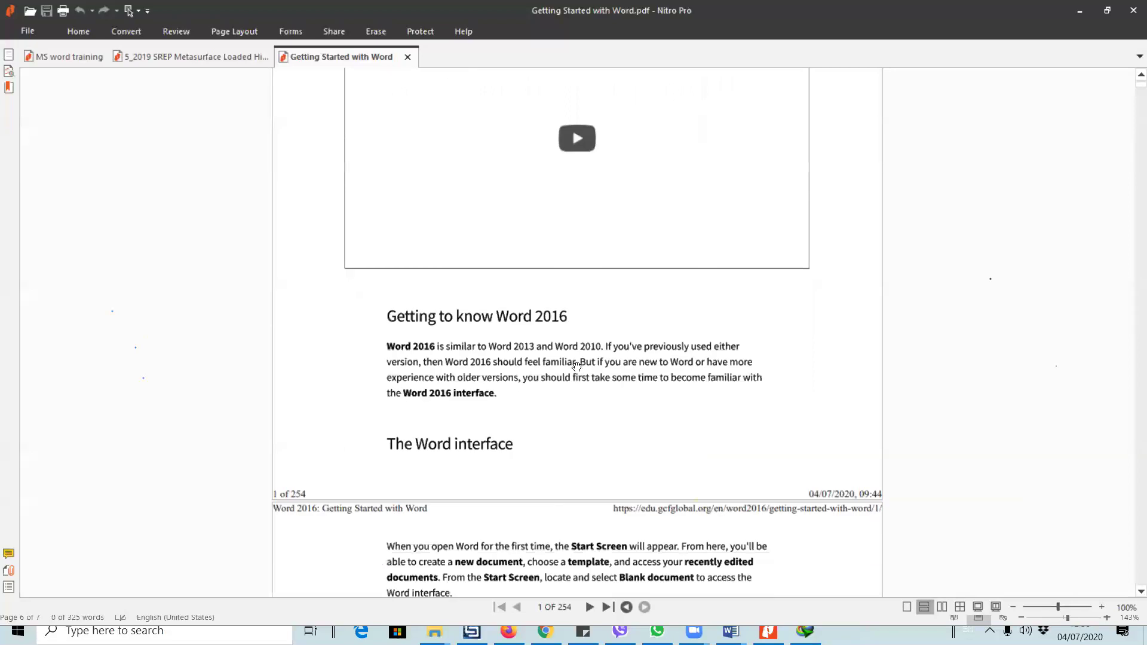
pyautogui.scroll(-15, 601, 466)
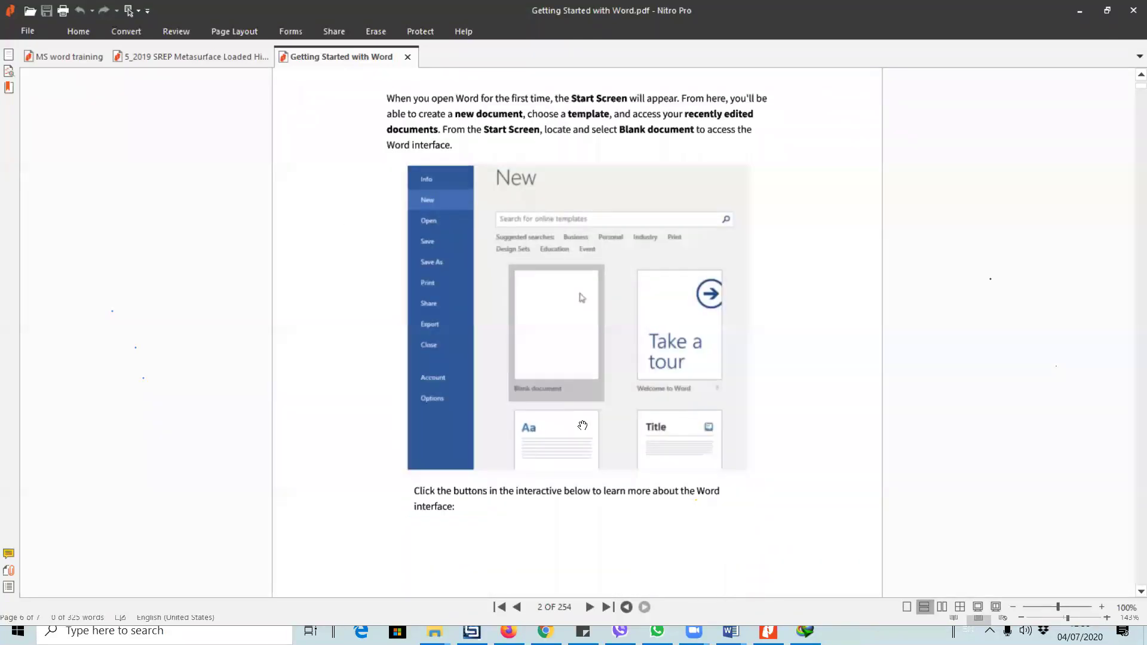
pyautogui.scroll(-20, 567, 411)
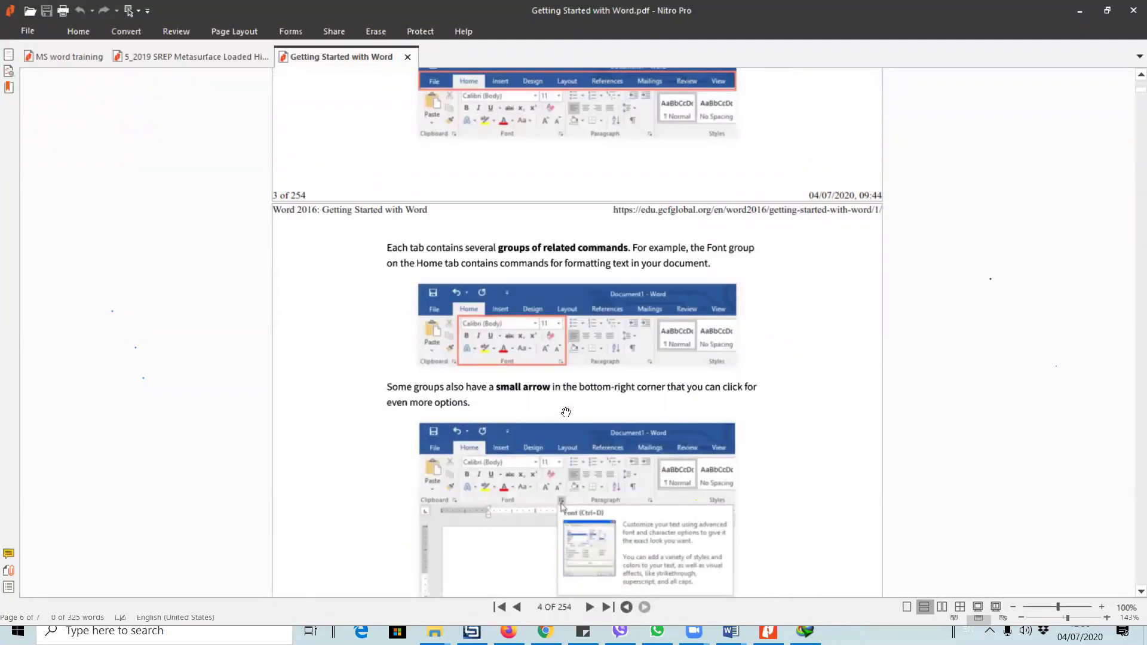
pyautogui.scroll(-20, 565, 406)
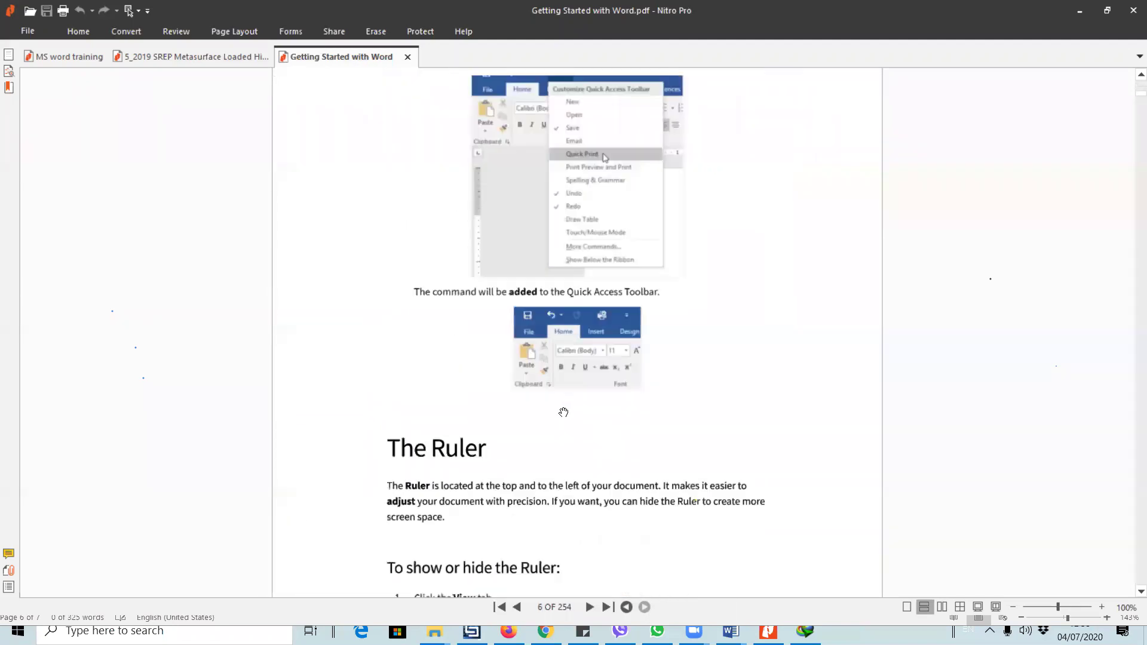
pyautogui.scroll(-20, 564, 404)
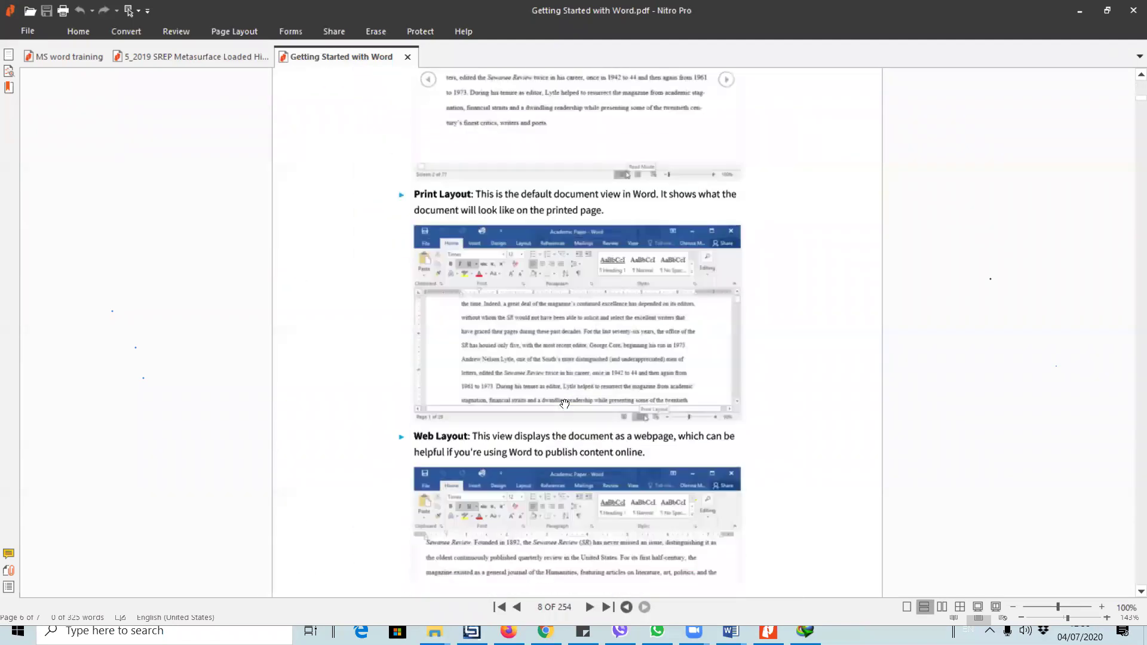
pyautogui.scroll(-20, 564, 401)
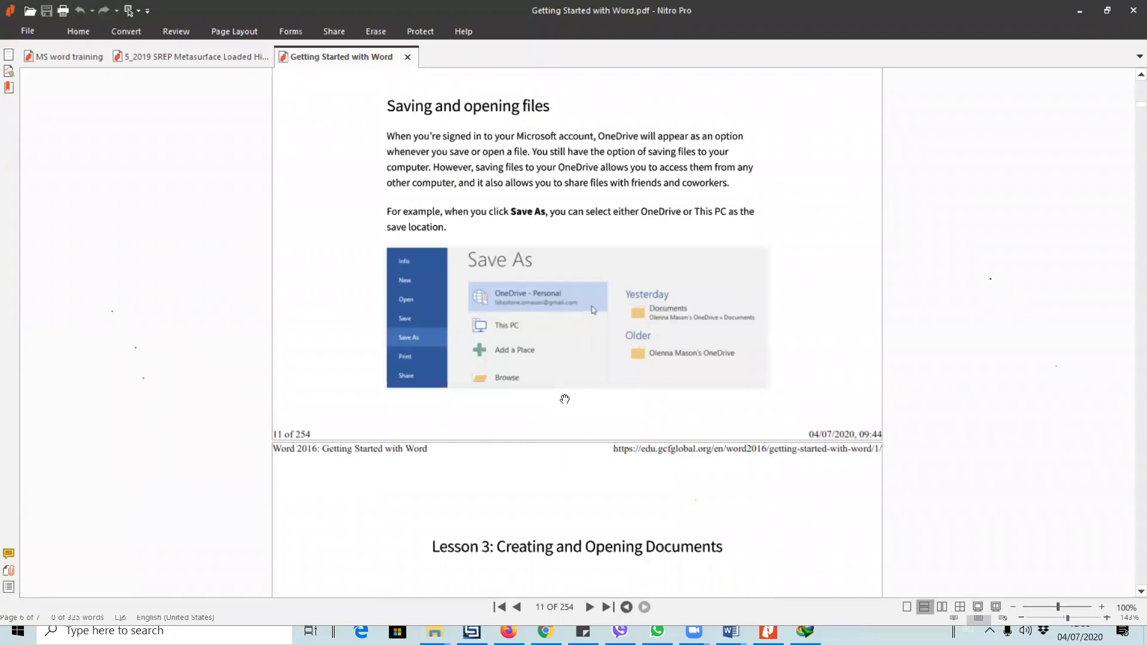
pyautogui.scroll(-6, 564, 399)
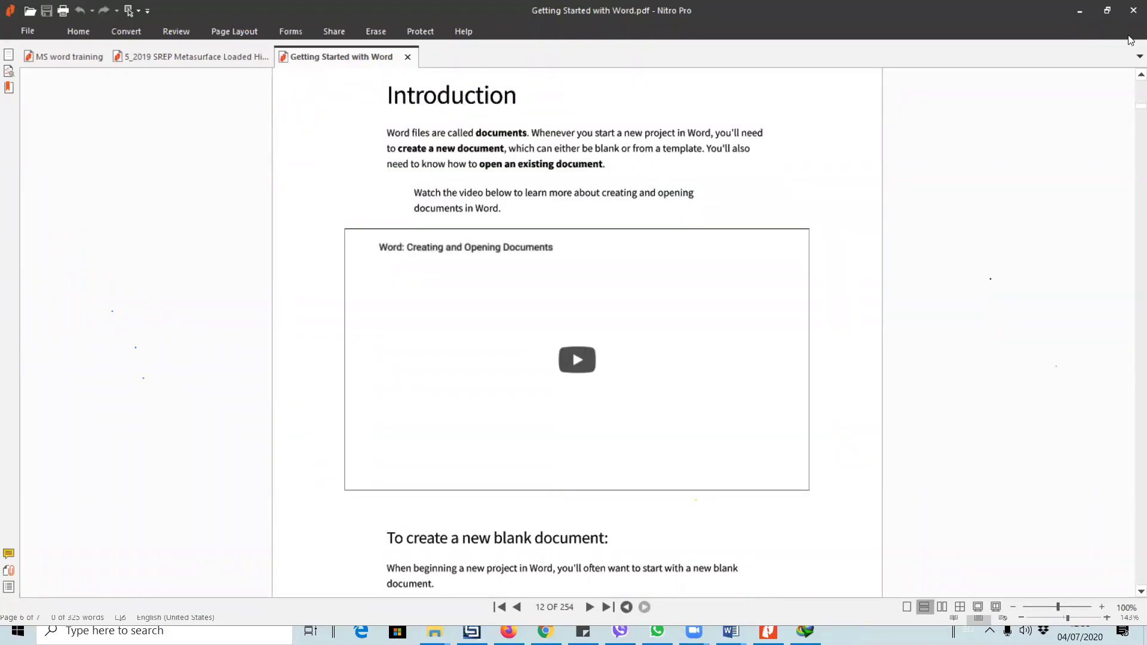
# - Minimize Nitro Pro and read the online Getting Started with Word lesson in Firefox, covering the Word interface, Ribbon and Quick Access Toolbar sections
pyautogui.click(1079, 10)
pyautogui.scroll(-5, 627, 370)
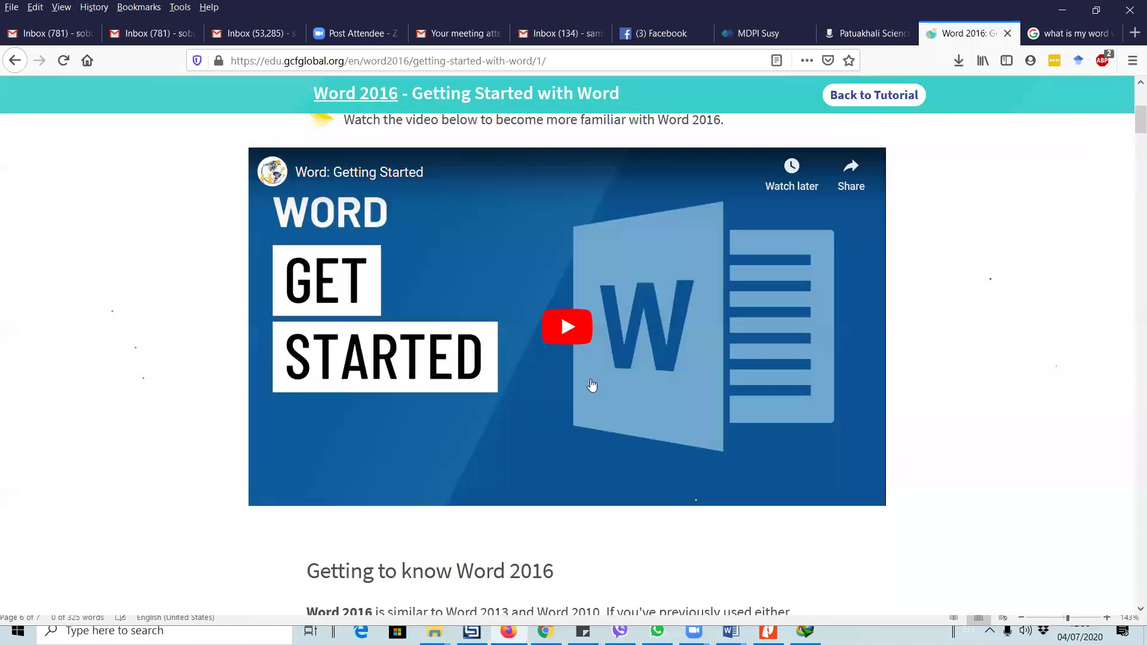
pyautogui.scroll(1, 593, 387)
pyautogui.scroll(-8, 595, 390)
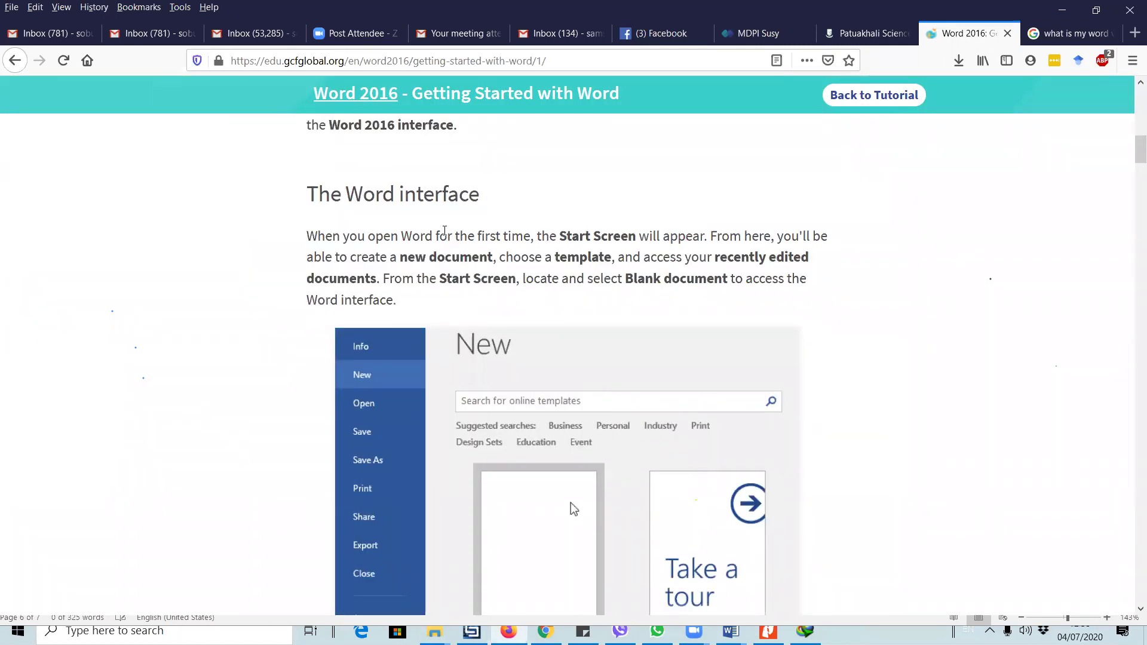
pyautogui.scroll(-6, 571, 503)
pyautogui.scroll(3, 791, 344)
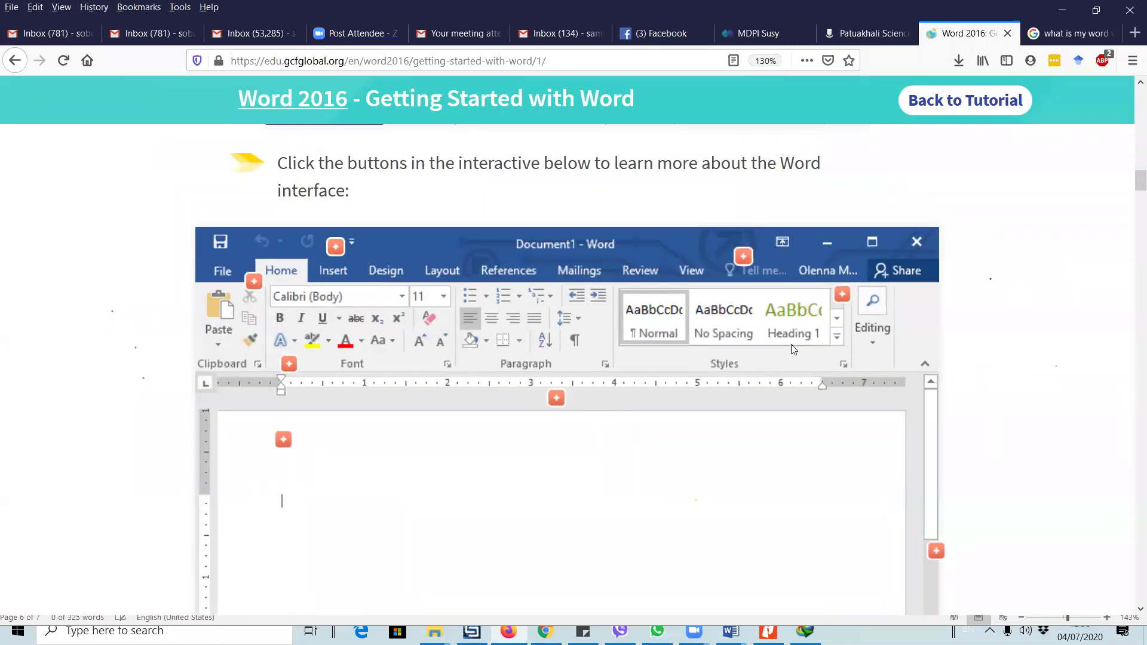
pyautogui.scroll(-8, 763, 341)
pyautogui.scroll(-1, 764, 341)
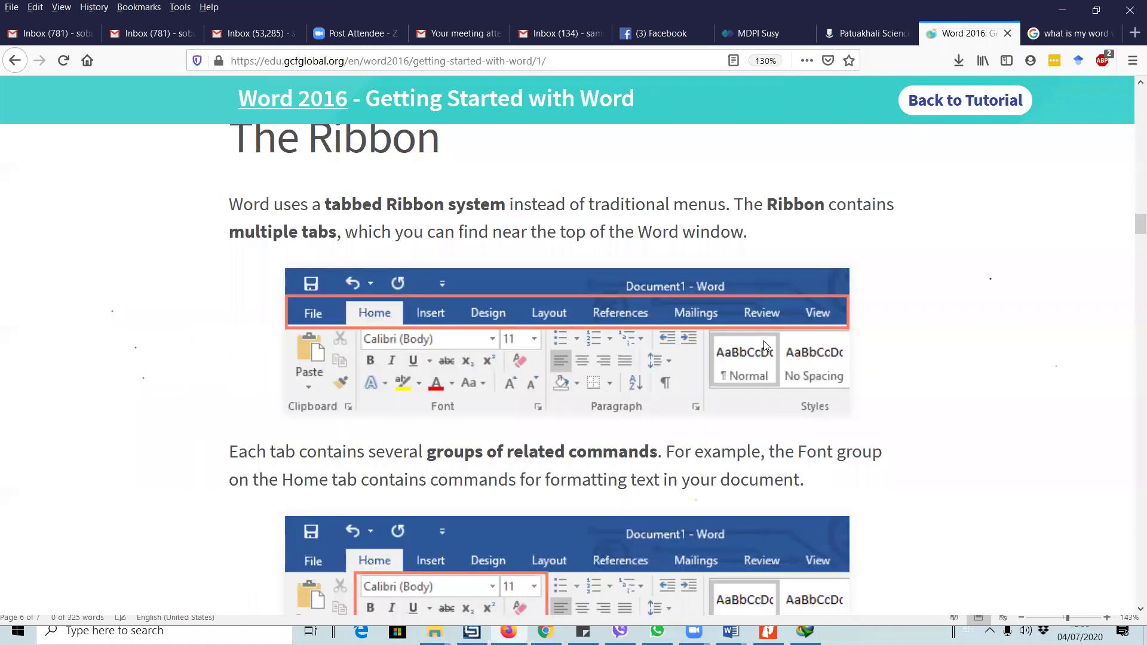
pyautogui.scroll(-8, 763, 340)
pyautogui.scroll(-10, 763, 347)
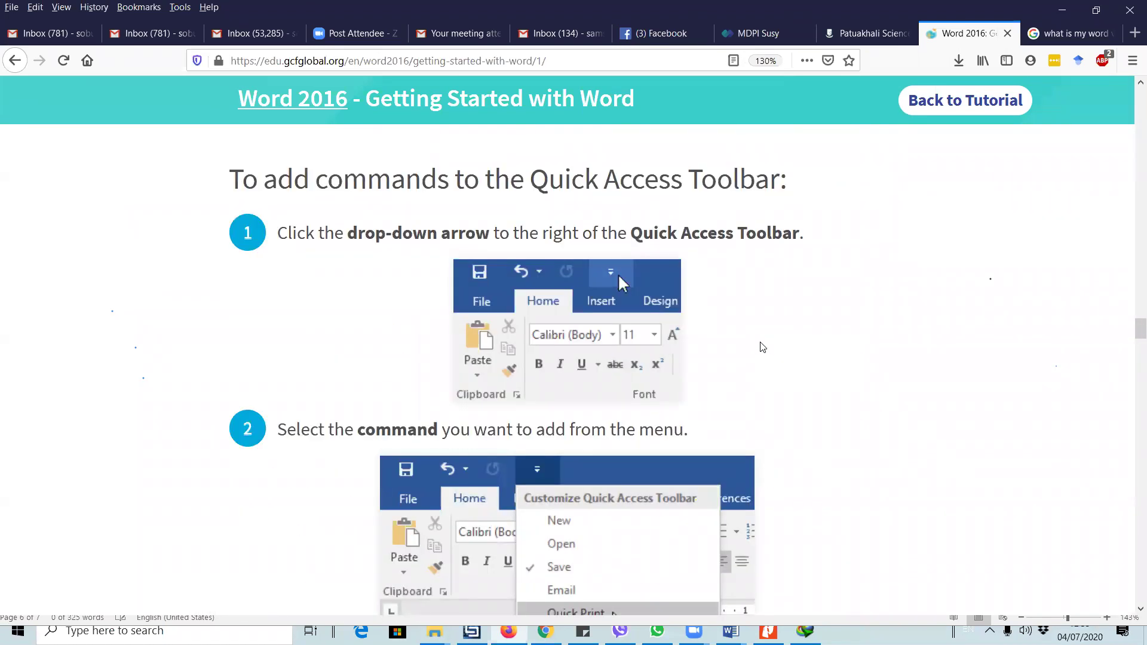
pyautogui.scroll(5, 762, 338)
pyautogui.scroll(-5, 760, 334)
# - Play the lesson's Word: Getting Started video and skip ahead to 0:53, 1:12 and 2:11
pyautogui.scroll(12, 759, 330)
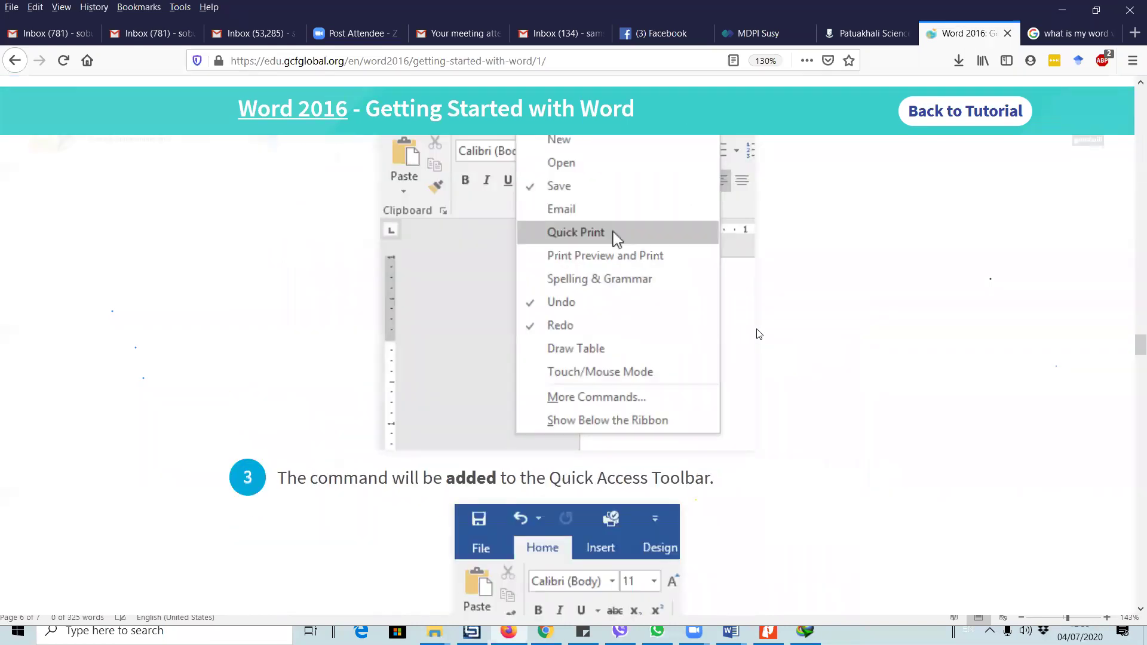
pyautogui.scroll(15, 759, 330)
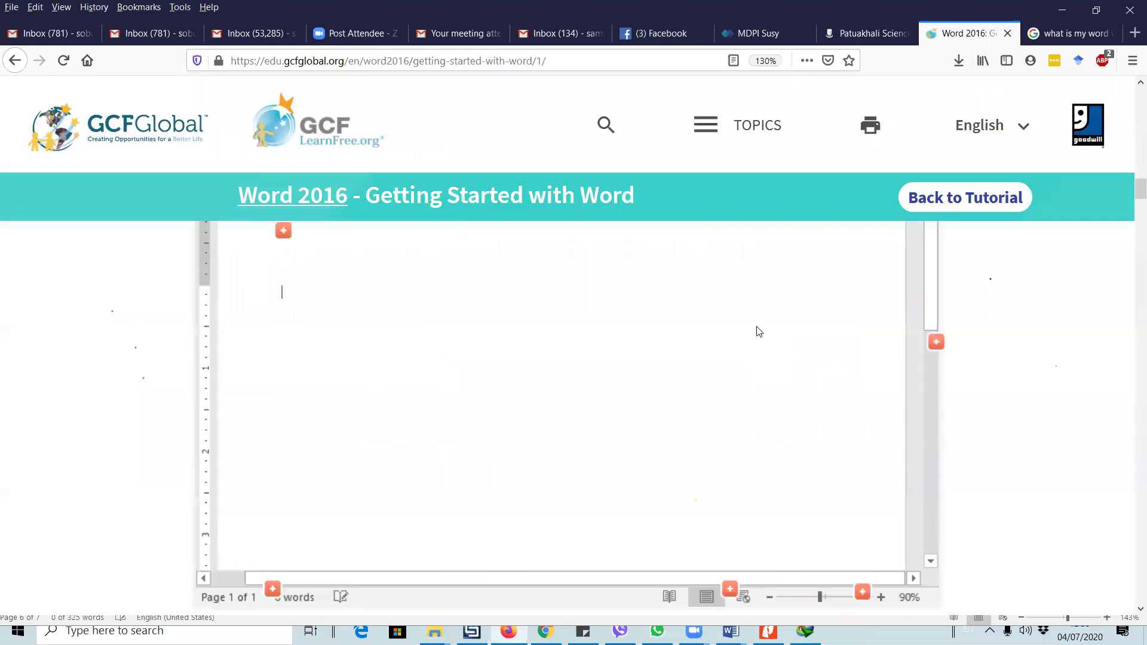
pyautogui.scroll(10, 757, 331)
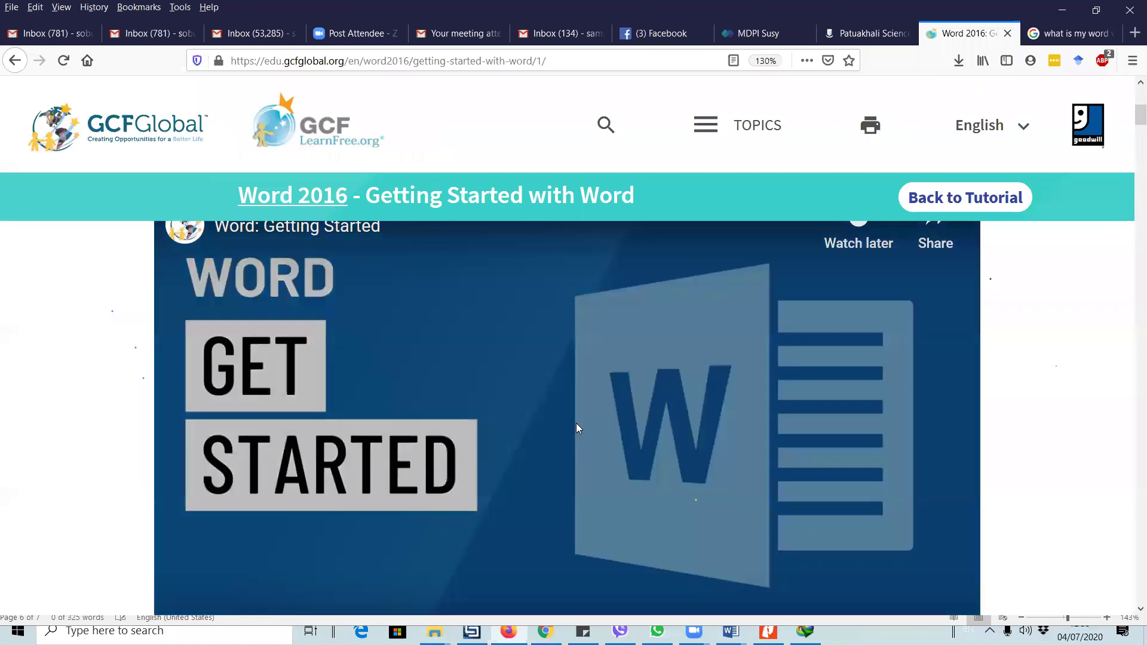
pyautogui.click(576, 425)
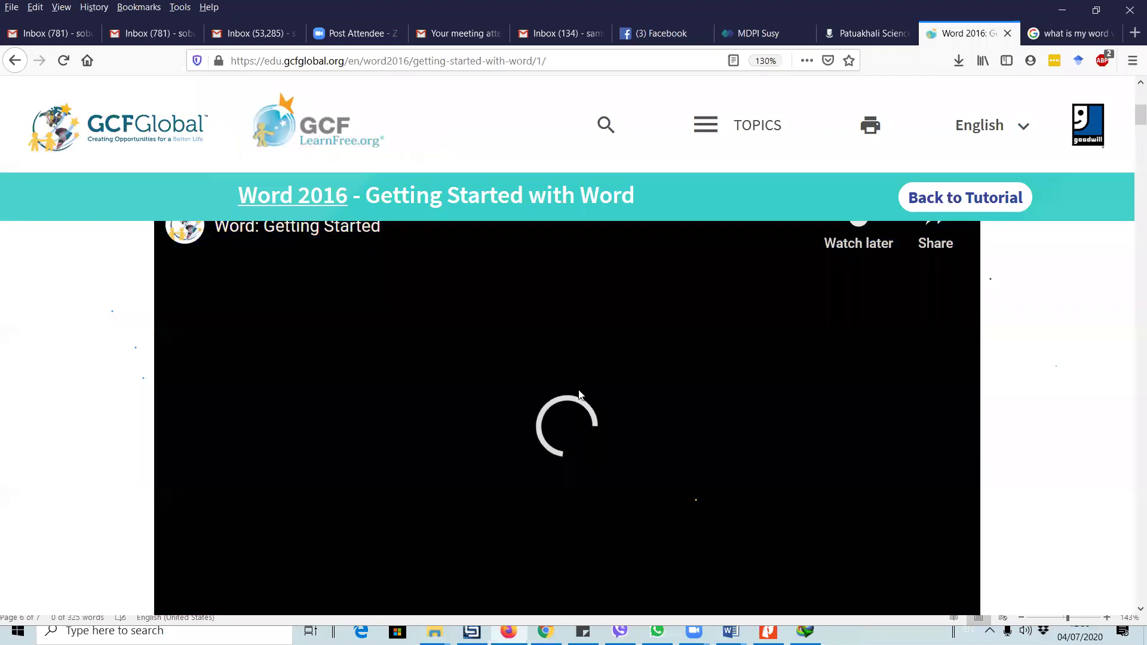
pyautogui.scroll(-1, 592, 334)
pyautogui.scroll(-3, 593, 340)
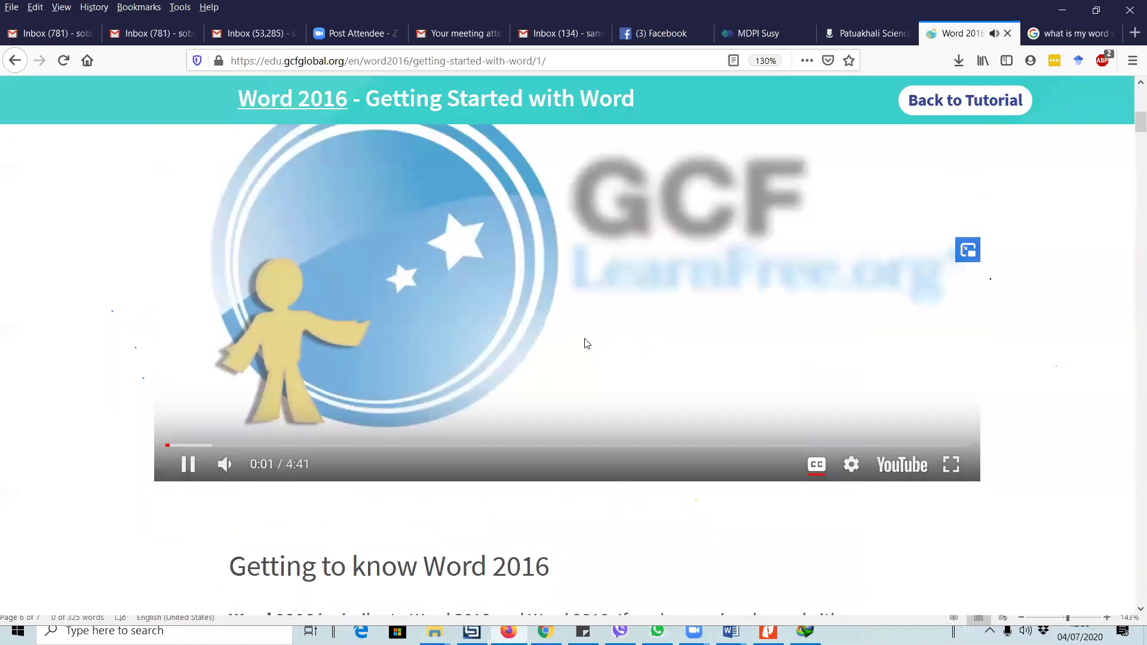
pyautogui.click(204, 518)
pyautogui.click(320, 519)
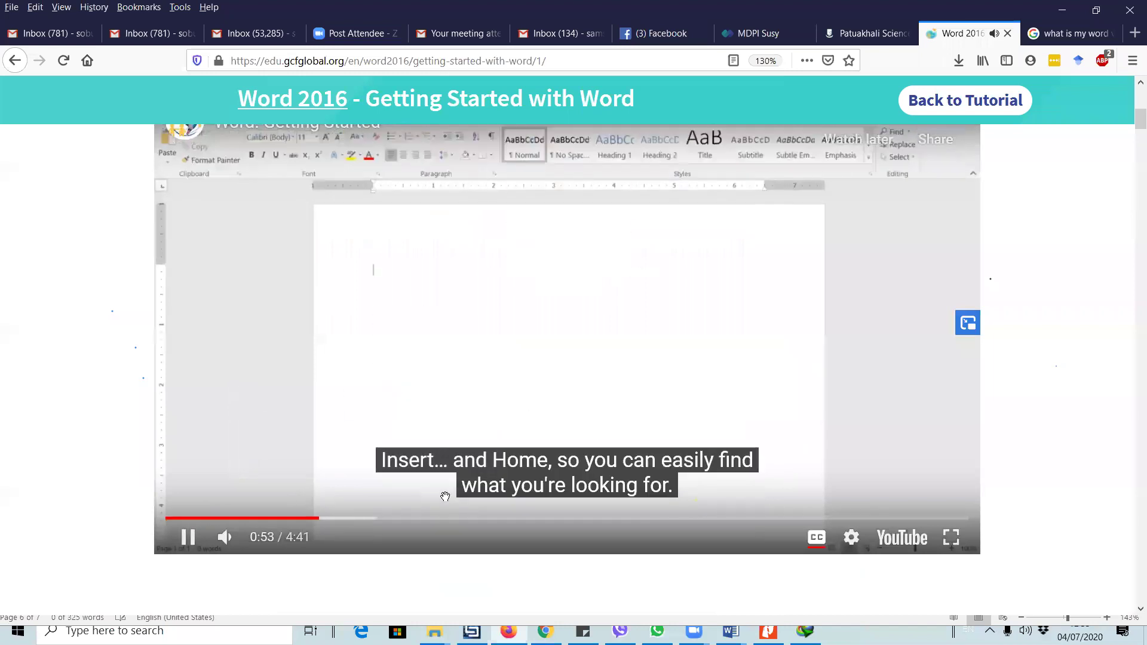
pyautogui.click(373, 519)
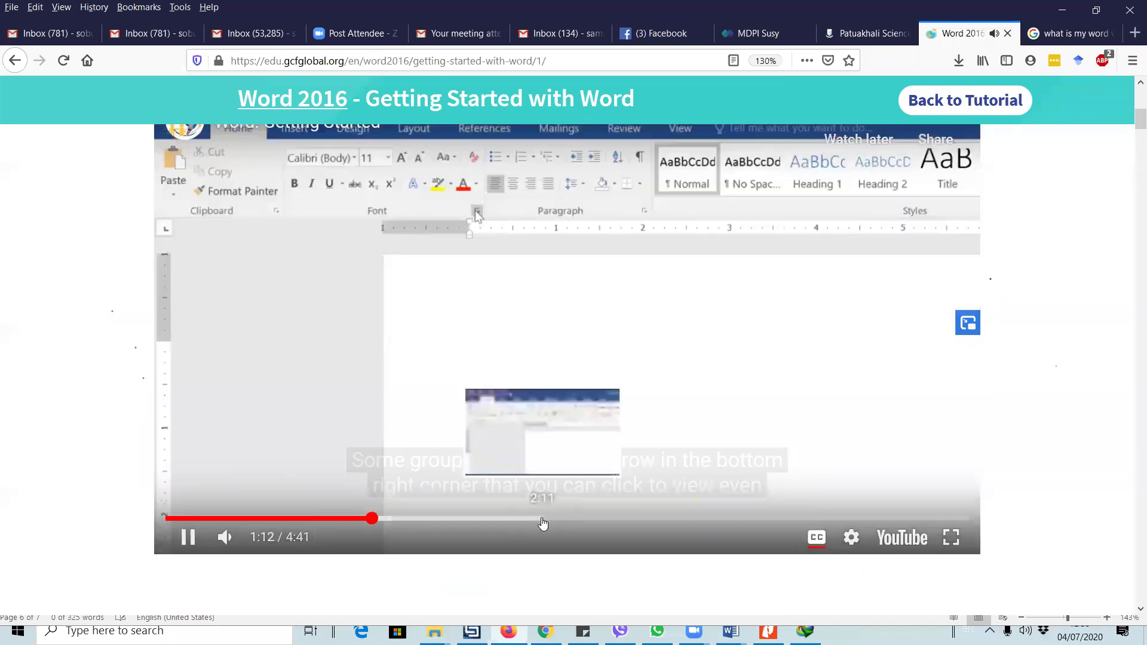
pyautogui.click(540, 519)
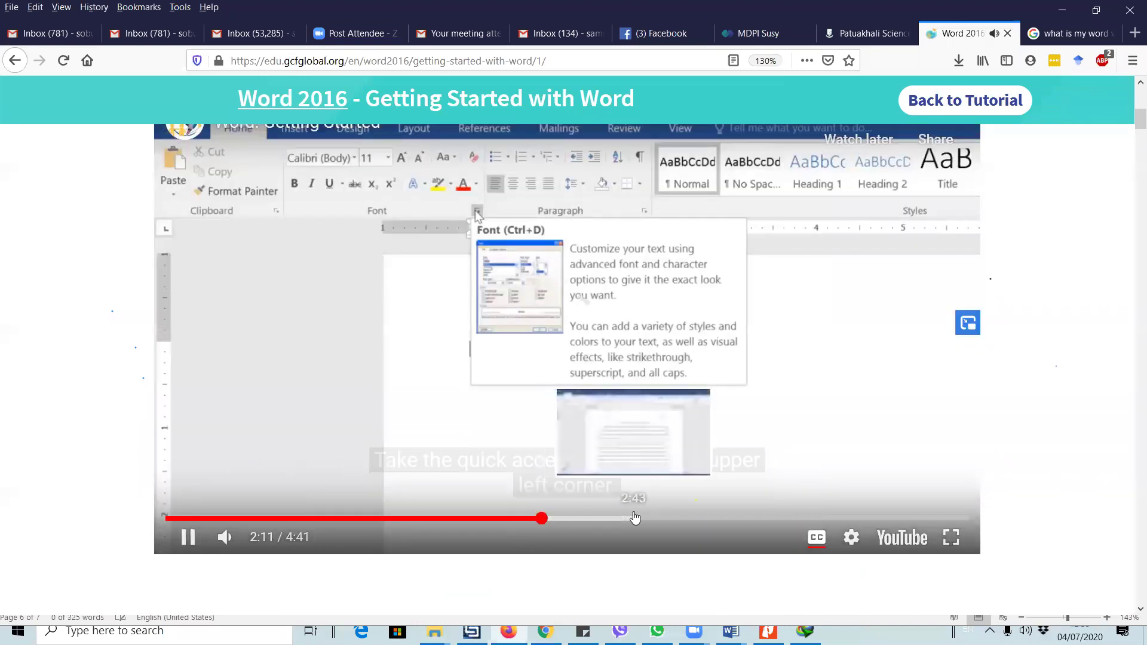
# - Skip ahead in the Word: Getting Started video to 2:44 and 3:17, and pause playback
pyautogui.click(628, 519)
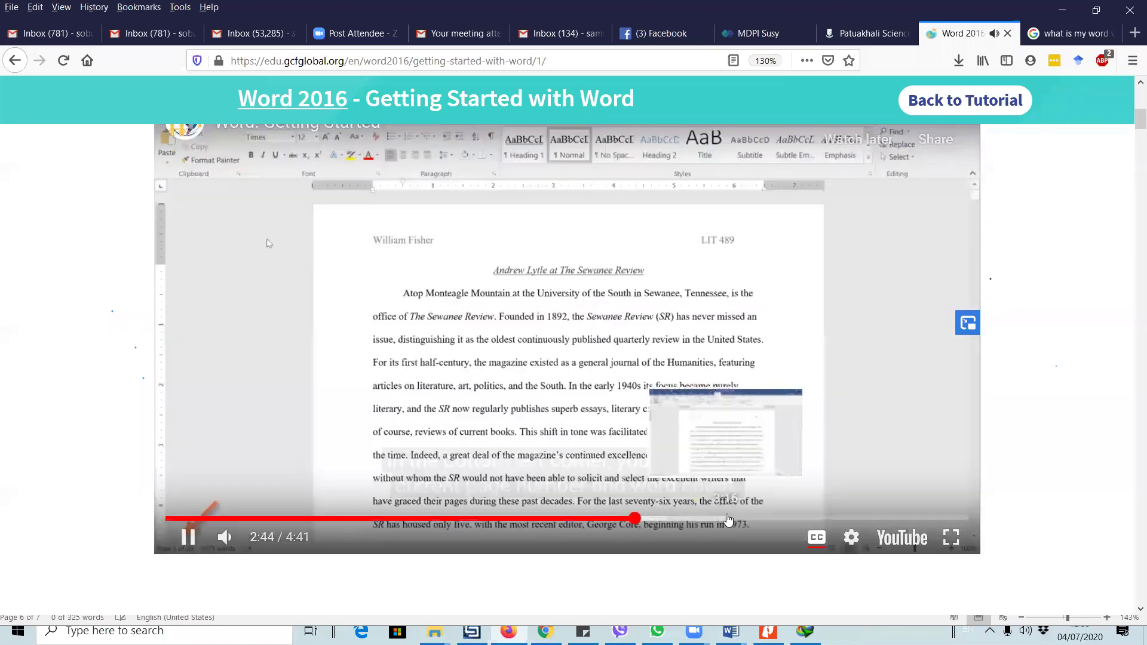
pyautogui.click(726, 519)
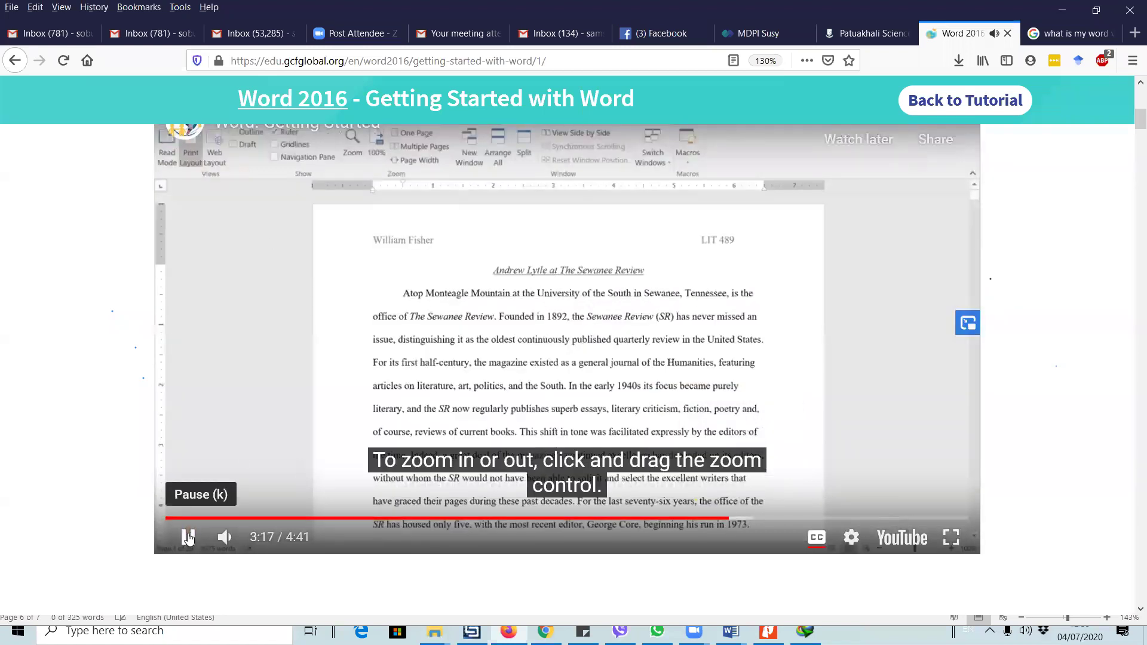
pyautogui.click(188, 537)
# - Read the rest of the Getting Started with Word lesson, from the Word interface section through the closing challenge steps
pyautogui.scroll(-15, 507, 347)
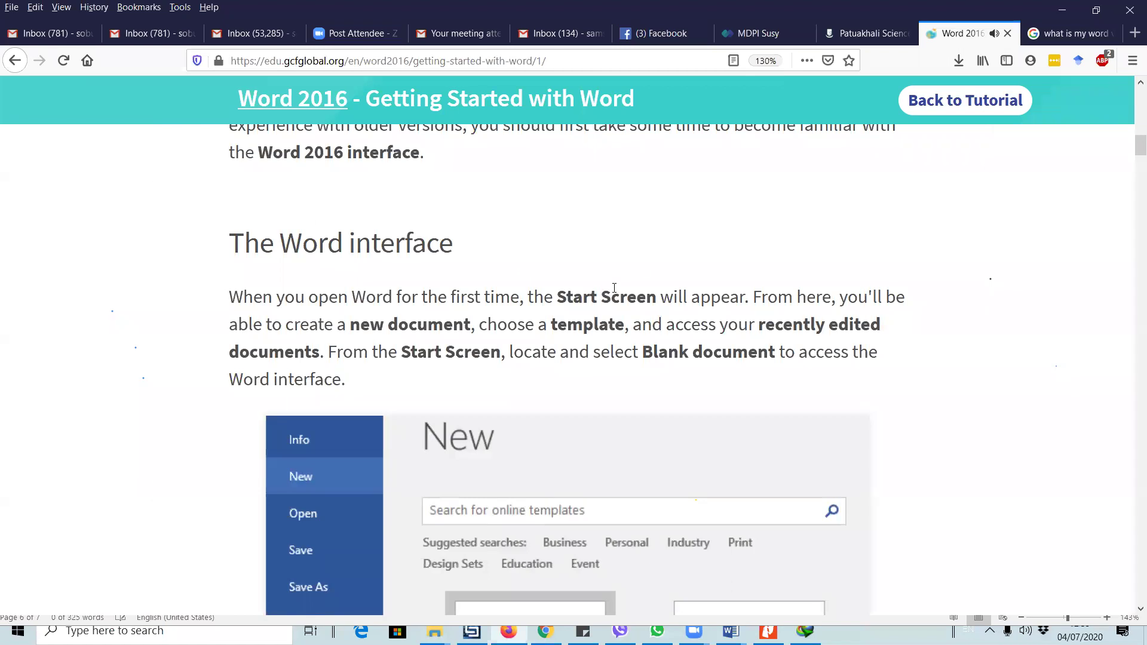
pyautogui.scroll(-20, 506, 346)
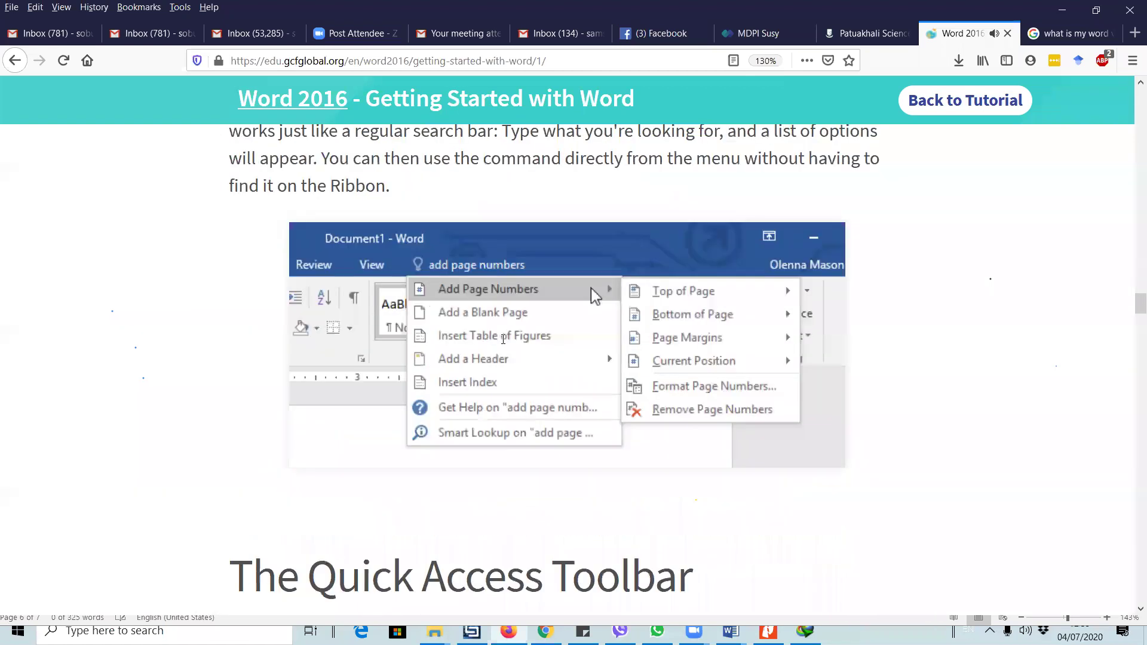
pyautogui.scroll(-20, 497, 339)
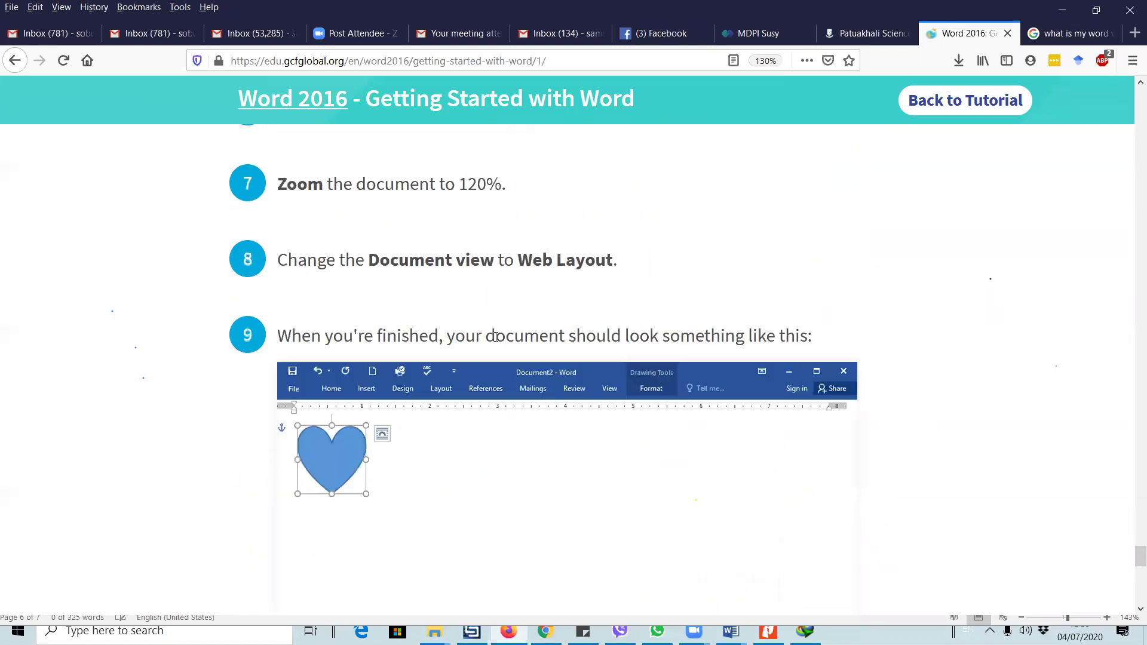
pyautogui.scroll(10, 496, 337)
pyautogui.scroll(-15, 494, 340)
pyautogui.scroll(-5, 472, 337)
pyautogui.scroll(5, 471, 335)
pyautogui.click(571, 388)
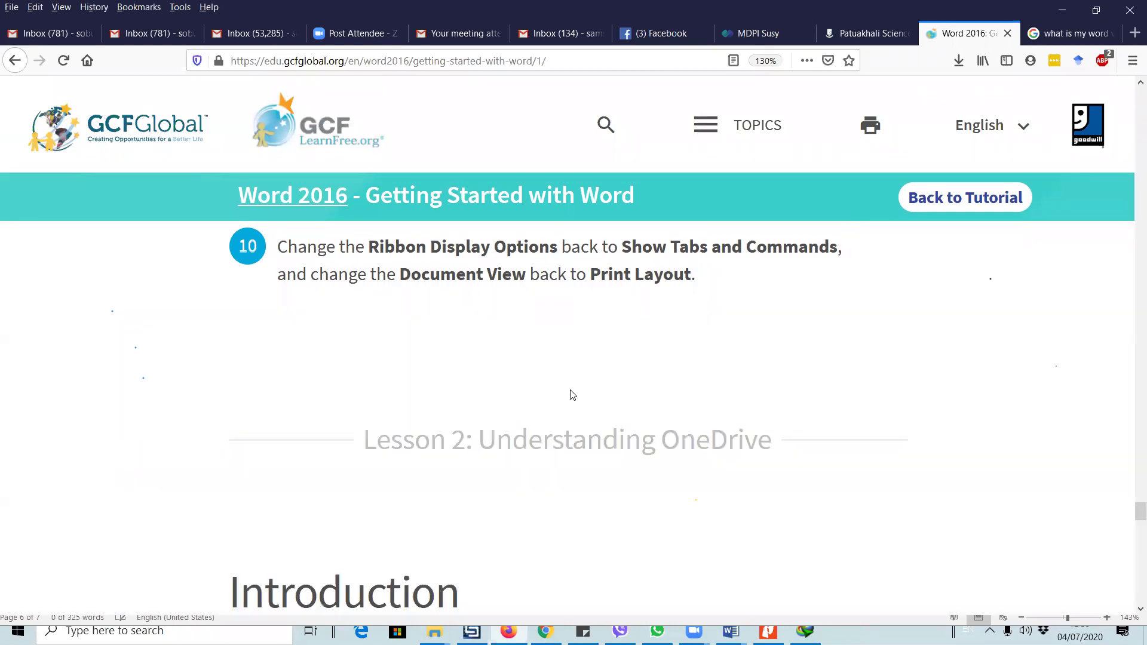
# - Examine Lesson 2: Understanding OneDrive from its introduction through to the start of the Creating and Opening Documents lesson
pyautogui.scroll(-5, 572, 395)
pyautogui.scroll(3, 621, 334)
pyautogui.scroll(-3, 600, 337)
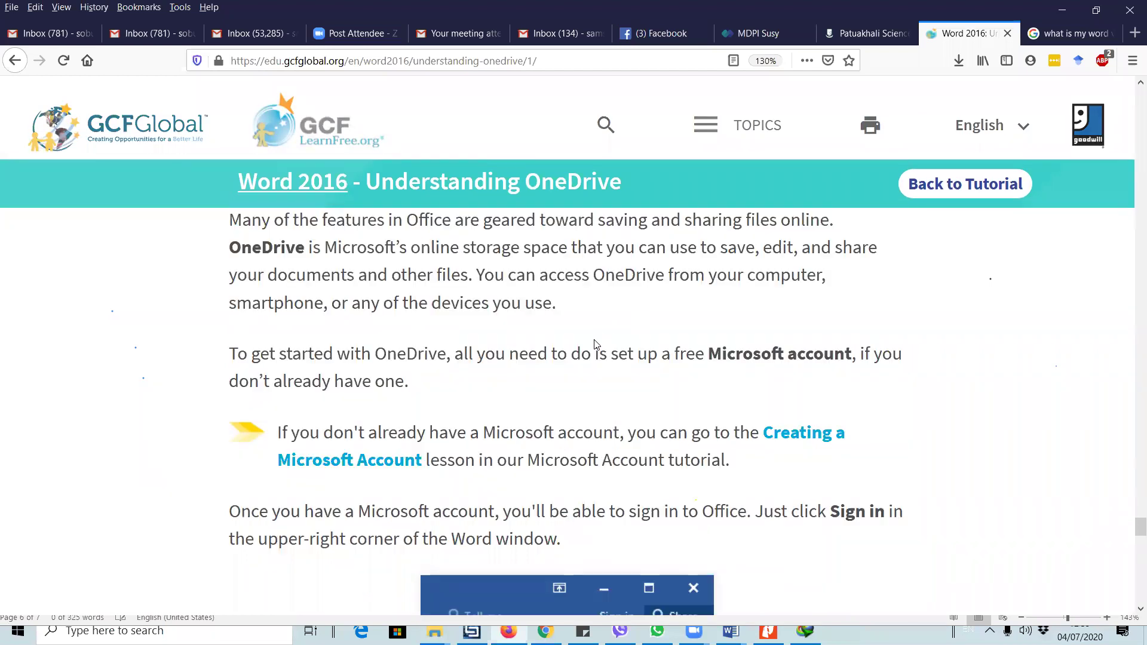
pyautogui.scroll(-15, 600, 338)
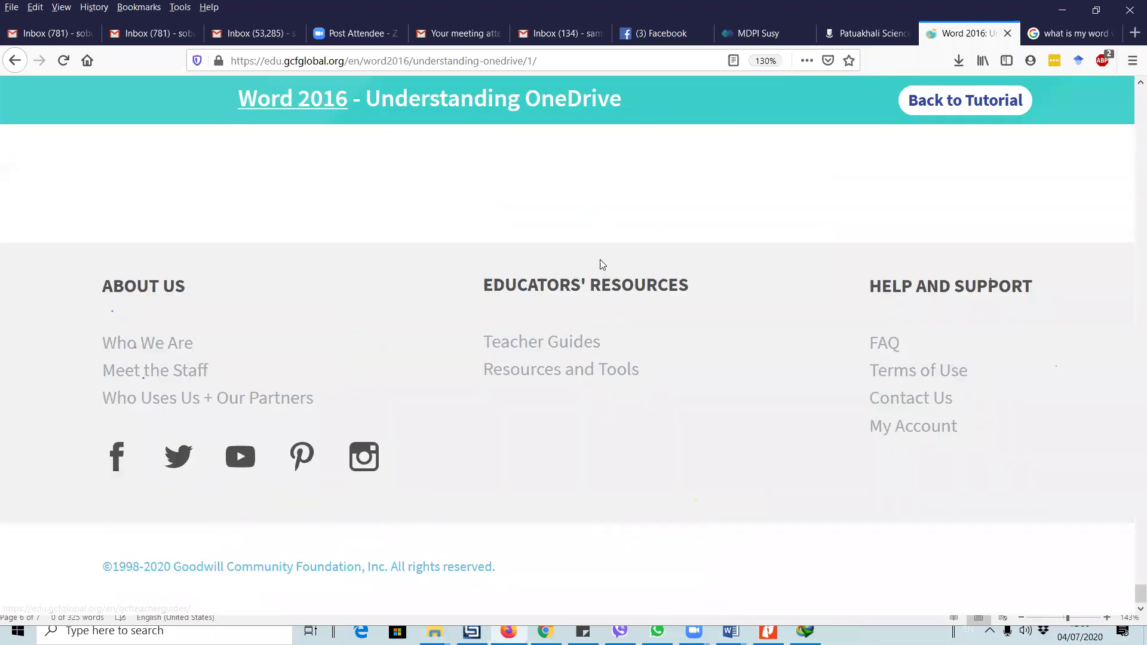
pyautogui.scroll(10, 595, 482)
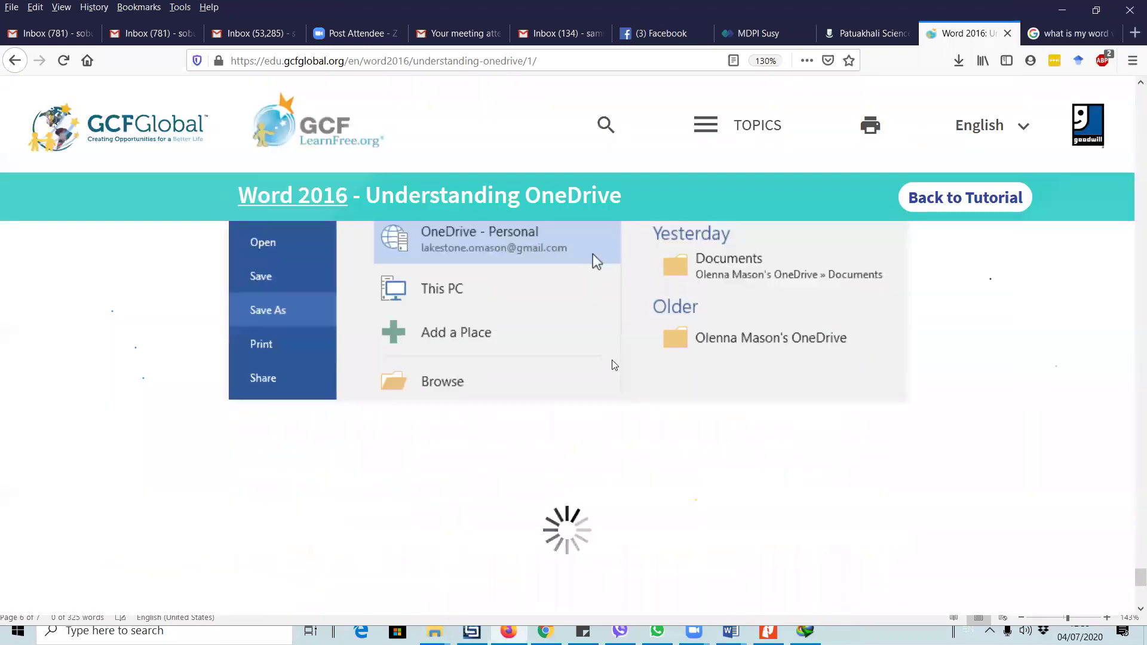
pyautogui.scroll(-8, 609, 366)
pyautogui.scroll(5, 608, 372)
pyautogui.scroll(5, 606, 366)
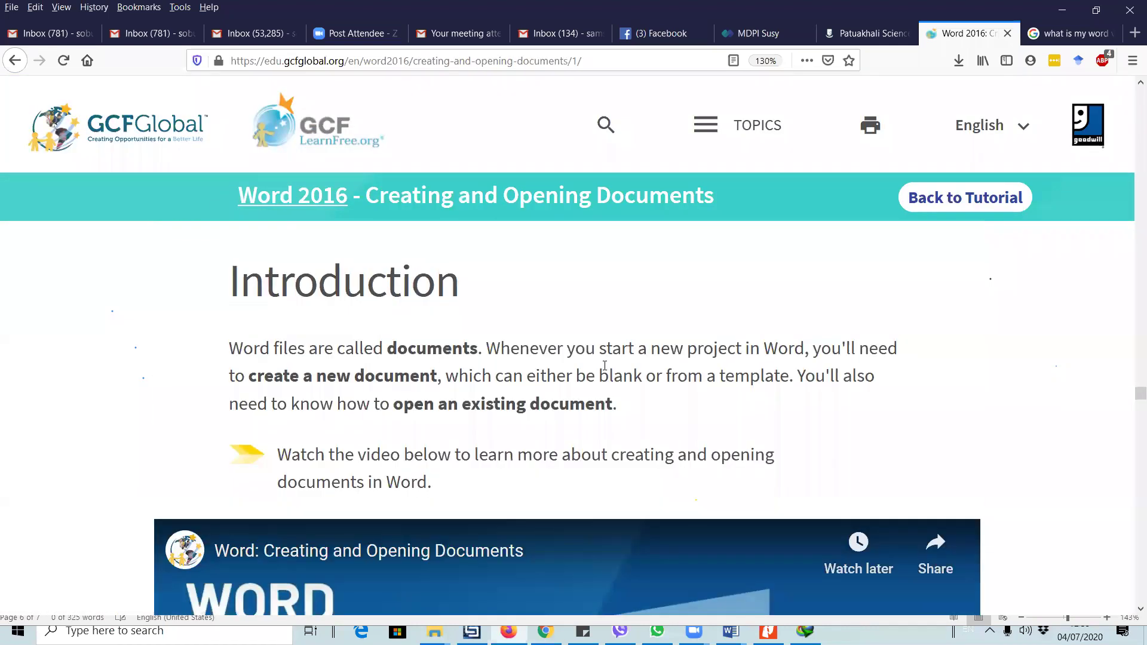
# - Read the Creating and Opening Documents lesson on blank documents, templates and opening an existing document
pyautogui.scroll(-9, 469, 365)
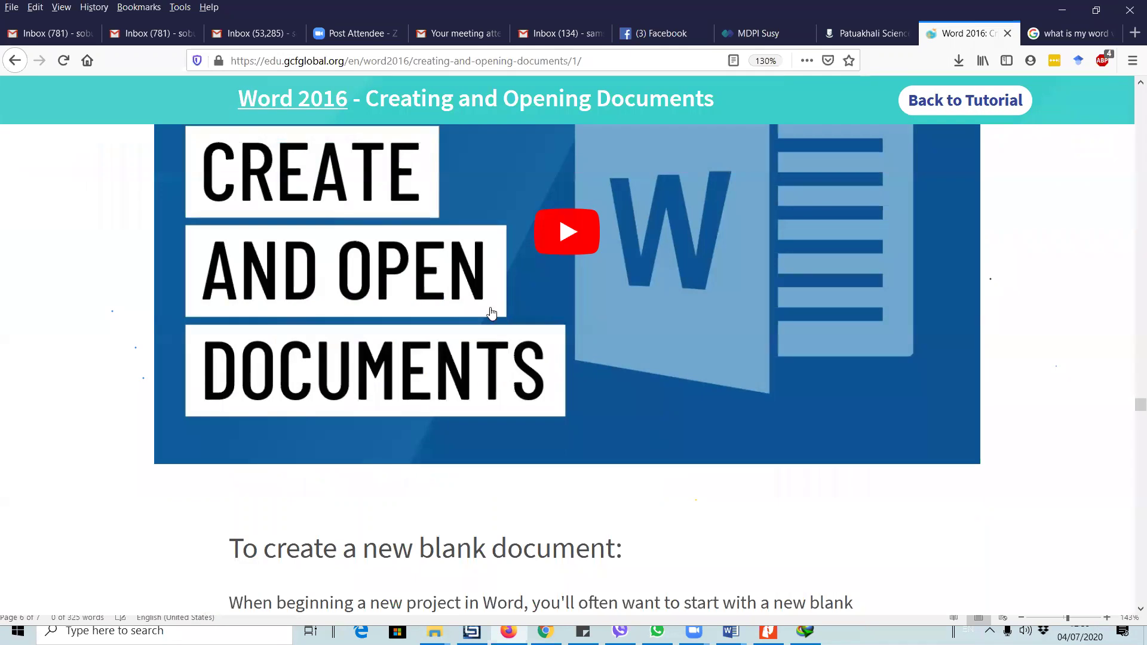
pyautogui.scroll(-1, 490, 317)
pyautogui.scroll(-20, 493, 325)
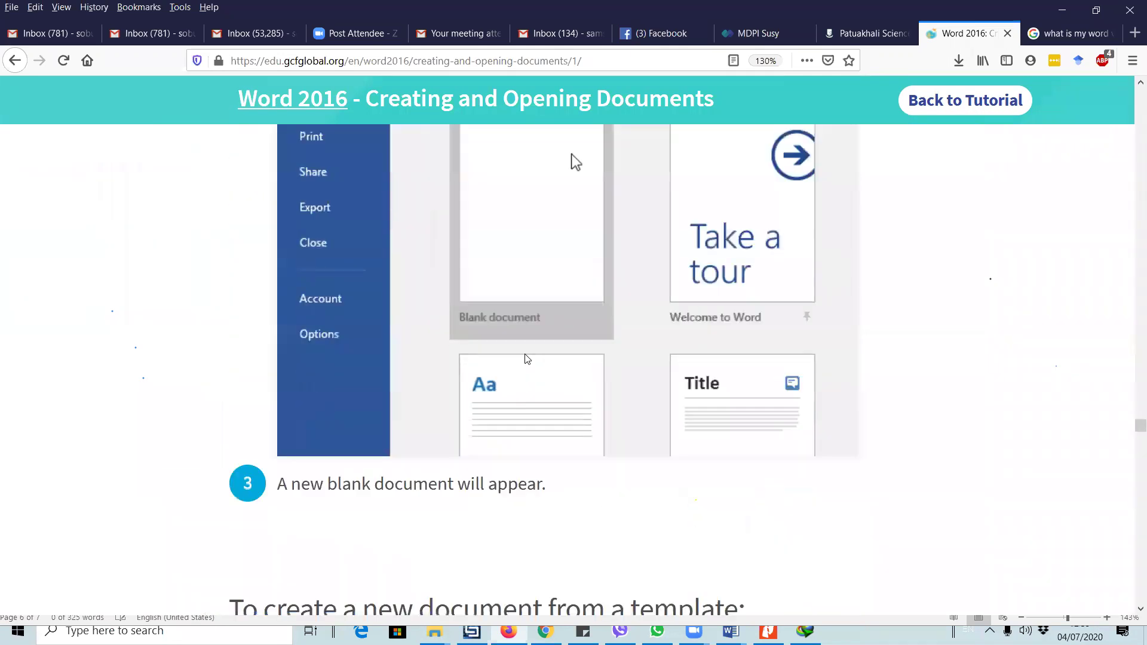
pyautogui.scroll(-5, 520, 354)
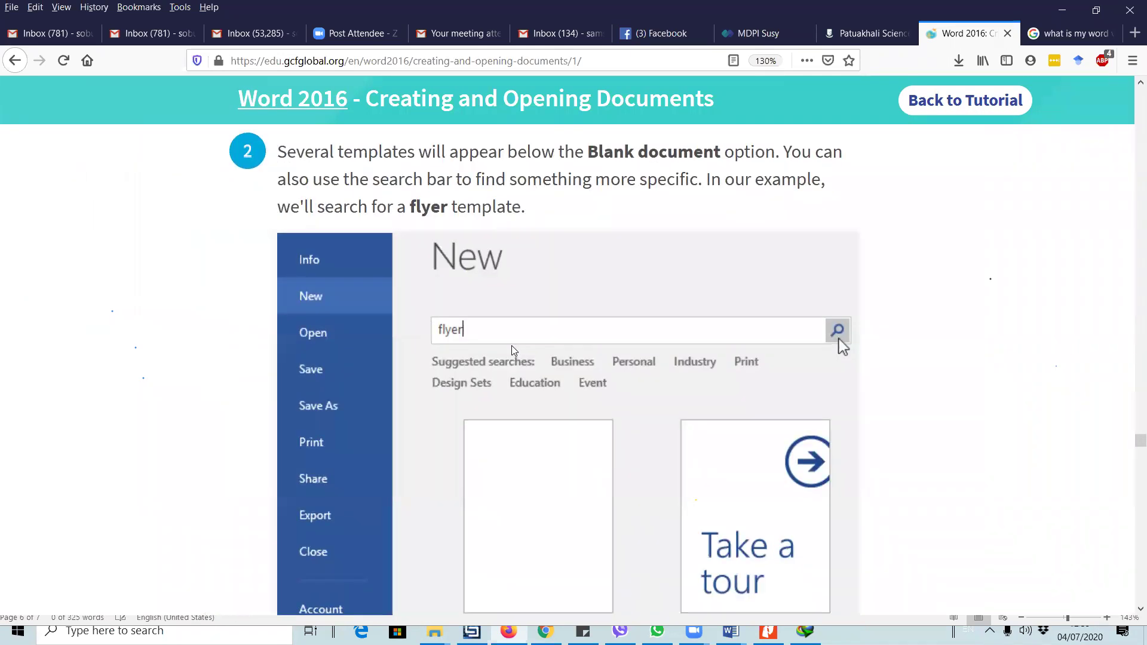
pyautogui.scroll(-20, 511, 346)
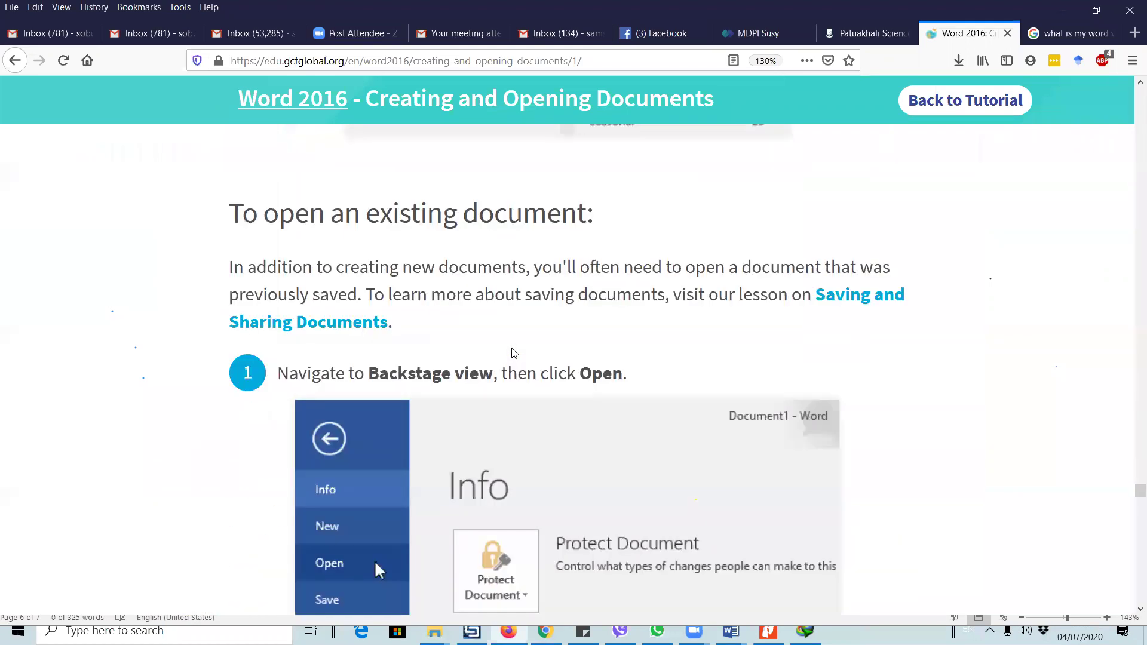
pyautogui.scroll(-14, 514, 353)
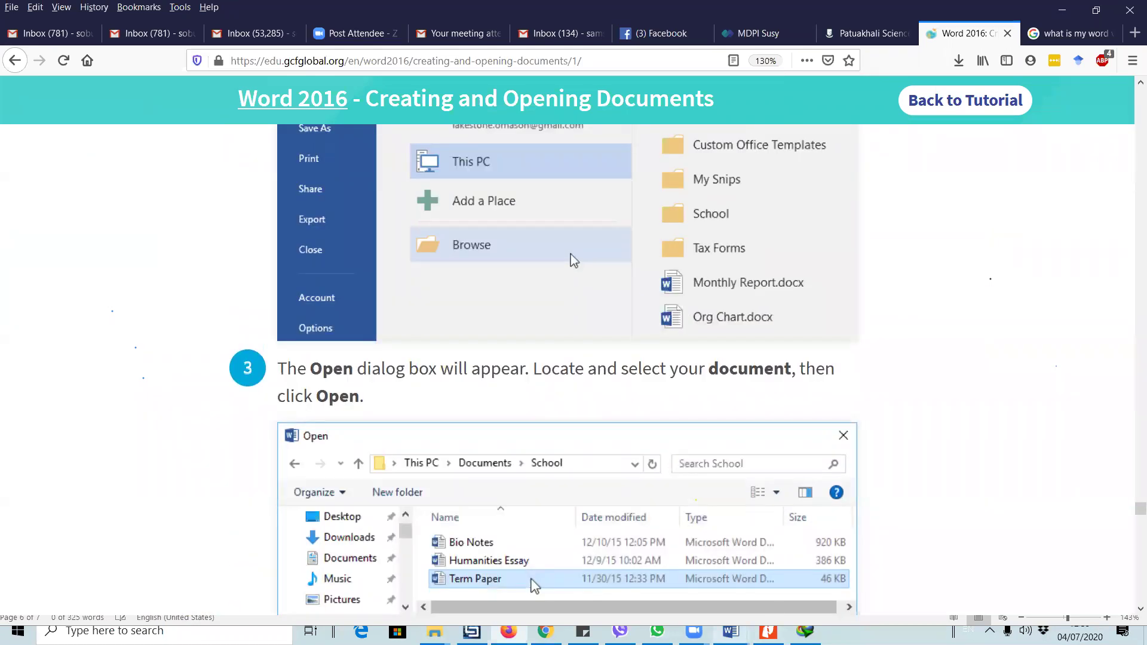
# - Switch to Instrcution.docx in Word and search the online templates for "flyer"
pyautogui.moveTo(730, 630)
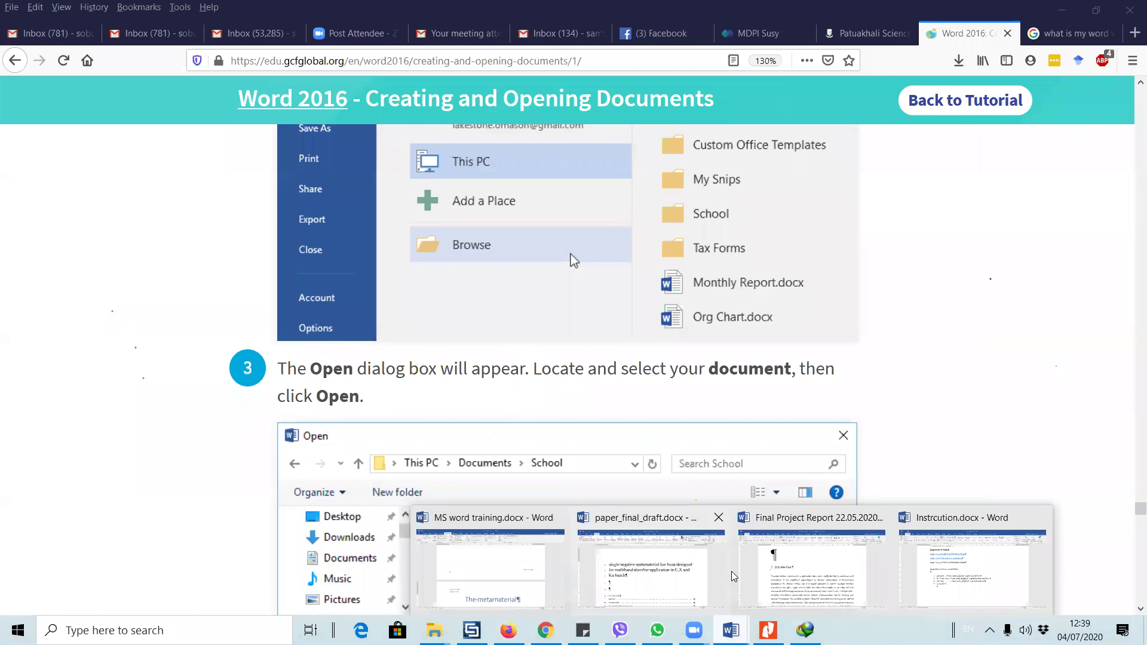
pyautogui.click(972, 567)
pyautogui.click(30, 43)
pyautogui.click(45, 99)
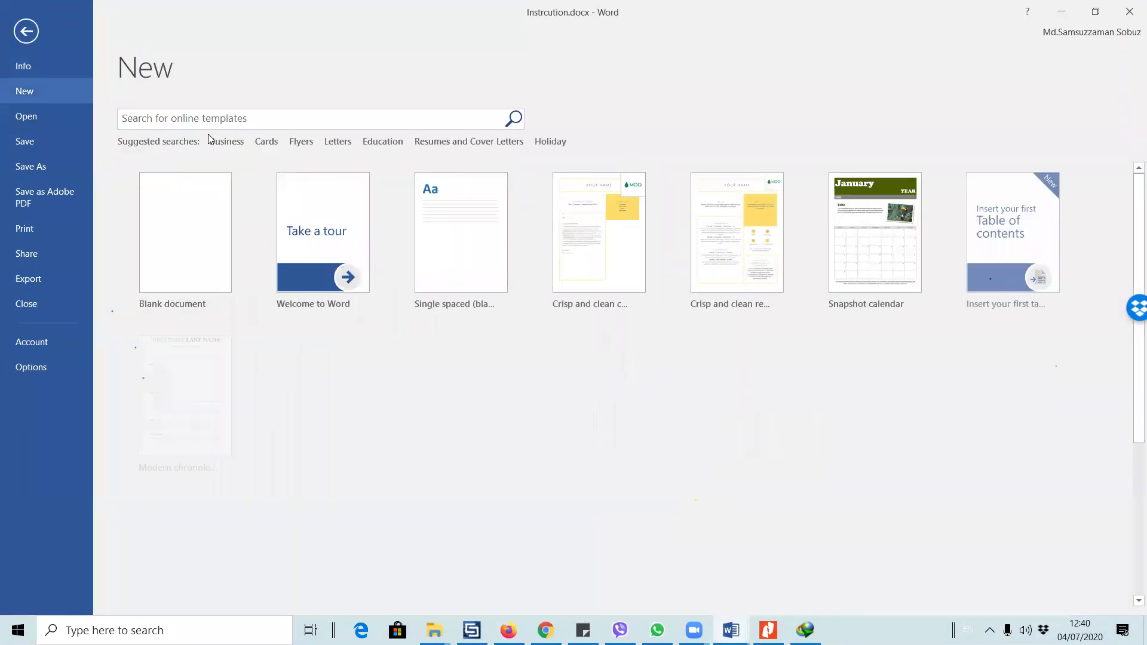
pyautogui.click(213, 119)
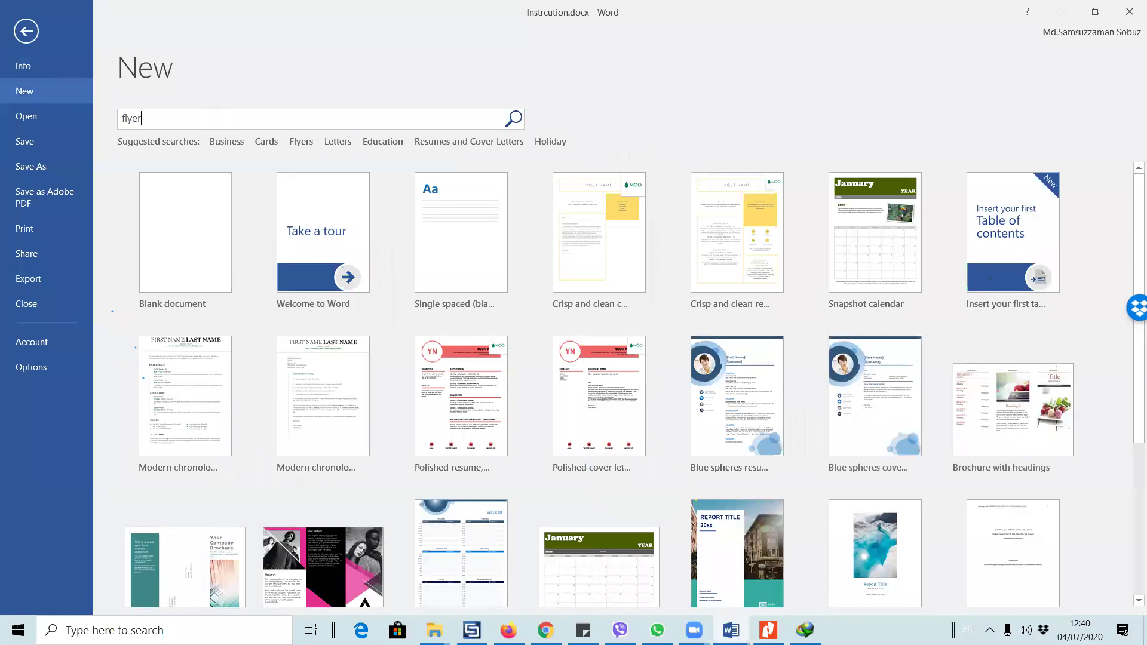
pyautogui.write('flyer')
pyautogui.press('Return')
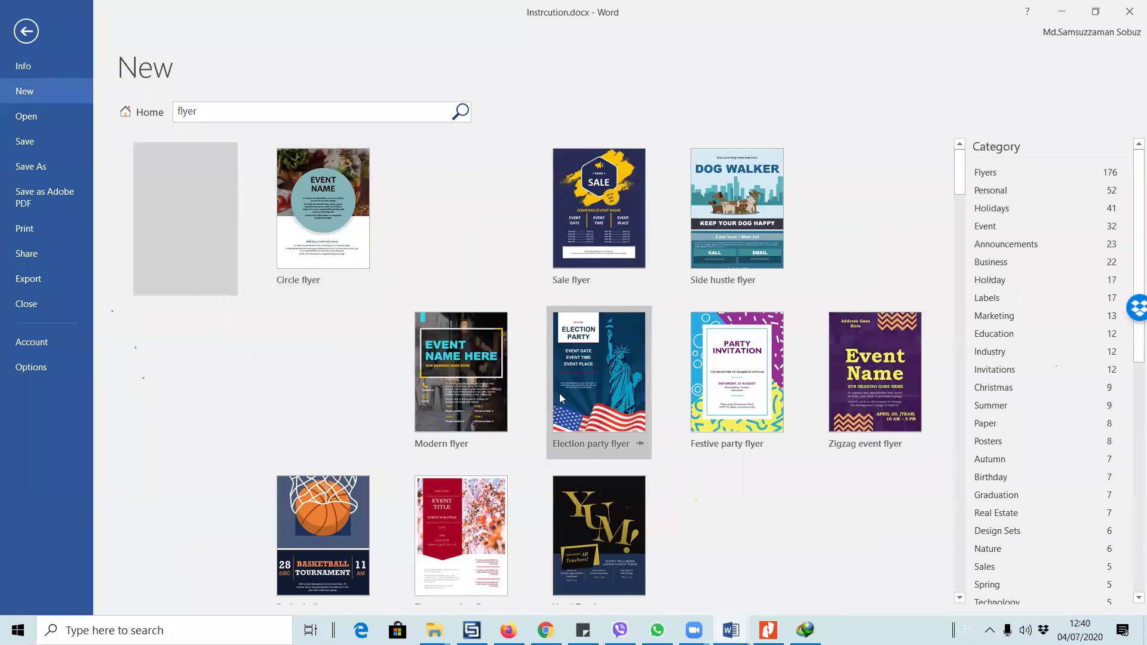
# - Try to create a document from the Festive party flyer template, and close its preview
pyautogui.click(718, 389)
pyautogui.click(674, 330)
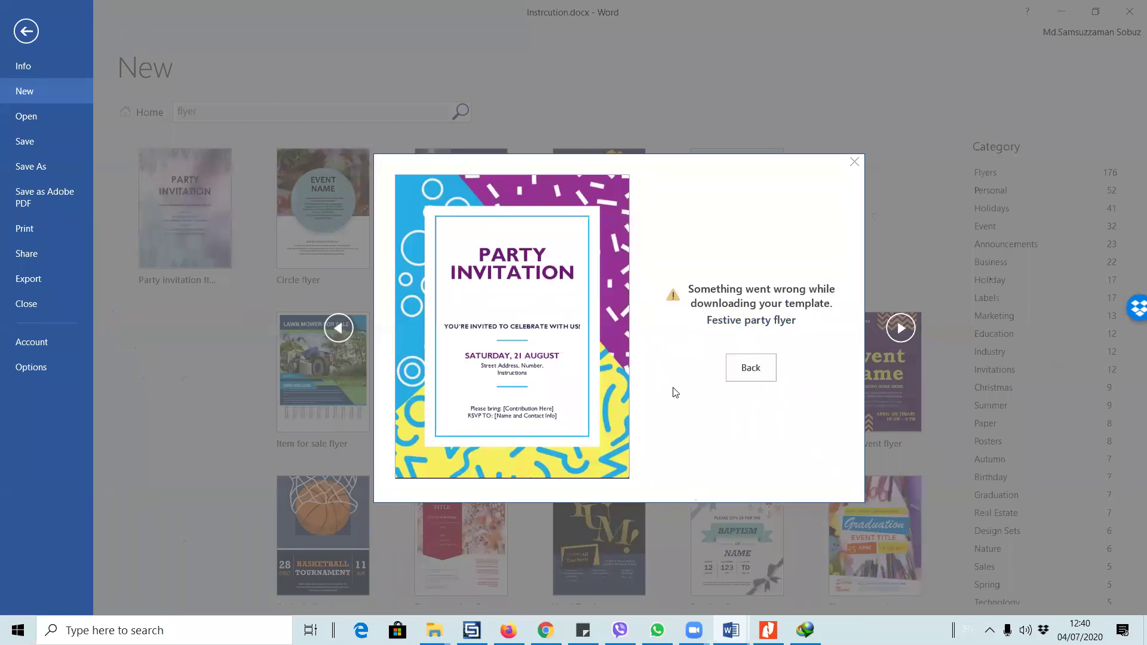
pyautogui.click(751, 369)
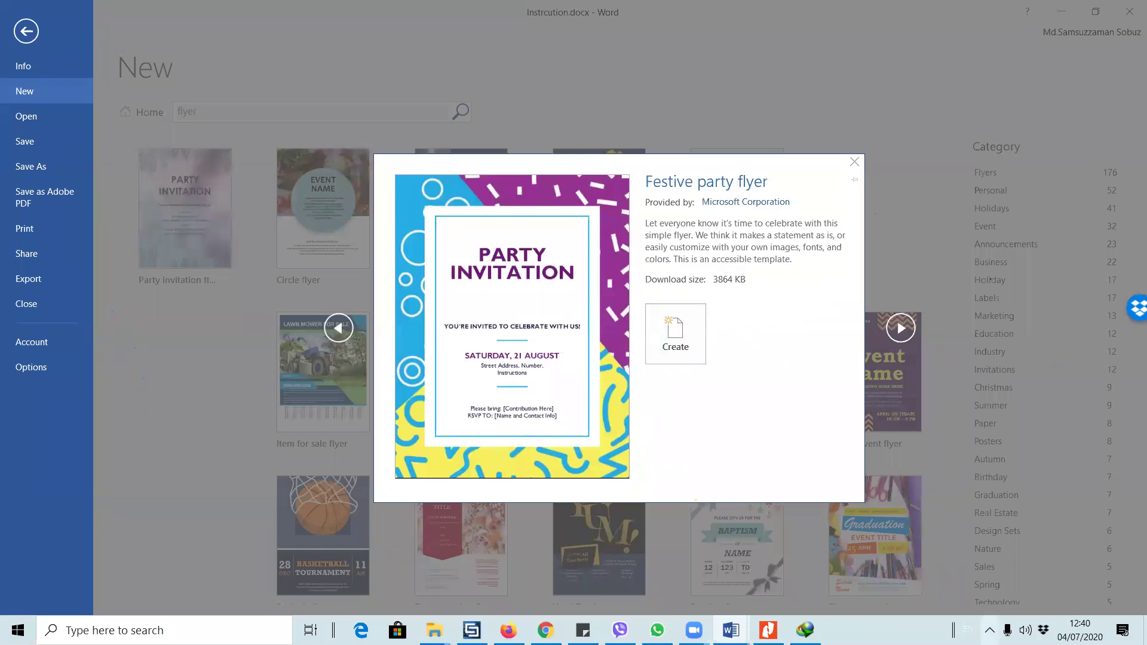
pyautogui.click(989, 630)
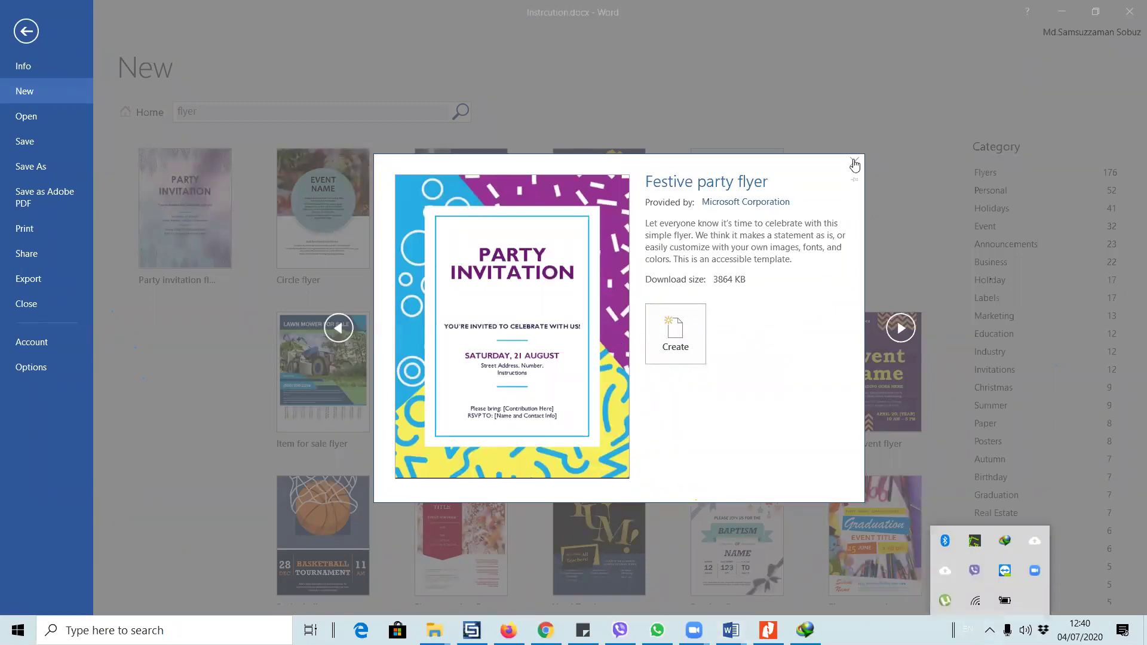
pyautogui.click(779, 202)
pyautogui.click(853, 162)
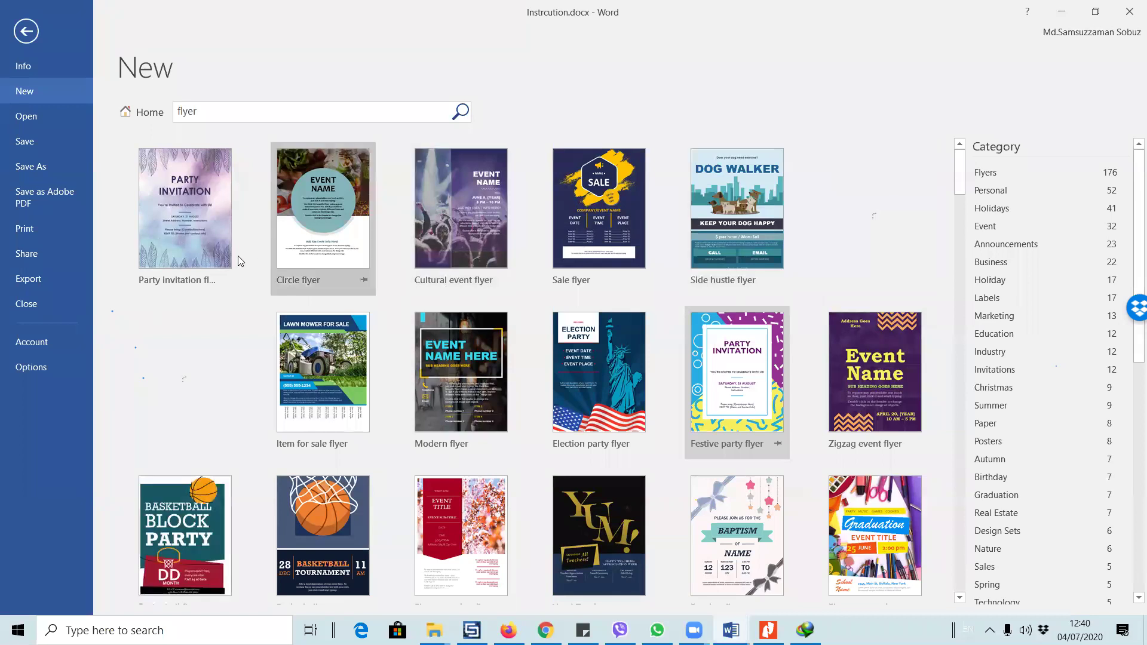
# - Try to create a document from the Party invitation flyer template, and return to Instrcution.docx
pyautogui.click(149, 229)
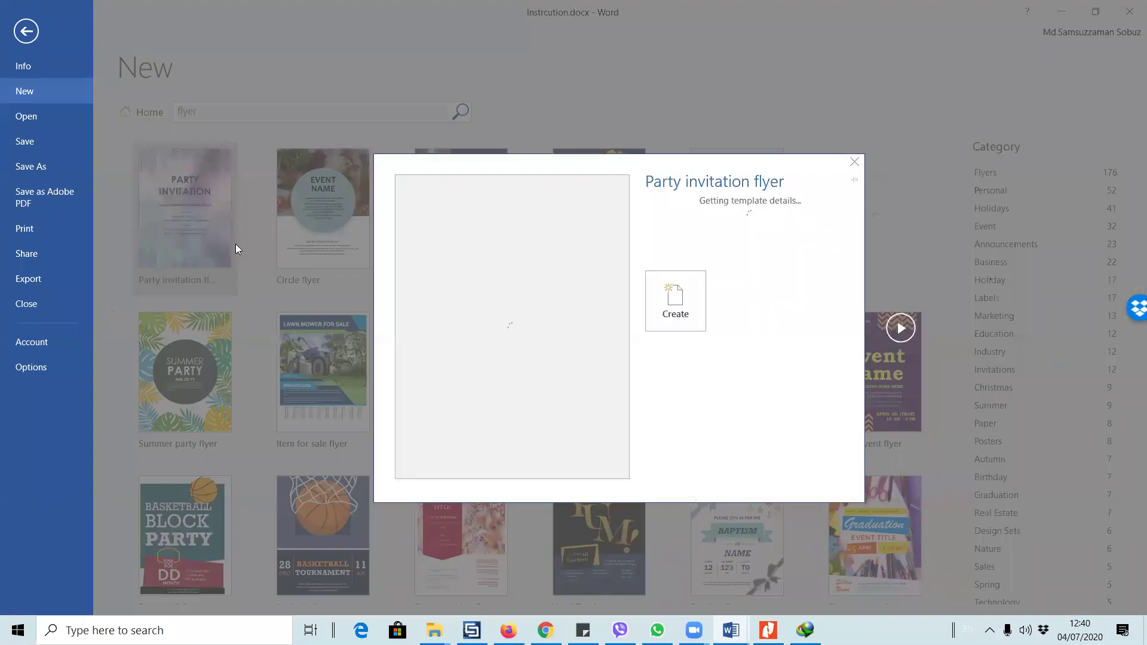
pyautogui.click(695, 422)
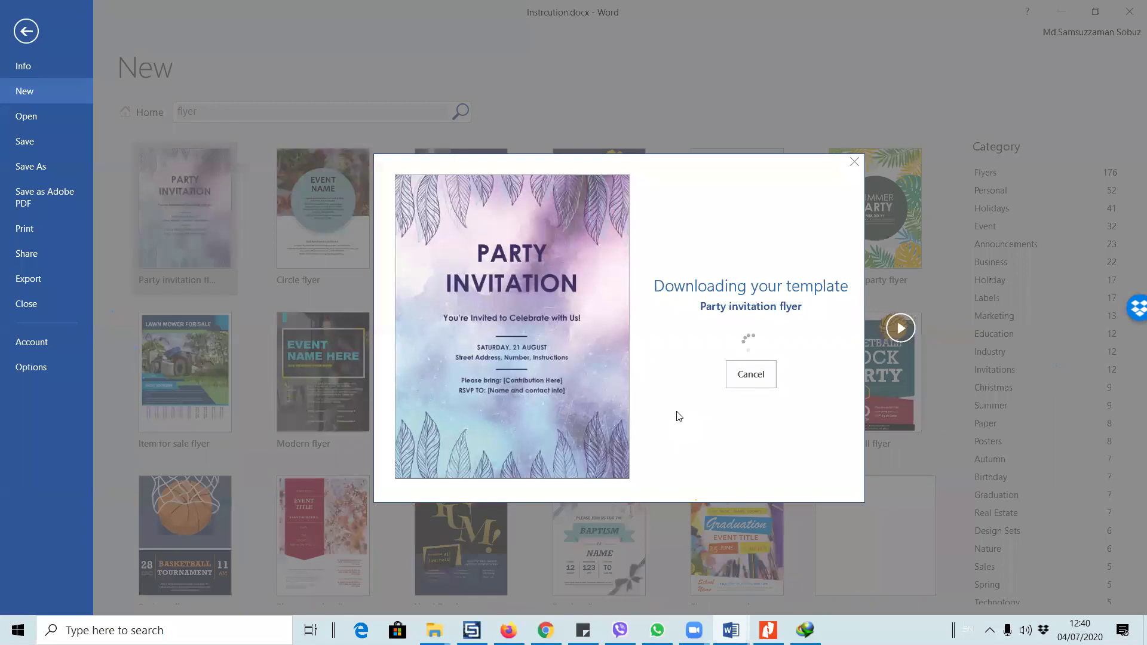
pyautogui.click(23, 34)
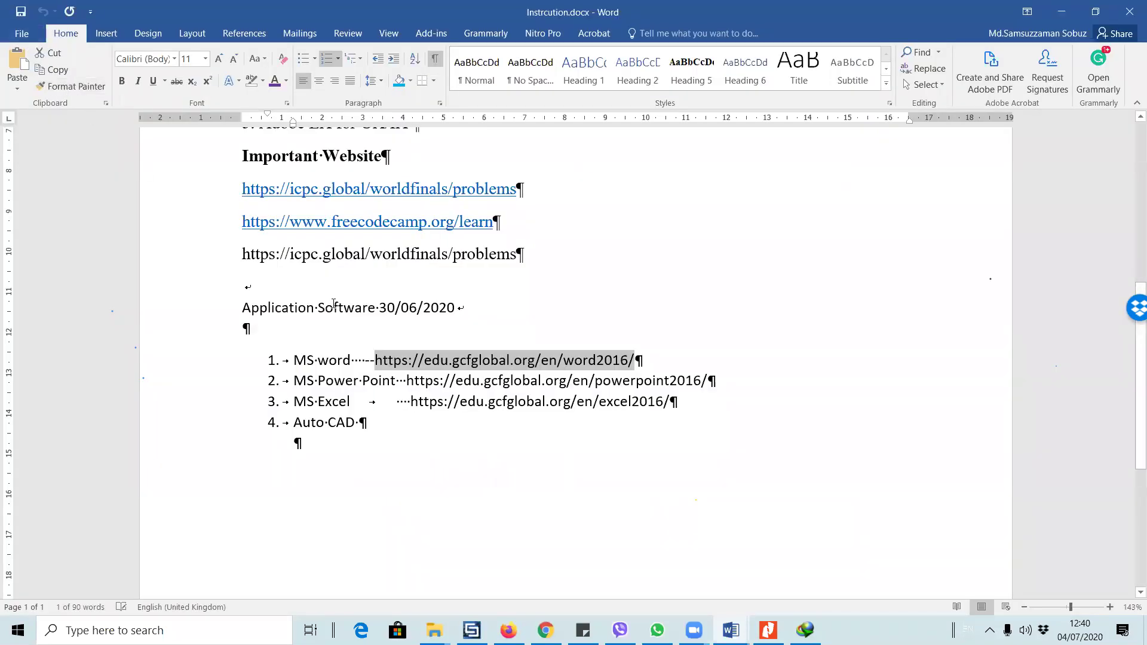
# - Try to create a document from the "Insert your first table of contents tutorial" template, and close its preview
pyautogui.click(21, 33)
pyautogui.click(40, 91)
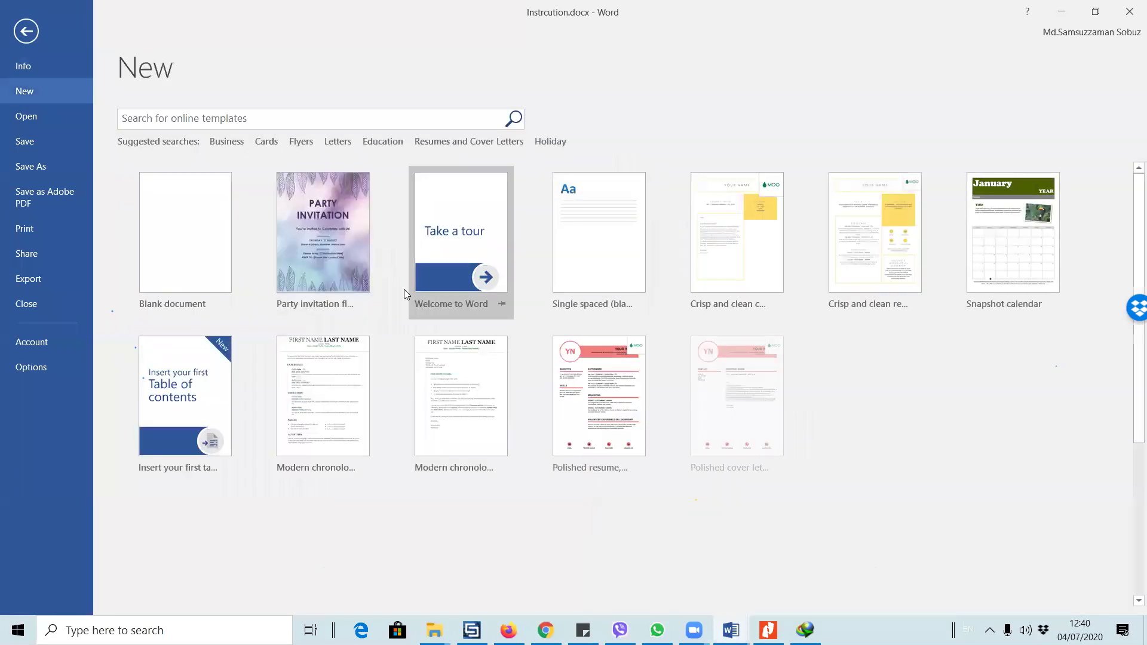
pyautogui.click(202, 397)
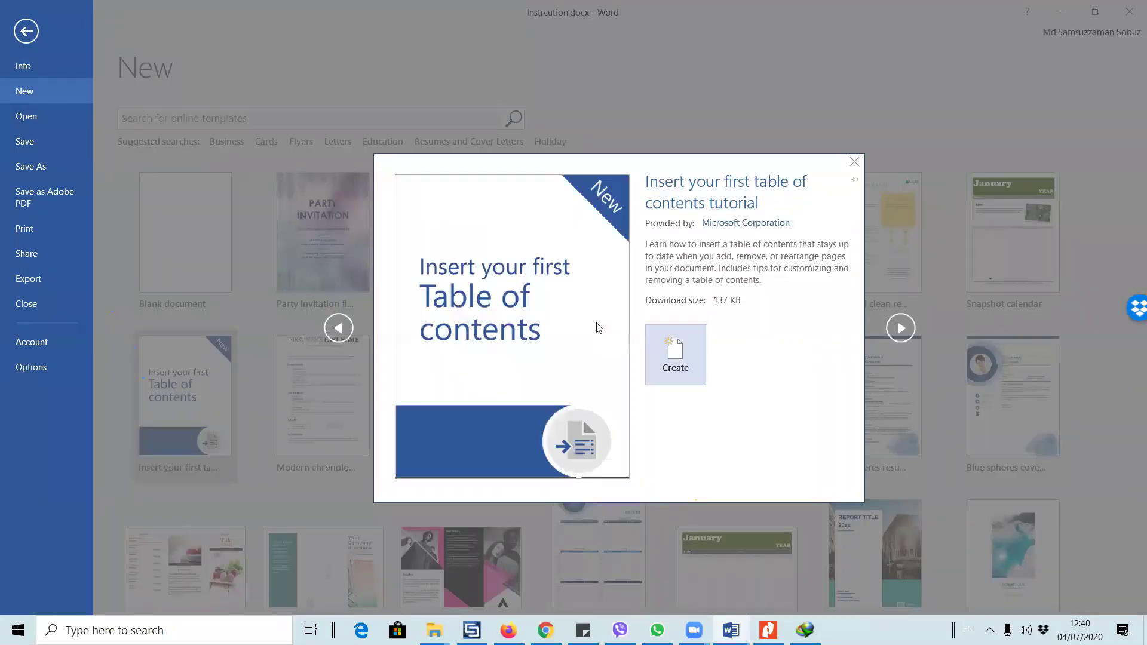
pyautogui.click(650, 348)
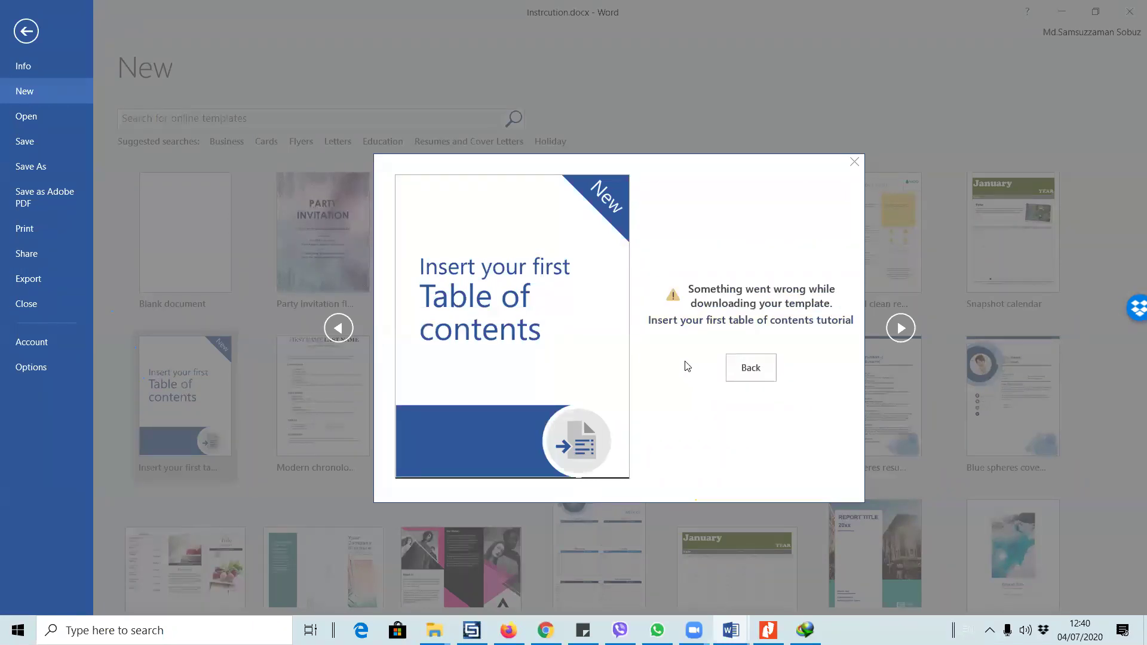
pyautogui.click(741, 375)
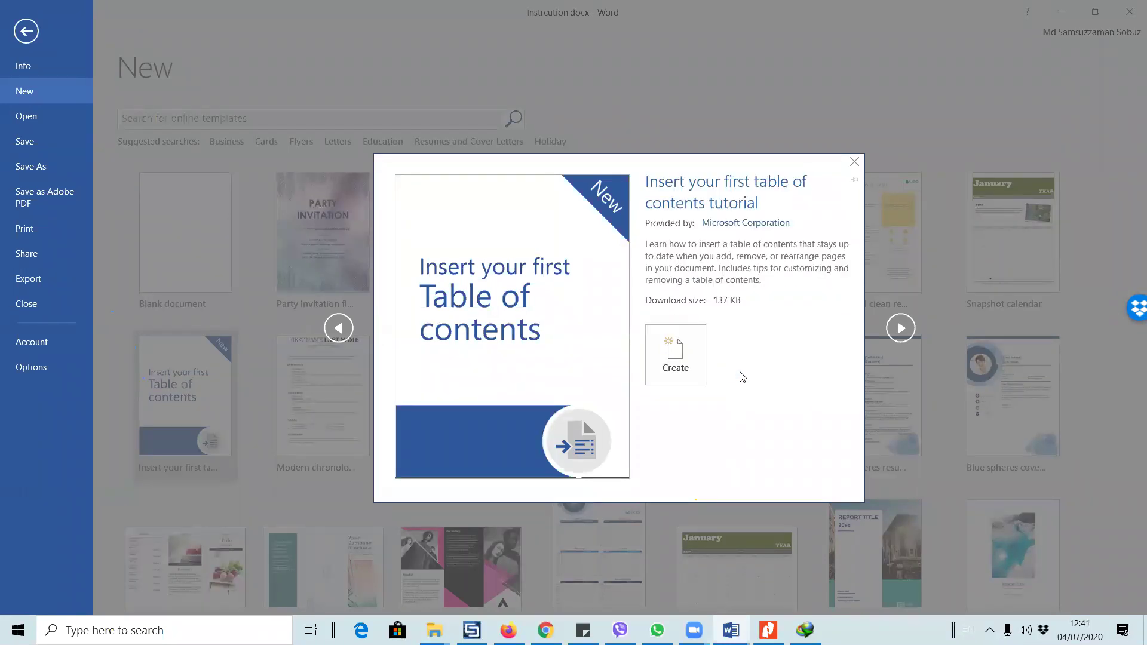
pyautogui.click(854, 161)
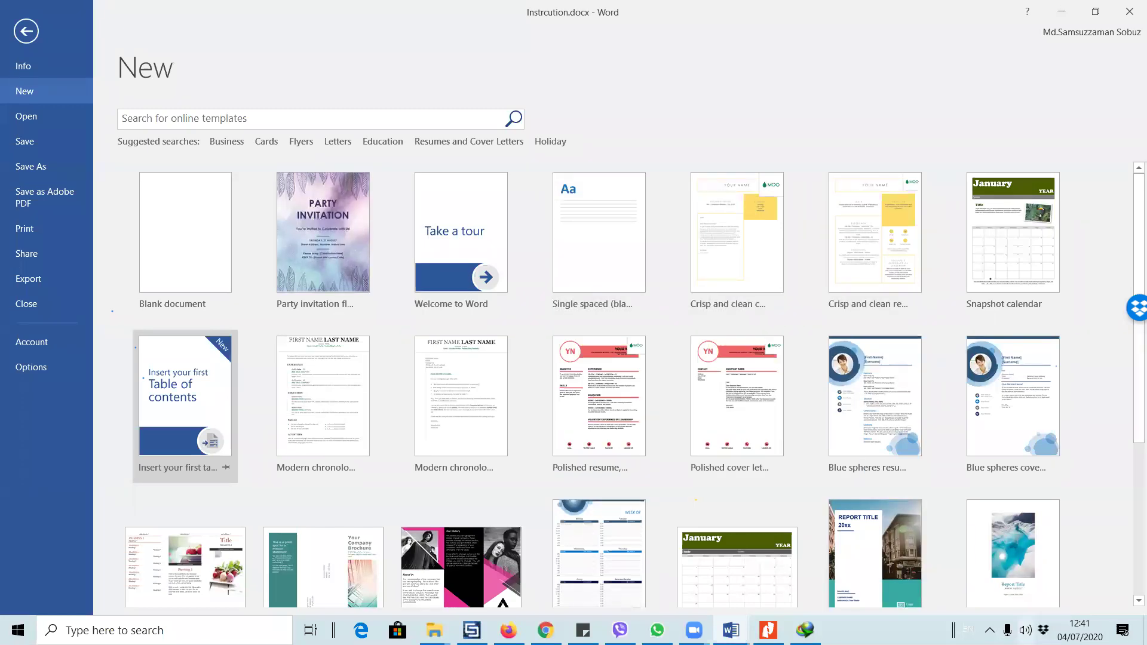
# - Raise the computer's speaker volume to 99
pyautogui.click(1025, 630)
pyautogui.scroll(15, 1084, 602)
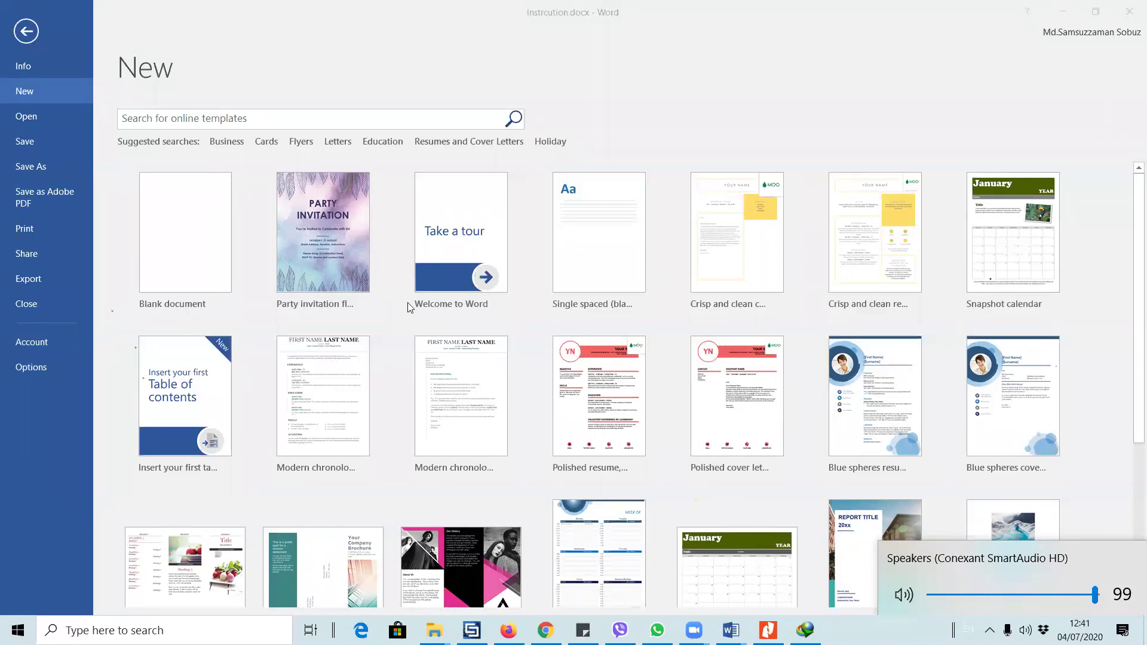
# - Browse for an existing document and open Instrcution.docx from the CCE 112 folder
pyautogui.click(33, 117)
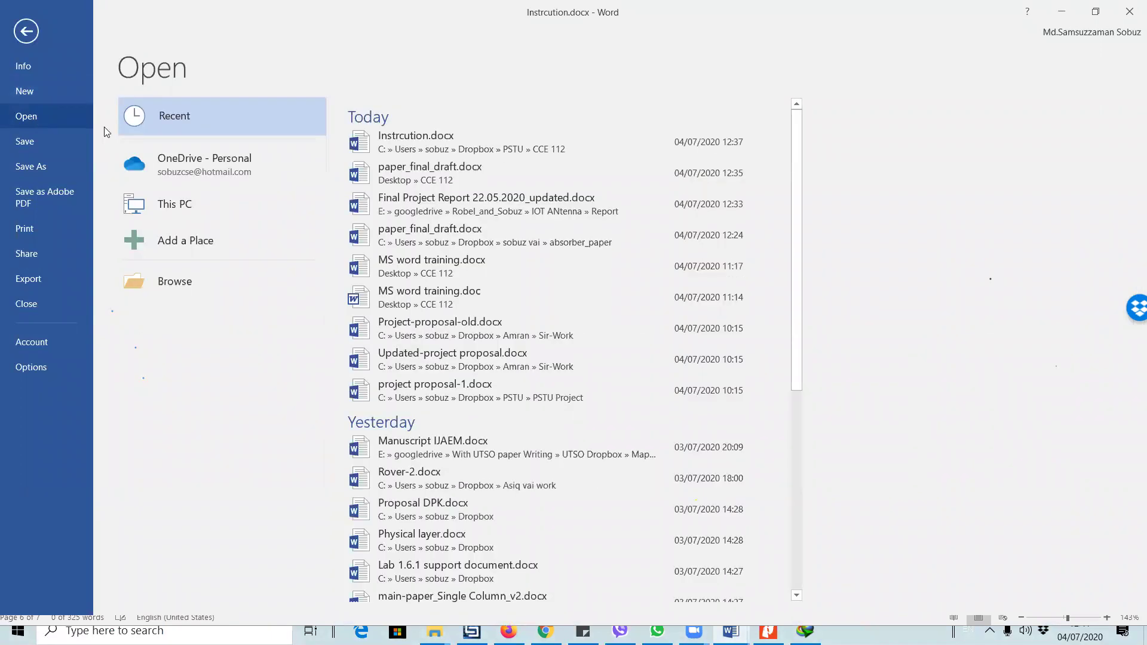
pyautogui.click(230, 278)
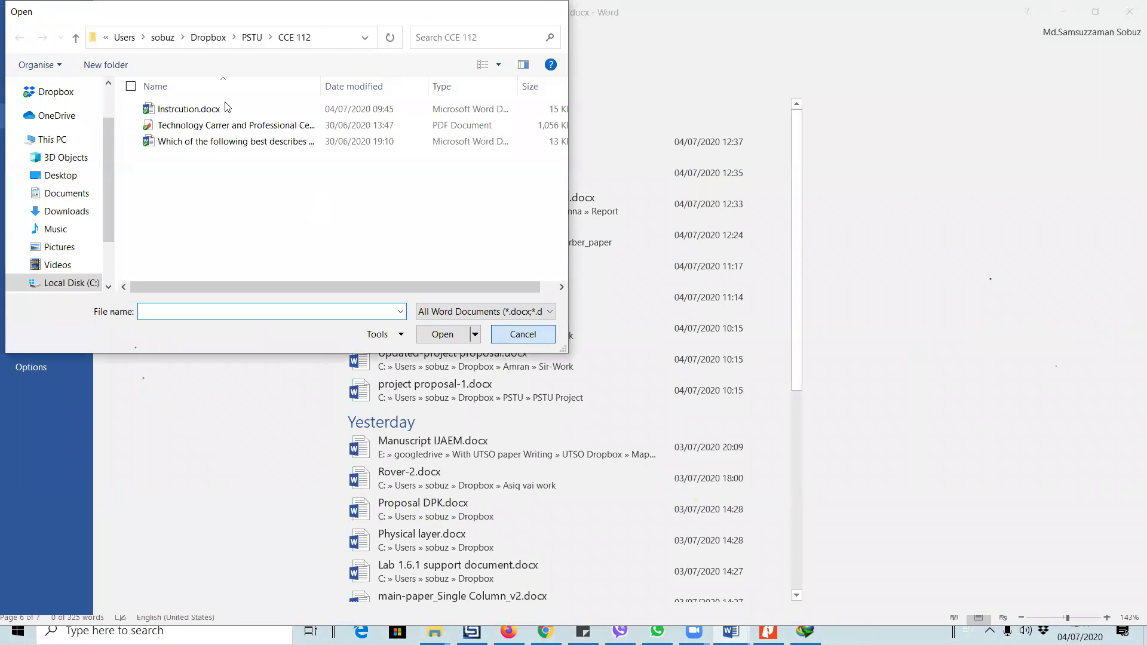
pyautogui.doubleClick(189, 109)
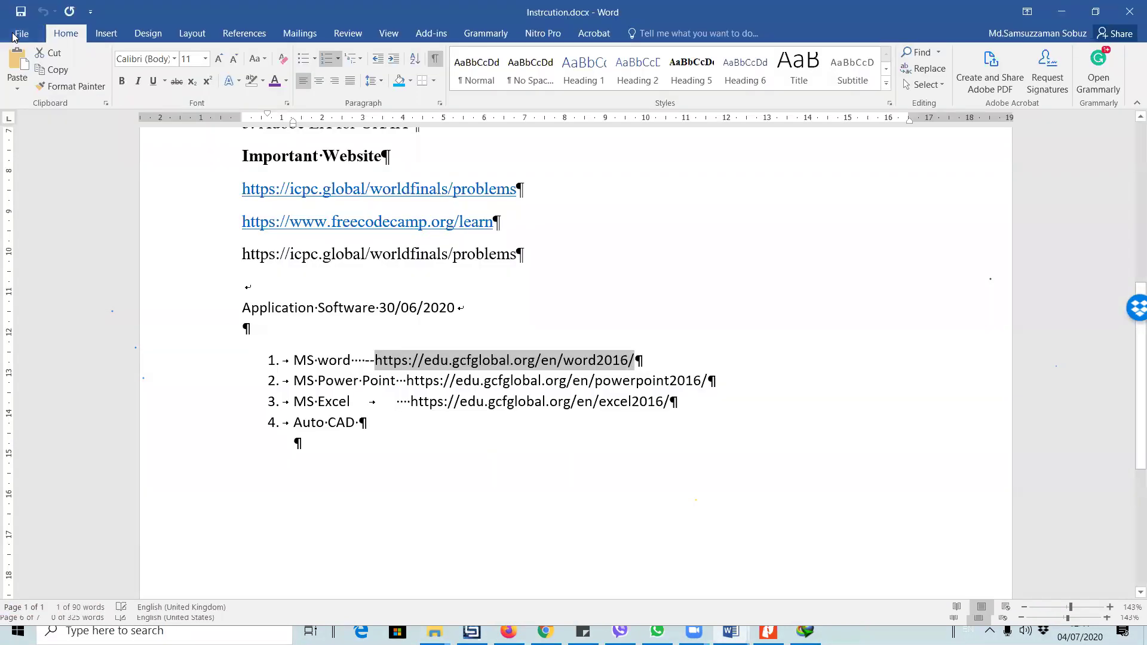
# - Browse the CCE 112 folder for documents to open, and return to Instrcution.docx without opening one
pyautogui.click(18, 33)
pyautogui.click(29, 115)
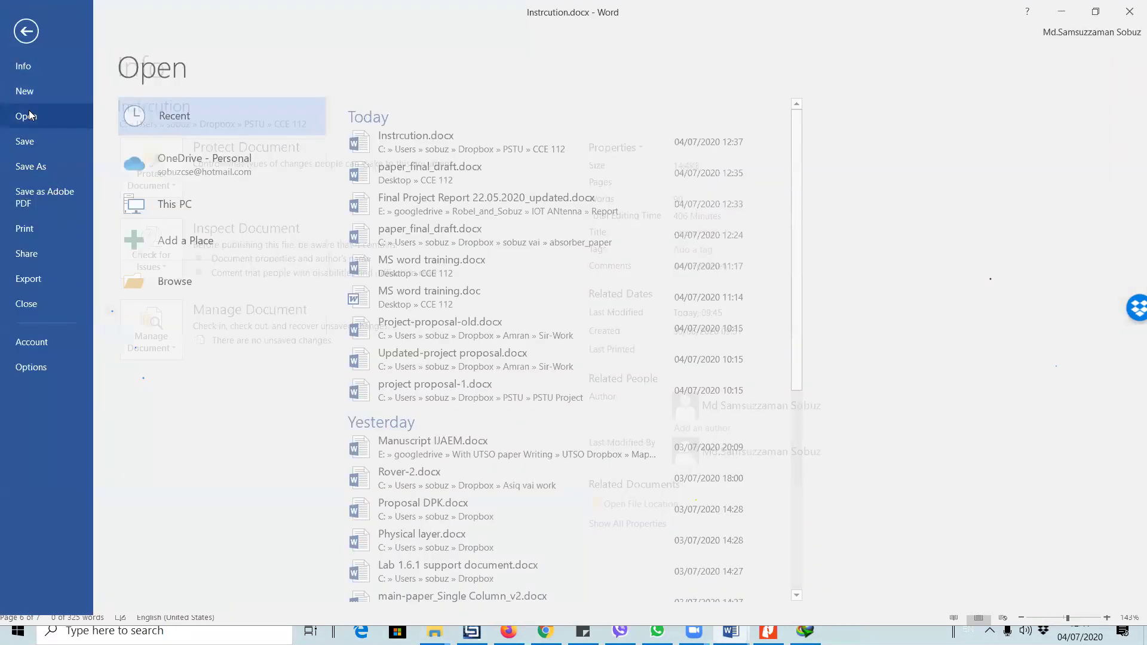
pyautogui.click(209, 282)
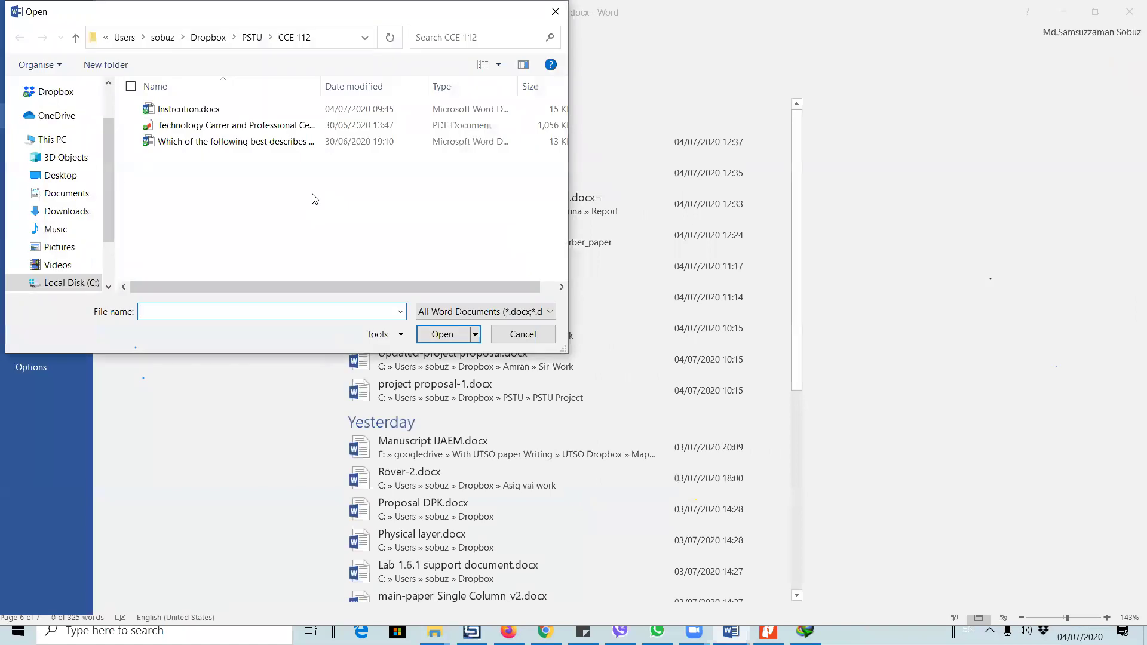
pyautogui.click(523, 334)
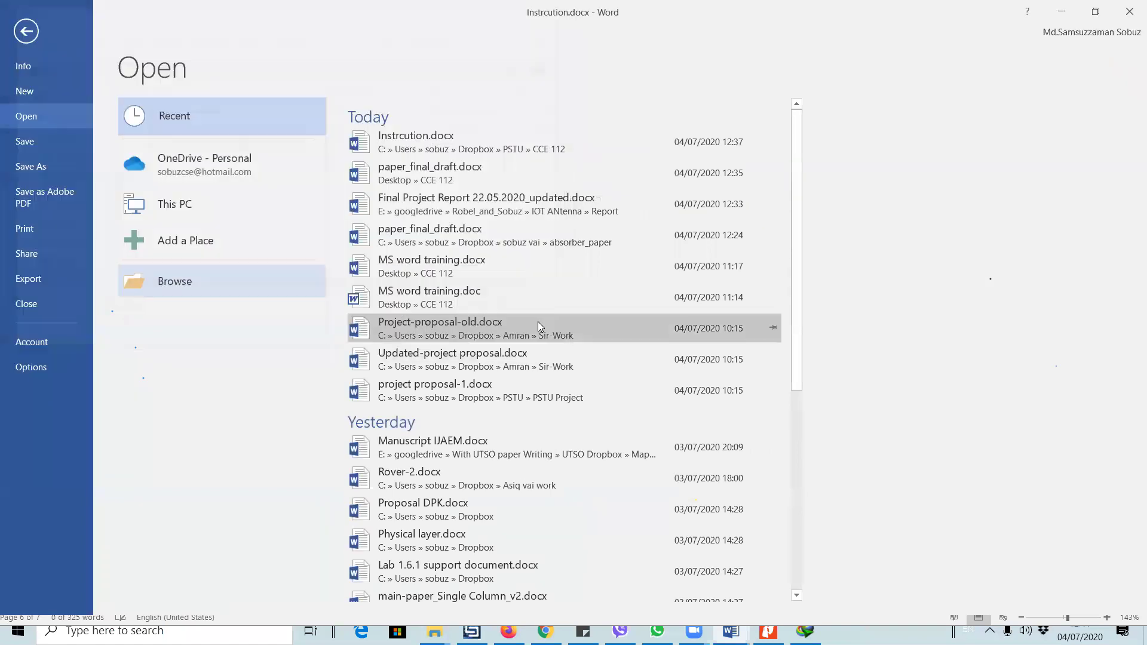
pyautogui.press('Escape')
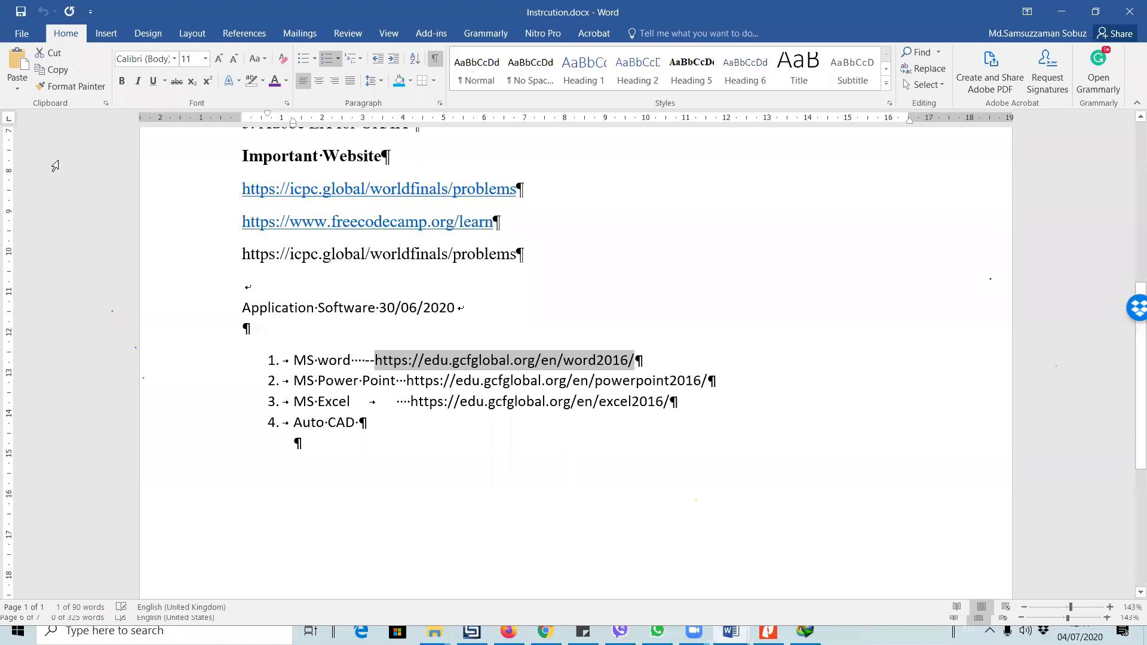
# - Try to create a document from the "Crisp and clean resume, designed by MOO" template, and create a blank document instead
pyautogui.click(22, 33)
pyautogui.click(25, 91)
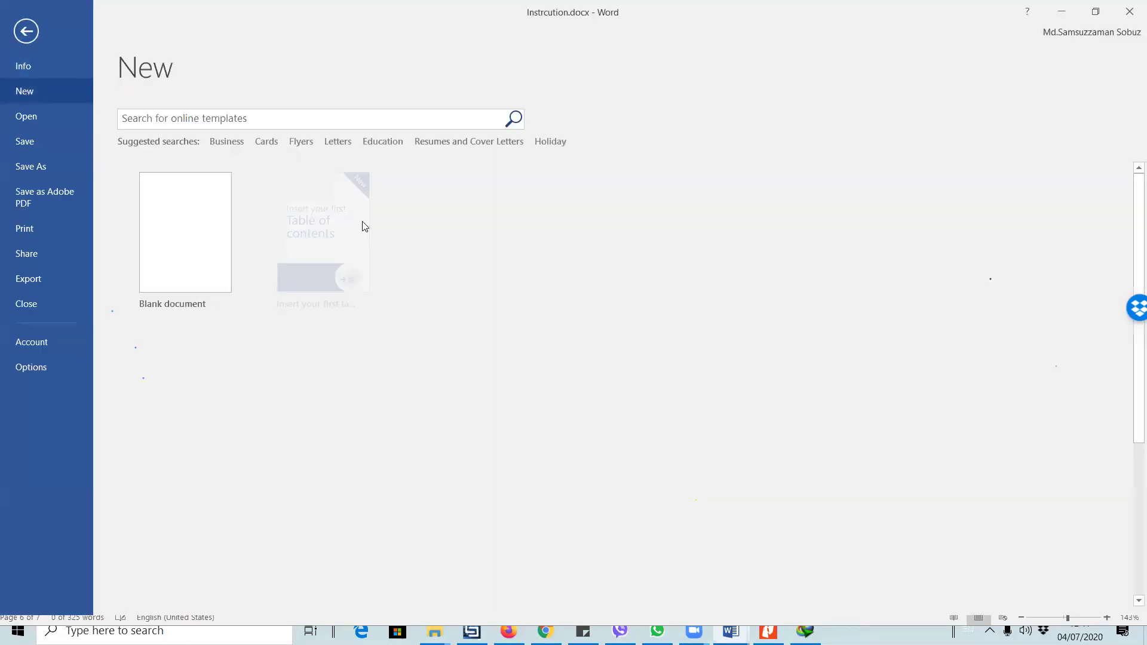
pyautogui.click(847, 302)
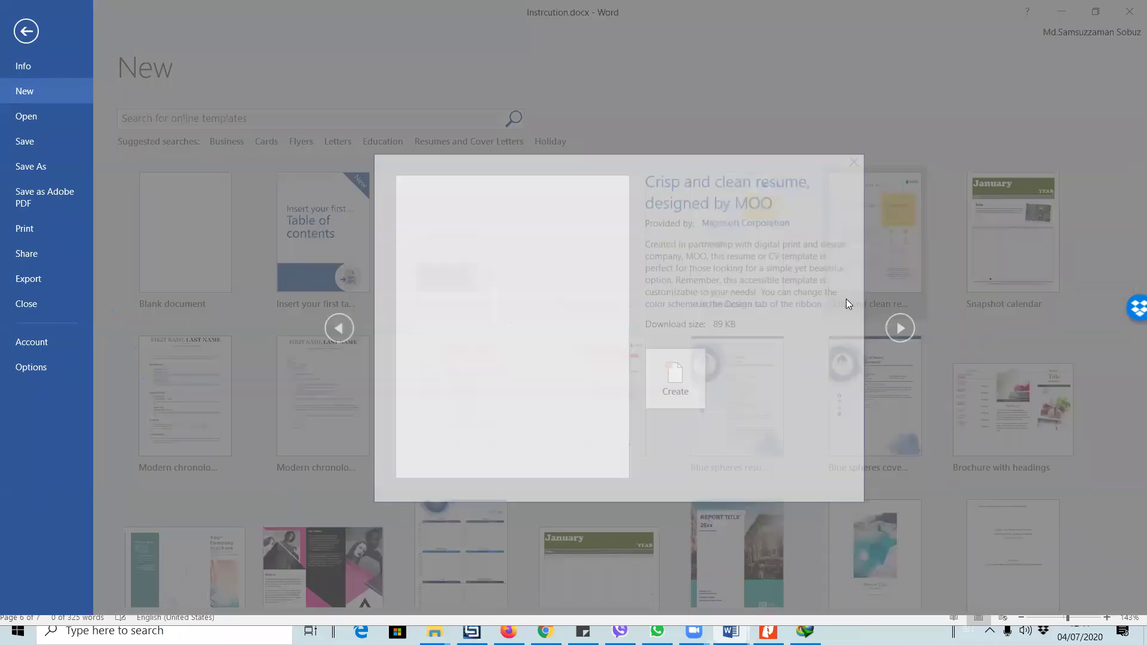
pyautogui.click(682, 370)
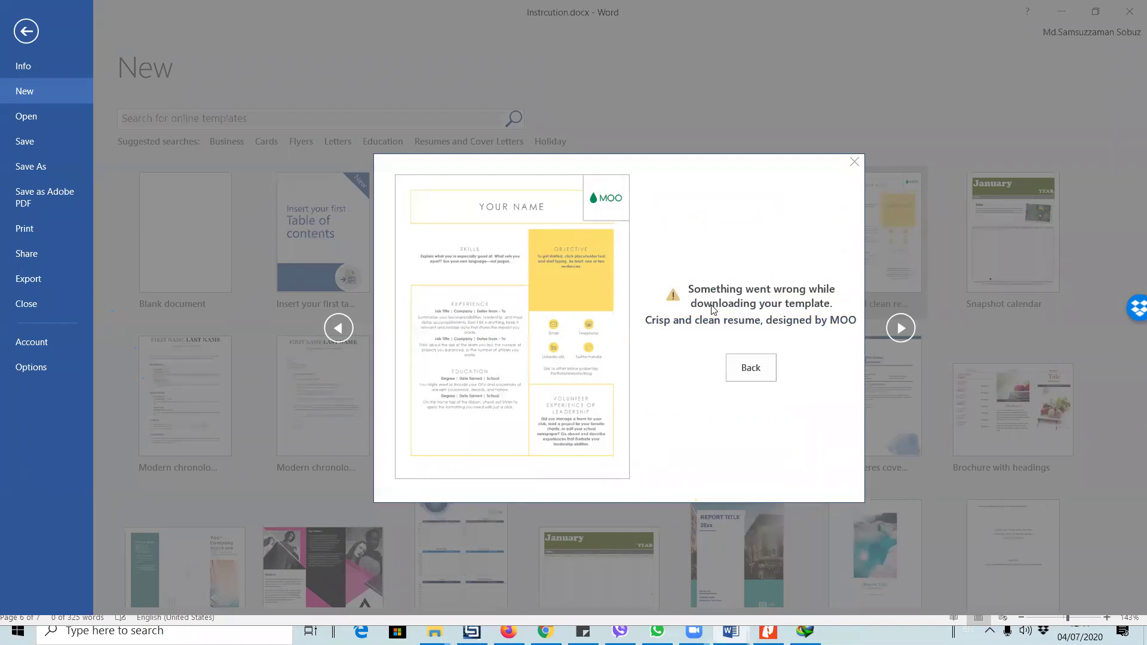
pyautogui.click(854, 163)
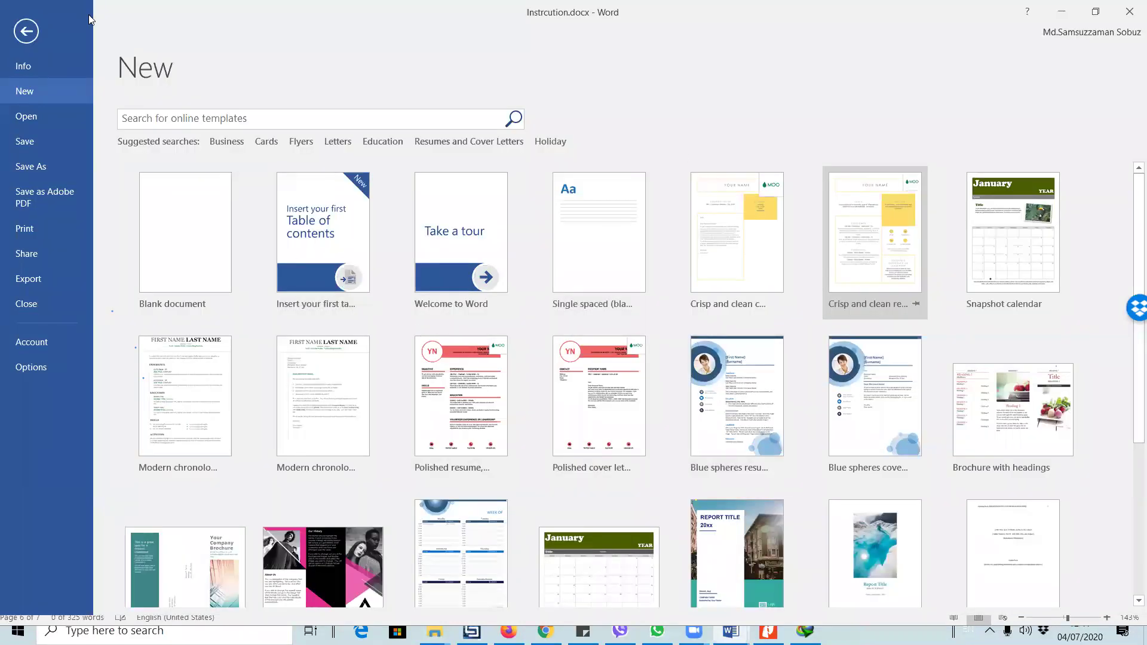
pyautogui.click(187, 244)
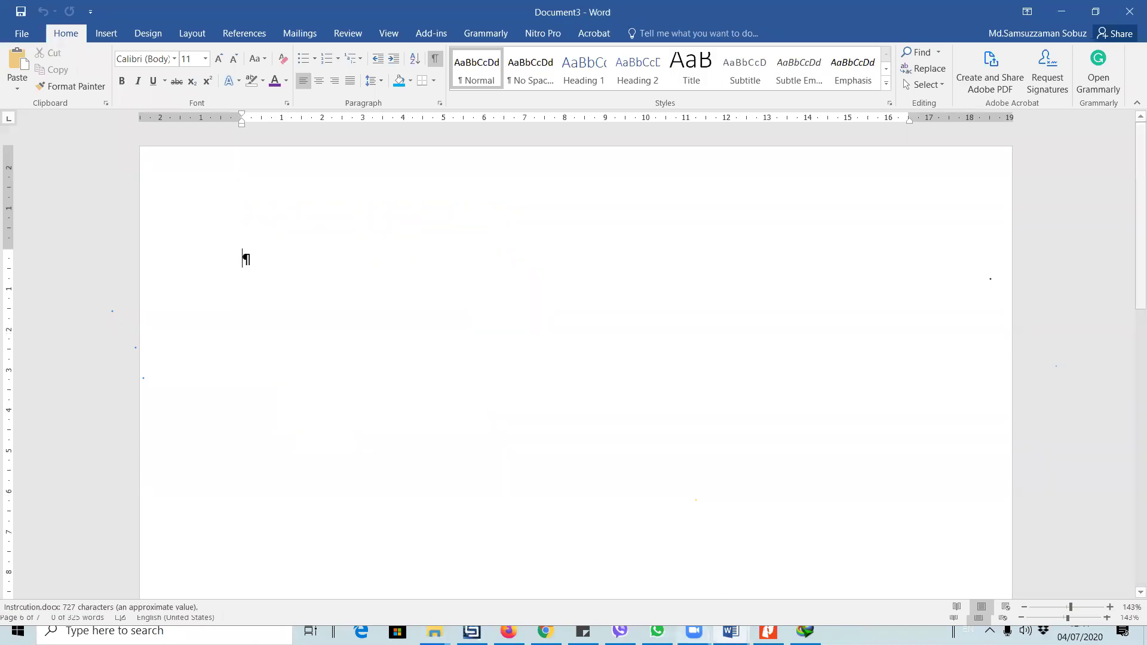
# - Switch to Firefox and examine the Compatibility Mode and document conversion sections of the Creating and Opening Documents lesson
pyautogui.hotkey('alt', 'Tab')
pyautogui.scroll(-20, 594, 359)
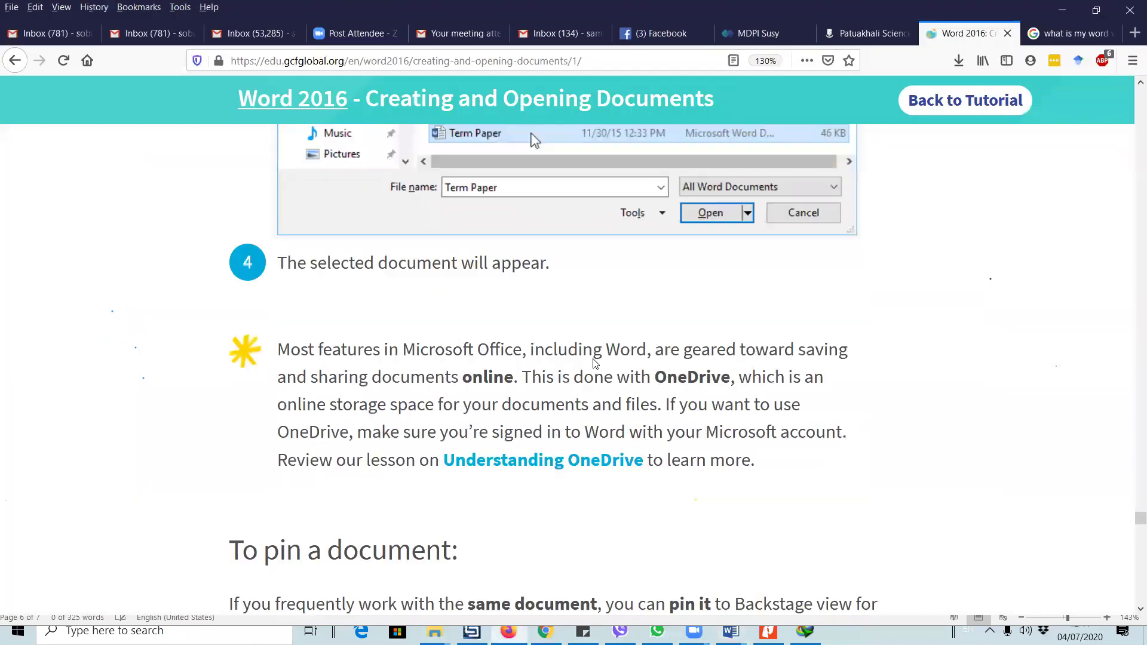
pyautogui.scroll(-5, 594, 363)
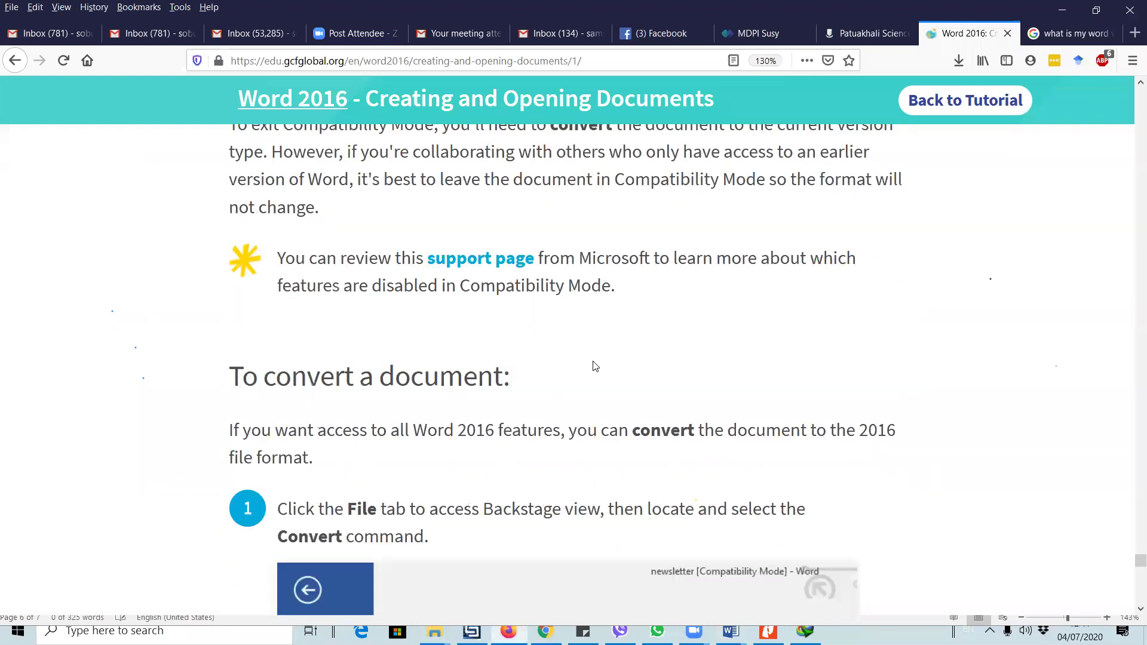
pyautogui.scroll(14, 592, 364)
pyautogui.scroll(-4, 591, 366)
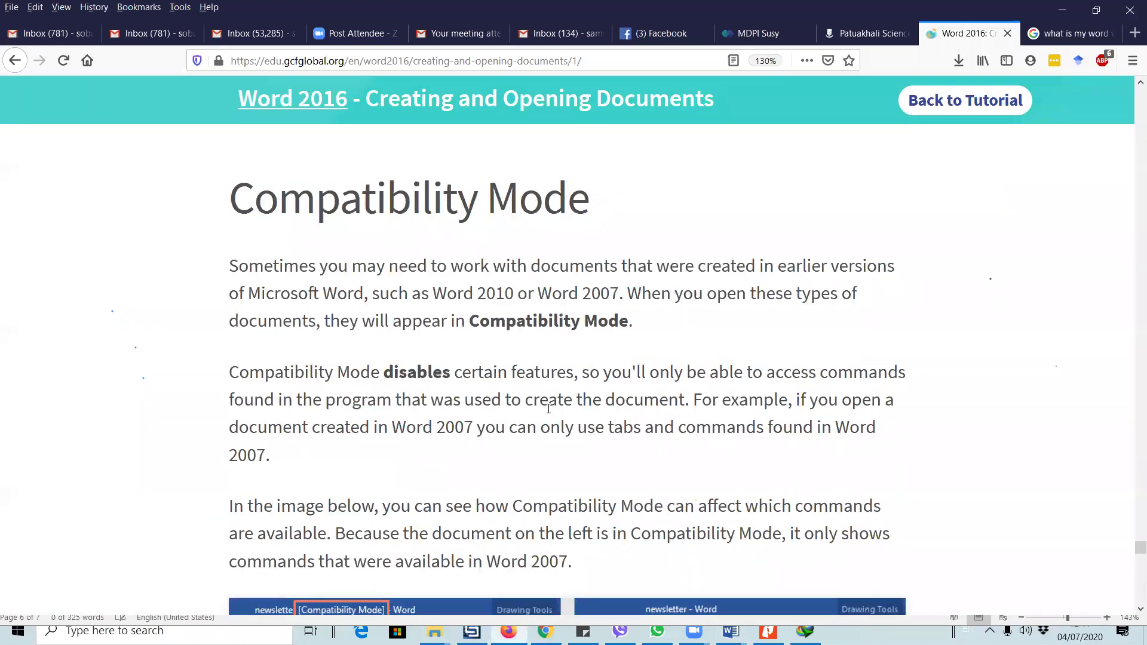
pyautogui.scroll(-5, 548, 409)
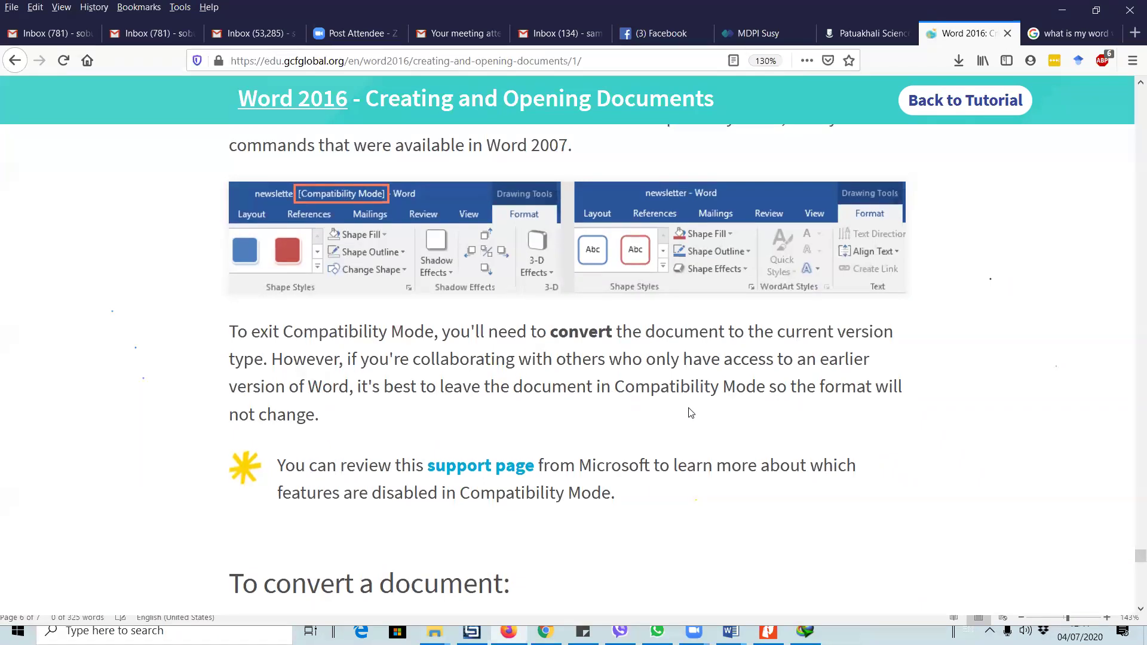
pyautogui.scroll(-7, 691, 412)
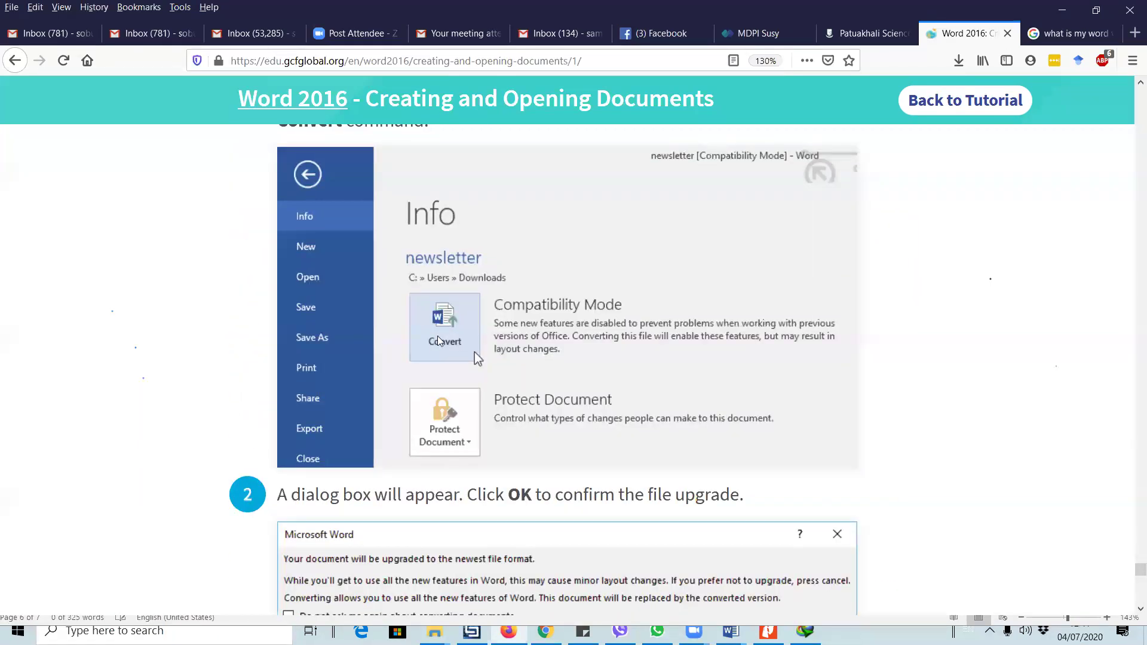
# - Switch to the blank Word document and review its Manage Document, Protect Document and Check for Issues options
pyautogui.moveTo(730, 630)
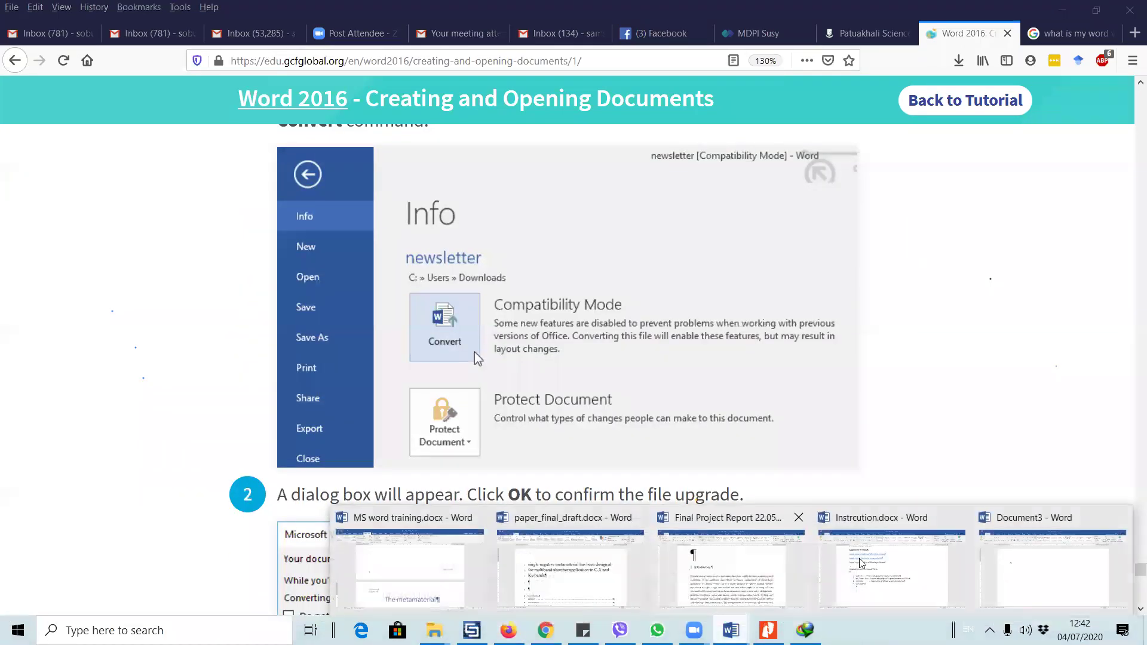
pyautogui.click(1090, 526)
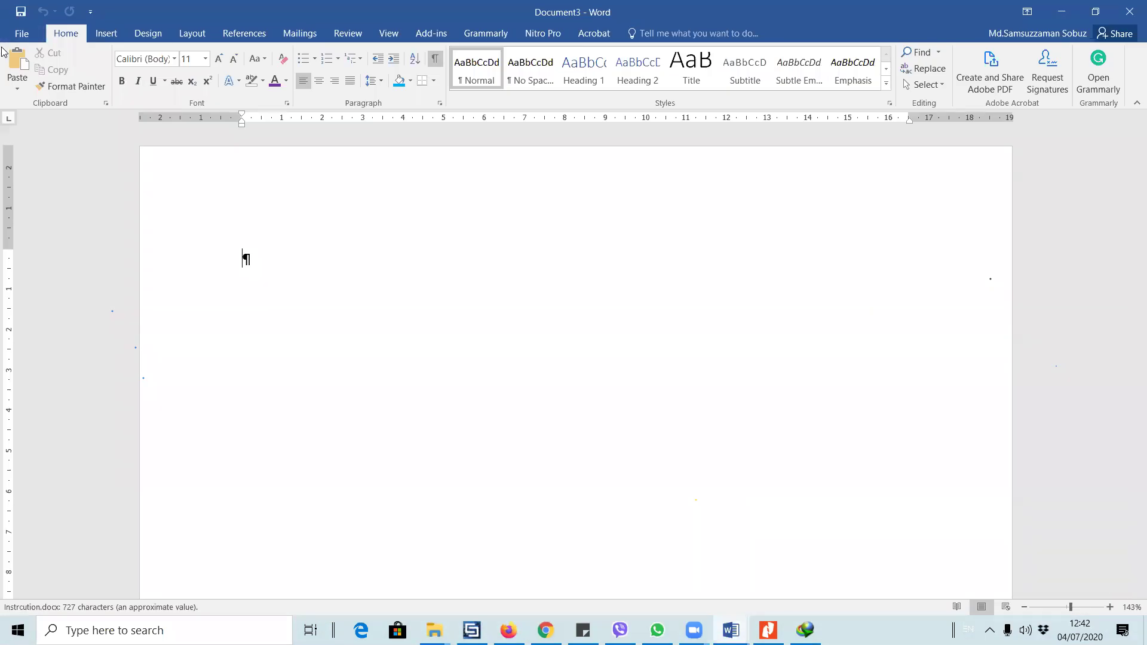
pyautogui.click(21, 32)
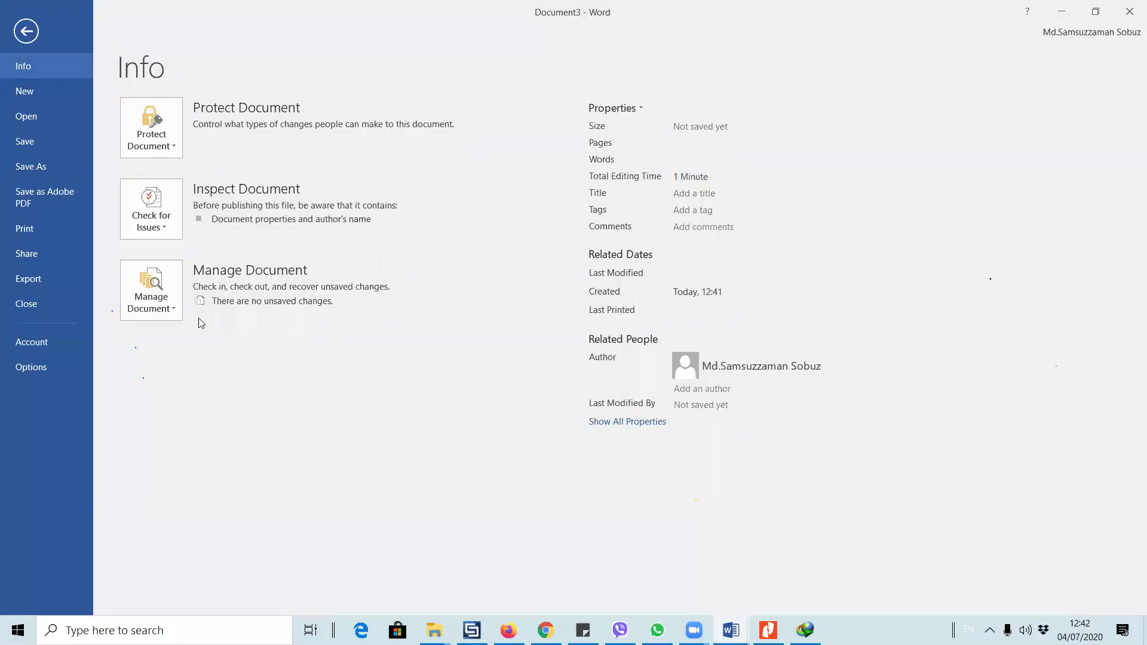
pyautogui.click(156, 286)
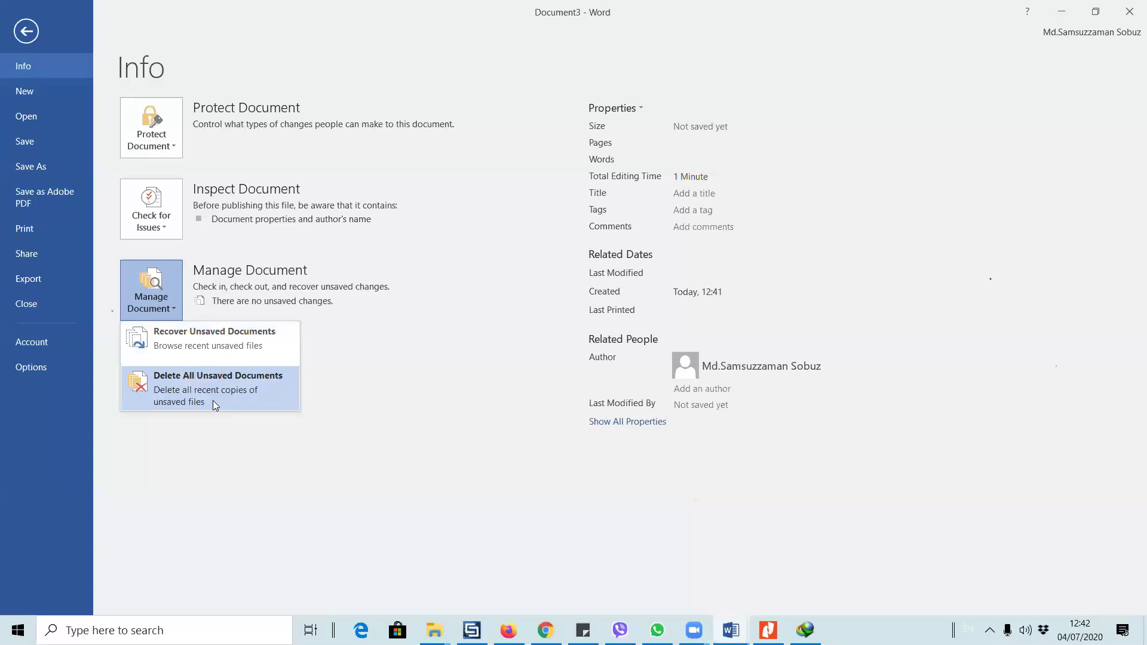
pyautogui.click(134, 147)
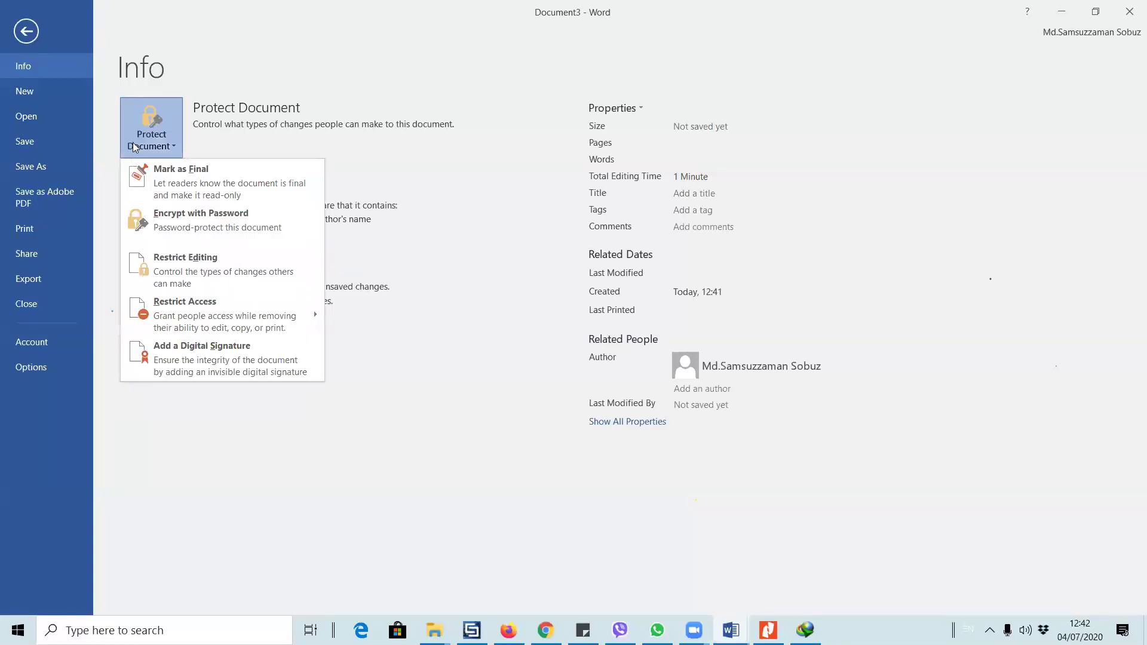
pyautogui.click(541, 378)
pyautogui.click(160, 230)
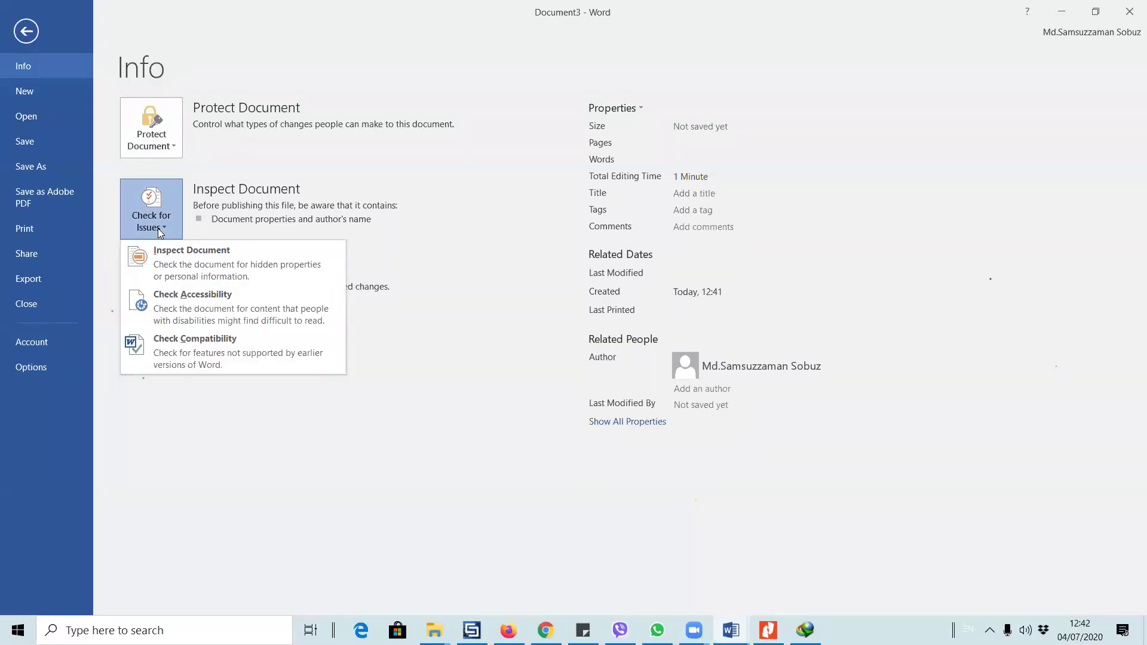
pyautogui.click(507, 271)
pyautogui.click(156, 293)
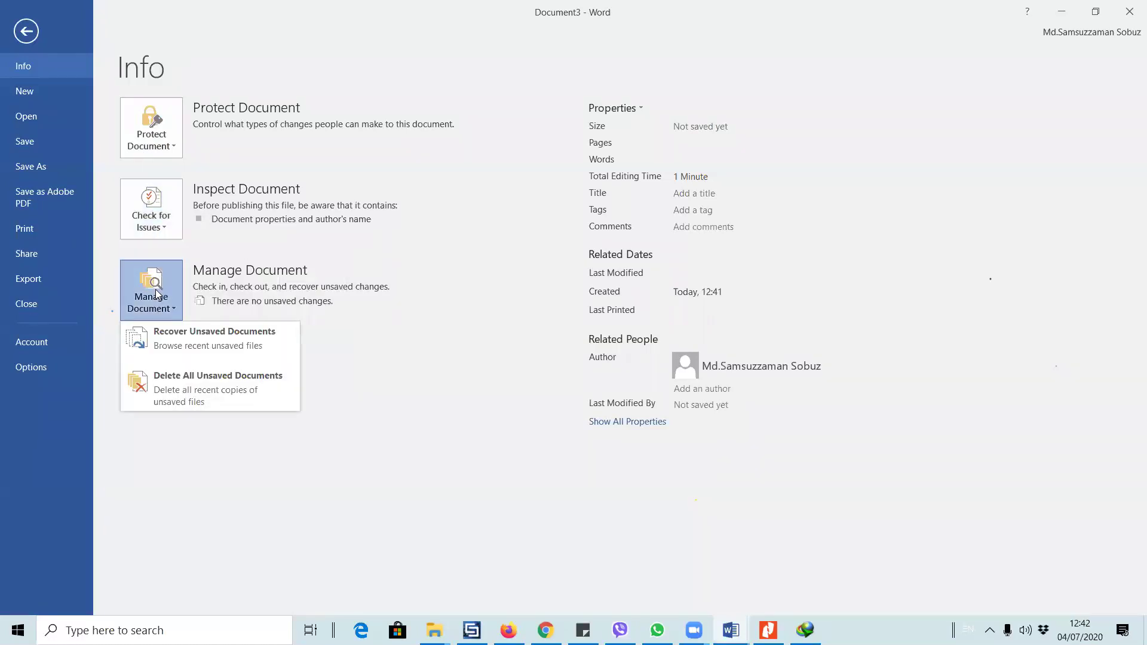
pyautogui.click(372, 355)
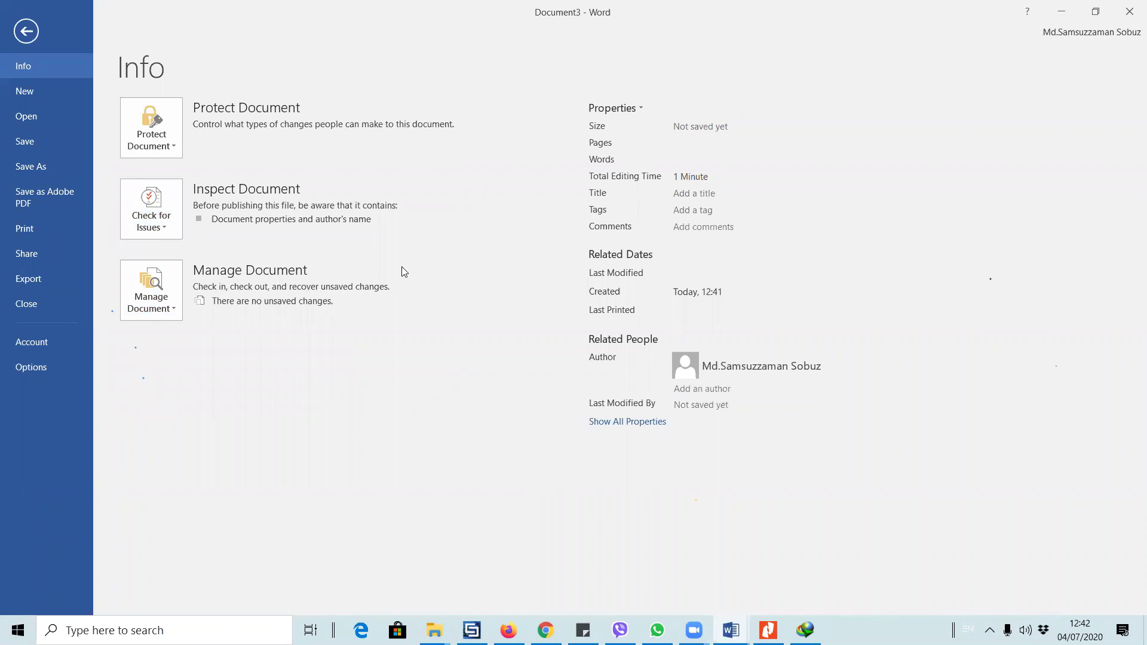
pyautogui.click(25, 31)
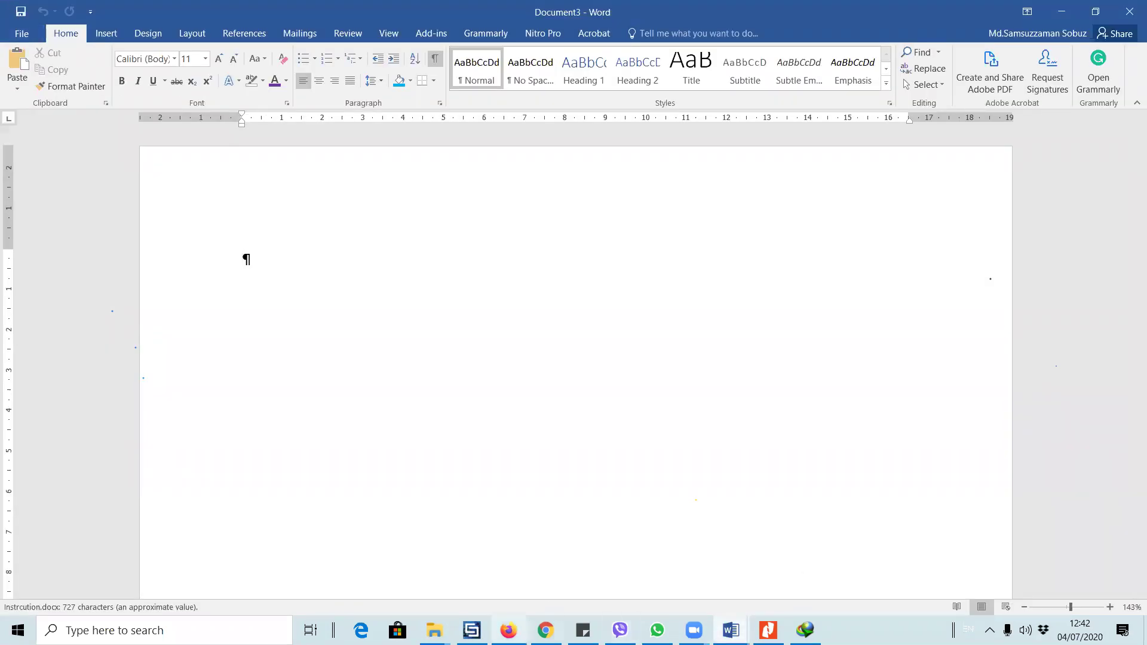
# - Switch back to Firefox and continue from the end of the lesson to Lesson 4: Saving and Sharing Documents
pyautogui.click(509, 631)
pyautogui.scroll(-10, 612, 323)
pyautogui.scroll(-5, 608, 326)
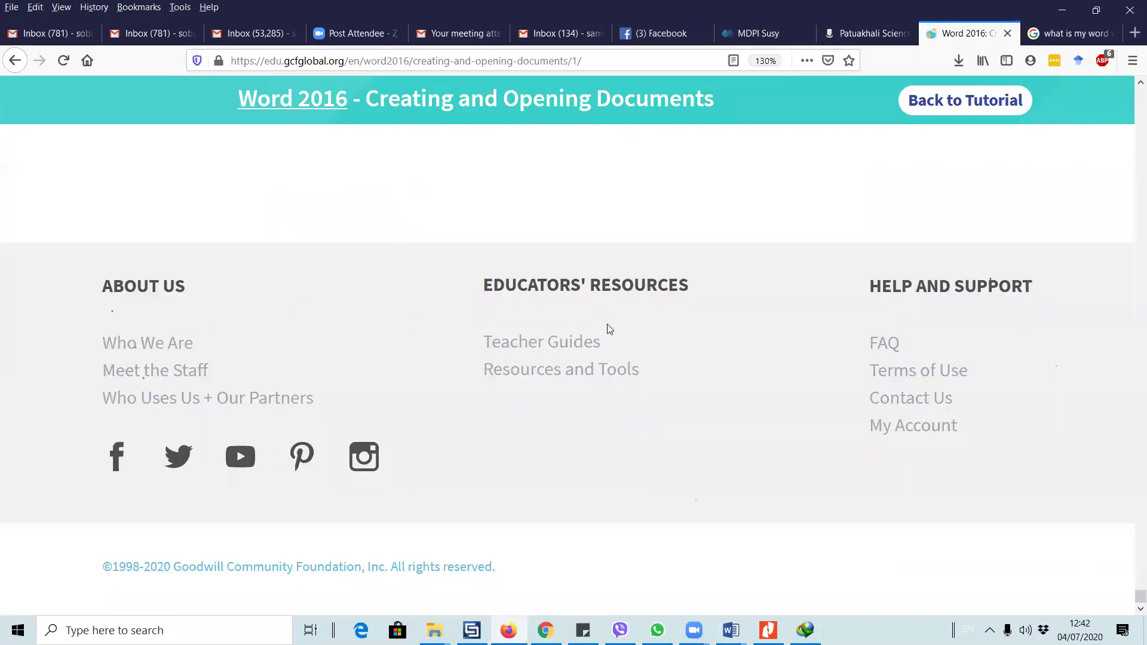
pyautogui.scroll(5, 578, 341)
pyautogui.click(586, 489)
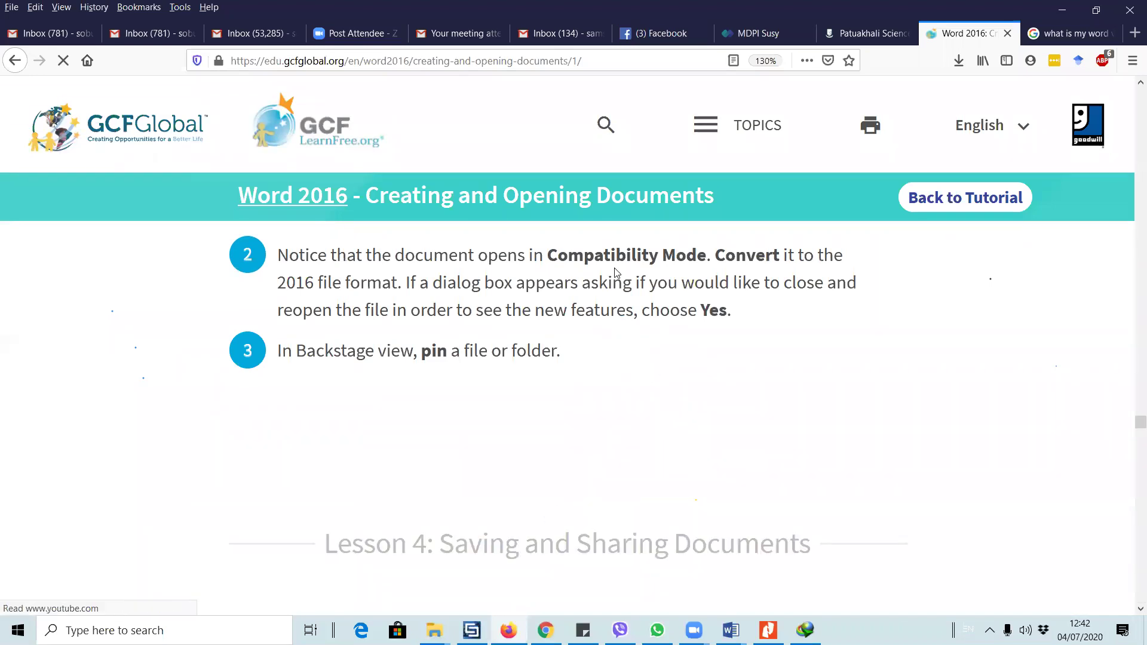
# - Examine the Save and Save As section of the lesson, and go back to the Getting Started with Word lesson
pyautogui.scroll(-10, 512, 299)
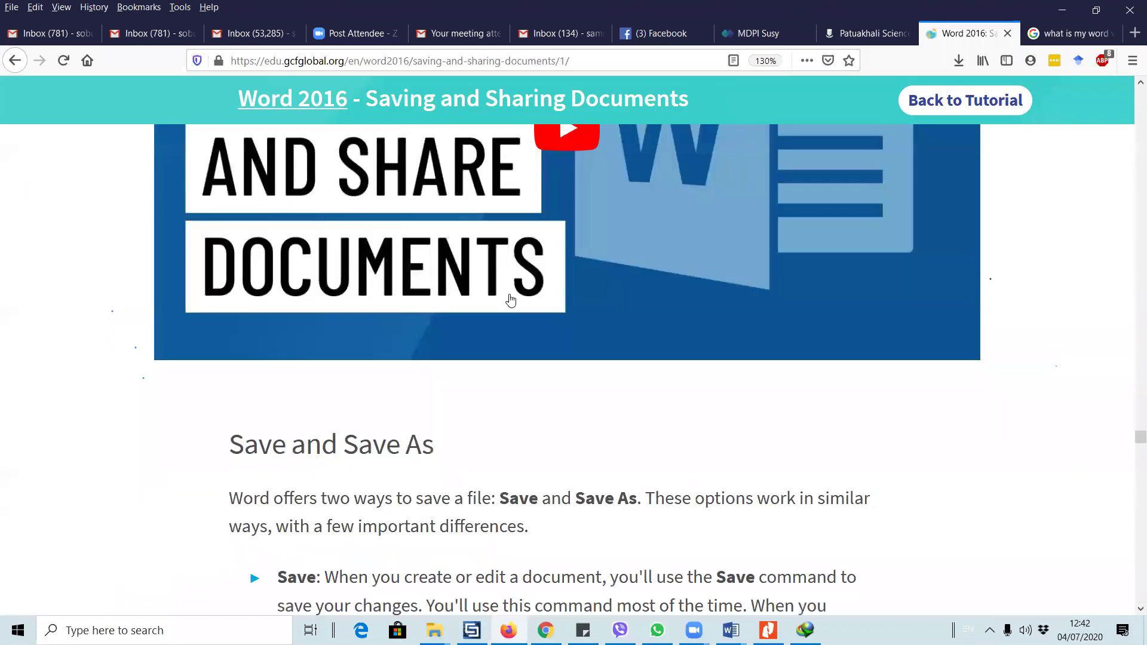
pyautogui.scroll(6, 494, 473)
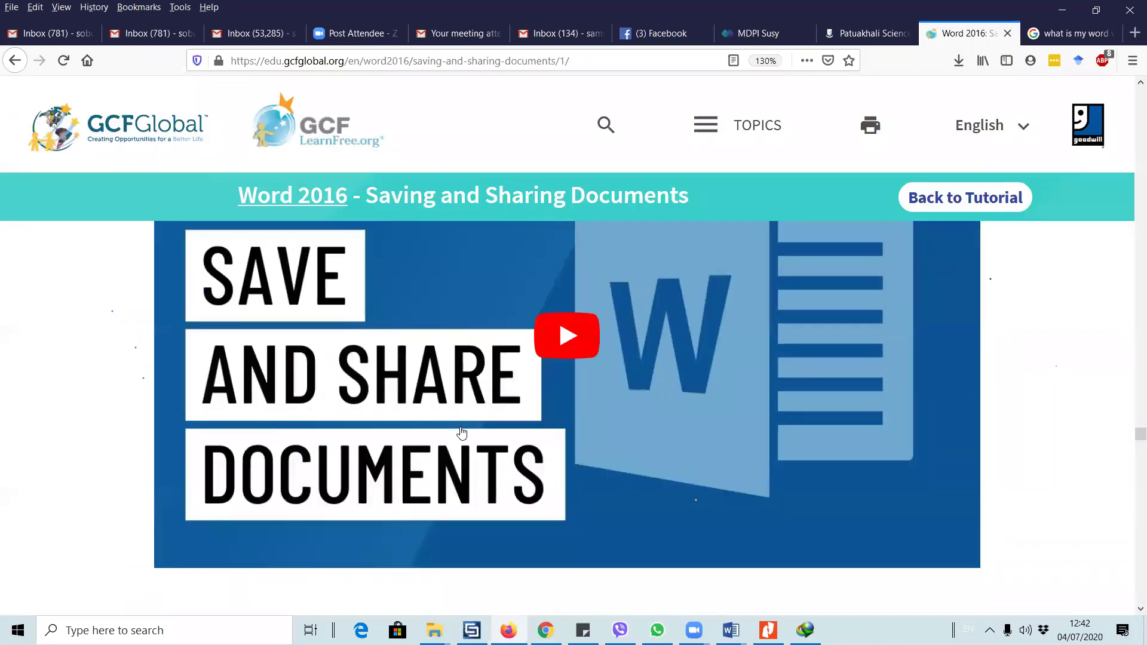
pyautogui.scroll(-6, 466, 442)
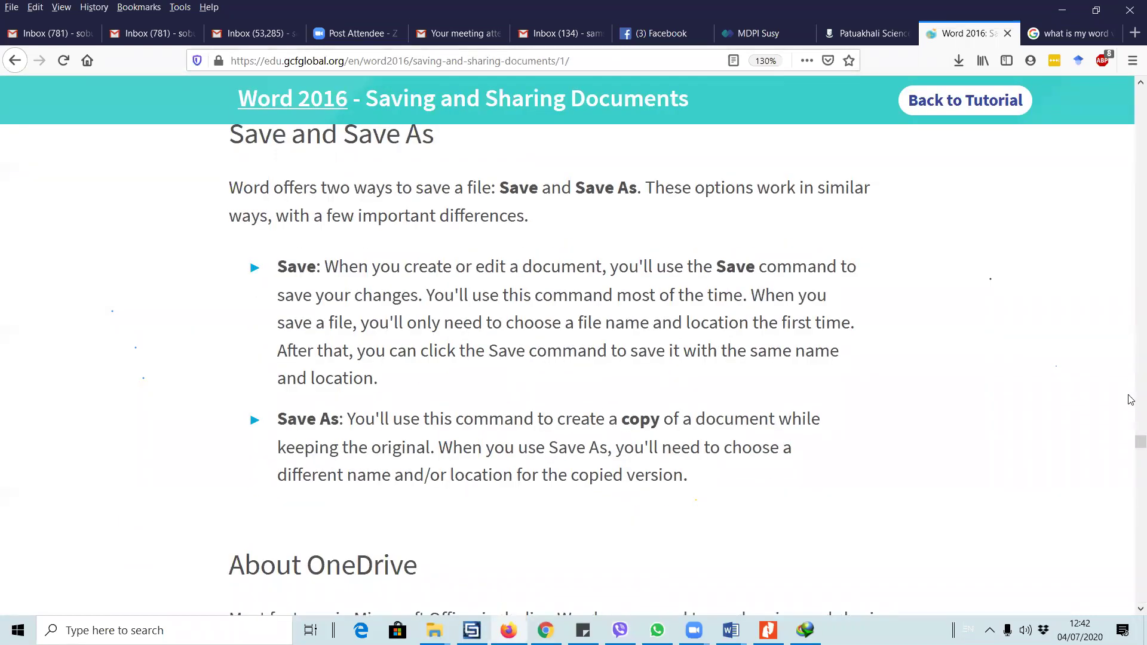
pyautogui.scroll(7, 776, 179)
pyautogui.hotkey('alt', 'Left')
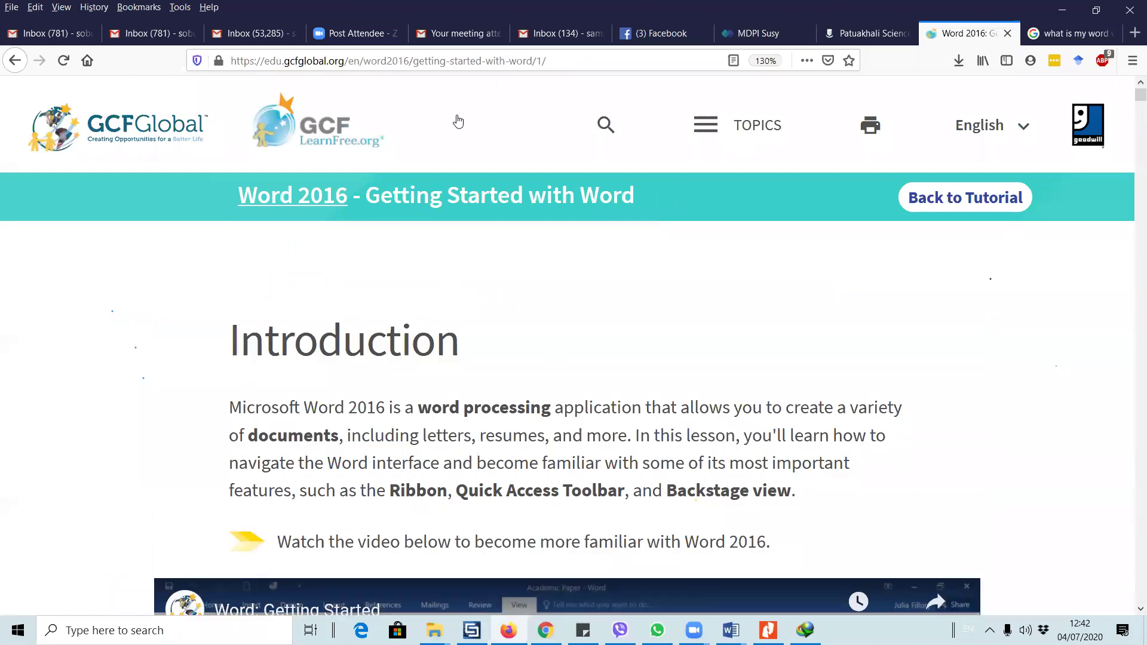
# - Switch to Final Project Report 22.05.2020_updated.docx in Word, show its title page, and close the document
pyautogui.click(730, 630)
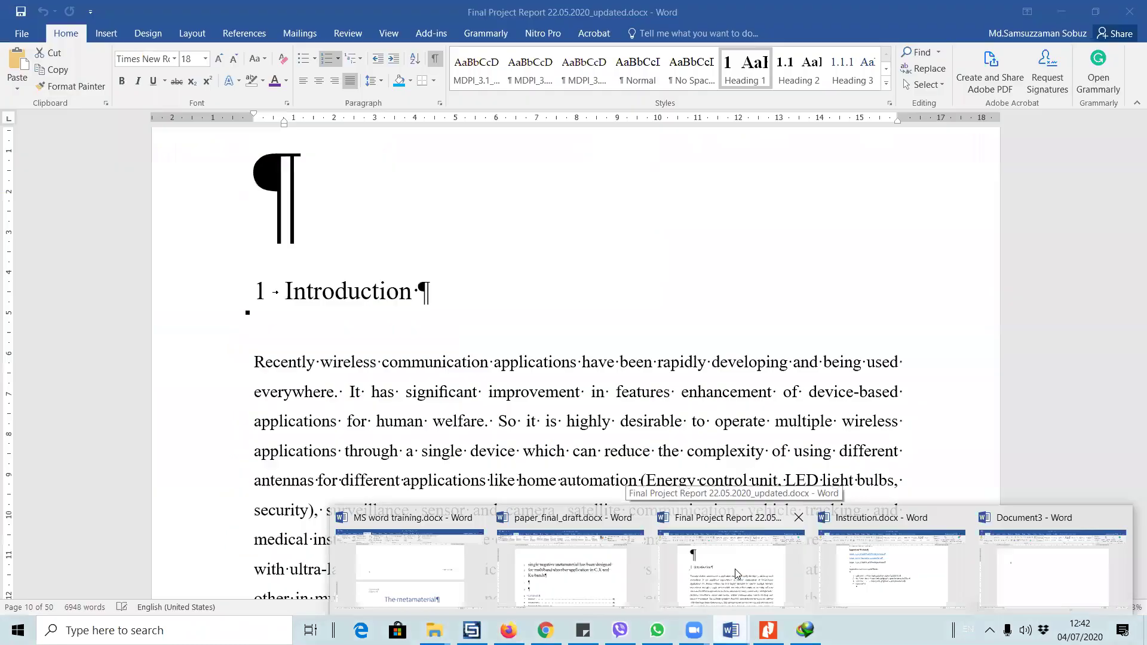
pyautogui.click(735, 568)
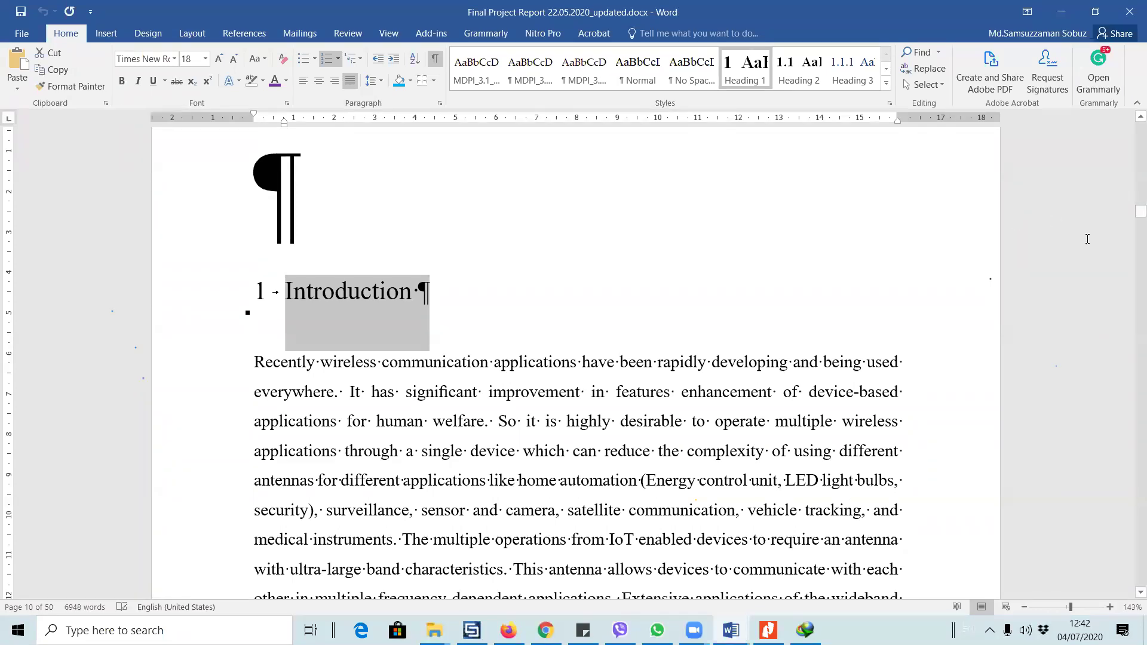
pyautogui.scroll(-2, 697, 333)
pyautogui.scroll(7, 678, 366)
pyautogui.scroll(3, 677, 367)
pyautogui.moveTo(1139, 200); pyautogui.dragTo(1131, 120)
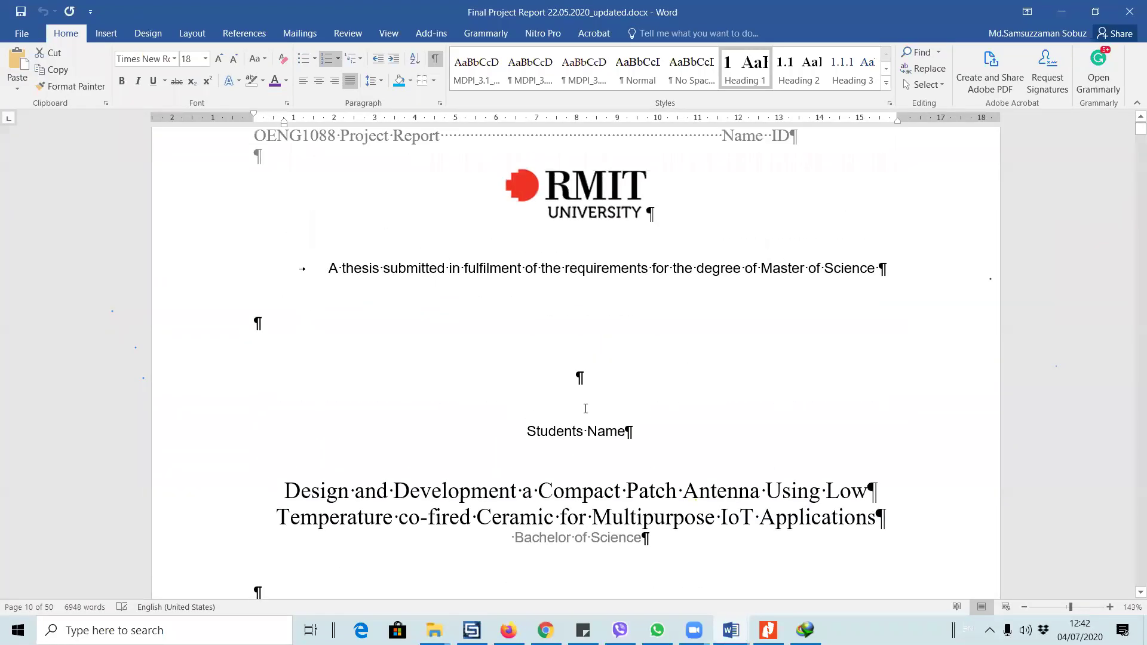
pyautogui.click(1129, 6)
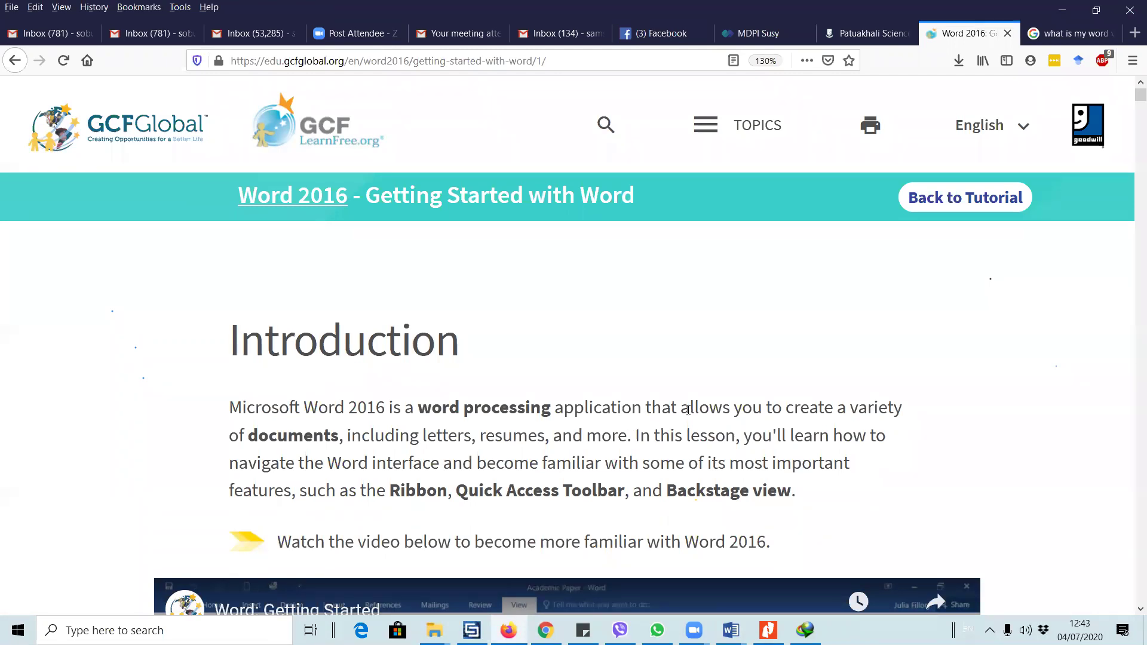
# - Look through the Getting Started with Word lesson and return to its introduction
pyautogui.scroll(-8, 379, 393)
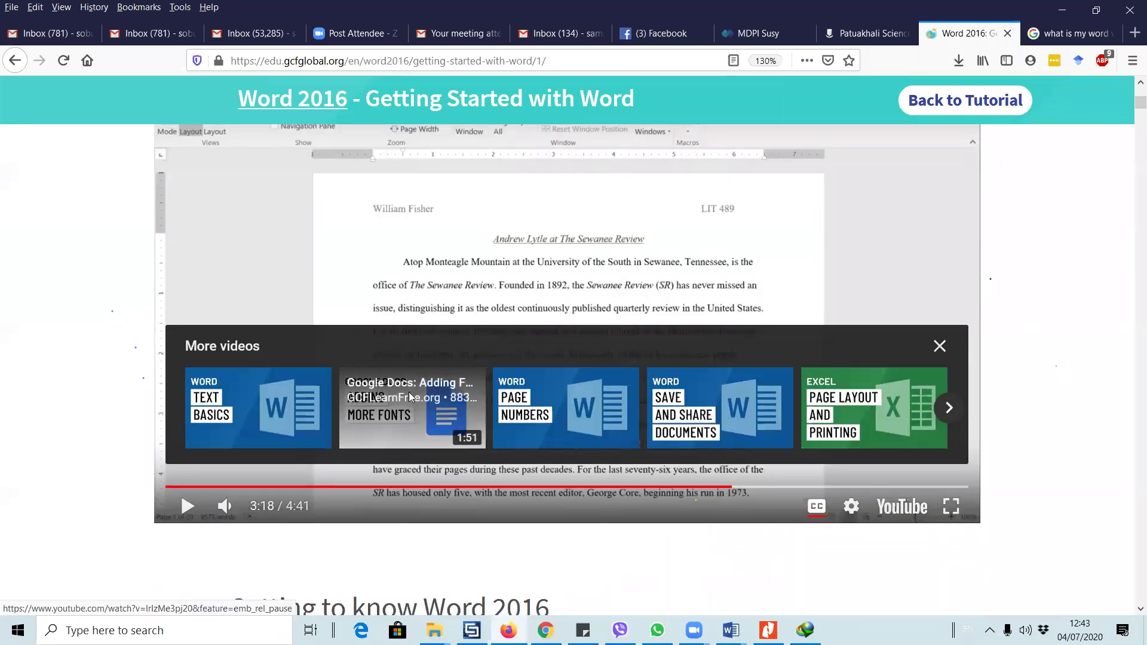
pyautogui.scroll(-15, 406, 397)
pyautogui.scroll(20, 412, 404)
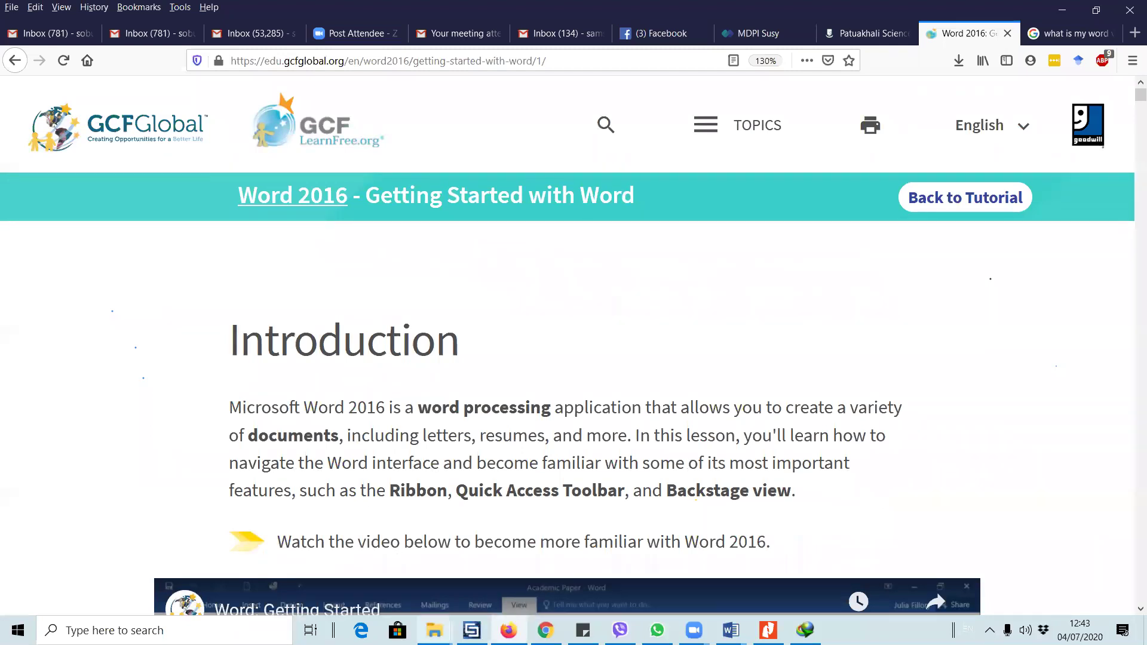
# - Switch to File Explorer, open the Google drive CCE folder on New Volume (D:), and create a folder named CCE 112
pyautogui.moveTo(434, 630)
pyautogui.moveTo(574, 582)
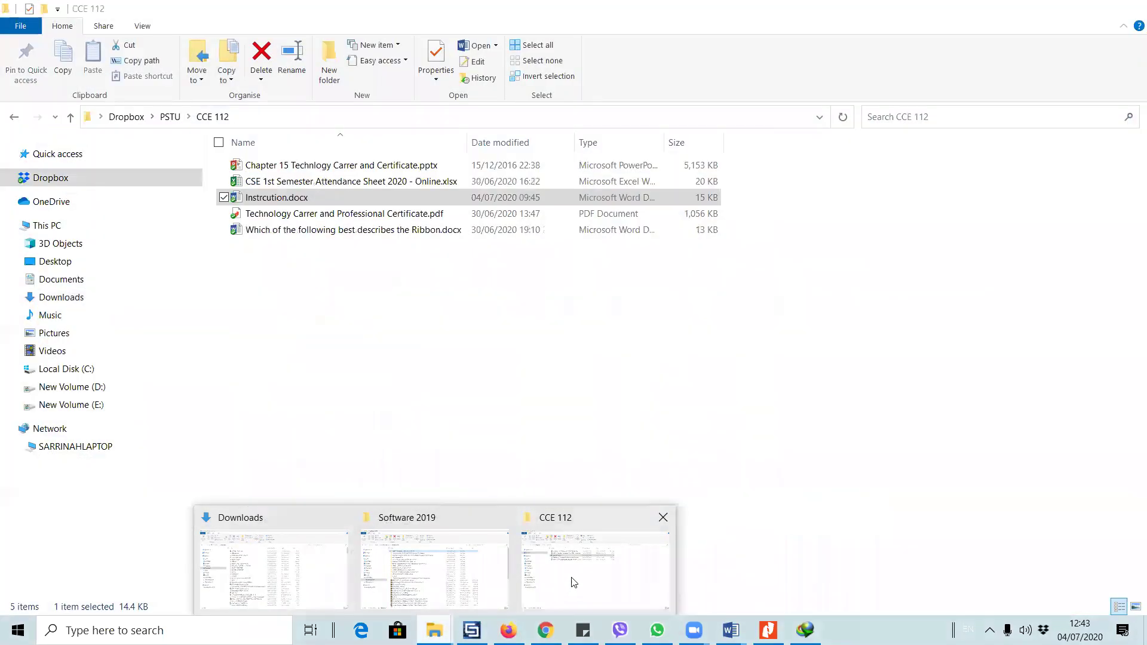
pyautogui.click(98, 388)
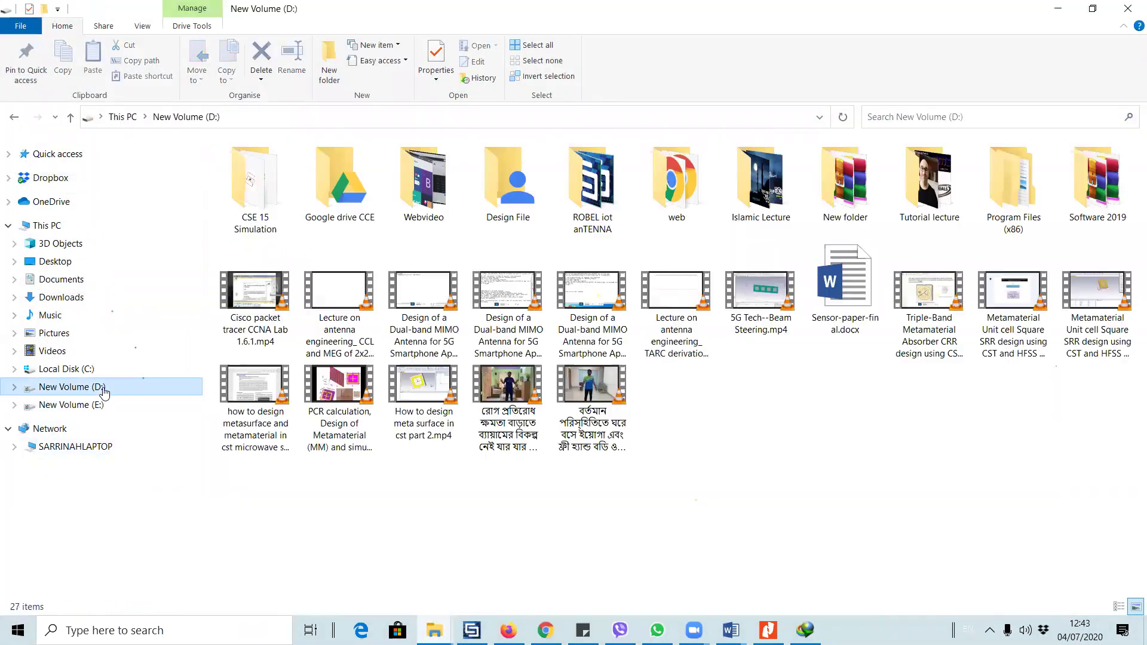
pyautogui.doubleClick(340, 210)
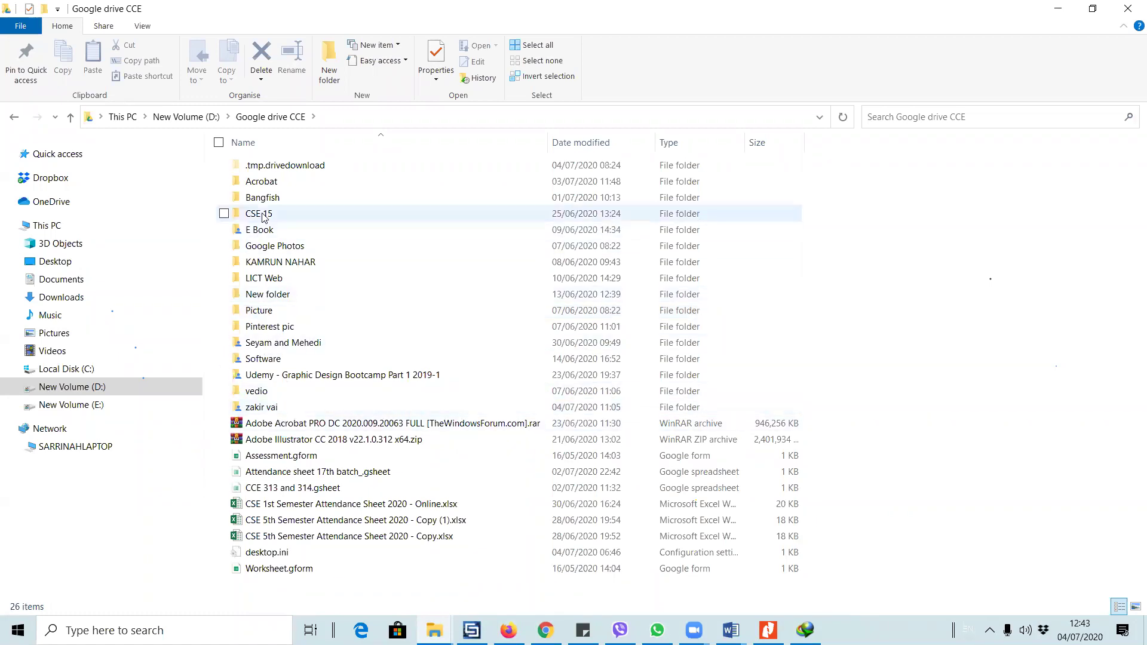
pyautogui.rightClick(948, 234)
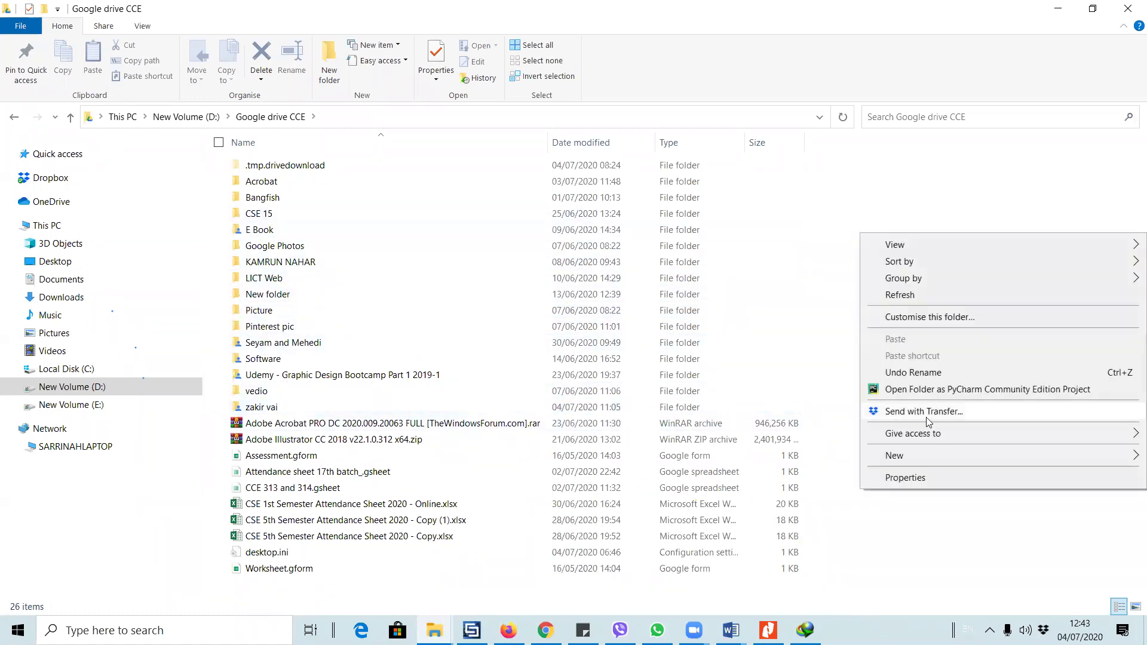
pyautogui.moveTo(922, 458)
pyautogui.click(779, 247)
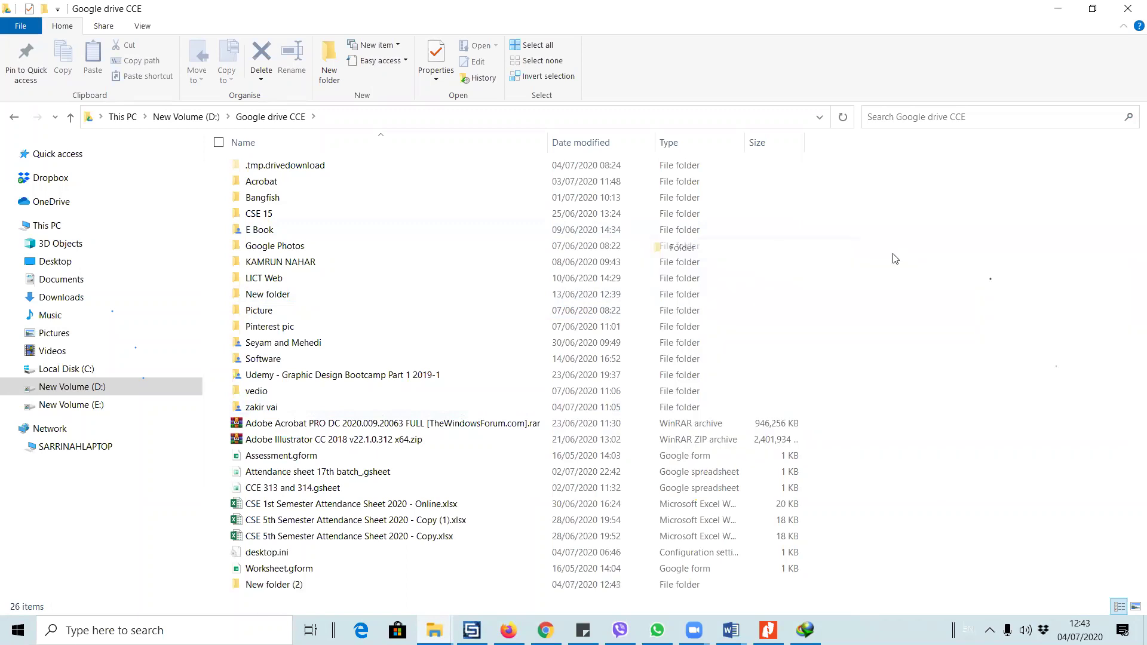
pyautogui.write('CCE ')
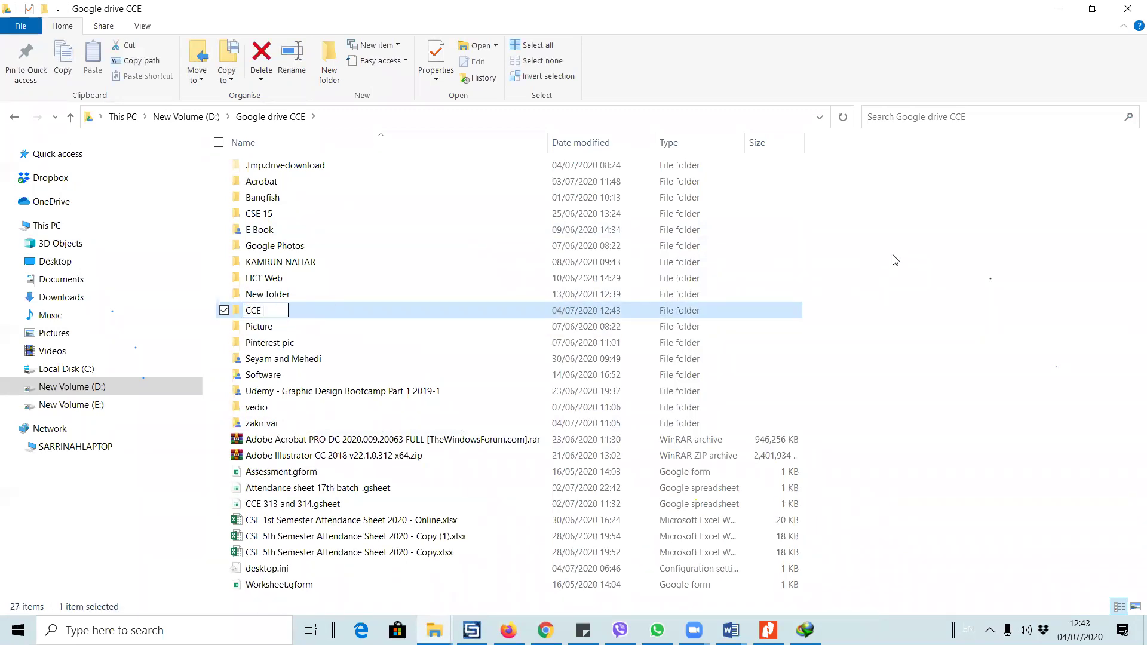
pyautogui.write('112')
# - Create a second folder named CSE 17 in the Google drive CCE folder
pyautogui.rightClick(915, 296)
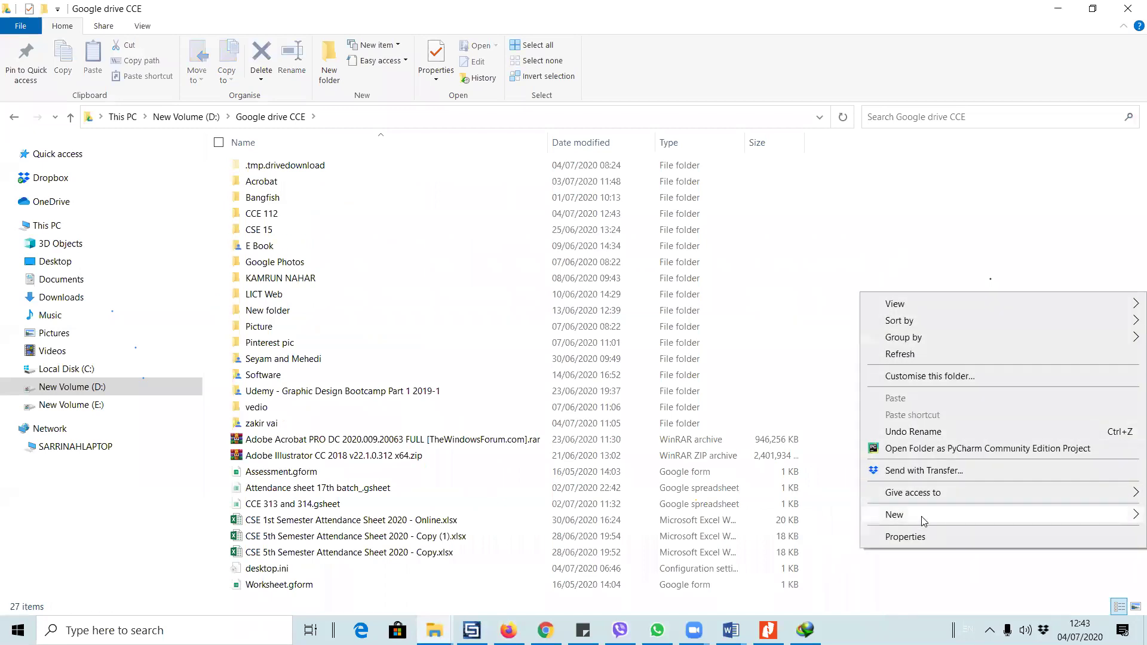
pyautogui.moveTo(896, 514)
pyautogui.click(780, 304)
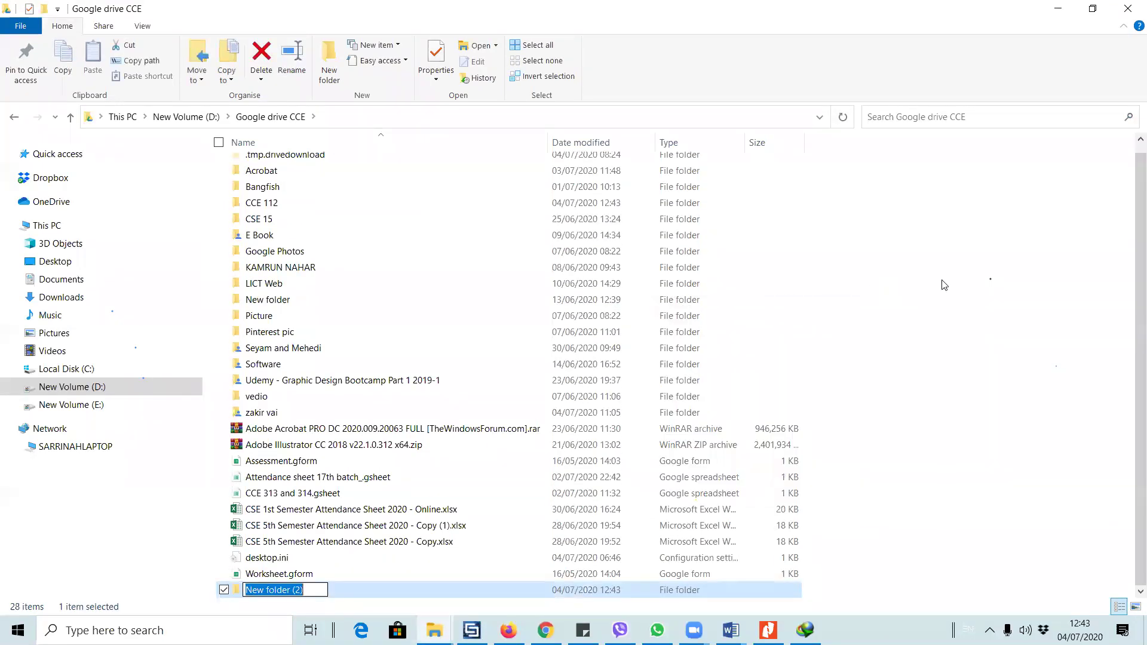
pyautogui.write('CSE 17')
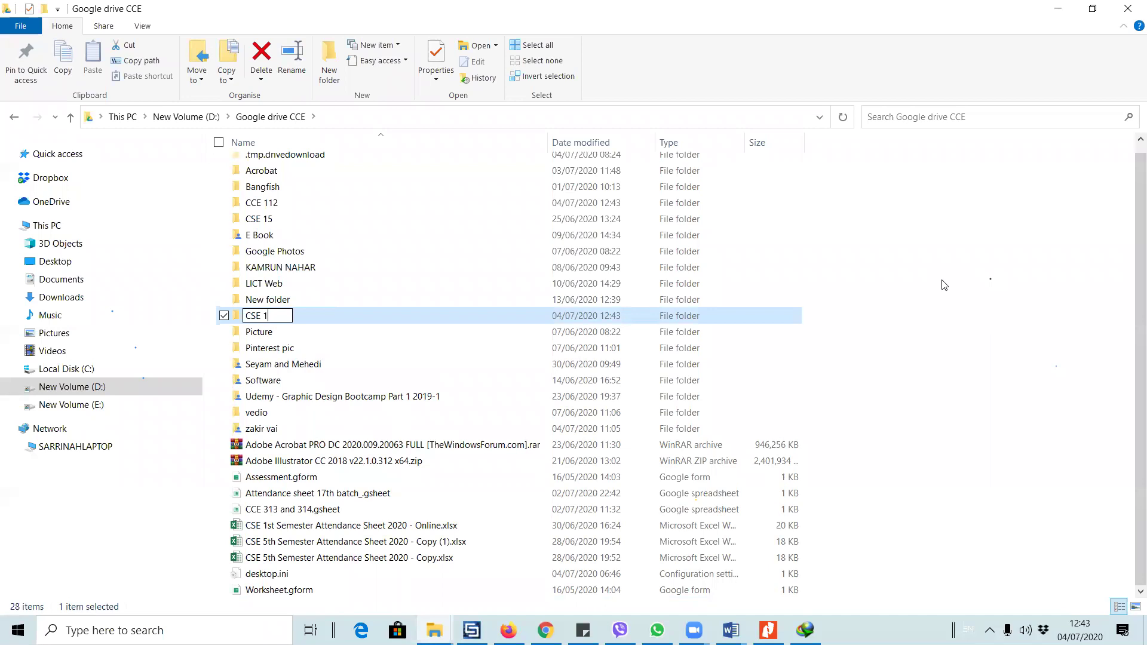
# - Move the CCE 112 folder into the CSE 17 folder
pyautogui.click(266, 418)
pyautogui.click(279, 202)
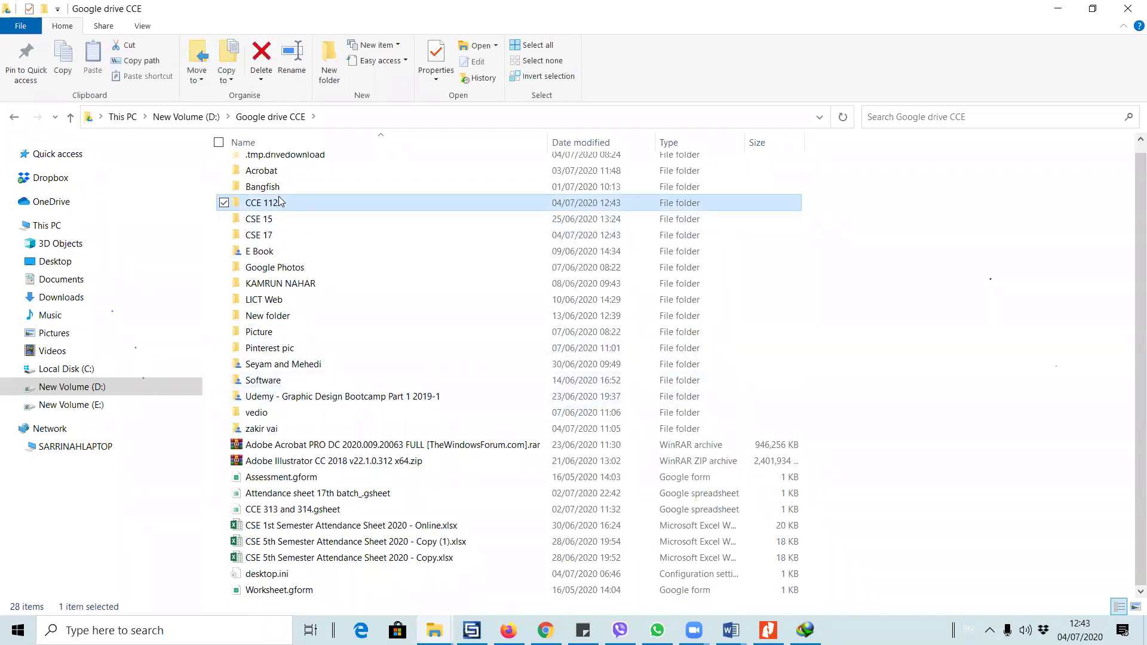
pyautogui.doubleClick(263, 234)
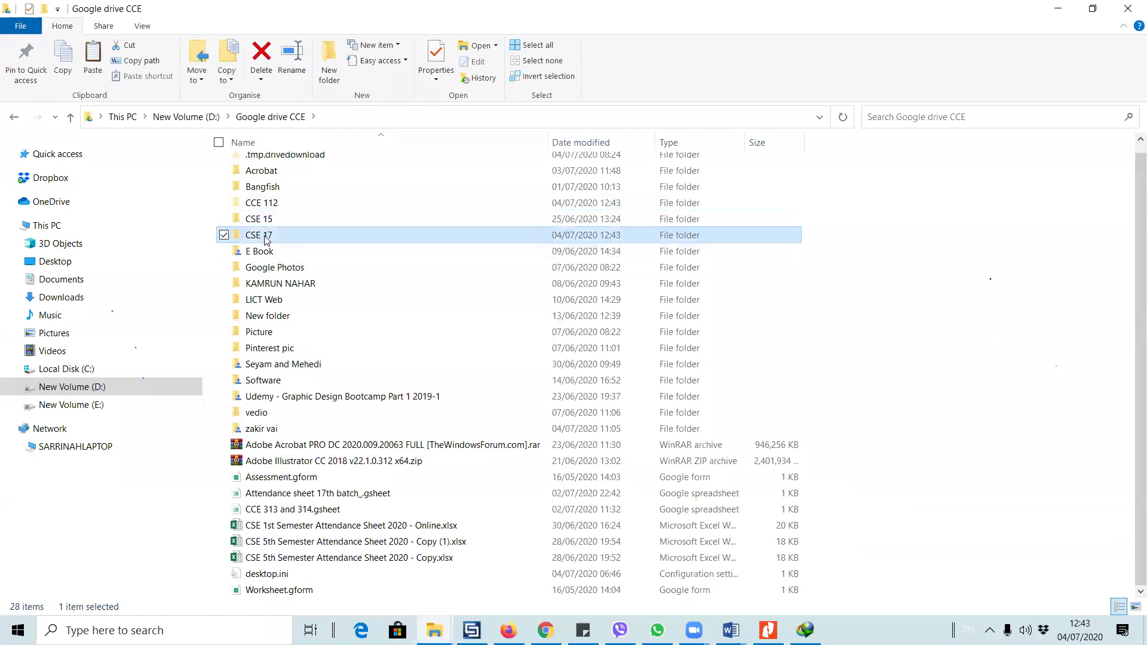
pyautogui.hotkey('ctrl', 'v')
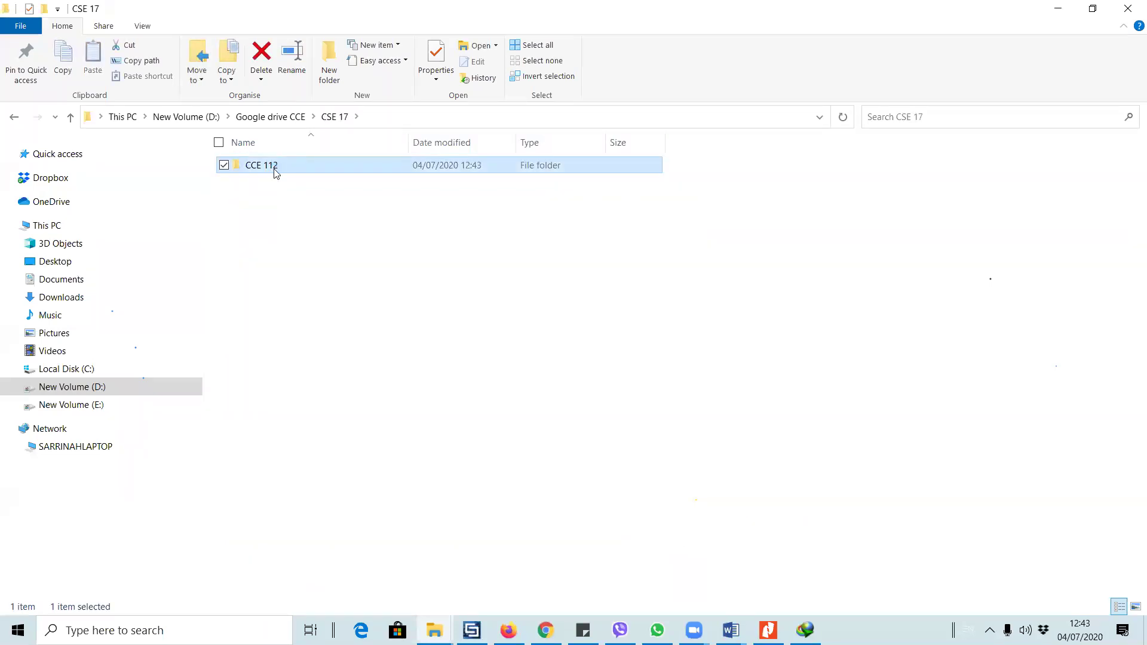
# - Check the Google Drive sharing options for the CCE 112 folder and the Google Drive sync status of the new folders
pyautogui.rightClick(275, 170)
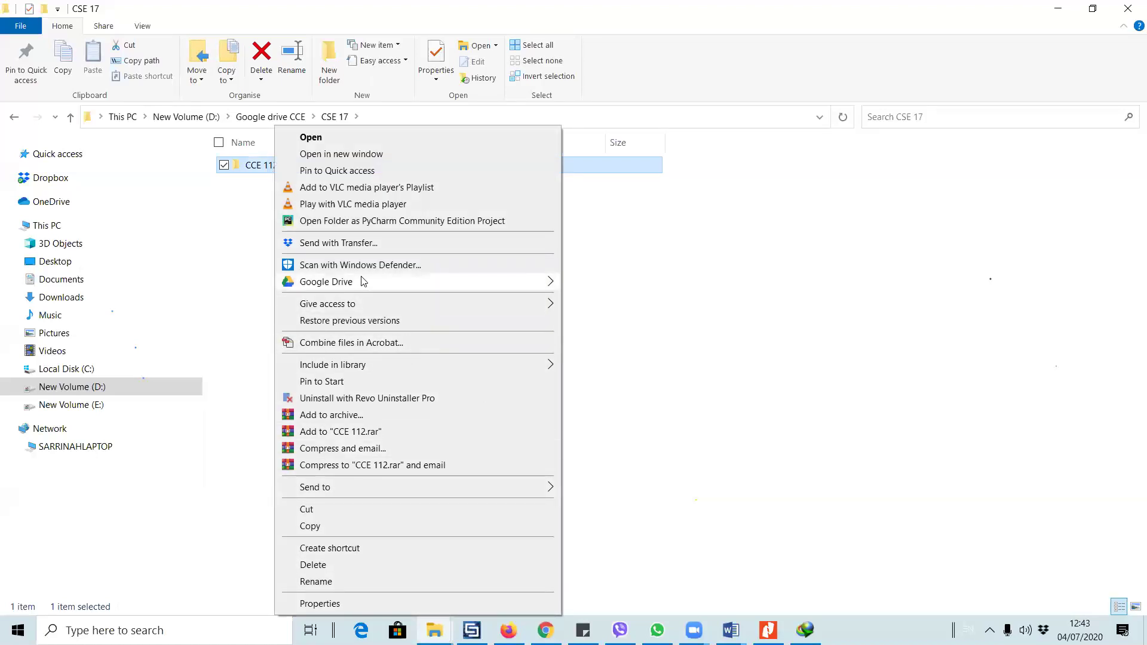
pyautogui.moveTo(364, 283)
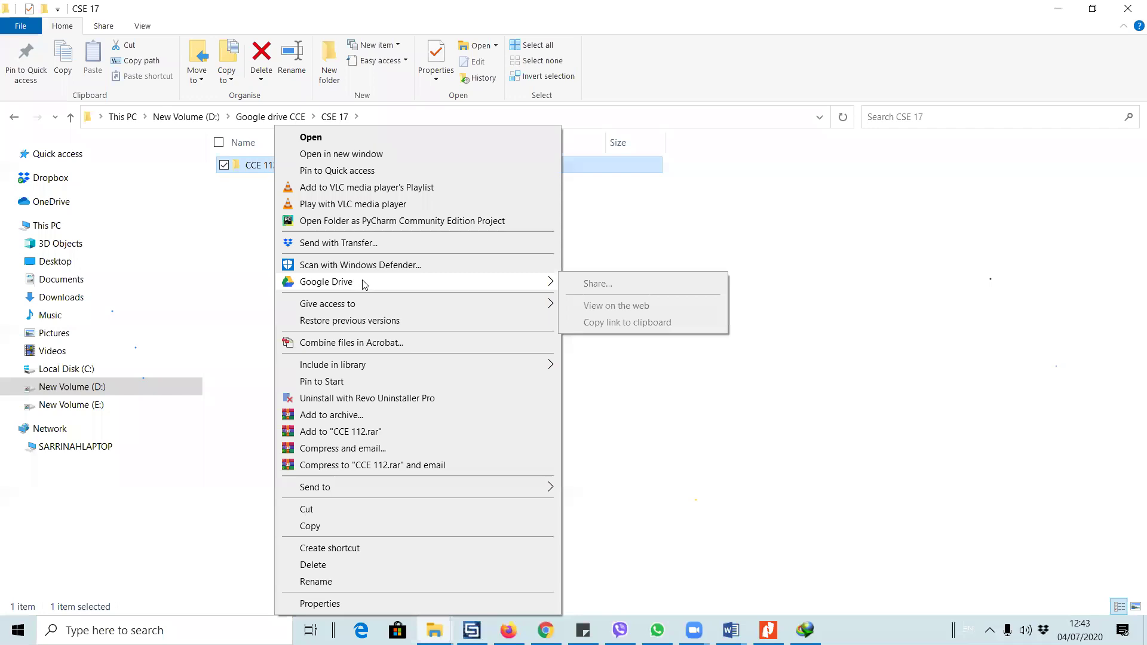
pyautogui.click(791, 392)
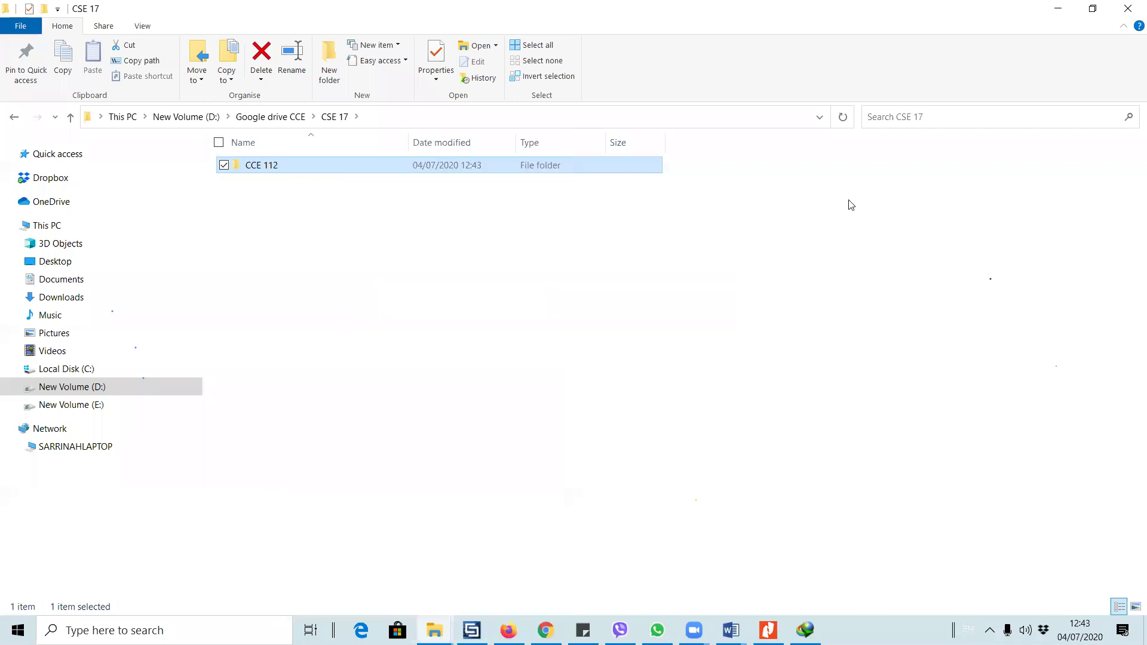
pyautogui.click(990, 630)
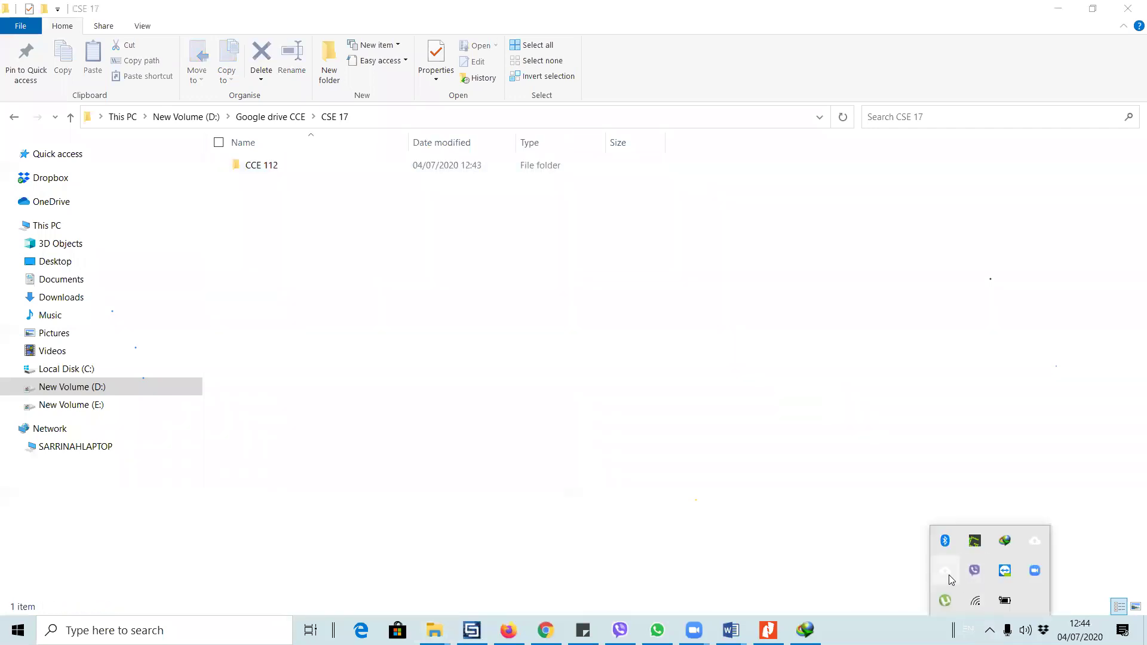
pyautogui.click(950, 577)
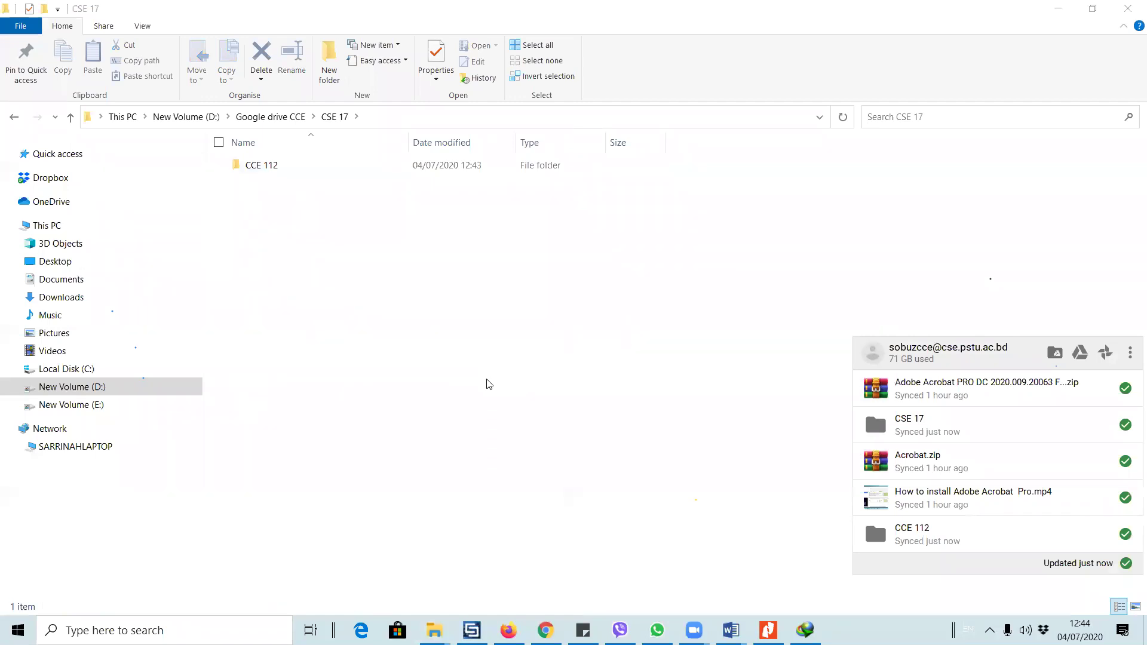
# - Look inside the CCE 112 folder, return to New Volume (D:), and open the Software 2019 folder
pyautogui.click(285, 172)
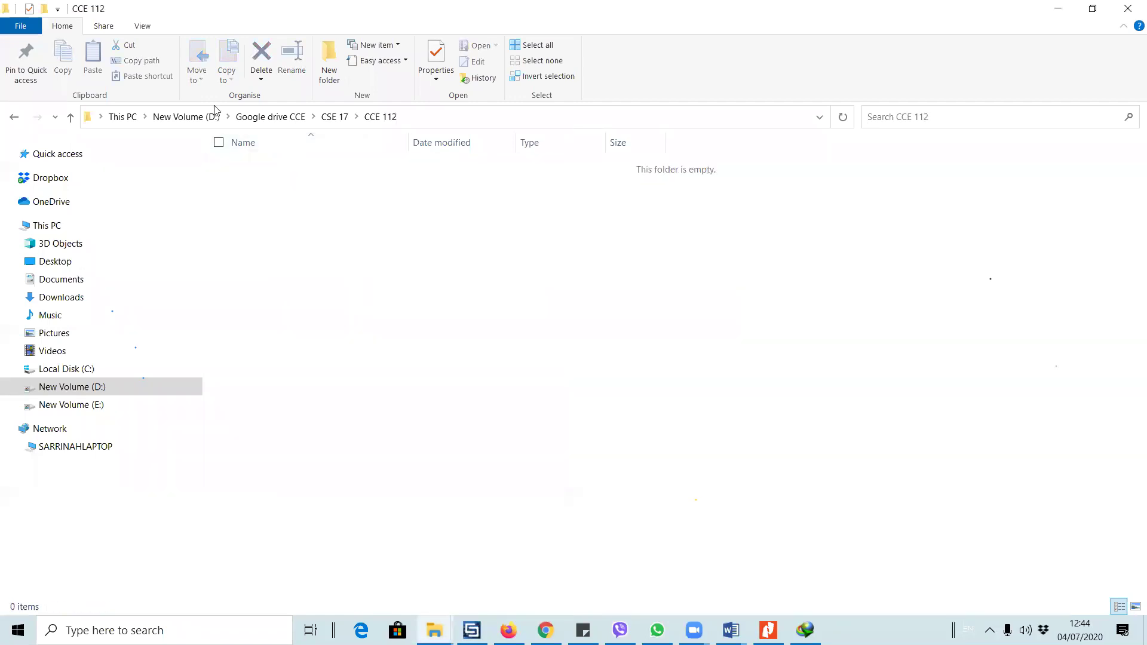
pyautogui.click(13, 115)
pyautogui.click(14, 116)
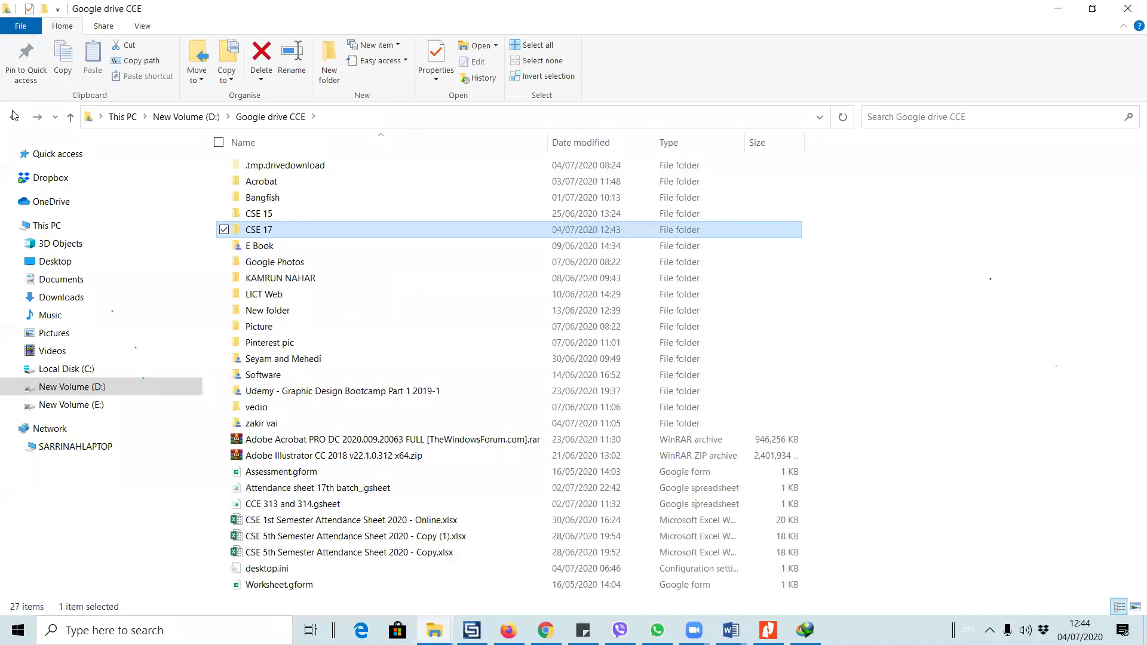
pyautogui.click(12, 121)
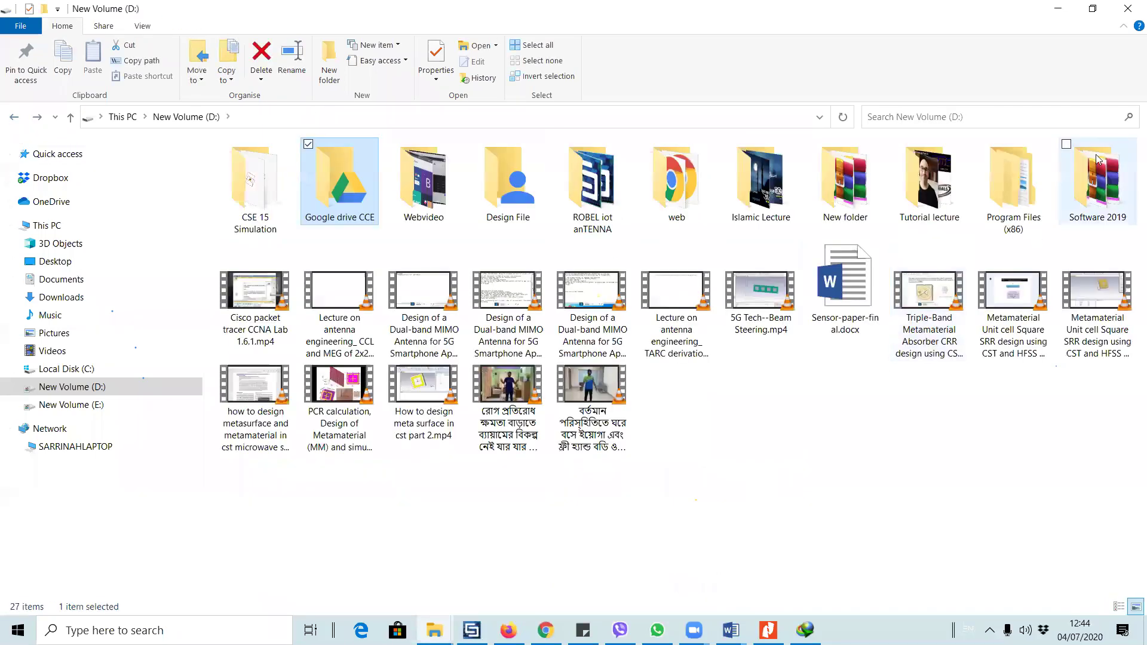
pyautogui.doubleClick(1097, 179)
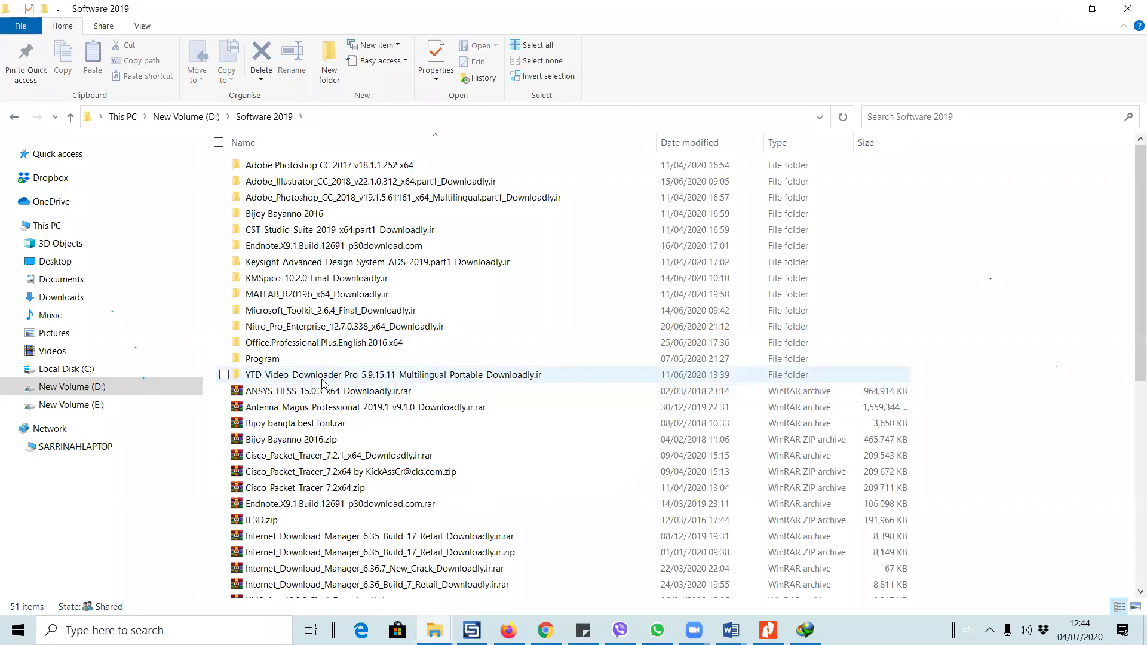
# - Find and select the Office.Professional.Plus.English.2016.x64.zip archive in the Software 2019 folder
pyautogui.click(309, 345)
pyautogui.scroll(-8, 361, 415)
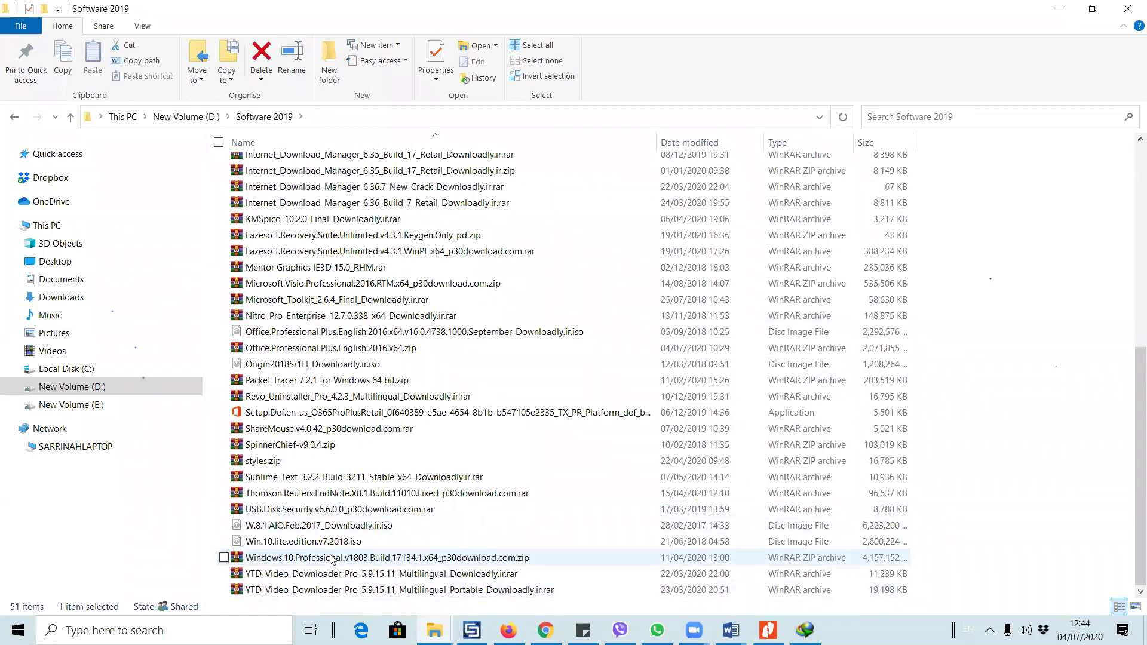
pyautogui.click(327, 496)
pyautogui.press('m')
pyautogui.press('m')
pyautogui.press('m')
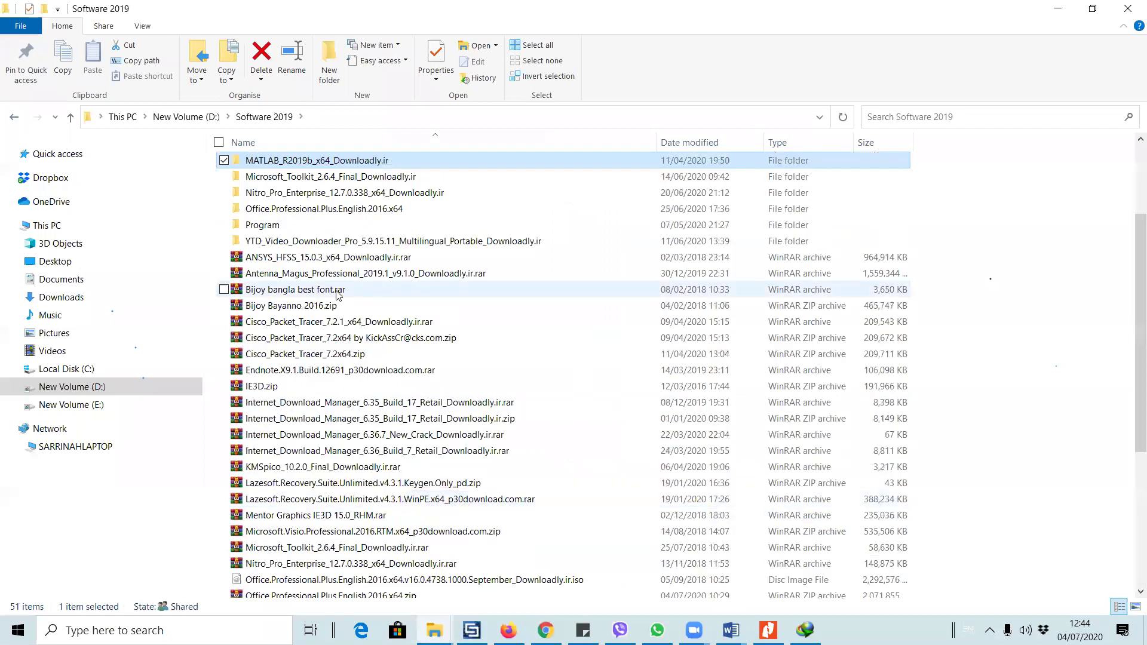
pyautogui.press('m')
pyautogui.press('m')
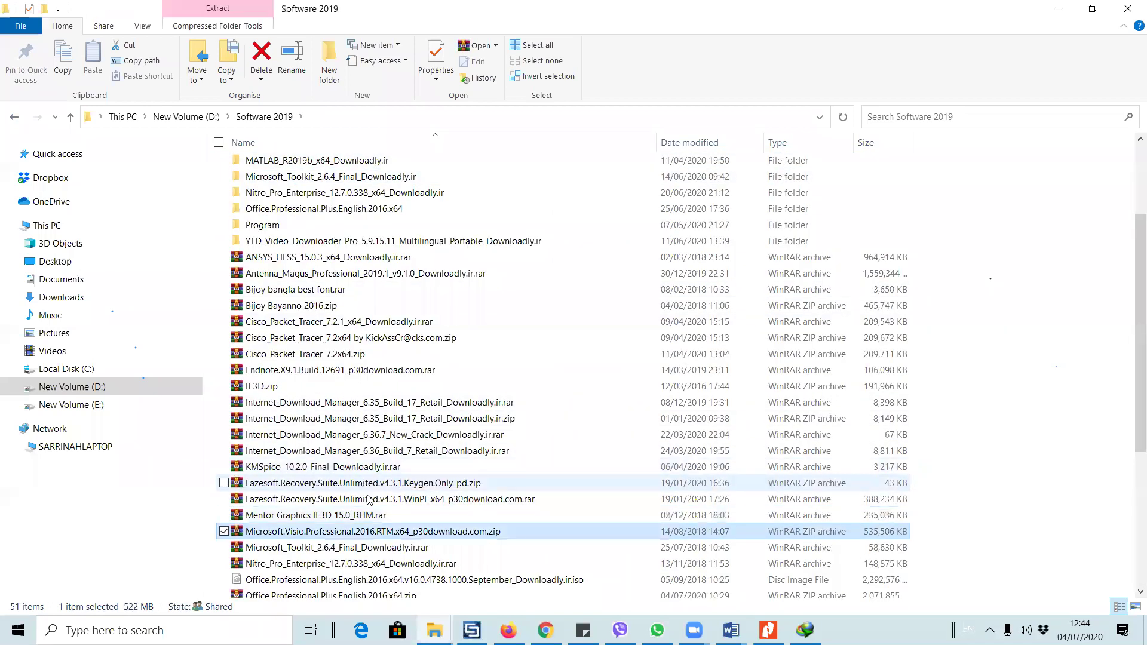
pyautogui.press('m')
pyautogui.press('m')
pyautogui.press('m')
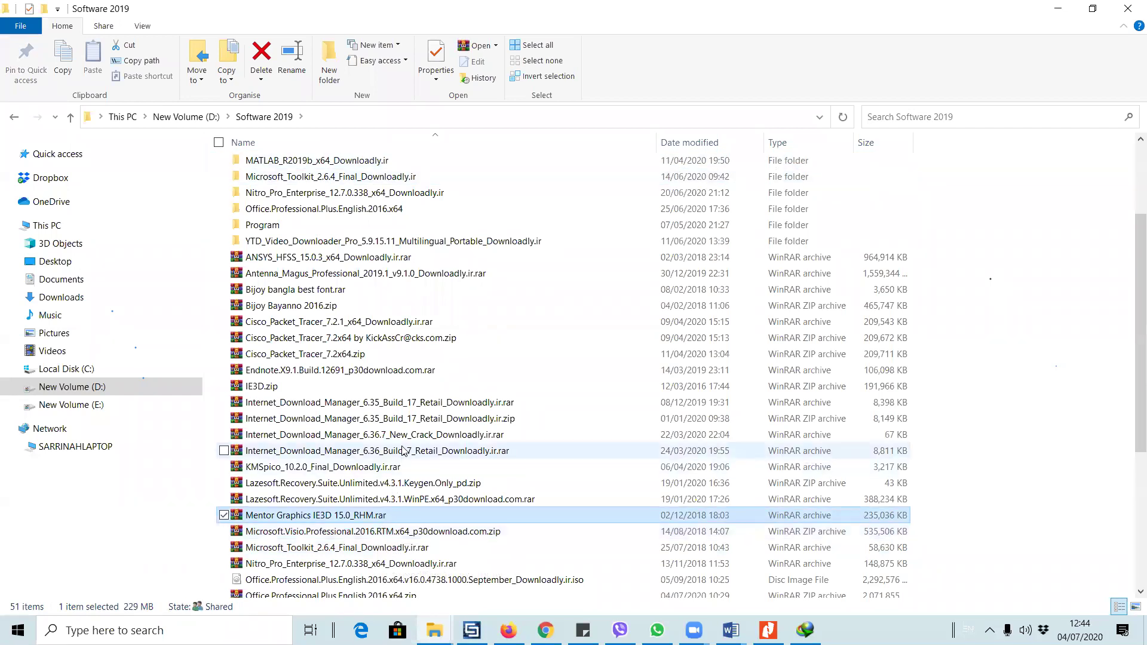
pyautogui.press('o')
pyautogui.press('o')
# - Add KMSpico_10.2.0_Final_Downloadly.ir.rar to the selection and copy both archives
pyautogui.scroll(-5, 400, 537)
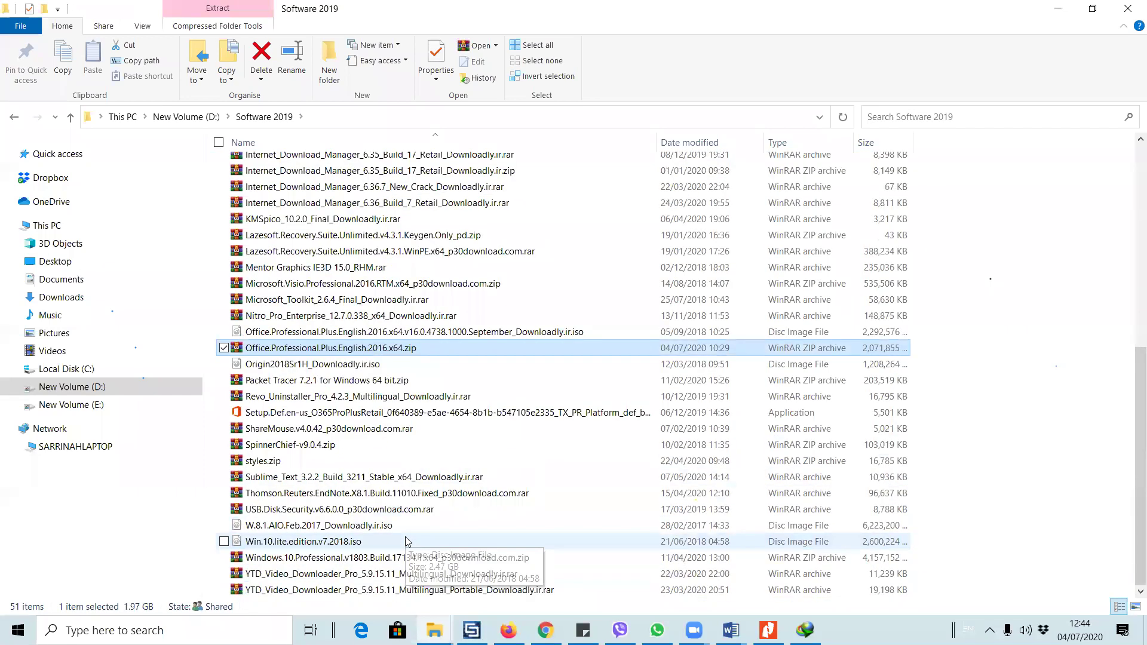
pyautogui.scroll(4, 395, 357)
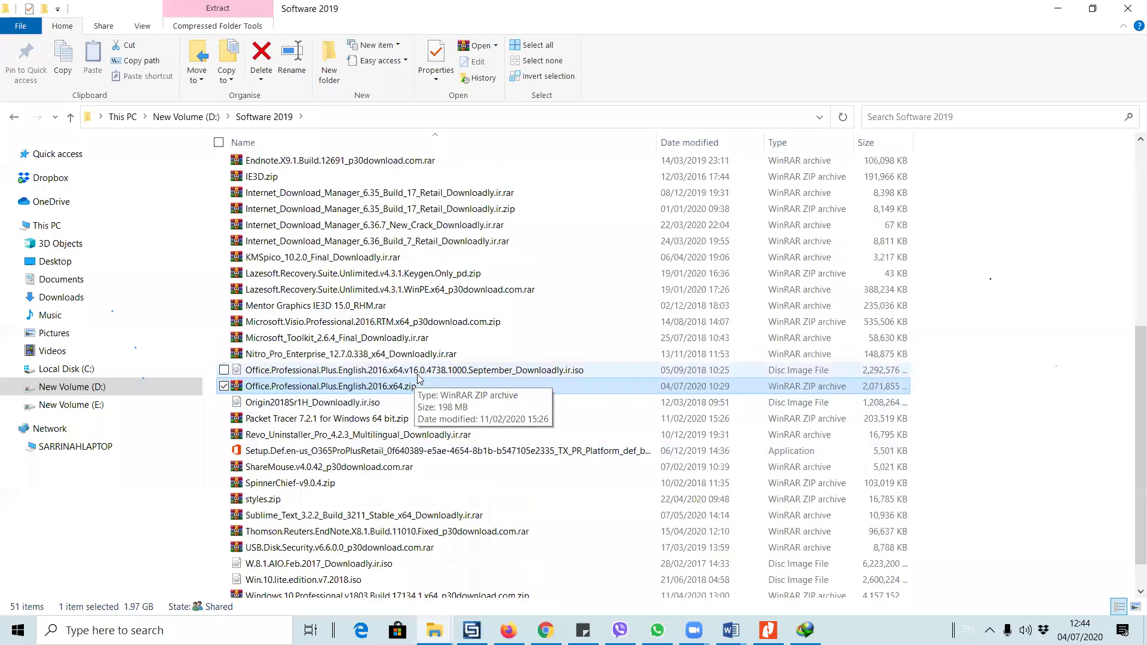
pyautogui.scroll(-2, 416, 392)
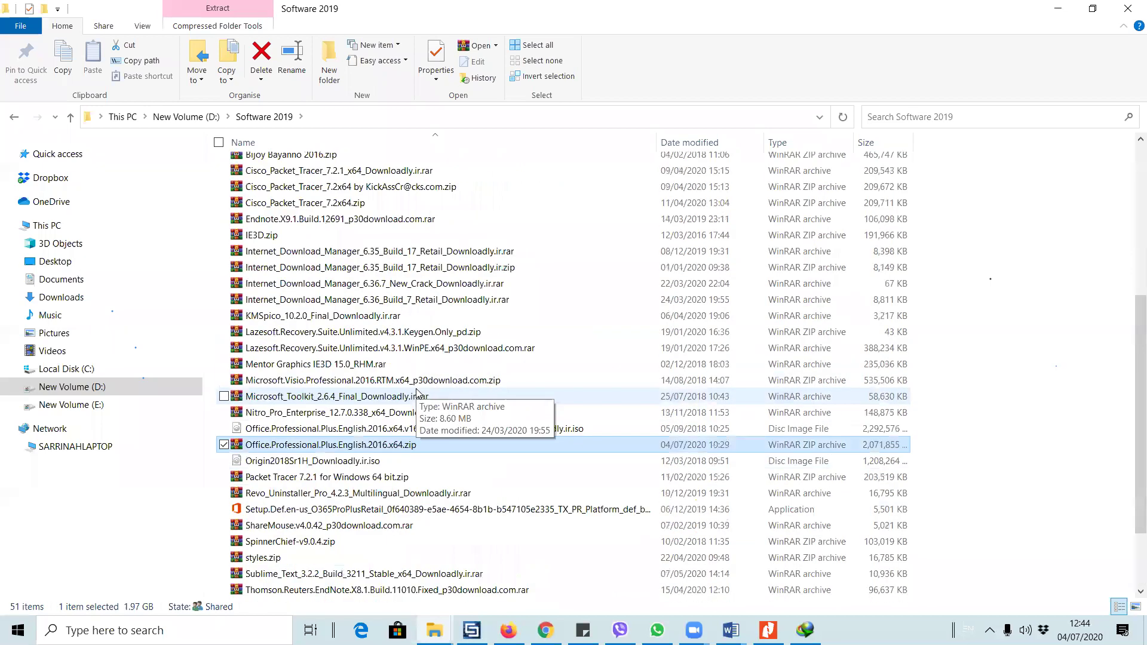
pyautogui.scroll(-1, 417, 392)
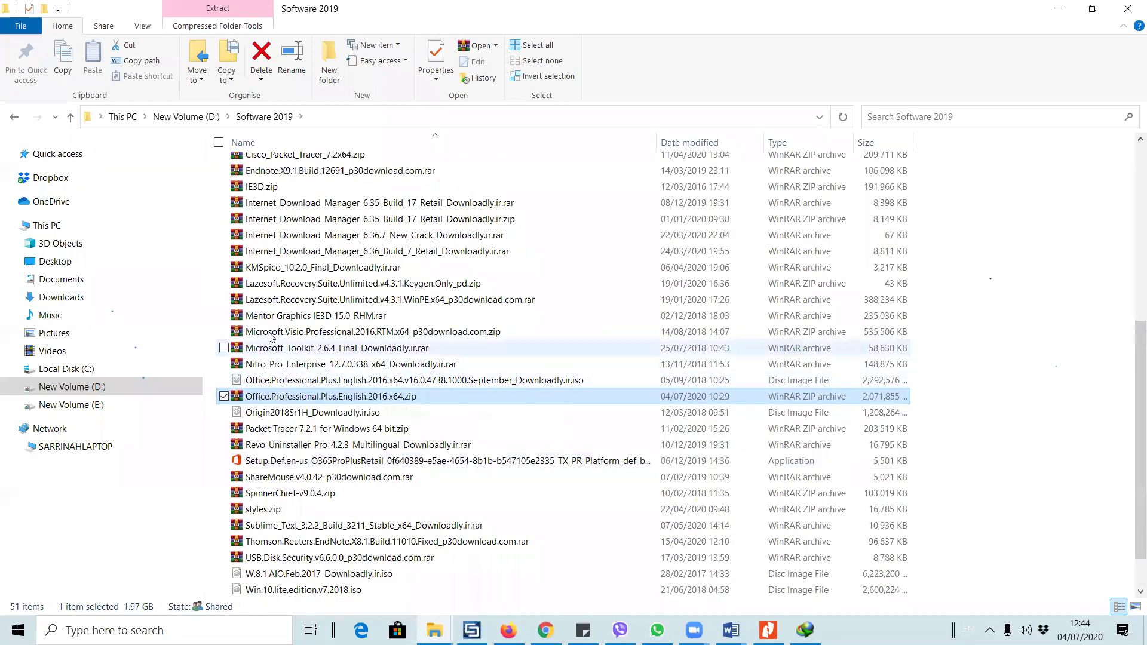
pyautogui.keyDown('ctrl'); pyautogui.click(280, 269); pyautogui.keyUp('ctrl')
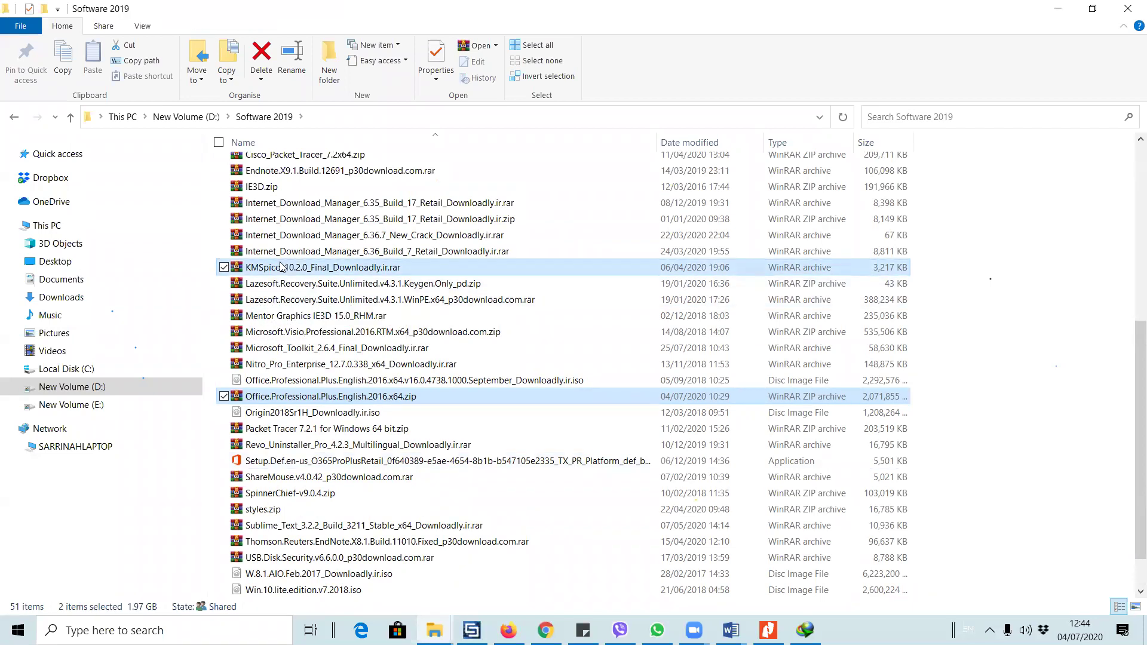
# - Paste the two copied archives into the CCE 112 folder inside CSE 17 in Google drive CCE, and refresh the folder
pyautogui.click(14, 117)
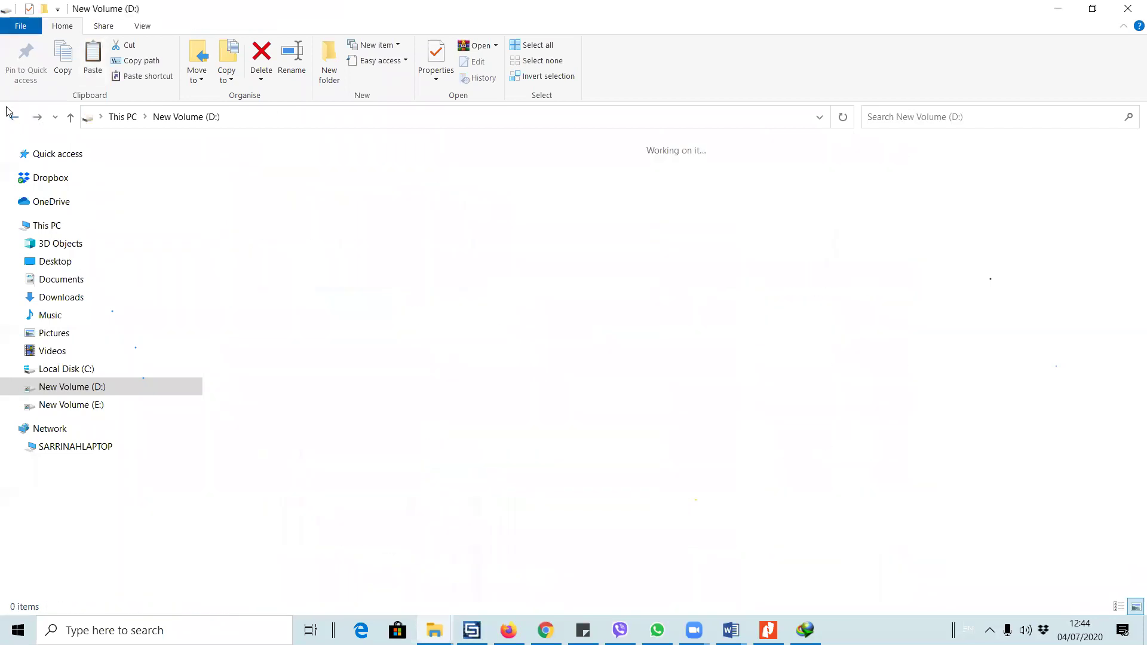
pyautogui.doubleClick(352, 212)
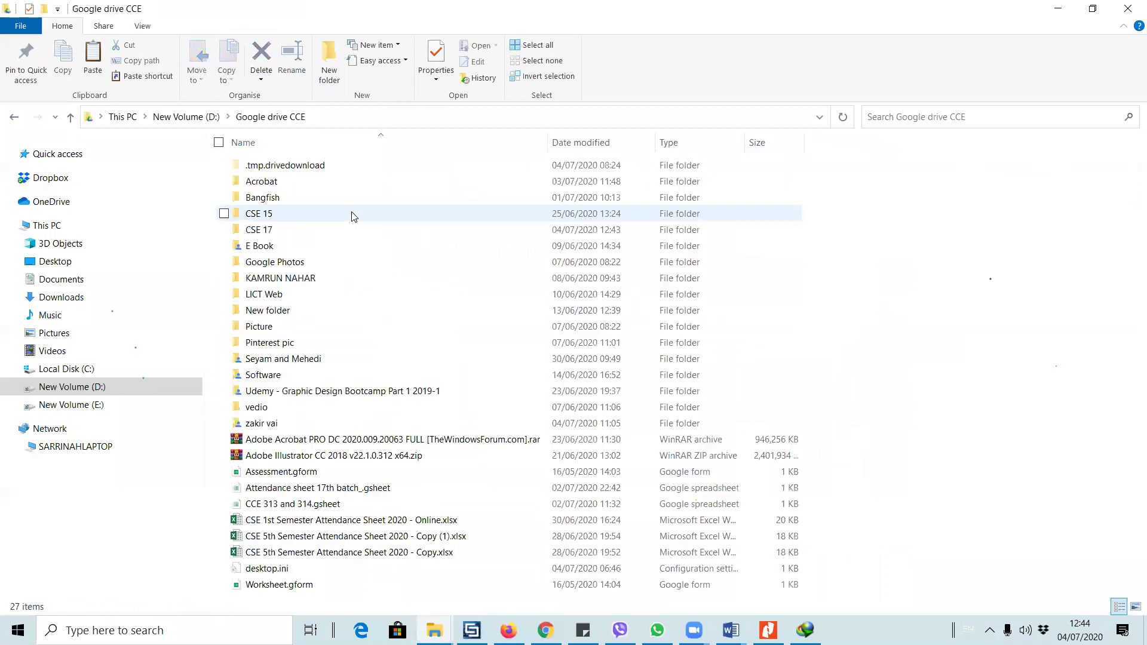
pyautogui.doubleClick(282, 236)
pyautogui.doubleClick(263, 164)
pyautogui.rightClick(402, 296)
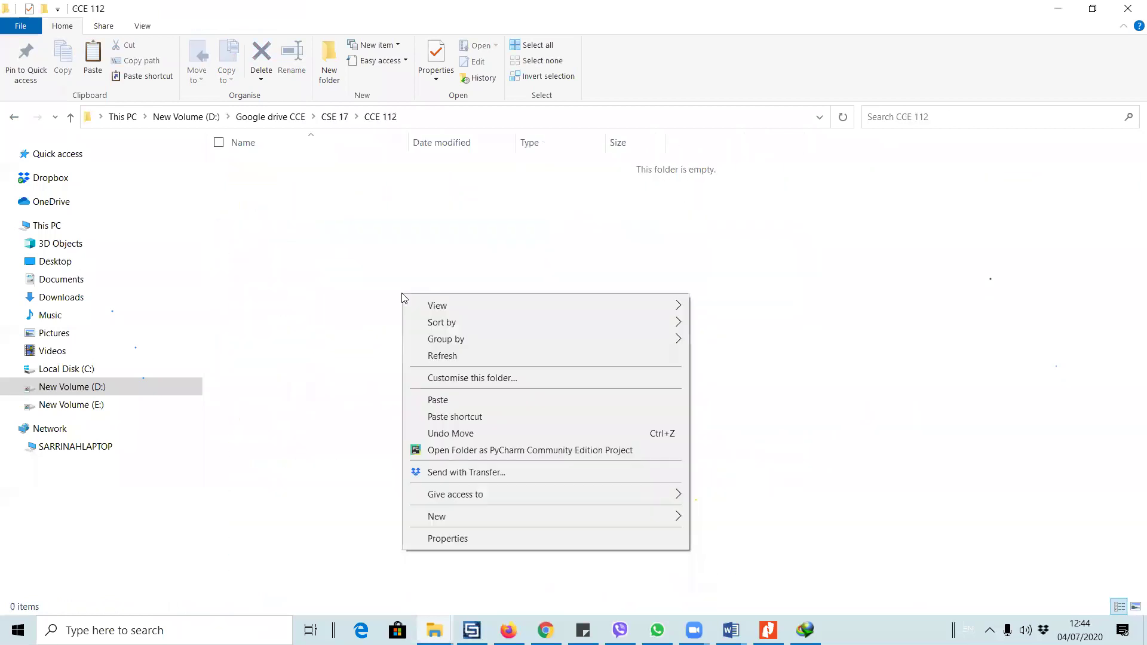
pyautogui.click(474, 405)
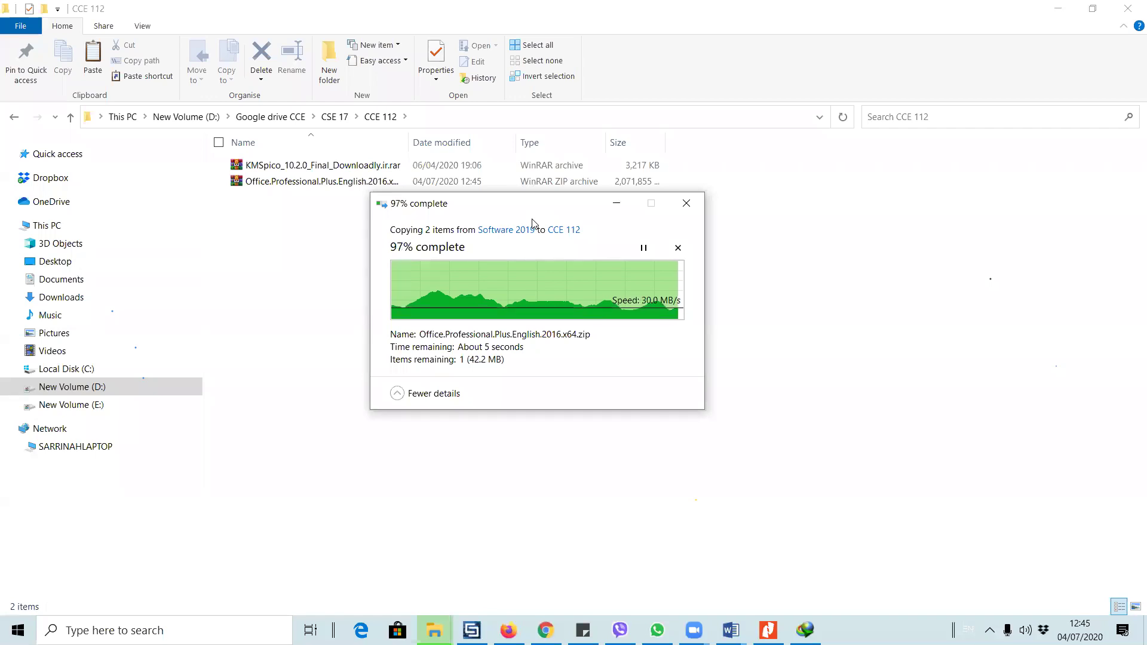
pyautogui.click(321, 323)
pyautogui.rightClick(322, 321)
pyautogui.click(361, 387)
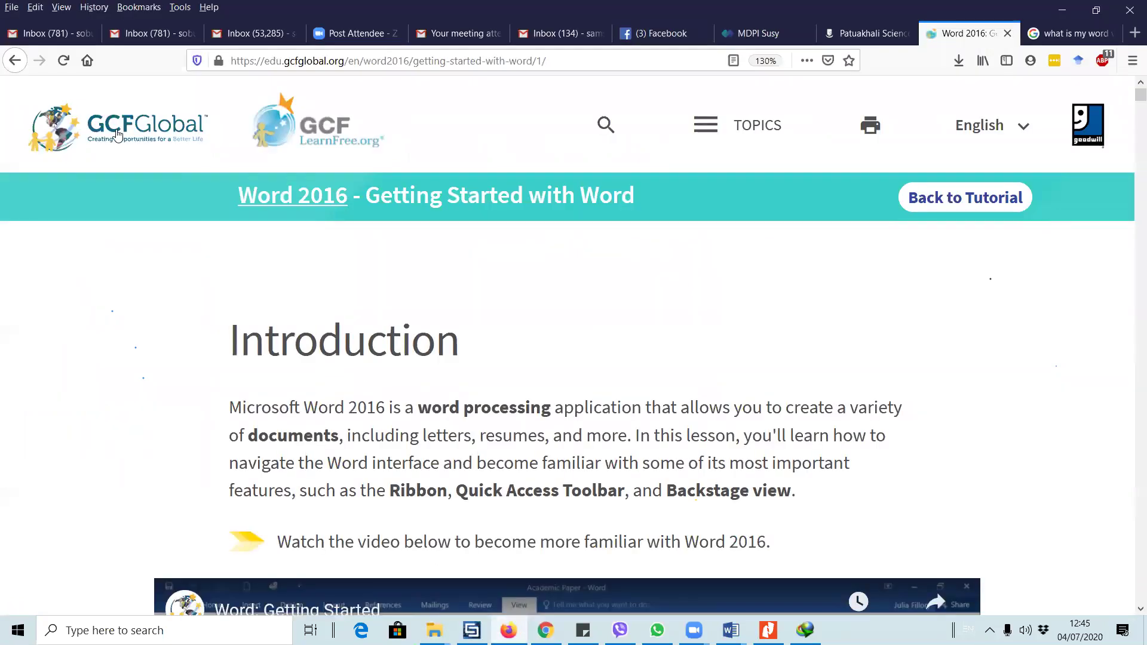
# - Switch to the university Gmail inbox in Firefox, search its mail for "CCE 112", and look through the results
pyautogui.hotkey('ctrl', '2')
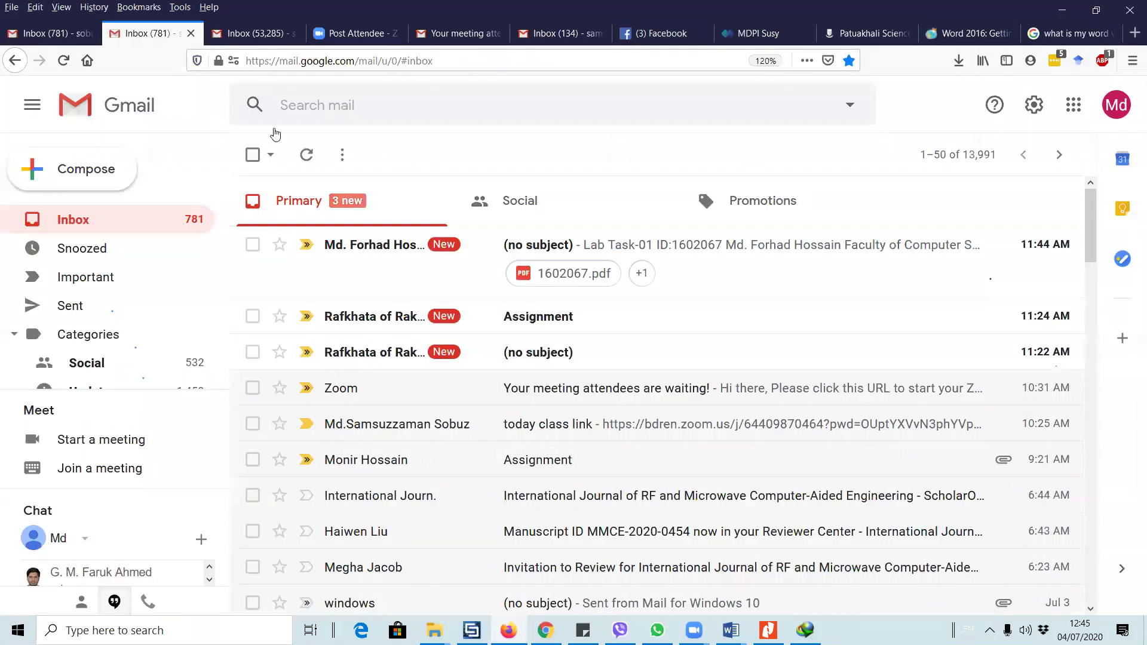
pyautogui.click(228, 38)
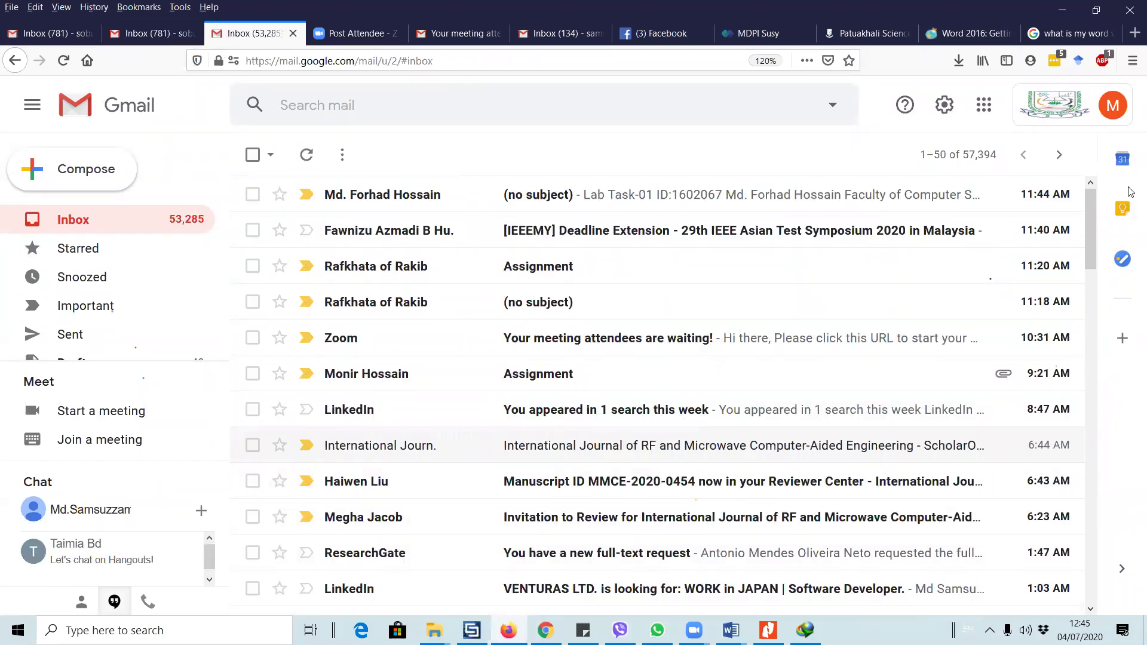
pyautogui.click(368, 104)
pyautogui.write('CCE 112')
pyautogui.press('Return')
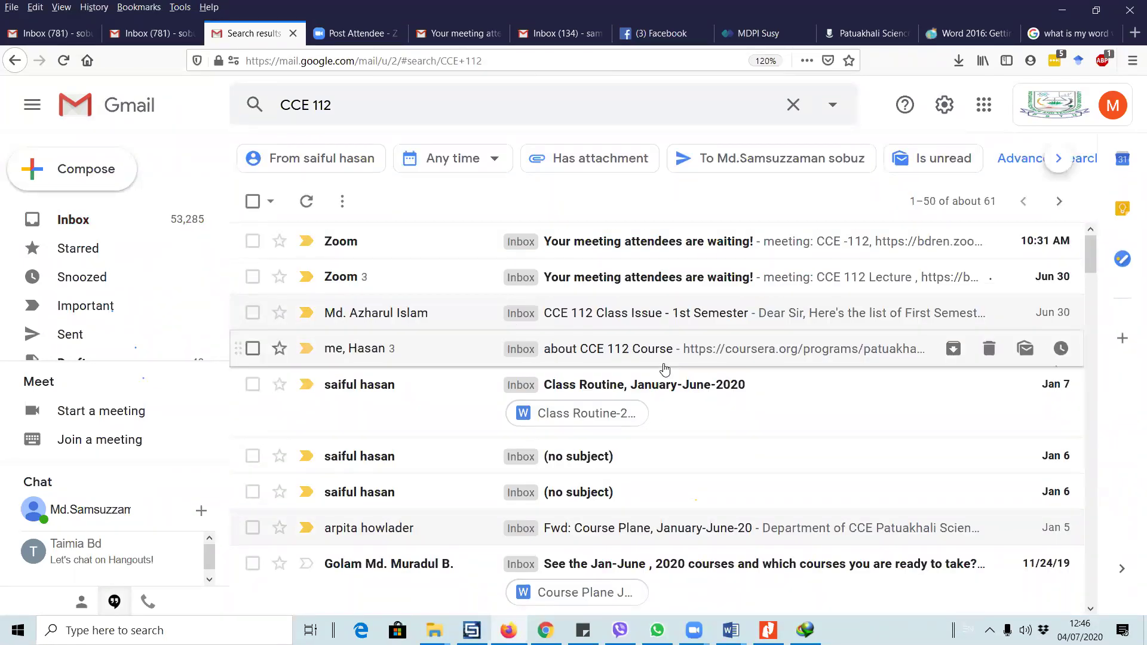
pyautogui.scroll(-3, 709, 482)
pyautogui.scroll(-5, 711, 484)
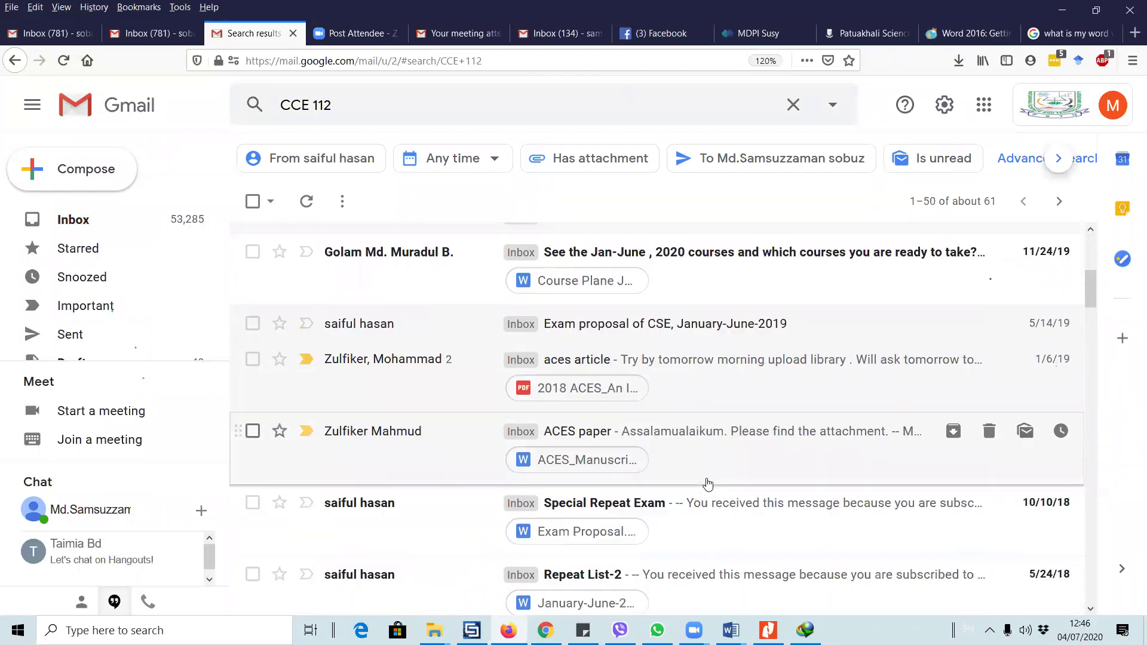
pyautogui.scroll(9, 708, 481)
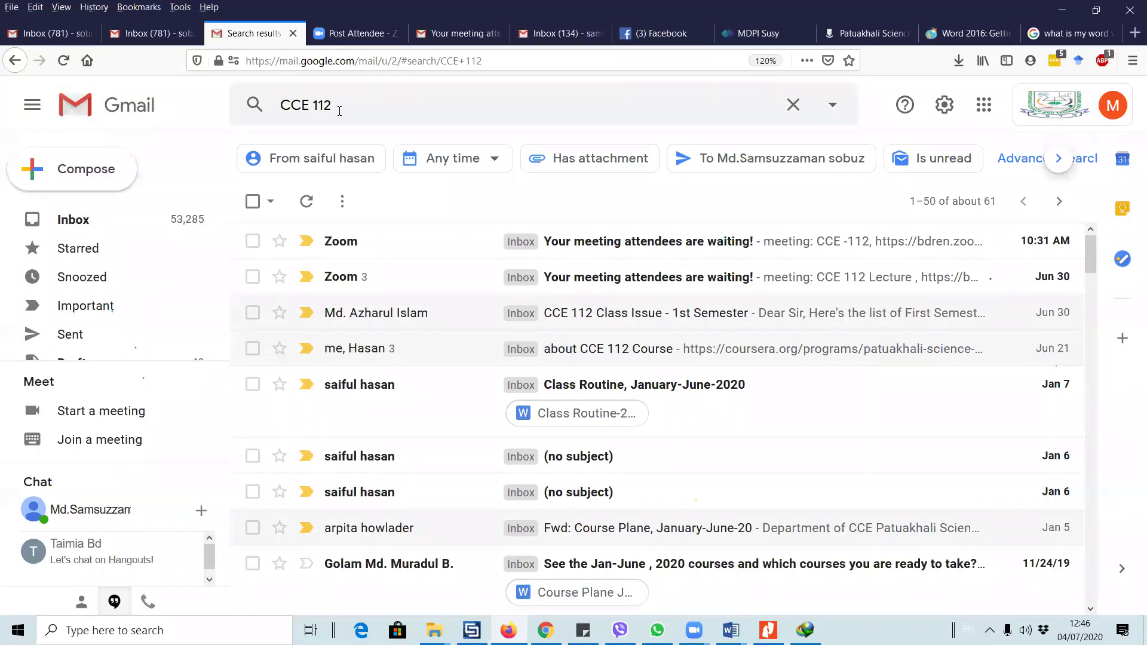
# - Narrow the mail search to "CCE 112 sheet", look through the results, and open the list of signed-in Google accounts
pyautogui.click(369, 105)
pyautogui.write('sheet')
pyautogui.press('Return')
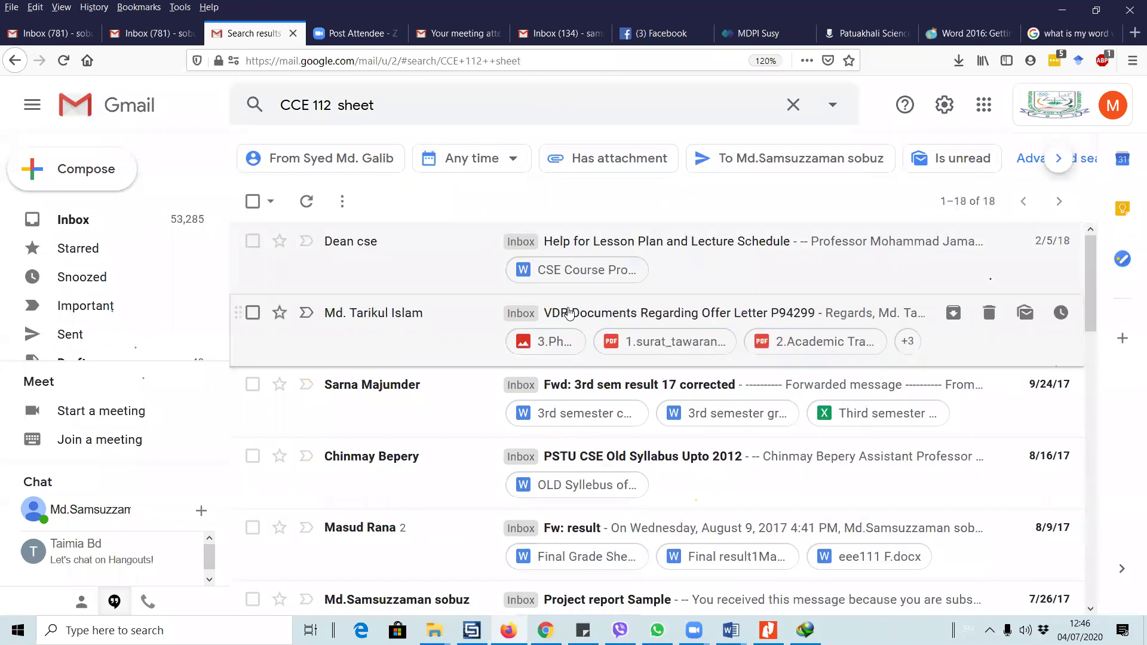
pyautogui.scroll(-10, 719, 492)
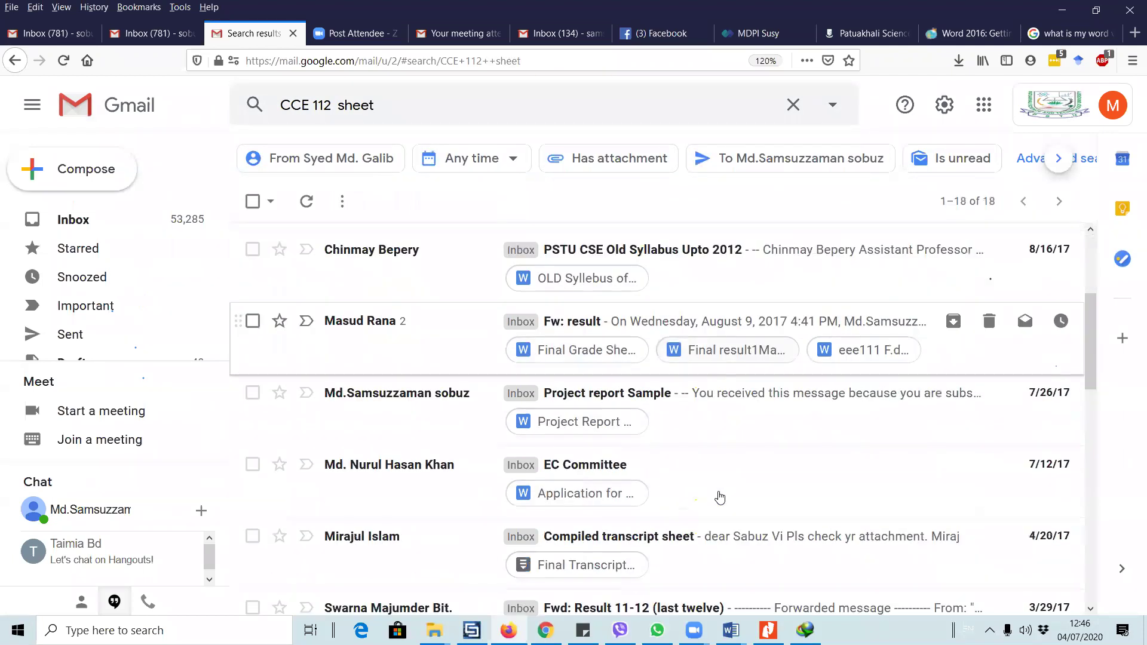
pyautogui.scroll(-5, 719, 498)
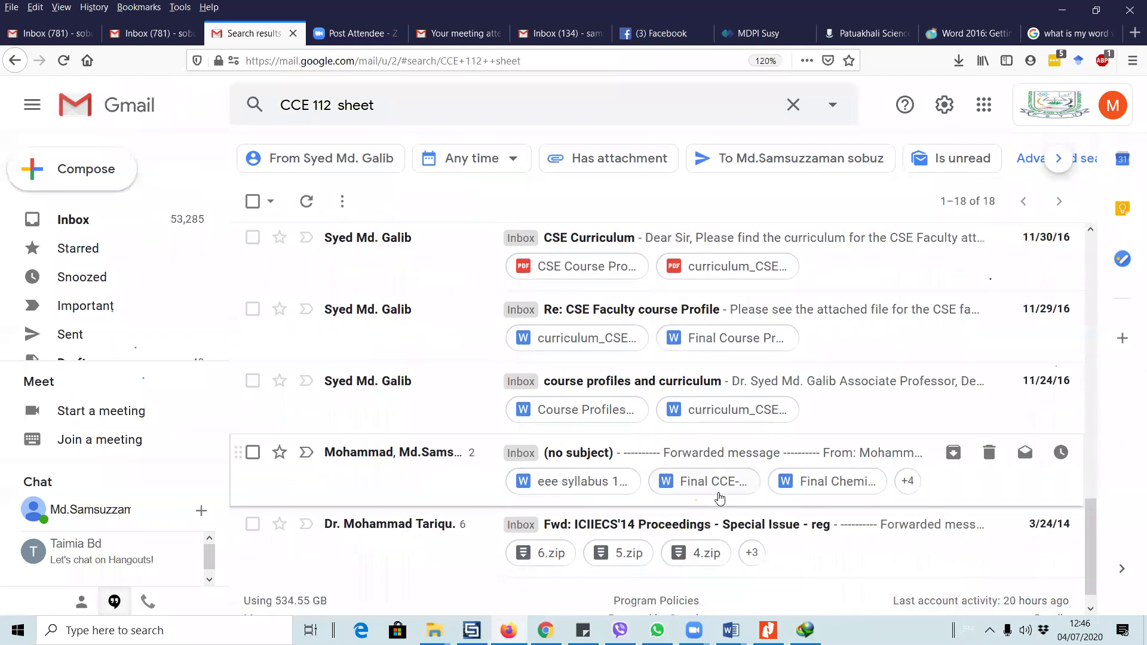
pyautogui.click(1112, 107)
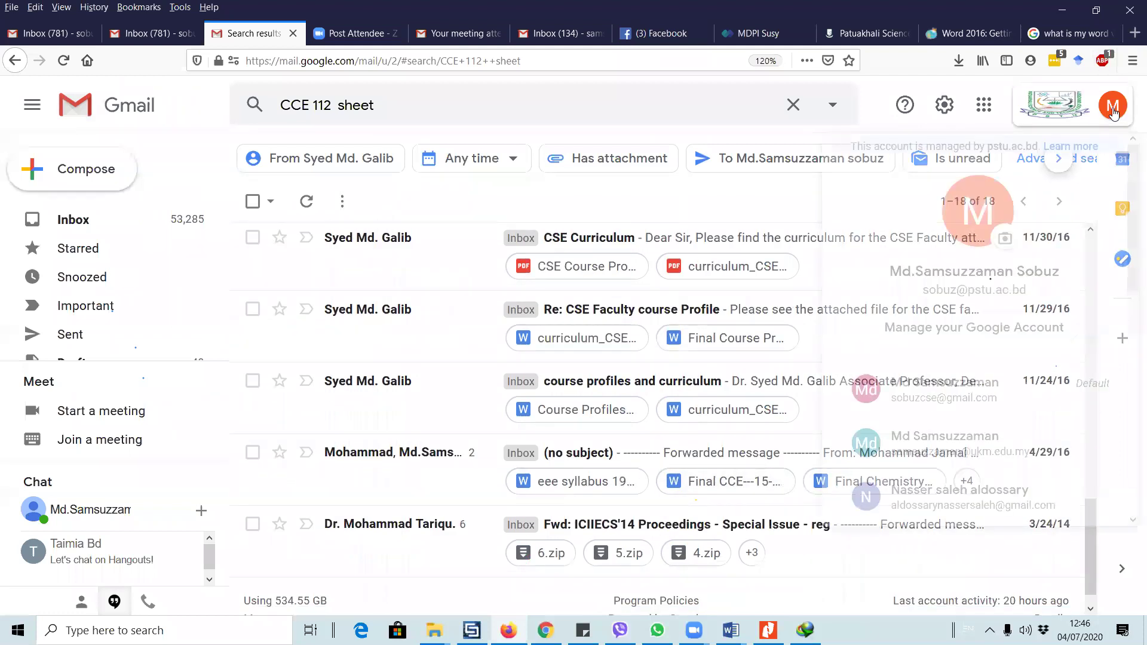
# - Switch to the Gmail account in Chrome, search for "CCE 112", look at the "about CCE 112 Course" conversation, and return to the results
pyautogui.hotkey('alt', 'Tab')
pyautogui.click(362, 101)
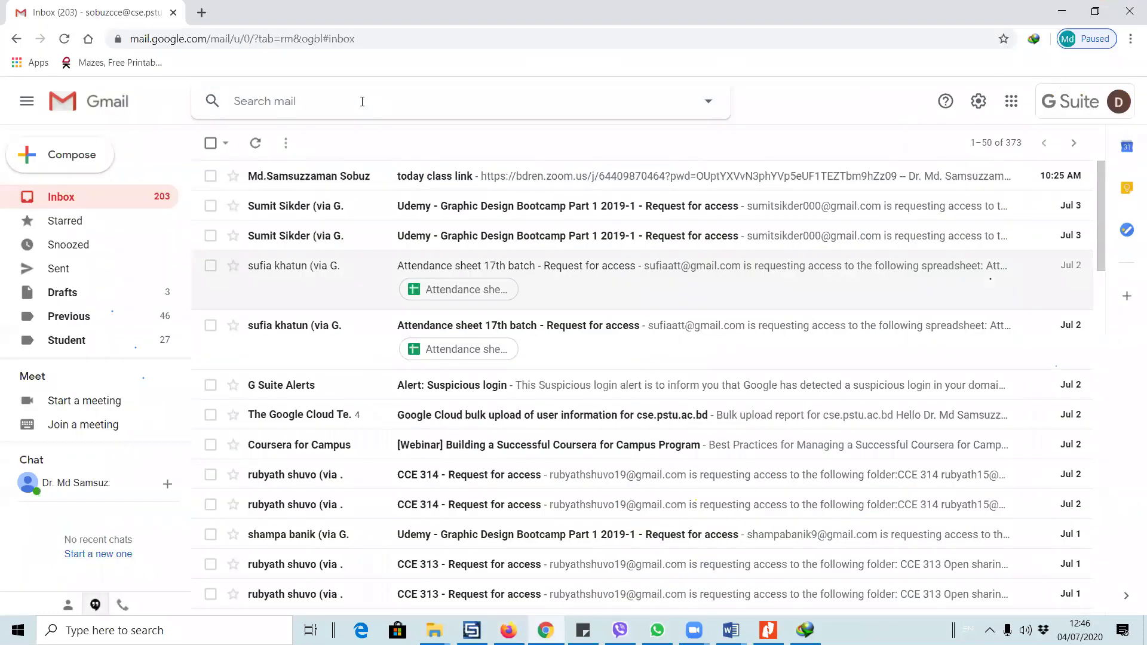
pyautogui.write('CCE 112')
pyautogui.press('Return')
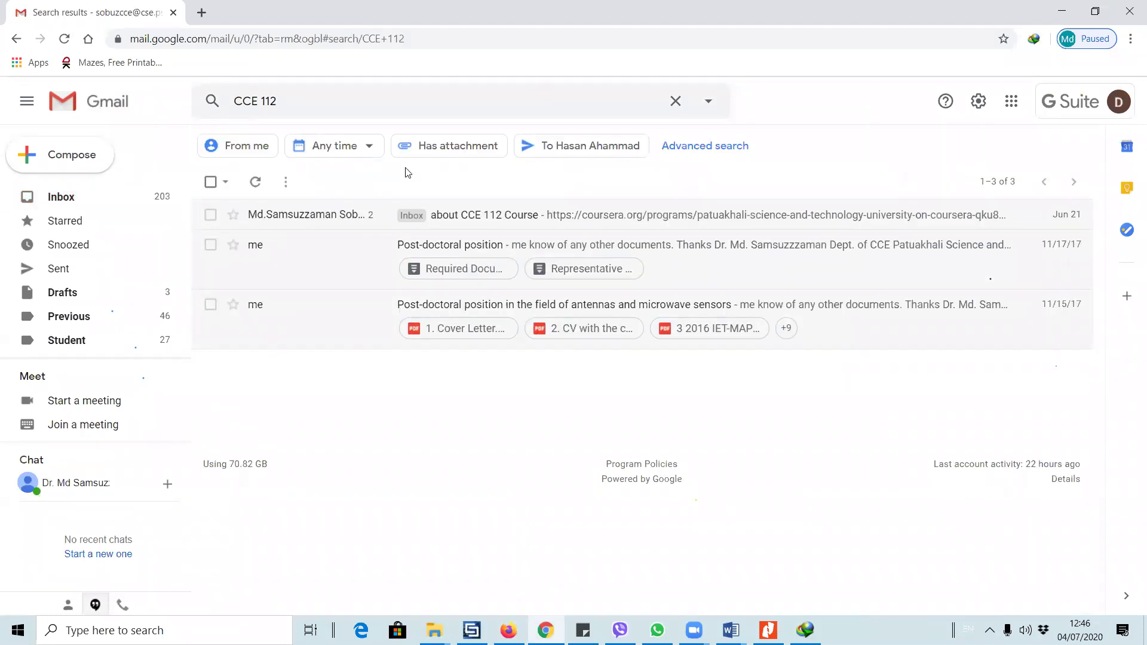
pyautogui.click(504, 218)
pyautogui.scroll(10, 569, 367)
pyautogui.click(210, 143)
pyautogui.click(1080, 631)
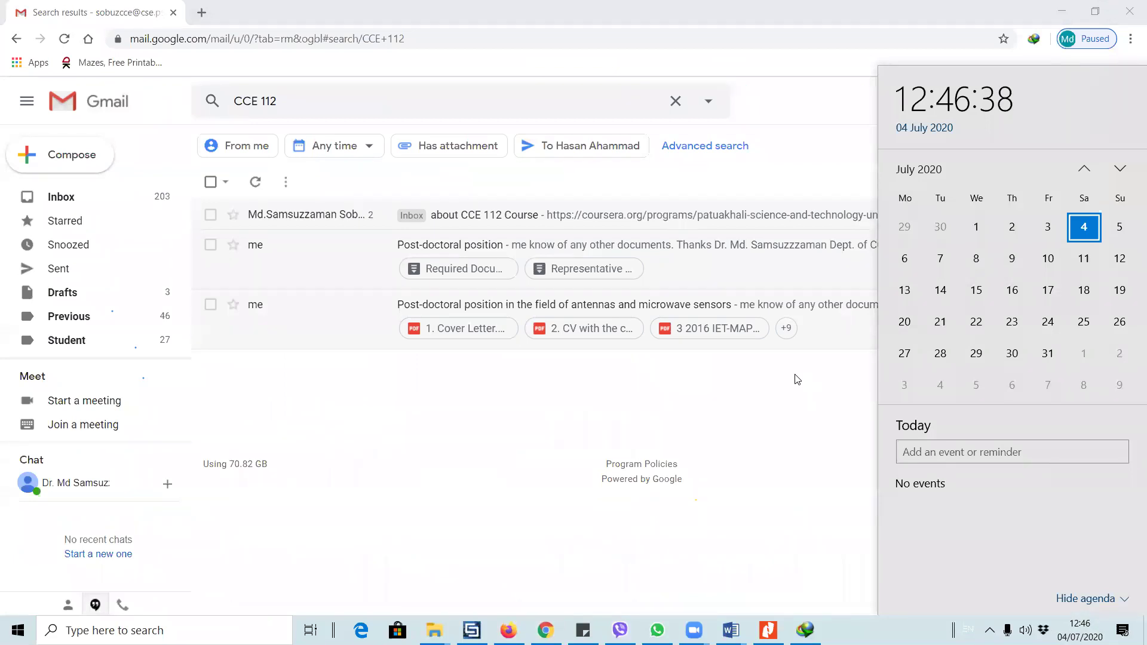
pyautogui.click(528, 423)
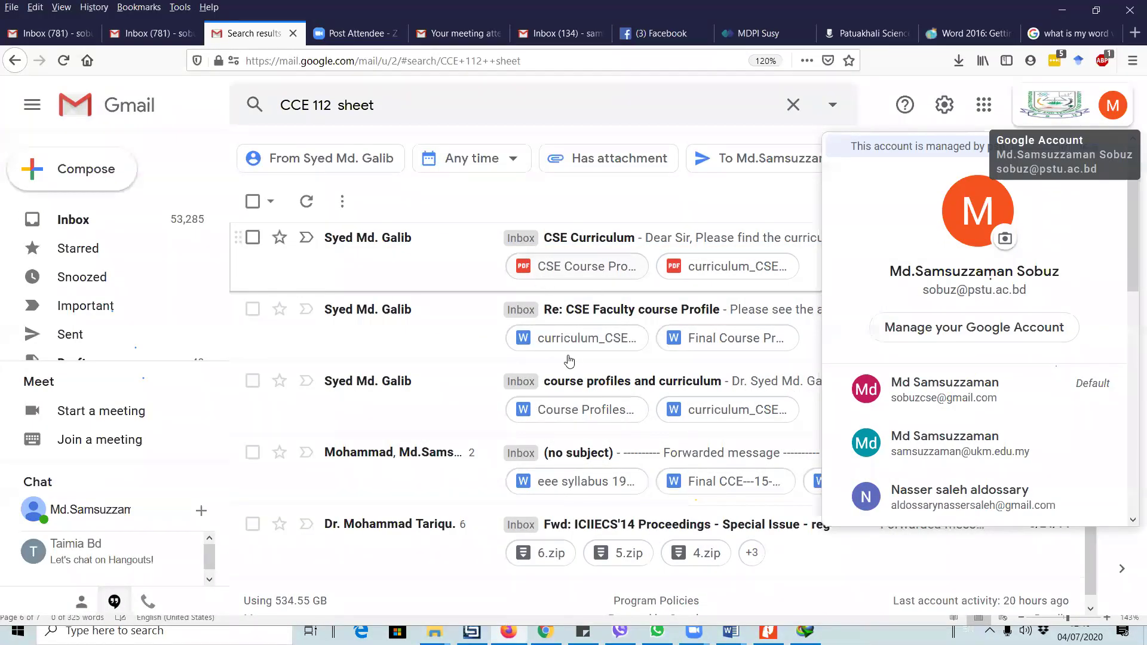
# - Check the class representative's WhatsApp chat, and look through the open Zoom windows for the meeting controls
pyautogui.scroll(-1, 562, 350)
pyautogui.click(657, 630)
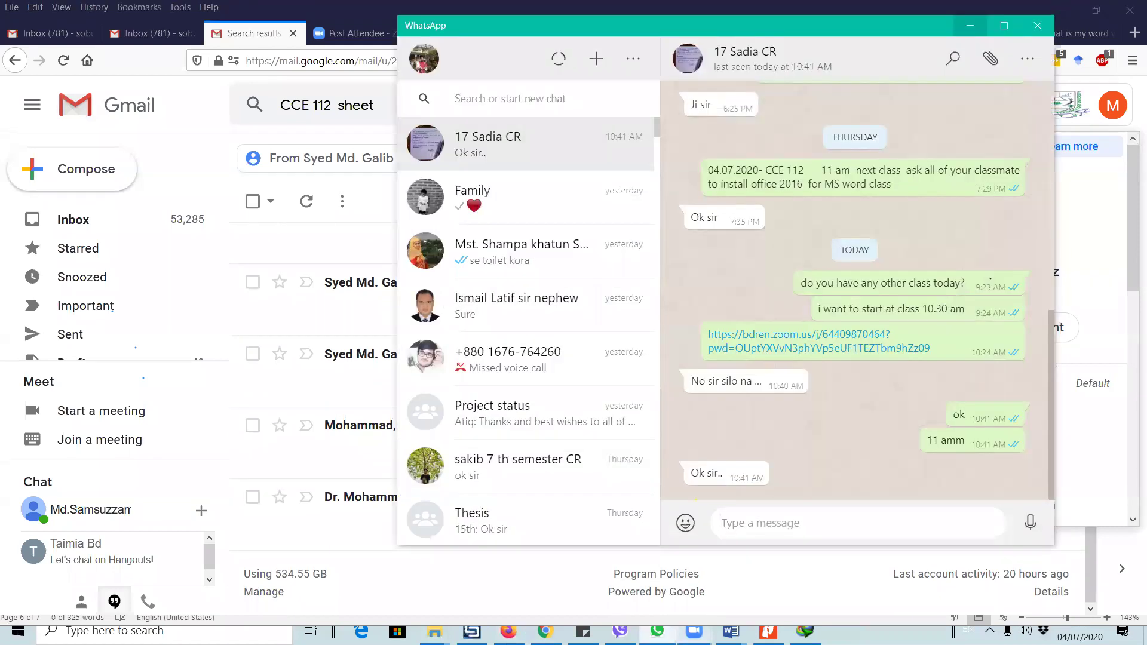
pyautogui.moveTo(694, 631)
pyautogui.click(629, 560)
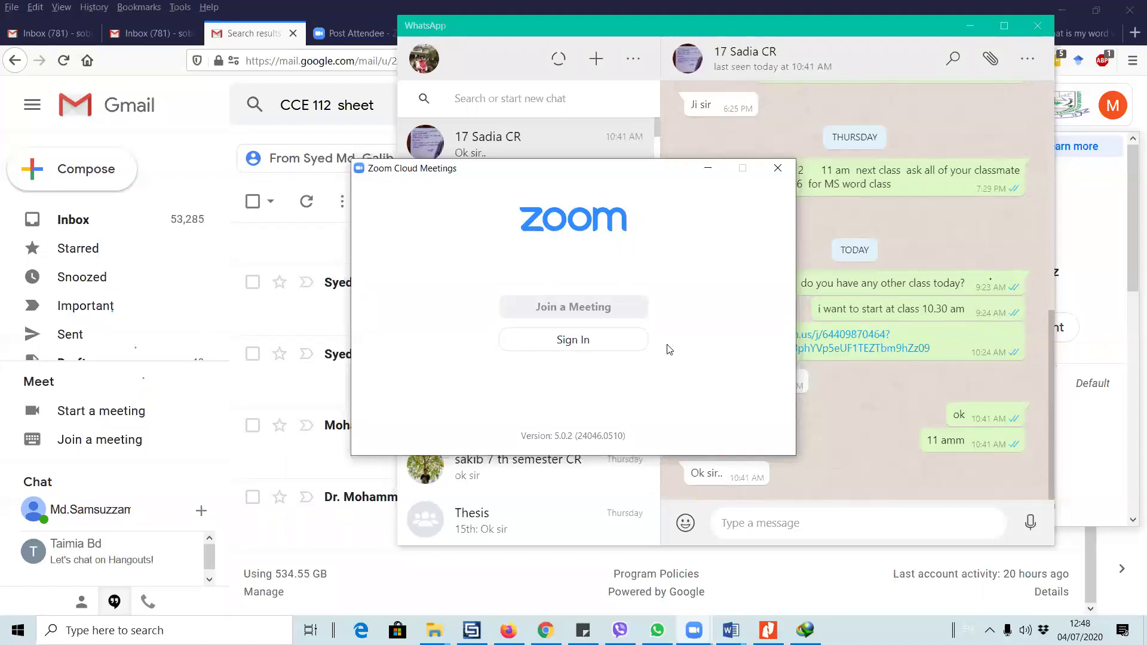
pyautogui.click(352, 33)
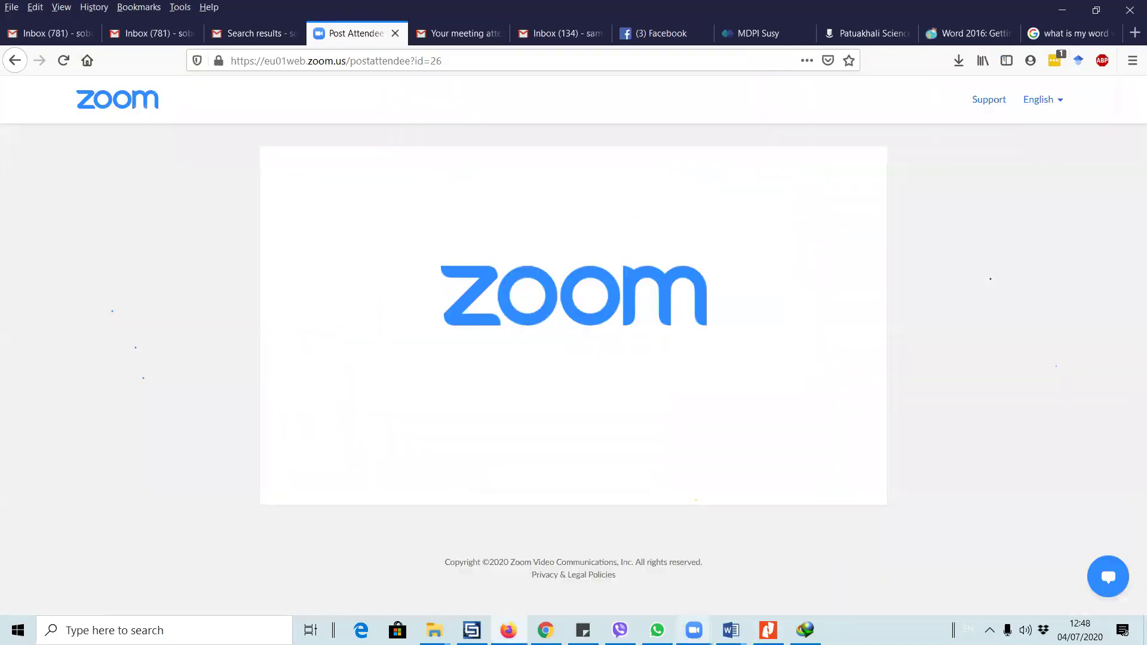
pyautogui.moveTo(693, 630)
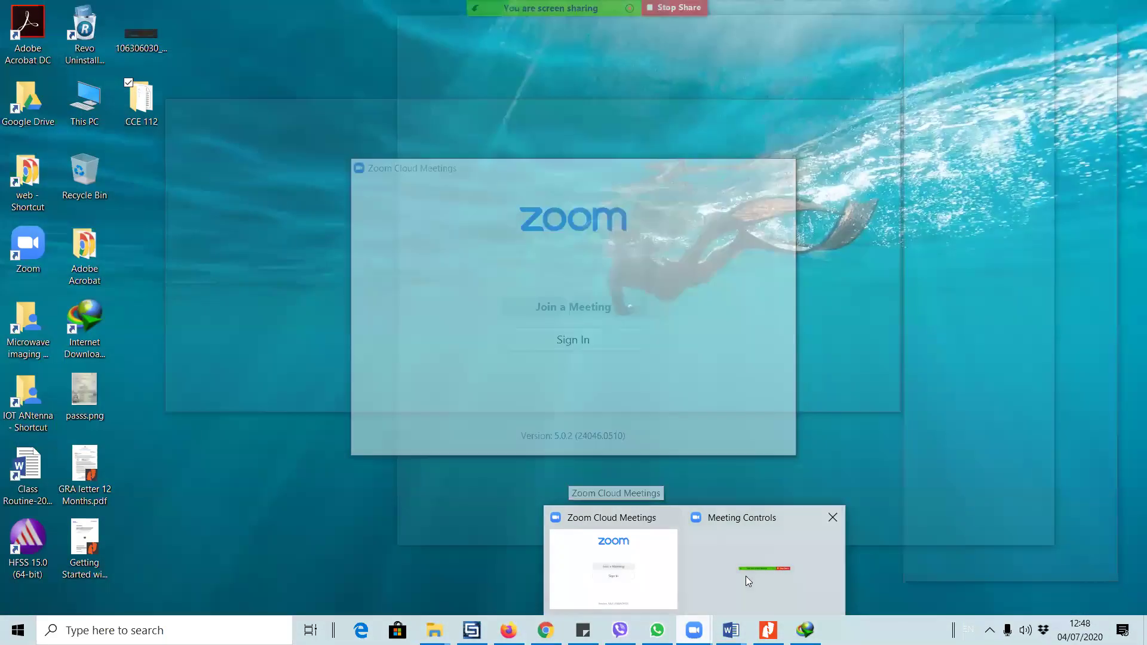